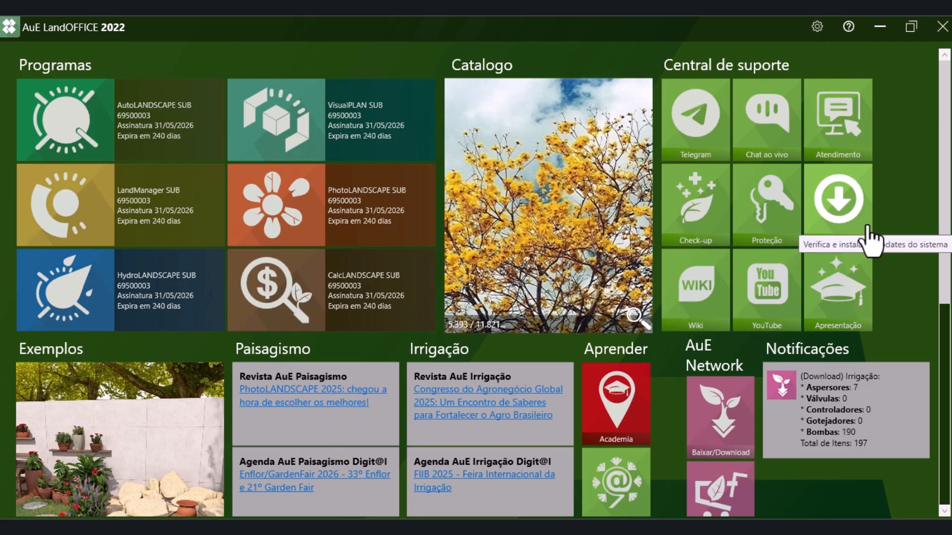
Open the LandOFFICE settings and review the available interface languages without changing the current one
click(817, 29)
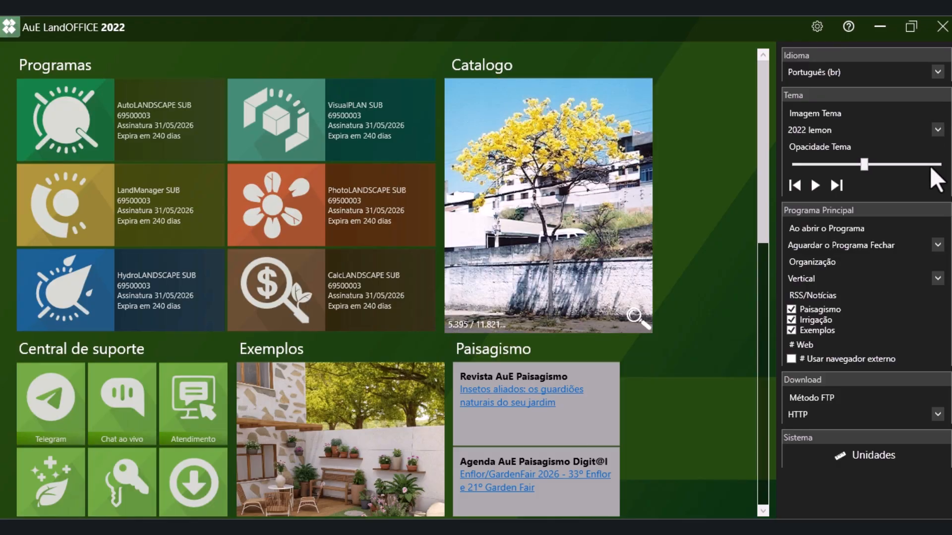
click(937, 73)
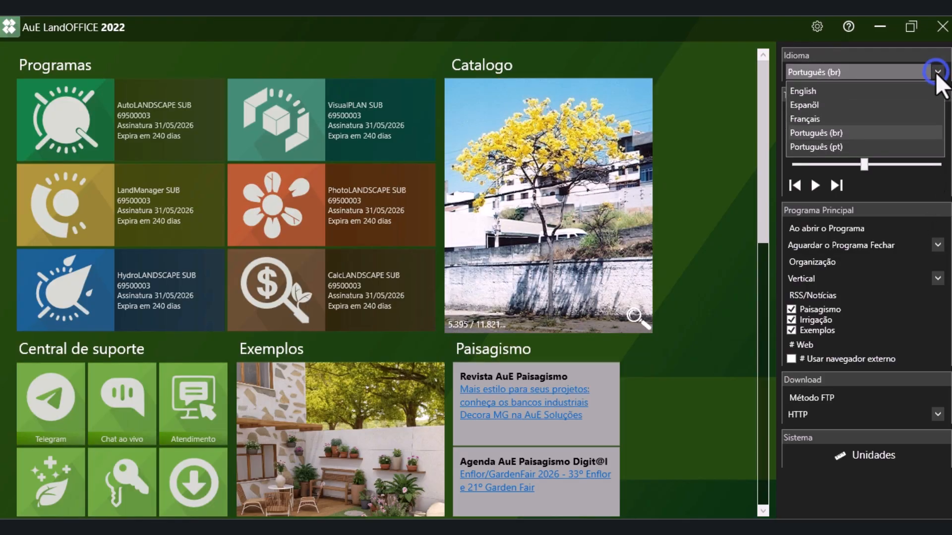
click(937, 75)
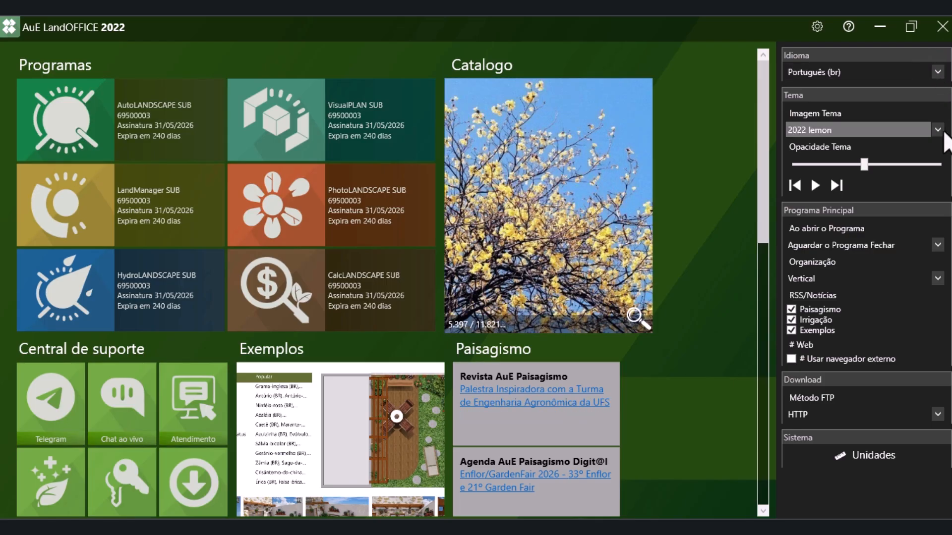
Try the 2022 concrete theme image, settle on 2022 effects, and slightly raise the theme opacity
click(938, 130)
click(904, 149)
click(937, 130)
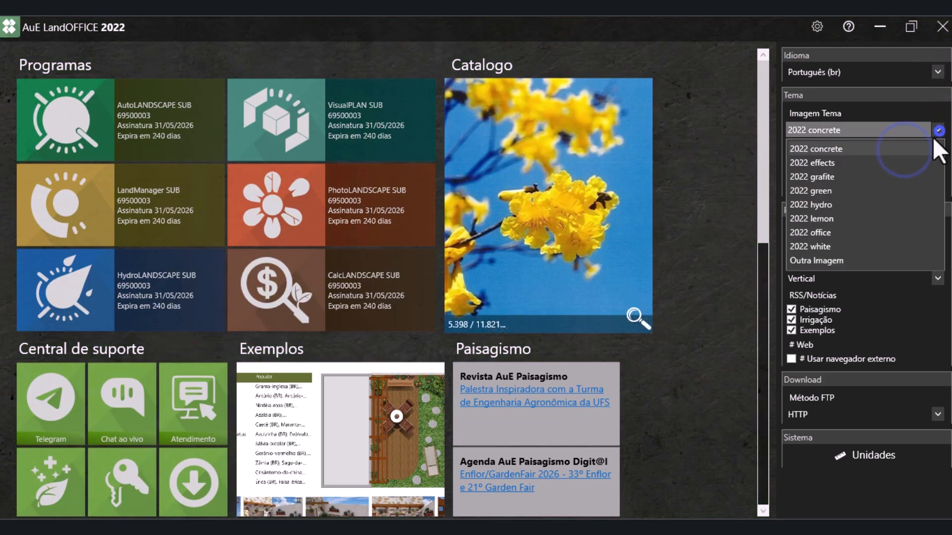
click(906, 166)
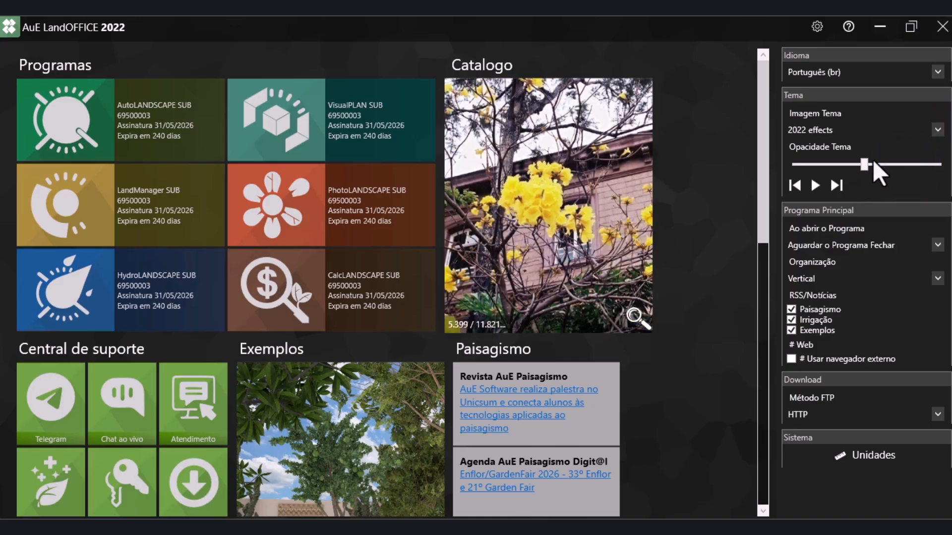
mouse_move(864, 163)
mouse_down()
mouse_move(911, 165)
mouse_move(868, 174)
mouse_up()
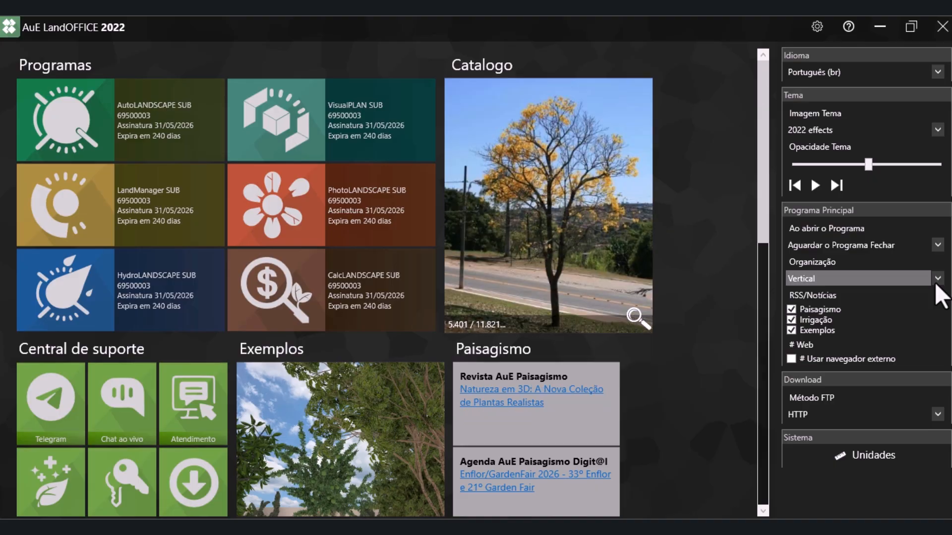
Switch the main program's organization to Horizontal and return it to Vertical
click(936, 282)
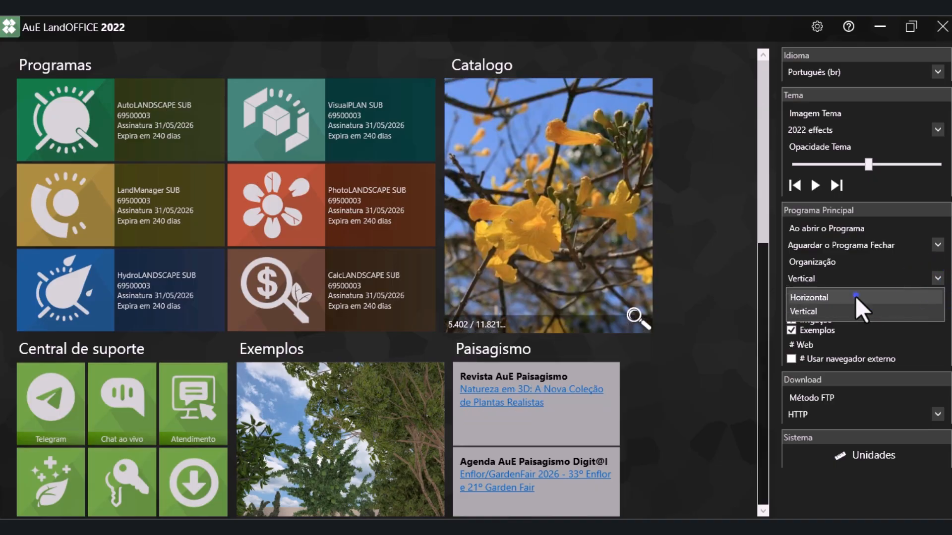
click(856, 297)
click(937, 277)
click(898, 310)
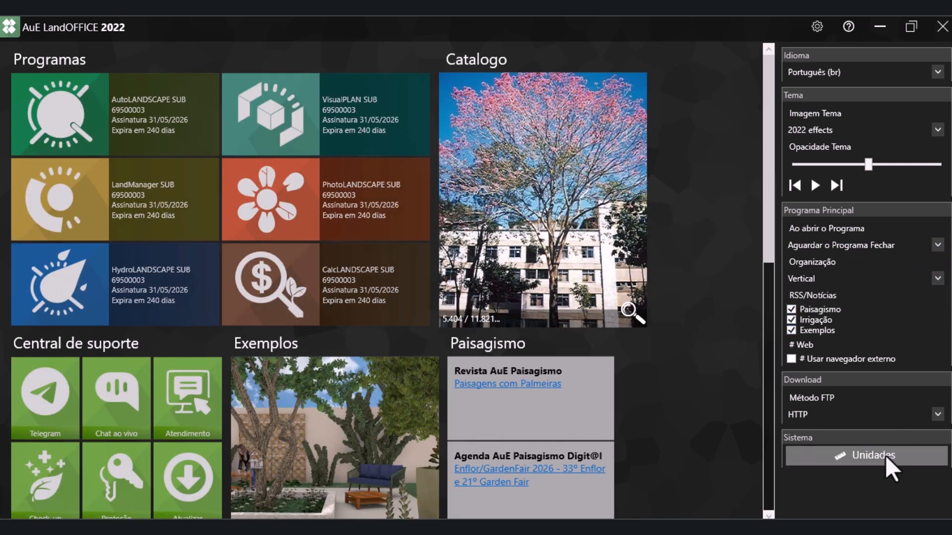
Review the display units offered for Vazão in the unit settings, then close the units dialog and the settings without saving
click(885, 455)
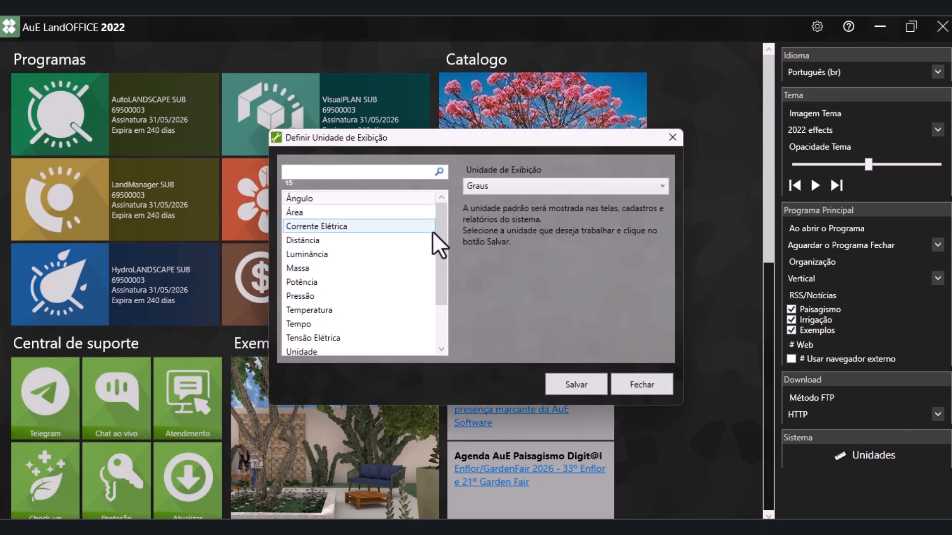
drag(439, 230, 444, 263)
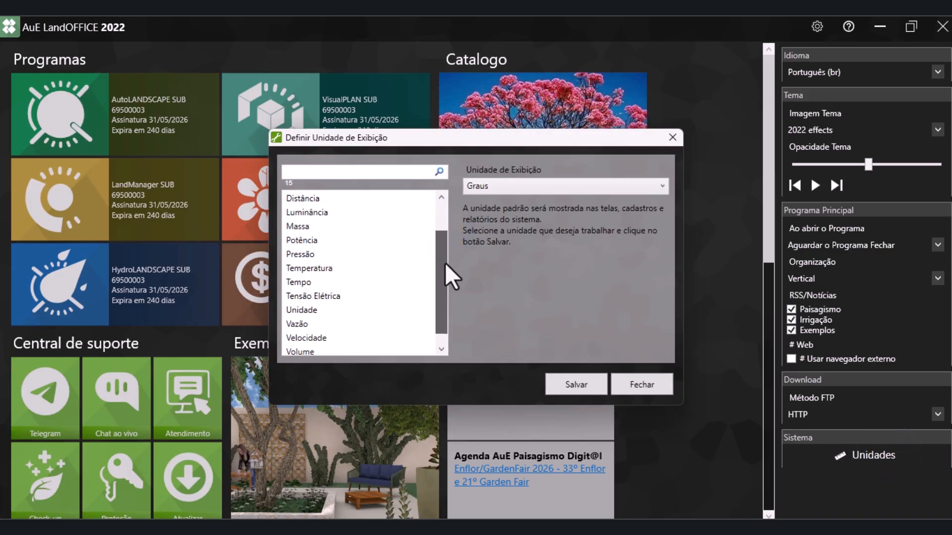
click(332, 324)
click(494, 188)
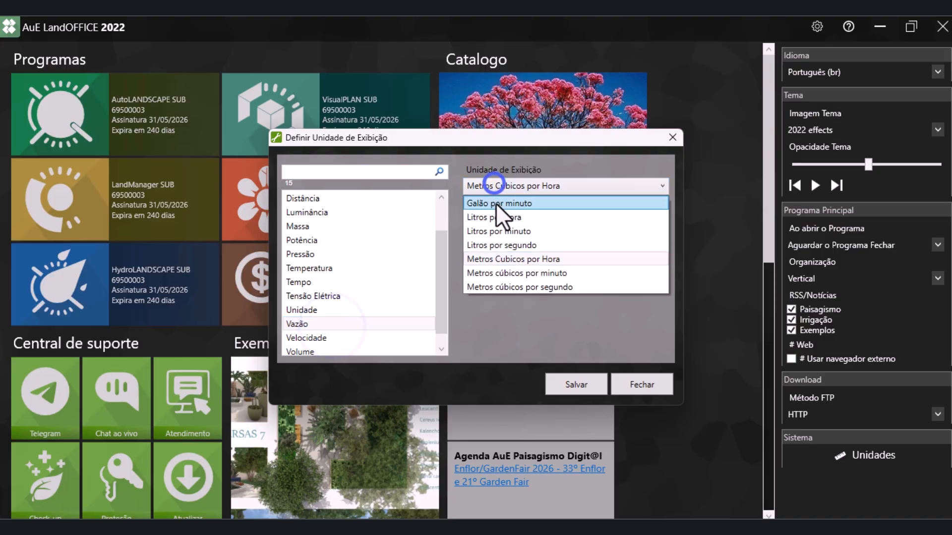
click(629, 381)
click(633, 384)
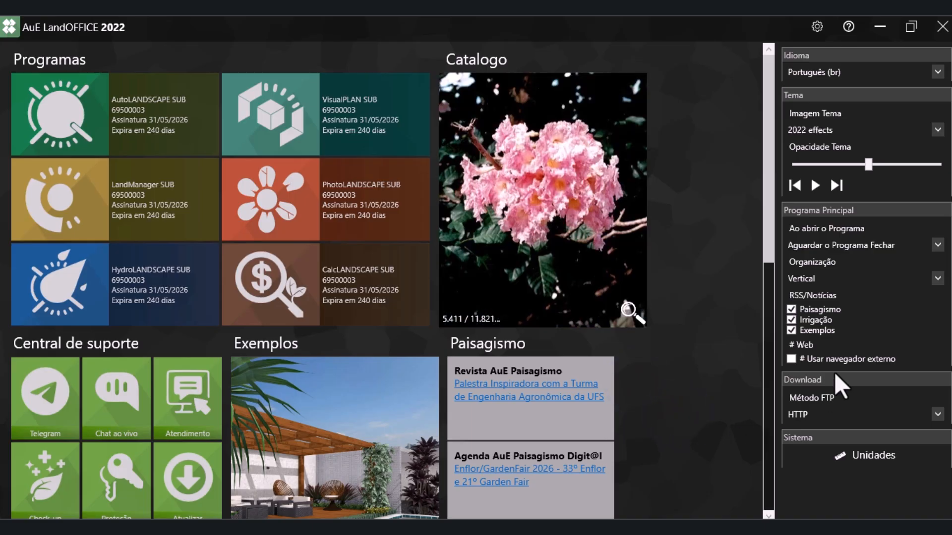
click(817, 22)
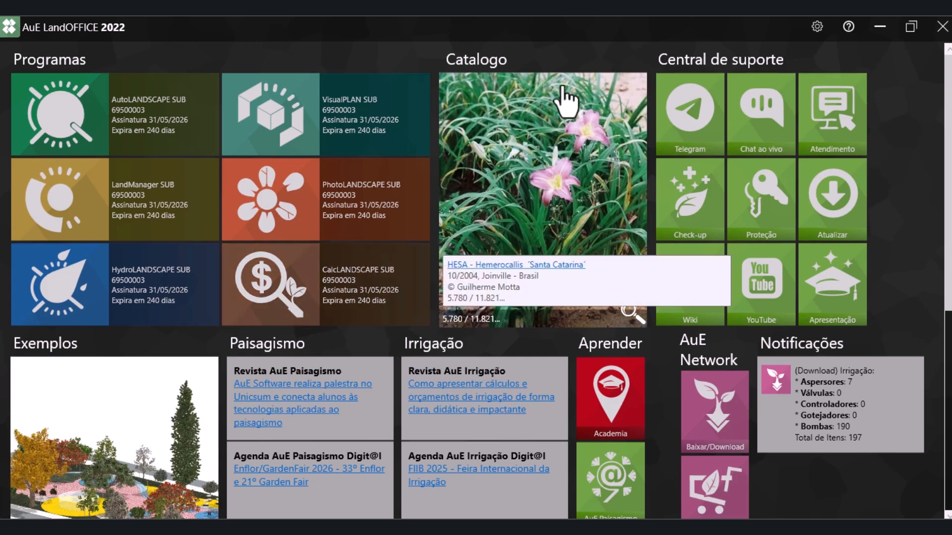
Open the plant catalog from the featured catalog photo and filter the plants by the type Arbusto
click(571, 179)
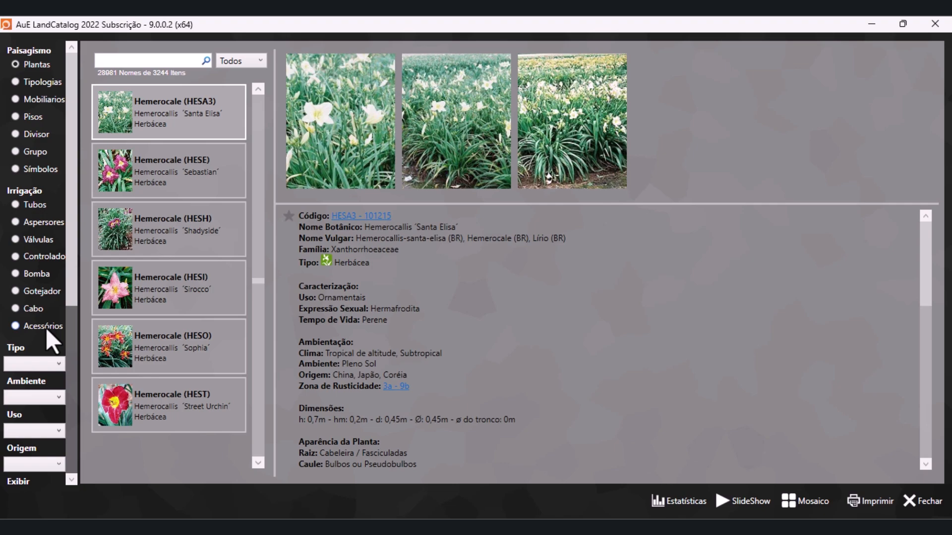
click(36, 360)
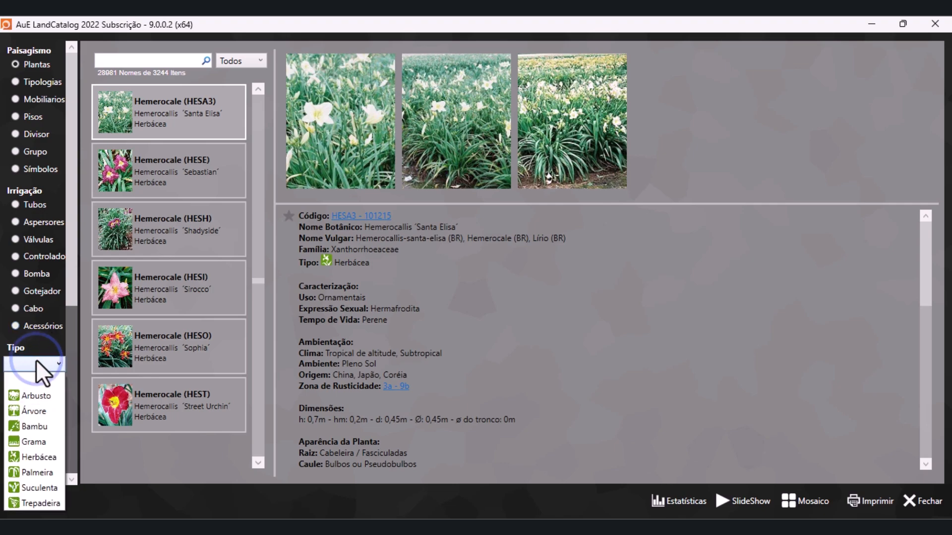
click(36, 360)
scroll(38, 359, down, 1)
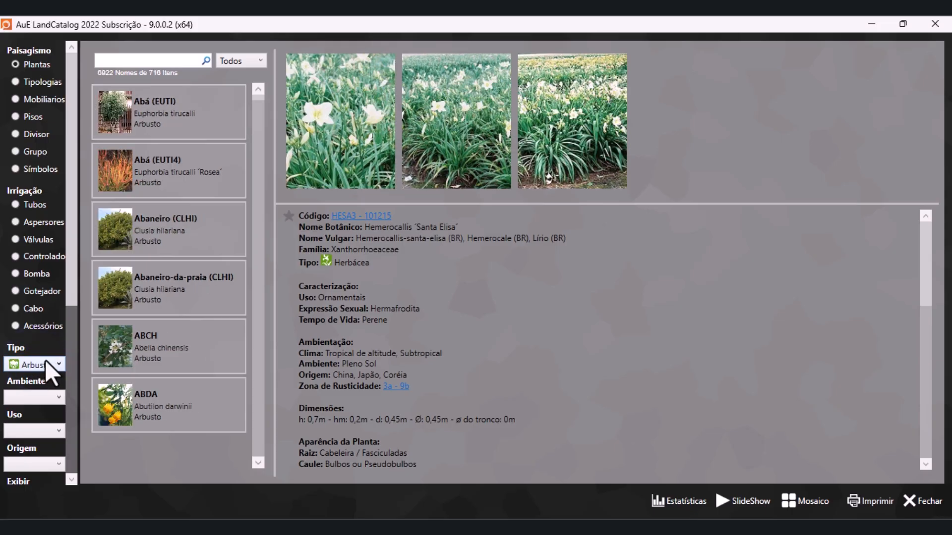
click(48, 360)
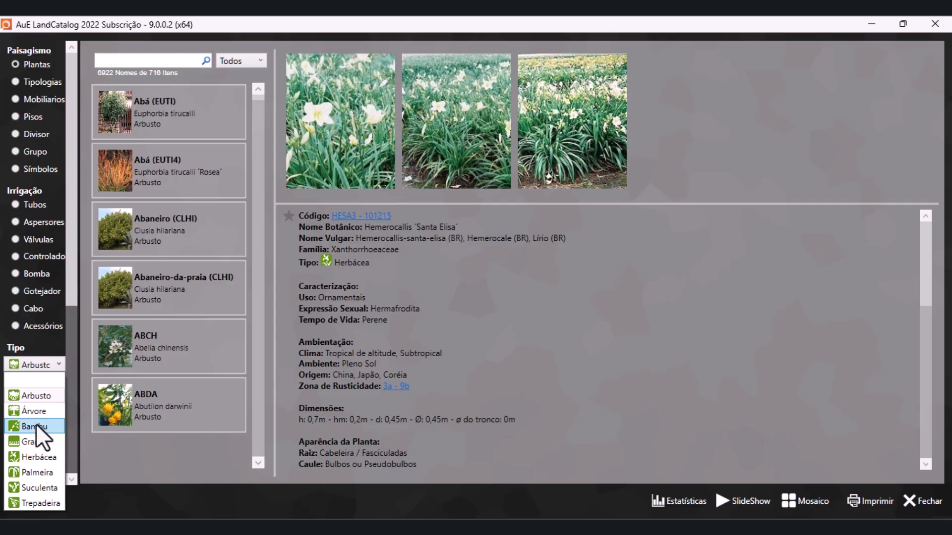
click(56, 344)
Check the Ambiente filter options and limit the shrub list to plants of Nativa origin
click(47, 397)
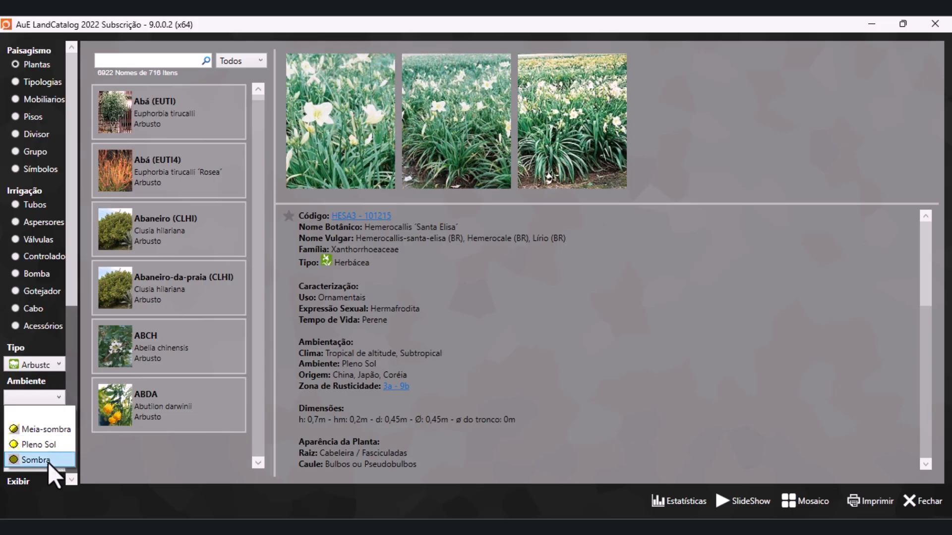
scroll(54, 346, down, 4)
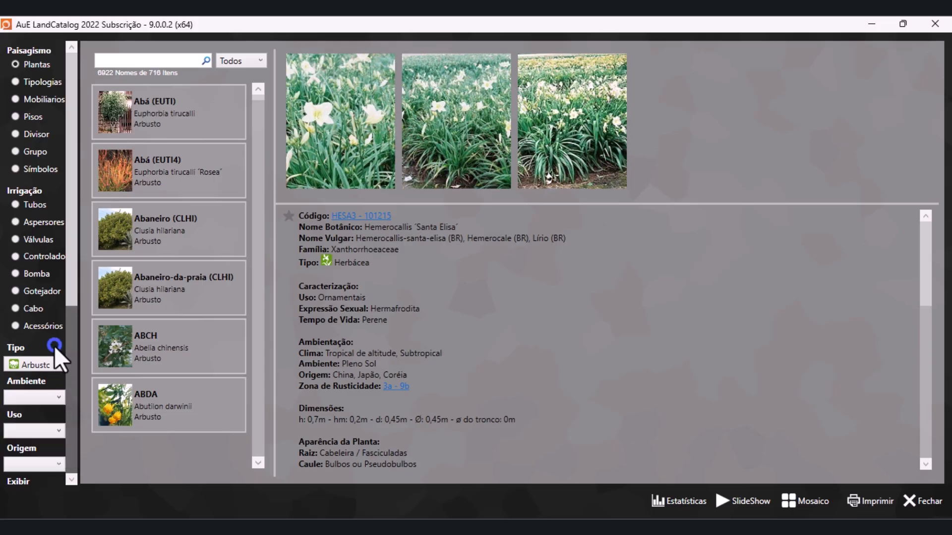
click(53, 362)
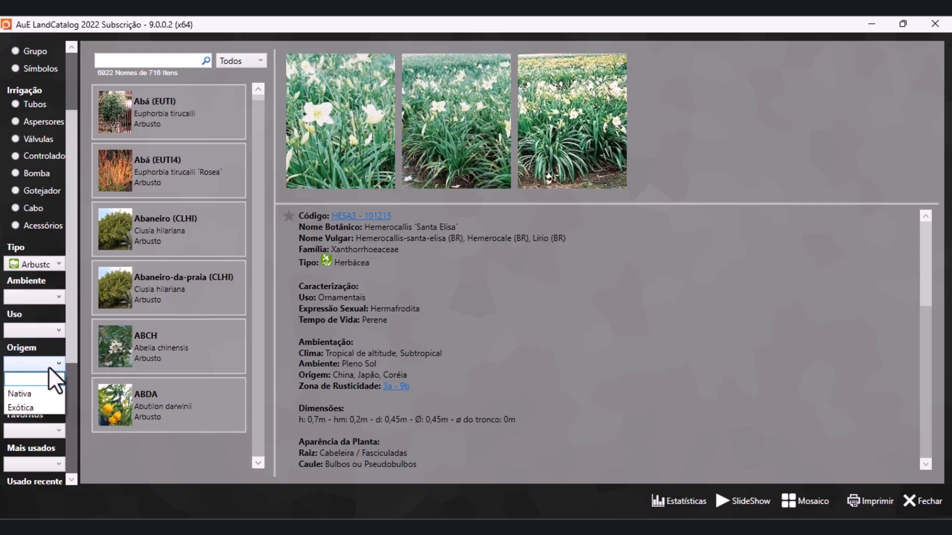
click(48, 367)
scroll(49, 367, down, 1)
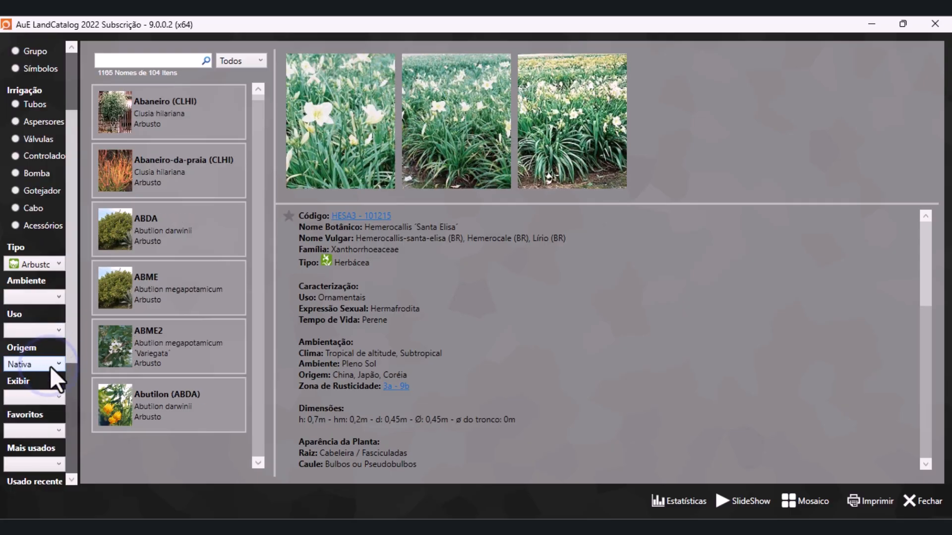
scroll(49, 377, down, 1)
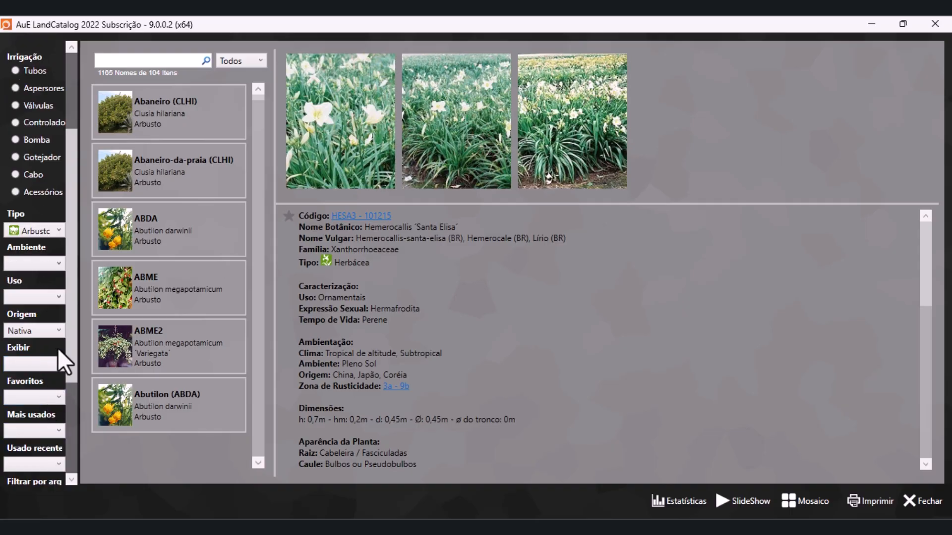
scroll(60, 361, down, 5)
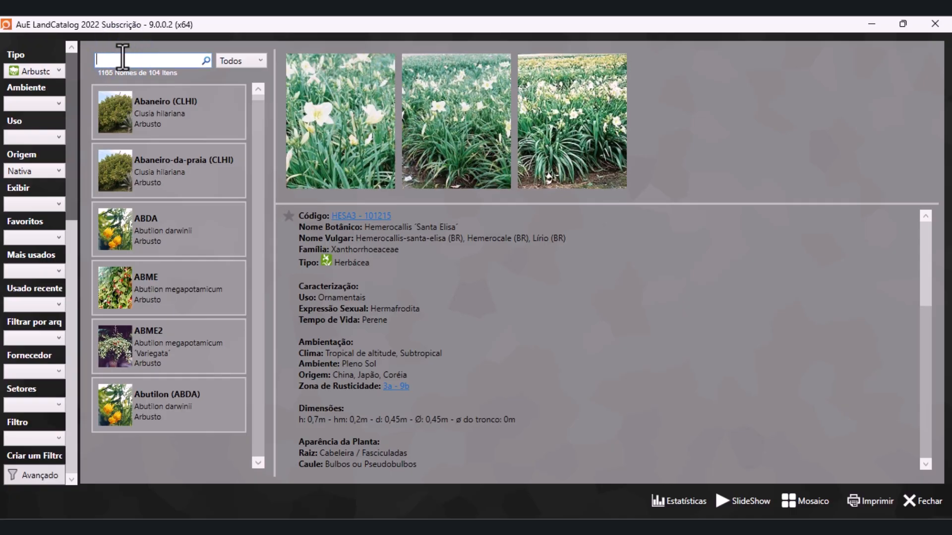
Check the catalog's search scope options and read through the details of the Hemerocallis 'Santa Elisa' plant
click(230, 60)
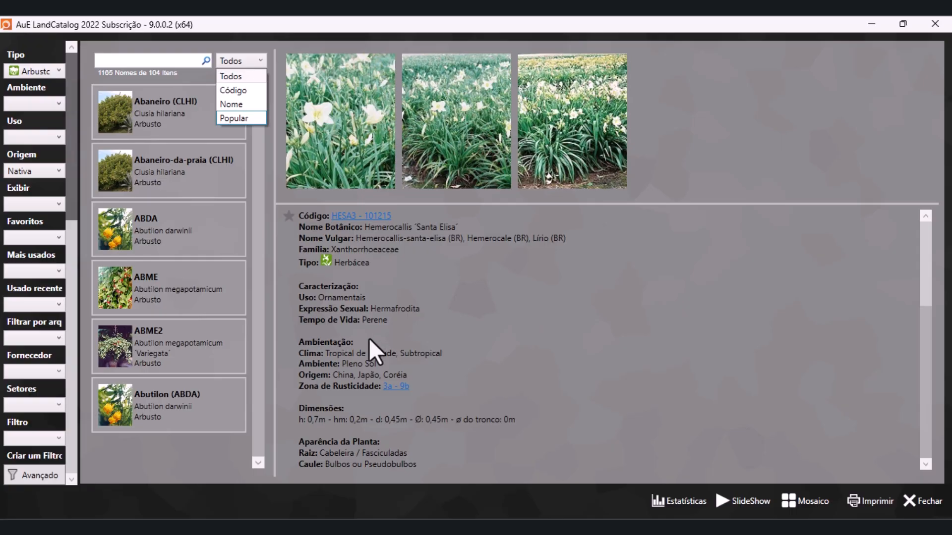
click(928, 263)
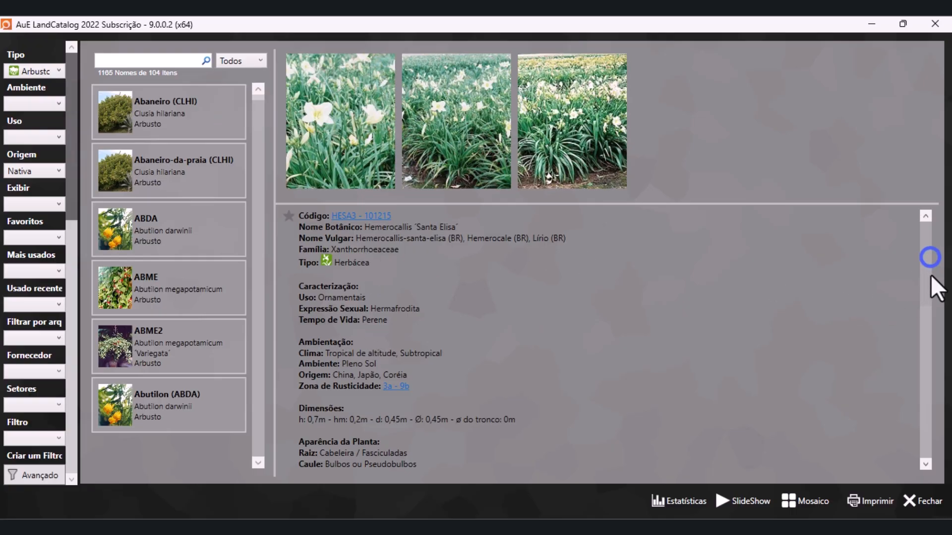
scroll(924, 318, down, 2)
scroll(887, 337, down, 10)
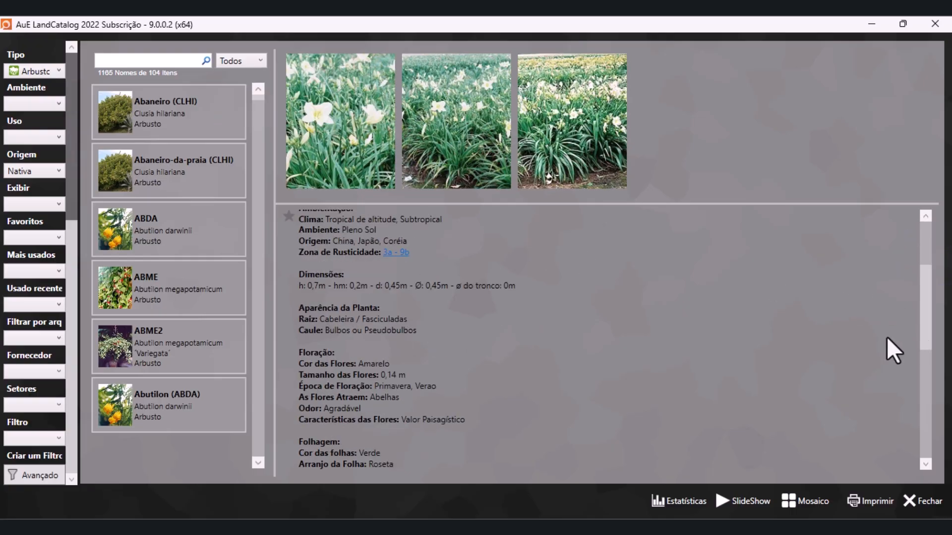
scroll(769, 338, up, 12)
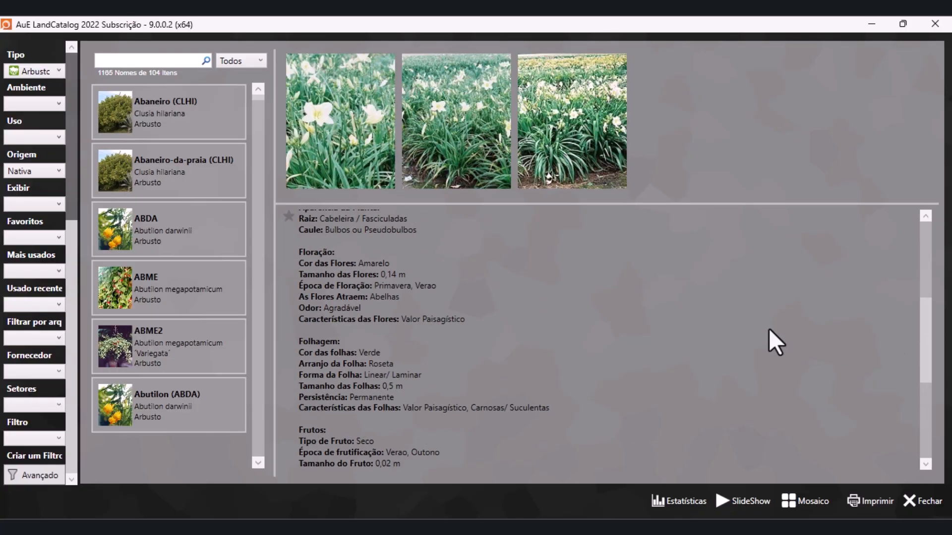
Start a new favorites category from the Hemerocallis 'Santa Elisa' record, close the form without saving, and check the Favoritos filter
click(289, 217)
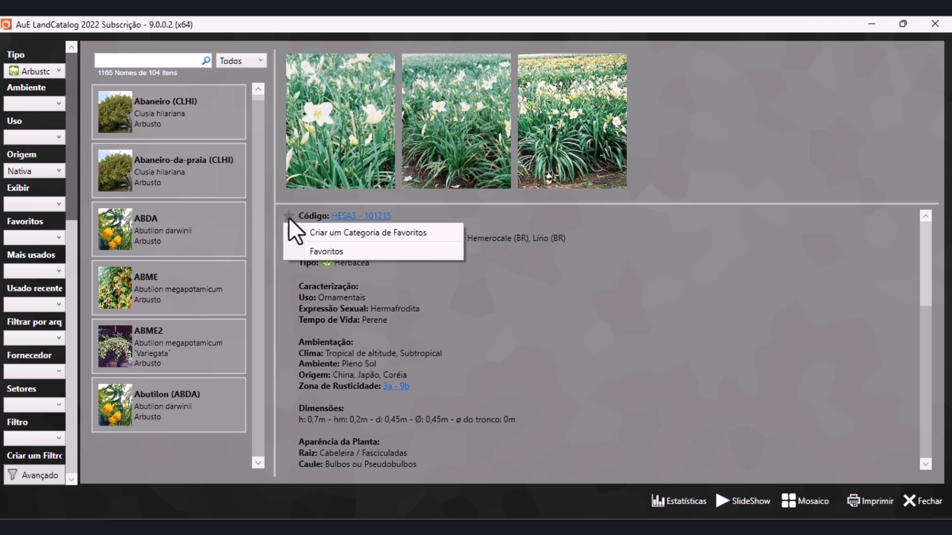
click(324, 251)
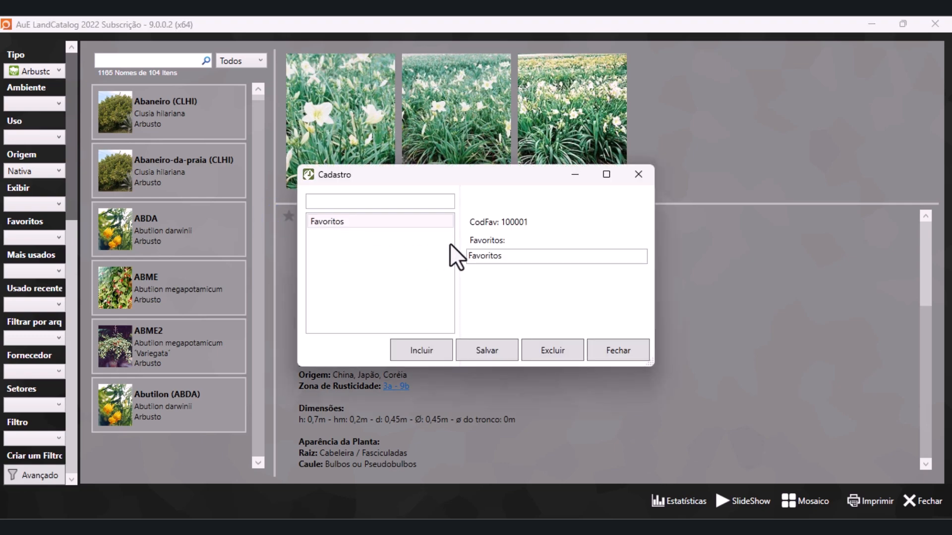
click(435, 222)
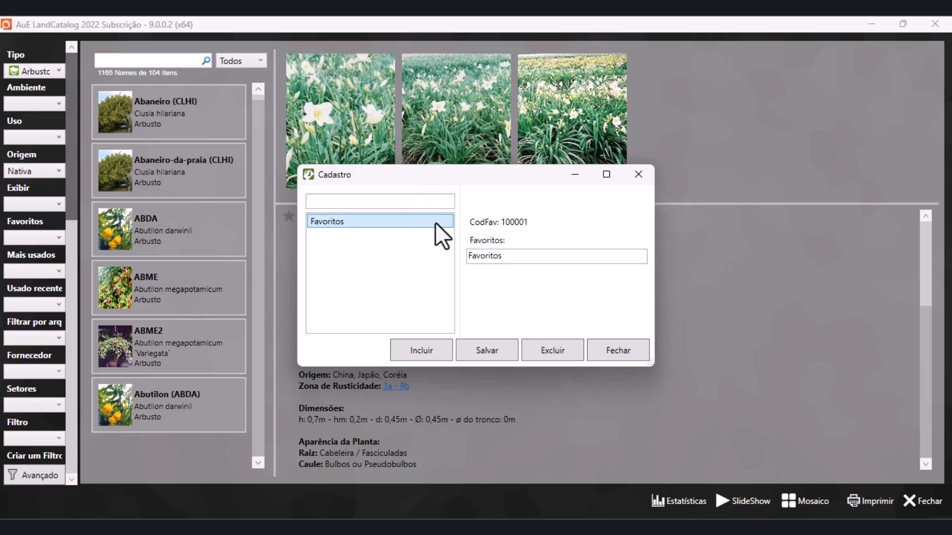
click(433, 352)
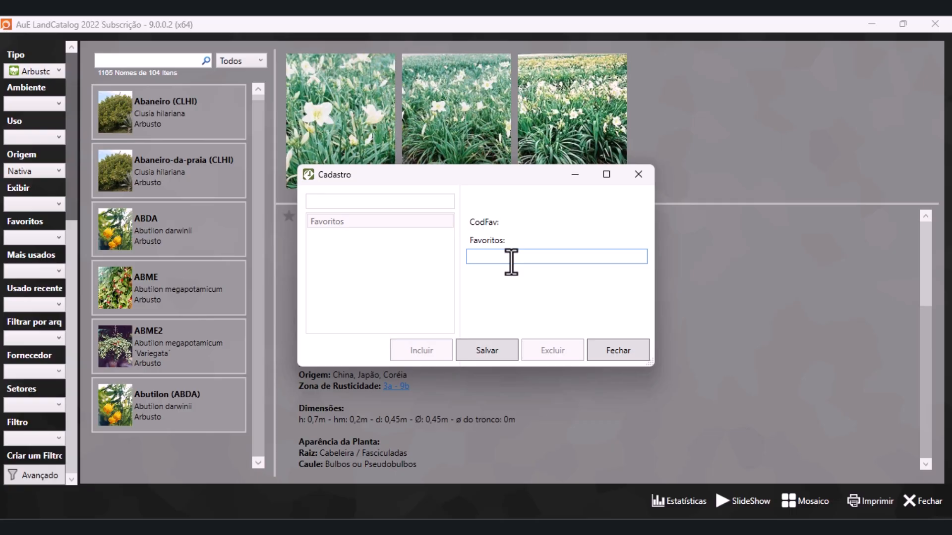
click(638, 353)
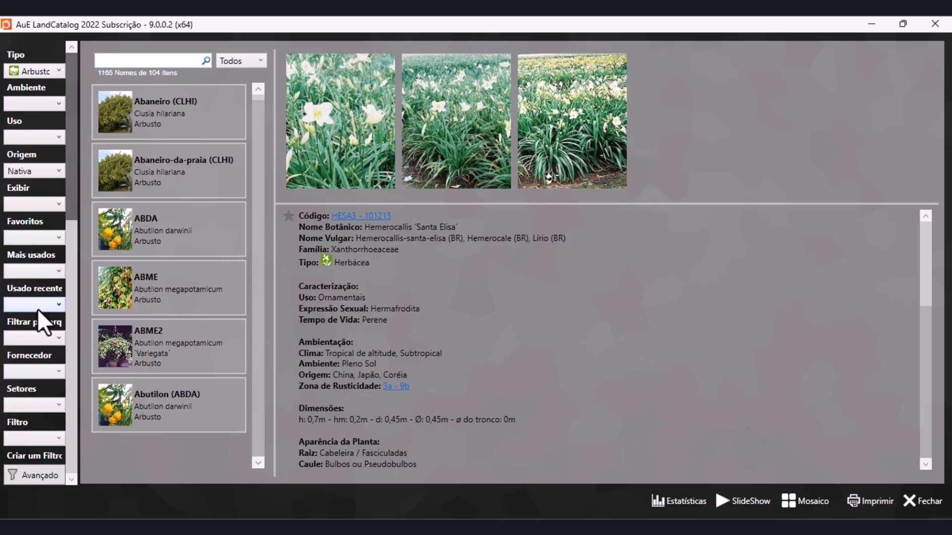
click(49, 240)
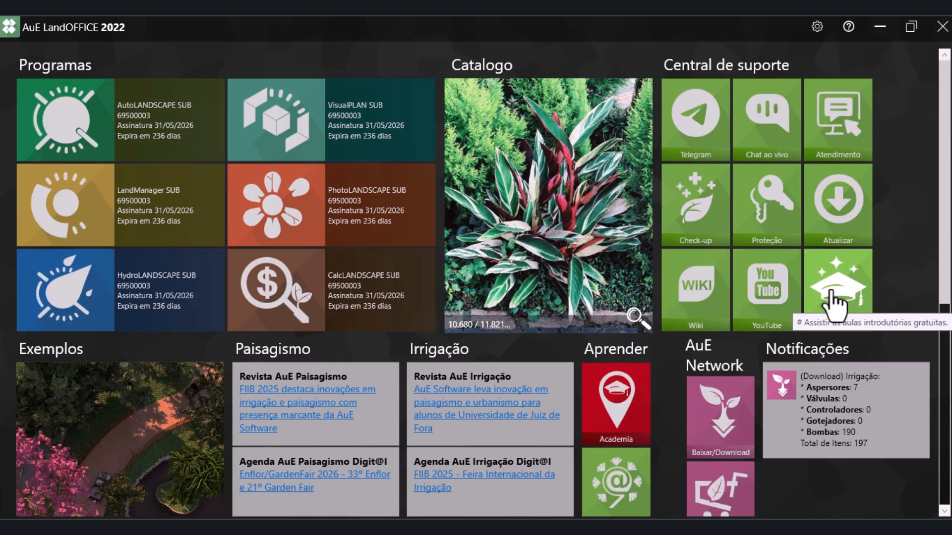
Open the introductory lessons (Aulas introdutórias) from the LandOFFICE support center
click(834, 305)
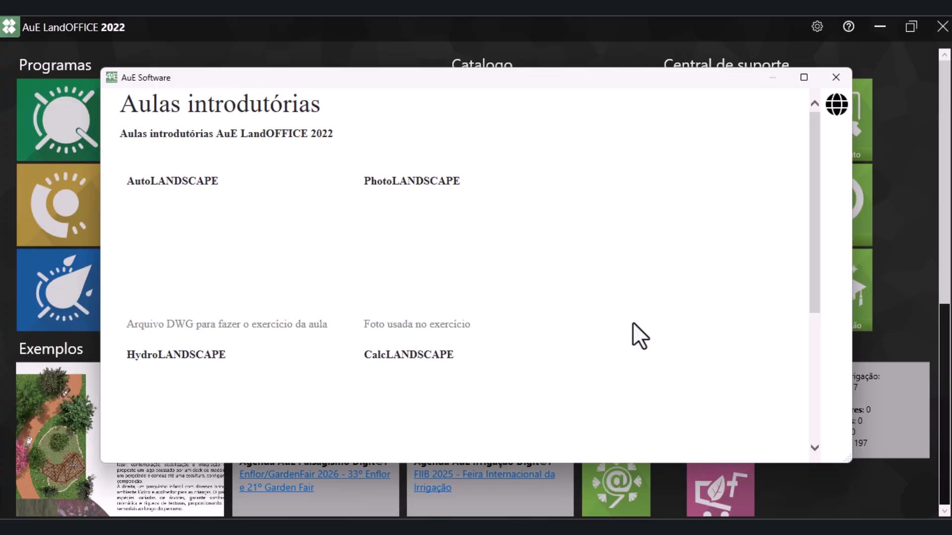
mouse_move(804, 77)
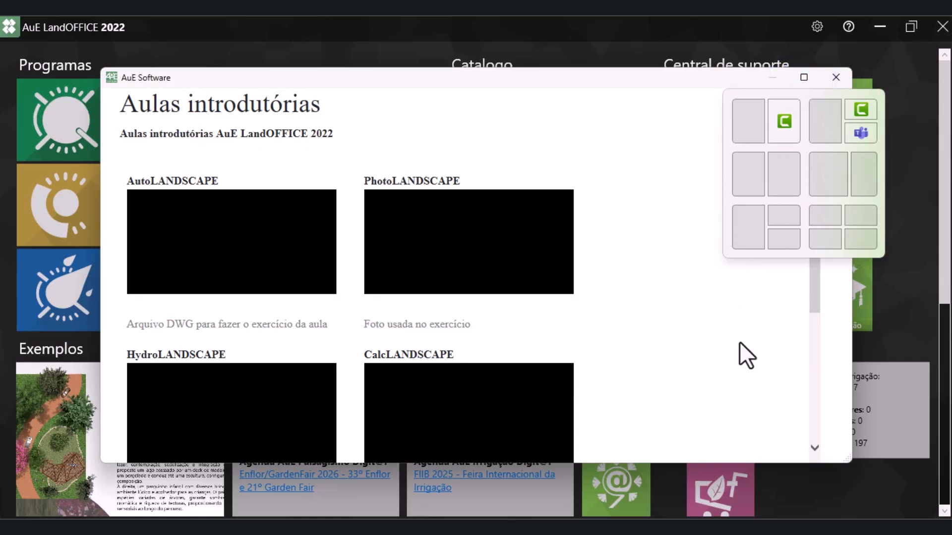
Request the exercise DWG file of the AutoLANDSCAPE introductory lesson and close the downloads list without saving
click(828, 489)
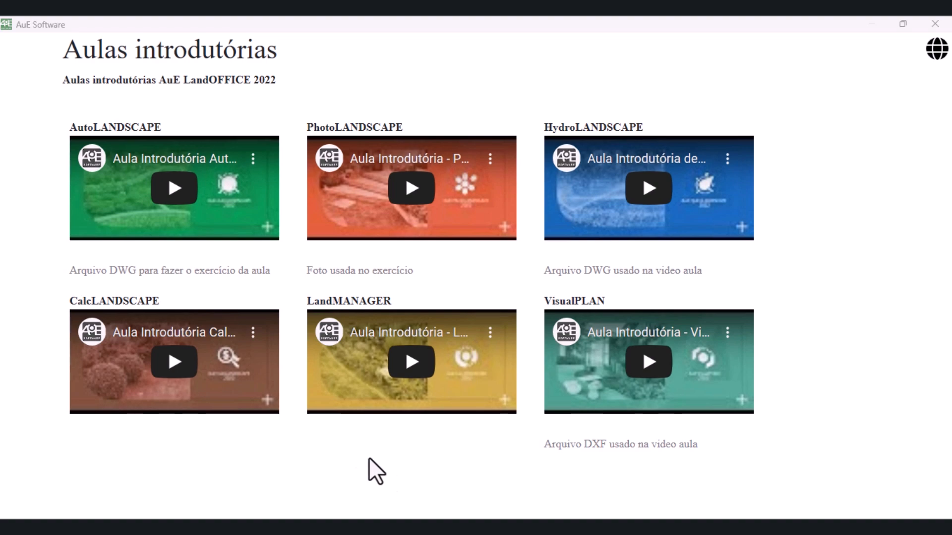
click(210, 274)
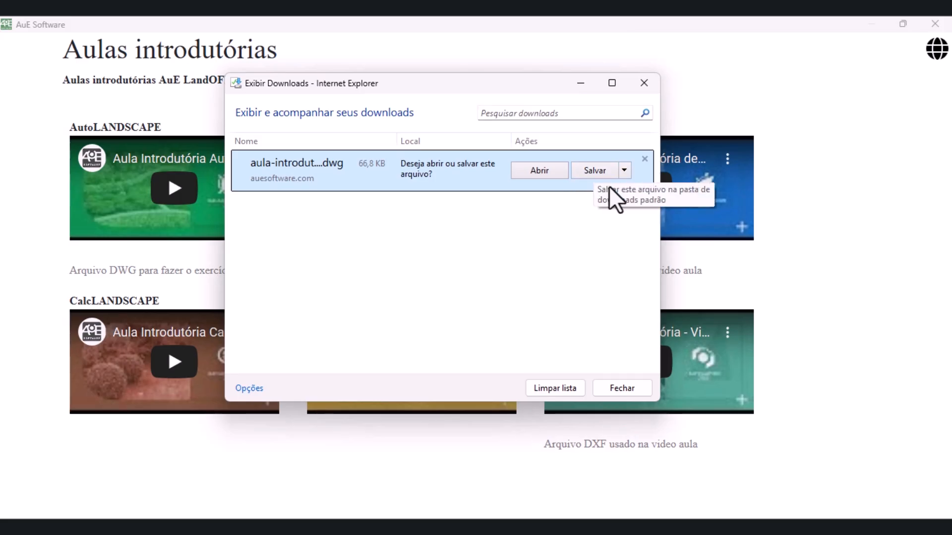
click(640, 84)
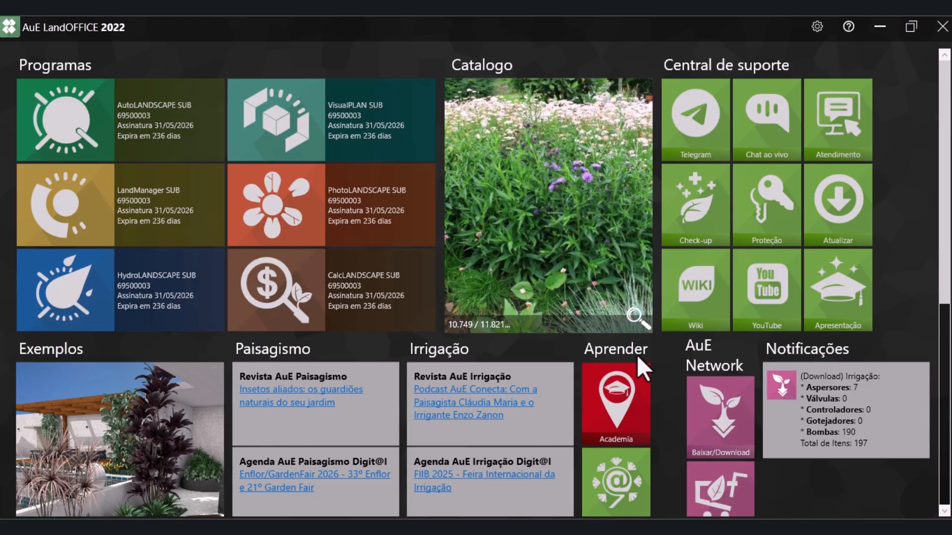
Open the AuE Network download store from the home screen and view the collections under Minhas Coleções
scroll(637, 355, down, 2)
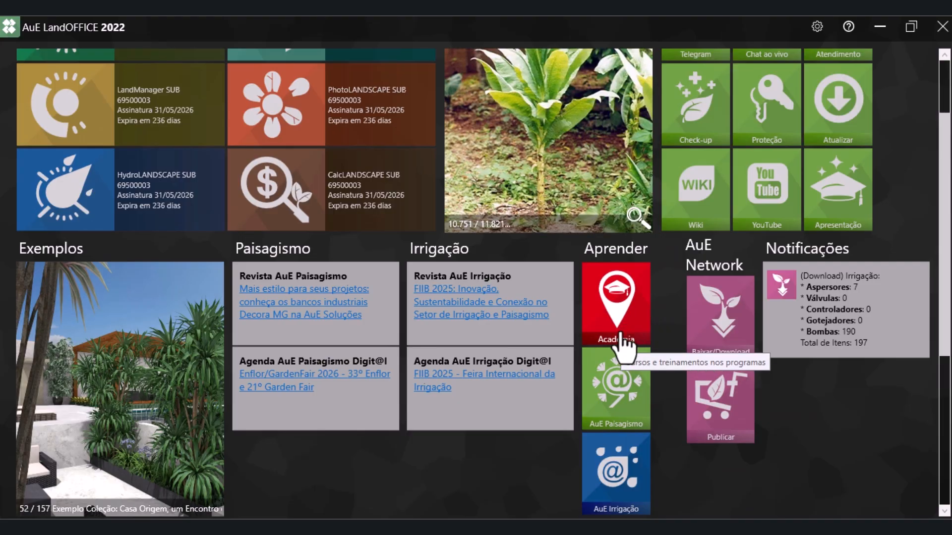
scroll(607, 402, down, 1)
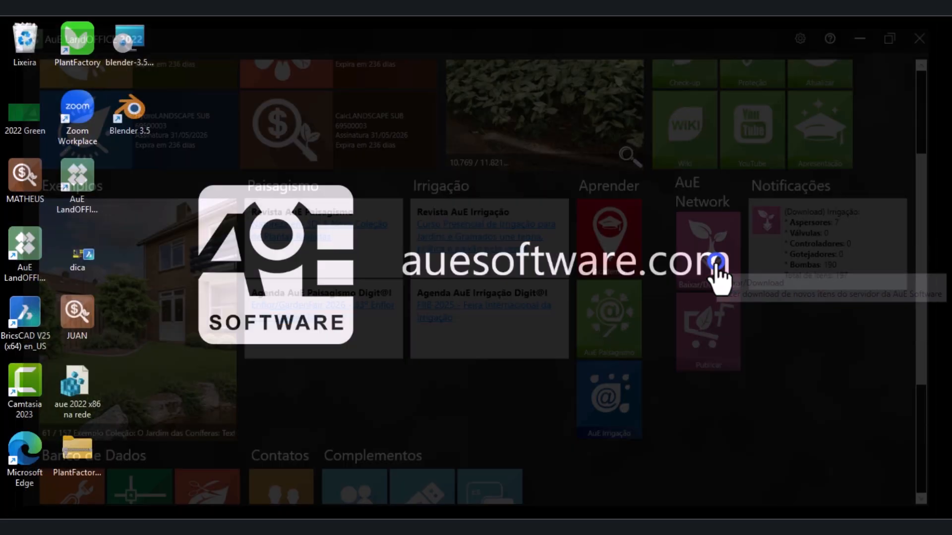
click(717, 264)
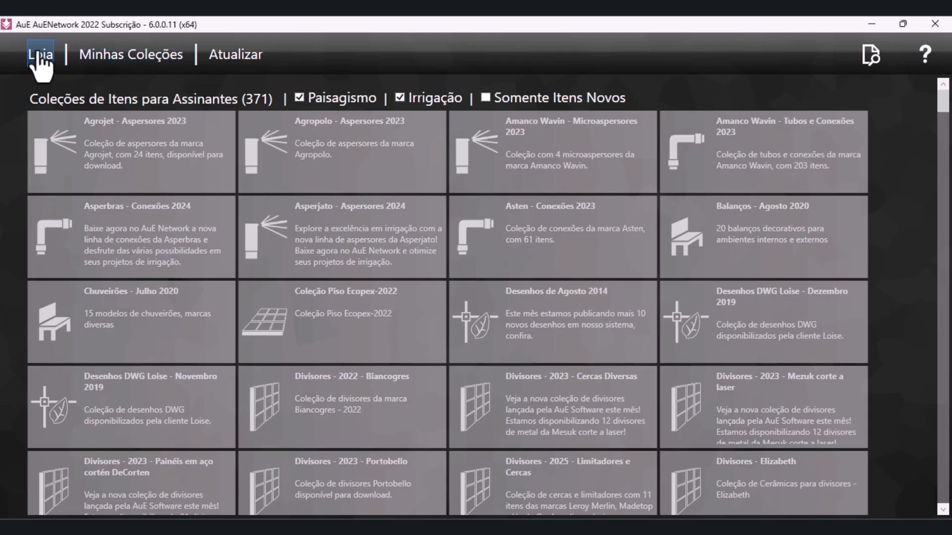
click(113, 58)
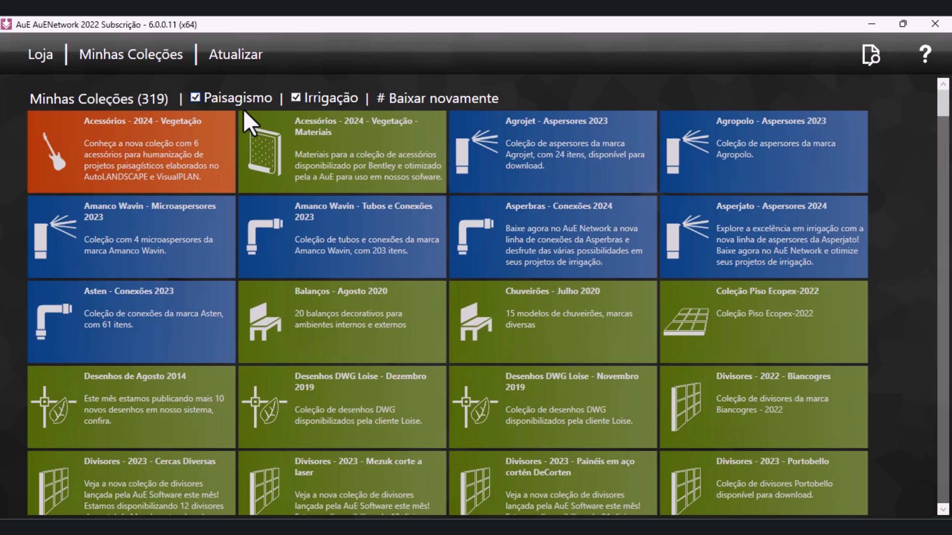
Force the AuE Network data check on the server and limit the store to new items only
click(227, 58)
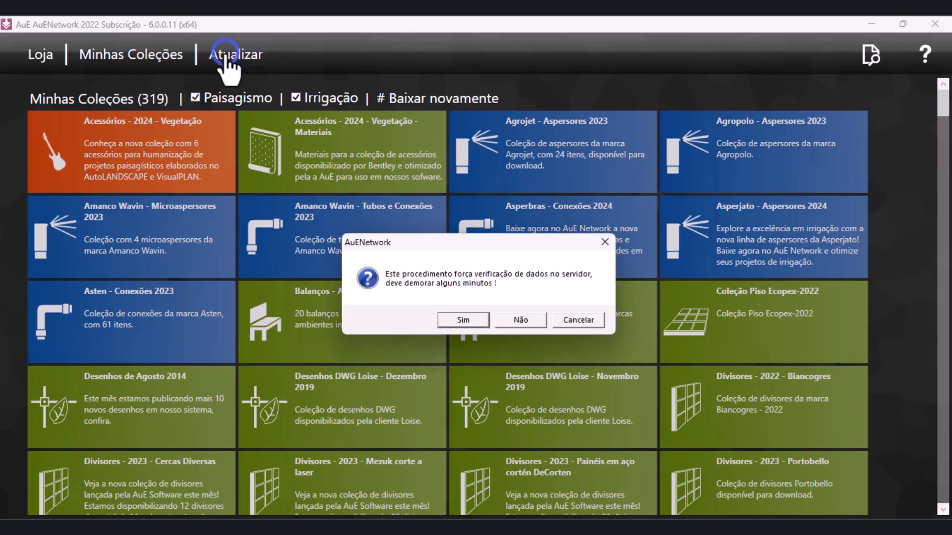
click(463, 322)
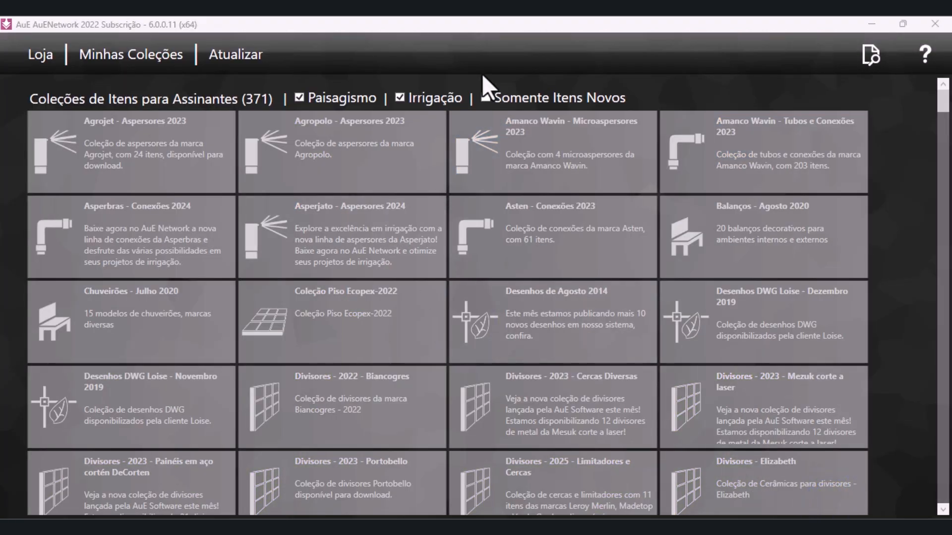
click(872, 55)
click(831, 89)
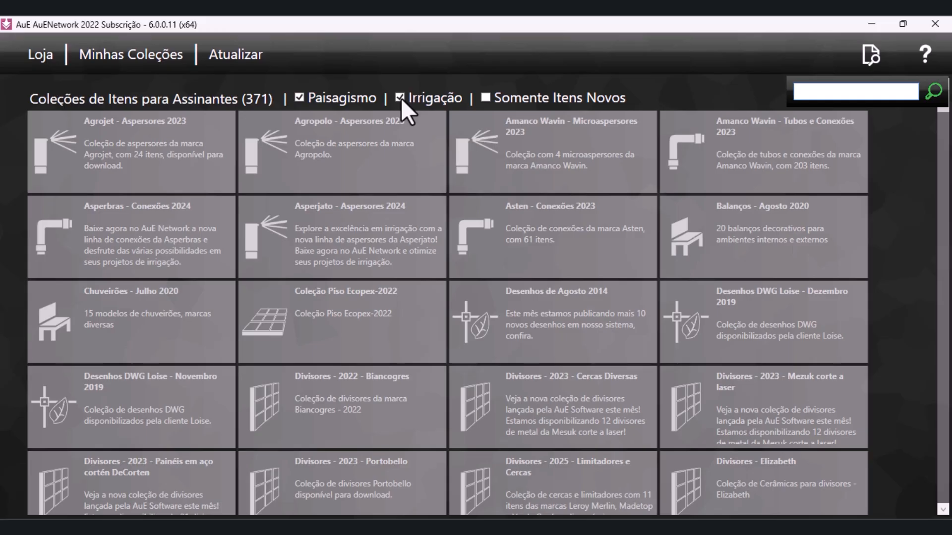
click(485, 97)
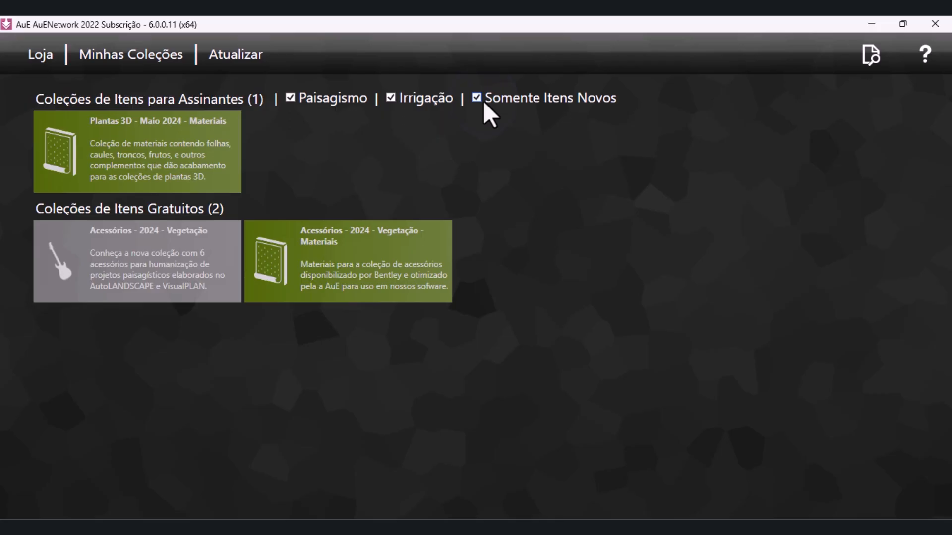
click(841, 497)
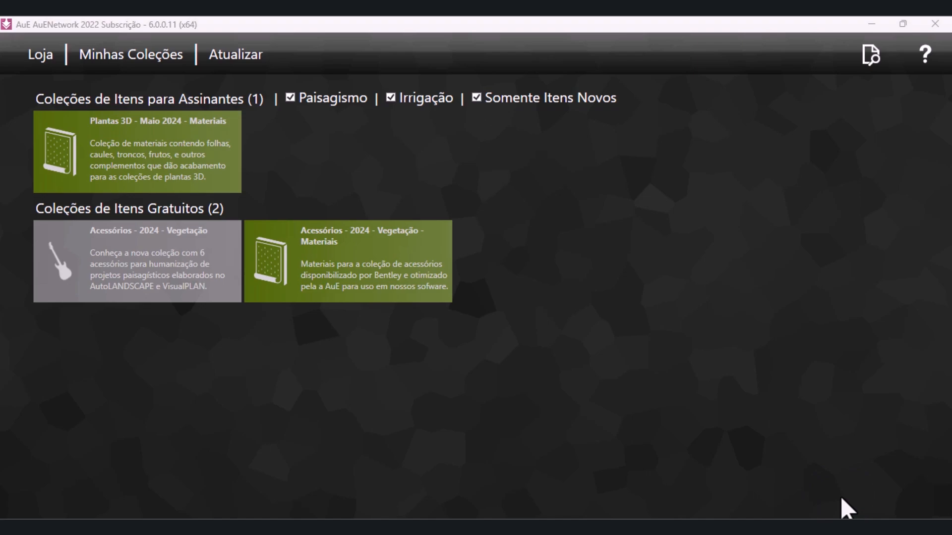
Search the AuE Network store for "maranta charuto"
click(36, 57)
click(872, 58)
click(845, 91)
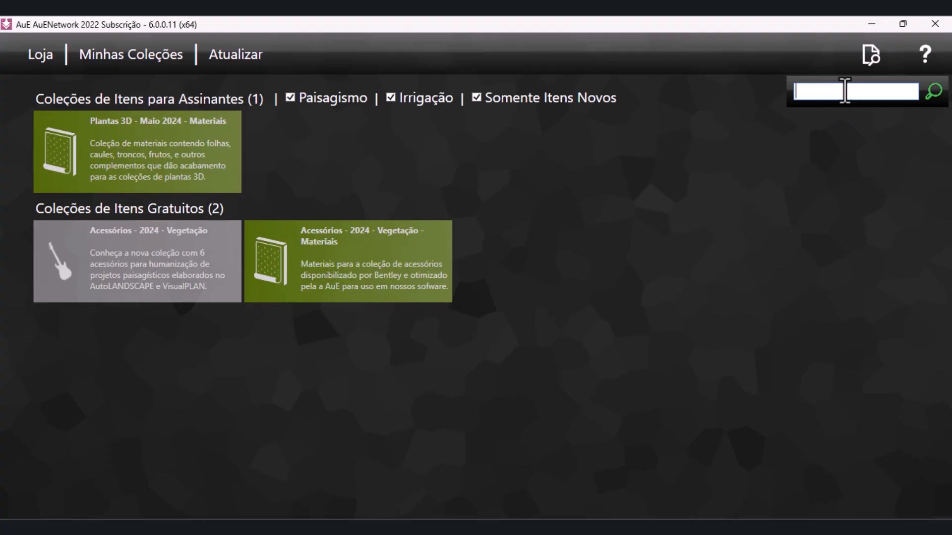
text(maranta charuto)
key(Return)
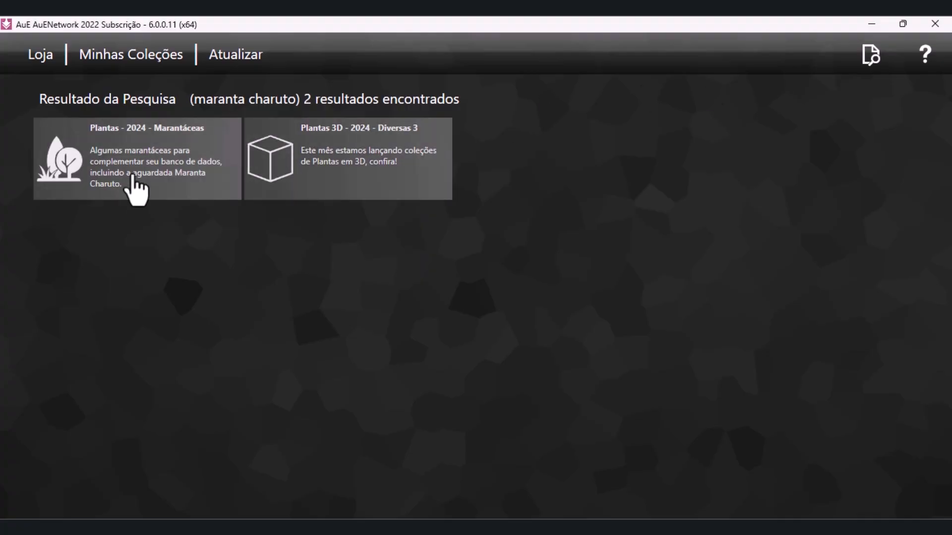
Download the Plantas - 2024 - Marantáceas collection again and return to the search results
click(186, 183)
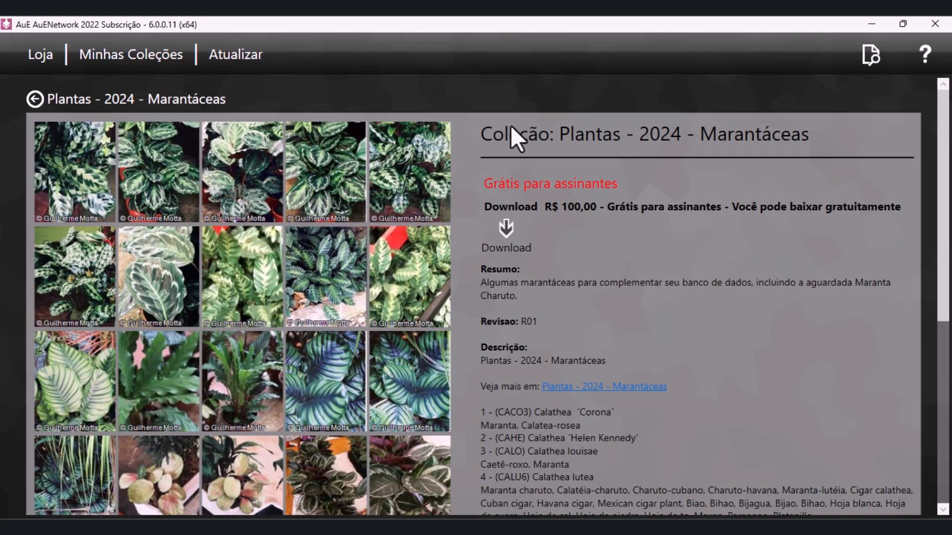
click(502, 234)
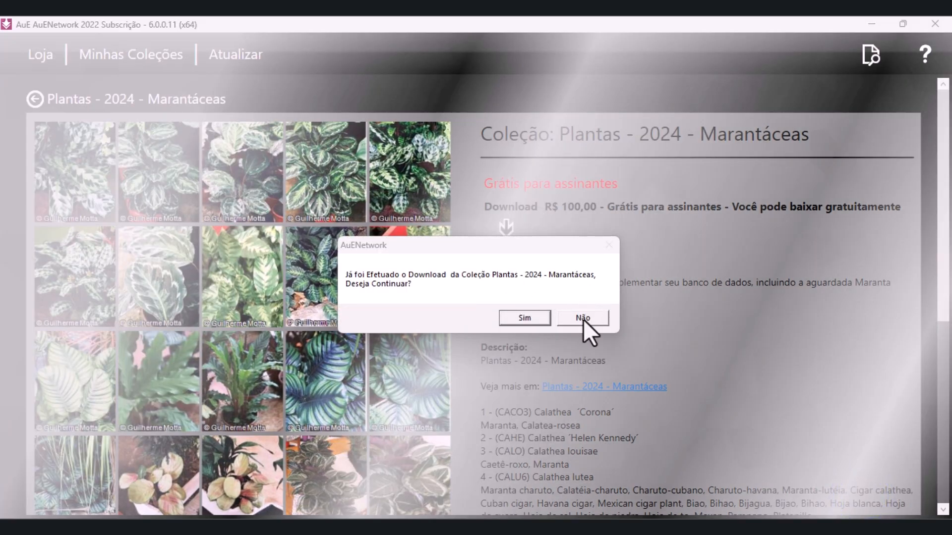
click(539, 319)
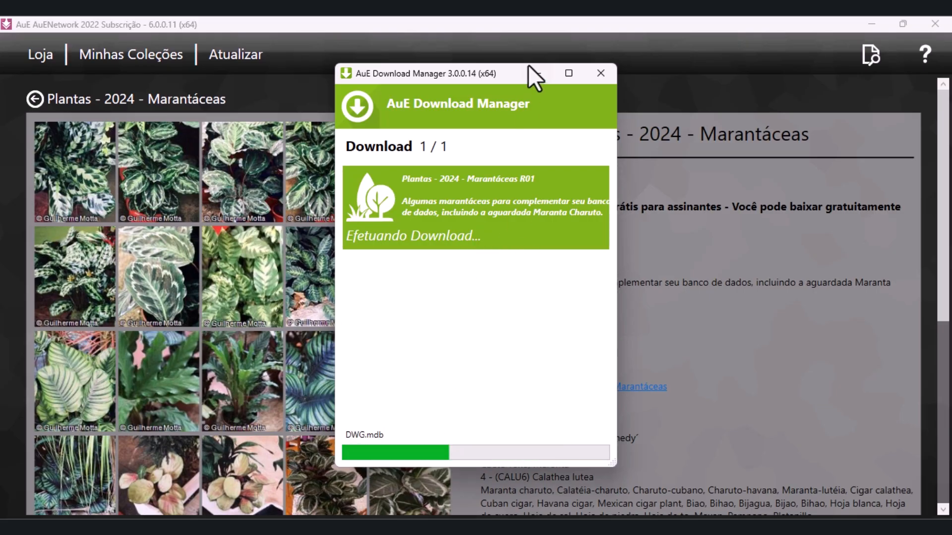
click(540, 76)
click(38, 102)
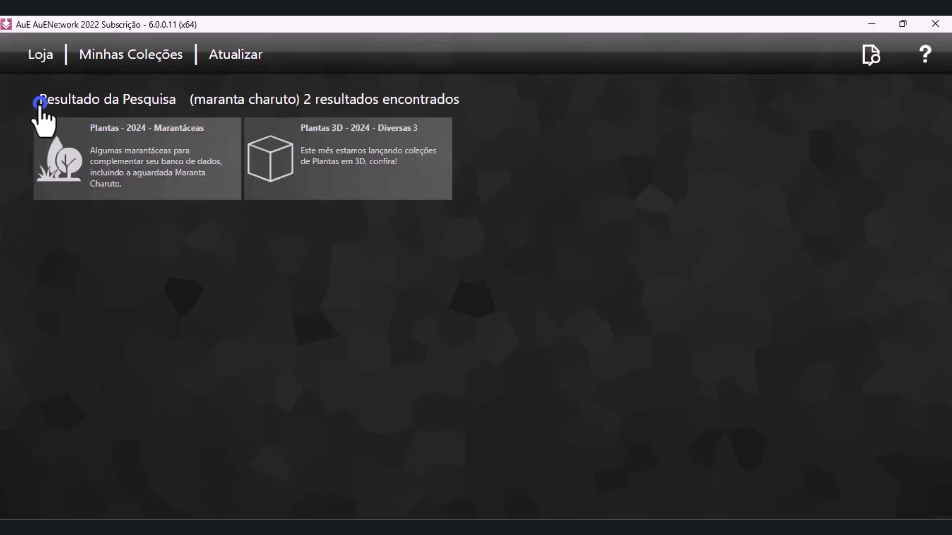
Download the Plantas 3D - Maio 2024 - Materiais collection from the store's list of new items
click(45, 55)
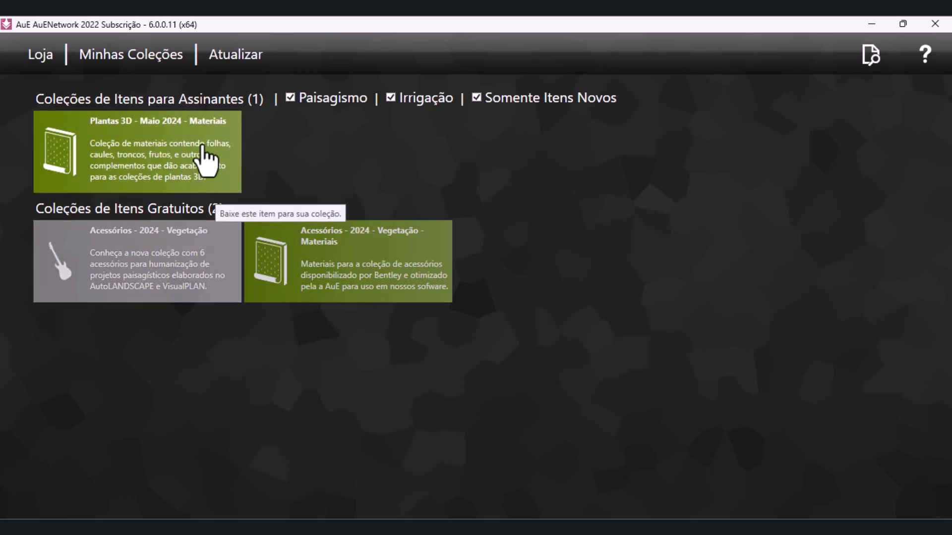
click(190, 131)
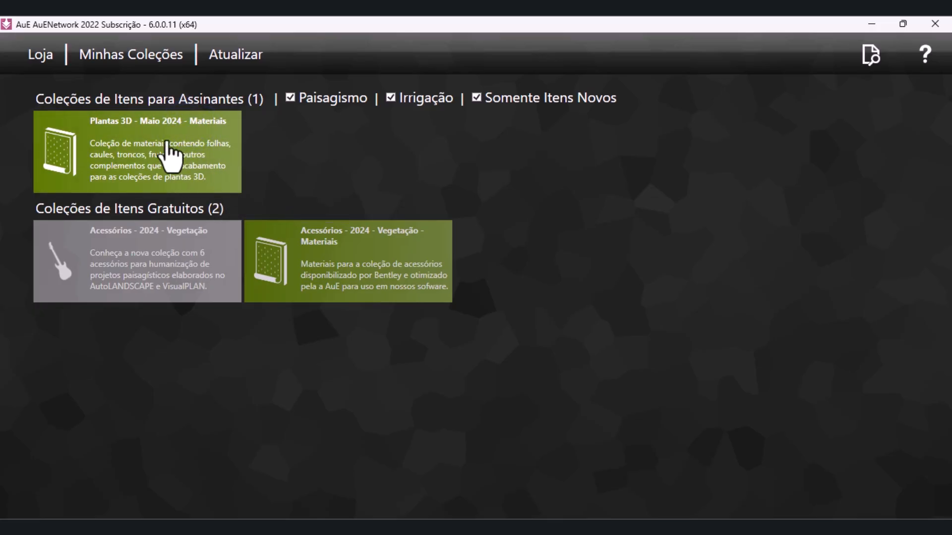
right_click(167, 140)
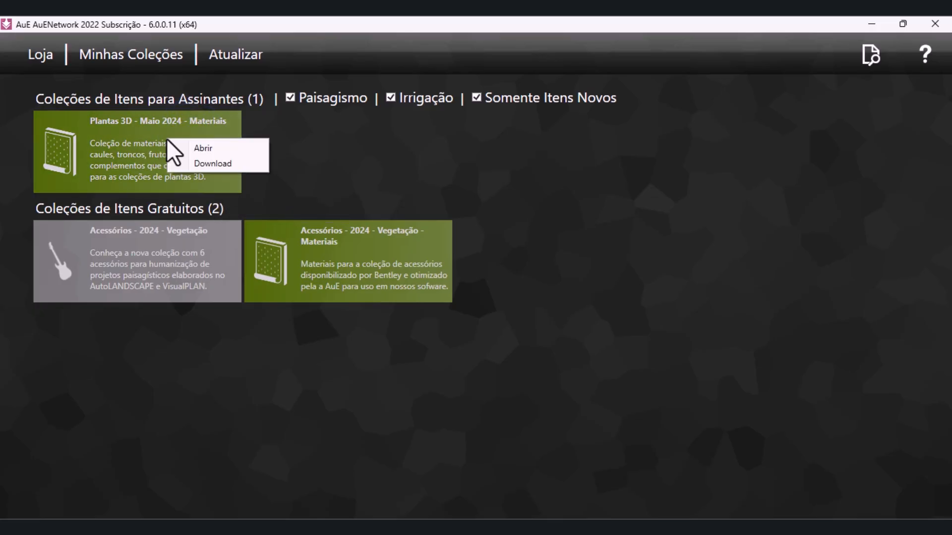
click(225, 164)
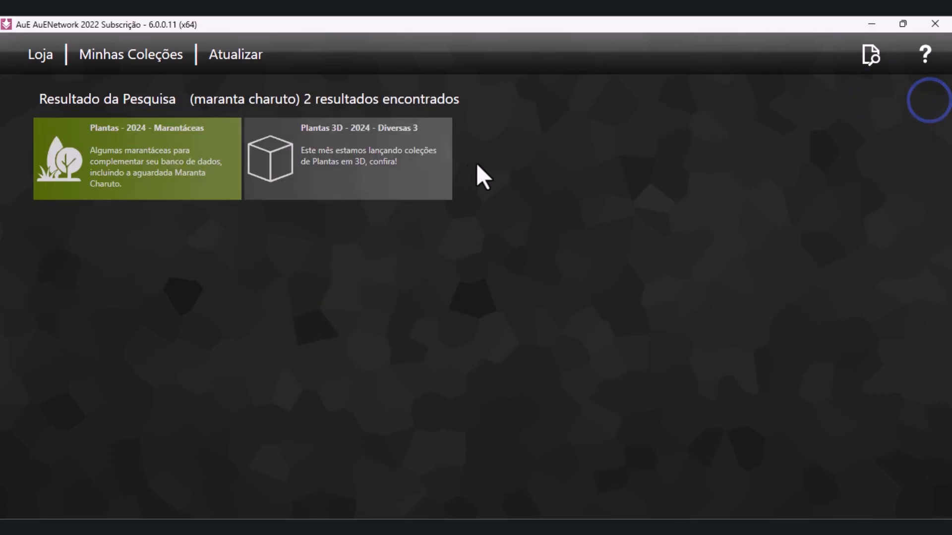
Read through the images, plant list and download notes of the Plantas 3D - 2024 - Diversas 3 collection, and return to the home screen
click(337, 172)
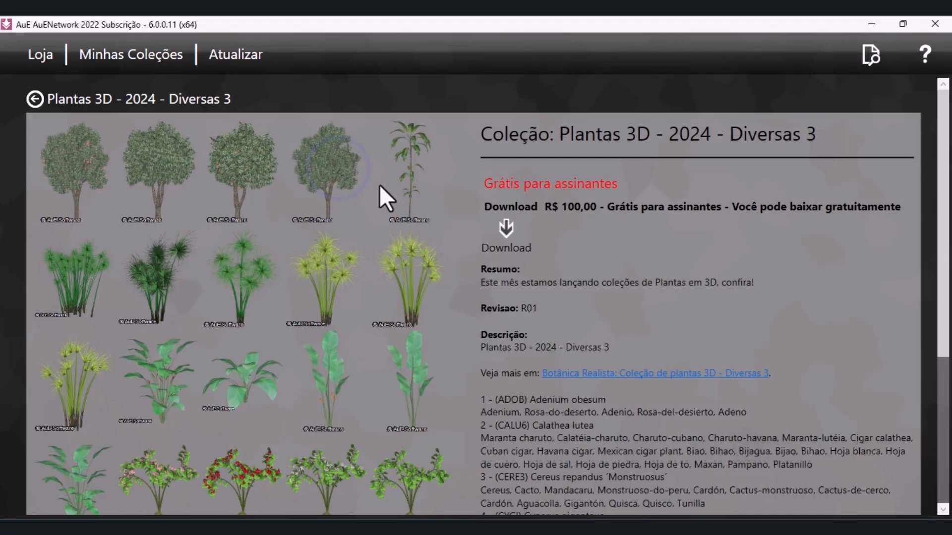
scroll(371, 206, down, 3)
scroll(371, 206, down, 2)
scroll(371, 206, up, 3)
scroll(373, 218, down, 4)
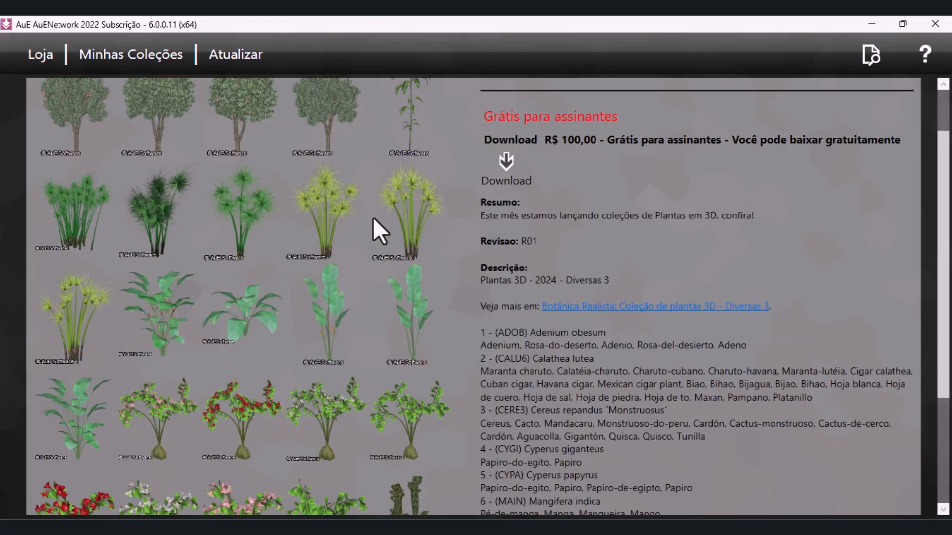
scroll(374, 219, down, 1)
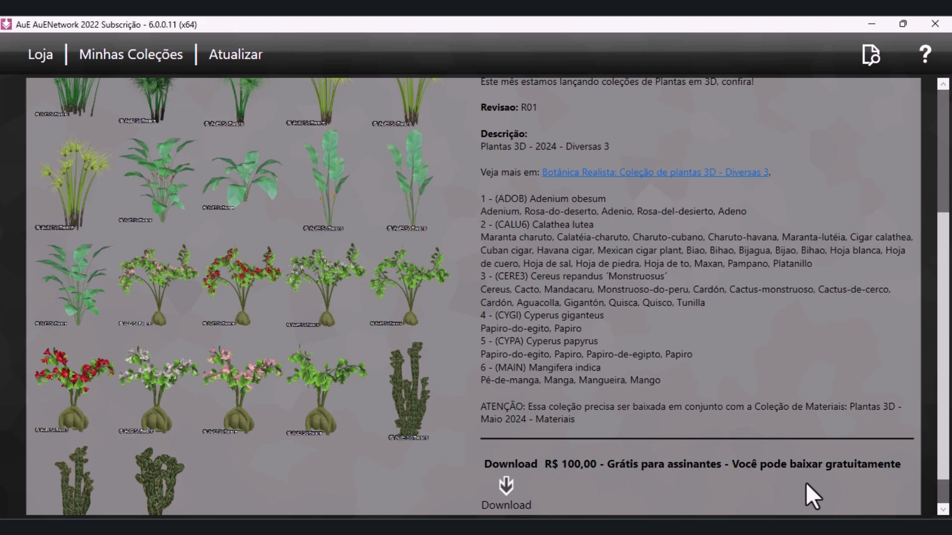
click(848, 487)
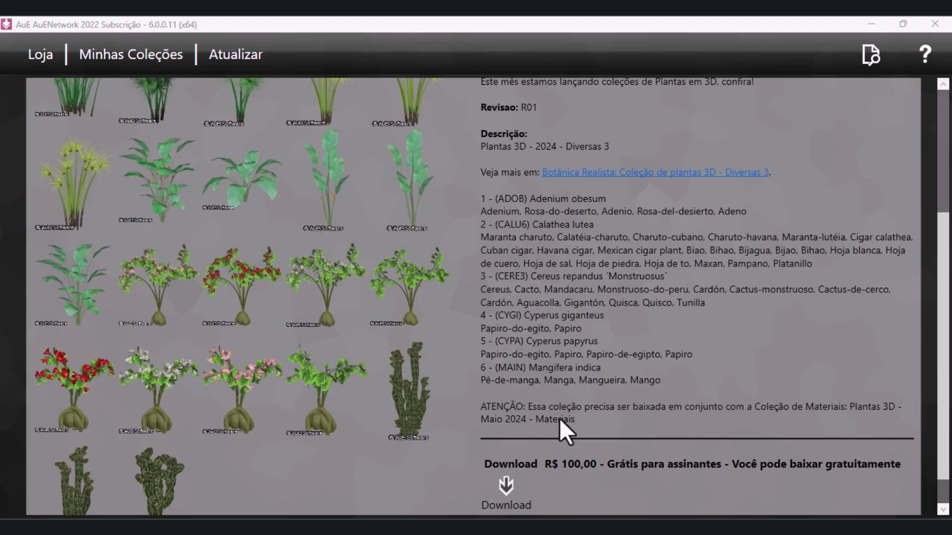
click(881, 218)
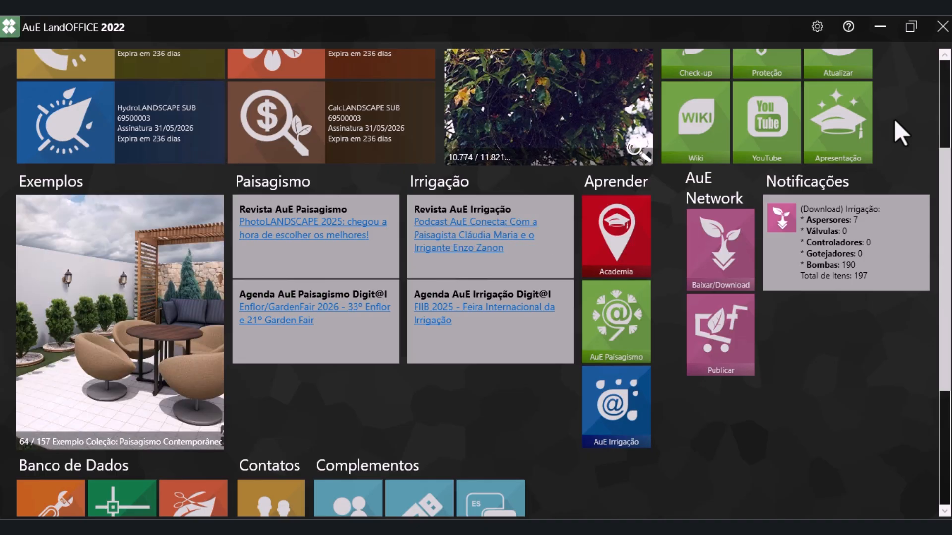
Start HydroLANDSCAPE and launch a new BricsCAD v25 session from it in the 2D Drafting workspace
scroll(894, 119, down, 3)
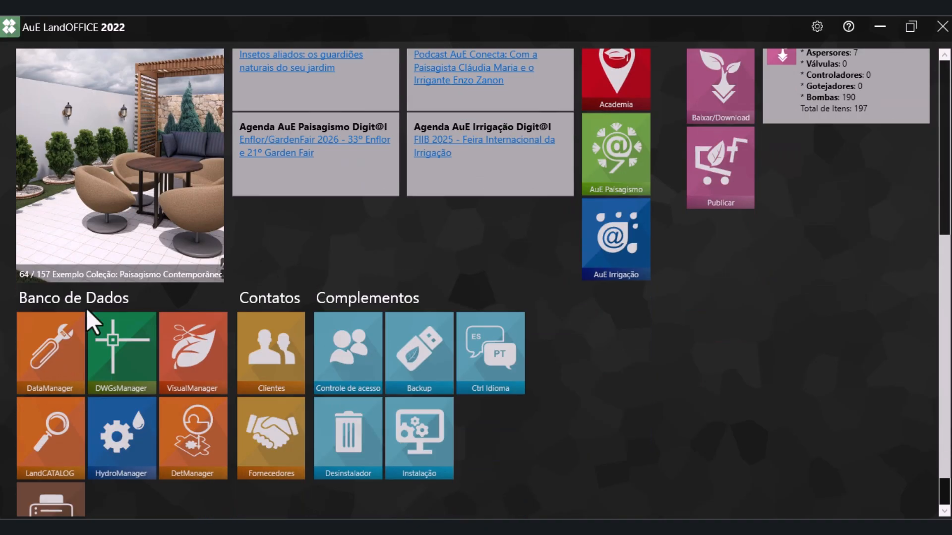
scroll(81, 399, down, 1)
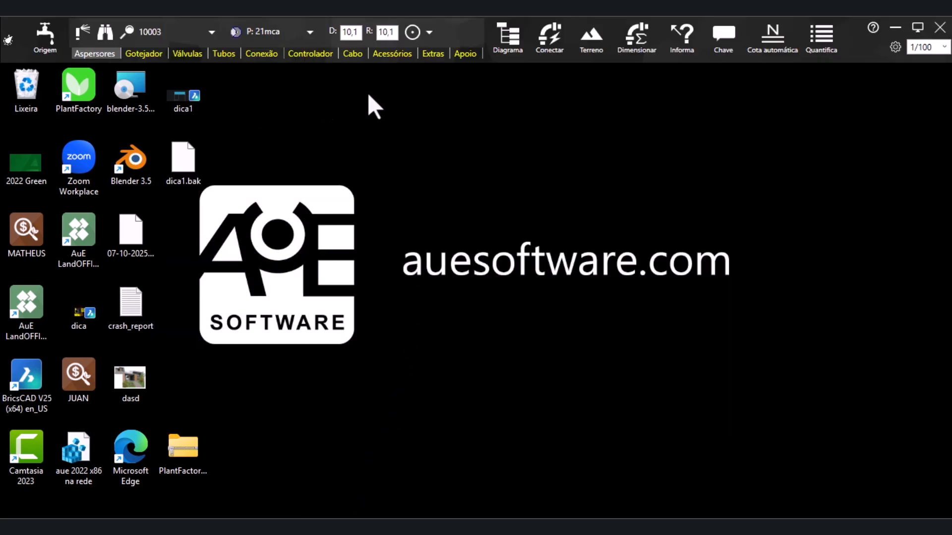
click(412, 34)
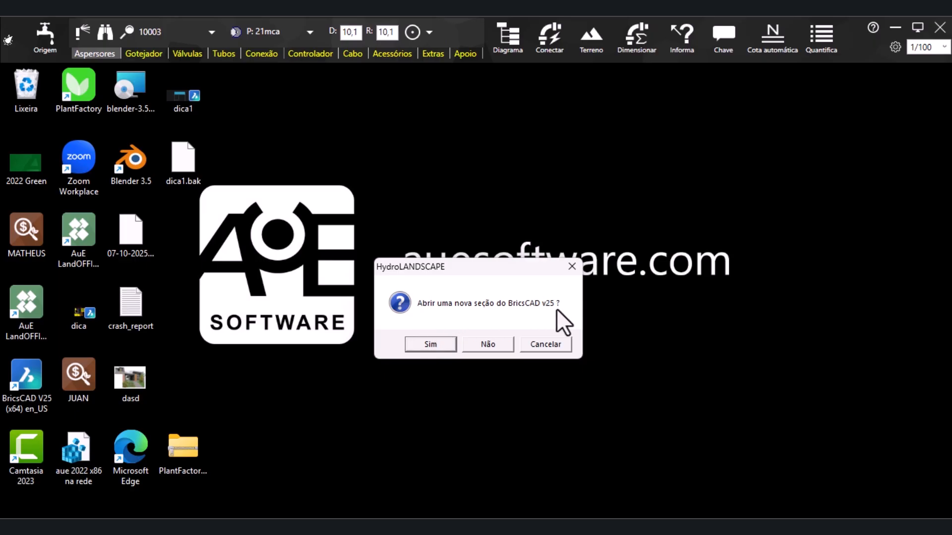
click(424, 345)
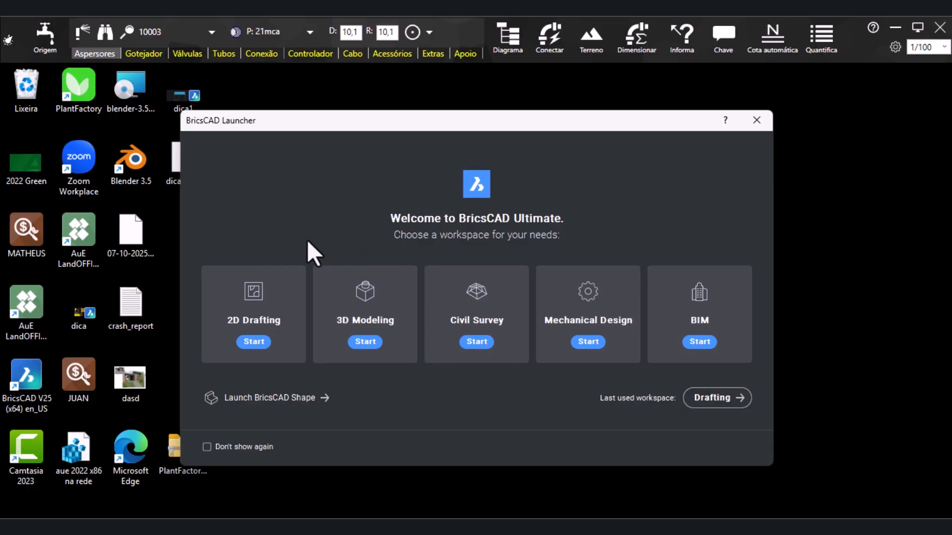
click(263, 343)
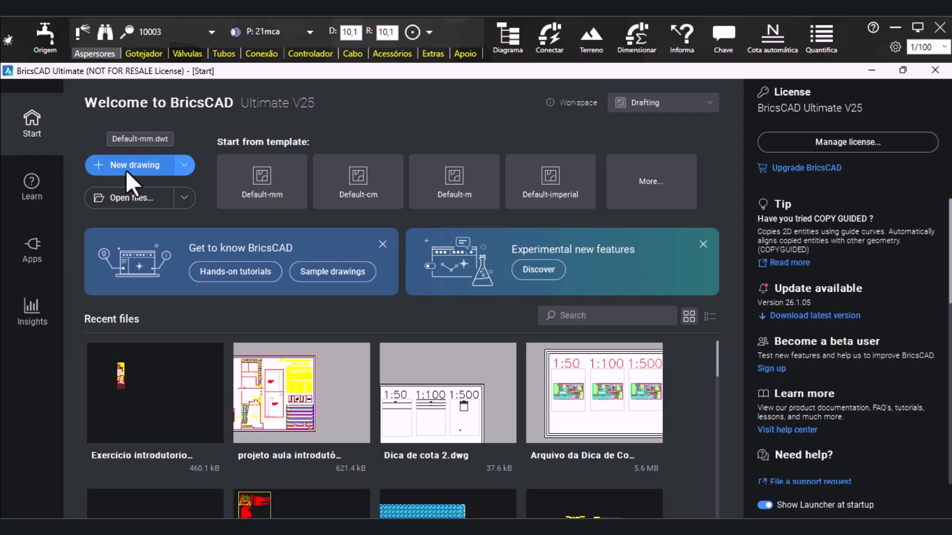
Open the drawing Exercicio introdutorio- Hydro and fit the whole plan in view
click(138, 205)
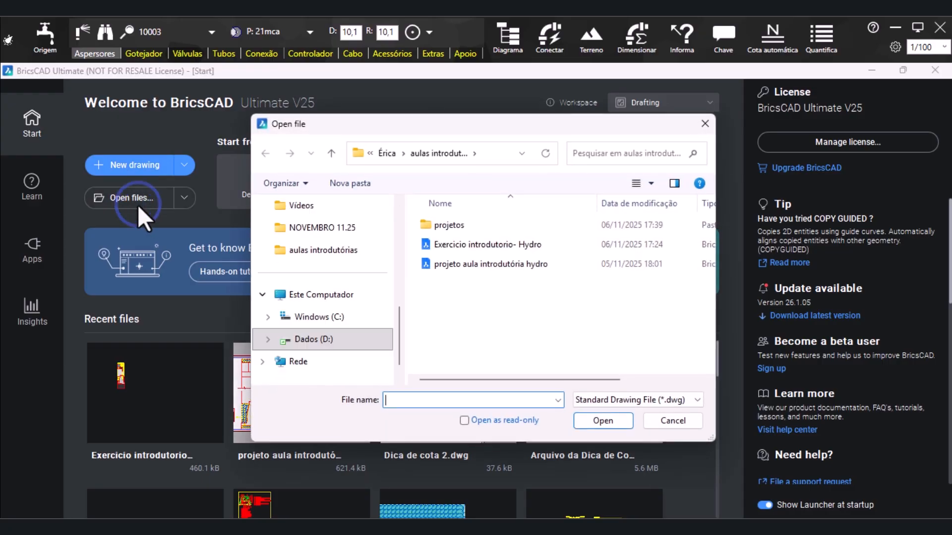
scroll(400, 255, up, 3)
scroll(333, 239, up, 3)
scroll(334, 239, down, 3)
scroll(333, 239, down, 3)
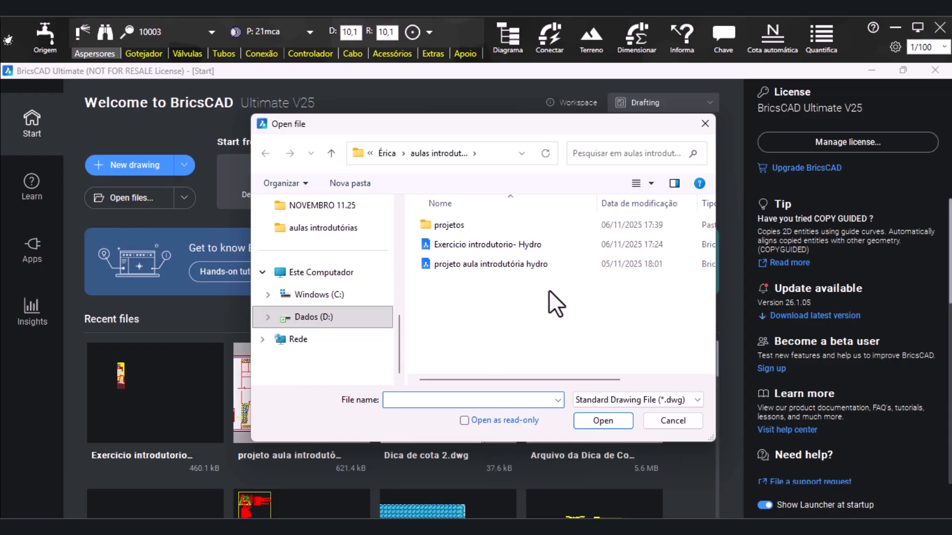
click(496, 248)
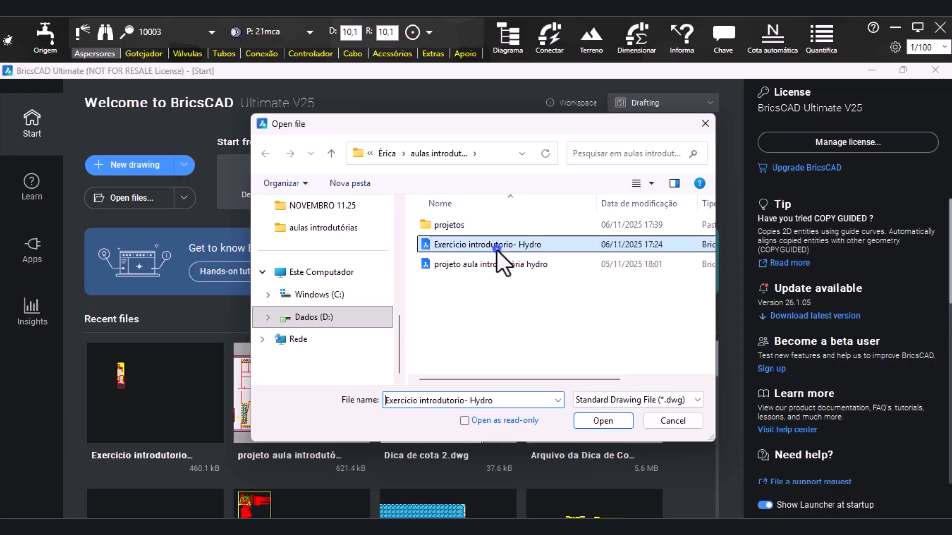
click(604, 420)
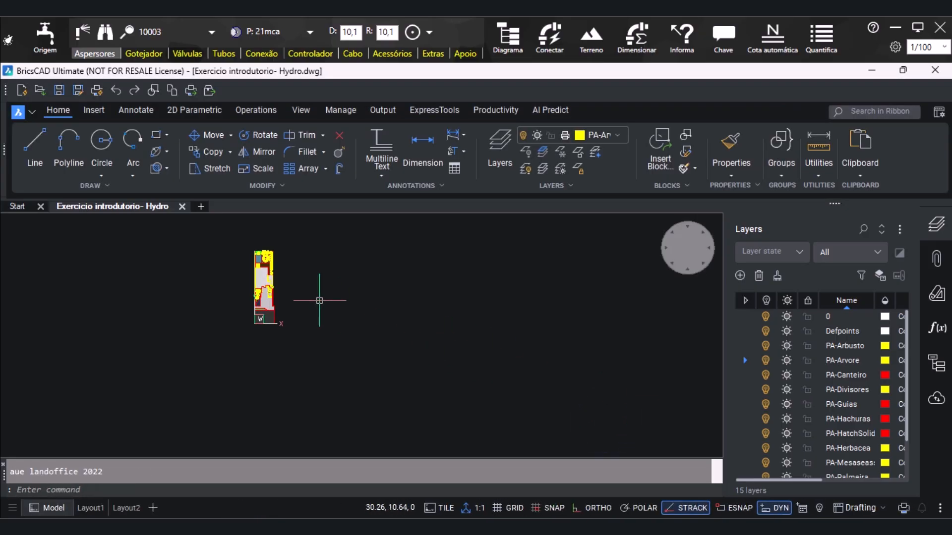
middle_click(319, 304)
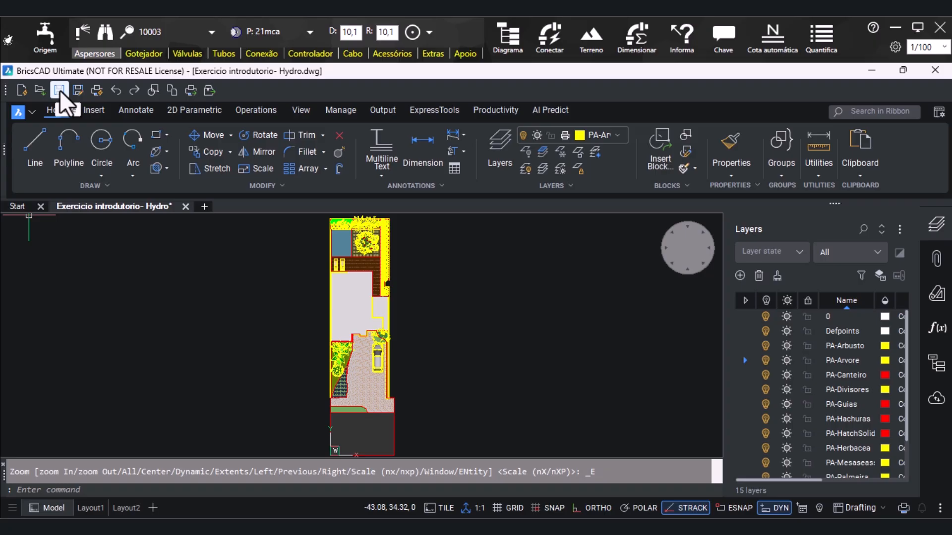
click(34, 109)
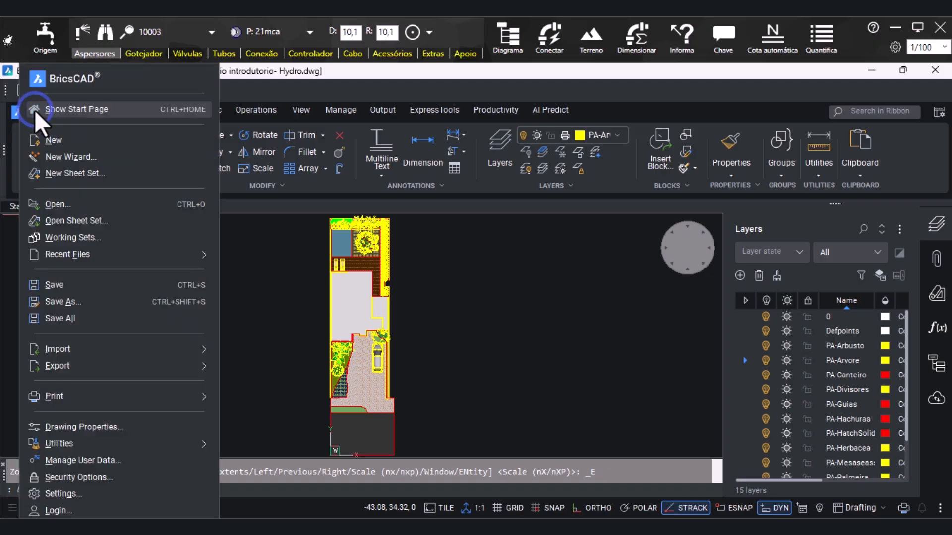
click(85, 300)
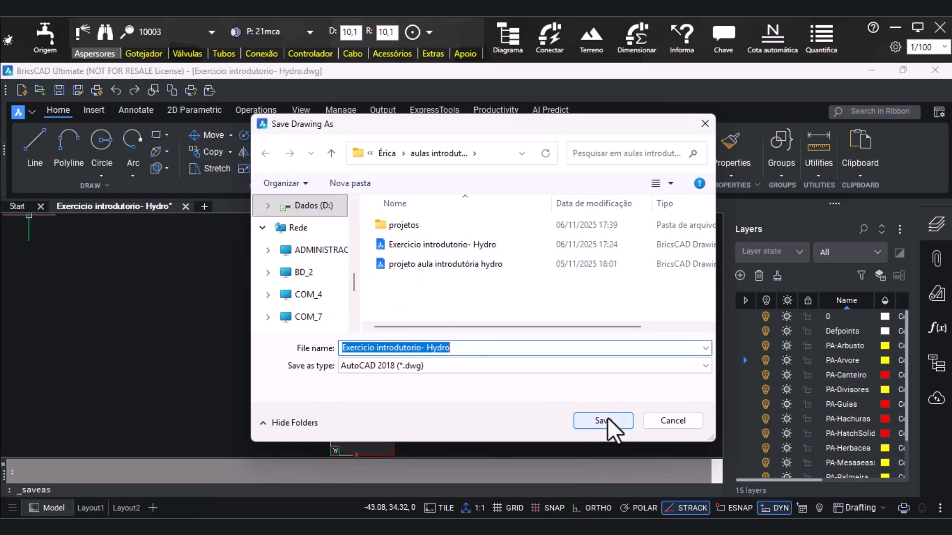
click(705, 123)
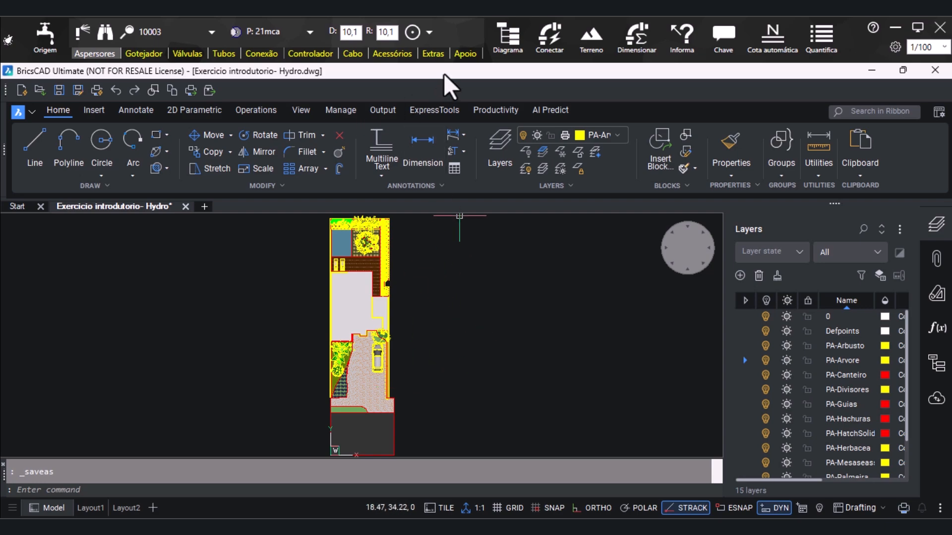
Flatten every entity of the garden plan with the HydroLANDSCAPE Achatar support tool
click(465, 53)
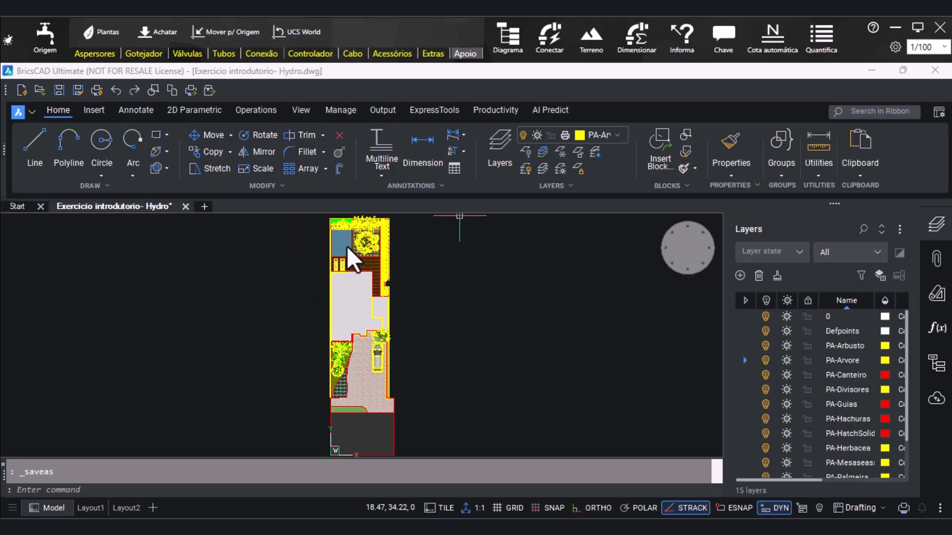
scroll(330, 453, up, 4)
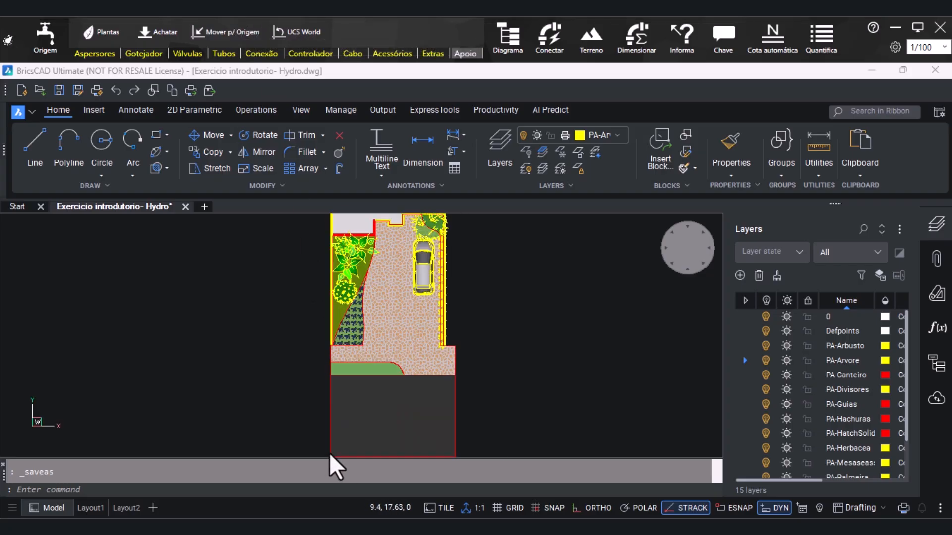
scroll(391, 302, down, 3)
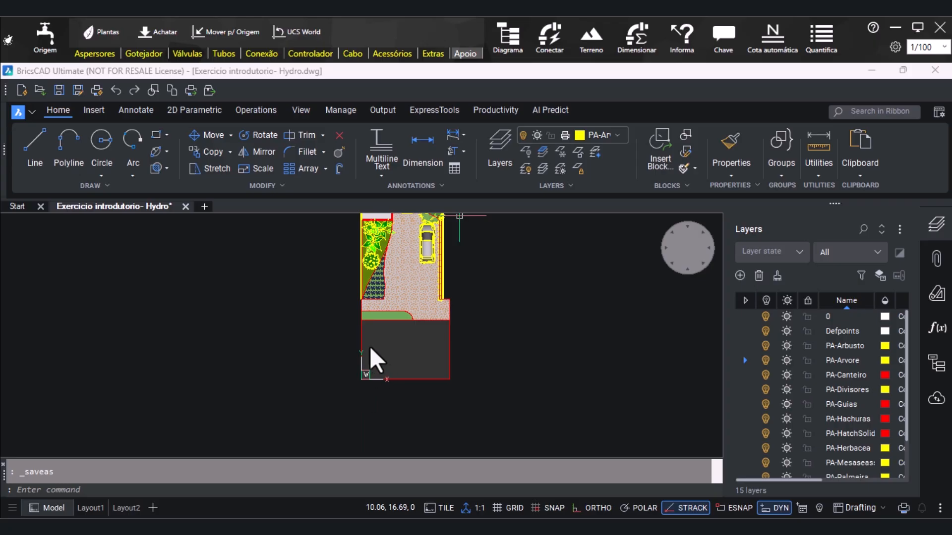
middle_click(337, 398)
middle_click(338, 398)
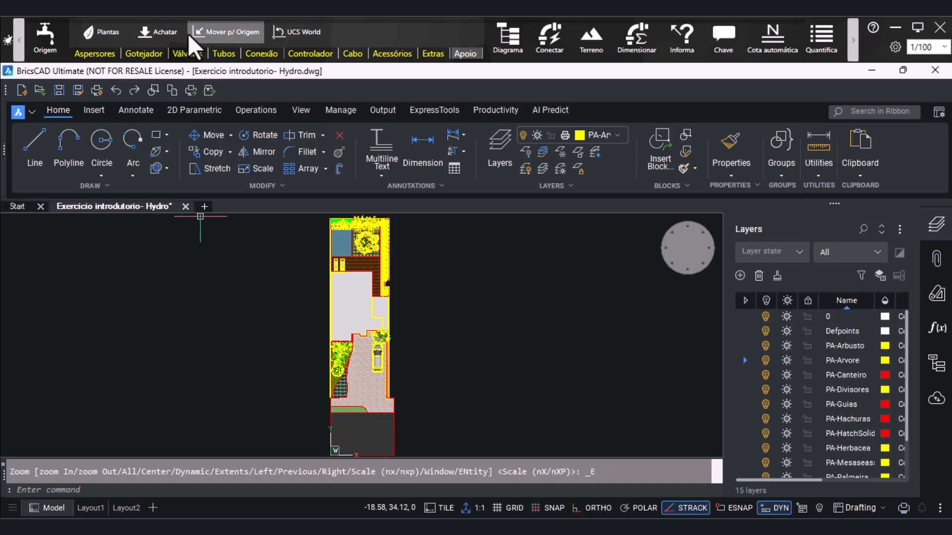
click(158, 32)
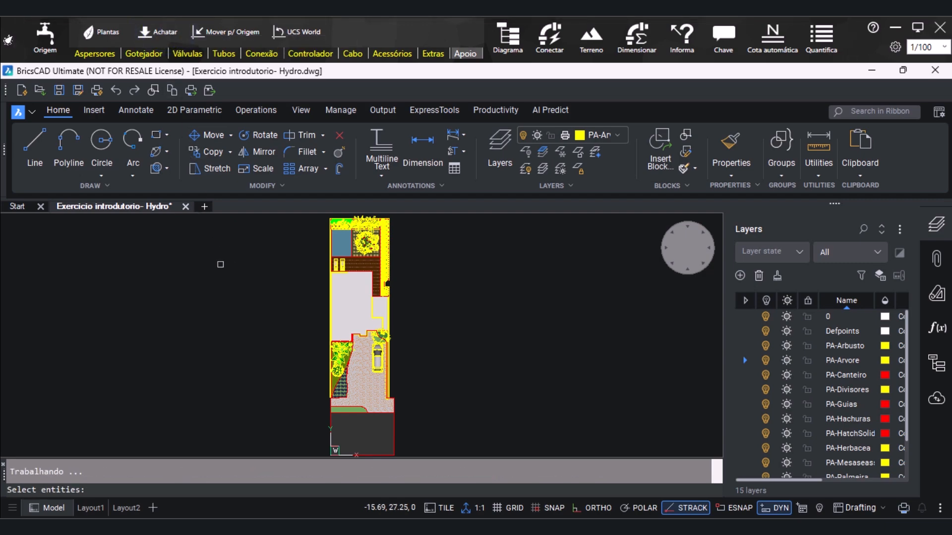
scroll(221, 264, down, 3)
click(235, 233)
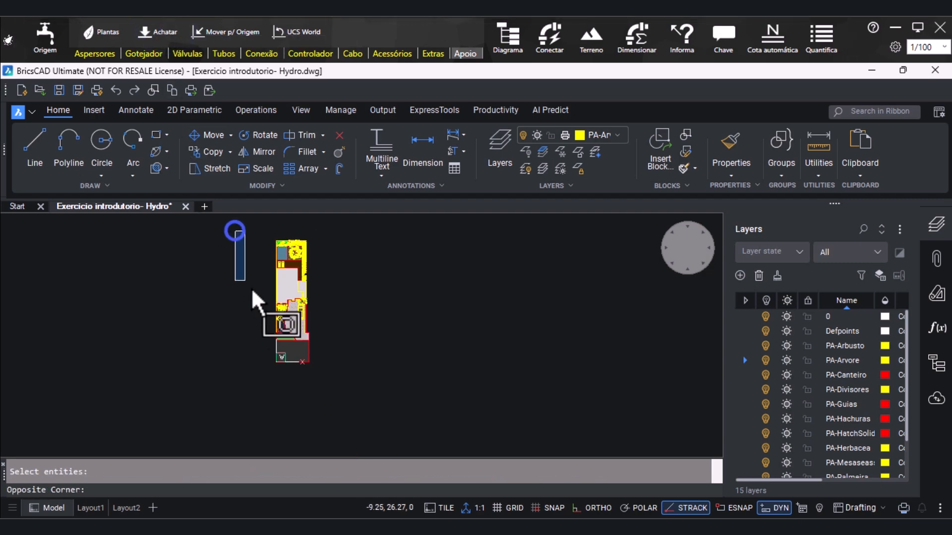
click(377, 385)
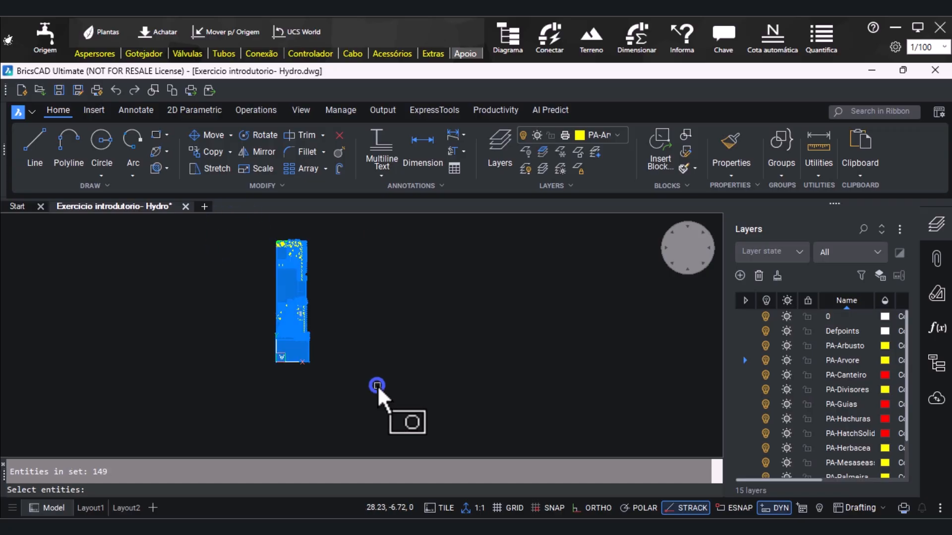
key(Return)
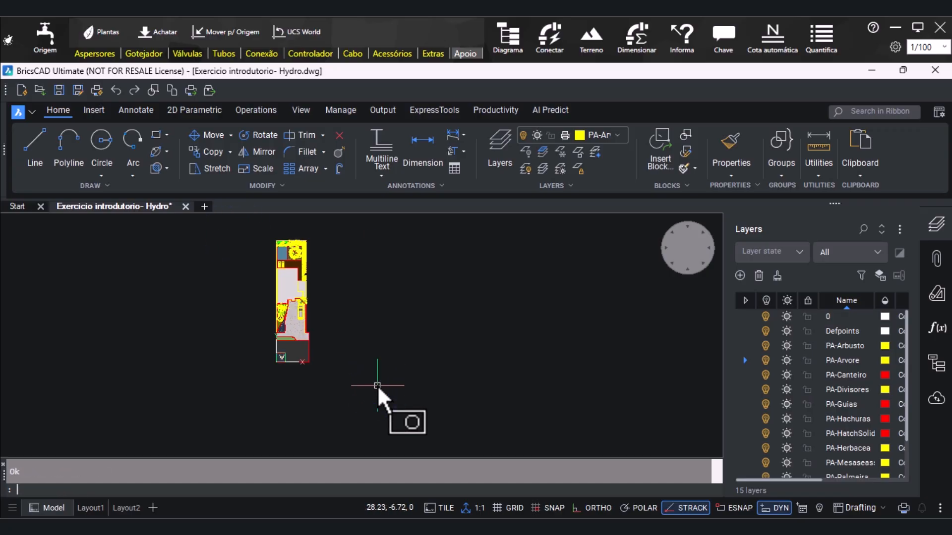
middle_click(240, 378)
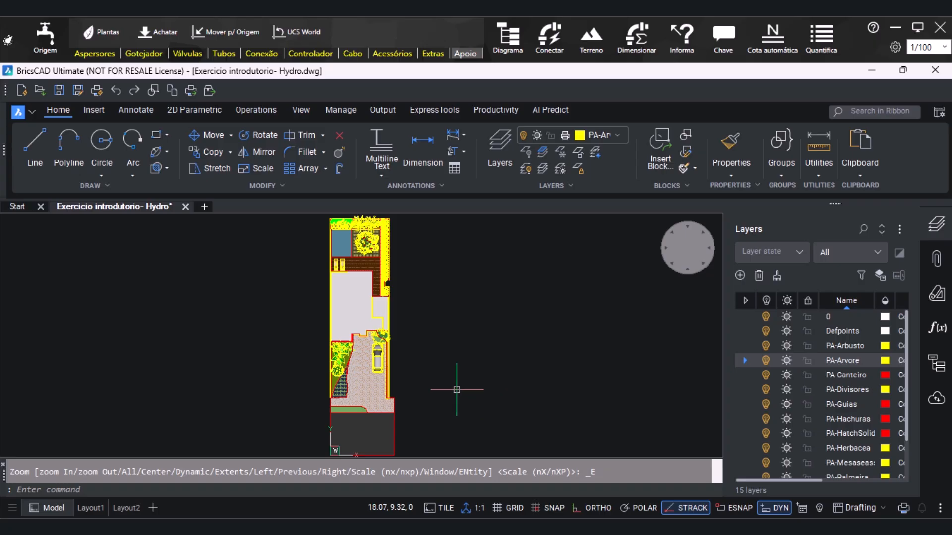
Purge all unused blocks, layers, linetypes, styles and other items, repeating Purge until nothing is left to remove
text(URGE)
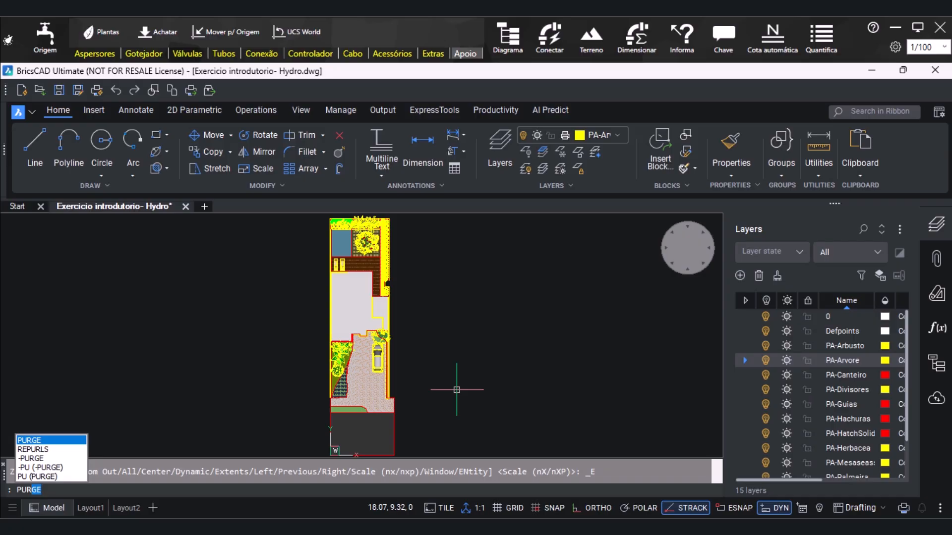
key(Return)
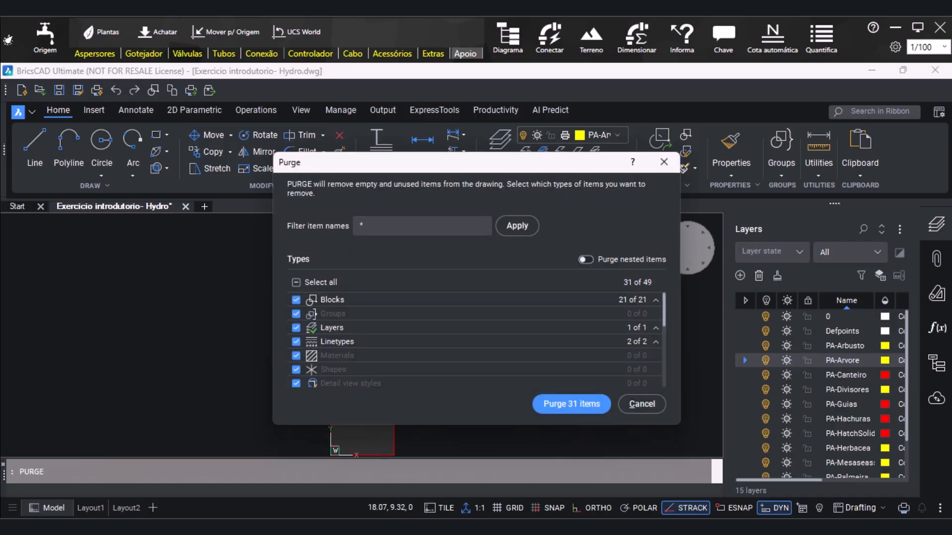
click(571, 404)
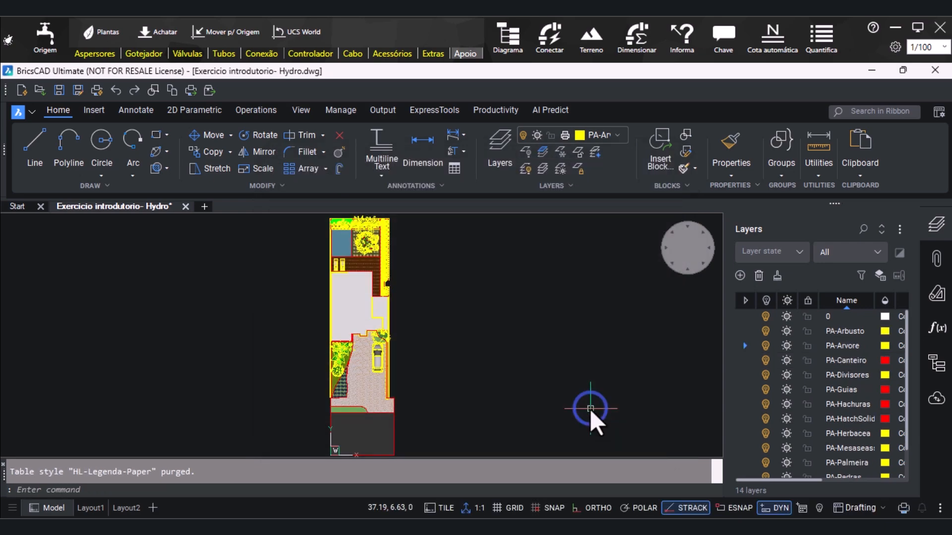
text(PURGE)
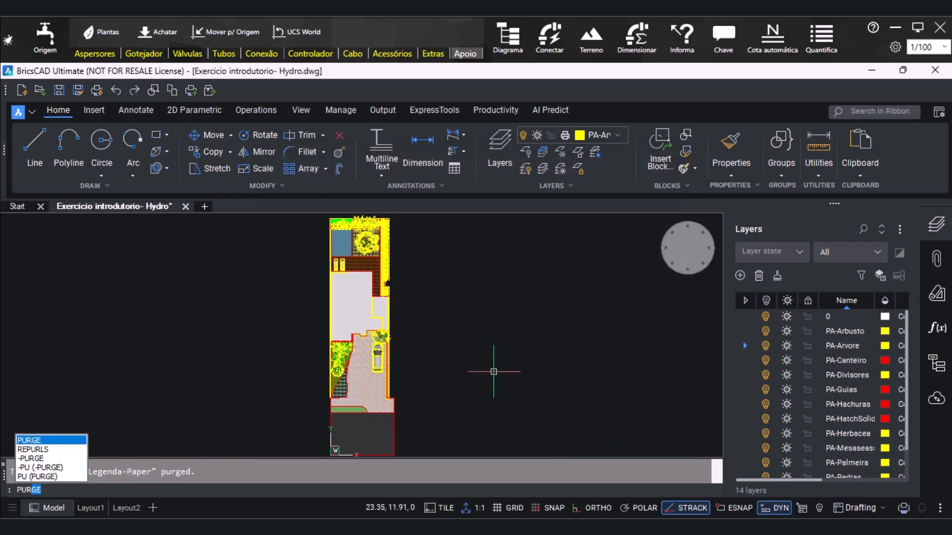
key(Return)
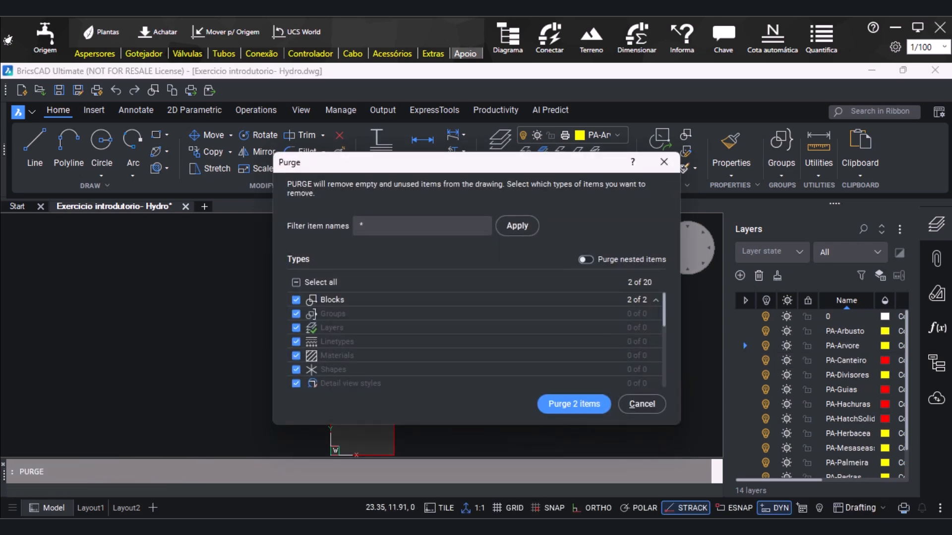
click(555, 409)
text(PUR)
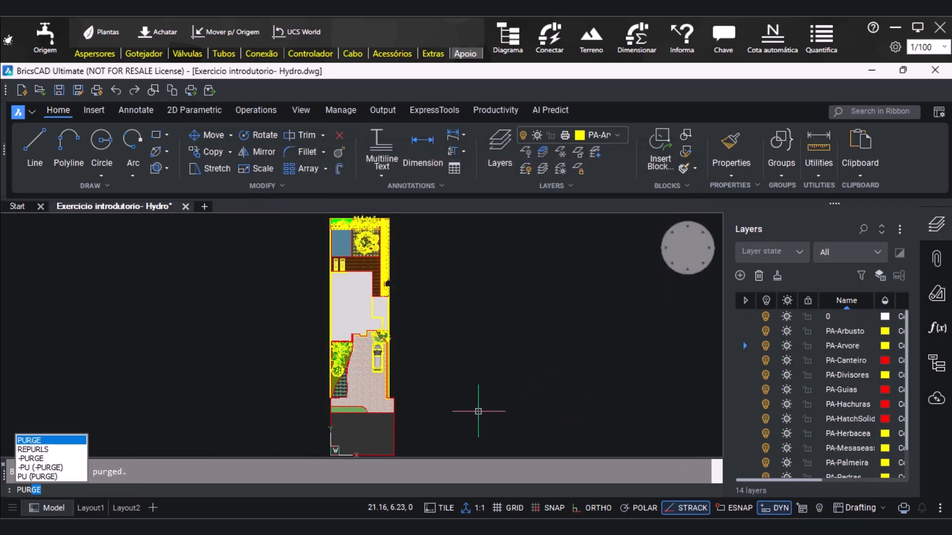
key(Return)
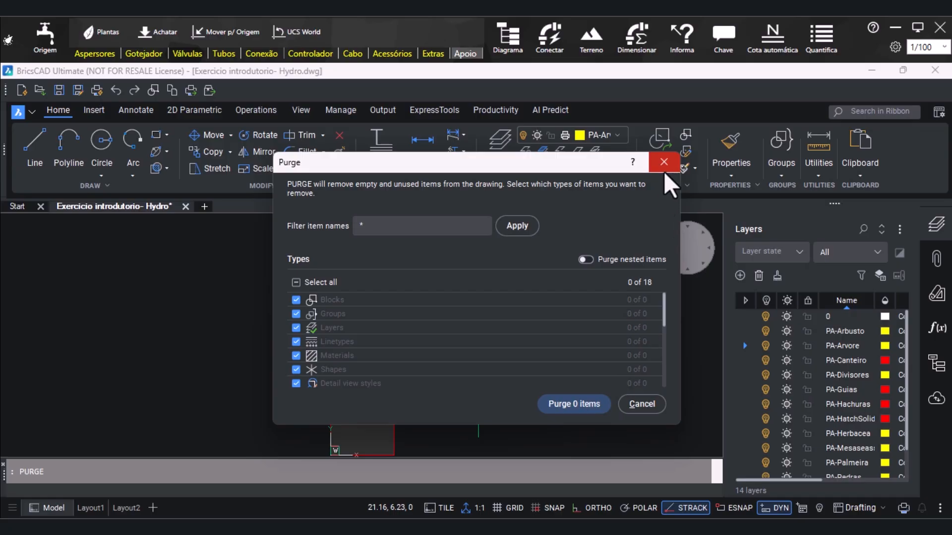
click(664, 171)
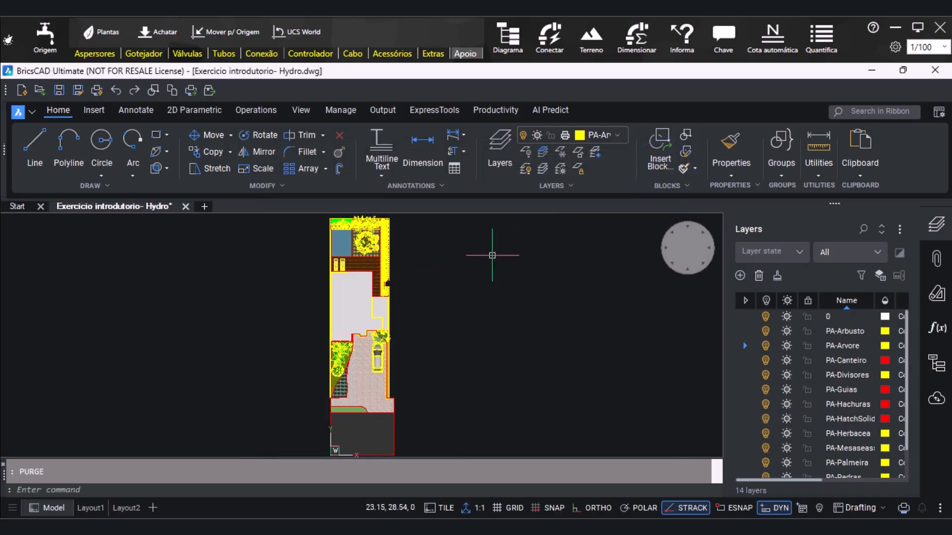
Examine the plan's planting beds, pool area, side border and front driveway, checking which layers the plants and outlines belong to
mouse_move(389, 344)
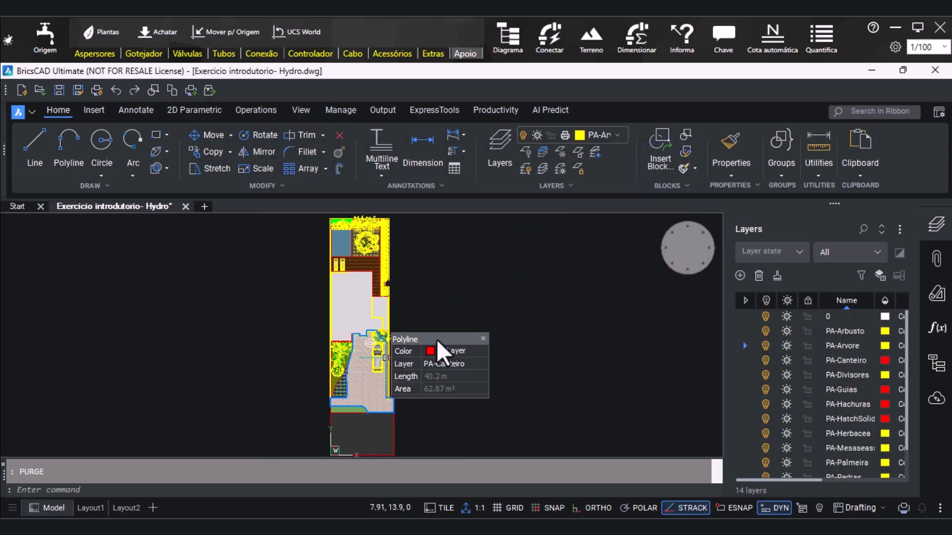
scroll(389, 314, up, 6)
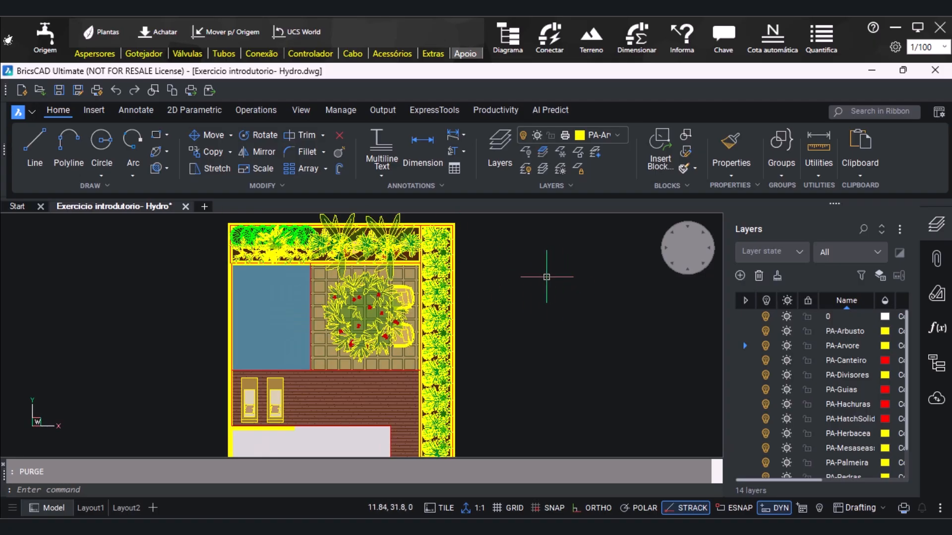
scroll(284, 230, up, 2)
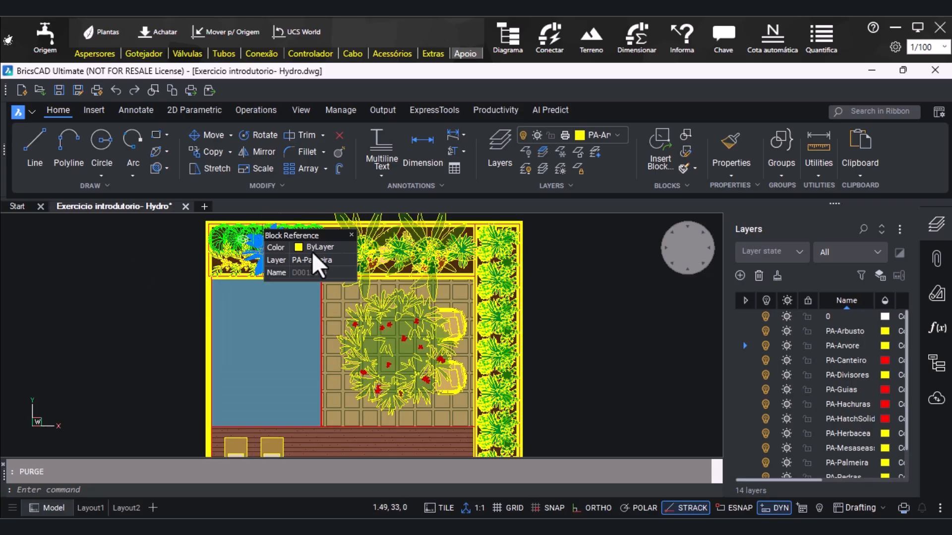
scroll(541, 254, down, 6)
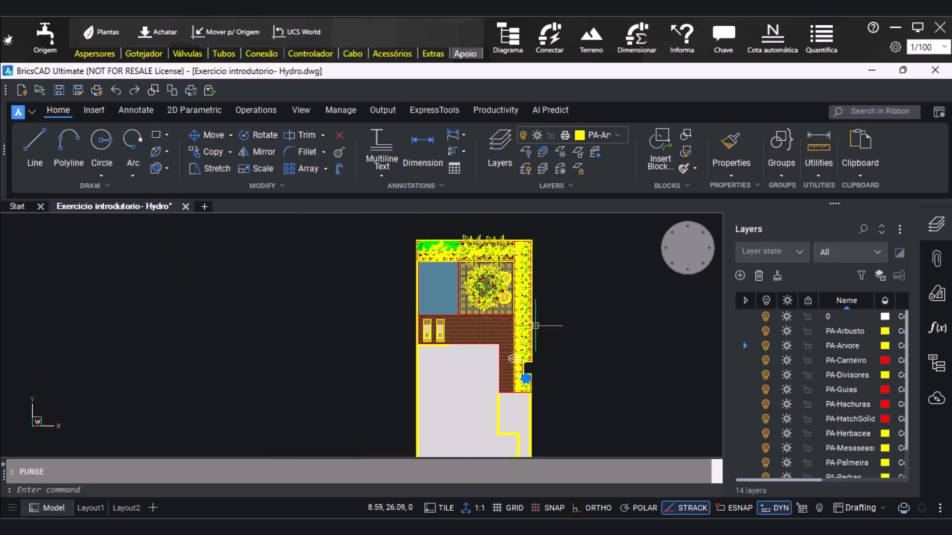
scroll(530, 297, up, 5)
scroll(530, 302, up, 2)
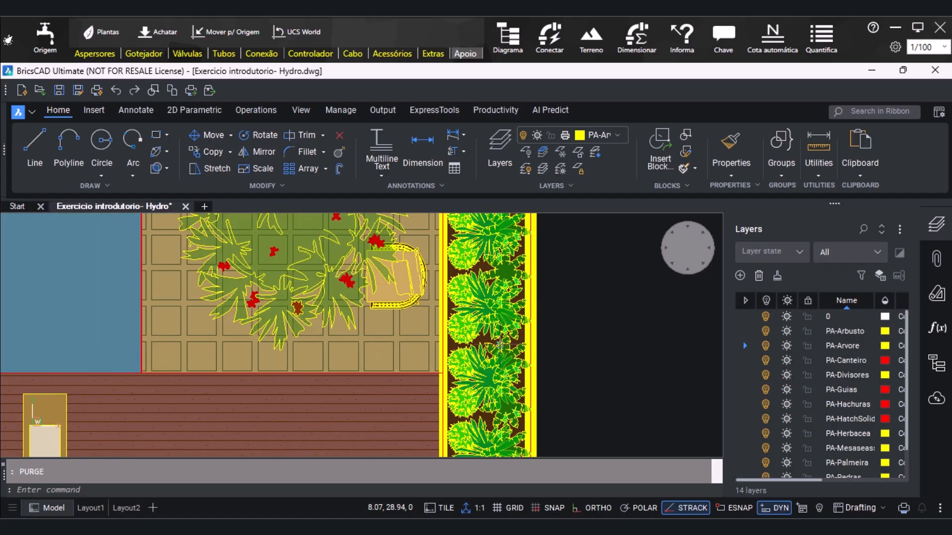
scroll(415, 275, down, 8)
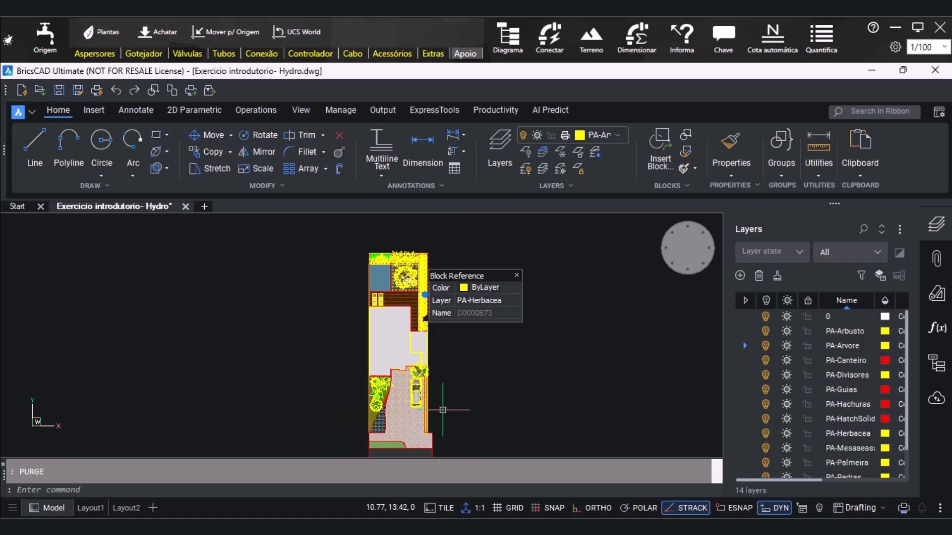
scroll(429, 397, up, 6)
scroll(430, 396, down, 2)
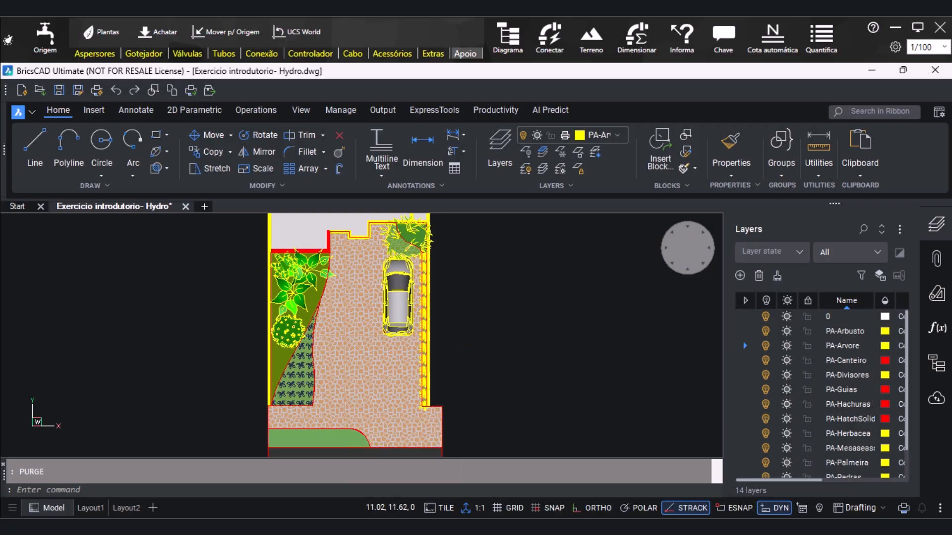
middle_click(477, 337)
middle_click(478, 337)
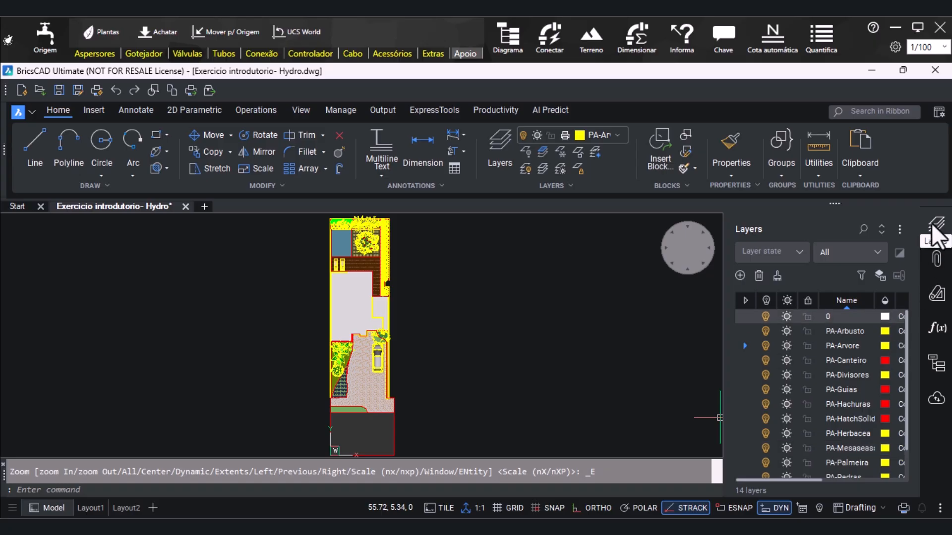
Review the drawing's layers in both the current-layer list and the full layer manager
click(618, 134)
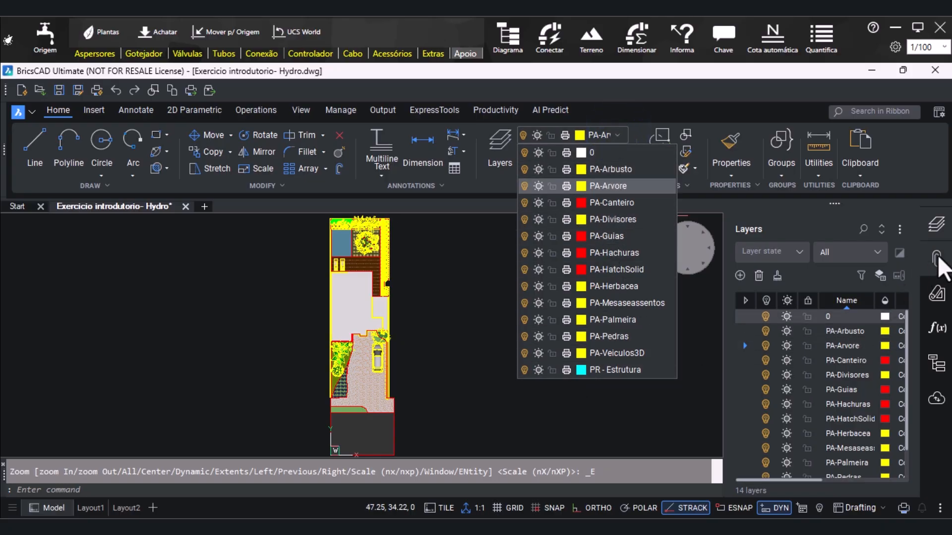
click(937, 226)
click(937, 227)
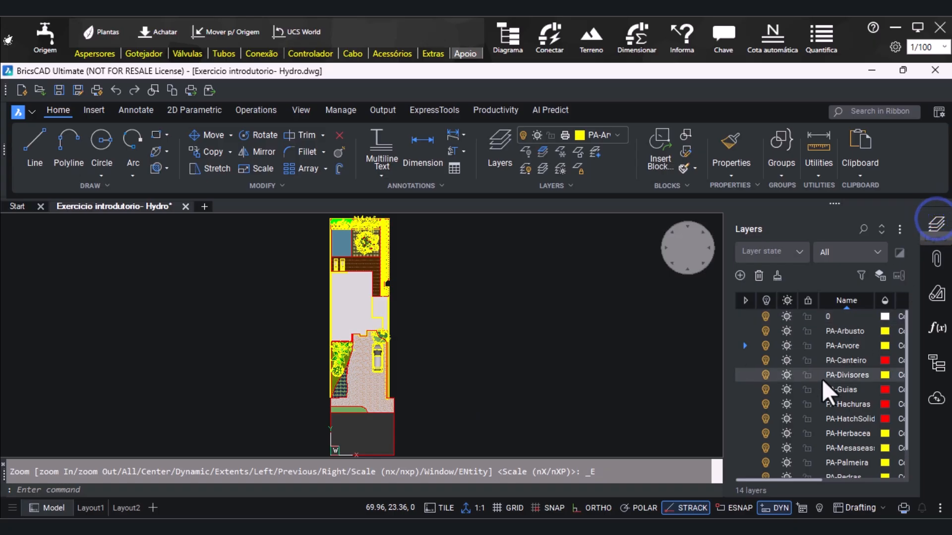
Turn off layers PA-Veiculos3D, PA-Pedras, PA-Palmeira, PA-Mesaseas…, PA-Herbacea, PA-HatchSolid and PA-Hachuras, and also freeze PA-Pedras
click(765, 454)
click(765, 438)
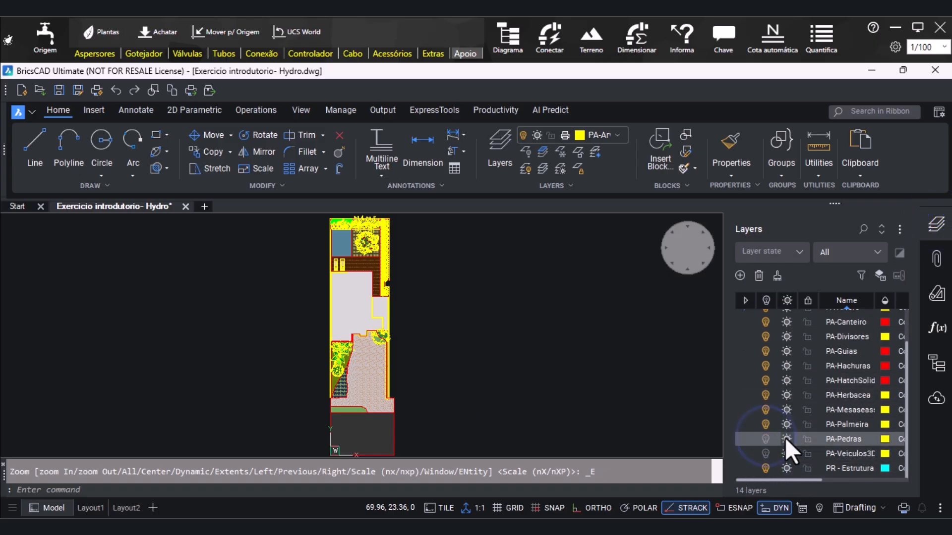
click(786, 440)
click(766, 425)
click(765, 410)
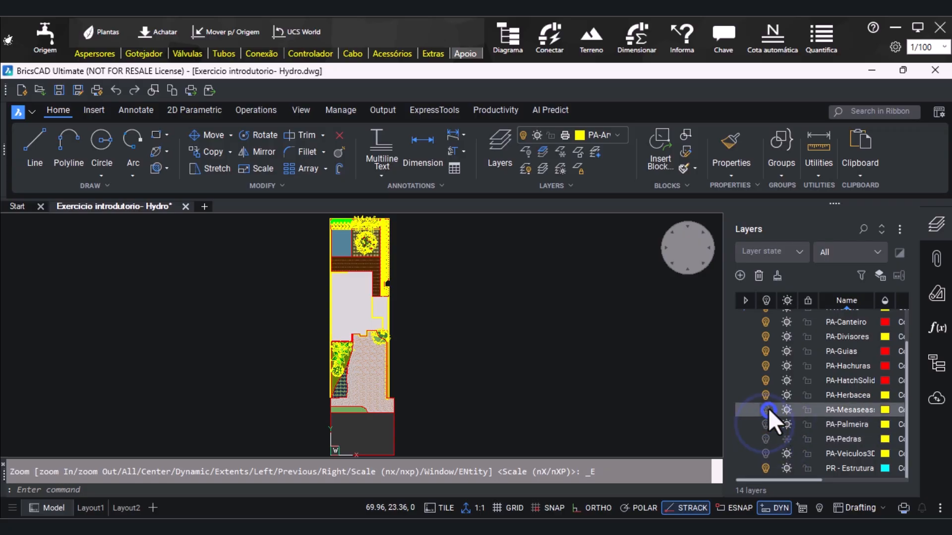
click(765, 395)
click(766, 379)
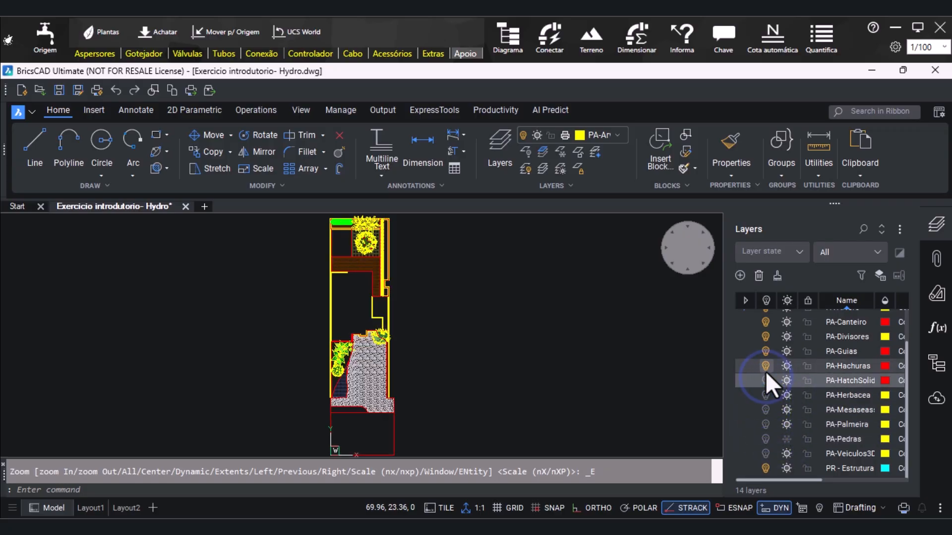
click(765, 368)
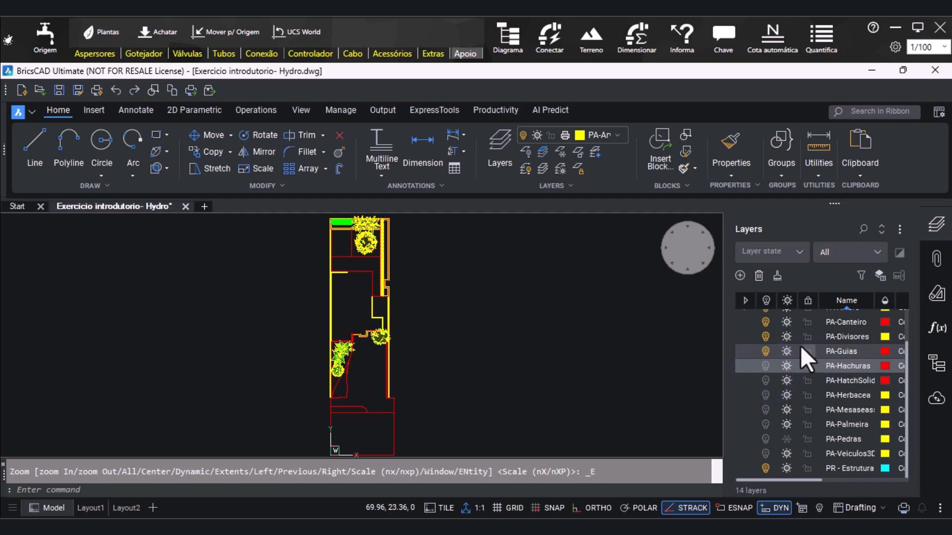
Turn off the current layer PA-Arvore, accepting the warning, and the PA-Arbusto layer
scroll(766, 326, up, 1)
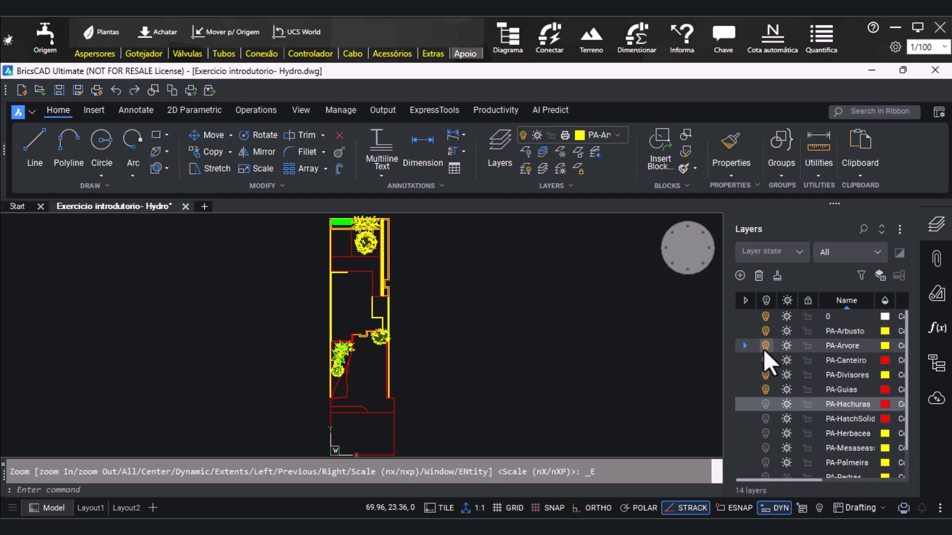
click(764, 348)
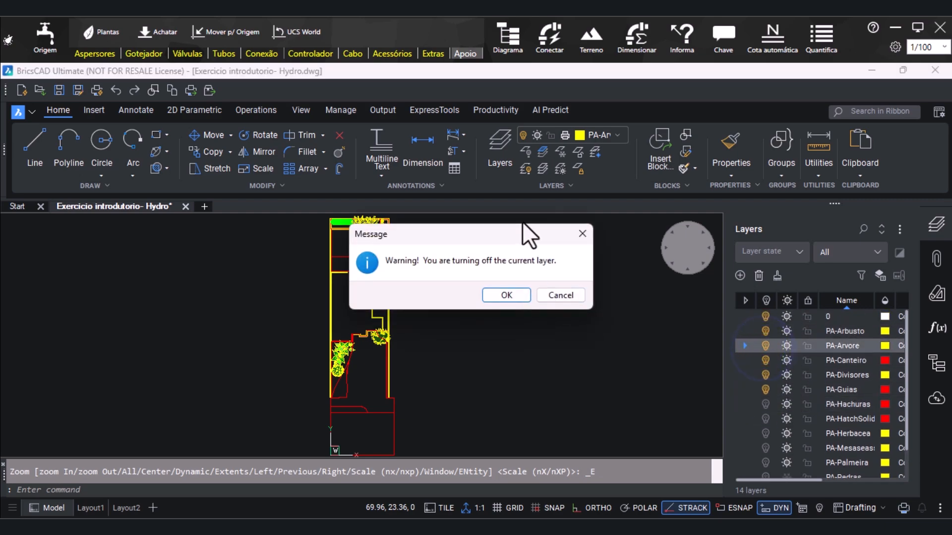
click(507, 296)
click(765, 331)
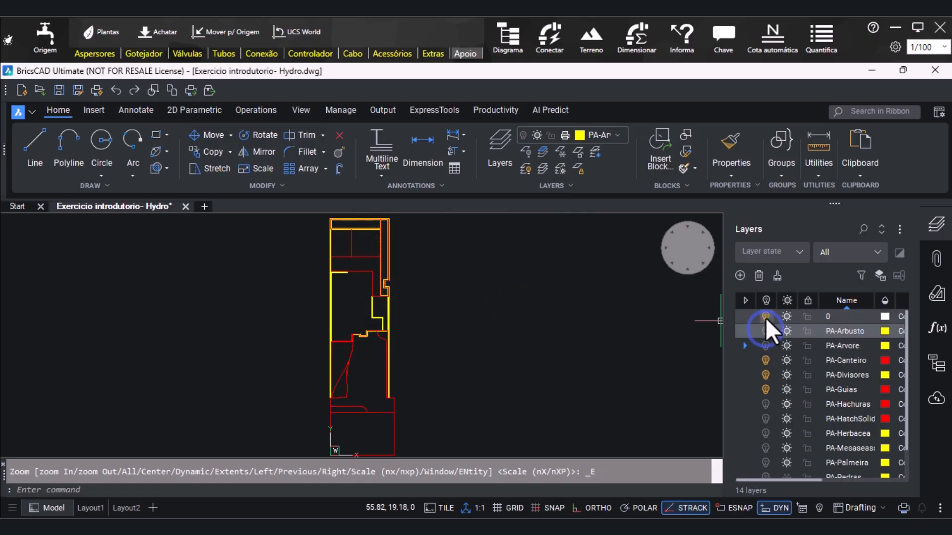
Check the remaining active layers and examine the wall, bed and guide outlines at the rear of the plan
scroll(768, 392, down, 1)
scroll(768, 405, down, 2)
scroll(789, 399, up, 4)
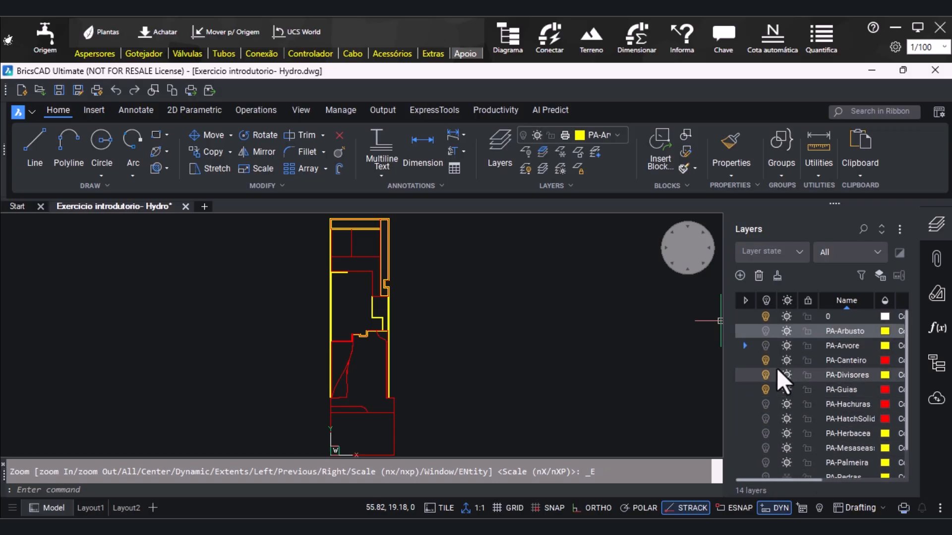
scroll(409, 339, down, 2)
scroll(409, 339, up, 6)
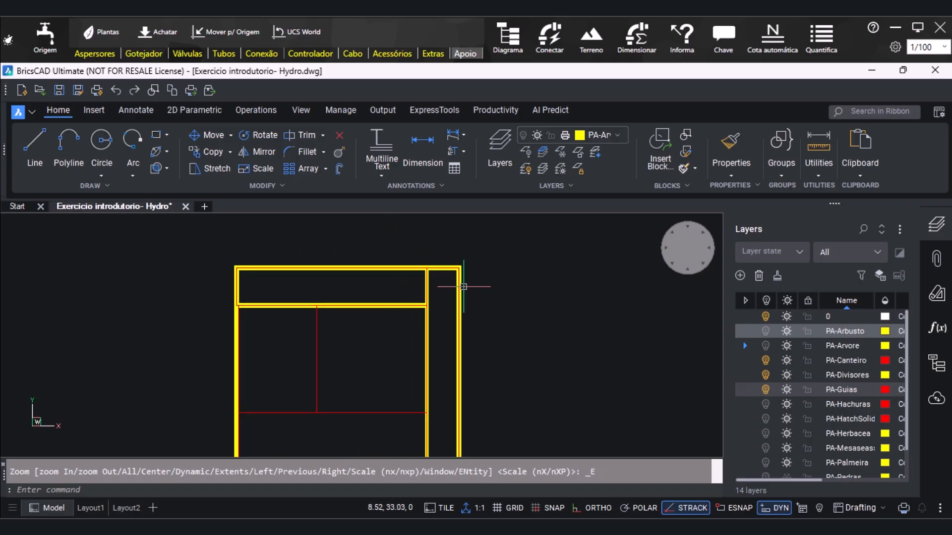
scroll(509, 256, down, 5)
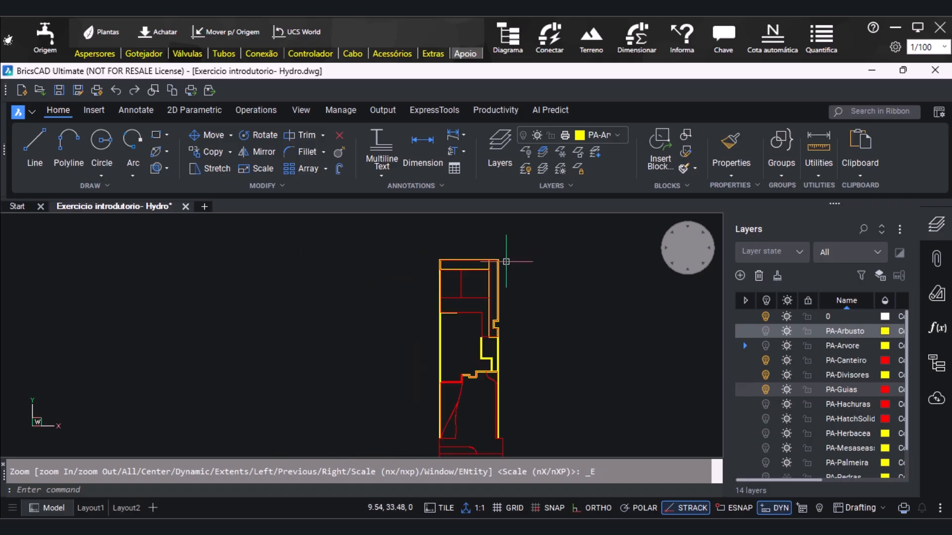
scroll(474, 257, up, 6)
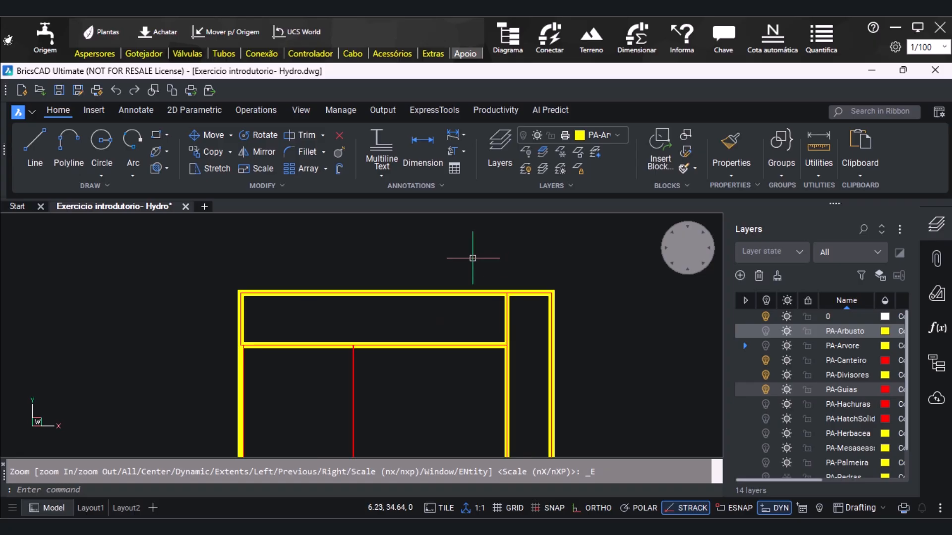
scroll(432, 242, down, 5)
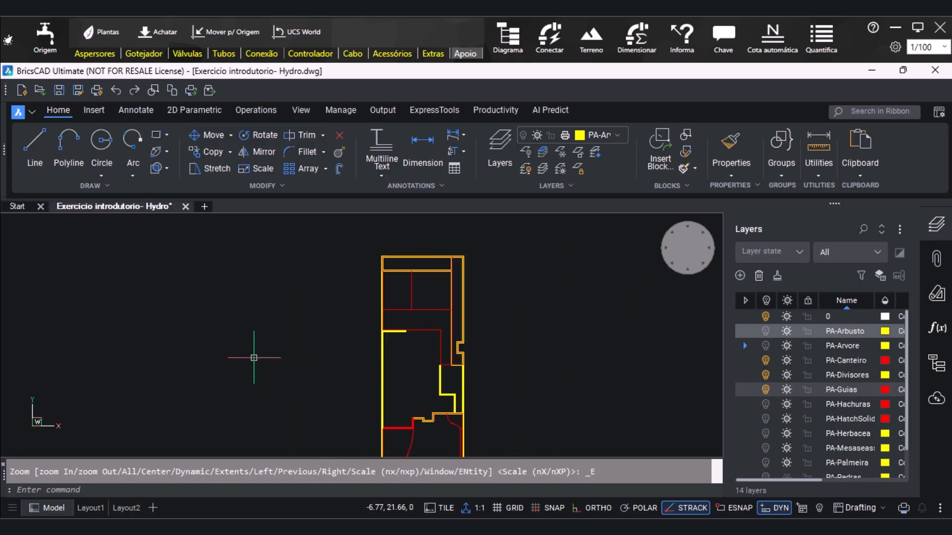
Open the water origin settings and browse the library of origin symbols in Controle de Desenhos
click(54, 40)
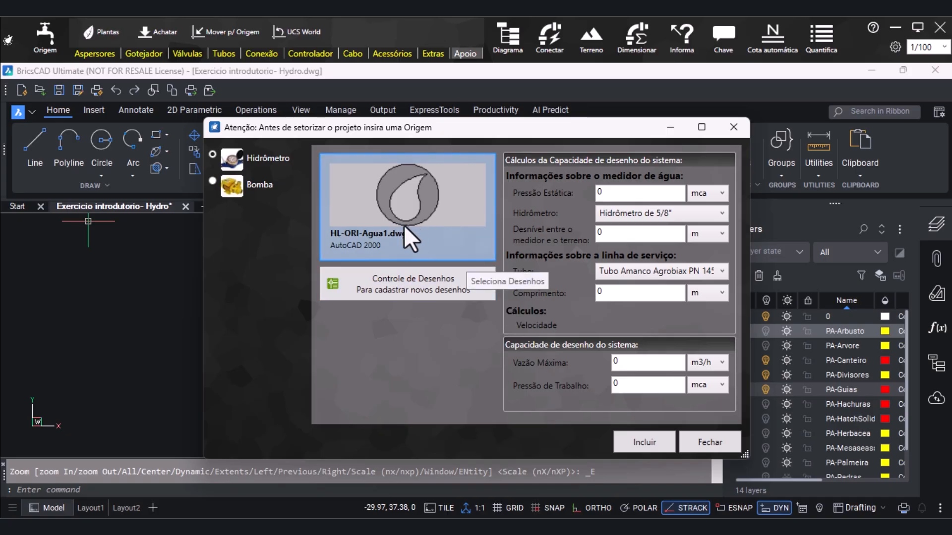
click(426, 291)
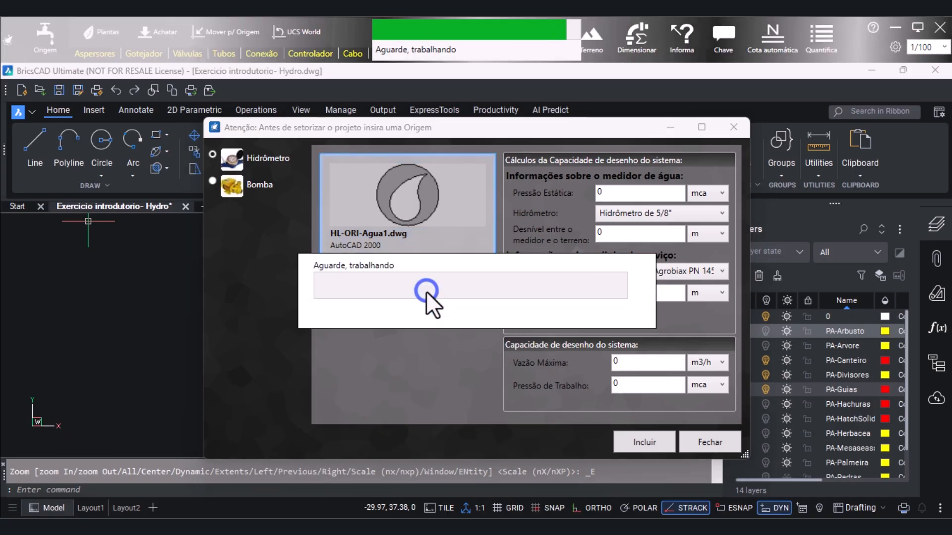
scroll(466, 352, down, 5)
scroll(466, 352, up, 5)
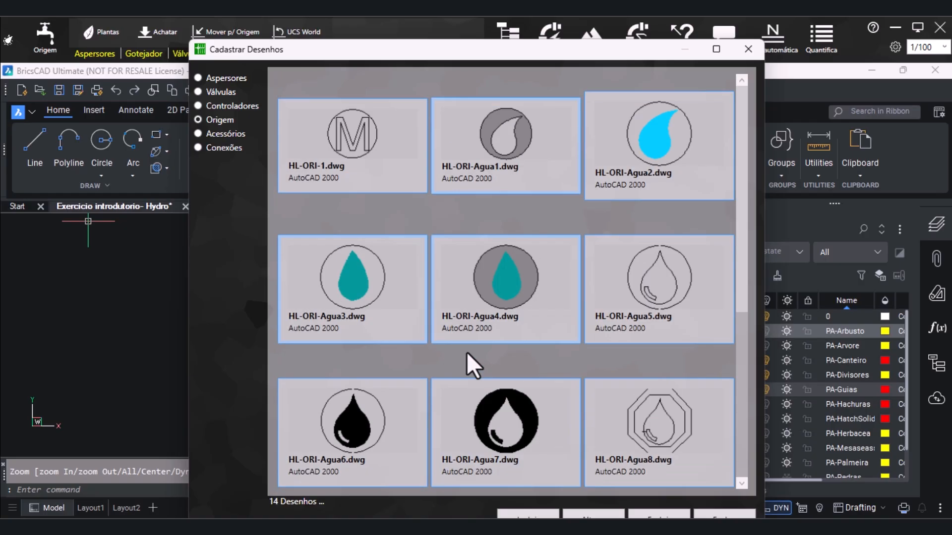
scroll(466, 352, down, 5)
drag(593, 56, 548, 63)
double_click(548, 64)
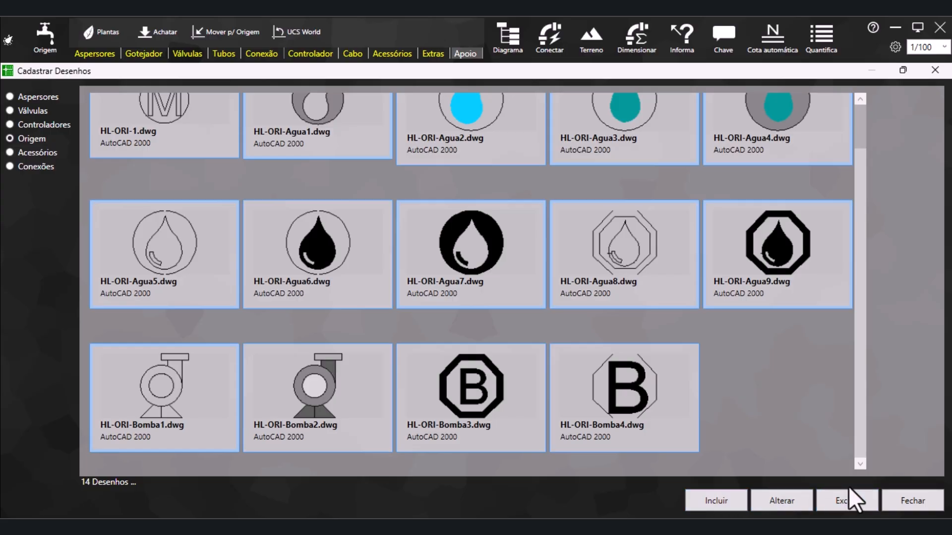
click(935, 70)
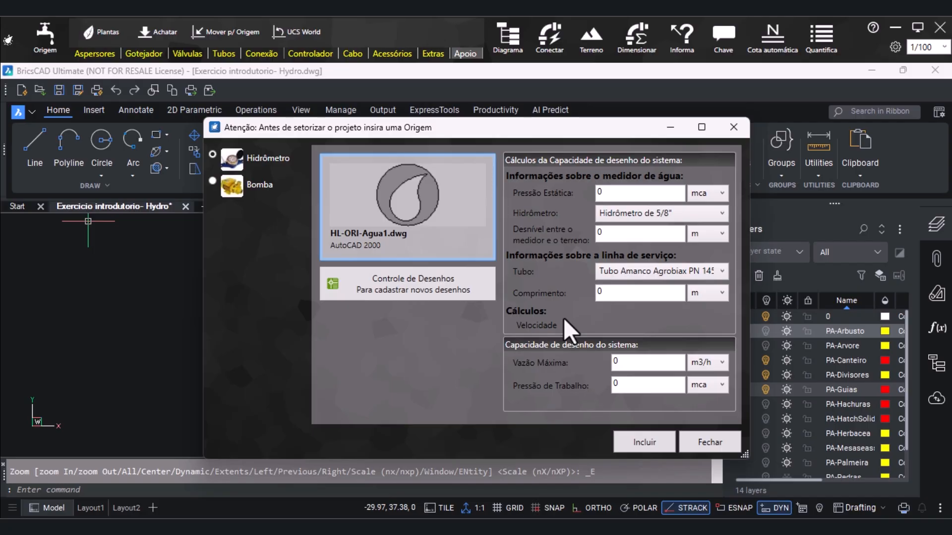
Review the water meter sizes and service-line pipe options offered for a Hidrômetro origin
click(695, 215)
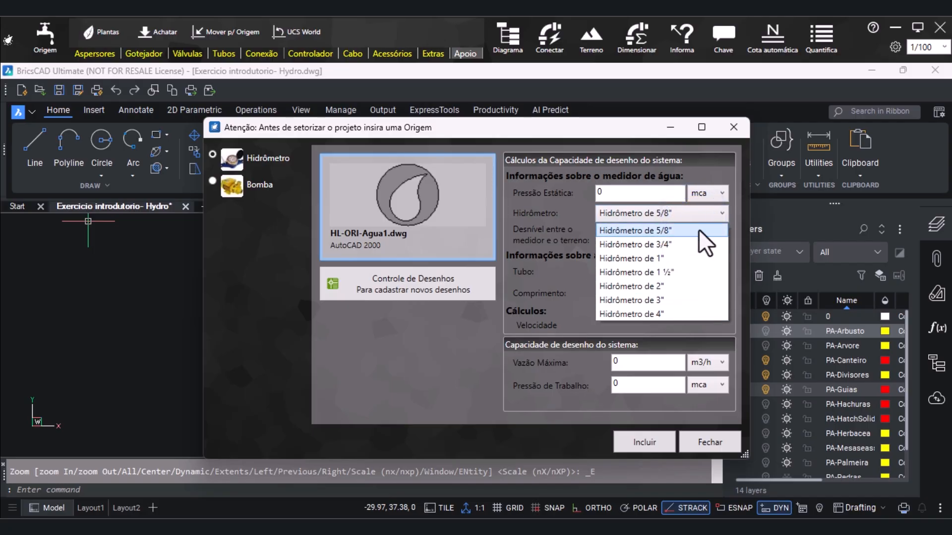
click(598, 228)
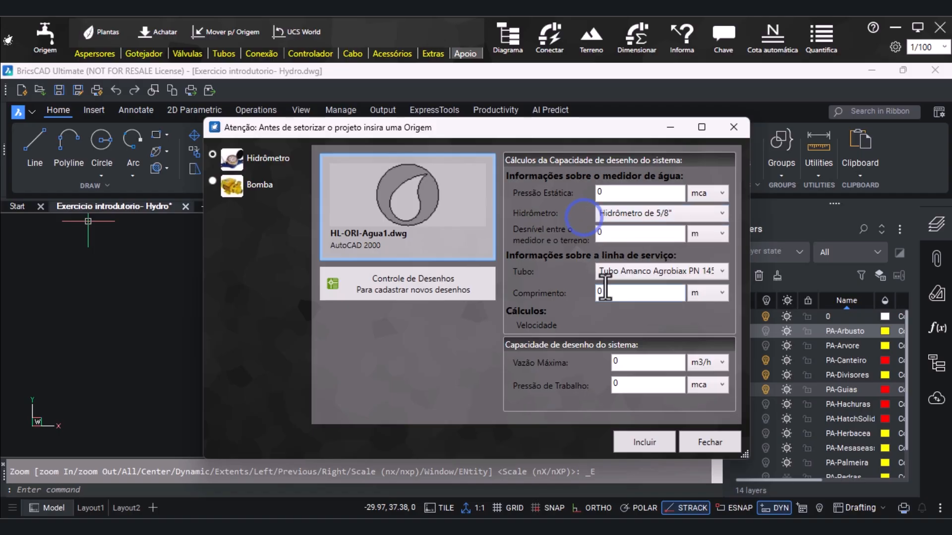
click(708, 273)
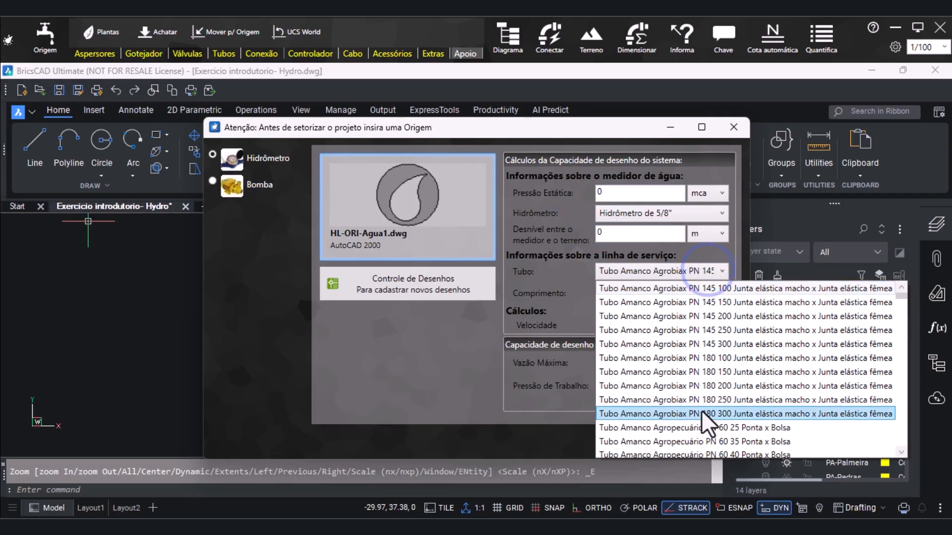
scroll(699, 401, down, 3)
click(575, 275)
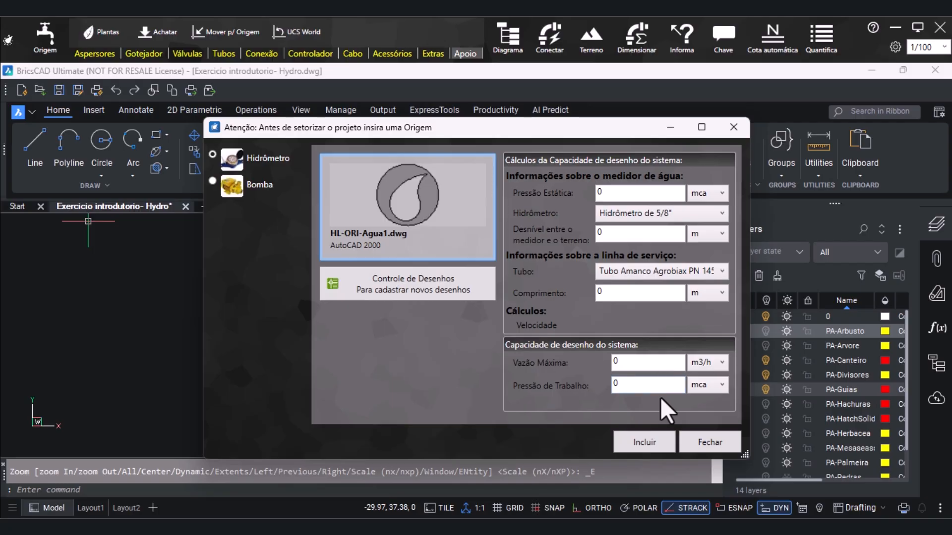
Switch the origin type to Bomba and check the symbol drawings available for it
click(232, 187)
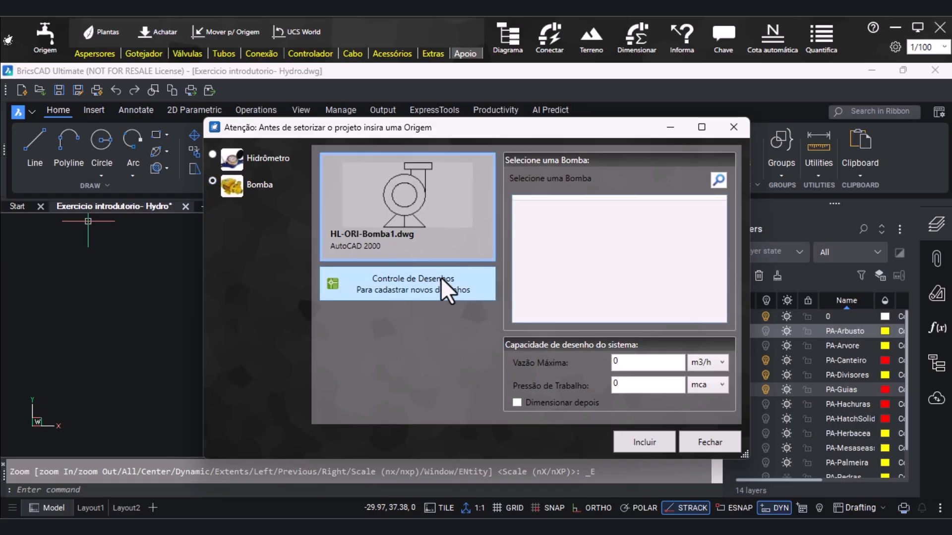
click(475, 295)
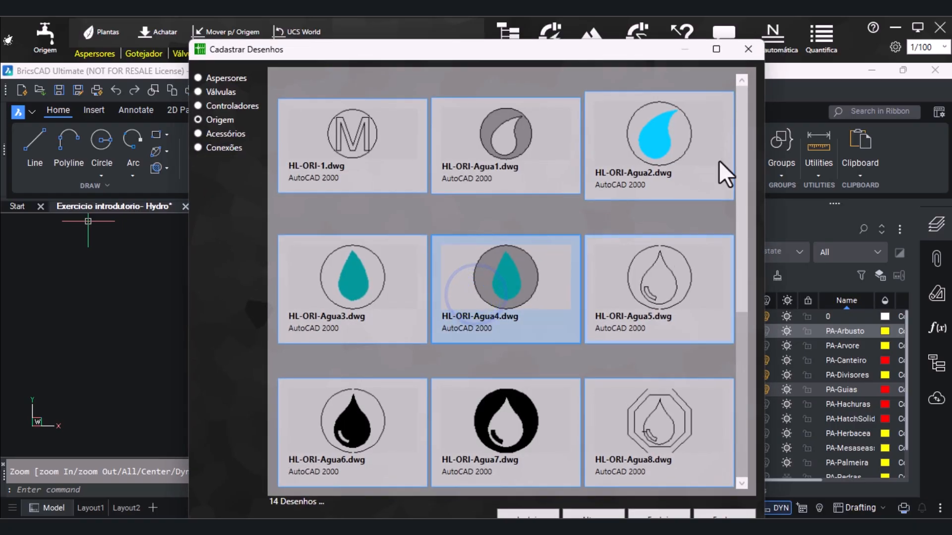
click(747, 49)
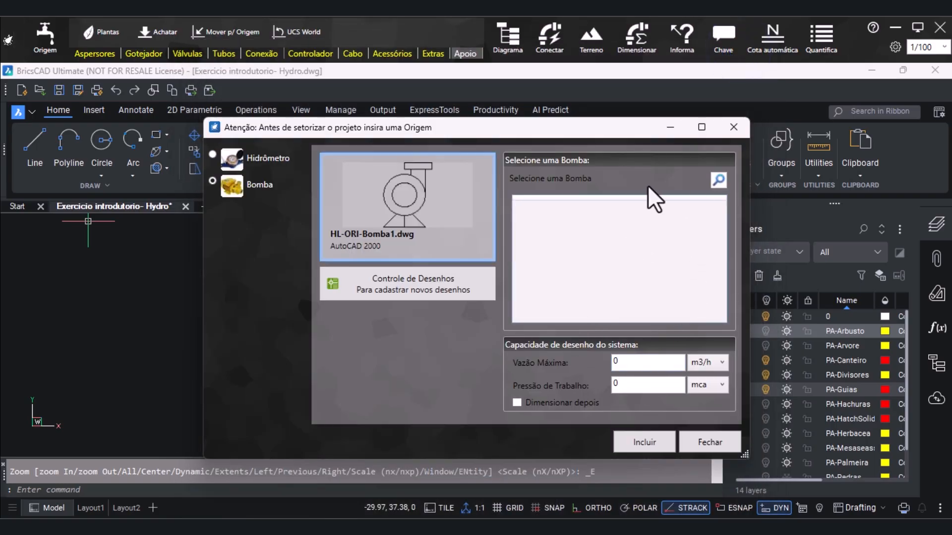
Browse the pump catalogue and its specifications, keeping the Schneider pump 050-032-160 F MANC 2 polos 10 for the origin
click(718, 179)
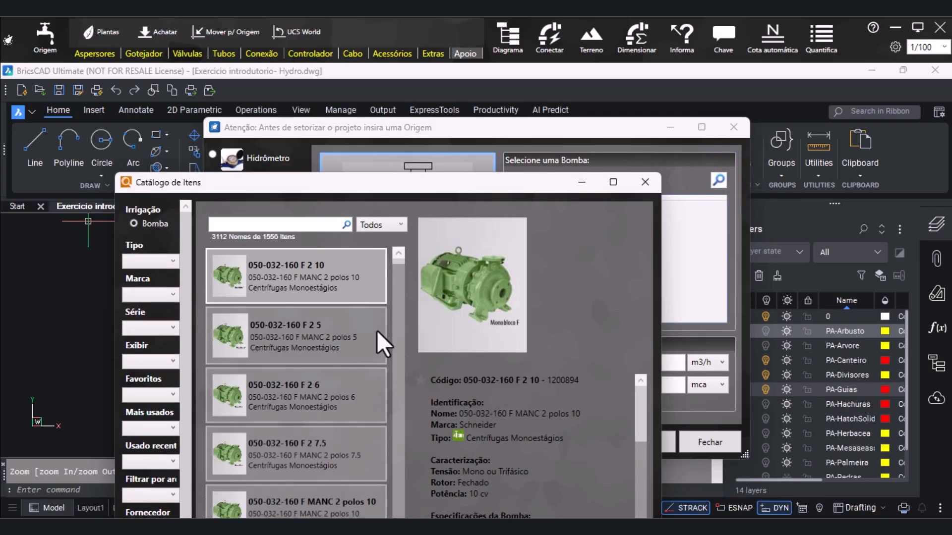
scroll(353, 360, down, 5)
click(144, 263)
click(144, 263)
click(162, 299)
click(161, 300)
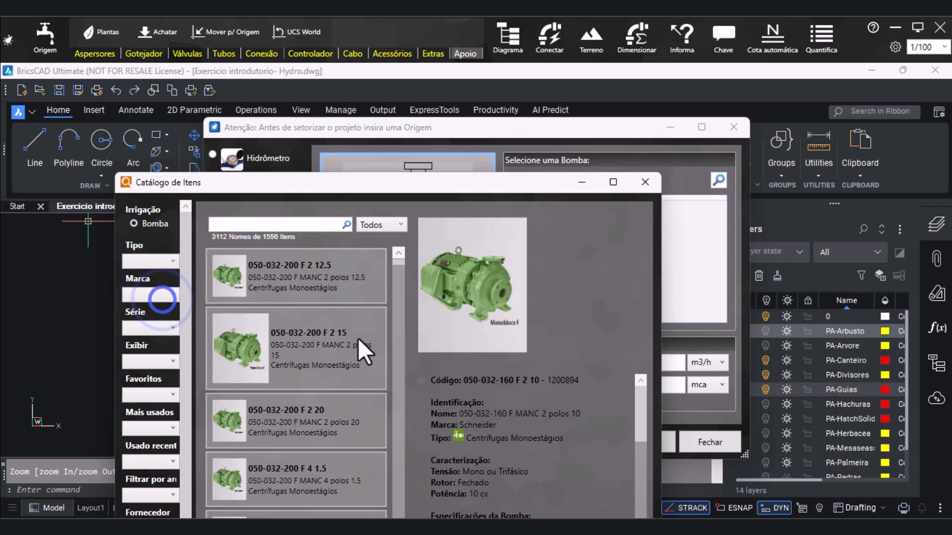
scroll(584, 417, down, 3)
scroll(584, 415, down, 4)
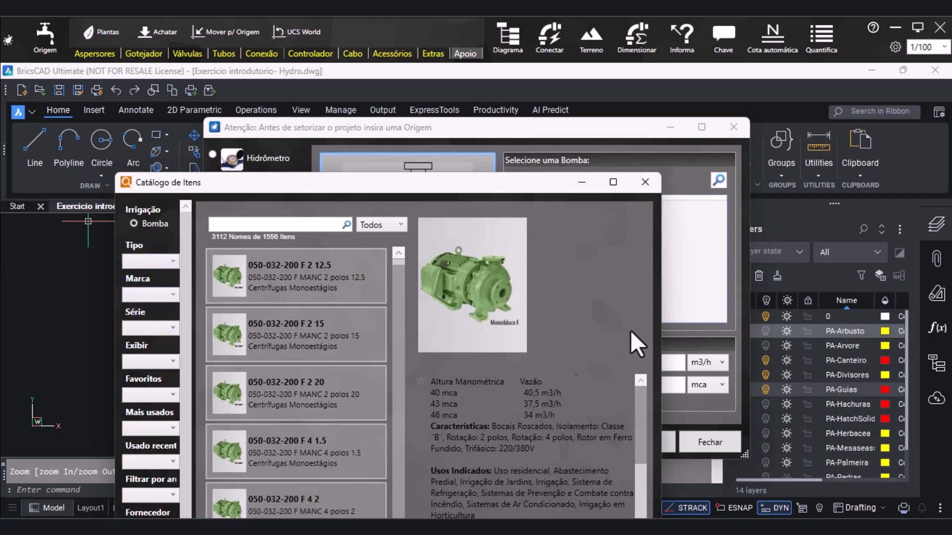
click(645, 183)
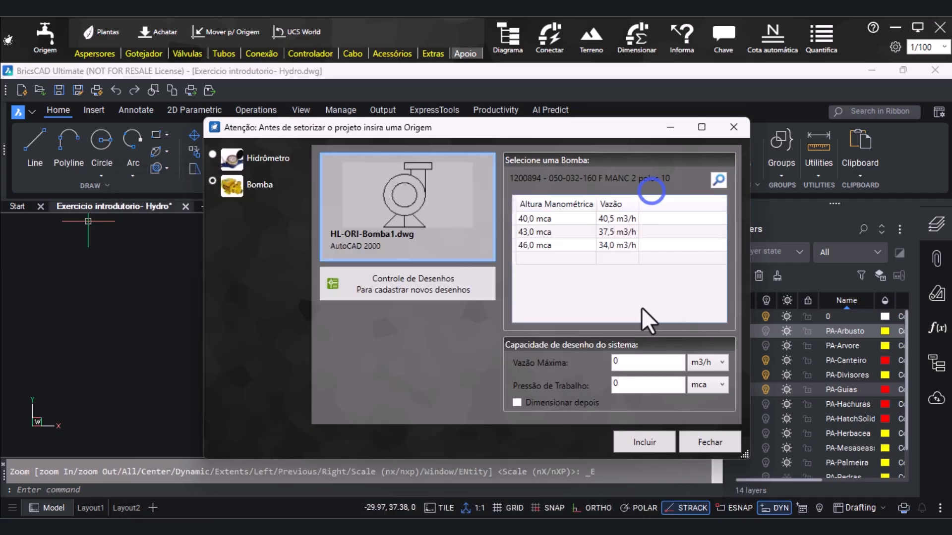
Enable Dimensionar depois for the pump and insert its HL-ORI-Bomba1 symbol in the narrow side passage beside the house, just above the horizontal wall
click(517, 403)
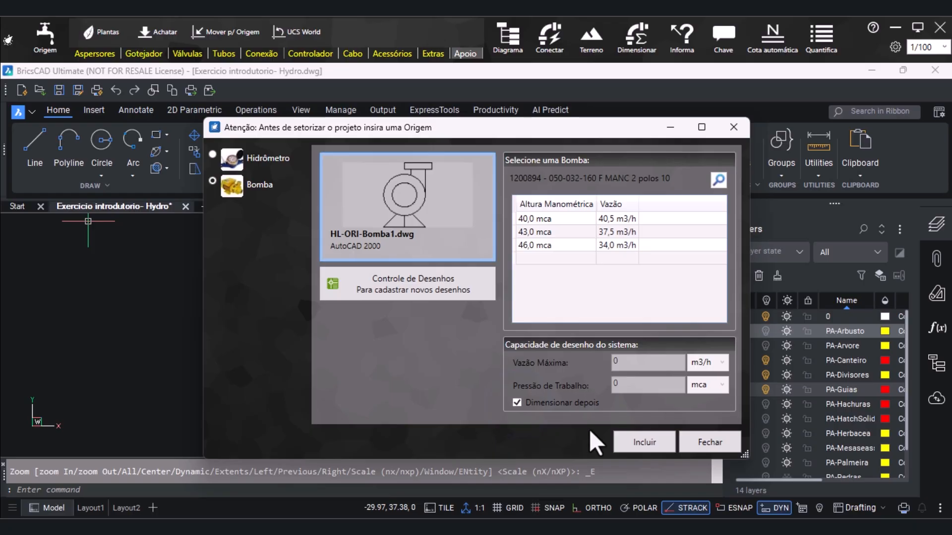
click(638, 443)
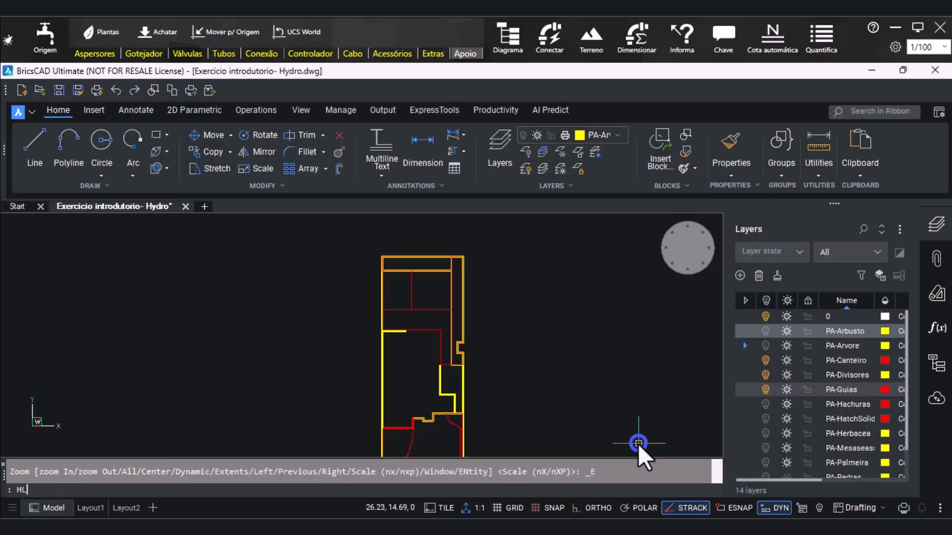
scroll(510, 321, down, 2)
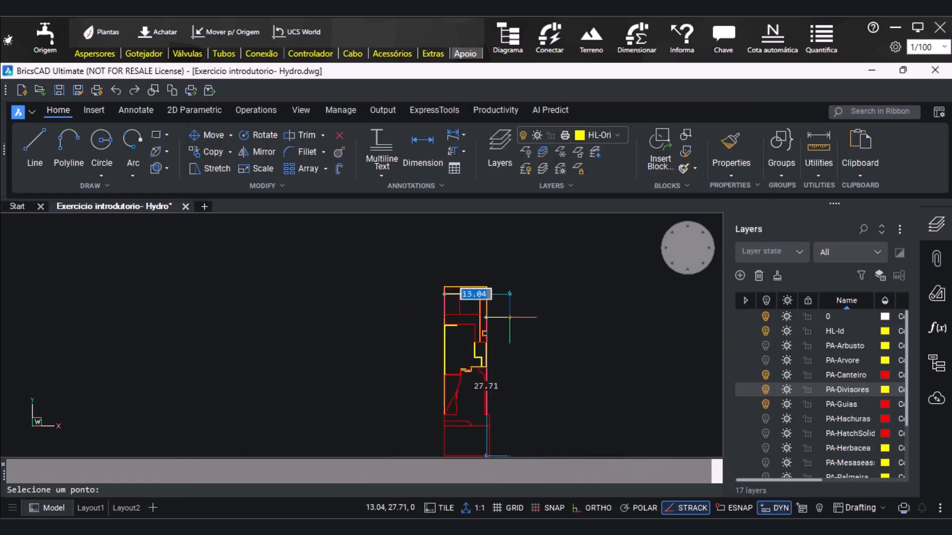
scroll(489, 359, up, 3)
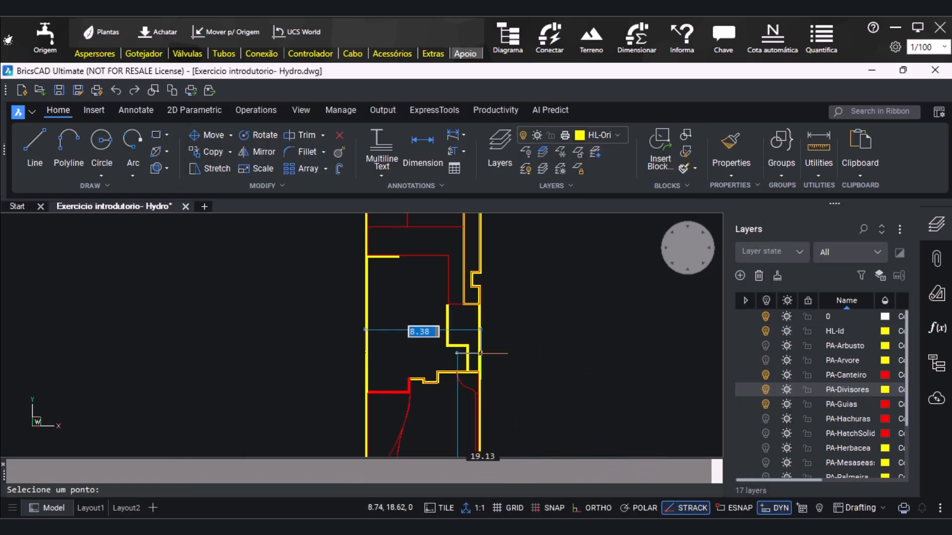
scroll(479, 355, up, 3)
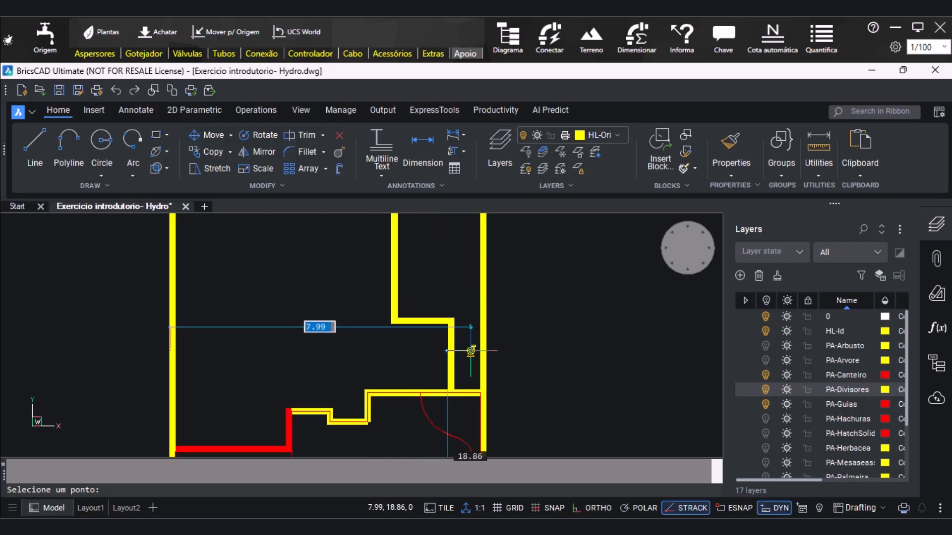
scroll(477, 355, up, 2)
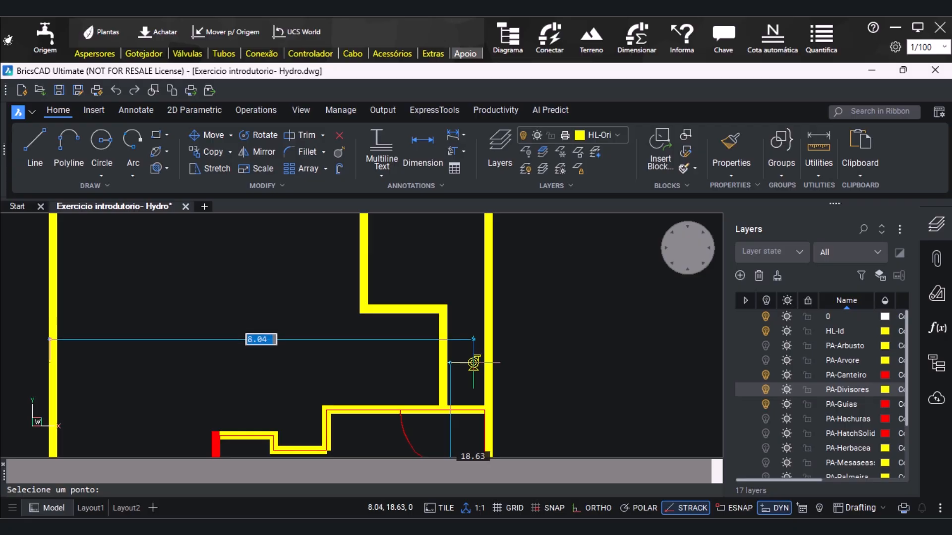
click(474, 358)
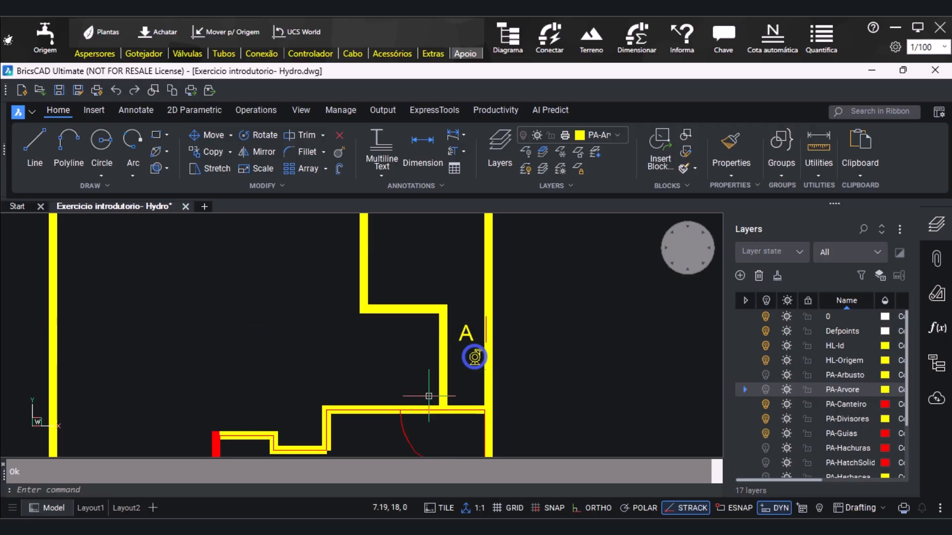
Open the sprinkler item catalogue and examine the specifications and notes of the K-Rain 10003 rotor
scroll(362, 381, down, 5)
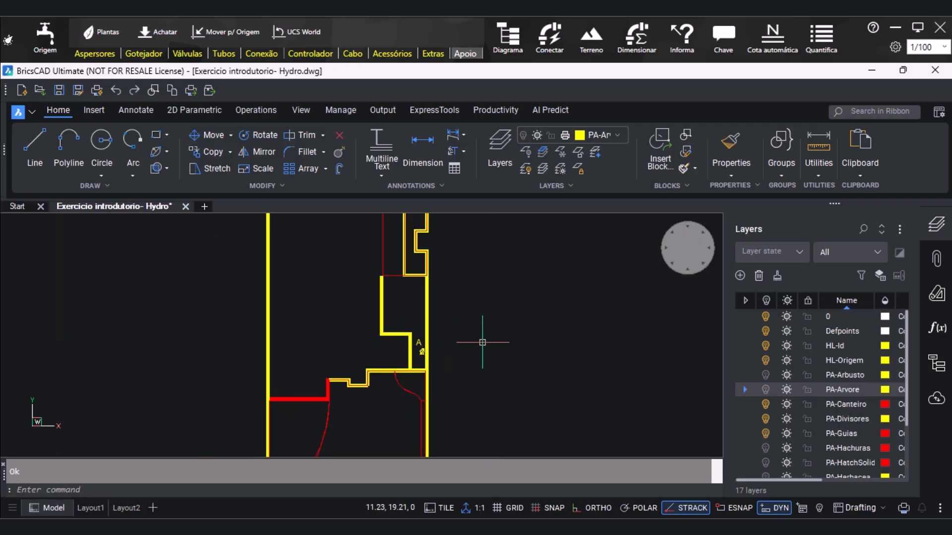
scroll(472, 351, down, 4)
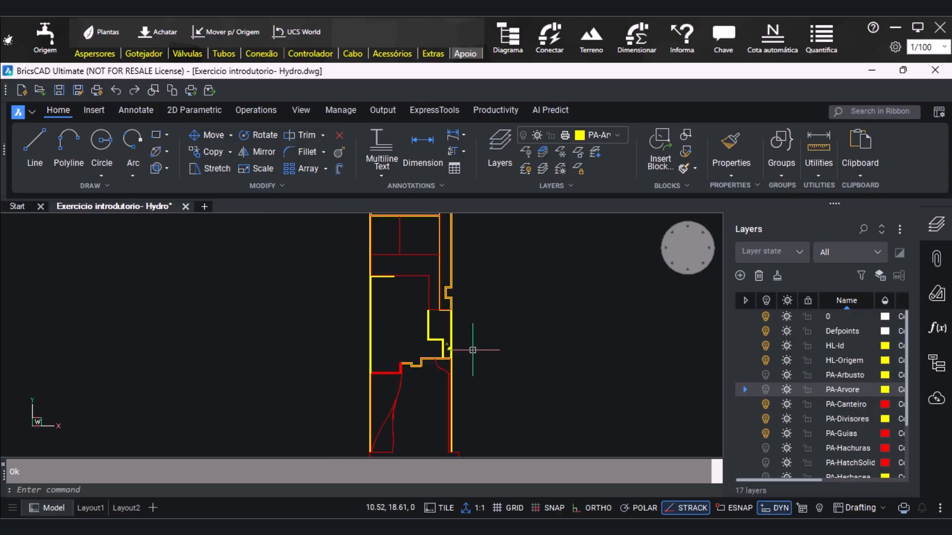
middle_click(470, 354)
middle_click(470, 353)
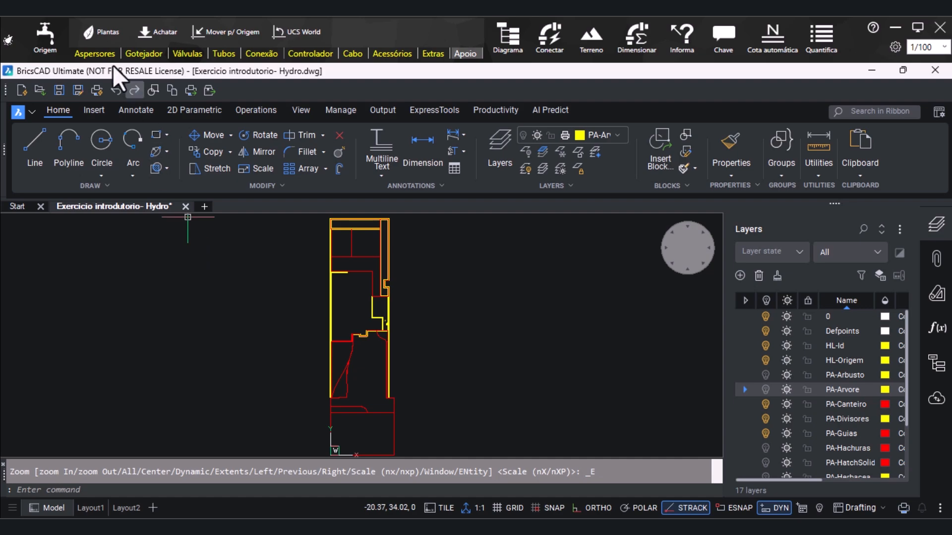
click(100, 52)
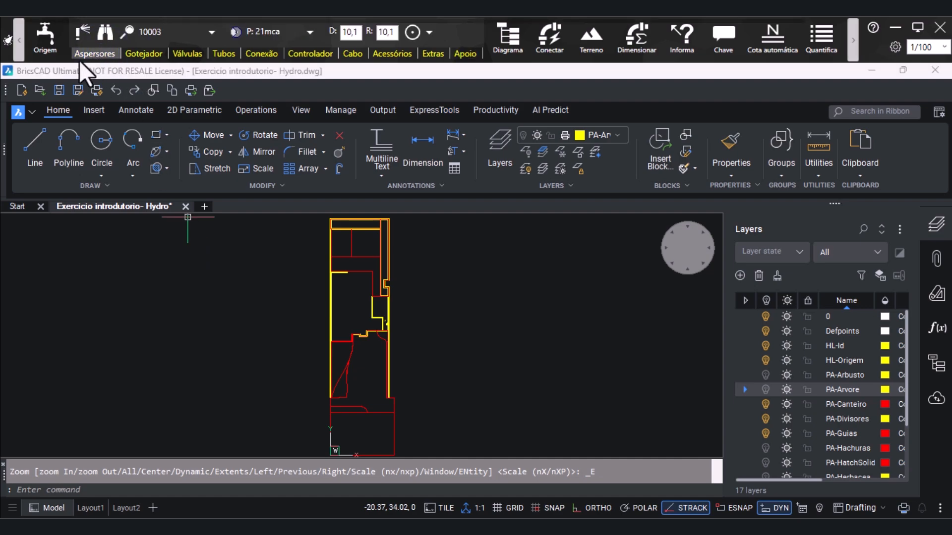
click(87, 35)
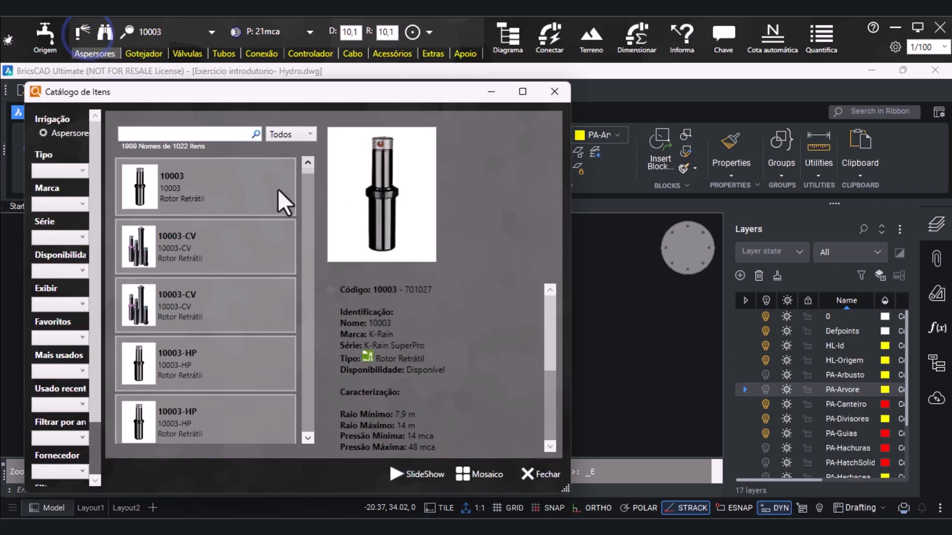
scroll(399, 319, down, 5)
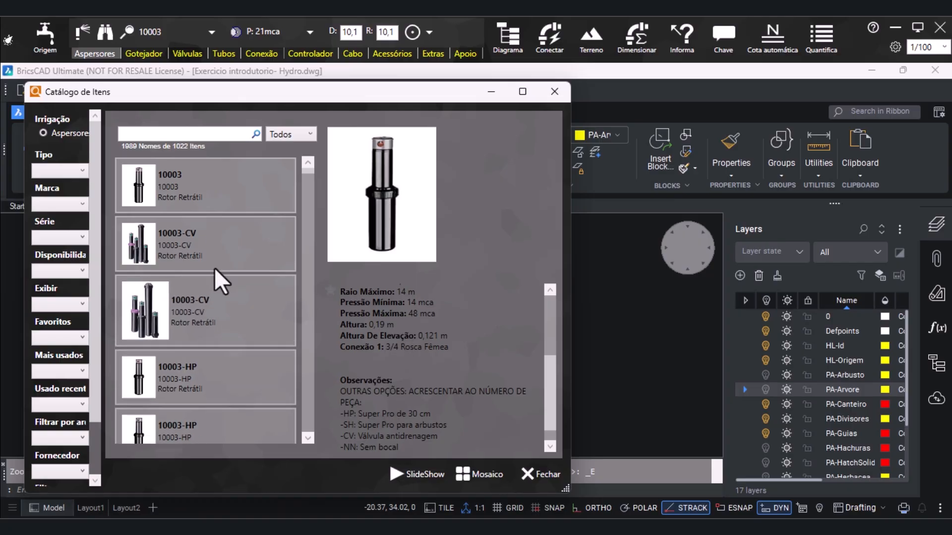
Review the Tipo, Marca and Série filter options of the sprinkler catalogue, along with its mosaic view
click(82, 168)
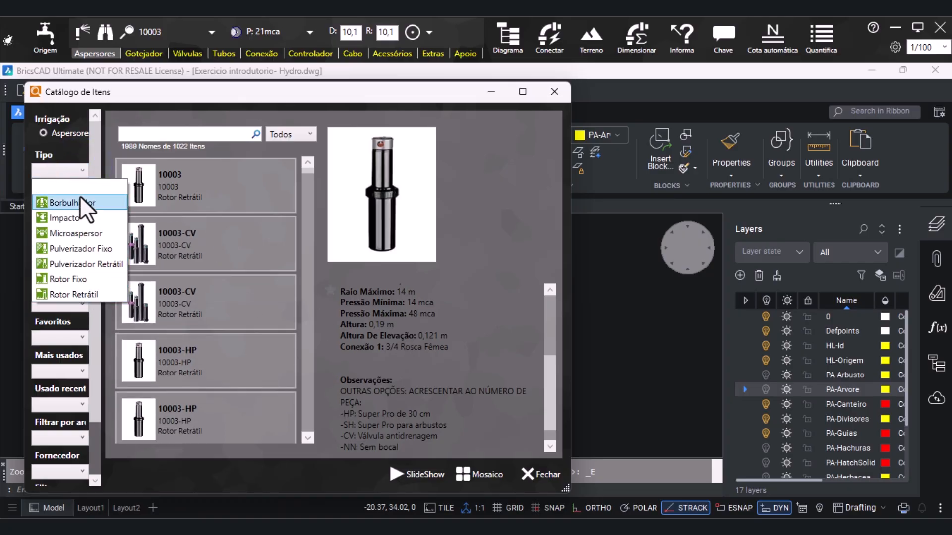
click(76, 169)
click(82, 204)
scroll(83, 316, down, 3)
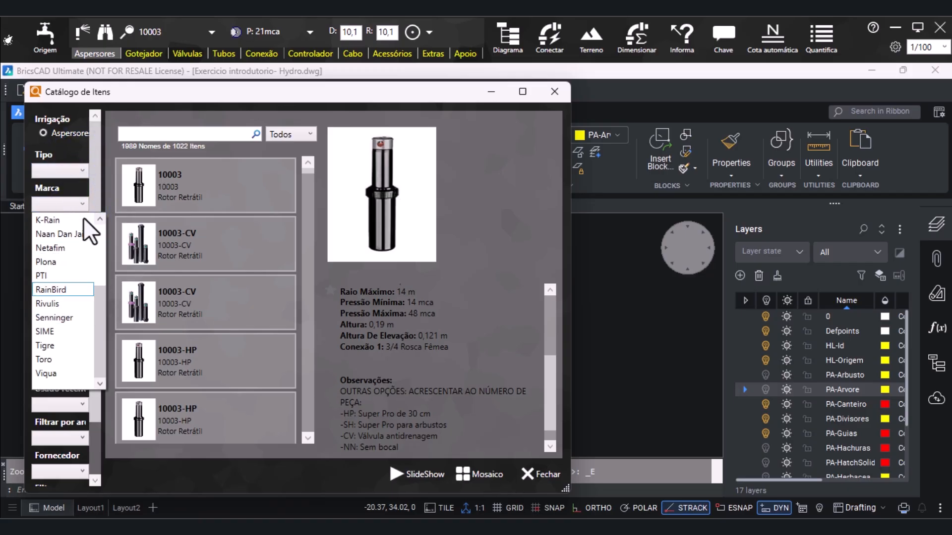
click(85, 155)
click(78, 239)
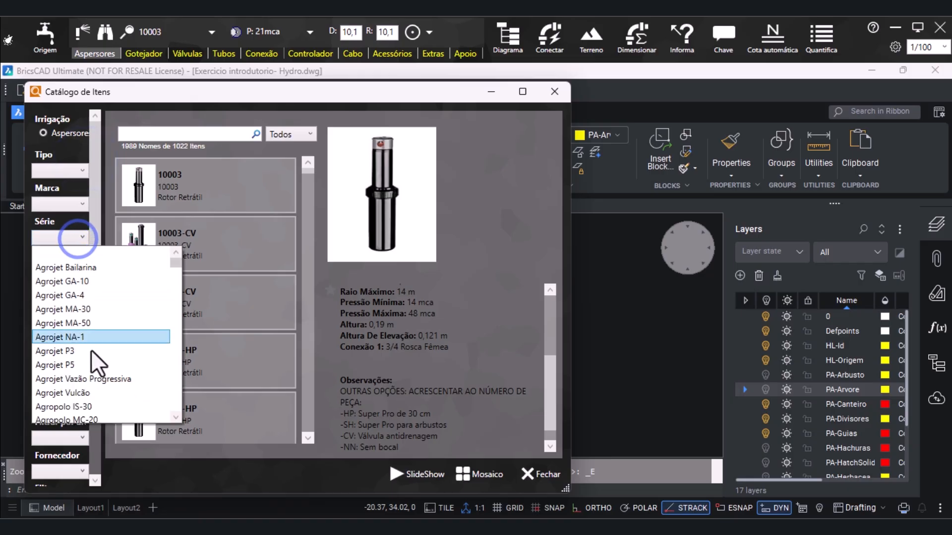
click(70, 154)
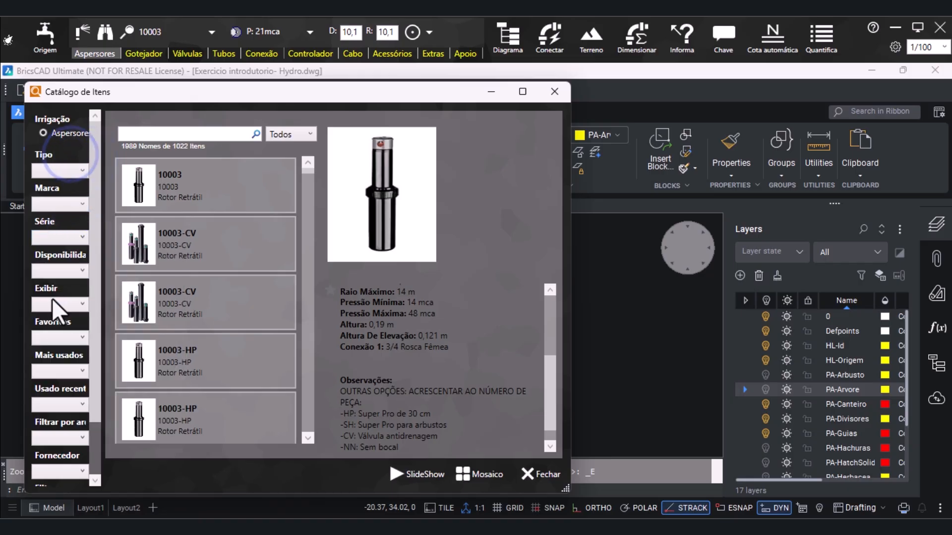
scroll(51, 347, down, 1)
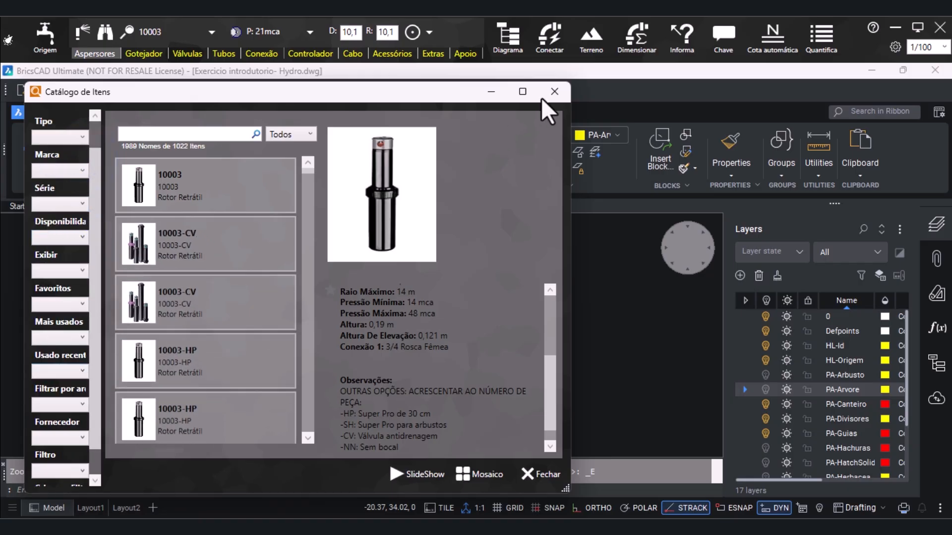
click(555, 91)
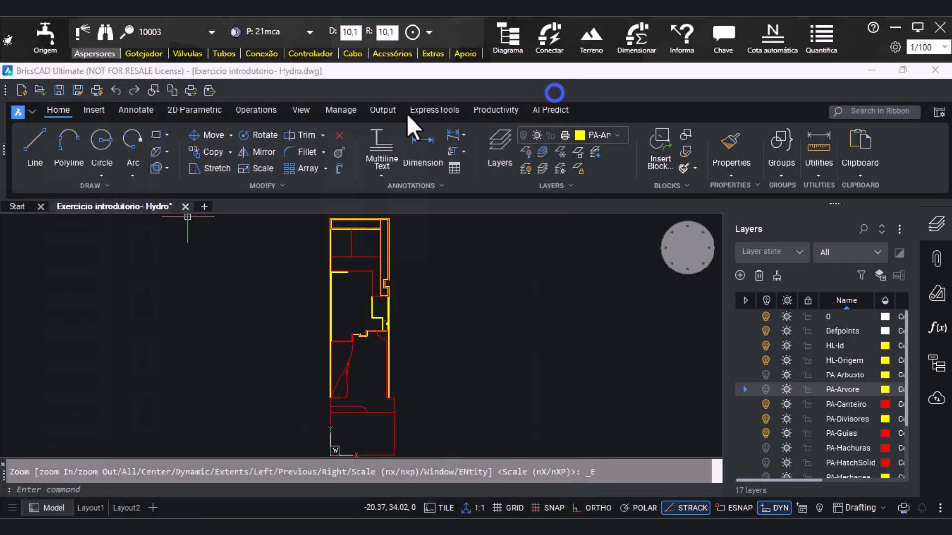
click(111, 30)
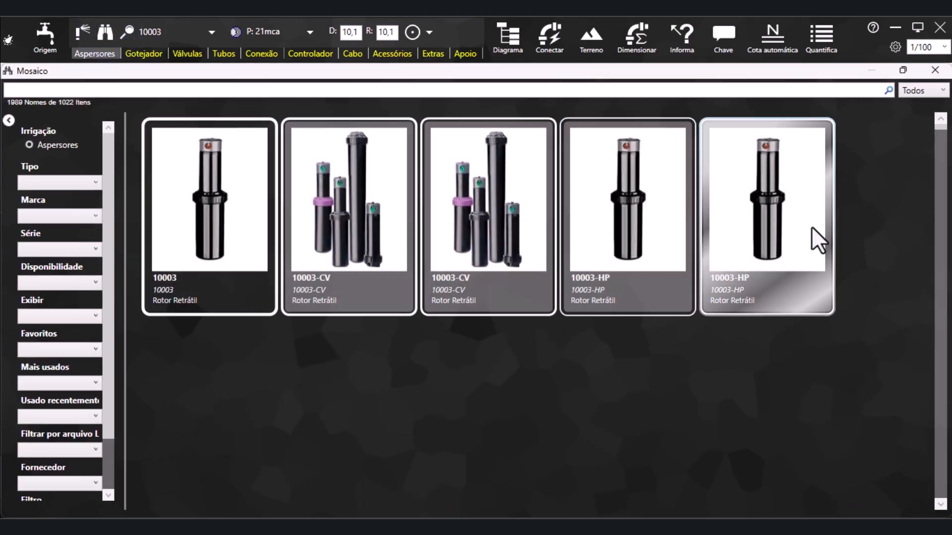
click(935, 71)
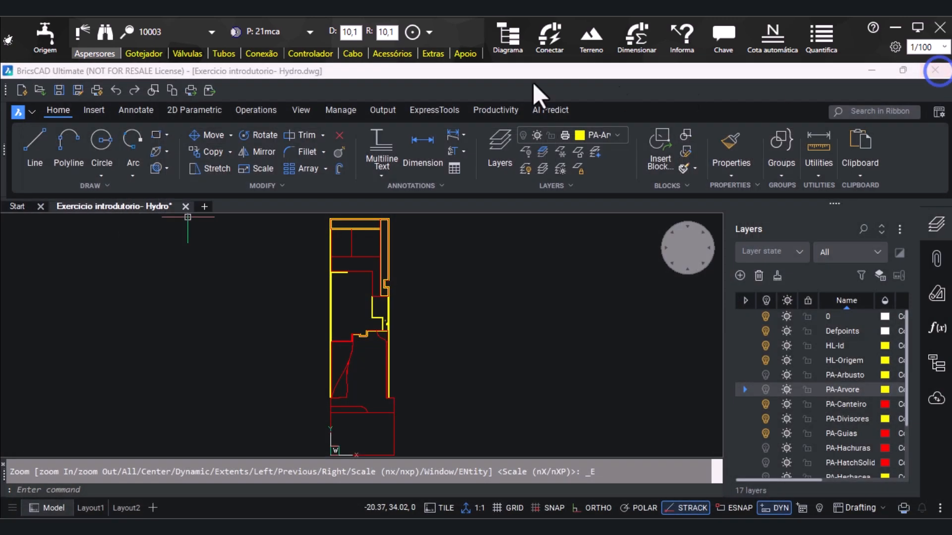
Search the sprinkler list for US and choose the RainBird US 615 pop-up spray as the active sprinkler
click(174, 37)
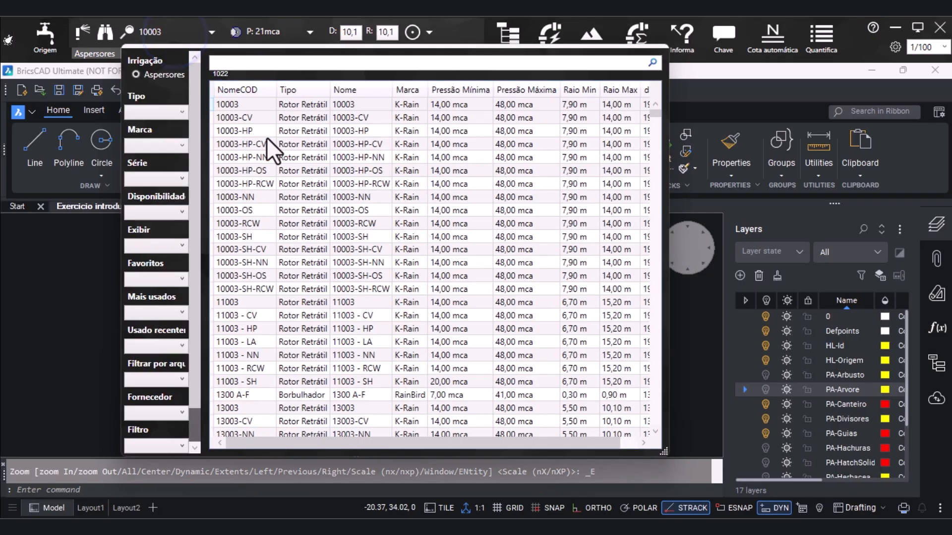
drag(667, 451, 745, 477)
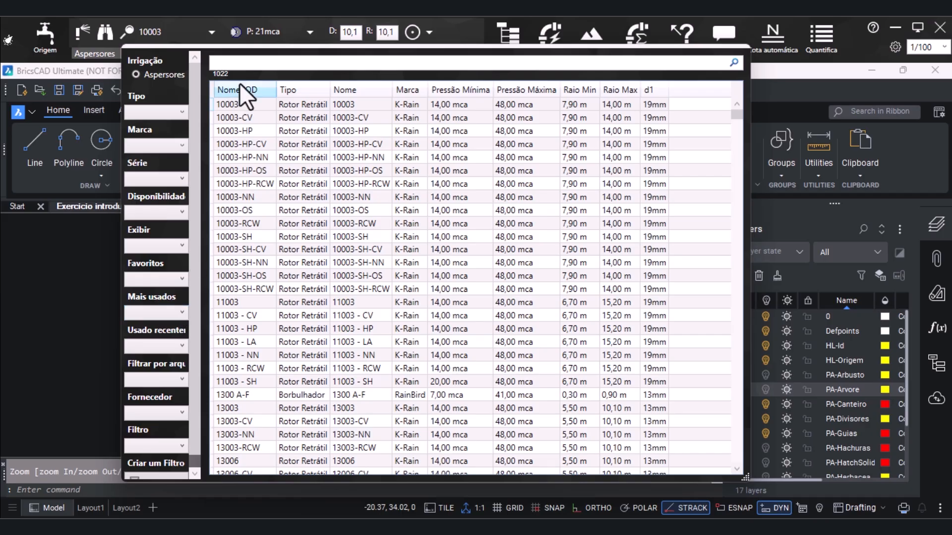
click(235, 63)
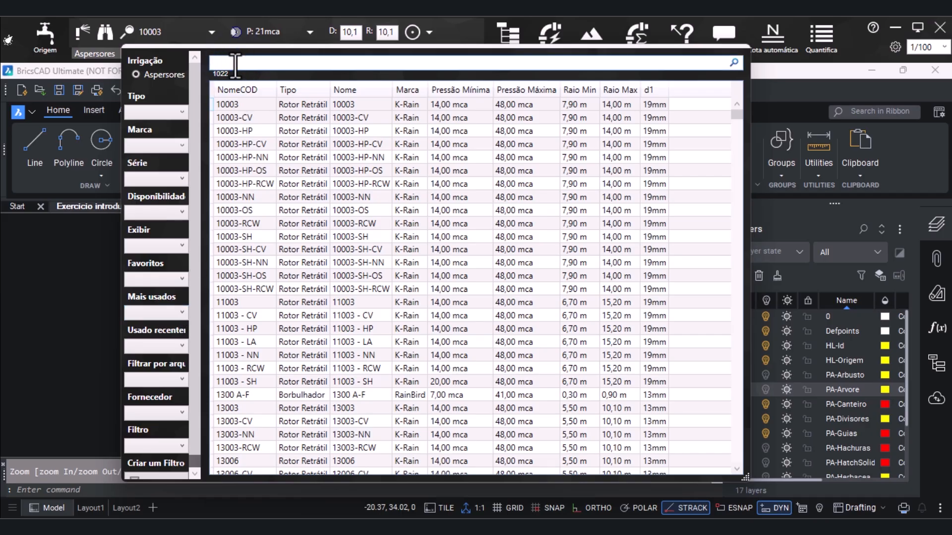
text(US)
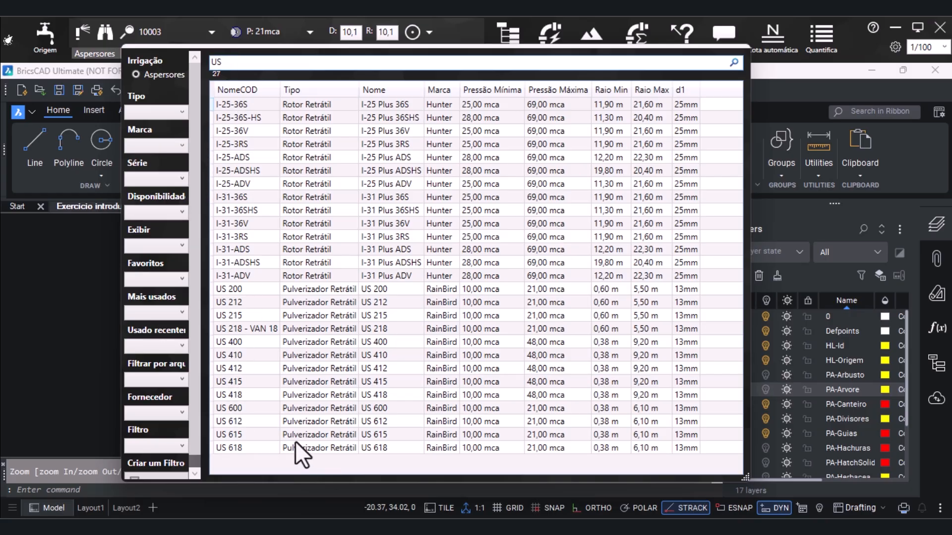
double_click(248, 437)
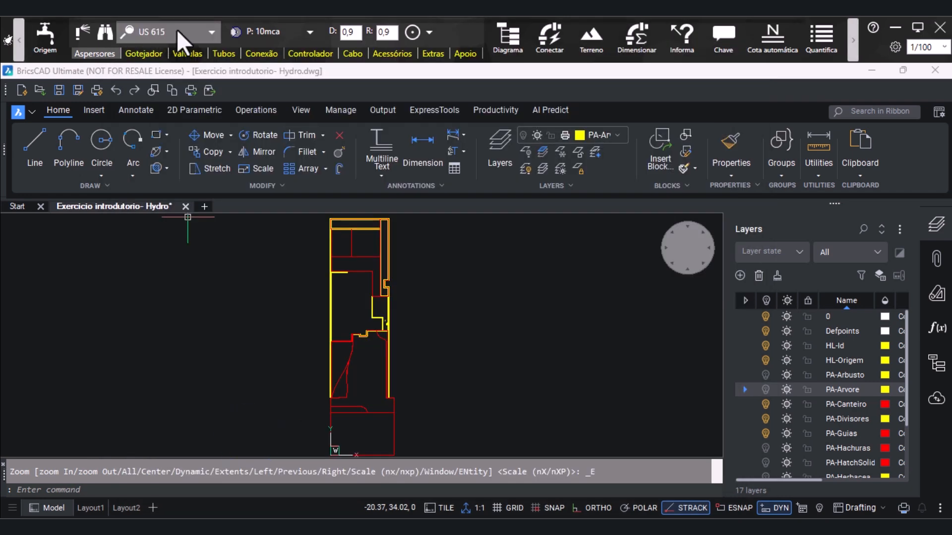
Review the nozzle groups available for the US 615, the 4 VAN nozzle's drawing symbol and the nozzle scheme settings
click(309, 33)
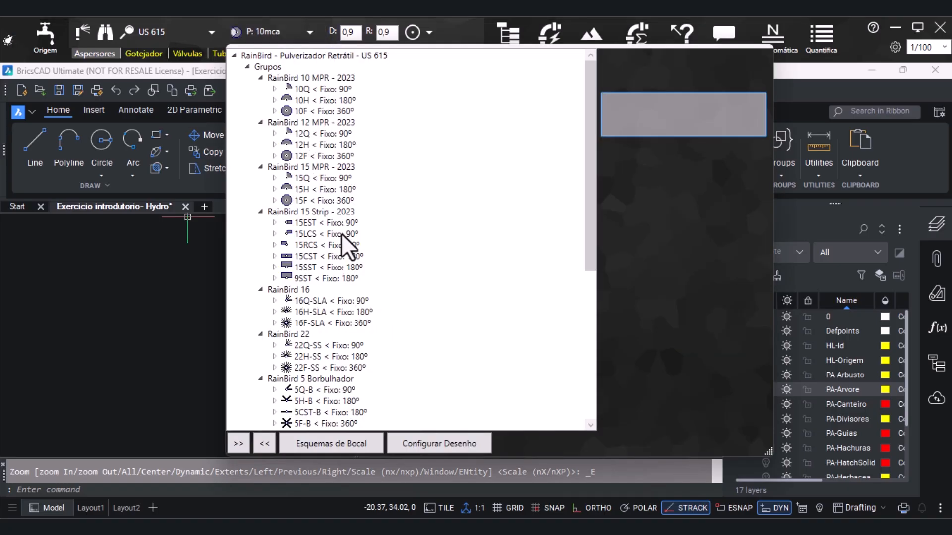
scroll(418, 335, down, 4)
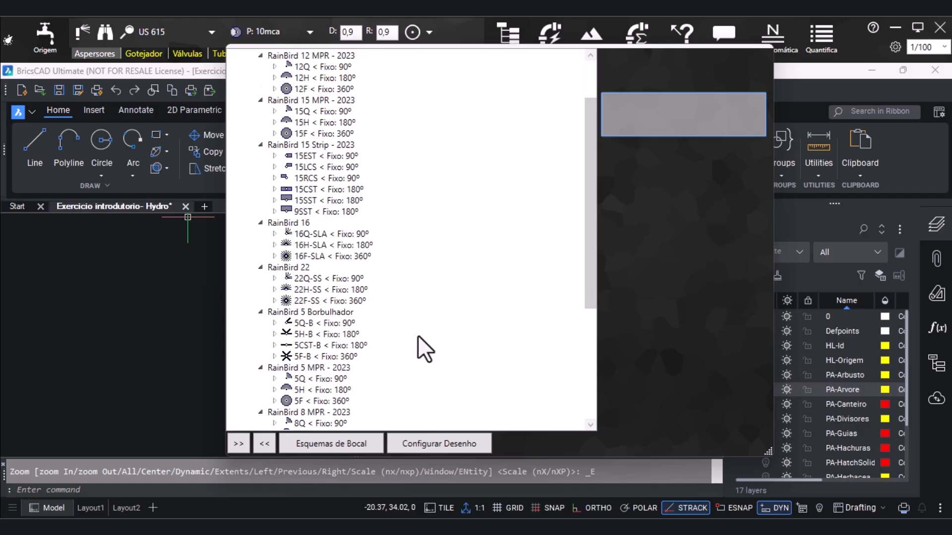
scroll(418, 337, down, 1)
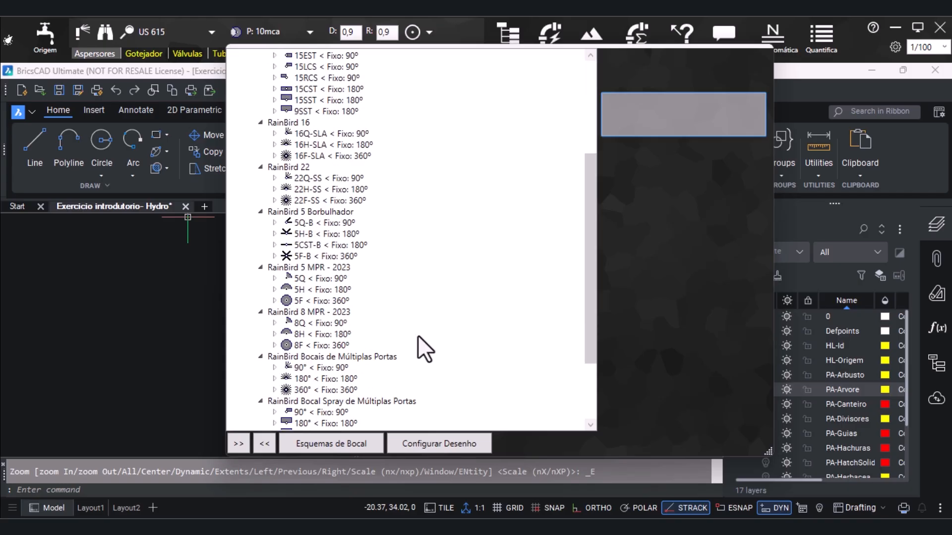
scroll(418, 336, down, 1)
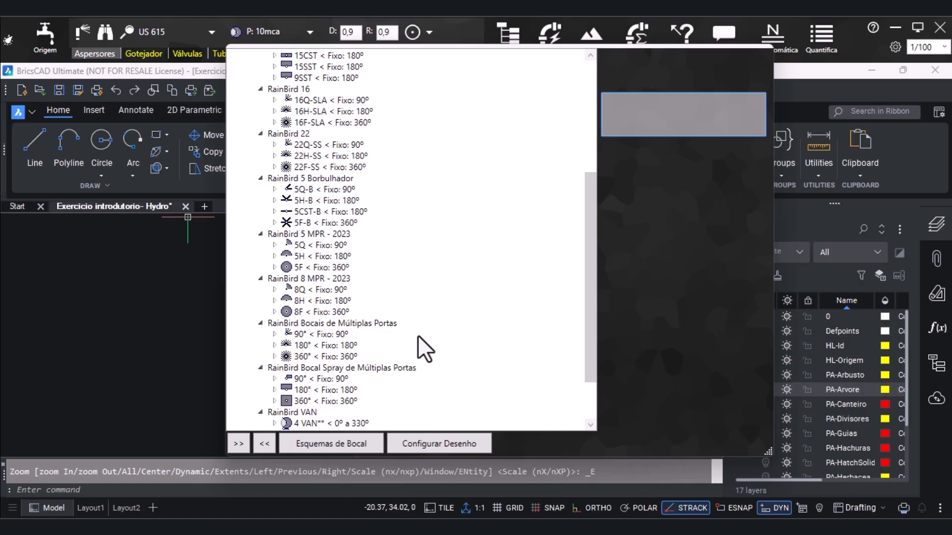
scroll(417, 335, down, 2)
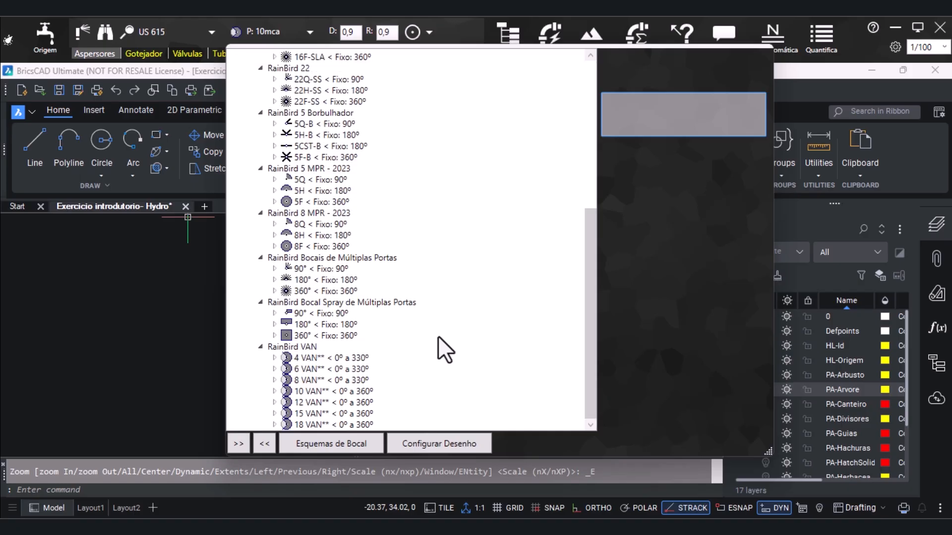
click(344, 358)
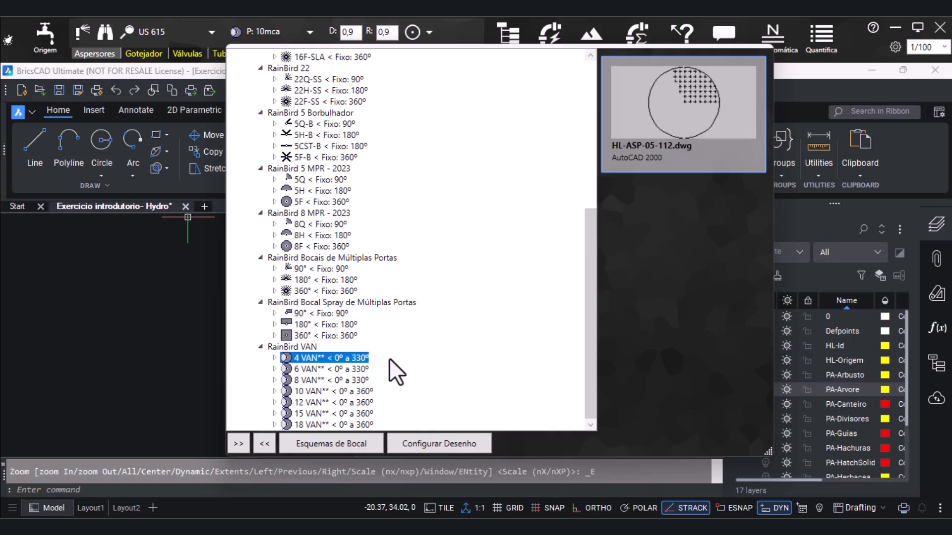
click(341, 442)
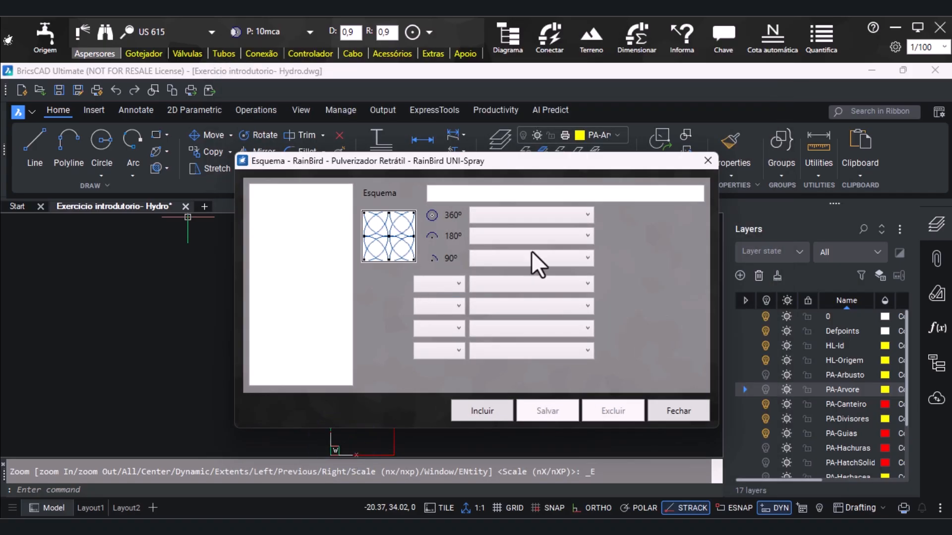
click(710, 161)
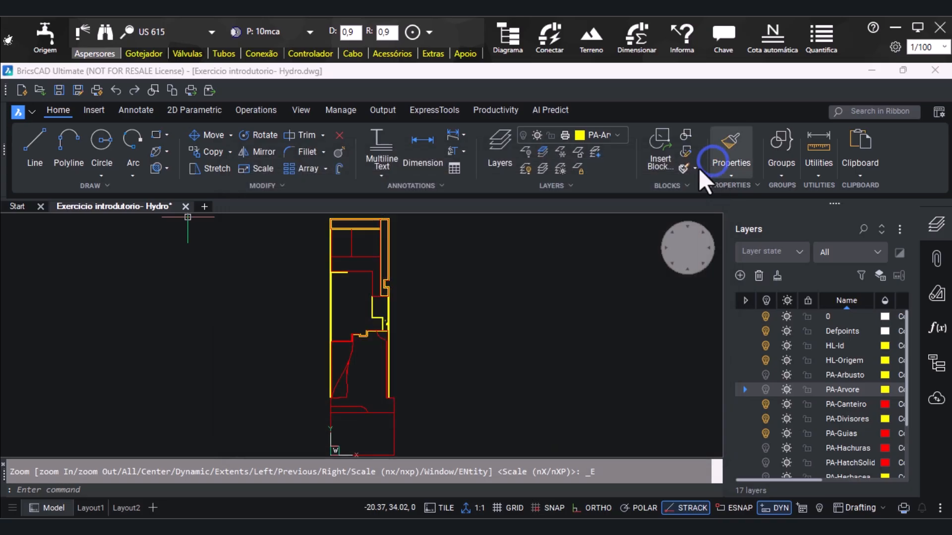
Select the RainBird VAN 4 VAN nozzle, 0º to 330º, for the US 615 sprinkler
click(312, 37)
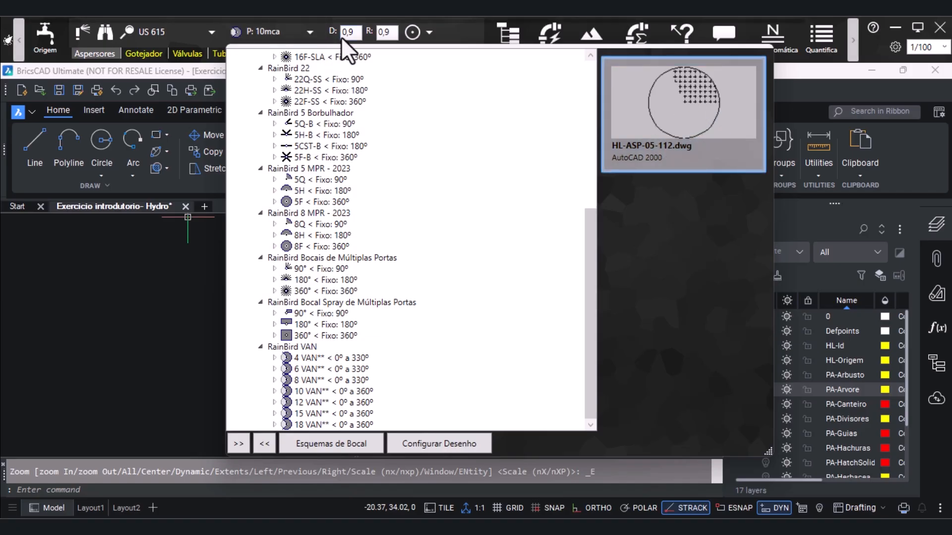
click(321, 358)
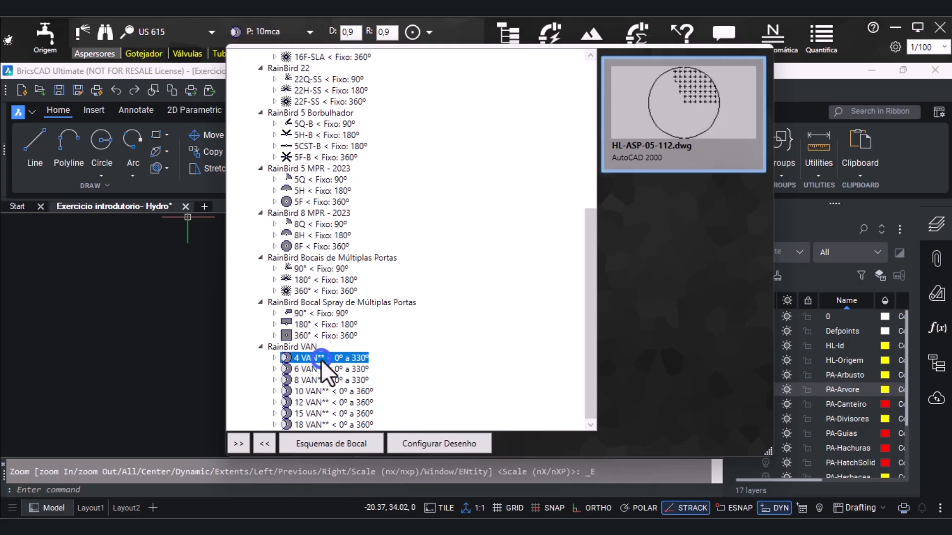
click(196, 293)
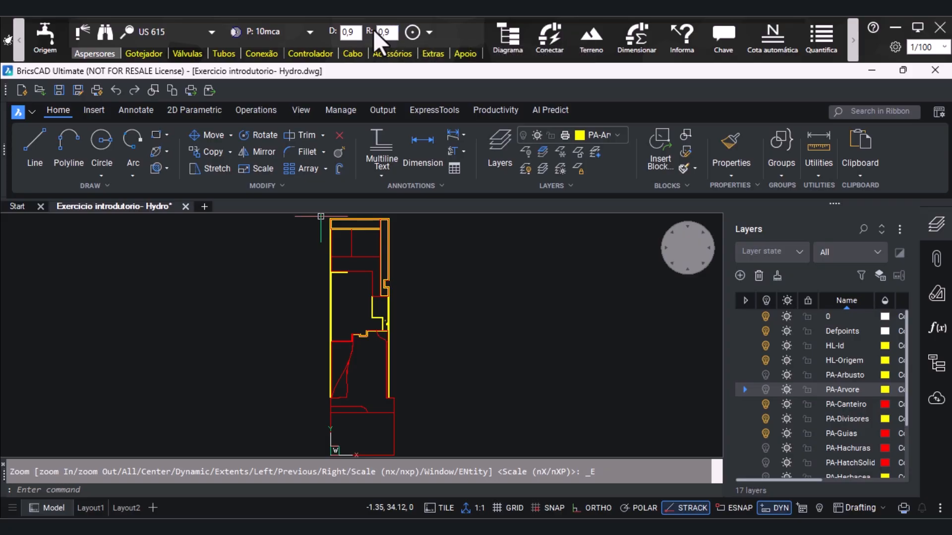
Insert an Individual Ajustável US 615 sprinkler in the empty area beside the plan, with a half-circle arc opening upward
click(430, 34)
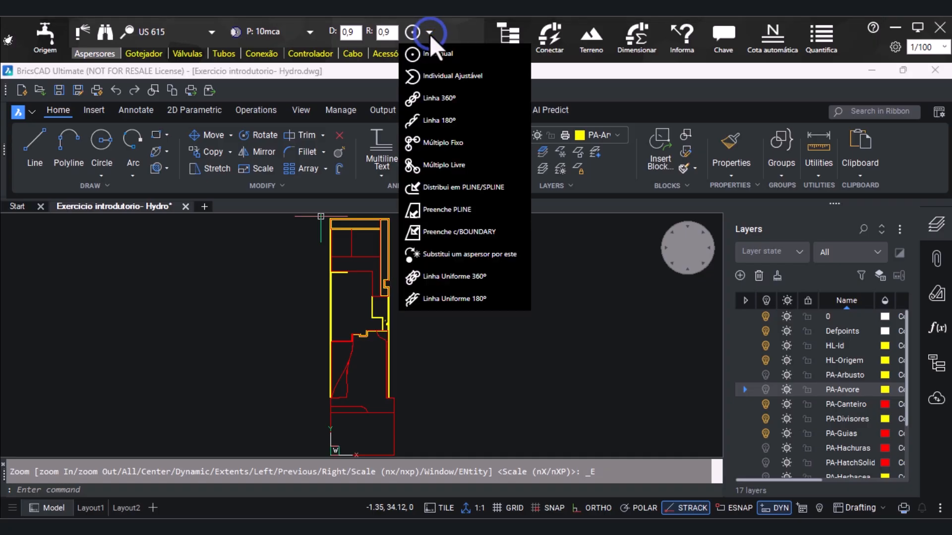
click(461, 79)
scroll(462, 296, up, 2)
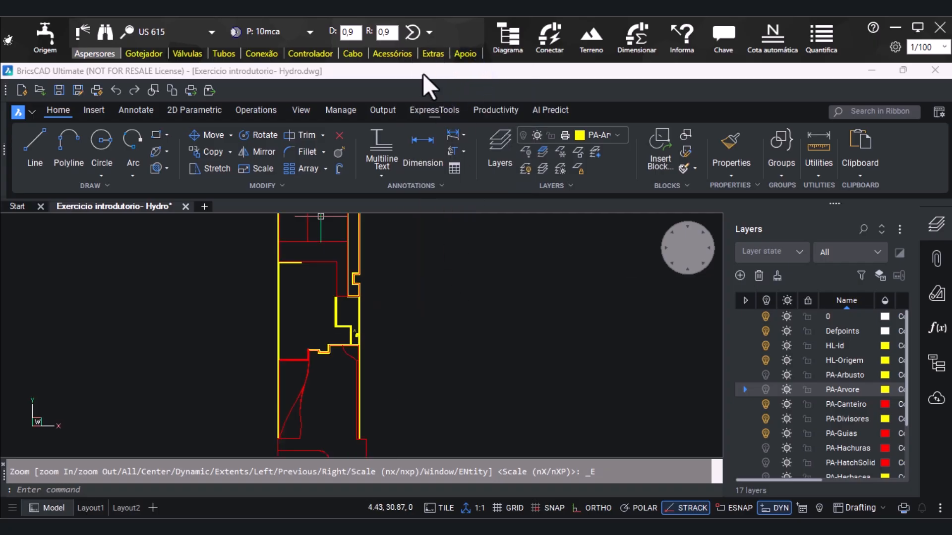
click(411, 32)
click(441, 291)
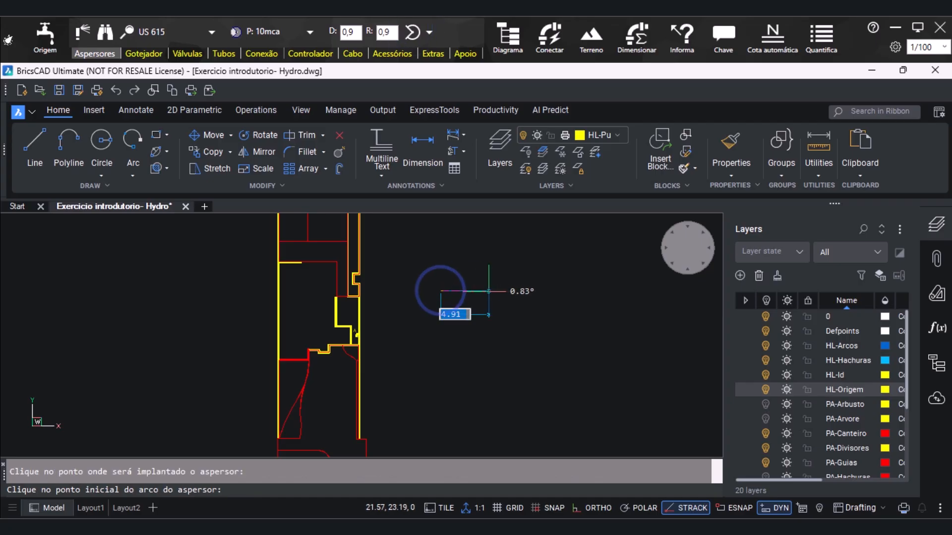
scroll(449, 293, up, 2)
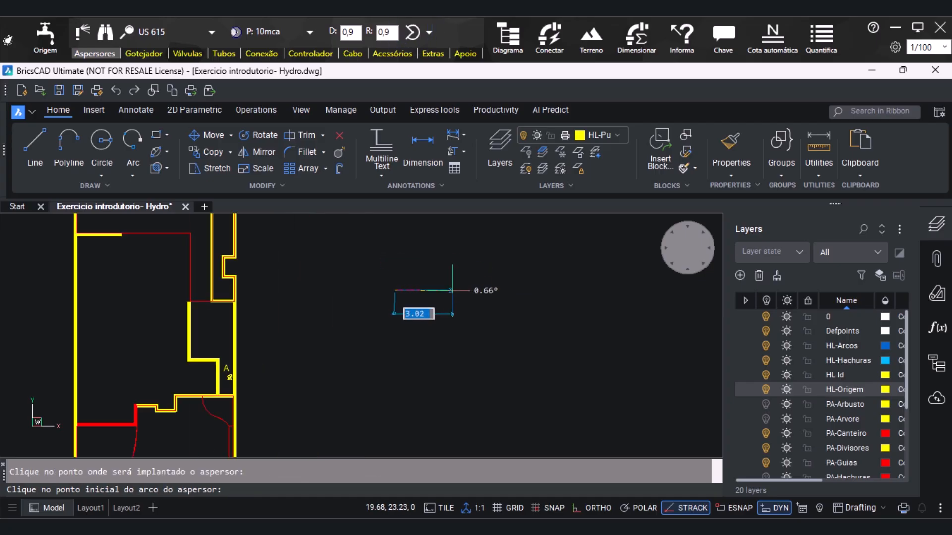
click(449, 288)
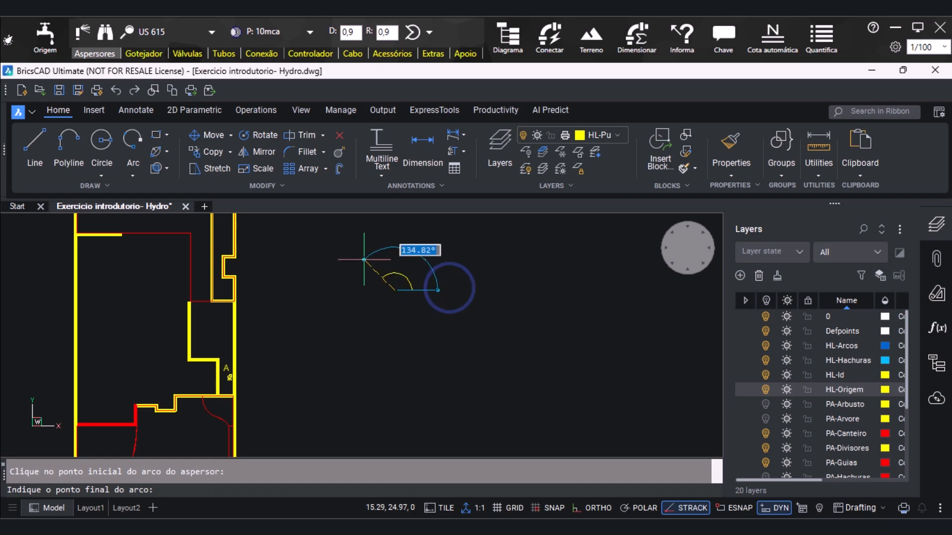
click(336, 288)
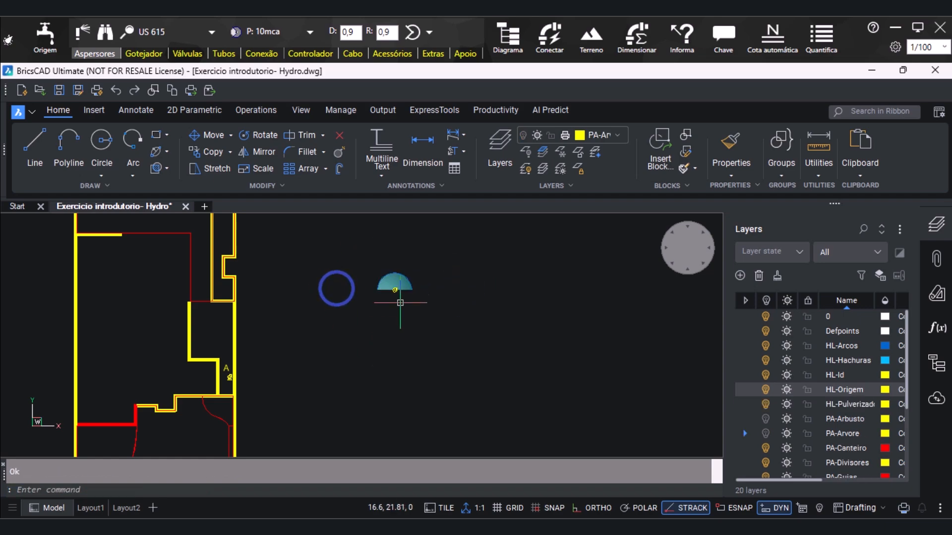
Insert a second Individual Ajustável sprinkler beside the half-circle one, with an arc of about 93°
scroll(401, 281, up, 1)
click(429, 32)
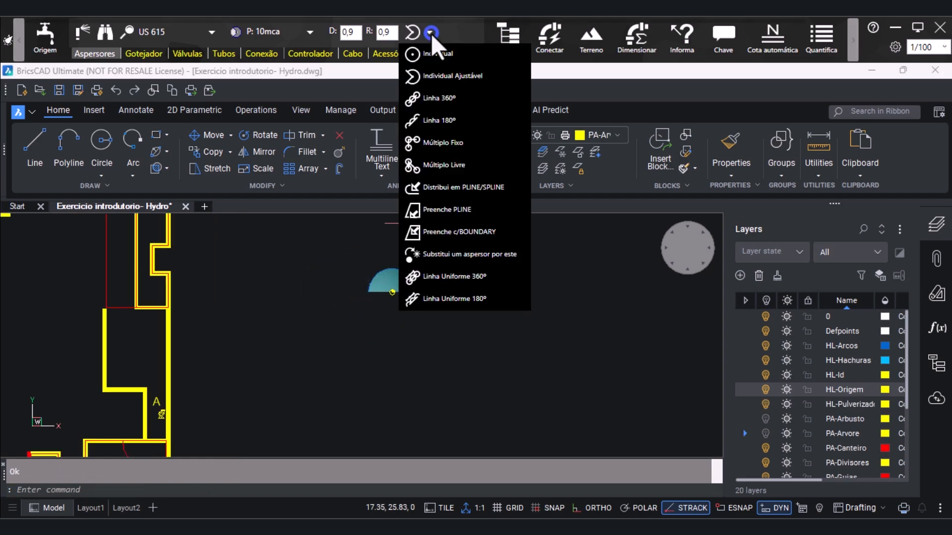
click(428, 76)
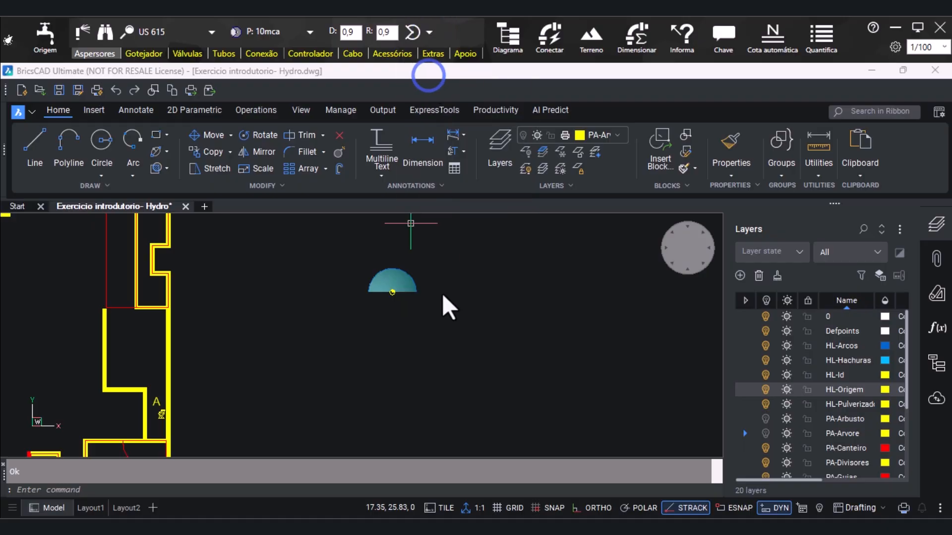
click(457, 306)
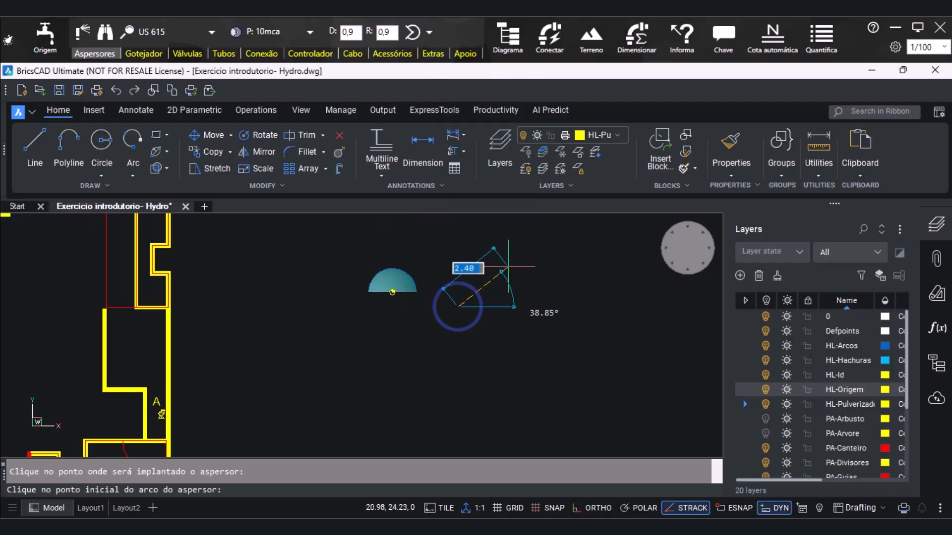
click(498, 306)
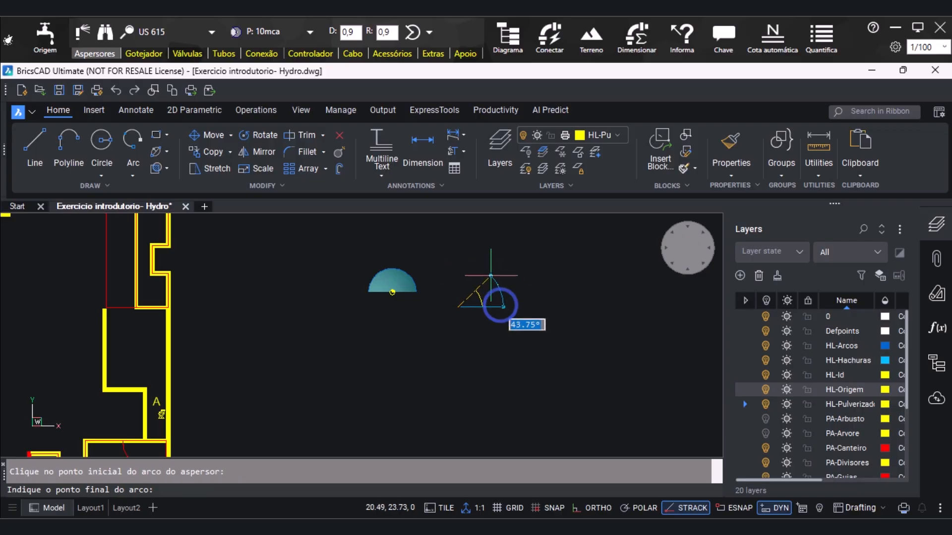
click(455, 256)
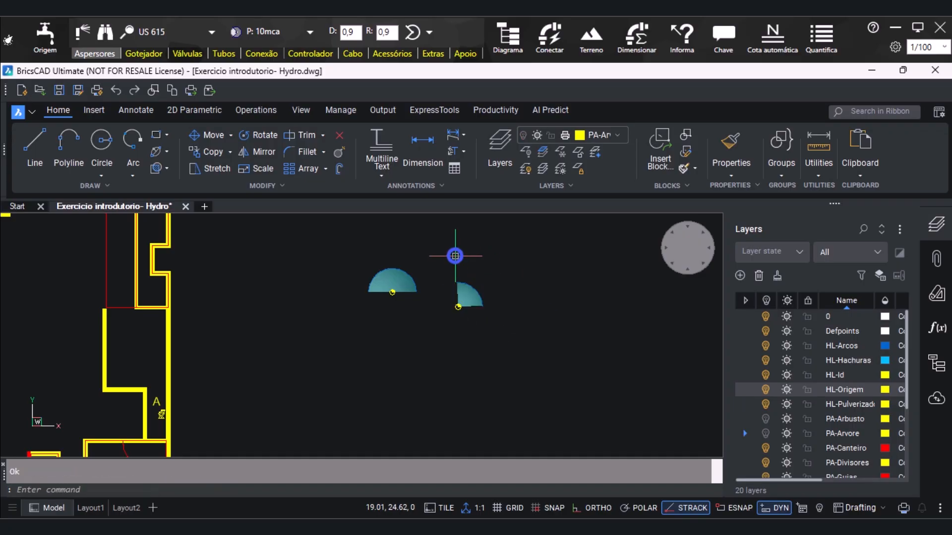
Insert a continuous horizontal row of sprinklers with Linha 360º below the two individual sprinklers, extending it with one further point
click(430, 30)
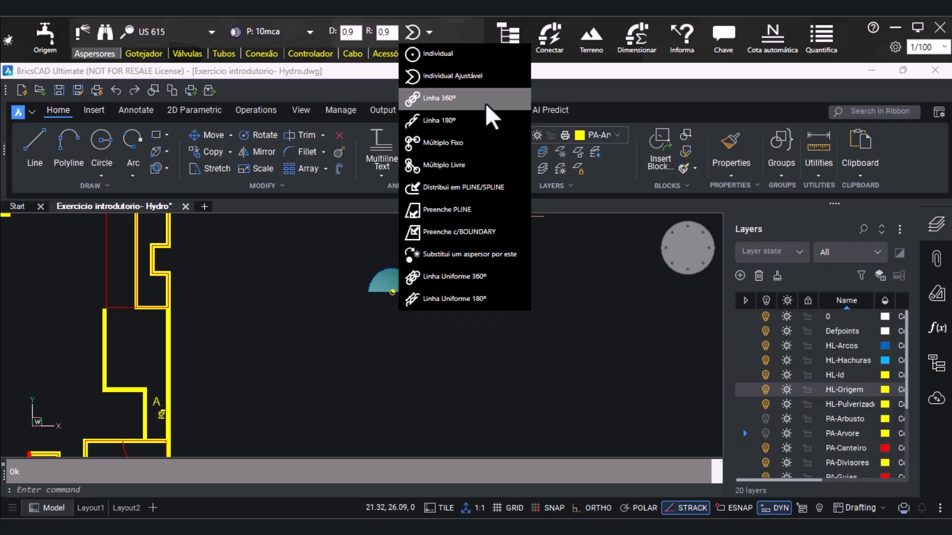
click(486, 103)
click(410, 28)
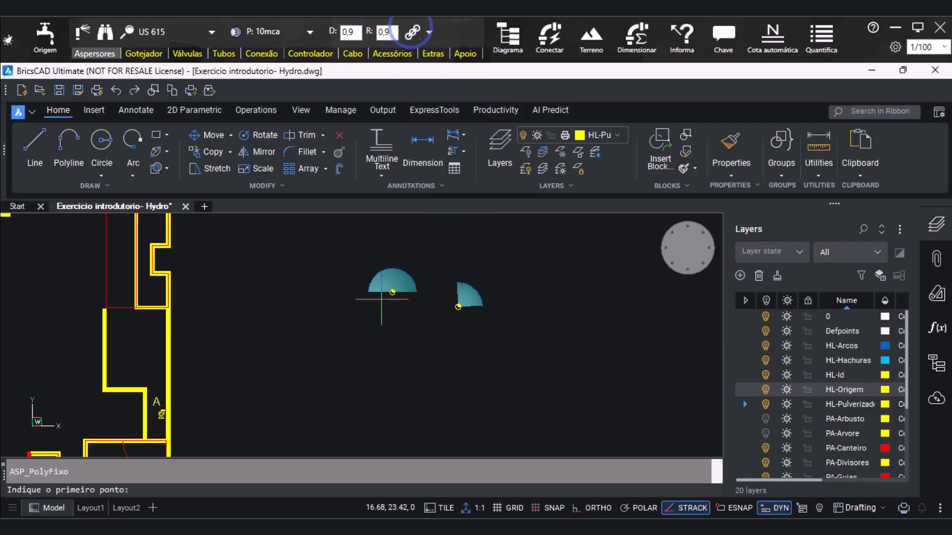
click(365, 342)
click(529, 340)
click(613, 135)
click(609, 140)
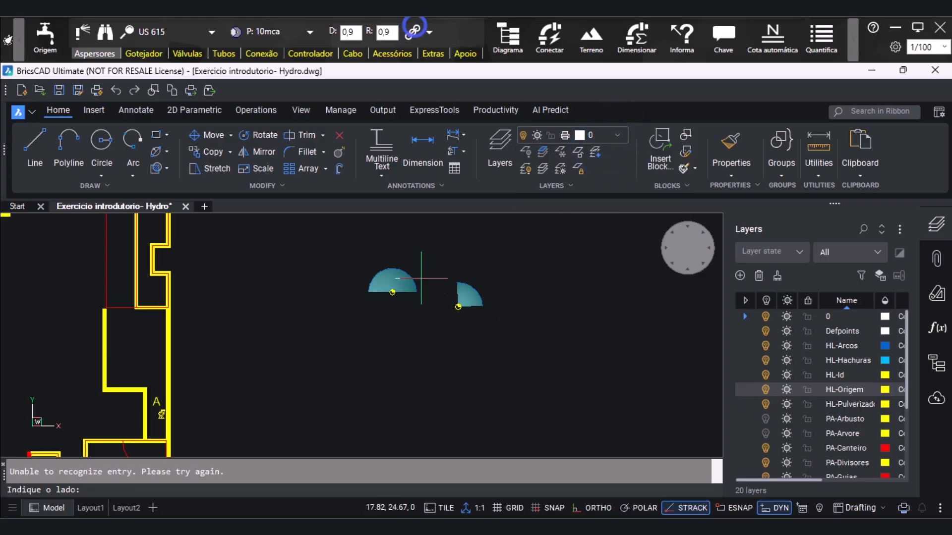
click(367, 353)
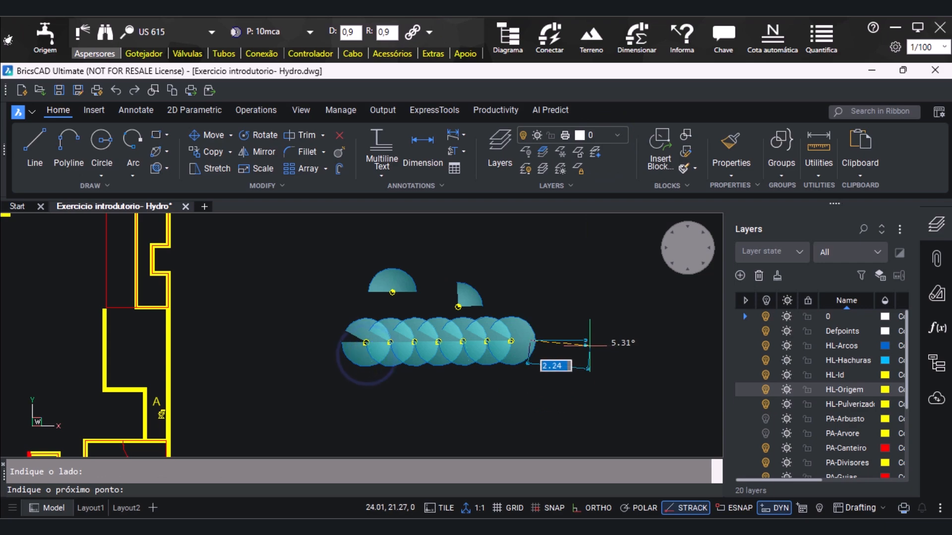
click(583, 345)
key(Return)
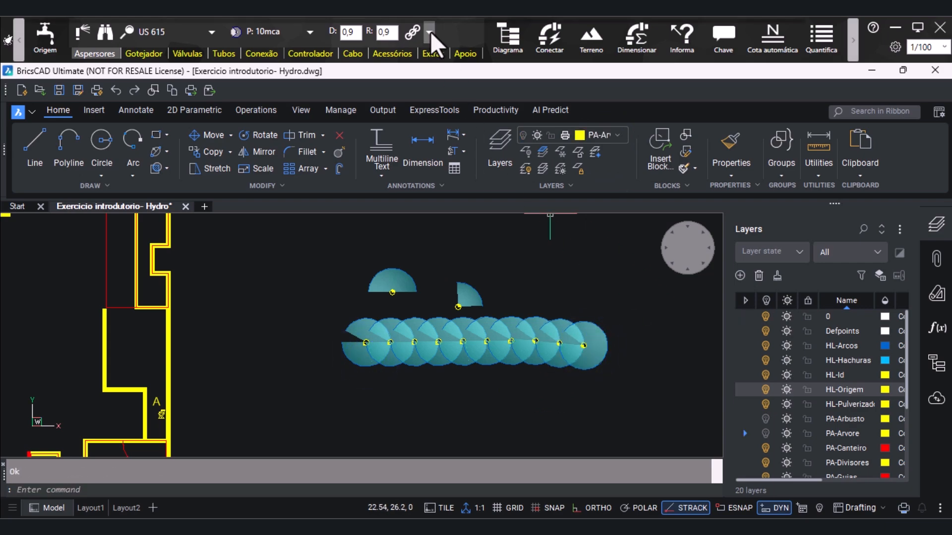
Make layer 0 current and insert a horizontal Linha 180º row of sprinklers below the 360º row, spraying downward
click(429, 31)
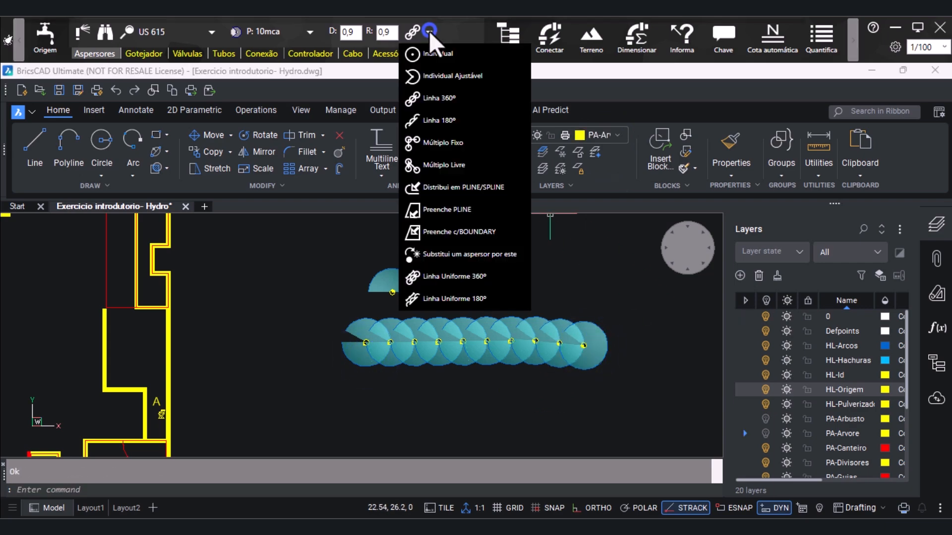
click(502, 123)
click(613, 135)
click(600, 154)
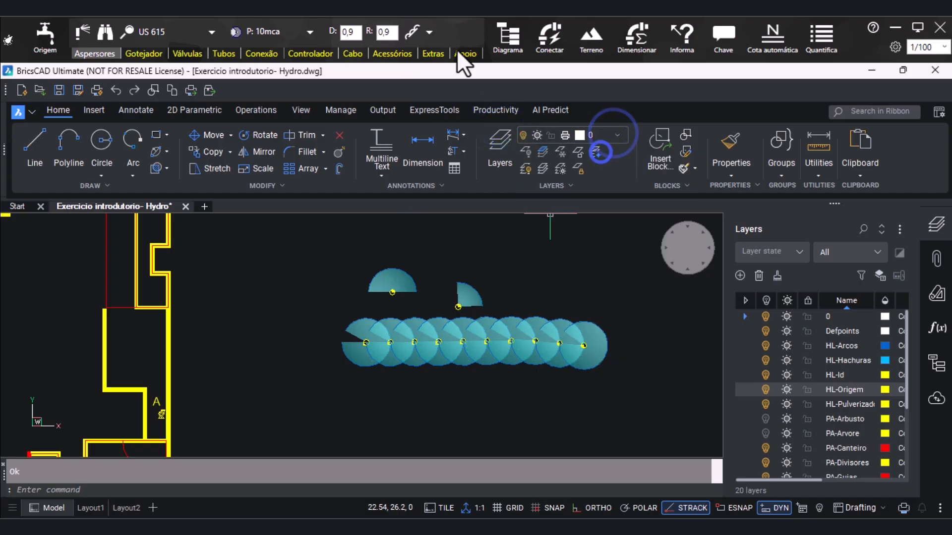
click(414, 29)
key(Return)
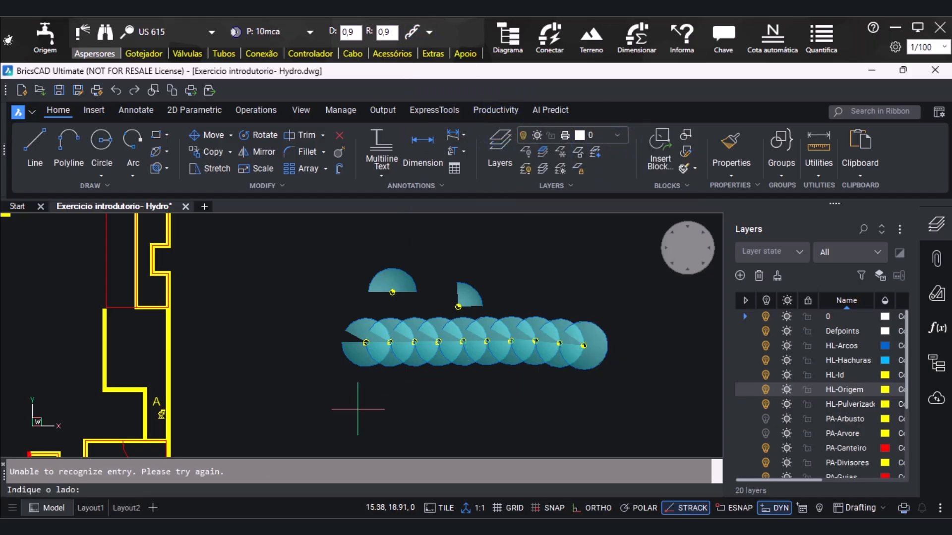
click(357, 409)
click(645, 405)
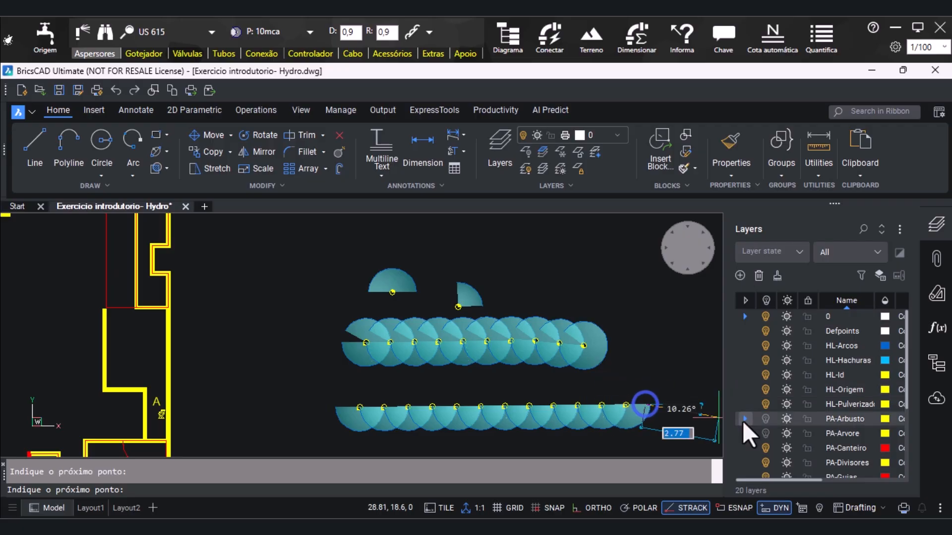
key(Return)
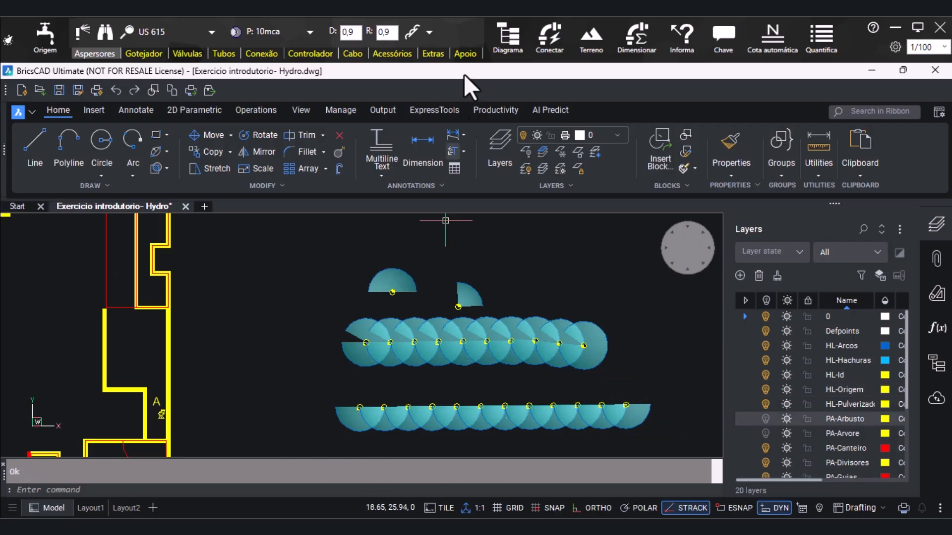
Insert a short horizontal series of fixed-spacing sprinklers with Múltiplo Fixo below the 180º row
click(430, 33)
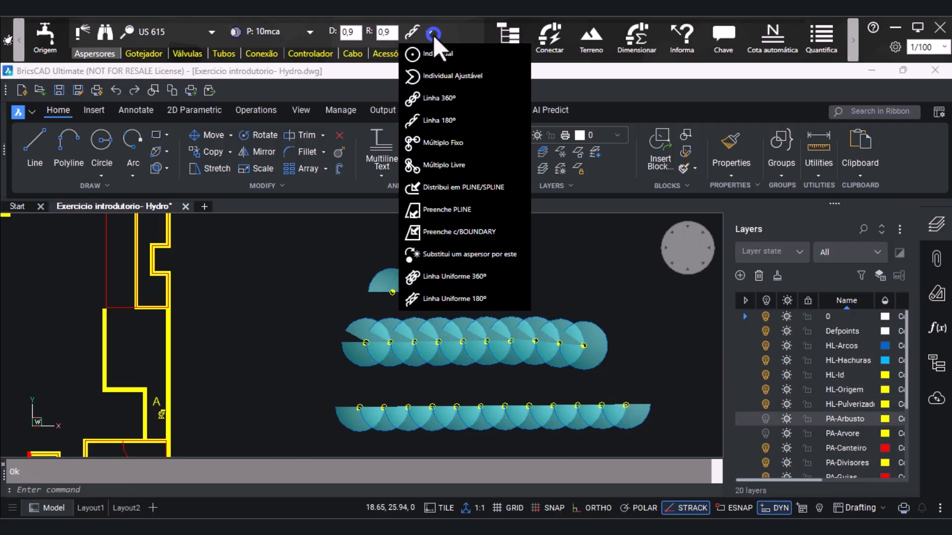
click(477, 141)
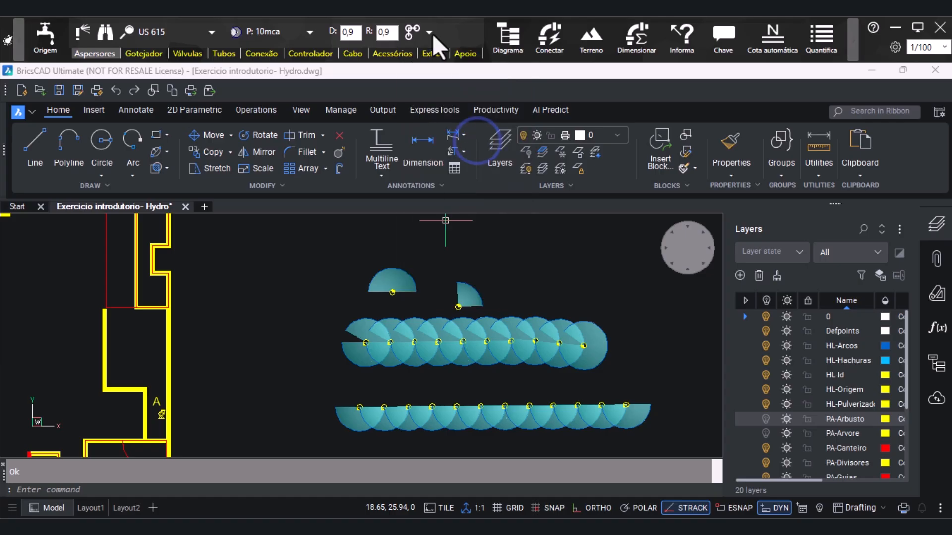
click(406, 29)
scroll(507, 274, down, 2)
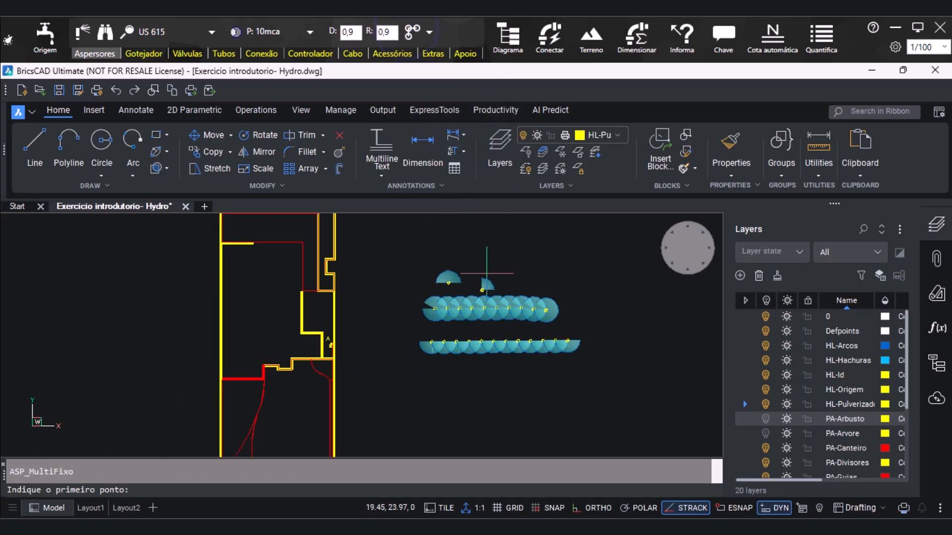
scroll(499, 415, up, 1)
click(432, 387)
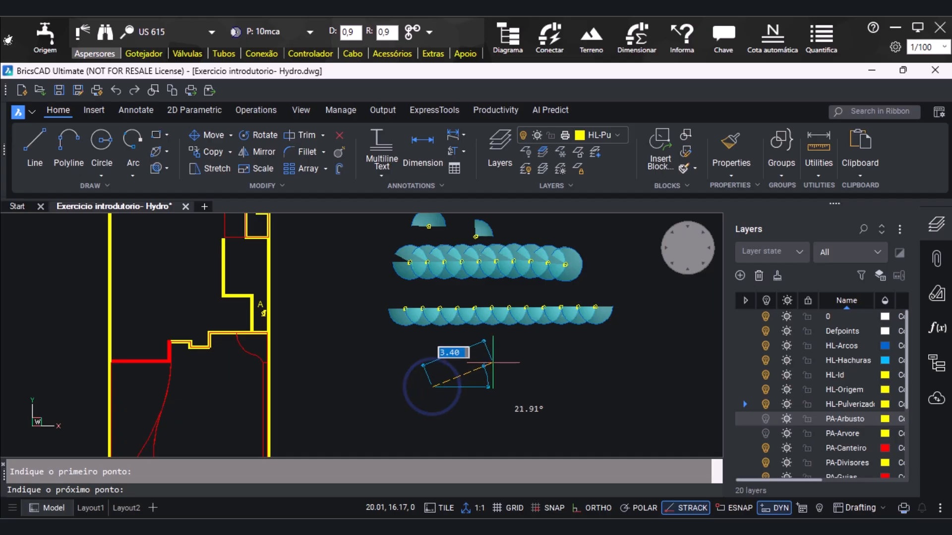
click(484, 385)
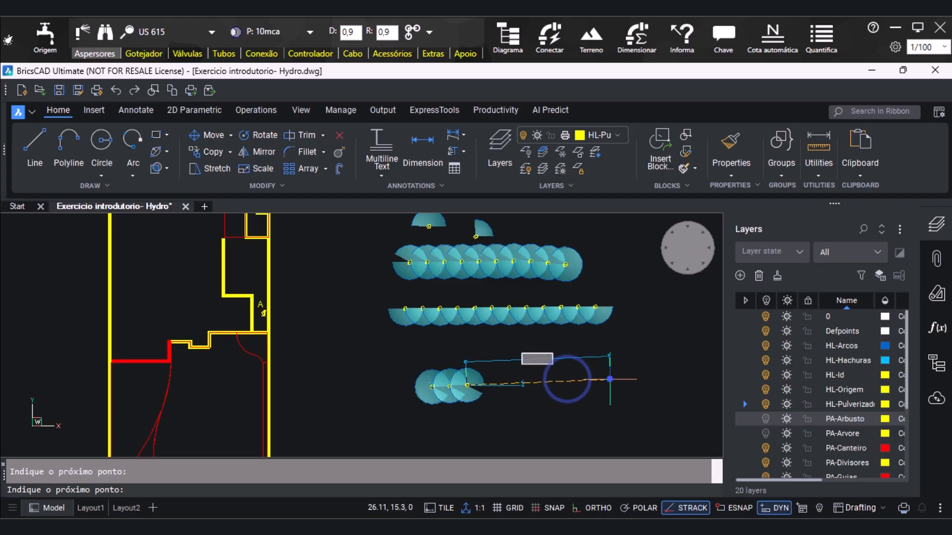
click(640, 385)
click(663, 386)
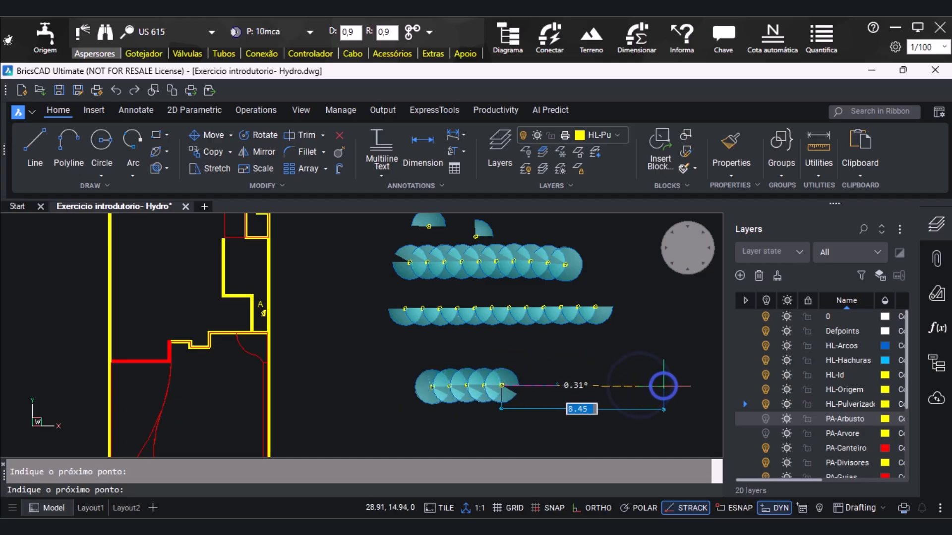
right_click(664, 386)
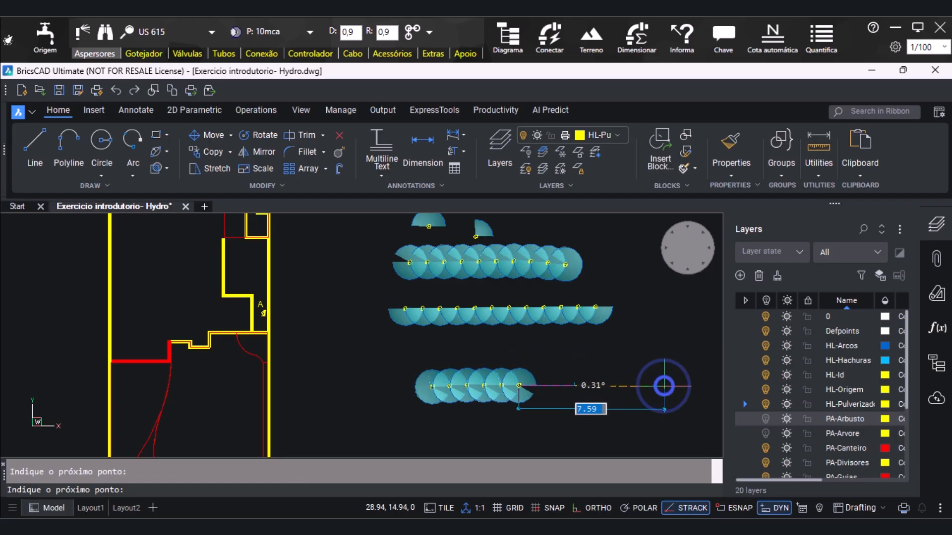
Insert five freely spaced sprinklers with Múltiplo Livre, curving below and up beside the fixed-spacing series
click(429, 31)
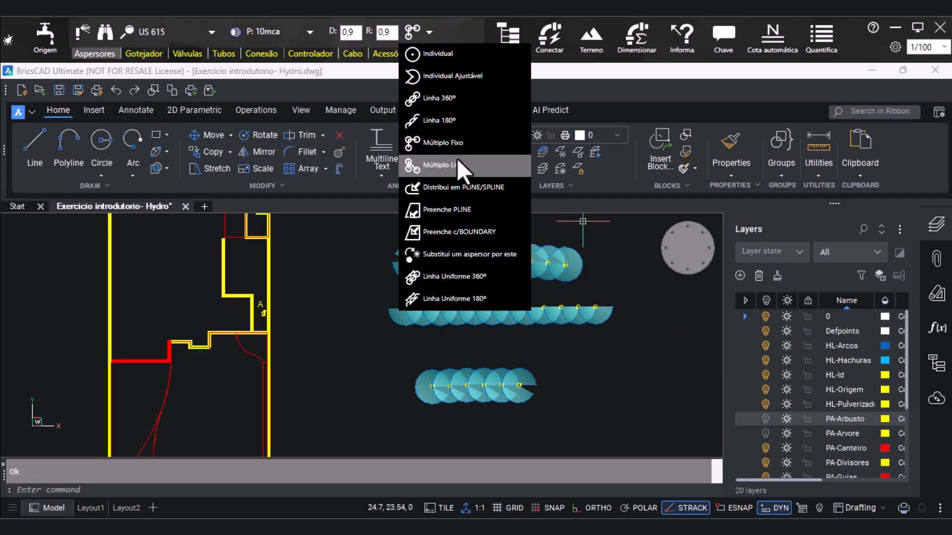
click(460, 172)
click(412, 33)
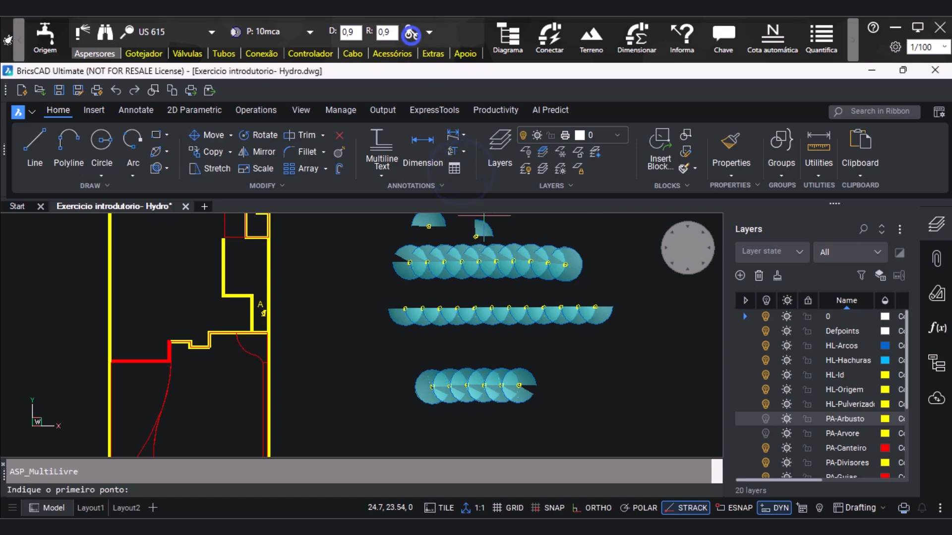
scroll(473, 342, down, 3)
scroll(462, 403, up, 3)
click(448, 406)
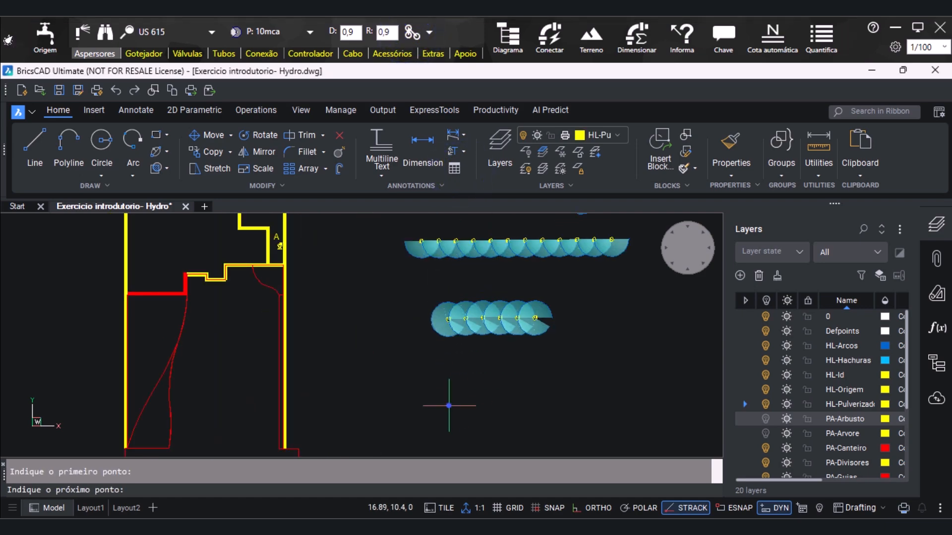
click(516, 384)
click(620, 412)
click(637, 355)
click(610, 306)
key(Return)
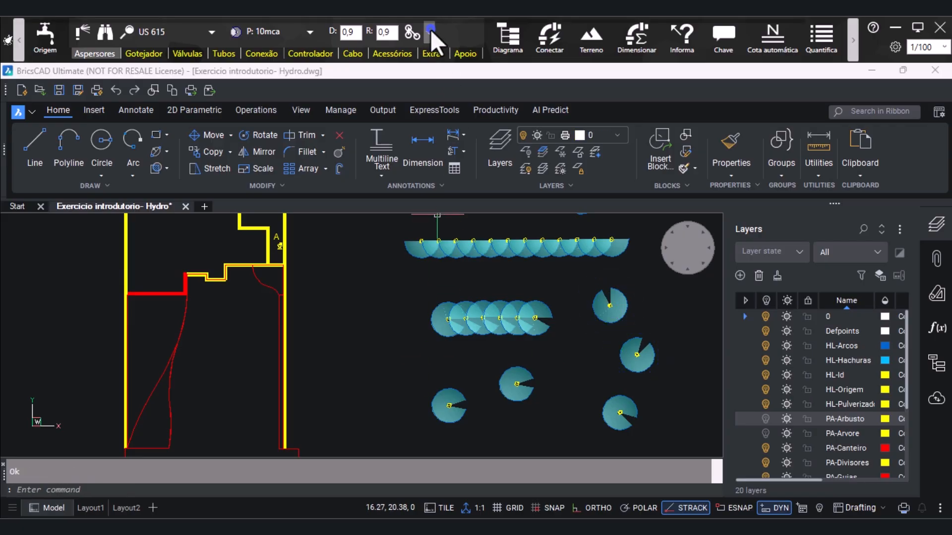
Choose the Distribui em PLINE/SPLINE insertion mode and draw a horizontal polyline about 10.1 units long above the two individual sprinklers
click(429, 32)
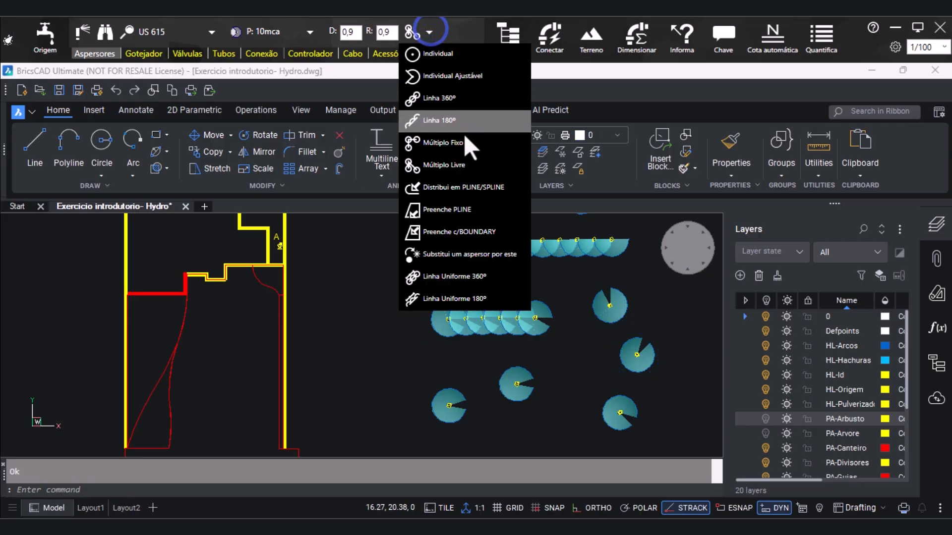
click(460, 193)
click(77, 140)
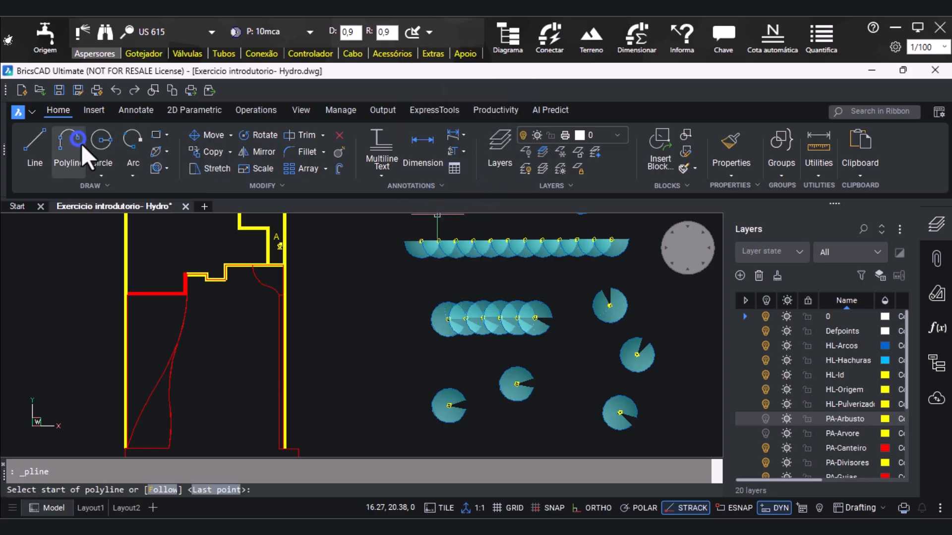
scroll(346, 374, down, 5)
scroll(448, 337, up, 3)
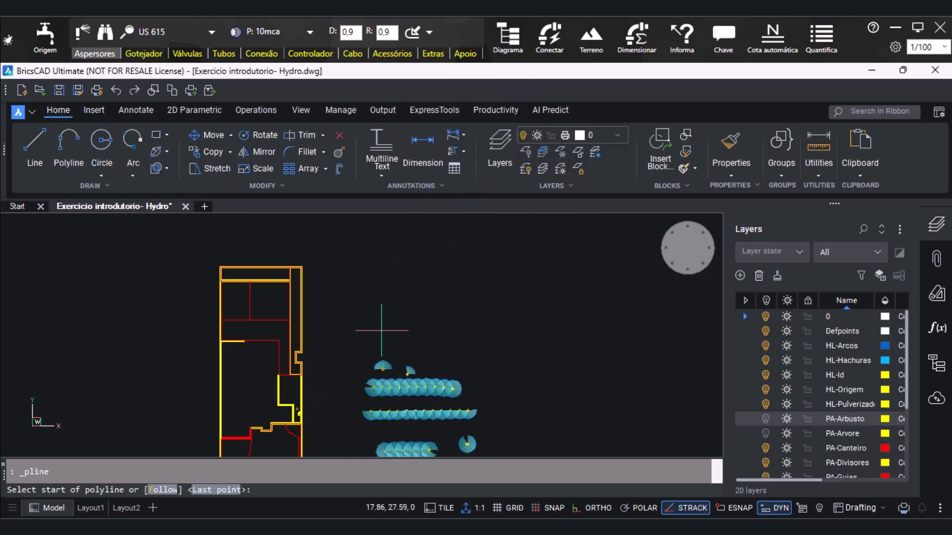
click(364, 337)
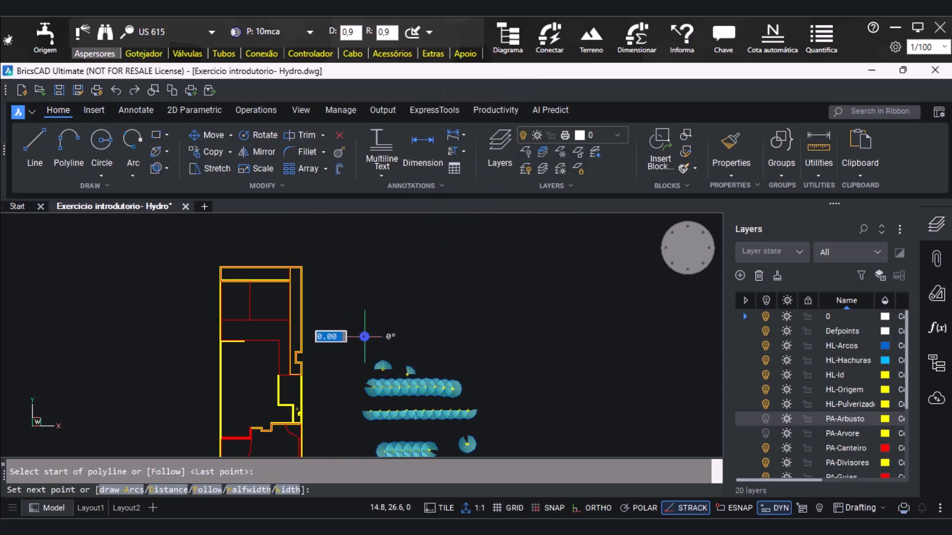
click(464, 338)
scroll(515, 360, up, 2)
key(Return)
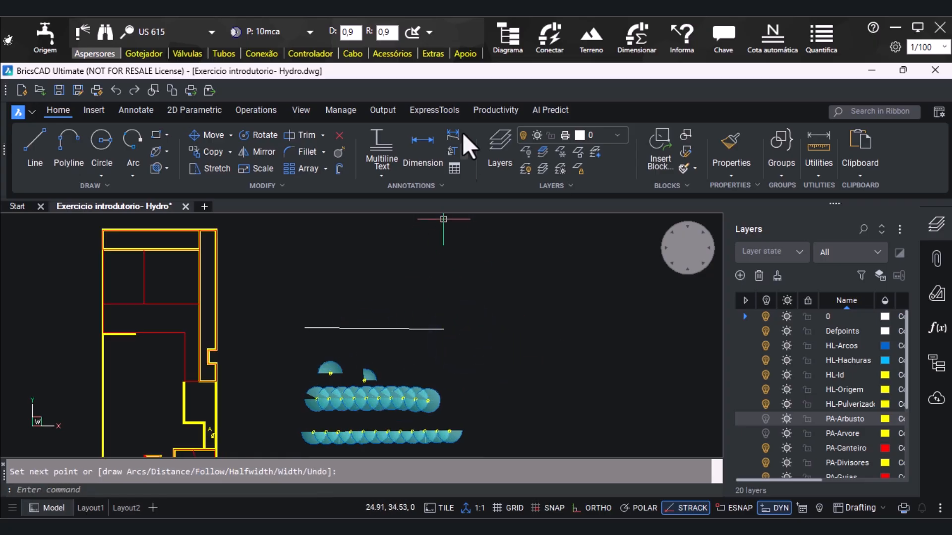
Distribute sprinklers along the new horizontal polyline with Distribui em PLINE/SPLINE
click(416, 34)
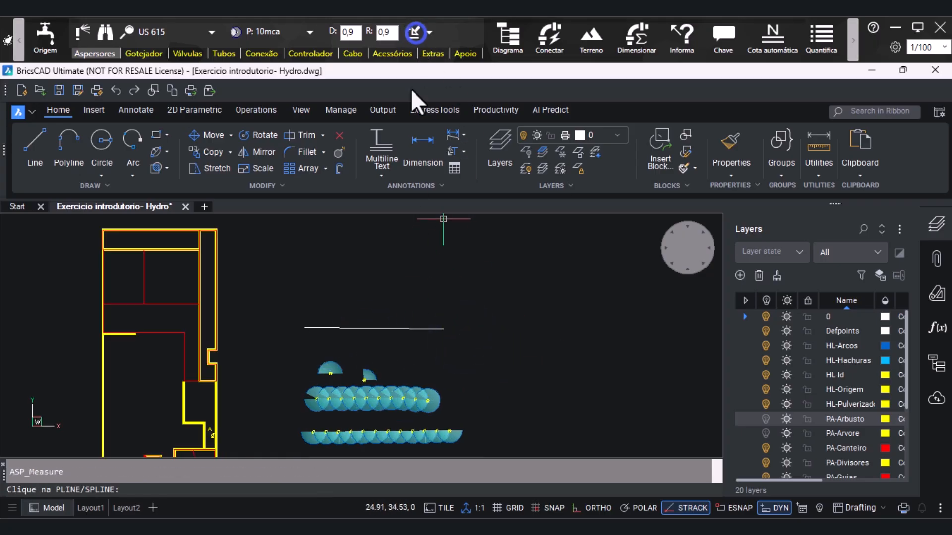
click(400, 329)
scroll(400, 329, up, 3)
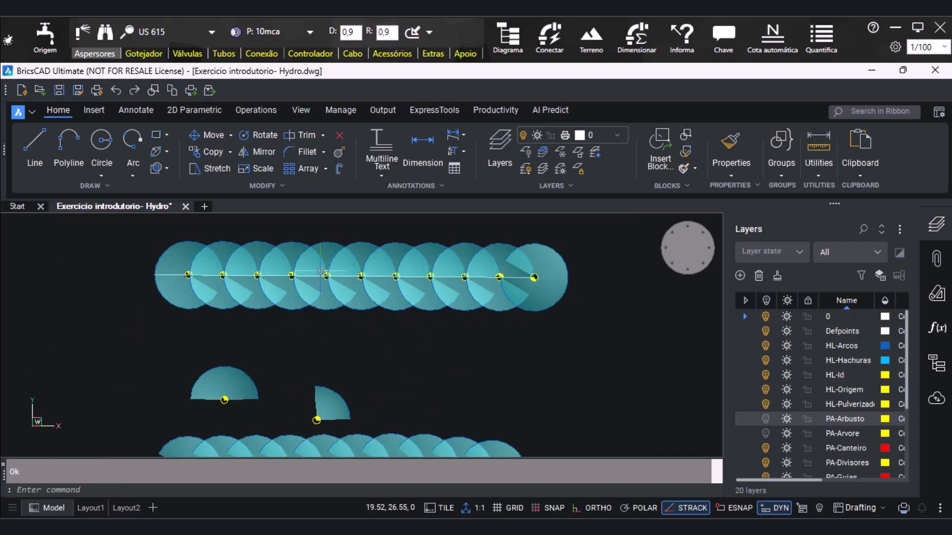
Set the sprinkler insertion mode to Preenche c/BOUNDARY and delete all trial sprinklers and the polyline beside the plan
click(427, 33)
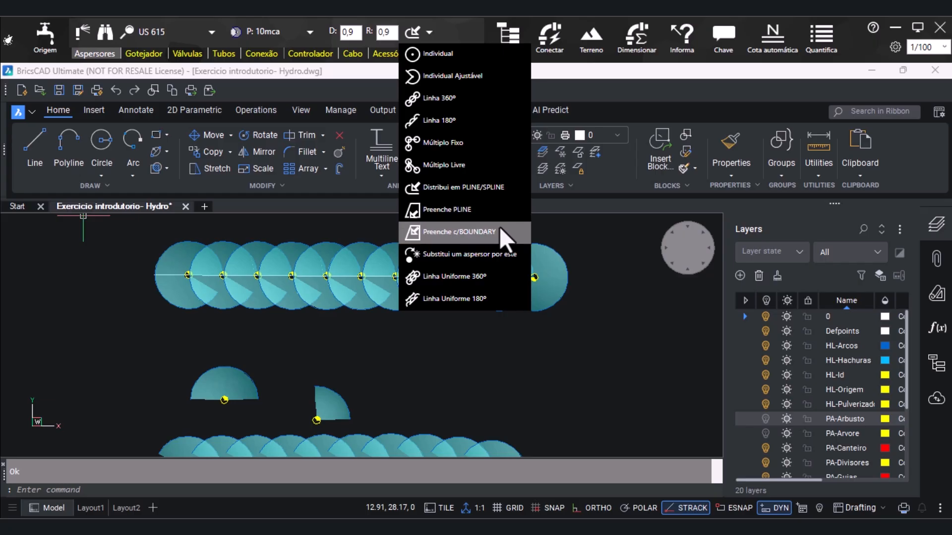
click(460, 233)
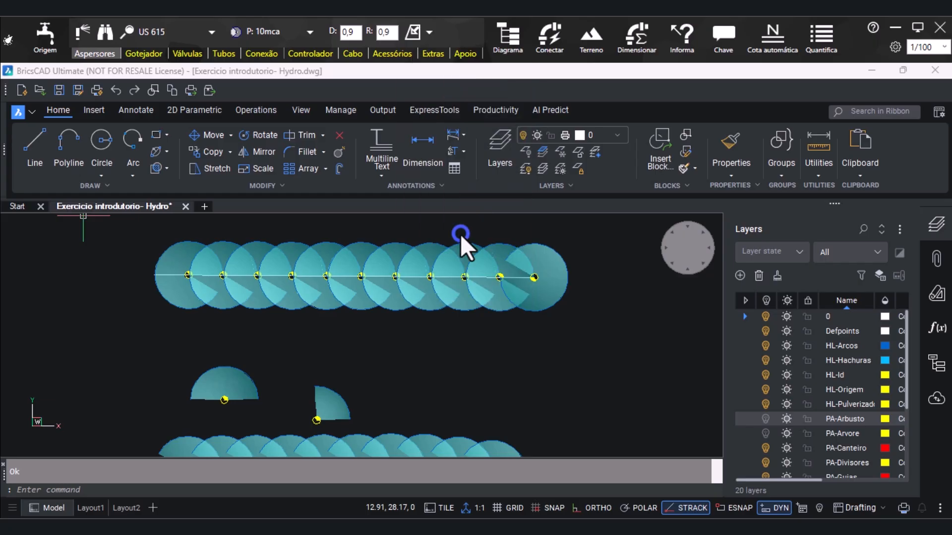
scroll(570, 292, down, 5)
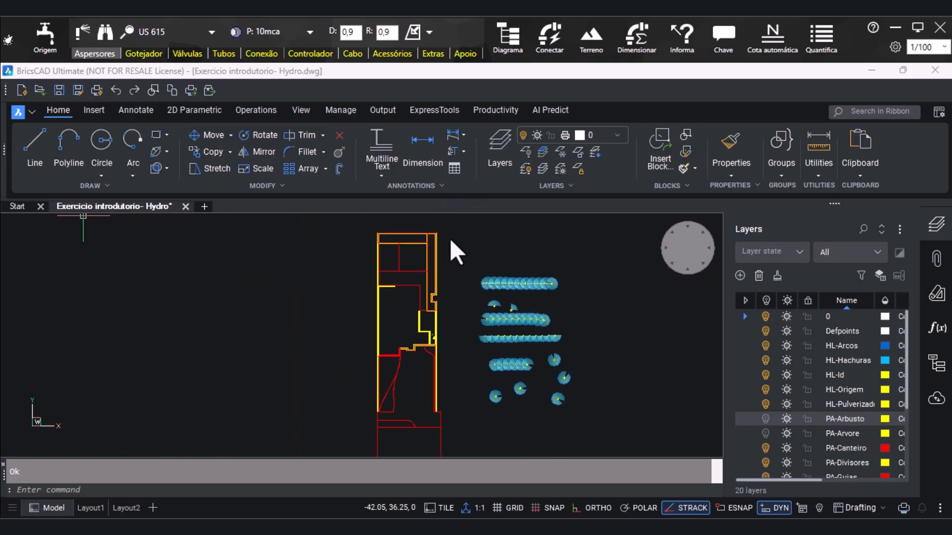
click(464, 246)
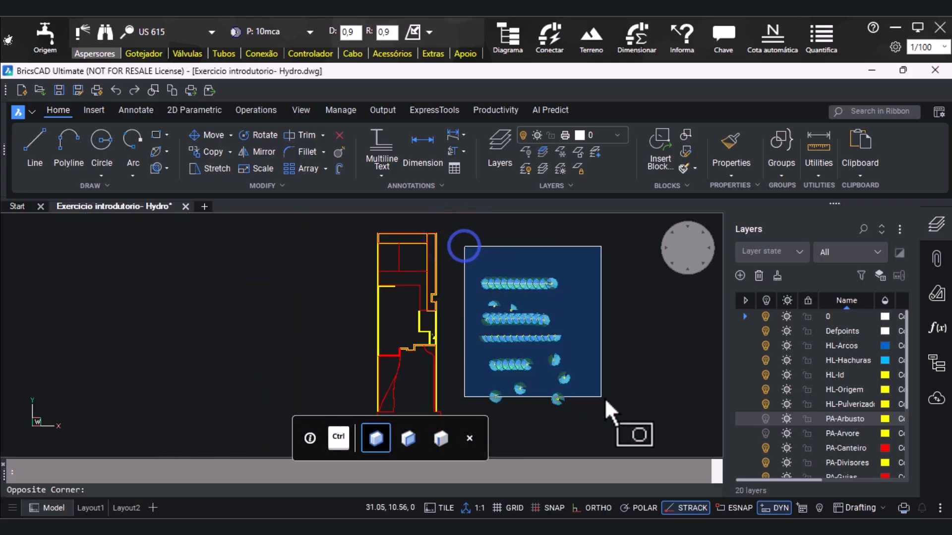
click(617, 418)
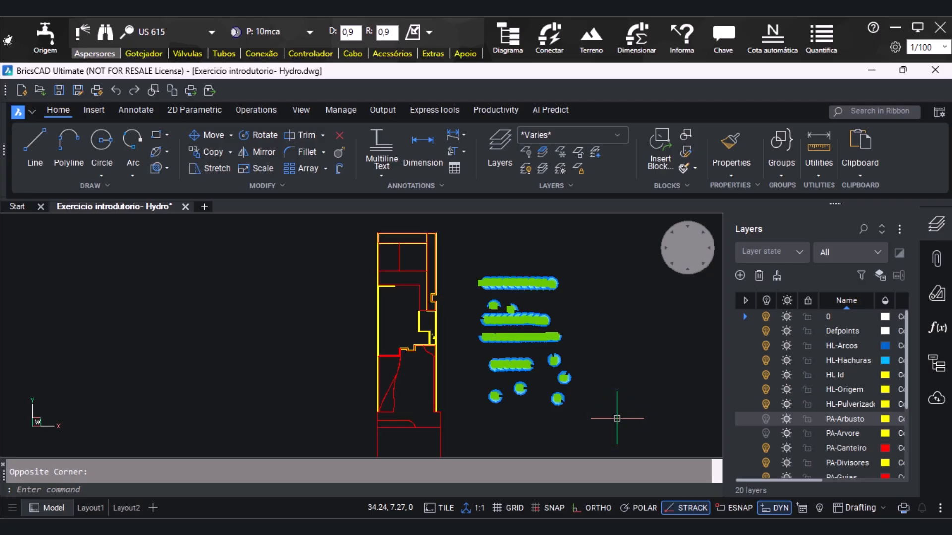
key(Delete)
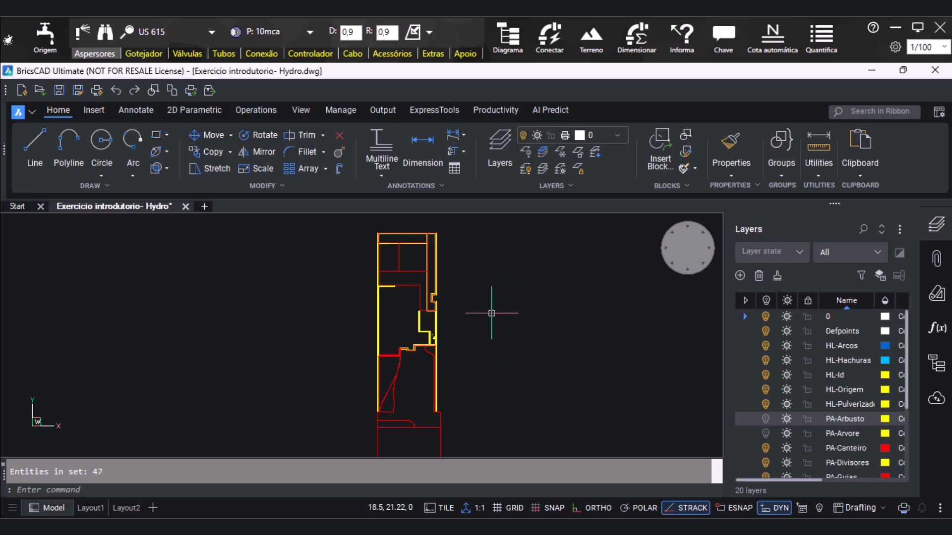
Draw a rectangle about 6.97 by 1.27 units along the inner wall faces of the plan's upper horizontal planting bed
scroll(407, 224, up, 5)
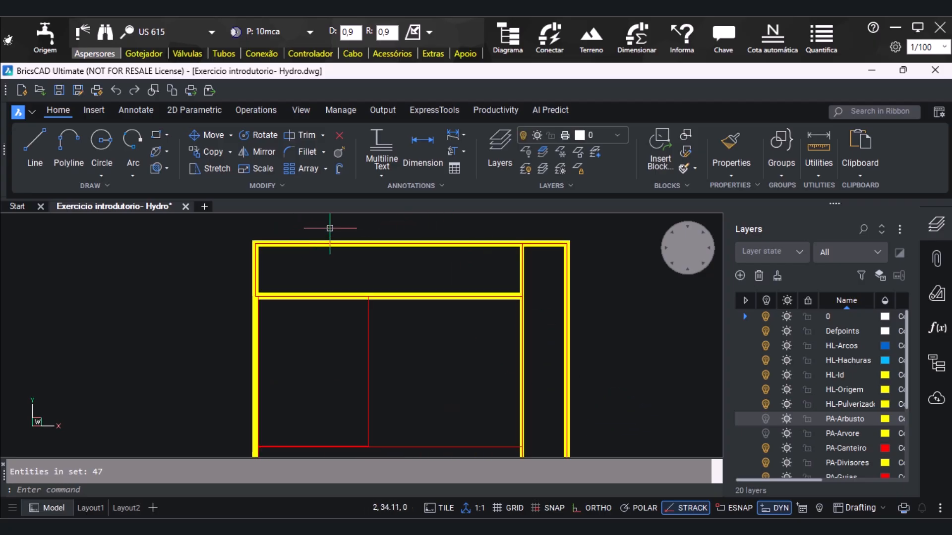
scroll(328, 231, up, 2)
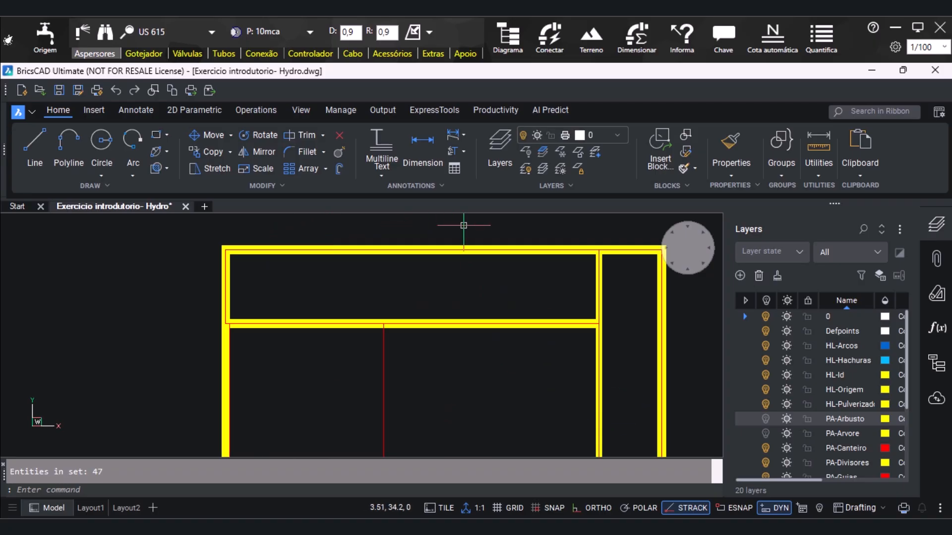
click(155, 137)
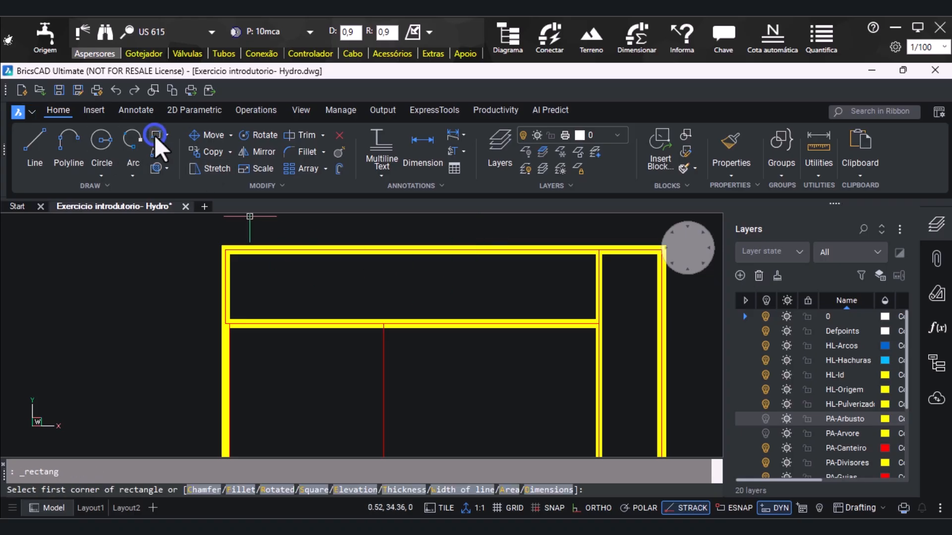
click(229, 254)
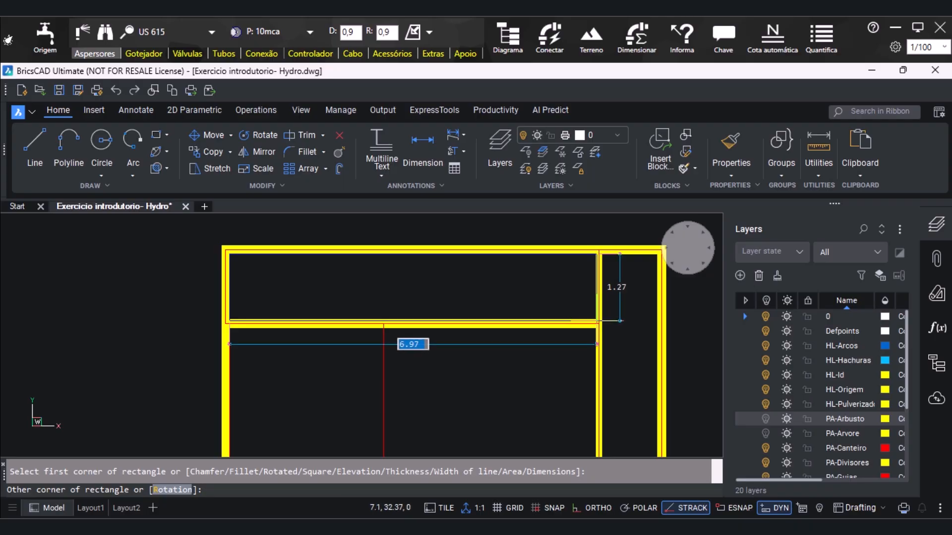
click(595, 321)
scroll(322, 248, down, 2)
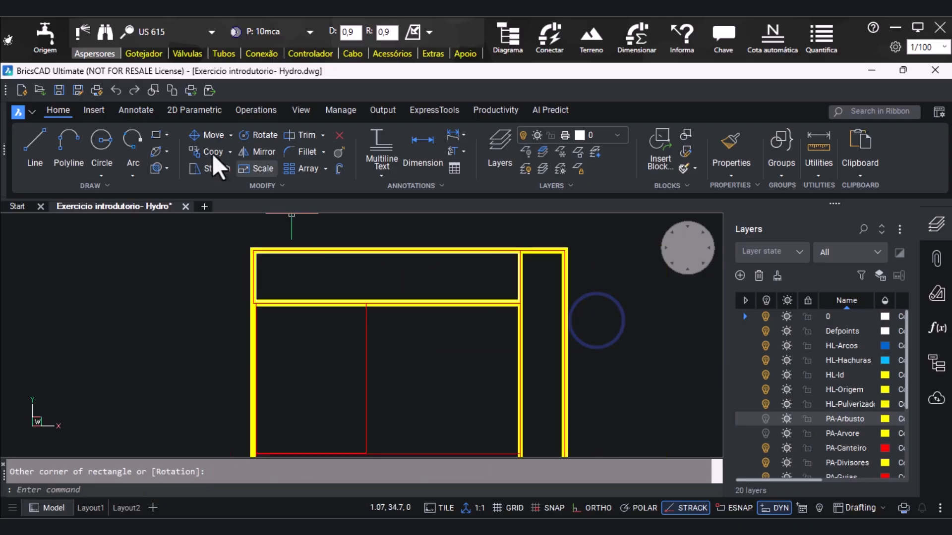
Draw a rectangle about 1.04 by 10.90 units inside the tall narrow bed along the plan's right side, spanning its full height
click(157, 134)
scroll(560, 261, up, 3)
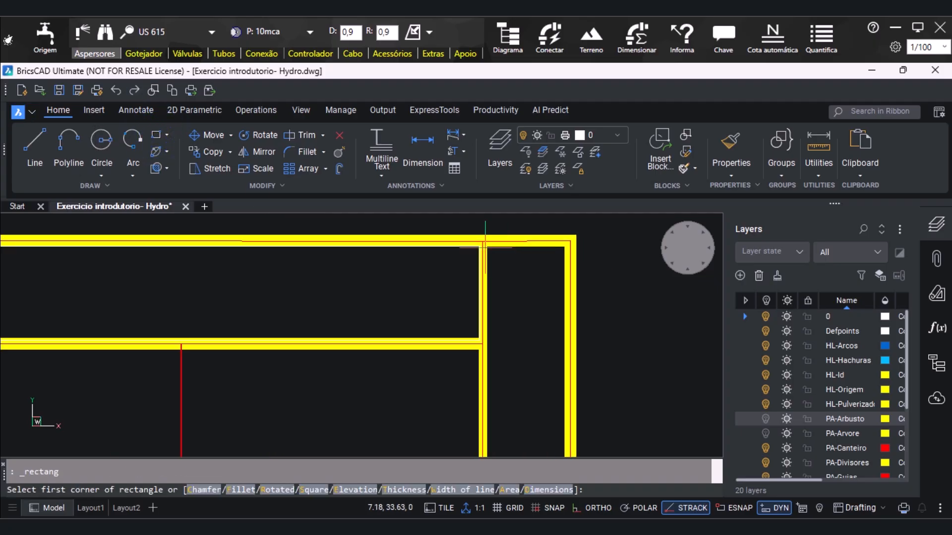
click(487, 245)
scroll(487, 247, down, 5)
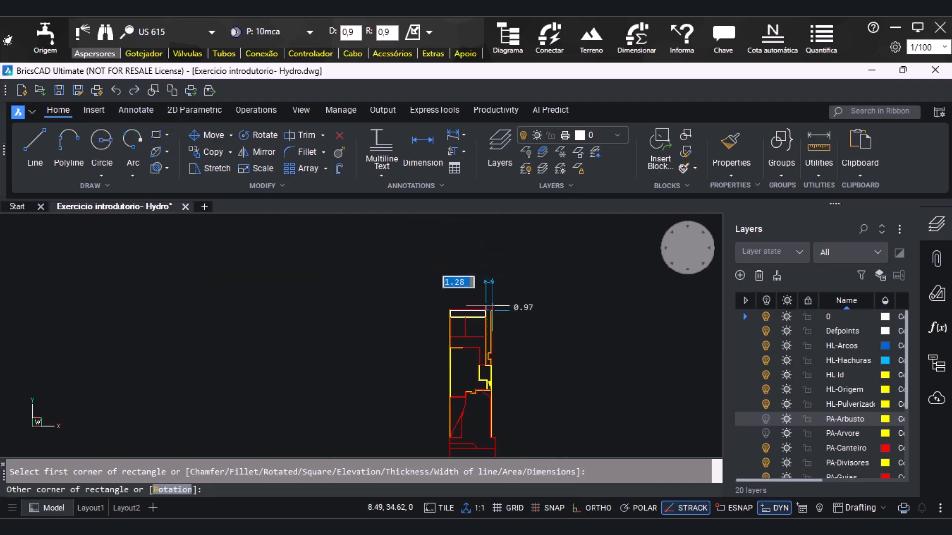
scroll(486, 348, up, 5)
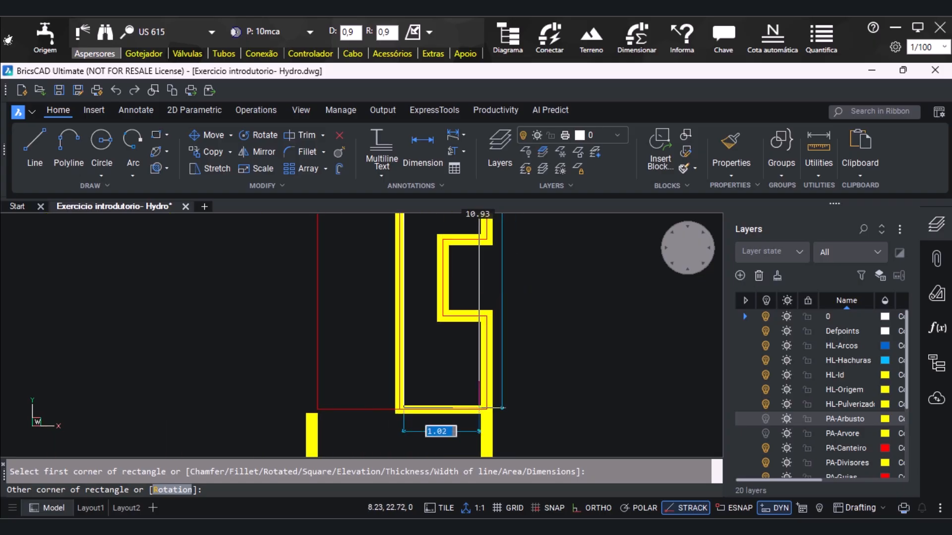
scroll(352, 403, up, 2)
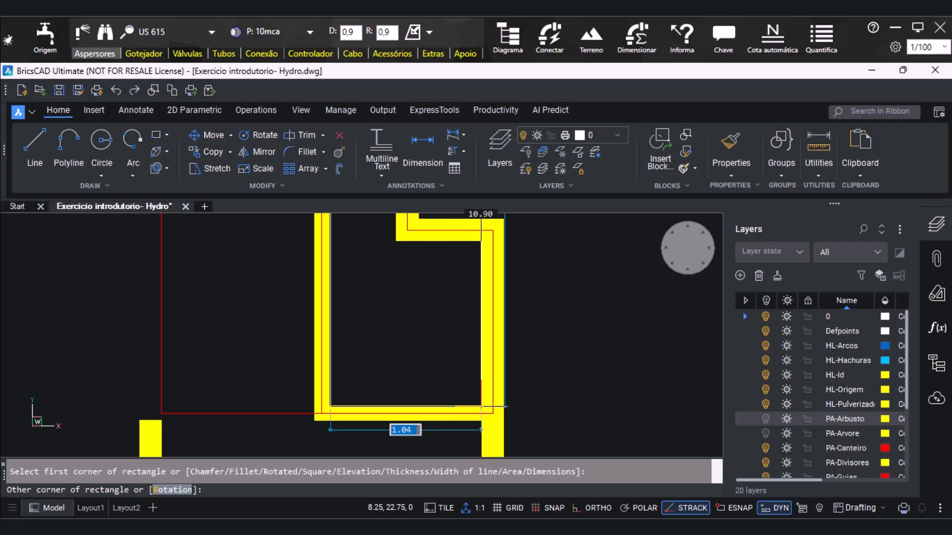
click(481, 406)
scroll(333, 312, down, 5)
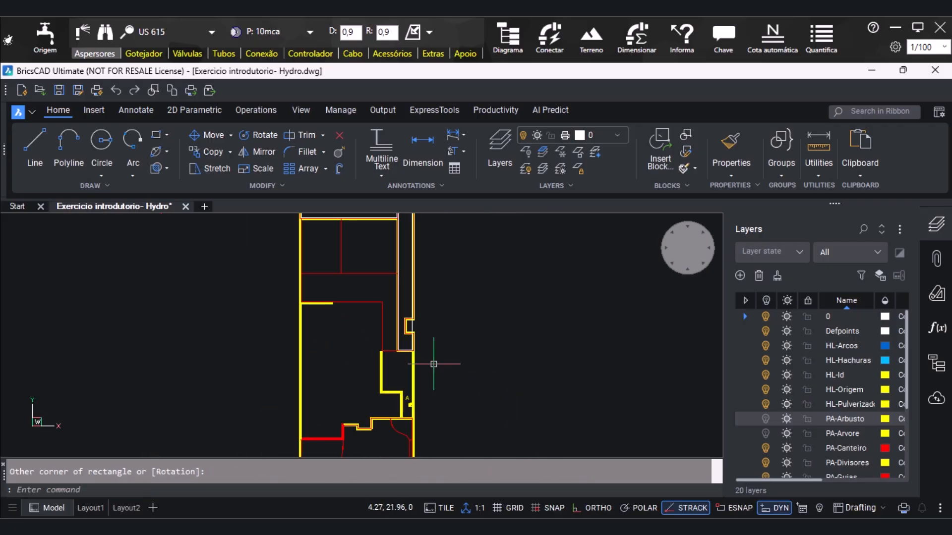
Fill the upper horizontal bed with sprinklers using Preenche c/BOUNDARY
scroll(391, 230, up, 6)
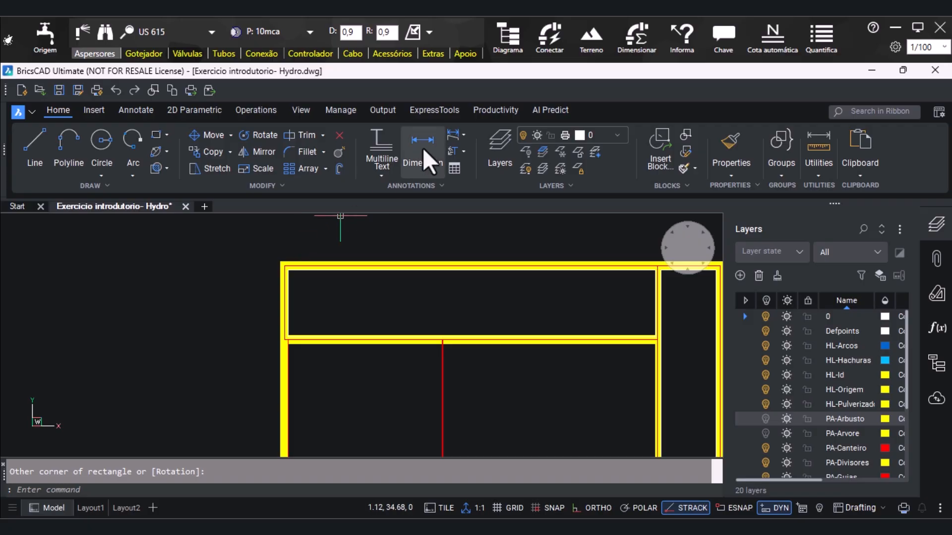
click(413, 31)
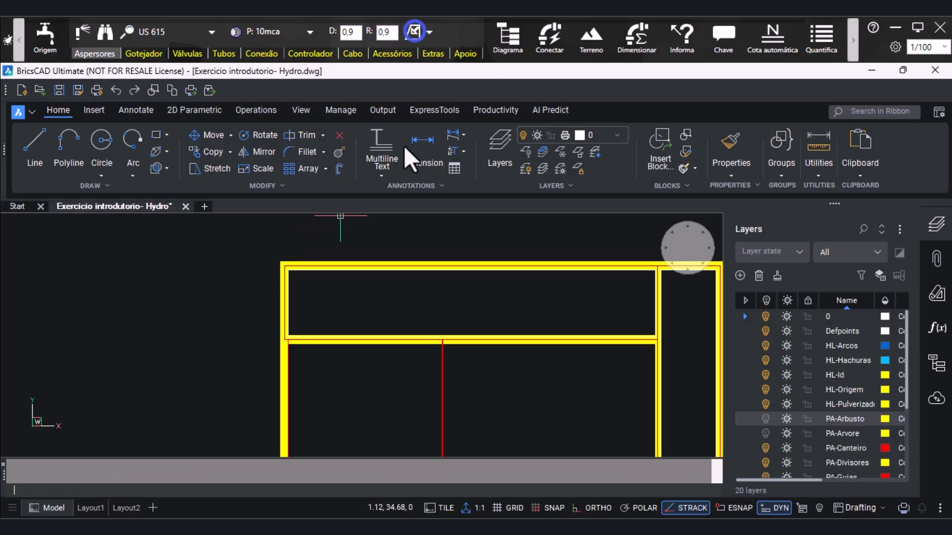
click(366, 303)
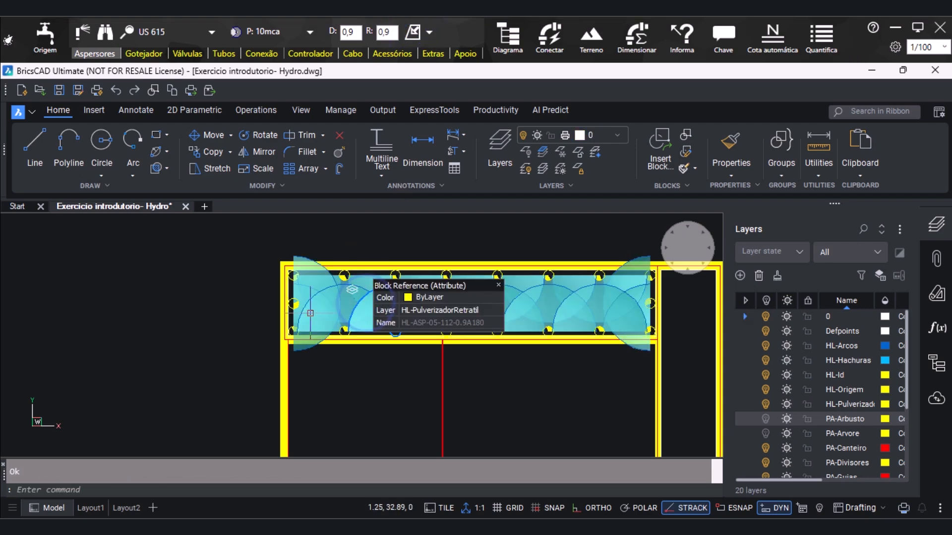
scroll(156, 304, down, 2)
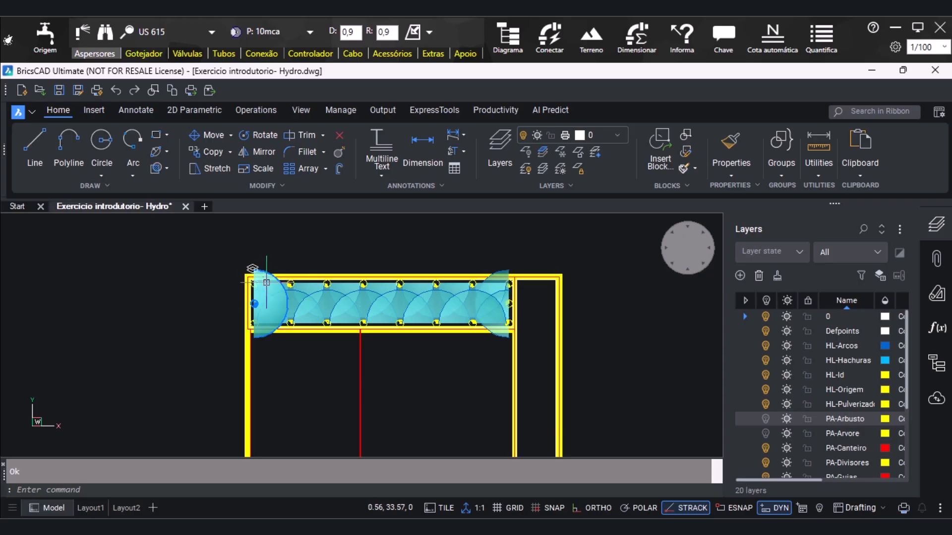
Delete the two half-circle sprinklers at the middle of the upper bed's short ends, whose spray extends beyond the walls
click(296, 293)
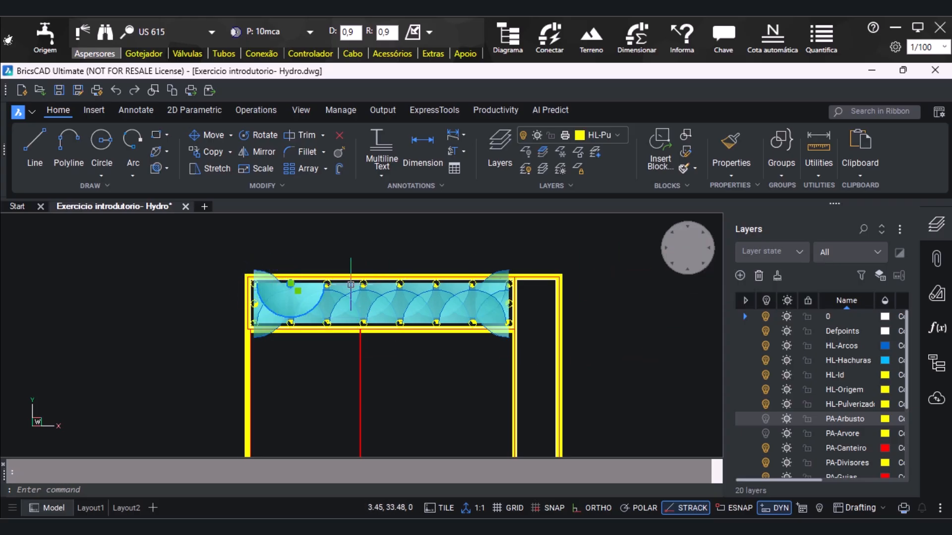
key(Escape)
click(262, 276)
click(507, 272)
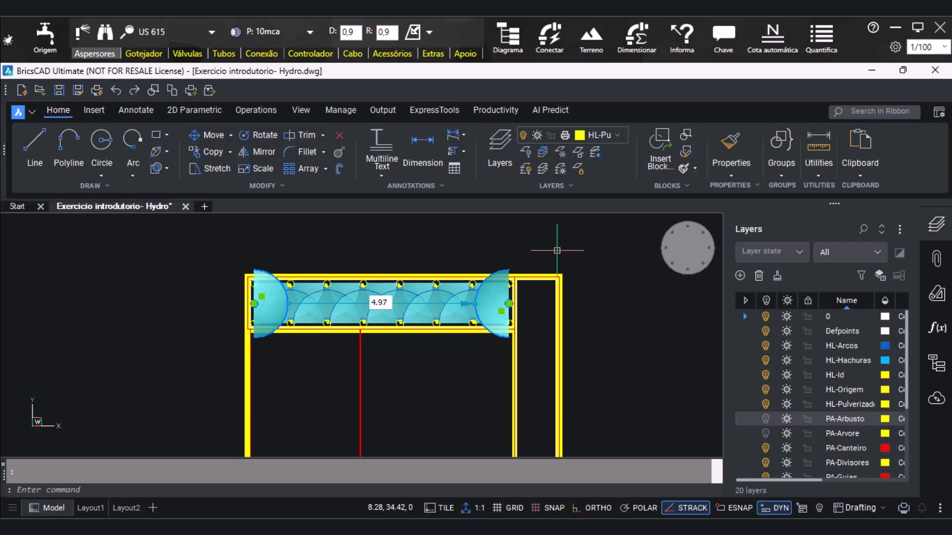
key(Delete)
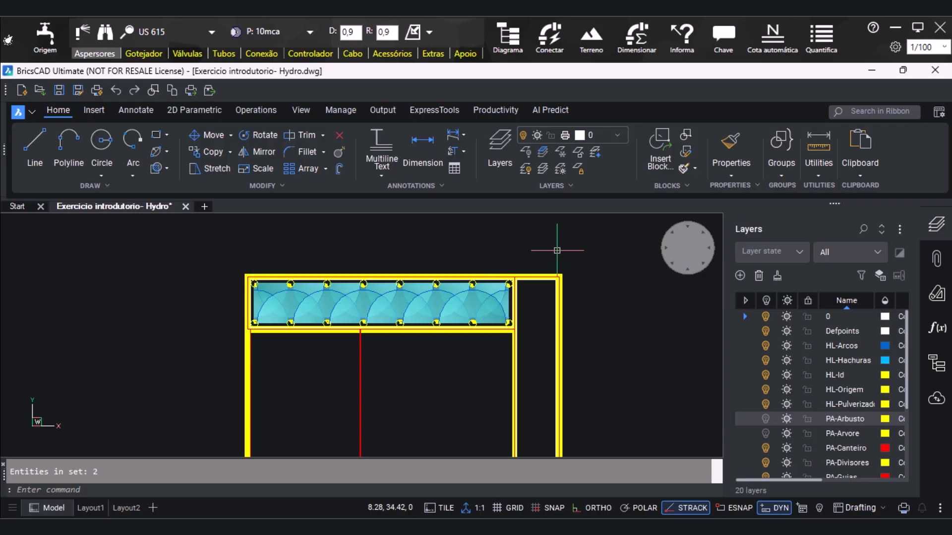
Fill the narrow vertical bed on the plan's right side with sprinklers using Preenche c/BOUNDARY
scroll(296, 305, up, 1)
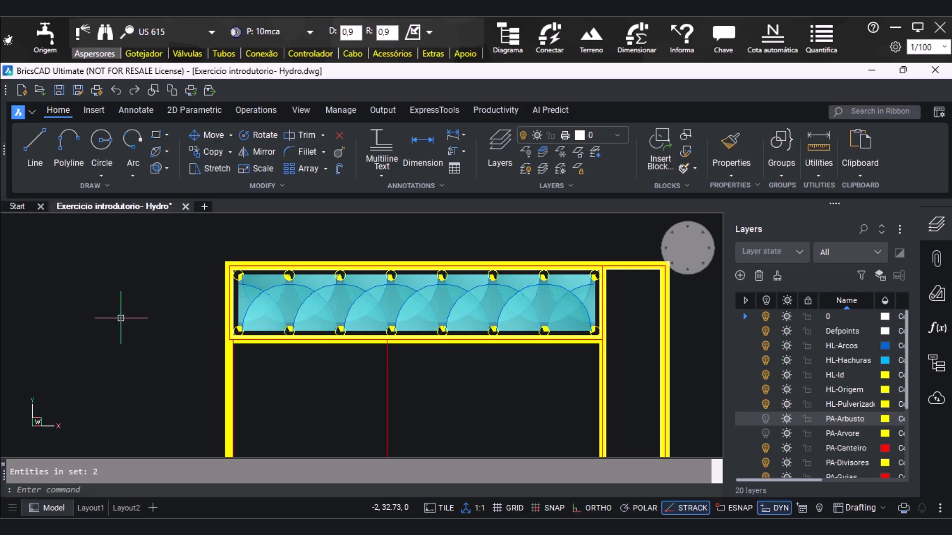
scroll(120, 318, down, 2)
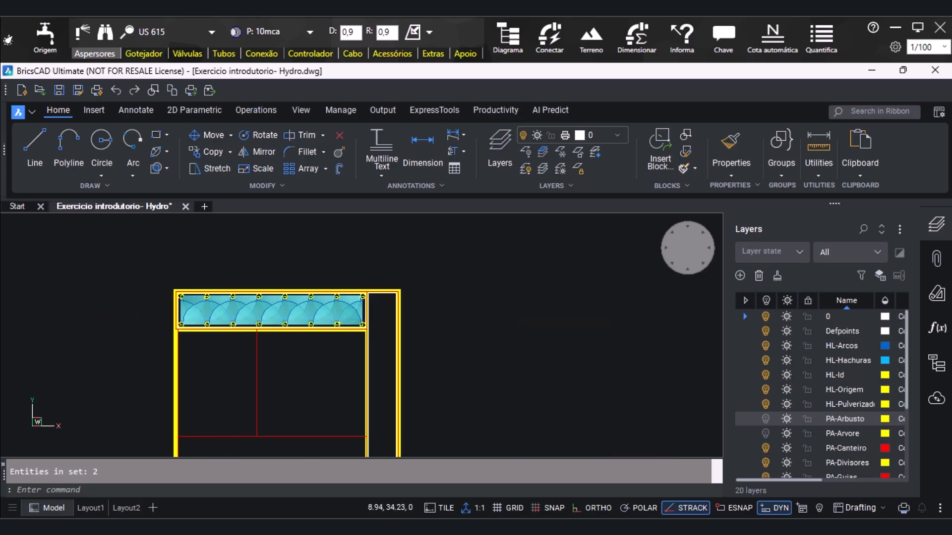
scroll(415, 278, down, 2)
scroll(417, 384, up, 1)
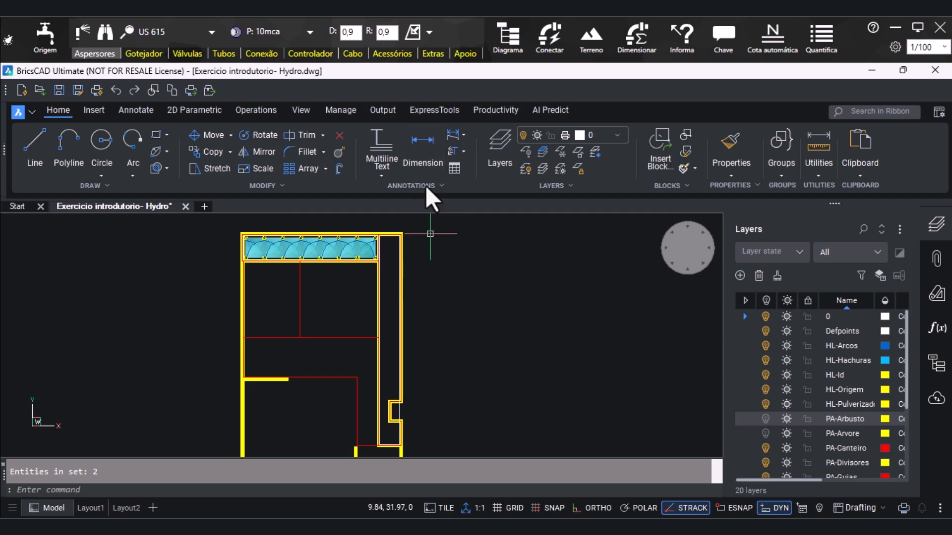
click(409, 34)
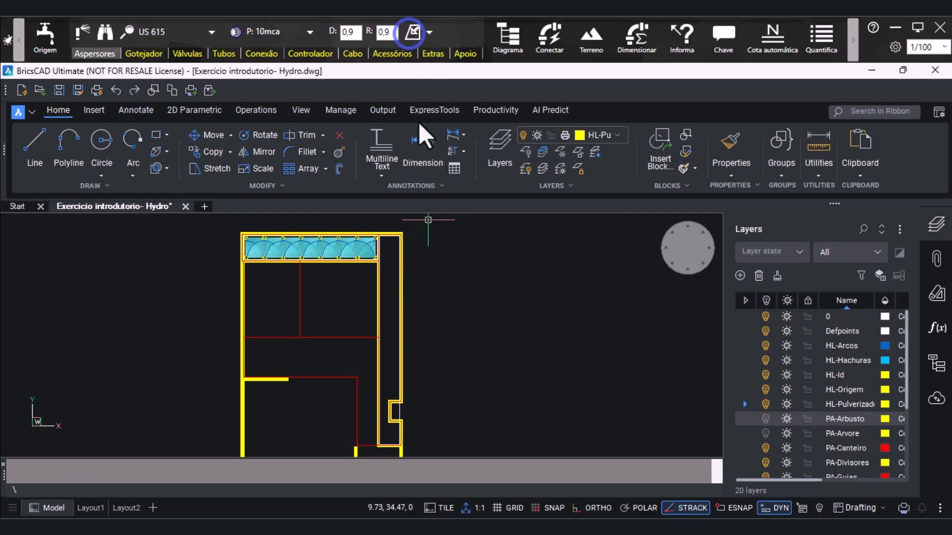
click(397, 313)
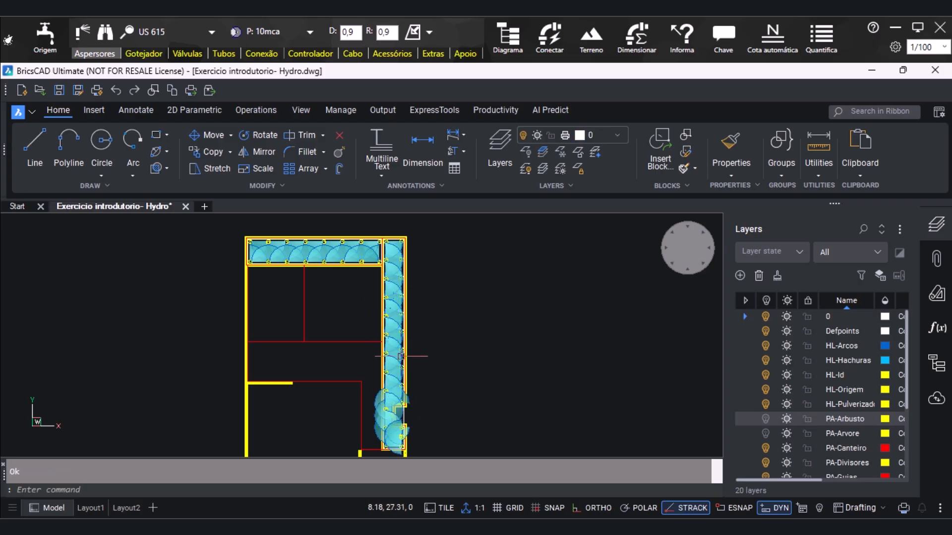
Delete the three-quarter-circle sprinkler at the upper inner corner of the recess in the narrow vertical bed
scroll(396, 366, up, 2)
scroll(383, 327, down, 2)
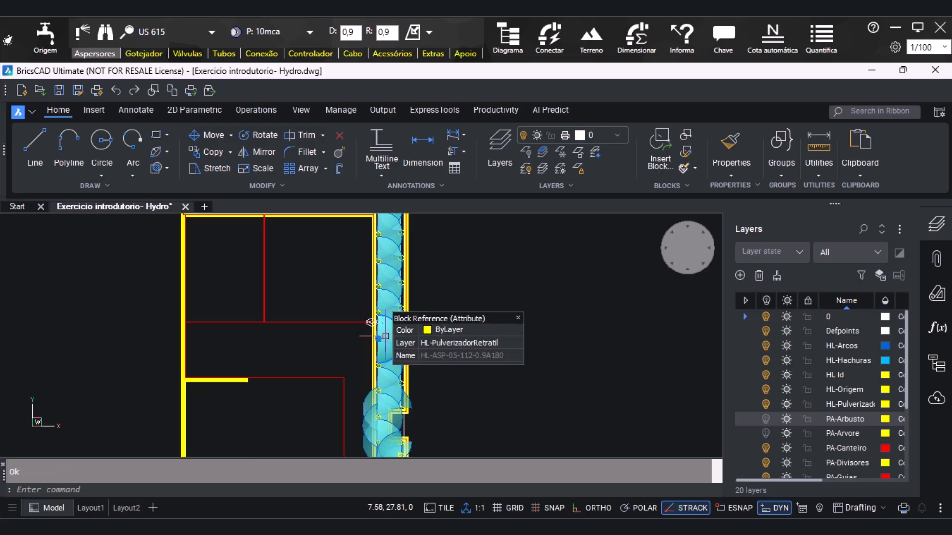
scroll(395, 232, up, 1)
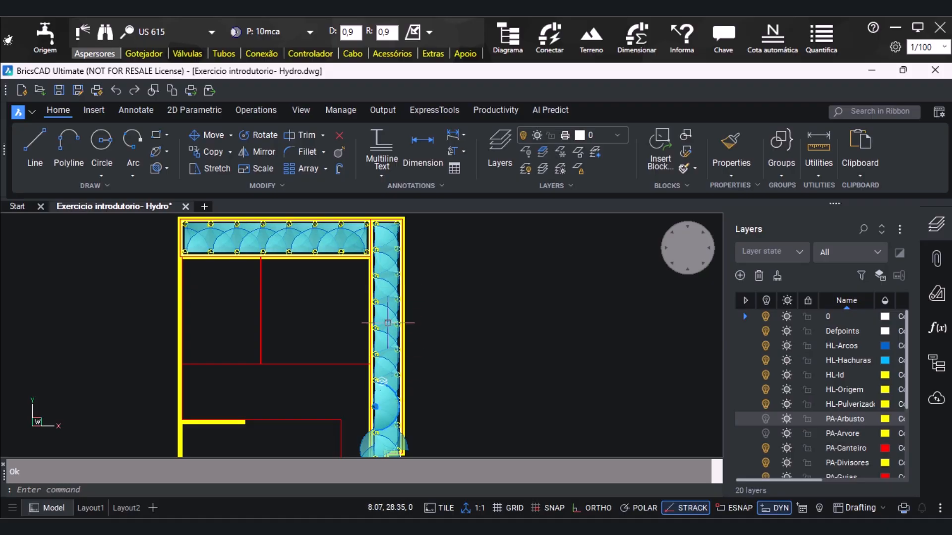
scroll(404, 340, down, 1)
scroll(414, 332, up, 3)
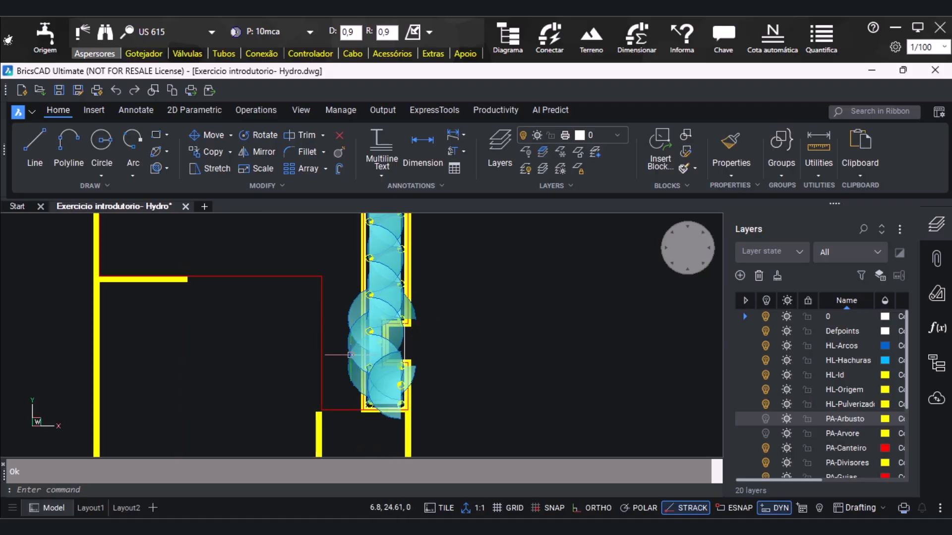
scroll(408, 310, up, 1)
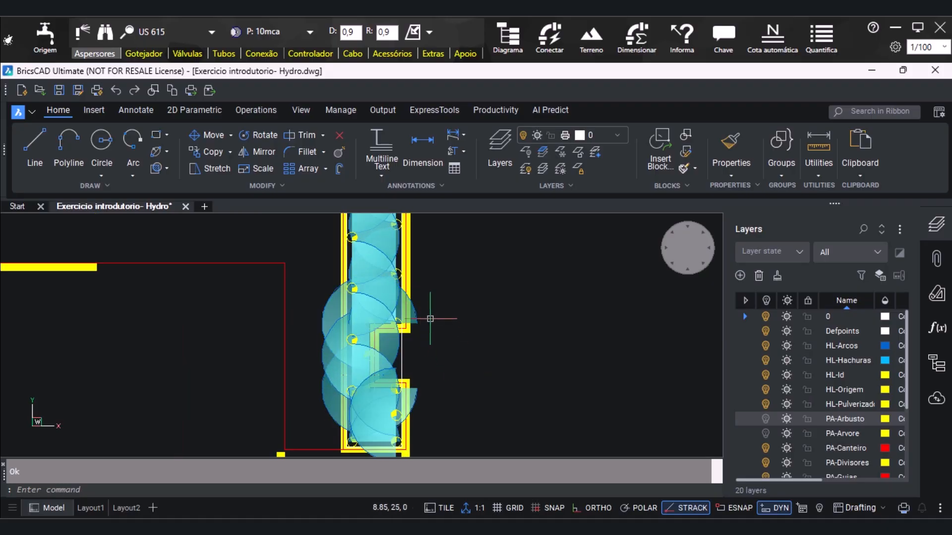
click(407, 310)
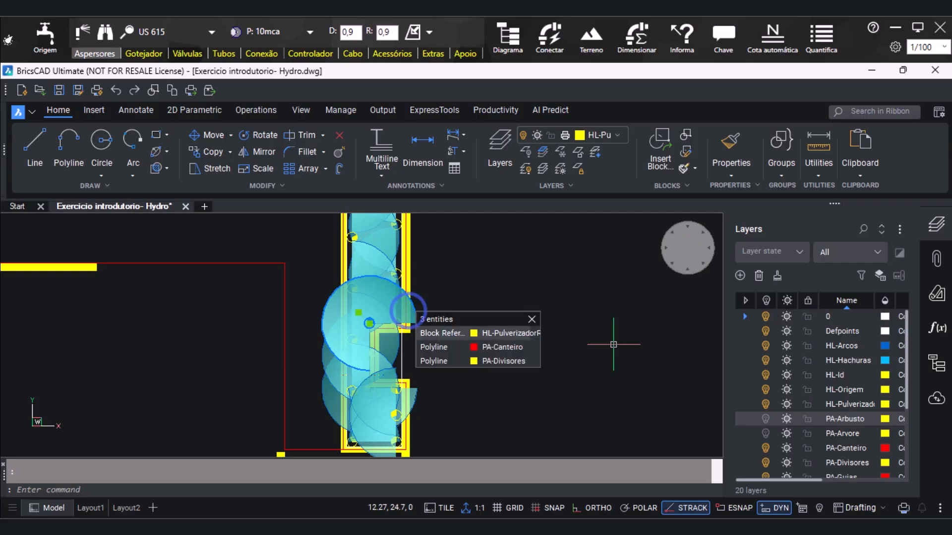
key(Delete)
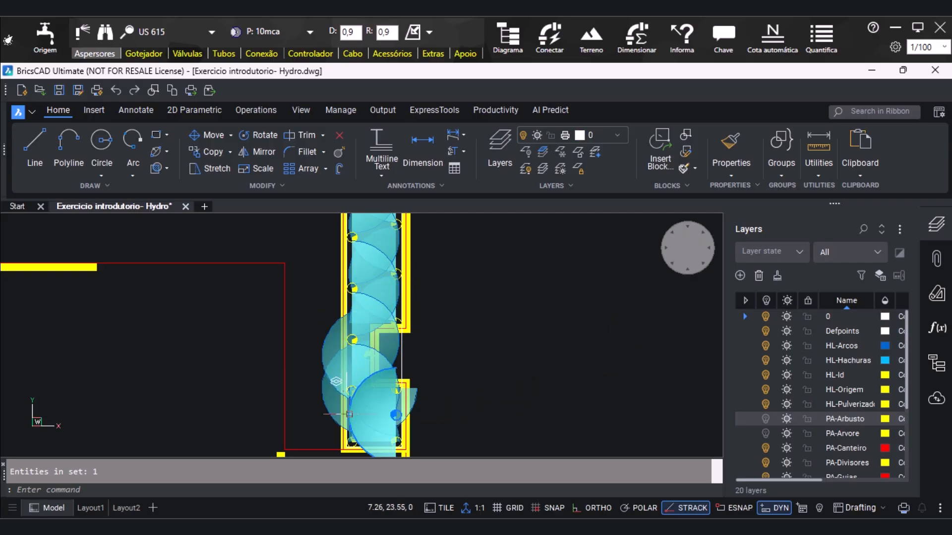
Delete the half-circle sprinkler on the right wall near the vertical bed's lower end and the three-quarter-circle sprinkler at the recess's lower inner corner
scroll(383, 280, down, 1)
scroll(376, 390, up, 2)
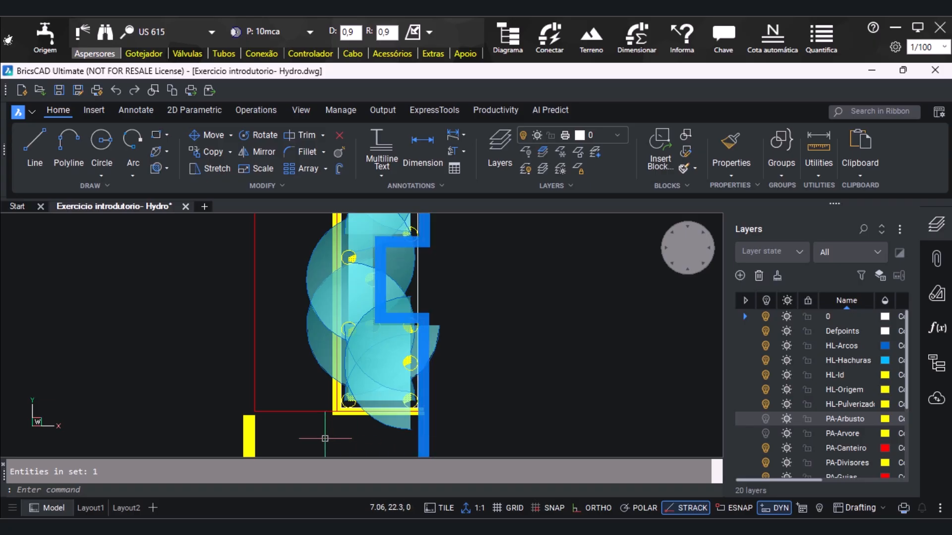
click(390, 408)
key(Delete)
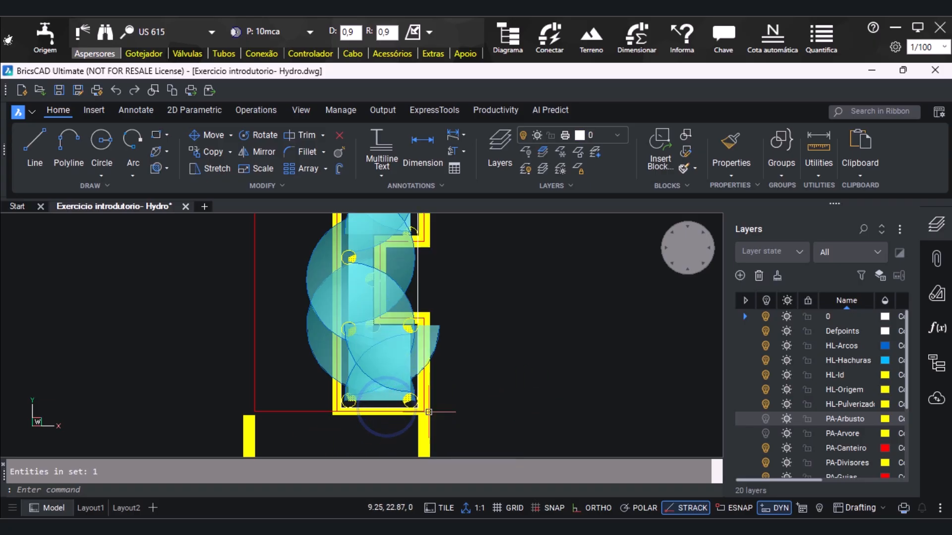
click(321, 338)
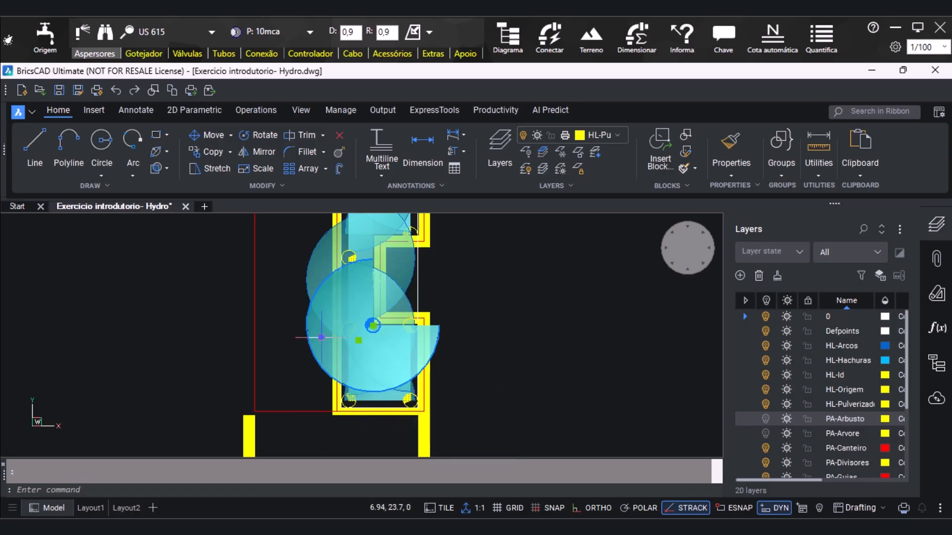
key(Delete)
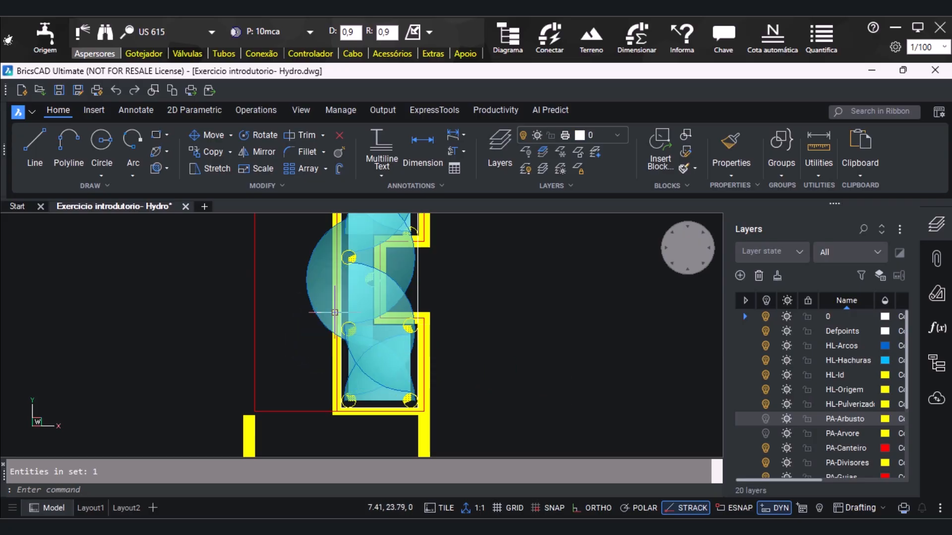
Delete the half-circle sprinklers on the recess's inner side and on the right wall just below the recess
click(313, 289)
key(Delete)
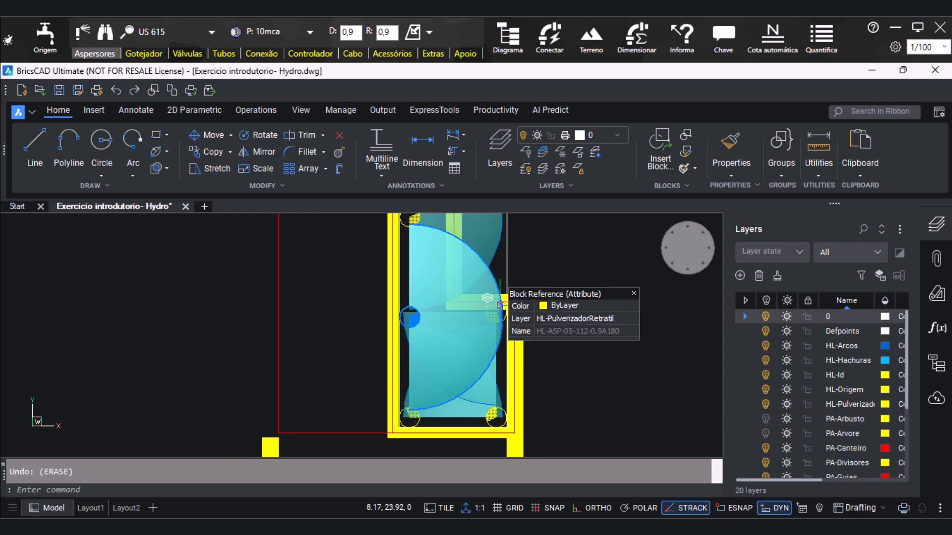
click(490, 400)
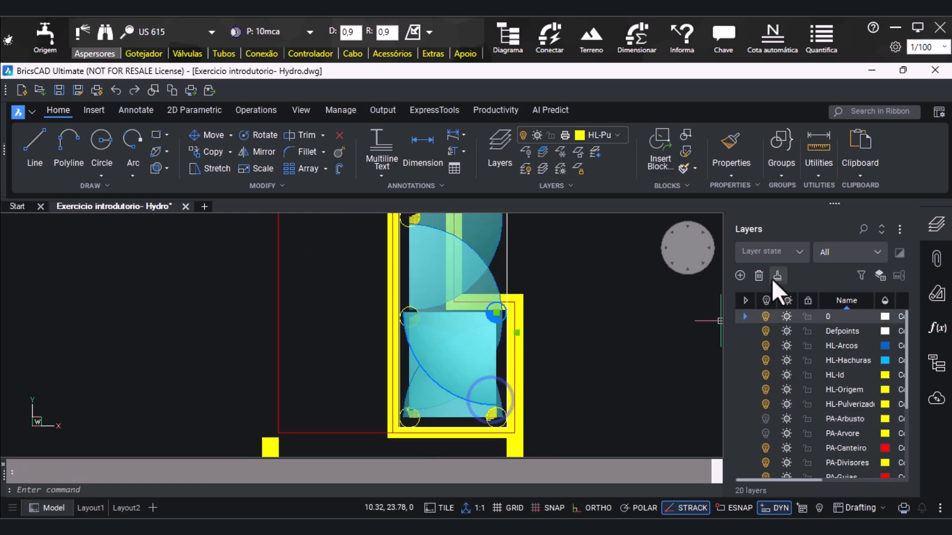
key(Delete)
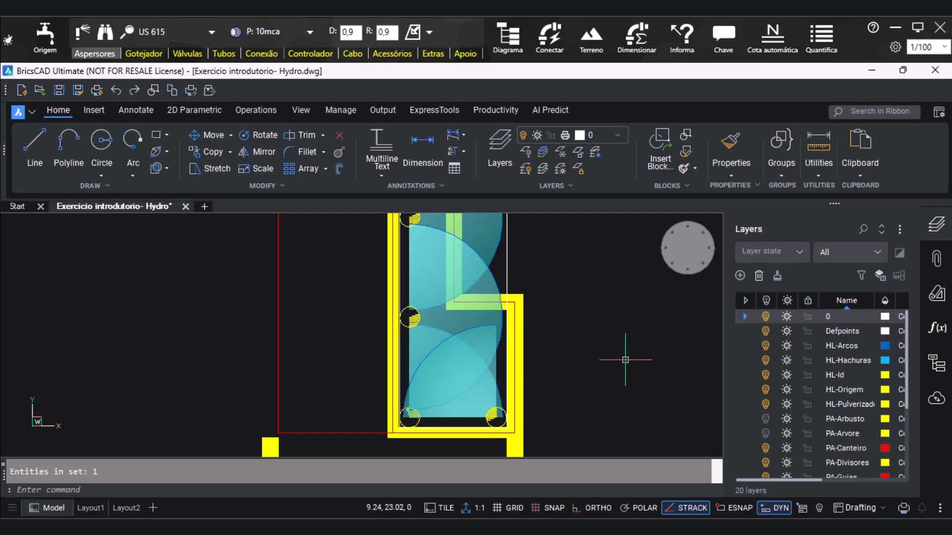
Examine the sprinkler layout of the two filled beds and the remaining beds in the front part of the plan
scroll(396, 380, down, 4)
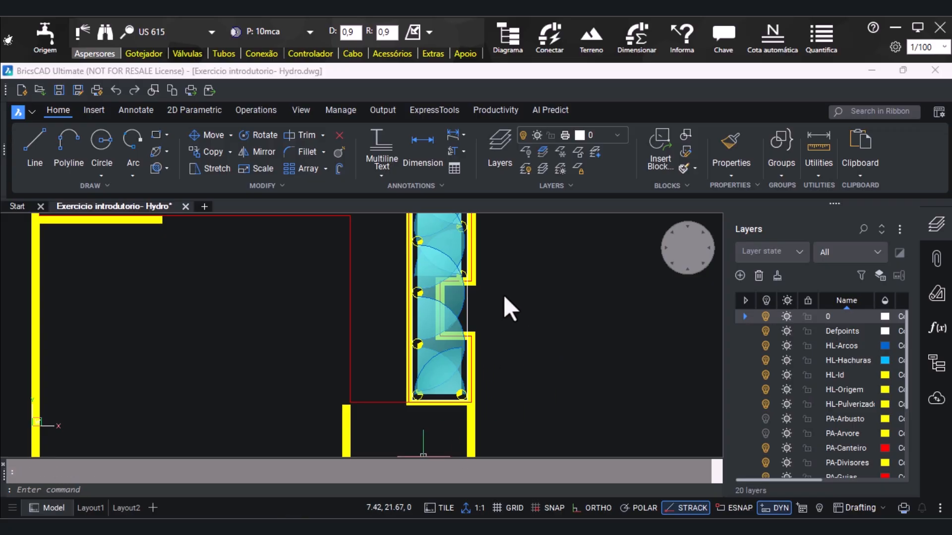
scroll(431, 332, down, 6)
scroll(430, 323, down, 1)
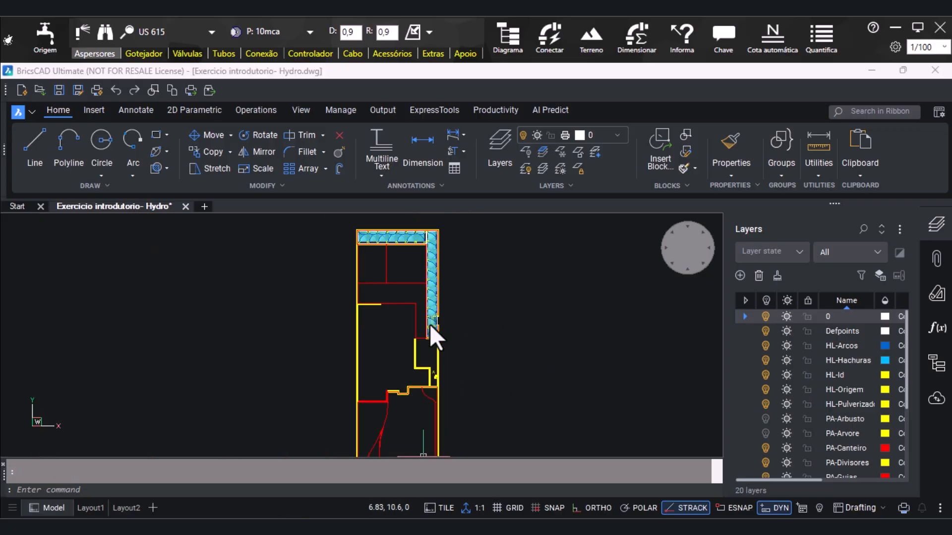
scroll(413, 239, up, 1)
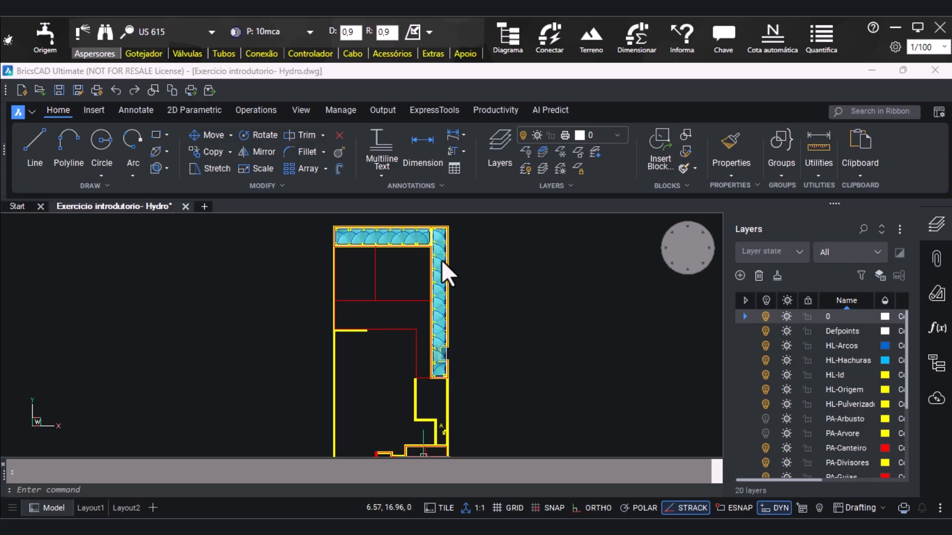
scroll(482, 317, down, 1)
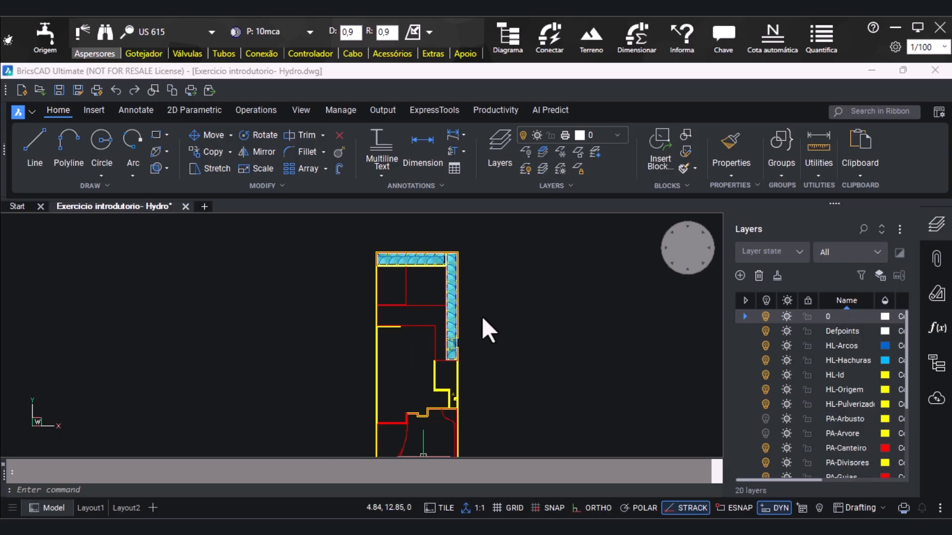
scroll(422, 303, down, 1)
scroll(430, 412, up, 1)
scroll(433, 408, up, 1)
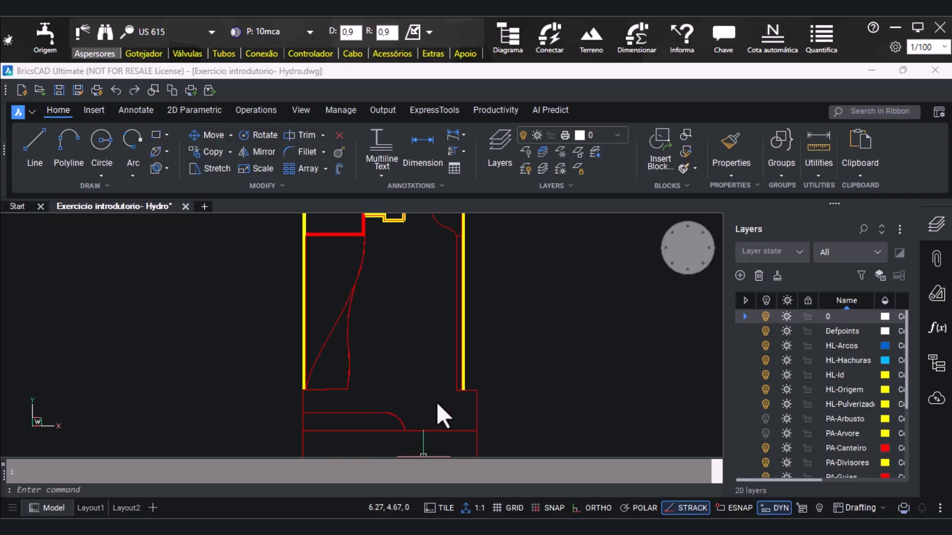
scroll(436, 402, up, 1)
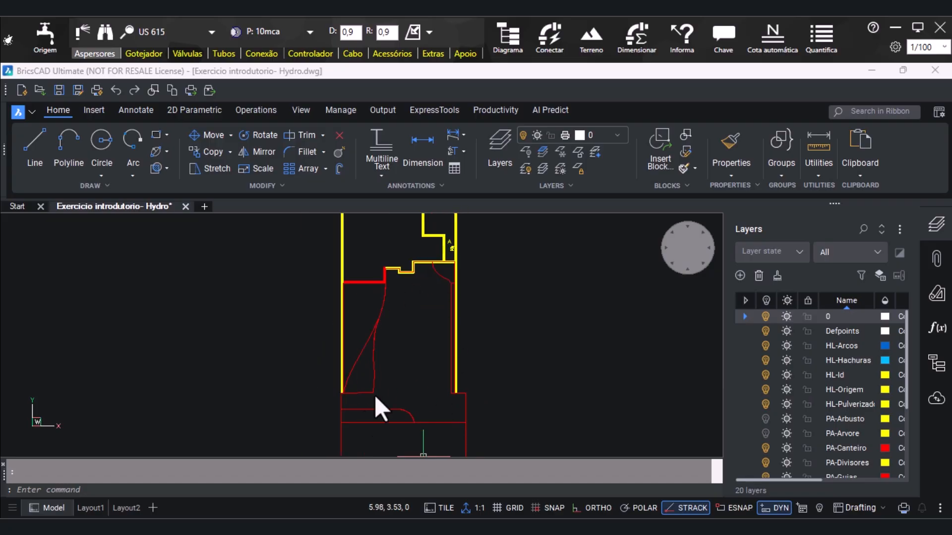
Draw a rectangle in the rounded-end bed at the front of the plan, starting from the bed's lower-left corner
click(156, 136)
scroll(320, 393, up, 4)
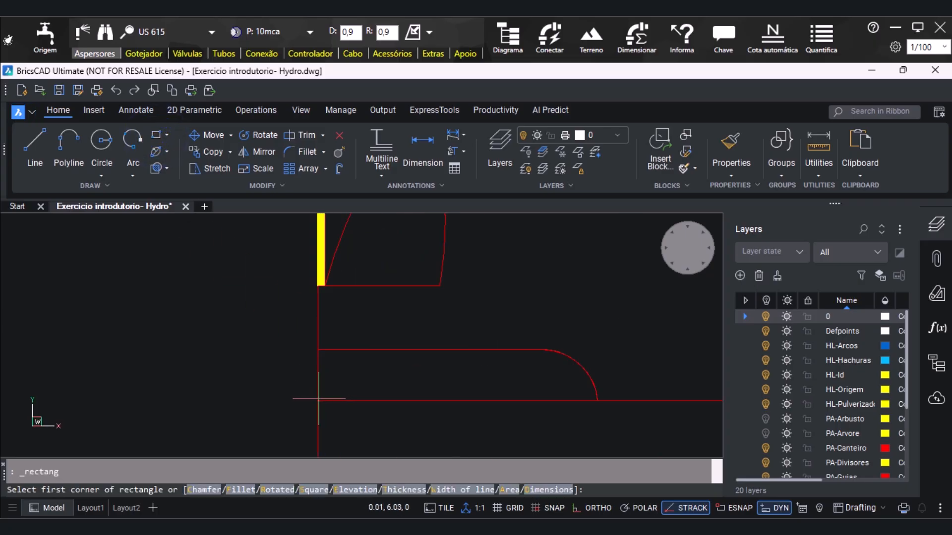
scroll(323, 397, up, 1)
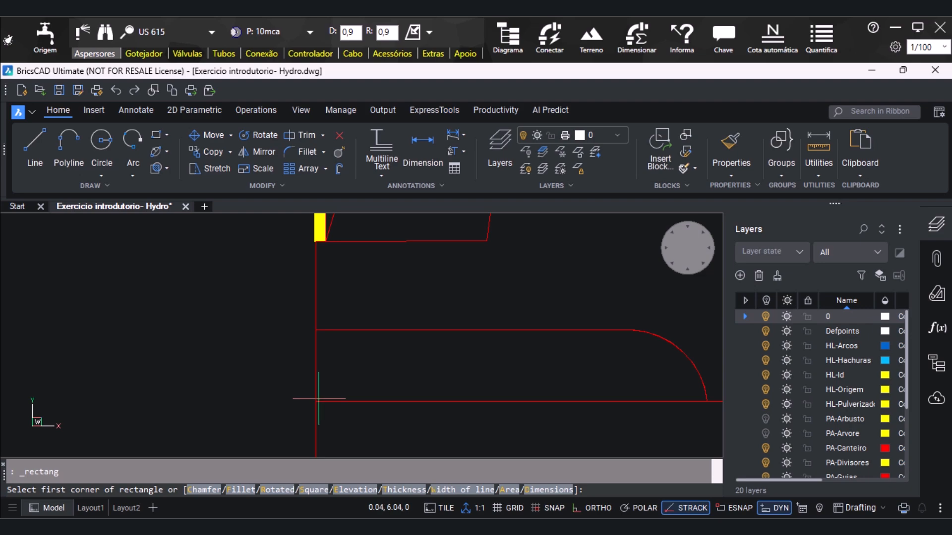
click(316, 400)
scroll(298, 377, down, 3)
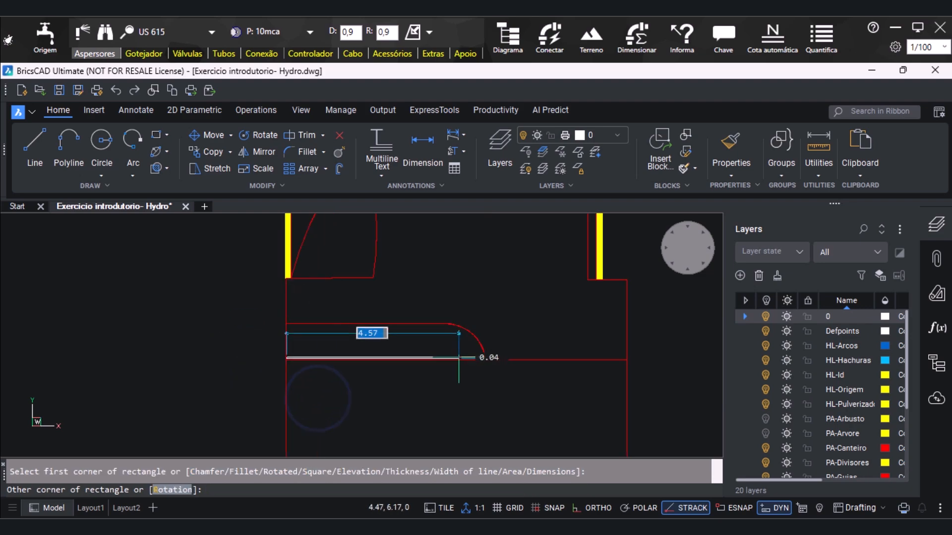
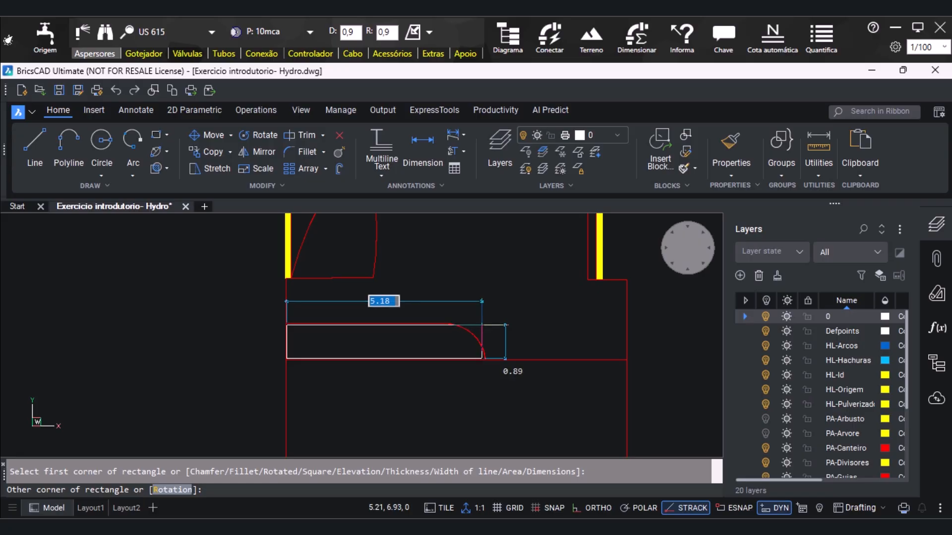
Finish the rectangle in the rounded-end front bed at the bed's lower edge, about 5.18 wide by 0.89 high
click(482, 358)
scroll(221, 387, down, 5)
scroll(246, 315, up, 2)
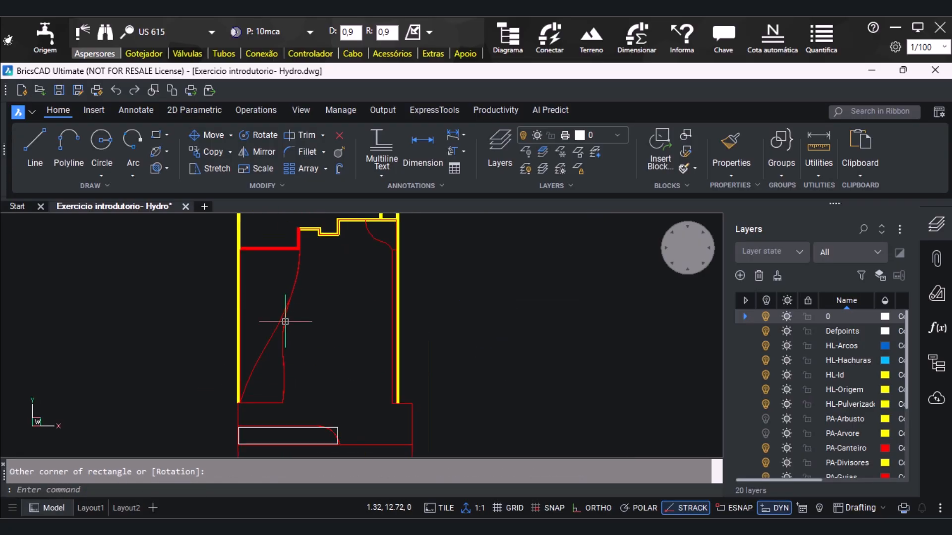
Start a polyline just below the red wall and trace the large bed's curved edge down to where the two curves meet
click(70, 146)
scroll(259, 271, up, 2)
scroll(318, 255, up, 2)
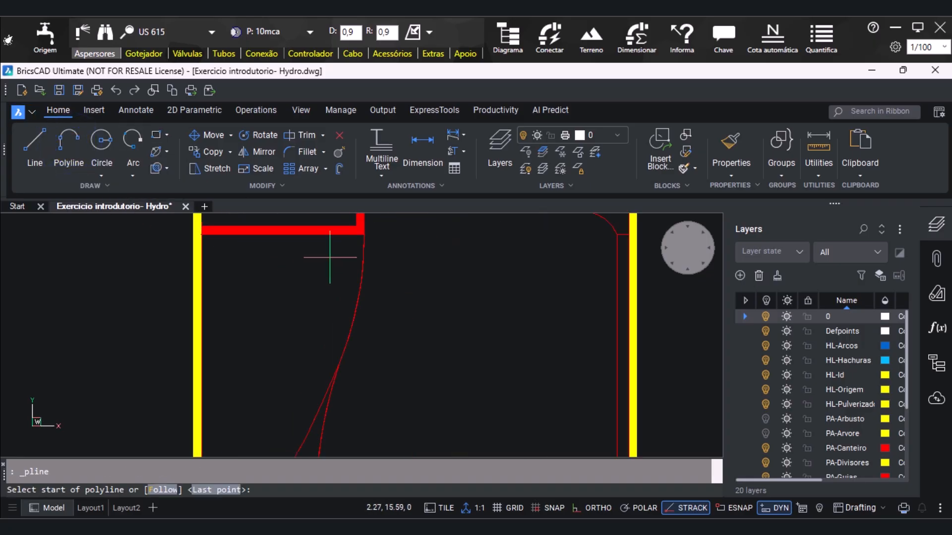
scroll(375, 234, up, 2)
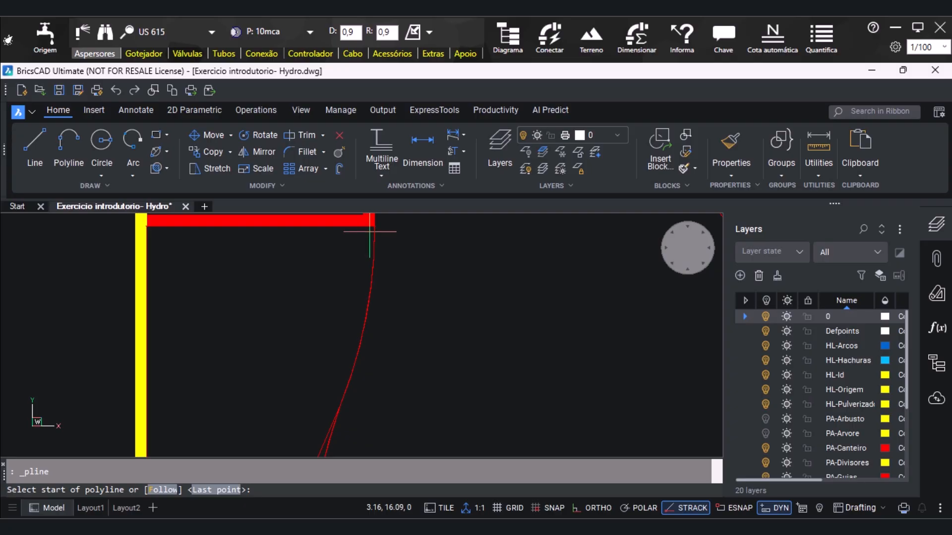
click(369, 231)
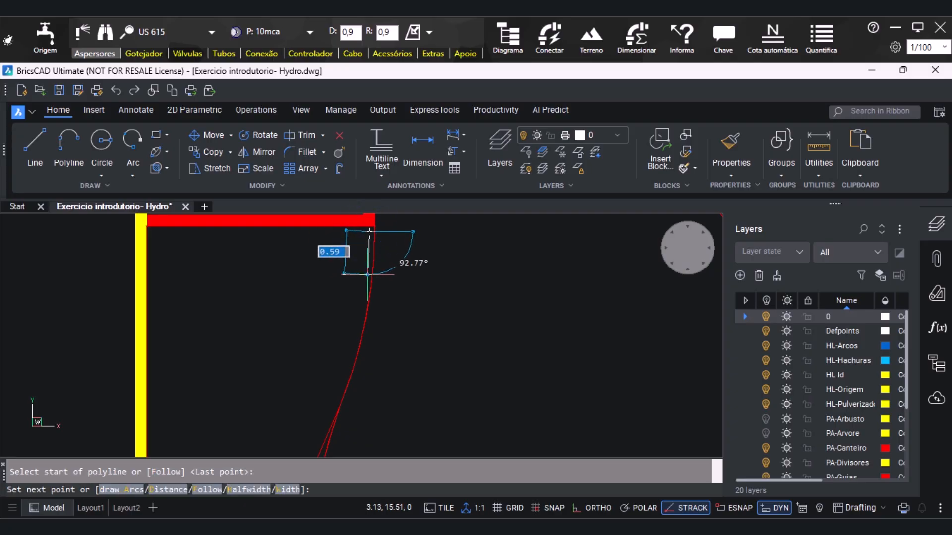
click(368, 274)
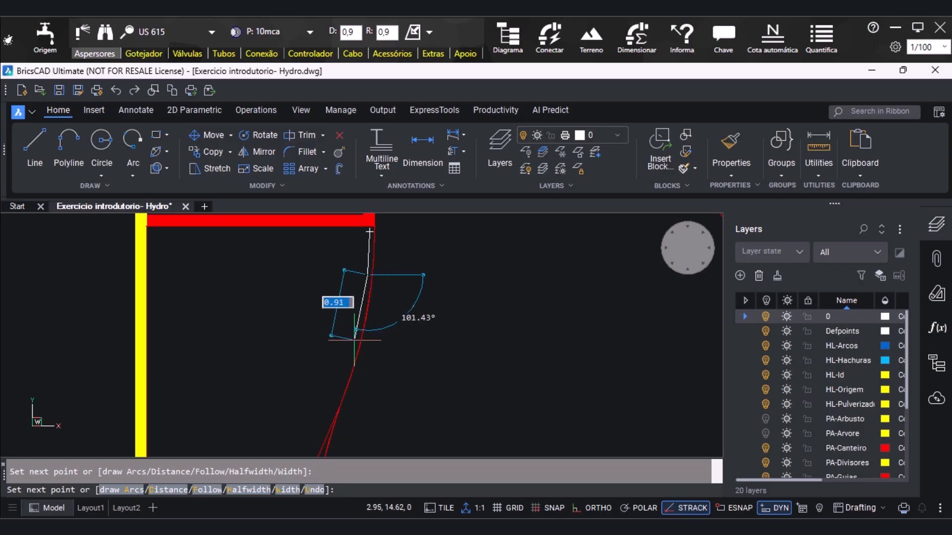
click(355, 339)
scroll(347, 337, down, 2)
scroll(342, 331, up, 2)
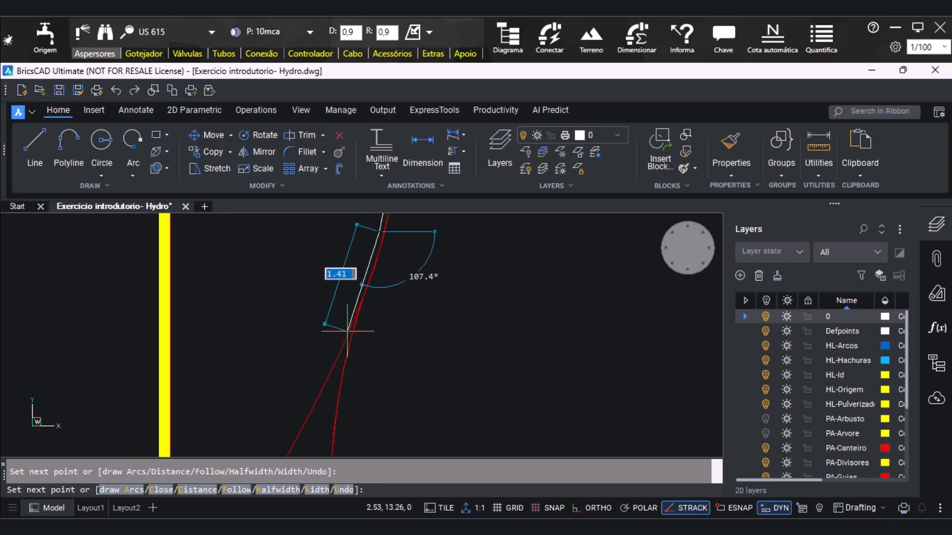
click(357, 298)
Continue the polyline just inside the bed's wavy edge down to its lower-right corner
scroll(336, 367, down, 3)
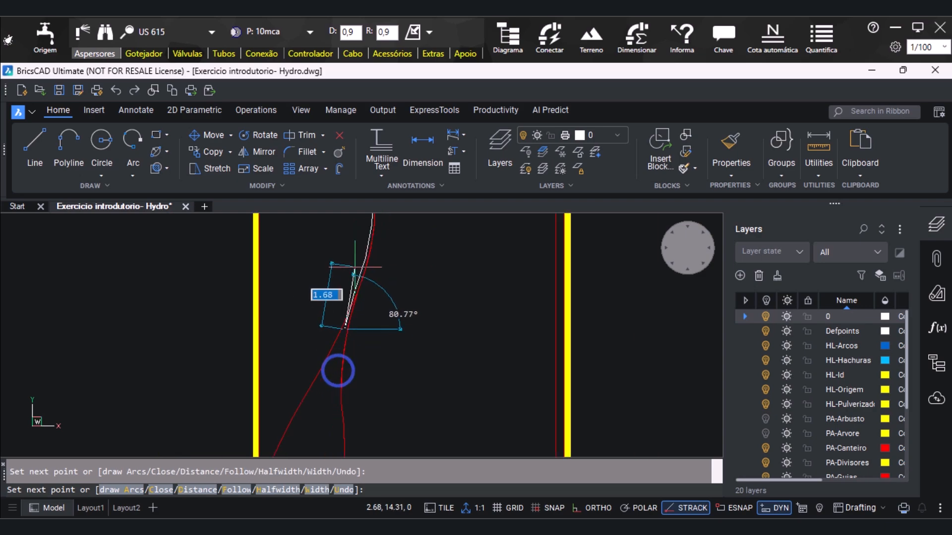
click(335, 392)
scroll(334, 266, down, 2)
scroll(334, 266, down, 1)
scroll(336, 367, up, 2)
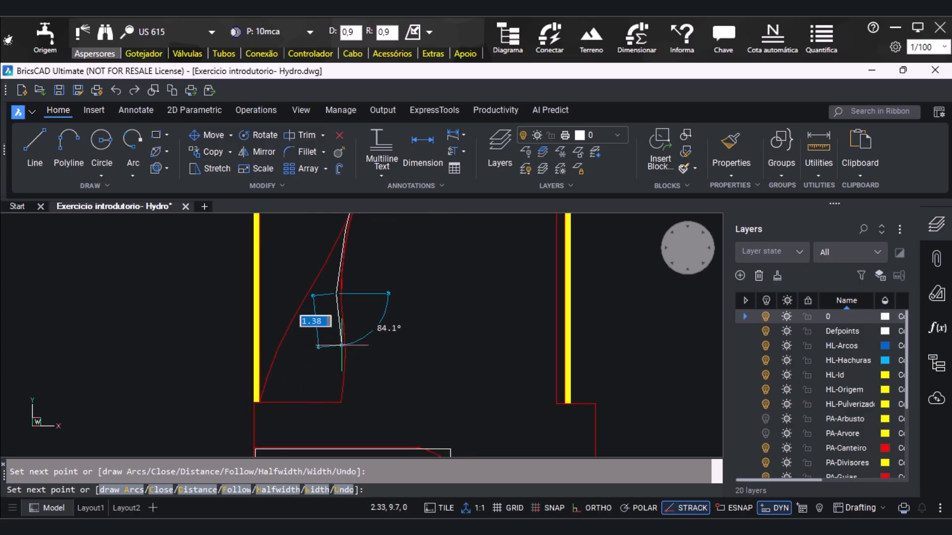
scroll(343, 347, up, 1)
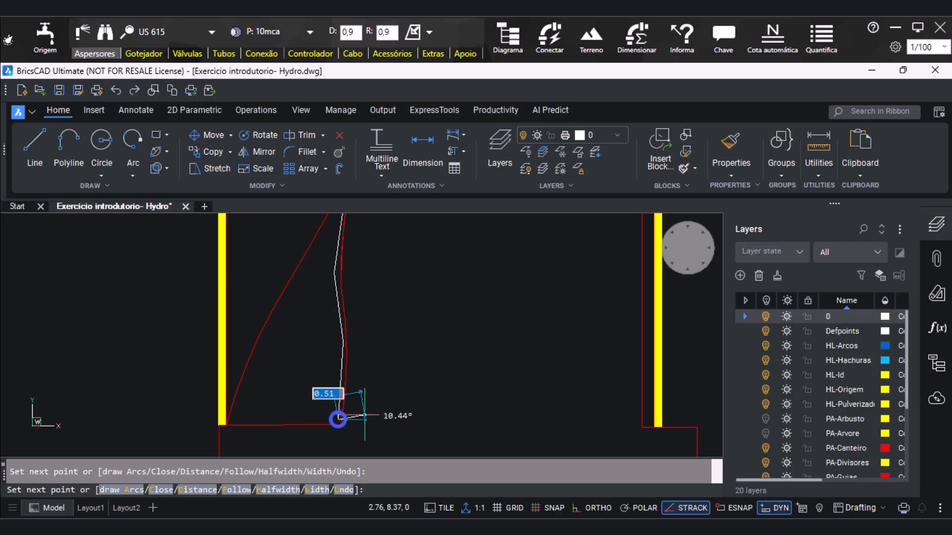
click(340, 420)
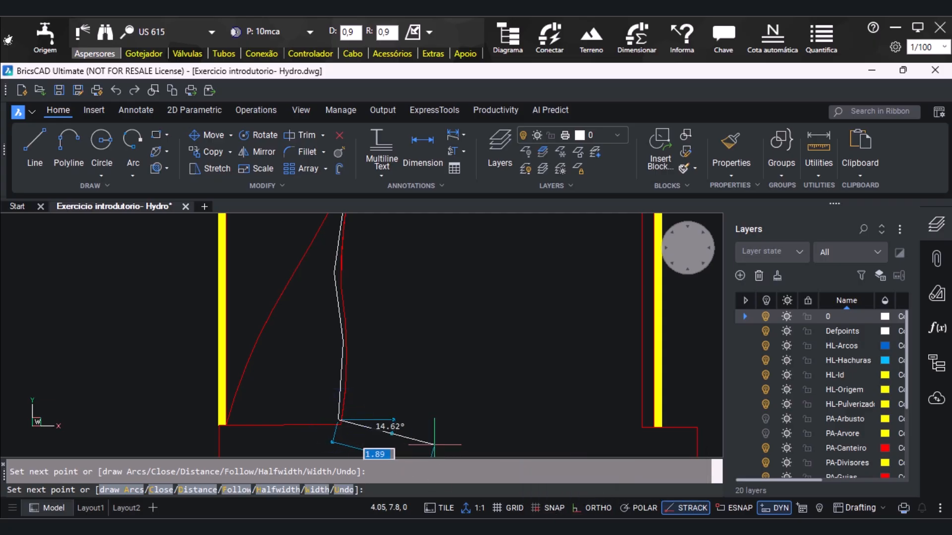
With Ortho on, add the polyline's straight bottom side, about 2.02 long, and its side up along the yellow wall, about 7.79 long
key(F8)
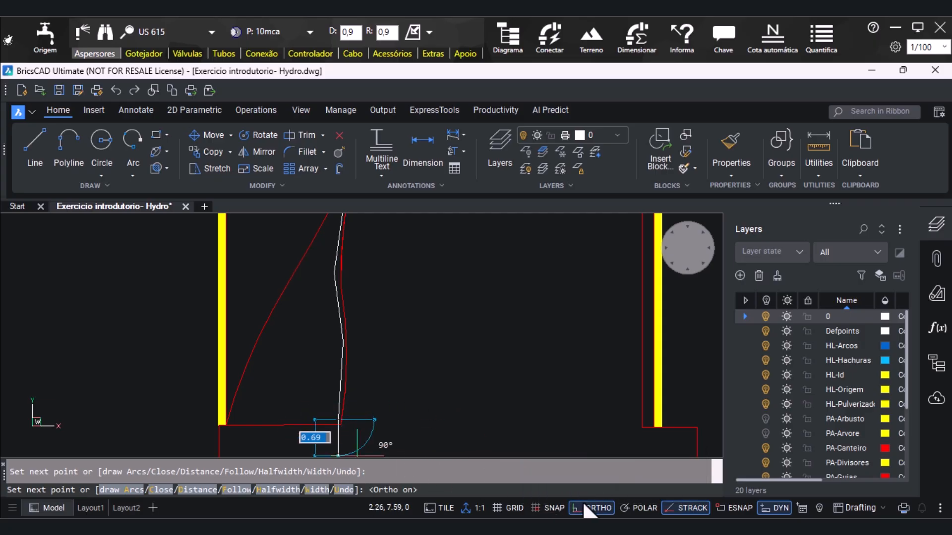
click(232, 423)
scroll(232, 423, down, 3)
scroll(248, 298, up, 3)
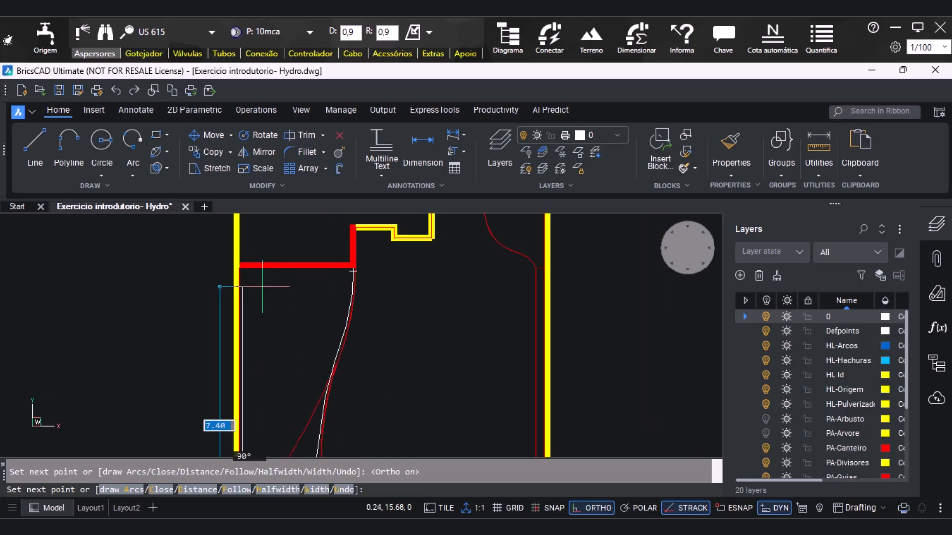
scroll(235, 268, up, 1)
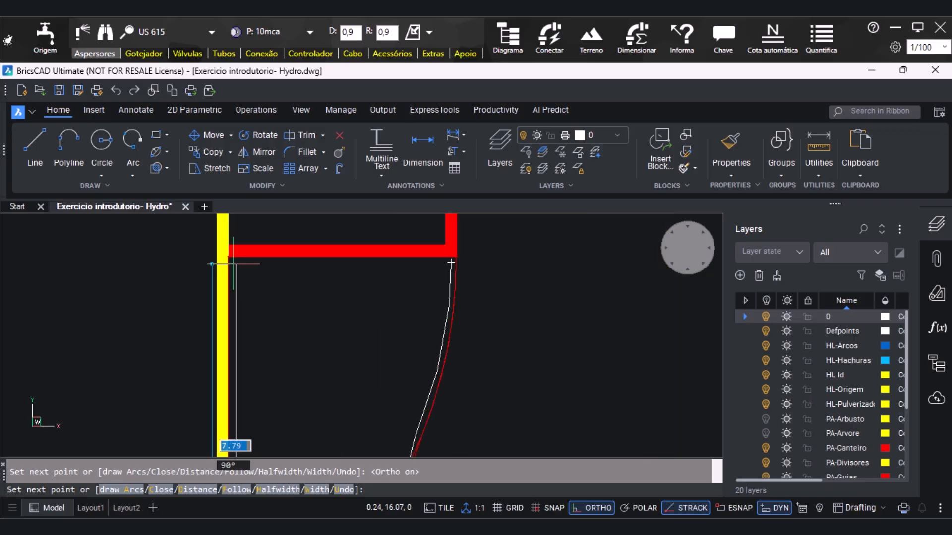
click(235, 262)
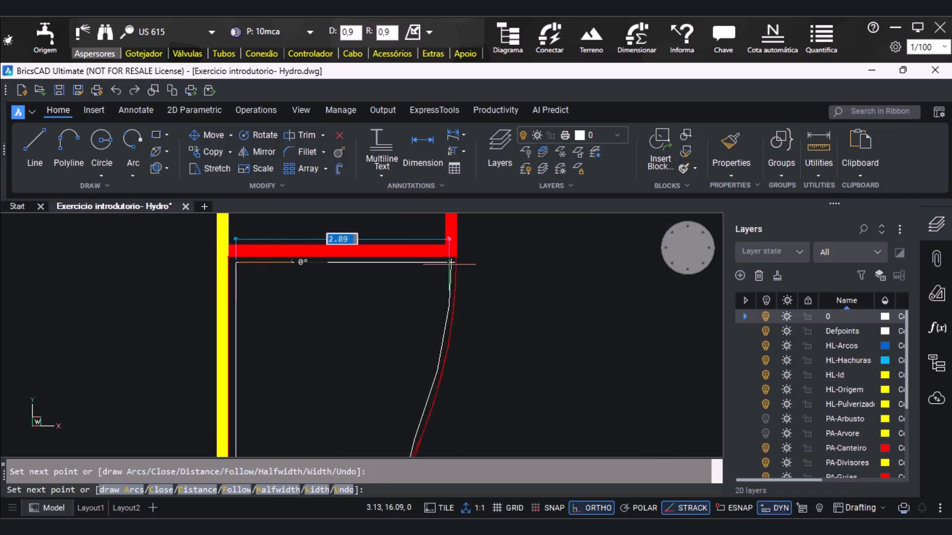
Add the polyline's top side, about 2.89 long, snapping to the endpoint where the outline began, and end the polyline
shift+right_click(452, 263)
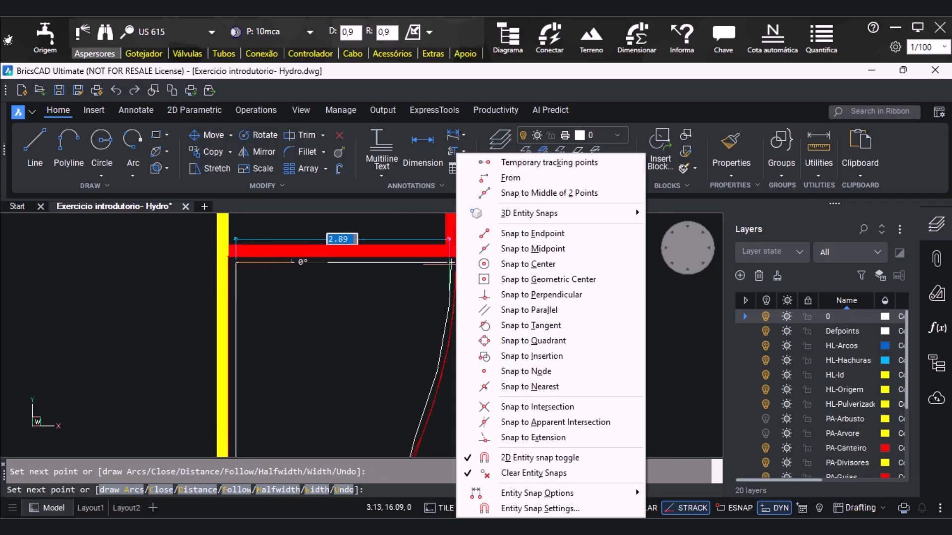
click(487, 233)
click(452, 260)
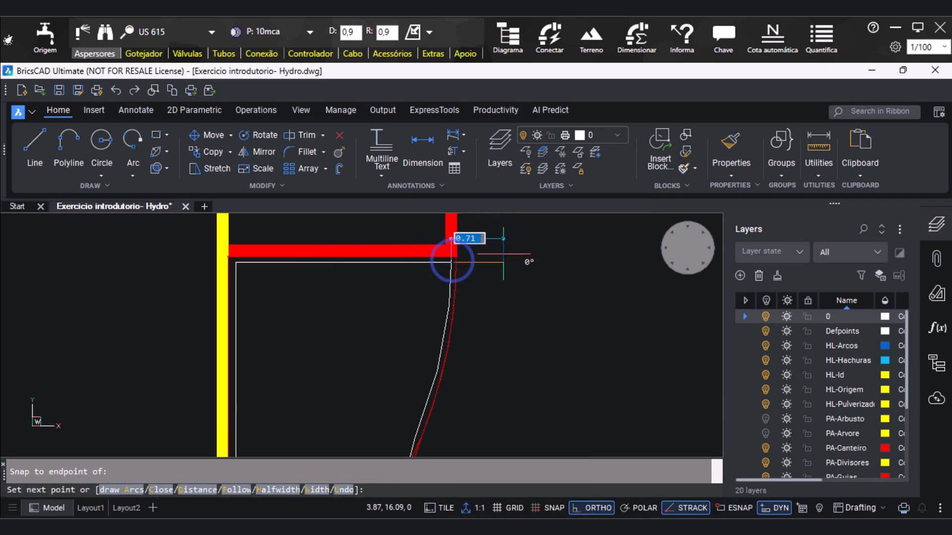
key(Escape)
scroll(320, 303, down, 5)
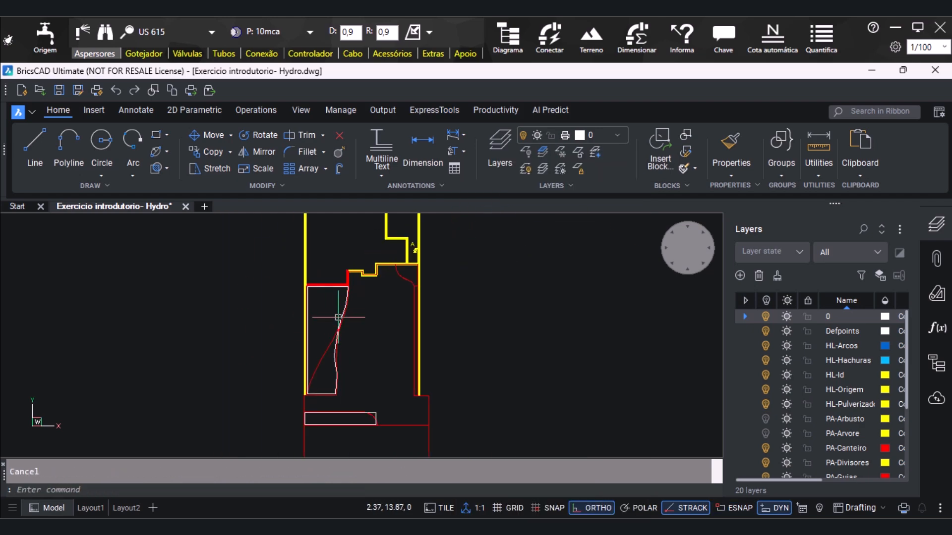
Fill the traced outline of the large curved bed with US 615 sprinklers using Preenche PLINE
click(428, 32)
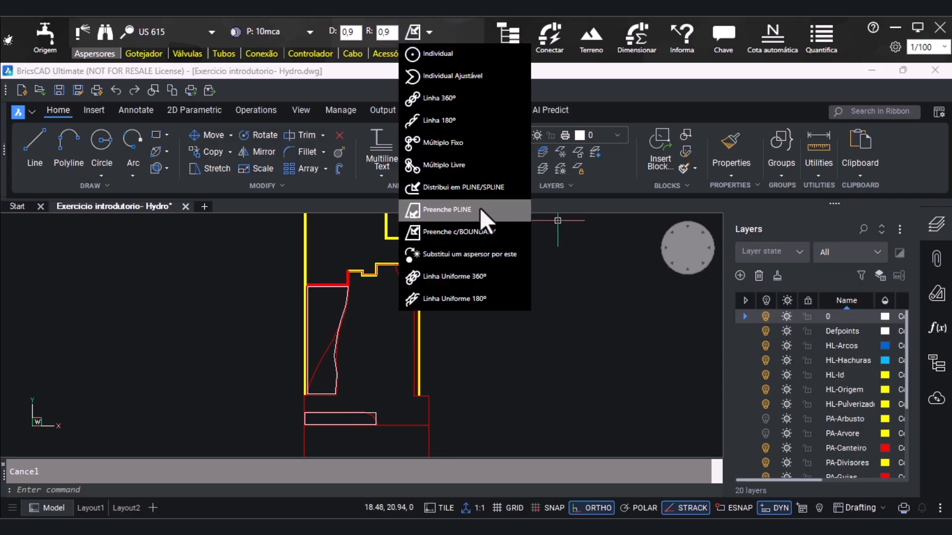
click(440, 210)
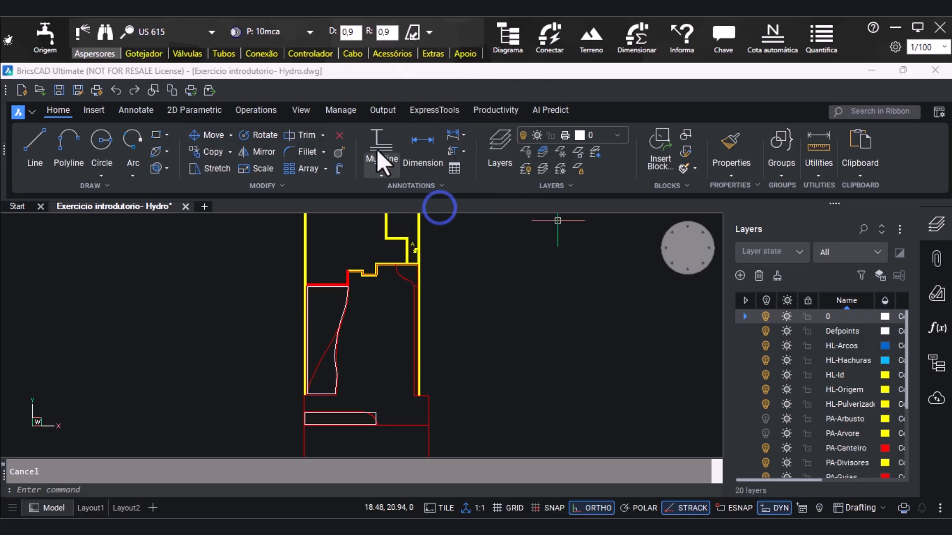
click(416, 31)
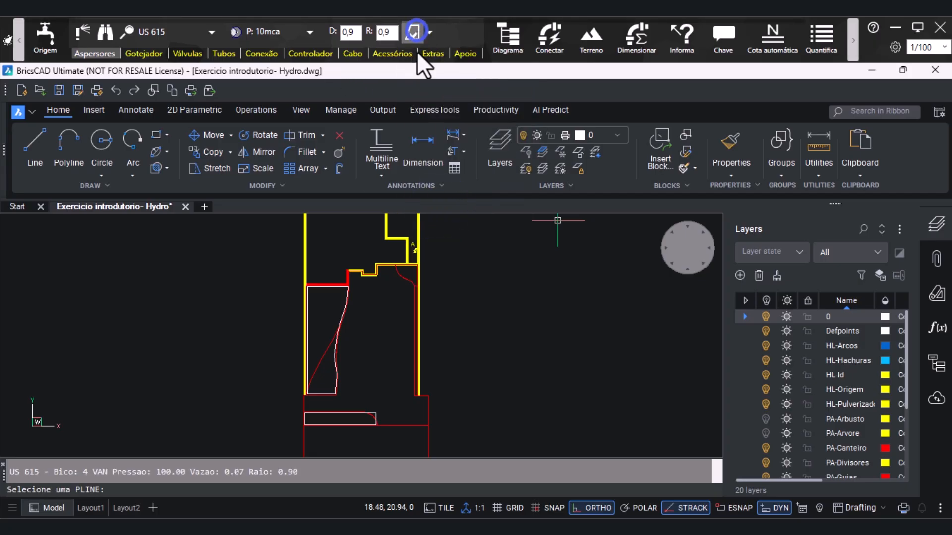
scroll(329, 304, up, 3)
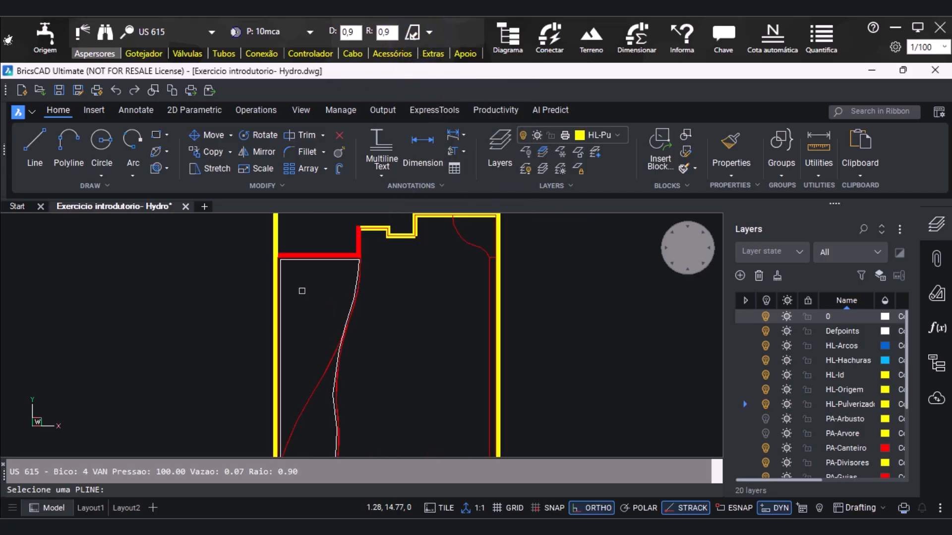
click(280, 263)
scroll(311, 363, down, 2)
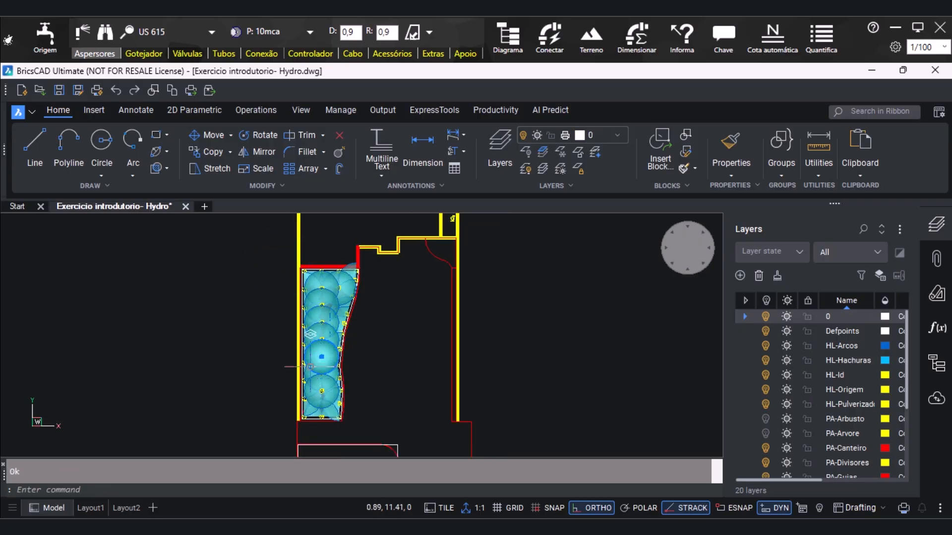
scroll(362, 309, down, 1)
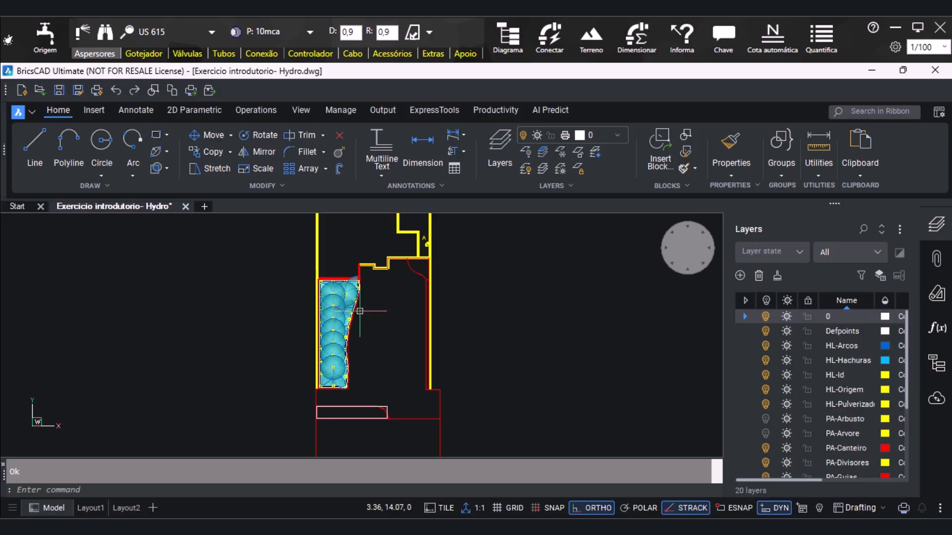
scroll(352, 338, up, 1)
scroll(316, 278, down, 1)
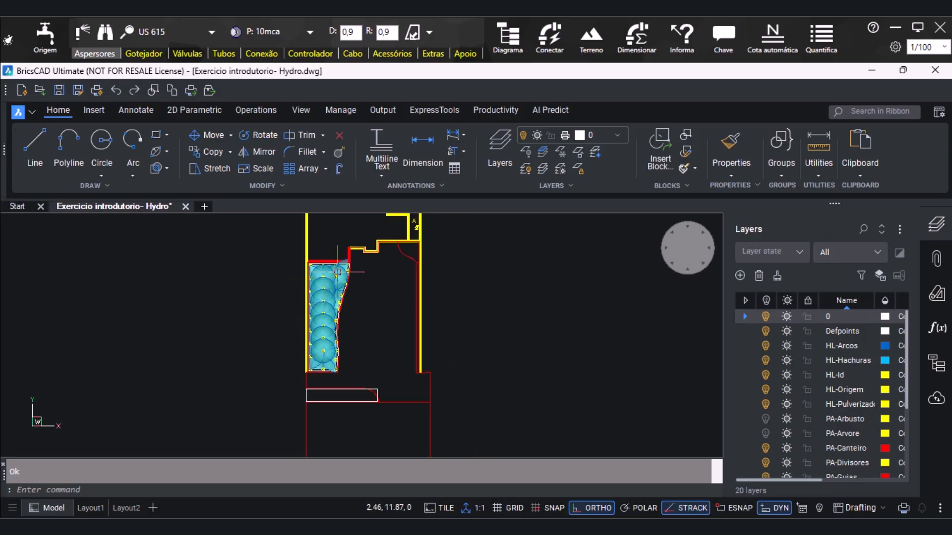
scroll(344, 296, up, 3)
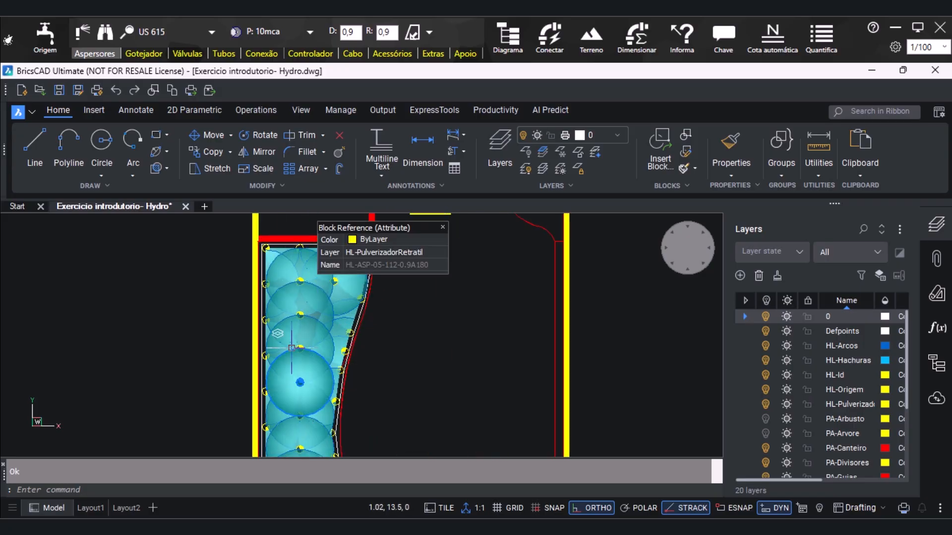
scroll(380, 228, up, 1)
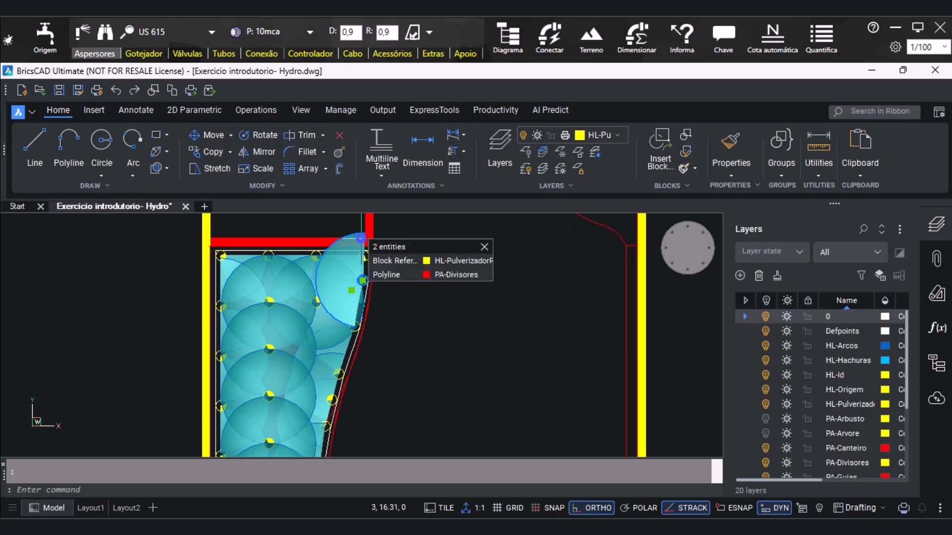
click(360, 242)
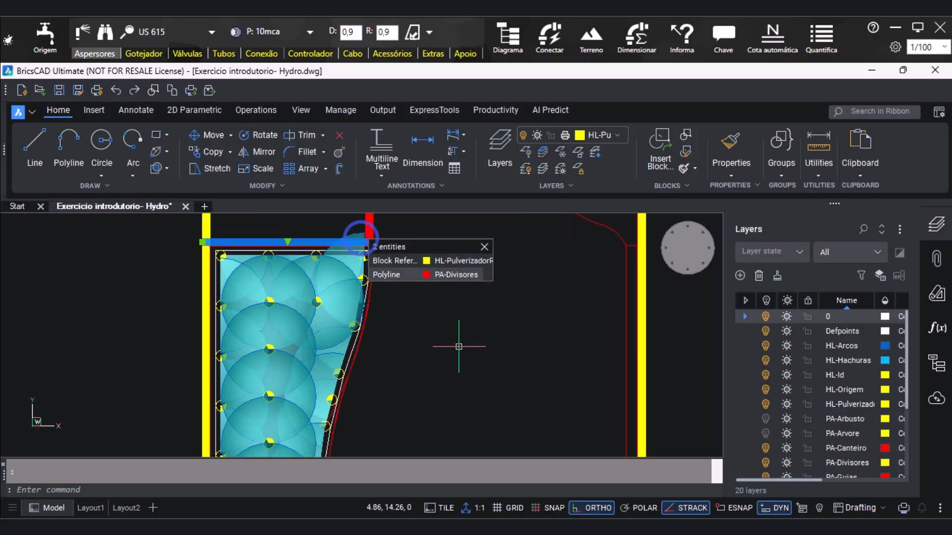
click(365, 280)
scroll(384, 264, up, 1)
key(Escape)
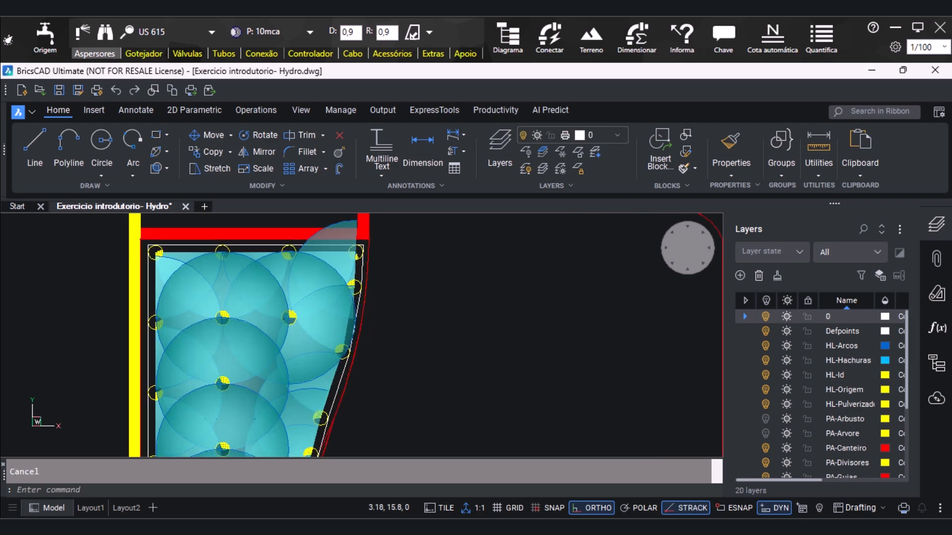
Delete the half-circle sprinkler on the curved edge just below the bed's upper-right corner that sprays over the red wall
scroll(372, 265, up, 1)
click(349, 291)
click(475, 317)
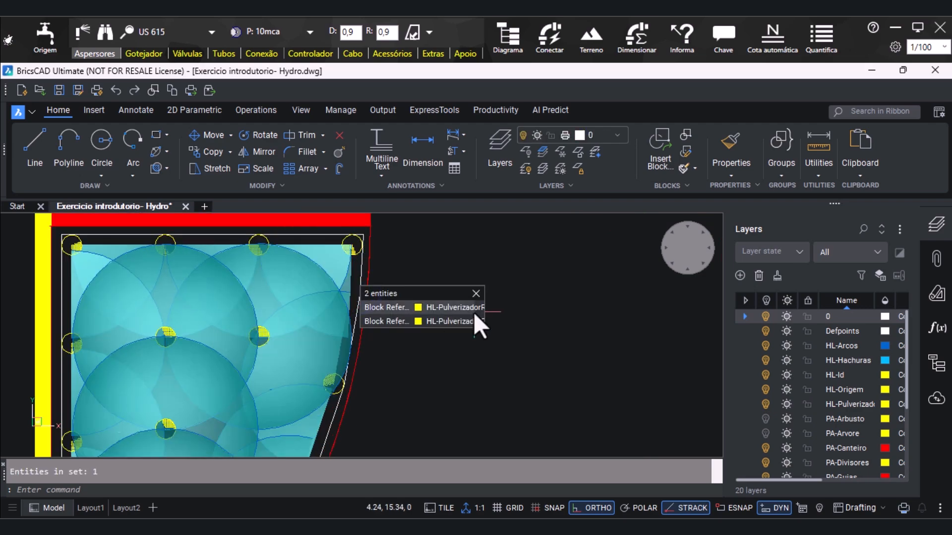
With Ortho off, move the uppermost half-circle sprinkler on the bed's curved edge up along the edge to about 2.99, 15.05
scroll(498, 288, down, 1)
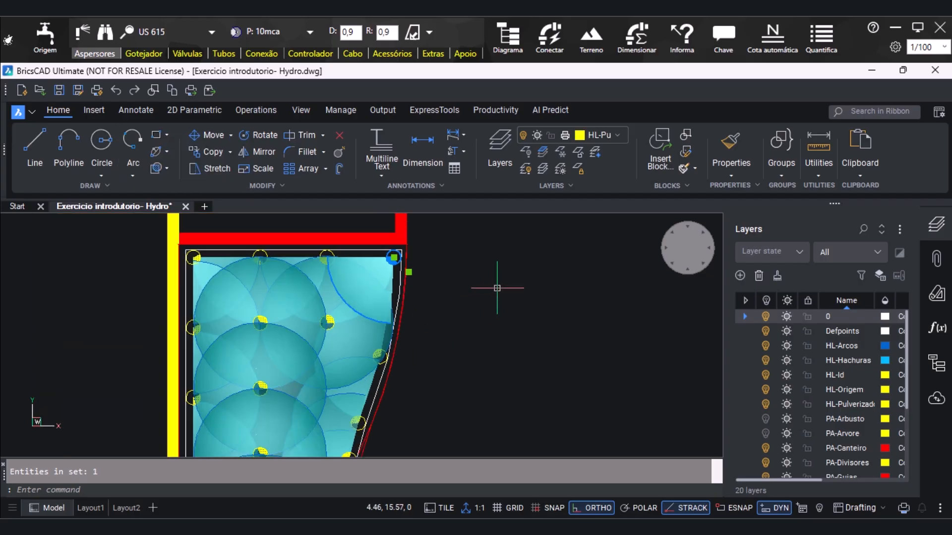
scroll(400, 244, down, 1)
scroll(373, 418, down, 1)
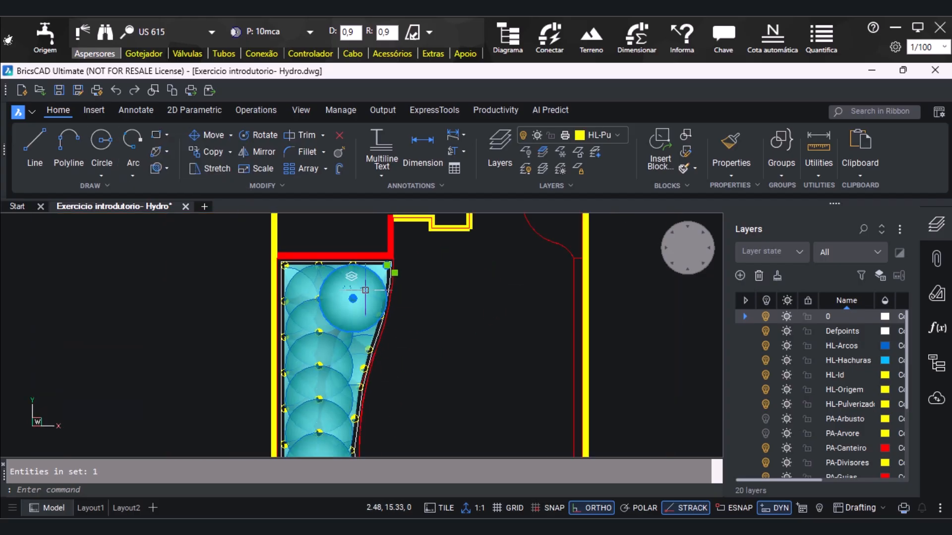
scroll(369, 400, up, 2)
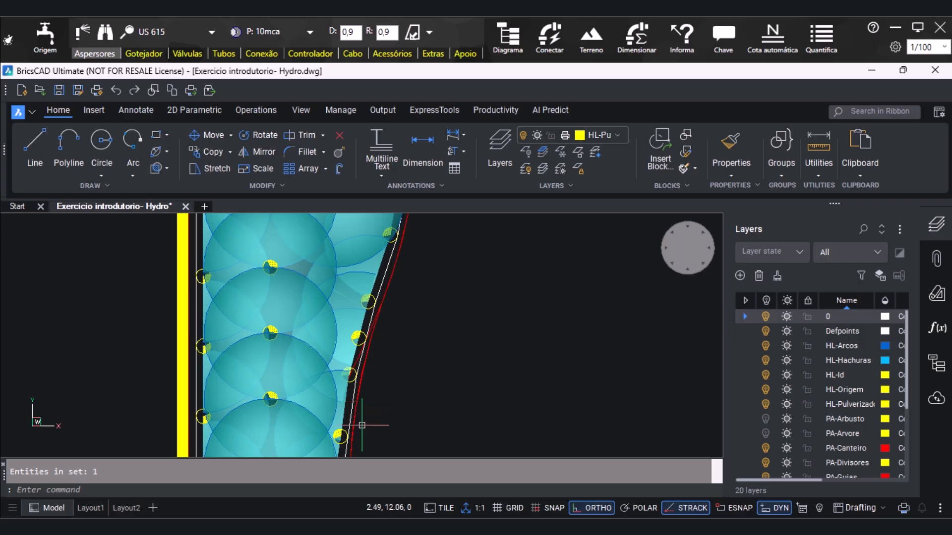
scroll(314, 279, down, 3)
scroll(358, 257, up, 1)
scroll(357, 327, up, 4)
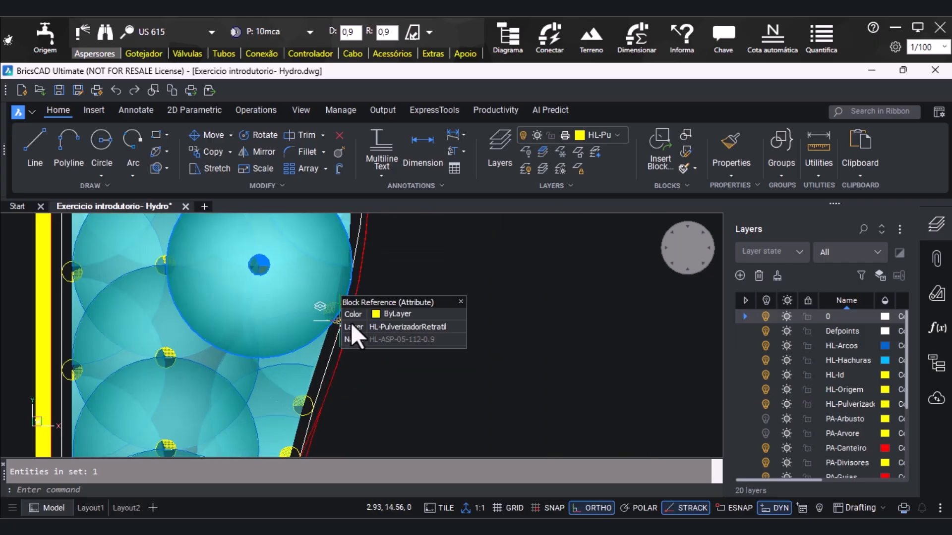
click(325, 320)
scroll(325, 320, down, 3)
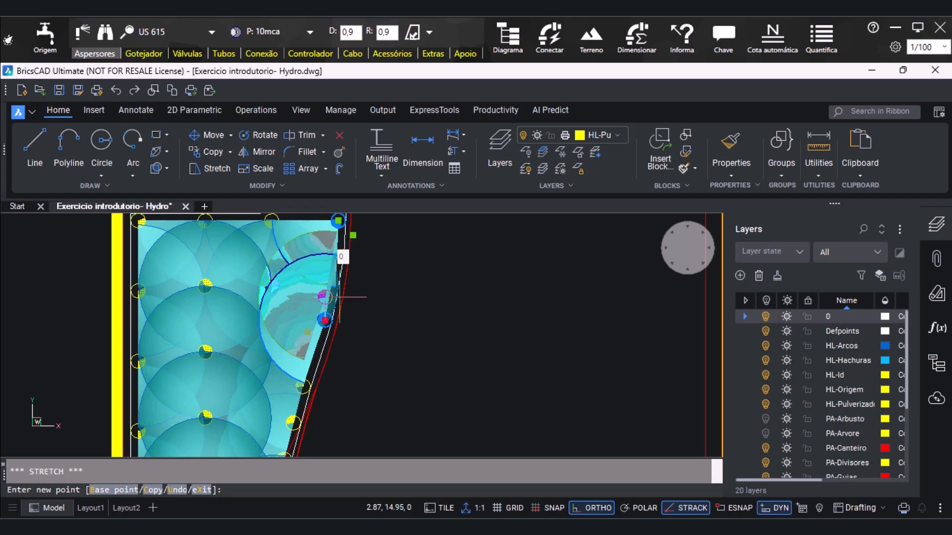
key(F8)
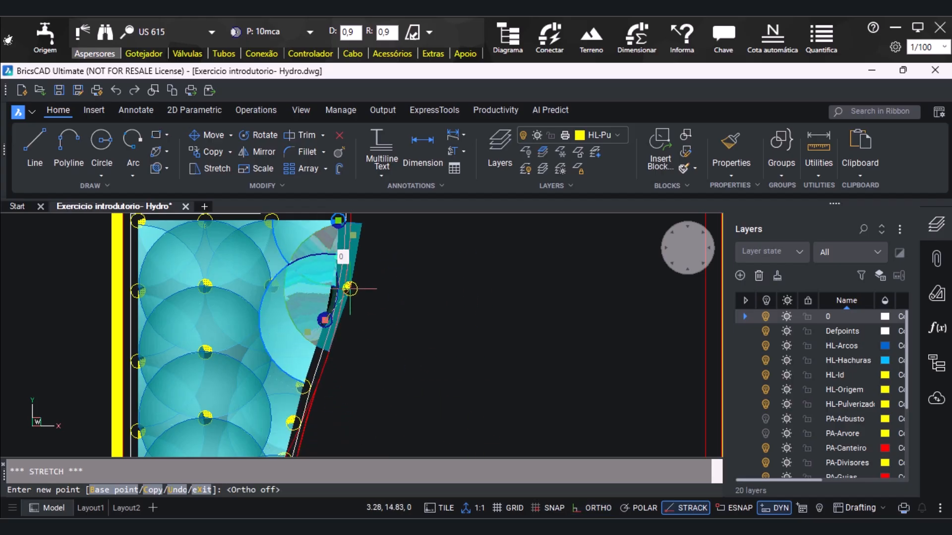
scroll(320, 325, up, 2)
scroll(325, 306, down, 3)
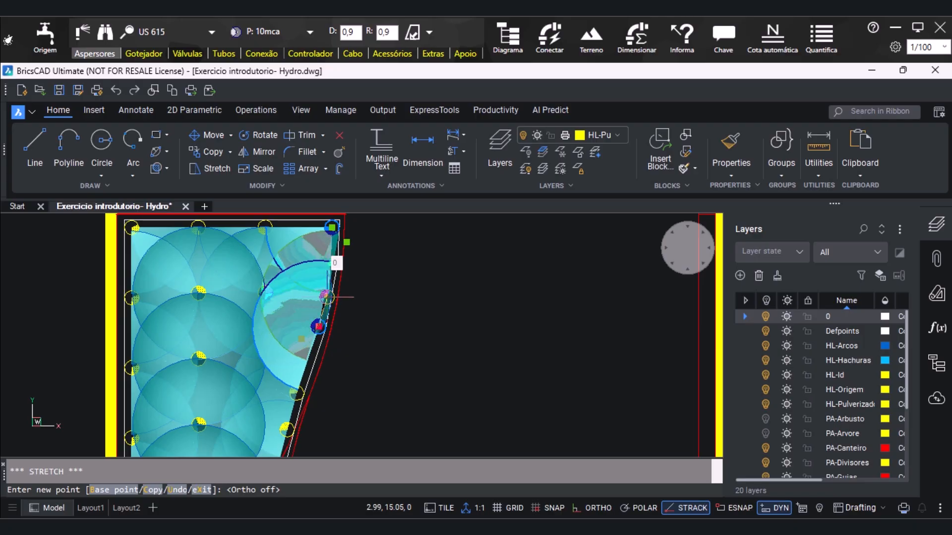
click(327, 298)
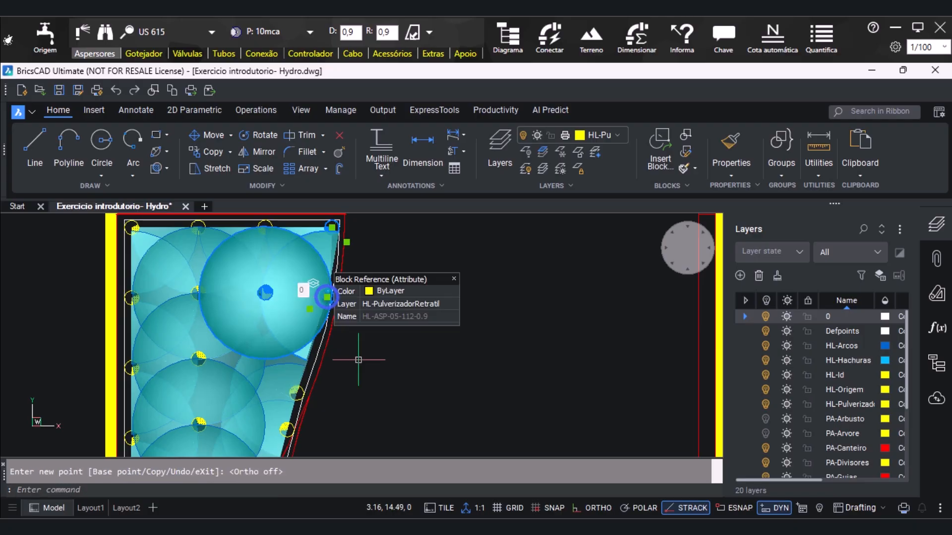
Move the second sprinkler down the curved edge up along the white outline to about 2.73, 14.19
scroll(357, 249, down, 2)
scroll(304, 382, up, 2)
click(323, 342)
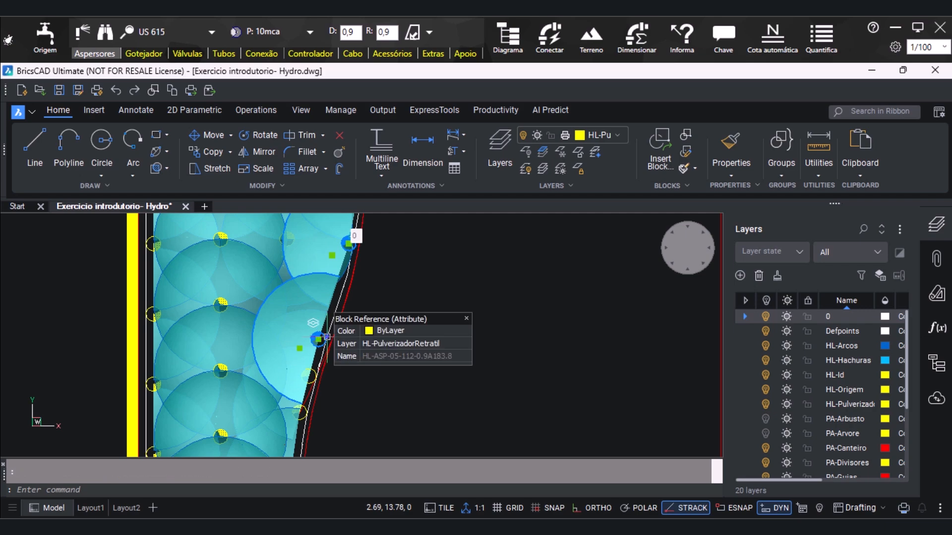
scroll(317, 340, up, 1)
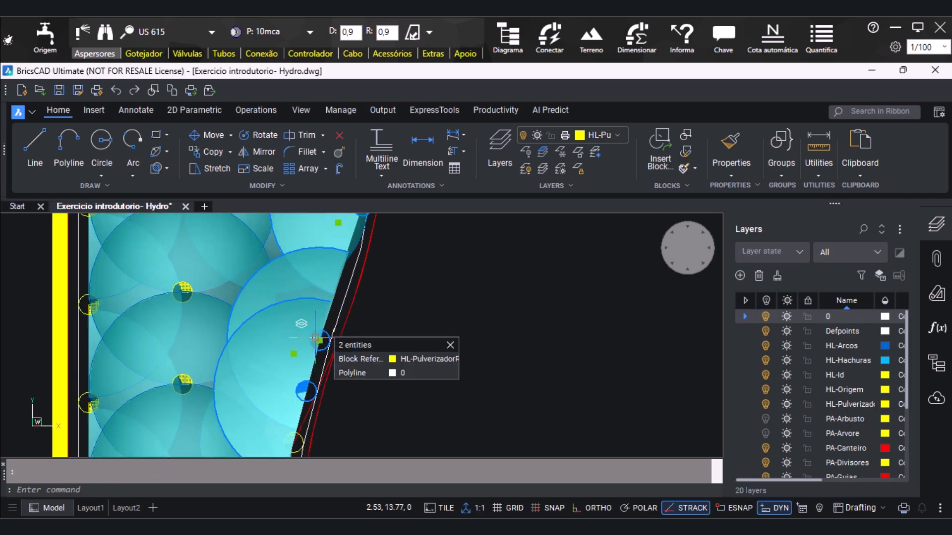
click(320, 340)
scroll(320, 340, down, 1)
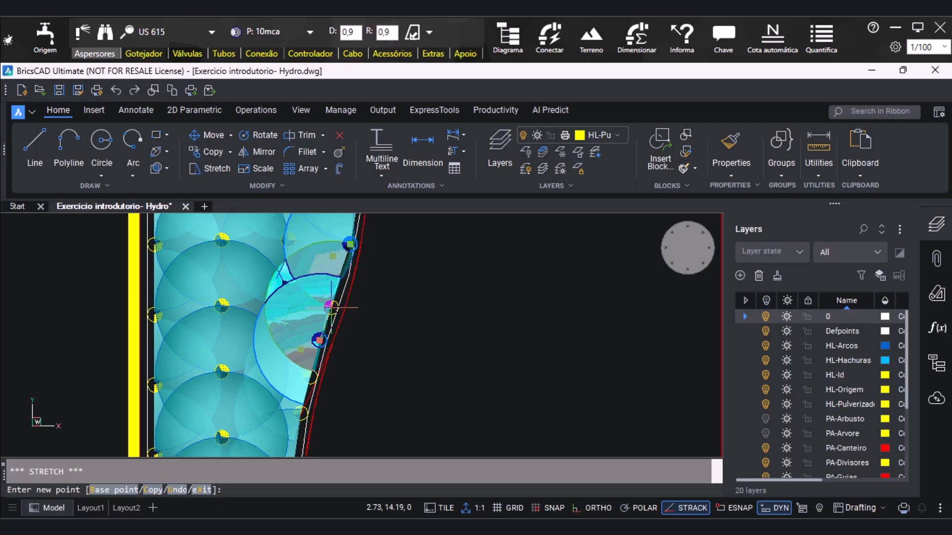
click(330, 307)
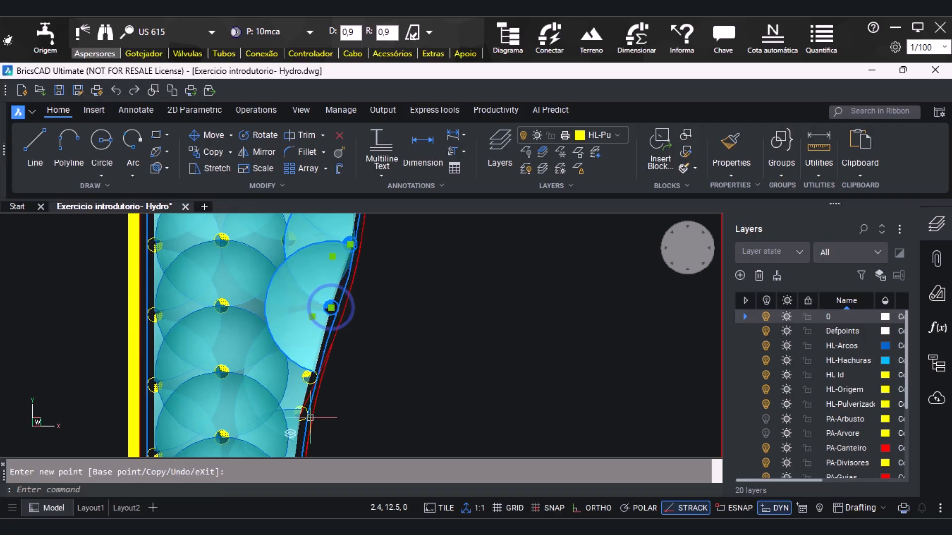
Move the curved-edge sprinkler in the middle stretch of the bed slightly down along the outline to about 2.31, 12.58
scroll(329, 309, down, 2)
scroll(263, 327, up, 2)
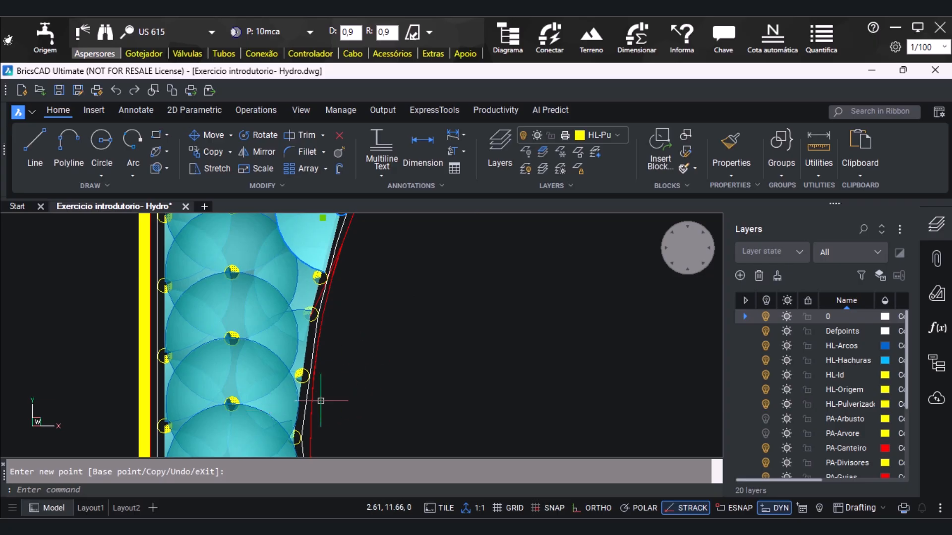
scroll(283, 357, down, 1)
scroll(319, 292, down, 1)
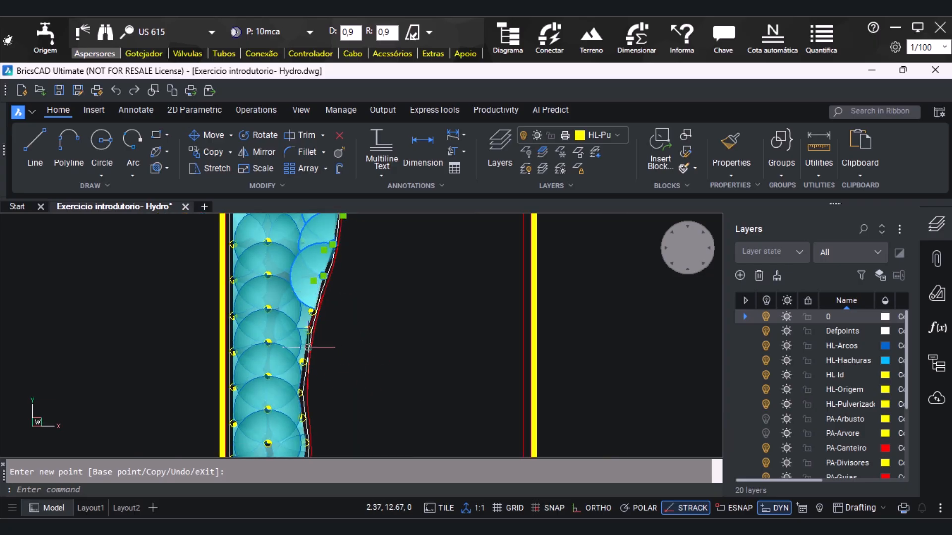
scroll(321, 364, up, 1)
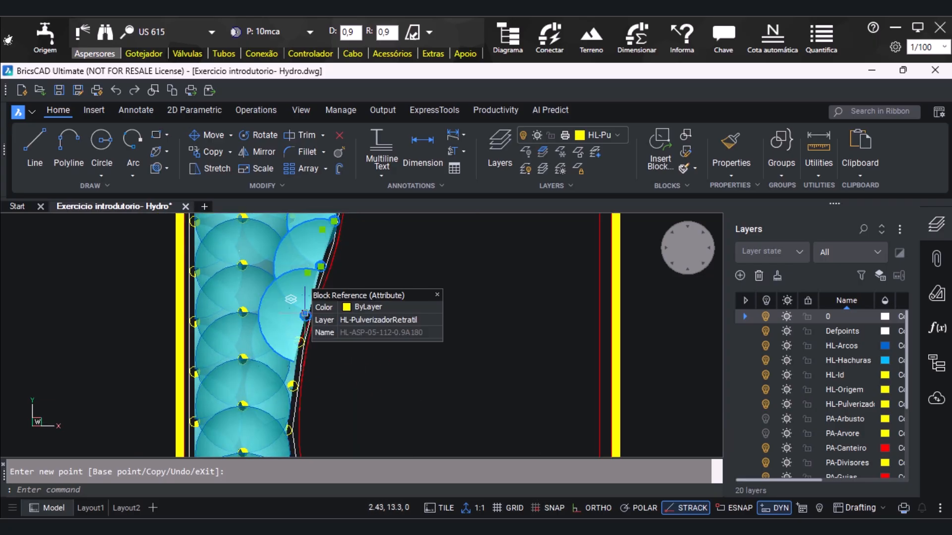
scroll(298, 340, up, 2)
click(300, 341)
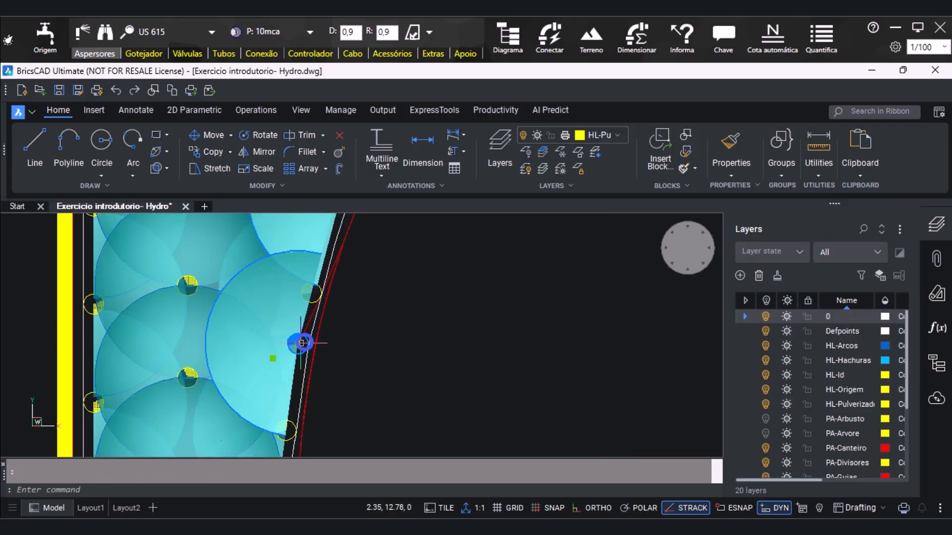
click(297, 343)
scroll(297, 343, down, 1)
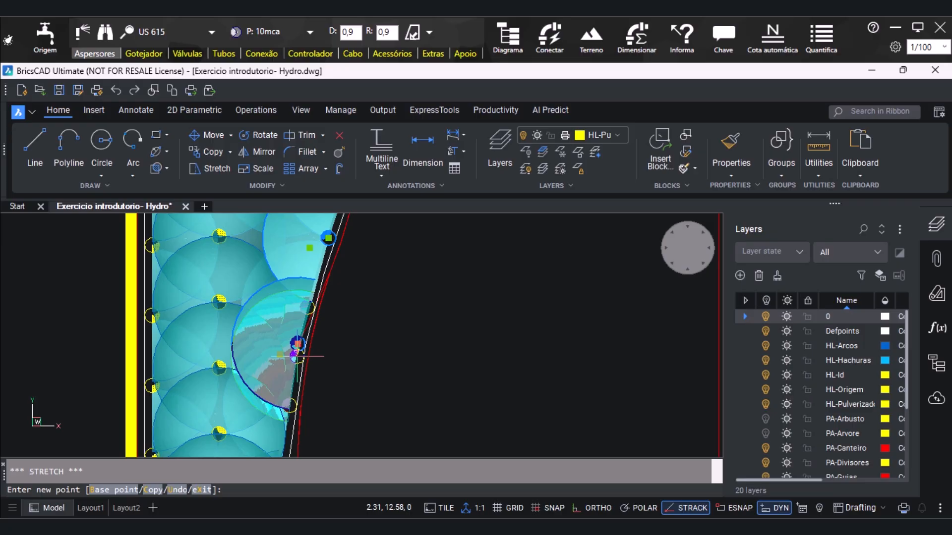
click(297, 356)
scroll(431, 294, down, 1)
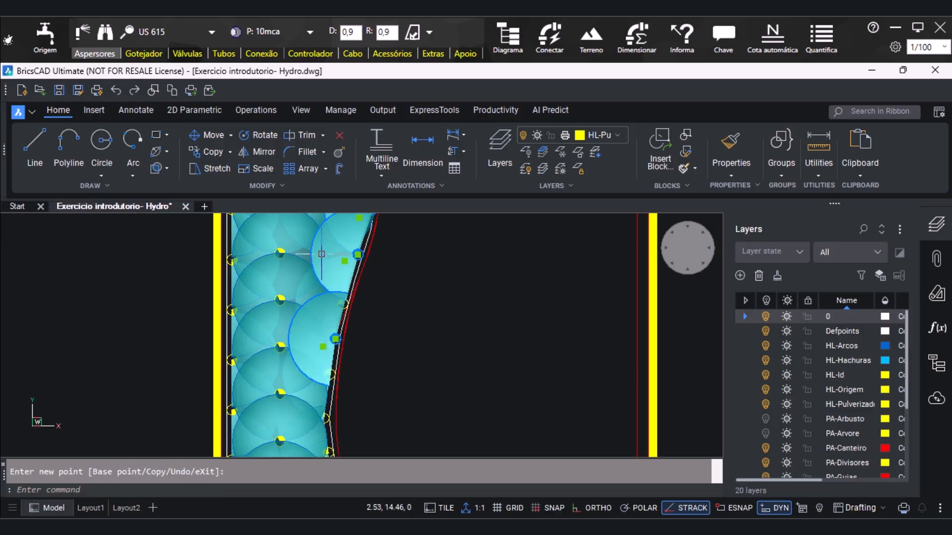
Move the half-circle sprinkler at the curved edge's narrowest part outward onto the white outline, to about 2.18, 11.13
scroll(277, 272, down, 1)
scroll(323, 437, up, 3)
scroll(251, 338, down, 2)
scroll(252, 300, down, 1)
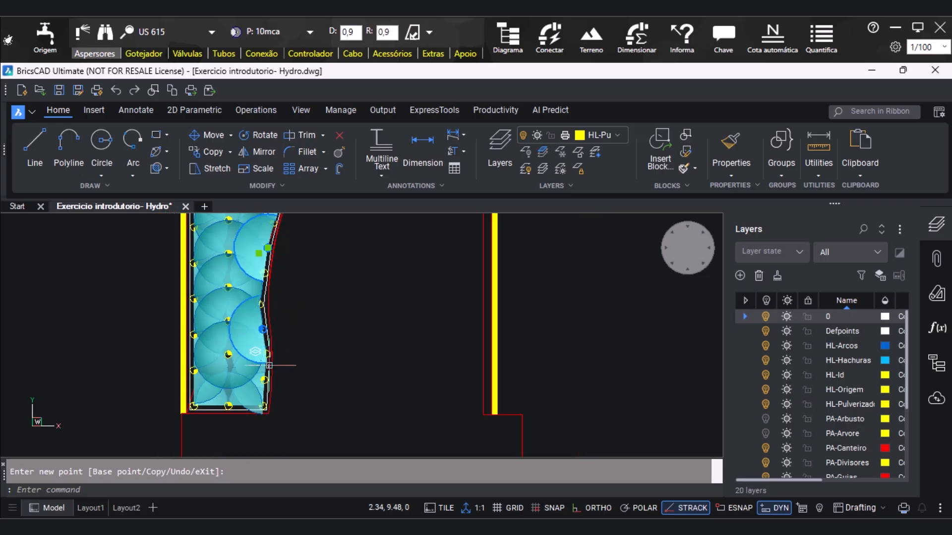
scroll(269, 366, up, 1)
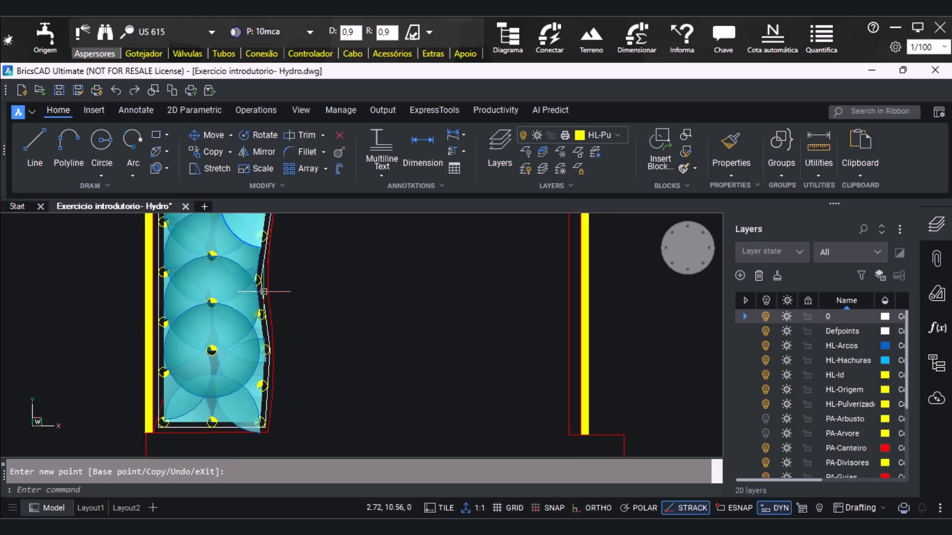
scroll(257, 281, up, 2)
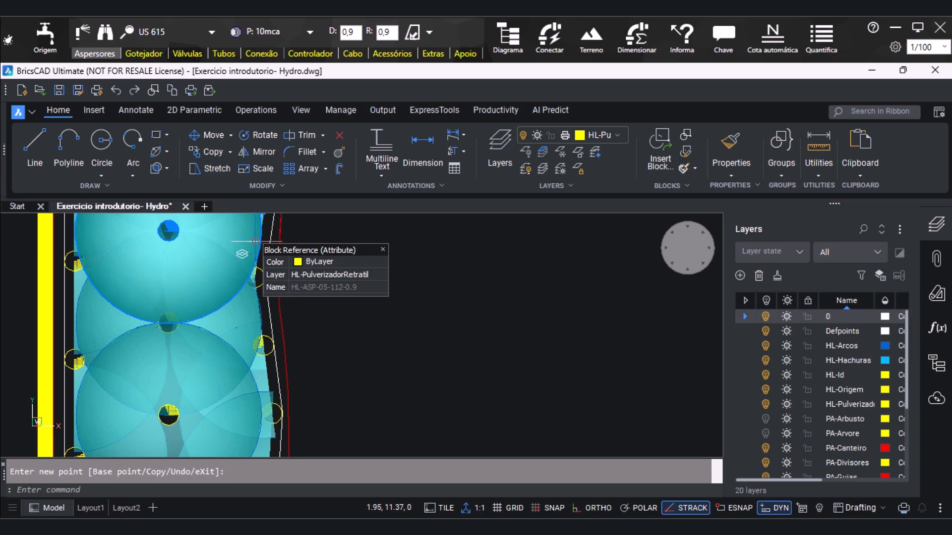
scroll(310, 295, up, 1)
click(243, 272)
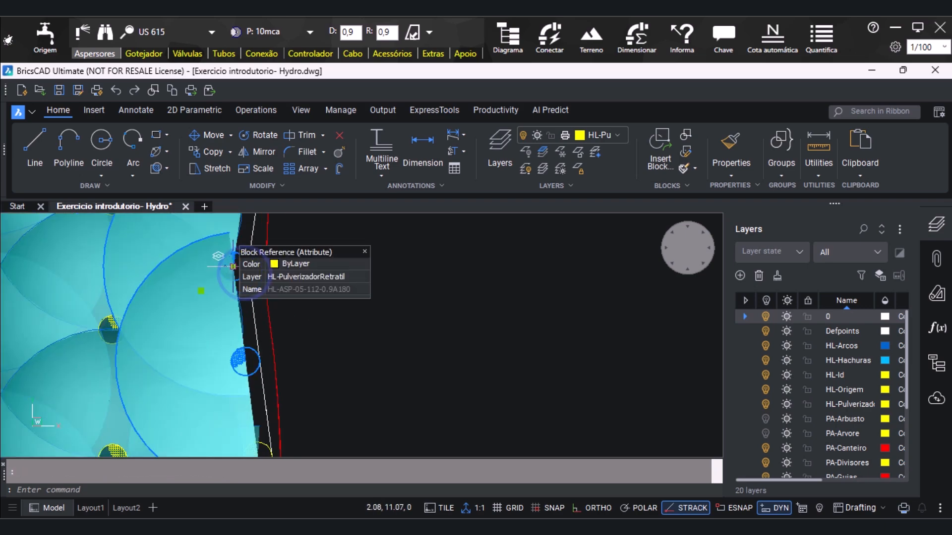
click(233, 266)
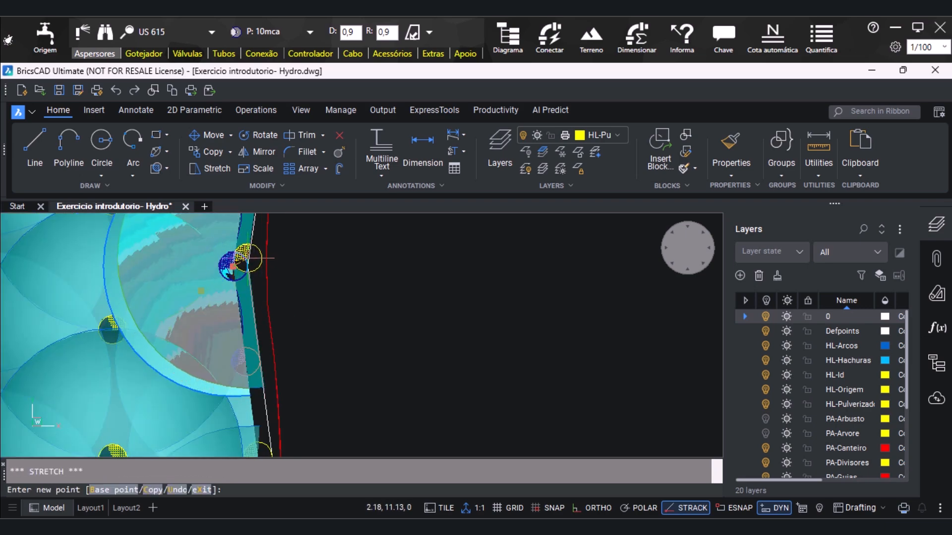
click(247, 258)
Move the next sprinkler below on the curved edge slightly outward toward the outline, and clear the selection
scroll(208, 397, up, 1)
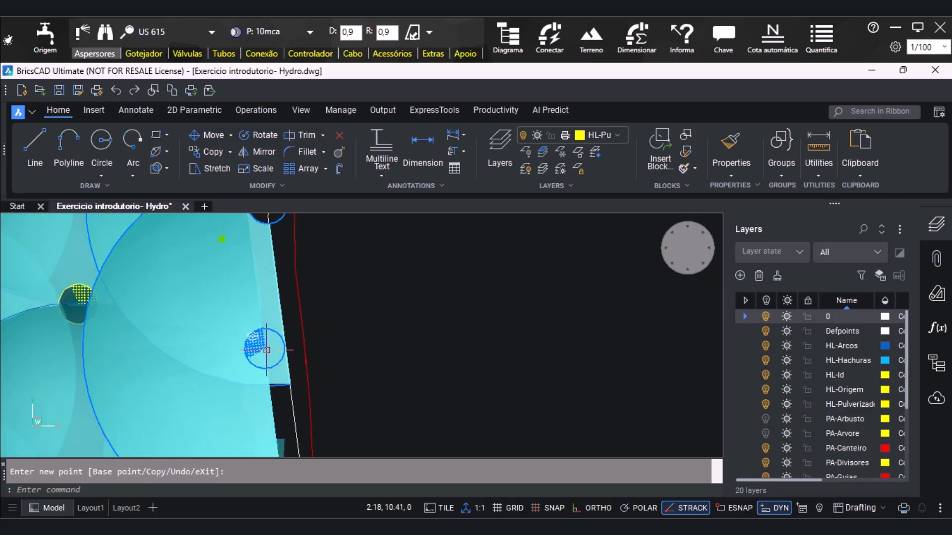
click(267, 350)
click(264, 348)
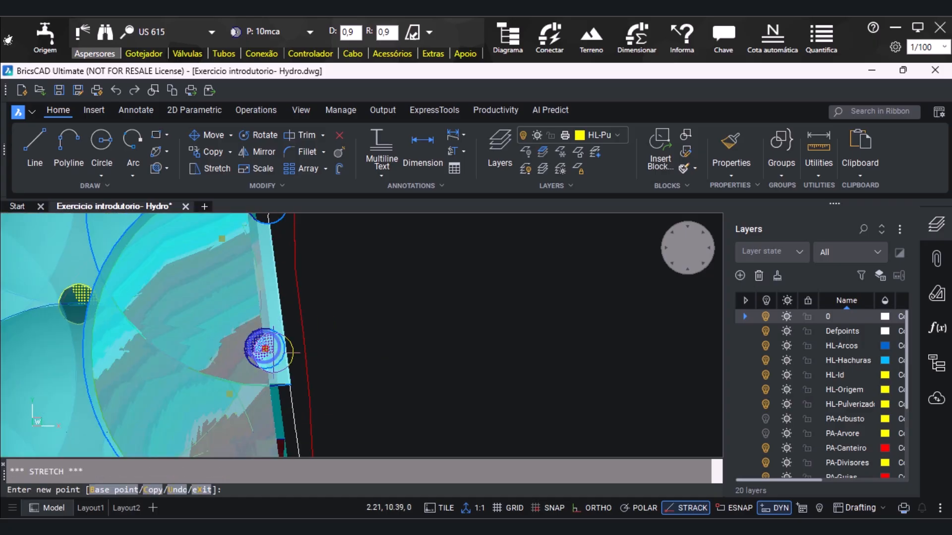
scroll(280, 349, down, 3)
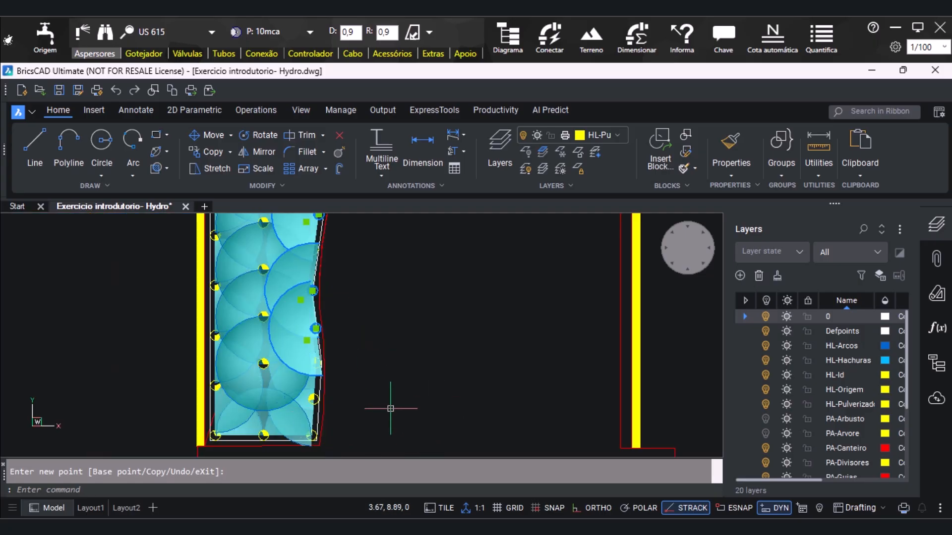
click(389, 378)
click(374, 414)
scroll(392, 376, down, 3)
scroll(395, 265, up, 1)
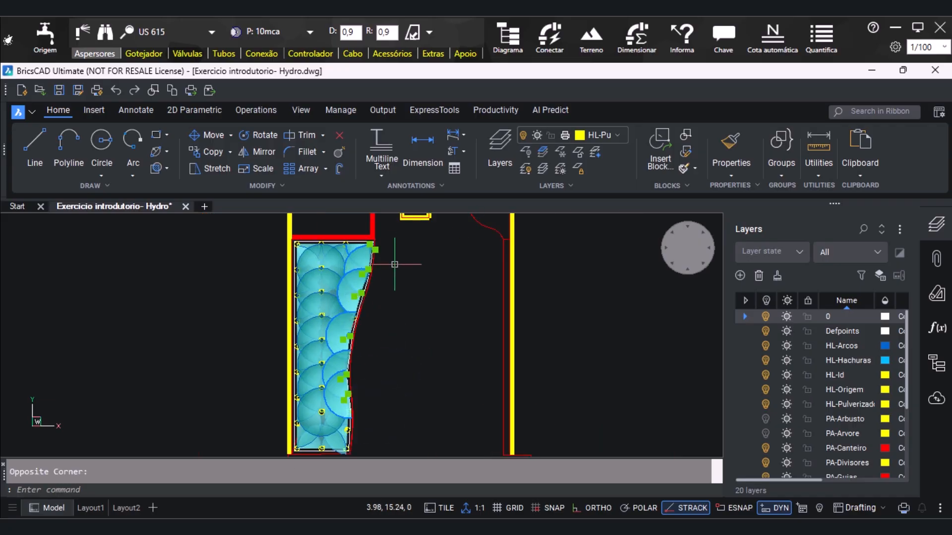
key(Escape)
Delete the full-circle sprinkler between the central column and the curved edge, near the bed's upper-right corner
scroll(335, 293, up, 2)
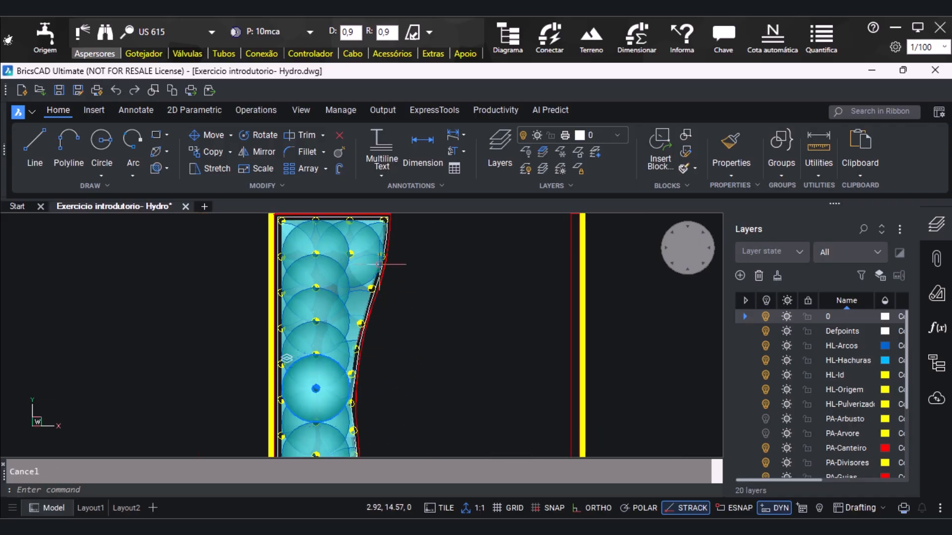
click(370, 241)
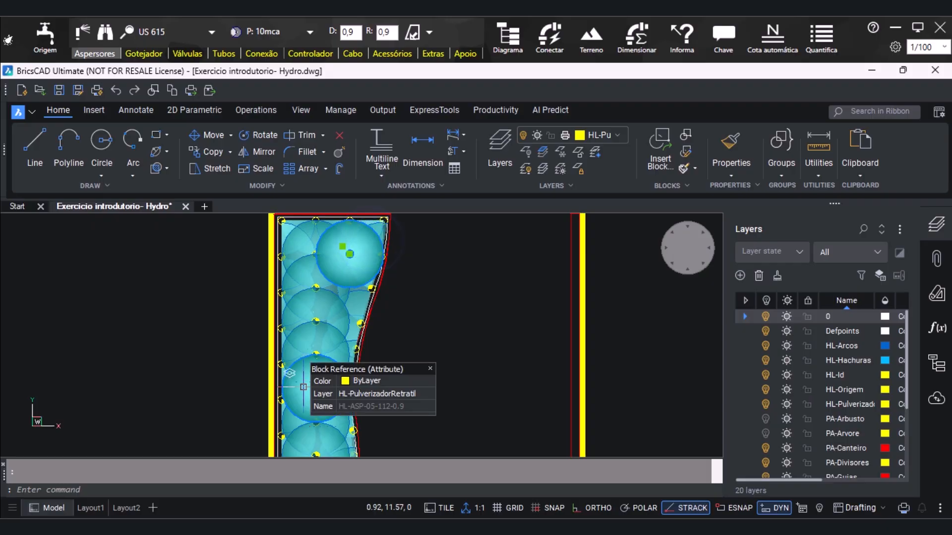
key(Delete)
Move the top full-circle sprinkler of the central column toward the curved edge, to about 1.65, 15.08
scroll(296, 292, up, 2)
click(308, 260)
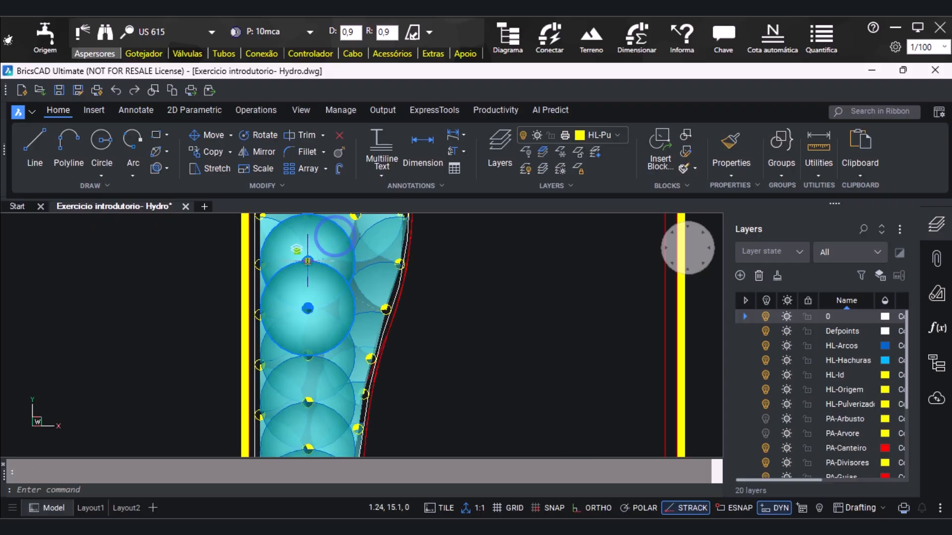
click(307, 261)
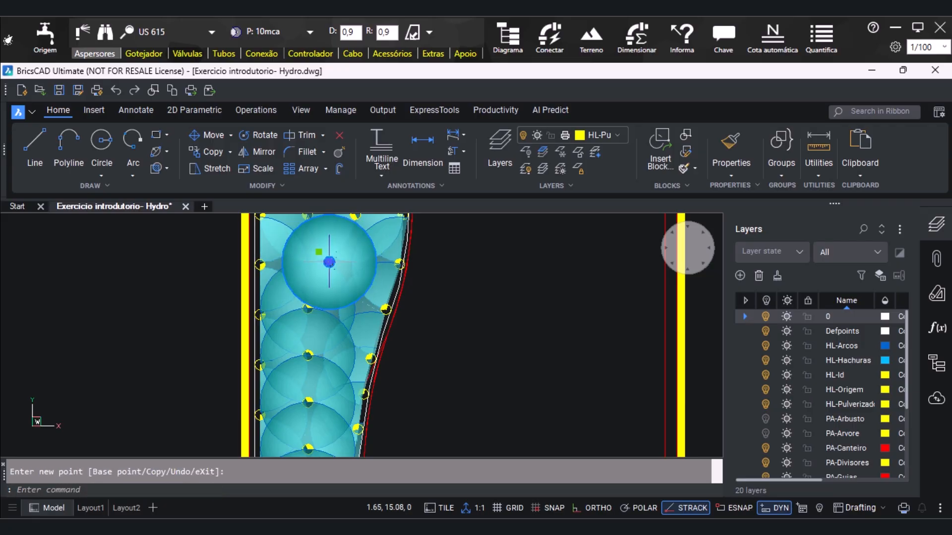
scroll(324, 308, down, 2)
scroll(325, 310, up, 2)
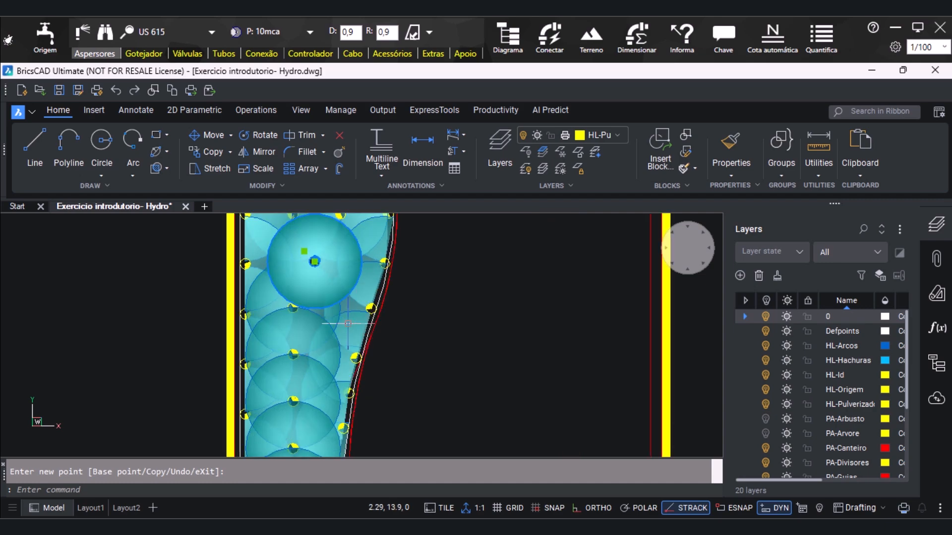
click(298, 305)
scroll(300, 266, up, 1)
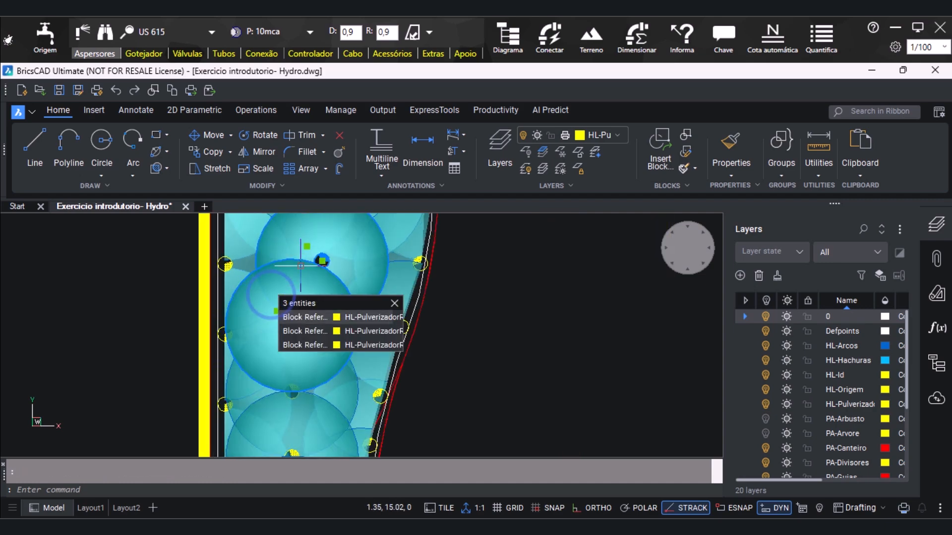
click(377, 317)
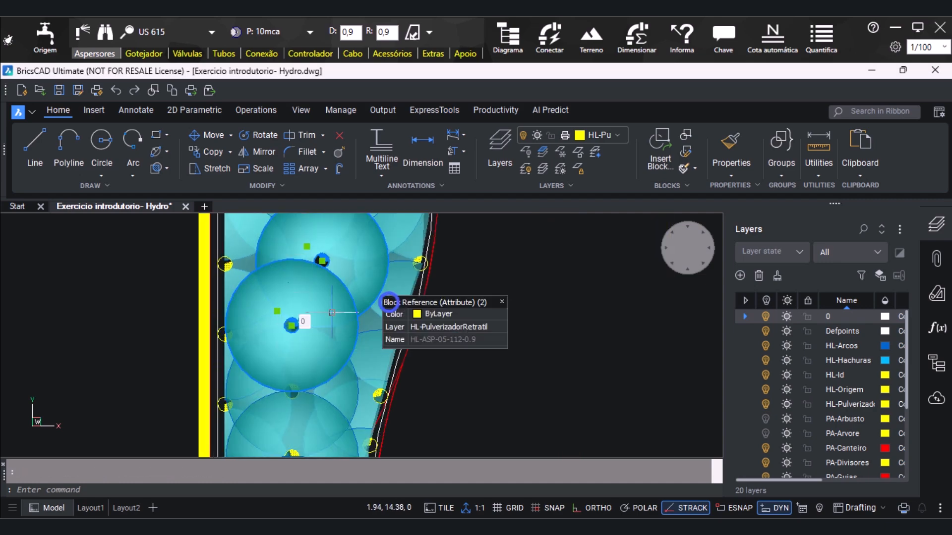
click(292, 324)
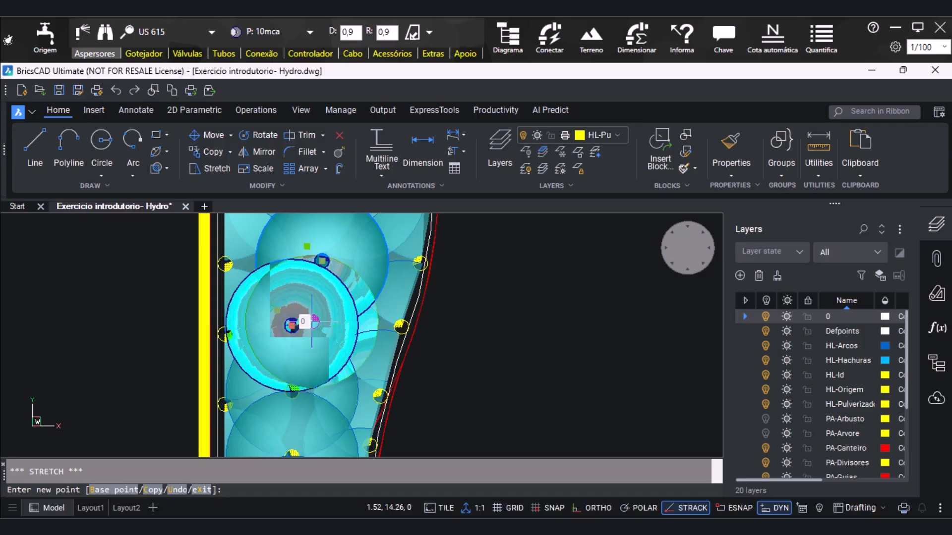
key(Escape)
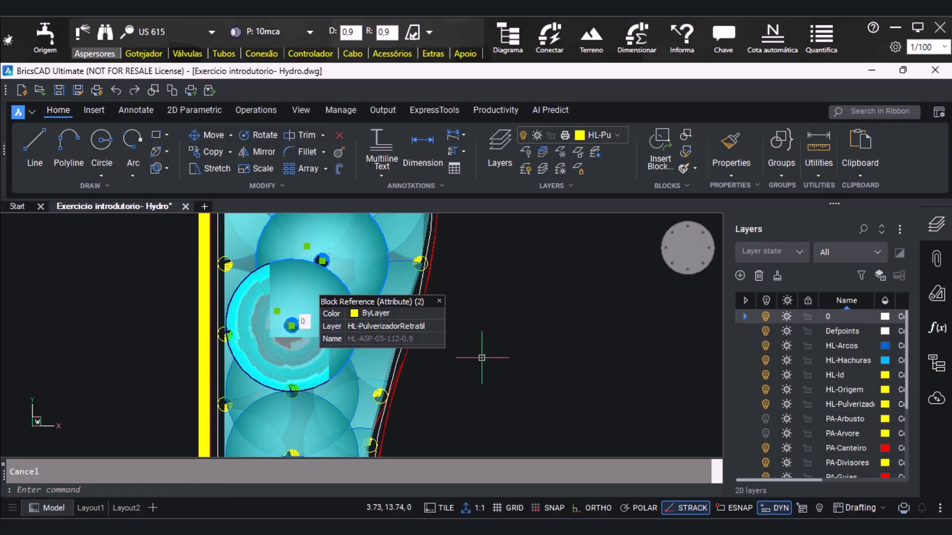
Move the second full-circle sprinkler of the central column slightly toward the curved edge, and clear the selection
scroll(308, 322, down, 2)
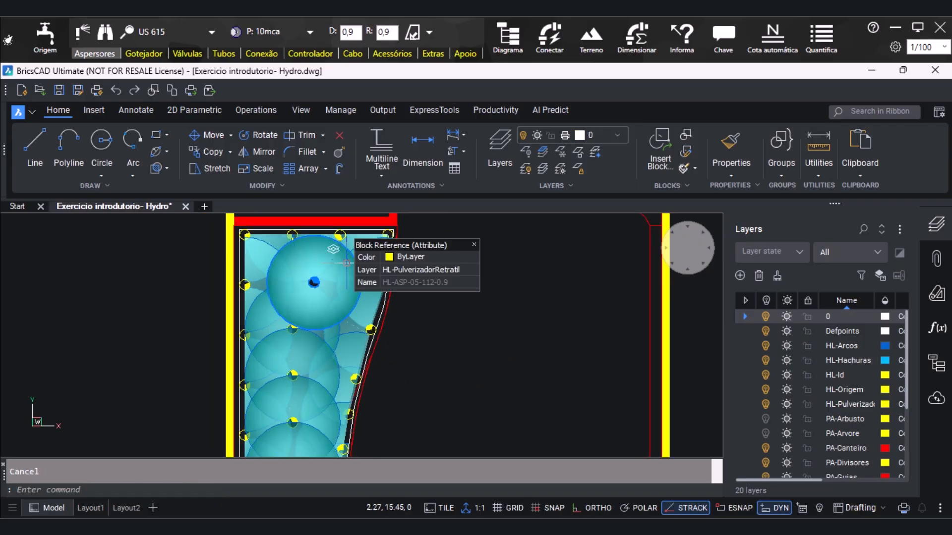
click(294, 340)
scroll(263, 342, up, 2)
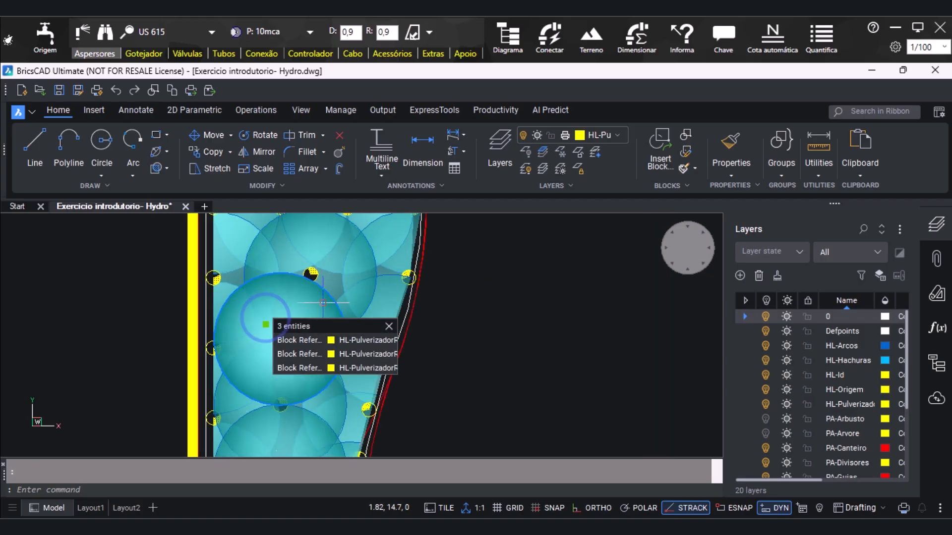
click(389, 326)
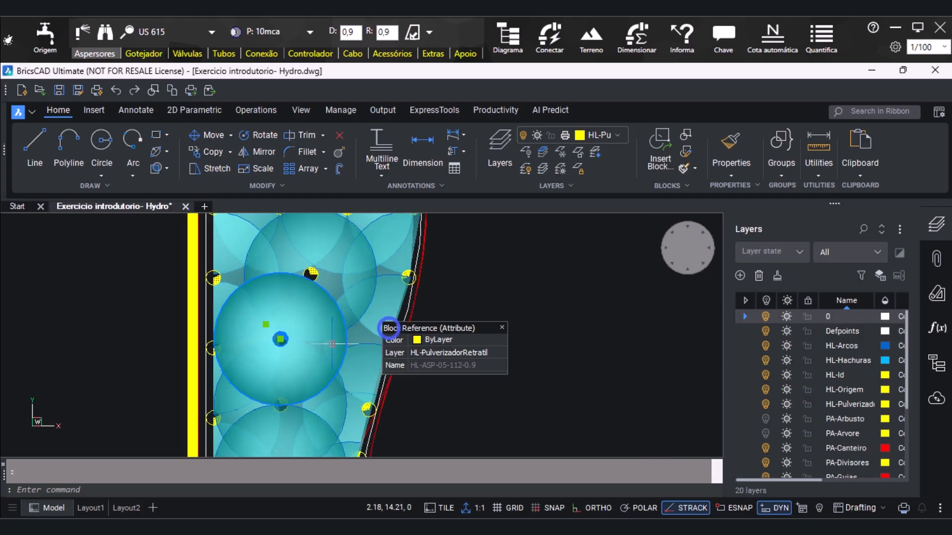
click(280, 339)
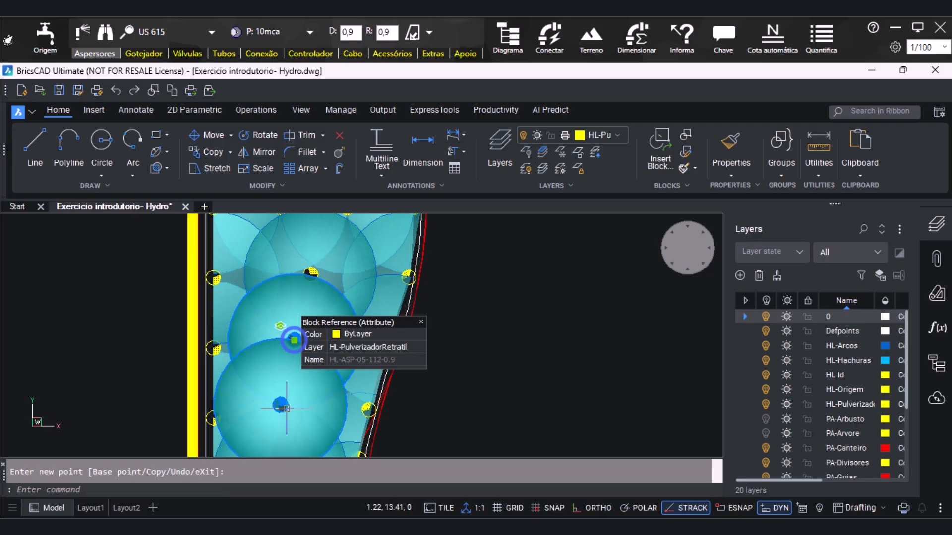
key(Escape)
Fill the rectangular outline below the curved bed with US 615 sprinklers at 0,9 spacing and 0,9 radius
scroll(438, 336, down, 3)
scroll(342, 266, down, 3)
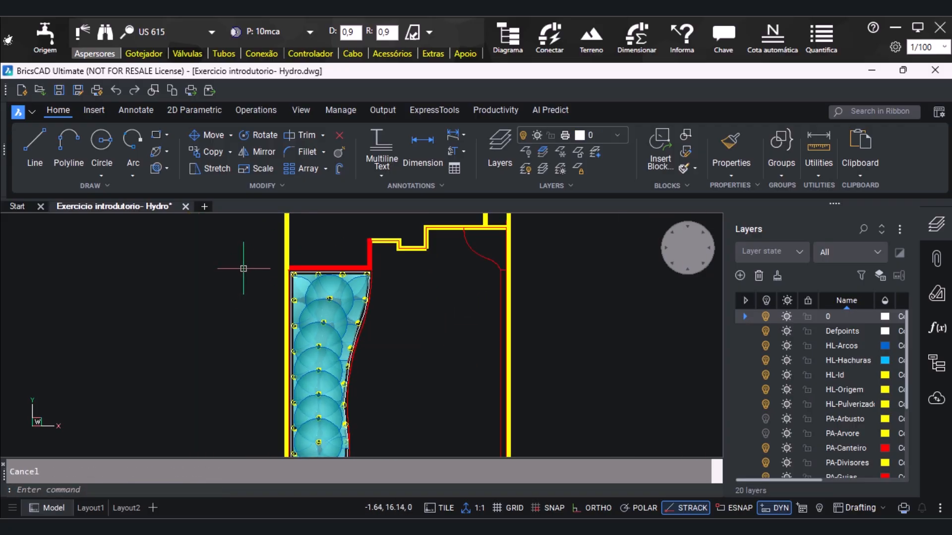
scroll(372, 396, up, 2)
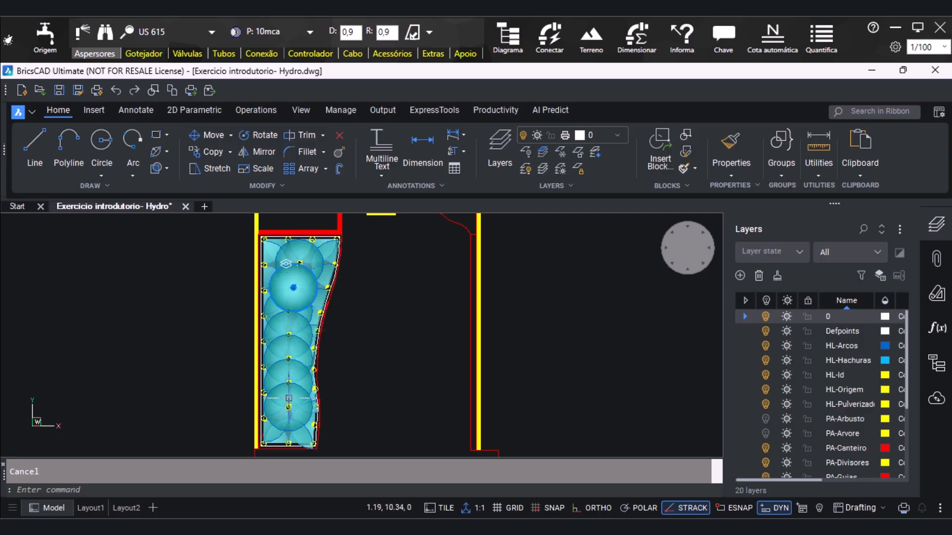
scroll(382, 282, down, 2)
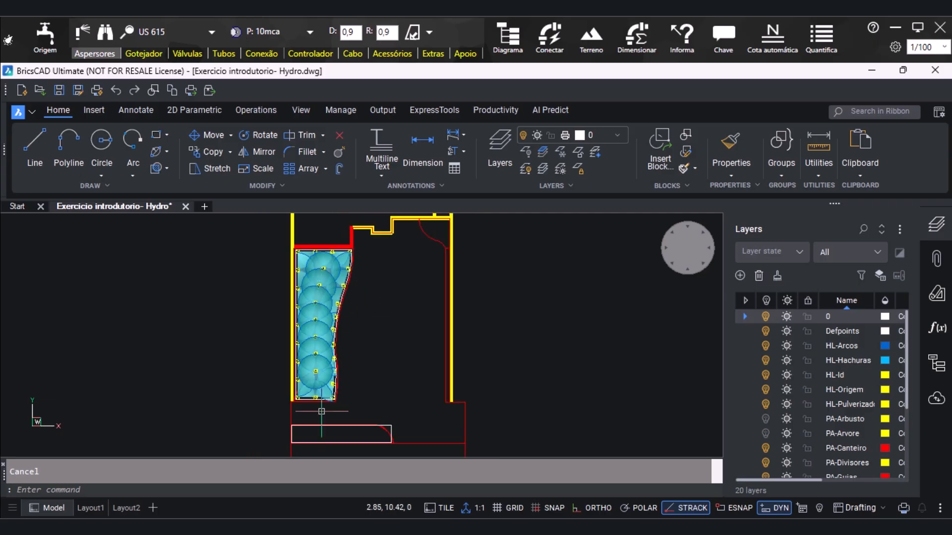
scroll(356, 408, up, 4)
scroll(346, 298, down, 2)
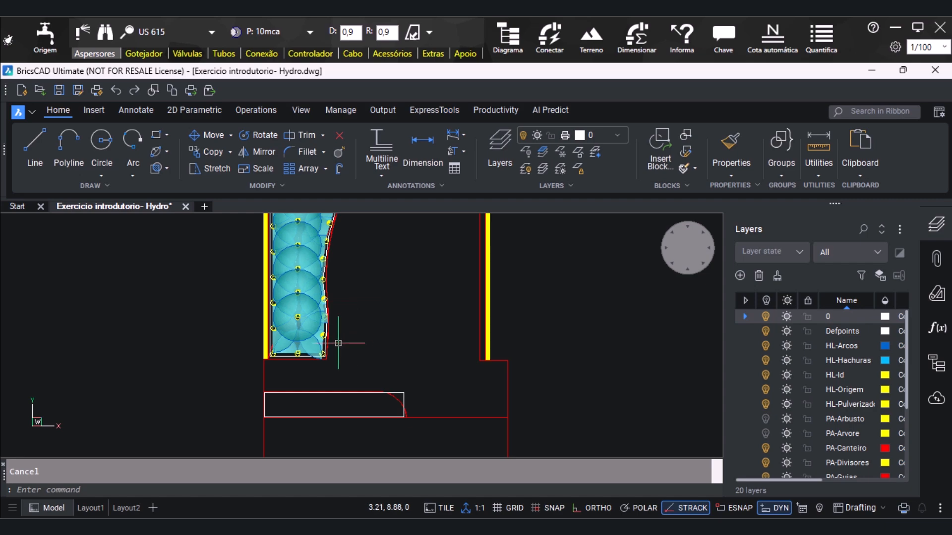
scroll(341, 395, up, 3)
scroll(359, 415, up, 1)
scroll(365, 358, down, 1)
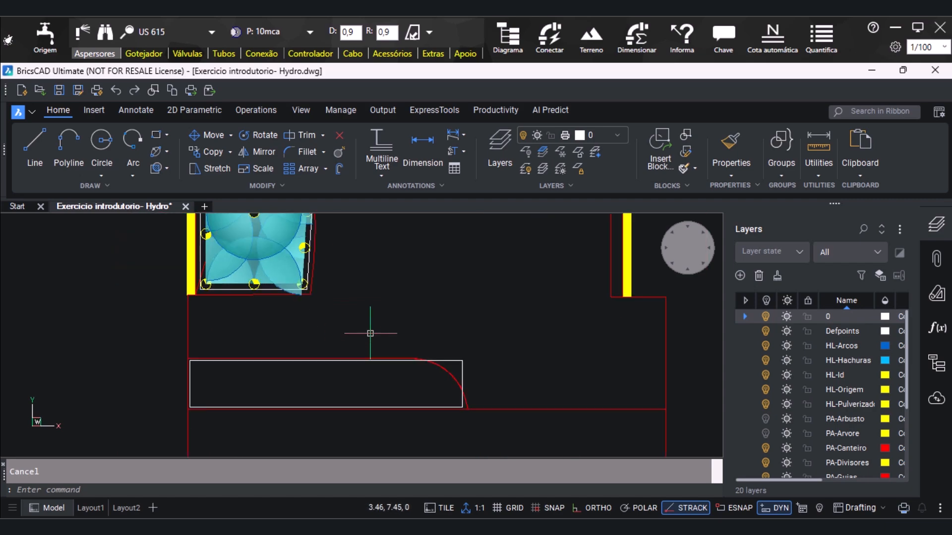
click(413, 35)
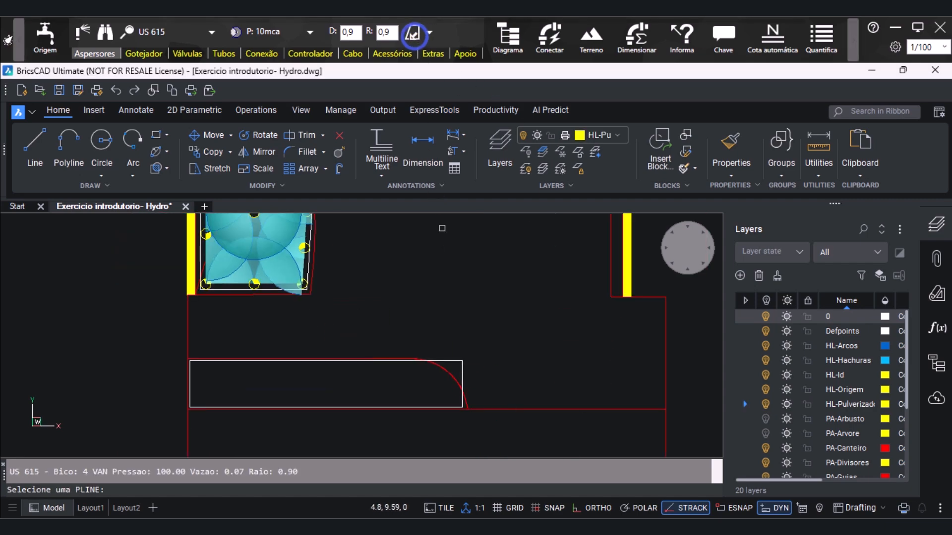
click(462, 394)
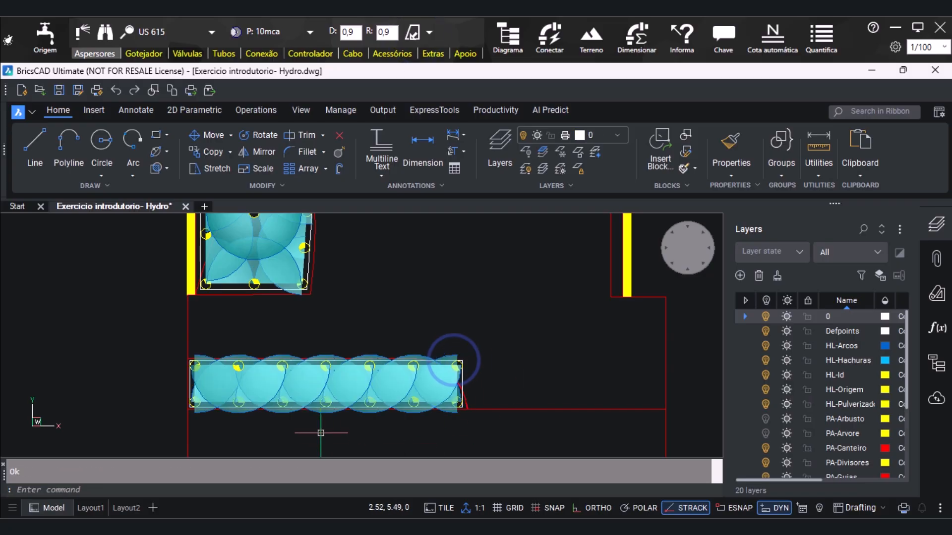
Delete the quarter-circle sprinkler at the rectangular outline's upper-right corner, beside the bed's rounded end
scroll(196, 366, down, 1)
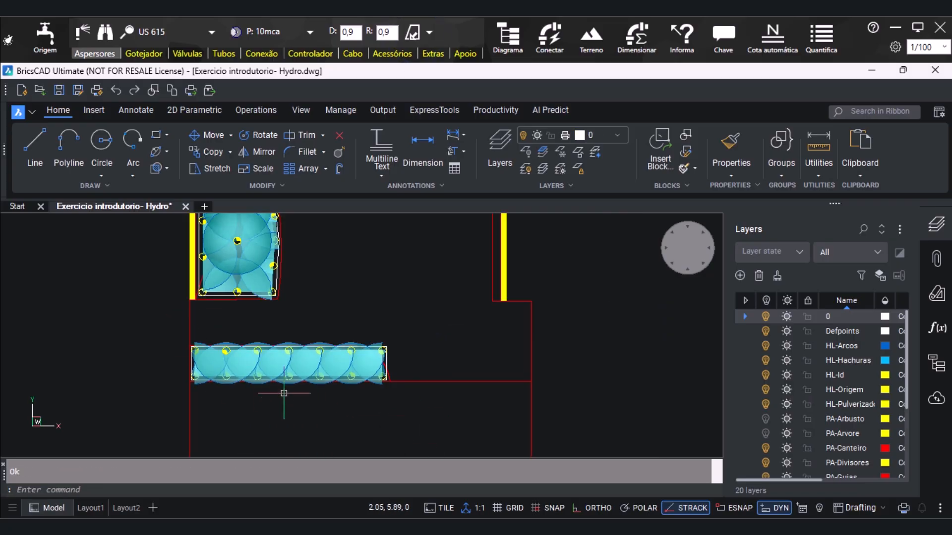
scroll(292, 404, up, 1)
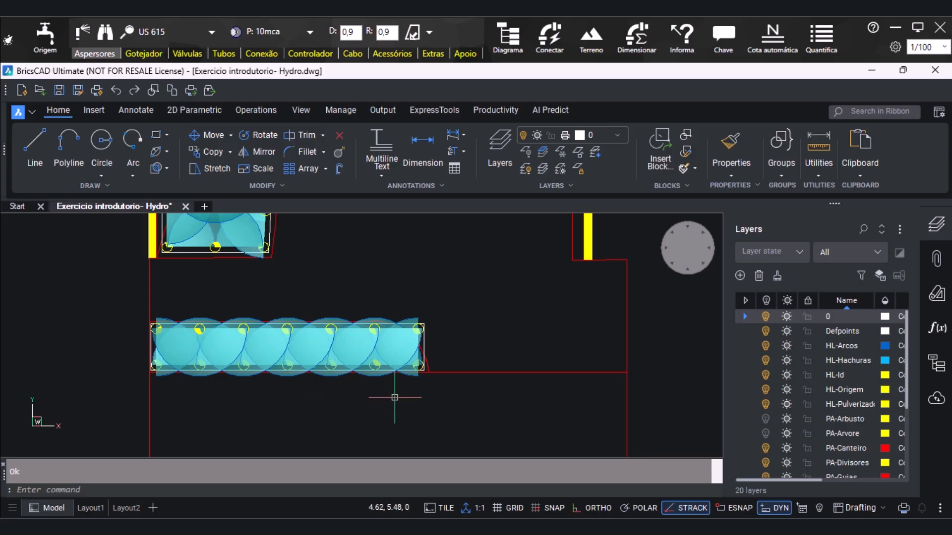
scroll(394, 397, up, 1)
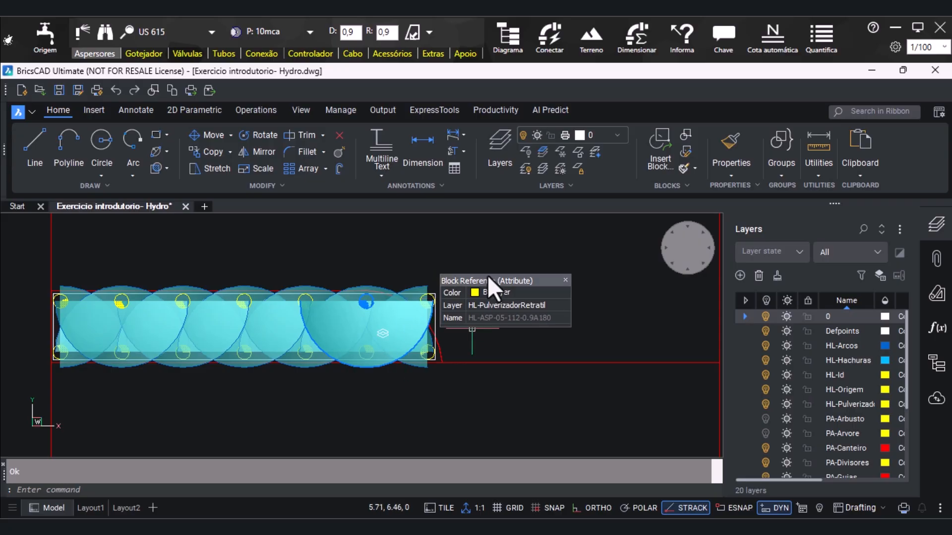
scroll(476, 278, up, 1)
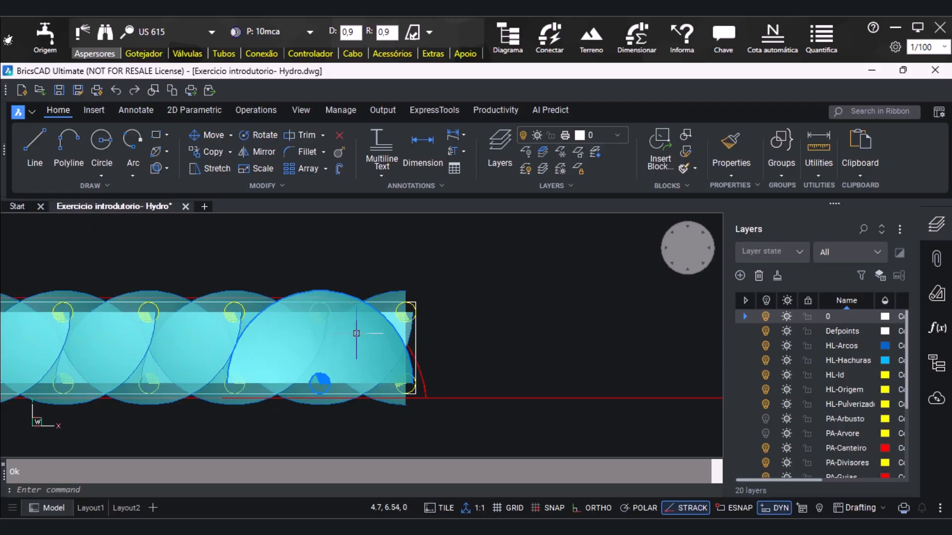
scroll(418, 347, up, 1)
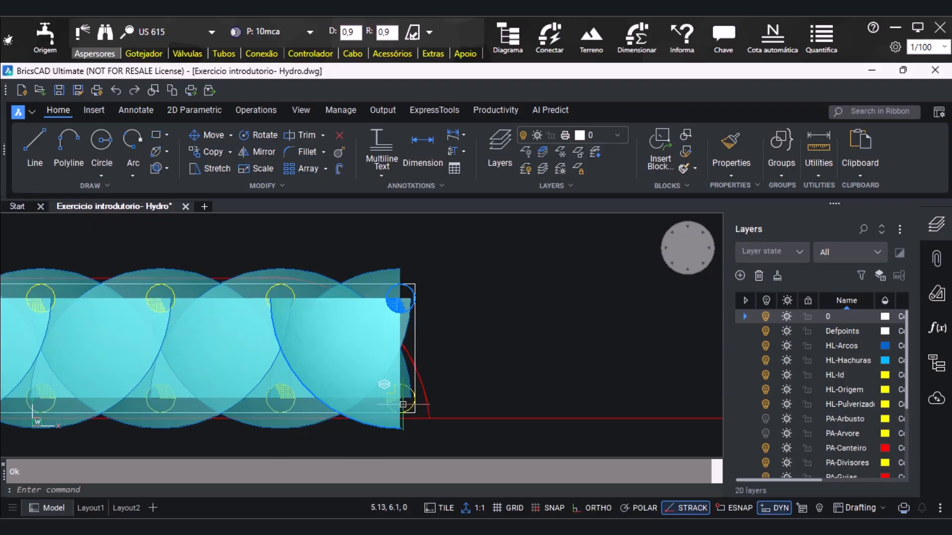
click(405, 384)
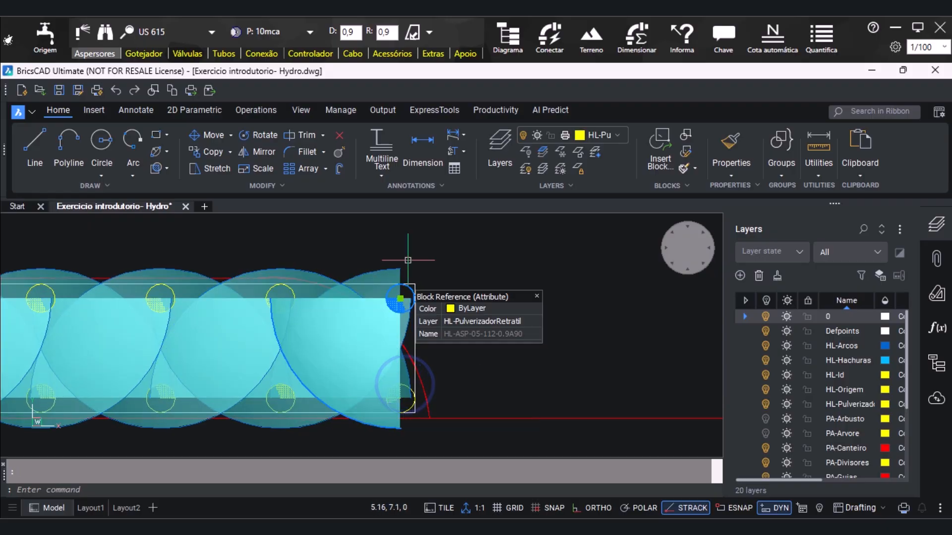
scroll(417, 288, down, 1)
key(Escape)
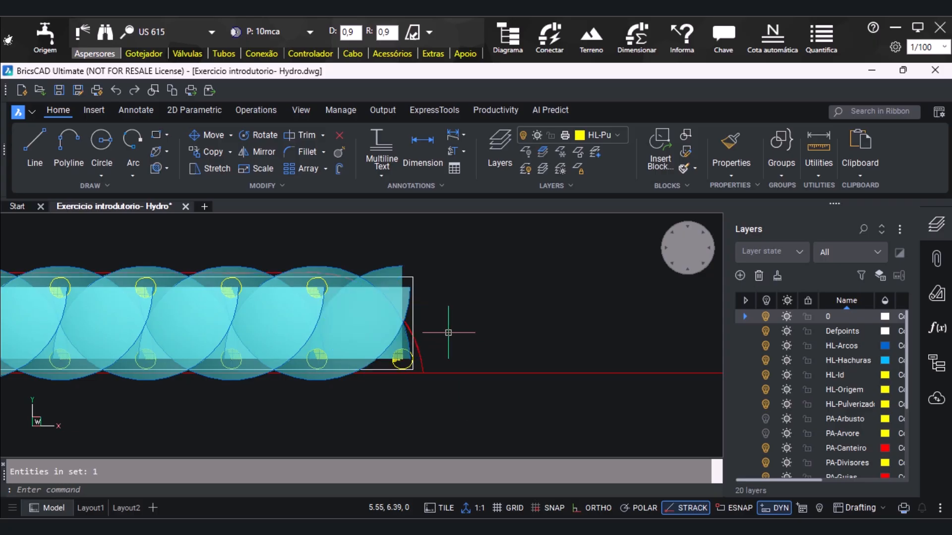
Delete the quarter-circle sprinkler at the rectangular outline's lower-right corner and the last half-circle sprinkler on its upper edge
click(411, 356)
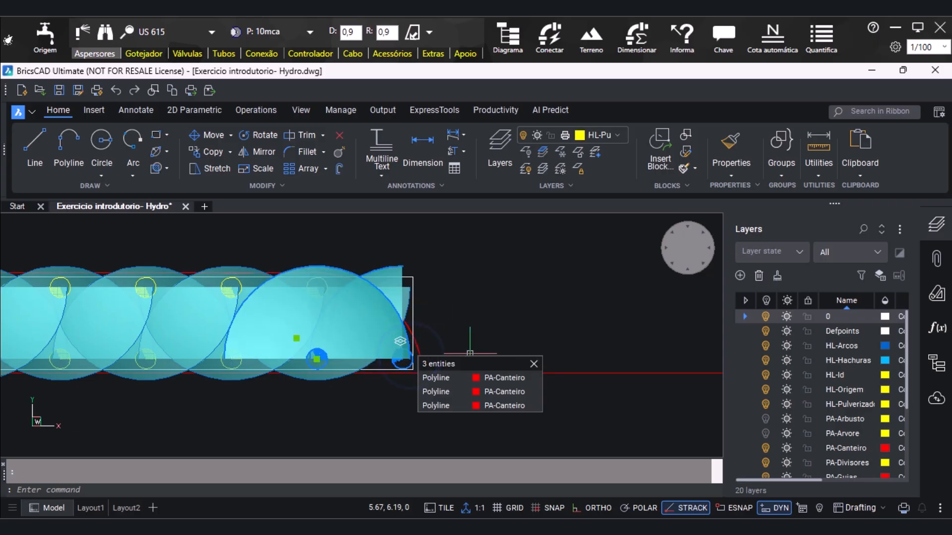
key(Escape)
click(405, 266)
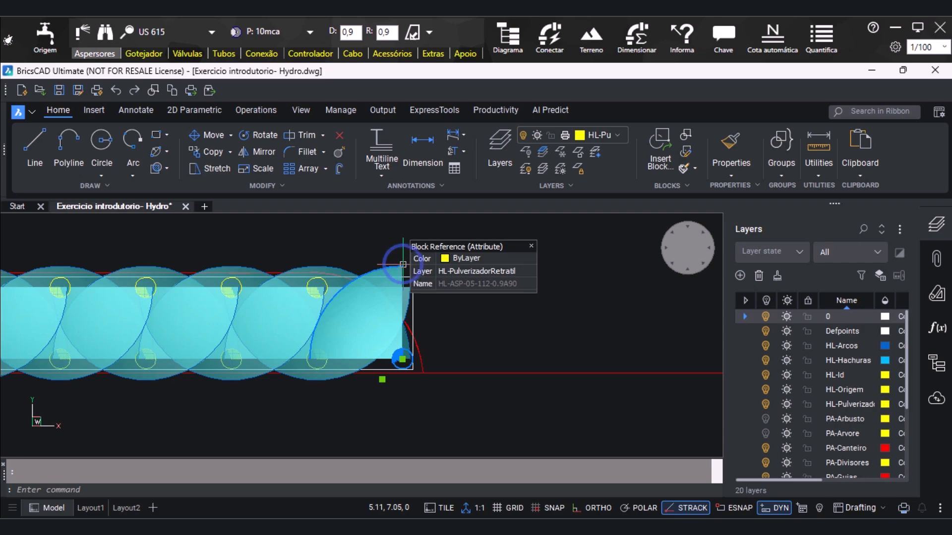
key(Delete)
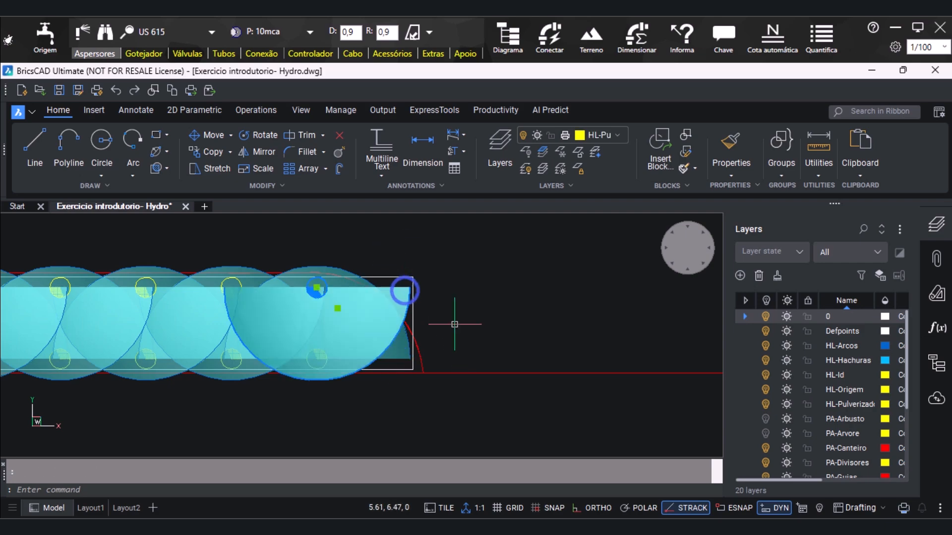
key(Escape)
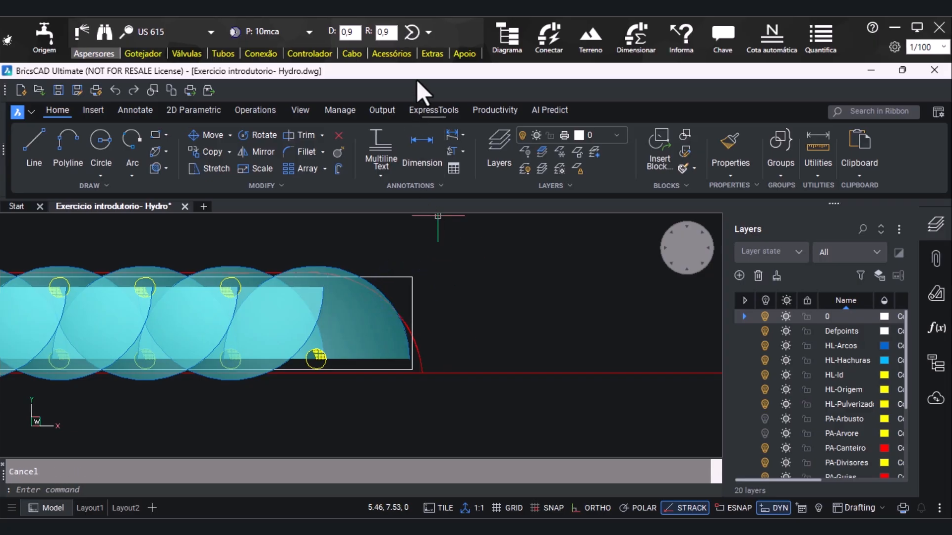
Place a variable-arc US 615 sprinkler above the last lower sprinkler, its arc running from the neighbouring upper sprinkler to about 5, 6.41
click(412, 32)
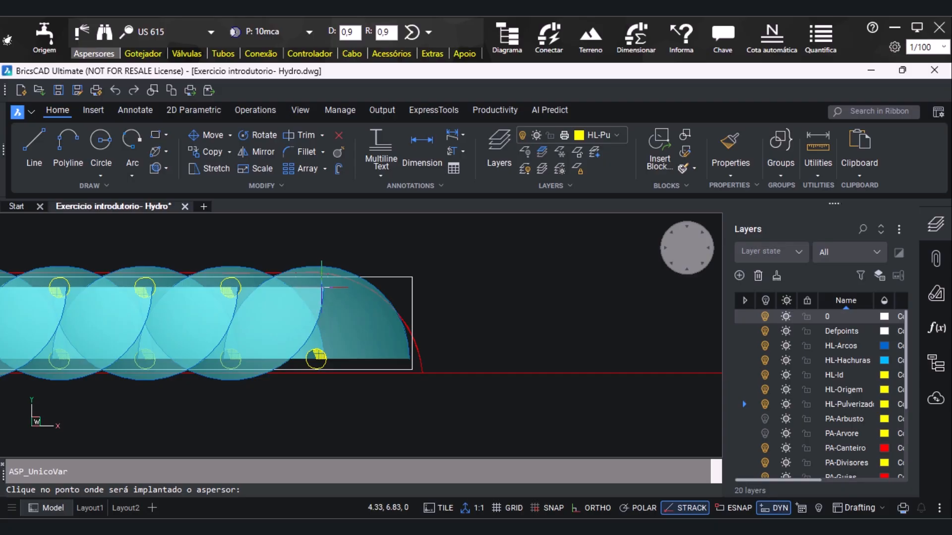
click(323, 286)
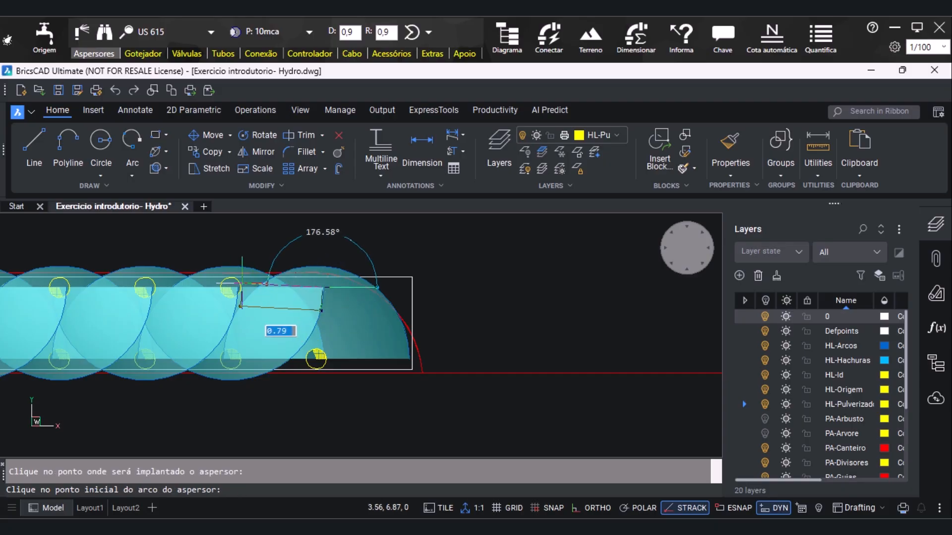
click(230, 287)
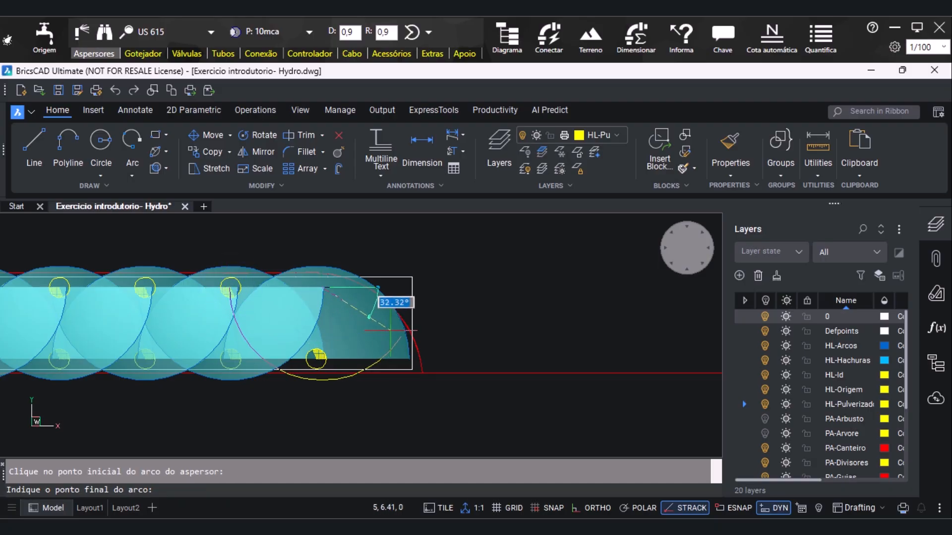
click(390, 330)
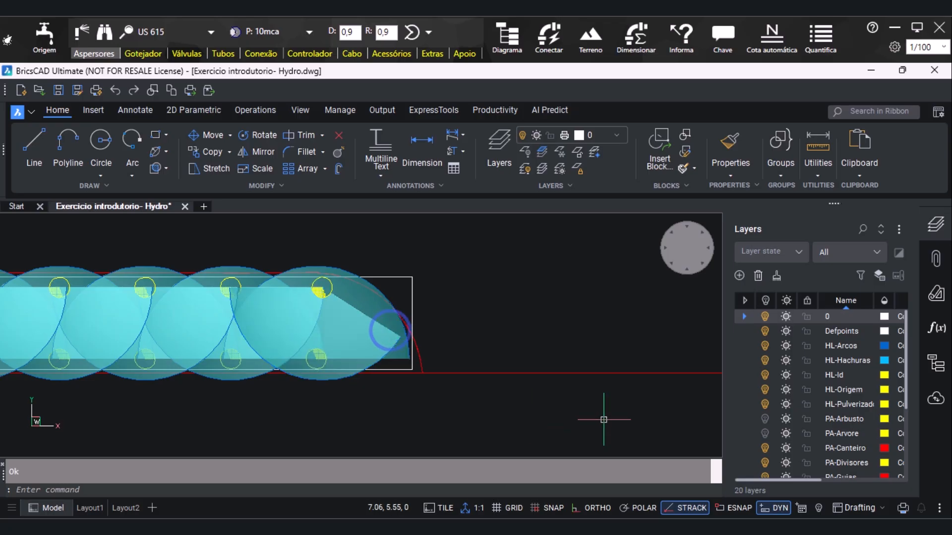
Delete the white rectangular outline around the lower bed's sprinklers
scroll(529, 352, down, 4)
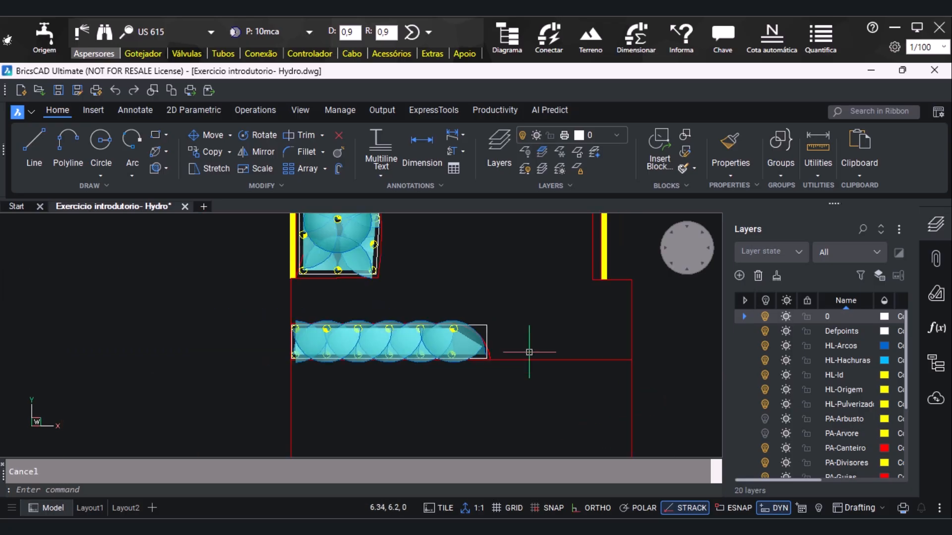
click(458, 312)
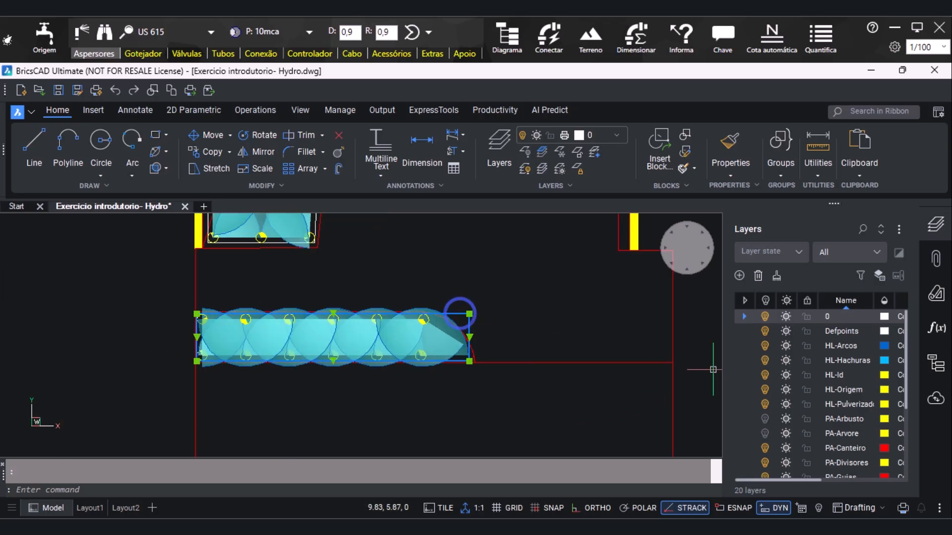
key(Delete)
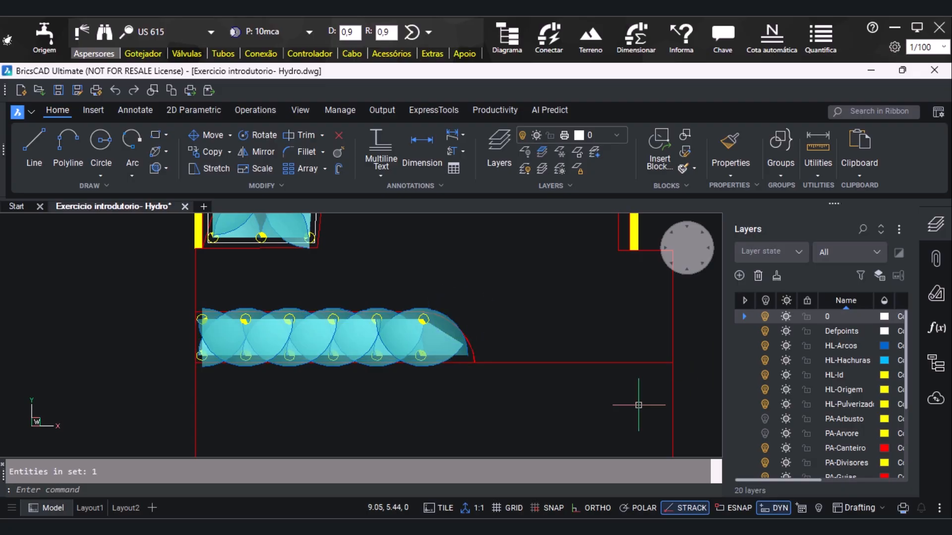
scroll(347, 300, down, 1)
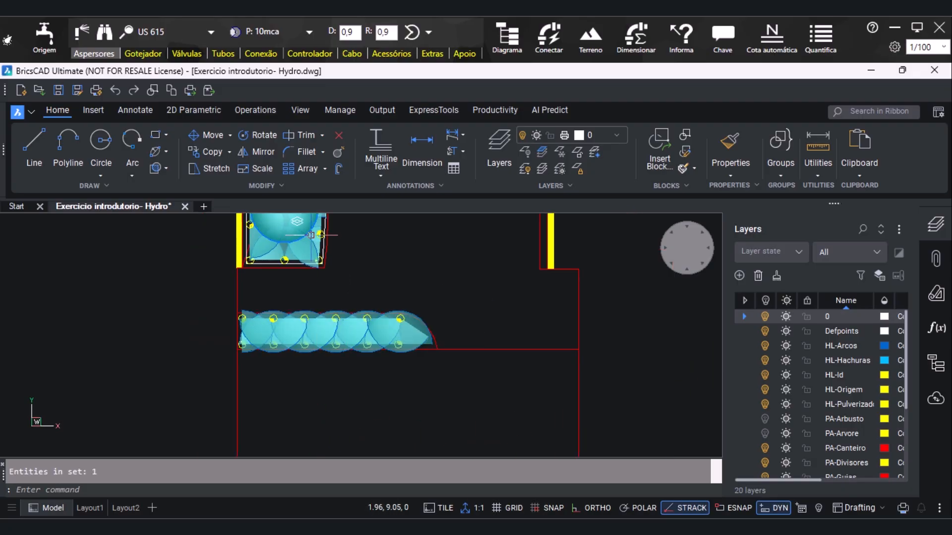
Delete the white polyline outline around the sprinklers of the curved-edge bed above the lower bed
scroll(318, 241, up, 3)
click(255, 291)
key(Delete)
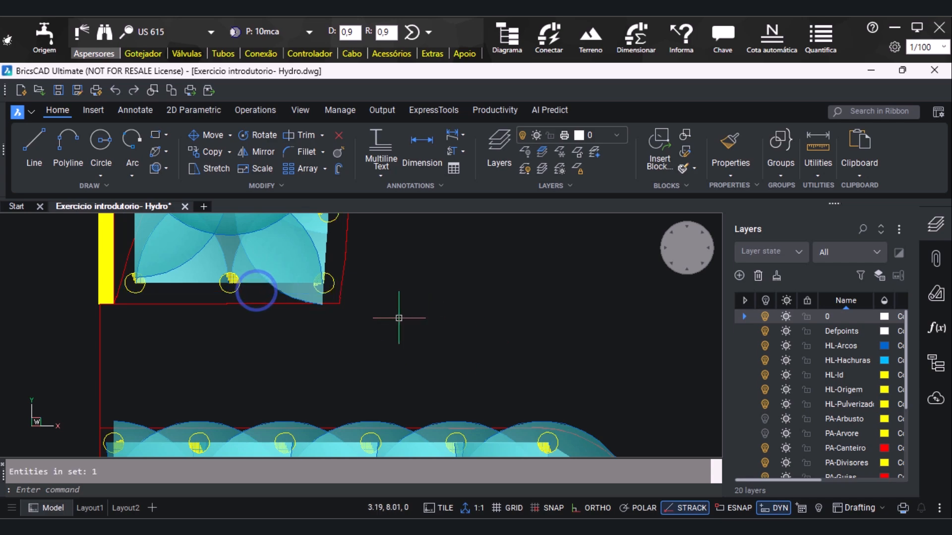
scroll(414, 319, down, 4)
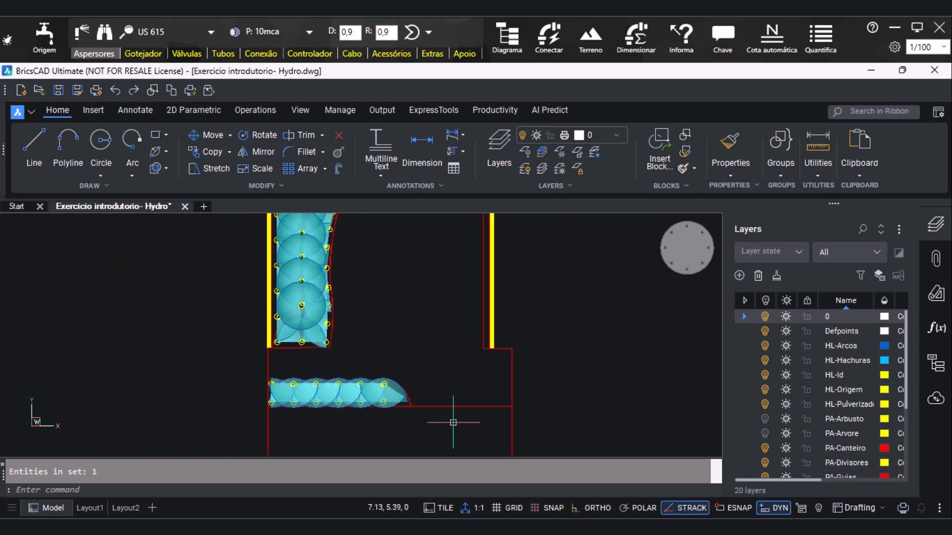
Delete the white polyline outline around the sprinklers of the long vertical bed in the plan's upper-right part
scroll(443, 422, up, 2)
scroll(441, 420, down, 5)
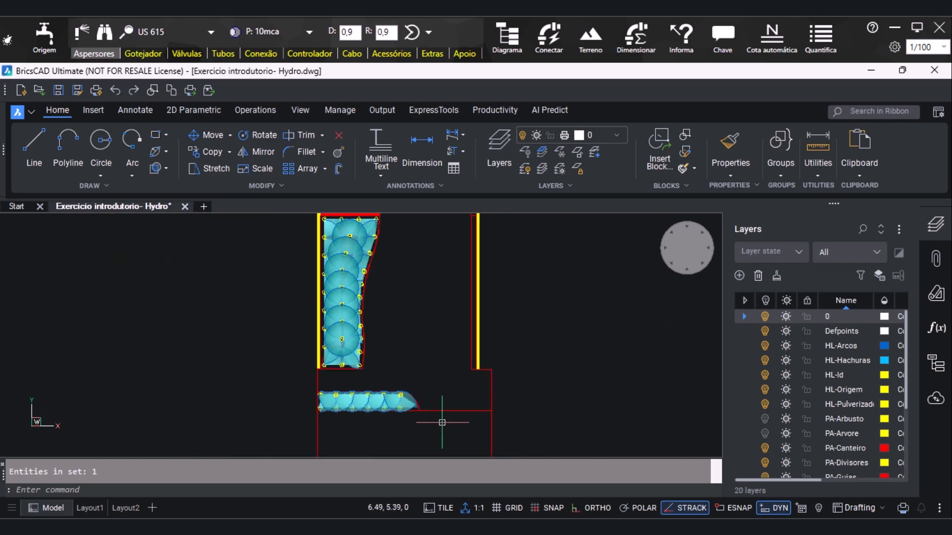
scroll(422, 332, up, 5)
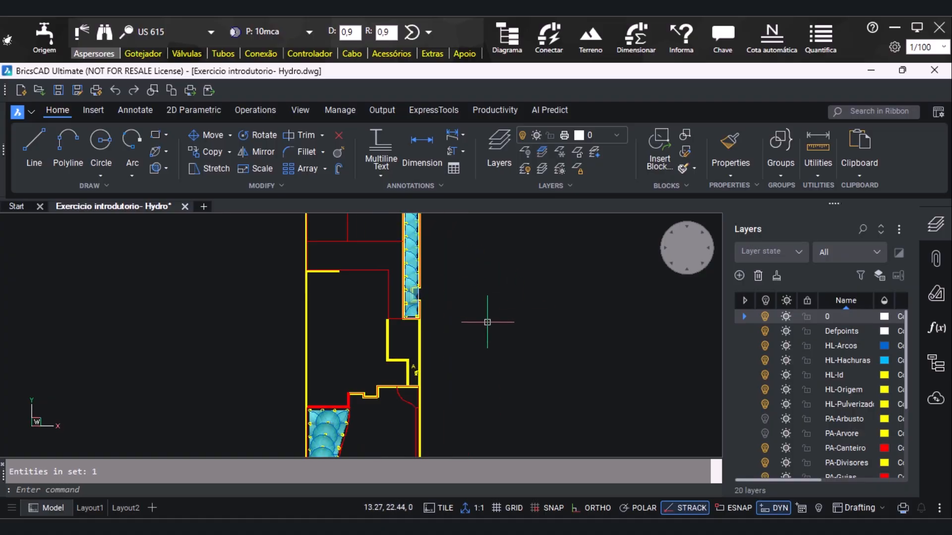
mouse_move(417, 345)
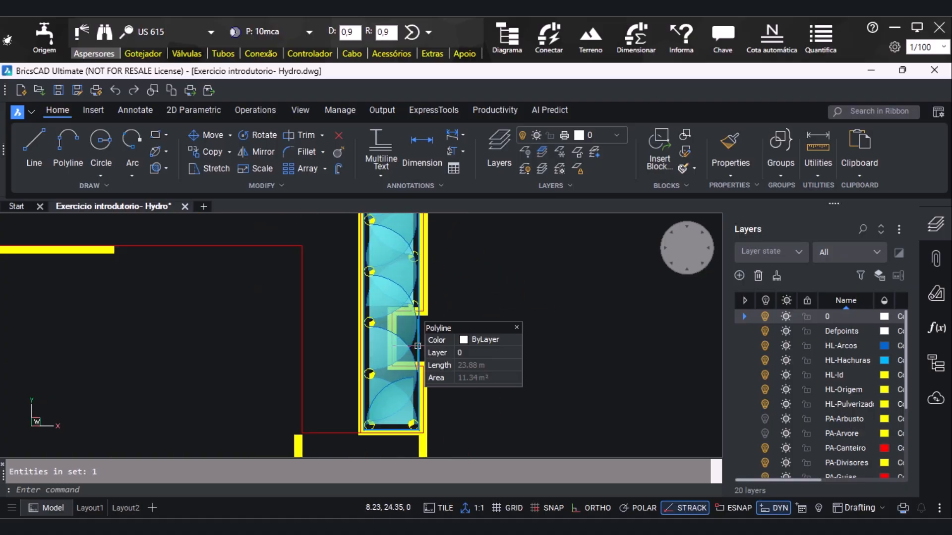
scroll(531, 340, down, 4)
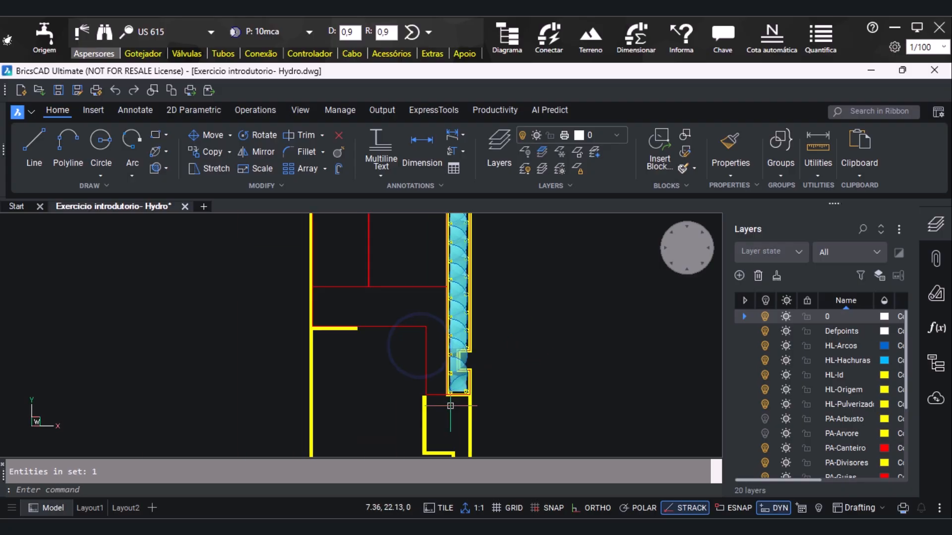
Delete the white polyline outline around the sprinklers of the horizontal bed along the plan's top edge
scroll(438, 269, up, 7)
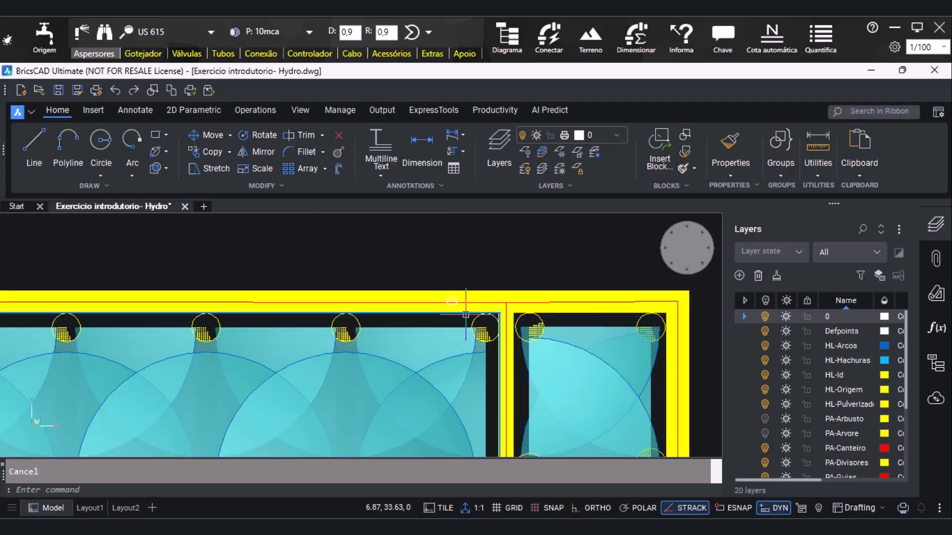
click(466, 314)
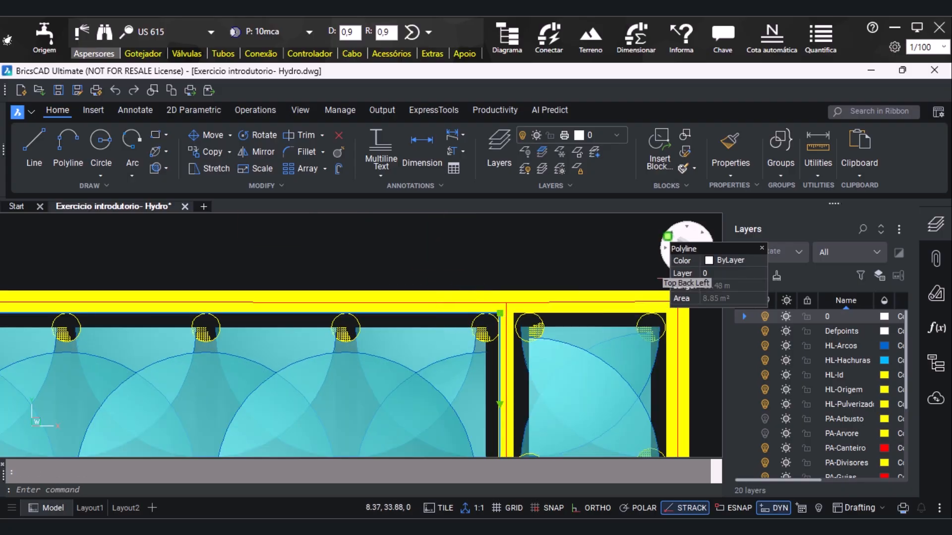
scroll(452, 270, down, 8)
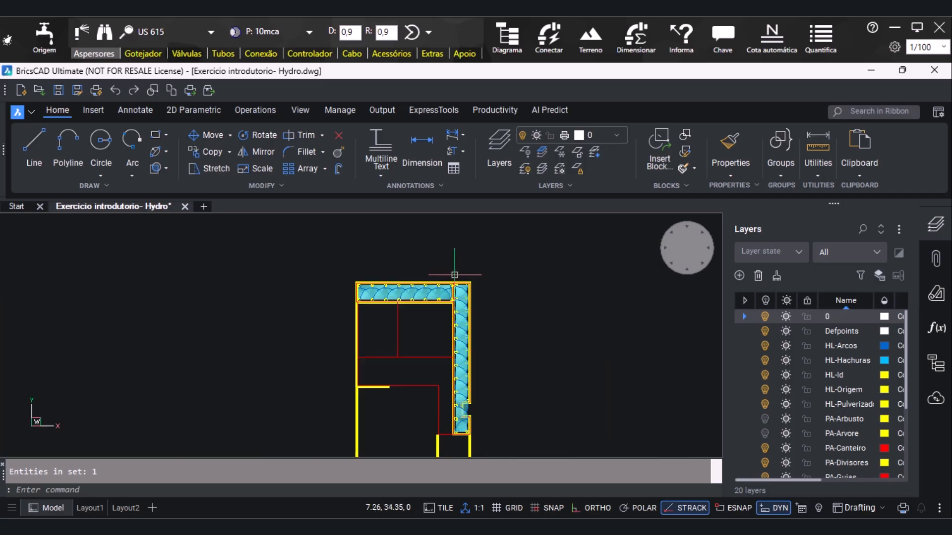
Measure the width of the narrow bed beside the yellow right-hand wall with Distance, starting from the wall's lower endpoint
scroll(450, 268, down, 5)
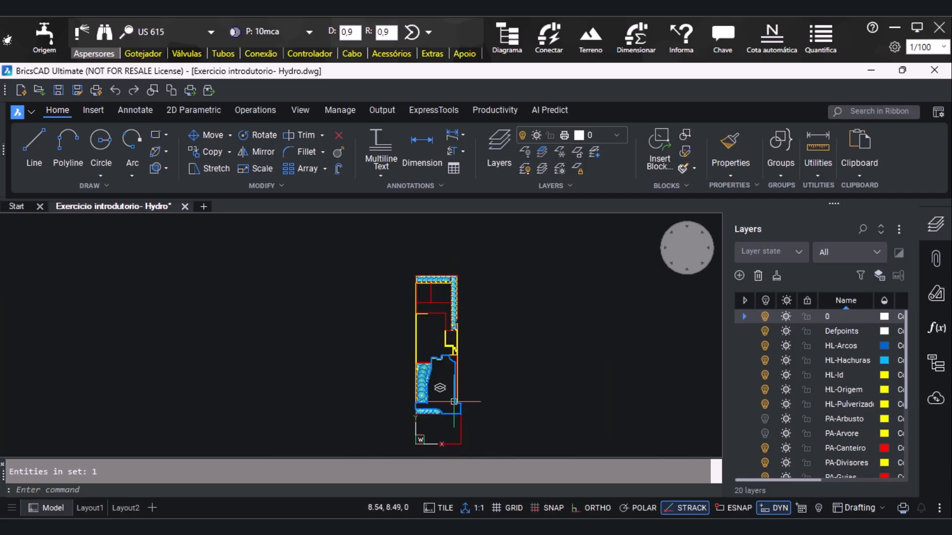
scroll(454, 402, up, 8)
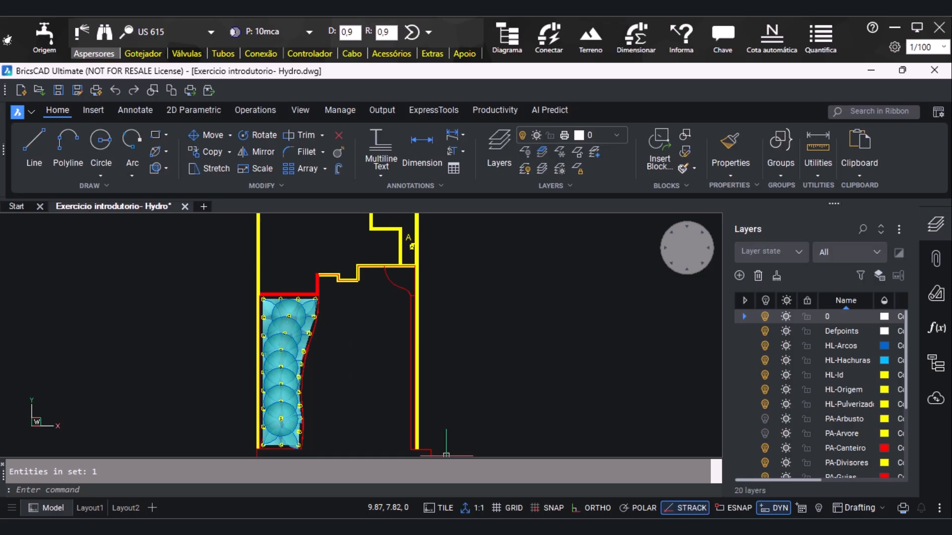
scroll(446, 455, up, 4)
scroll(446, 455, down, 2)
click(813, 167)
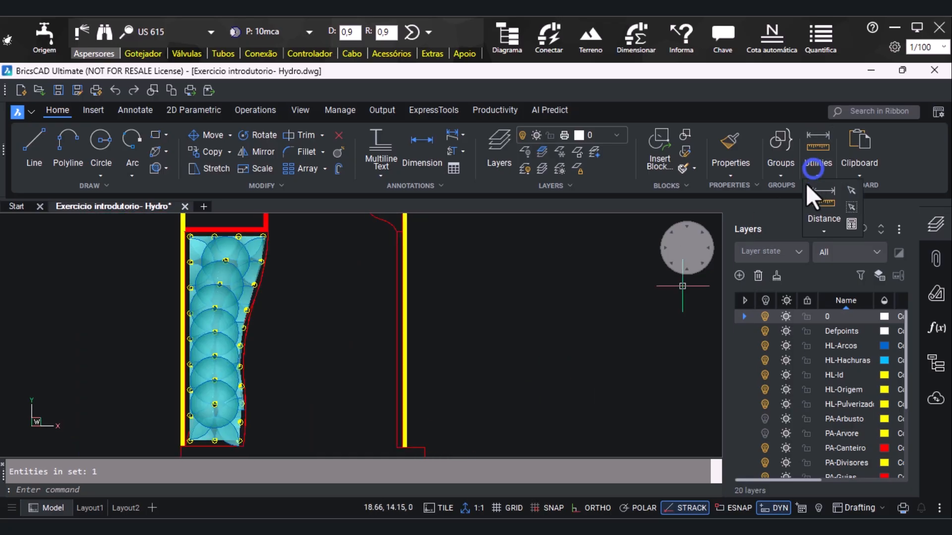
click(810, 221)
click(833, 251)
scroll(369, 395, up, 5)
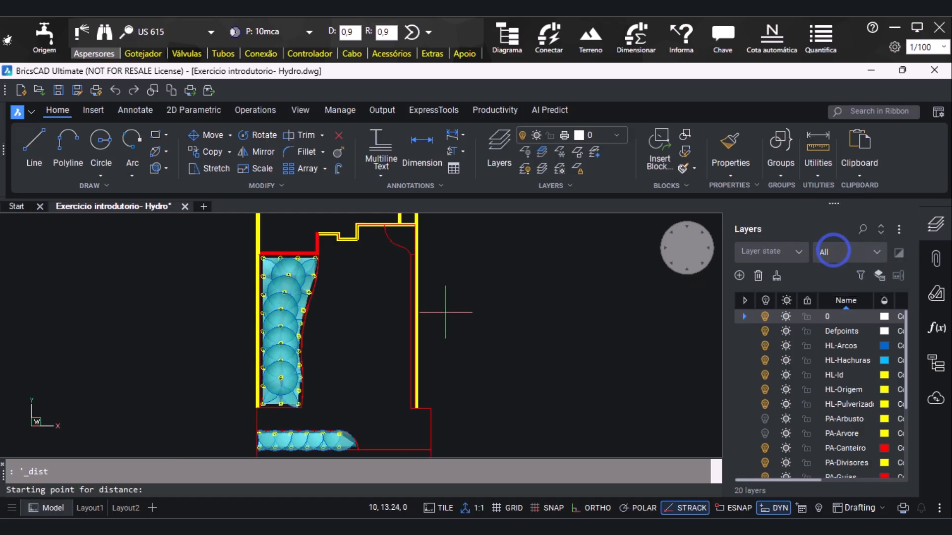
shift+right_click(376, 390)
click(416, 233)
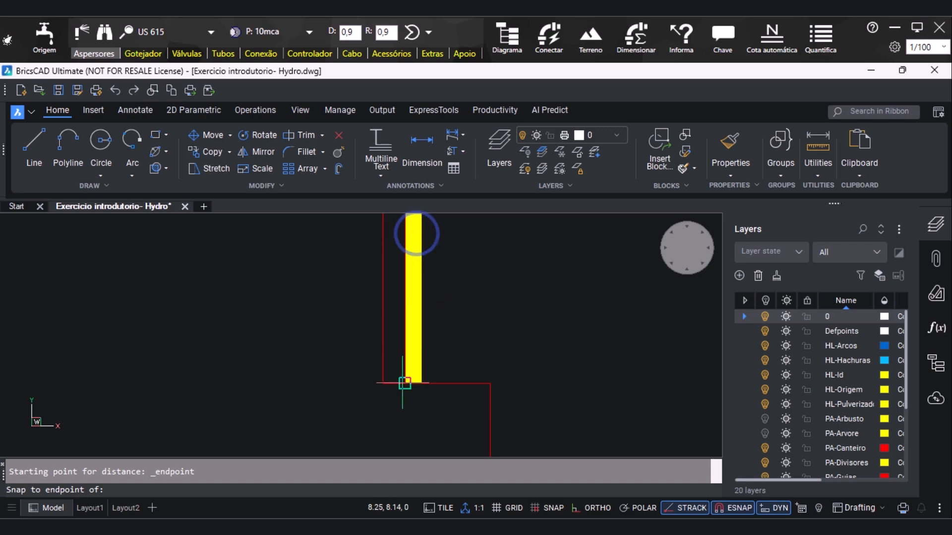
click(413, 383)
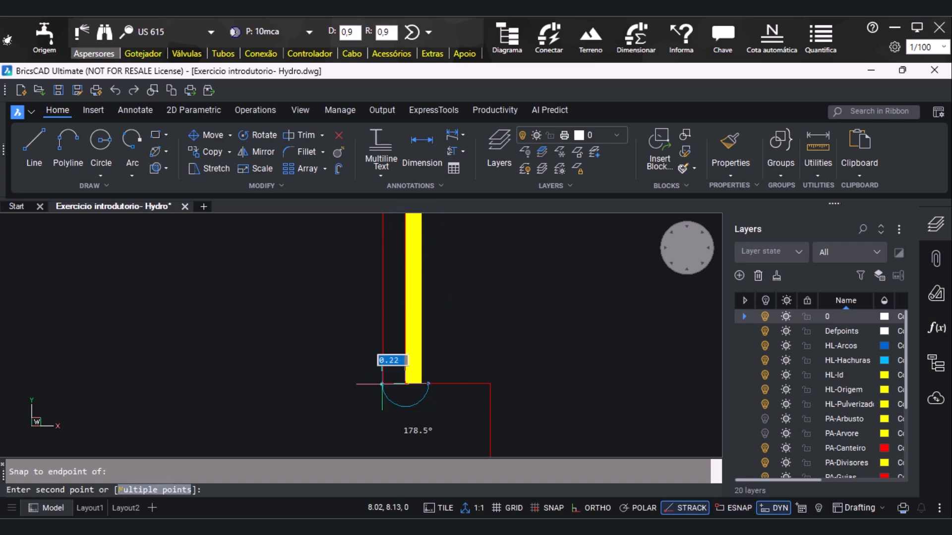
key(Escape)
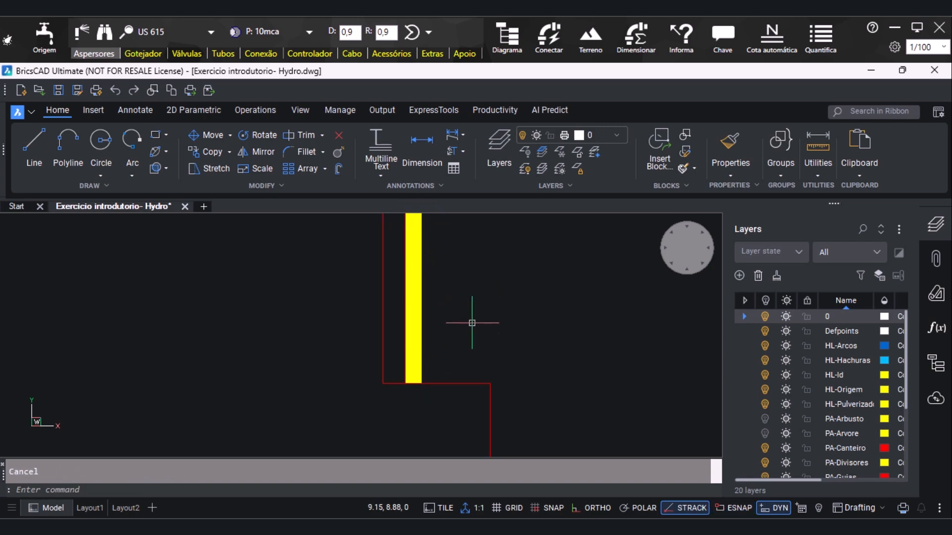
Switch to the Gotejador (dripper) tools and view the available drip tubes in the item catalogue and the mosaic
scroll(444, 366, down, 2)
scroll(445, 367, down, 1)
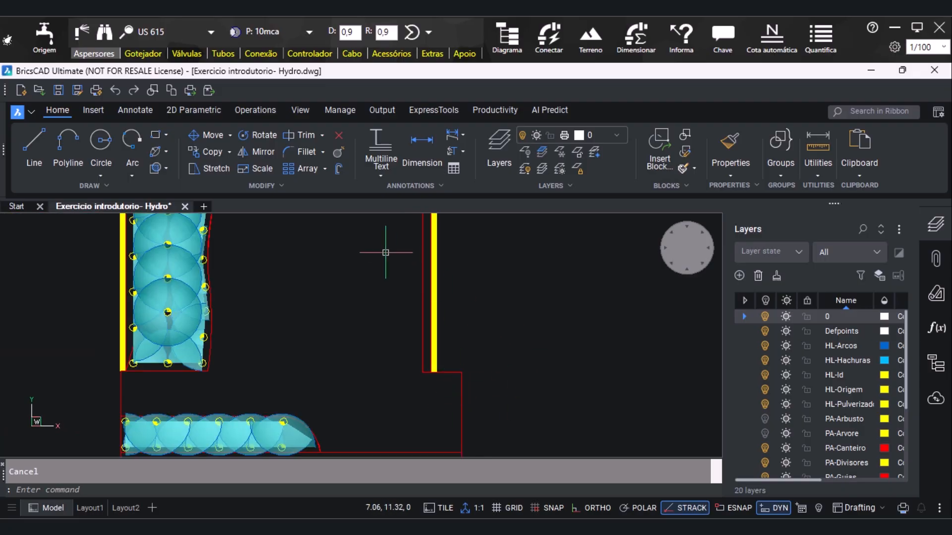
click(143, 53)
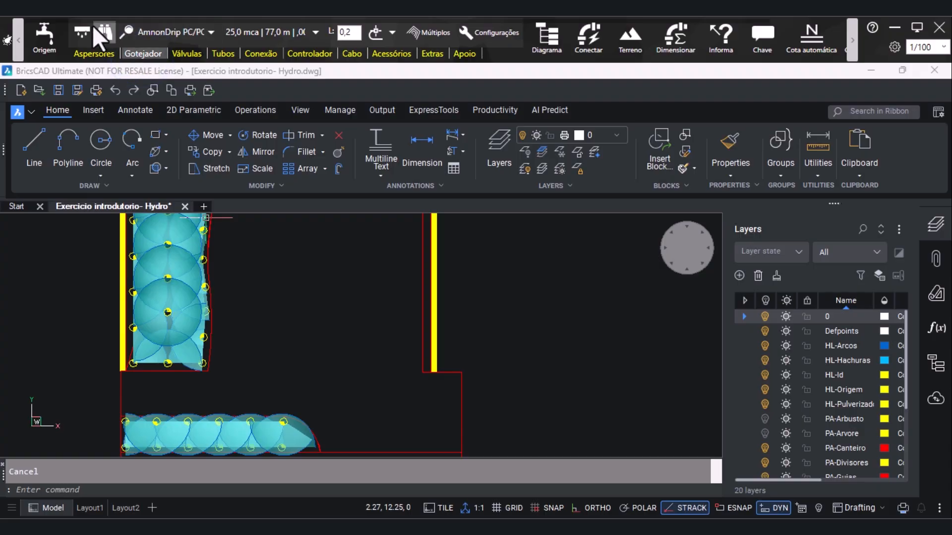
click(82, 34)
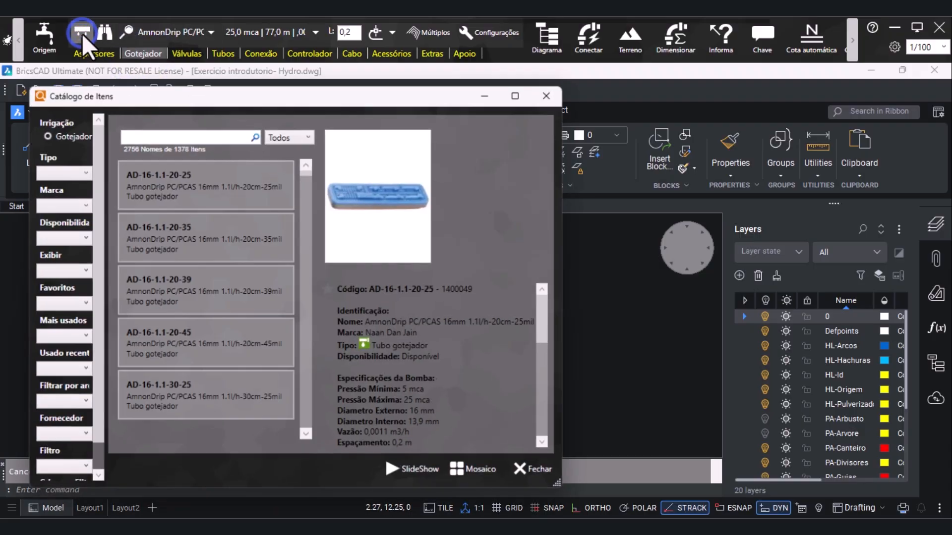
click(552, 92)
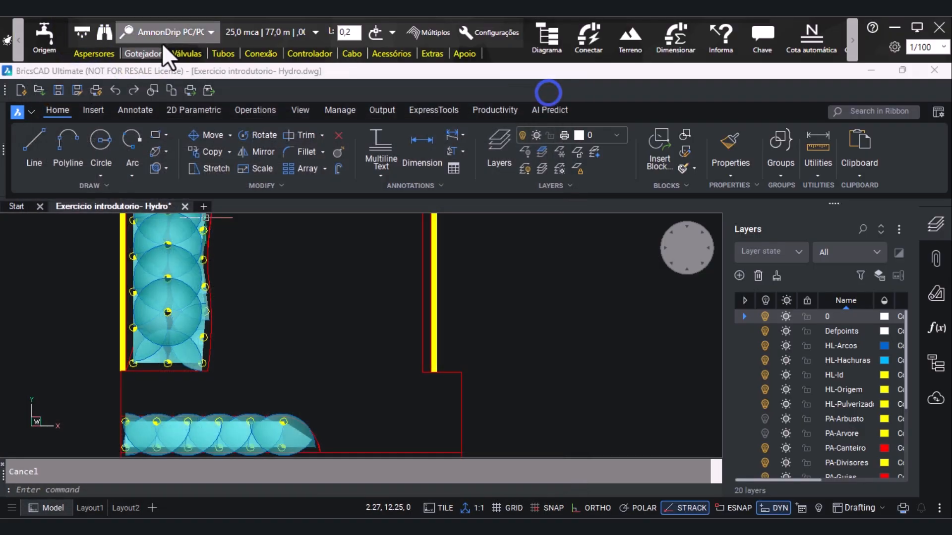
click(103, 33)
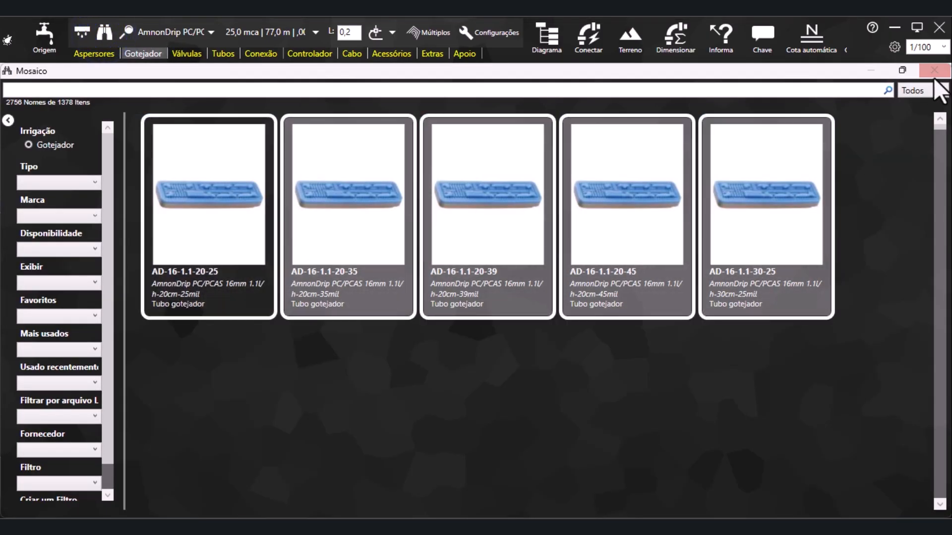
click(935, 74)
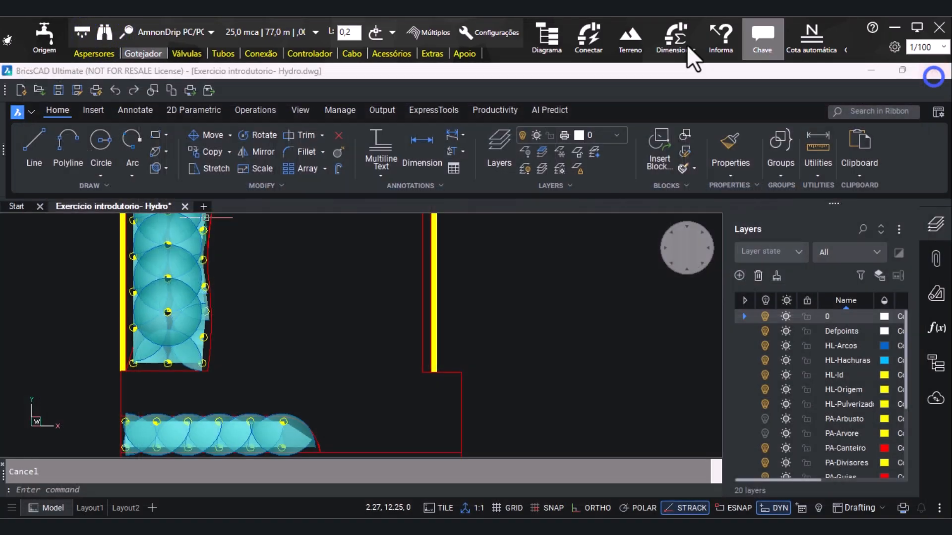
Search the dripper list for d1000 and choose the D1000-16mm-0.64lph-15cm-6mil drip tube
click(181, 28)
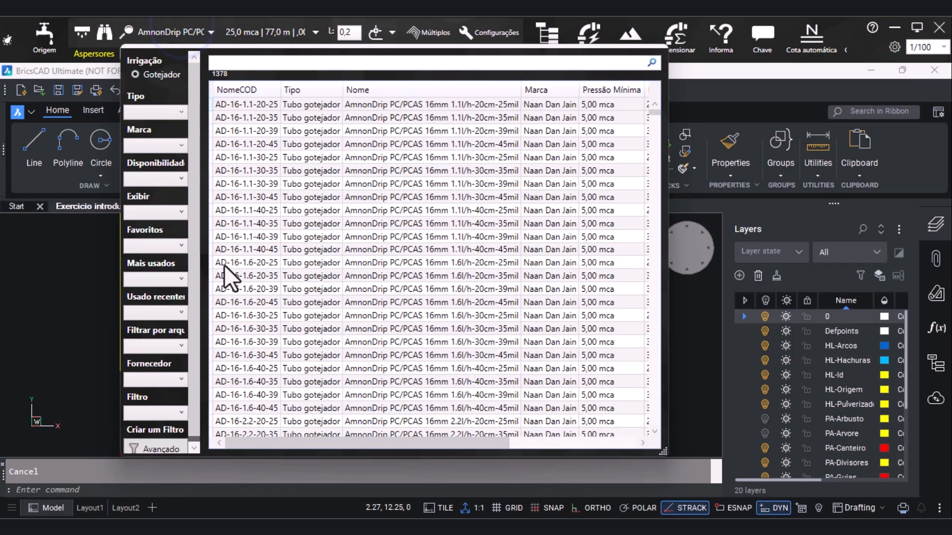
click(250, 66)
text(d1000)
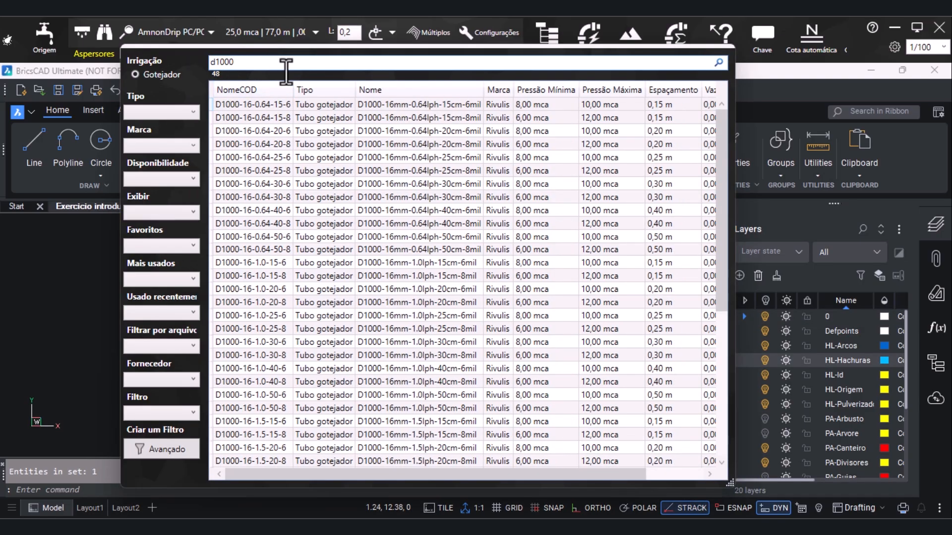
drag(731, 483, 768, 489)
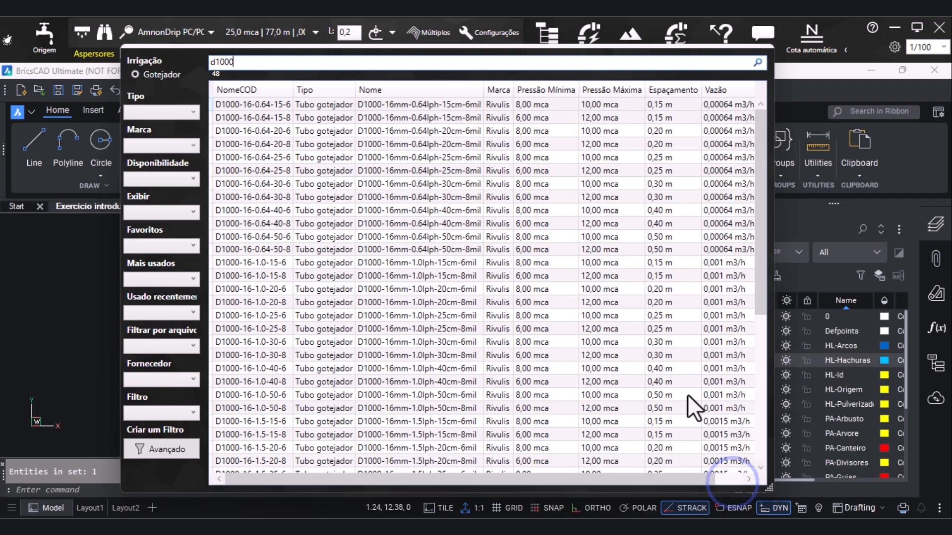
double_click(400, 104)
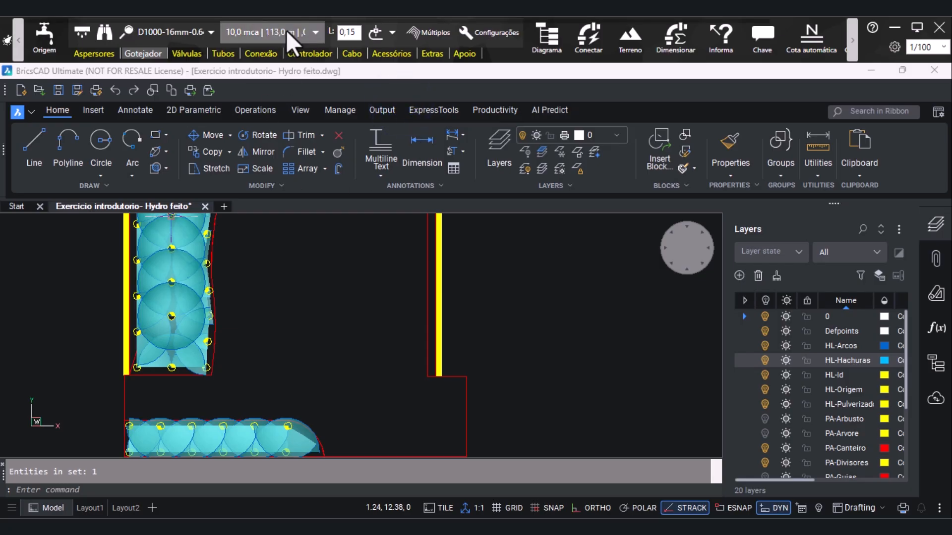
mouse_move(287, 29)
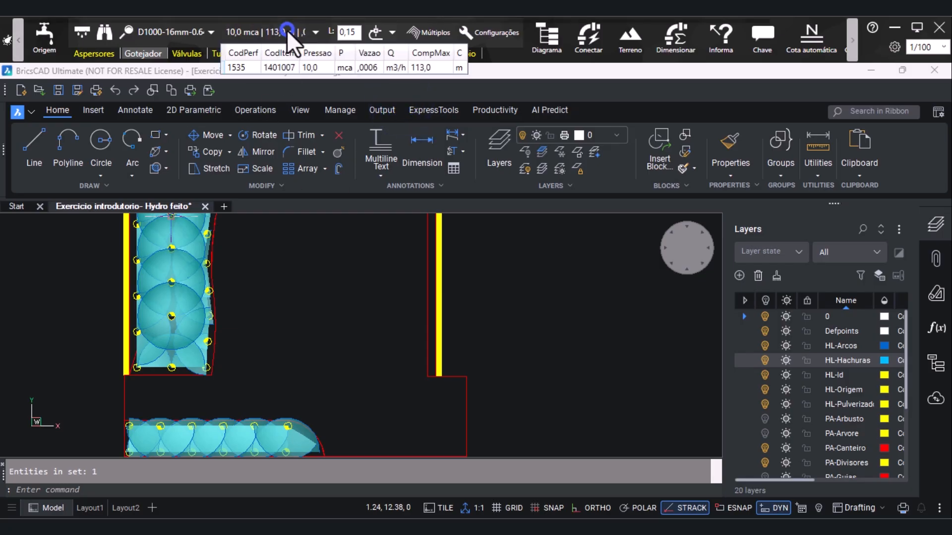
click(341, 32)
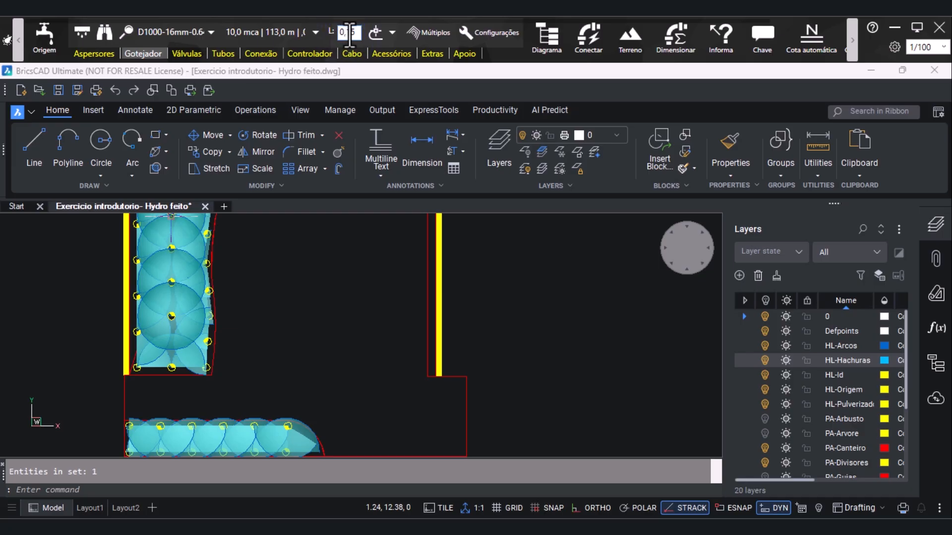
Start a new D1000 drip line polygon at the midpoint of the narrow bed's bottom edge beside the yellow right-hand wall
click(392, 32)
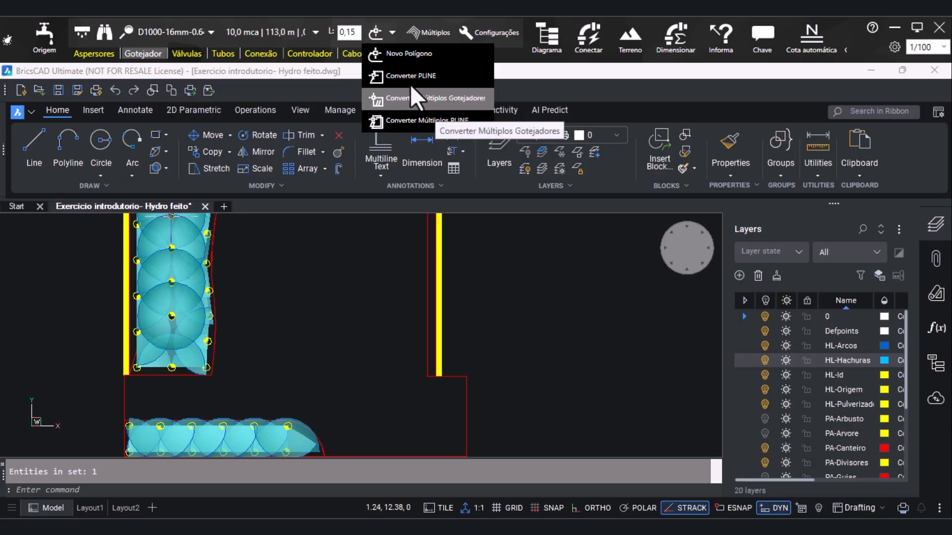
click(388, 57)
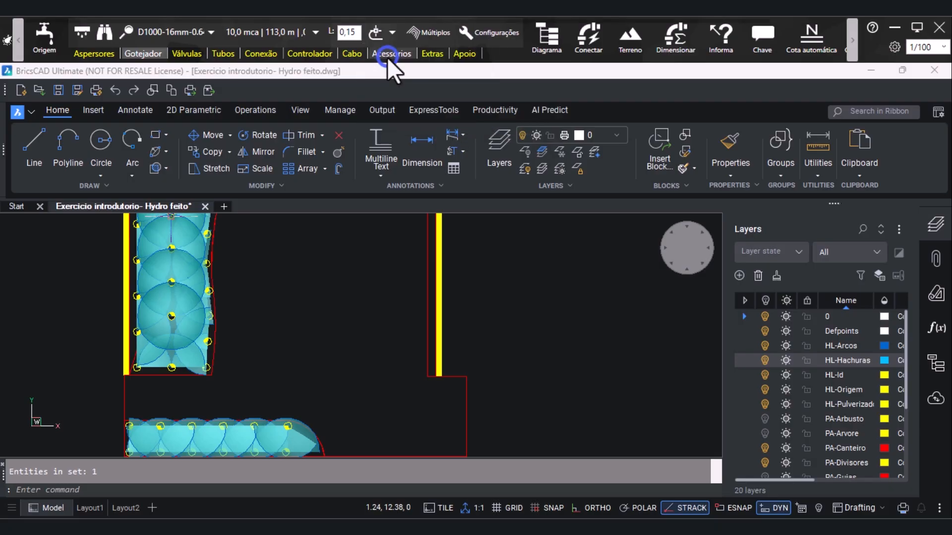
click(378, 31)
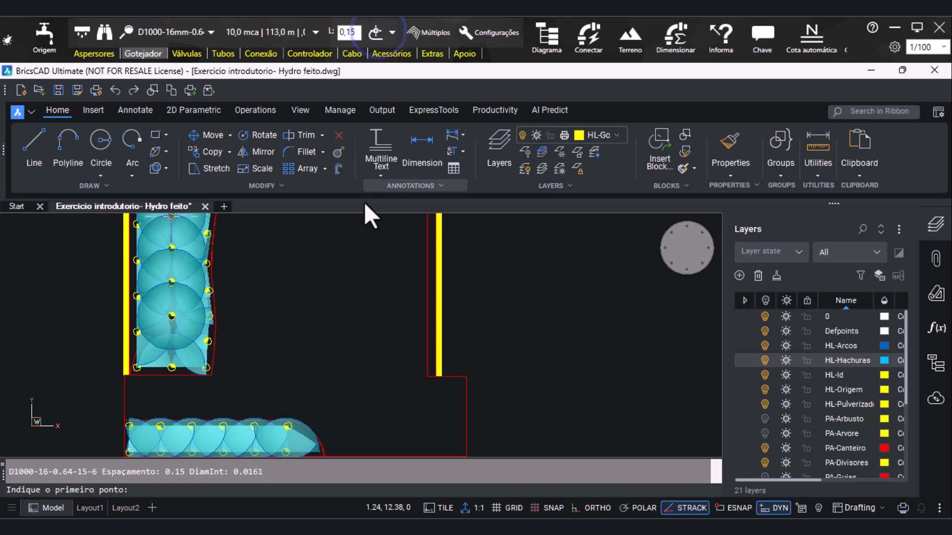
scroll(357, 299, down, 1)
scroll(414, 354, up, 3)
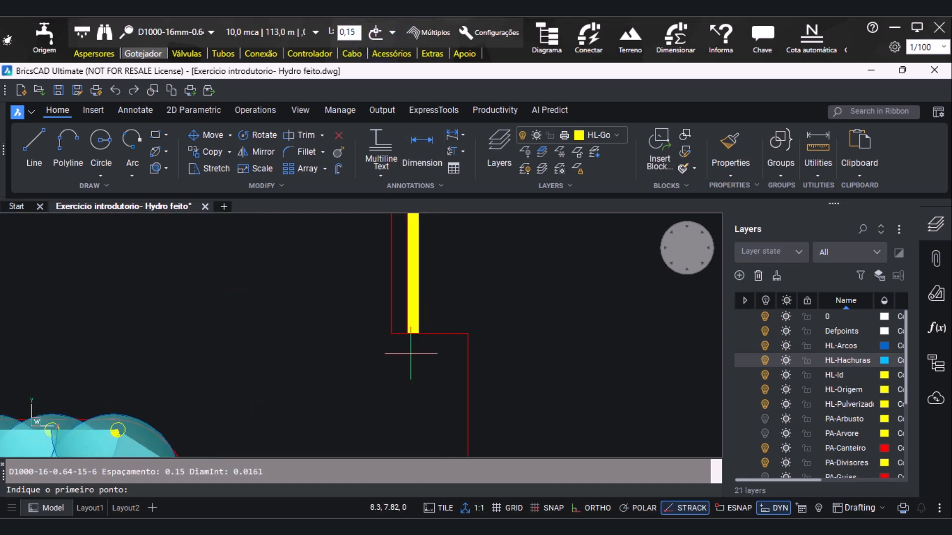
shift+right_click(398, 330)
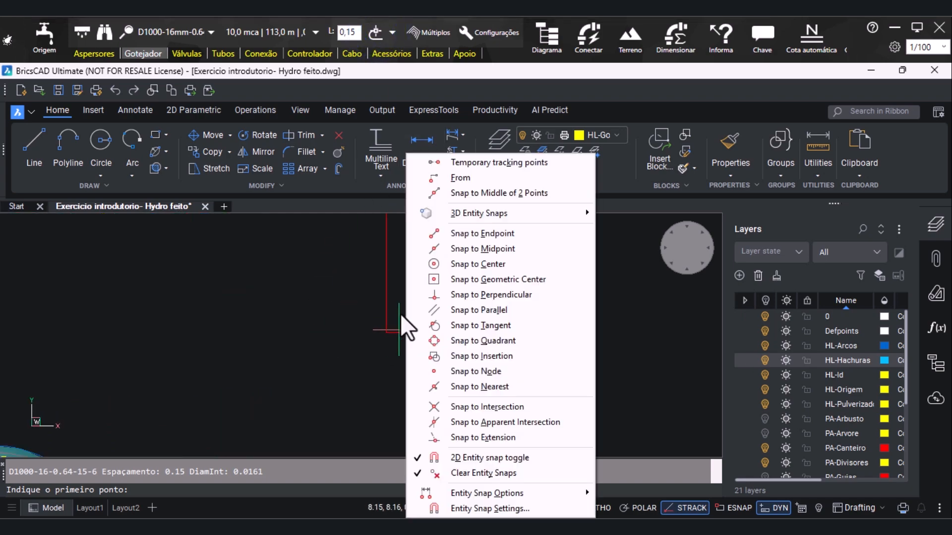
click(443, 252)
click(395, 330)
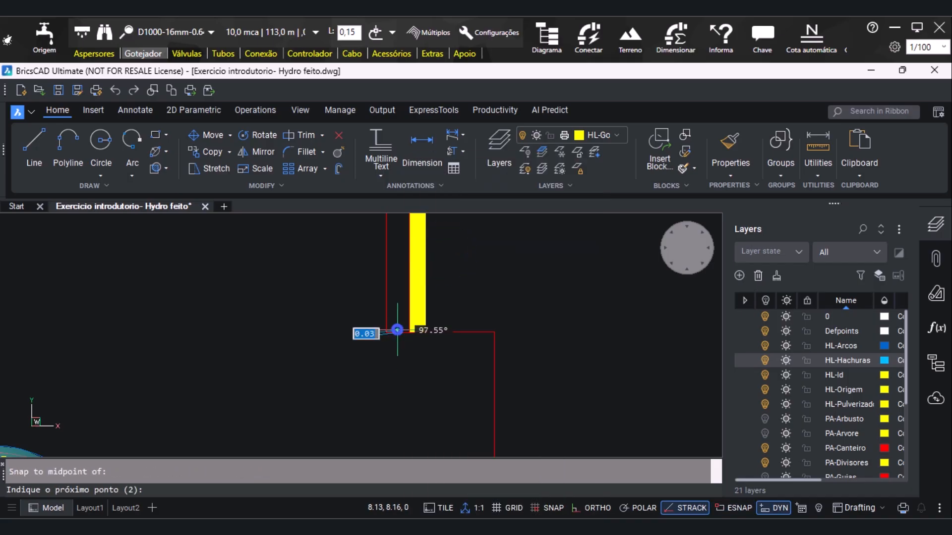
Run the drip line vertically about 9.5 m with Ortho on, ending just below the yellow wall at the bed's upper end
scroll(397, 357, down, 3)
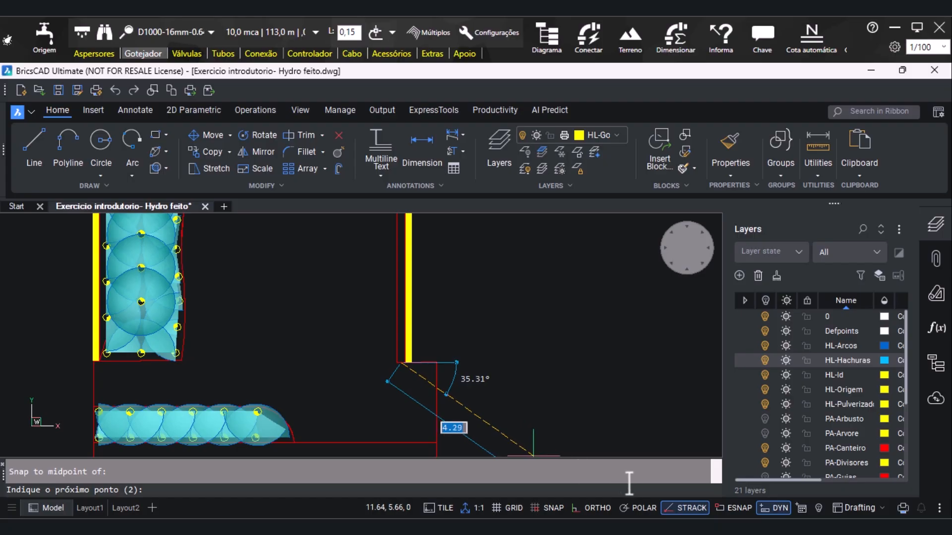
click(592, 508)
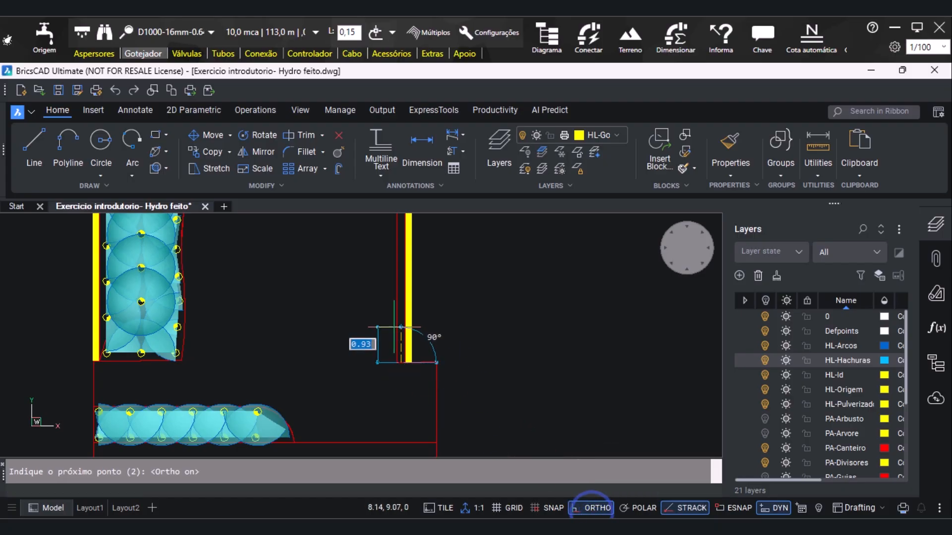
scroll(396, 332, down, 3)
scroll(399, 337, up, 6)
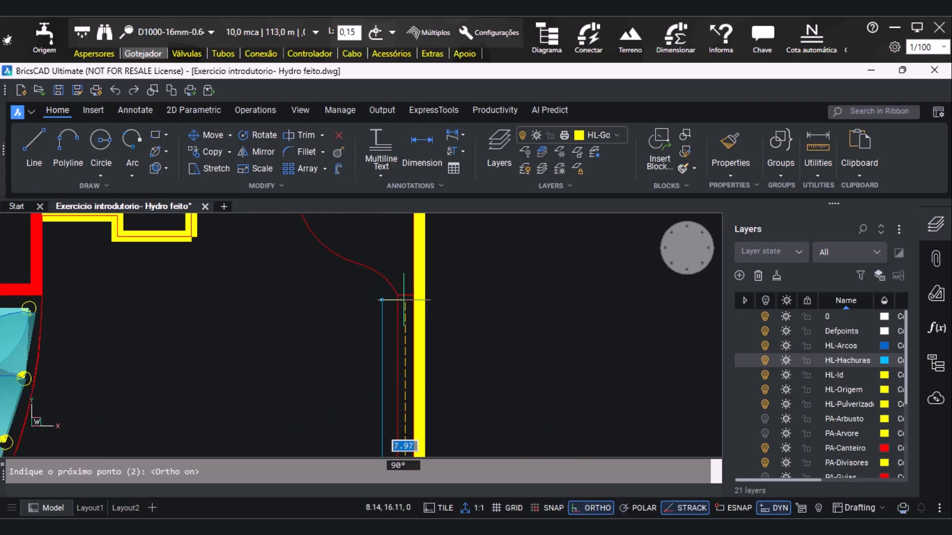
scroll(412, 347, down, 3)
scroll(416, 318, up, 3)
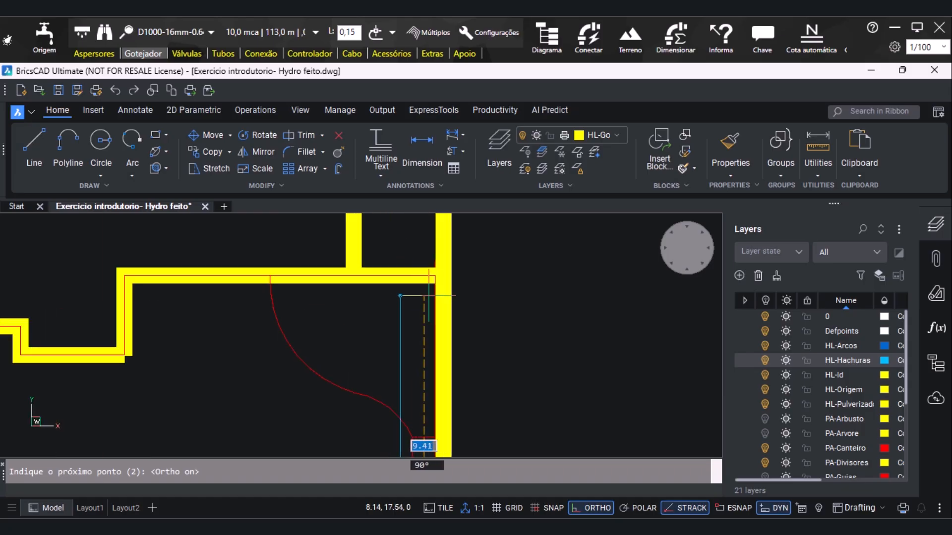
scroll(425, 291, up, 2)
scroll(425, 292, up, 2)
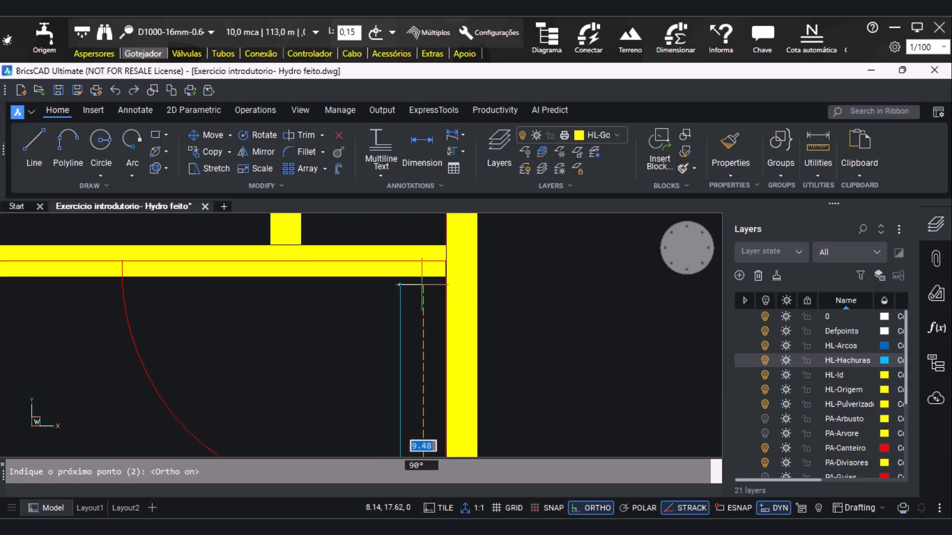
click(423, 283)
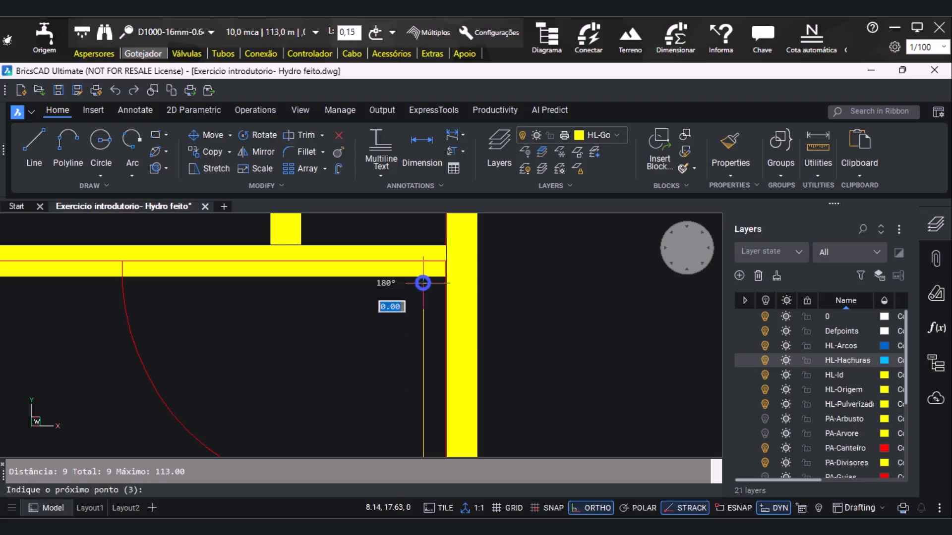
key(Escape)
Create multiple parallel drip lines from the new line, 0.20 apart, offset toward the curved bed edge over a total distance of about 1.40
scroll(370, 260, down, 6)
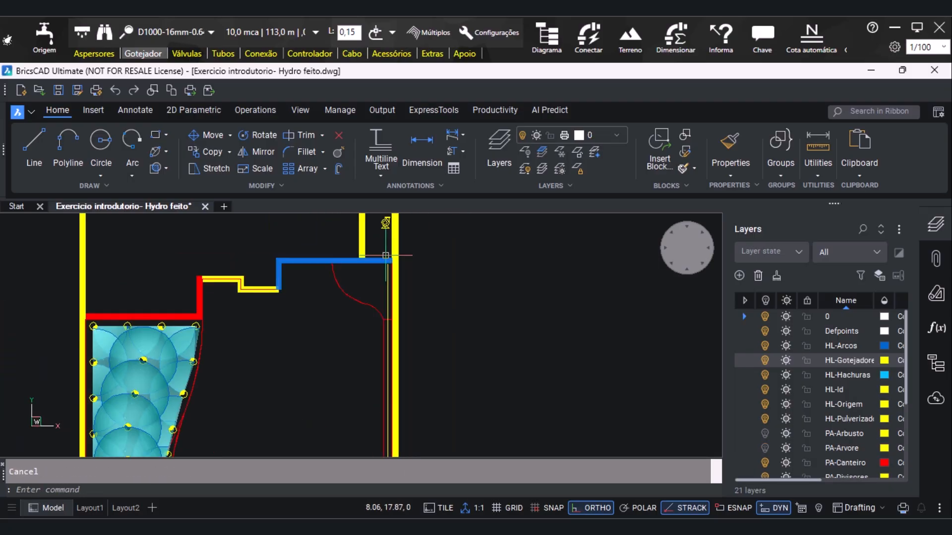
scroll(379, 290, up, 2)
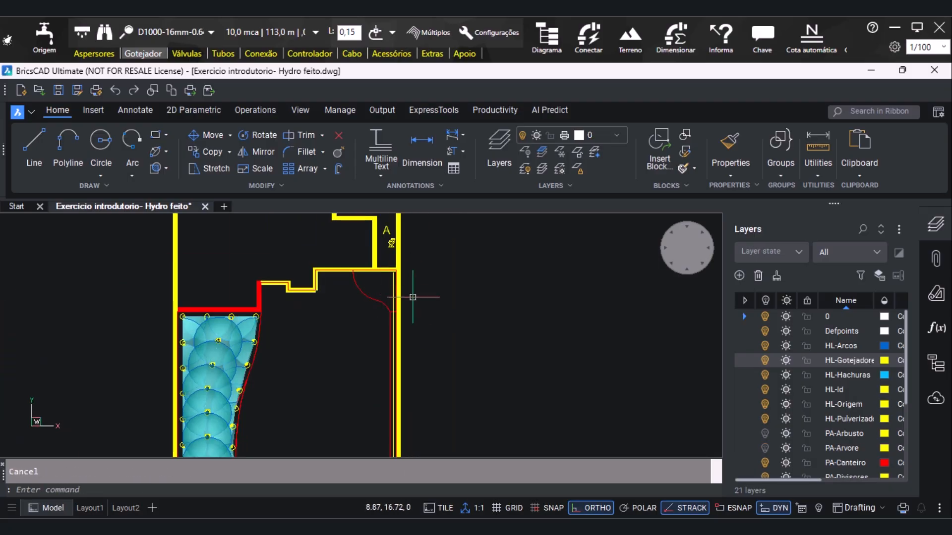
scroll(411, 296, up, 1)
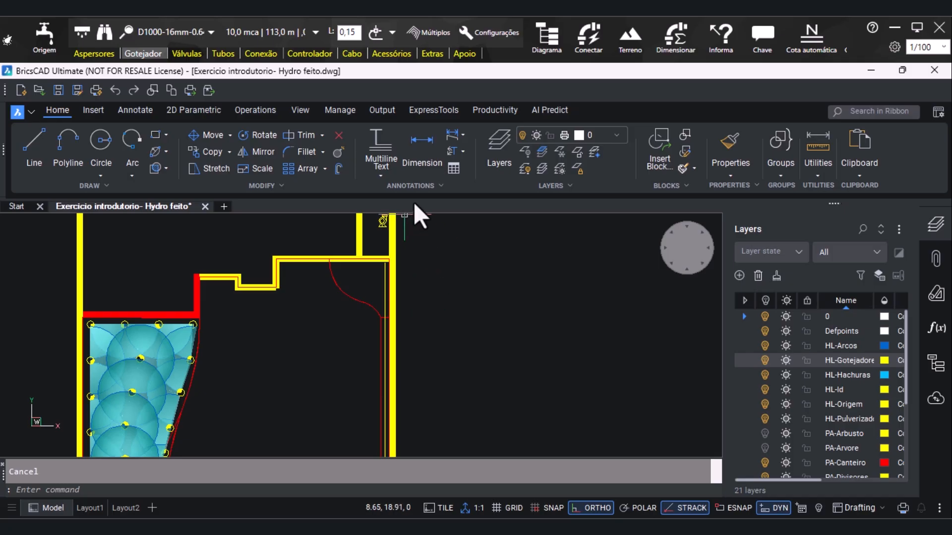
click(429, 31)
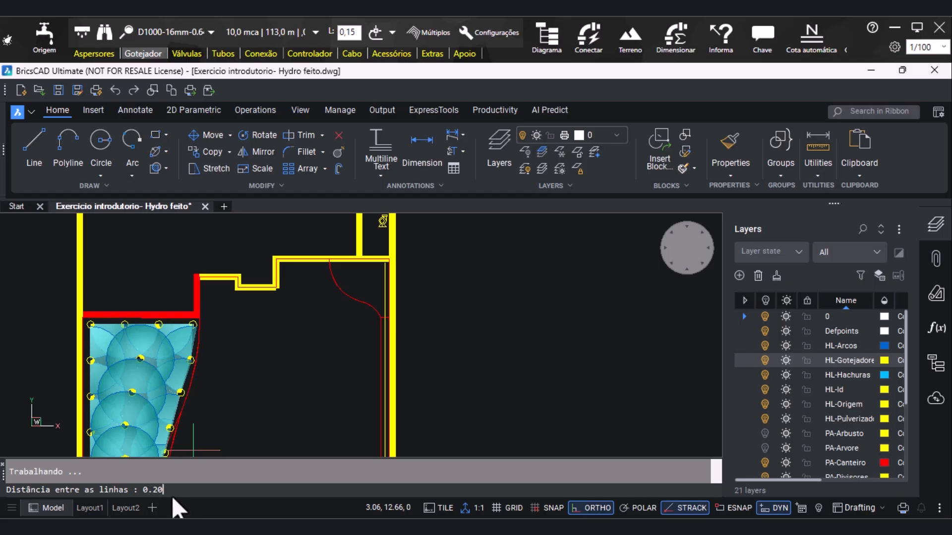
key(Return)
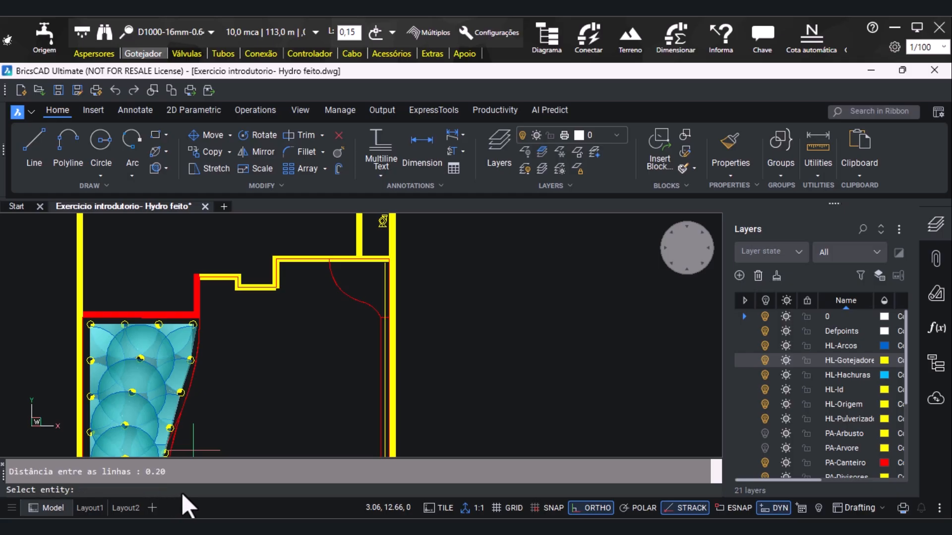
click(384, 279)
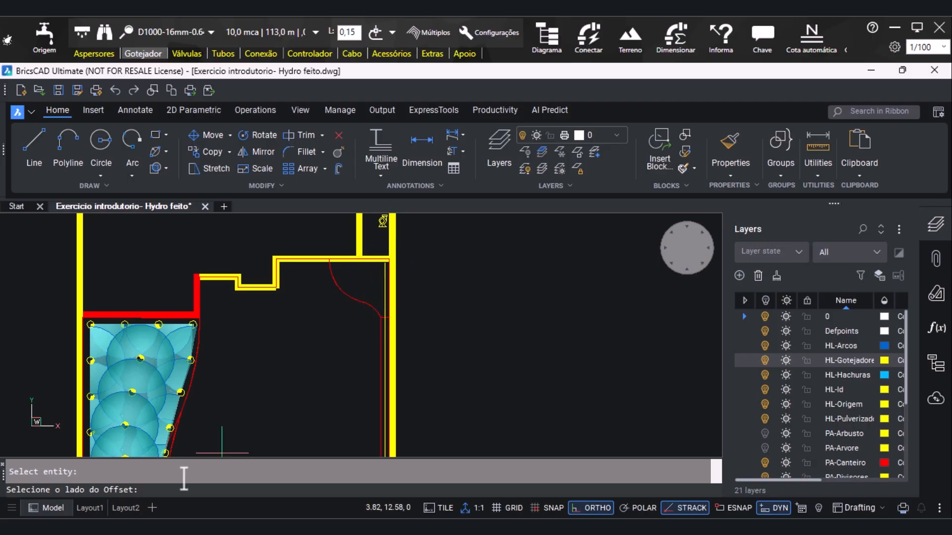
click(317, 287)
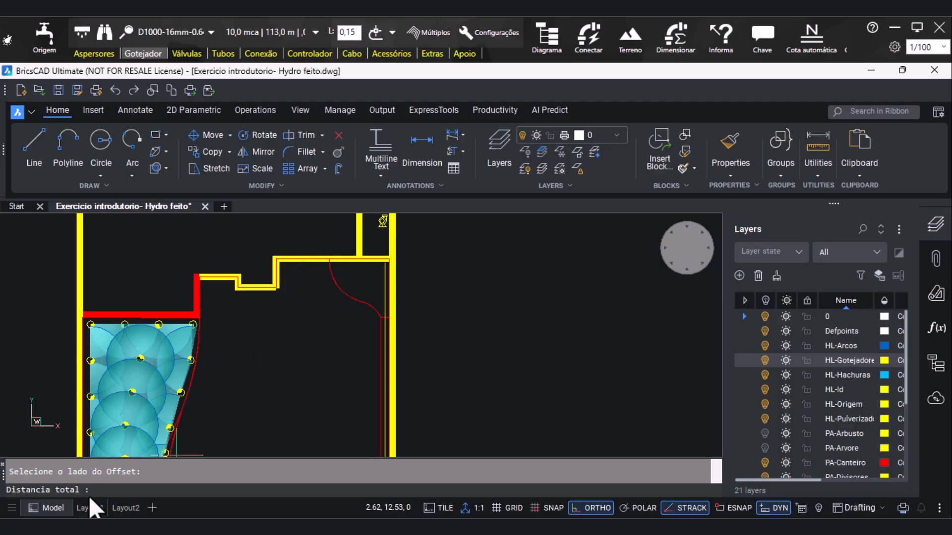
click(331, 272)
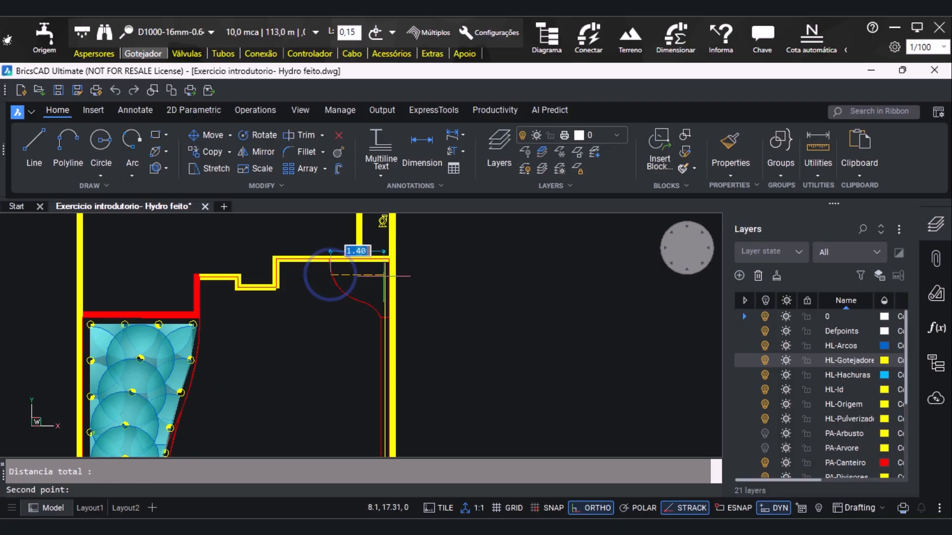
click(387, 276)
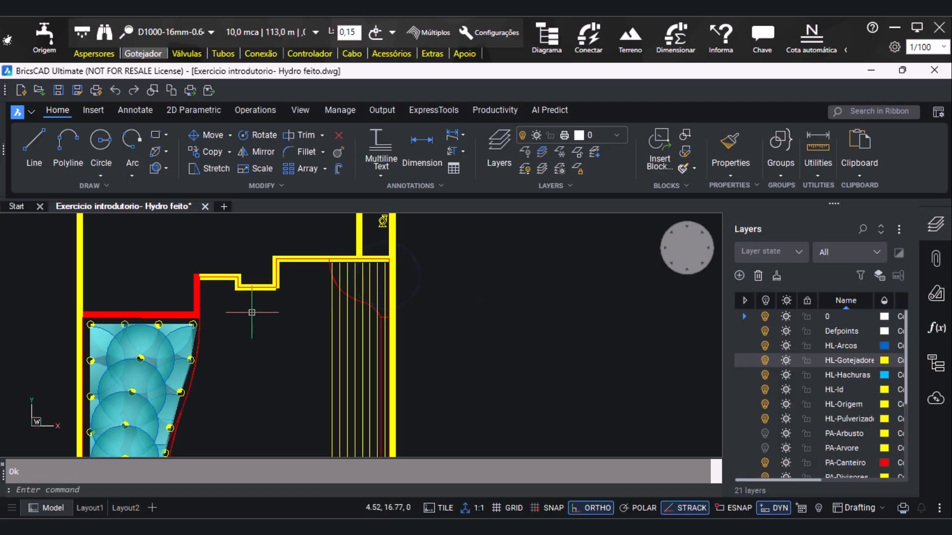
Trim the offset drip lines along the red curved bed edge, removing the portions that run below the curve
scroll(337, 323, down, 2)
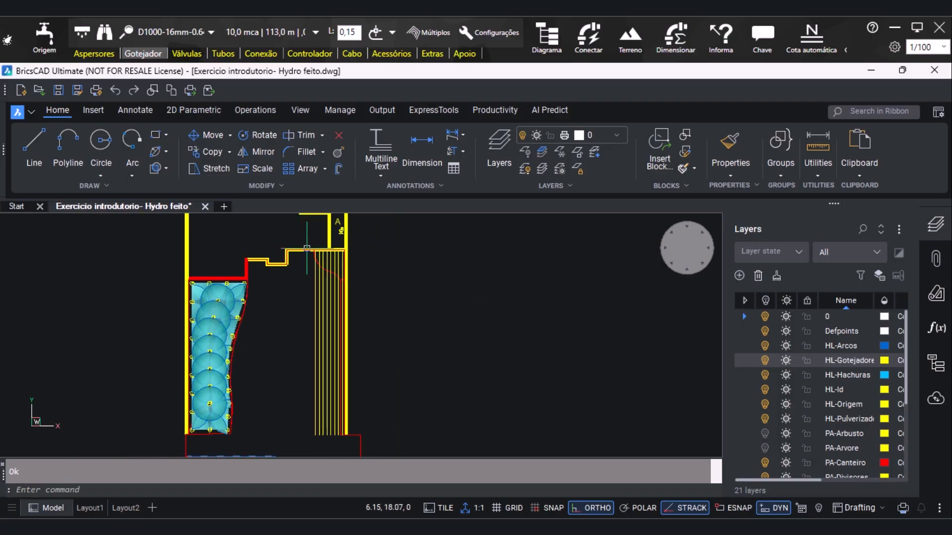
scroll(335, 318, up, 1)
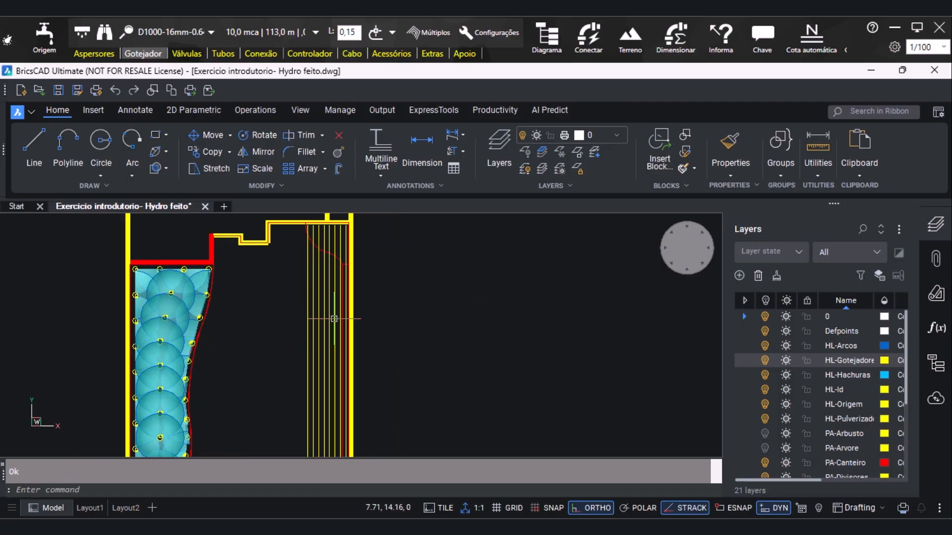
click(302, 136)
click(305, 283)
click(321, 281)
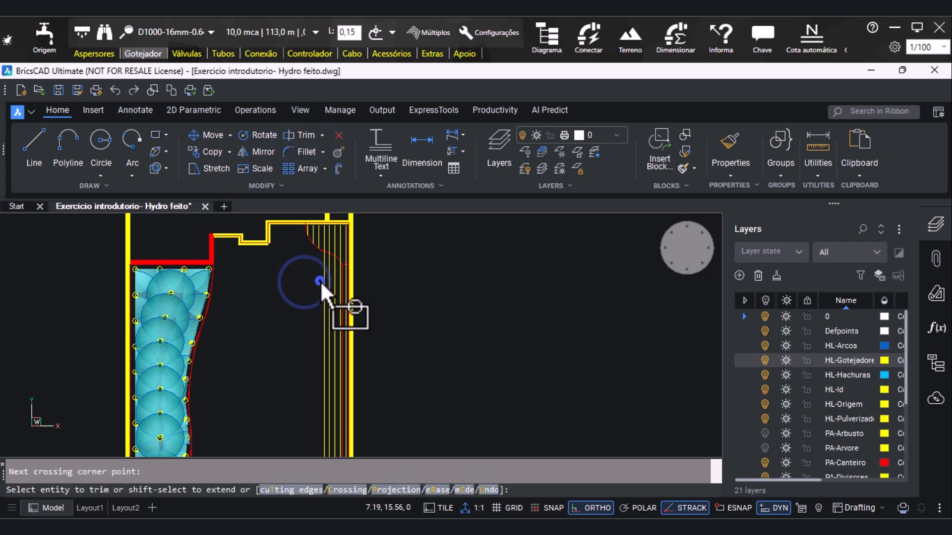
click(320, 281)
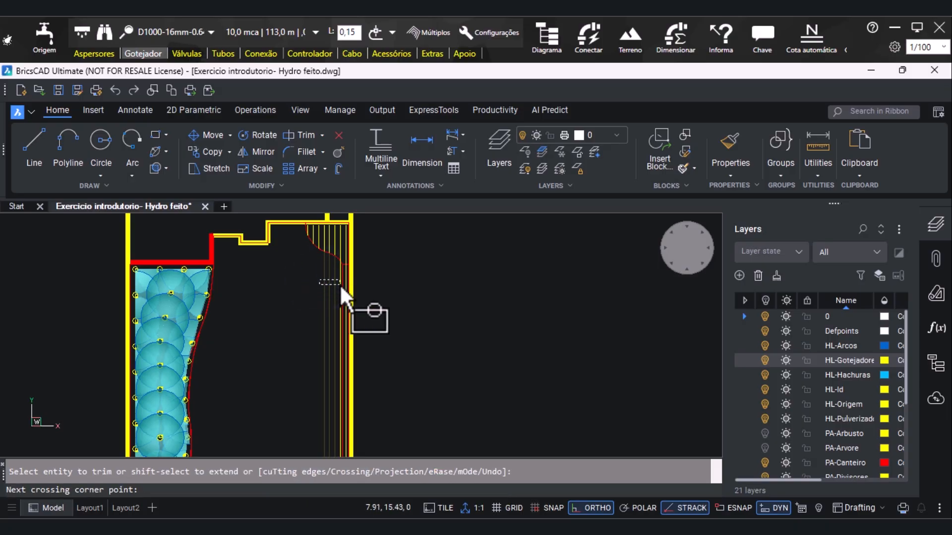
click(340, 285)
scroll(340, 282, up, 3)
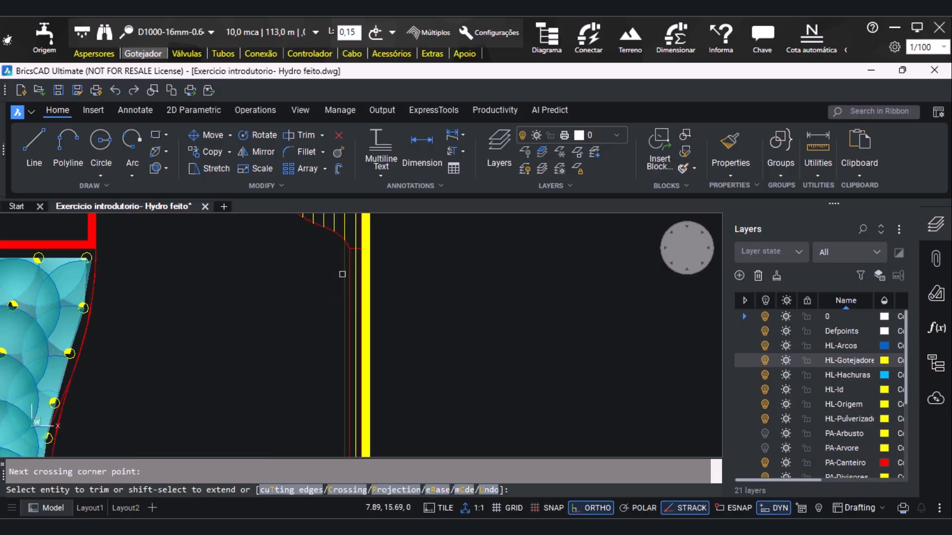
click(341, 274)
scroll(340, 272, down, 3)
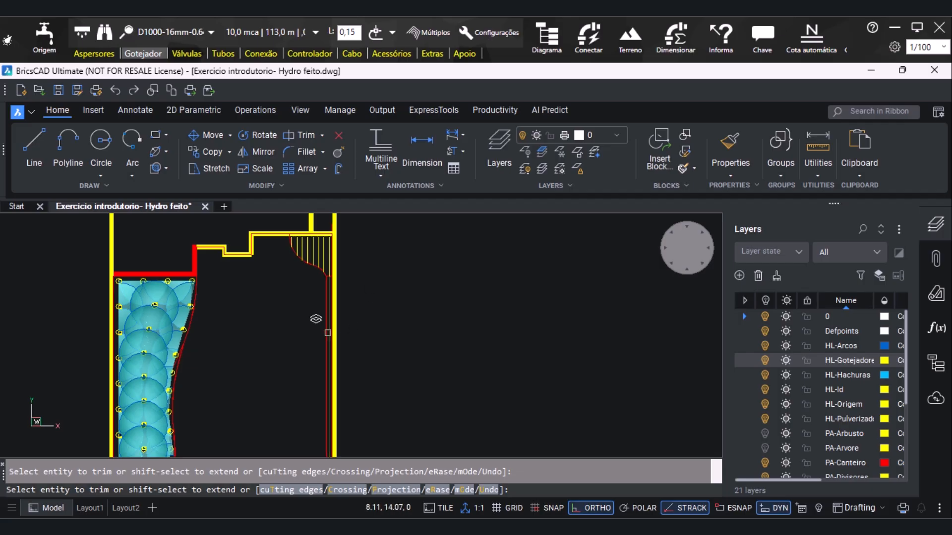
key(Escape)
Examine the line style, scale and colour options in the drip tube drawing settings for the D1000-16-0.64-15-6
scroll(338, 238, down, 2)
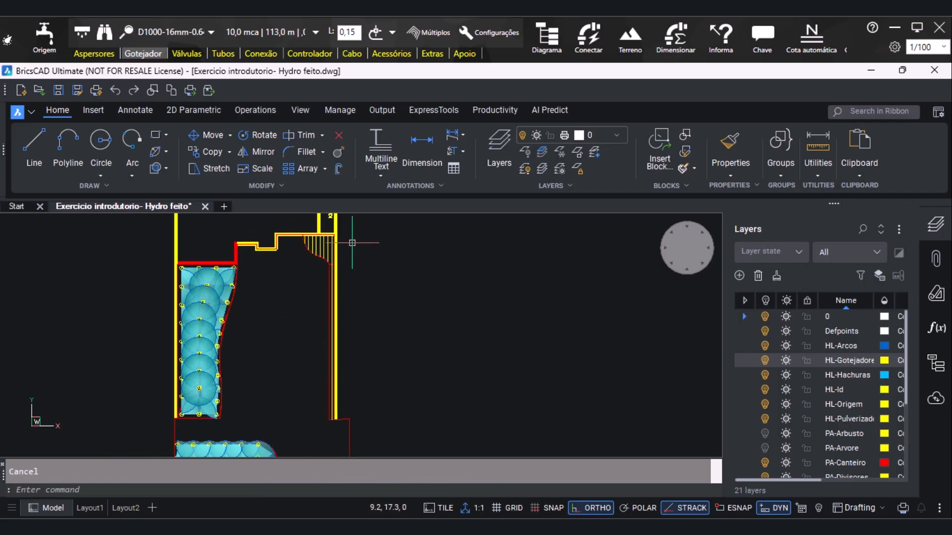
click(484, 28)
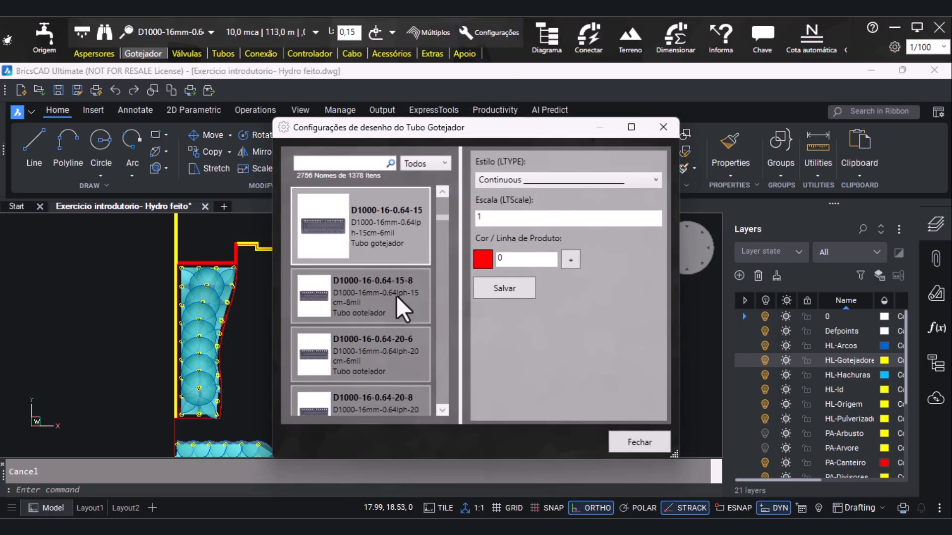
click(567, 180)
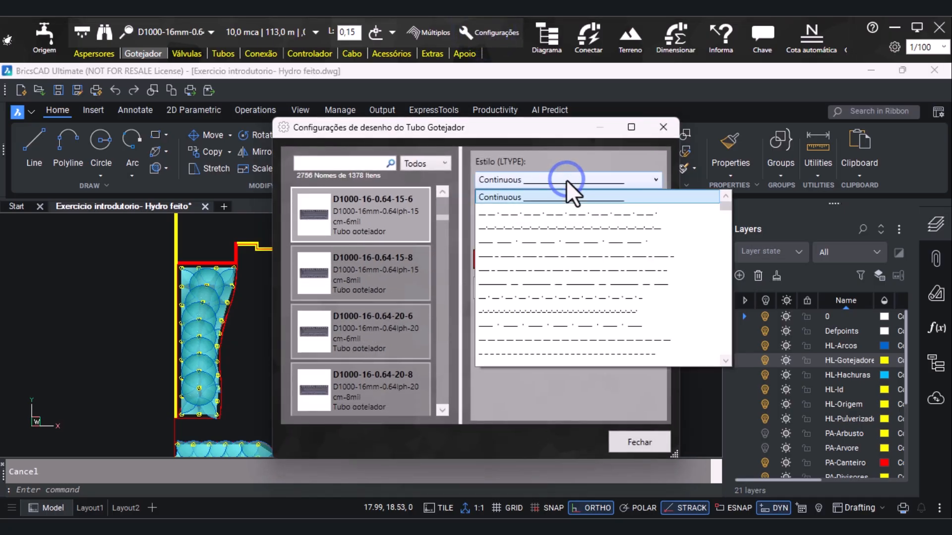
click(576, 162)
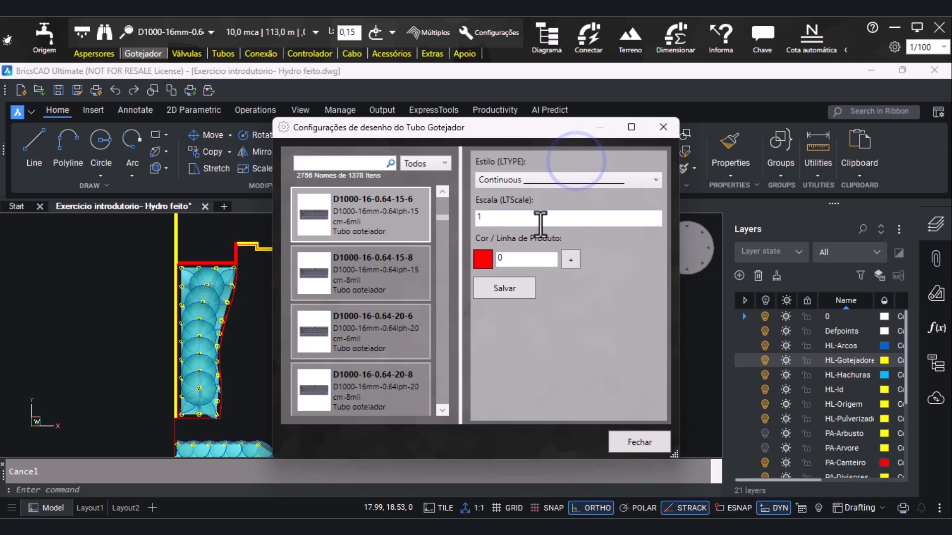
click(571, 259)
click(625, 189)
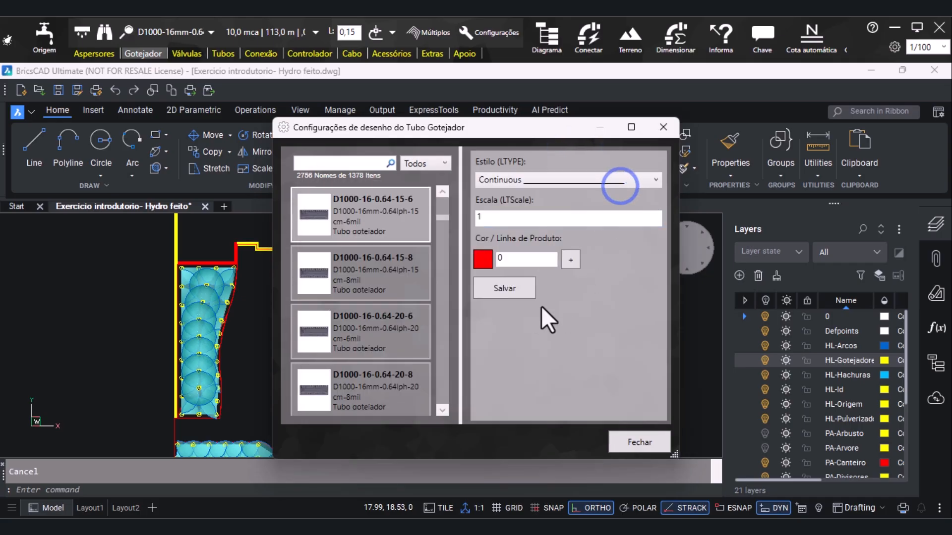
click(659, 441)
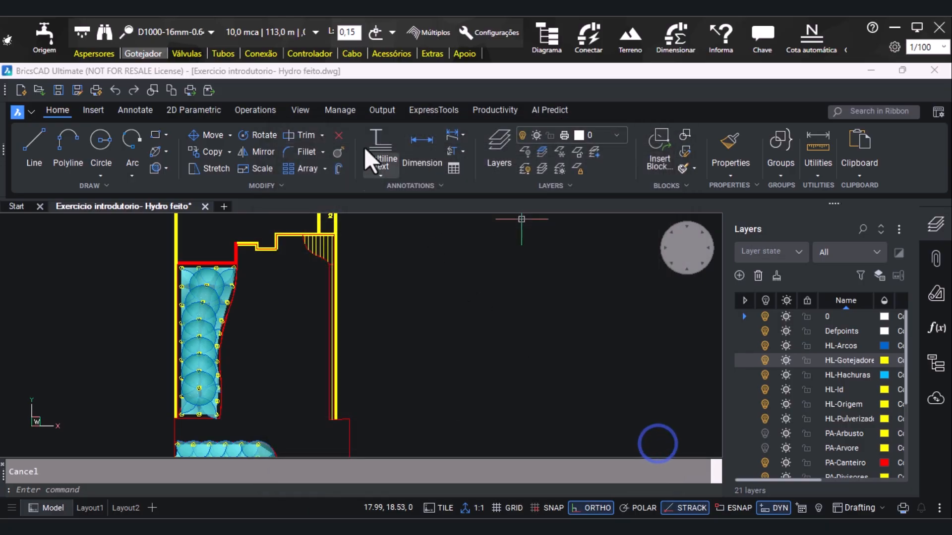
Examine the valve catalogue in both its item list and mosaic views
click(180, 54)
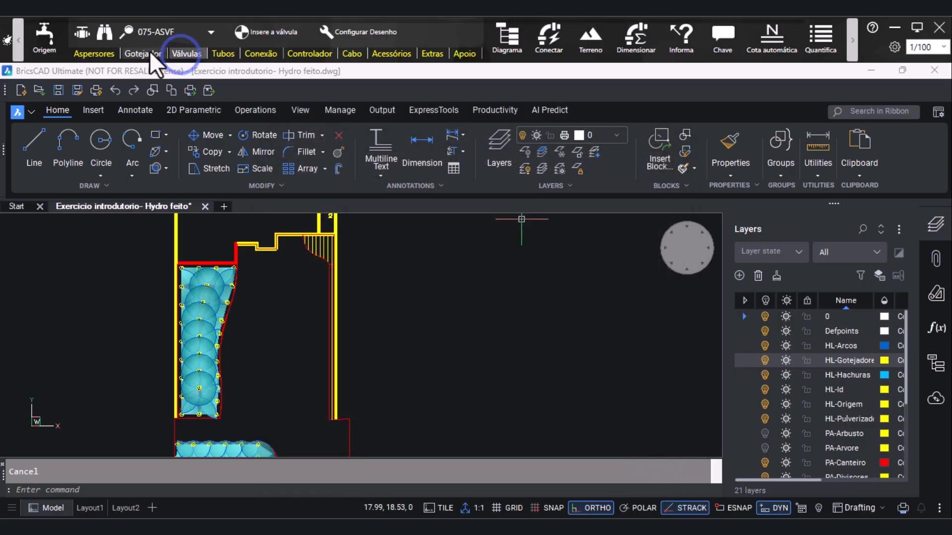
click(81, 33)
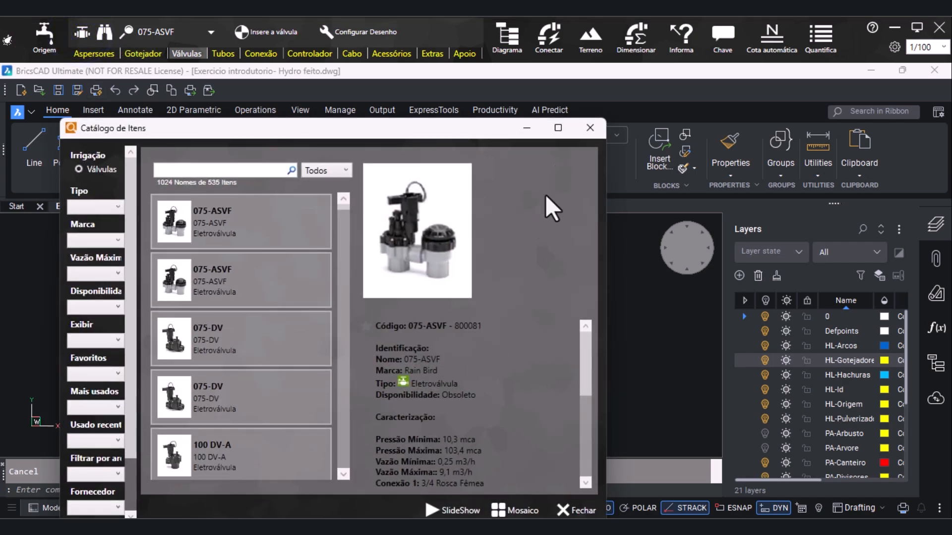
click(589, 128)
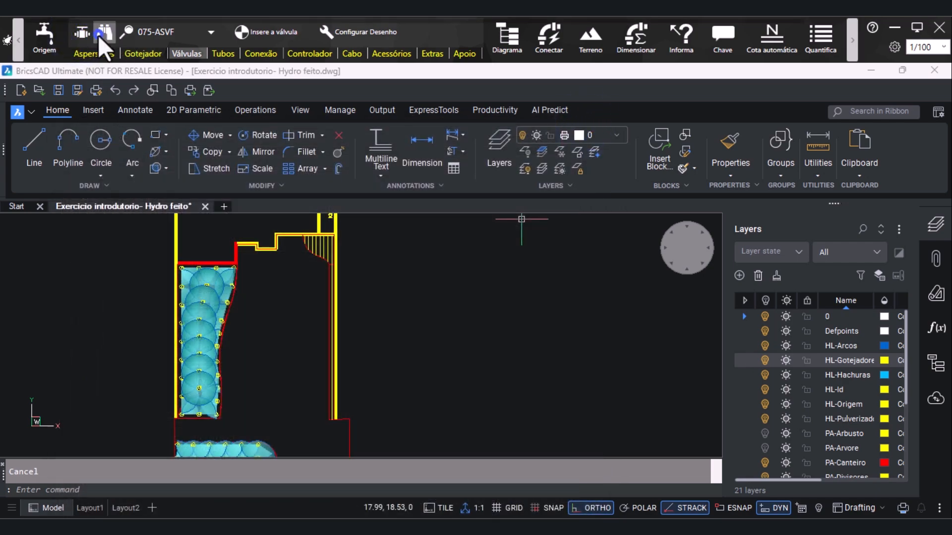
click(101, 33)
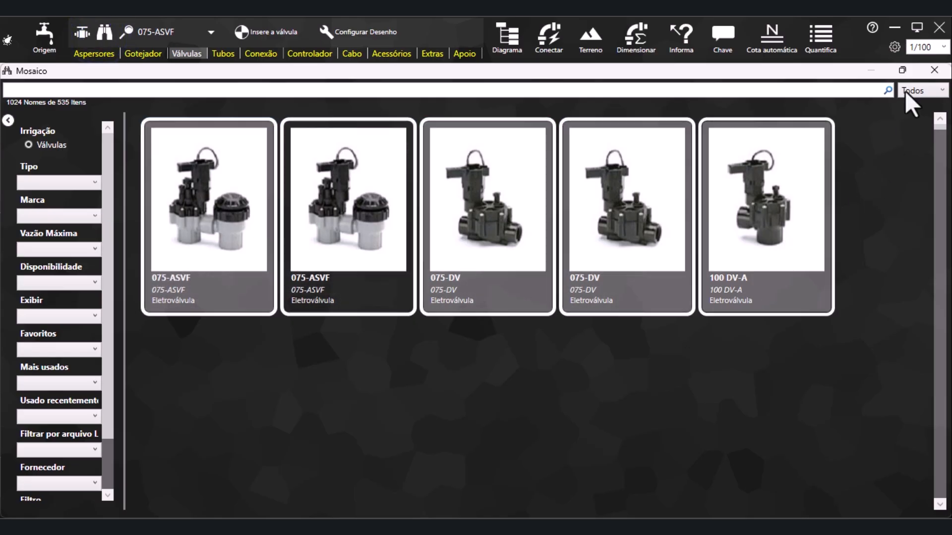
click(937, 75)
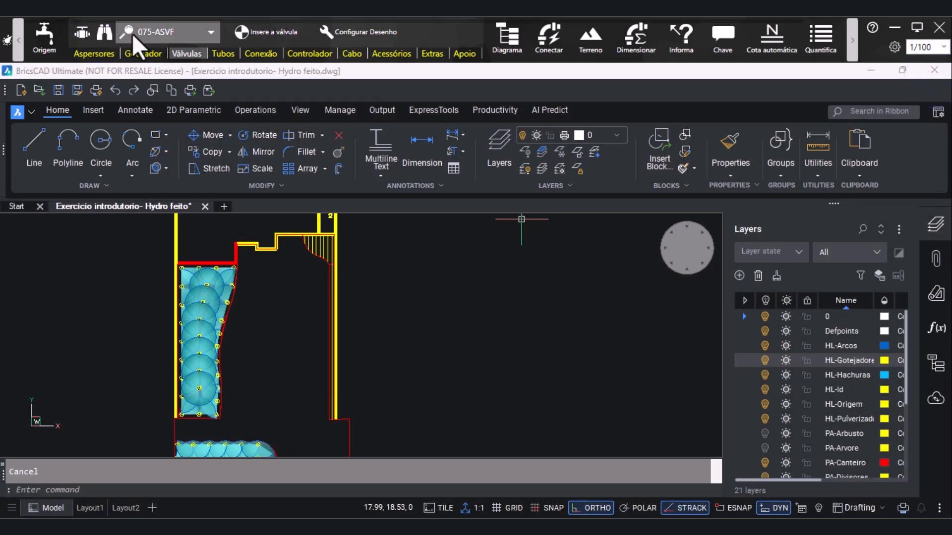
Search the valve list for ezp and select the Toro EZP-00-64 solenoid valve
click(175, 33)
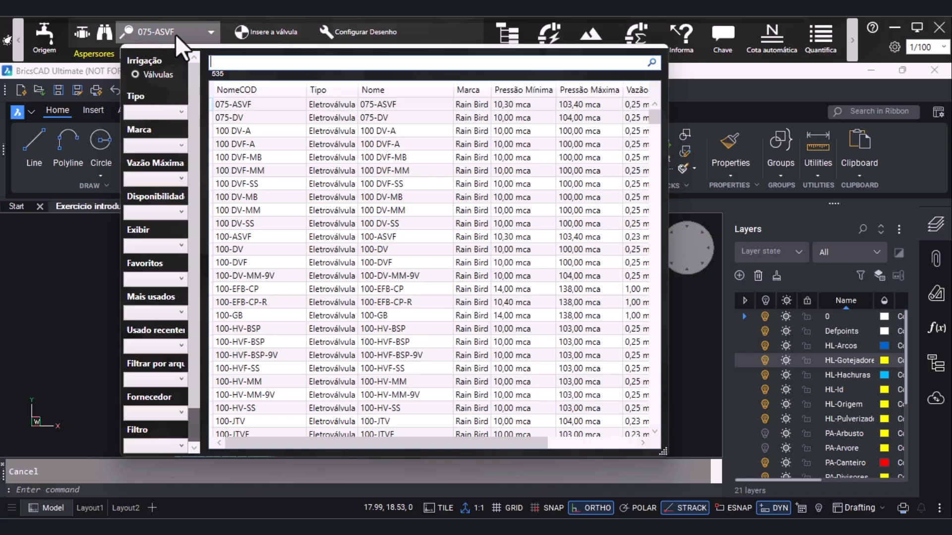
text(ezp)
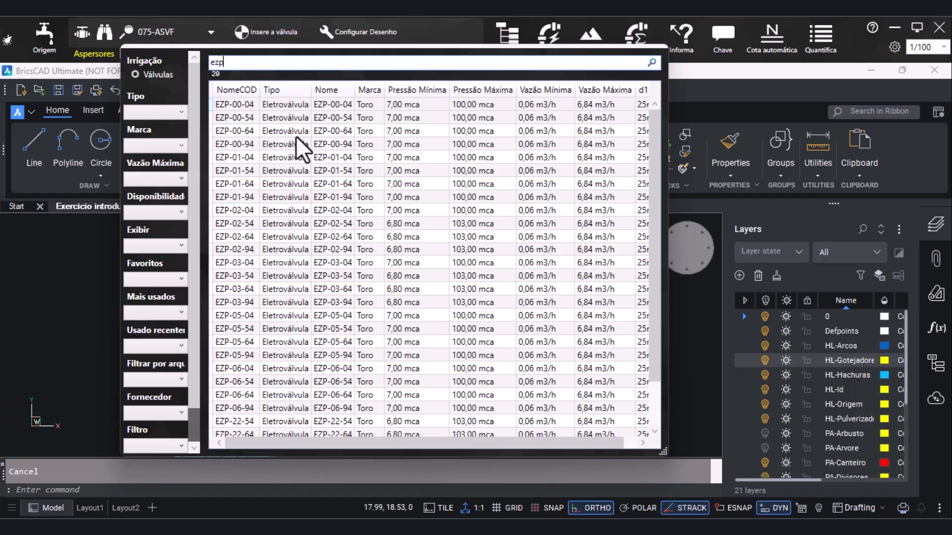
double_click(251, 131)
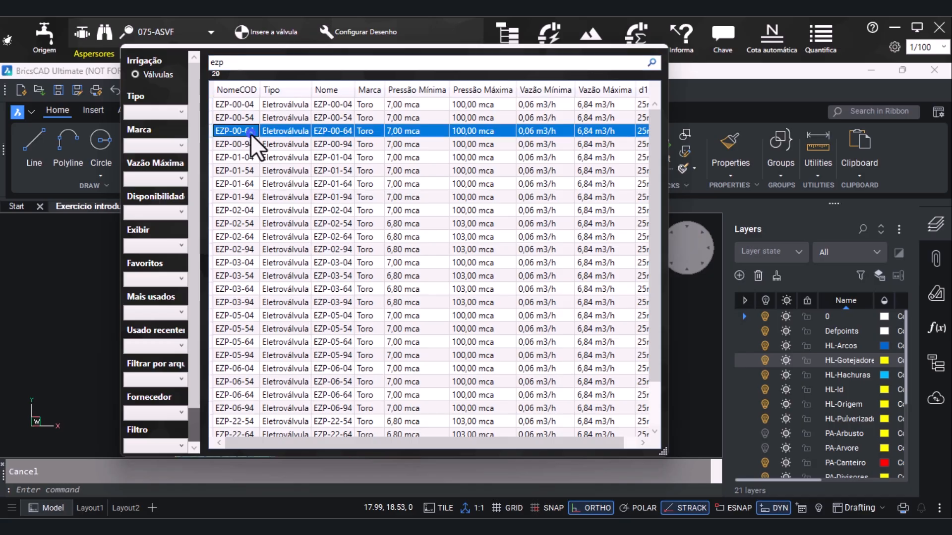
Insert an EZP-00-64 valve just outside the upper corner of the large curved bed, below the red wall
click(274, 32)
scroll(227, 266, up, 5)
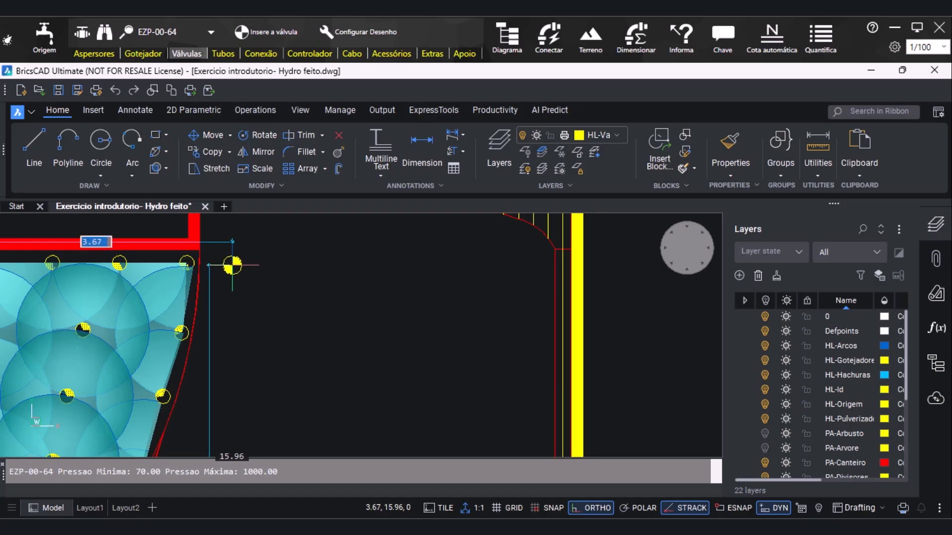
click(232, 266)
scroll(230, 368, down, 2)
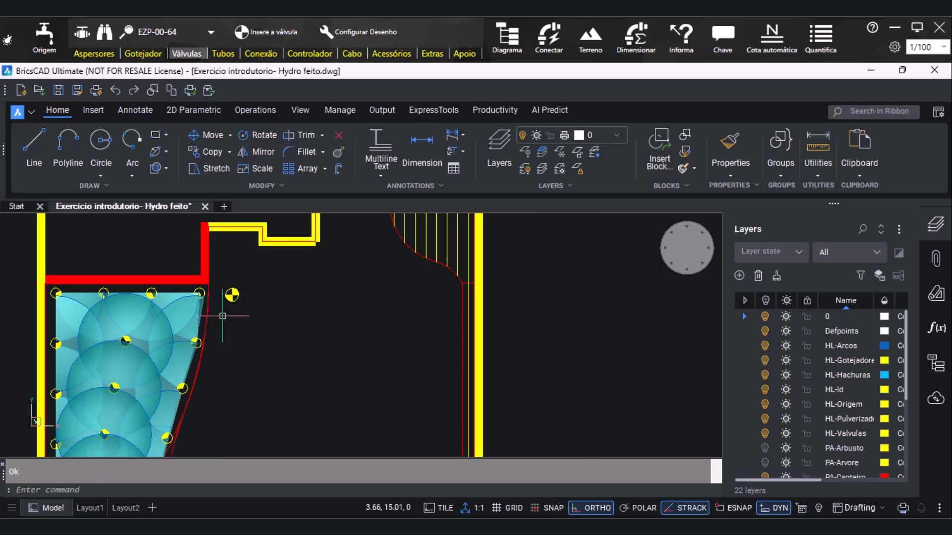
Insert another EZP-00-64 valve directly below the water source symbol, just above the wall over the drip bed
click(270, 33)
scroll(280, 350, down, 3)
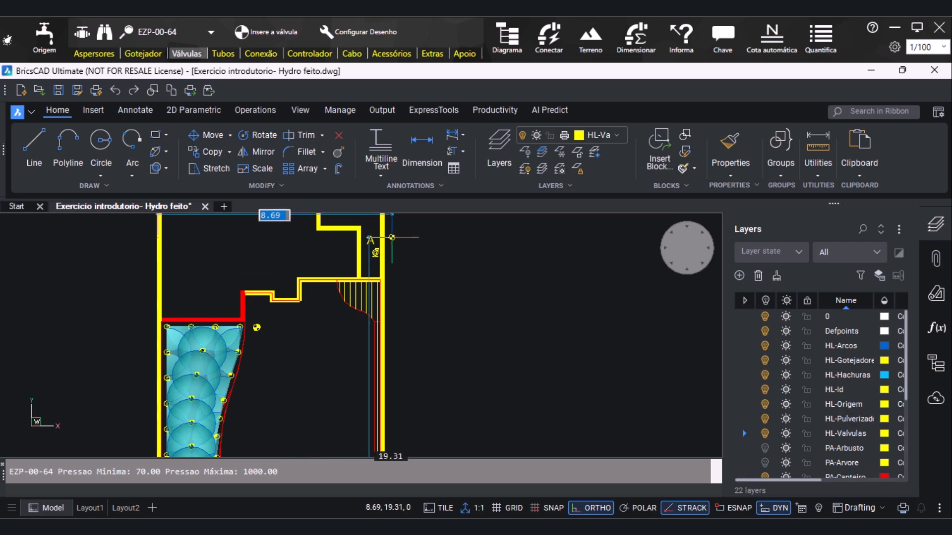
scroll(387, 253, up, 4)
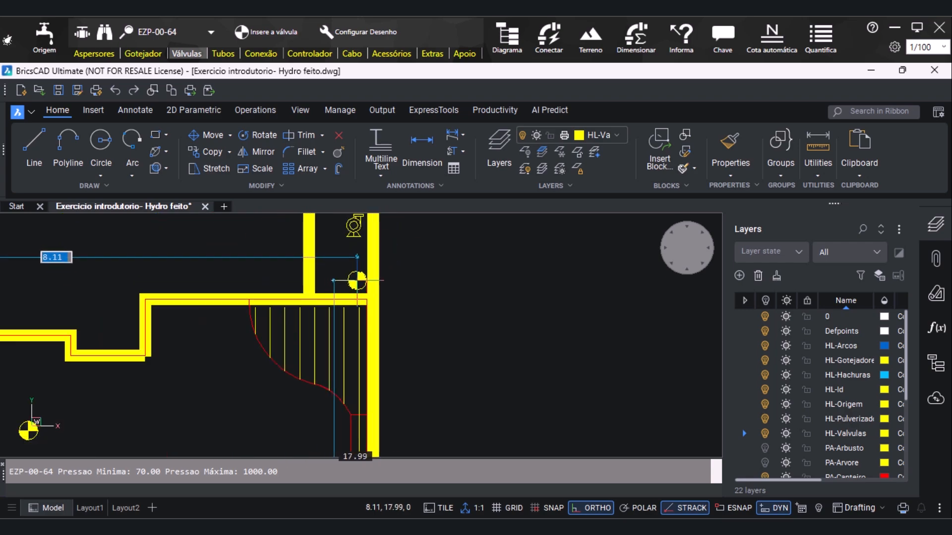
click(357, 281)
scroll(238, 357, down, 3)
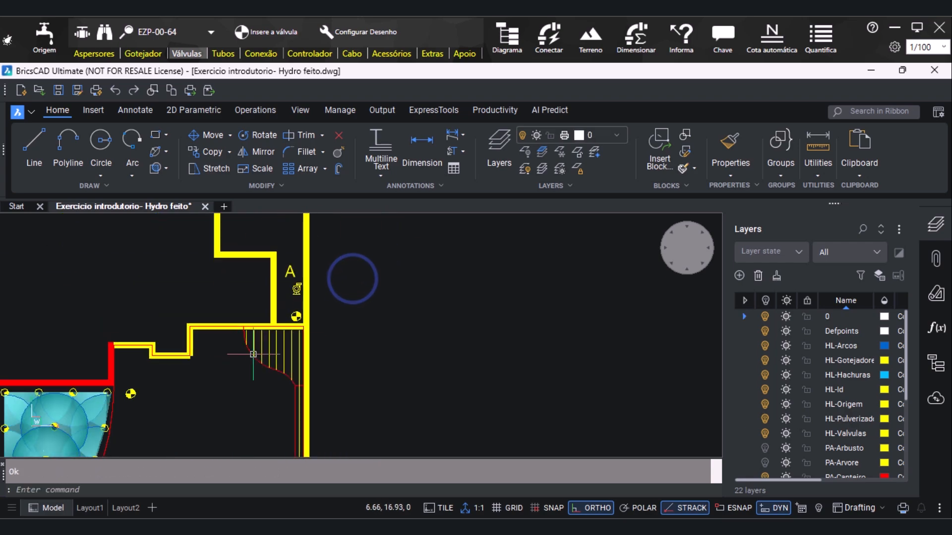
Insert a third EZP-00-64 valve just below the lower end of the long vertical bed, beside the boundary wall
scroll(332, 297, down, 3)
click(251, 32)
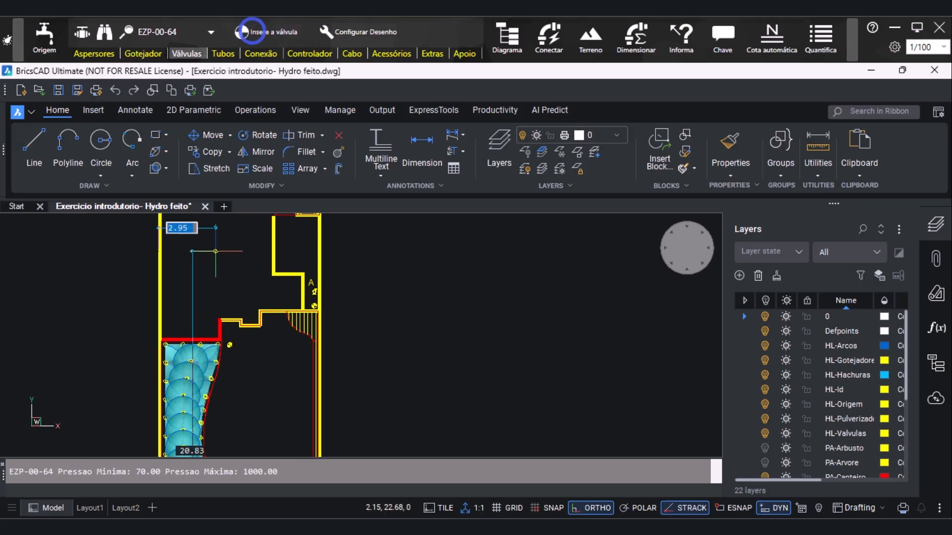
scroll(267, 322, up, 4)
scroll(295, 341, up, 3)
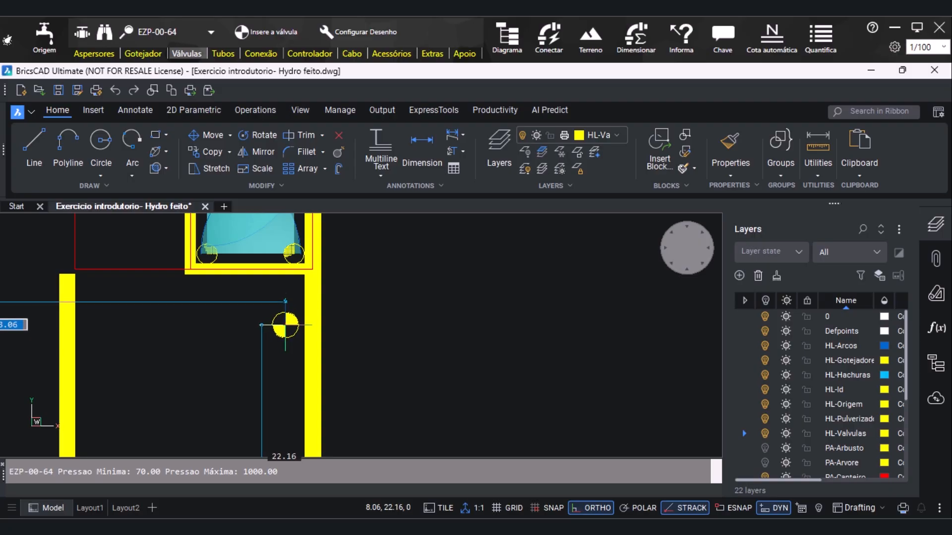
click(288, 329)
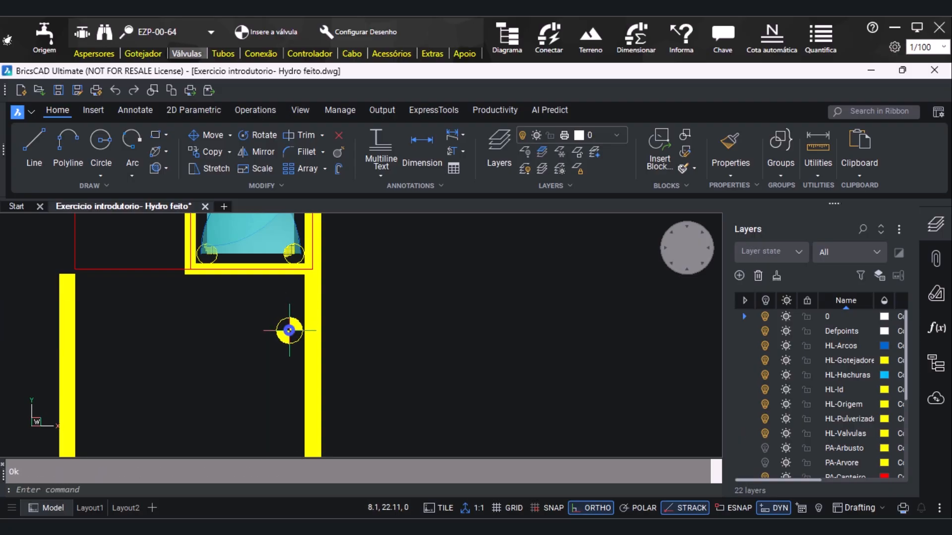
Examine the pipe catalogue, the searchable pipe list, and the Normal and Colorido pipe drawing options
scroll(228, 303, down, 4)
scroll(328, 308, down, 2)
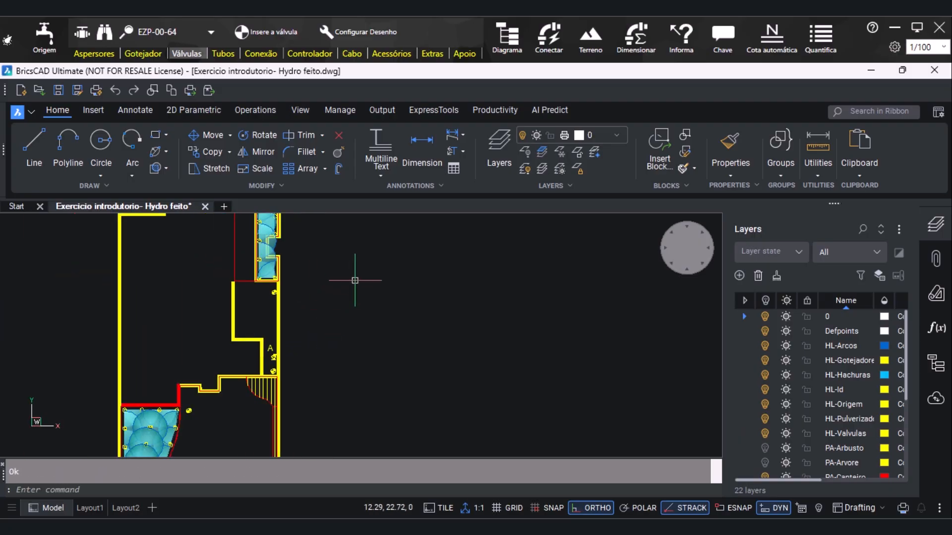
scroll(382, 310, down, 1)
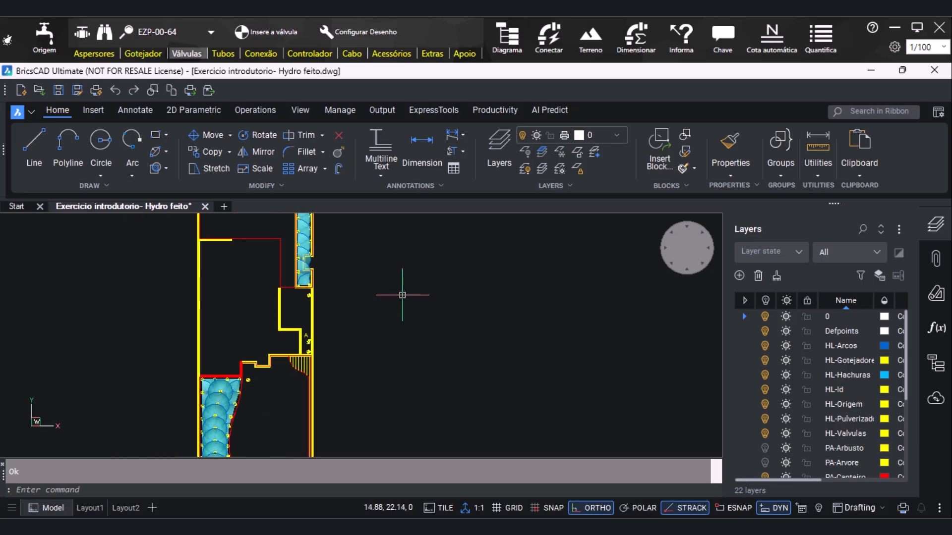
scroll(361, 323, down, 1)
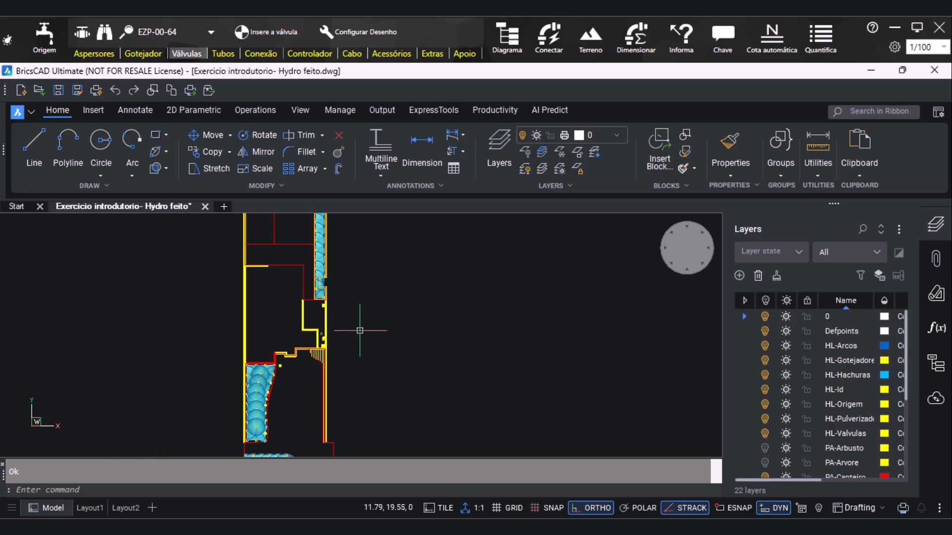
scroll(329, 334, down, 1)
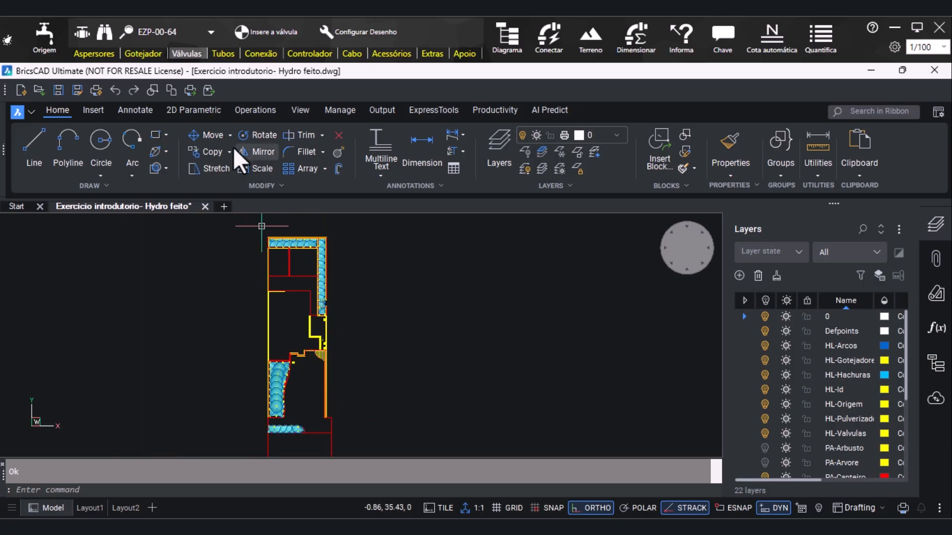
click(216, 52)
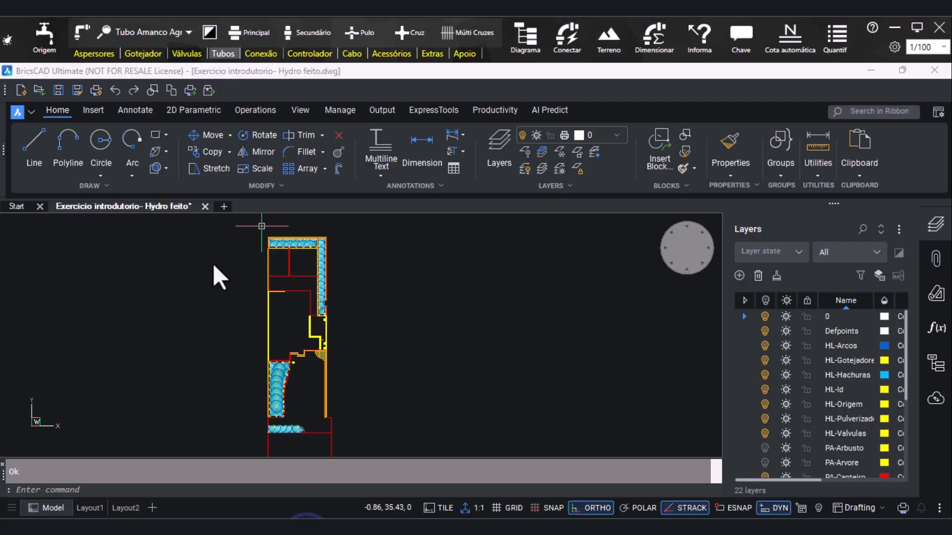
click(80, 34)
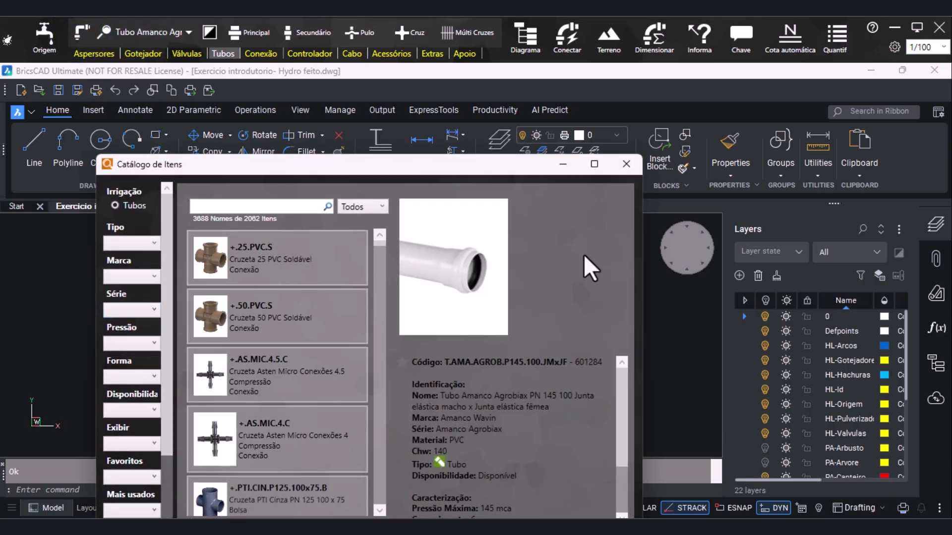
click(626, 163)
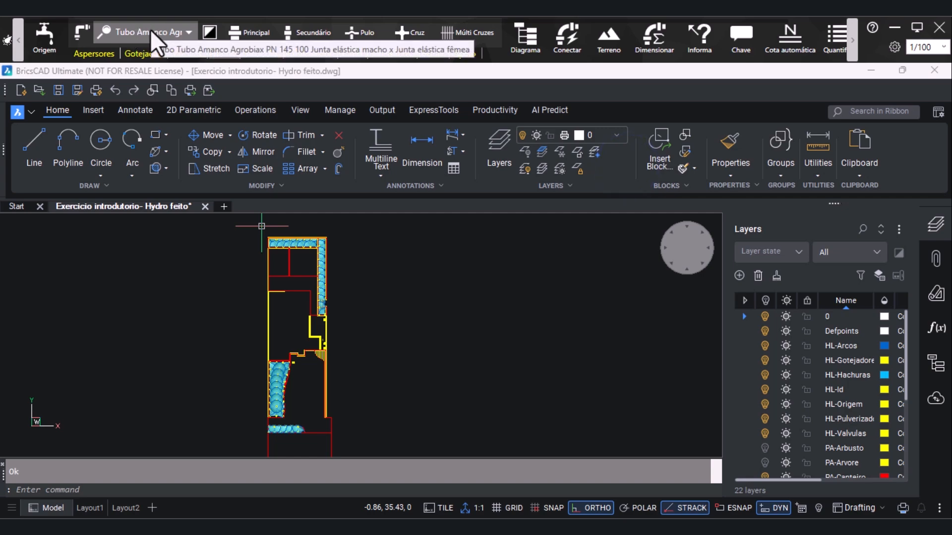
click(151, 31)
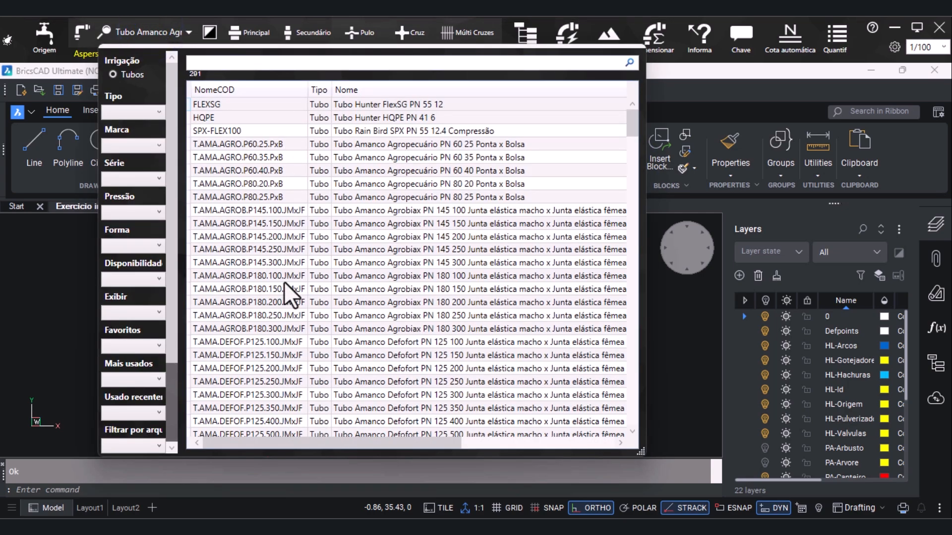
click(82, 263)
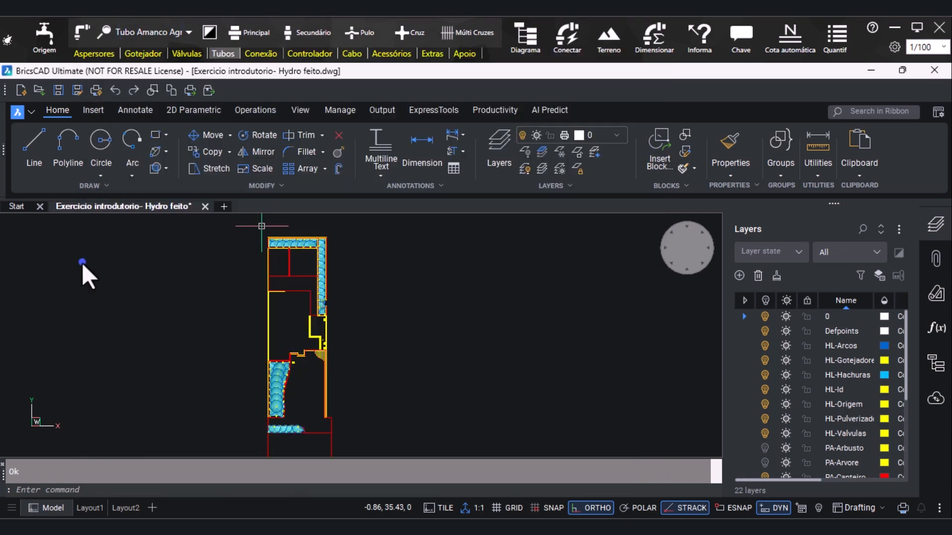
click(209, 30)
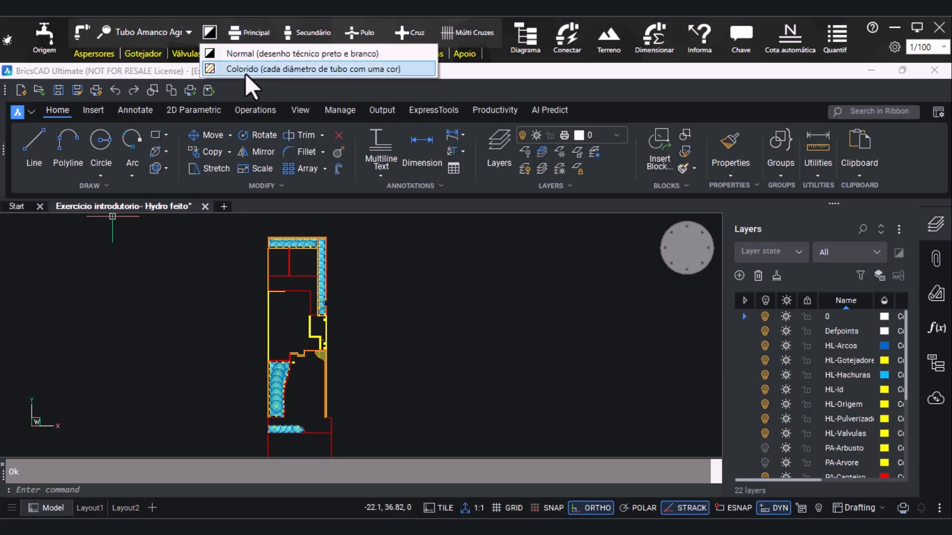
click(189, 295)
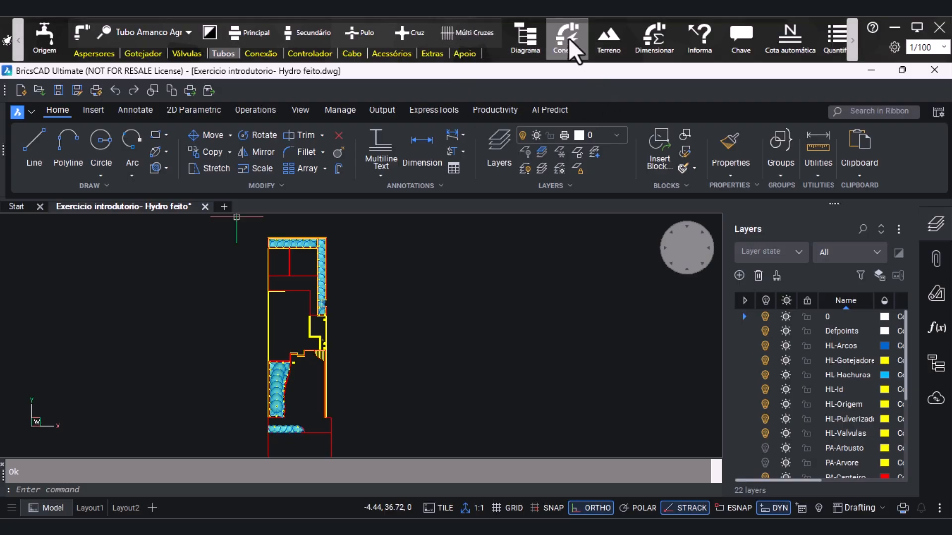
Automatically connect the sprinklers of the upper horizontal bed with the secondary line only (Somente Linha Secundária)
click(562, 53)
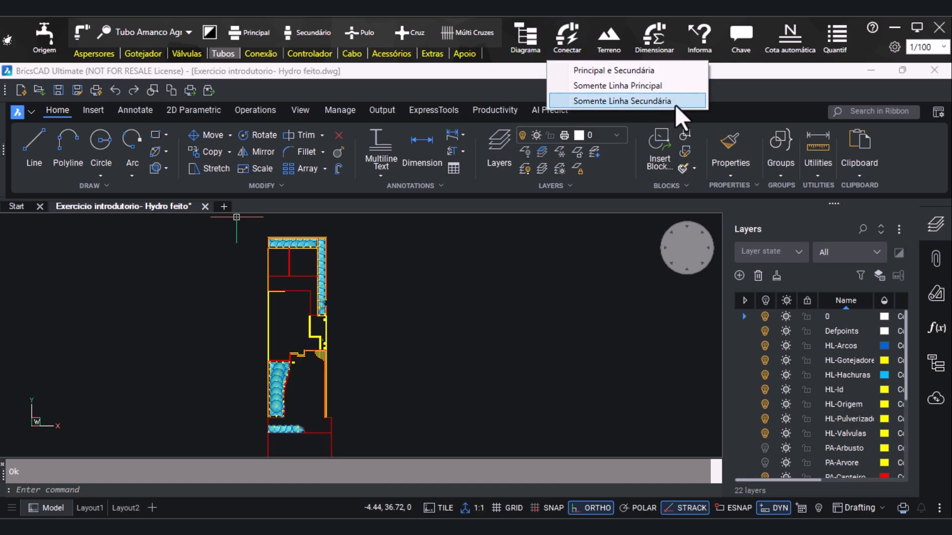
click(599, 102)
scroll(297, 233, up, 4)
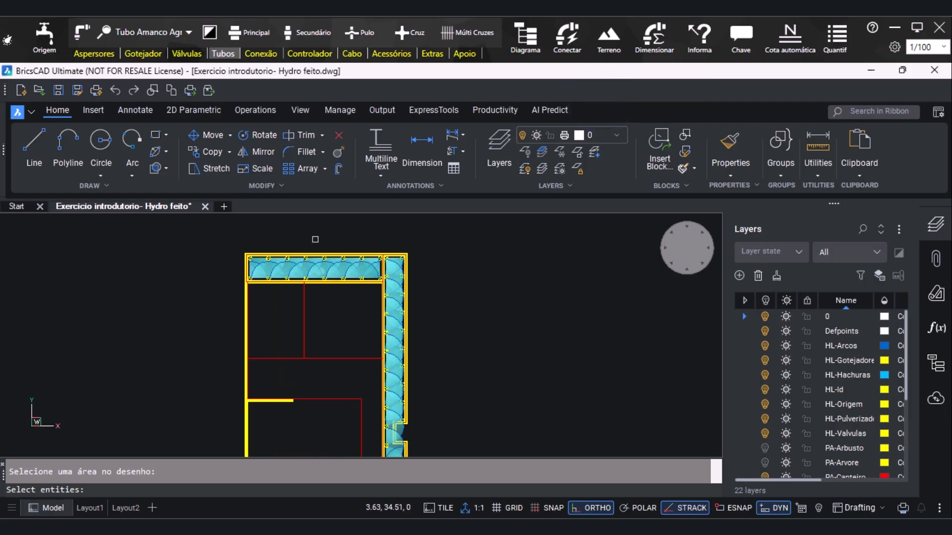
scroll(314, 242, up, 1)
click(189, 239)
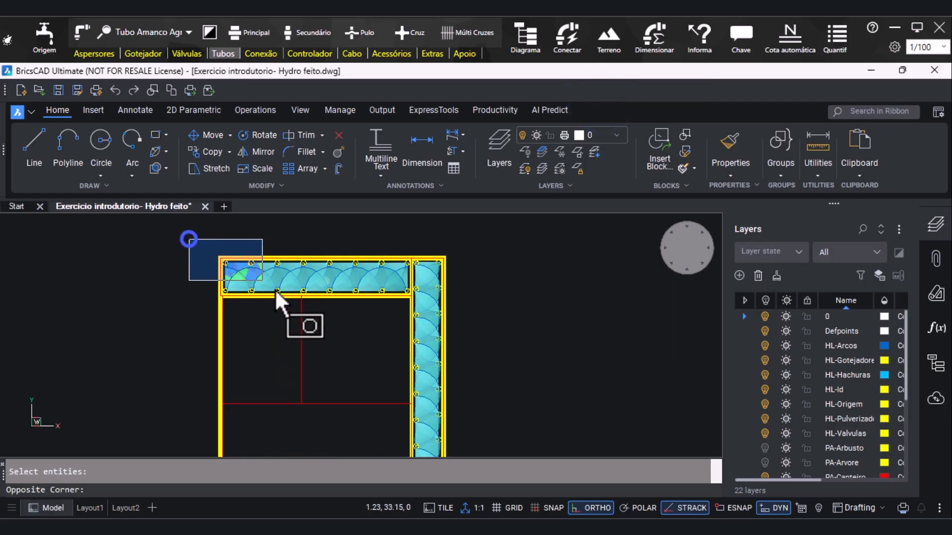
click(415, 337)
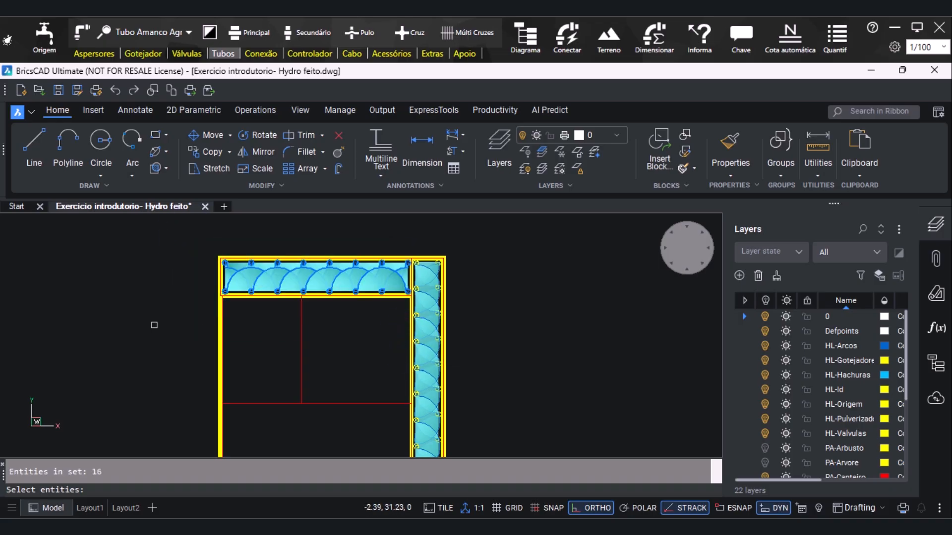
key(Return)
scroll(377, 246, up, 1)
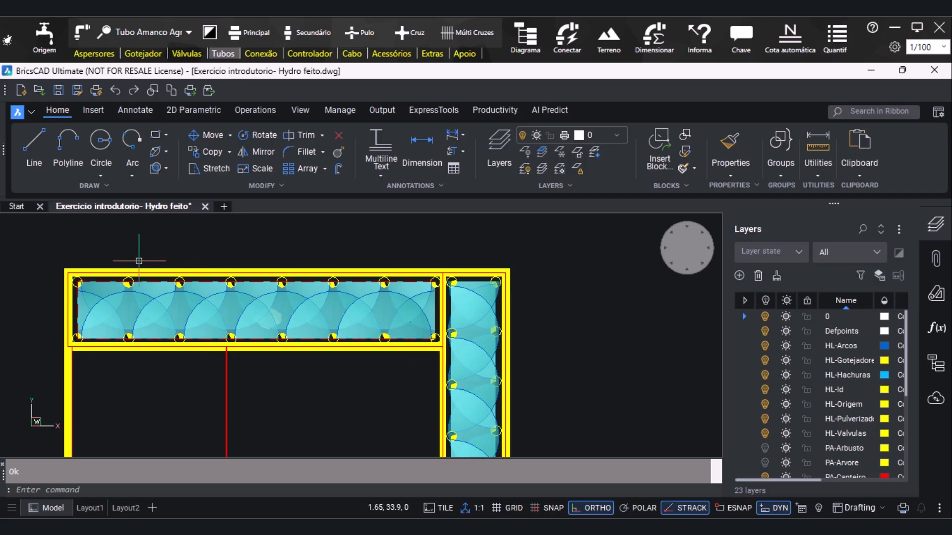
Automatically connect the sprinklers of the long vertical bed with the secondary line only (Somente Linha Secundária)
scroll(105, 271, down, 1)
click(577, 43)
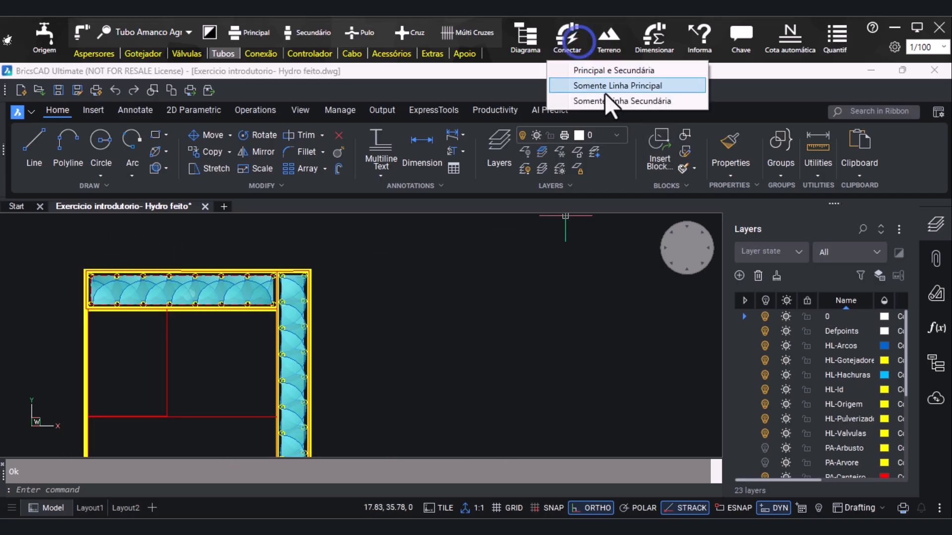
click(632, 100)
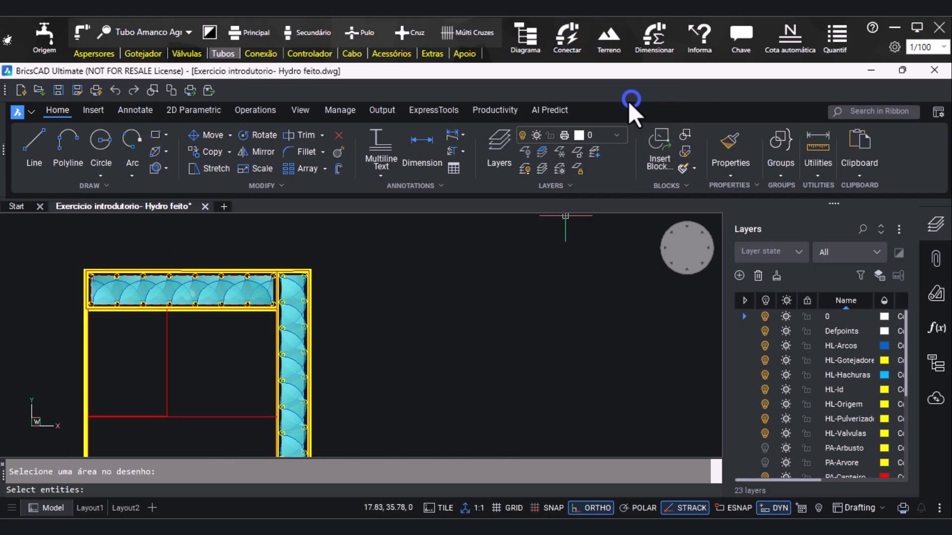
click(280, 256)
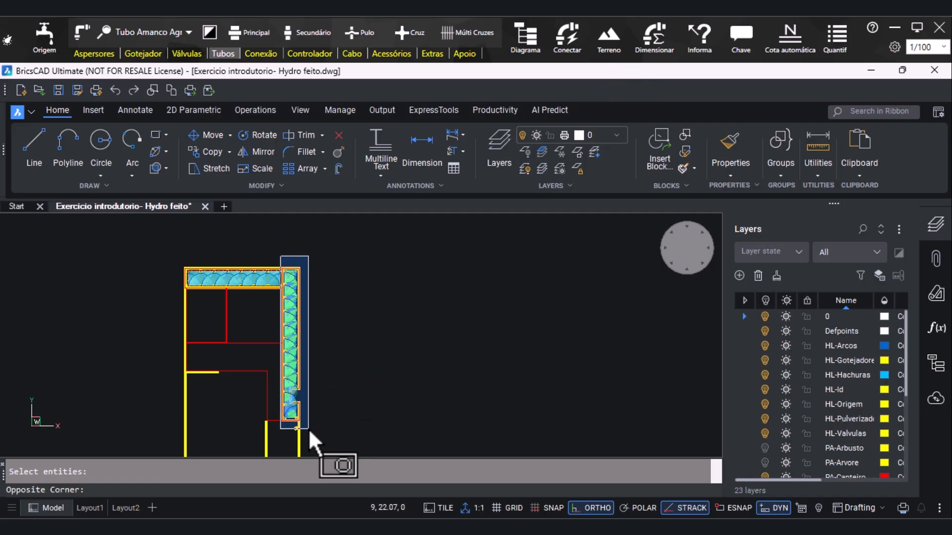
scroll(308, 428, up, 4)
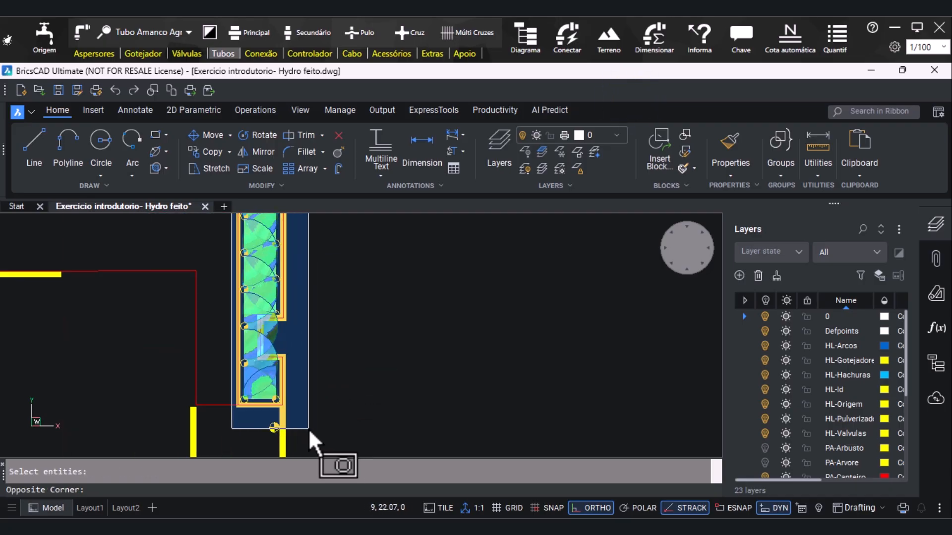
click(305, 413)
key(Return)
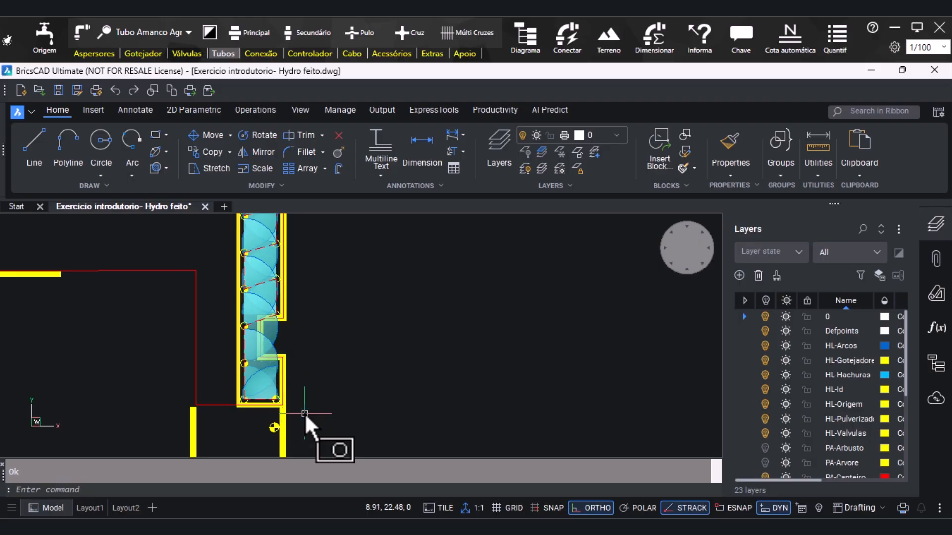
scroll(305, 413, down, 3)
scroll(251, 273, up, 3)
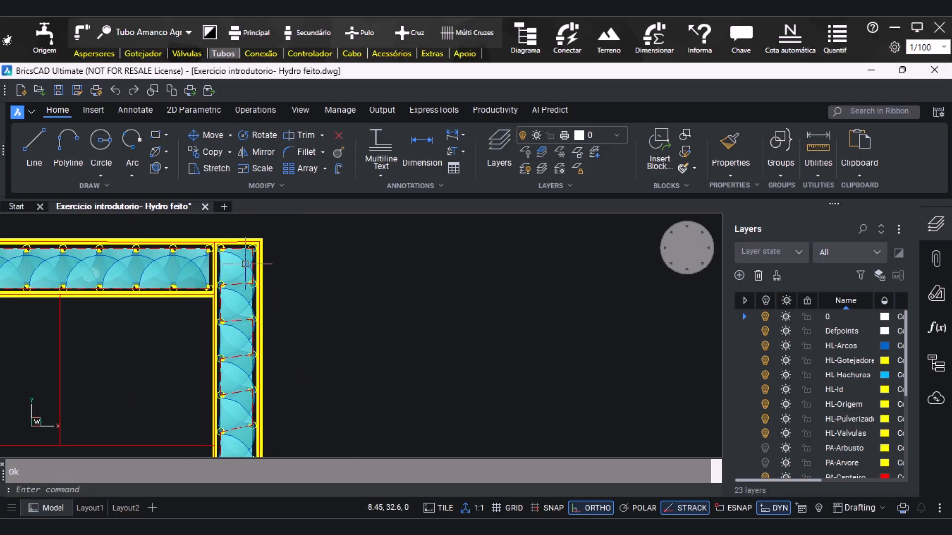
scroll(252, 273, up, 1)
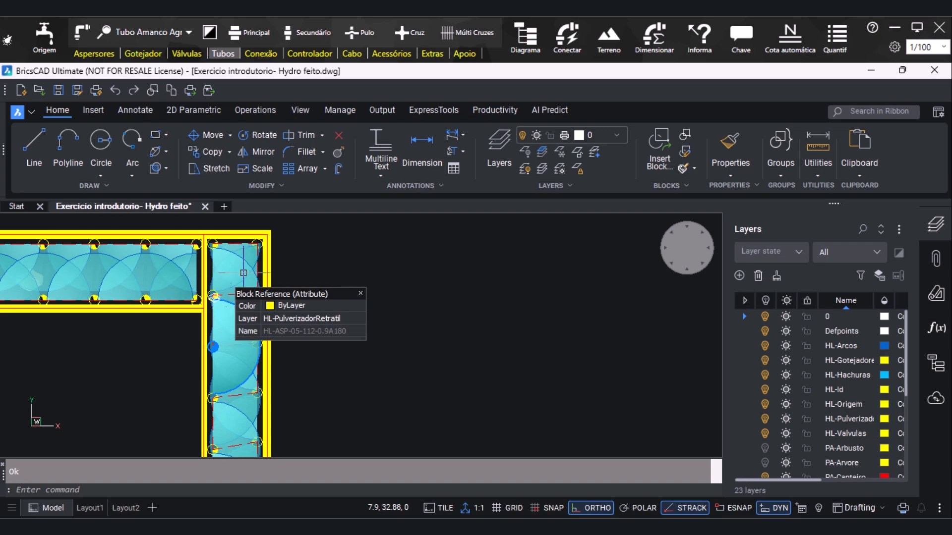
scroll(244, 279, up, 2)
click(226, 315)
click(267, 365)
key(Delete)
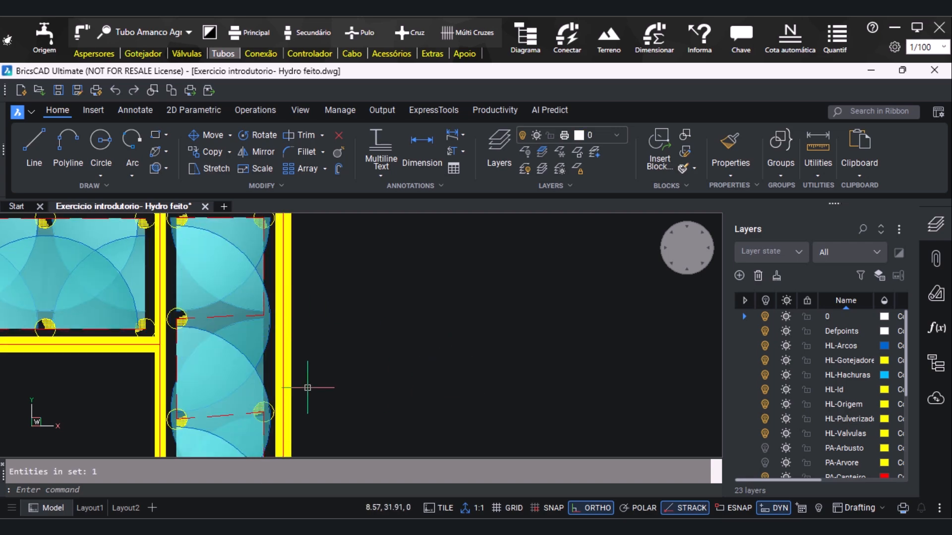
key(ctrl+z)
Turn off the HL-Hachuras layer and freeze the PA-Pedras layer
scroll(428, 357, down, 1)
scroll(431, 357, up, 1)
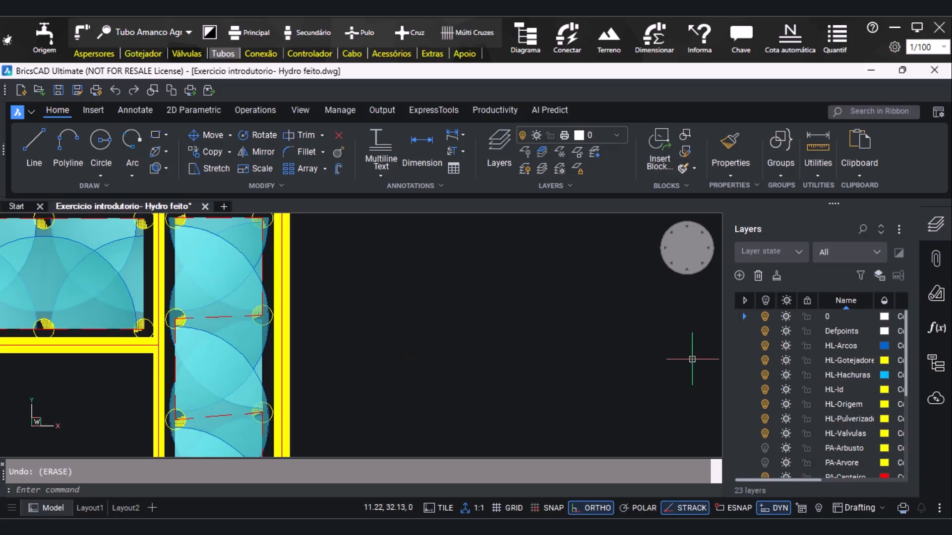
click(765, 375)
scroll(508, 329, down, 4)
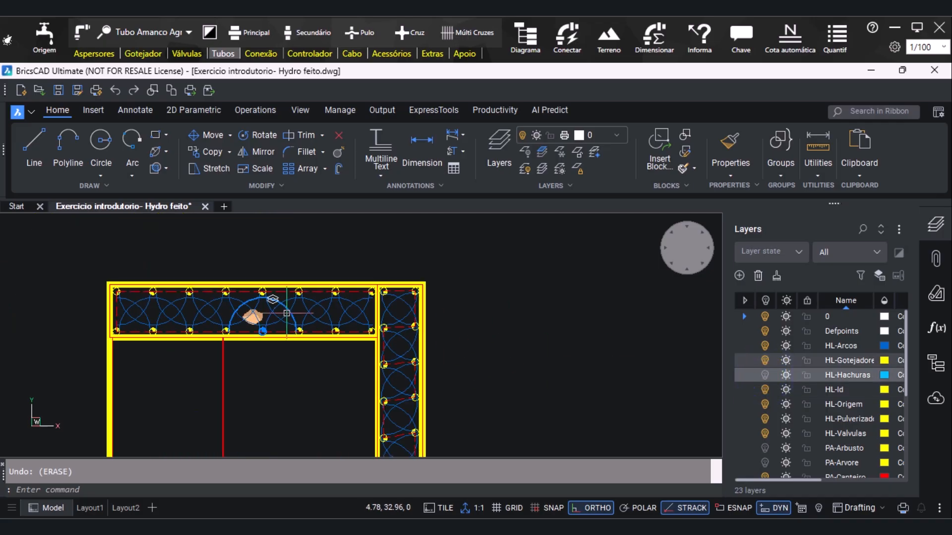
scroll(295, 316, up, 3)
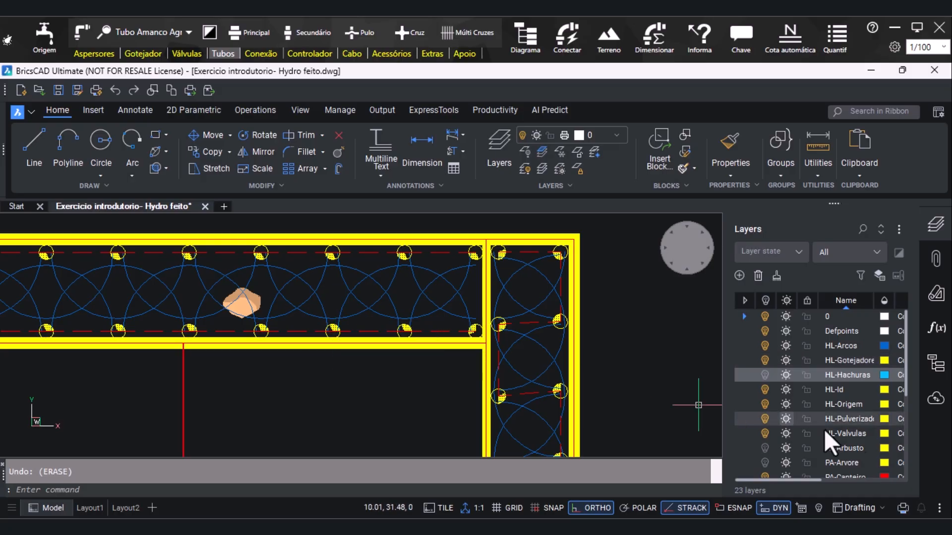
scroll(809, 422, down, 5)
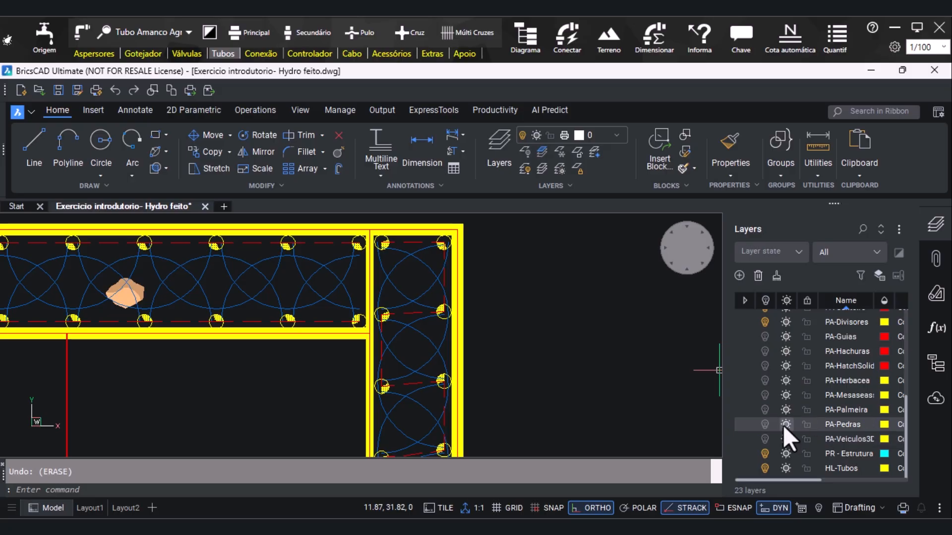
click(786, 424)
scroll(504, 330, down, 3)
scroll(166, 322, up, 3)
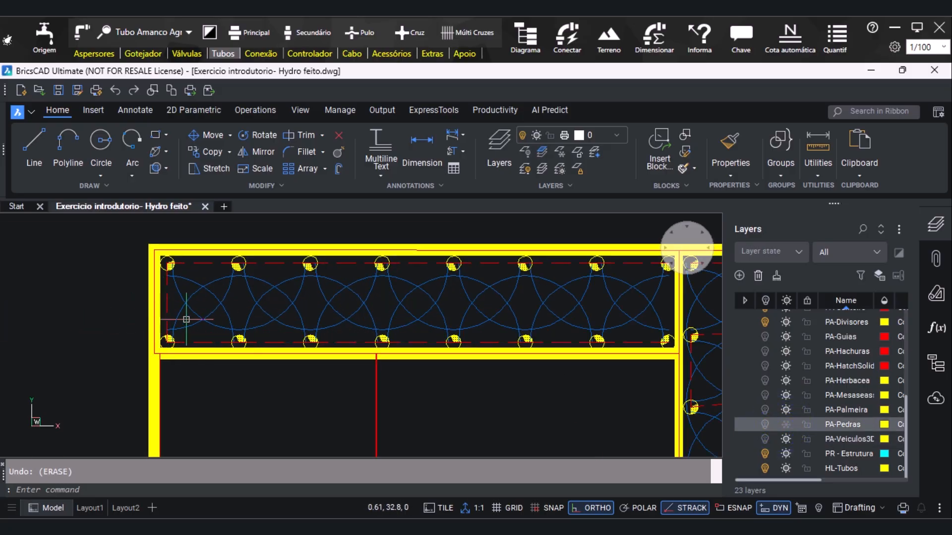
Erase all the diagonal secondary pipes that cross between the two sprinkler rows of the long vertical bed
mouse_move(228, 354)
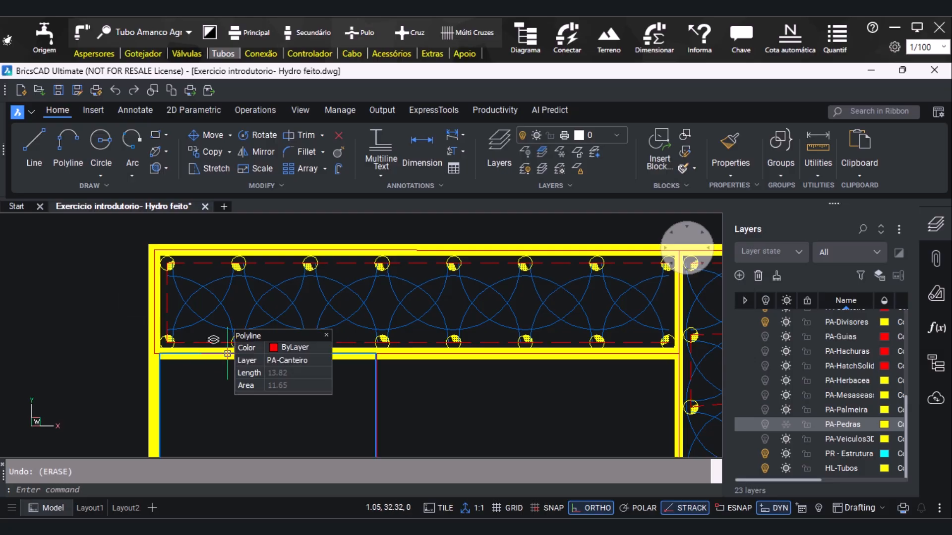
scroll(228, 353, down, 3)
scroll(459, 298, up, 3)
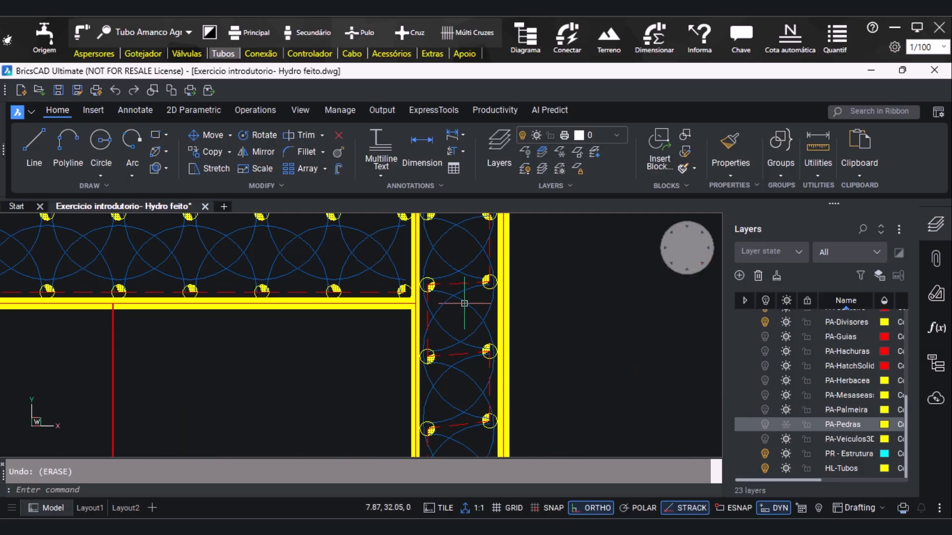
click(461, 282)
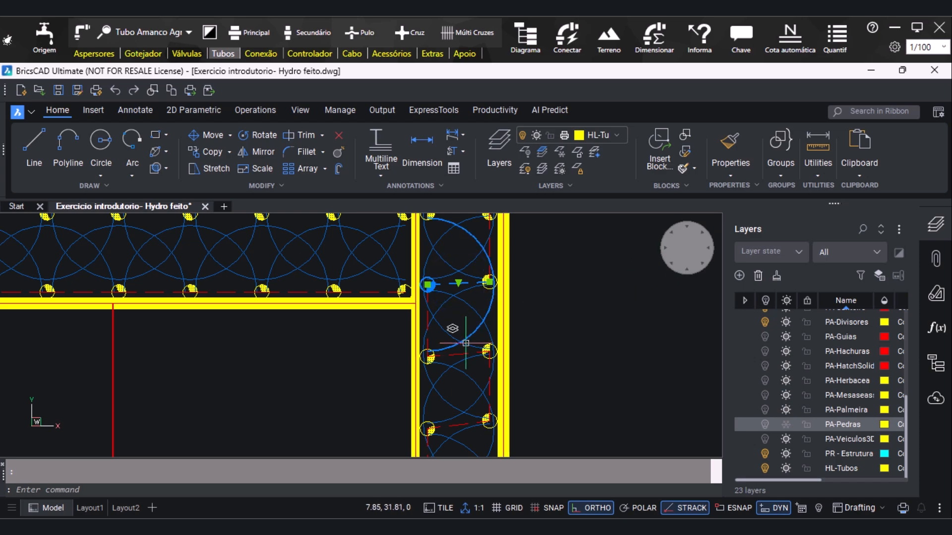
scroll(454, 421, down, 4)
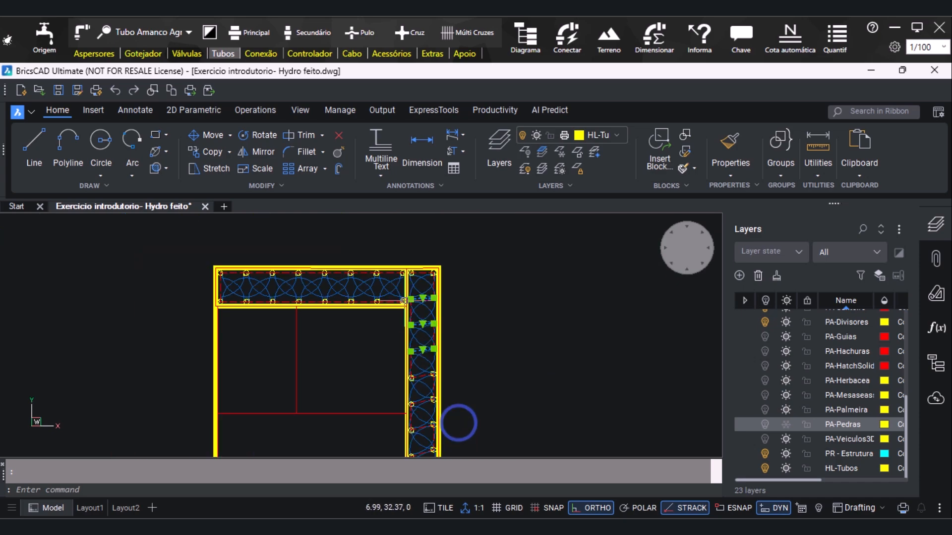
scroll(423, 377, up, 4)
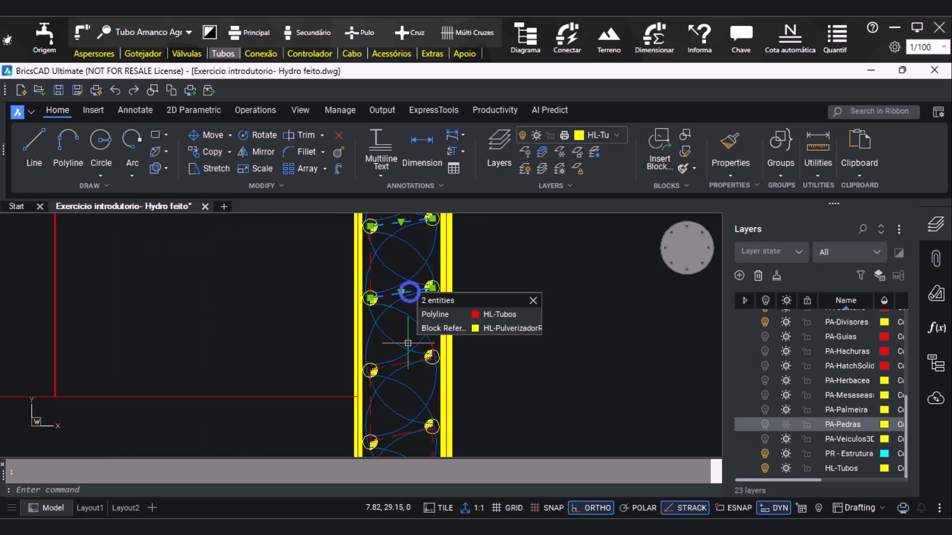
click(406, 363)
scroll(389, 253, down, 3)
scroll(409, 404, up, 2)
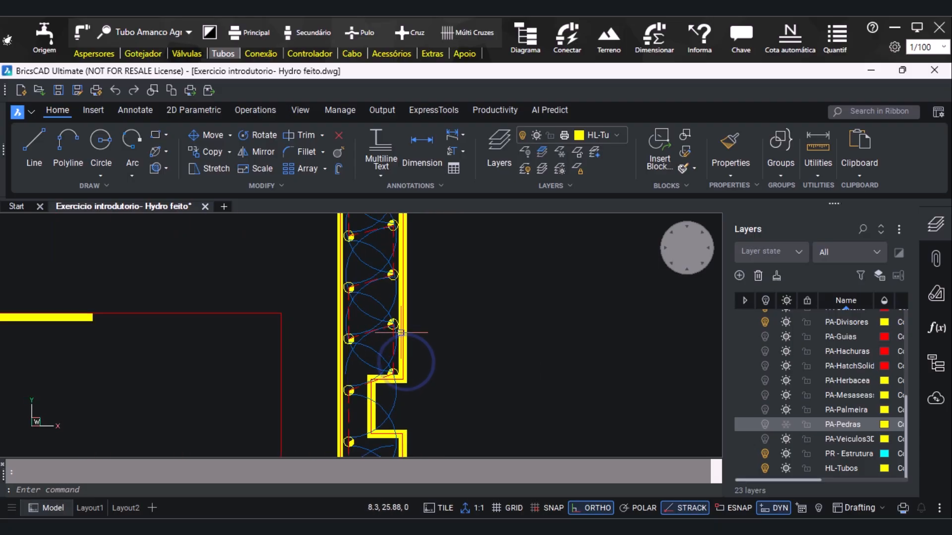
scroll(379, 275, down, 1)
scroll(379, 270, up, 4)
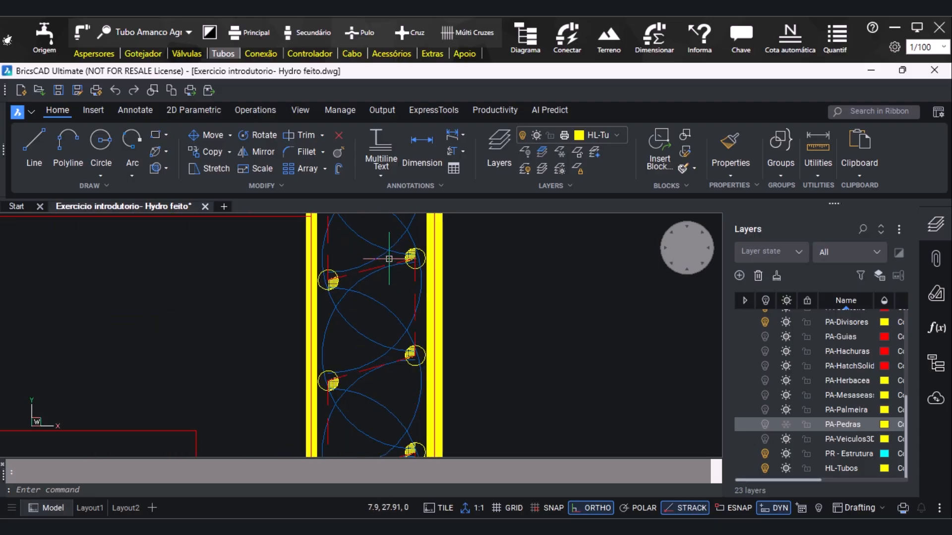
click(380, 266)
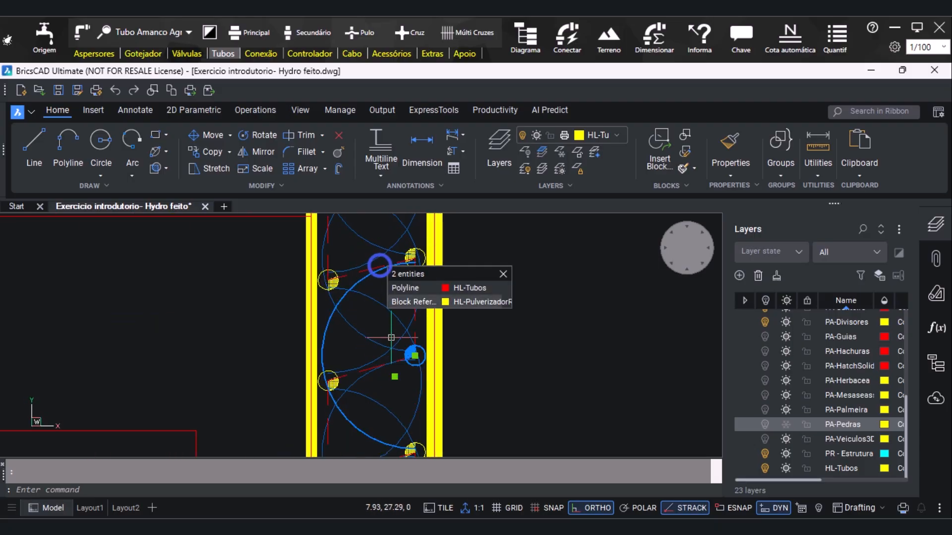
click(350, 368)
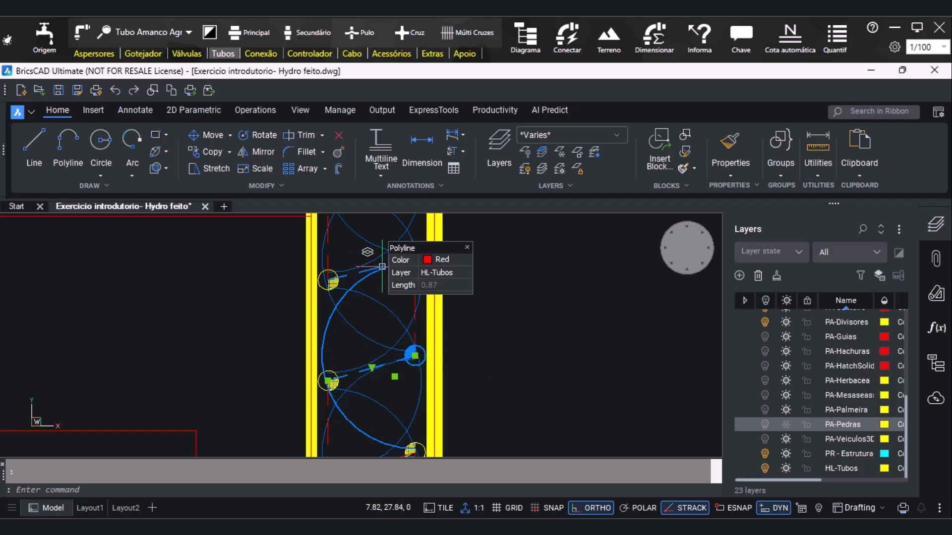
shift+click(328, 324)
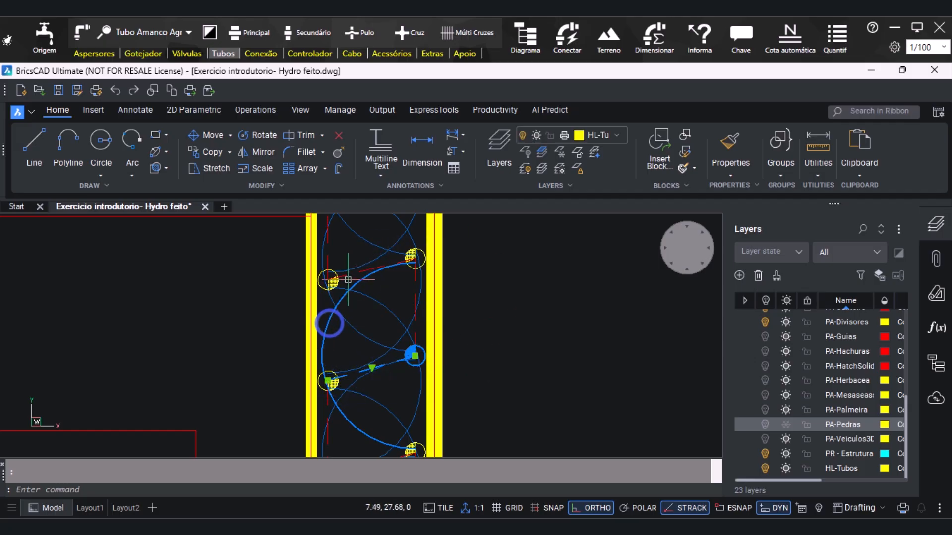
click(349, 276)
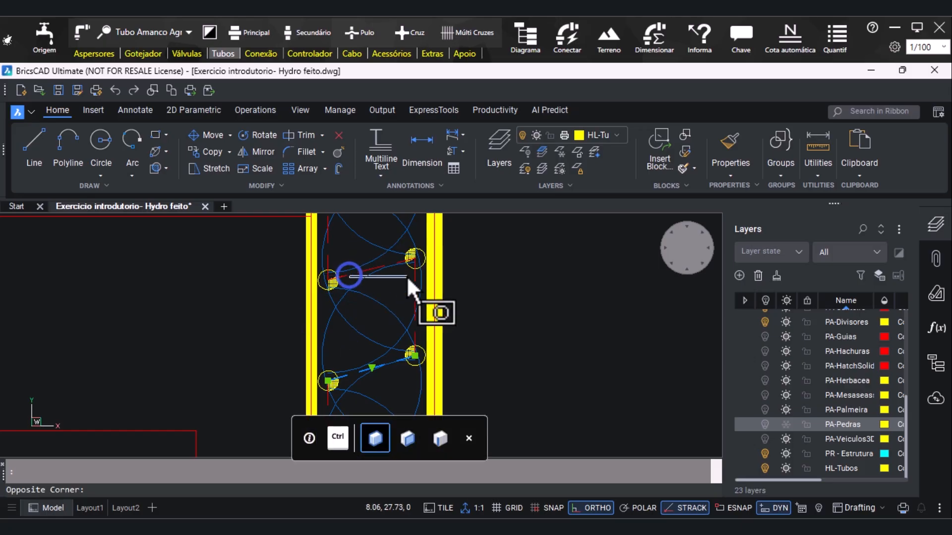
click(353, 275)
click(367, 268)
scroll(406, 304, down, 3)
scroll(389, 365, up, 4)
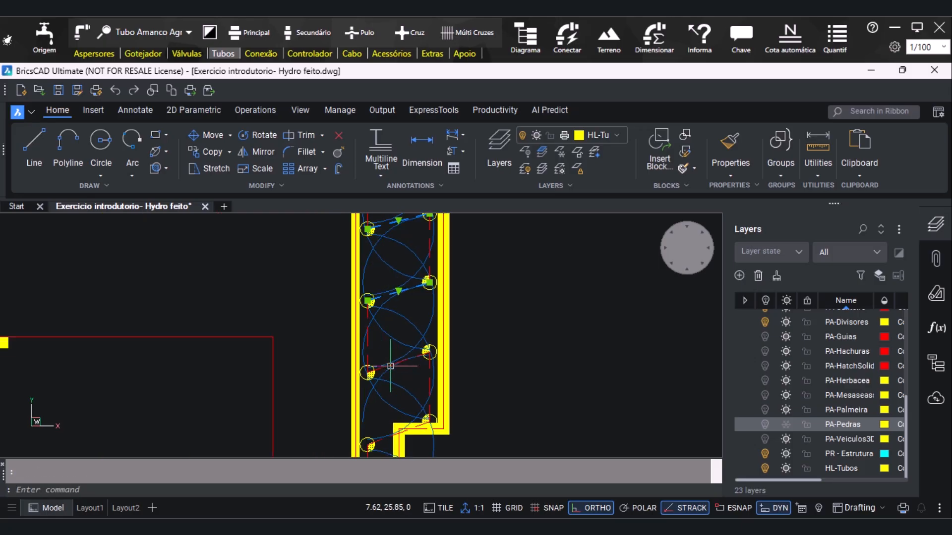
click(361, 369)
scroll(423, 225, down, 2)
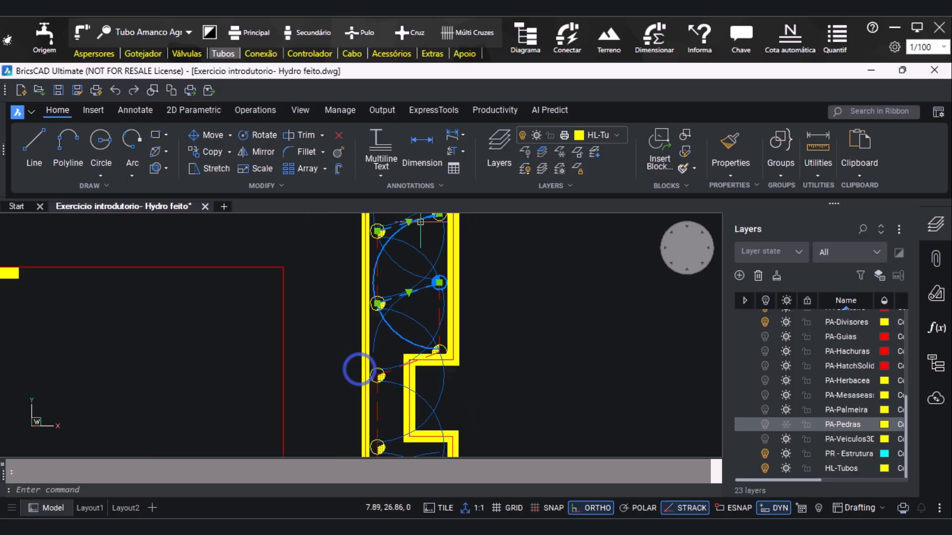
scroll(385, 363, up, 3)
scroll(395, 377, down, 4)
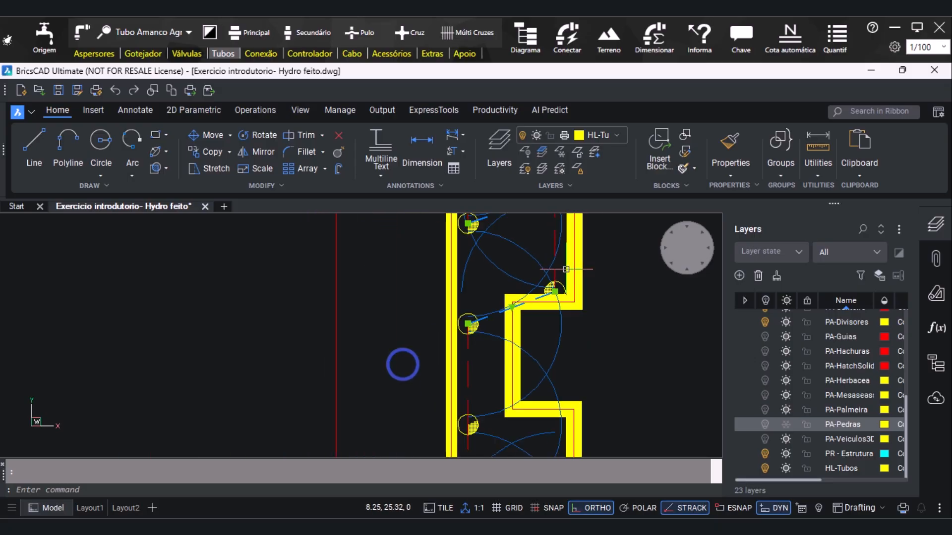
scroll(370, 396, down, 2)
scroll(462, 248, up, 5)
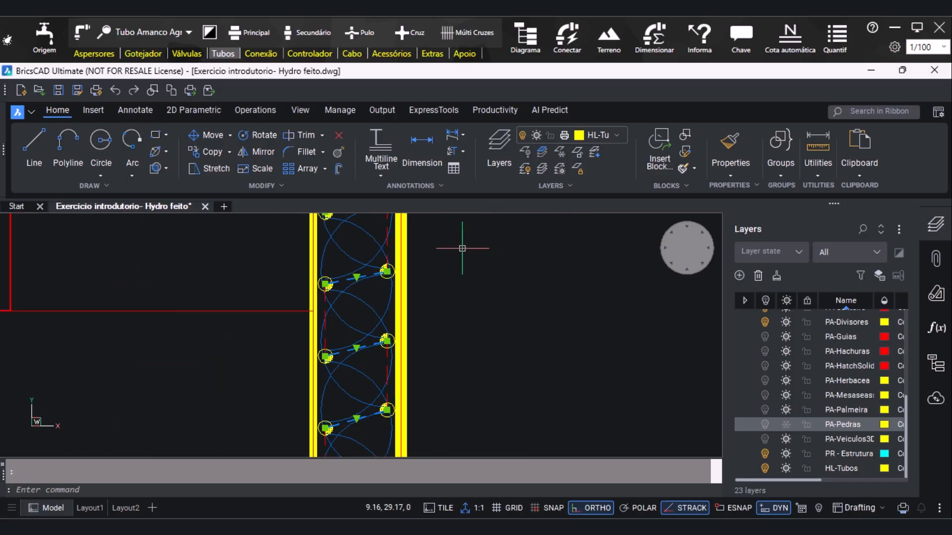
scroll(437, 396, down, 3)
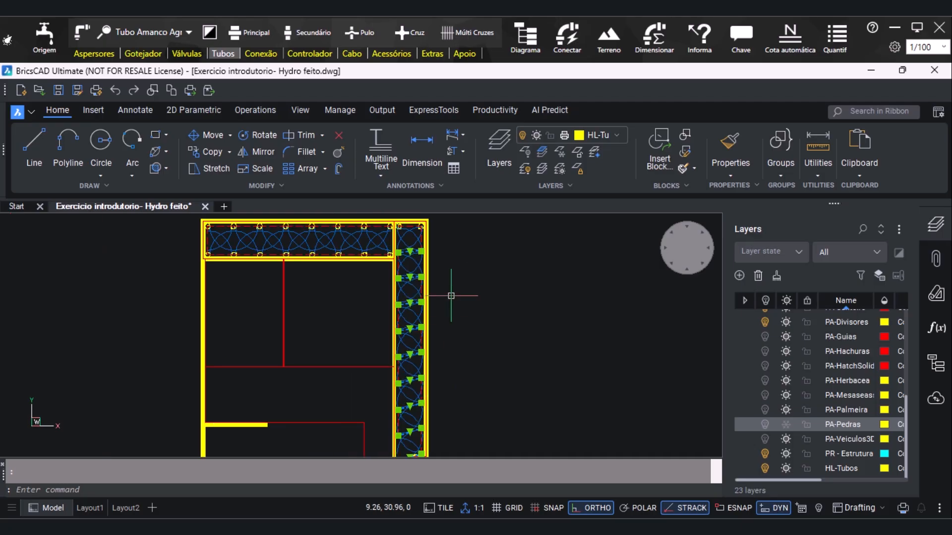
key(Escape)
Draw a secondary pipe from the upper bed's lower corner sprinkler to the adjacent inner-row sprinkler of the vertical bed
scroll(414, 234, up, 2)
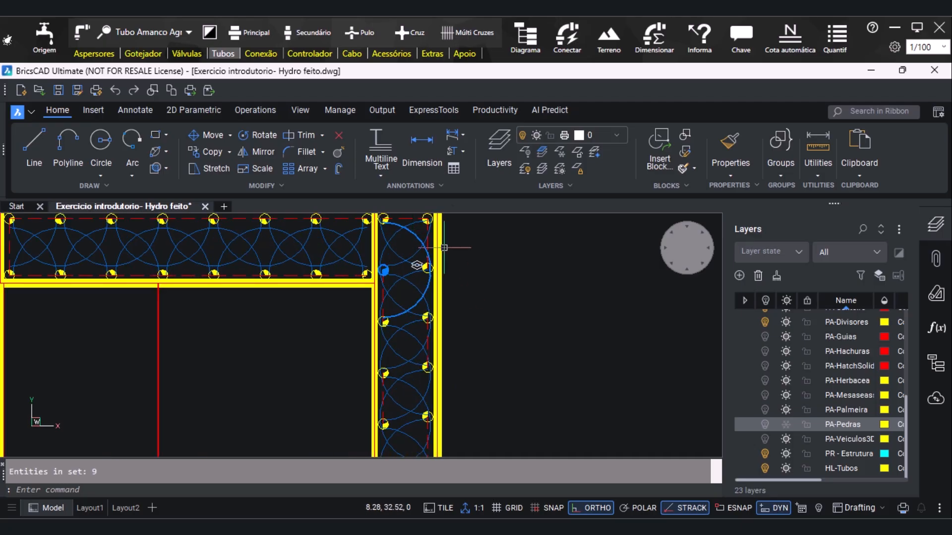
click(296, 33)
scroll(369, 228, up, 3)
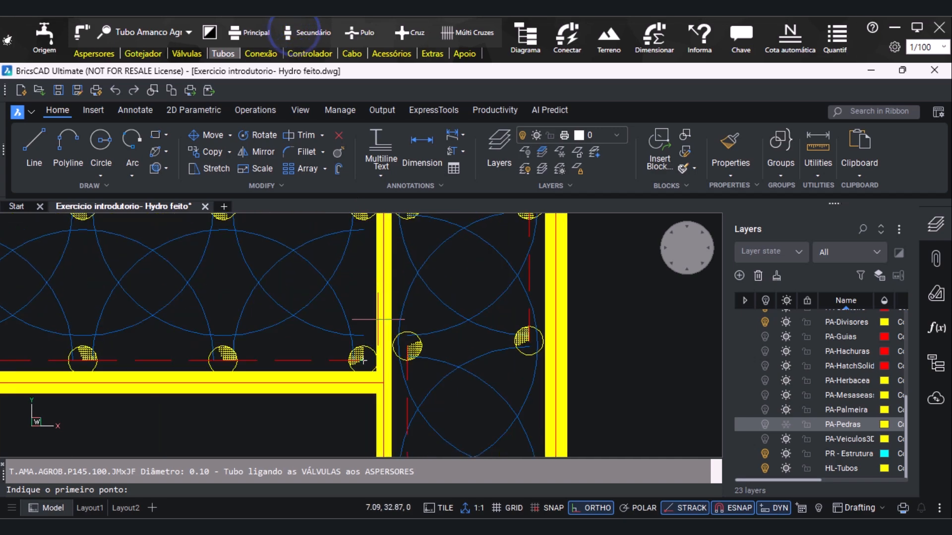
click(363, 366)
click(405, 341)
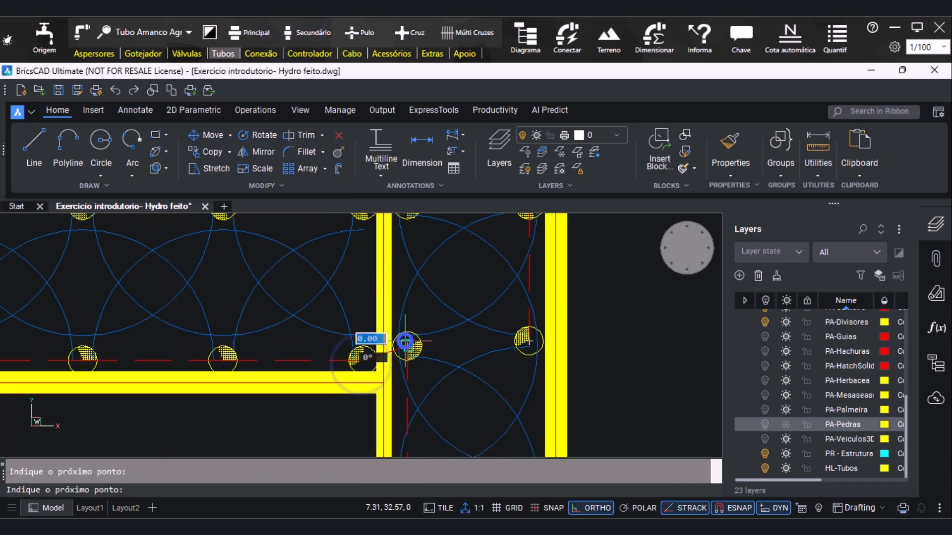
key(Escape)
Draw a second secondary pipe linking adjacent sprinklers across the junction of the upper and vertical beds
click(319, 32)
scroll(385, 291, down, 2)
scroll(356, 250, up, 2)
click(388, 251)
click(429, 251)
key(Escape)
scroll(467, 238, down, 5)
scroll(496, 263, up, 3)
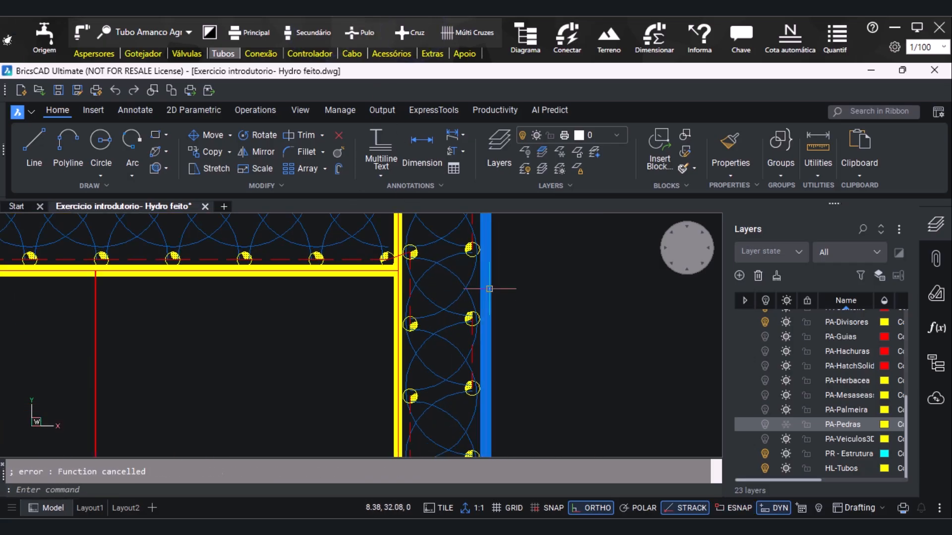
Draw a secondary pipe between the second and third sprinklers of the vertical bed's outer row
click(316, 33)
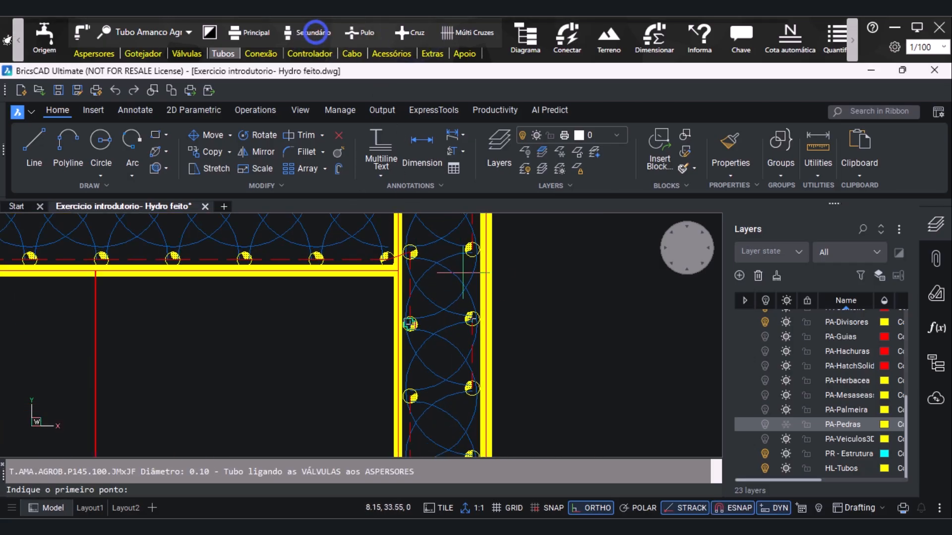
click(473, 249)
click(479, 317)
key(Escape)
Draw a secondary pipe between the next two unconnected sprinklers down the vertical bed's outer row
click(307, 25)
scroll(504, 340, down, 3)
scroll(487, 330, up, 3)
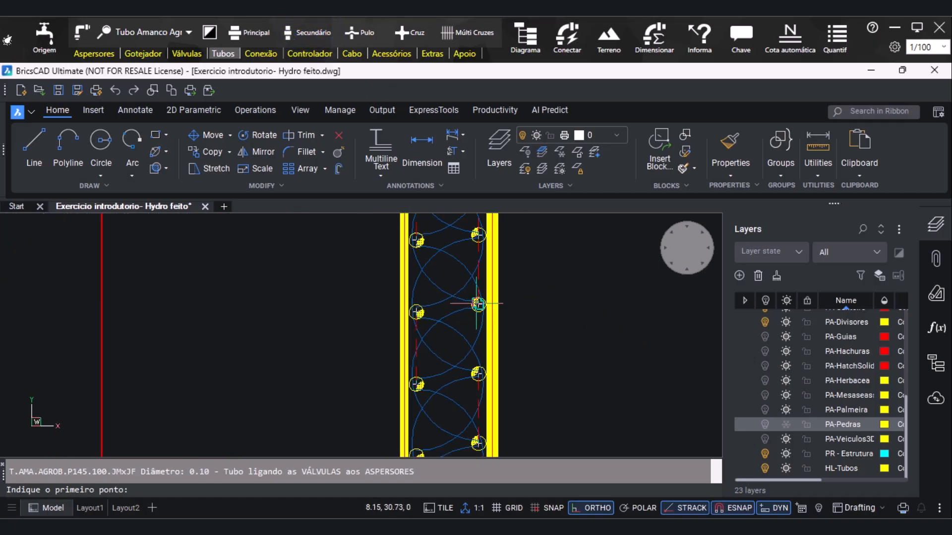
click(478, 304)
click(478, 374)
key(F3)
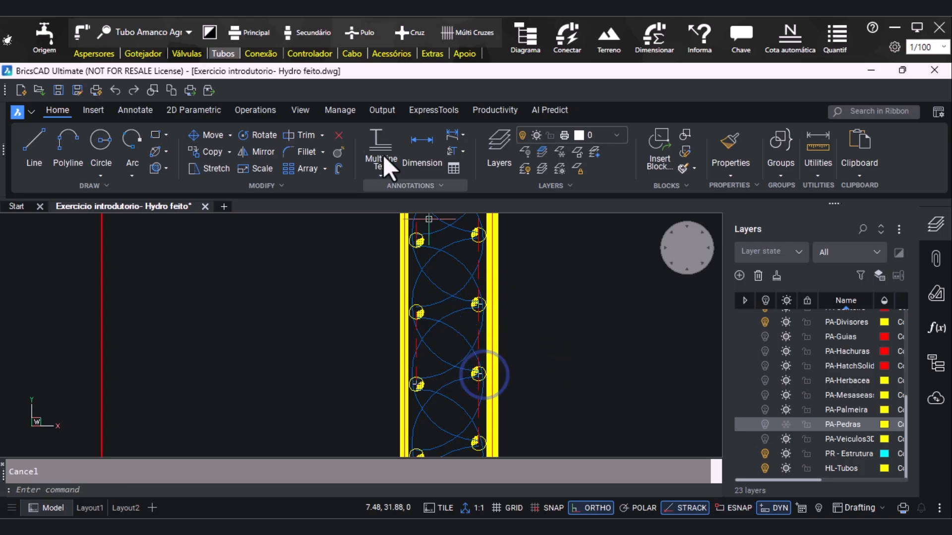
key(Escape)
Draw two secondary pipes between consecutive sprinklers in the middle stretch of the vertical bed's inner row
click(298, 33)
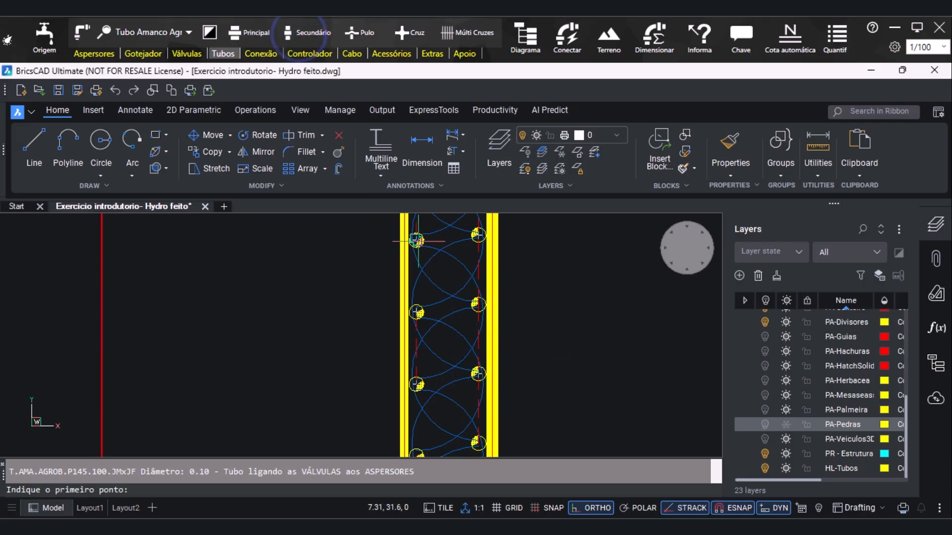
click(416, 241)
key(F3)
key(Escape)
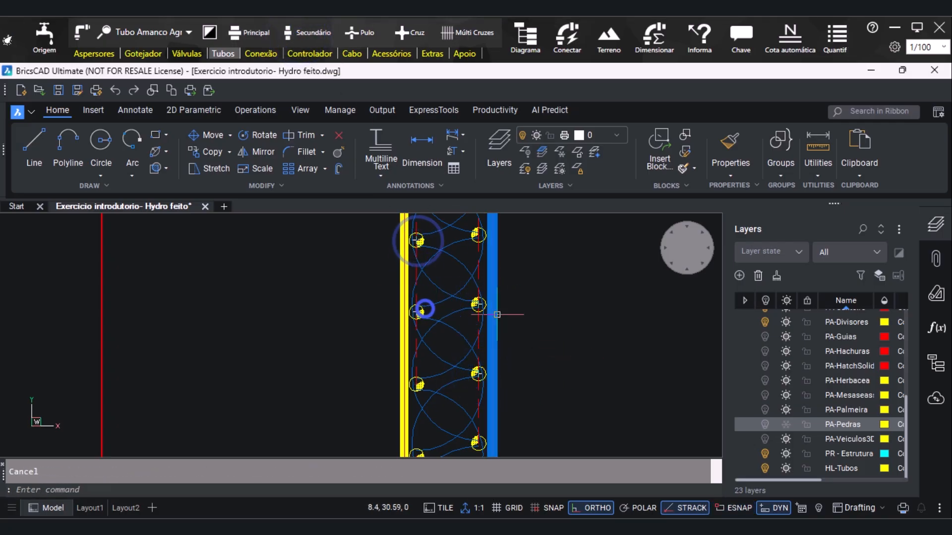
click(311, 33)
click(425, 232)
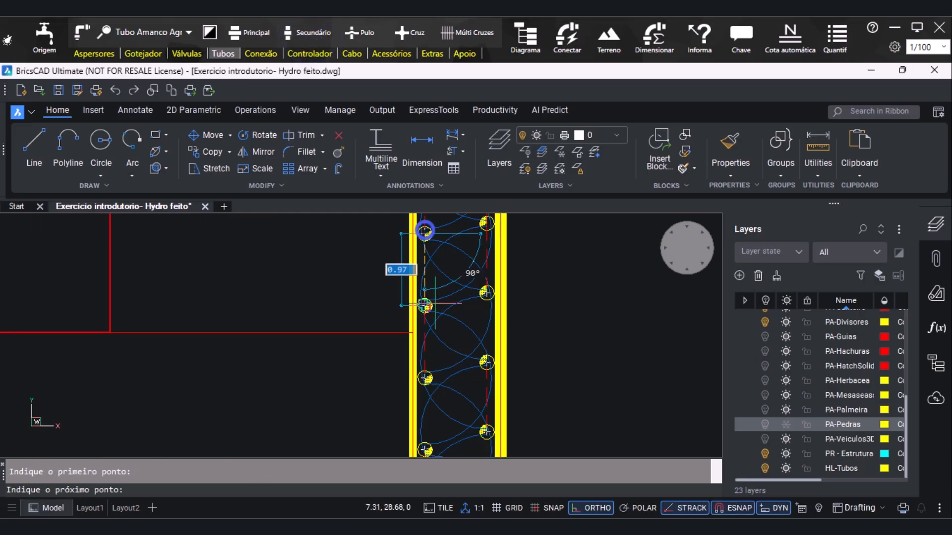
key(F3)
key(Escape)
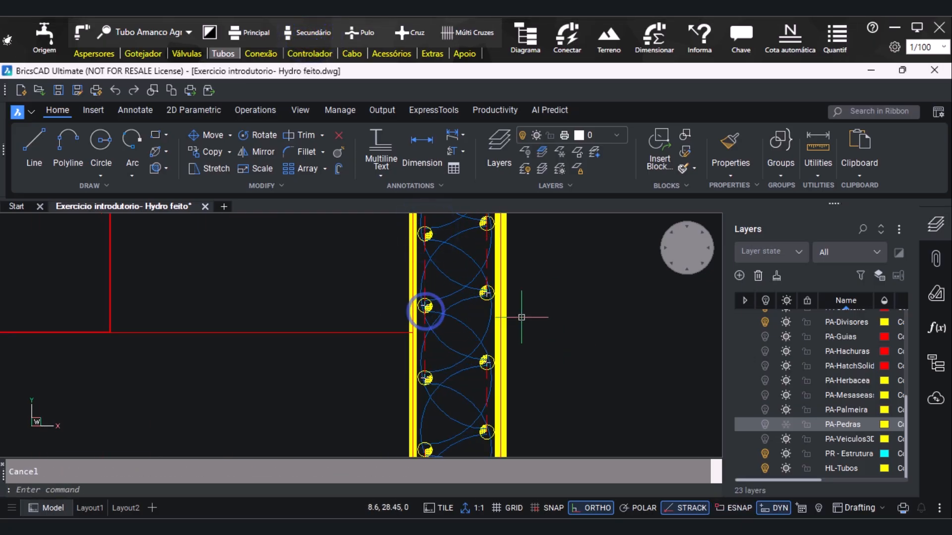
Draw another secondary pipe between two adjacent outer-row sprinklers farther down the vertical bed
click(297, 27)
click(487, 362)
key(Escape)
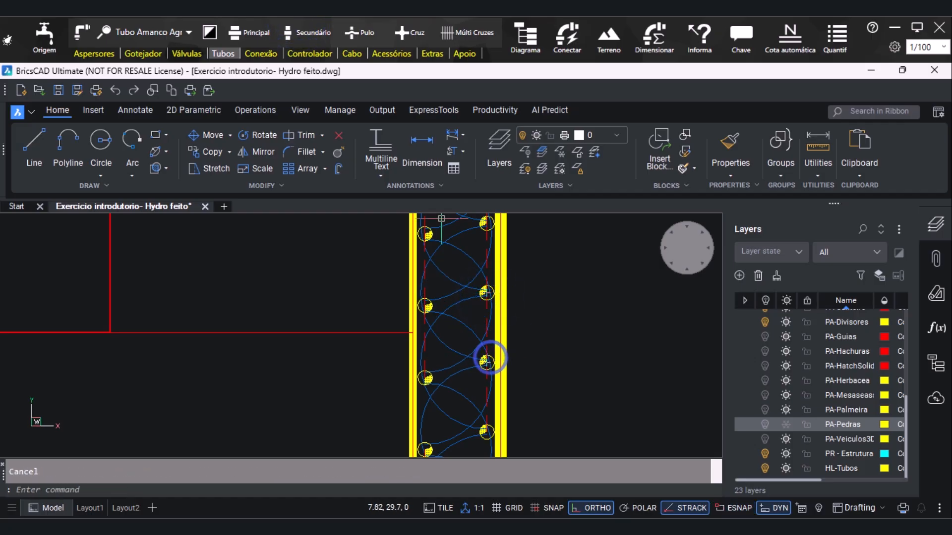
Draw the missing secondary pipes between adjacent inner-row sprinklers, continuing down to the wall notch of the vertical bed
click(295, 29)
scroll(434, 340, up, 3)
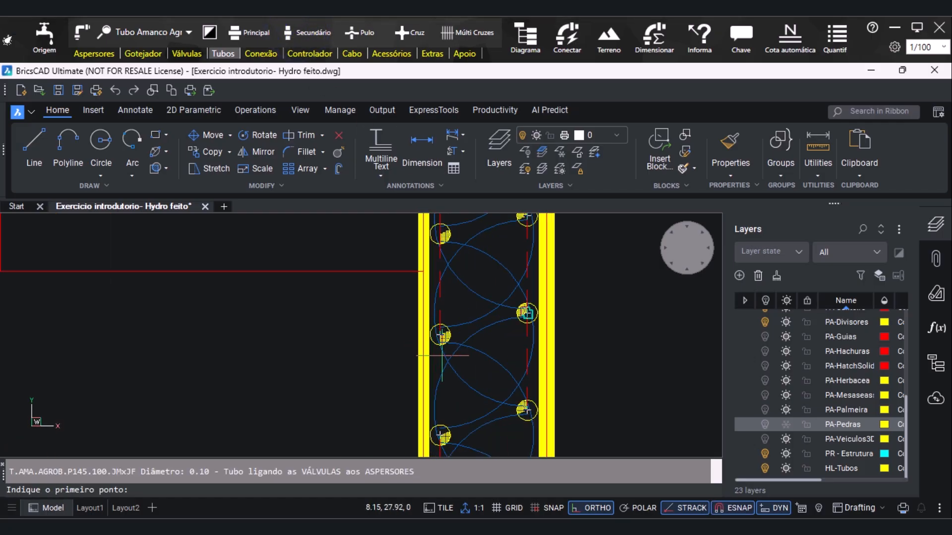
click(440, 335)
scroll(439, 441, down, 2)
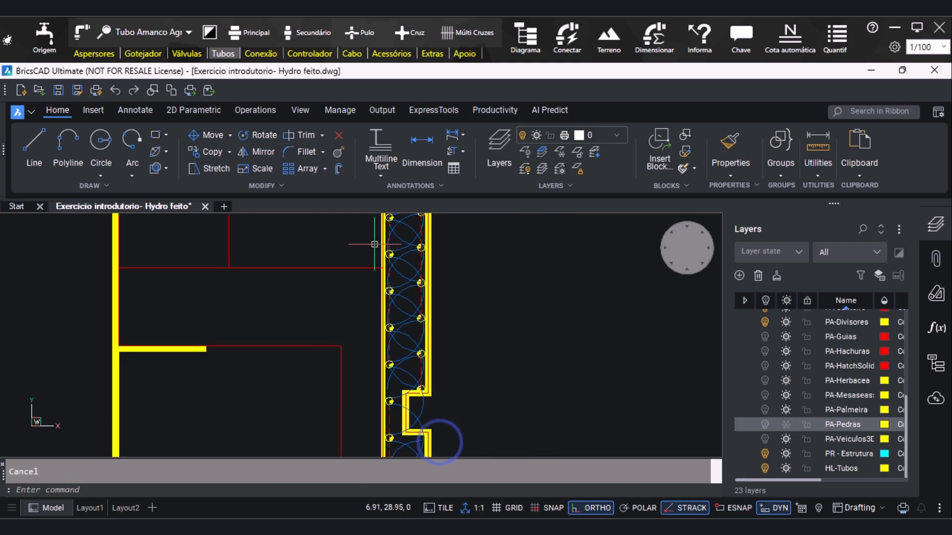
key(Escape)
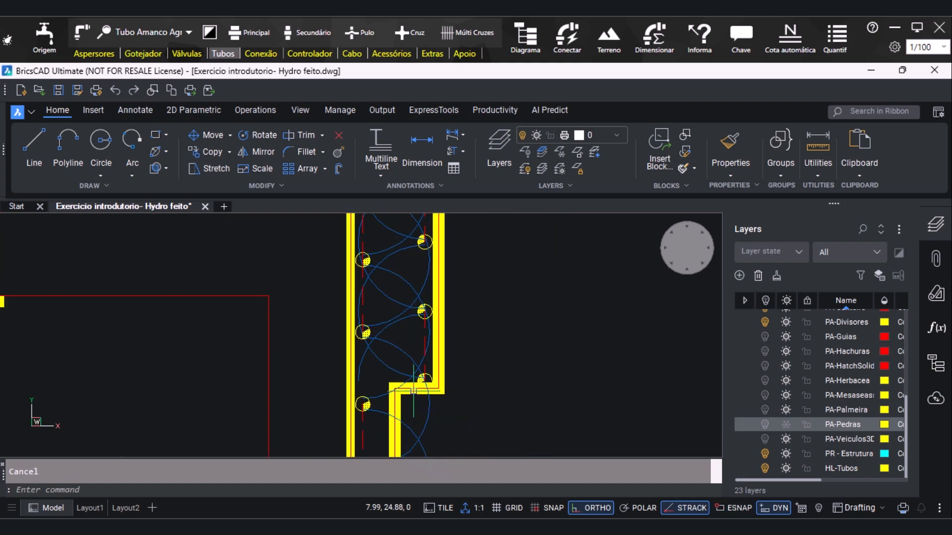
click(310, 32)
click(366, 335)
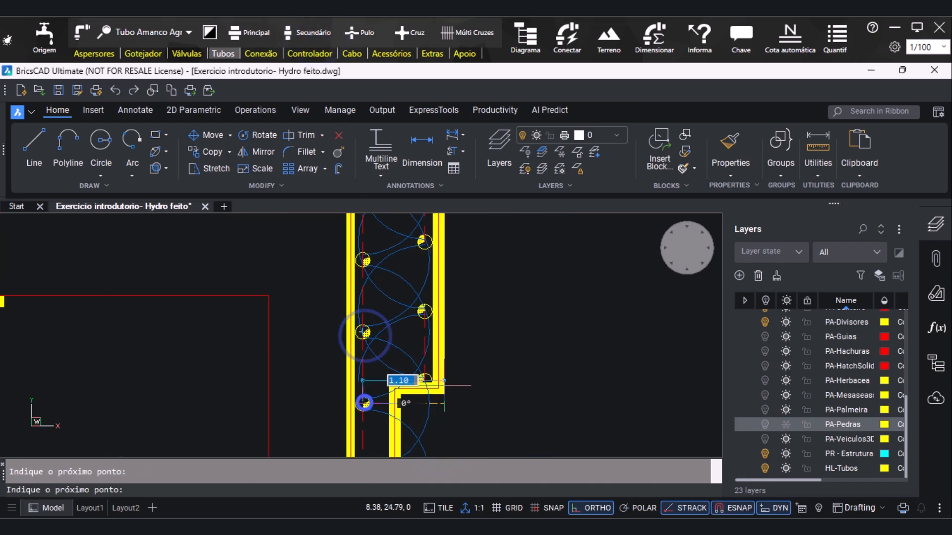
key(Escape)
scroll(449, 389, down, 2)
scroll(435, 426, down, 2)
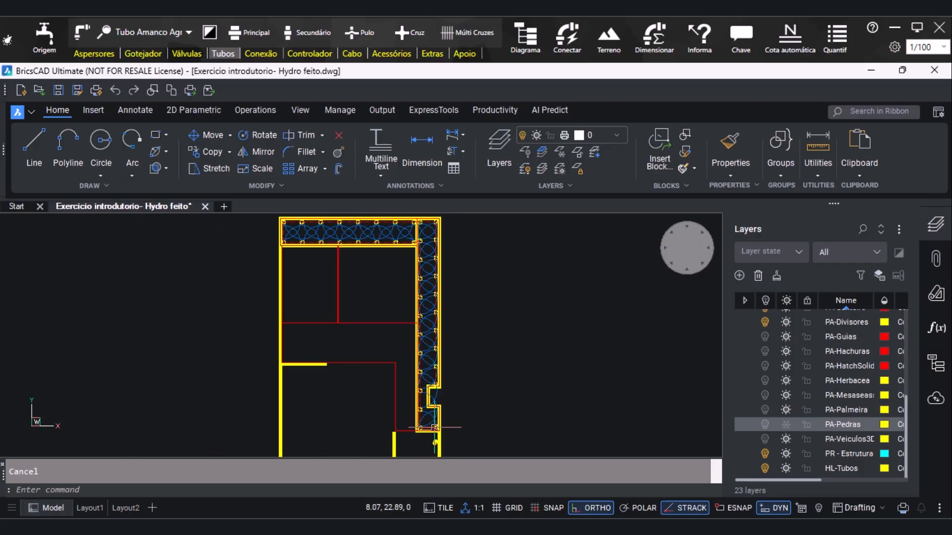
Erase the short secondary pipe joining the two sprinkler rows at the upper bed's far end
scroll(270, 218, up, 3)
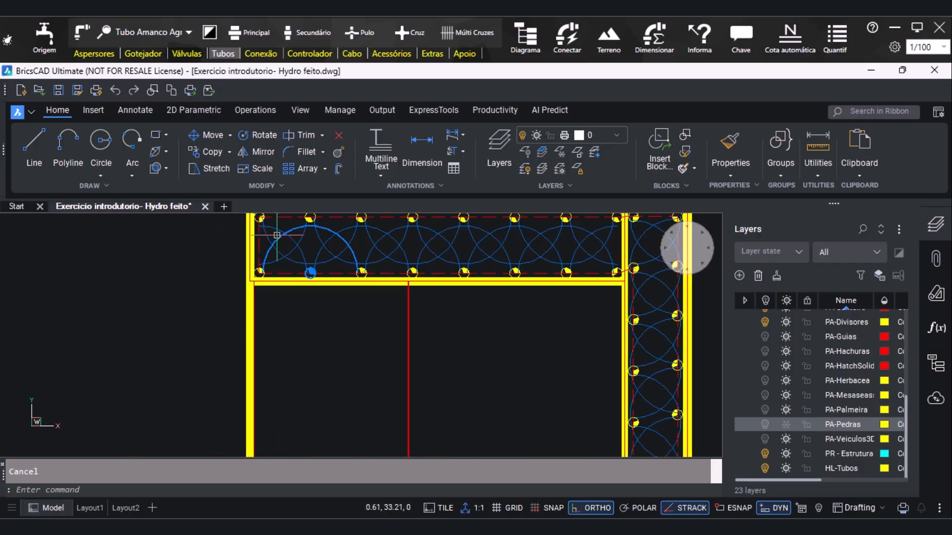
click(258, 245)
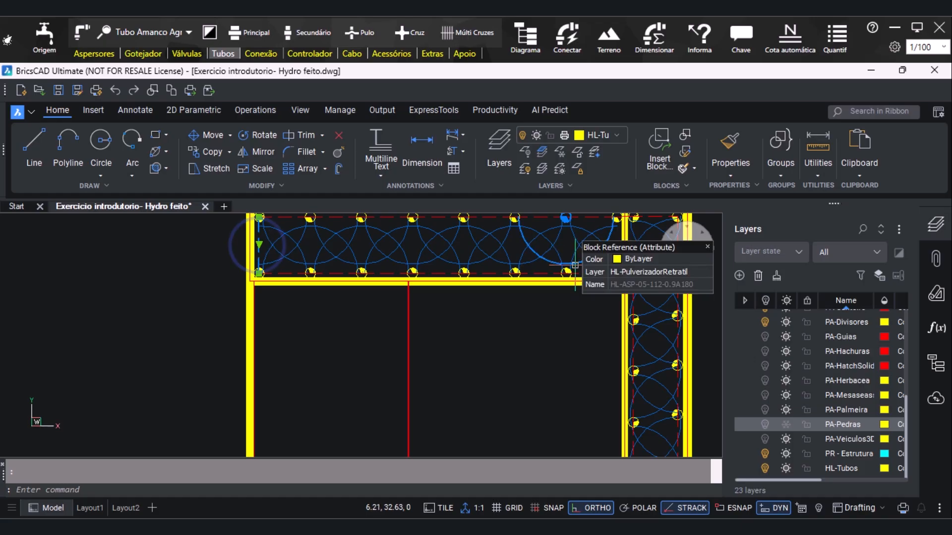
scroll(277, 304, down, 4)
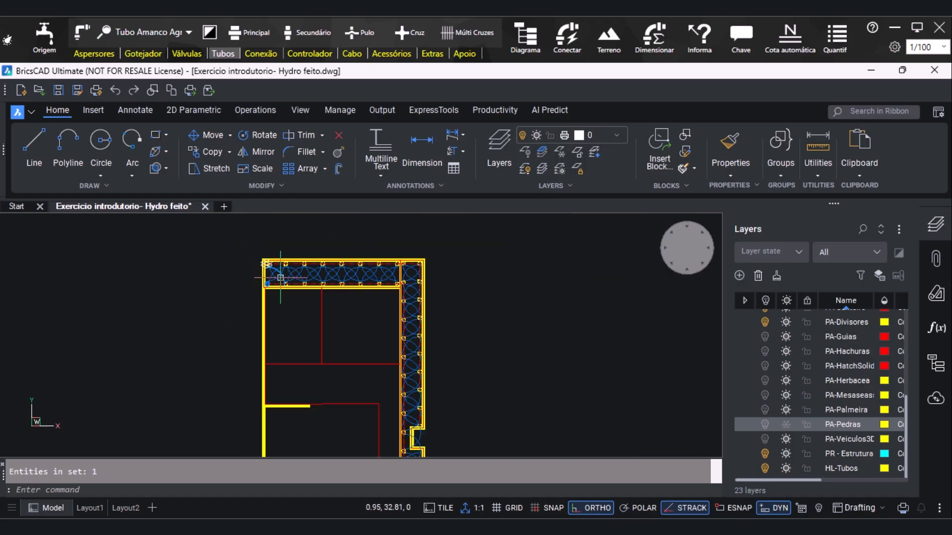
Draw a cross-link secondary pipe from the outer-row sprinkler just above the wall notch to the neighbouring inner-row sprinkler
scroll(421, 296, down, 2)
scroll(412, 416, up, 5)
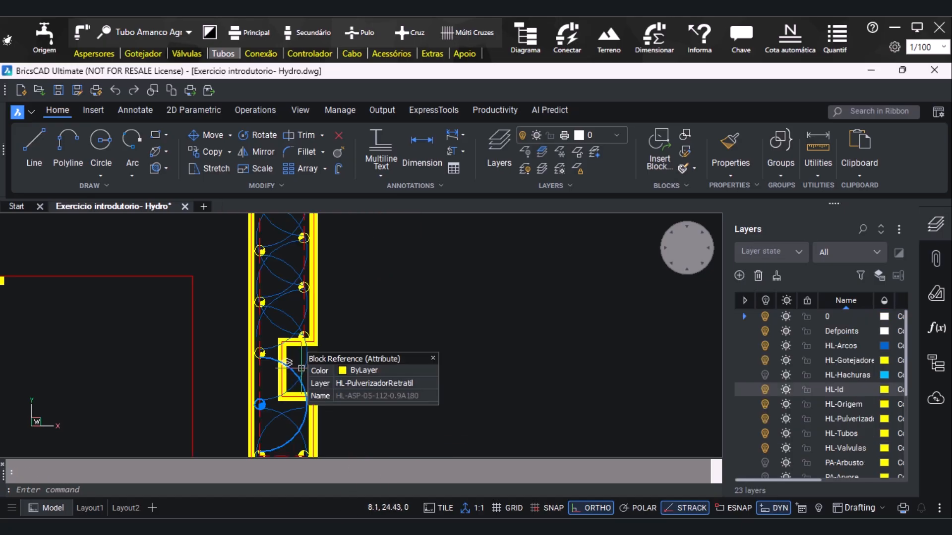
click(289, 35)
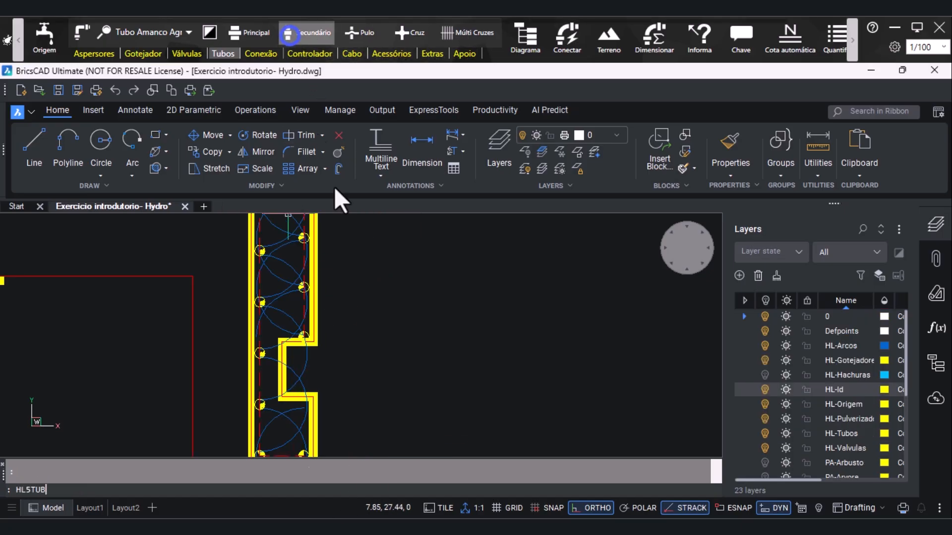
click(303, 287)
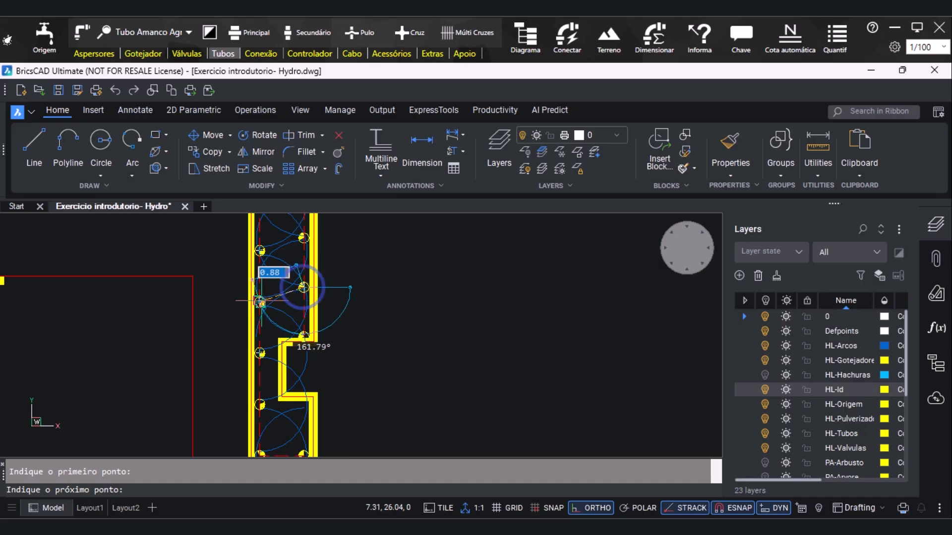
key(Escape)
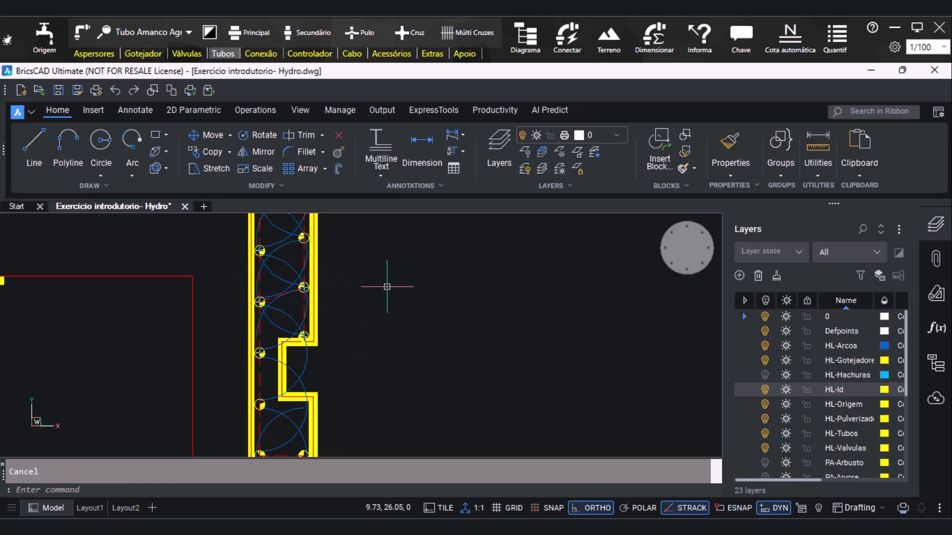
Connect all sprinklers of the curved-edge bed automatically with Conectar, using Somente Linha Secundária
scroll(348, 357, down, 3)
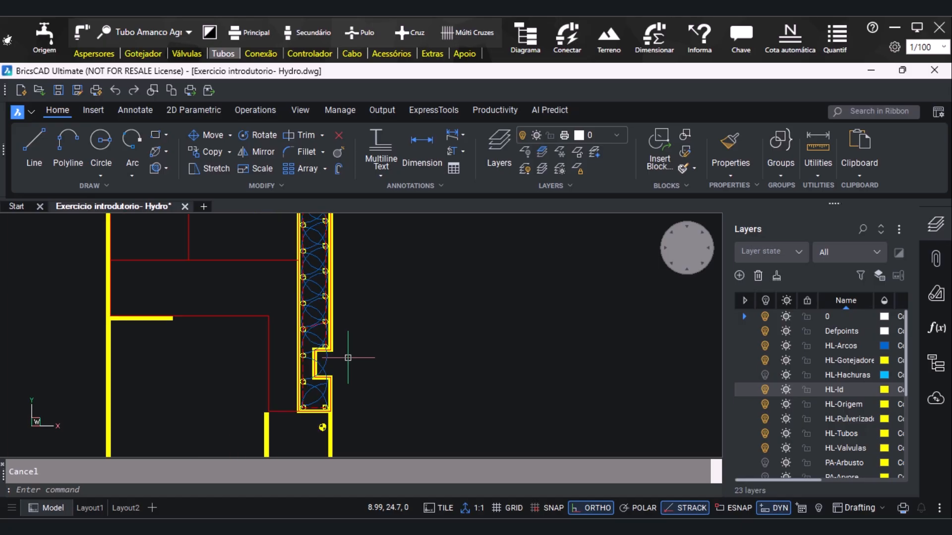
scroll(348, 357, down, 3)
scroll(367, 286, down, 3)
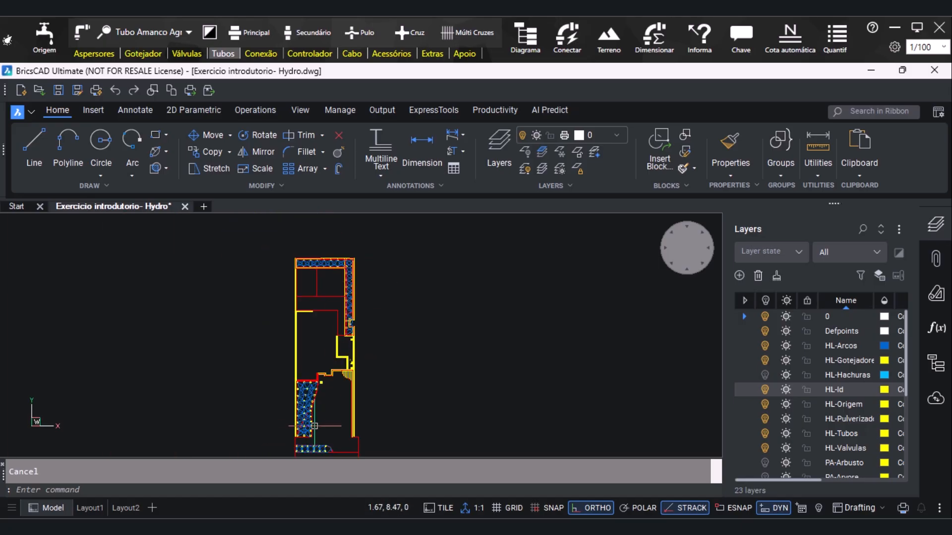
scroll(292, 446, up, 5)
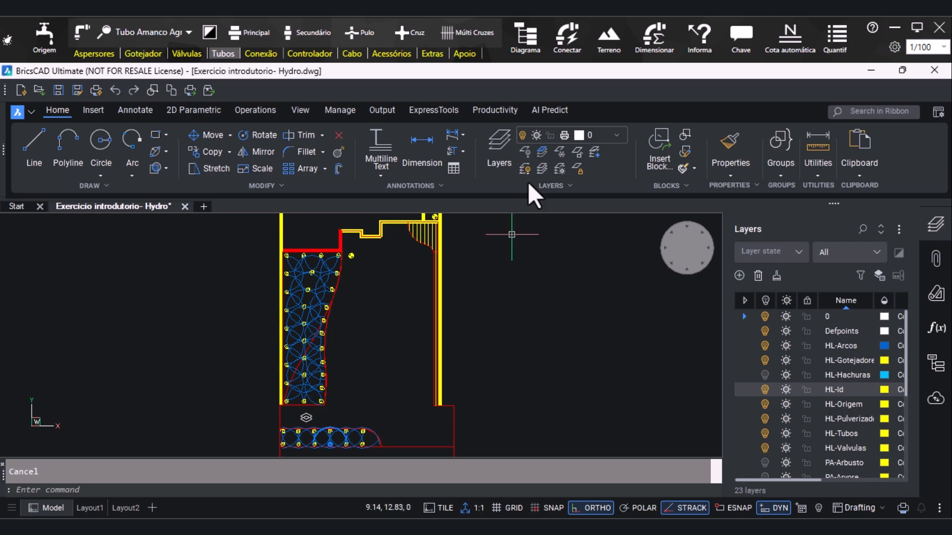
click(574, 40)
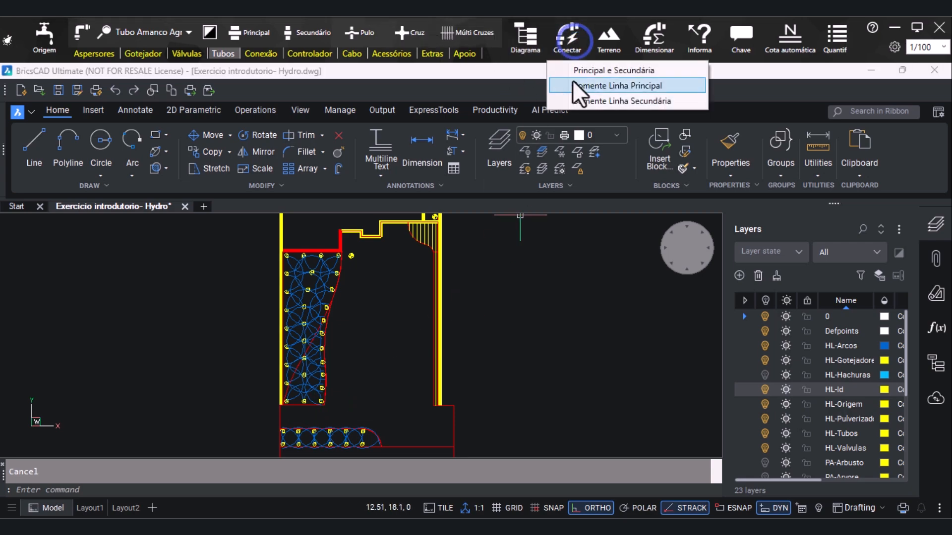
click(585, 101)
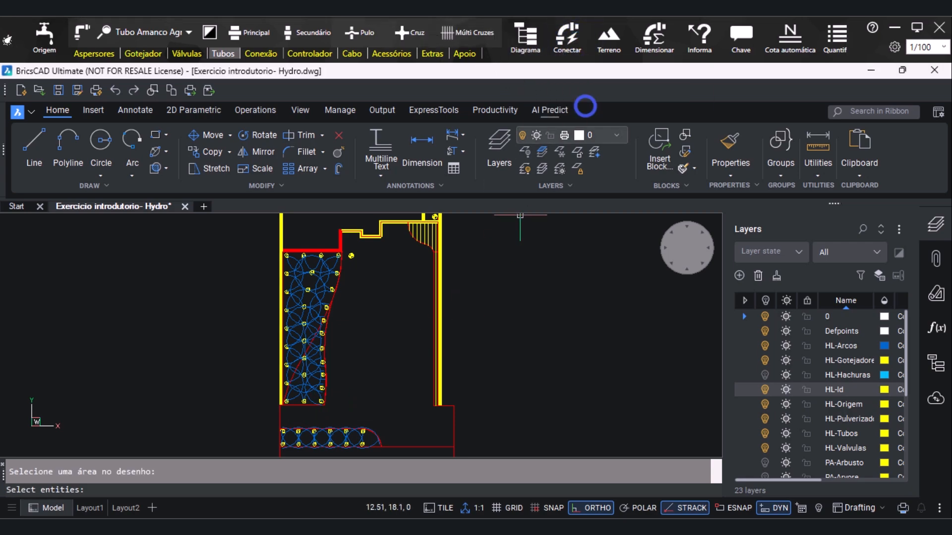
click(246, 261)
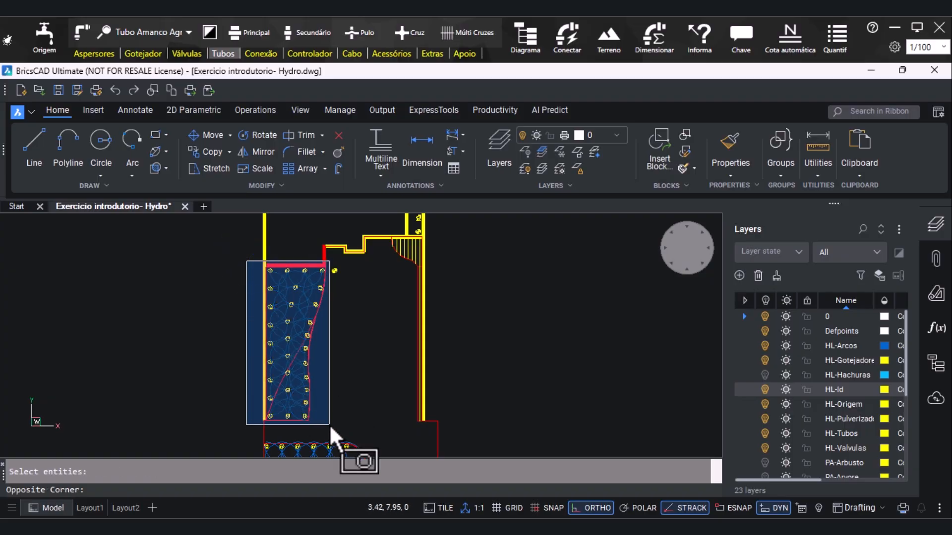
click(329, 426)
key(Return)
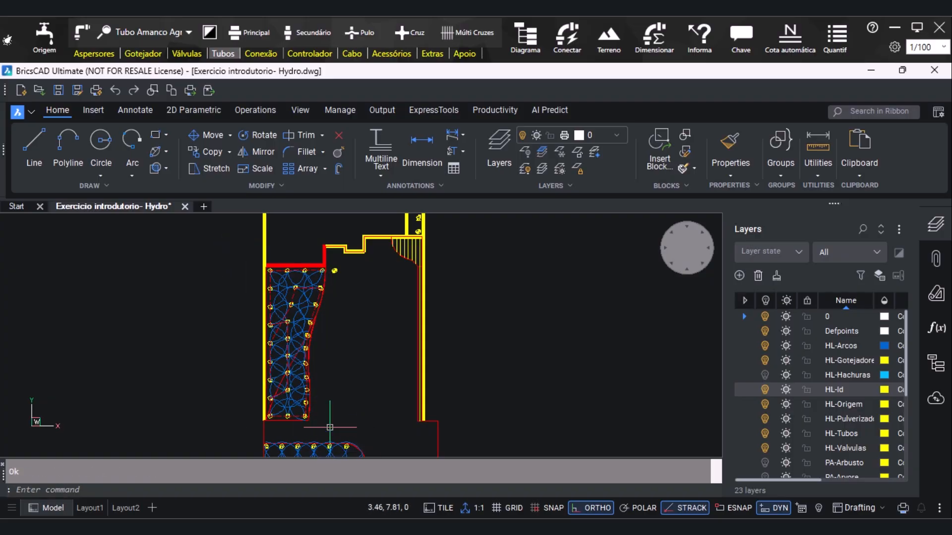
Erase the short slanted secondary pipe linking the wall-side row to the middle row in the curved bed's lower part
scroll(293, 293, up, 5)
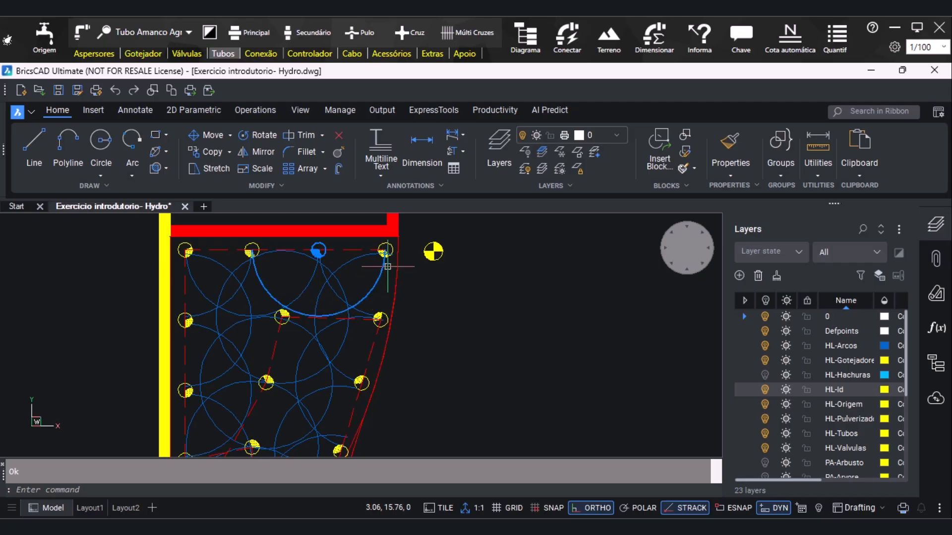
scroll(244, 270, down, 3)
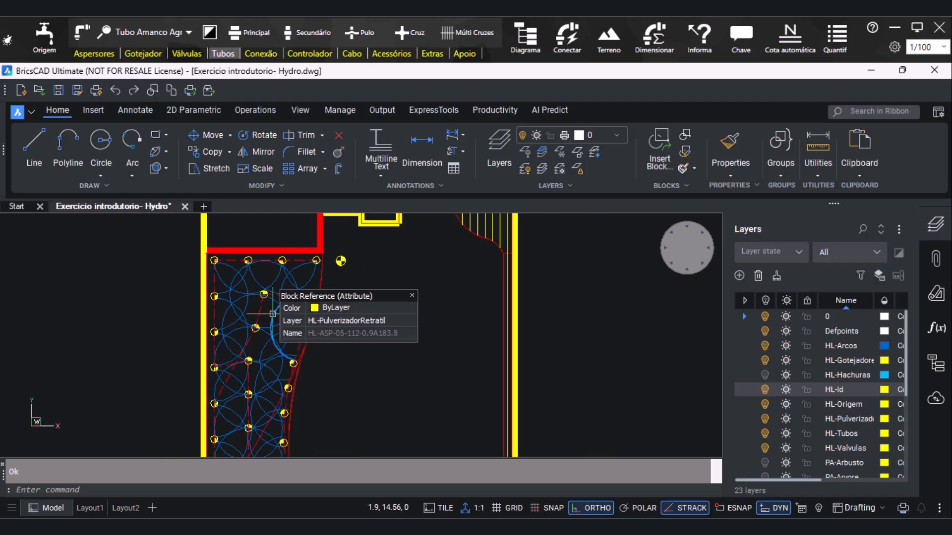
scroll(273, 313, down, 3)
scroll(252, 346, up, 3)
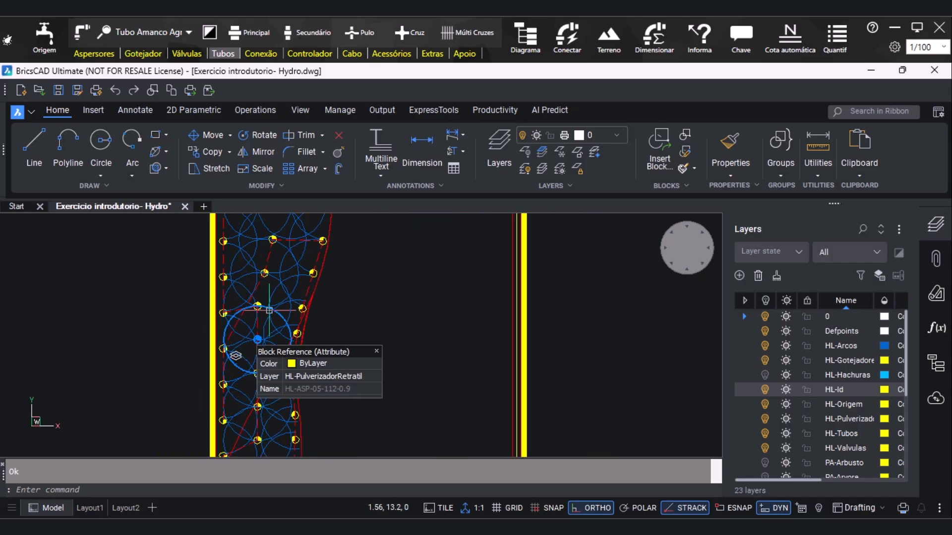
scroll(250, 370, down, 3)
scroll(245, 396, up, 4)
scroll(244, 418, up, 1)
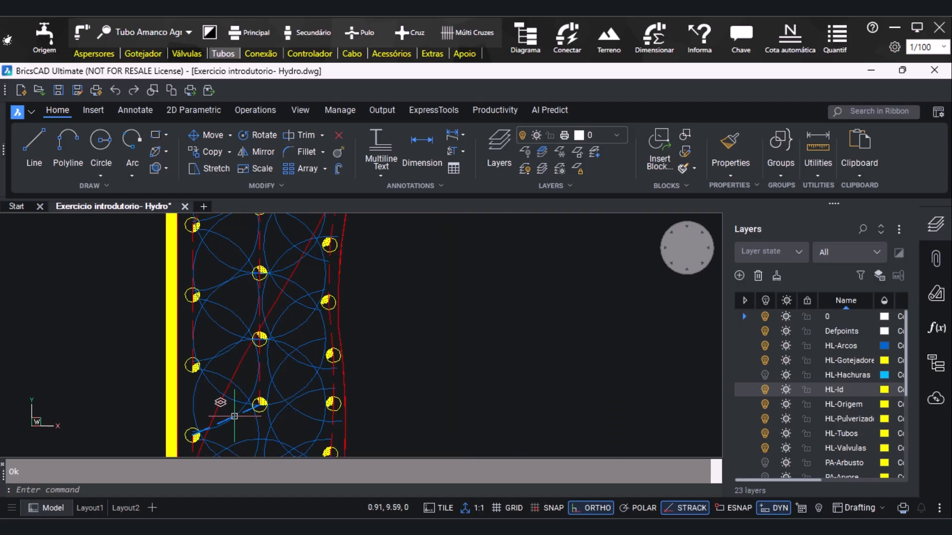
click(234, 417)
key(Delete)
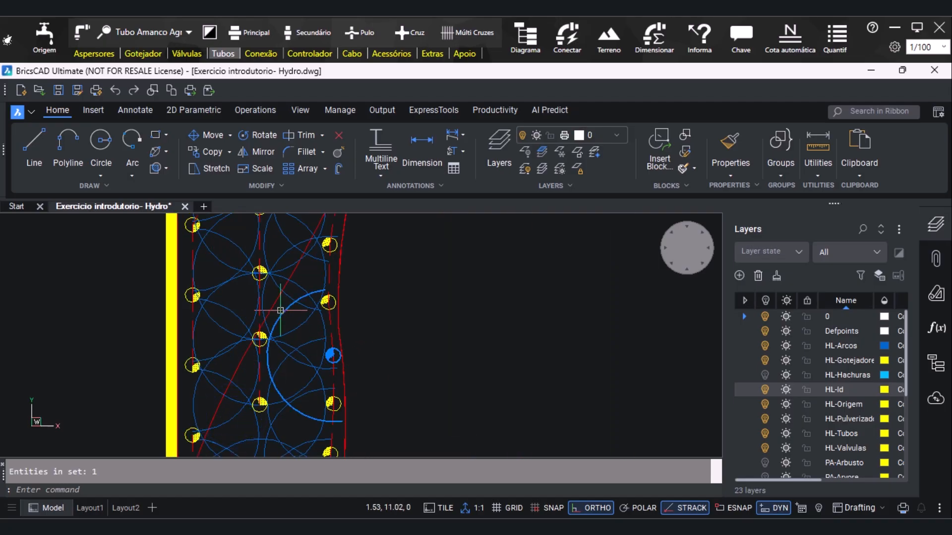
Erase the long diagonal secondary pipe crossing from the middle row to the wall-side row halfway down the curved bed
scroll(268, 317, down, 2)
scroll(345, 406, down, 1)
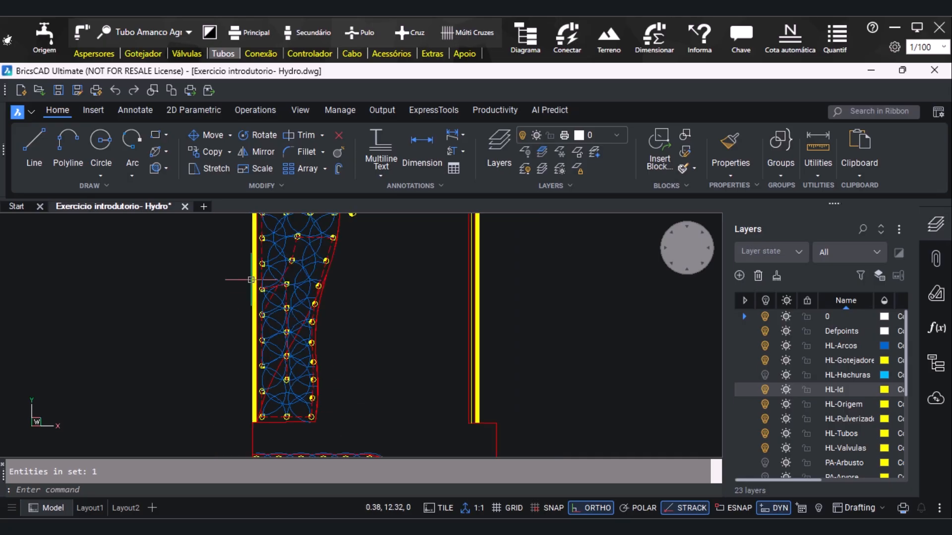
scroll(263, 258, up, 2)
click(307, 297)
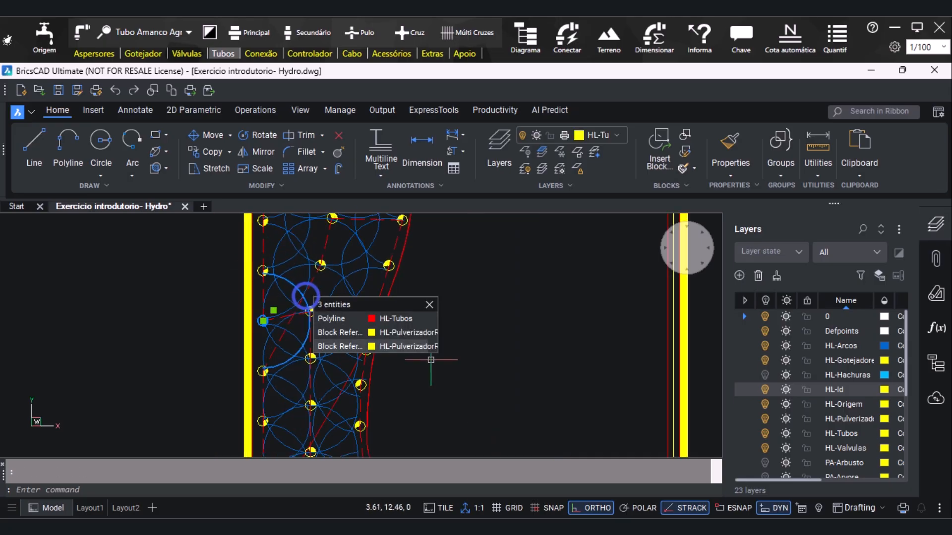
click(292, 316)
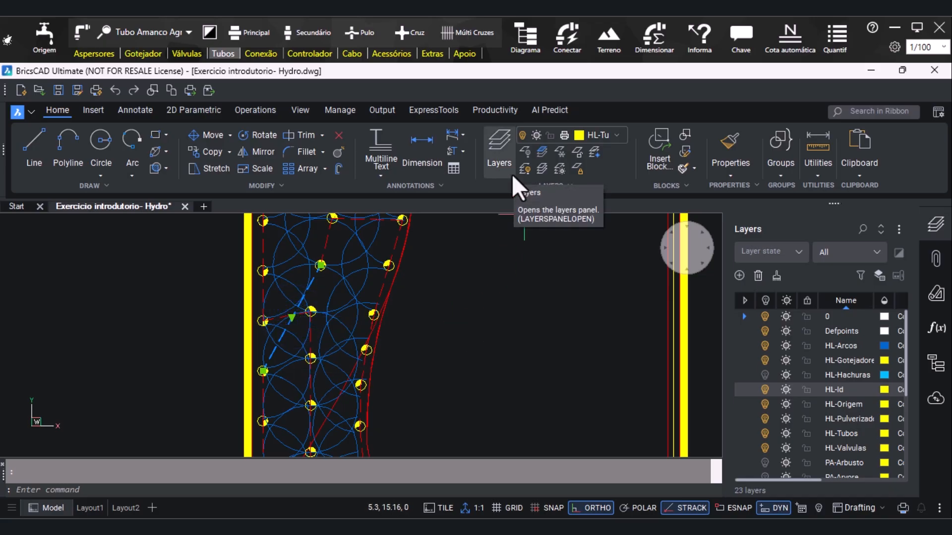
key(Escape)
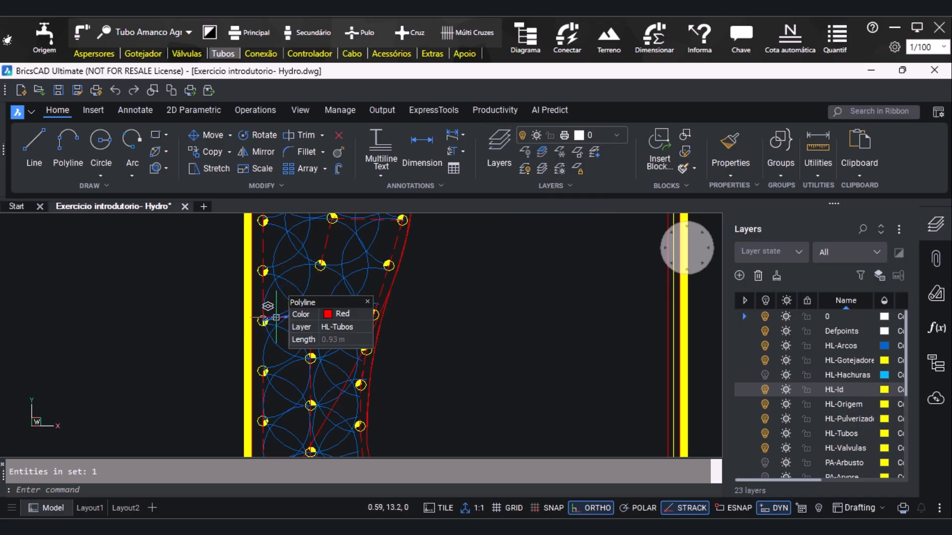
Erase the short secondary pipe linking the fourth wall-side sprinkler from the top to the inner row in the curved bed
scroll(275, 316, up, 3)
mouse_move(307, 310)
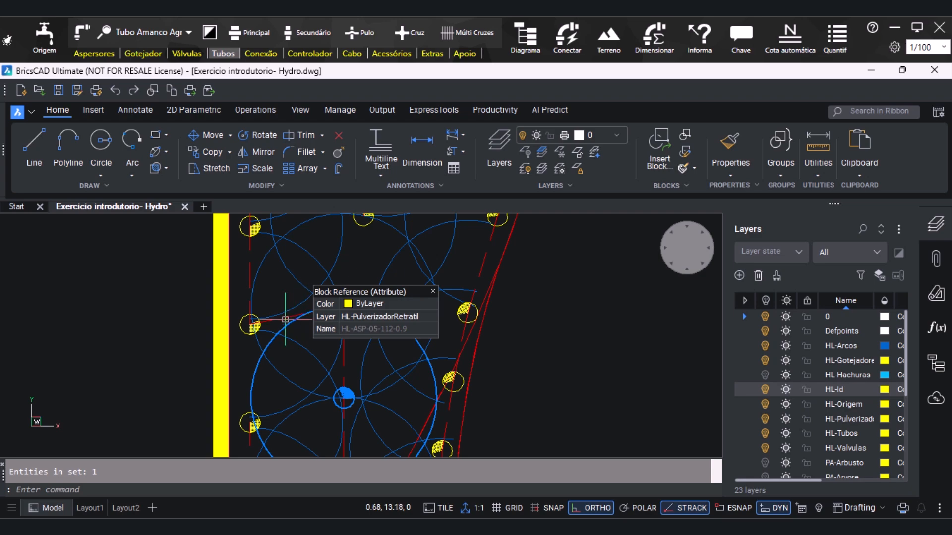
click(286, 317)
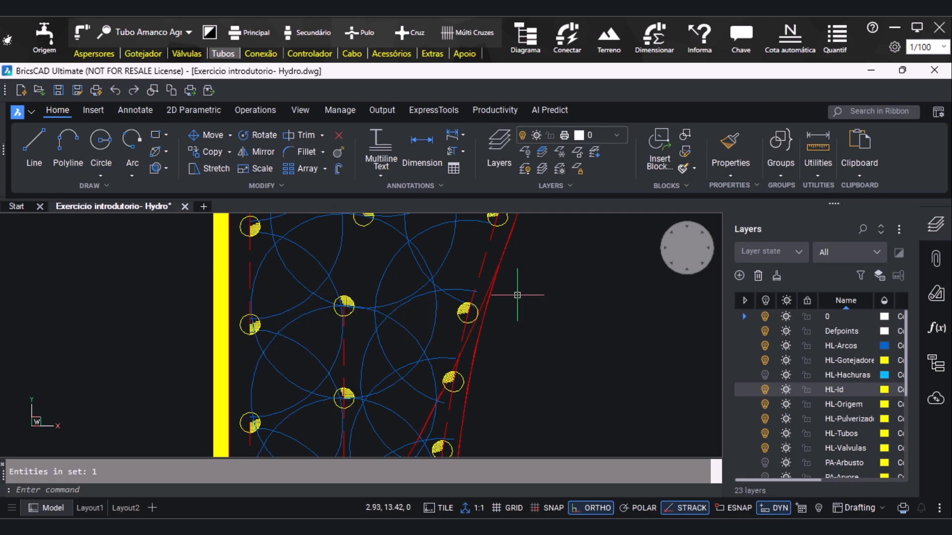
Draw a secondary pipe between the fourth and fifth wall-side sprinklers from the top of the curved bed
scroll(517, 295, down, 3)
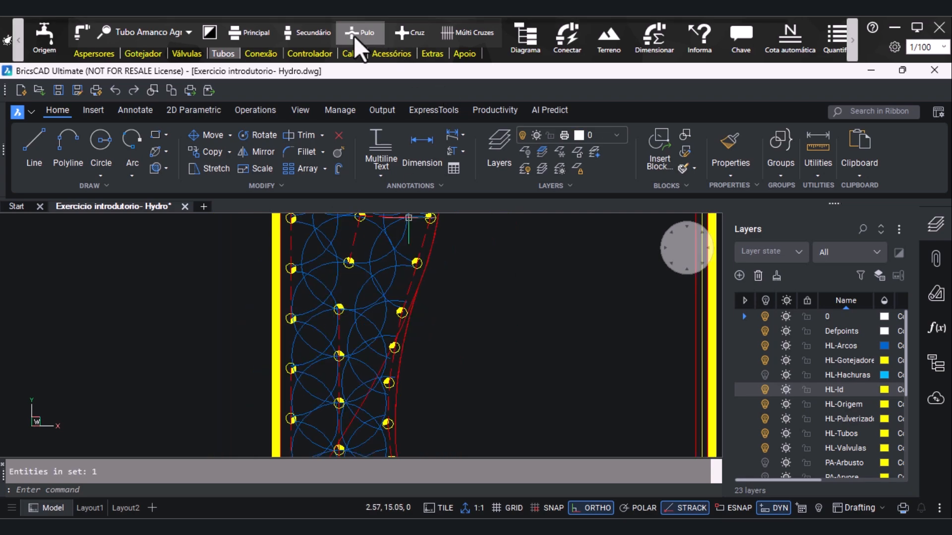
click(327, 28)
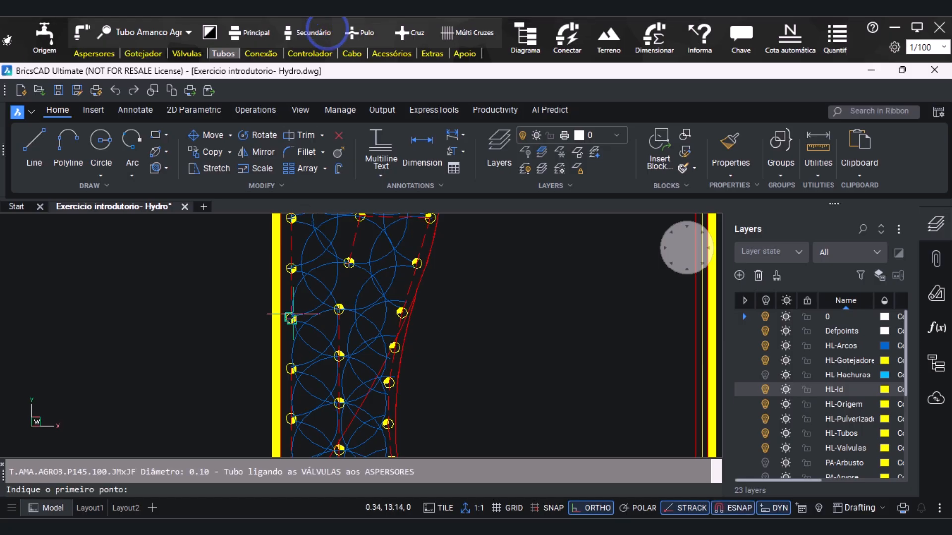
click(288, 367)
key(F3)
key(Escape)
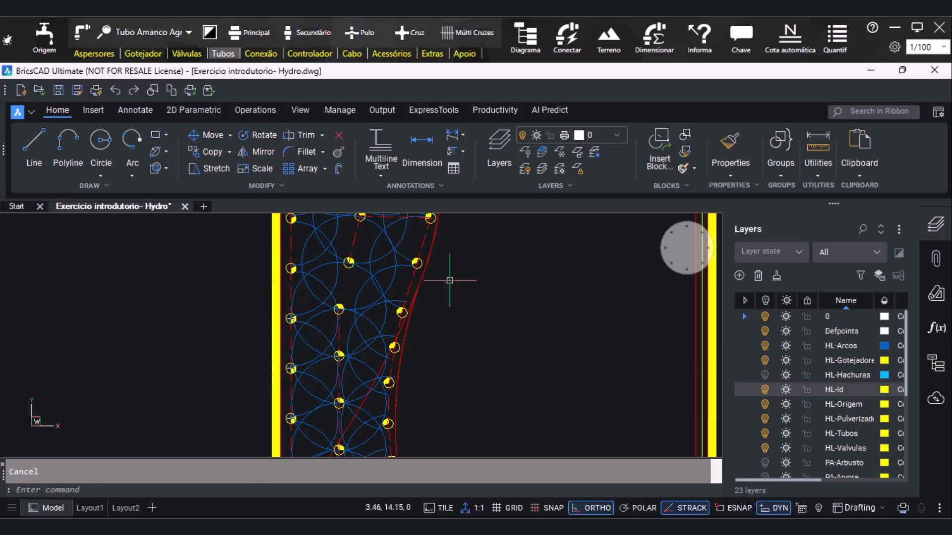
Draw a secondary pipe between the second and third inner-row sprinklers from the top of the curved bed
scroll(402, 323, down, 2)
click(300, 31)
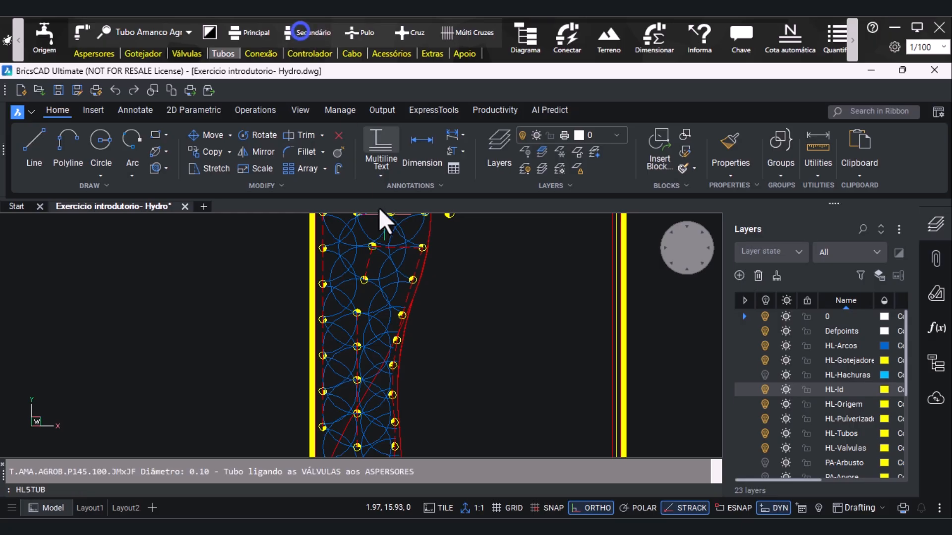
key(F3)
click(357, 311)
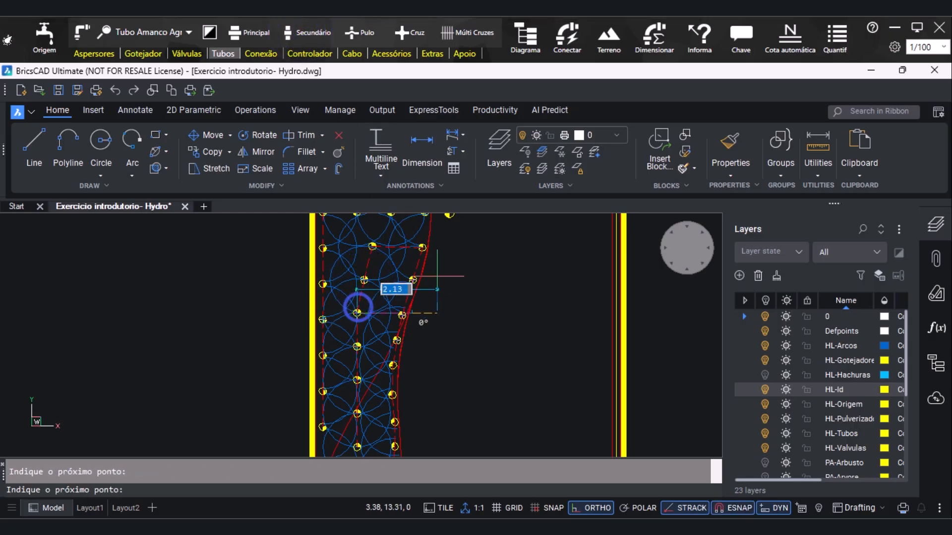
key(F3)
key(Escape)
Erase the two secondary pipes joining the three sprinklers along the curved bed's lower edge
scroll(372, 332, down, 2)
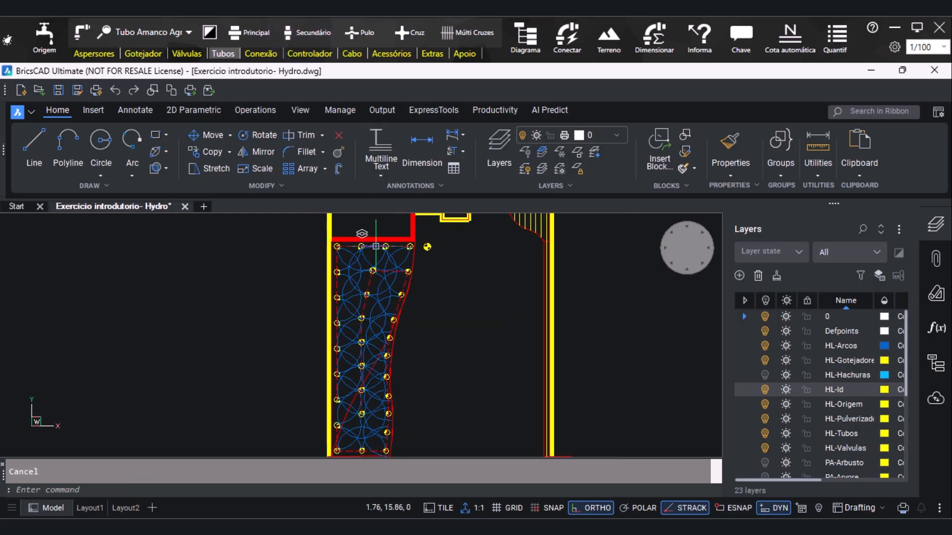
scroll(376, 247, down, 2)
scroll(381, 350, up, 4)
scroll(409, 372, down, 1)
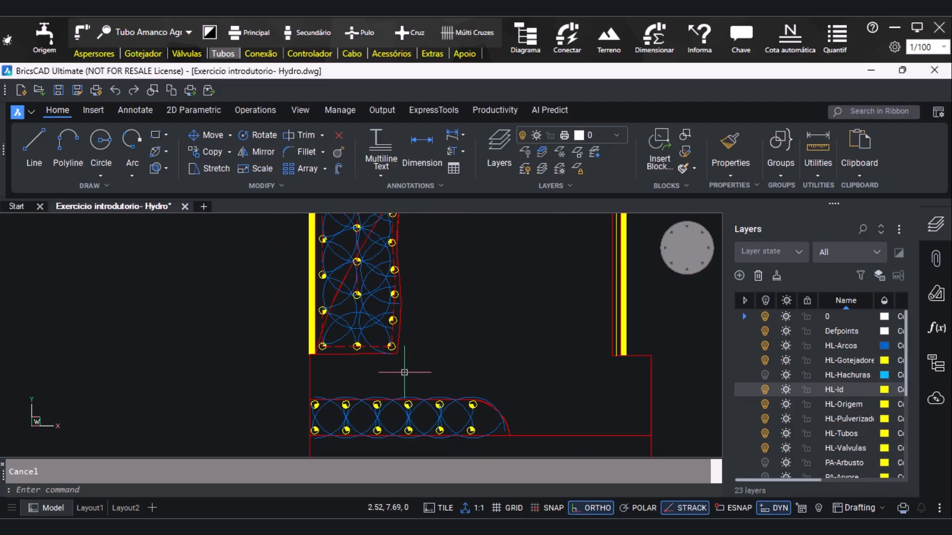
scroll(363, 362, up, 2)
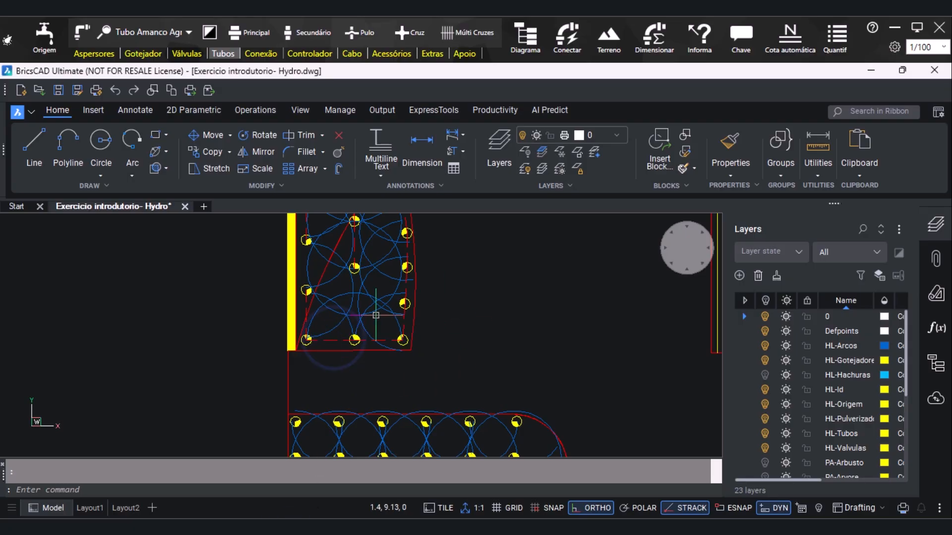
scroll(369, 342, up, 2)
key(Escape)
click(352, 337)
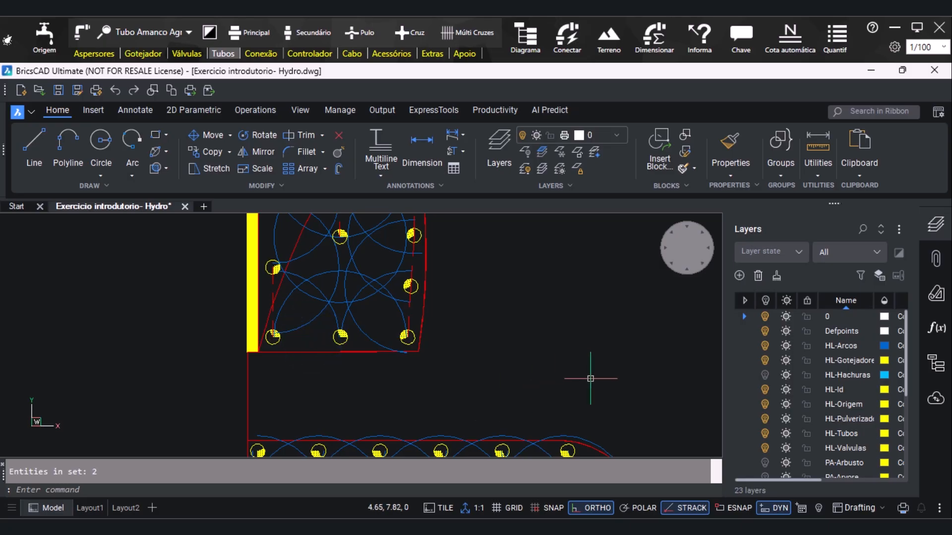
Draw a secondary pipe between the third-lowest and second-lowest wall-side sprinklers of the curved bed
scroll(396, 414, down, 2)
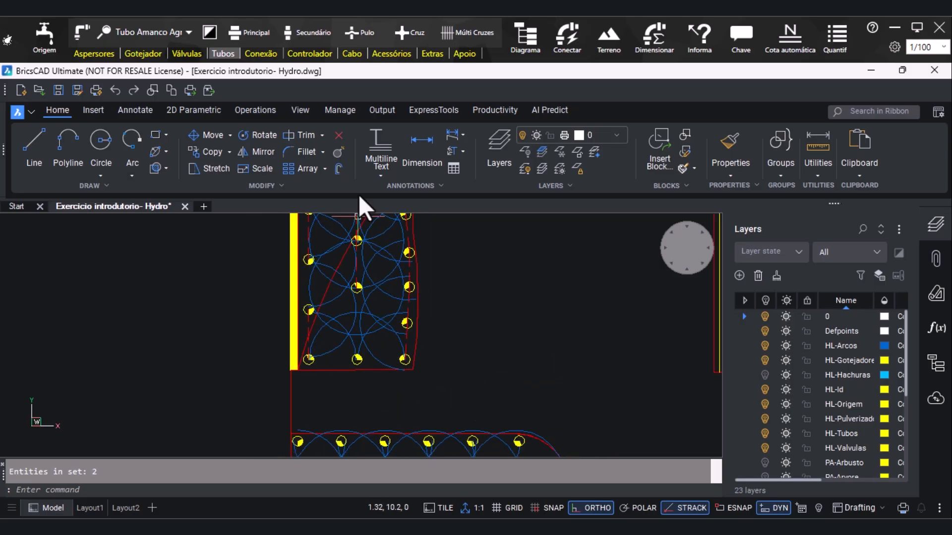
click(308, 33)
click(309, 257)
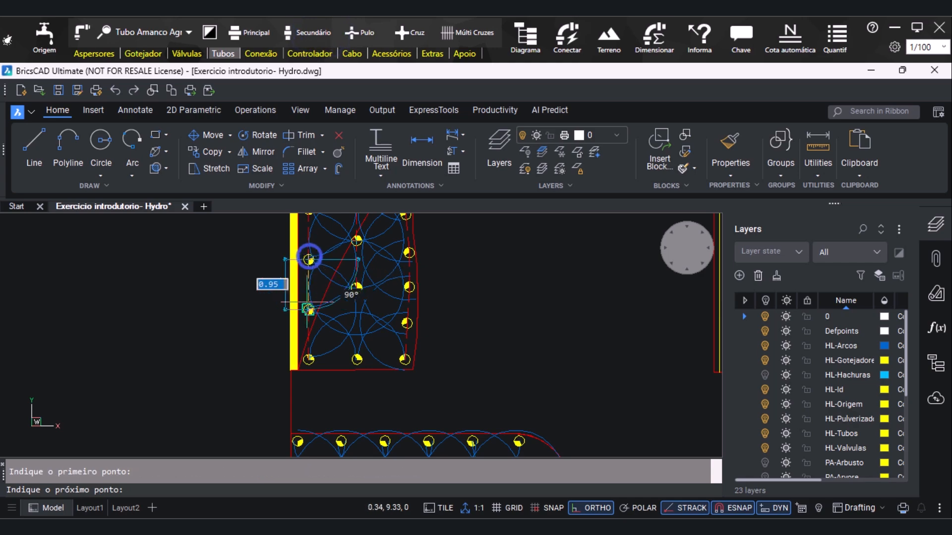
key(Escape)
Draw a secondary pipe from the second-lowest middle-row sprinkler to the lowest one in the curved bed
scroll(323, 374, up, 2)
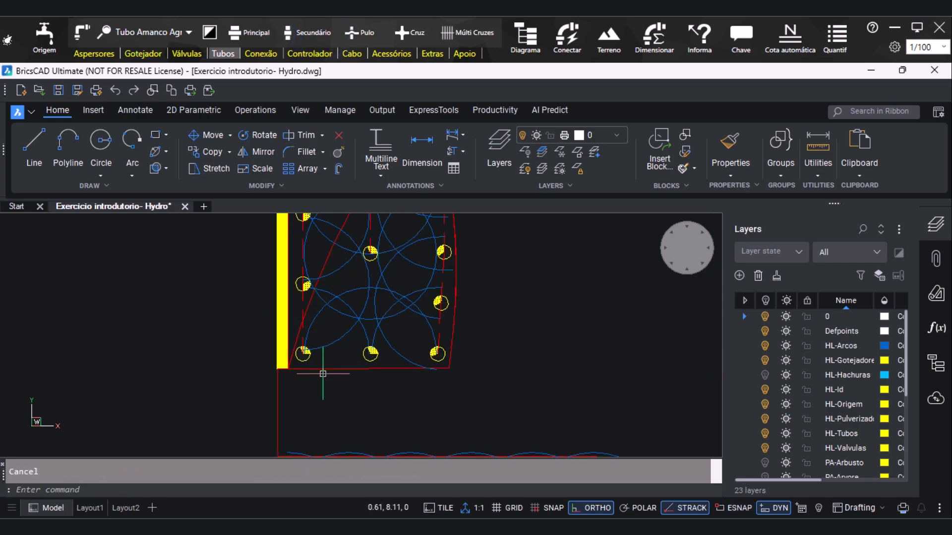
click(298, 32)
click(370, 254)
click(371, 354)
key(Escape)
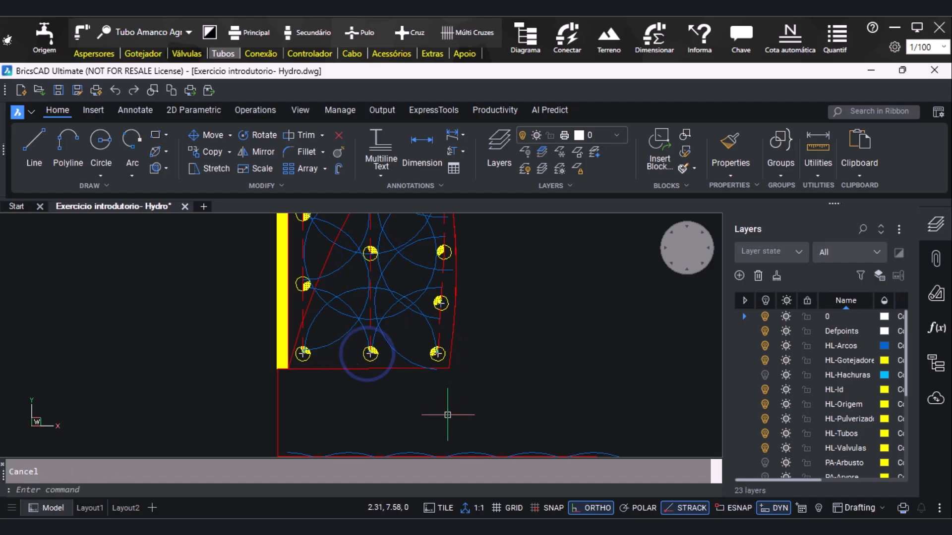
Erase the cross-link secondary pipe between the uppermost inner-row sprinkler and the outer row, just below the curved bed's top row
scroll(371, 423, down, 1)
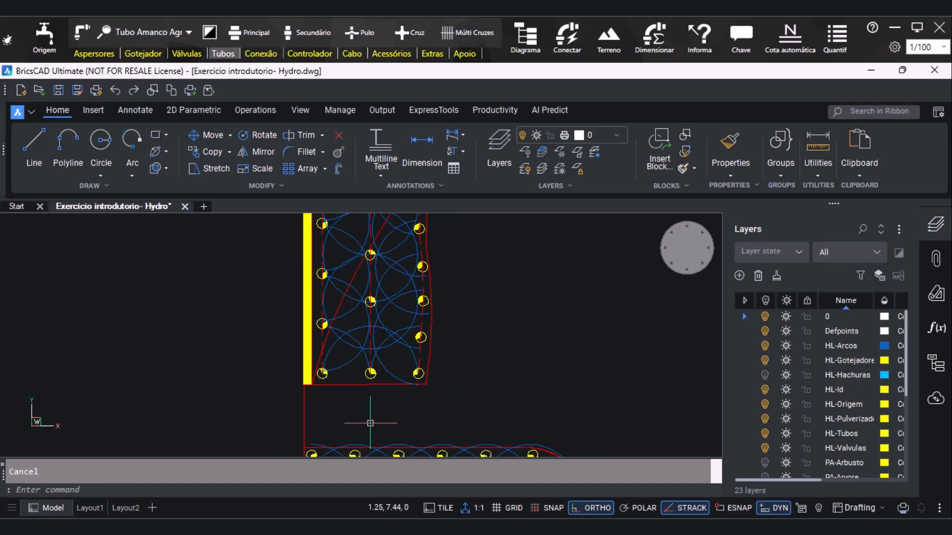
scroll(370, 423, down, 1)
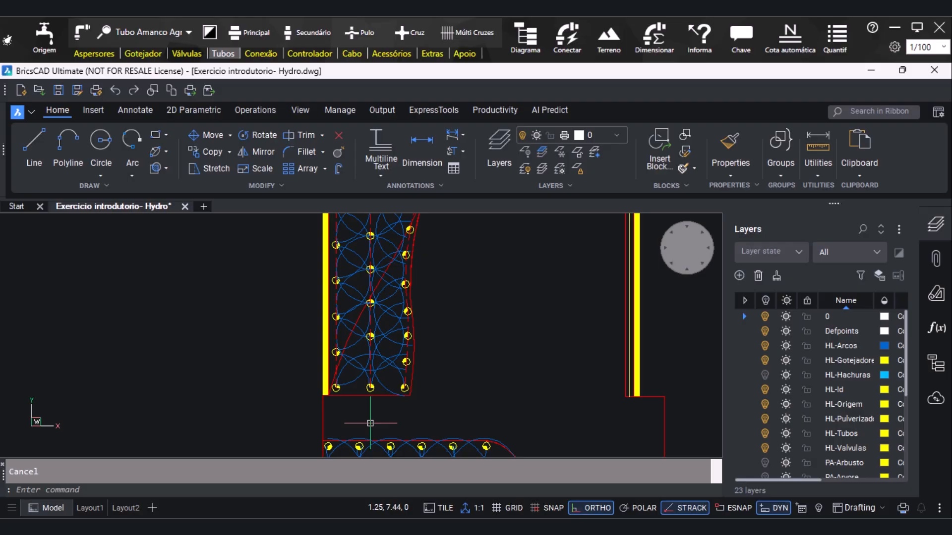
scroll(370, 423, down, 2)
scroll(385, 274, up, 3)
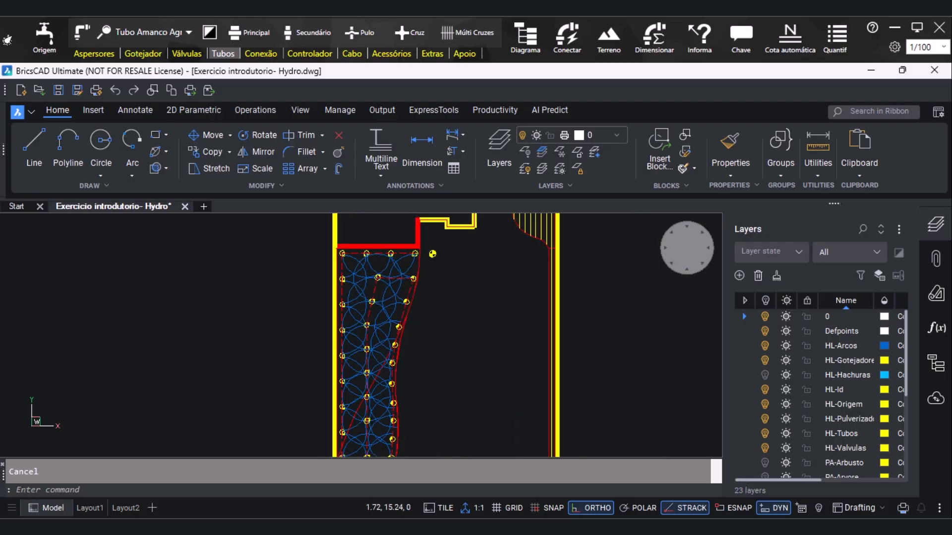
click(405, 281)
scroll(447, 268, up, 2)
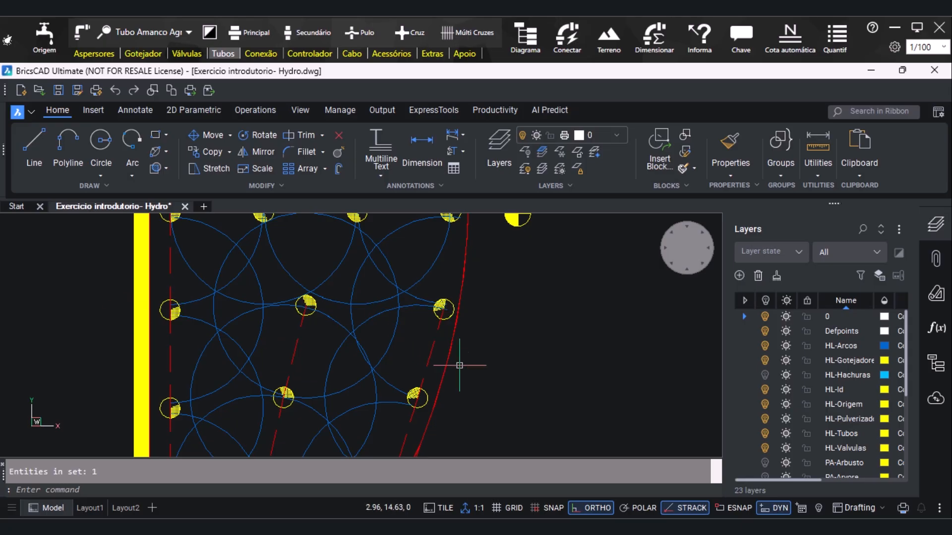
Draw a secondary pipe joining the uppermost inner-row sprinkler to the third sprinkler of the curved bed's top row
scroll(442, 352, down, 1)
click(297, 24)
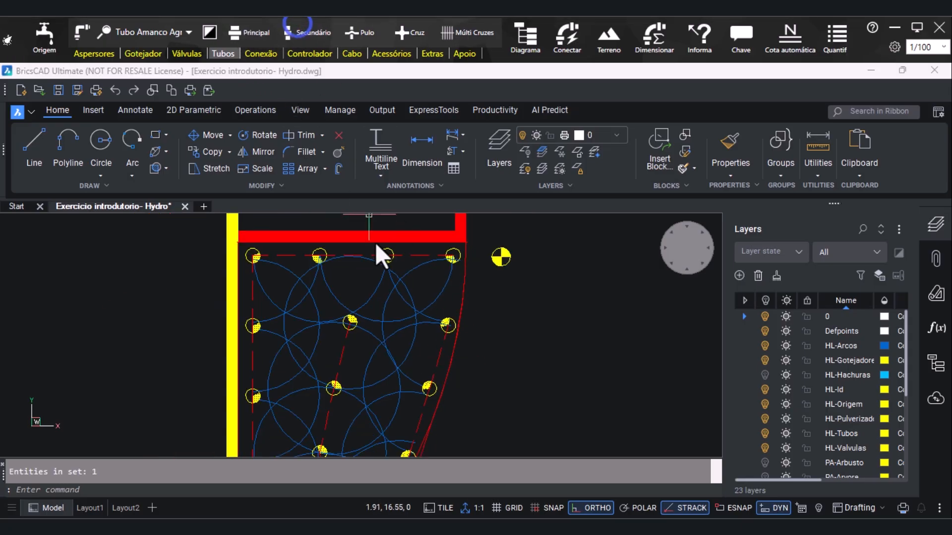
click(308, 36)
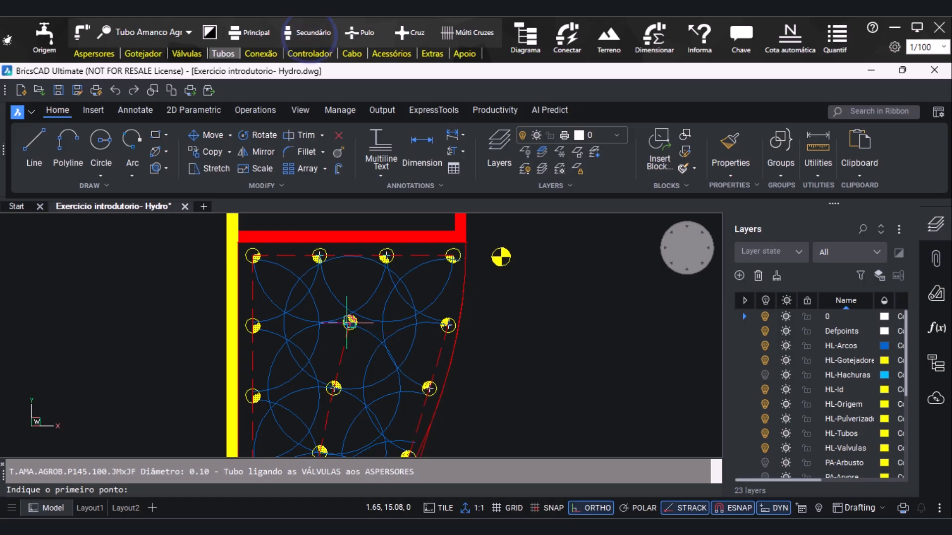
click(347, 323)
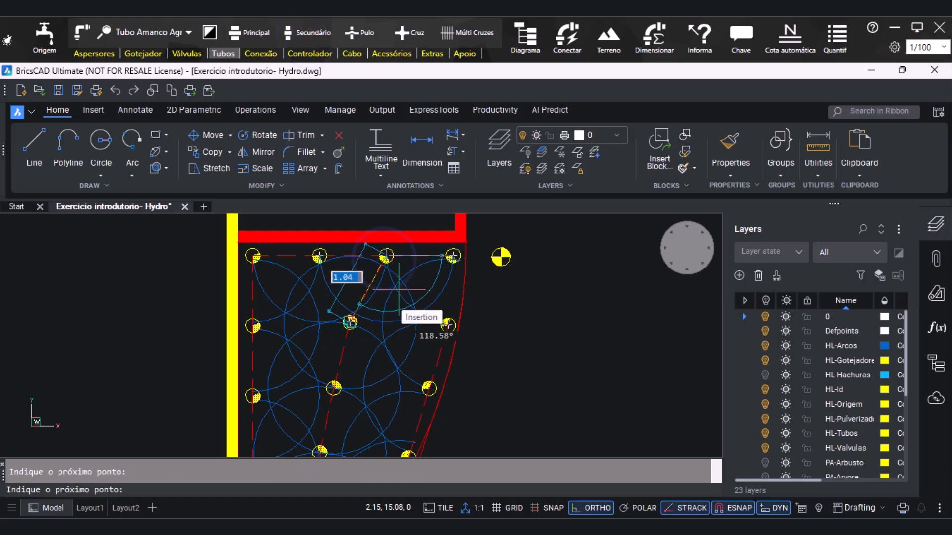
key(Escape)
Draw a secondary pipe from the outer-row sprinkler below the curved bed's top corner through the corner sprinkler to the valve
click(315, 33)
click(448, 325)
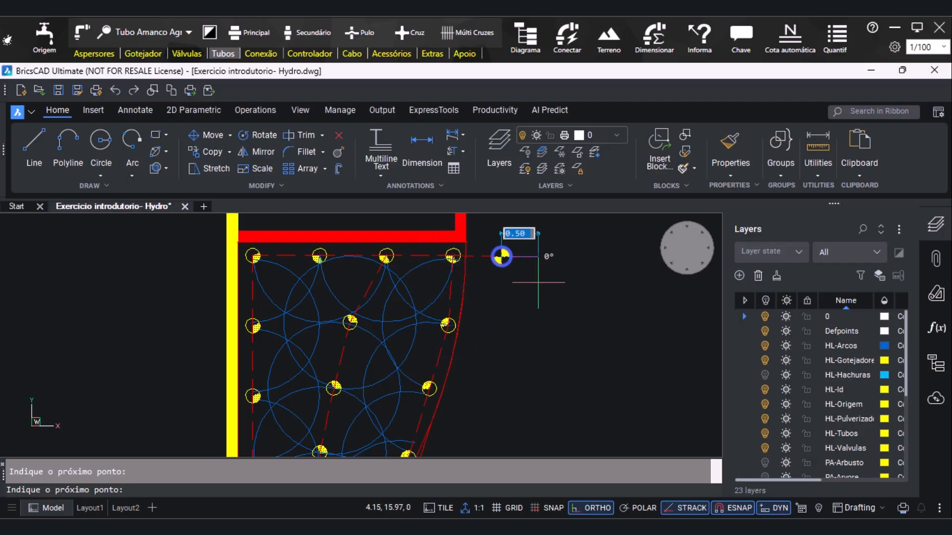
key(Escape)
Connect all sprinklers of the lower round-ended bed automatically with Conectar, using secondary lines only
scroll(453, 256, down, 6)
scroll(449, 394, up, 5)
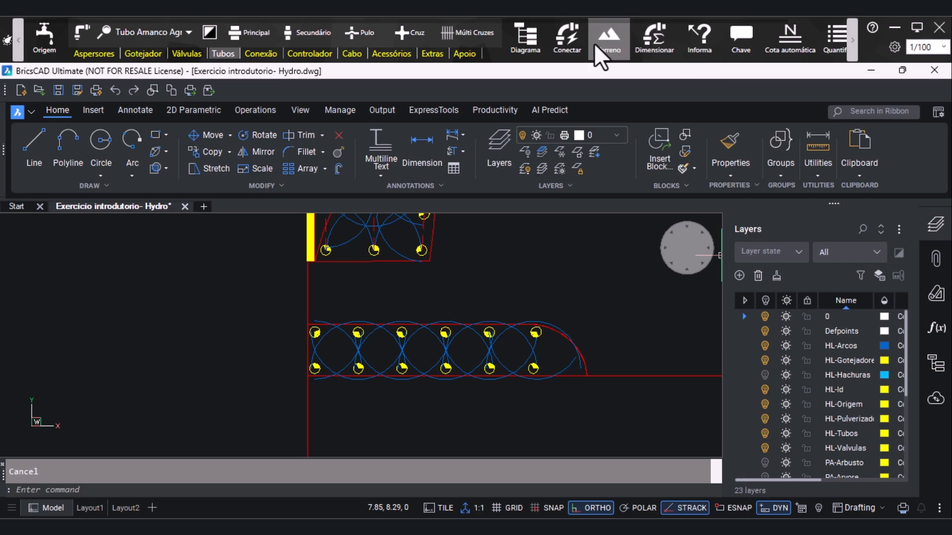
click(581, 42)
click(580, 98)
click(275, 305)
click(618, 429)
key(Return)
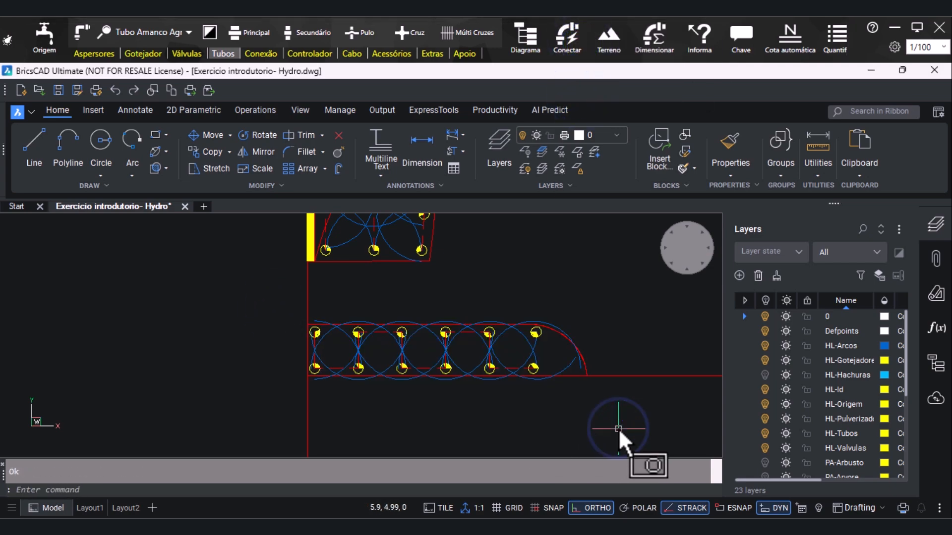
Select the short vertical secondary pipes joining the two rows at the second, third and fourth sprinkler pairs of the round-ended bed
scroll(425, 368, up, 2)
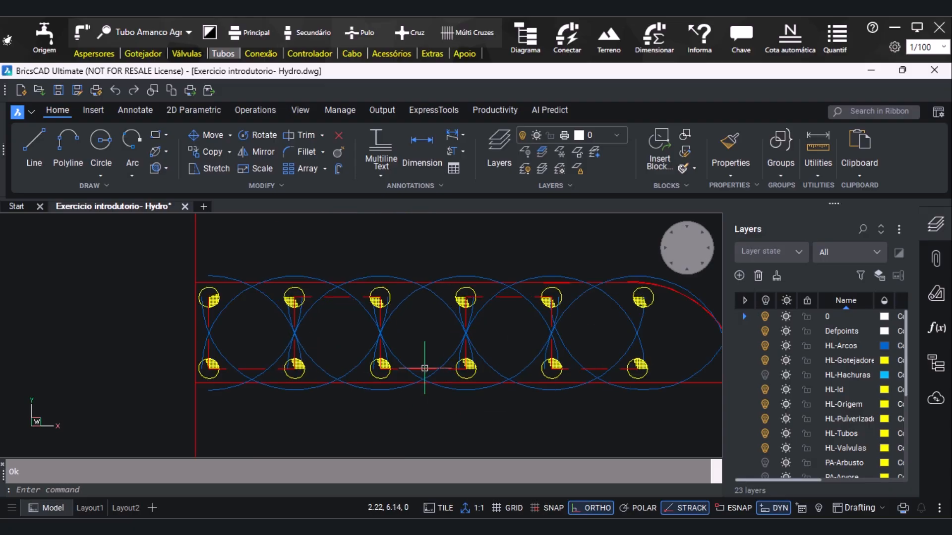
click(294, 318)
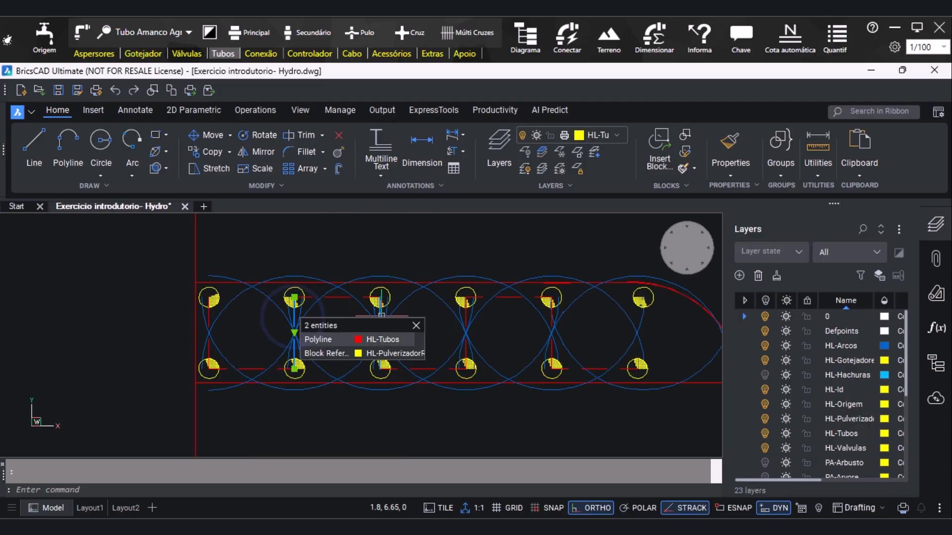
click(380, 316)
click(466, 314)
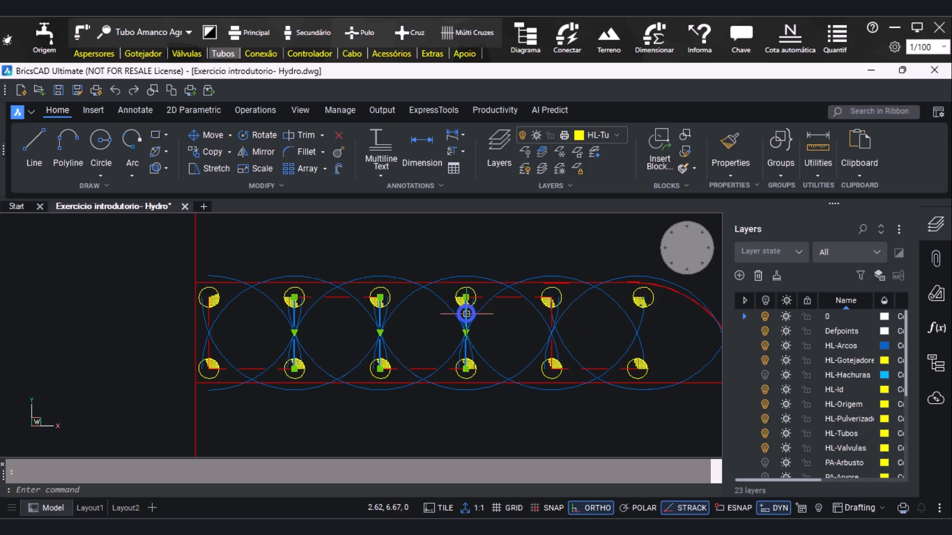
scroll(497, 338, down, 1)
scroll(556, 321, up, 1)
click(531, 322)
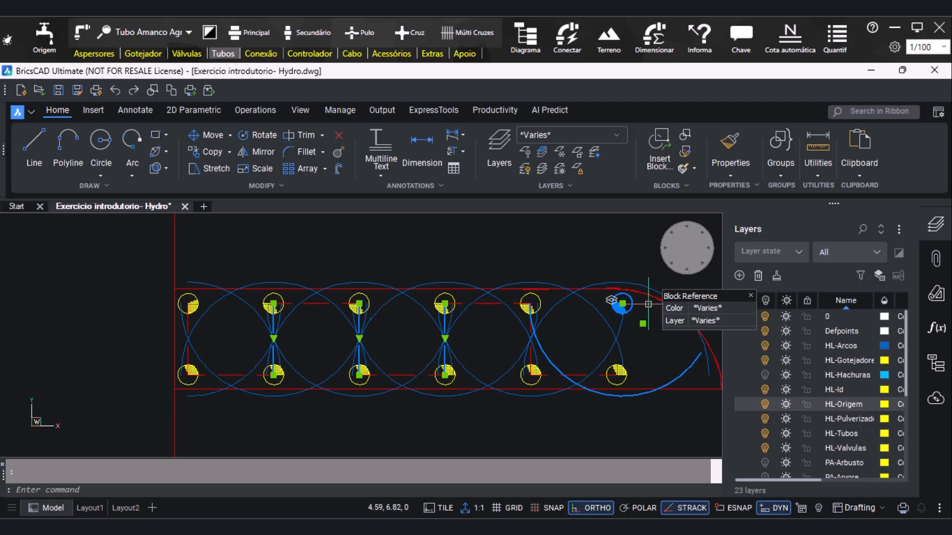
shift+click(630, 306)
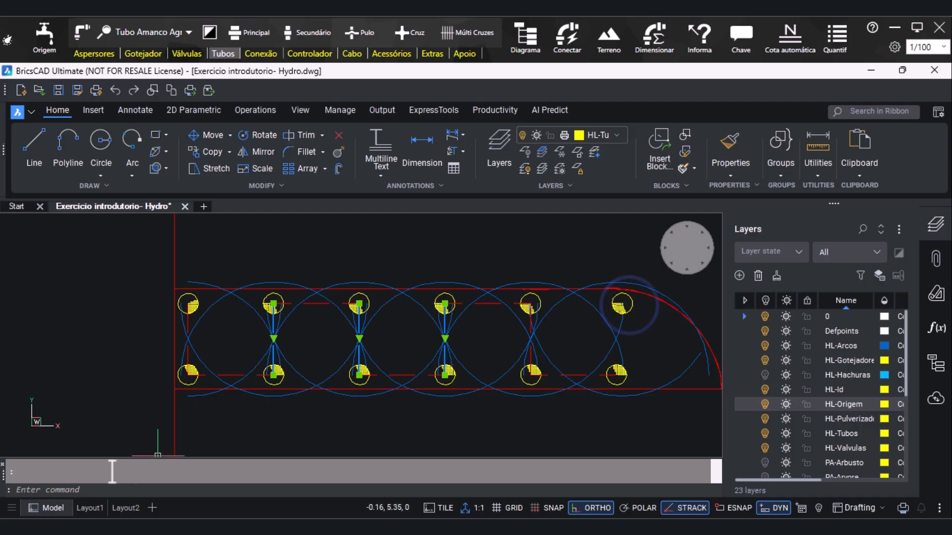
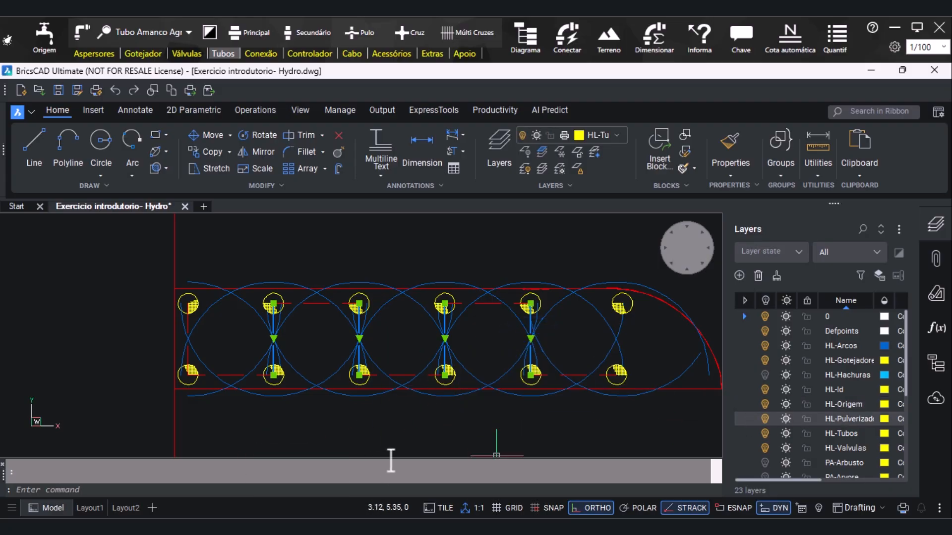
Delete the selected short vertical pipes and draw a secondary pipe joining the top row's second and first sprinklers
key(Escape)
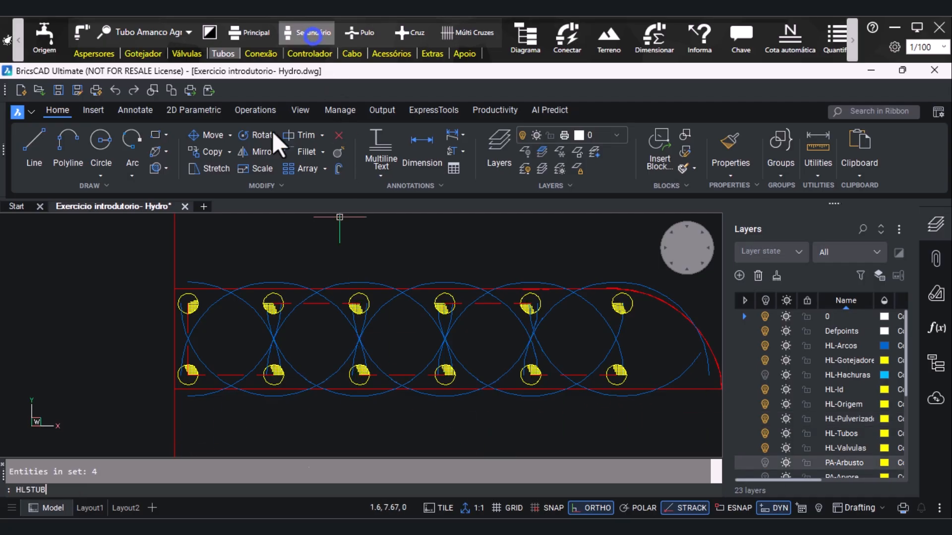
click(312, 32)
click(273, 304)
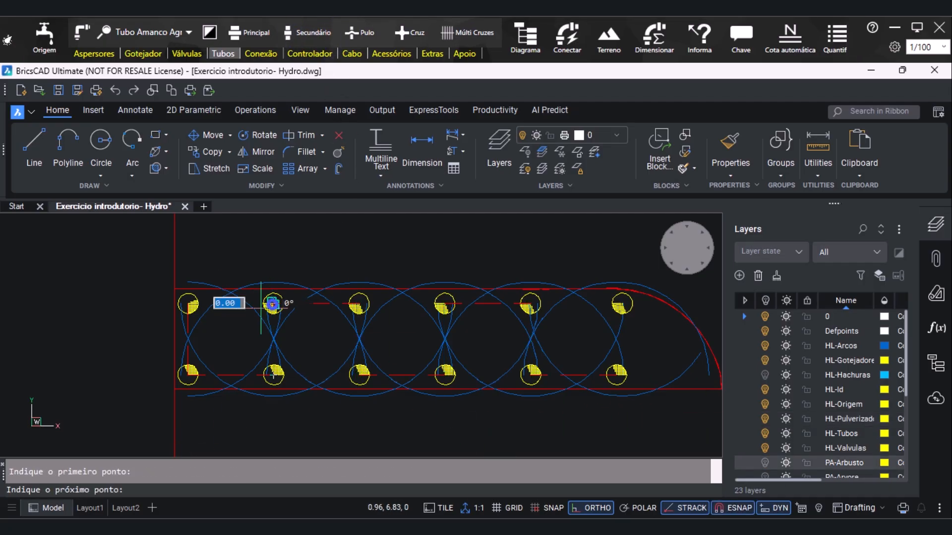
click(186, 304)
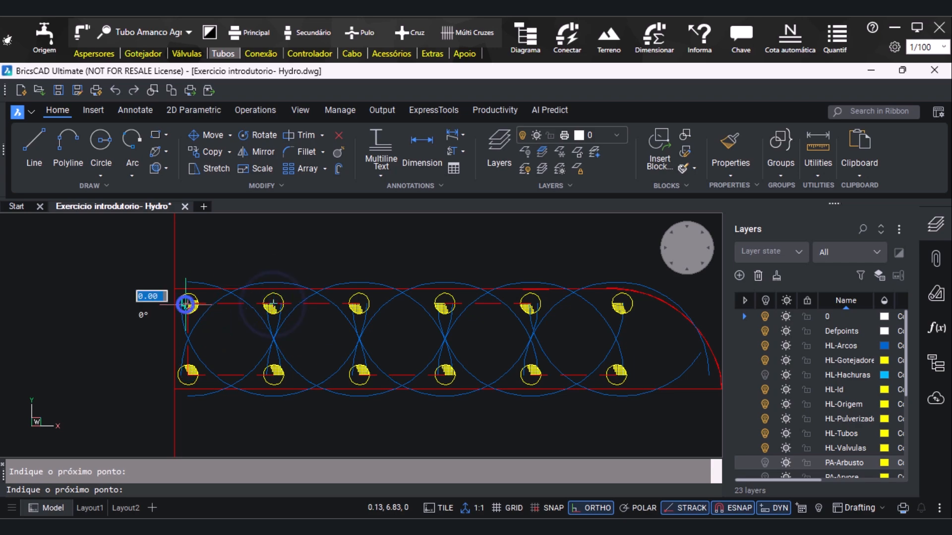
Draw secondary pipes along the round-ended bed's top row, joining the third to fourth and fifth to sixth sprinklers
click(320, 30)
click(358, 304)
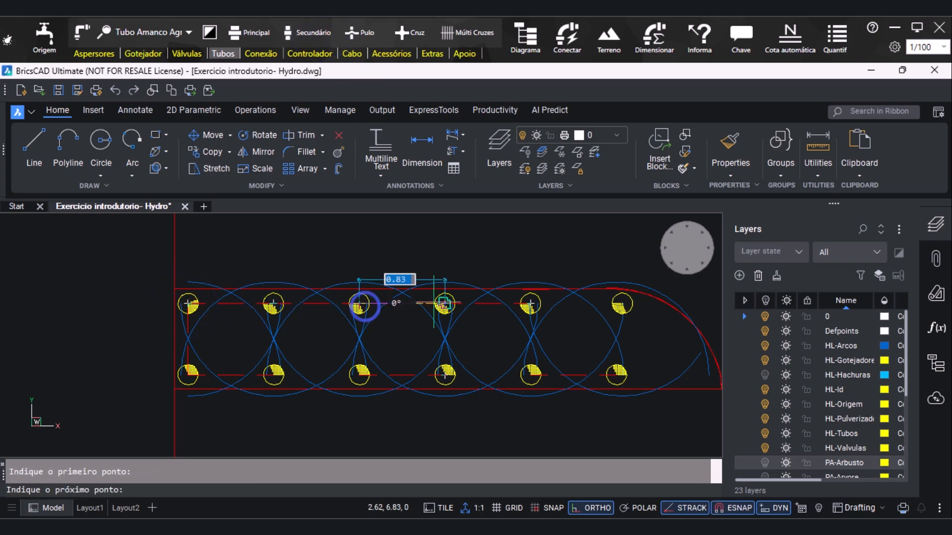
click(445, 303)
key(Escape)
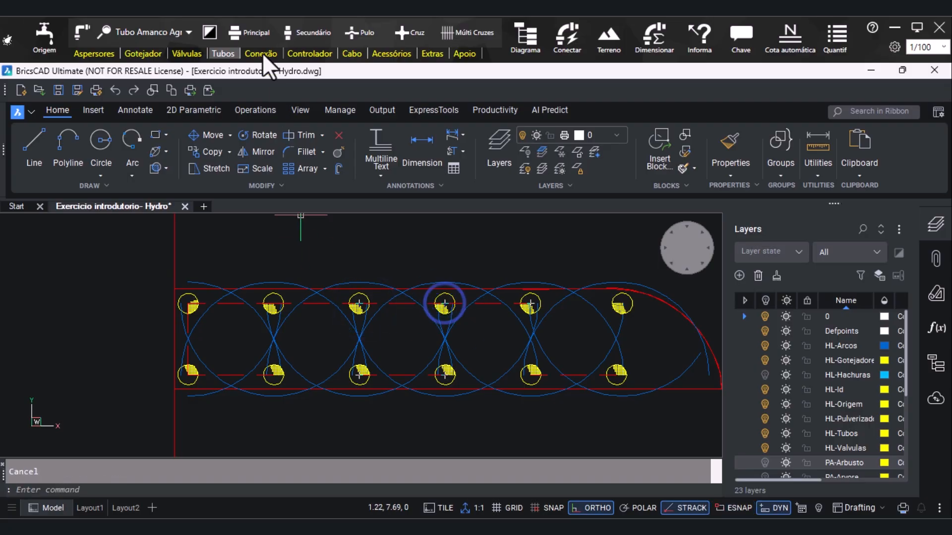
click(292, 30)
click(531, 303)
key(Escape)
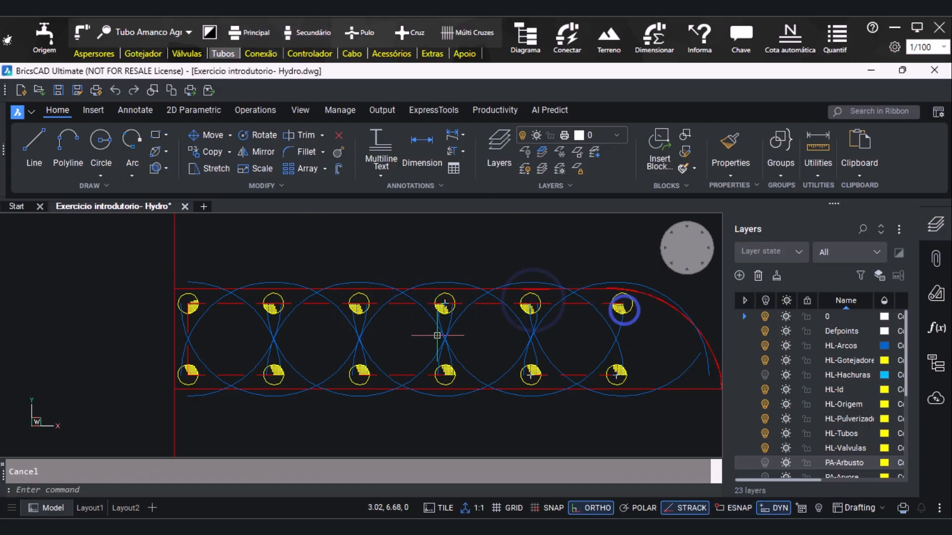
Draw secondary pipes along the round-ended bed's bottom row, joining the fifth to fourth and third to second sprinklers
click(320, 31)
click(531, 375)
key(Escape)
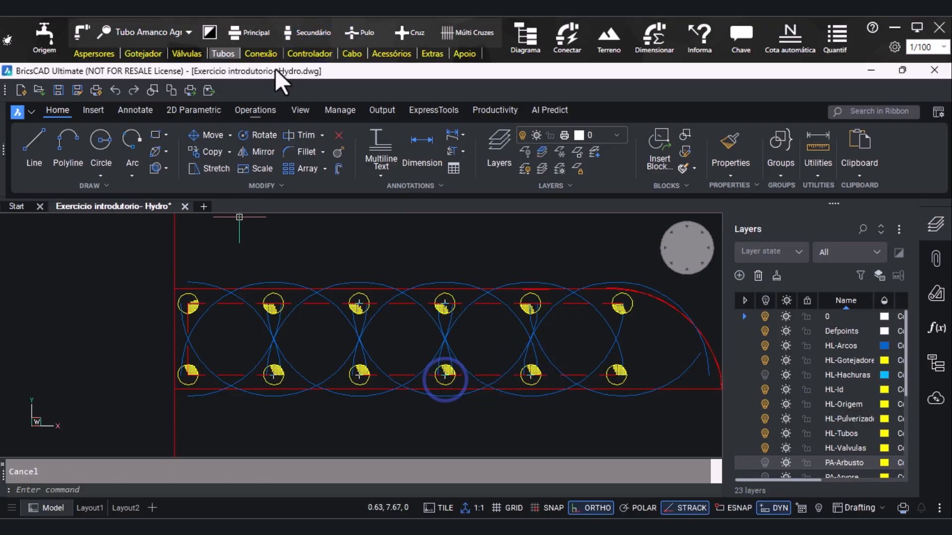
click(291, 31)
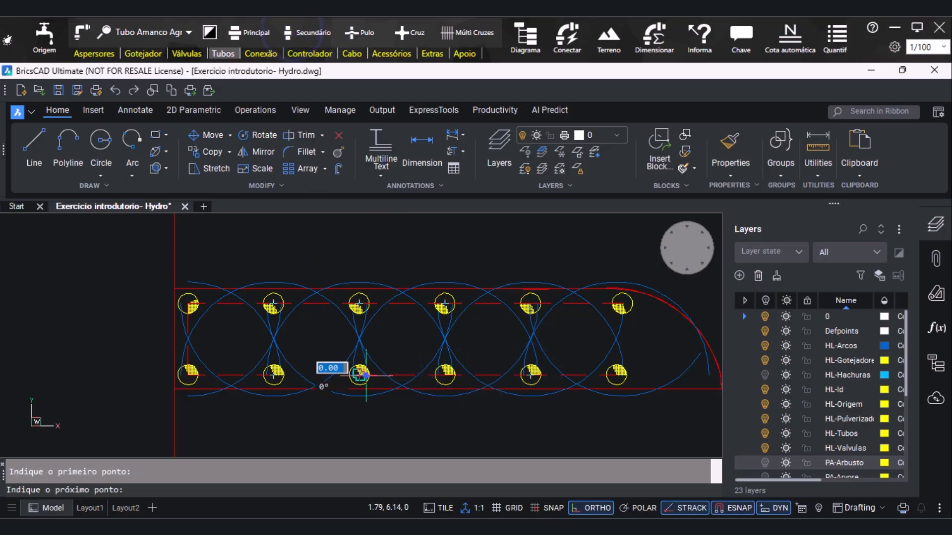
click(268, 377)
key(F3)
key(Escape)
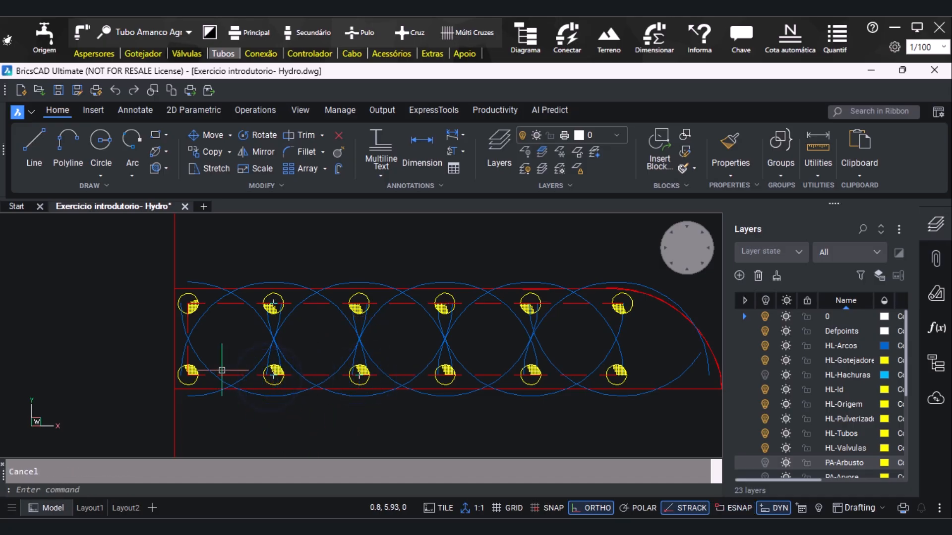
Delete the vertical pipe at the round-ended bed's straight end and redraw it as a secondary pipe between the two end sprinklers
key(Delete)
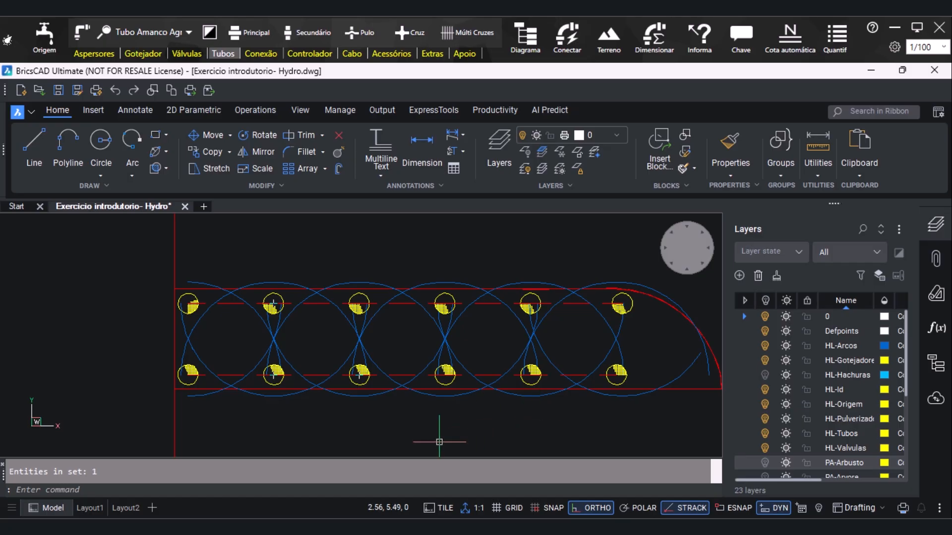
scroll(439, 442, down, 3)
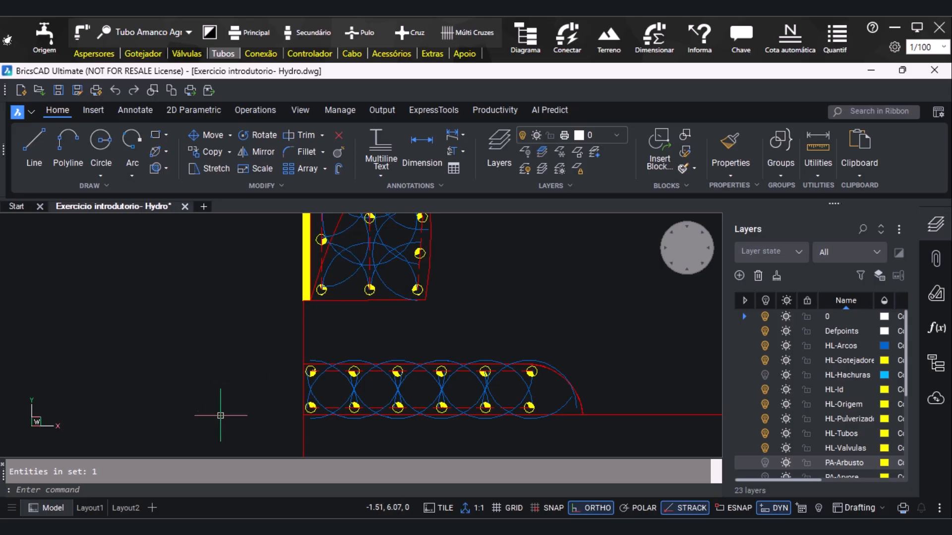
key(Return)
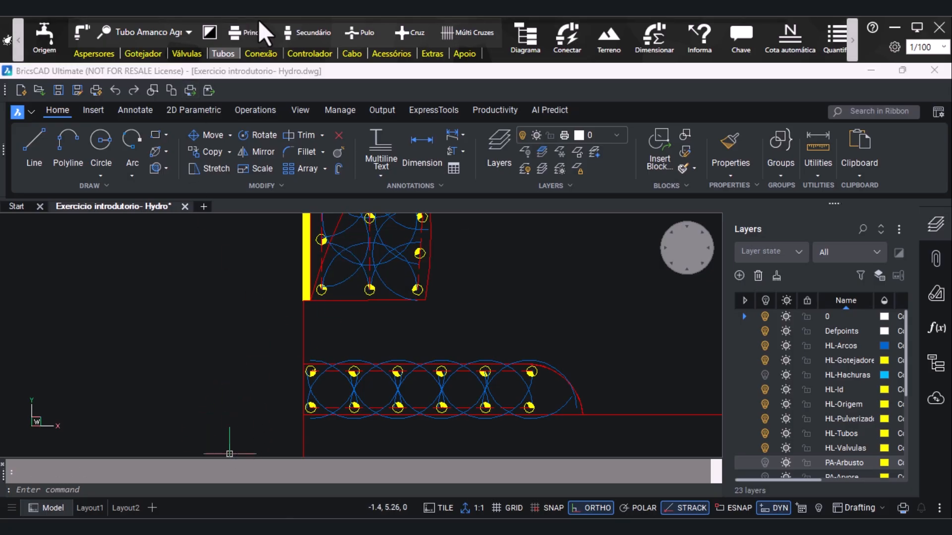
click(291, 30)
scroll(319, 402, up, 2)
scroll(311, 380, up, 2)
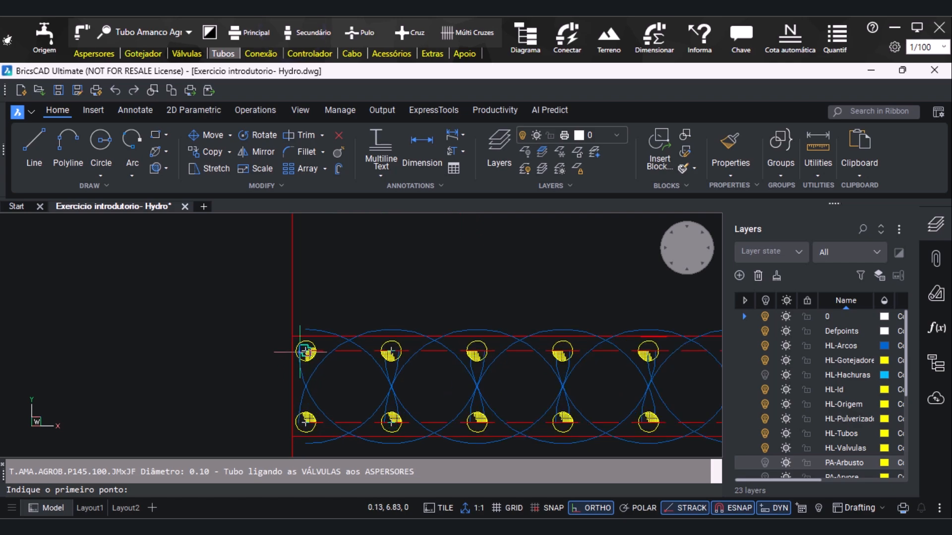
click(305, 350)
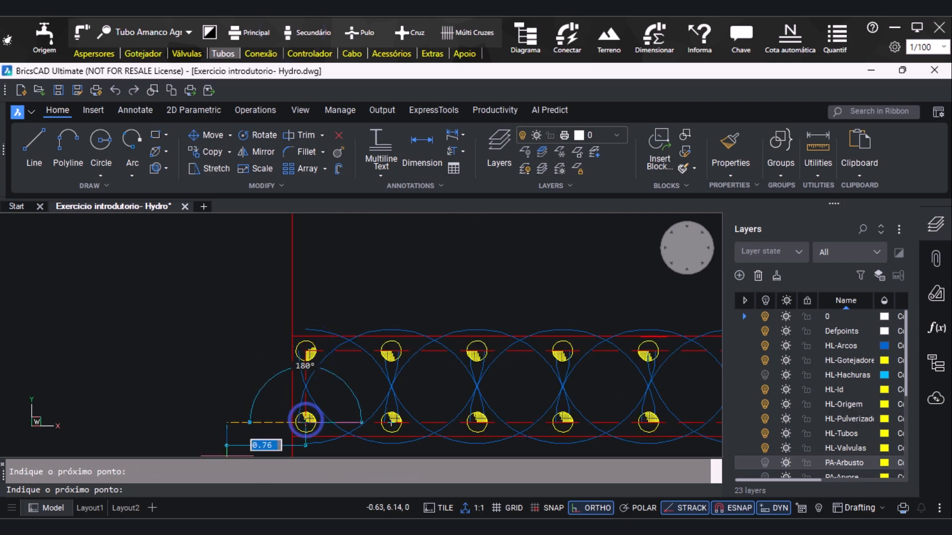
key(Escape)
Draw a vertical secondary pipe from the curved bed's bottom middle sprinkler down across the top-row pipe of the round-ended bed
scroll(246, 435, down, 1)
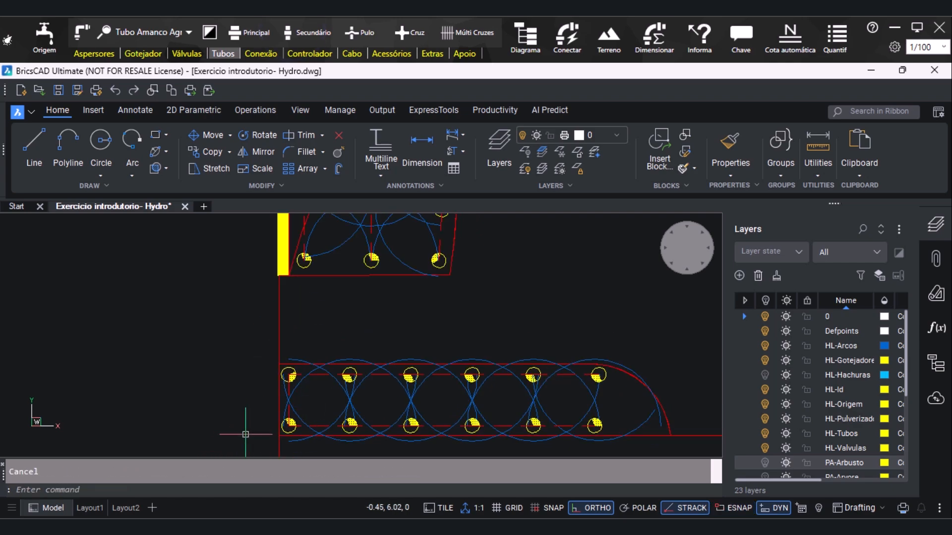
click(297, 32)
click(372, 260)
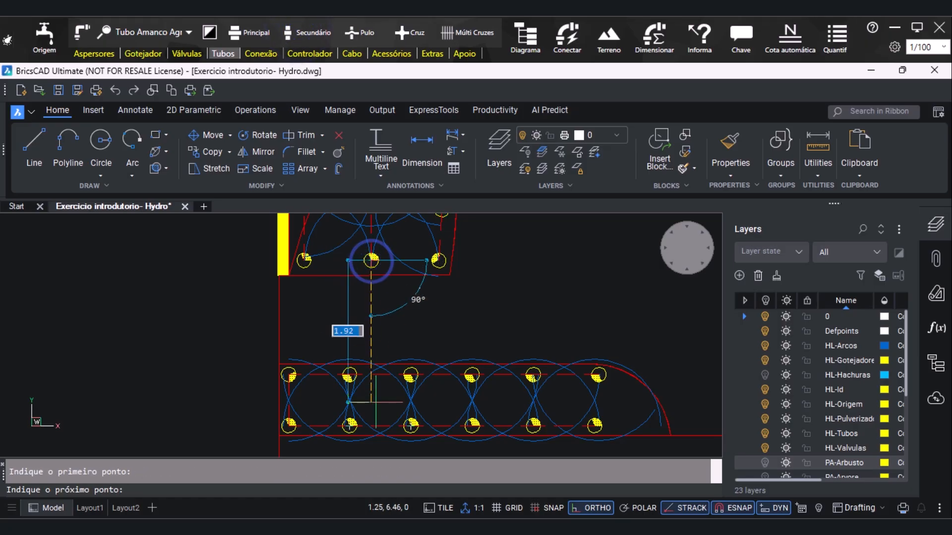
click(372, 392)
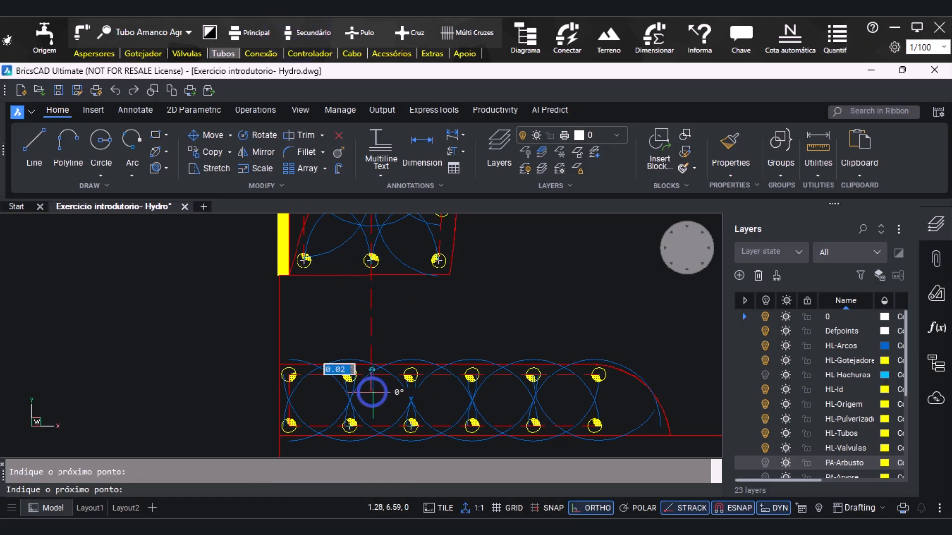
key(Escape)
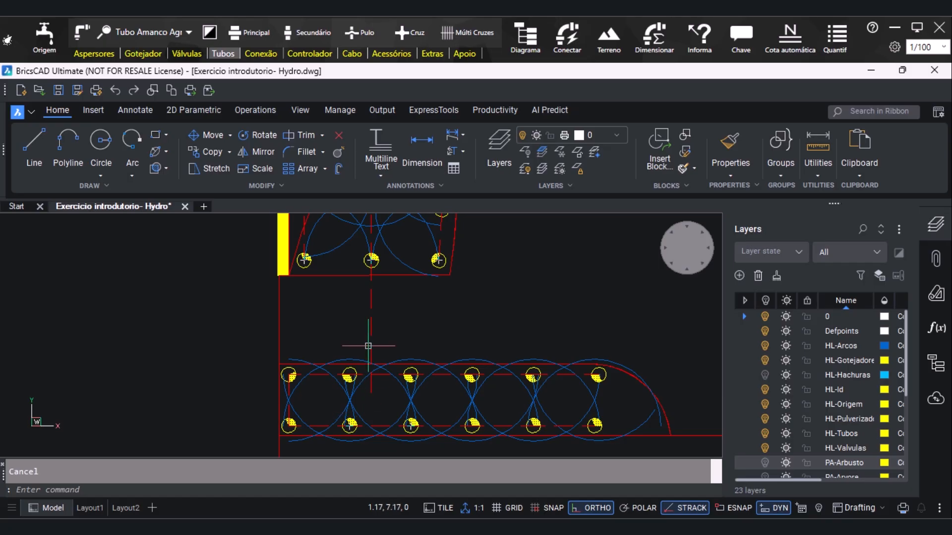
Connect the vertical link pipe and the round-ended bed's top-row pipe at their crossing with Cruz
scroll(368, 346, up, 1)
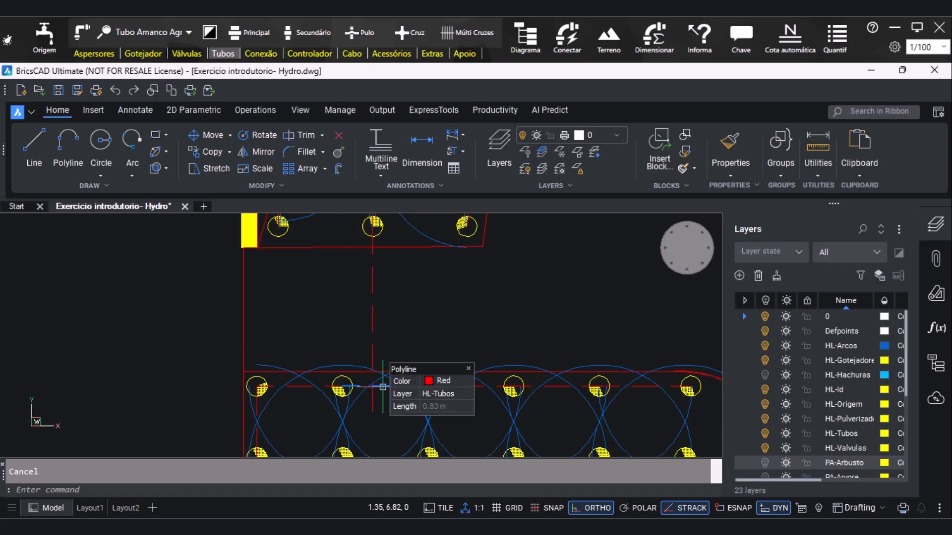
click(418, 32)
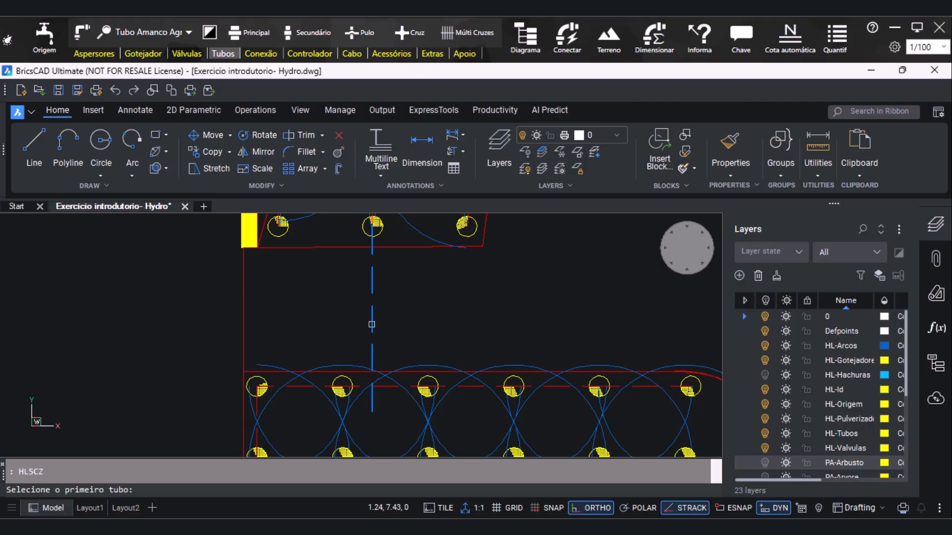
click(381, 386)
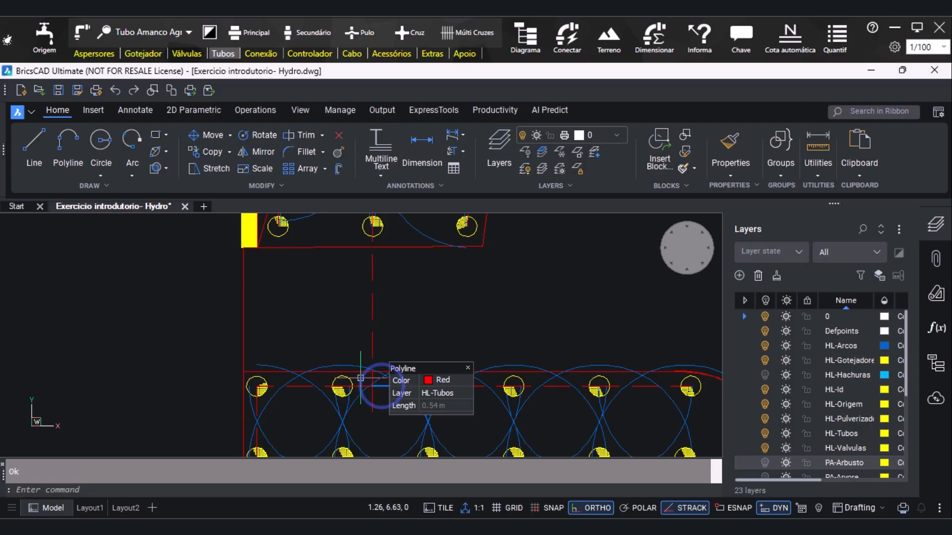
Delete the leftover vertical pipe stub below the crossing with the round-ended bed's top row
scroll(379, 397, up, 2)
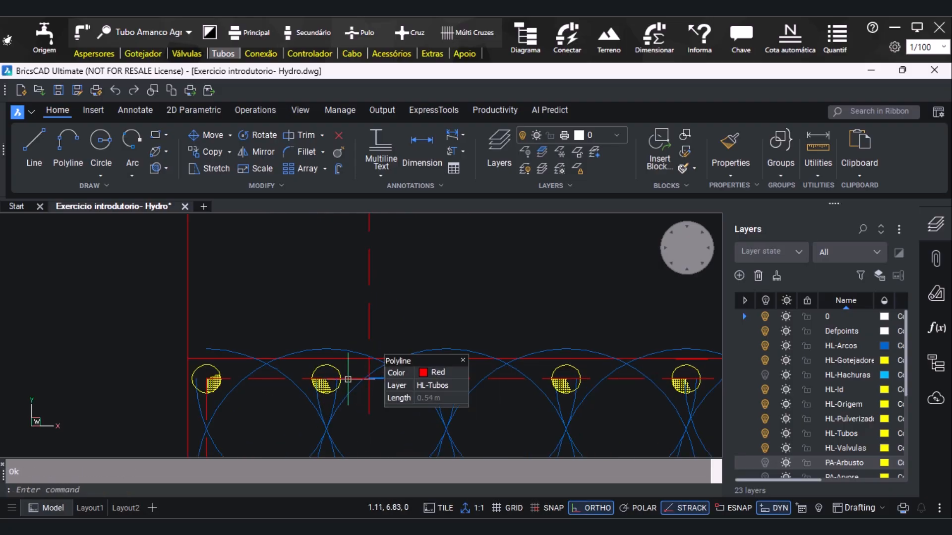
click(369, 402)
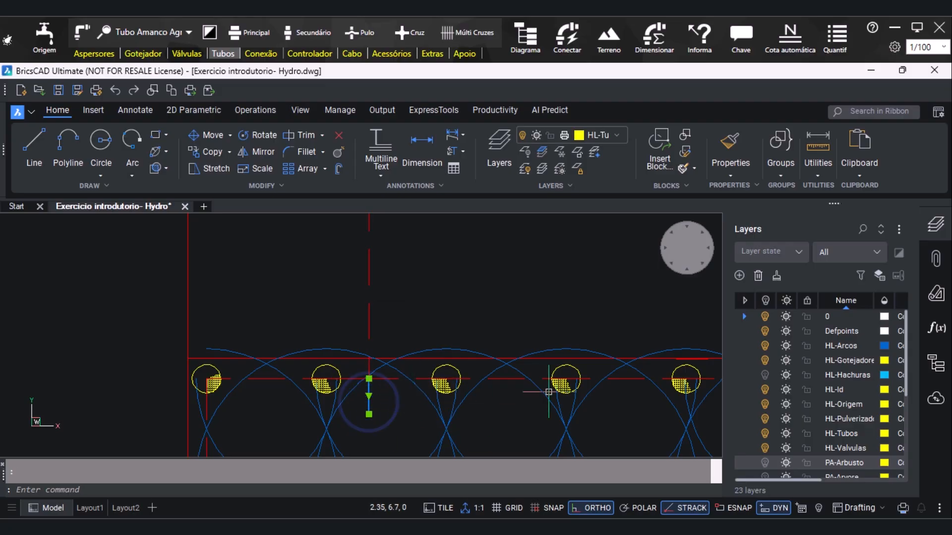
scroll(319, 393, down, 3)
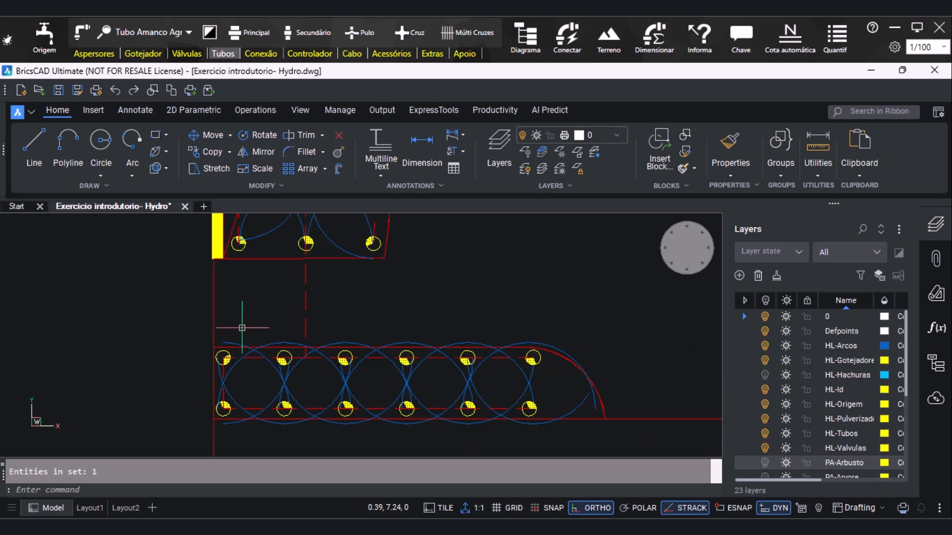
Start a secondary pipe at the leftmost drip line's upper end and run it through the next three lines' ends using Snap to Endpoint
scroll(330, 433, down, 5)
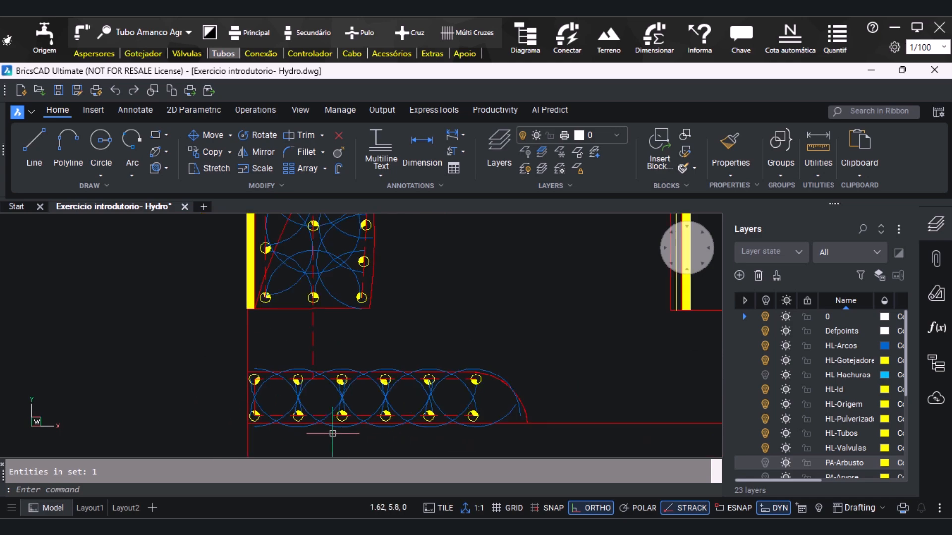
scroll(461, 253, up, 2)
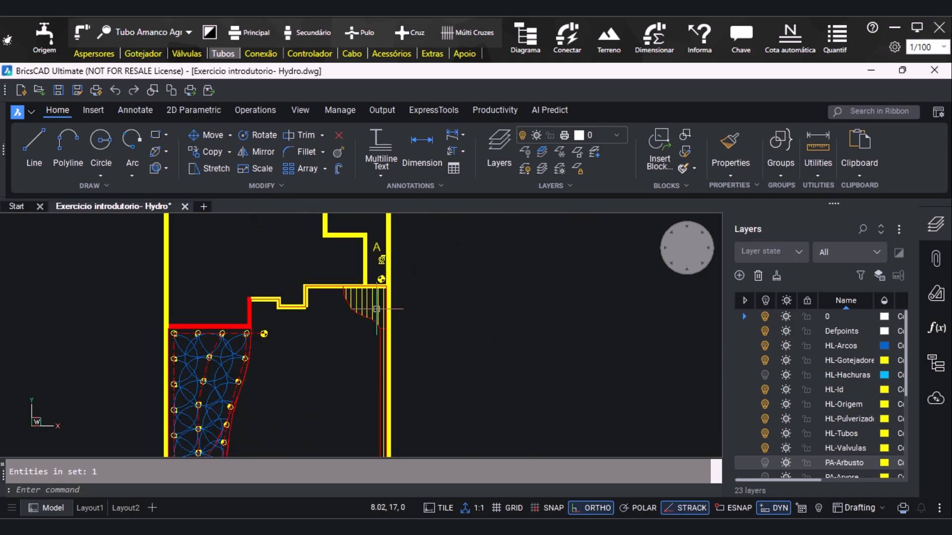
scroll(377, 310, up, 2)
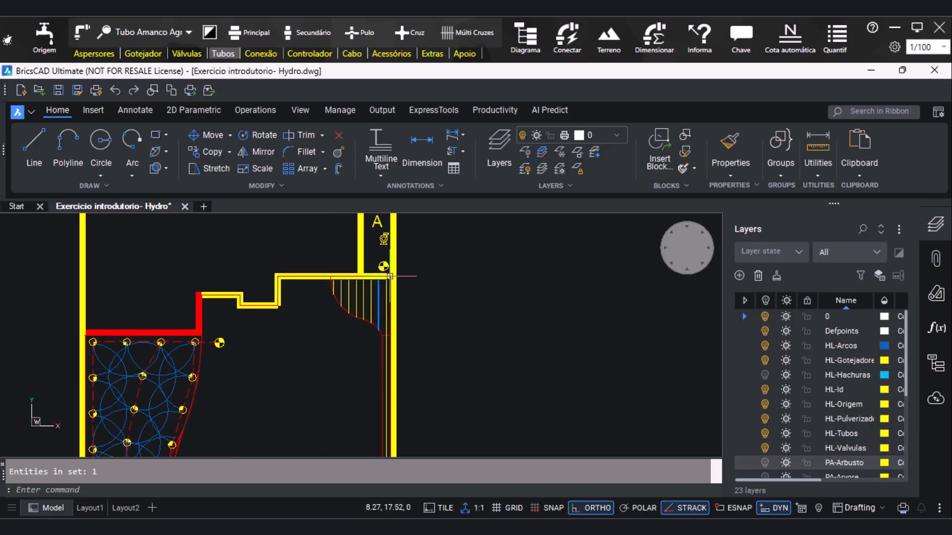
scroll(391, 281, up, 4)
click(308, 31)
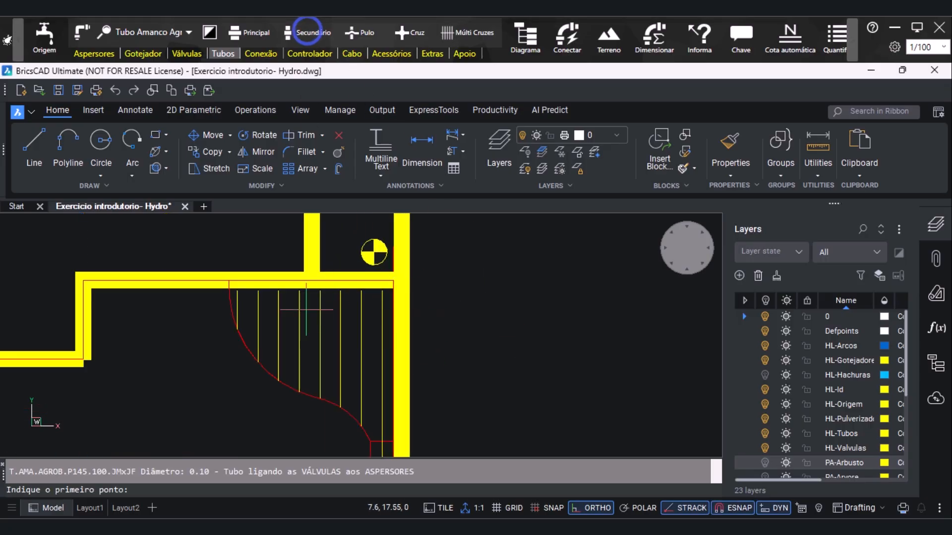
scroll(243, 310, up, 2)
shift+right_click(221, 298)
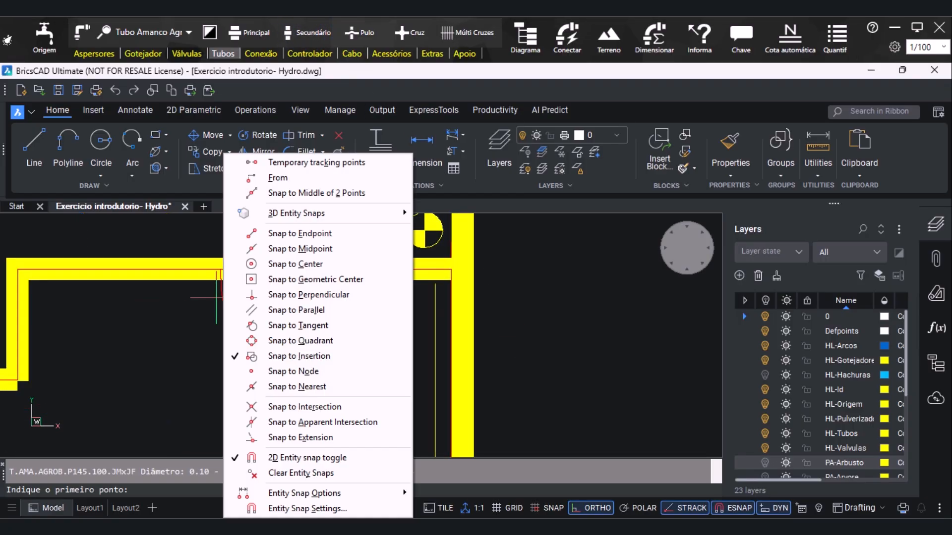
click(257, 237)
click(234, 283)
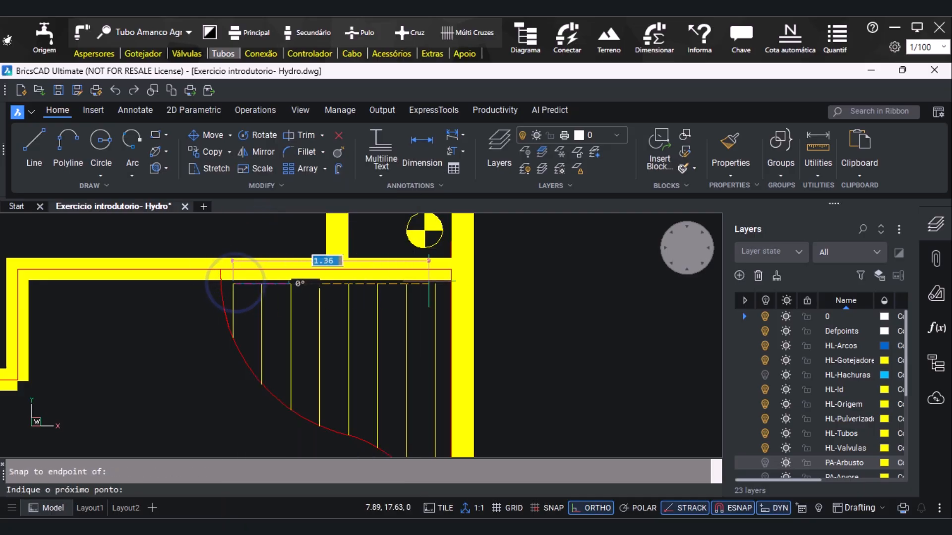
shift+right_click(266, 284)
click(322, 247)
shift+right_click(310, 282)
click(338, 240)
shift+right_click(342, 282)
click(369, 231)
shift+right_click(319, 285)
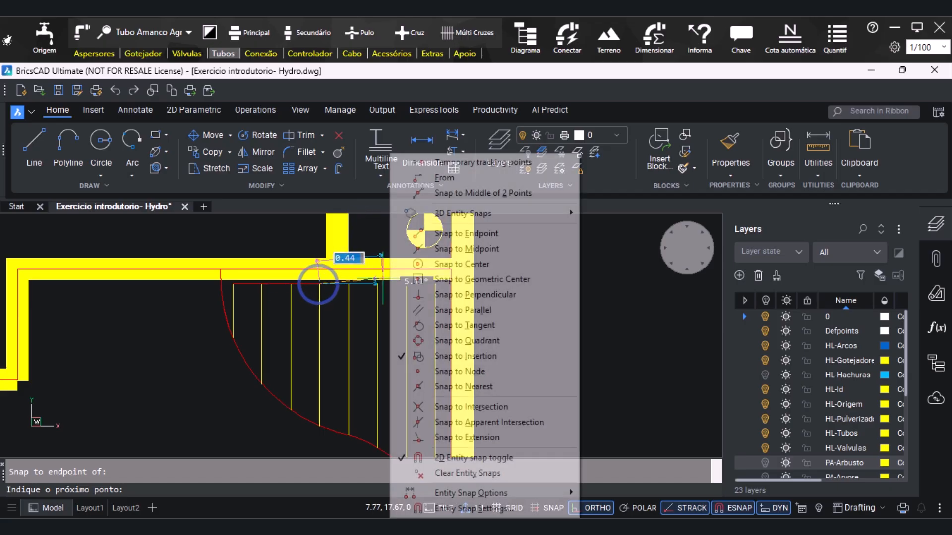
Continue the secondary pipe through the upper endpoints of the remaining drip lines and end it at the valve above them
click(415, 233)
shift+right_click(386, 279)
click(421, 231)
shift+right_click(377, 284)
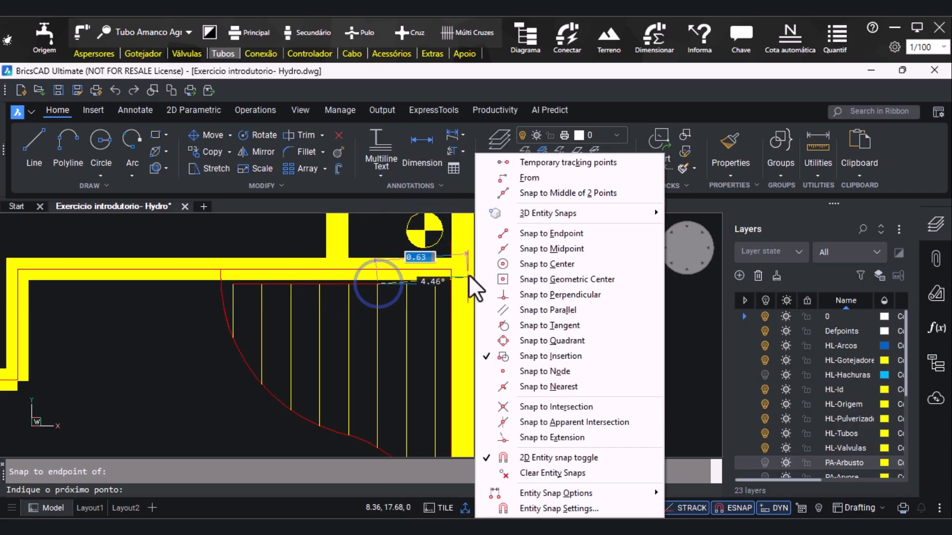
click(502, 234)
shift+right_click(436, 284)
click(472, 229)
click(435, 284)
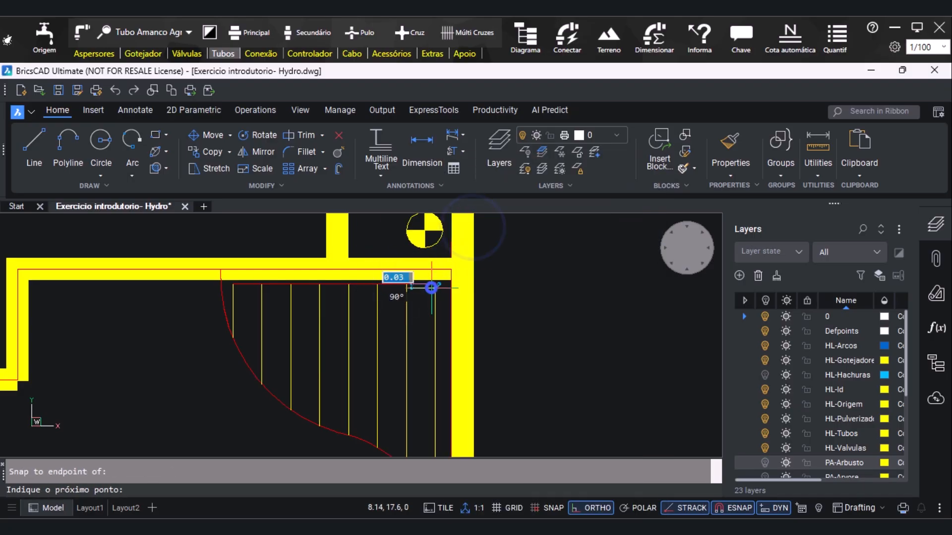
click(422, 229)
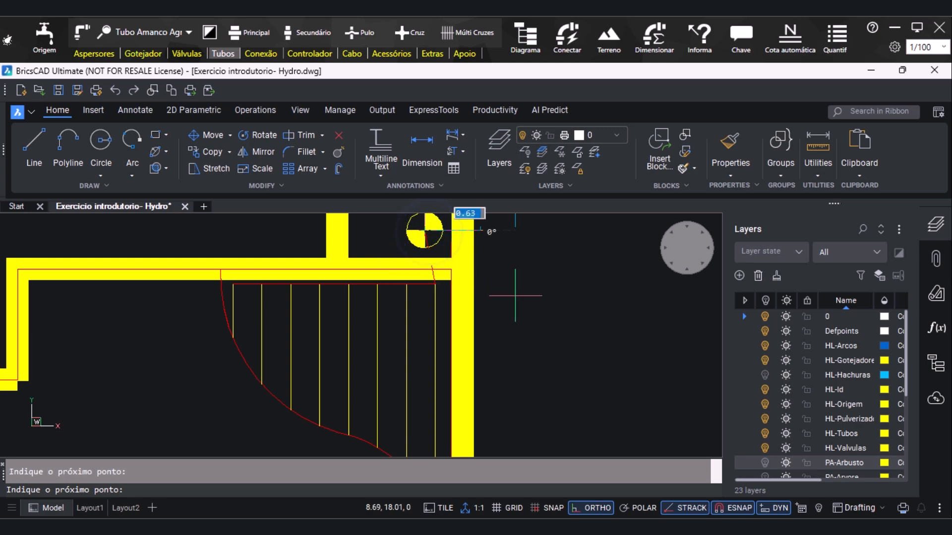
key(Escape)
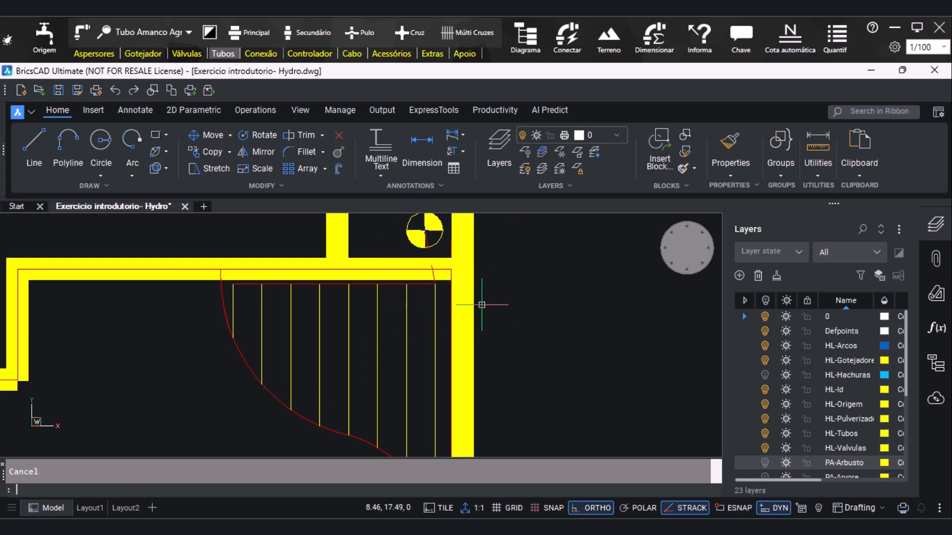
Draw a secondary pipe from the lower-right sprinkler of the narrow upper bed to the valve just below that bed
scroll(429, 362, down, 3)
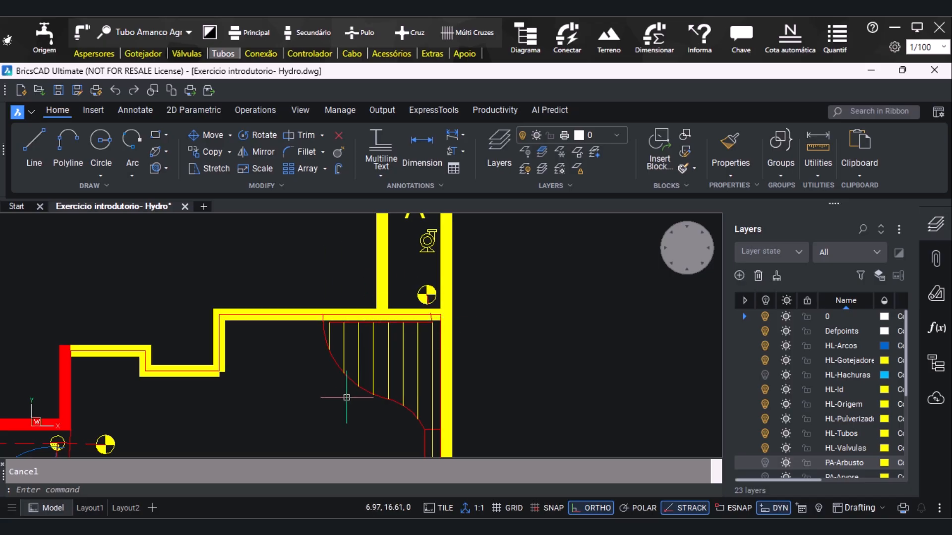
scroll(418, 286, down, 4)
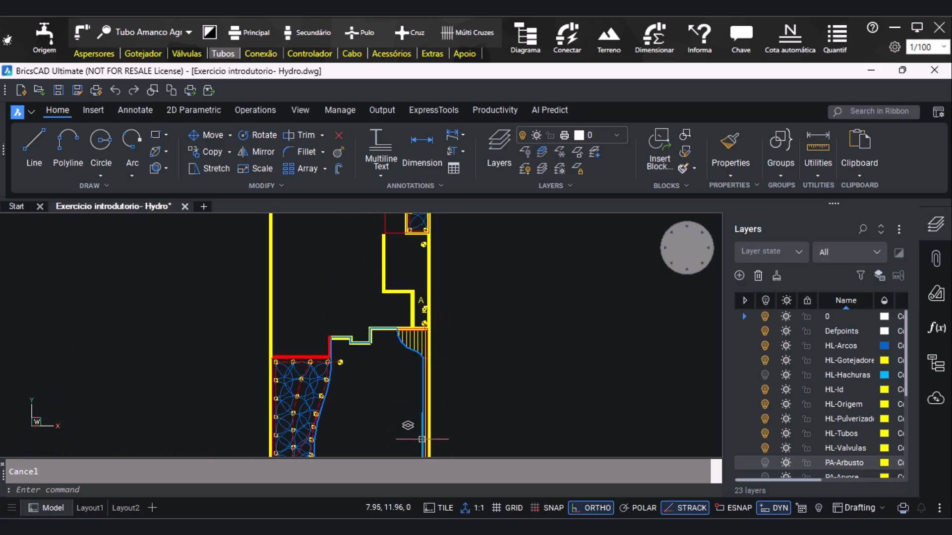
scroll(453, 297, up, 2)
scroll(449, 328, down, 2)
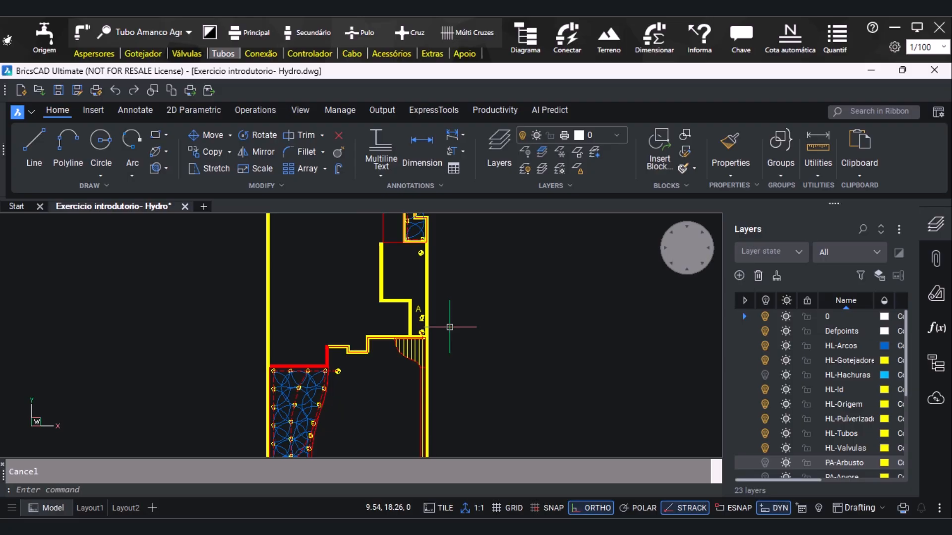
scroll(429, 230, up, 3)
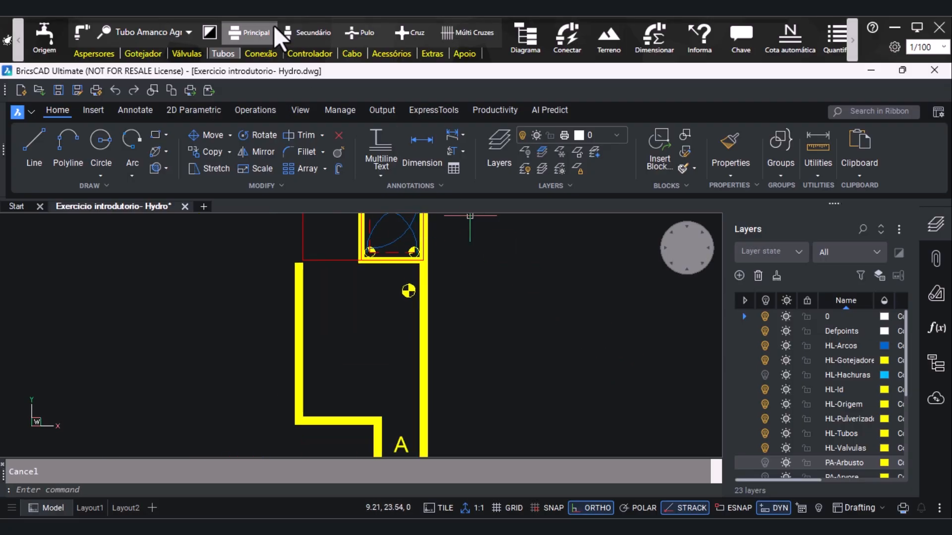
click(297, 33)
click(414, 251)
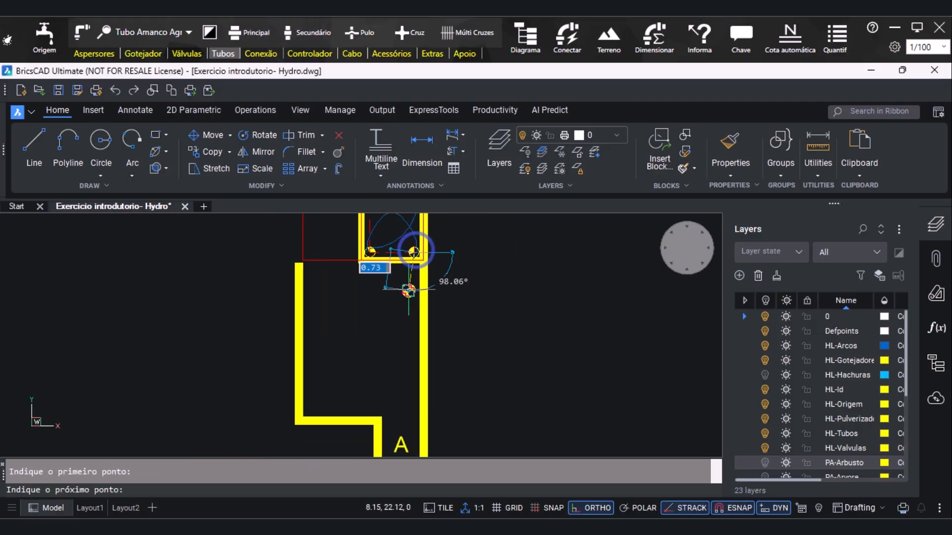
key(Escape)
Run a main pipe straight down from the valve below the narrow upper bed to pump A
scroll(367, 332, down, 3)
scroll(412, 312, down, 3)
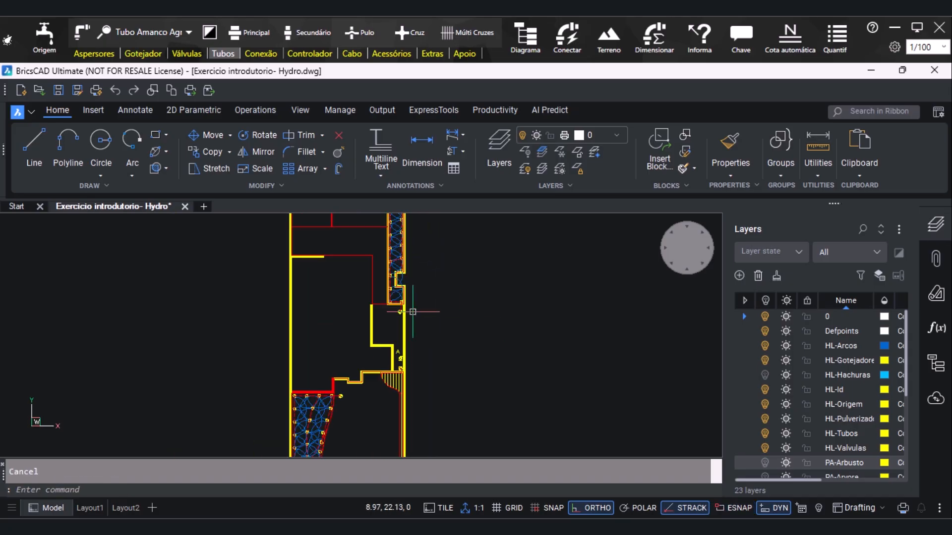
click(256, 33)
scroll(424, 305, up, 4)
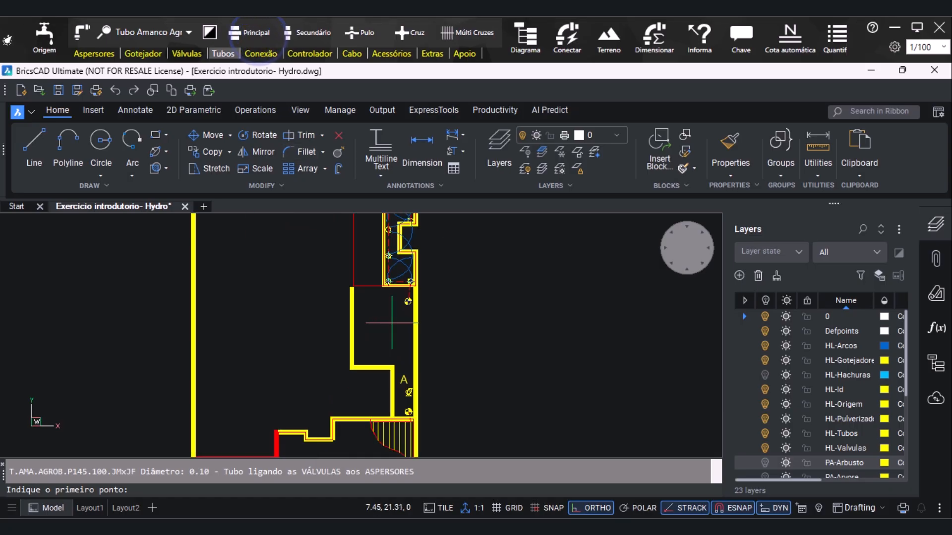
click(409, 294)
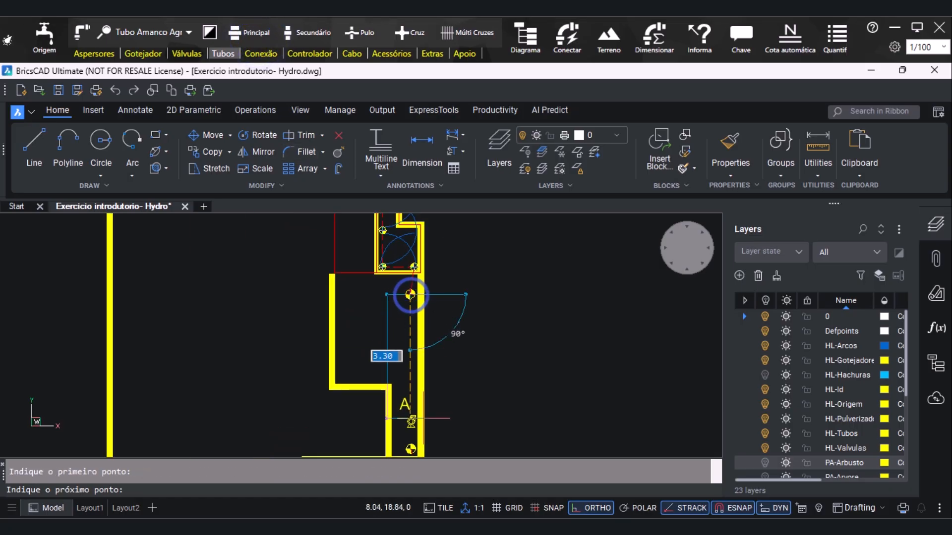
scroll(401, 422, up, 3)
scroll(400, 424, up, 3)
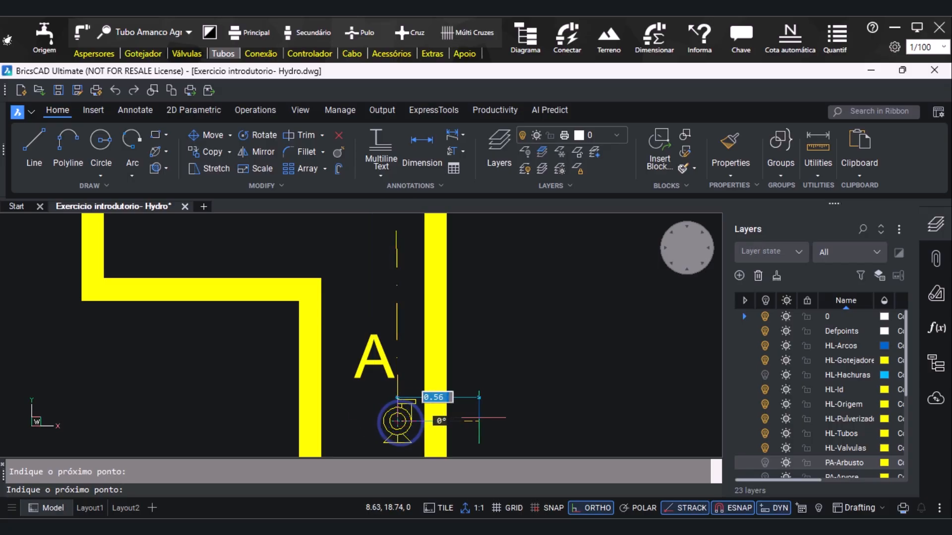
key(Escape)
scroll(428, 409, down, 1)
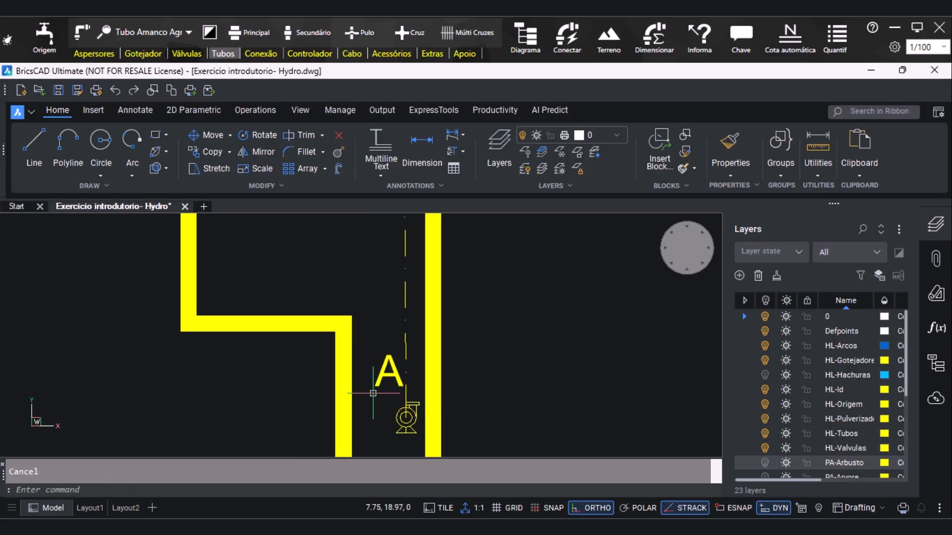
shift+right_click(402, 392)
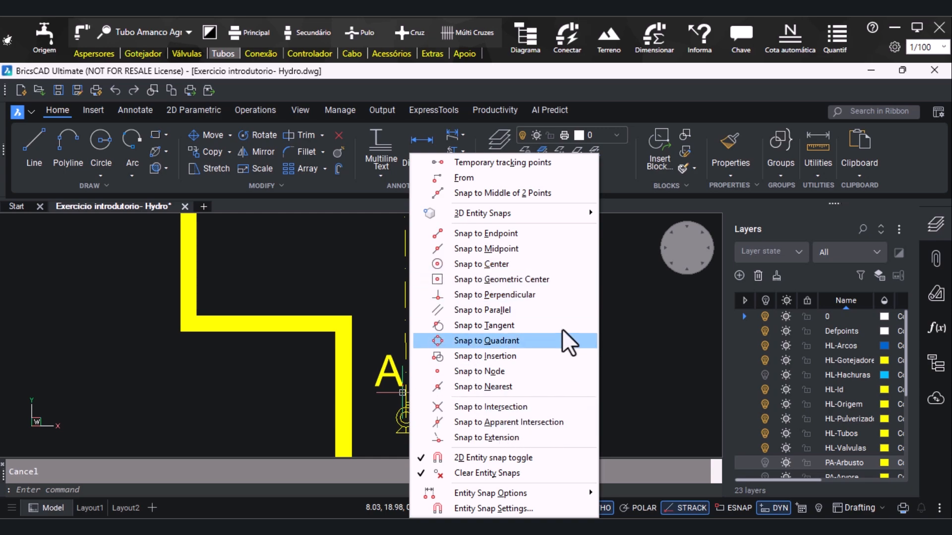
click(475, 280)
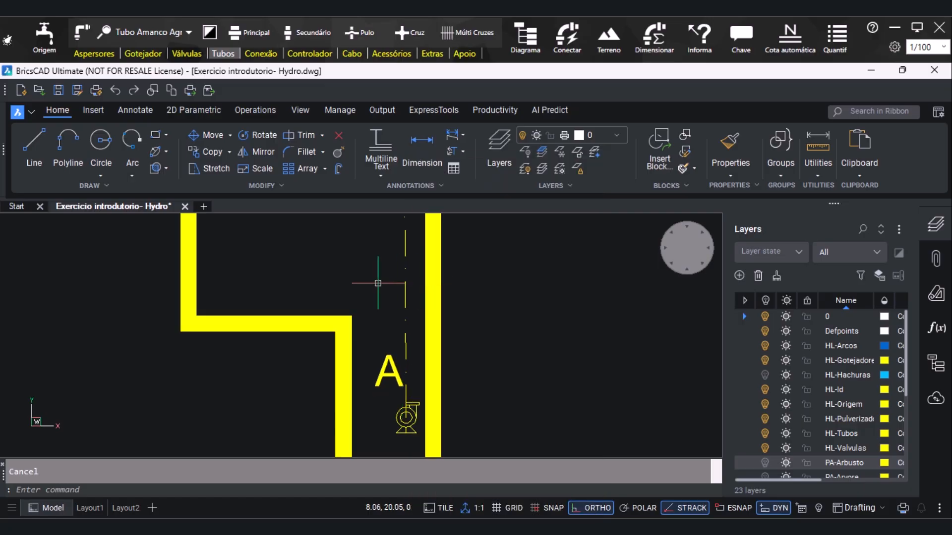
Connect the drip-line bed's valve to pump A with a short vertical main pipe
scroll(436, 285, down, 3)
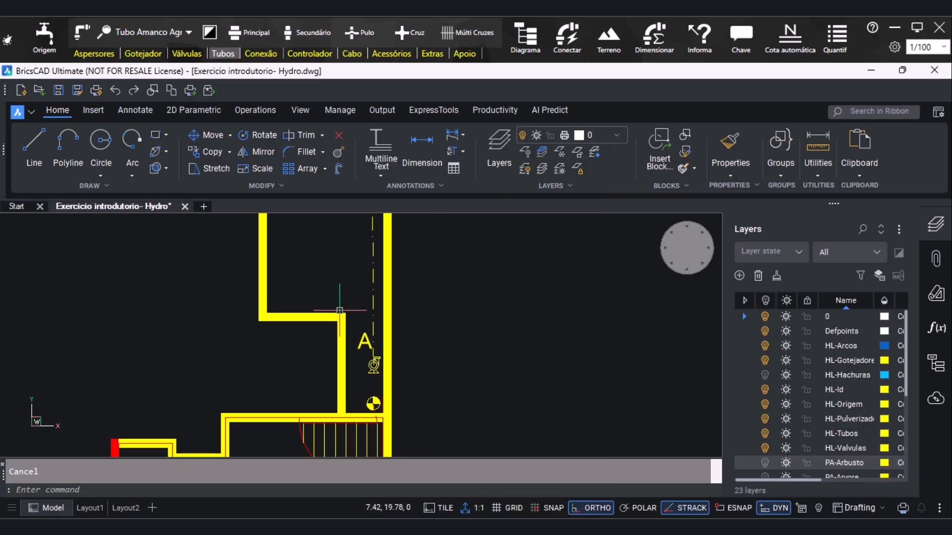
click(260, 32)
scroll(397, 363, down, 2)
scroll(401, 384, up, 3)
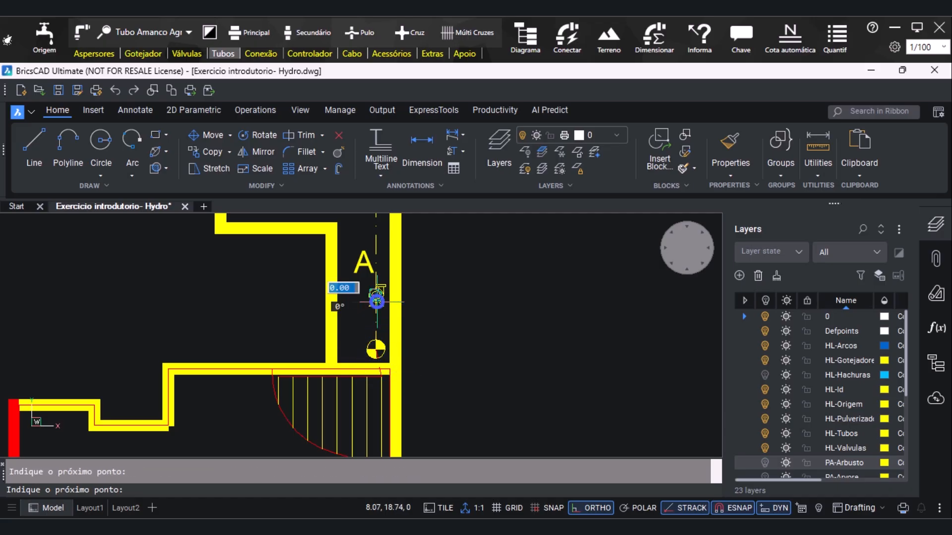
key(Escape)
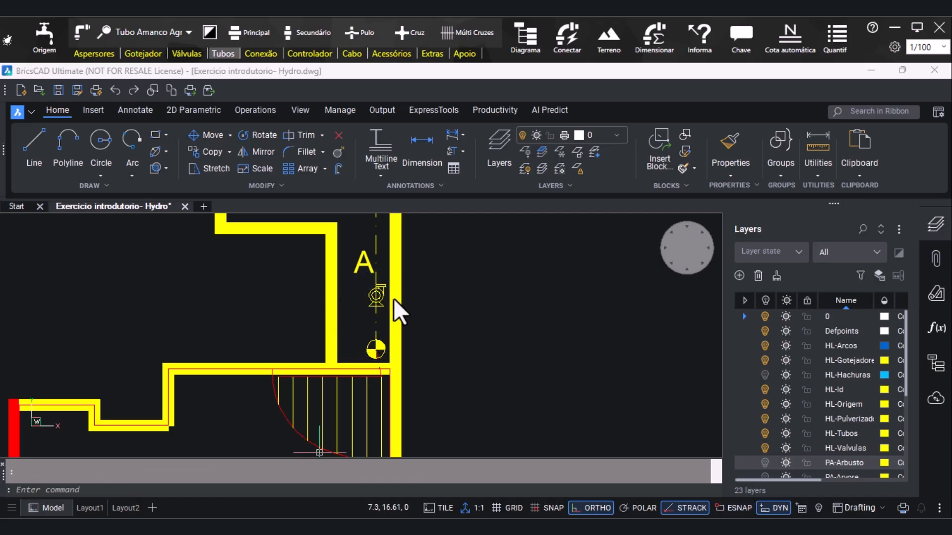
Route a main pipe from the large sprinkler bed's valve about 4 m horizontally, up to pump A's level, and across to the pump
click(251, 32)
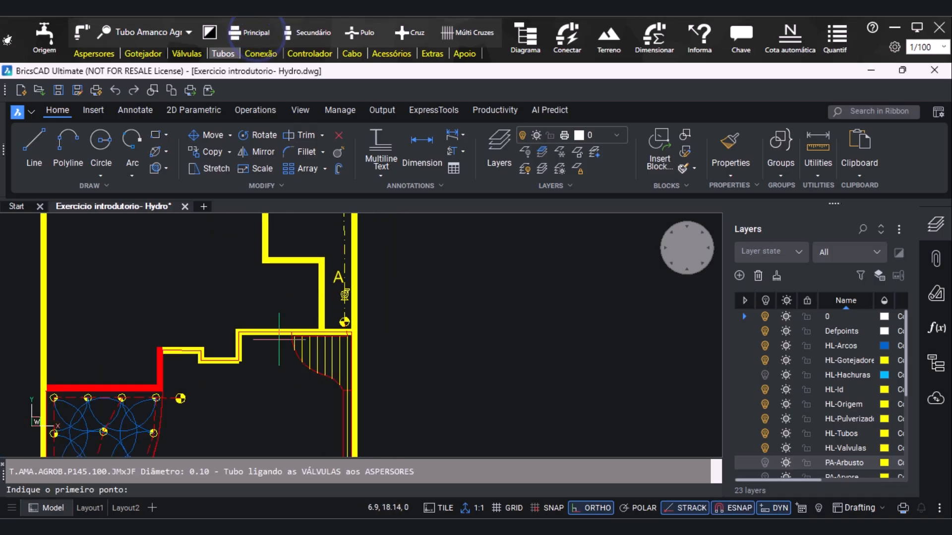
click(259, 33)
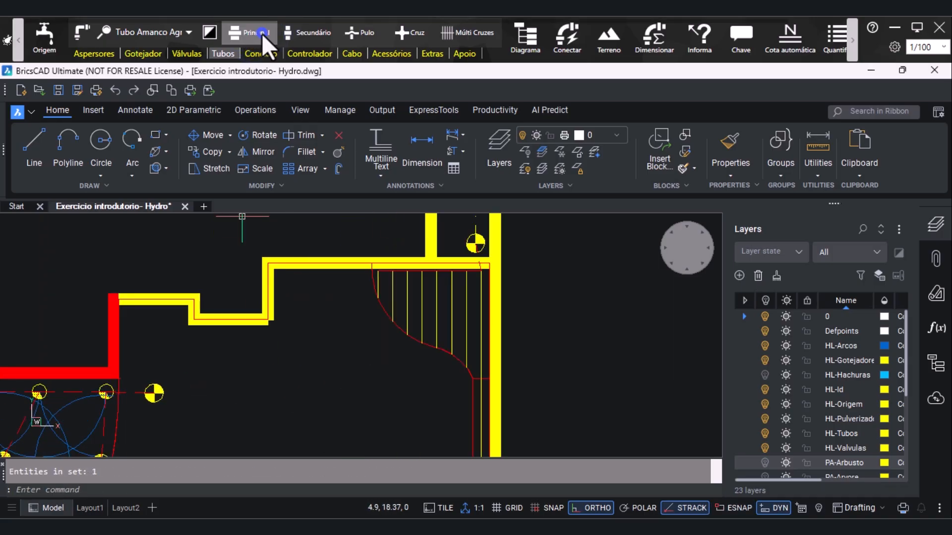
click(154, 394)
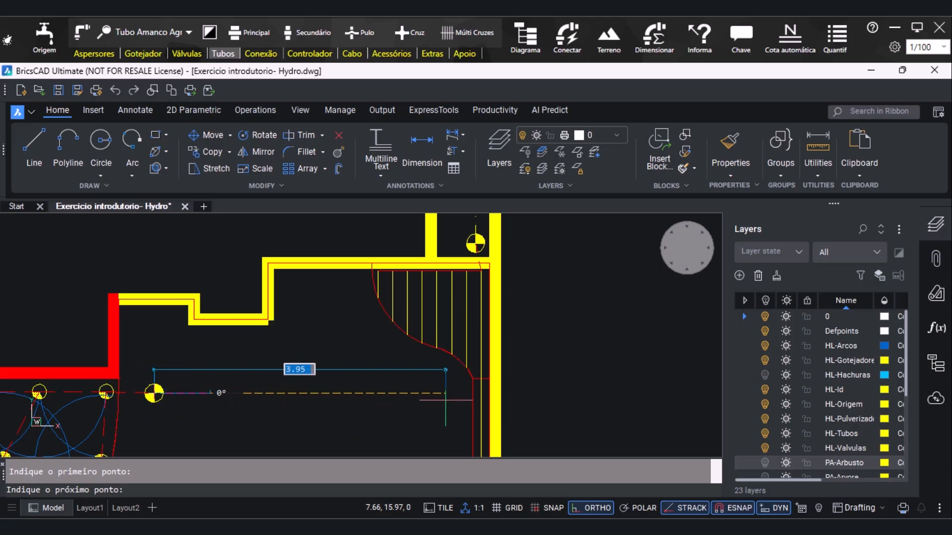
click(454, 396)
scroll(445, 399, down, 1)
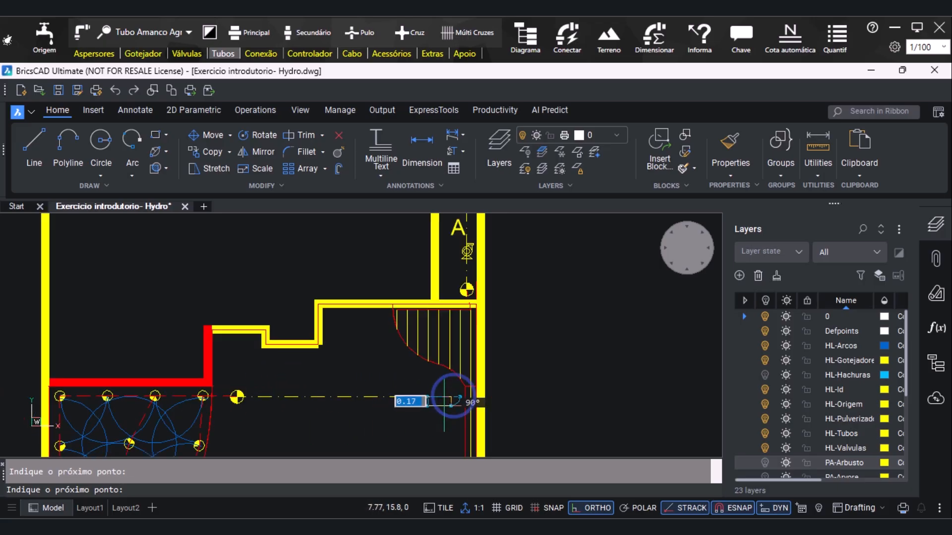
scroll(450, 277, up, 1)
scroll(429, 276, up, 1)
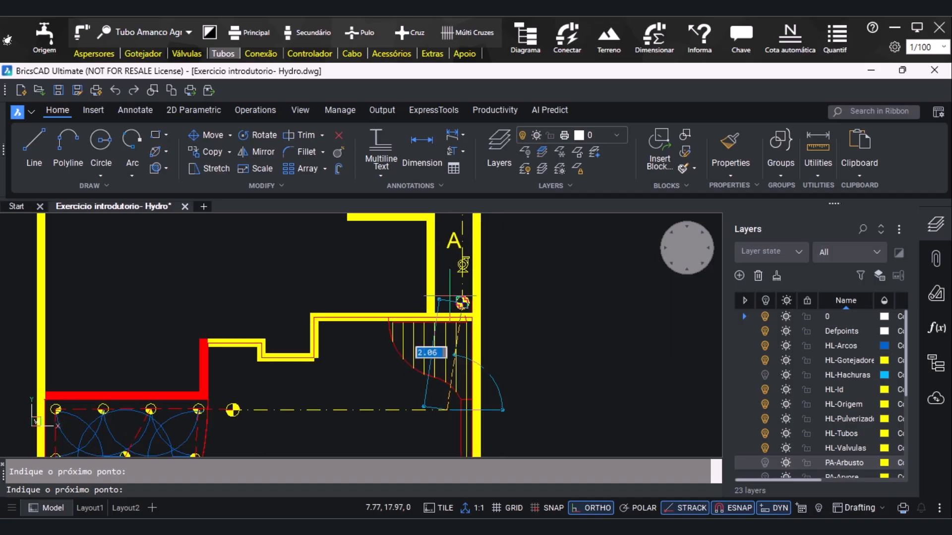
scroll(435, 269, up, 2)
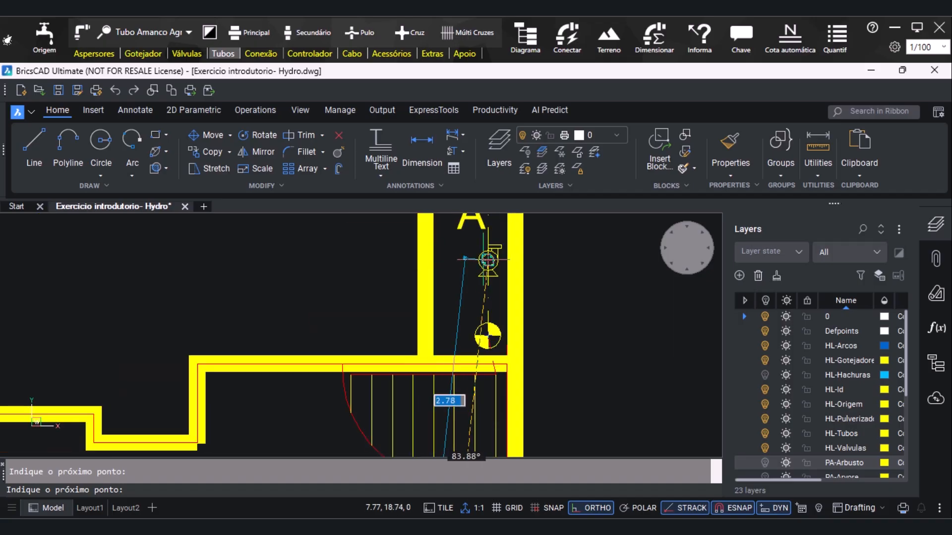
click(456, 260)
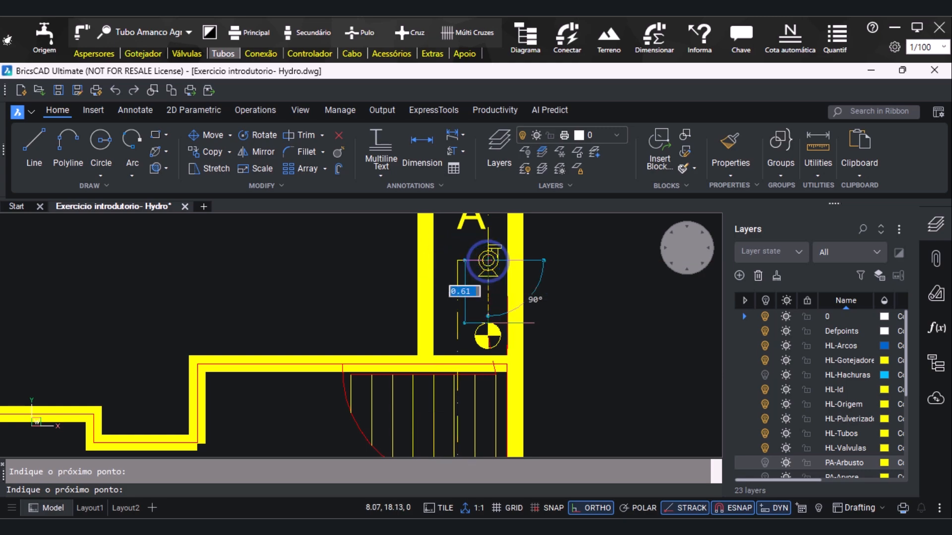
key(Escape)
Open the irrigation project's Diagrama window
scroll(402, 325, down, 4)
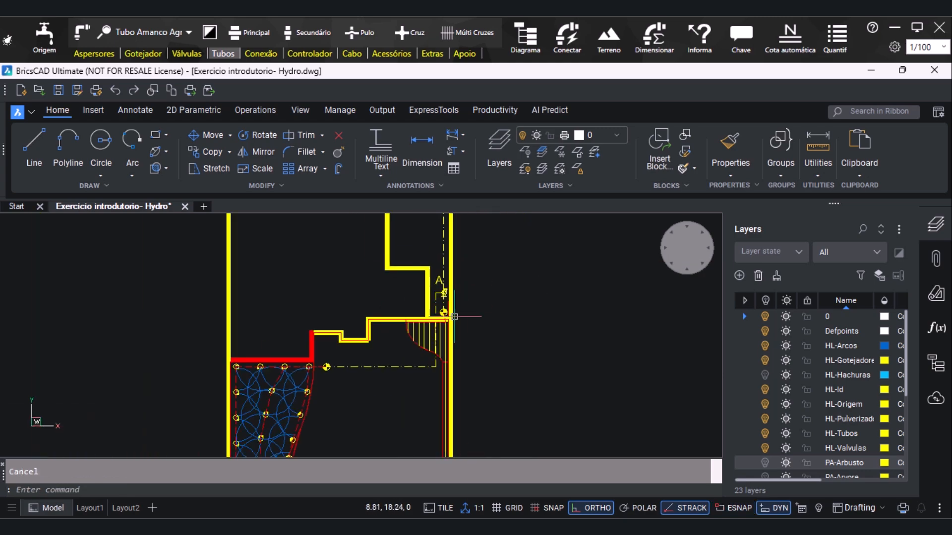
scroll(356, 402, down, 2)
scroll(471, 357, down, 4)
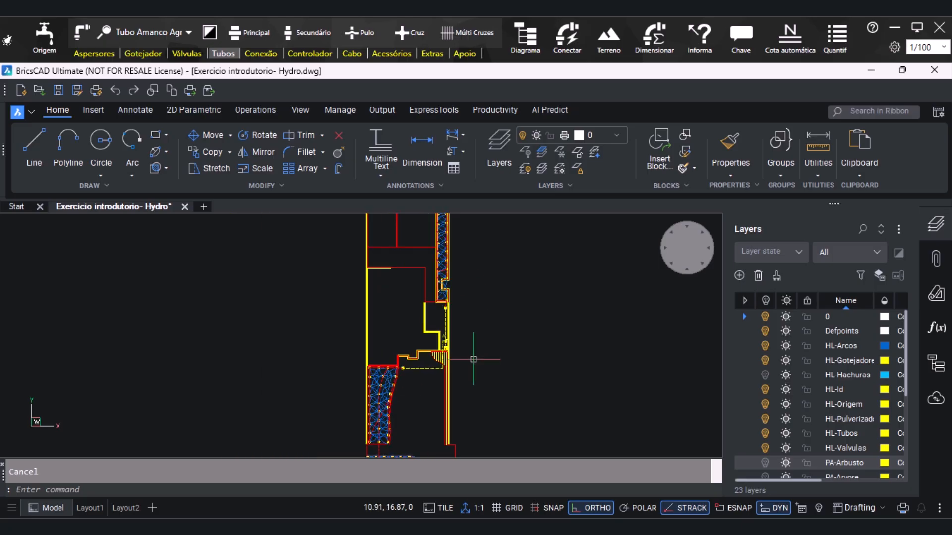
scroll(466, 404, up, 3)
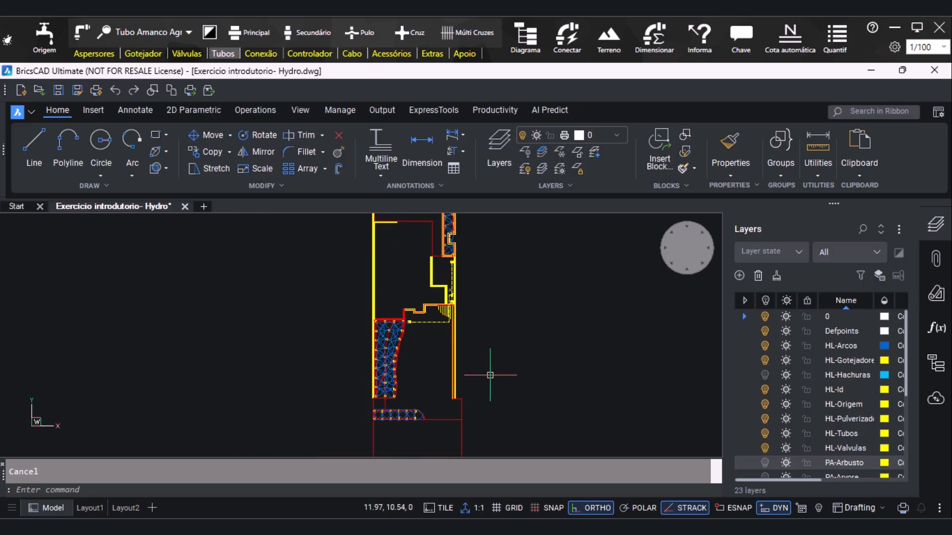
scroll(490, 375, up, 1)
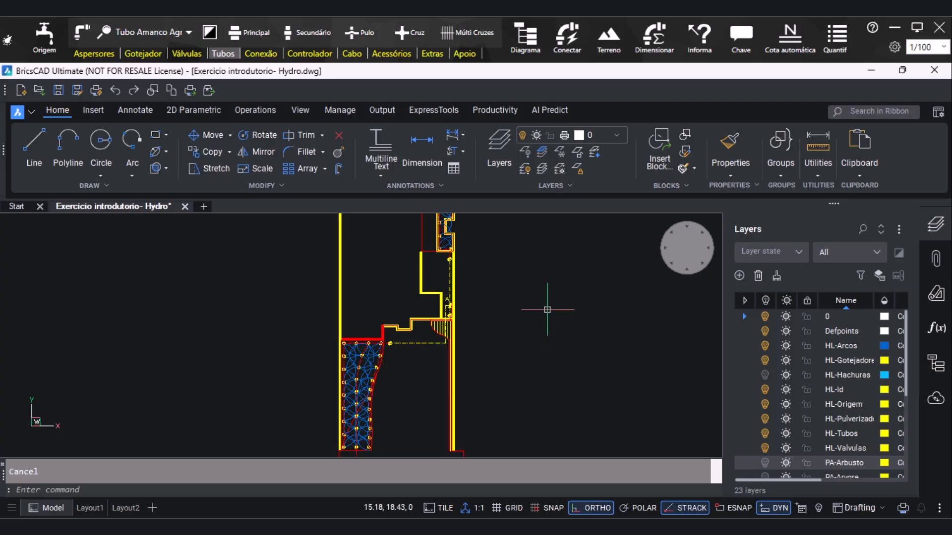
click(526, 37)
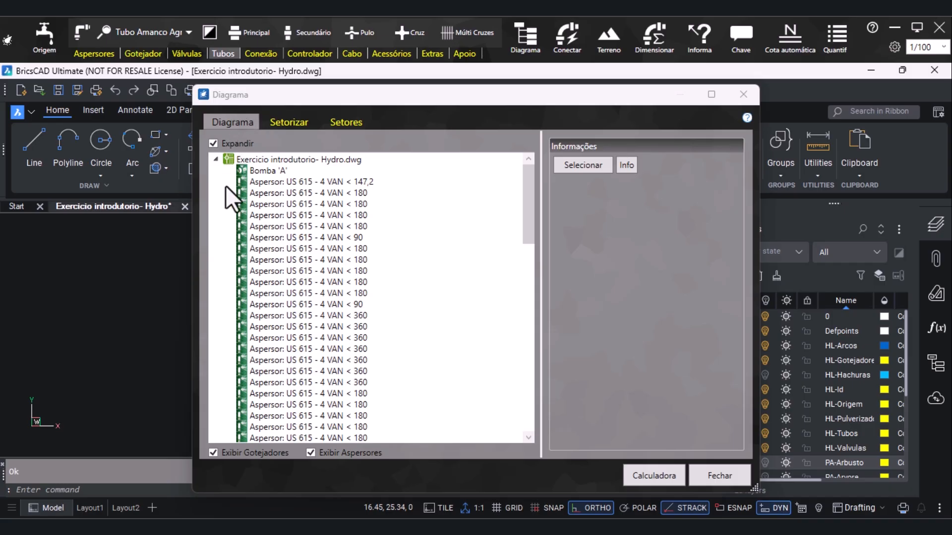
Review the diagram's component list, then inspect the first US 615 - 4 VAN < 180 sprinkler and locate it in the drawing
scroll(279, 228, down, 15)
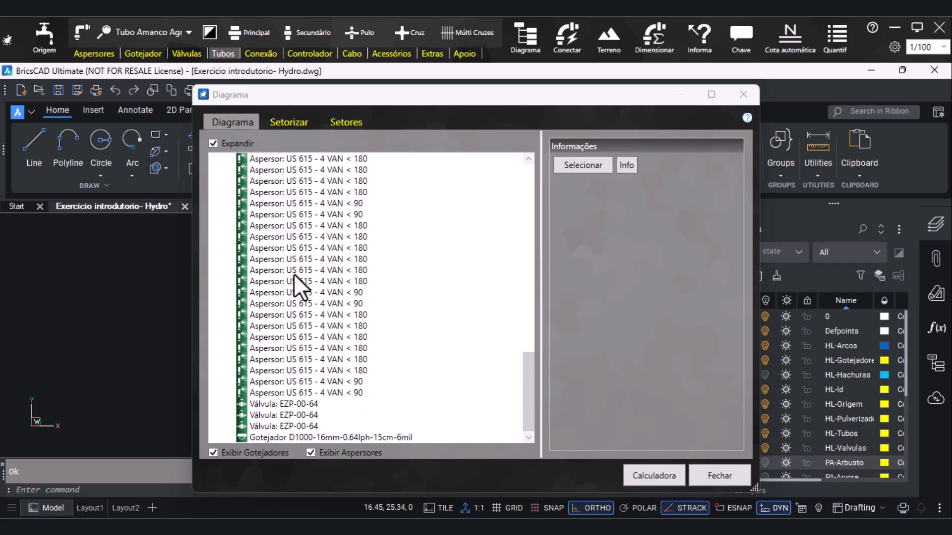
scroll(293, 274, up, 15)
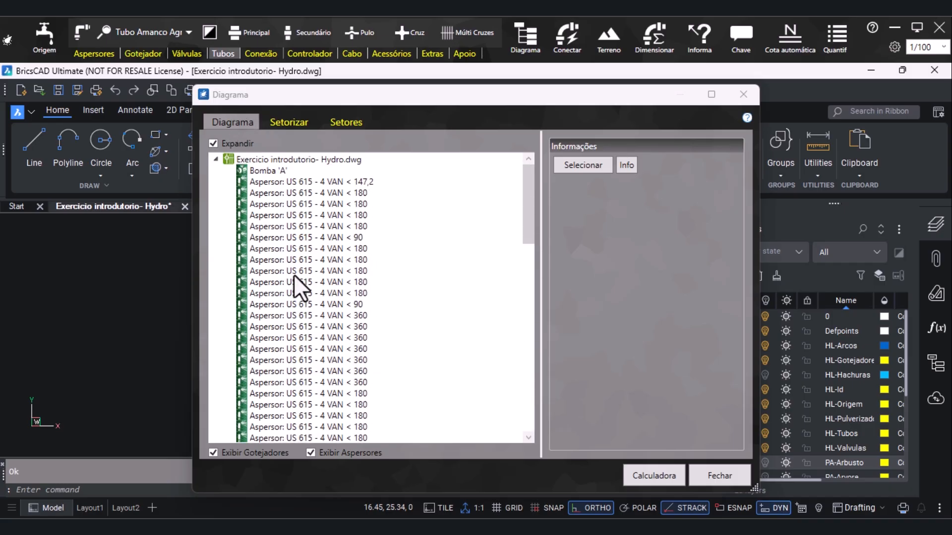
click(310, 195)
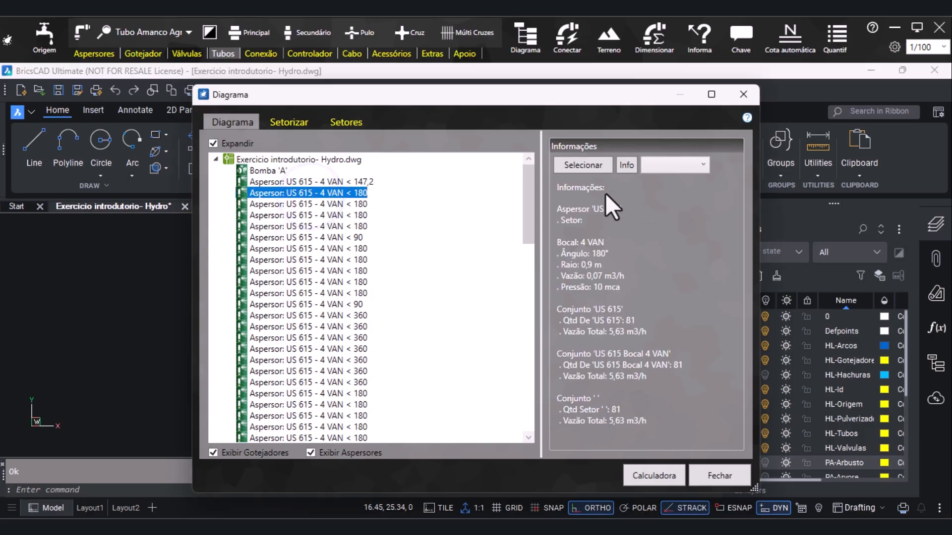
click(579, 166)
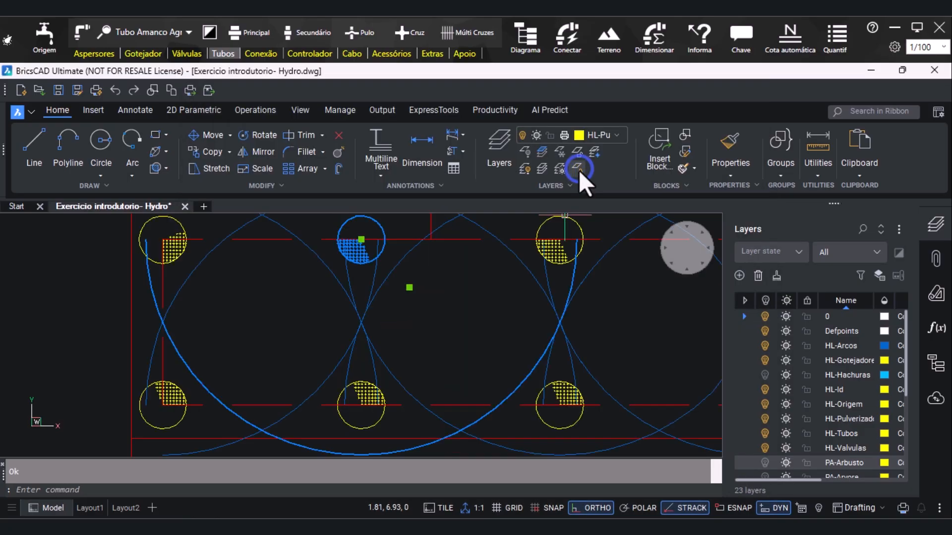
drag(634, 100, 721, 145)
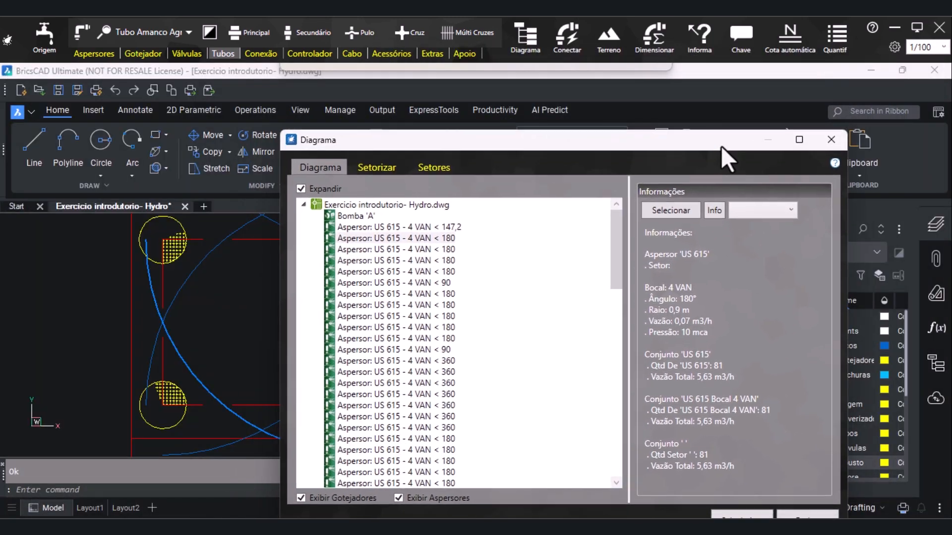
drag(599, 141, 511, 86)
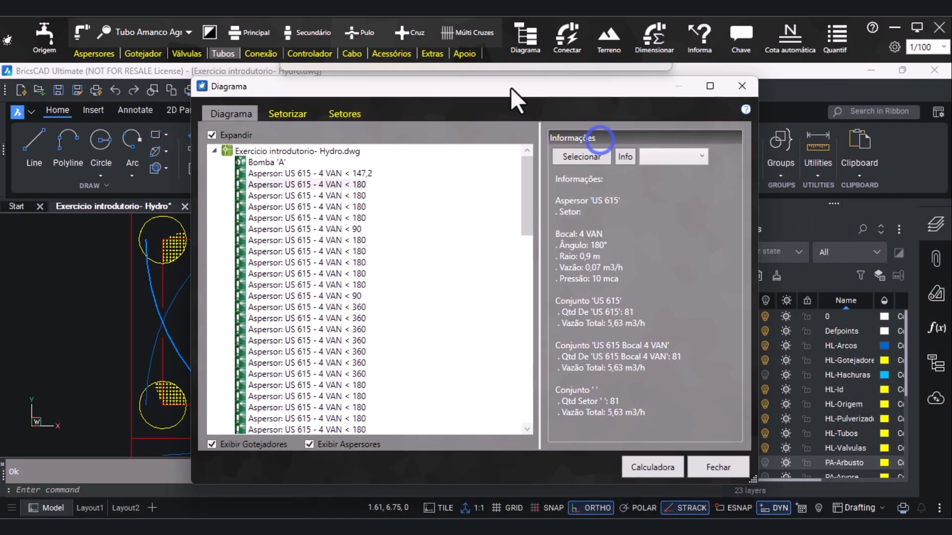
Create a new sector with Bomba(A) as its origin in the sectorization settings
click(290, 115)
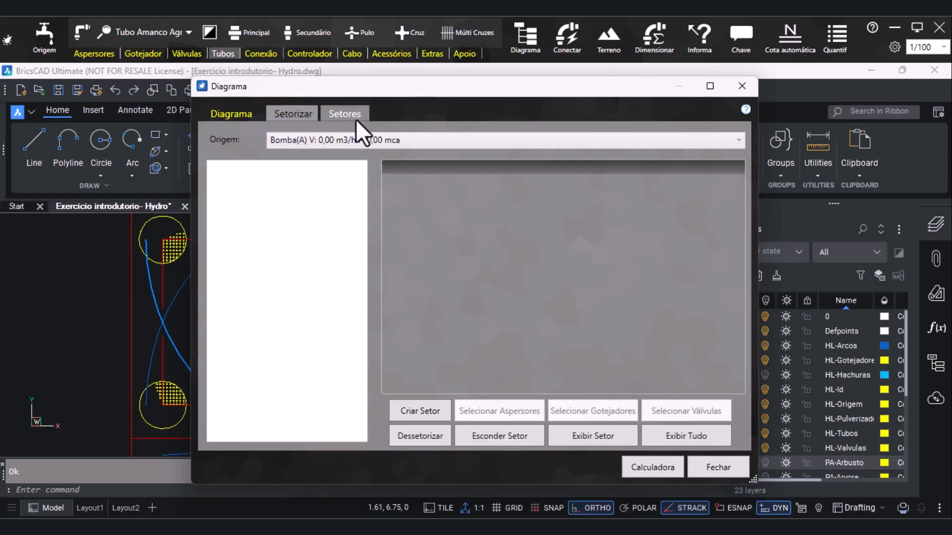
click(412, 409)
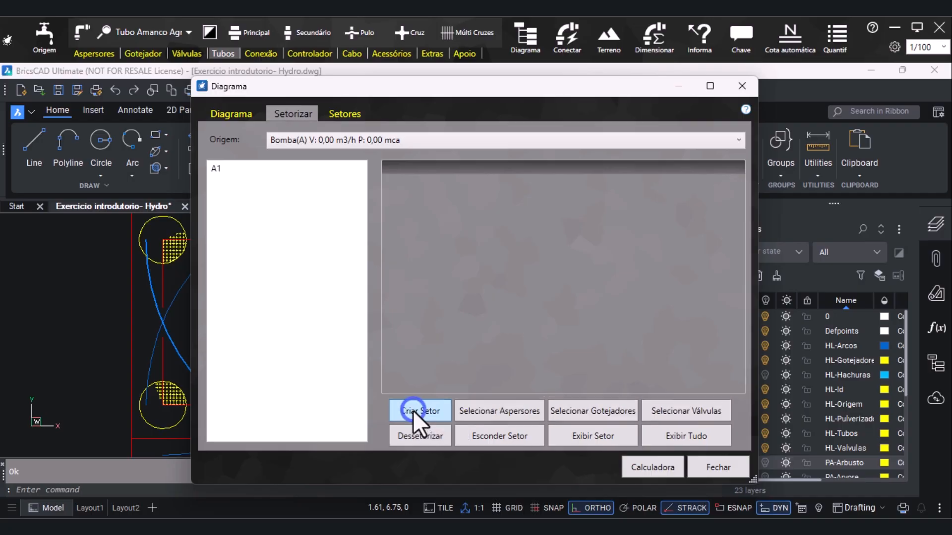
Assign all the sprinklers in the upper L-shaped bed to sector A1
click(228, 172)
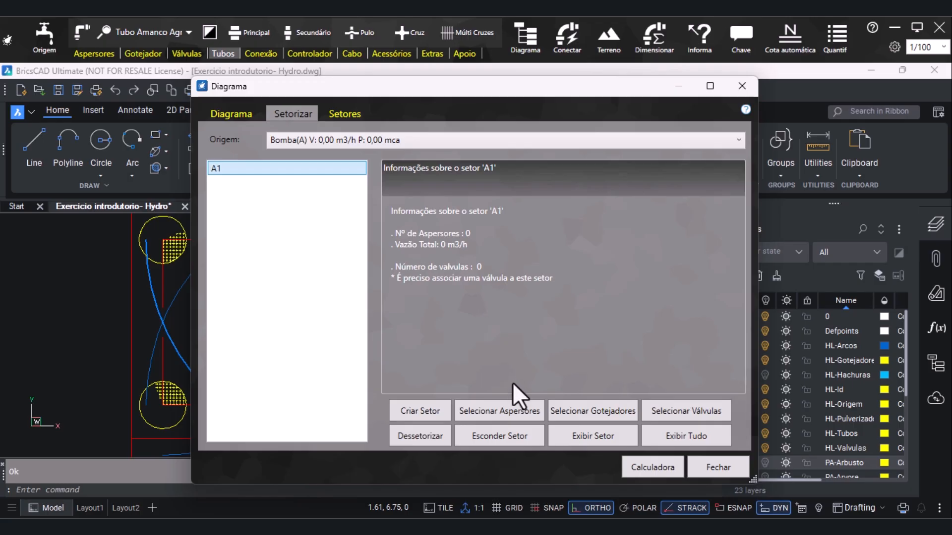
click(531, 411)
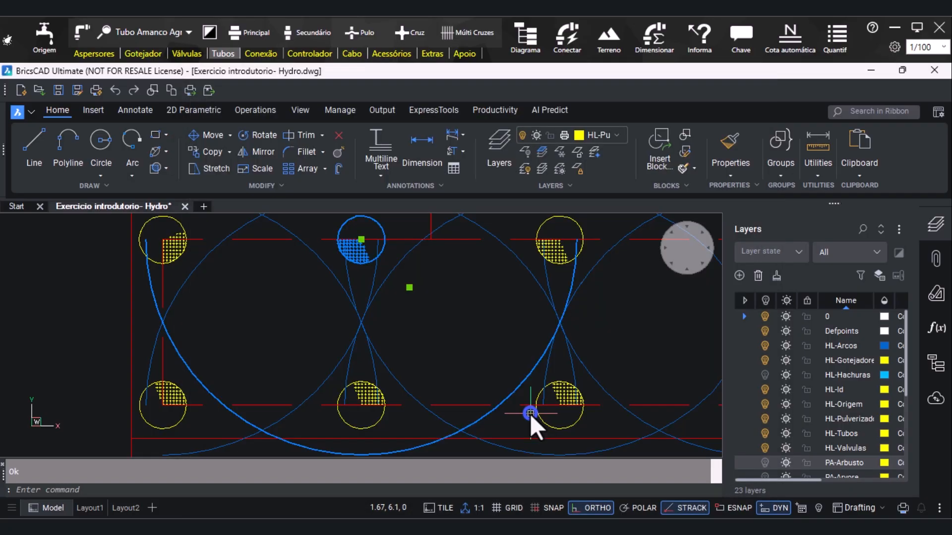
scroll(262, 372, down, 8)
scroll(262, 372, down, 2)
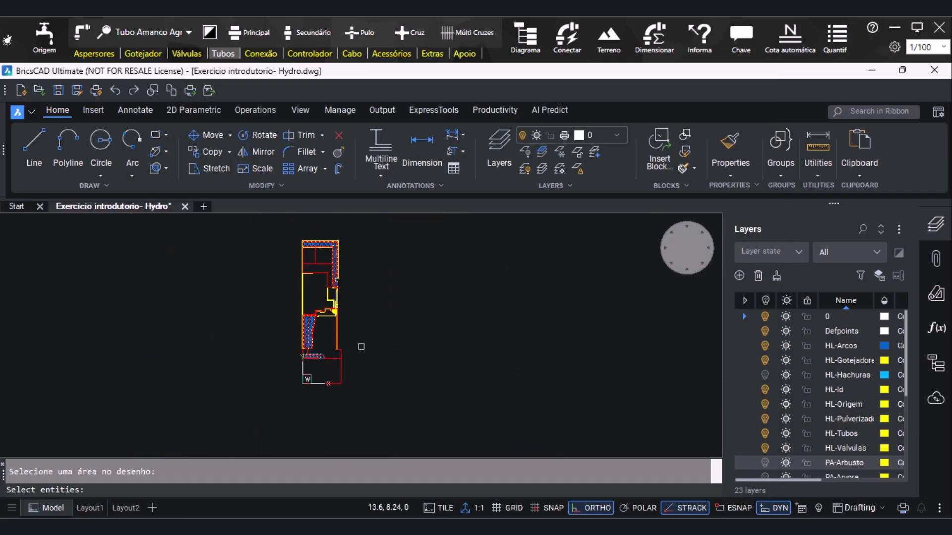
scroll(316, 268, up, 5)
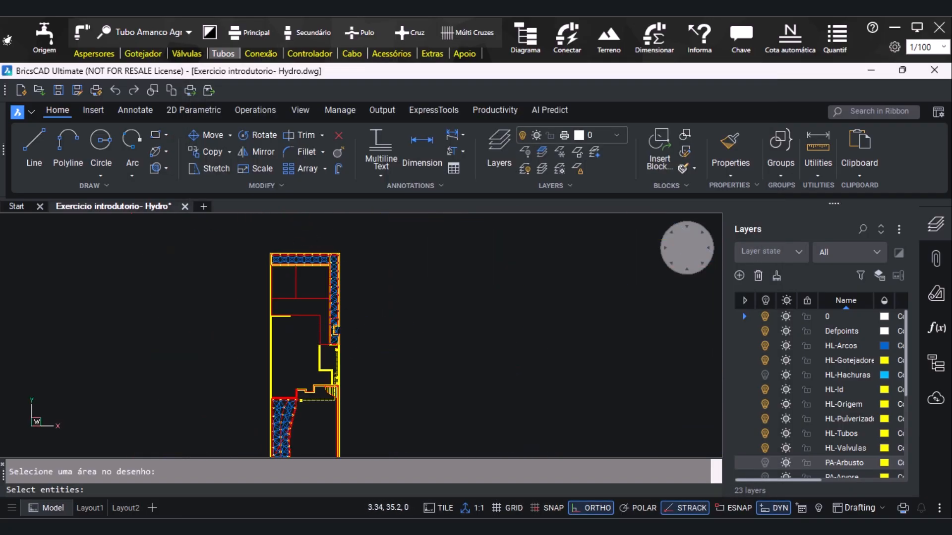
click(214, 234)
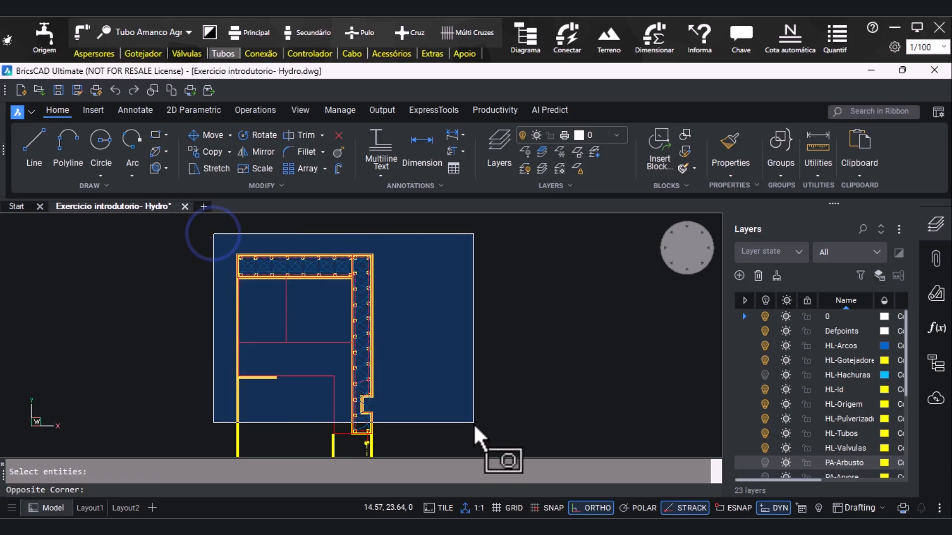
click(477, 438)
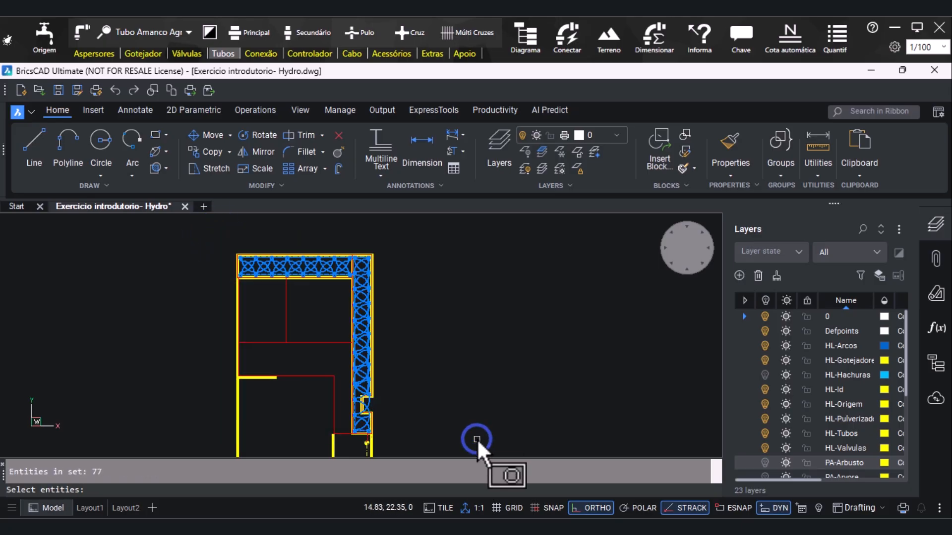
key(Return)
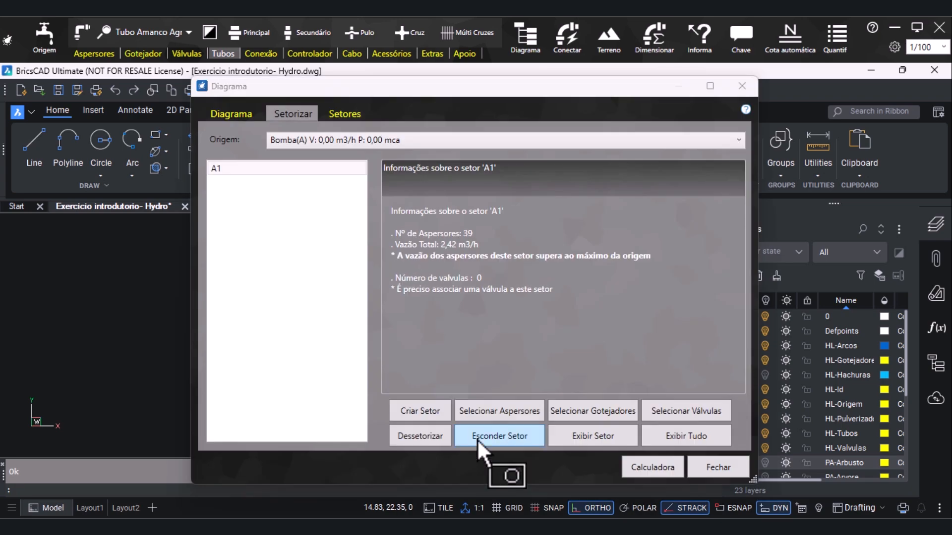
Check the sector list, then associate the valve just below the L-shaped bed with sector A1
click(345, 114)
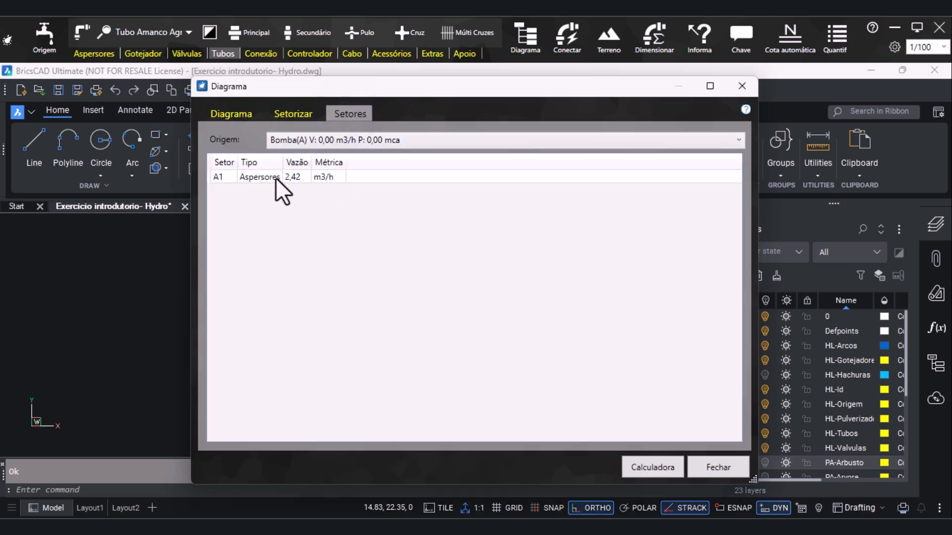
click(287, 115)
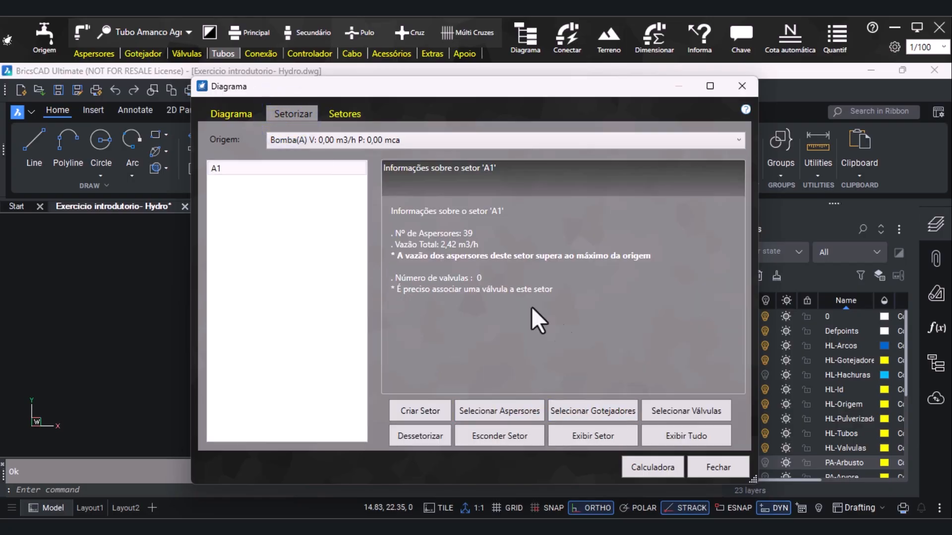
click(681, 409)
scroll(405, 415, up, 5)
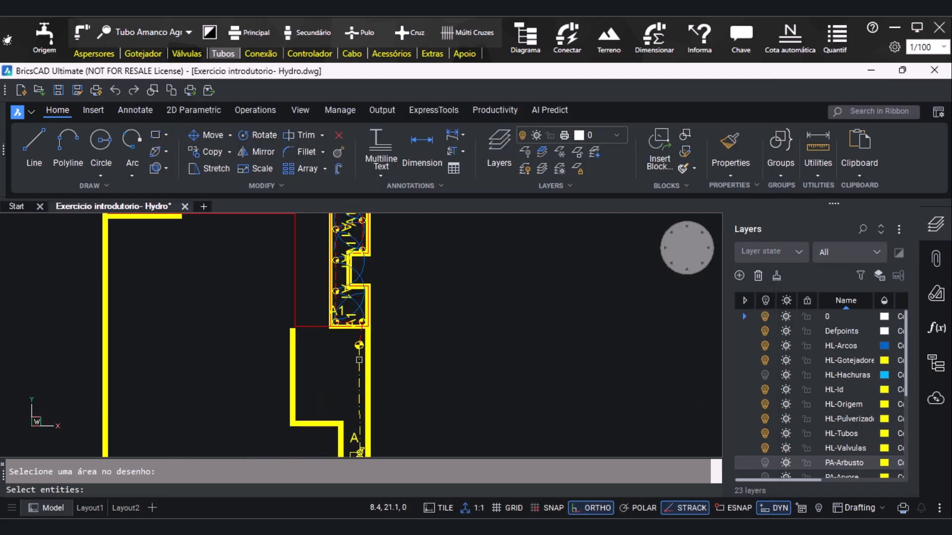
click(276, 315)
click(420, 373)
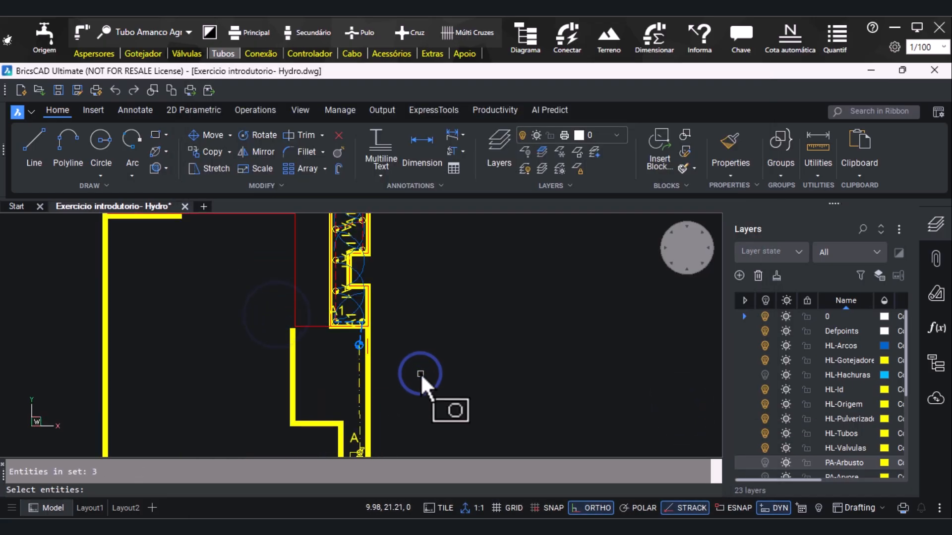
key(Return)
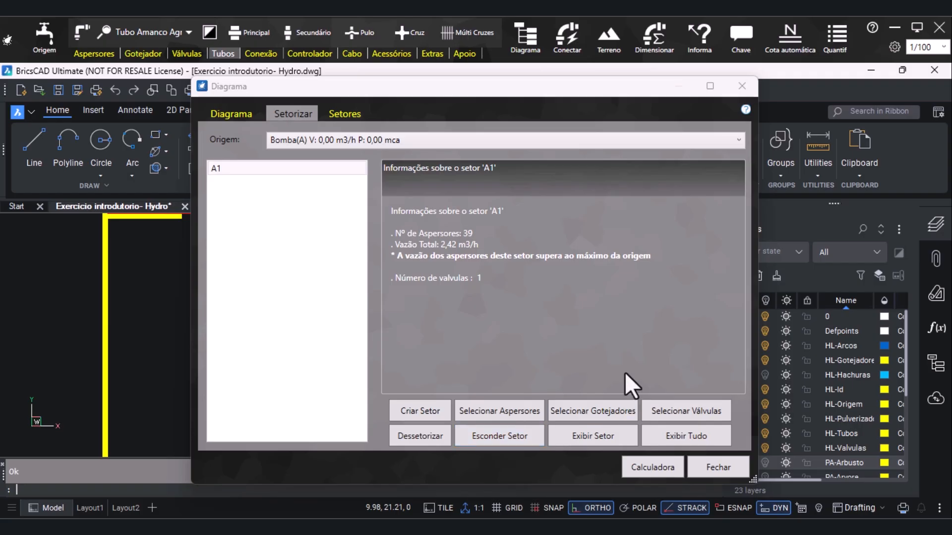
Create a second sector for Bomba(A) and assign to it the drip lines of the small curved bed below pump A
click(411, 409)
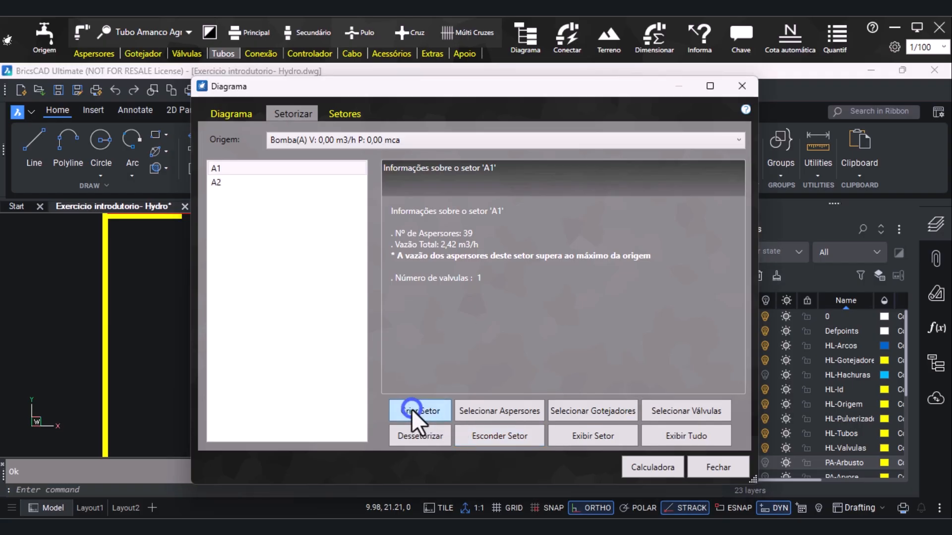
click(216, 182)
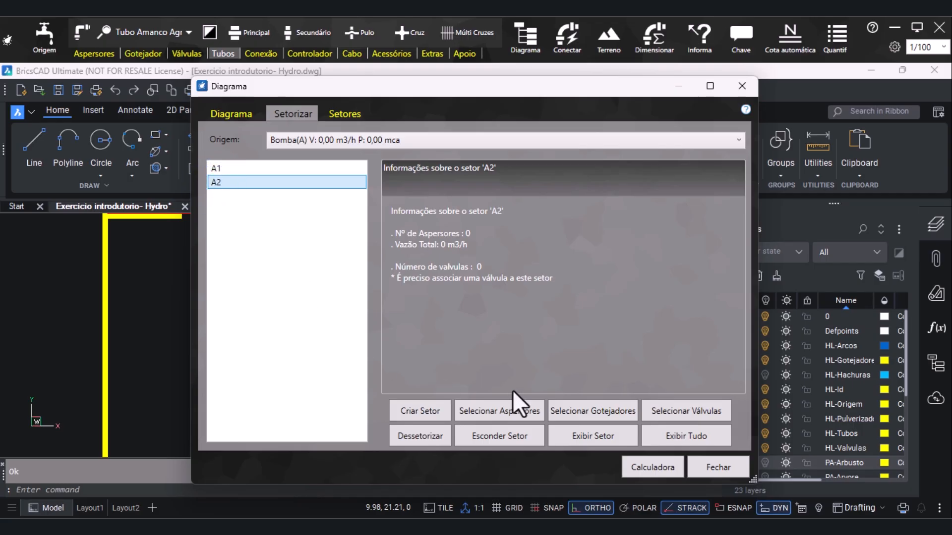
click(590, 411)
scroll(356, 313, down, 4)
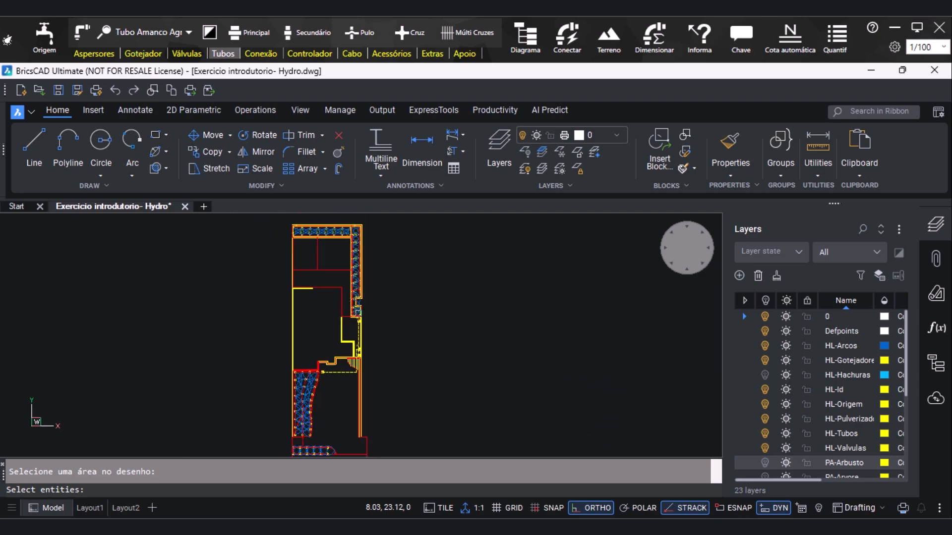
scroll(382, 395, up, 2)
scroll(382, 395, up, 2)
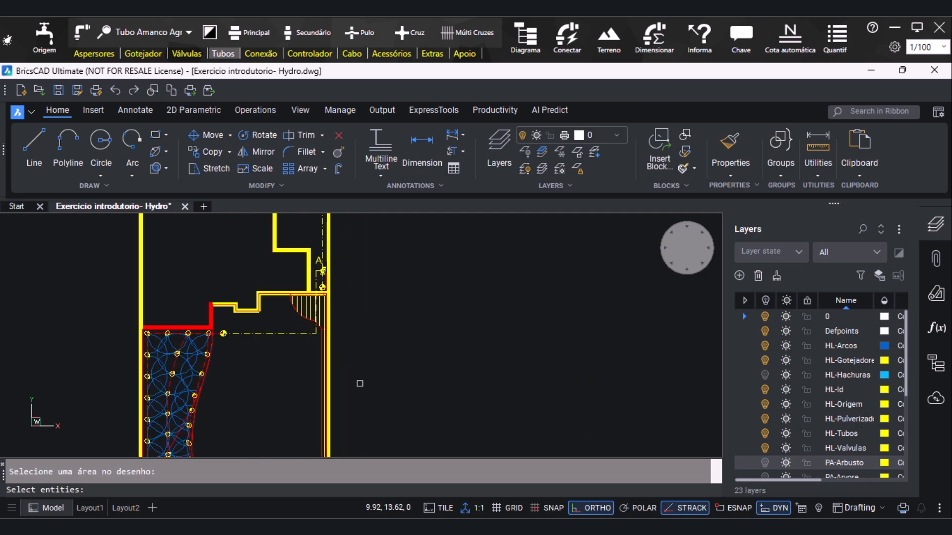
click(277, 281)
scroll(341, 327, down, 4)
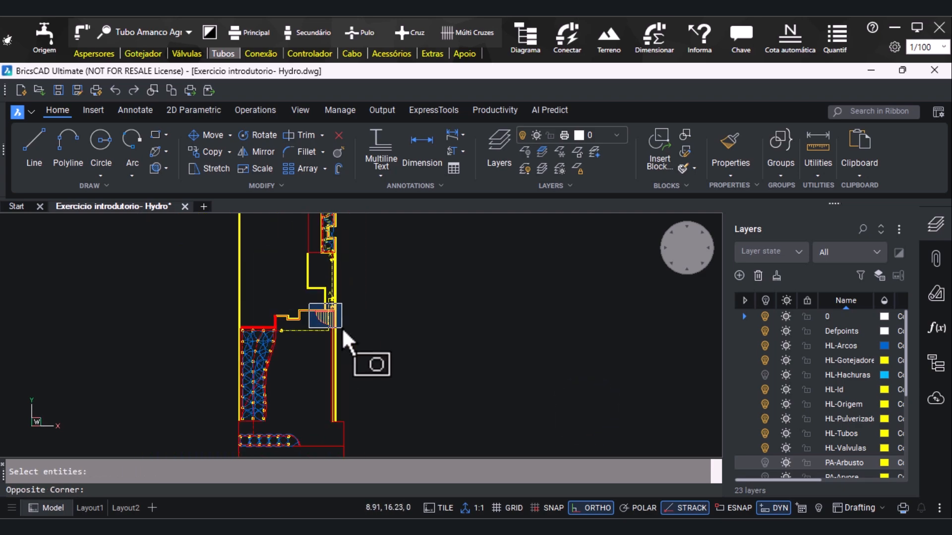
click(365, 403)
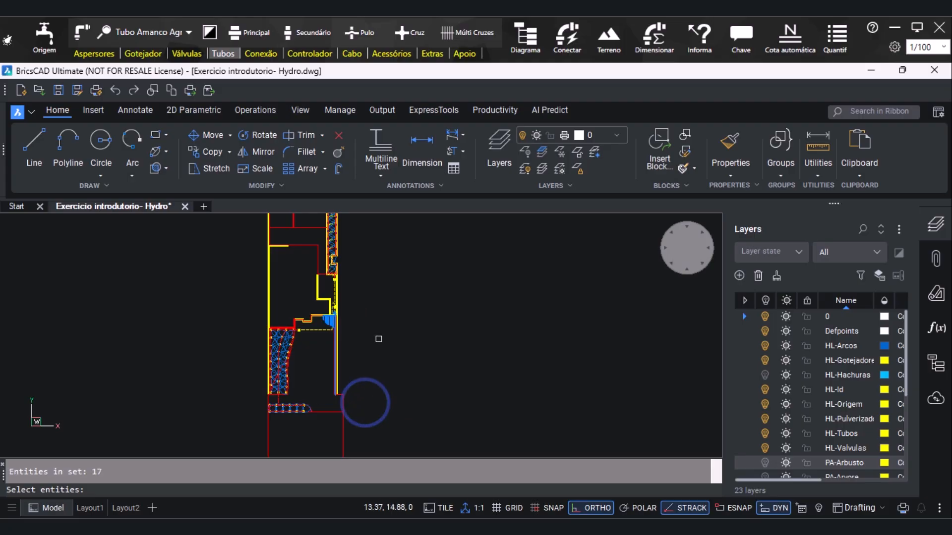
key(Return)
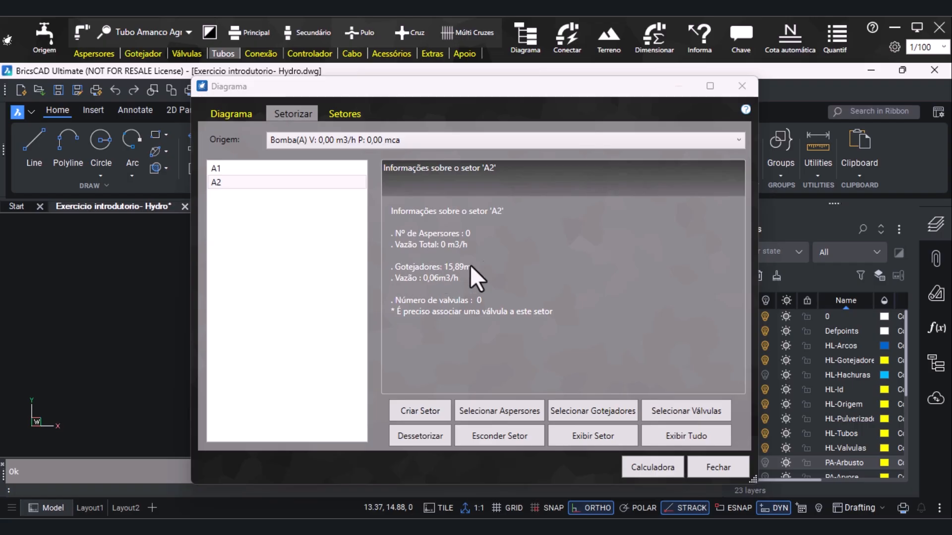
Associate the valve between pump A and the drip bed with sector A2
click(678, 411)
click(241, 293)
click(391, 349)
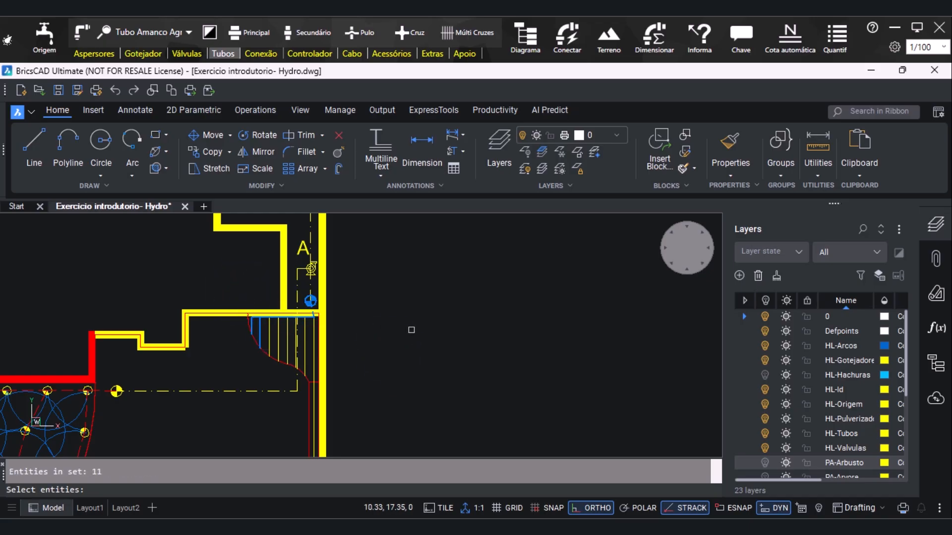
key(Return)
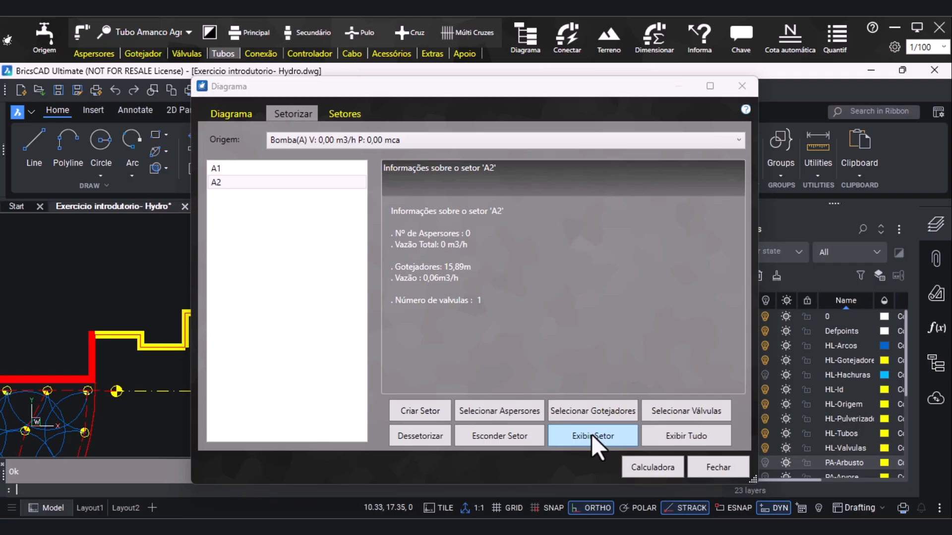
Create a third sector for Bomba(A) and assign to it the sprinklers of the large lower bed and the narrow bed beneath it
click(424, 412)
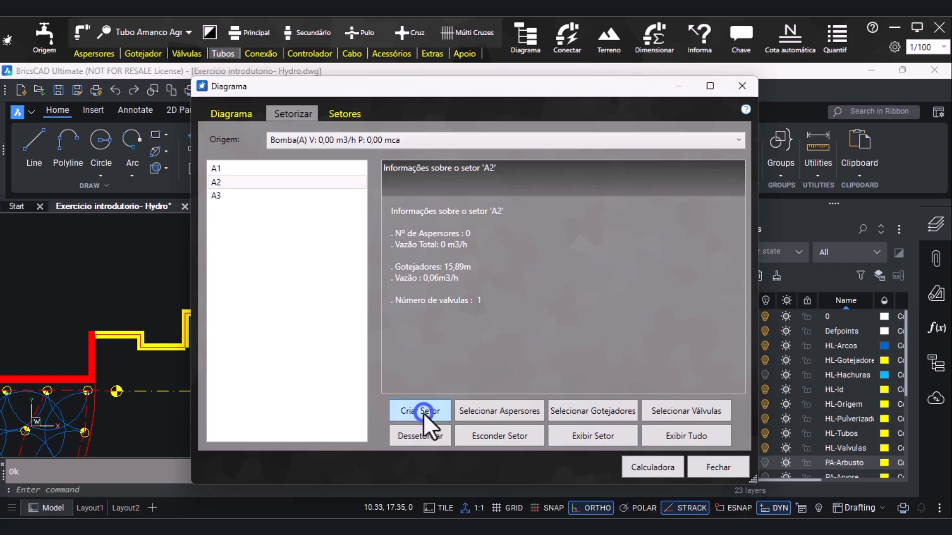
click(262, 196)
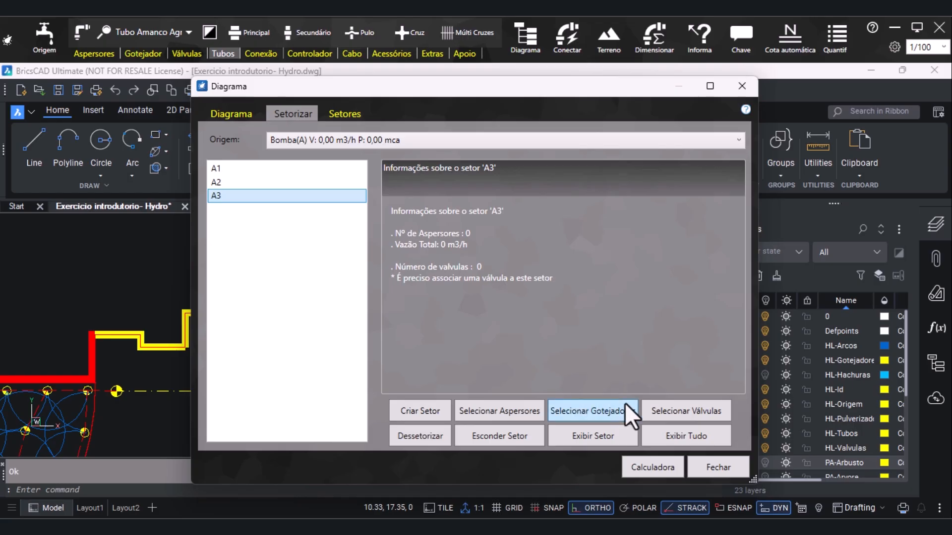
click(497, 415)
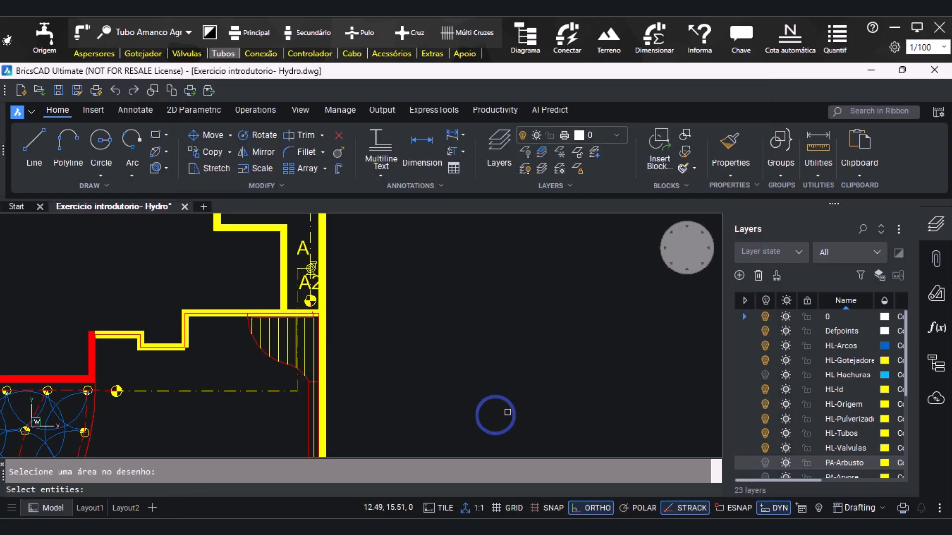
scroll(554, 336, down, 5)
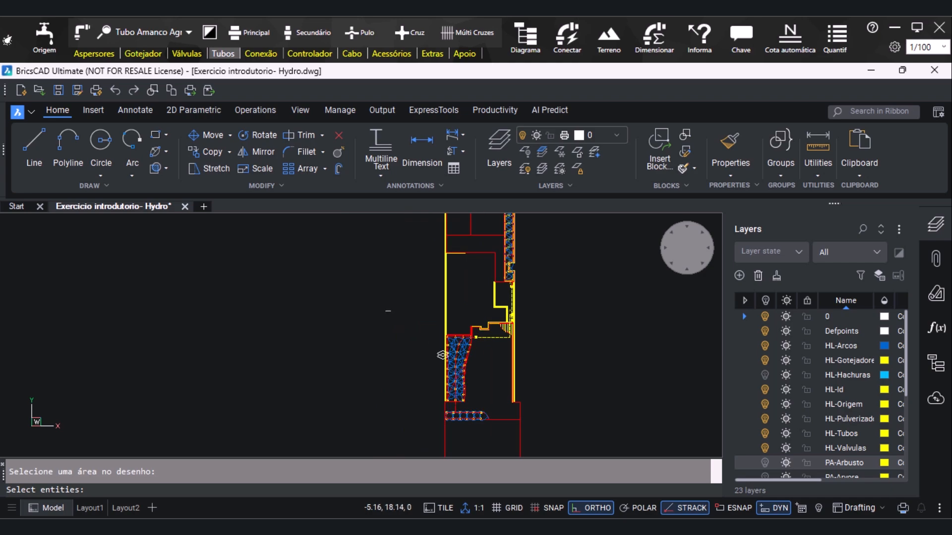
click(366, 287)
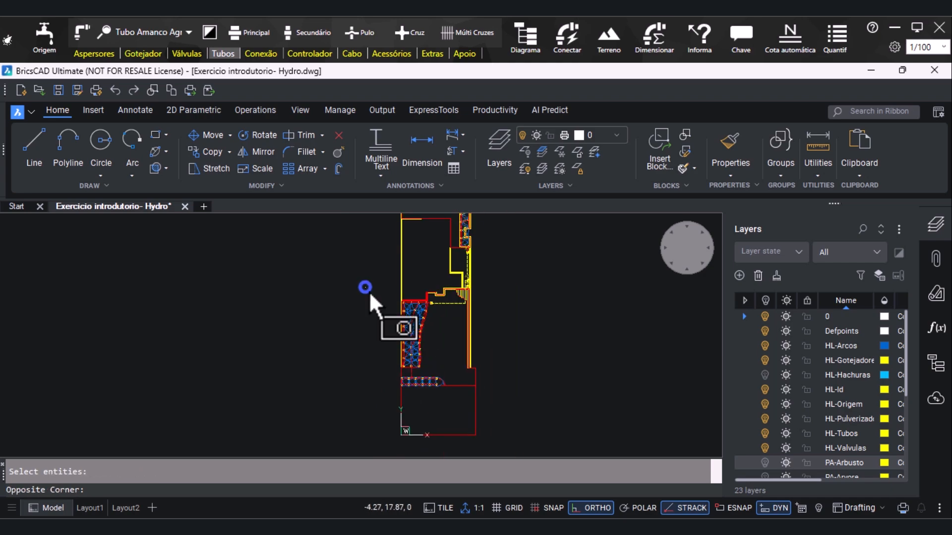
click(454, 393)
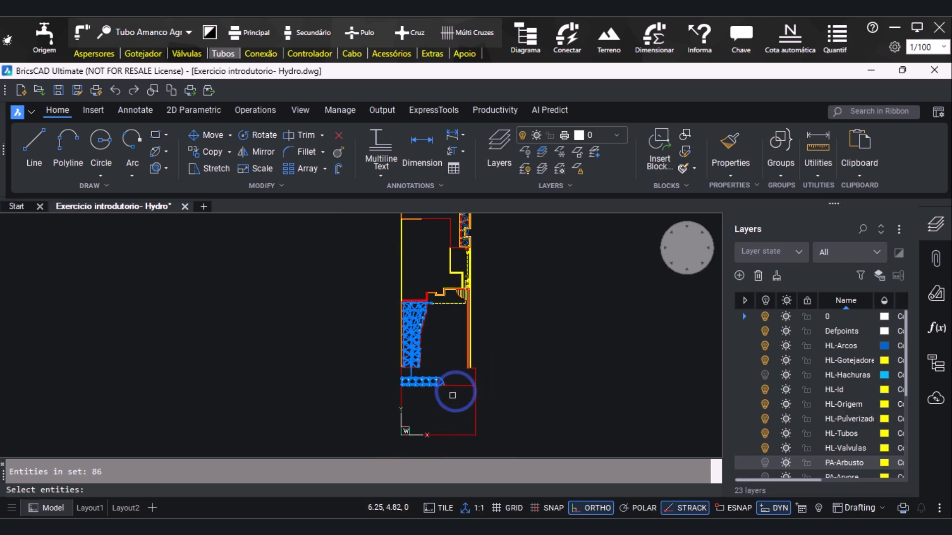
key(Return)
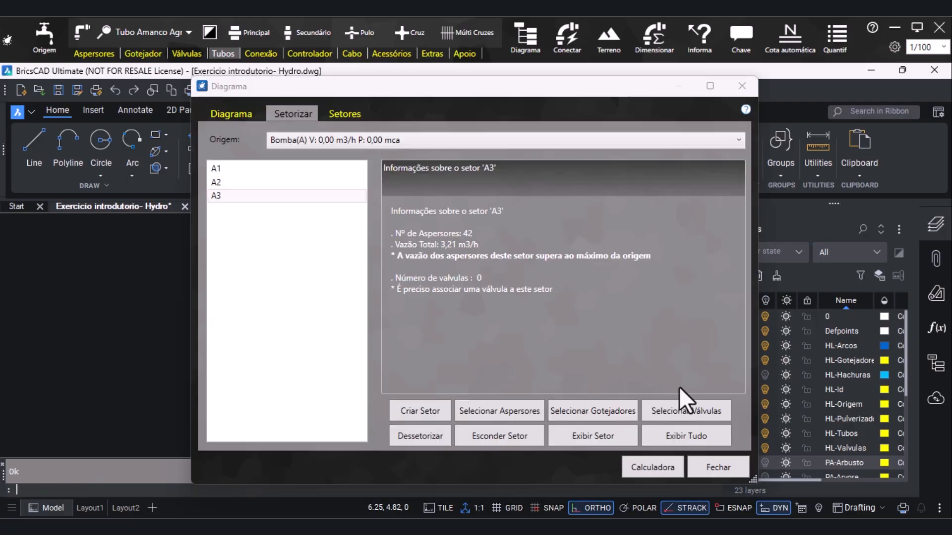
Associate the valve beside the upper corner of the large lower sprinkler bed with sector A3
click(687, 410)
scroll(436, 337, up, 4)
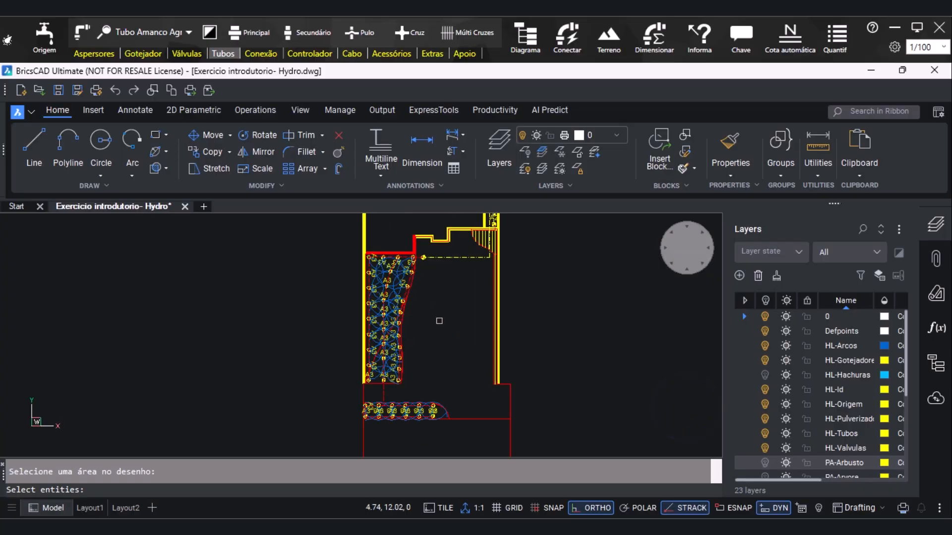
scroll(428, 250, up, 3)
click(426, 261)
click(467, 313)
key(Return)
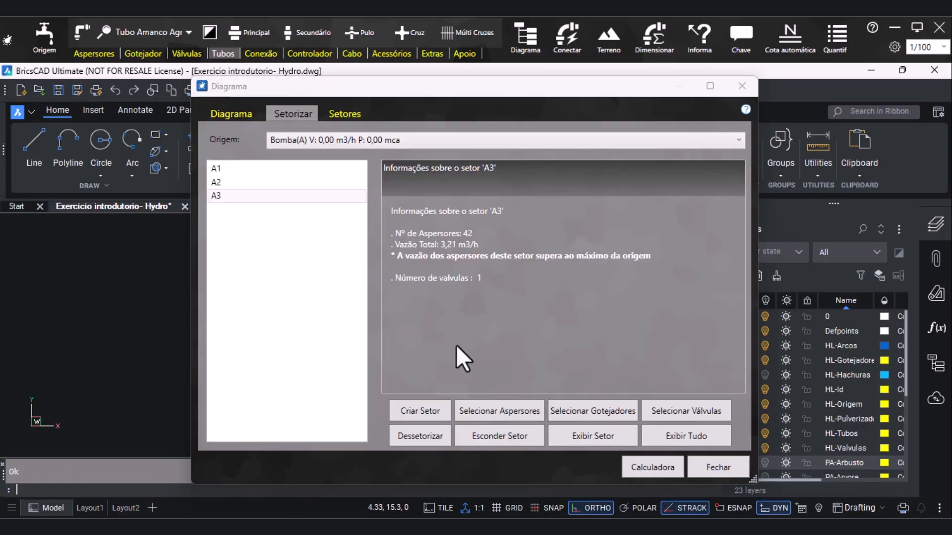
Review the sector list and the details of sector A2, then close the Diagrama window and view the sector labels in the drawing
click(344, 115)
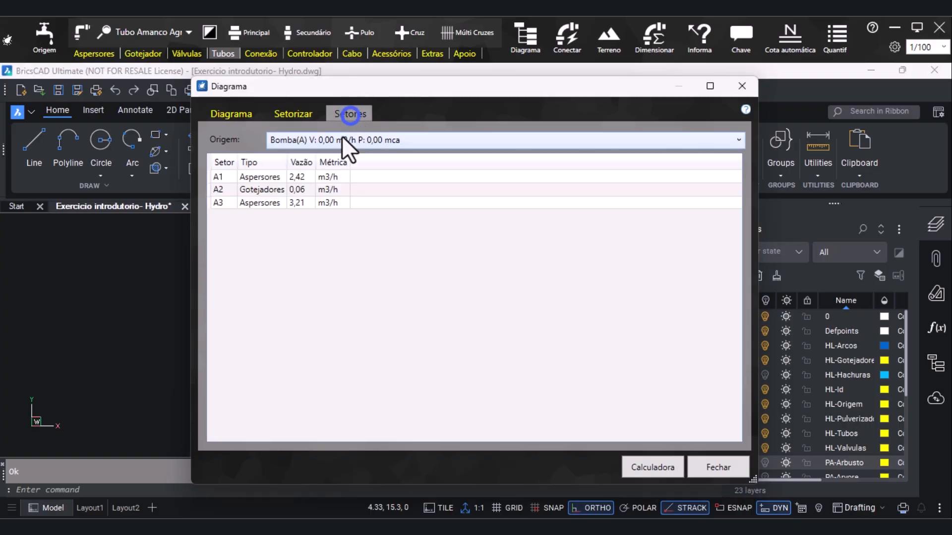
click(313, 118)
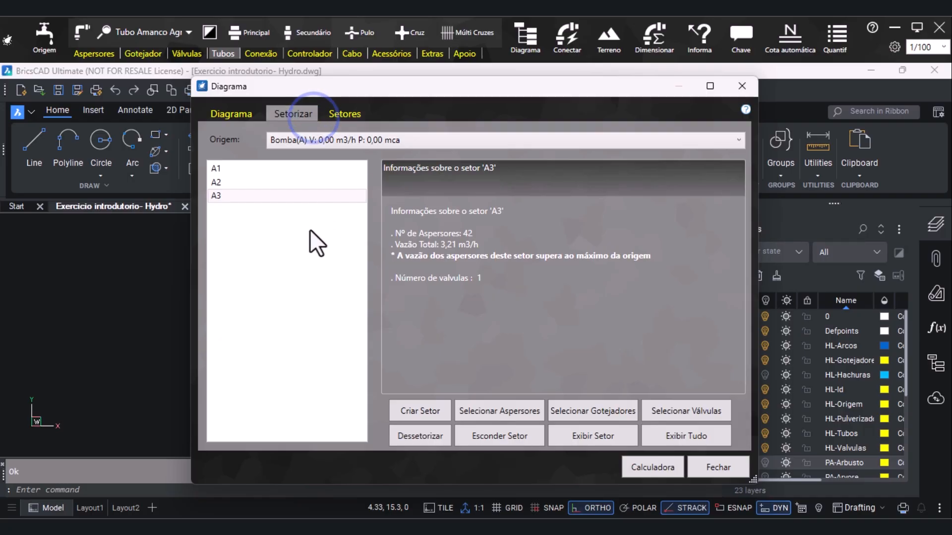
click(274, 183)
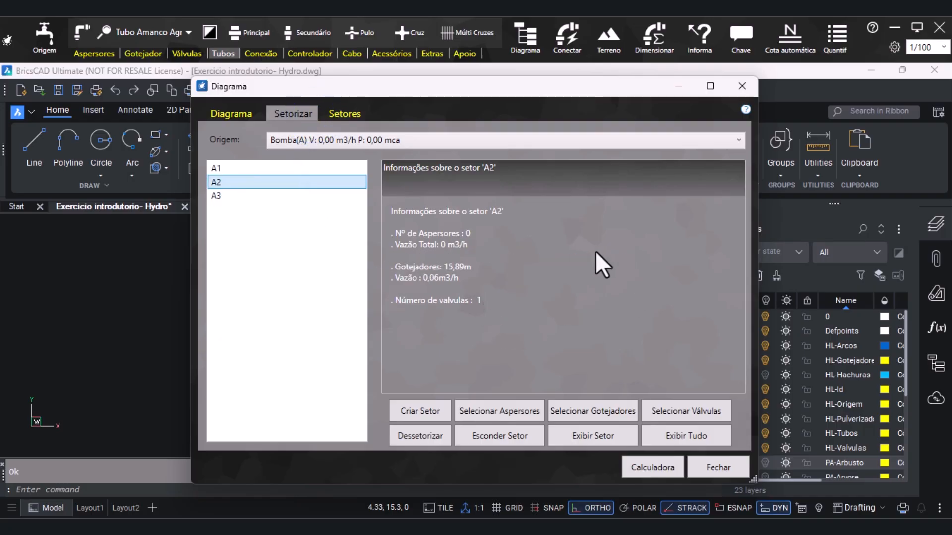
click(731, 475)
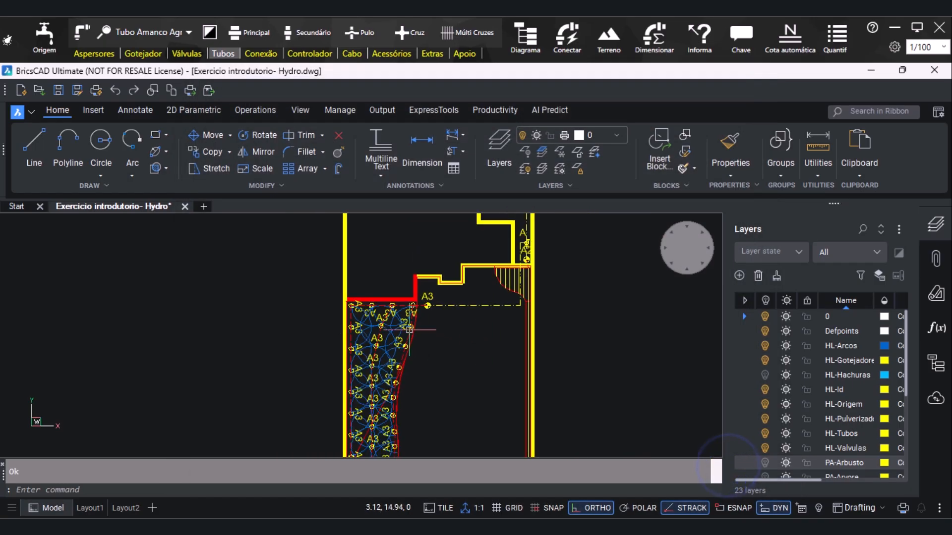
scroll(278, 325, down, 1)
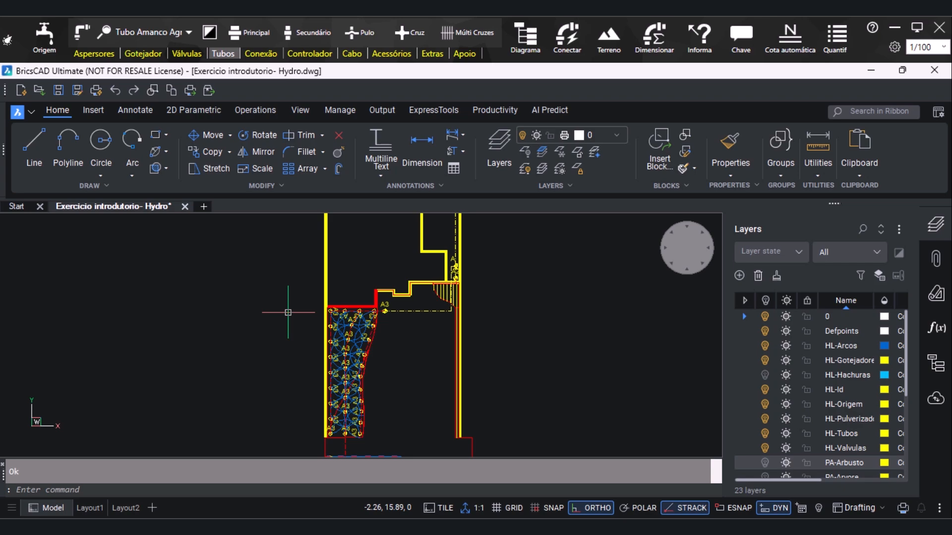
View the whole irrigation plan, then review the connection, controller and cable tools, including the cable line settings
scroll(347, 377, down, 3)
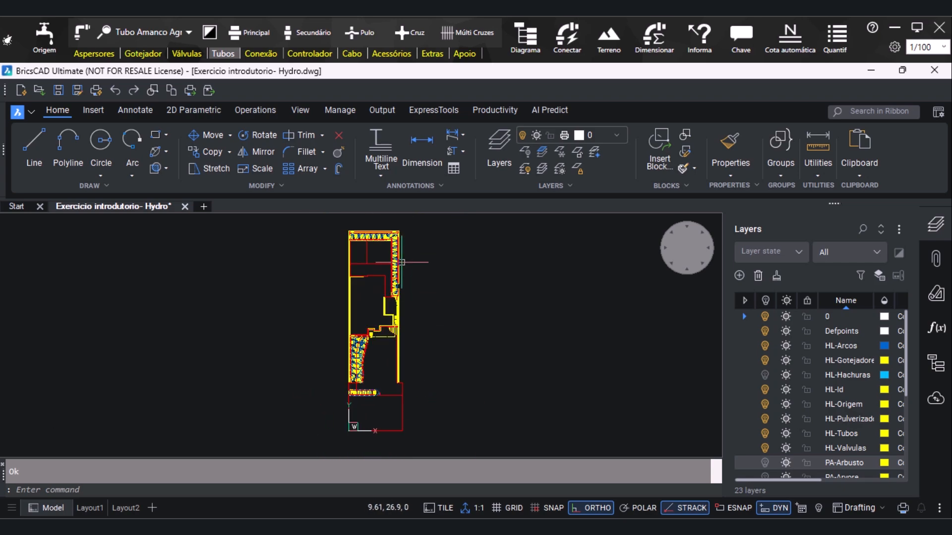
scroll(403, 264, up, 3)
scroll(459, 314, down, 2)
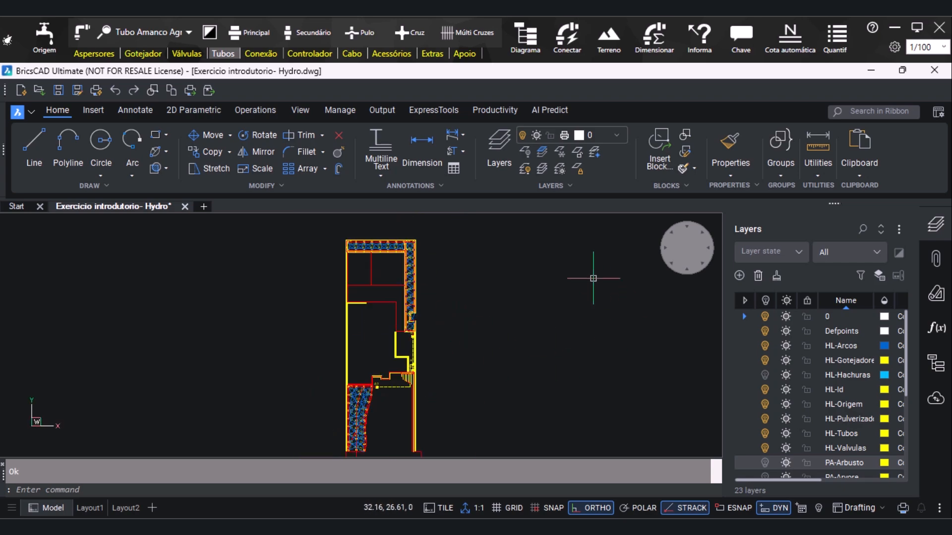
click(253, 57)
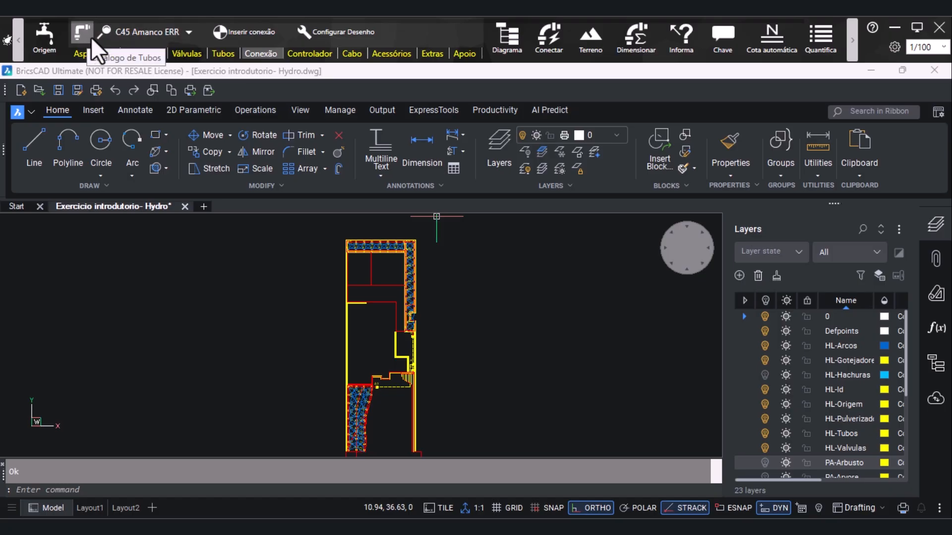
click(293, 54)
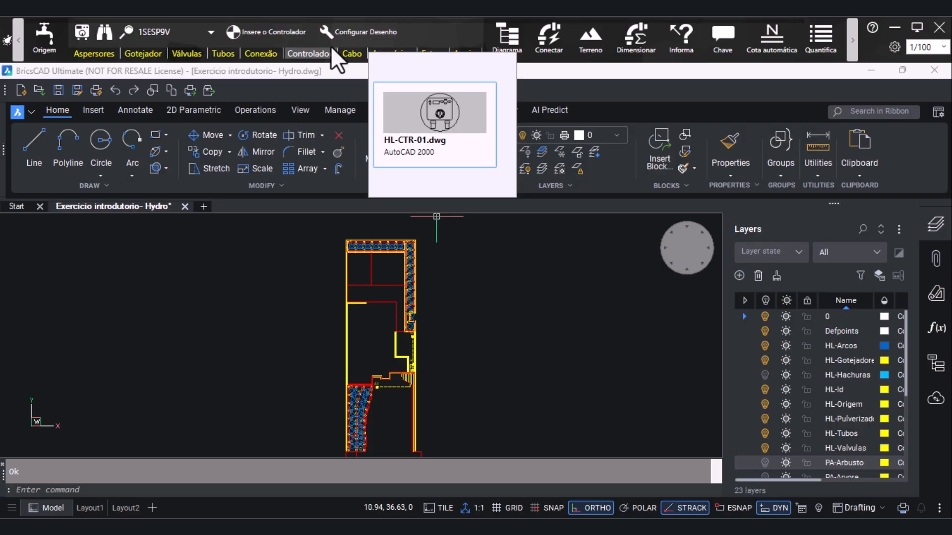
click(348, 56)
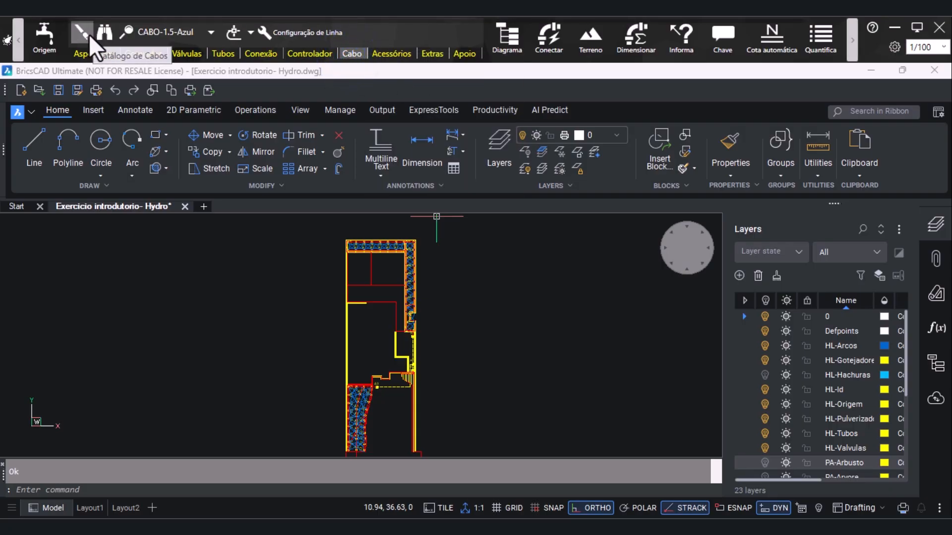
click(331, 35)
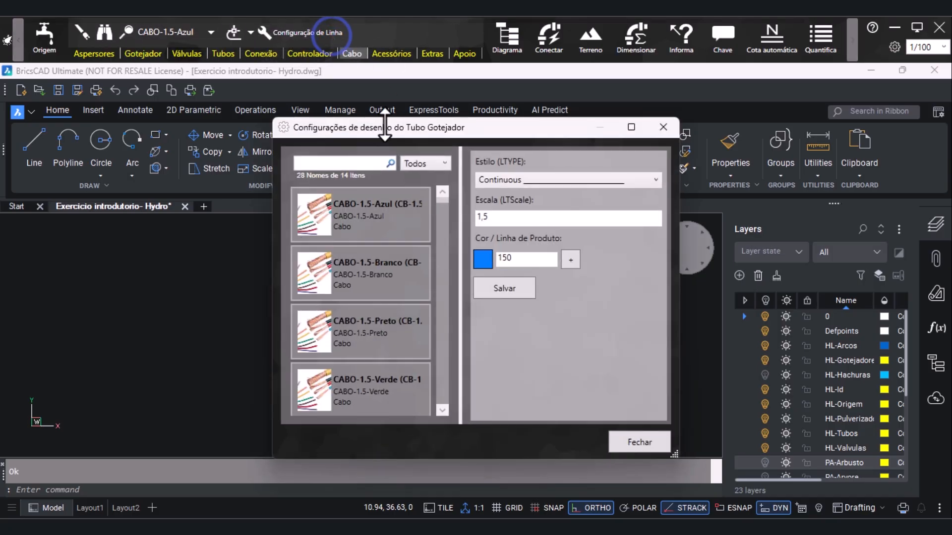
click(666, 127)
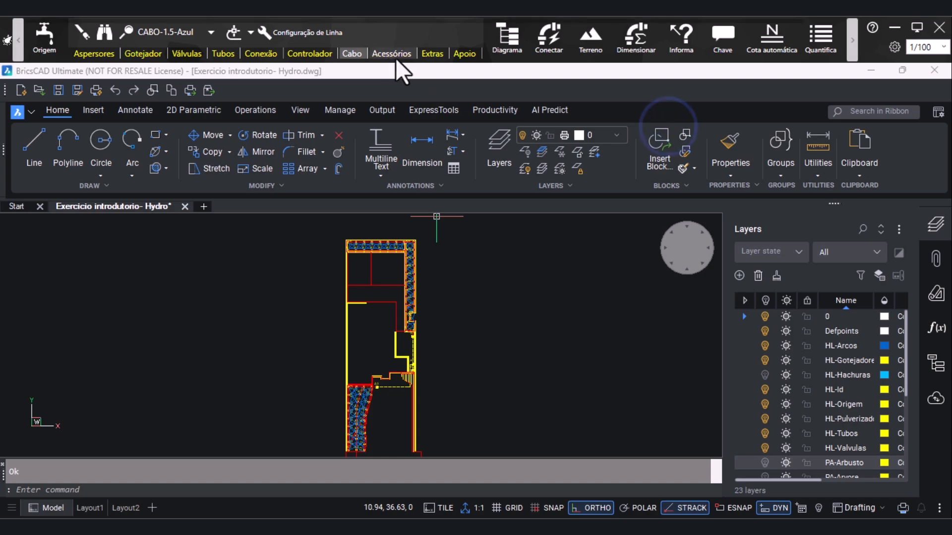
Review the accessories catalogue, the extras and support tools, and the terrain contour options
click(396, 58)
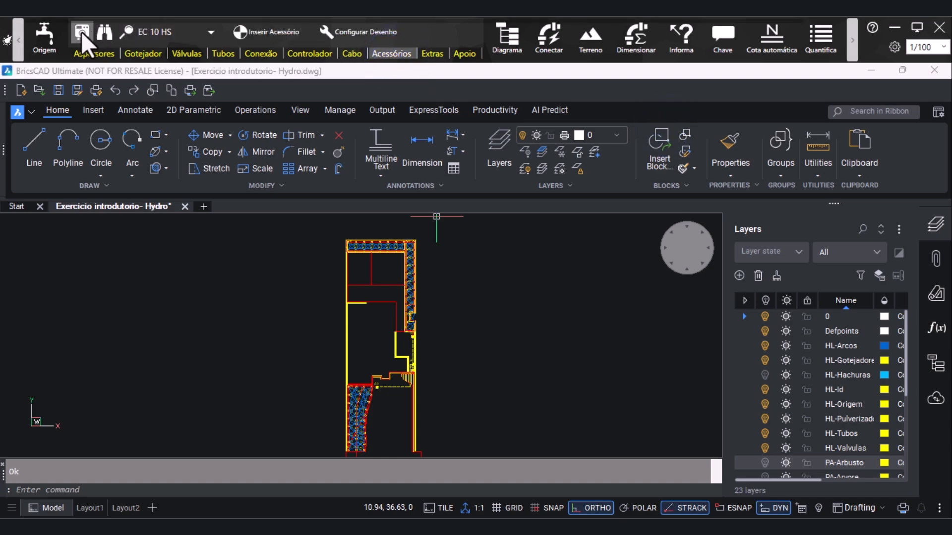
click(177, 35)
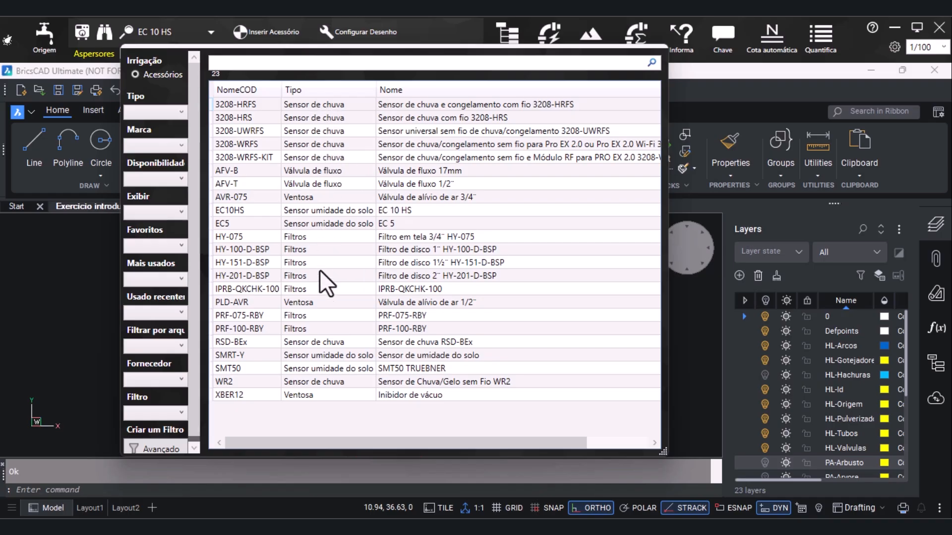
click(81, 280)
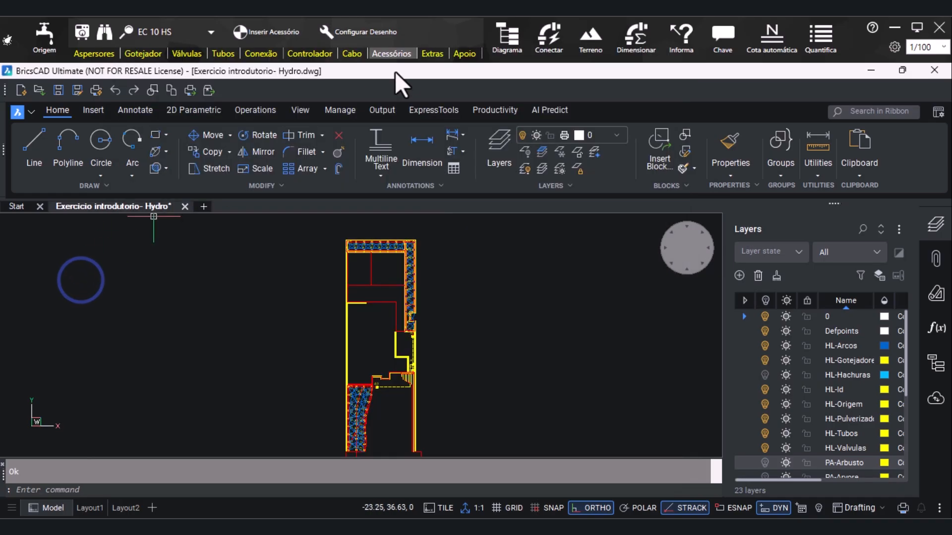
click(426, 49)
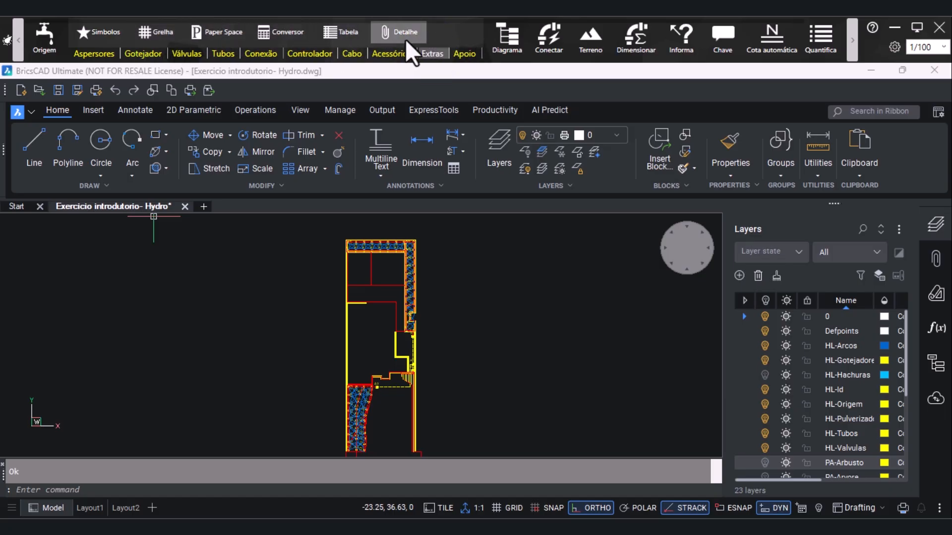
click(470, 56)
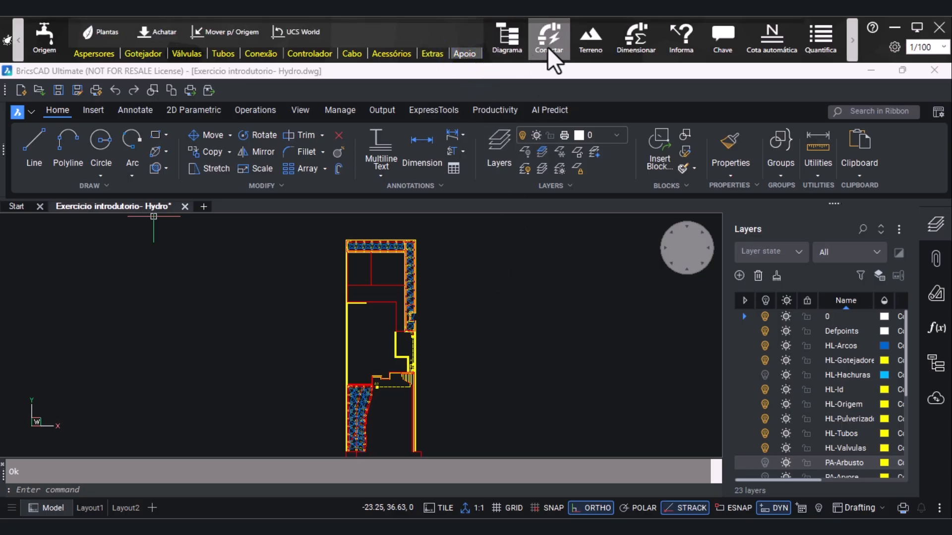
click(600, 47)
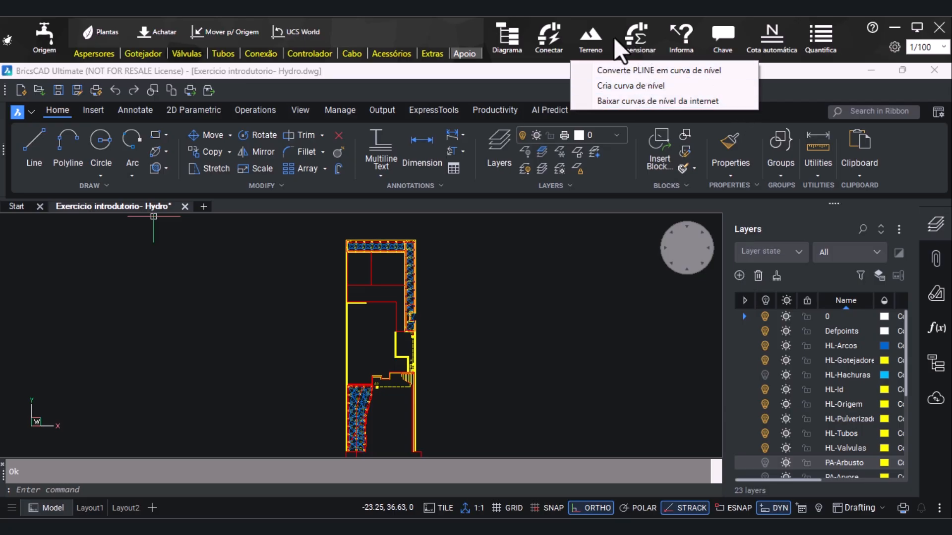
Open the Dimensionar window, look at the calculator and verify the circuit's connections
click(647, 38)
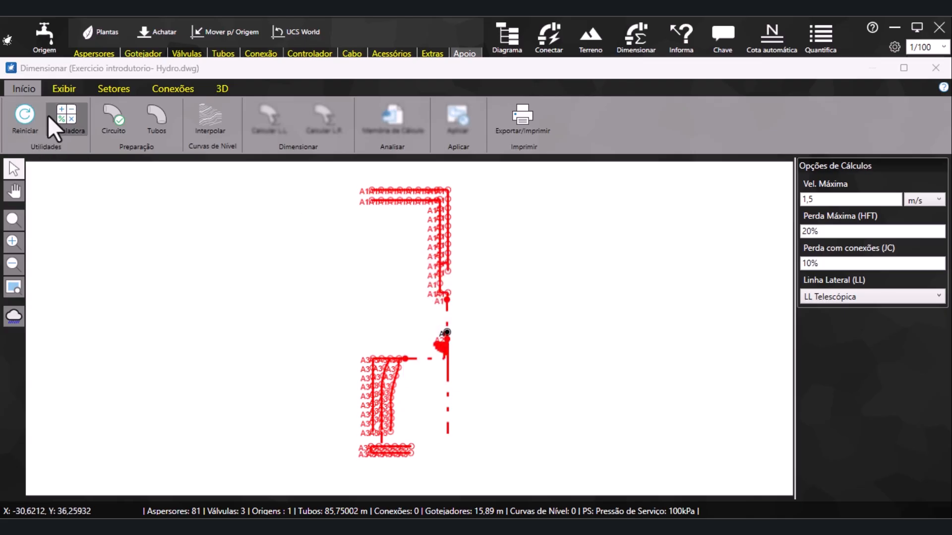
click(66, 115)
click(853, 153)
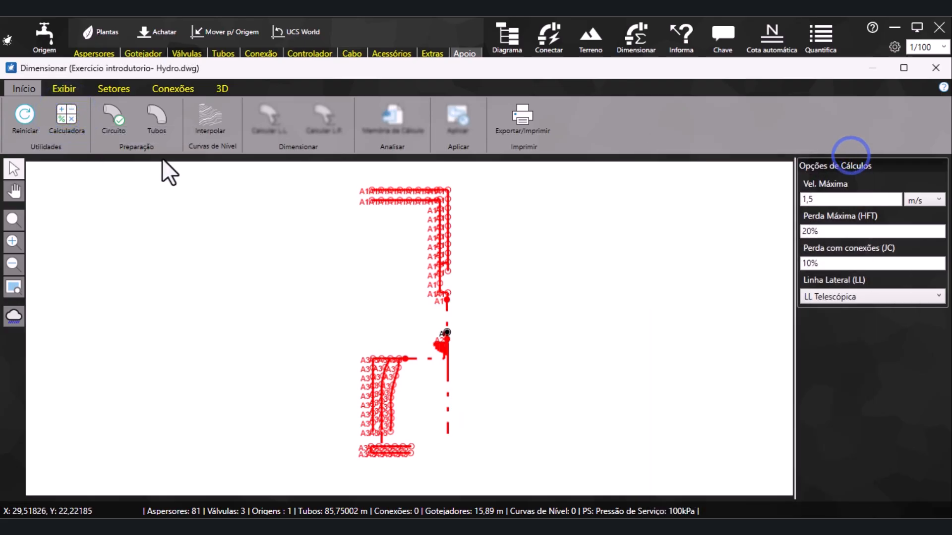
click(107, 126)
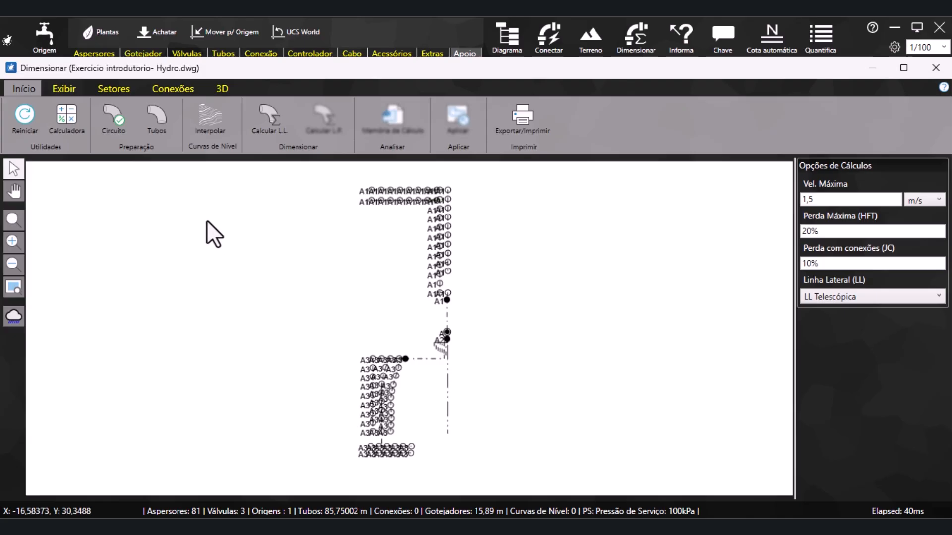
Review the pipes allowed for sizing and apply the PVC PN 75 selection in diameters 20, 25, 32 and 40
click(150, 114)
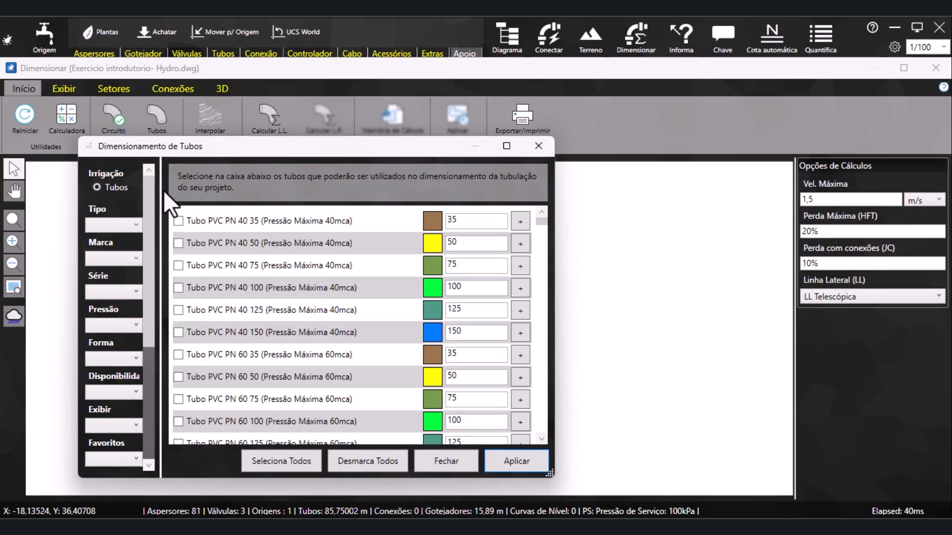
scroll(238, 294, down, 3)
scroll(245, 295, down, 2)
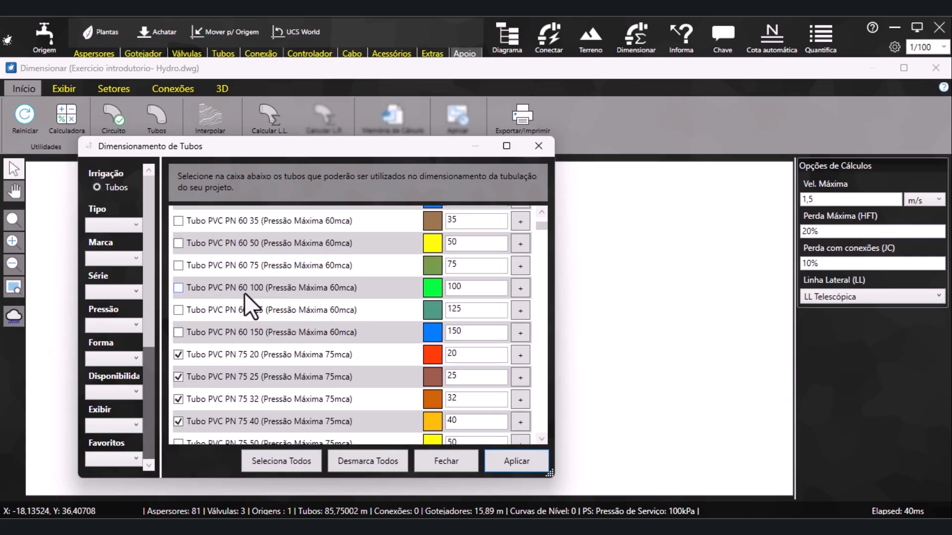
scroll(245, 295, down, 1)
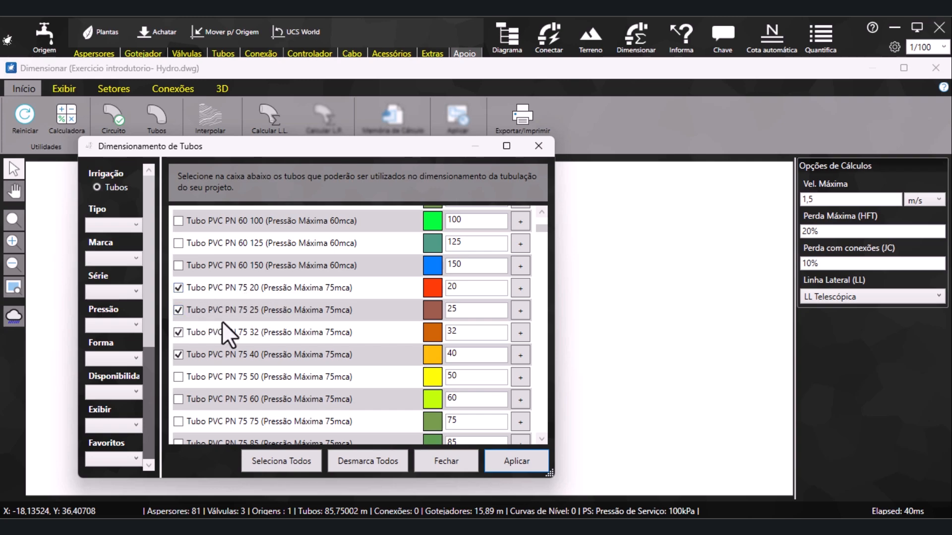
scroll(207, 362, down, 15)
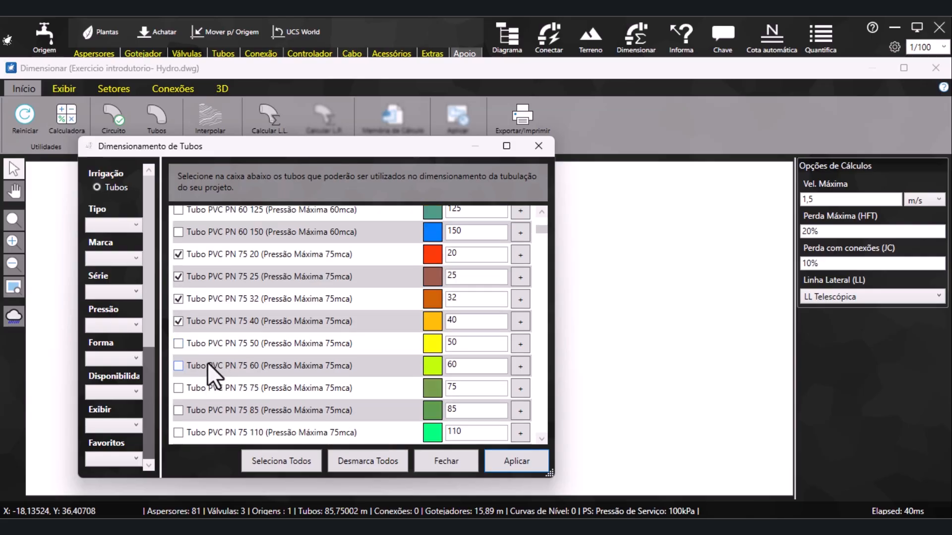
scroll(207, 362, up, 15)
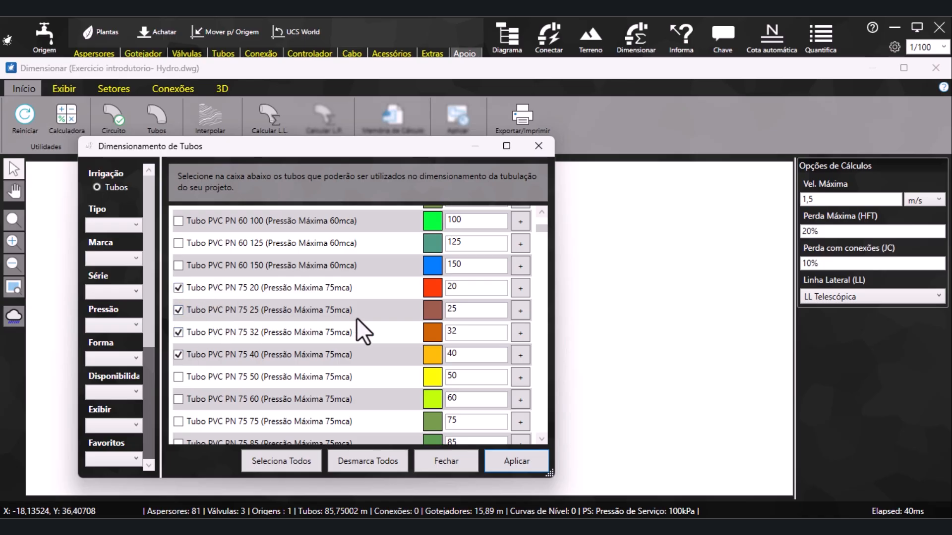
click(534, 466)
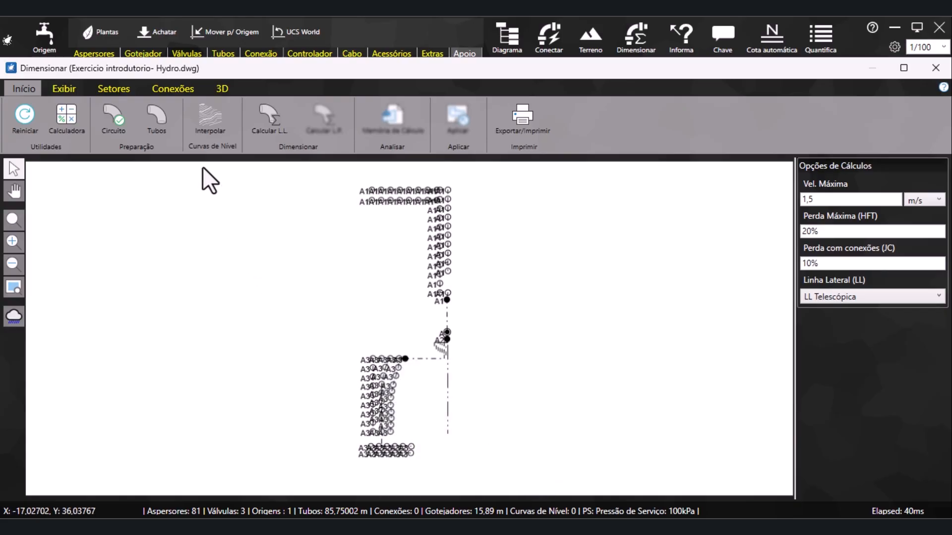
Interpolate the elevations and calculate the lateral lines and the main line
click(216, 136)
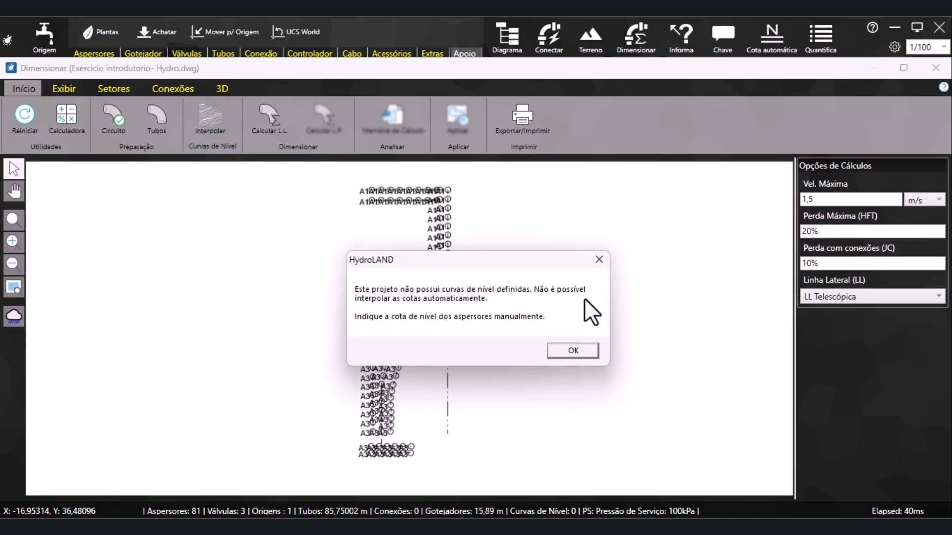
click(594, 352)
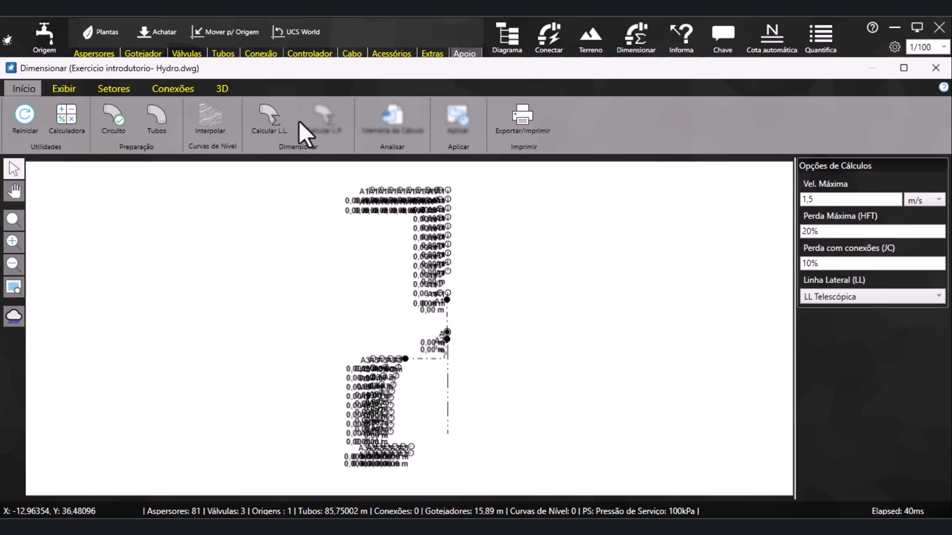
click(279, 127)
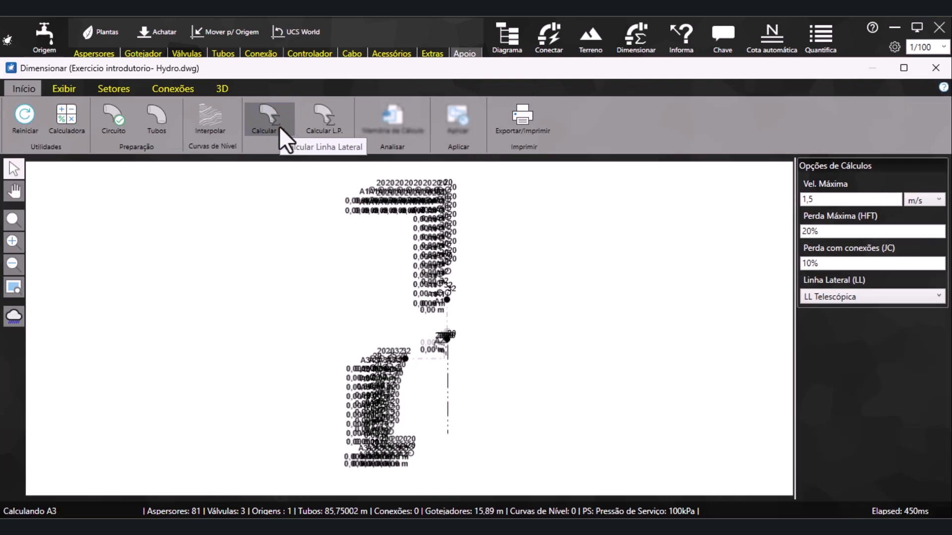
click(317, 126)
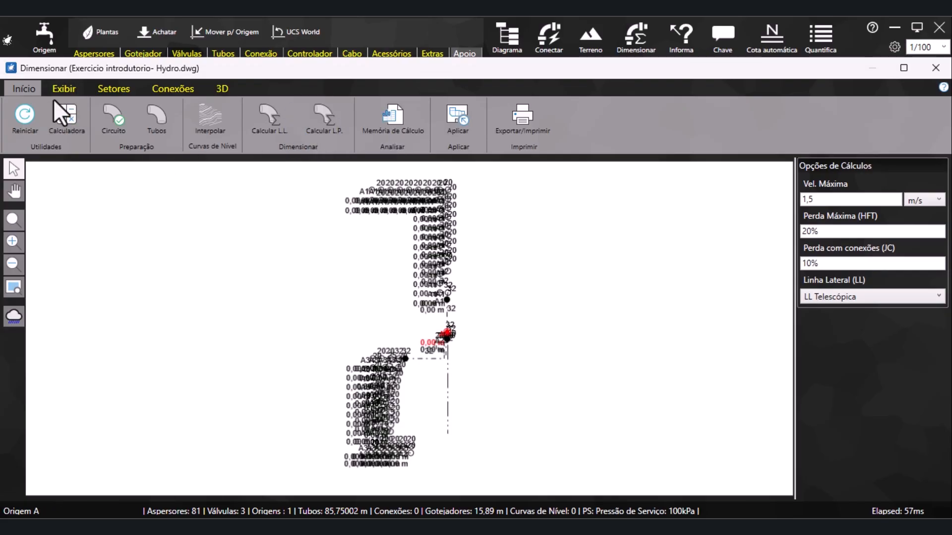
Hide the elevation labels and examine the pipe diameters in sector A1
click(65, 91)
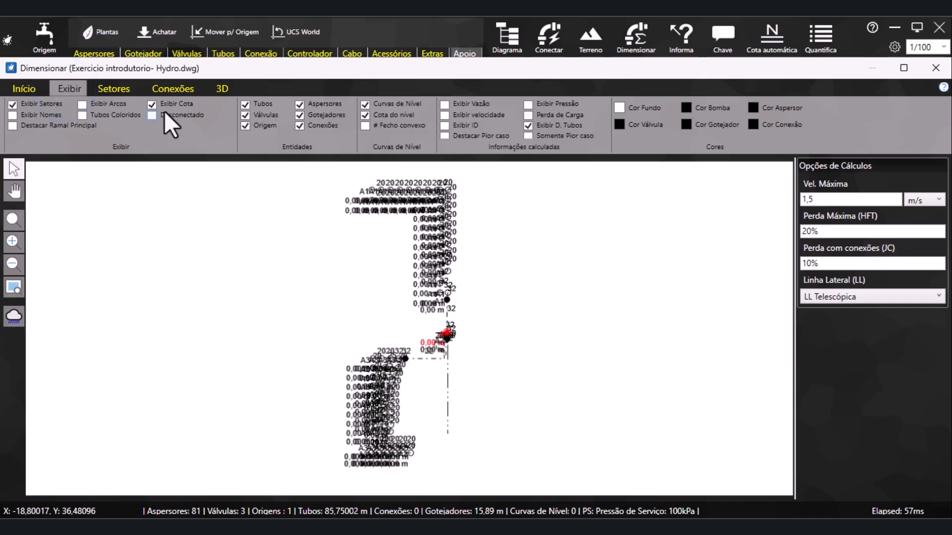
click(152, 105)
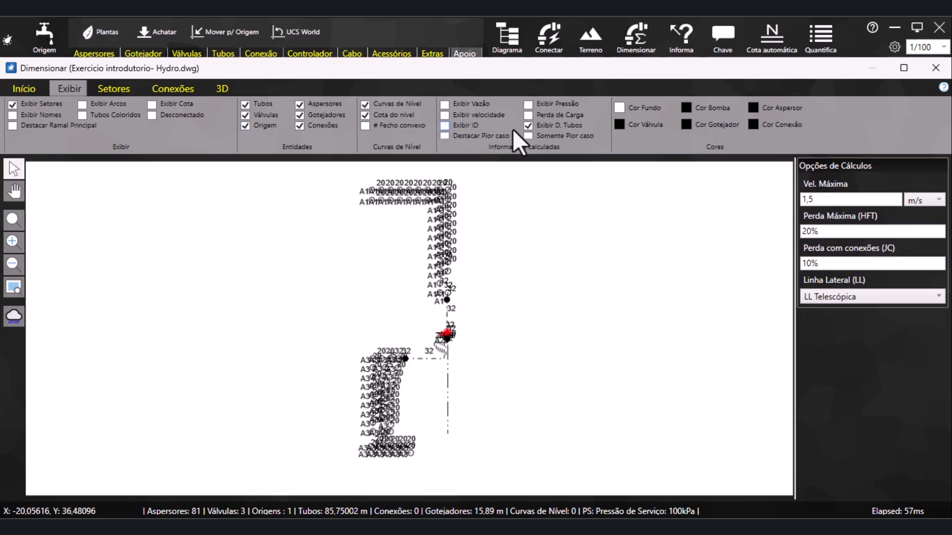
scroll(496, 202, up, 3)
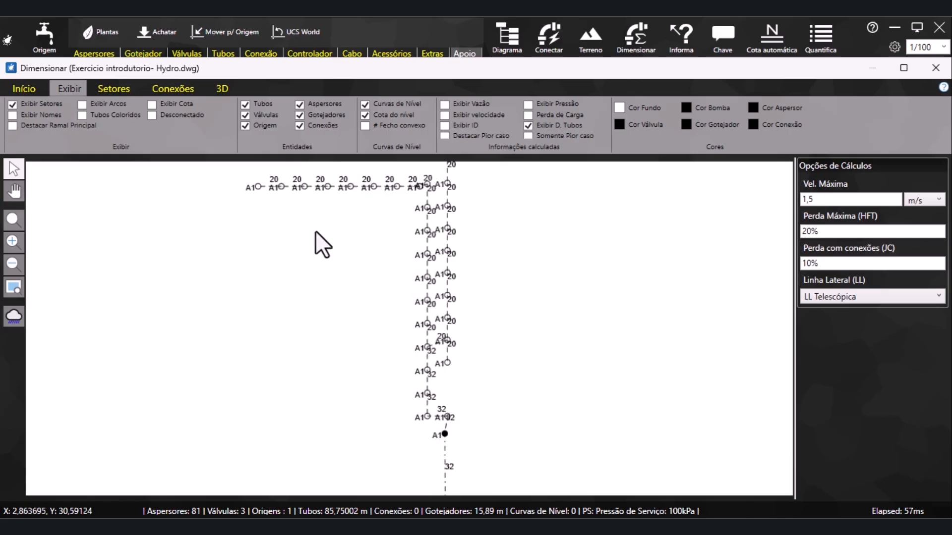
scroll(285, 203, up, 2)
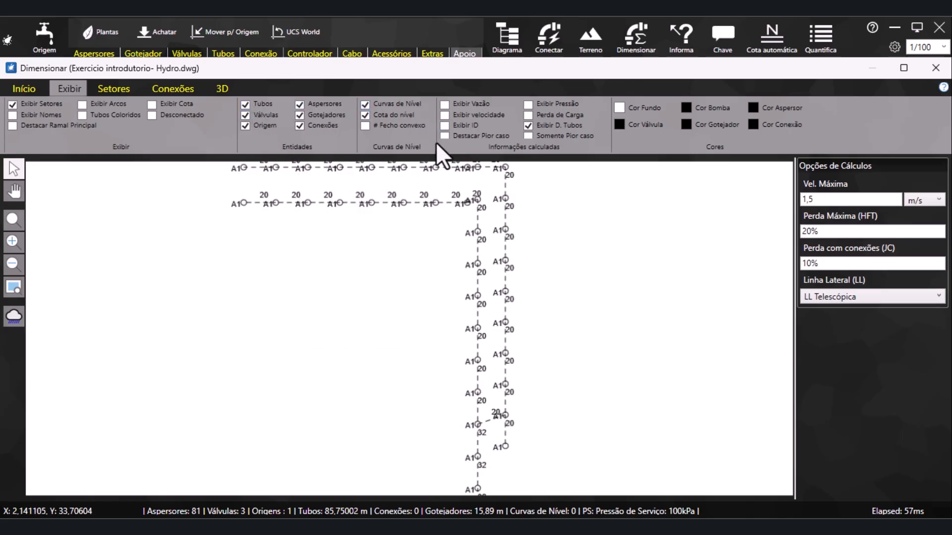
Examine the flow and velocity values along sector A1's pipes, showing each set of labels temporarily
click(444, 104)
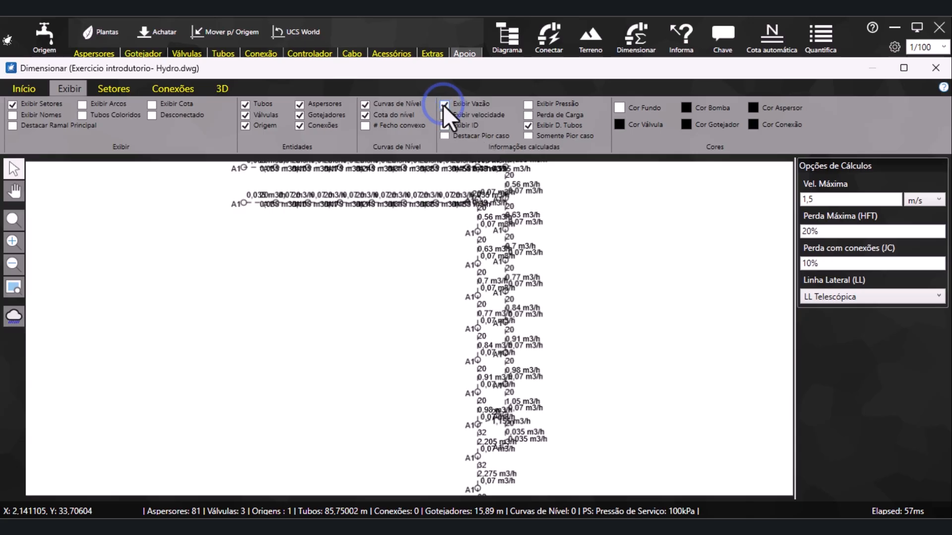
click(442, 105)
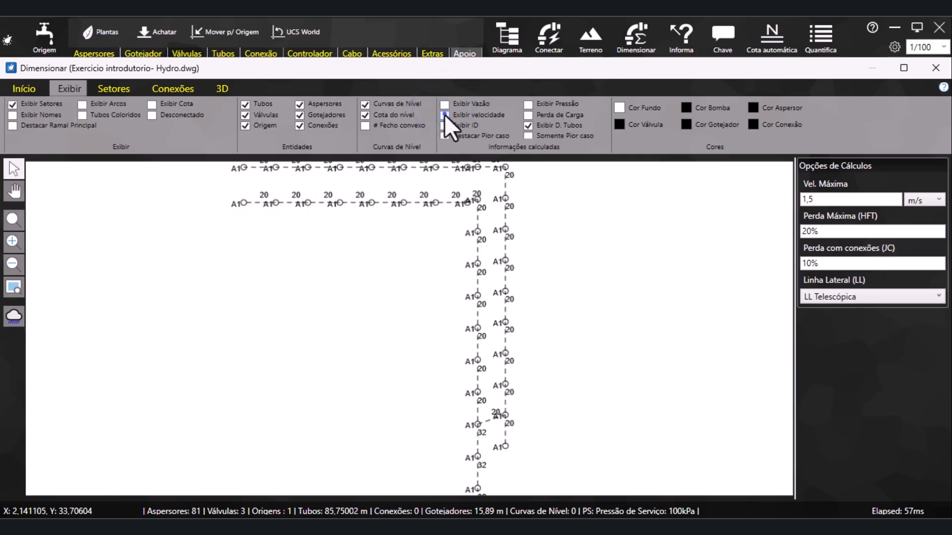
click(444, 115)
scroll(321, 238, up, 2)
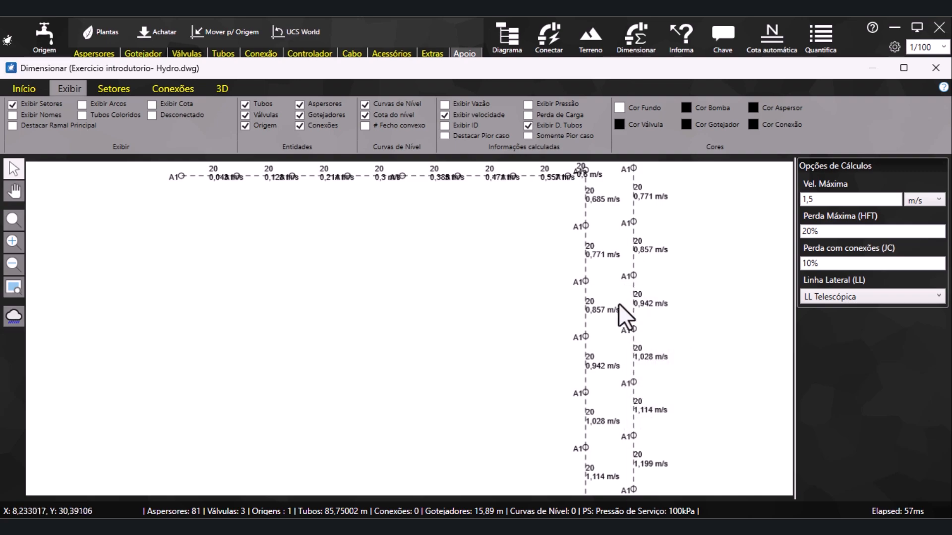
click(442, 115)
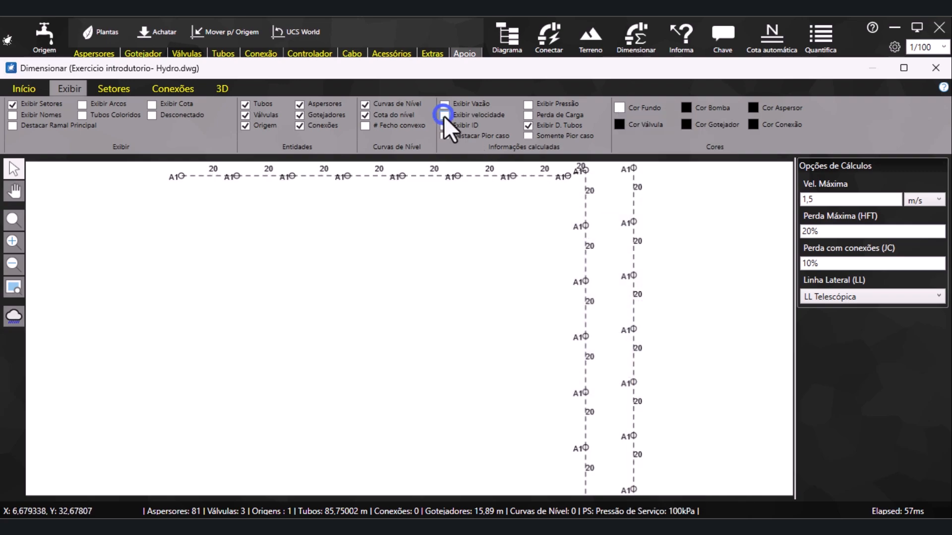
scroll(397, 297, down, 3)
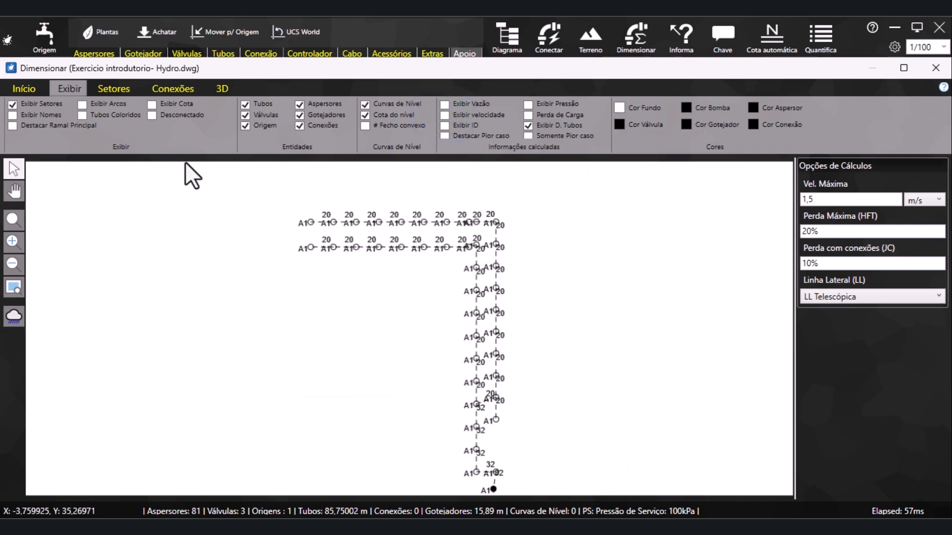
Generate the calculation report and review sector A1's pipe, sprinkler and valve analyses, then minimise the report
click(34, 90)
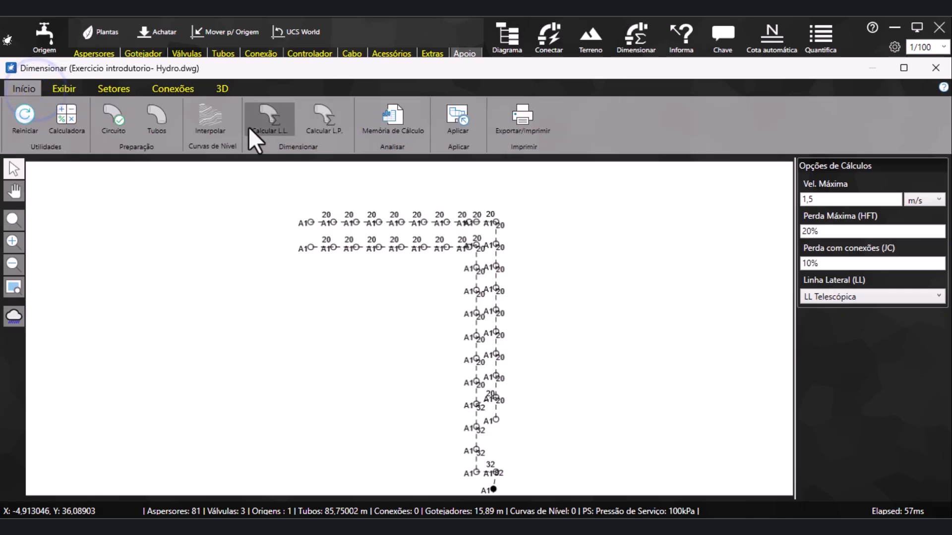
scroll(396, 208, down, 1)
click(382, 129)
scroll(289, 279, down, 3)
scroll(300, 347, down, 9)
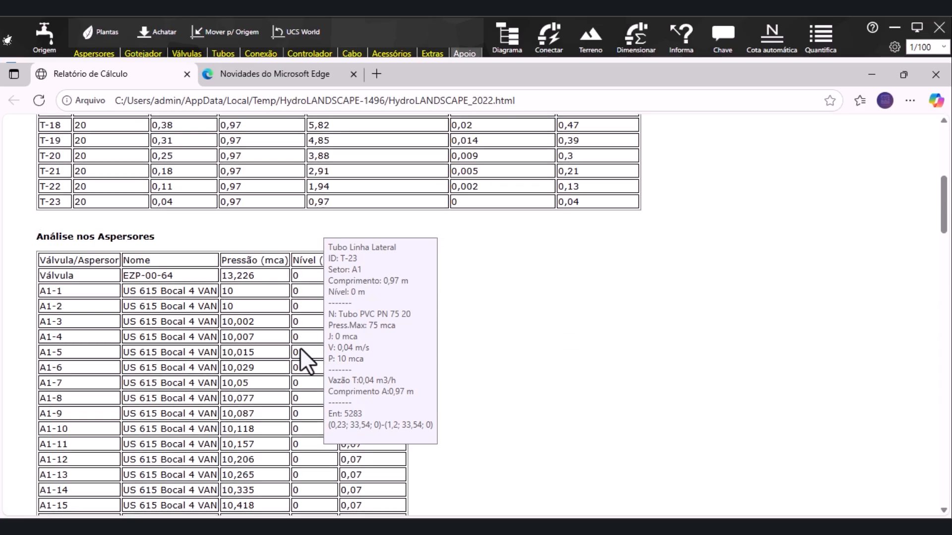
scroll(299, 347, up, 5)
scroll(299, 347, up, 6)
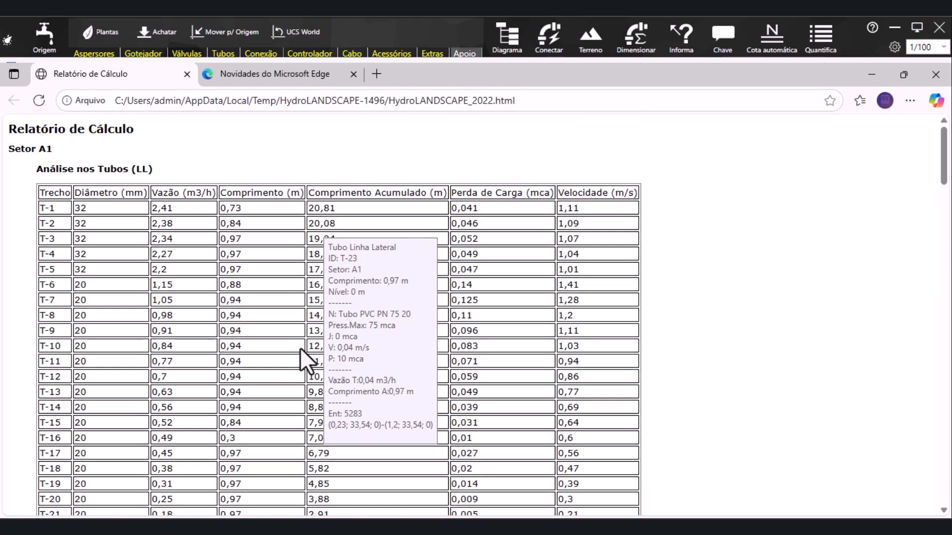
scroll(816, 368, down, 10)
scroll(816, 368, up, 4)
scroll(816, 366, down, 11)
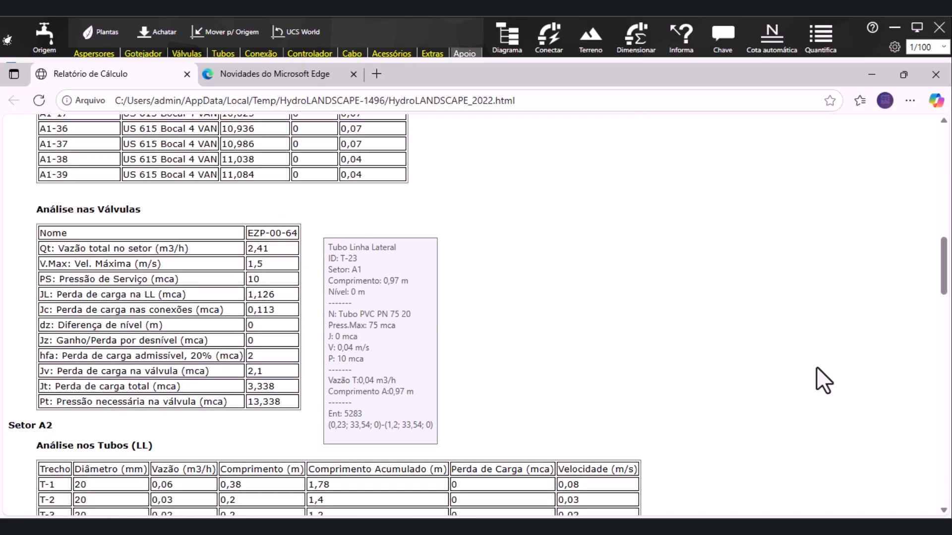
click(871, 74)
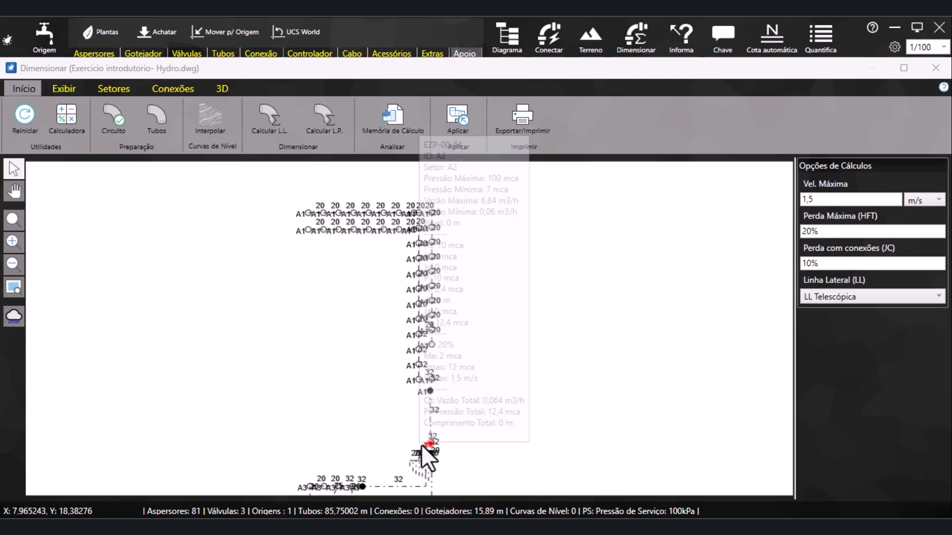
Replace pump A with the Dancor 2.1-S-34, choosing its 18,0 mca and 4,0 m3/h performance point
scroll(426, 448, up, 4)
scroll(397, 434, up, 3)
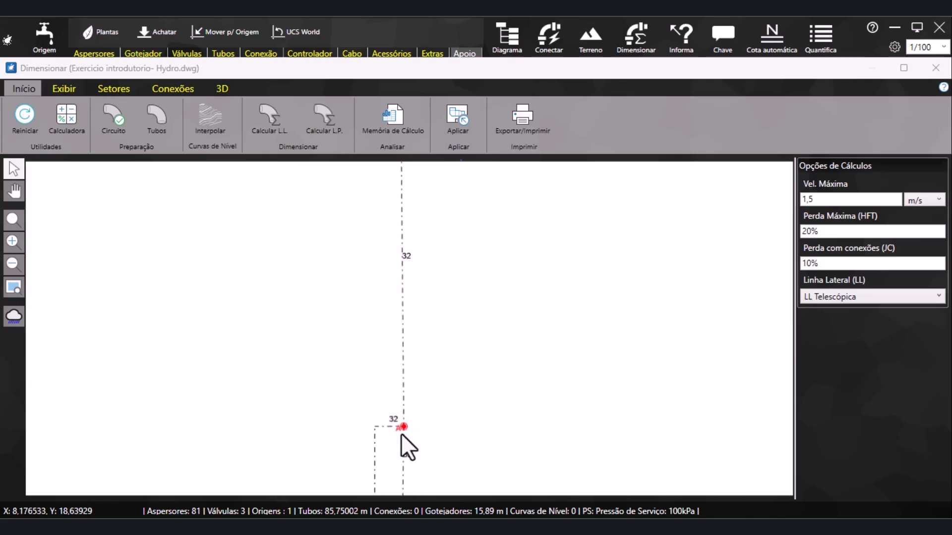
click(401, 421)
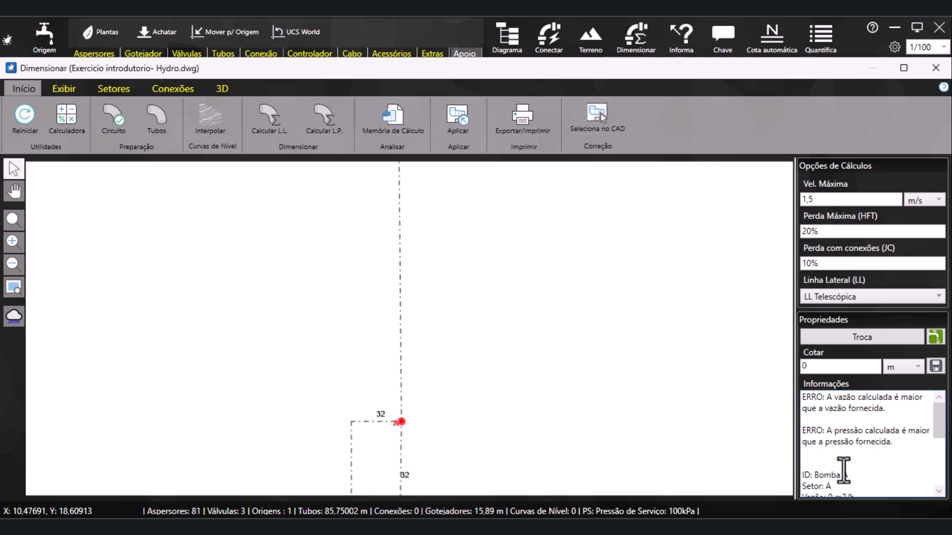
click(869, 338)
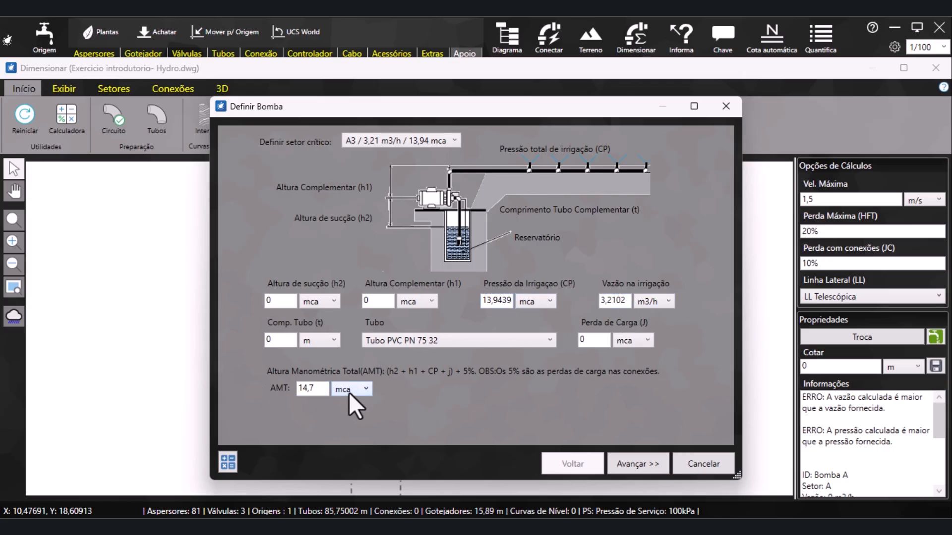
click(639, 464)
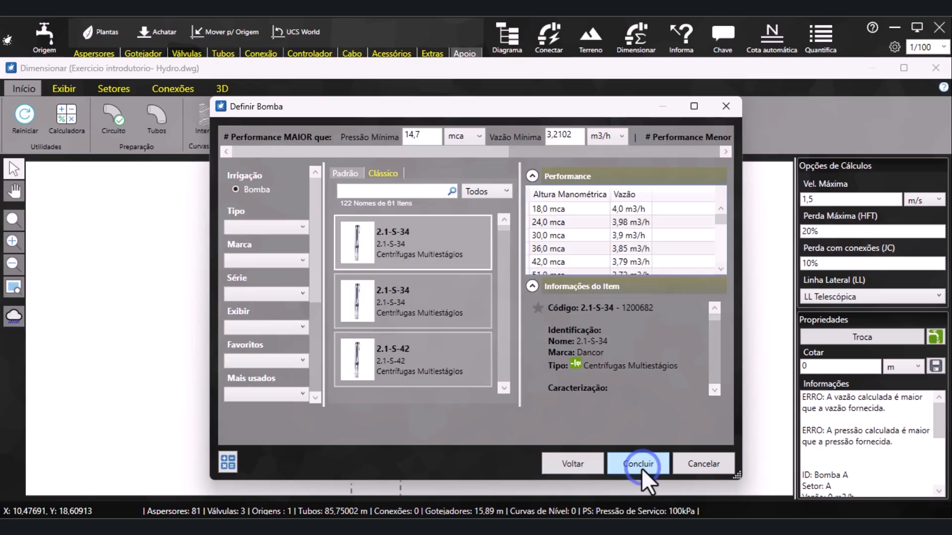
click(695, 107)
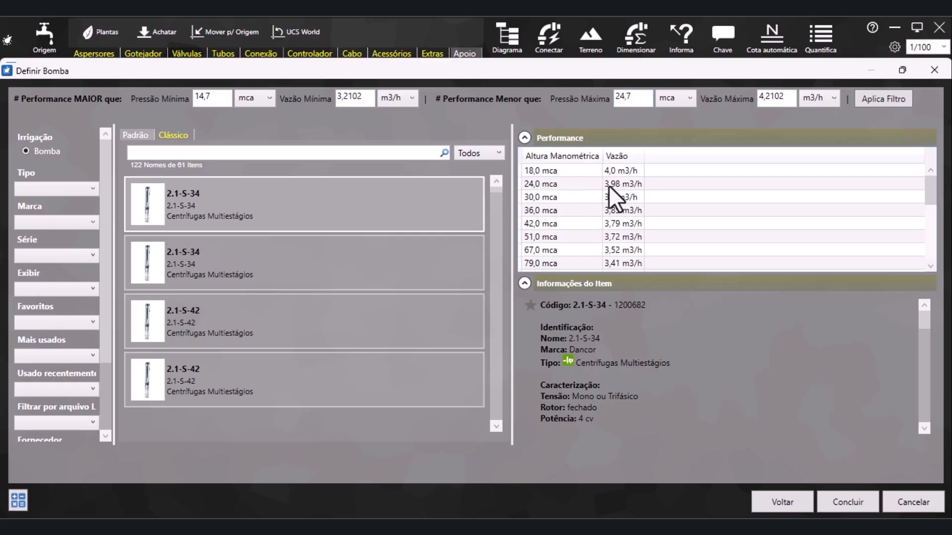
click(540, 169)
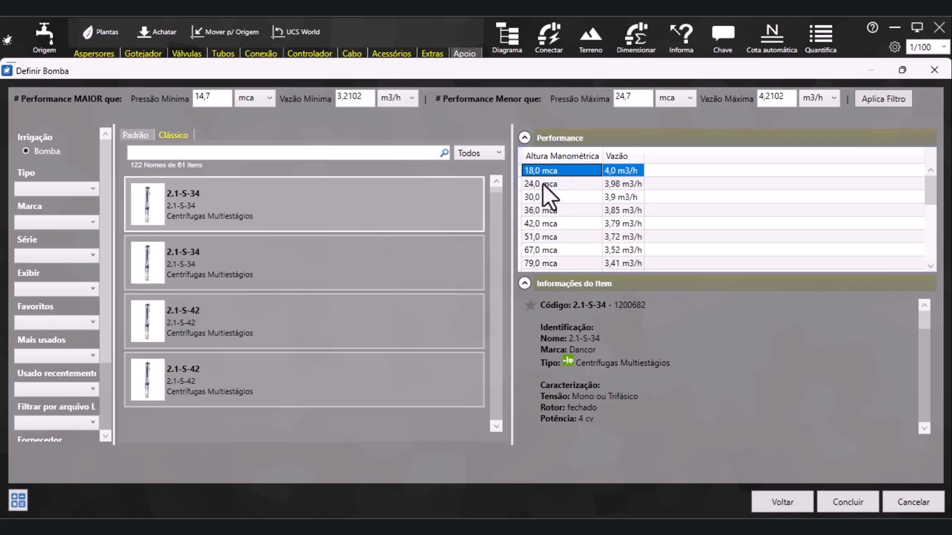
click(850, 502)
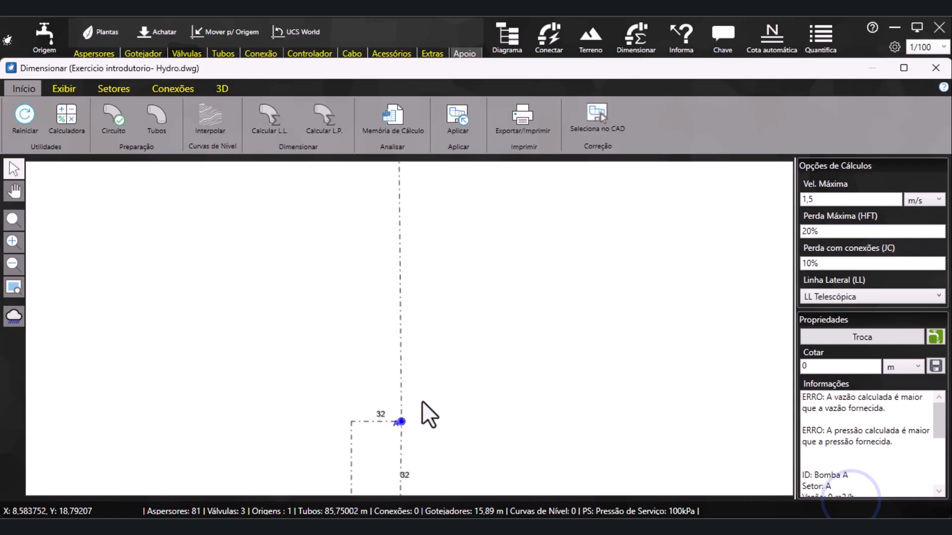
Apply the sizing results to the drawing in the coloured style, with one colour per pipe diameter
mouse_move(399, 395)
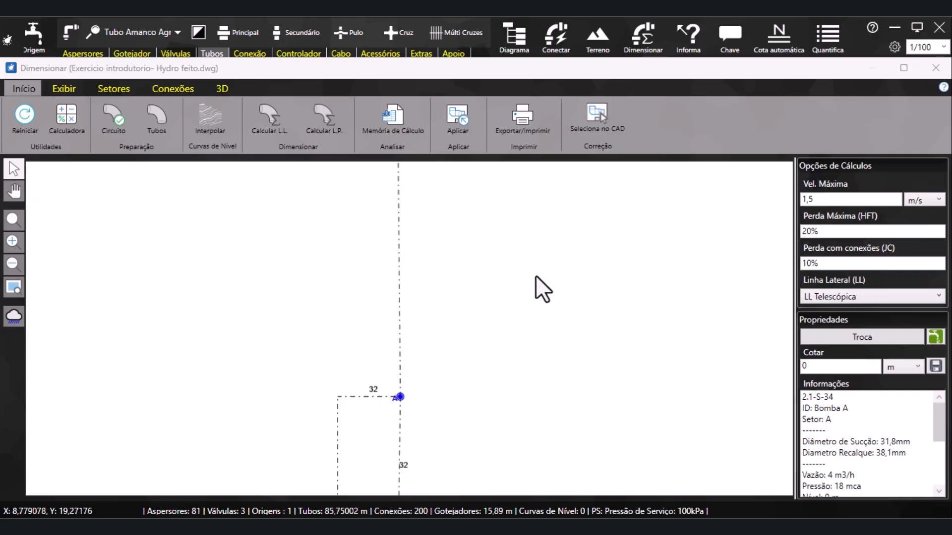
click(452, 129)
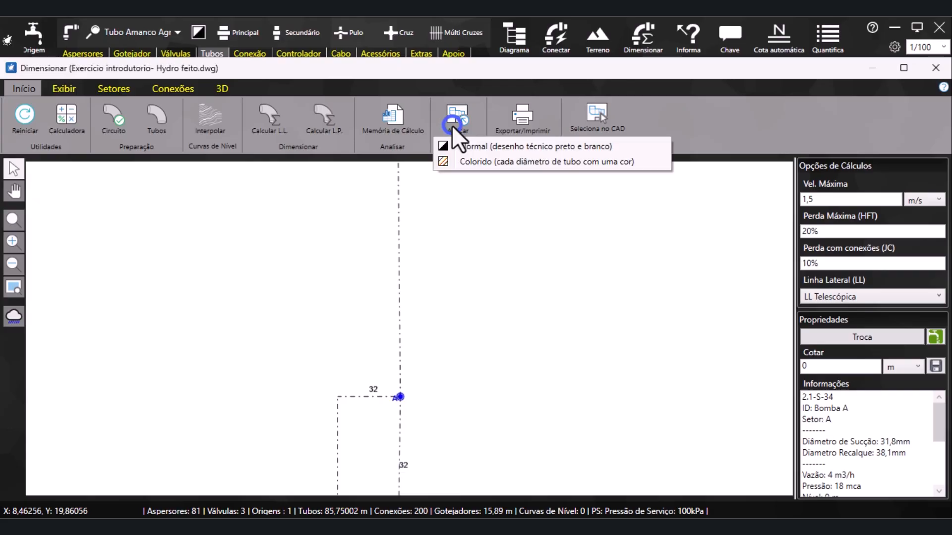
click(642, 165)
Examine the colour-coded pipes across sectors A1, A2 and A3 in the BricsCAD drawing
scroll(336, 216, up, 10)
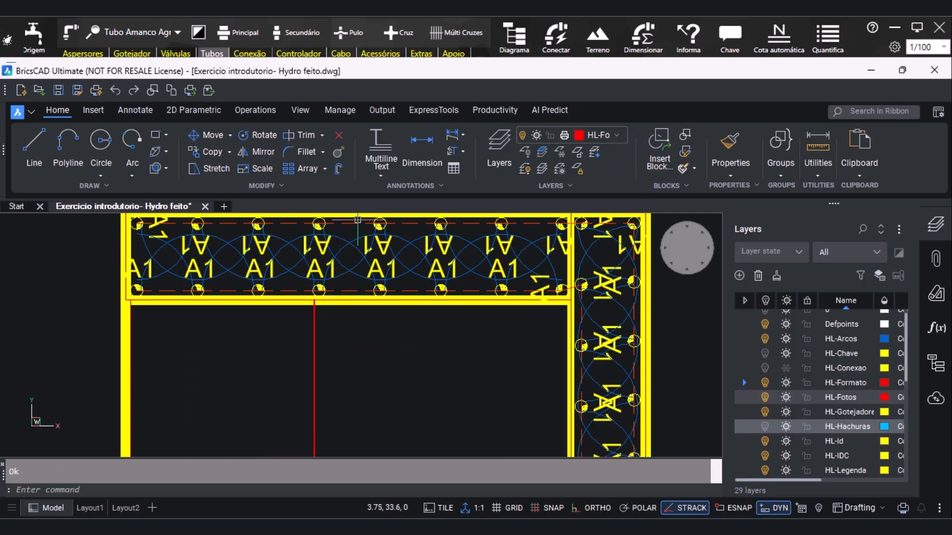
scroll(262, 328, down, 7)
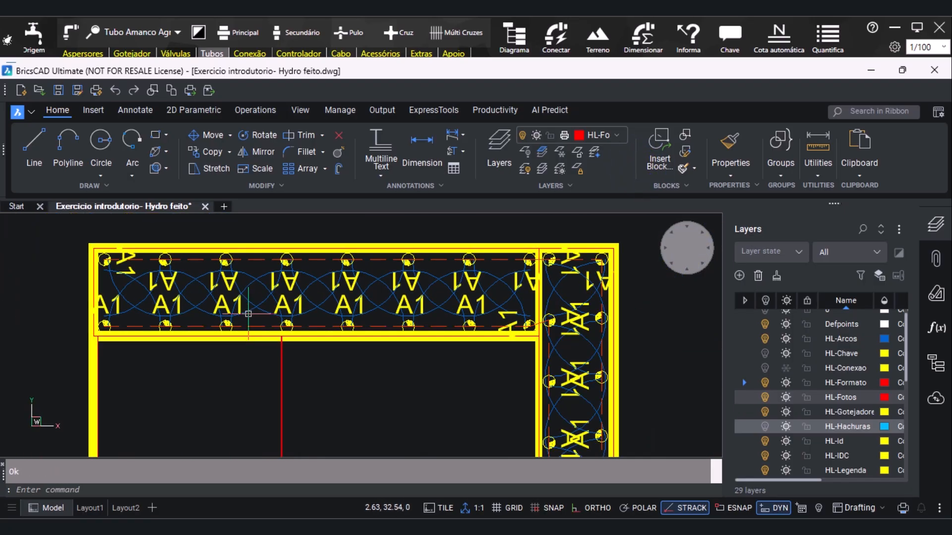
scroll(335, 389, up, 3)
scroll(481, 266, down, 5)
scroll(493, 324, up, 3)
scroll(452, 319, up, 3)
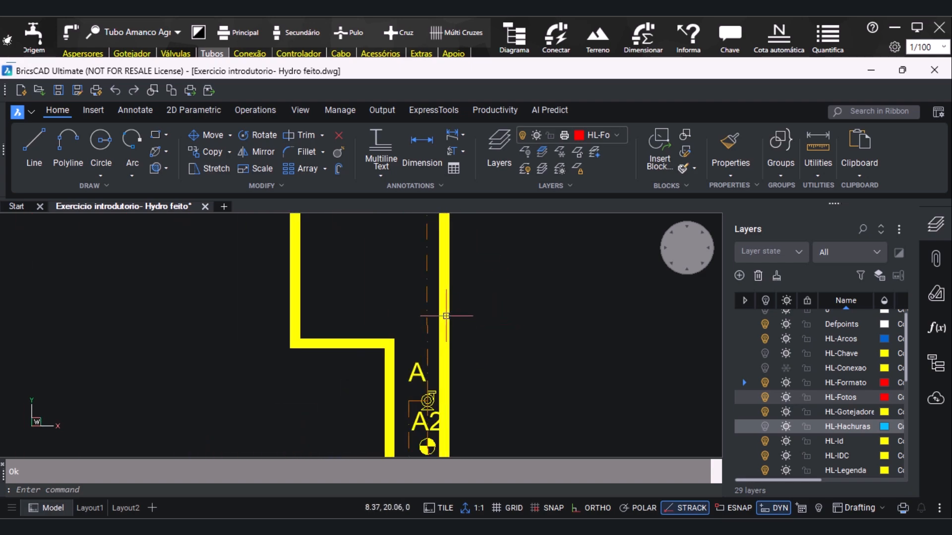
scroll(421, 254, down, 3)
scroll(383, 439, up, 3)
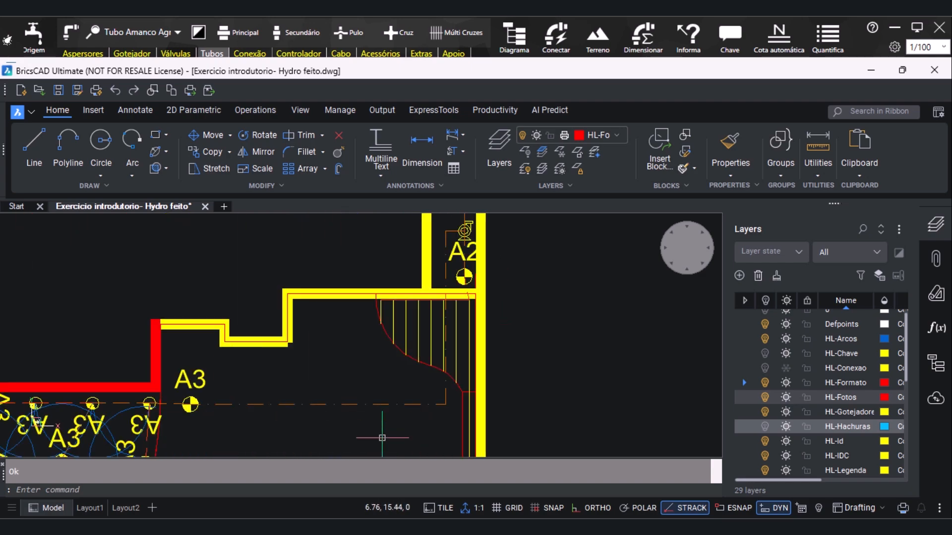
scroll(360, 318, down, 2)
scroll(360, 318, down, 1)
scroll(164, 398, up, 4)
scroll(165, 391, down, 2)
scroll(166, 392, down, 5)
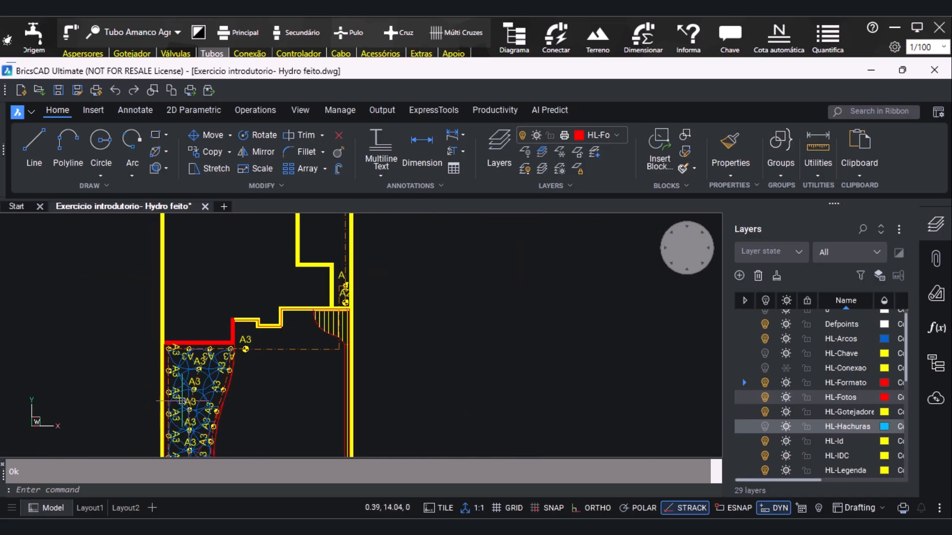
Return to the Dimensionar window, highlight the worst-case path and inspect it through the sectors
click(595, 527)
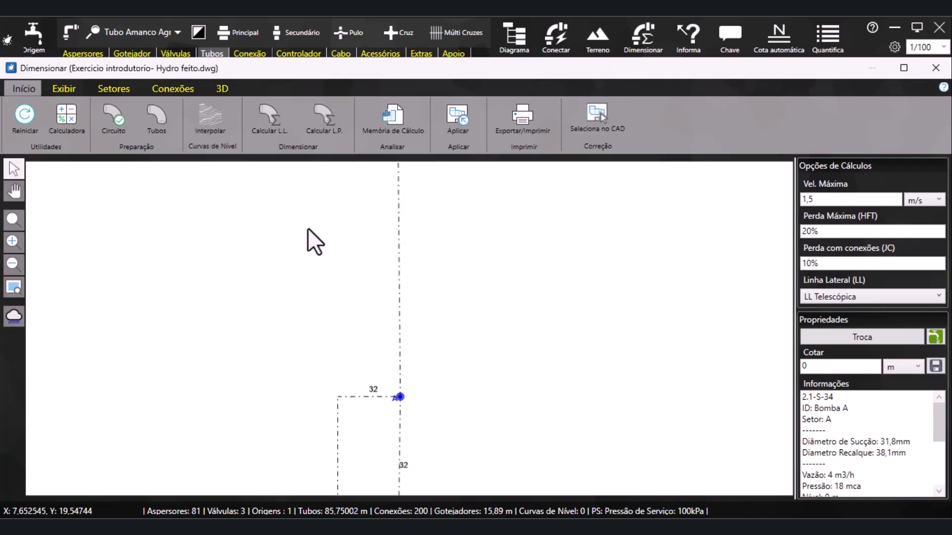
click(72, 88)
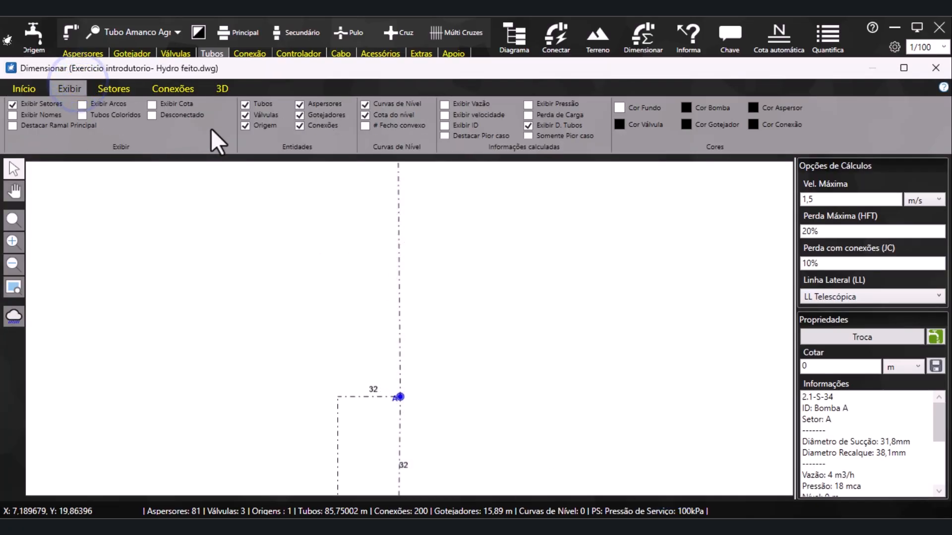
click(446, 136)
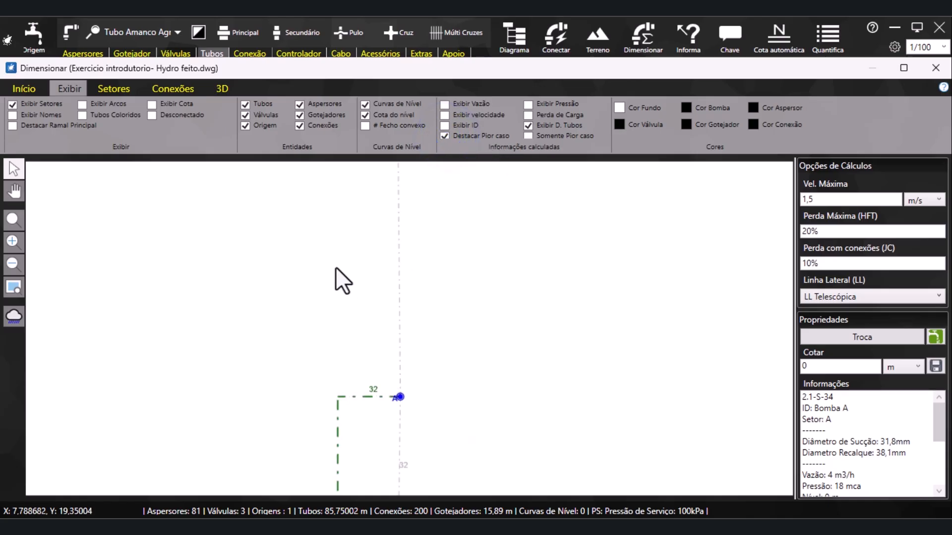
scroll(342, 256, down, 12)
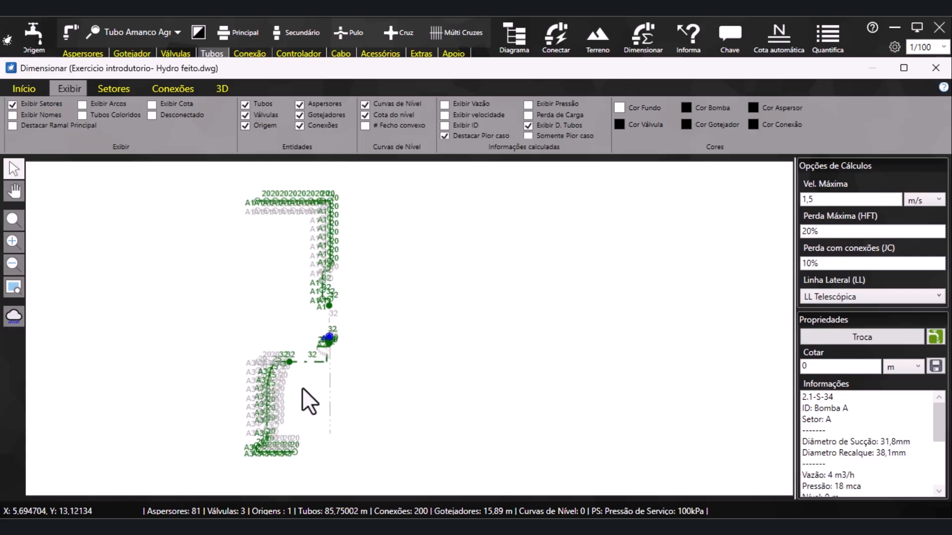
scroll(366, 334, up, 6)
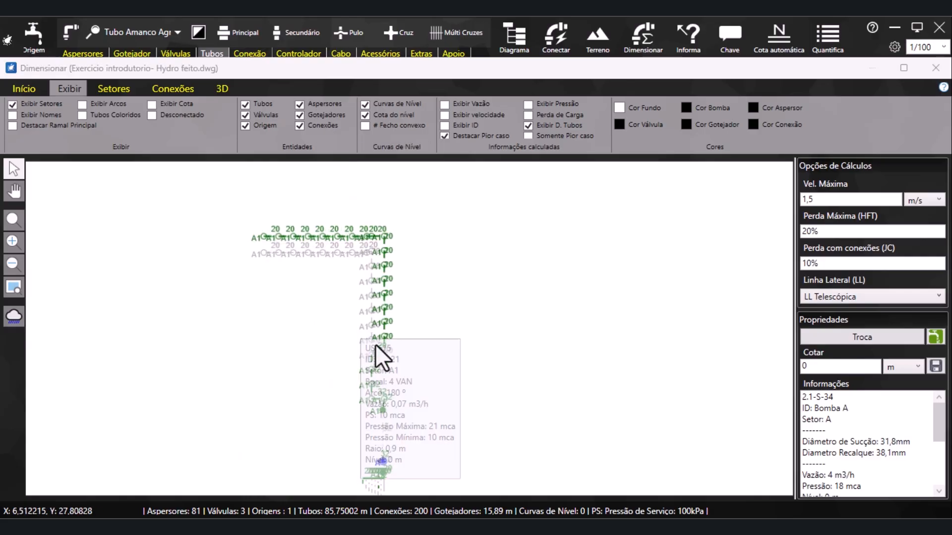
scroll(406, 436, down, 3)
scroll(258, 297, up, 3)
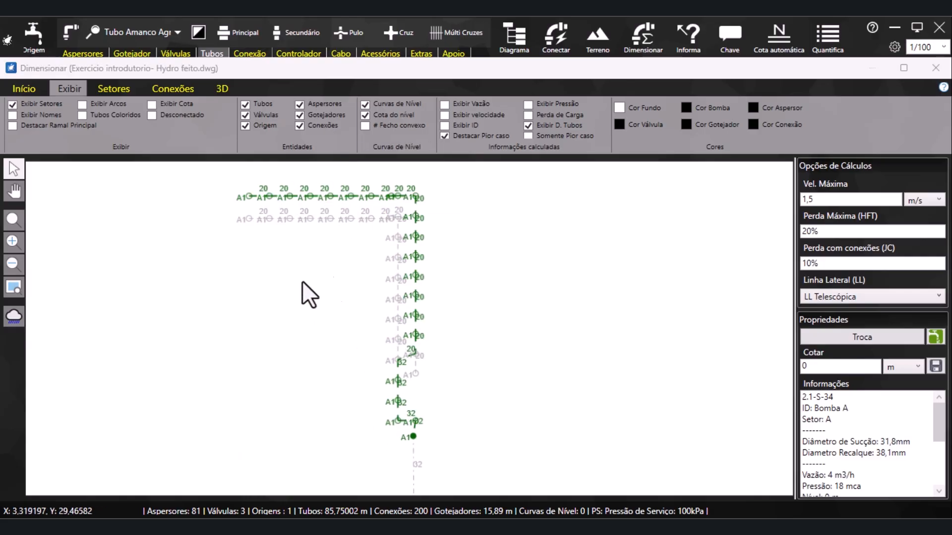
middle_drag(362, 276, 381, 311)
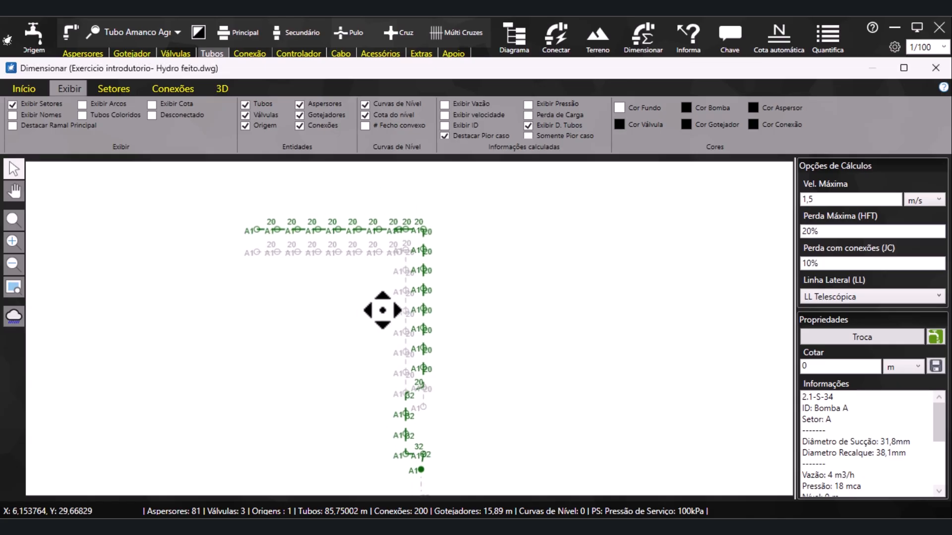
Frame sector A1 with its highlighted worst-case path and export the view as a JPG image
click(23, 89)
scroll(433, 346, up, 1)
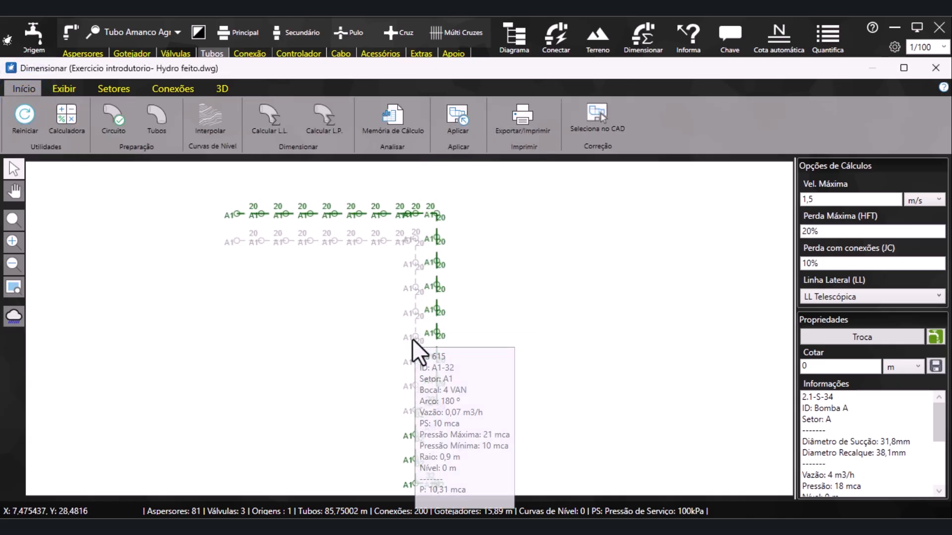
scroll(412, 352, down, 1)
mouse_move(412, 352)
middle_down()
mouse_move(416, 365)
mouse_move(425, 340)
mouse_move(413, 375)
middle_up()
scroll(410, 349, up, 1)
middle_click(413, 360)
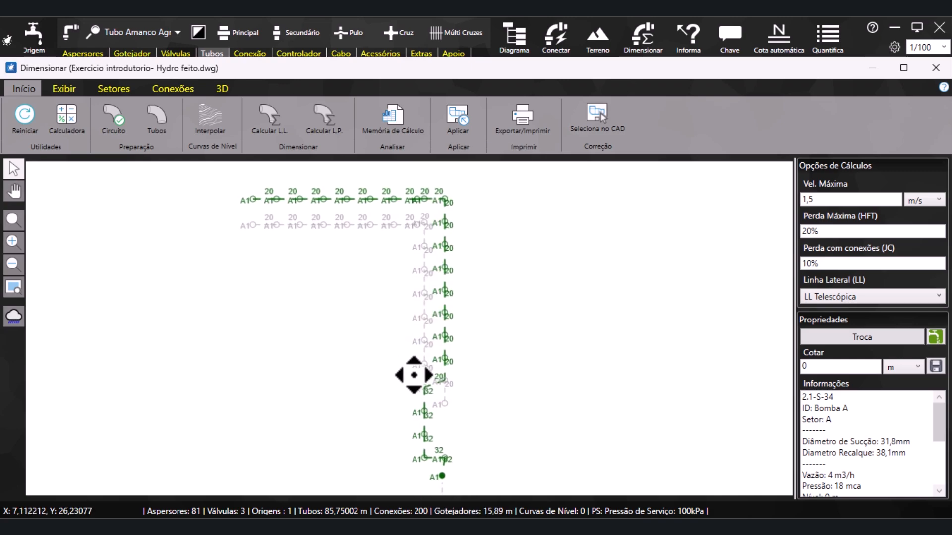
click(533, 129)
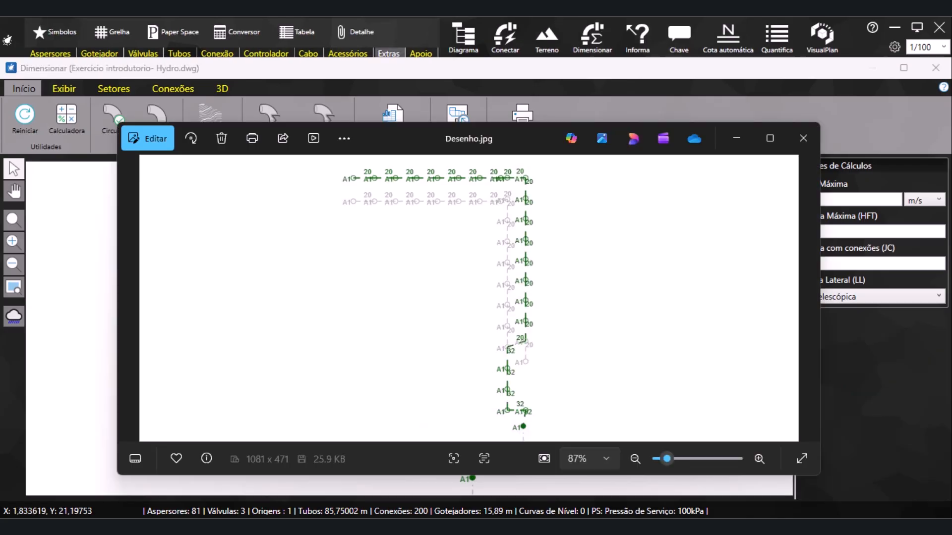
Save the exported sector A1 image to the desktop (Área de Trabalho) as 01 in .jpg format and close the image viewer
click(347, 144)
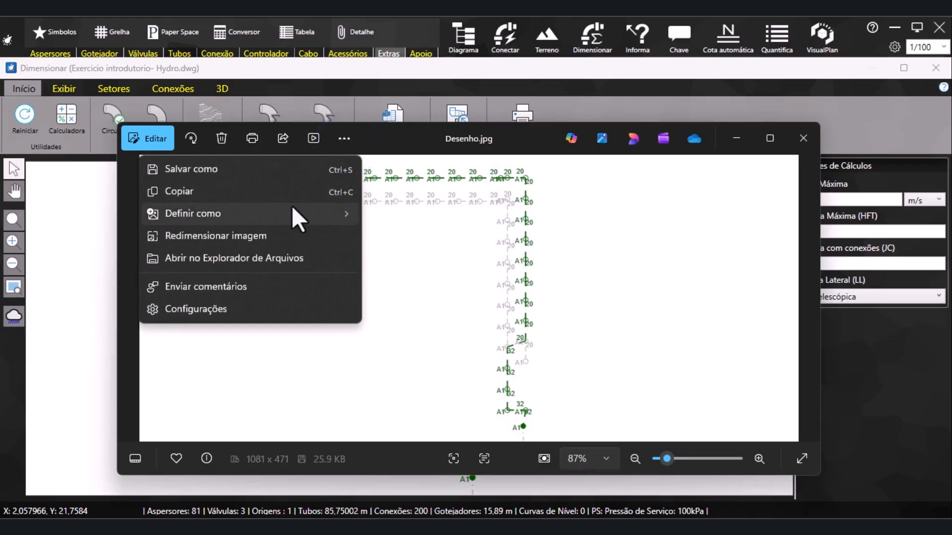
mouse_move(279, 212)
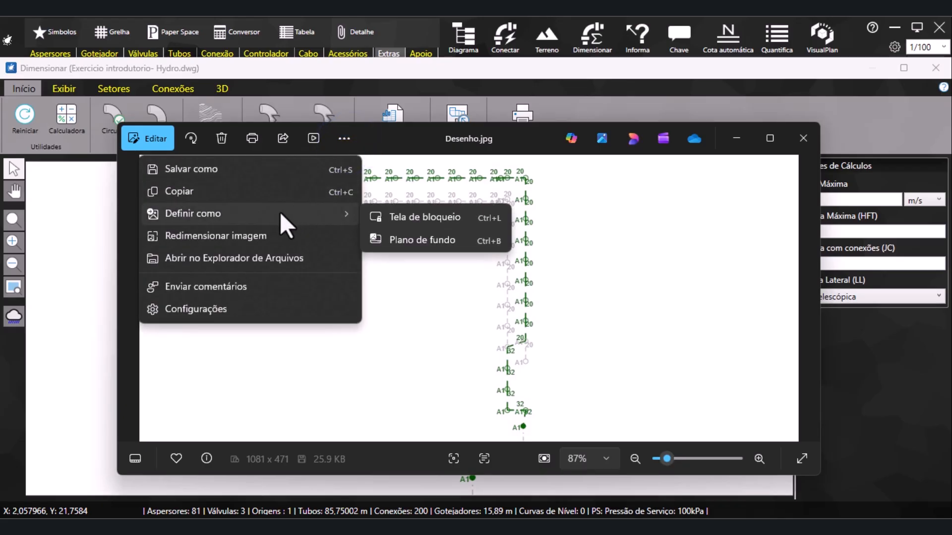
click(223, 170)
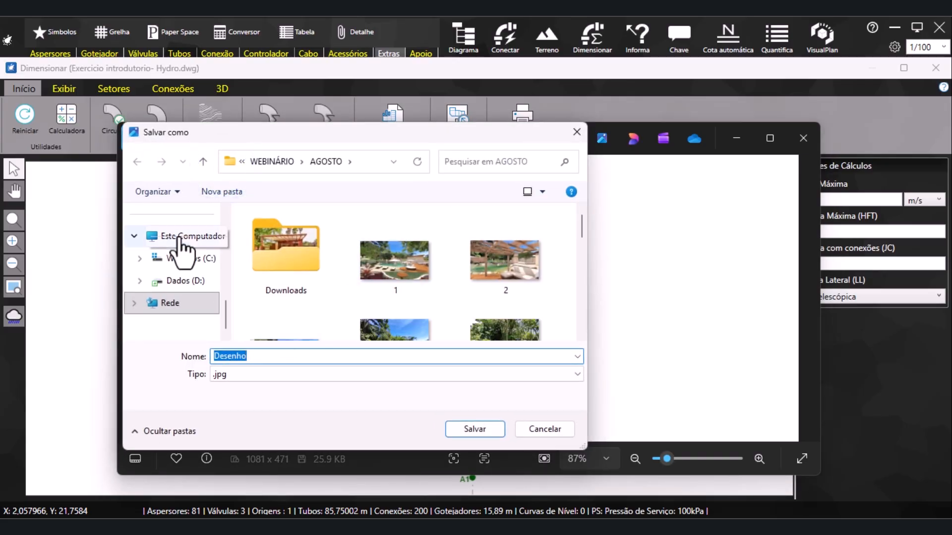
scroll(185, 300, up, 1)
scroll(186, 300, down, 1)
click(195, 279)
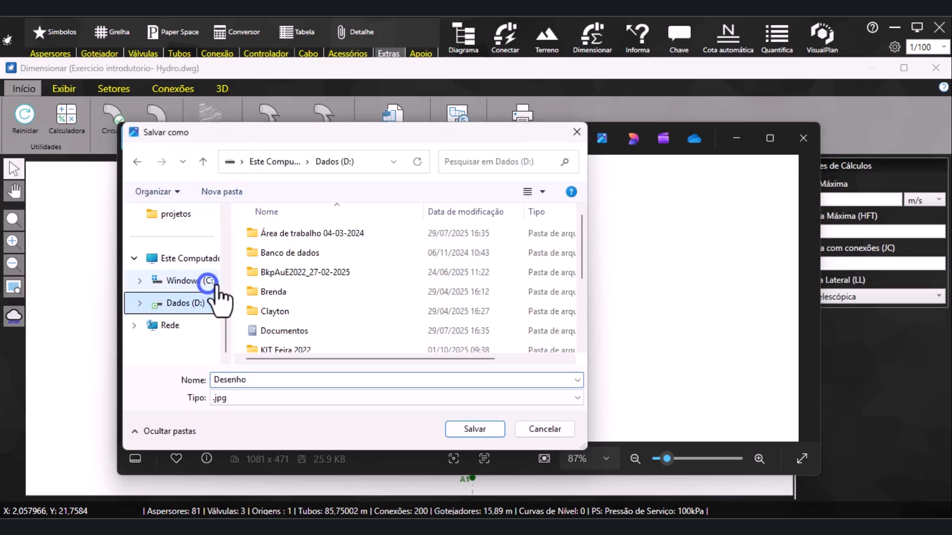
scroll(195, 282, up, 5)
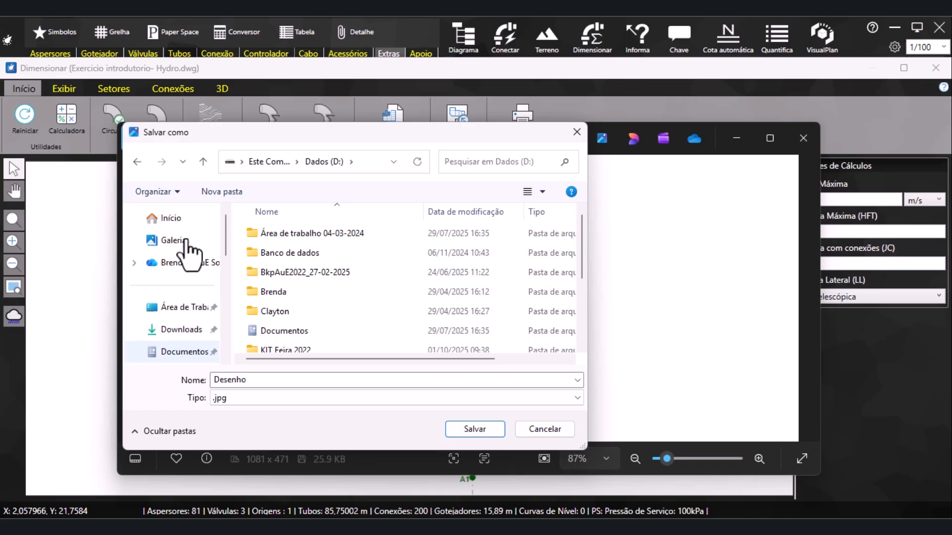
click(191, 307)
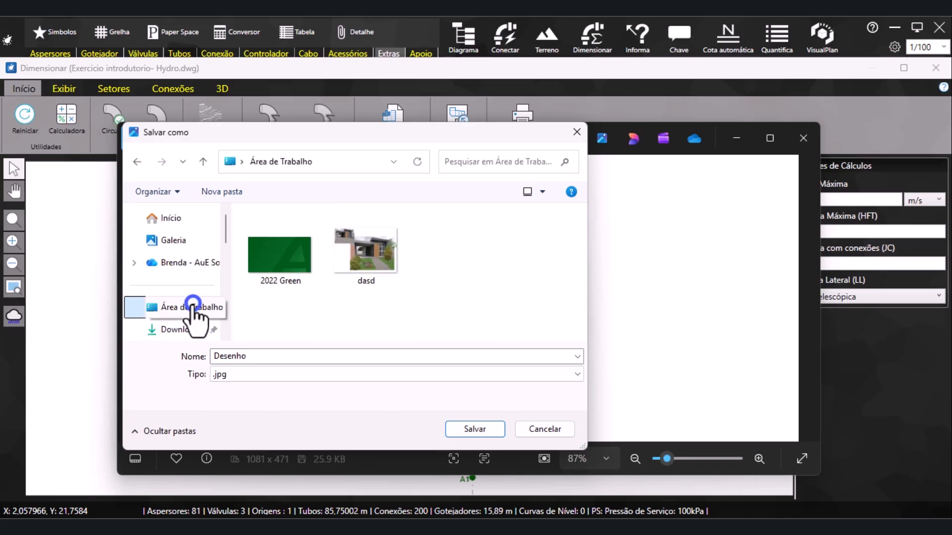
double_click(314, 357)
text(01)
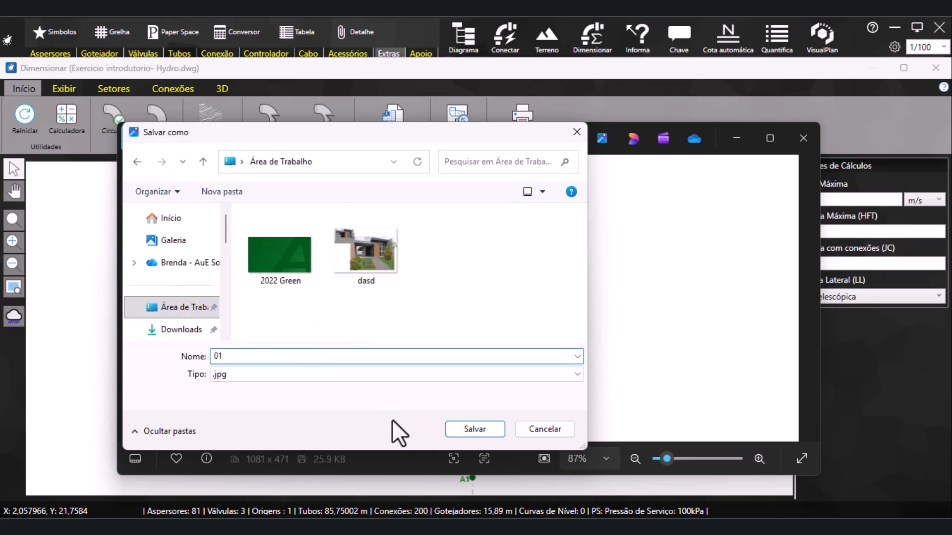
click(466, 432)
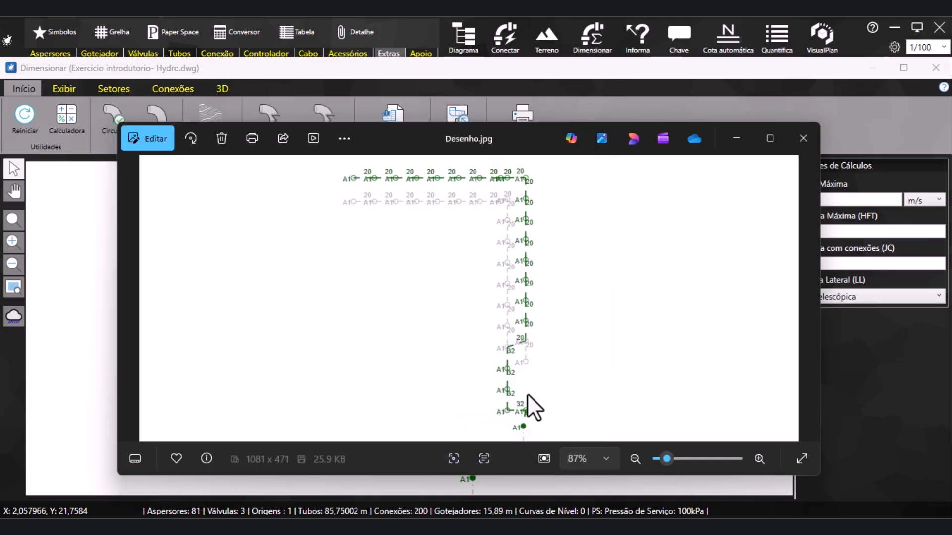
click(803, 138)
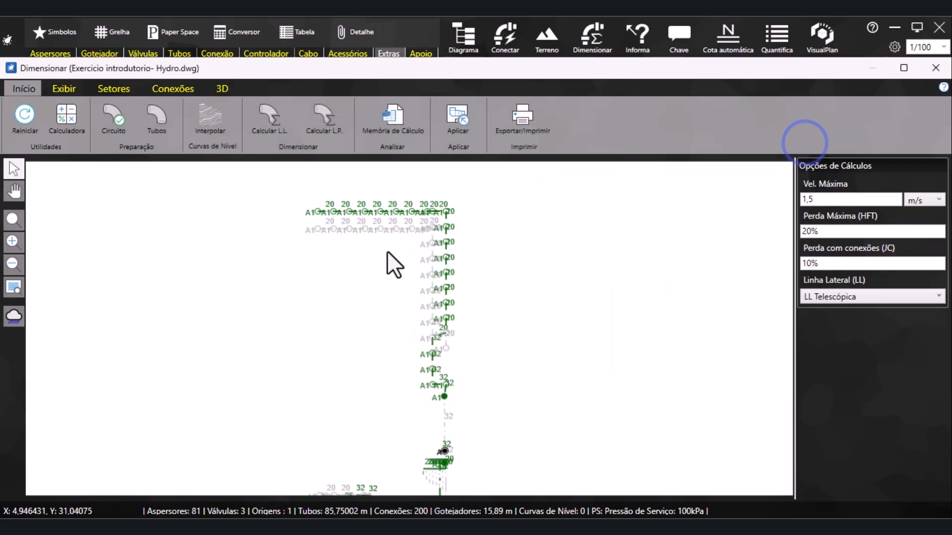
Frame sector A3 with its highlighted worst-case path and export the view as an image
scroll(421, 395, down, 4)
mouse_move(396, 418)
middle_down()
mouse_move(387, 359)
mouse_move(409, 340)
middle_up()
scroll(407, 374, up, 3)
scroll(438, 369, up, 4)
scroll(398, 386, up, 1)
mouse_move(398, 385)
middle_down()
mouse_move(408, 387)
mouse_move(430, 358)
middle_up()
scroll(412, 375, down, 1)
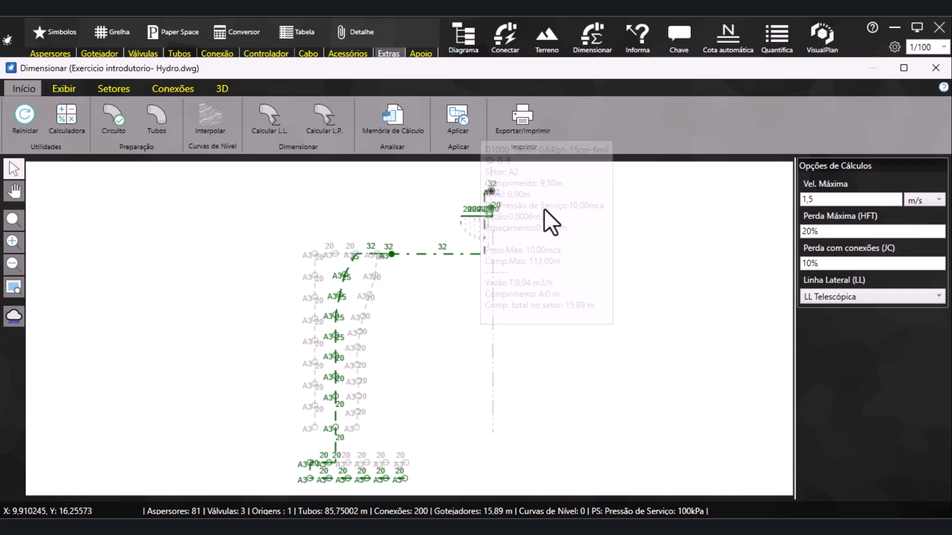
click(518, 119)
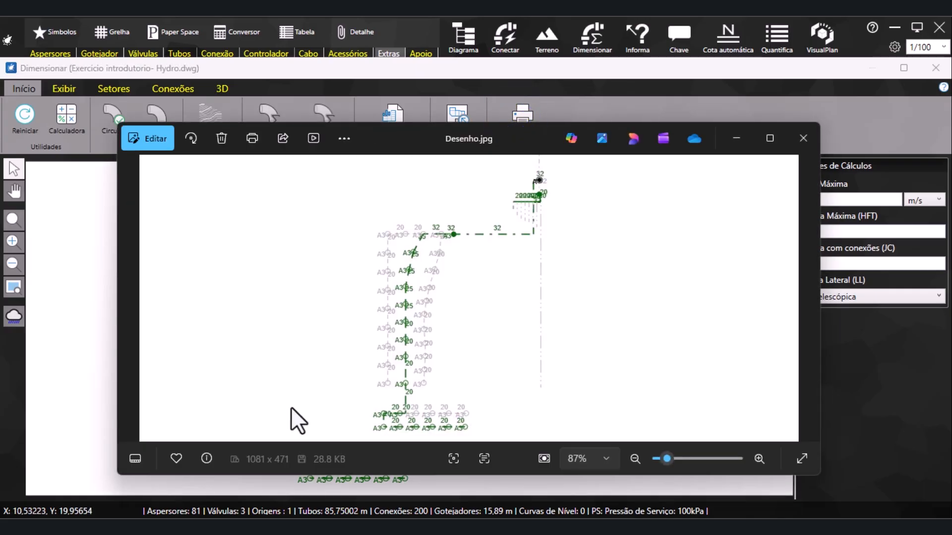
Save the exported sector A3 image to the desktop as 02 in .jpg format and close the image viewer
click(344, 138)
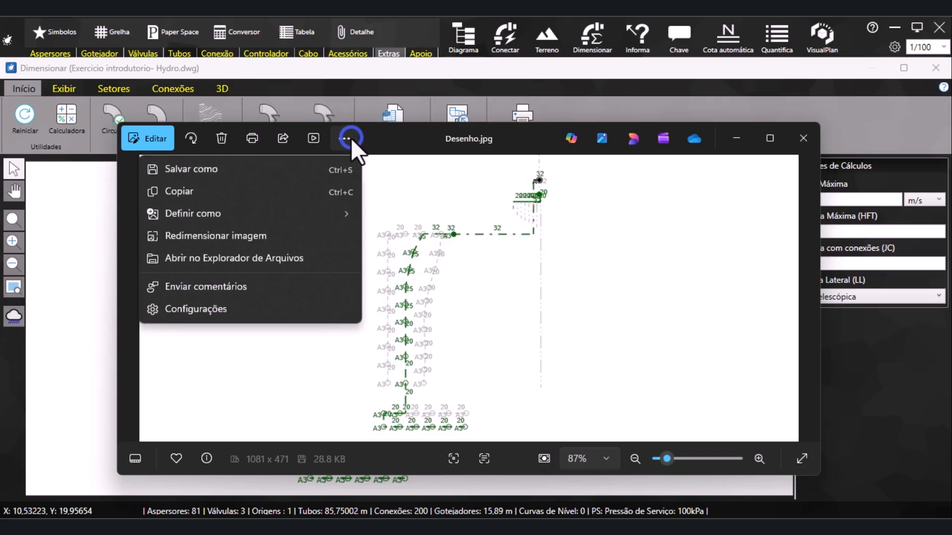
click(229, 170)
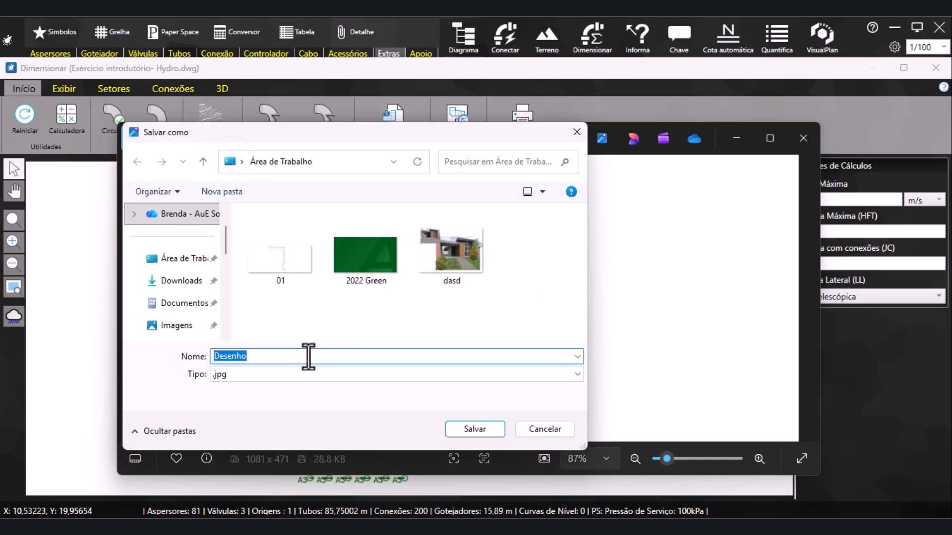
text(02)
click(486, 431)
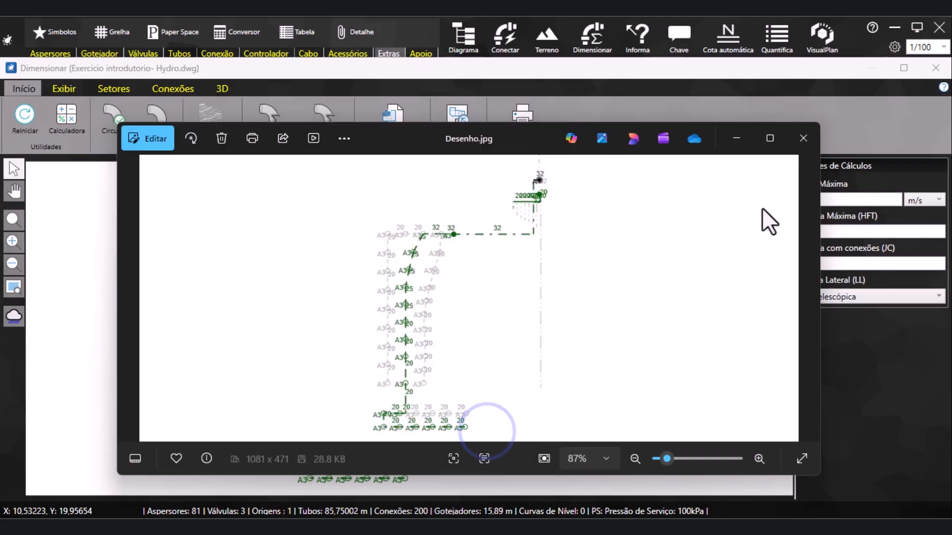
click(803, 139)
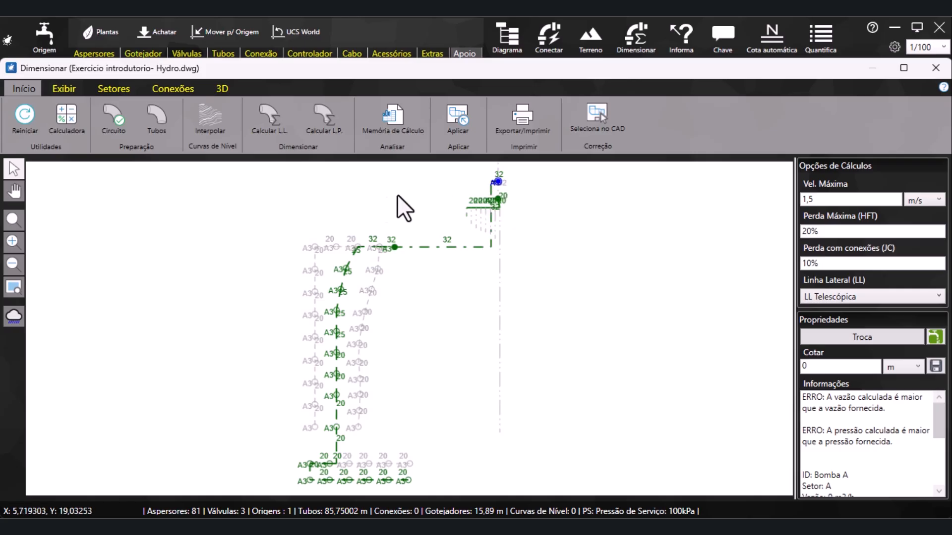
Turn off the worst-case path highlight (Destacar Pior caso) and select the sector A3 valve to show its calculated information
click(72, 91)
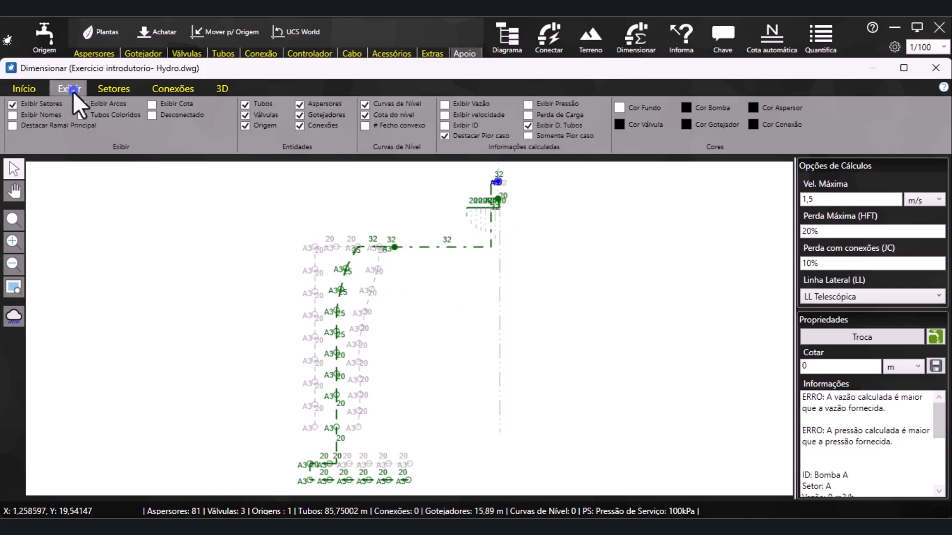
click(445, 135)
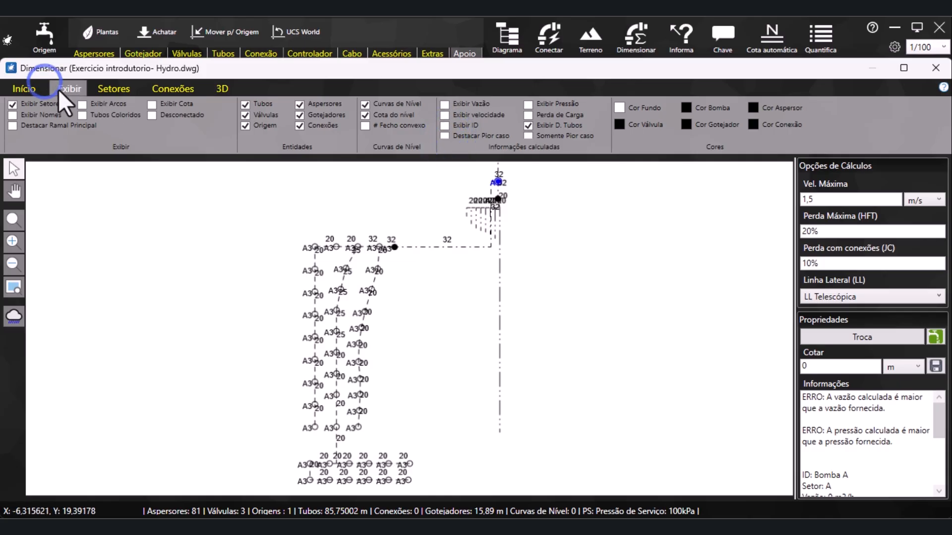
click(24, 89)
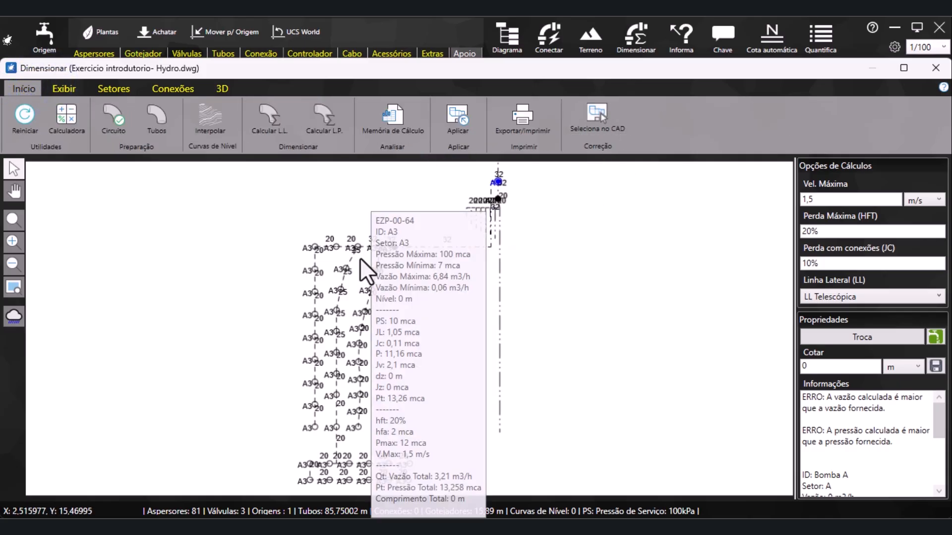
click(393, 245)
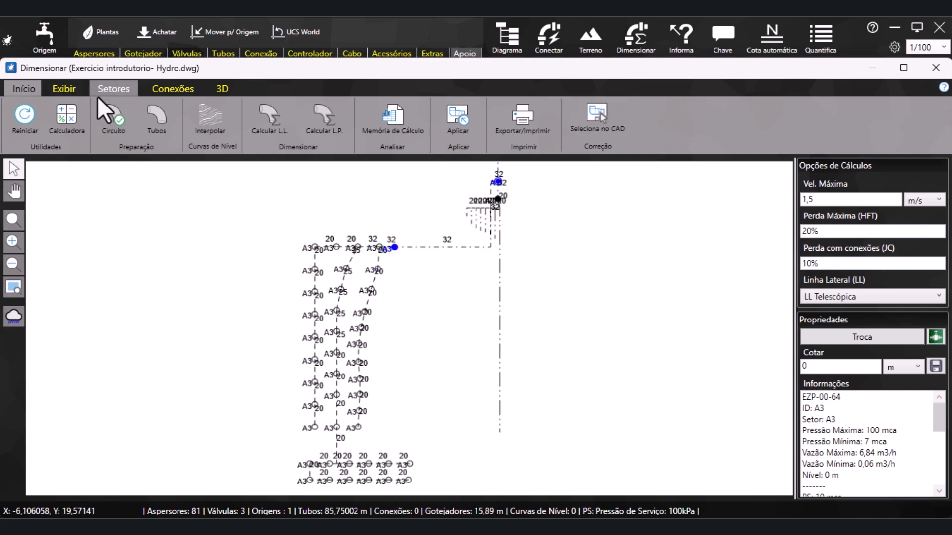
Isolate sectors A1 and A3 one after the other to view them, and restore the display of all sectors
click(75, 89)
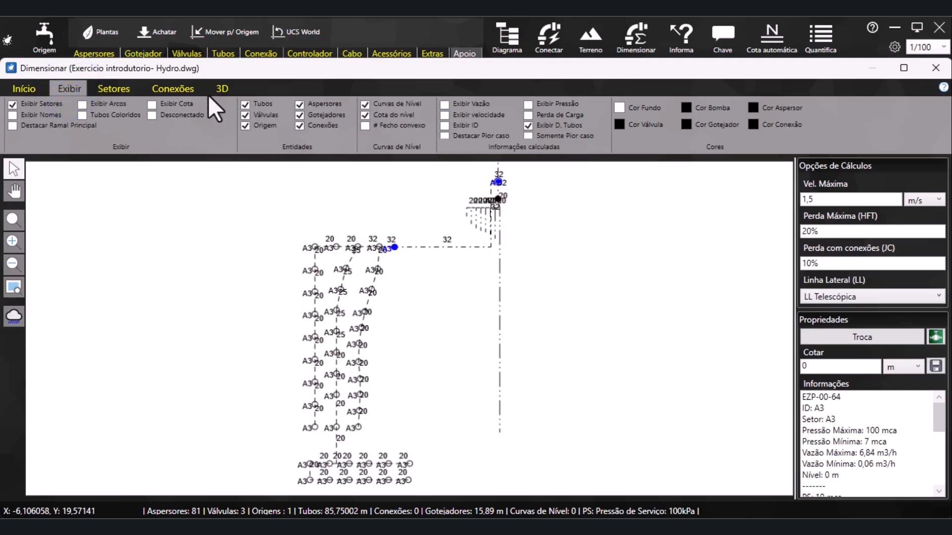
click(113, 89)
click(41, 107)
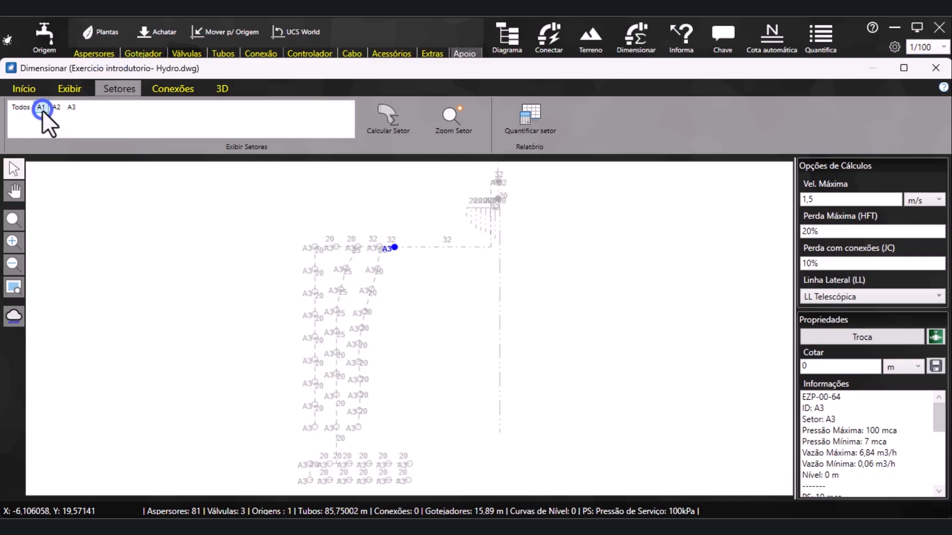
scroll(359, 344, down, 5)
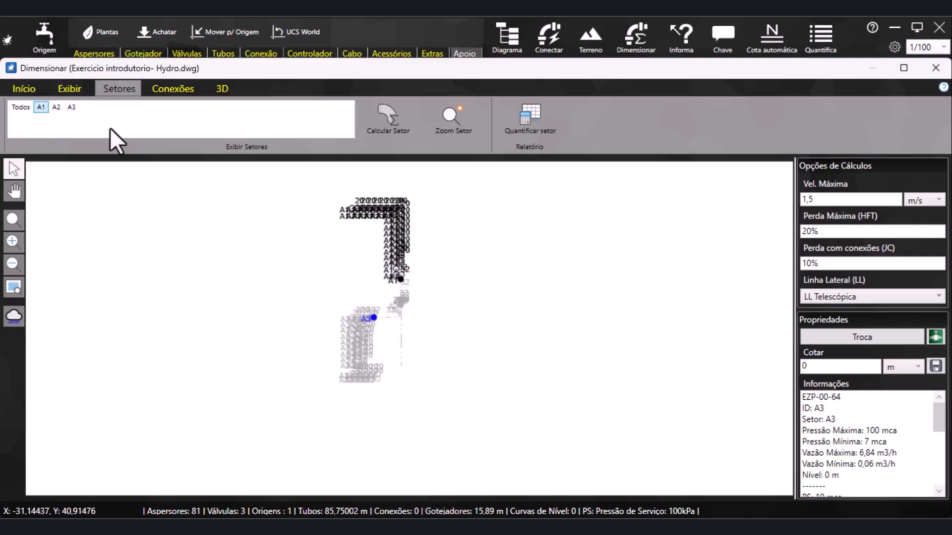
click(71, 107)
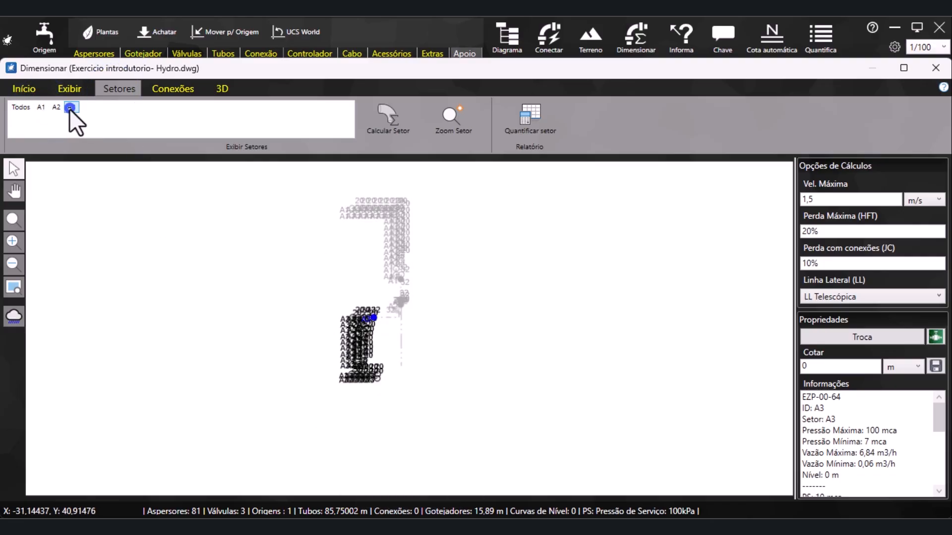
click(25, 108)
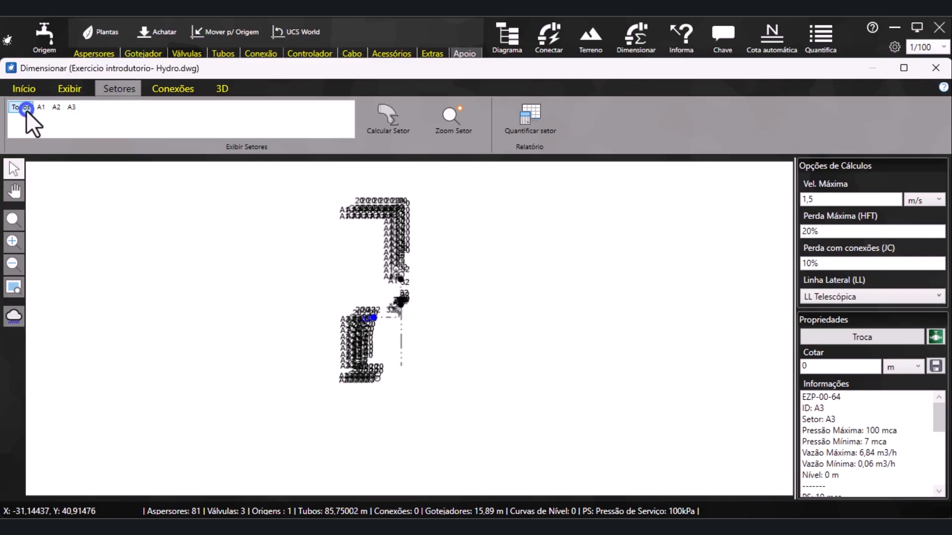
Switch the irrigation network to the 3D visualization and orbit the model to an oblique view
click(176, 90)
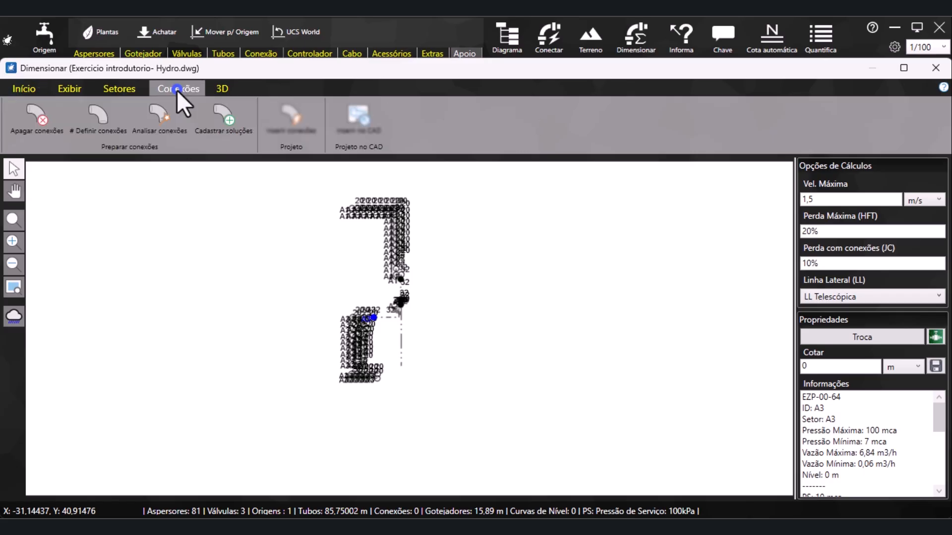
click(222, 90)
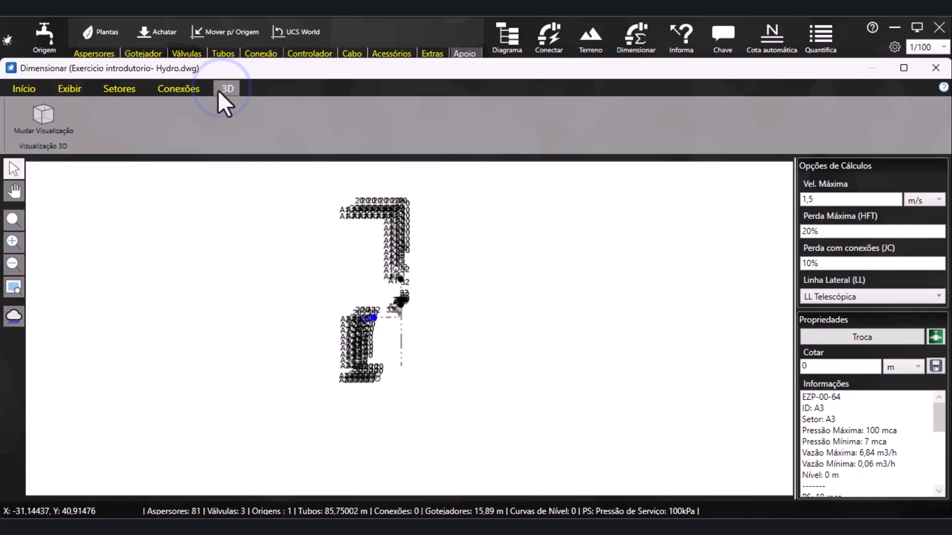
click(55, 121)
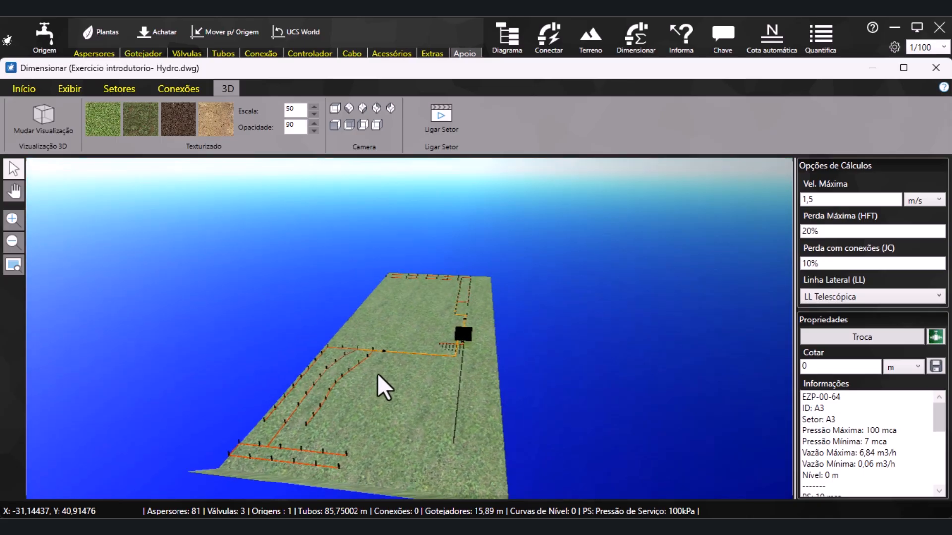
middle_drag(378, 375, 252, 366)
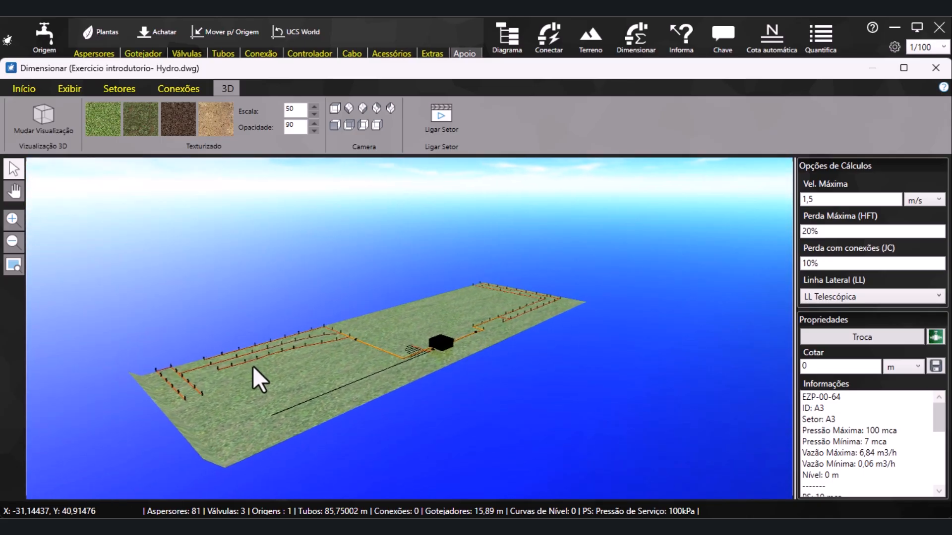
Turn on Setor A1 in the 3D view and look at its sprinklers running up close
click(427, 127)
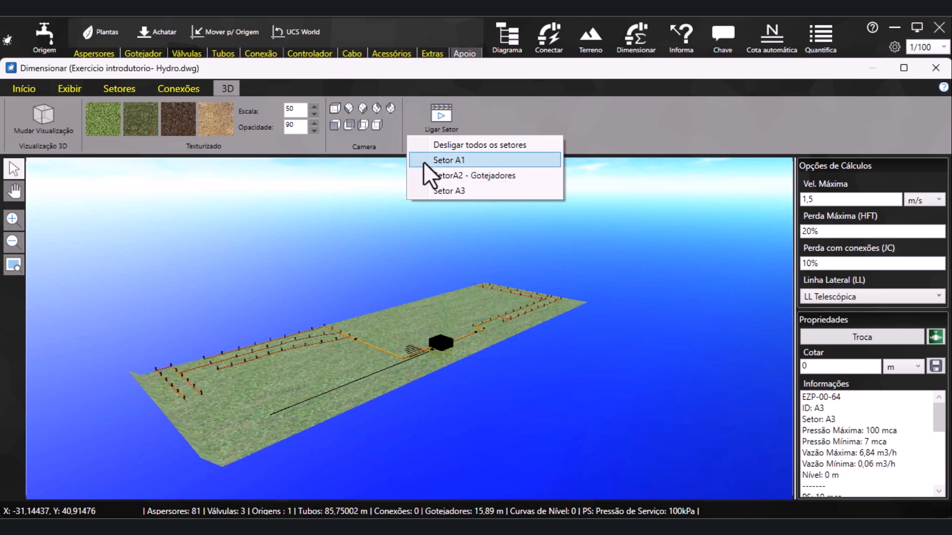
click(423, 161)
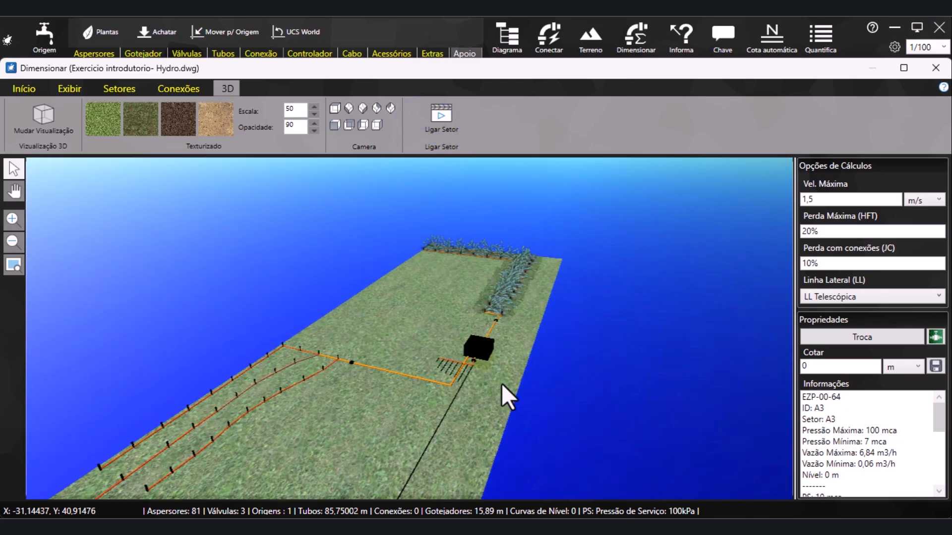
middle_drag(502, 383, 359, 325)
Export the 3D view of the running sector A1 as an image and close the image viewer
click(25, 88)
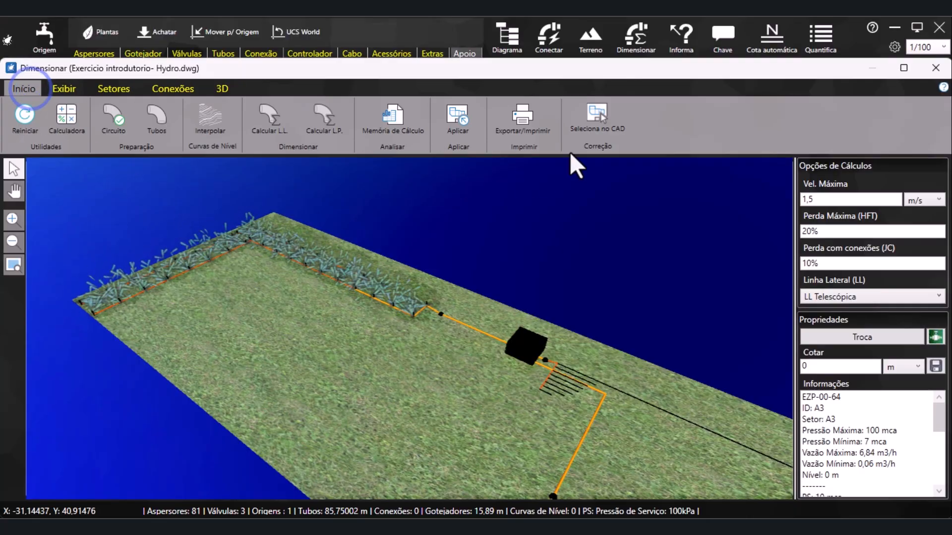
click(521, 118)
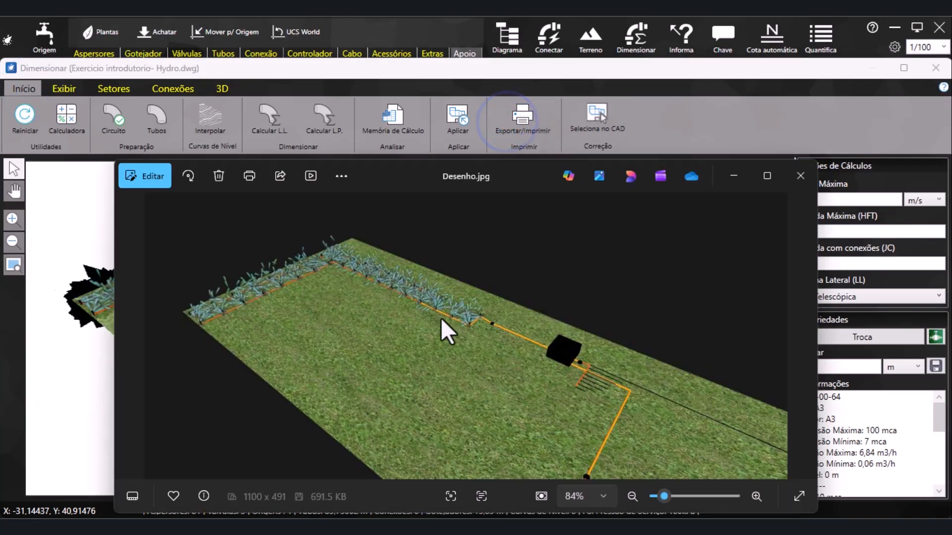
click(800, 177)
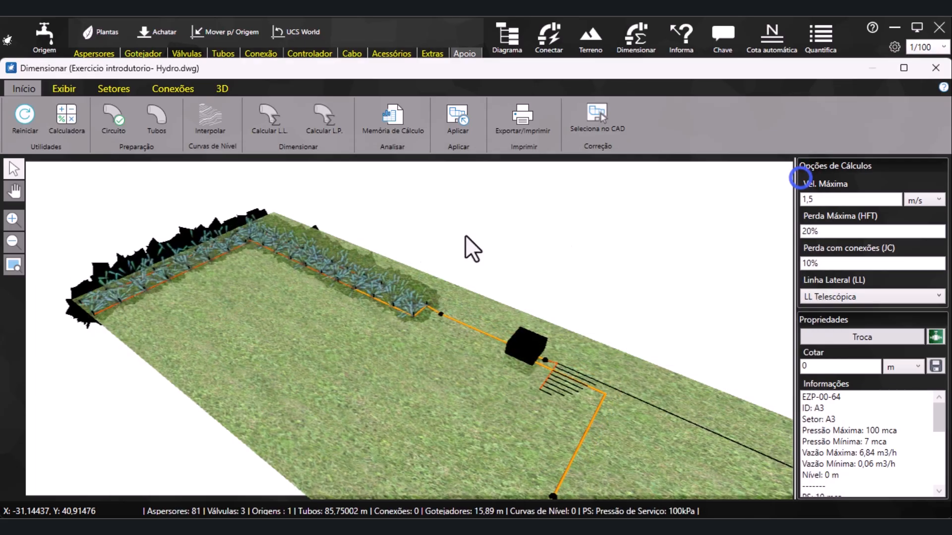
Try the sand texture on the 3D terrain and replace it with the dark brown soil texture
click(218, 89)
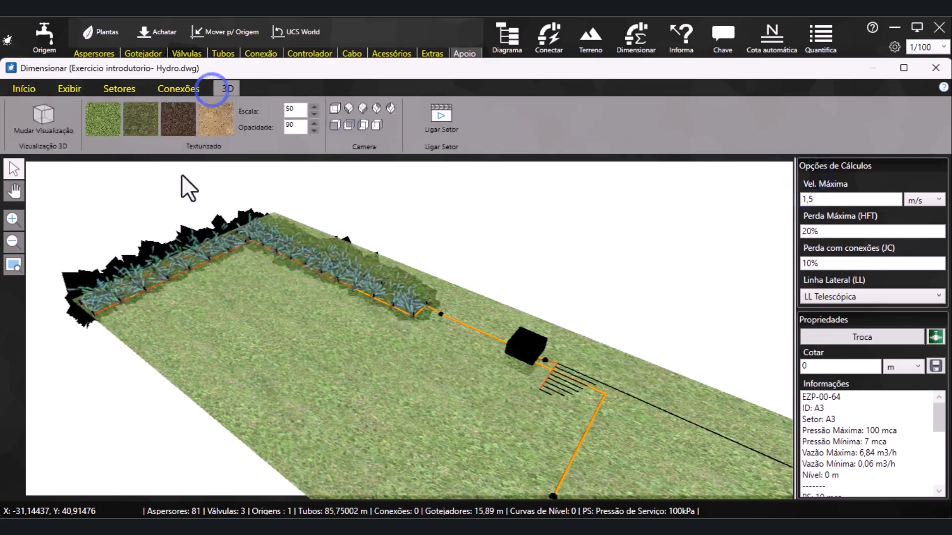
click(221, 125)
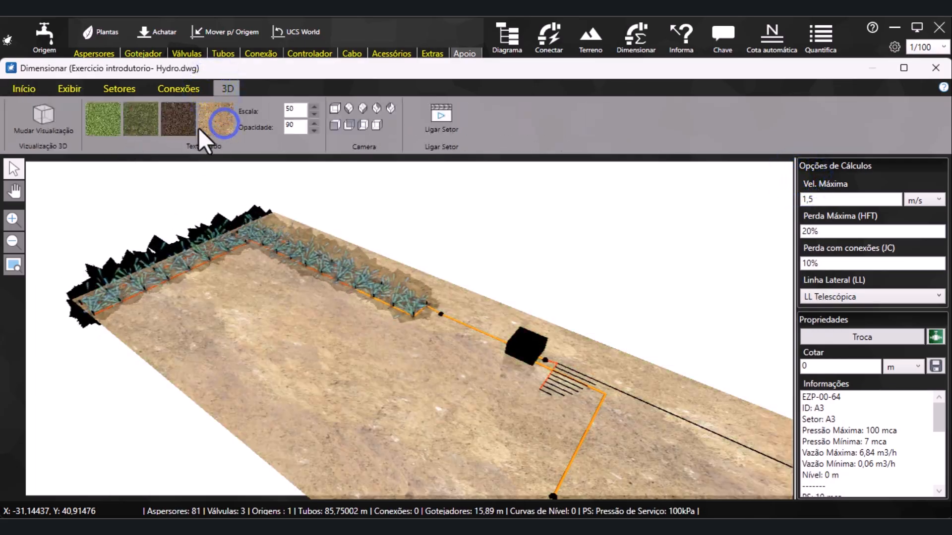
click(178, 126)
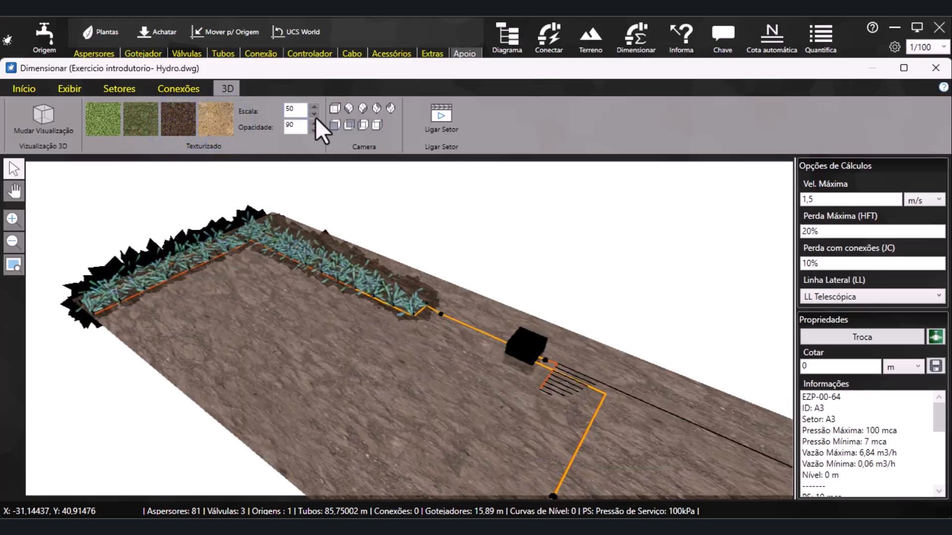
Set the terrain texture scale to 40 and view the model from flat and oblique preset camera angles
click(313, 114)
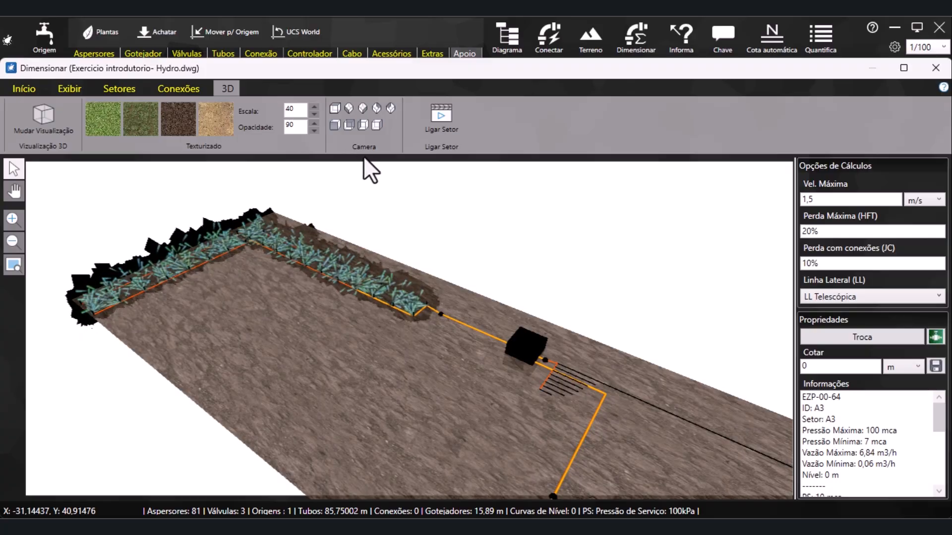
click(340, 127)
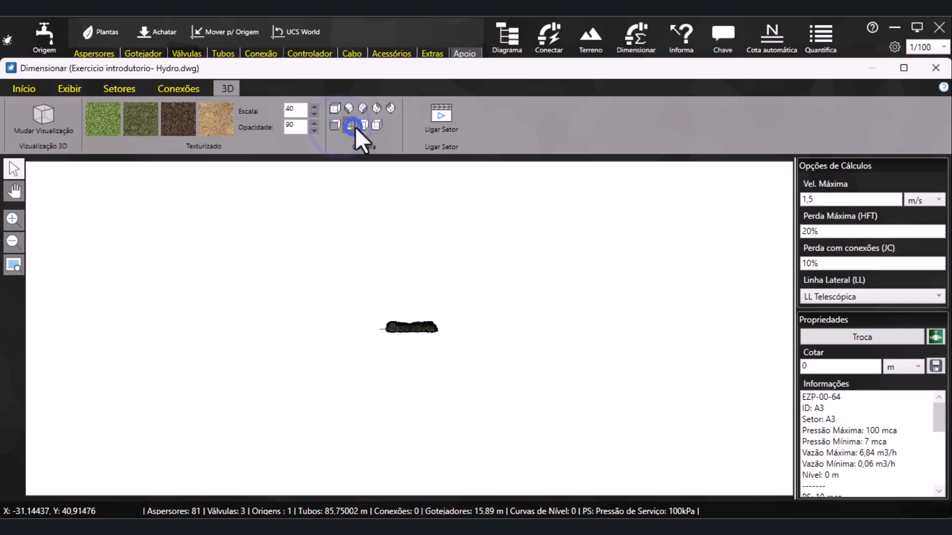
click(348, 108)
scroll(355, 379, up, 8)
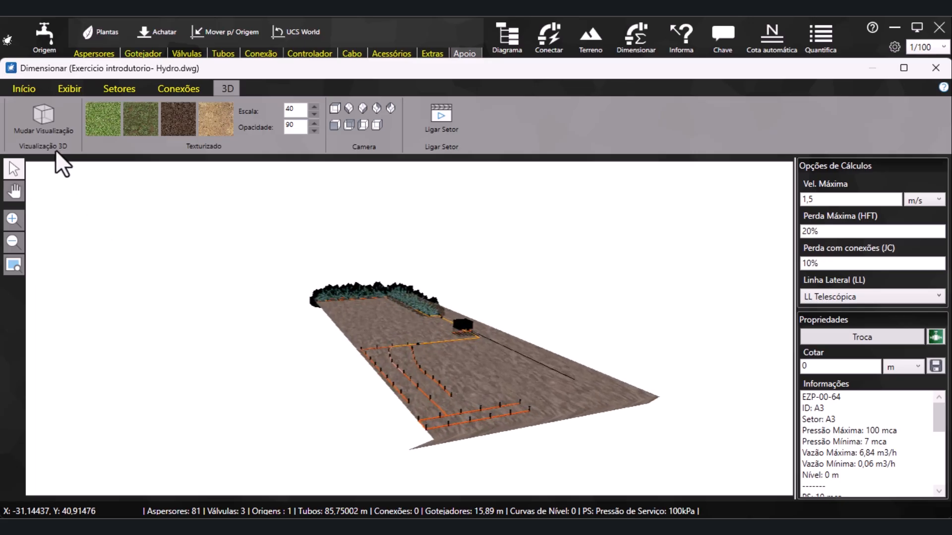
Return to the 2D view and define the project's connections with all the listed fittings enabled
click(43, 129)
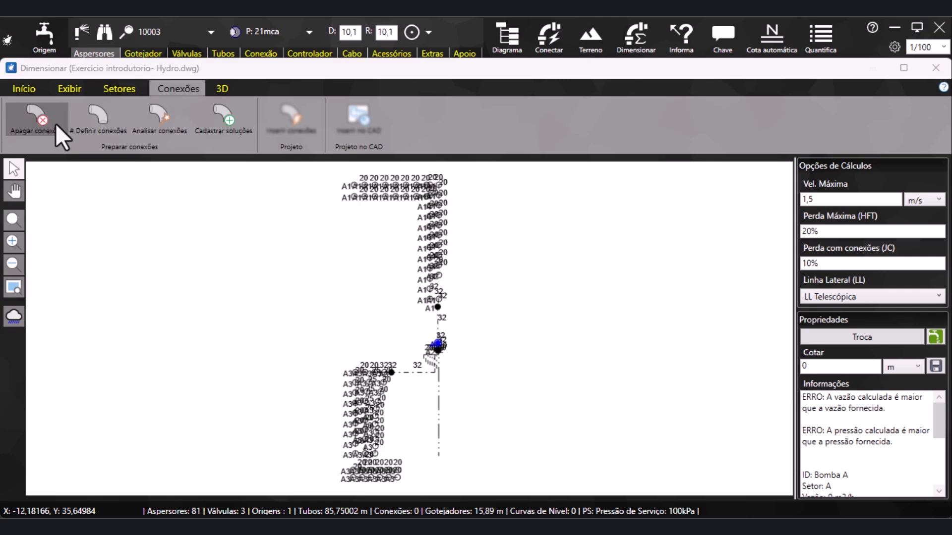
click(113, 124)
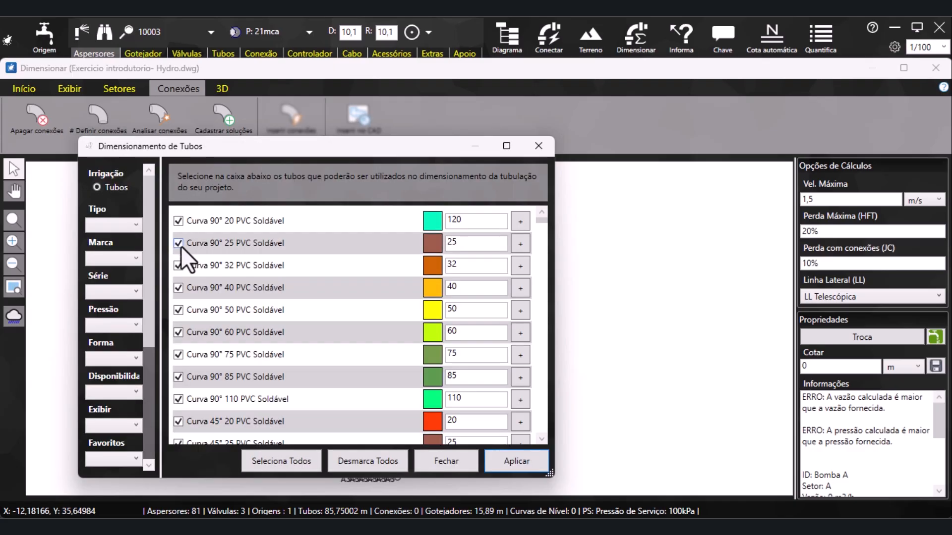
scroll(214, 383, down, 3)
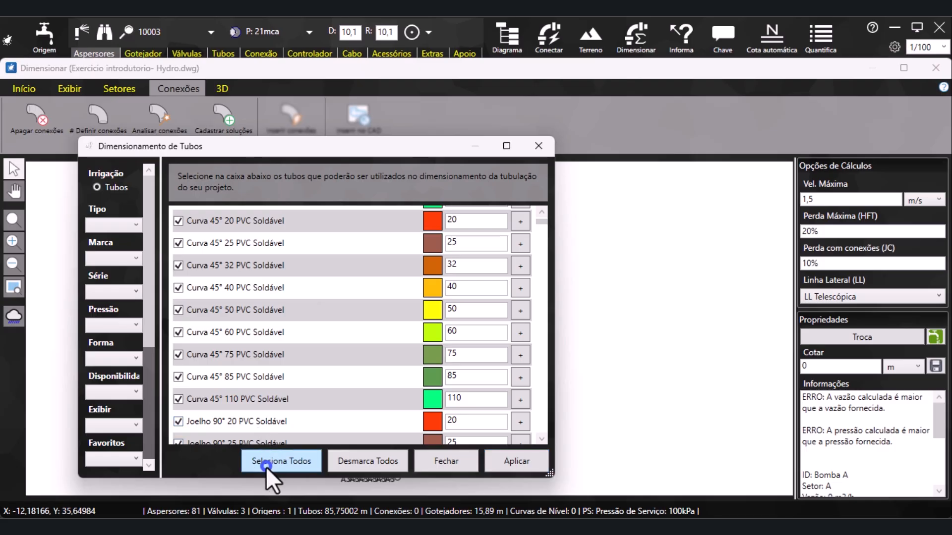
scroll(233, 288, down, 6)
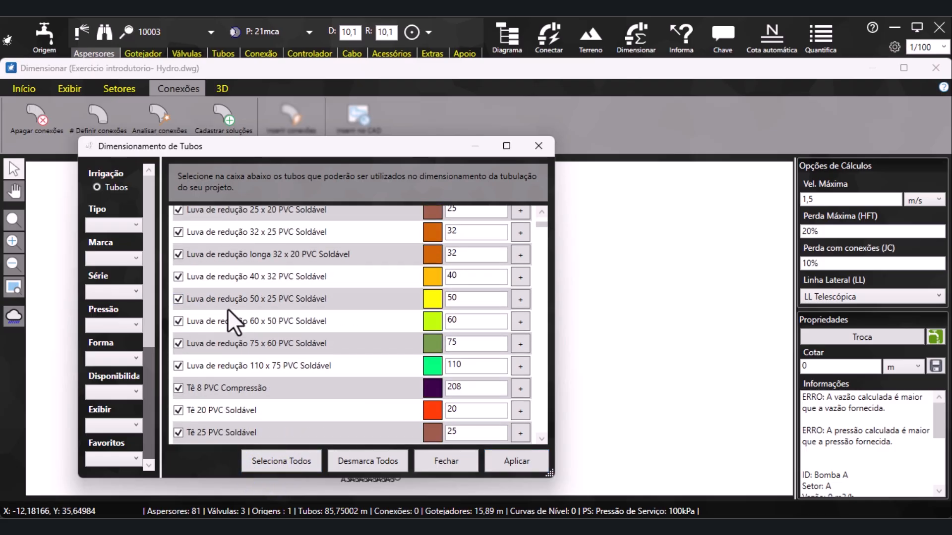
scroll(228, 308, down, 1)
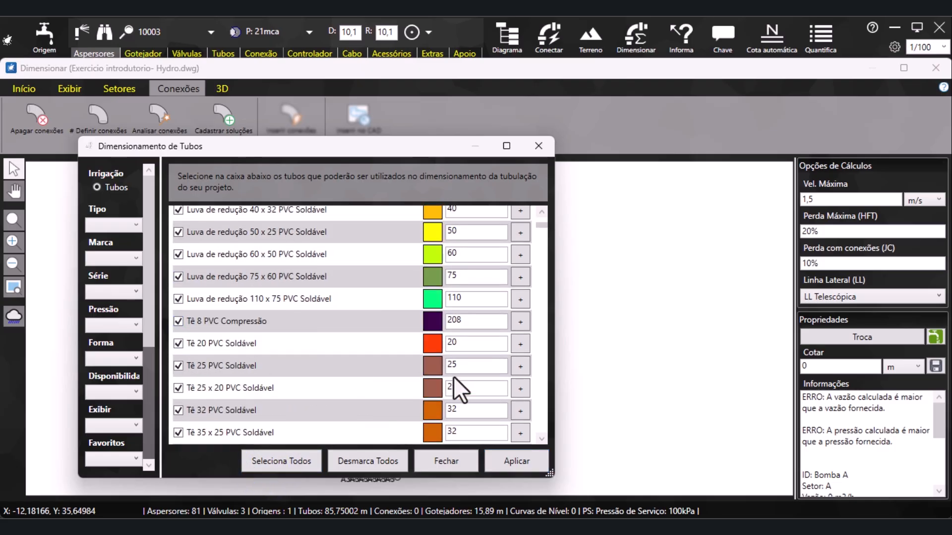
click(514, 461)
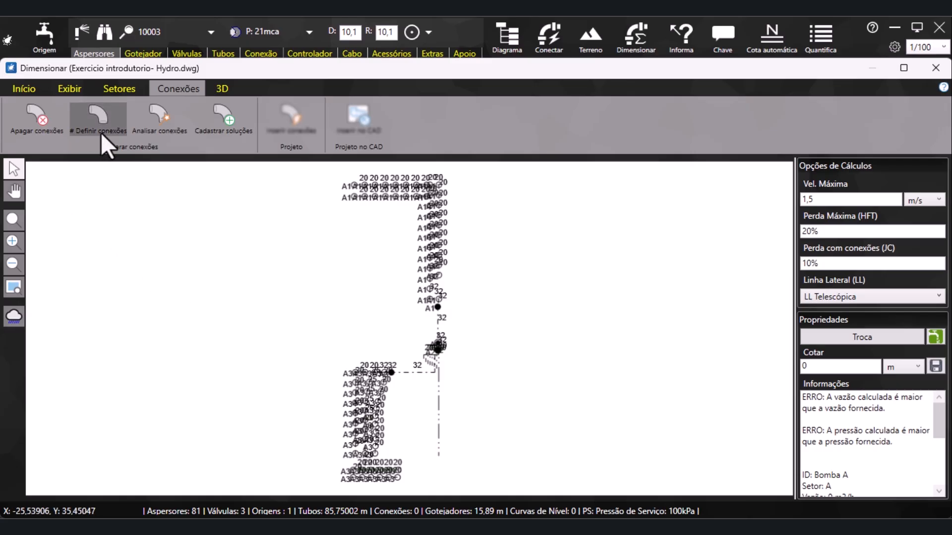
Analyse the project's connections, mark case 160, which has no solution, and inspect the marked node in the network up close
click(160, 121)
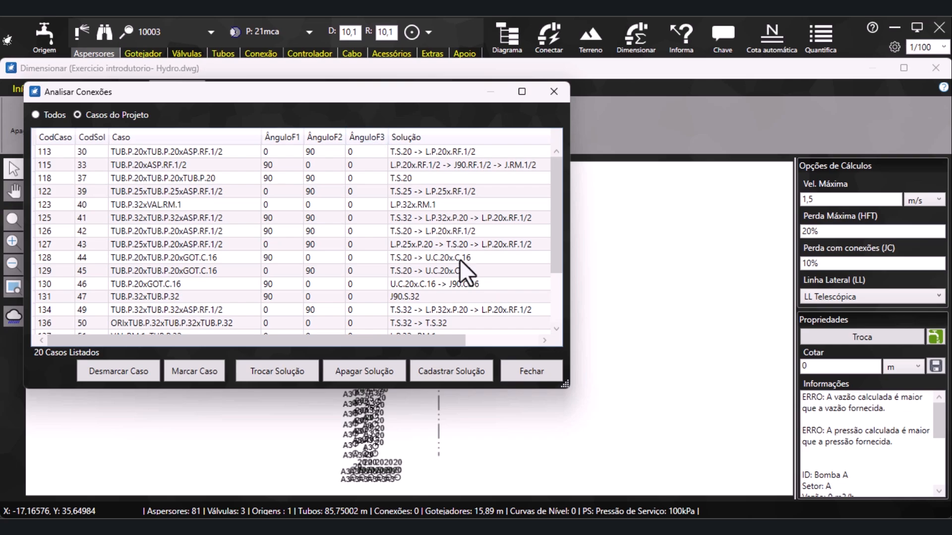
drag(564, 383, 630, 513)
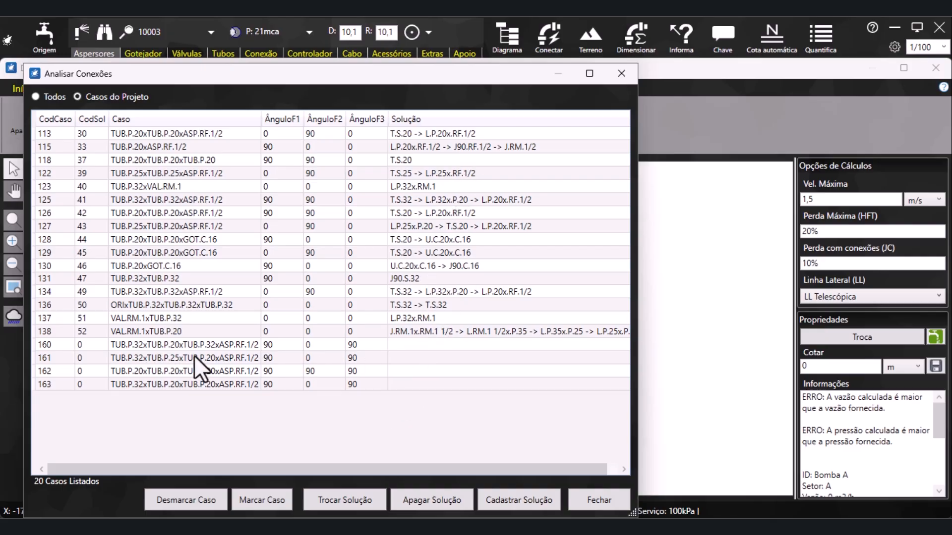
click(395, 347)
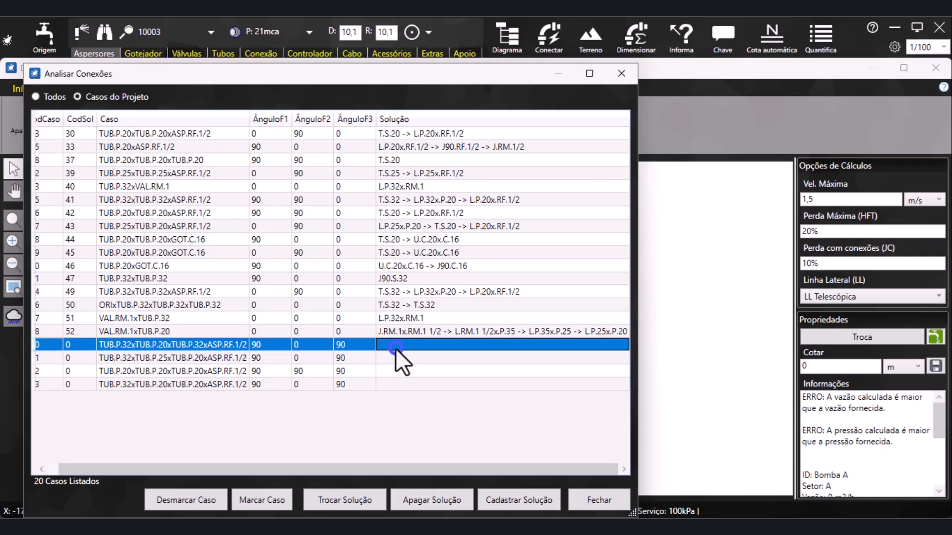
click(249, 503)
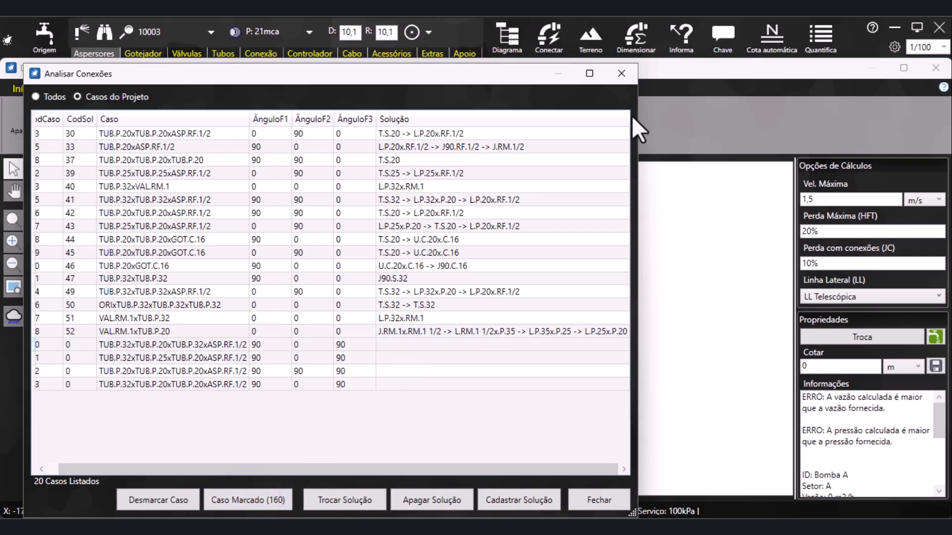
click(621, 74)
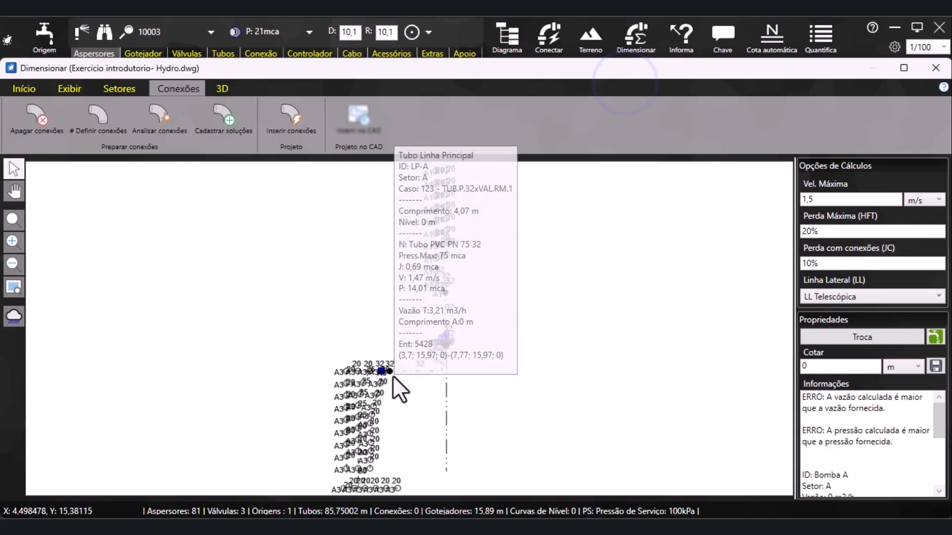
scroll(391, 377, up, 5)
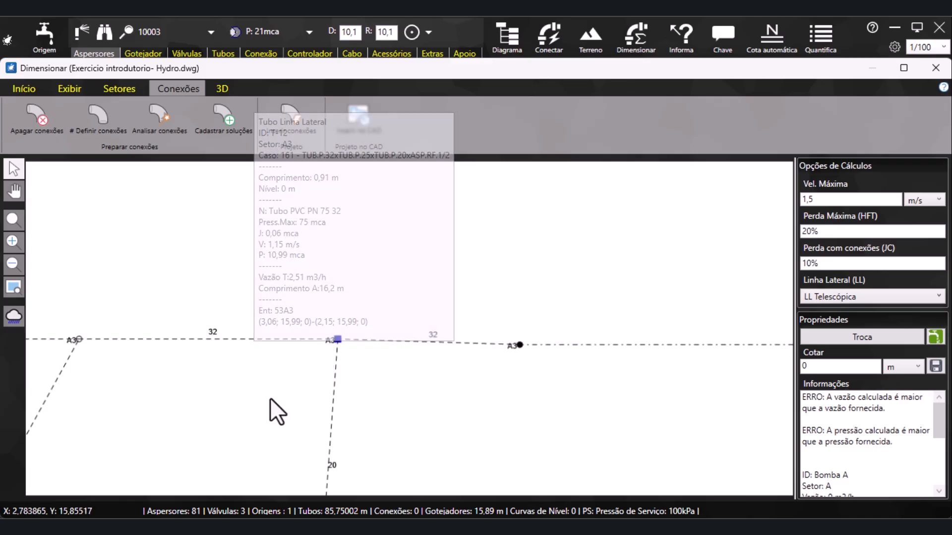
scroll(327, 339, down, 2)
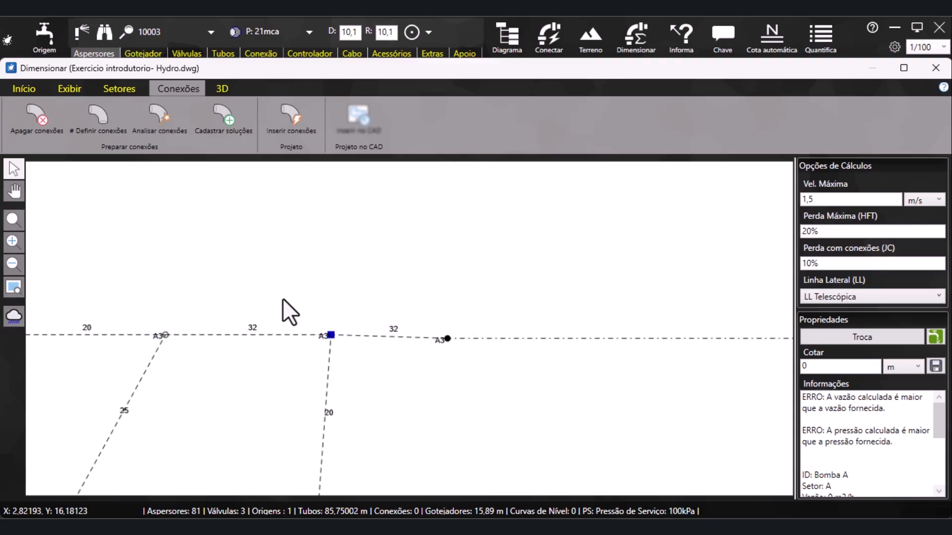
Reopen the connection analysis, arrange its window beside the highlighted node and unmark case 160
click(166, 126)
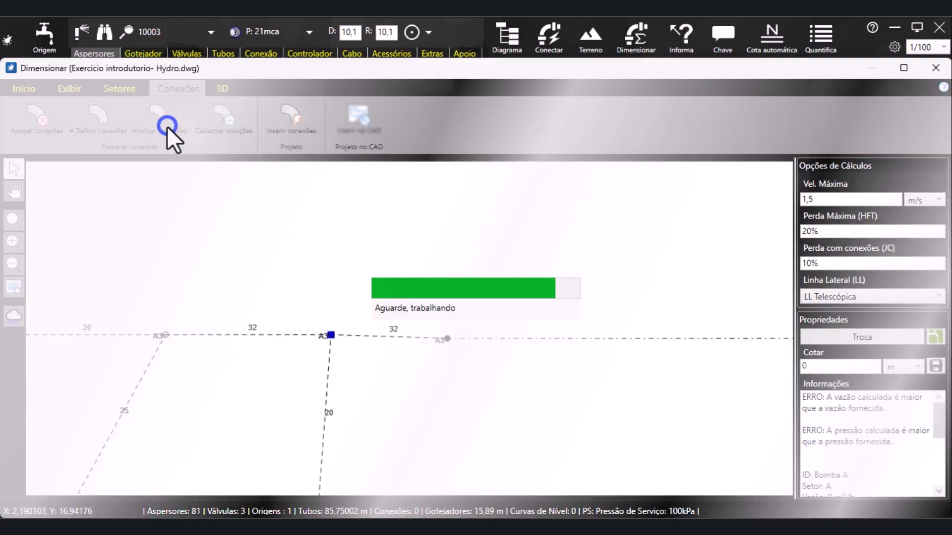
drag(564, 385, 651, 507)
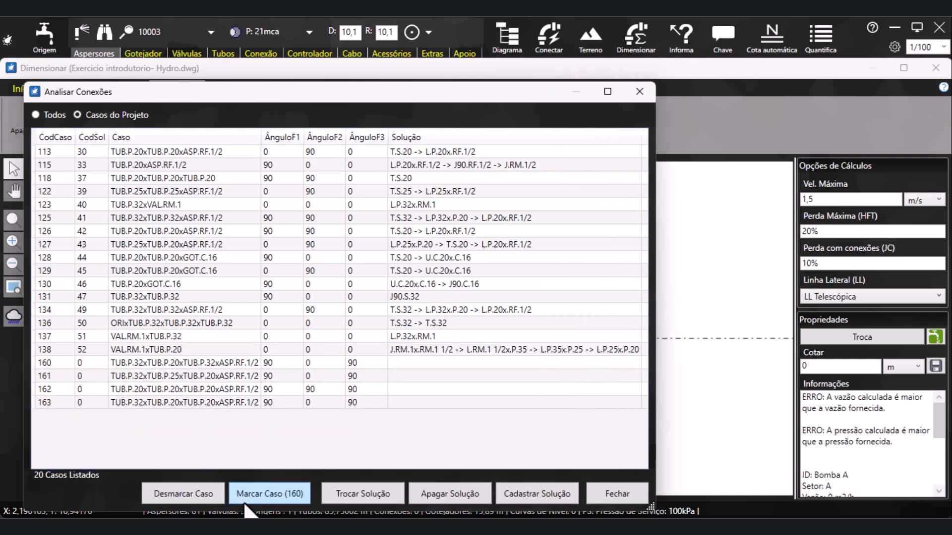
drag(283, 106, 611, 78)
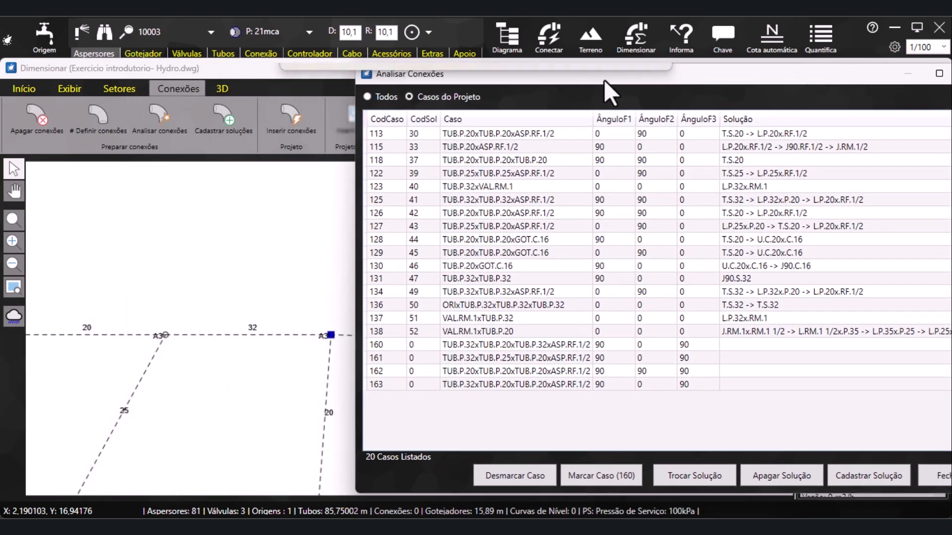
drag(352, 246, 533, 238)
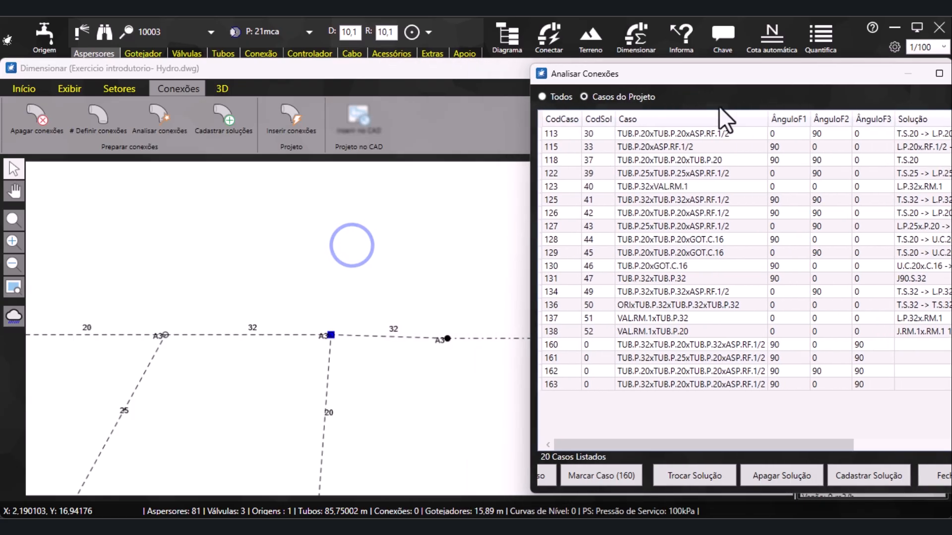
drag(787, 74, 688, 77)
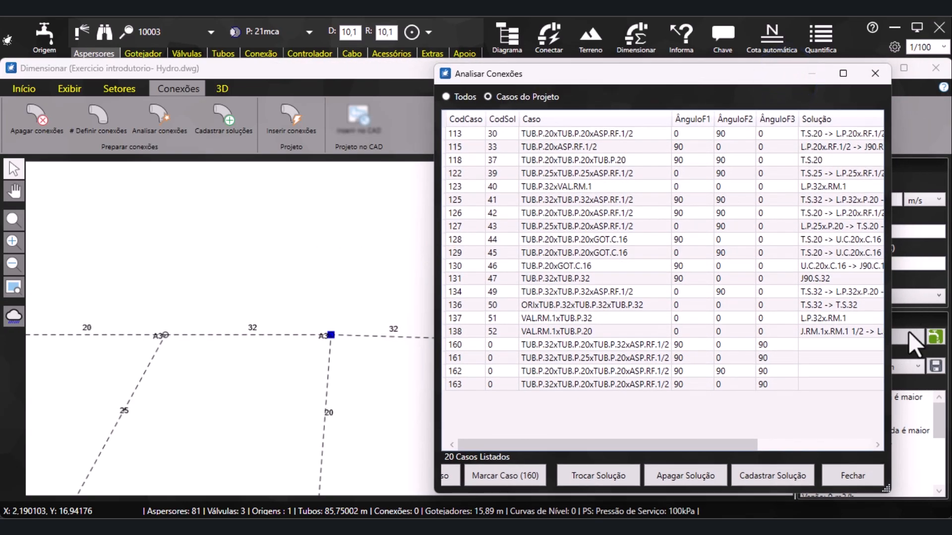
click(474, 446)
drag(433, 303, 379, 303)
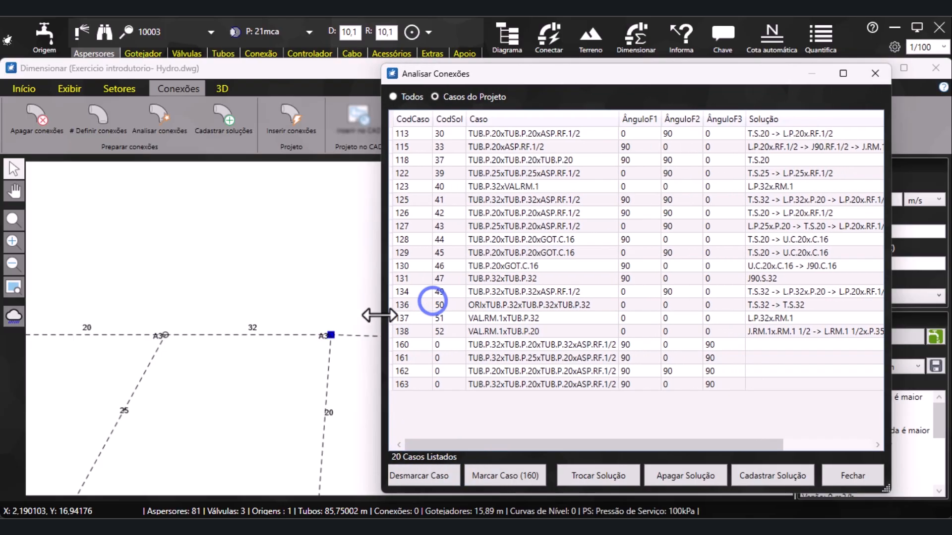
click(430, 476)
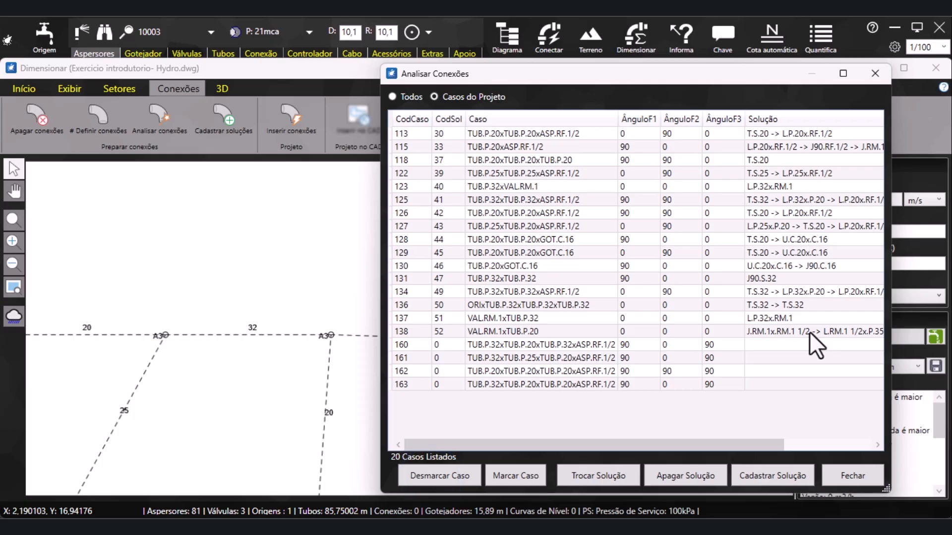
Start registering a new solution for case 160, TUB.P.32xTUB.P.20xTUB.P.32xASP.RF.1/2
drag(707, 445, 678, 446)
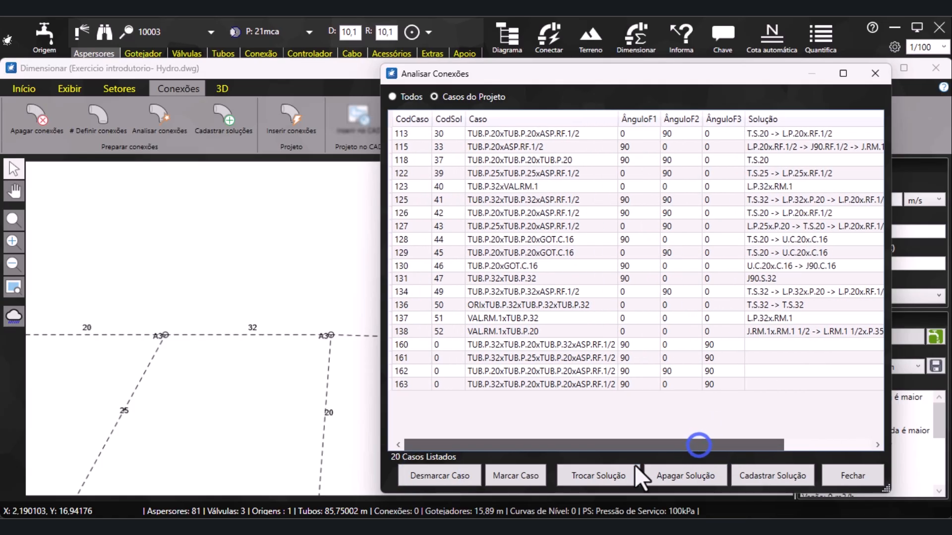
click(576, 344)
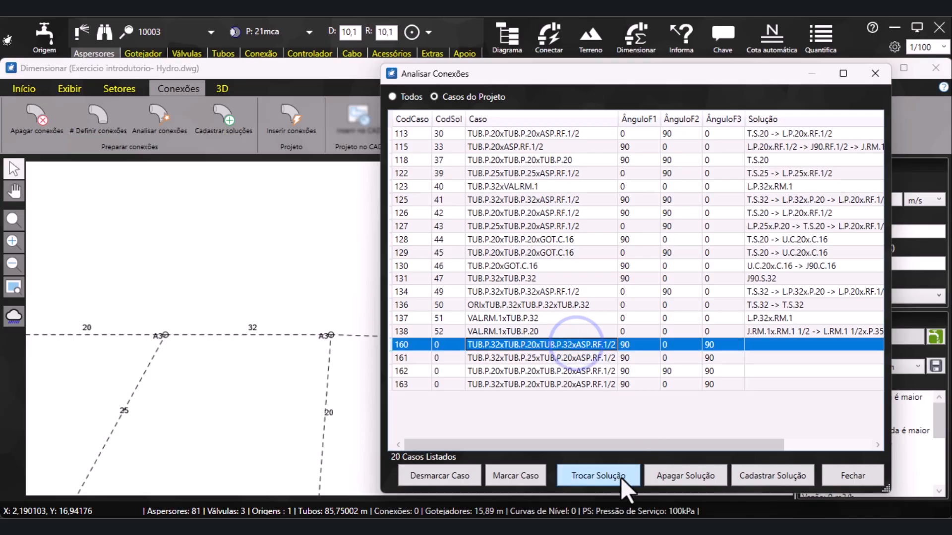
click(763, 476)
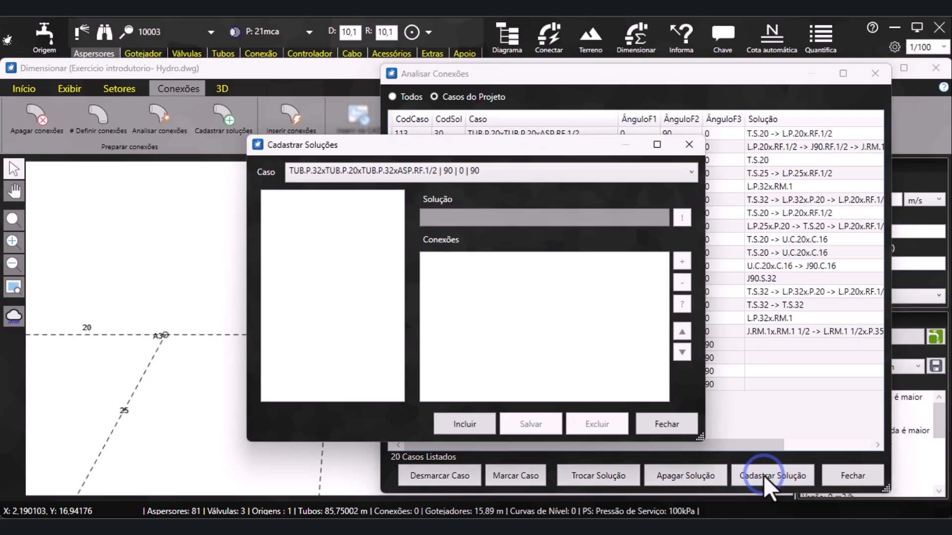
drag(452, 140, 611, 147)
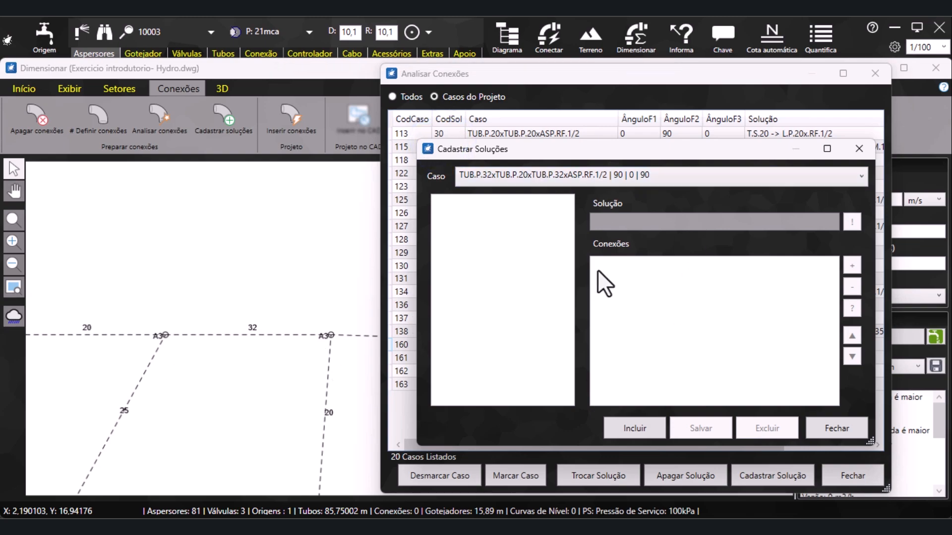
click(638, 431)
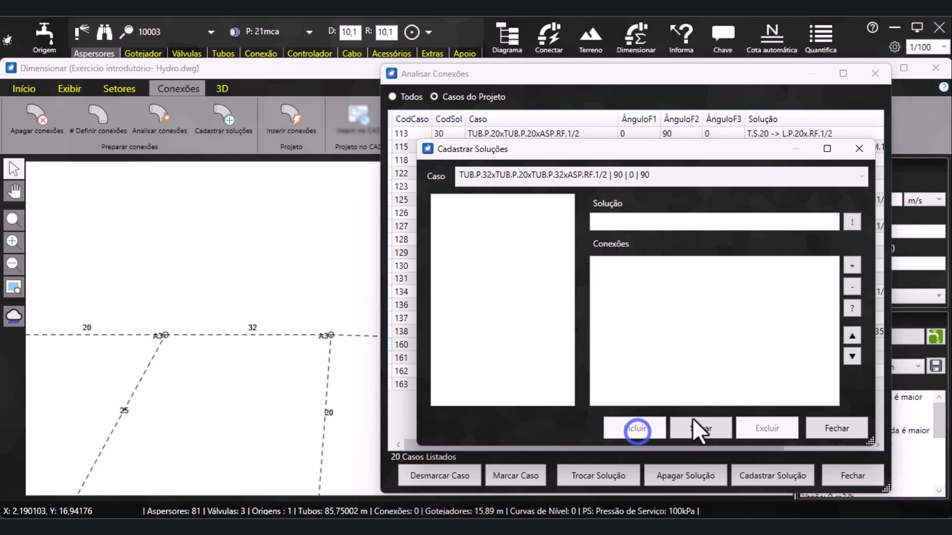
Filter the fittings to reducing sleeves, search for 20, and add the Amanco Agropecuário 20 x 1/2" Bolsa x Rosca Fêmea to the solution
click(851, 267)
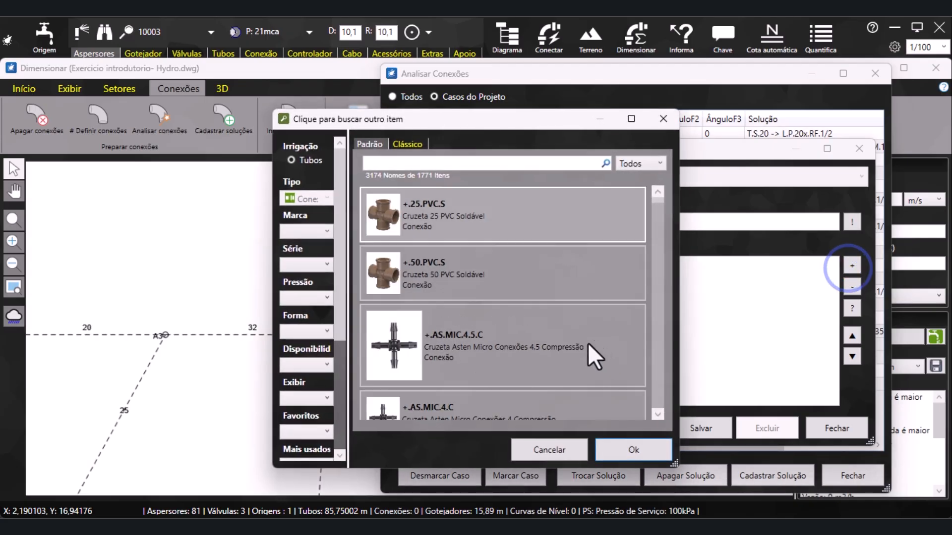
drag(444, 126, 548, 112)
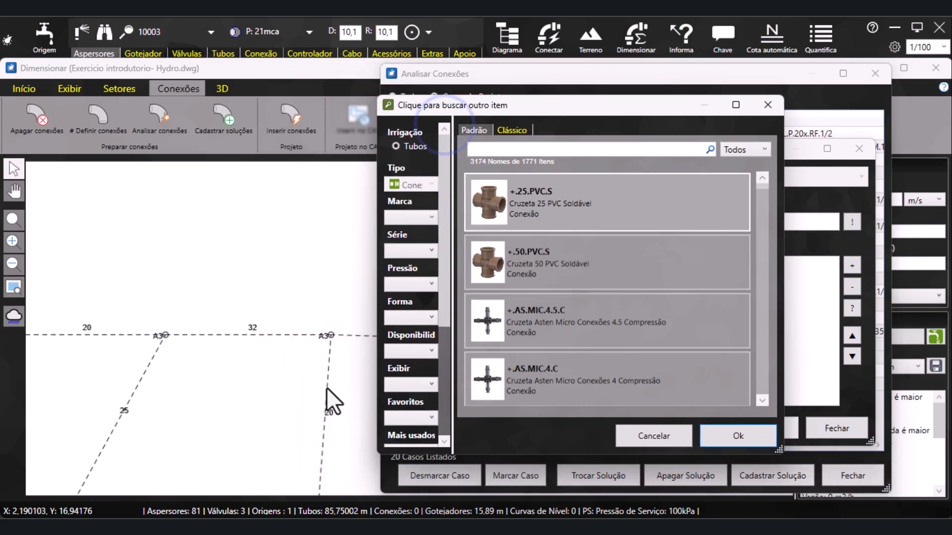
click(407, 318)
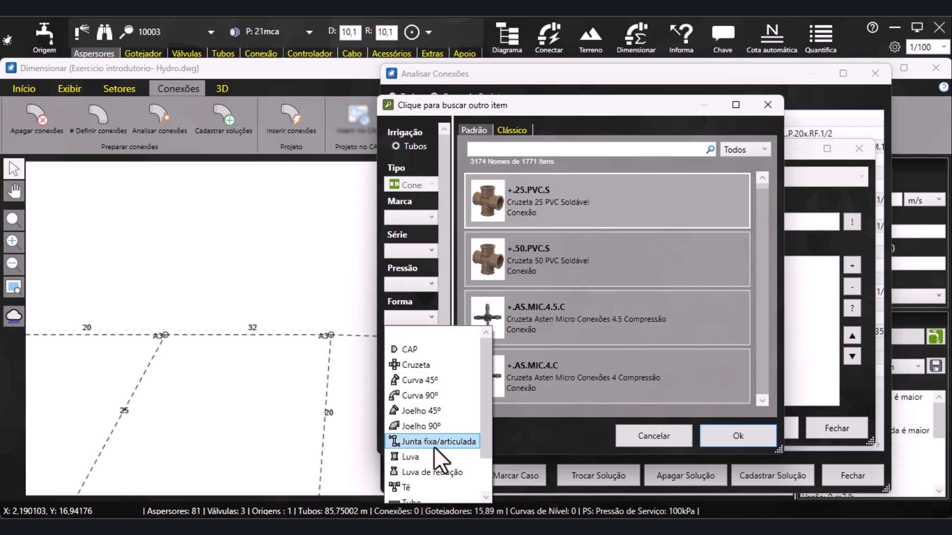
click(430, 471)
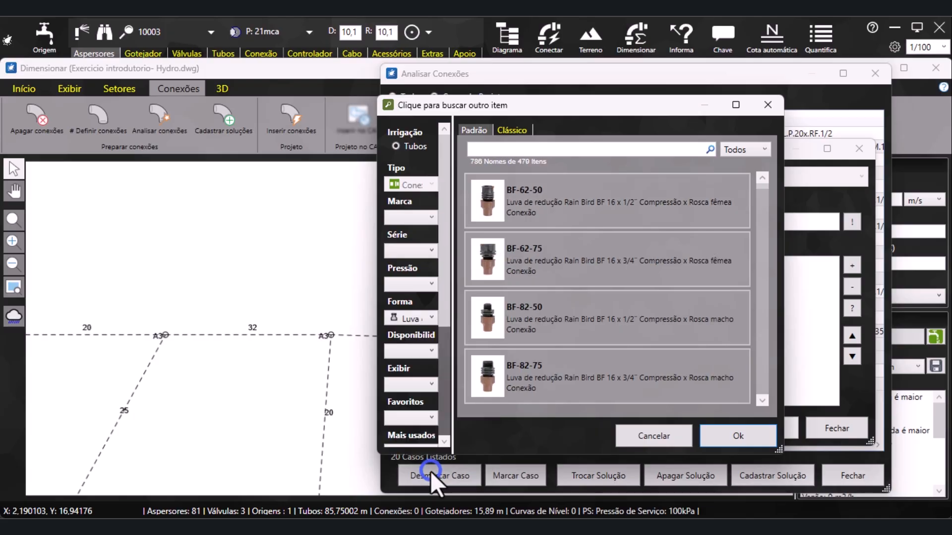
text(20)
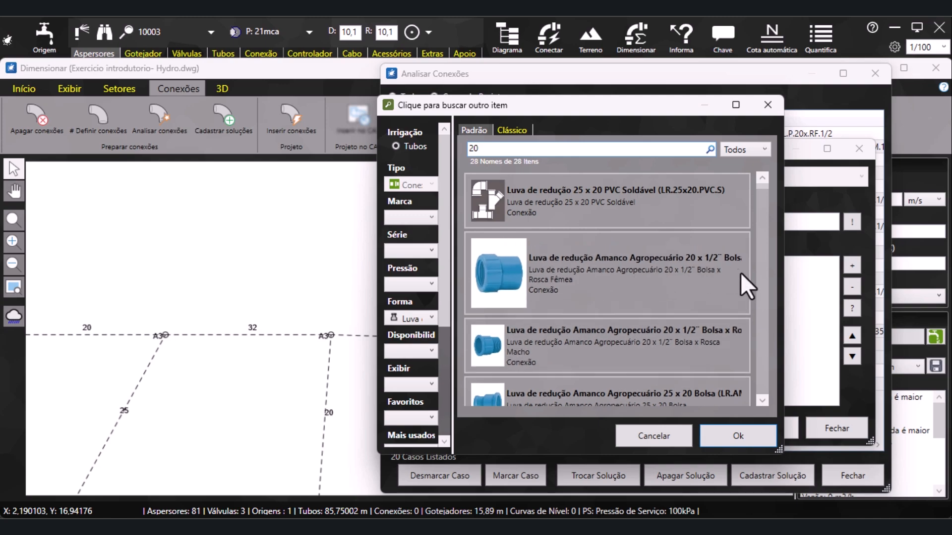
click(650, 270)
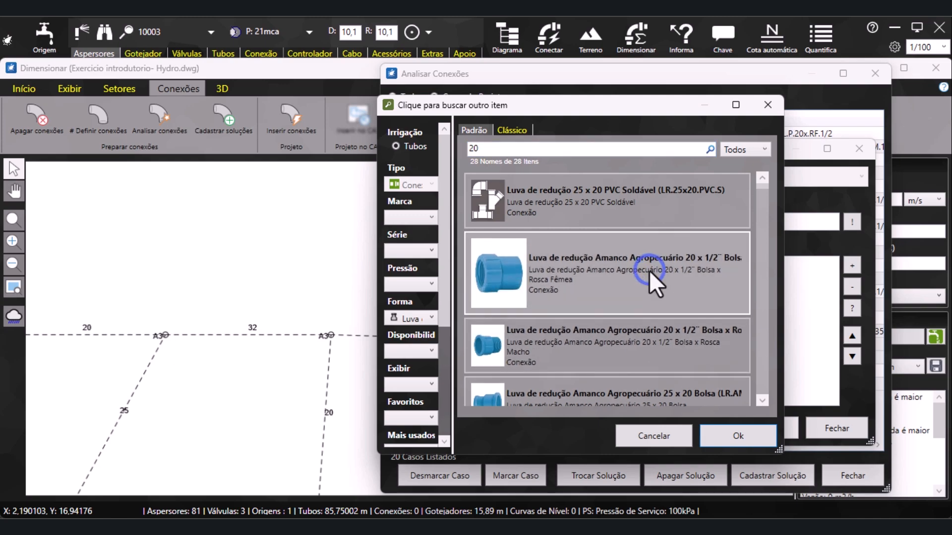
click(728, 432)
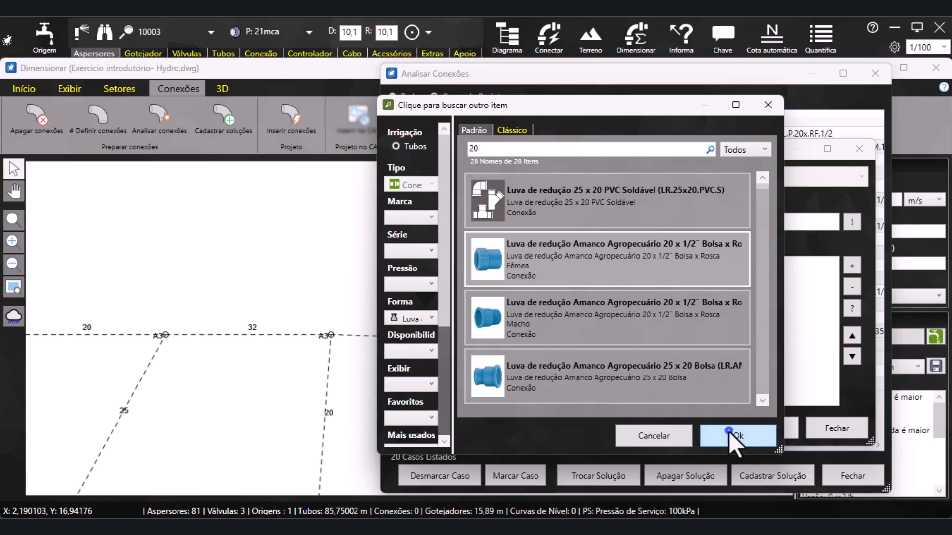
Filter the fittings by the Tê shape and add the Tê 20 PVC Soldável to the solution's connections
drag(617, 153, 588, 158)
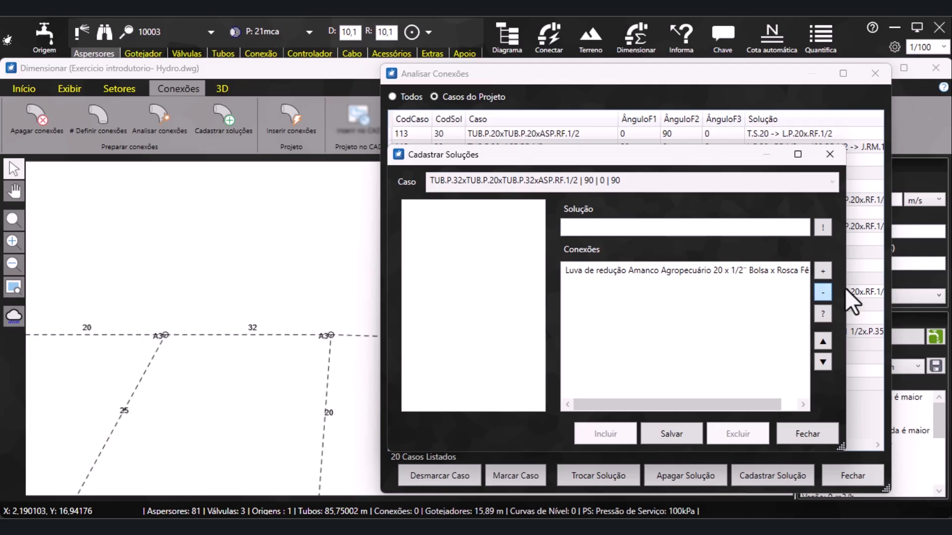
click(824, 271)
click(432, 320)
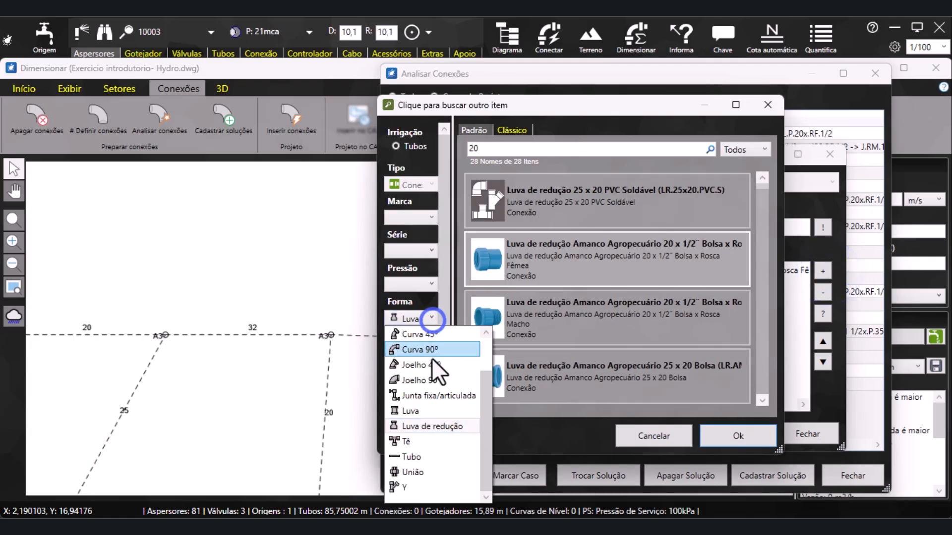
click(433, 441)
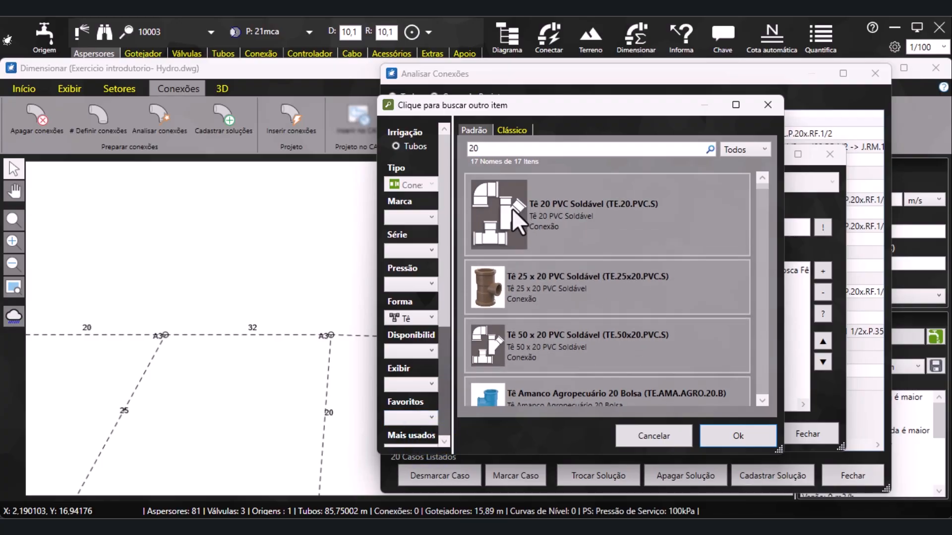
click(493, 221)
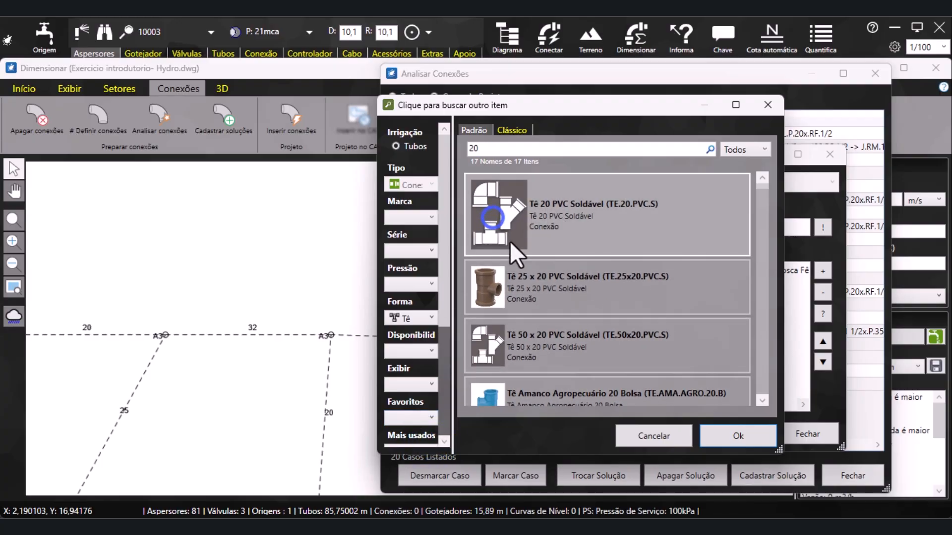
click(732, 433)
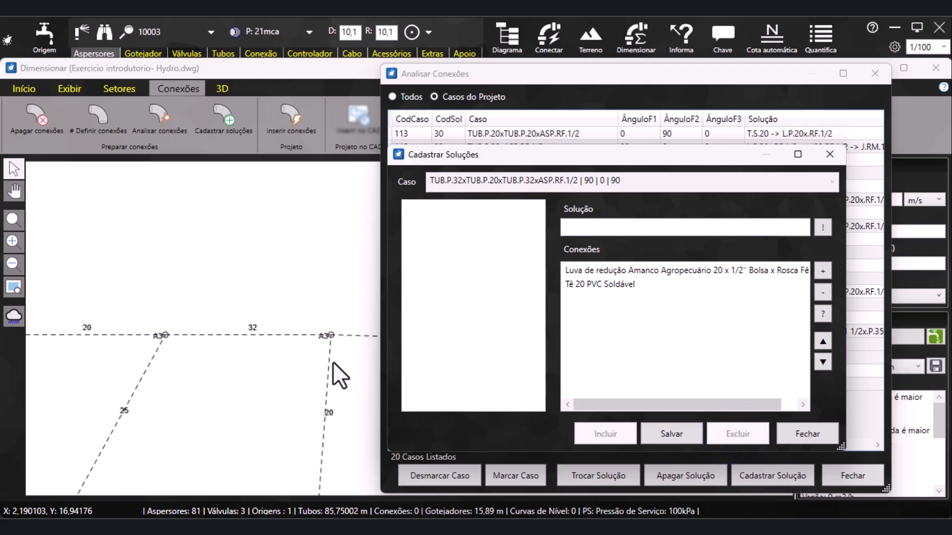
Filter the fittings to Luva de redução, search for 20, and add the Luva de redução longa 32 x 20 PVC Soldável to the solution
click(824, 271)
click(403, 314)
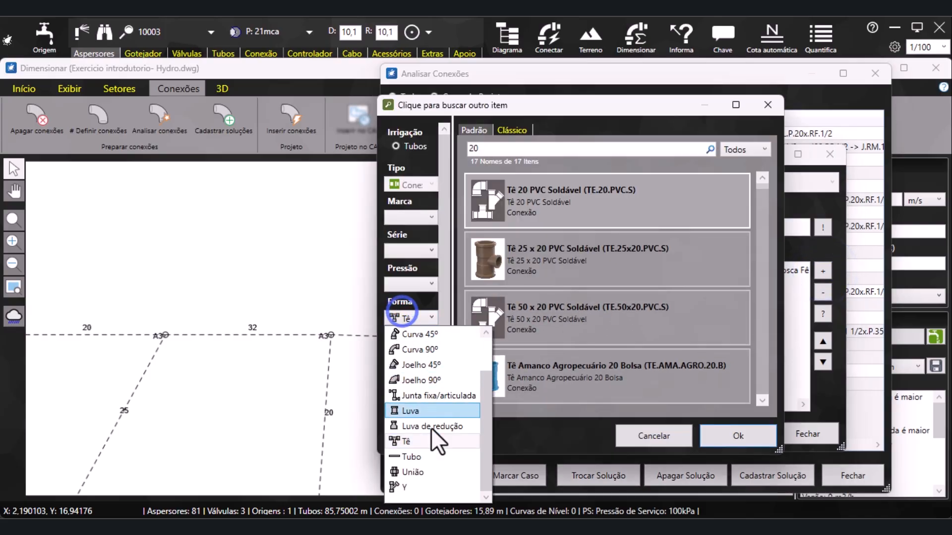
click(427, 428)
click(498, 149)
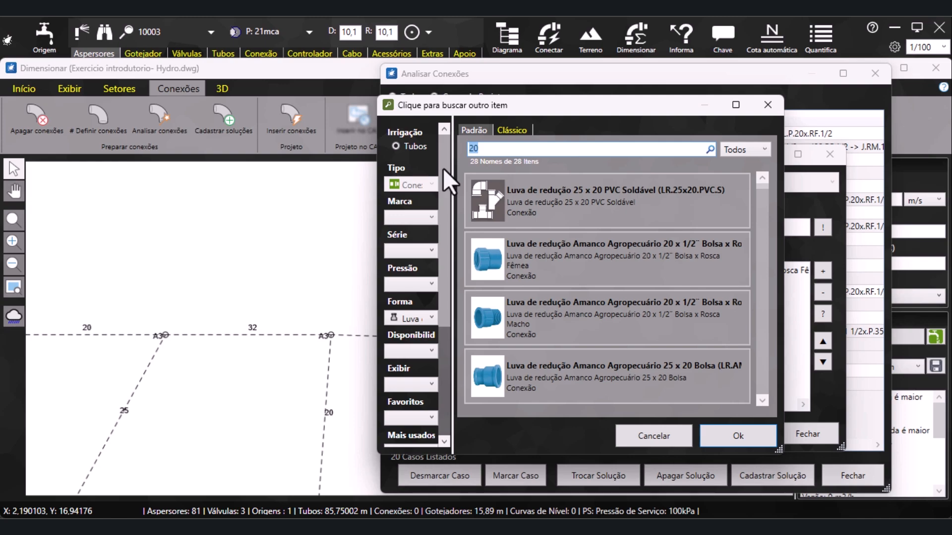
key(BackSpace)
text(20)
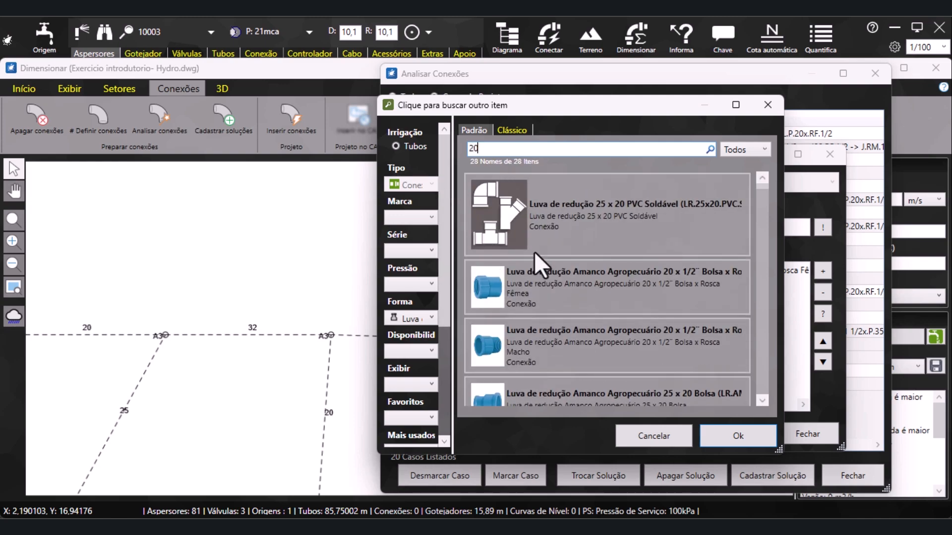
scroll(568, 272, down, 3)
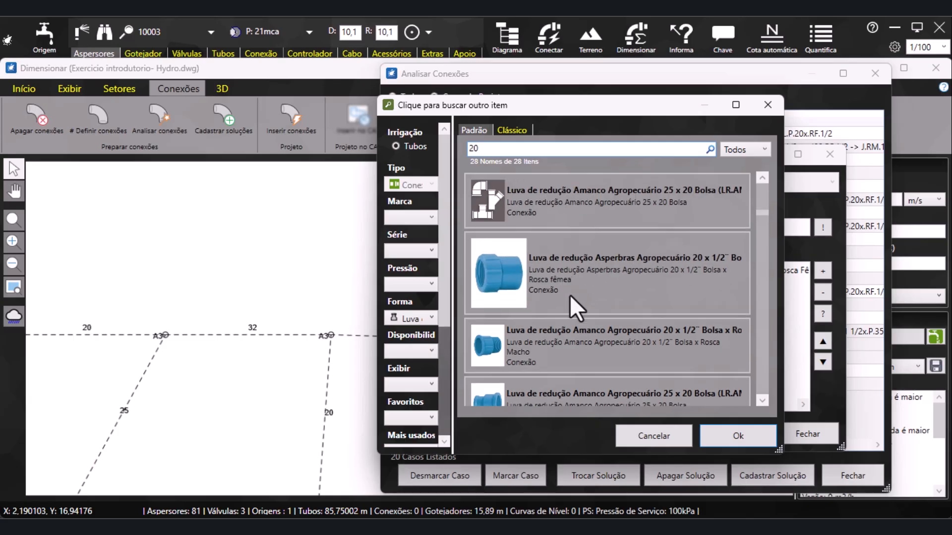
scroll(569, 296, down, 3)
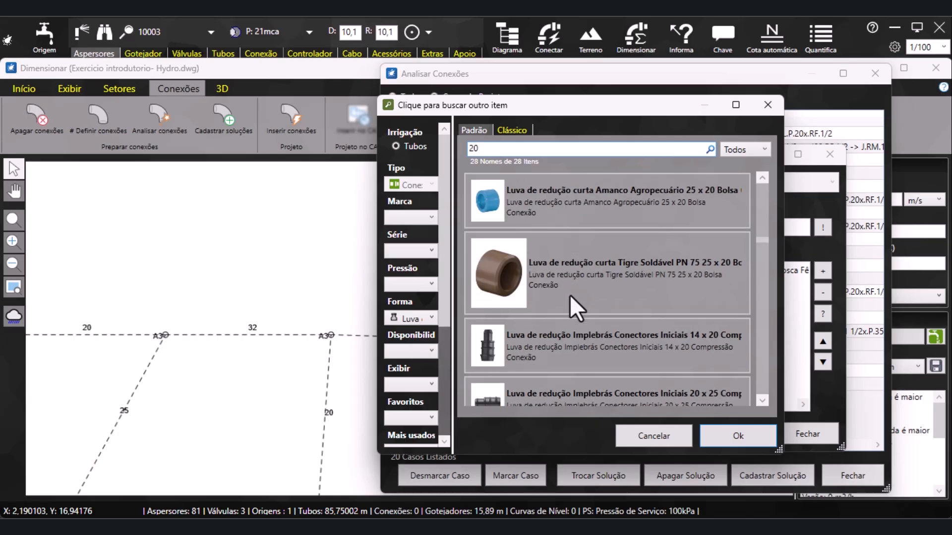
scroll(569, 295, down, 3)
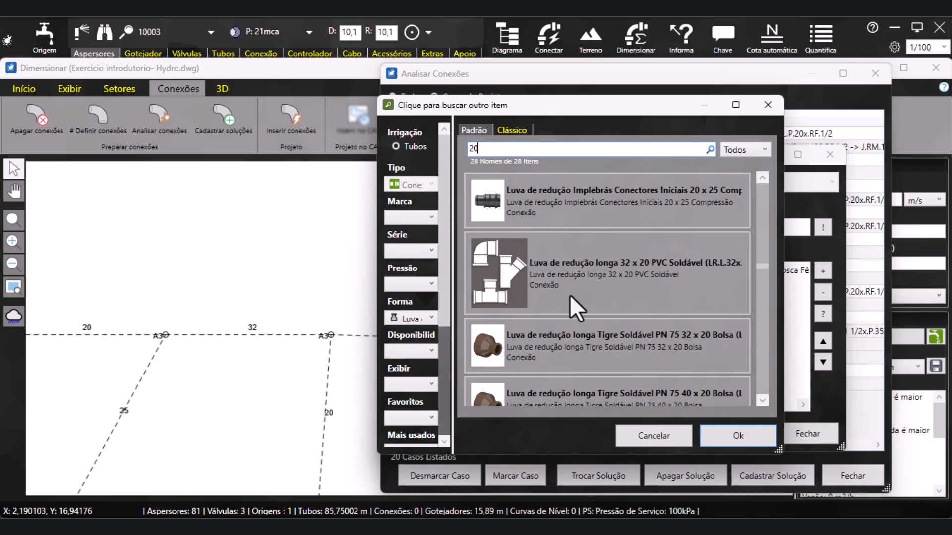
click(663, 267)
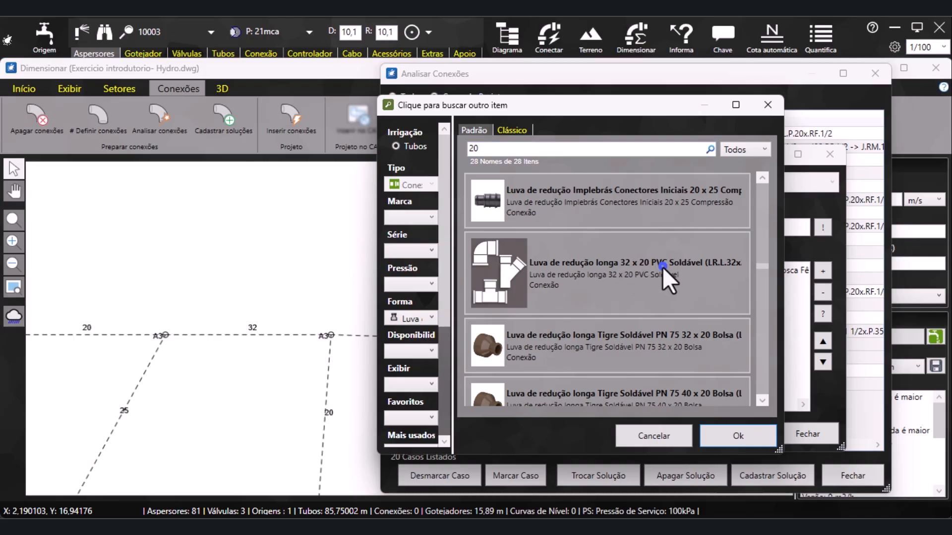
click(735, 439)
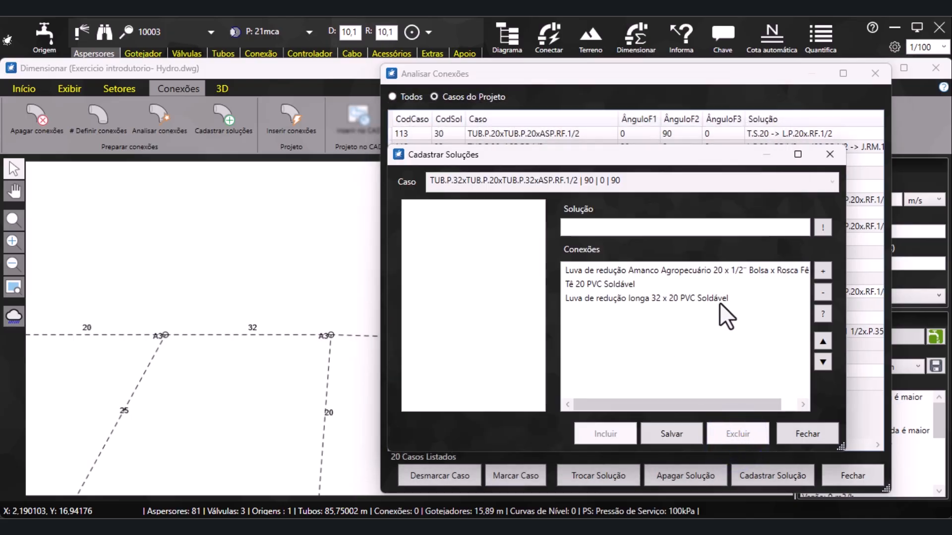
Search the Tê fittings for 32, add the Tê 32 PVC Soldável, and generate the solution's name from the listed connections
click(823, 272)
click(419, 317)
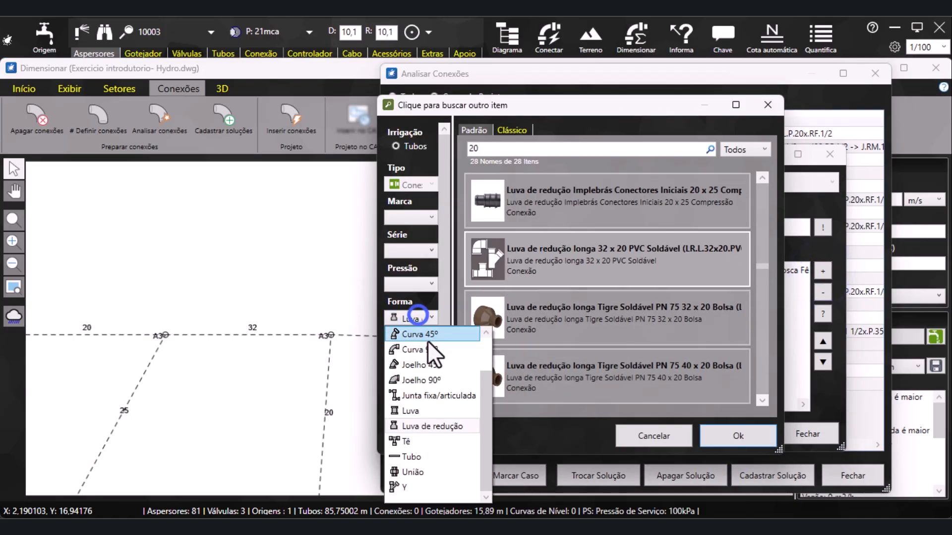
click(414, 441)
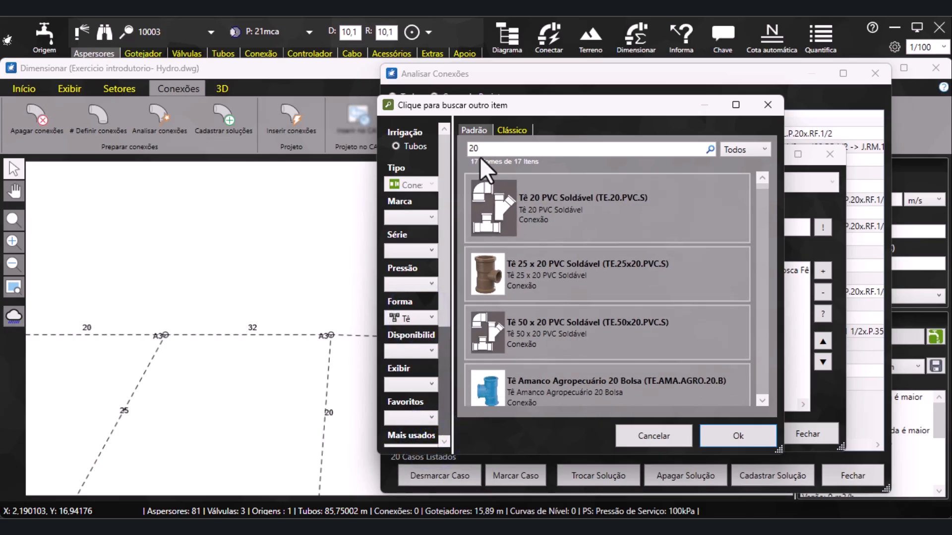
drag(482, 145, 459, 145)
text(32)
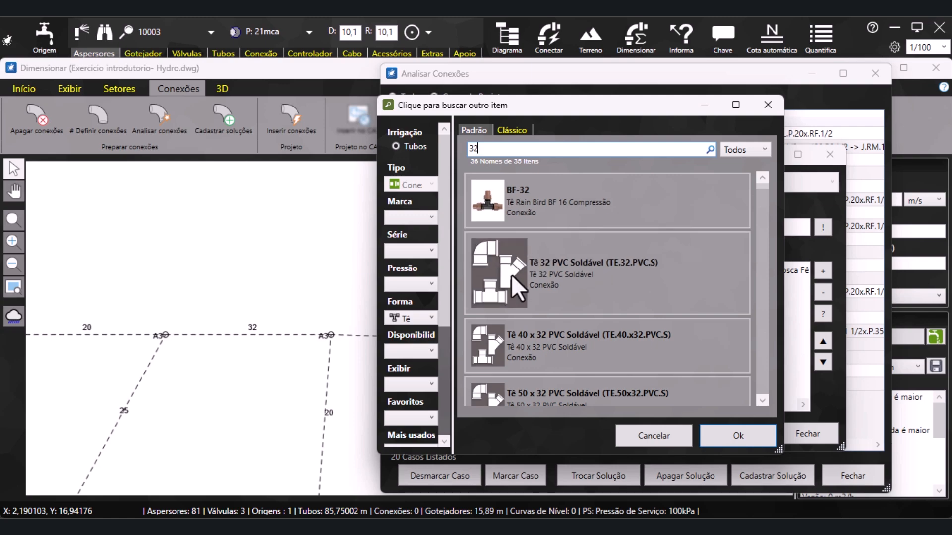
click(530, 279)
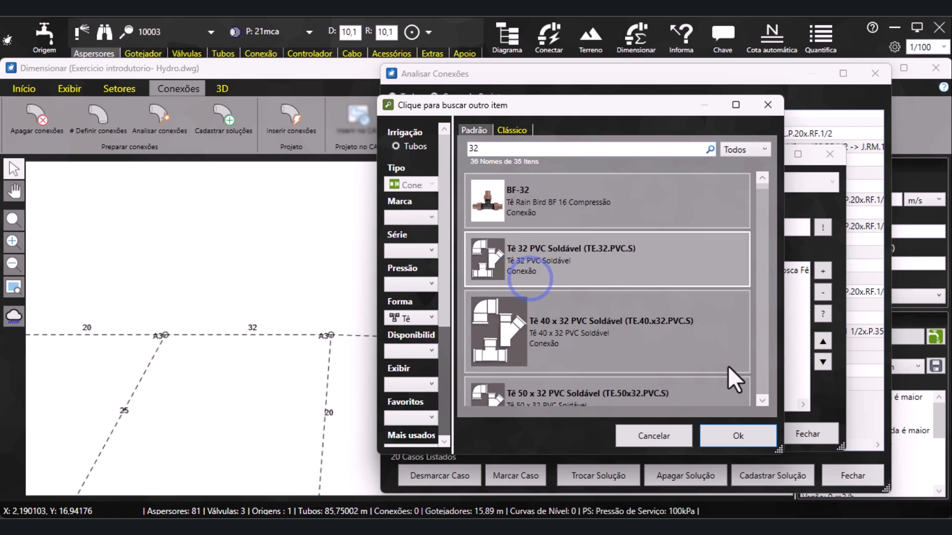
click(728, 435)
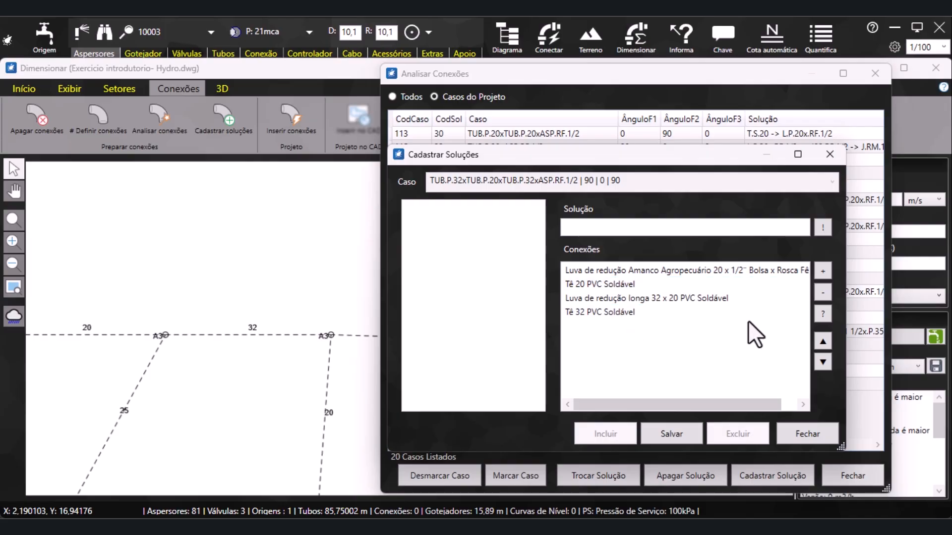
click(828, 229)
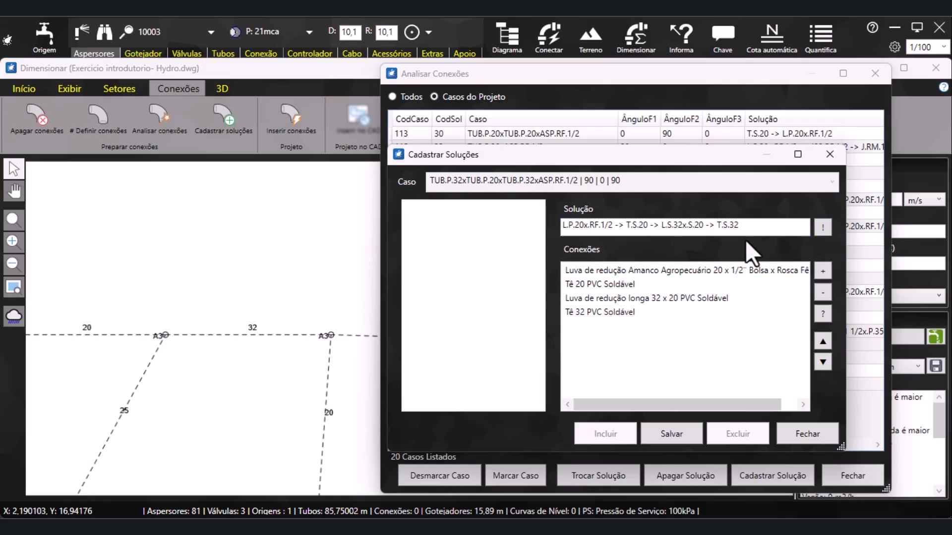
drag(752, 229, 556, 257)
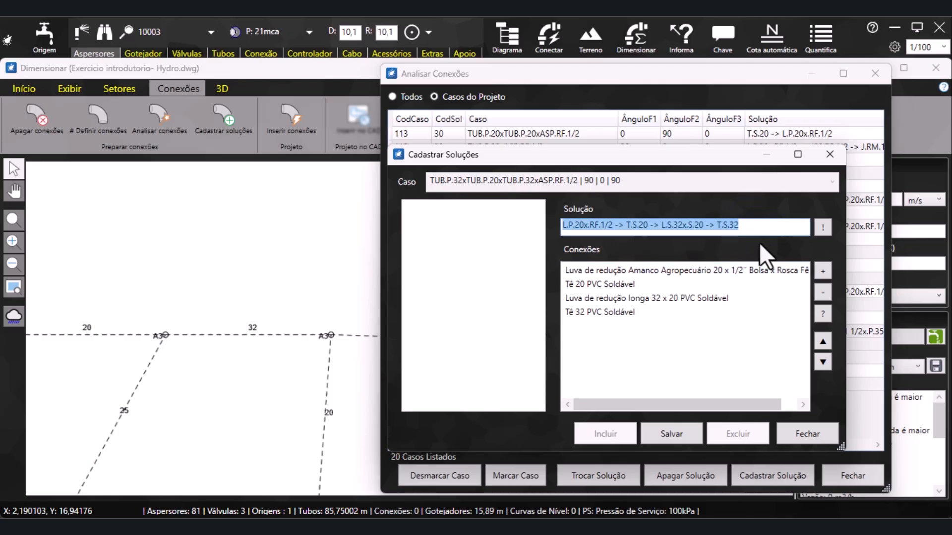
key(BackSpace)
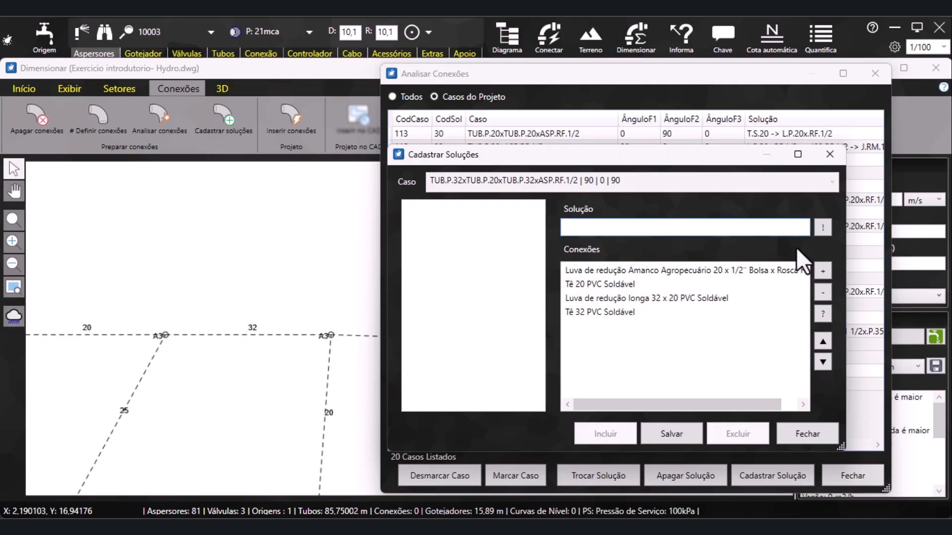
key(ctrl+z)
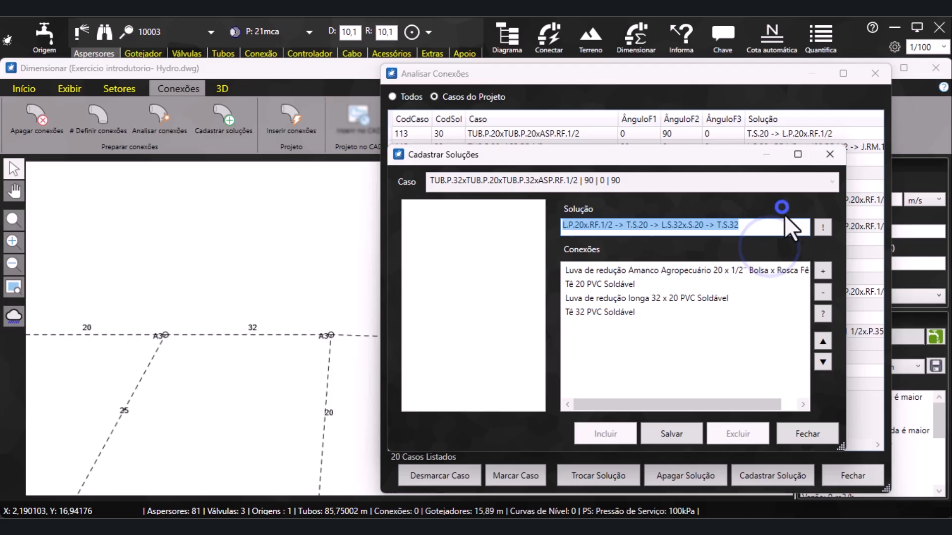
Save the new solution for the case TUB.P.32xTUB.P.20xTUB.P.32xASP.RF.1/2 and confirm saving the data
click(669, 436)
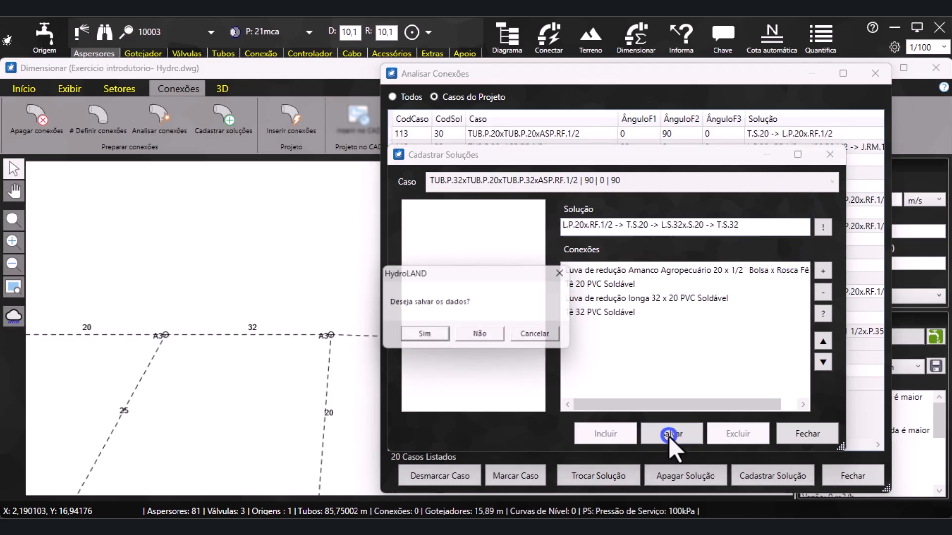
click(425, 337)
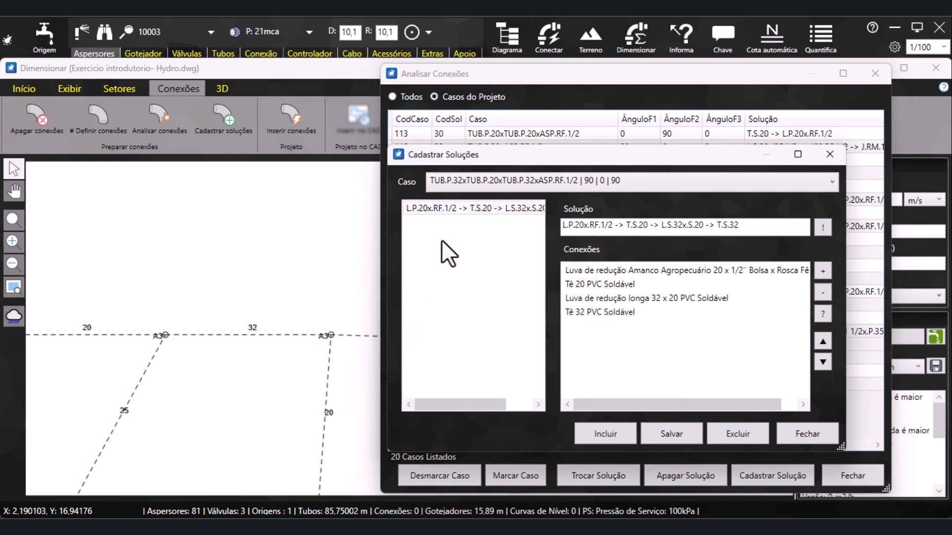
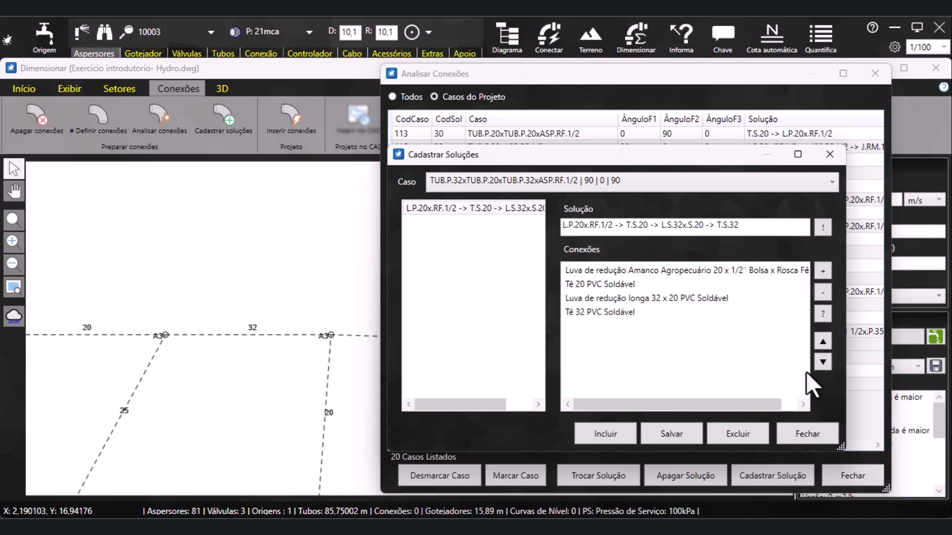
Close the solution registration and assign the solution L.P.20x.RF.1/2 -> T.S.20 -> L.S.32x.S.20 -> T.S.32 to connection case 160
click(805, 436)
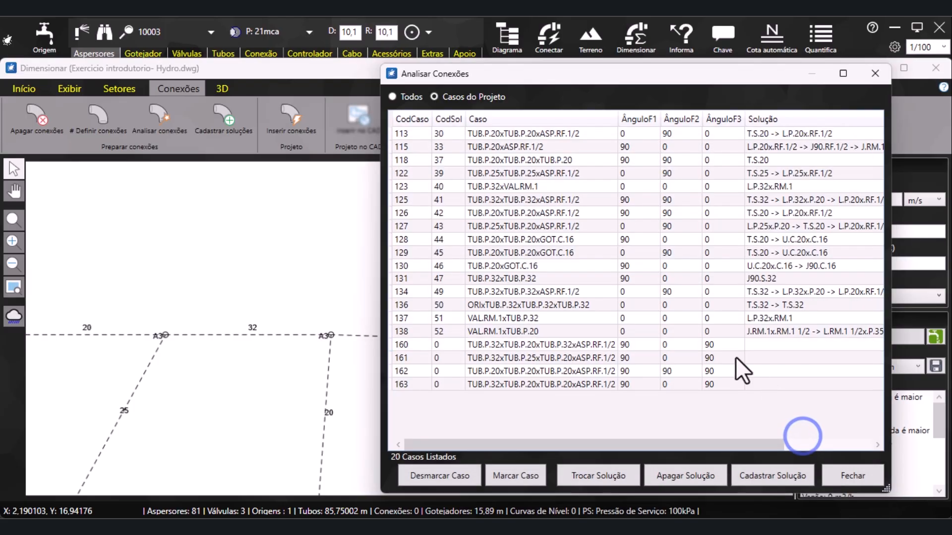
click(527, 346)
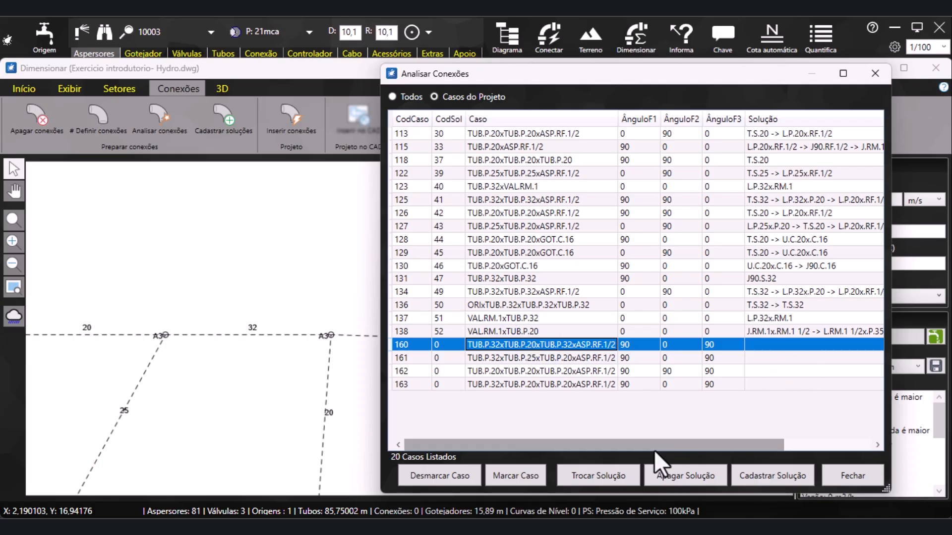
click(619, 470)
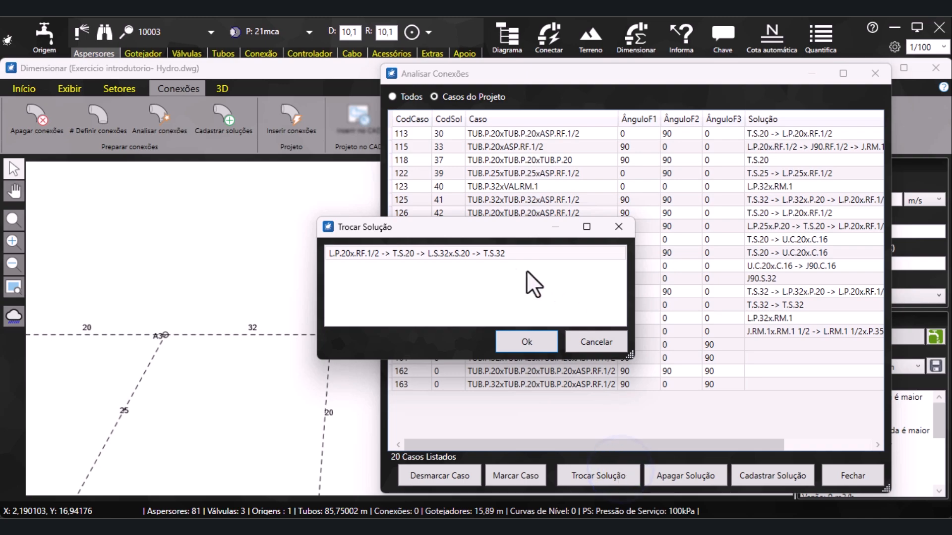
click(463, 255)
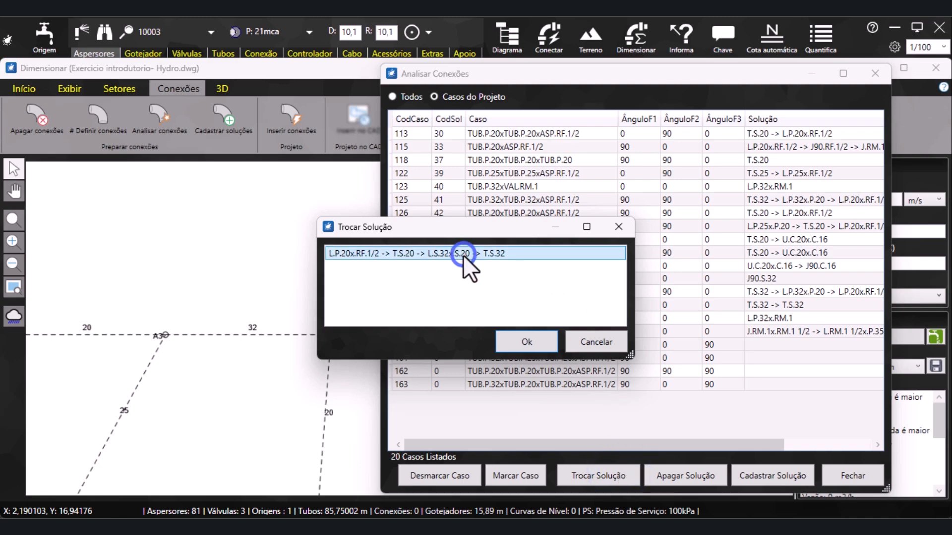
click(521, 344)
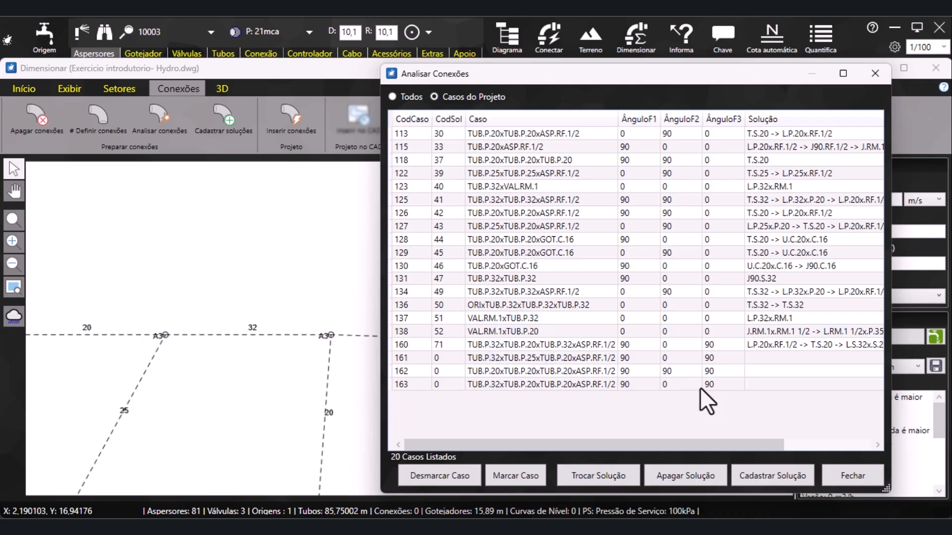
Widen the connection analysis window to review the full solution of each case, and close it
drag(463, 448, 531, 449)
drag(380, 295, 149, 295)
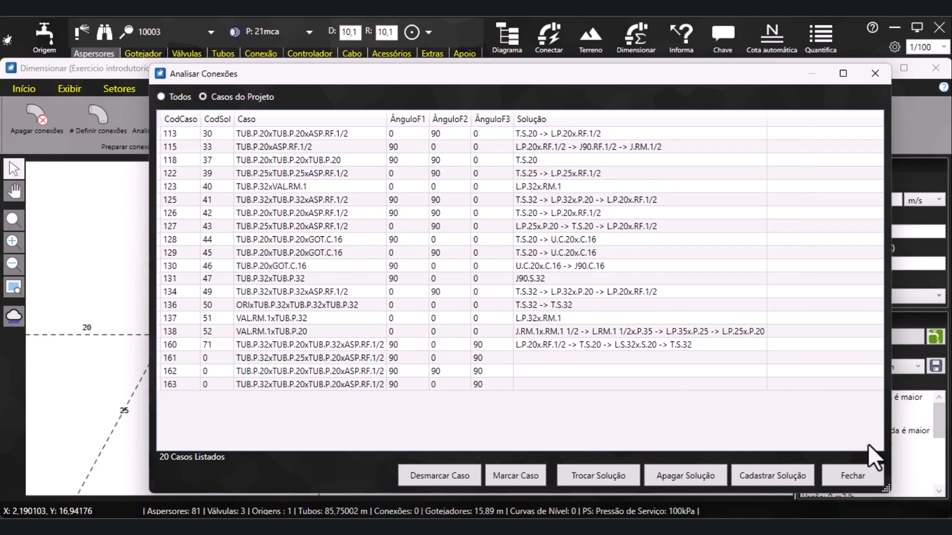
click(853, 476)
Insert the connections into the irrigation project
scroll(499, 286, down, 3)
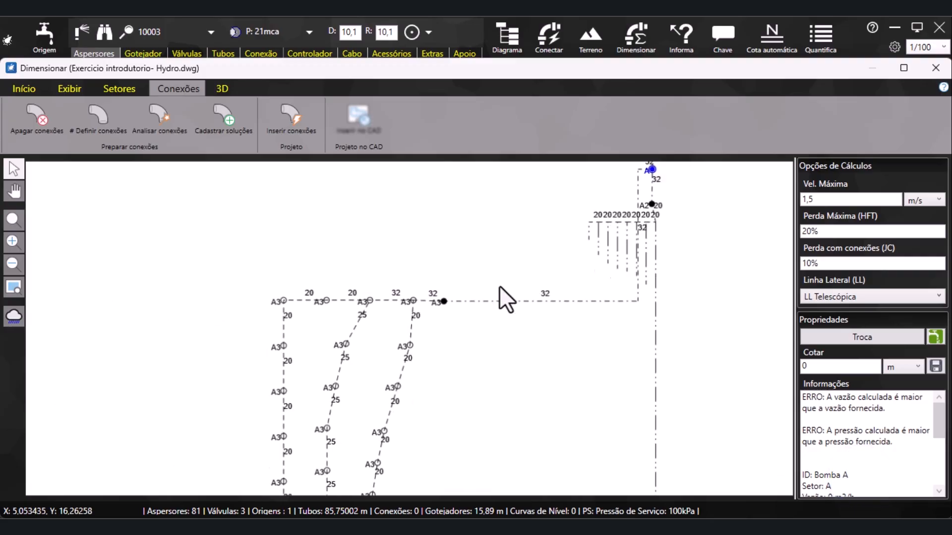
scroll(370, 257, down, 1)
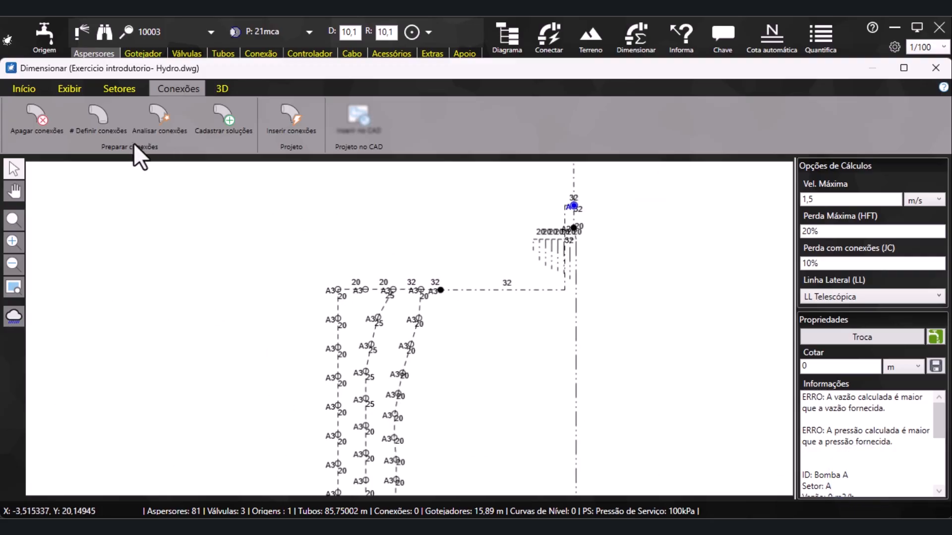
click(296, 124)
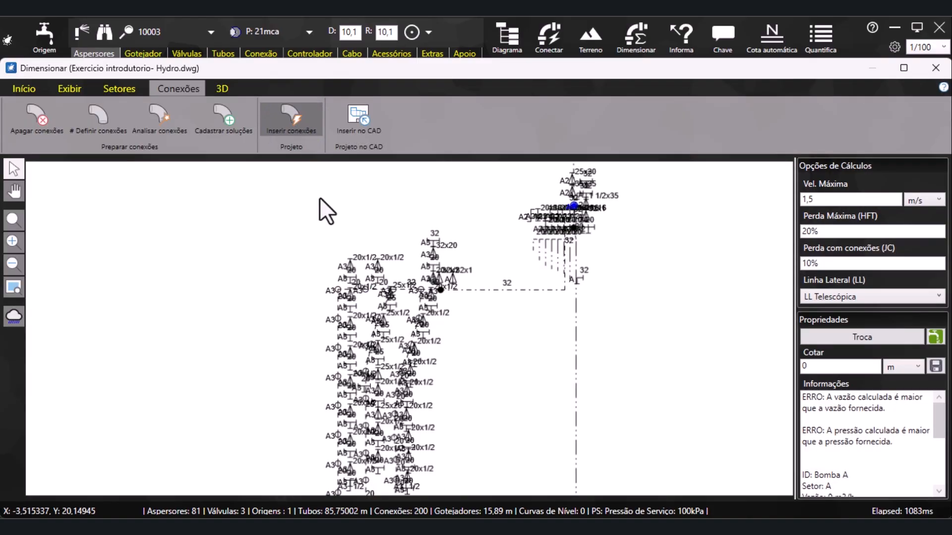
Check the connection symbols along the pipe network and insert them into the CAD drawing
scroll(407, 311, up, 6)
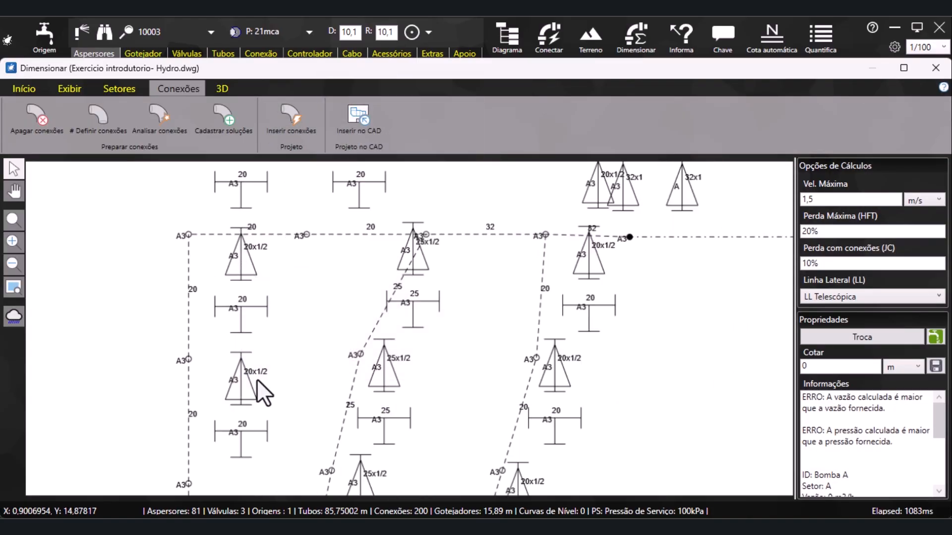
scroll(389, 298, down, 8)
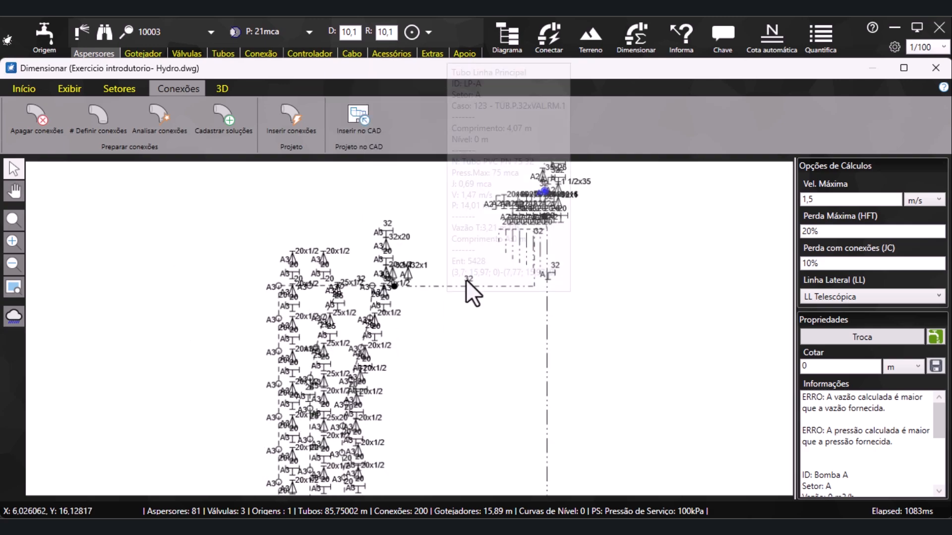
scroll(370, 318, down, 2)
middle_drag(464, 259, 447, 384)
scroll(445, 264, down, 1)
scroll(398, 323, up, 2)
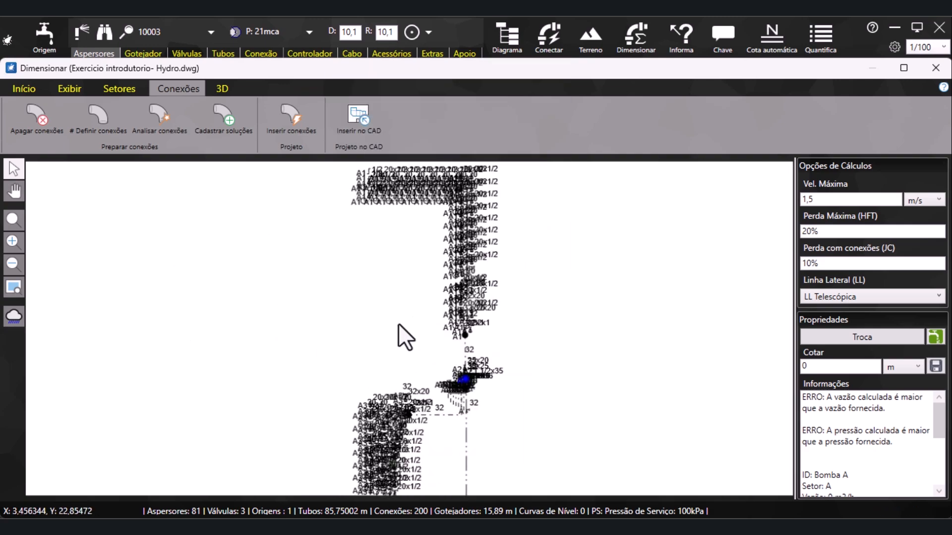
click(362, 123)
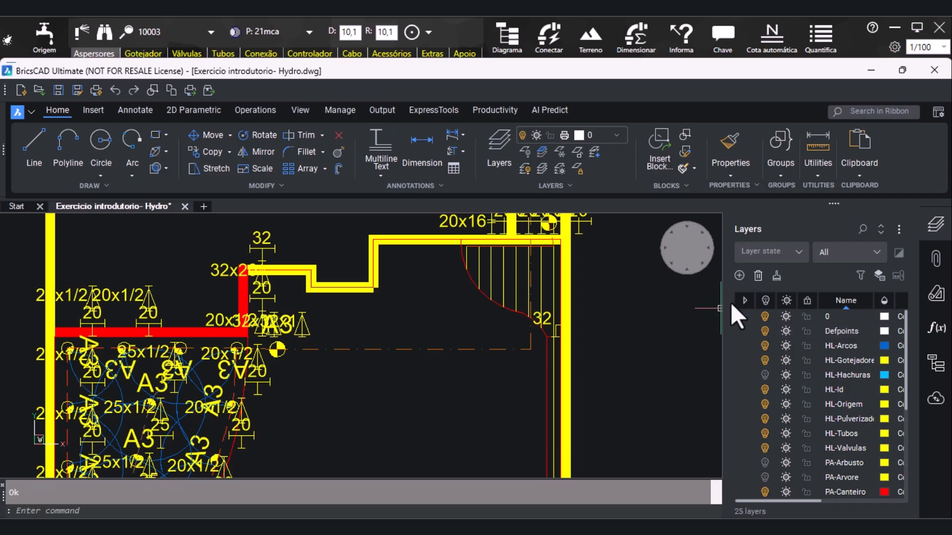
Turn off the HL-Conexao layer to hide the connection symbols in the CAD drawing
scroll(204, 360, down, 3)
scroll(204, 359, up, 5)
scroll(293, 393, down, 5)
scroll(363, 223, up, 3)
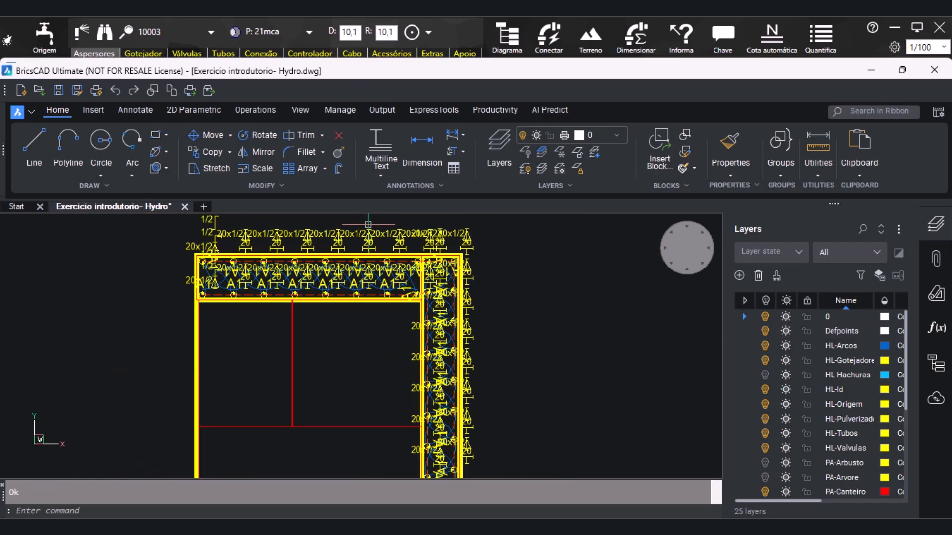
scroll(362, 223, up, 1)
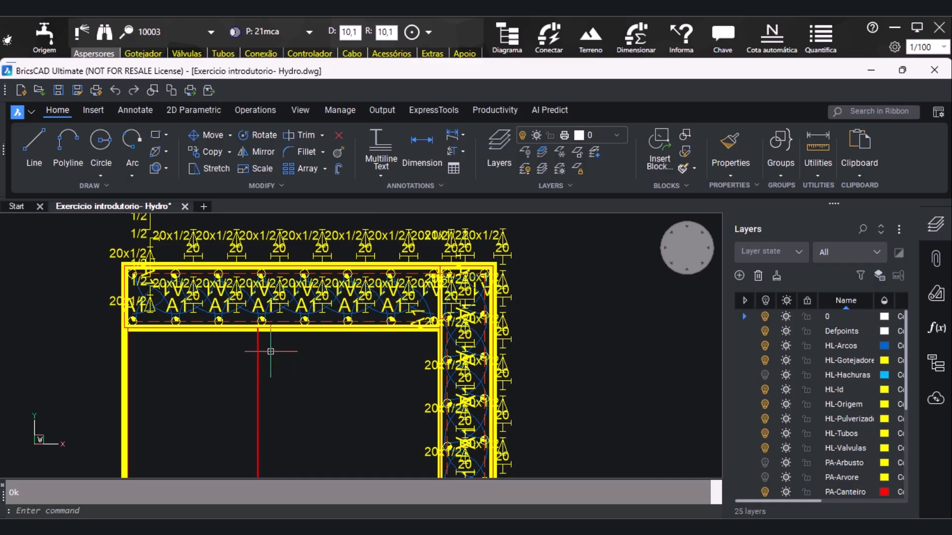
scroll(431, 309, down, 1)
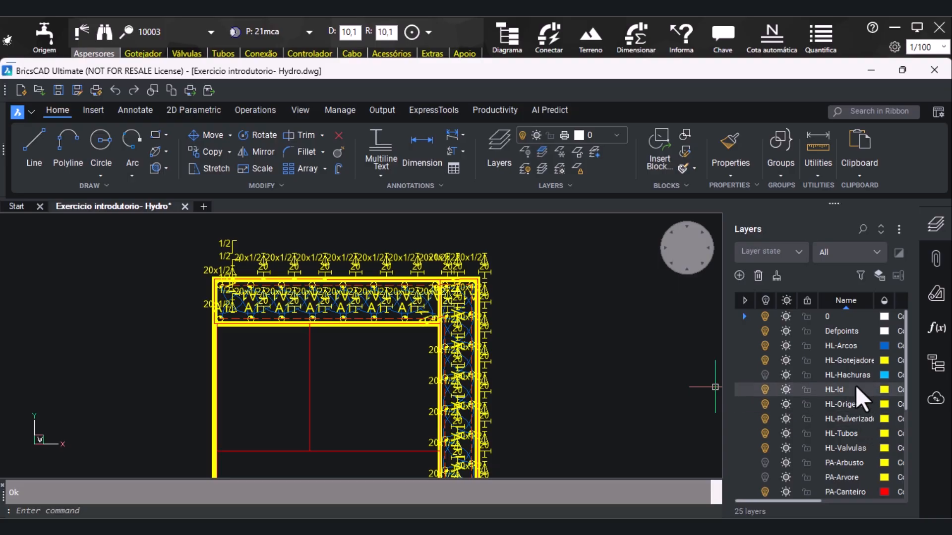
scroll(832, 453, down, 1)
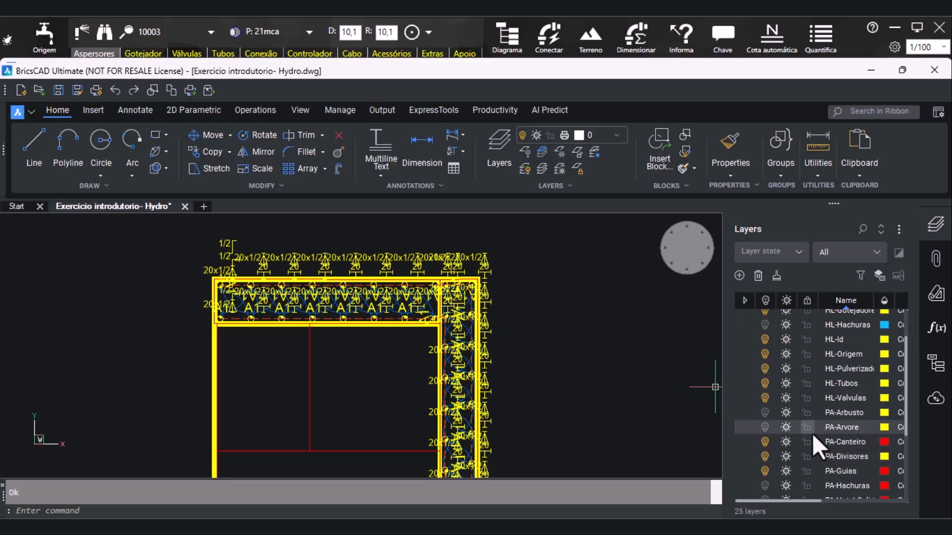
scroll(813, 433, down, 3)
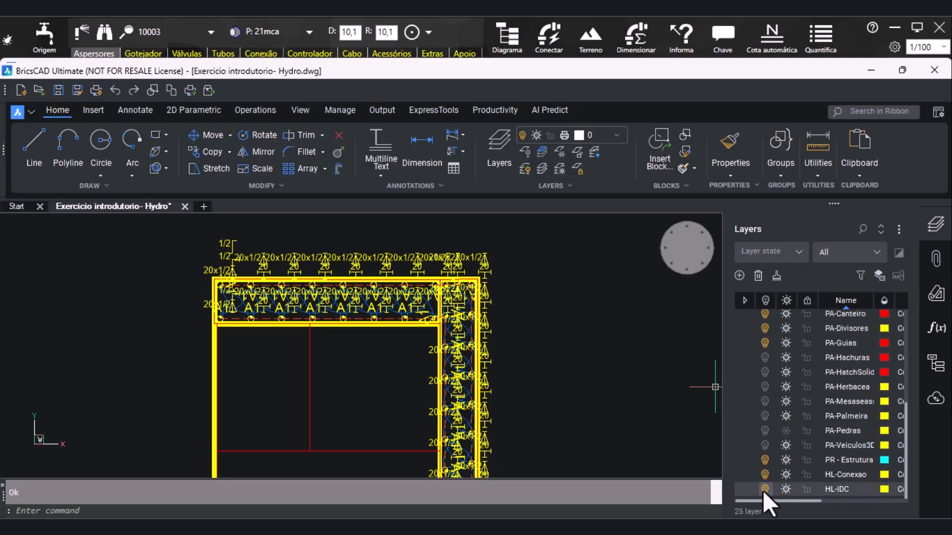
click(765, 476)
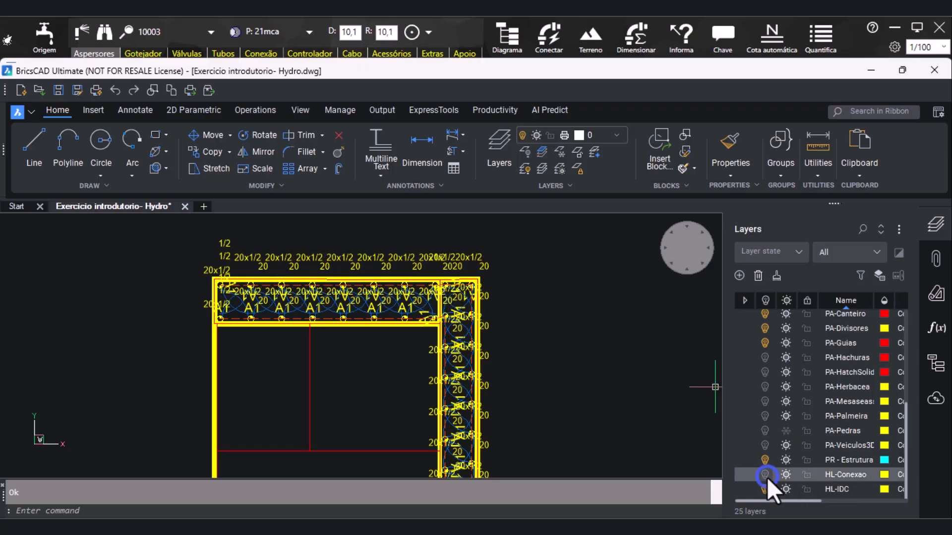
Identify the layer of a 20x1/2 connection label and freeze that HL-Conexao layer to hide the labels
scroll(772, 474, up, 2)
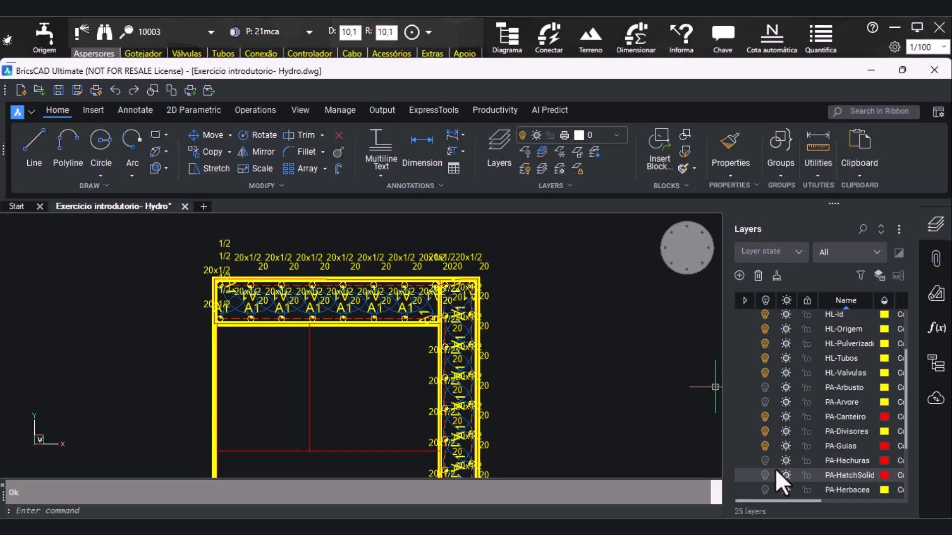
scroll(398, 276, up, 2)
click(398, 275)
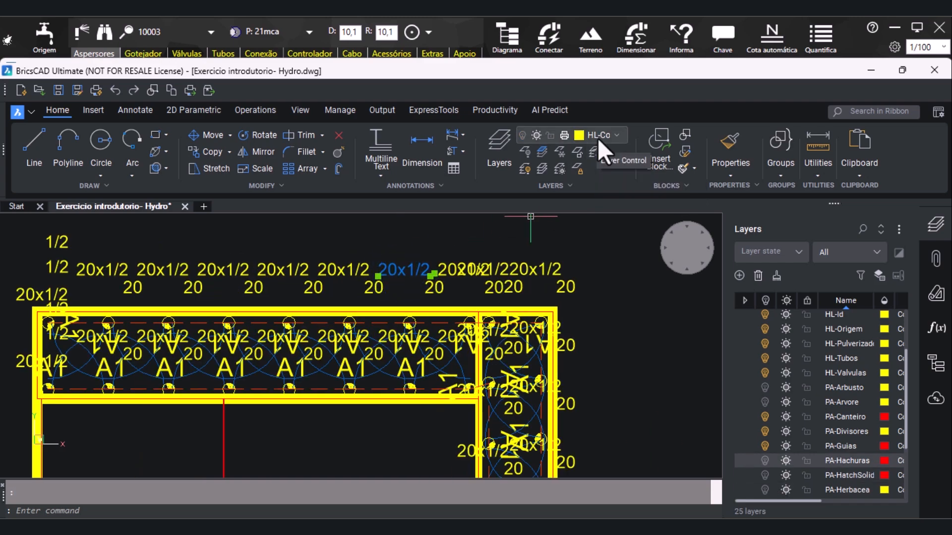
click(620, 132)
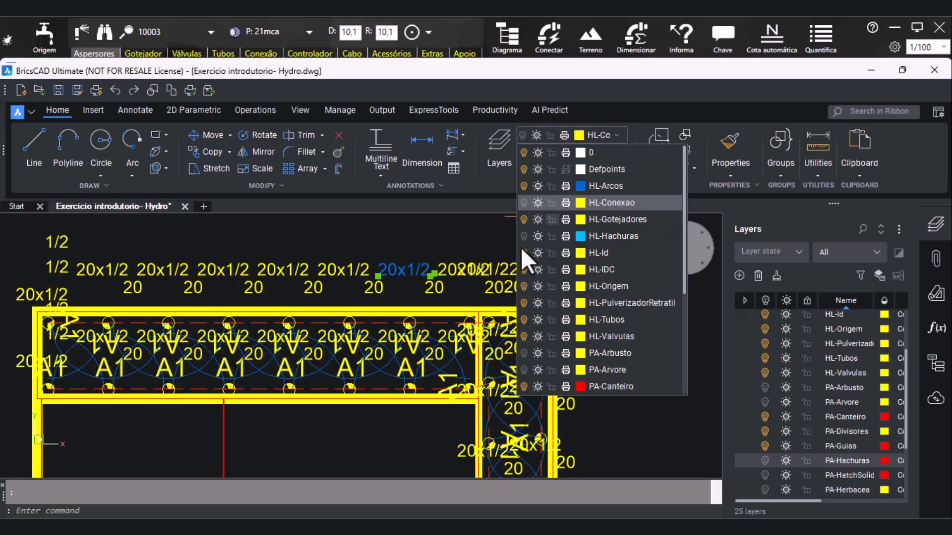
click(535, 202)
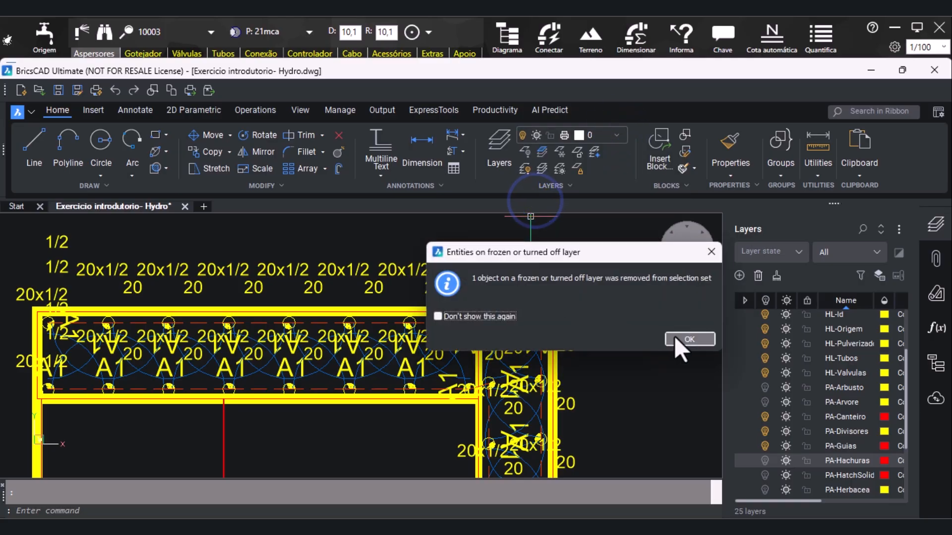
click(691, 339)
Use Informa to view the quantification and data sheet of a sprinkler in sector A1, and close the information
scroll(352, 260, down, 2)
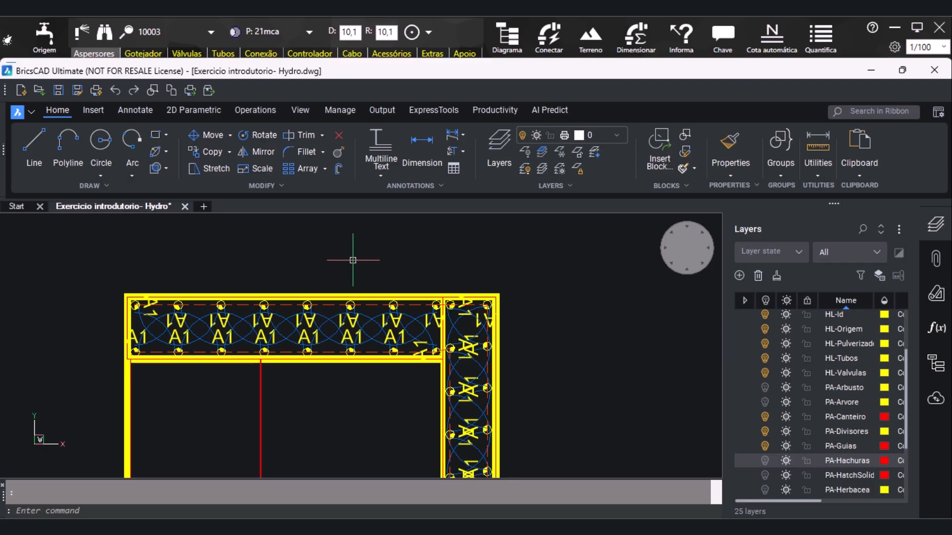
scroll(368, 234, down, 2)
scroll(409, 429, down, 3)
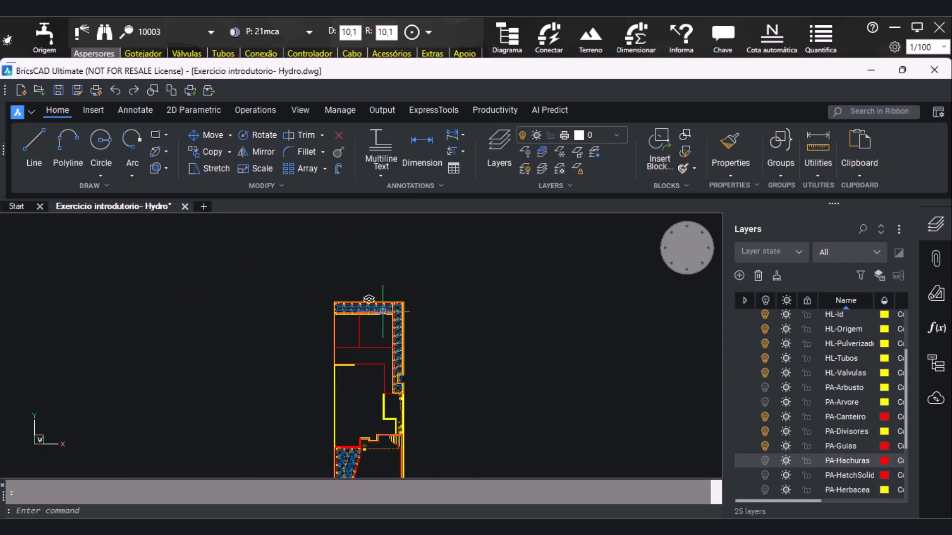
scroll(447, 424, up, 2)
scroll(425, 307, down, 1)
scroll(425, 308, down, 1)
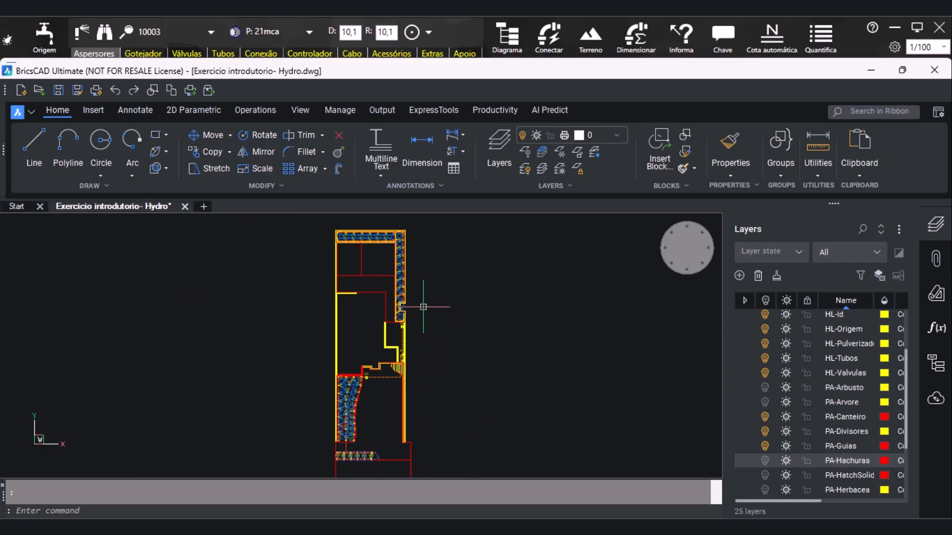
click(676, 46)
scroll(379, 270, up, 4)
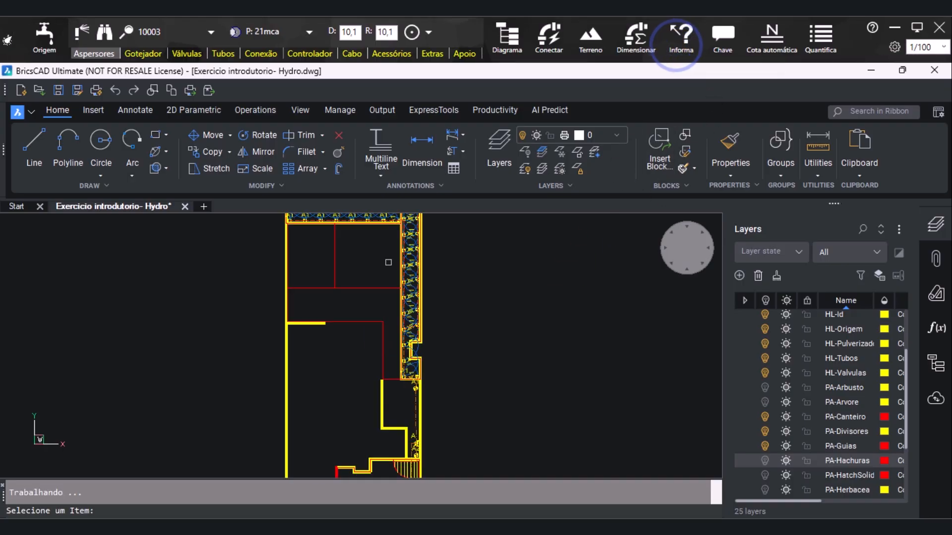
scroll(459, 295, up, 2)
click(412, 270)
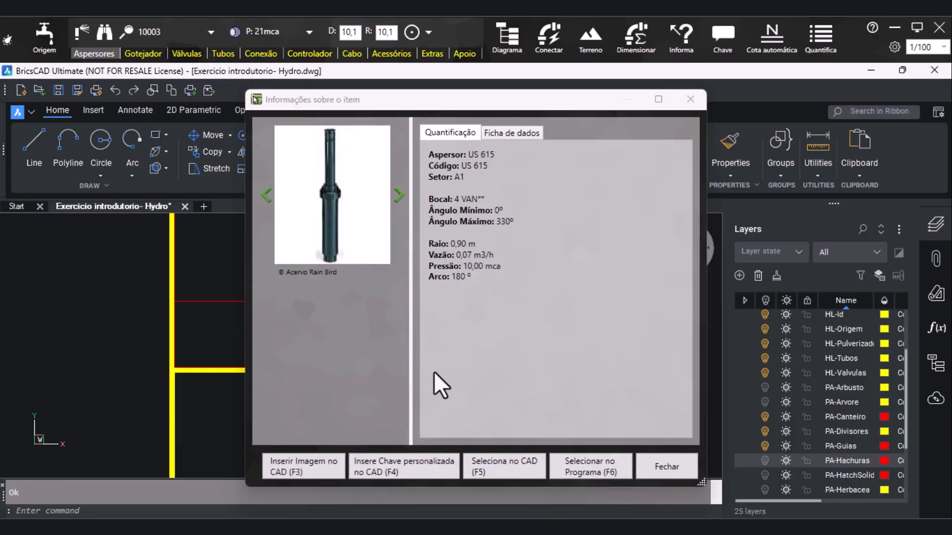
click(512, 133)
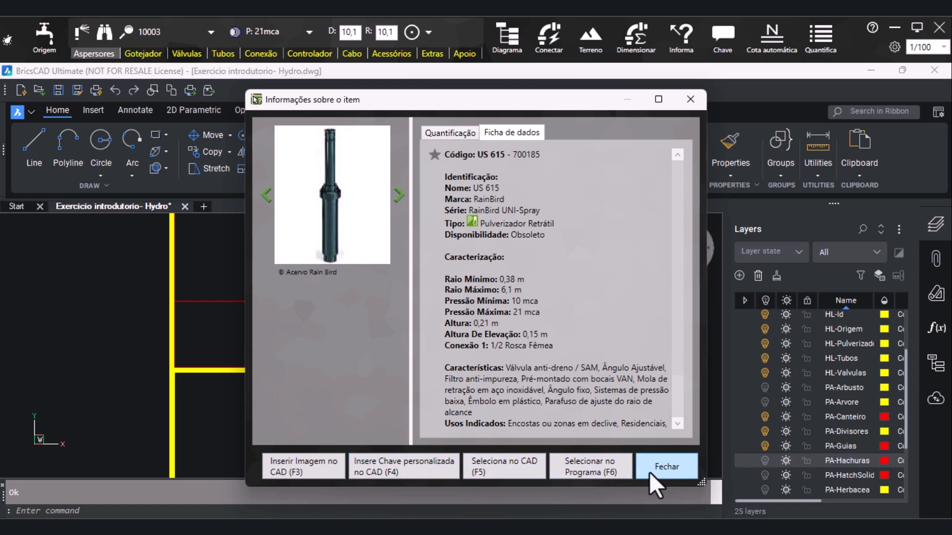
click(689, 99)
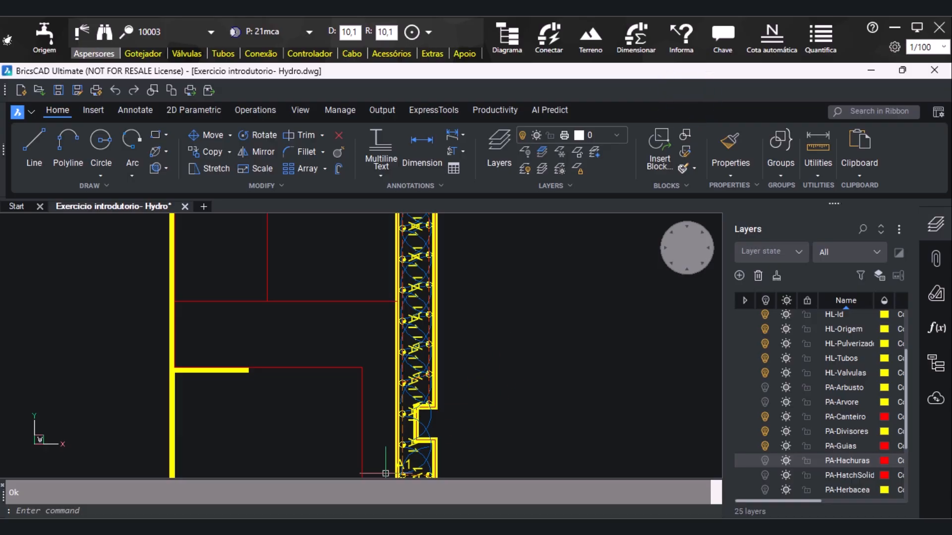
Undo the last command in the drawing
scroll(813, 39, down, 1)
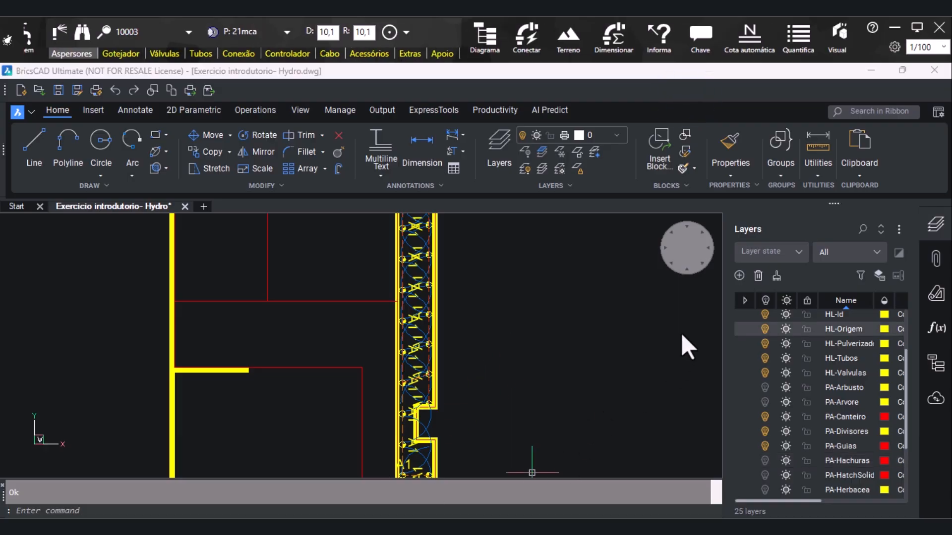
key(ctrl+z)
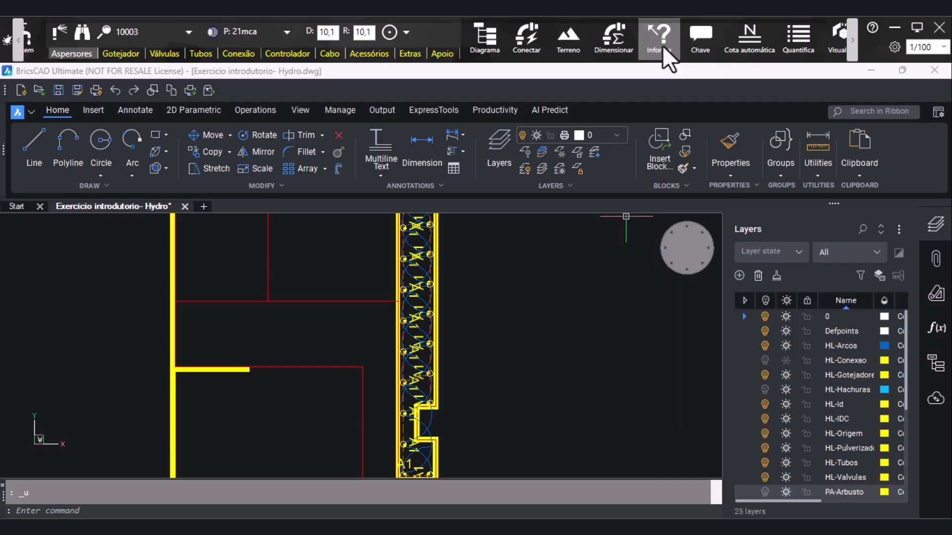
Automatically label the pipes across the whole irrigation drawing by selecting the entire plan
click(752, 50)
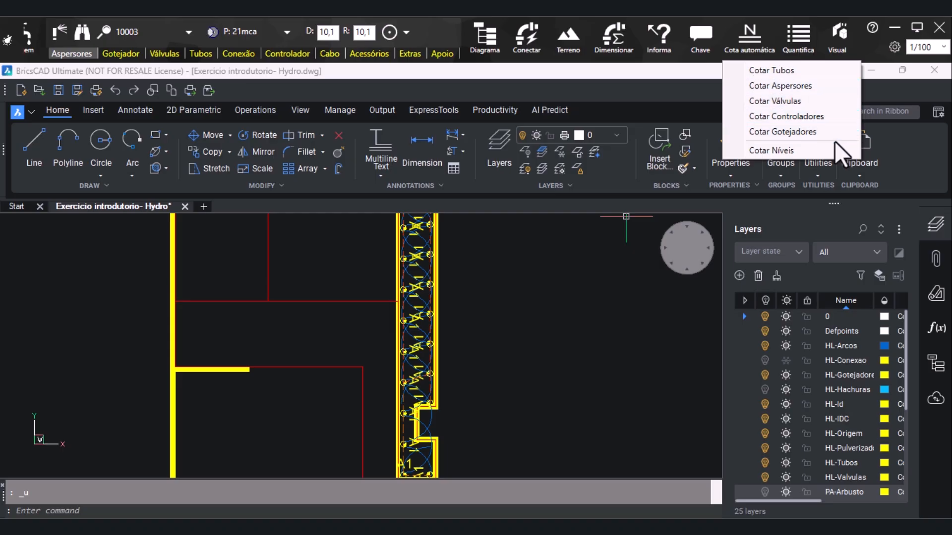
click(788, 72)
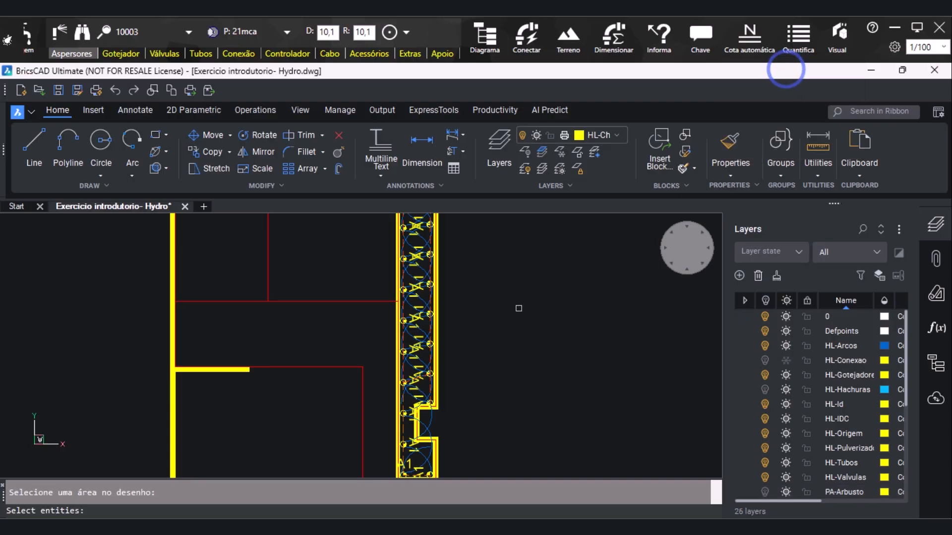
scroll(493, 325, down, 5)
scroll(389, 254, down, 3)
click(376, 250)
click(460, 433)
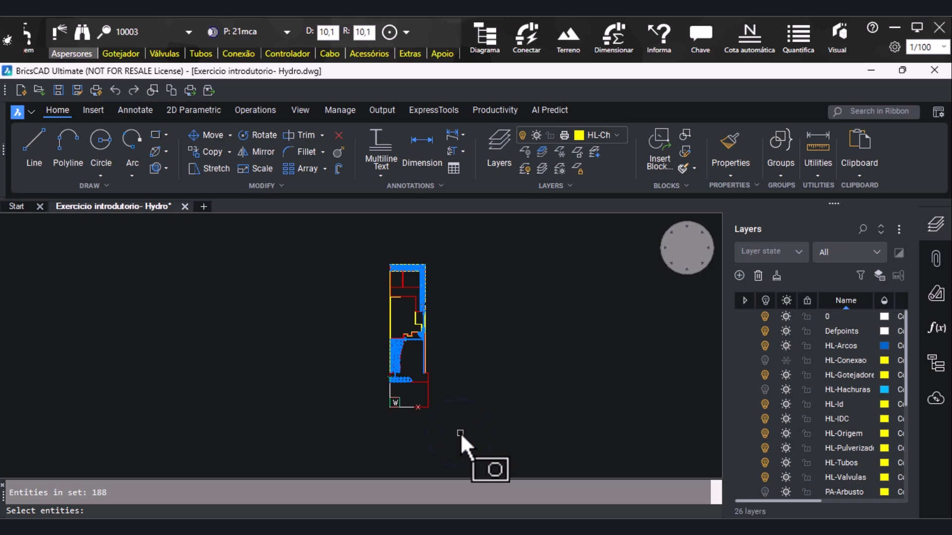
key(Return)
Examine the automatic pipe diameter labels along sector A1, around the valves and in sector A3
scroll(414, 262, up, 10)
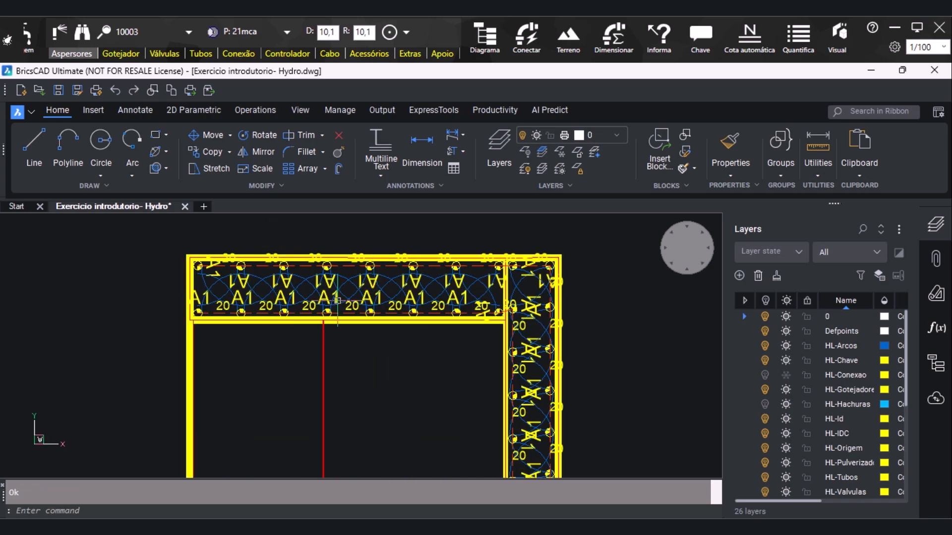
scroll(396, 340, up, 2)
scroll(256, 245, down, 1)
scroll(516, 330, up, 5)
scroll(387, 245, down, 4)
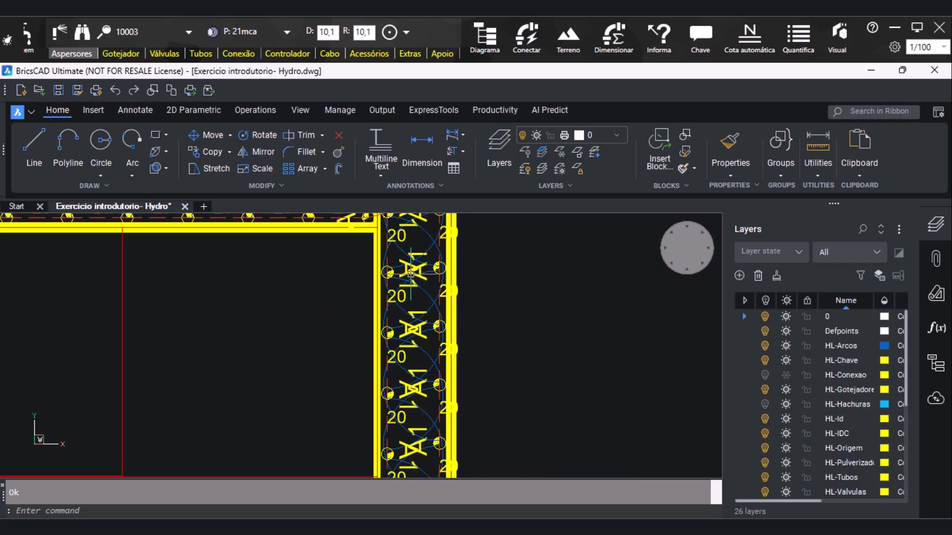
scroll(395, 423, up, 3)
scroll(513, 277, down, 3)
scroll(492, 435, up, 3)
scroll(492, 434, down, 1)
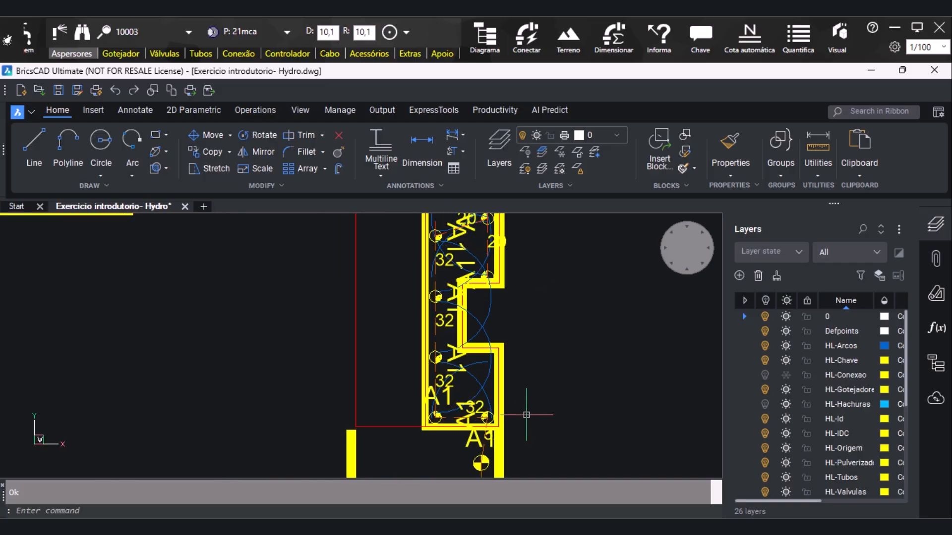
scroll(578, 361, down, 2)
scroll(529, 405, down, 3)
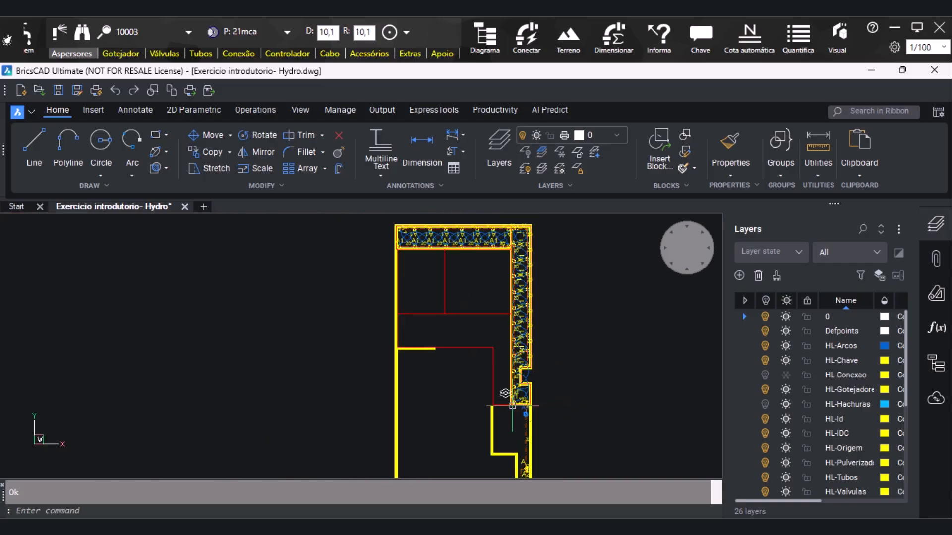
scroll(563, 266, up, 1)
scroll(461, 264, down, 2)
scroll(443, 463, up, 5)
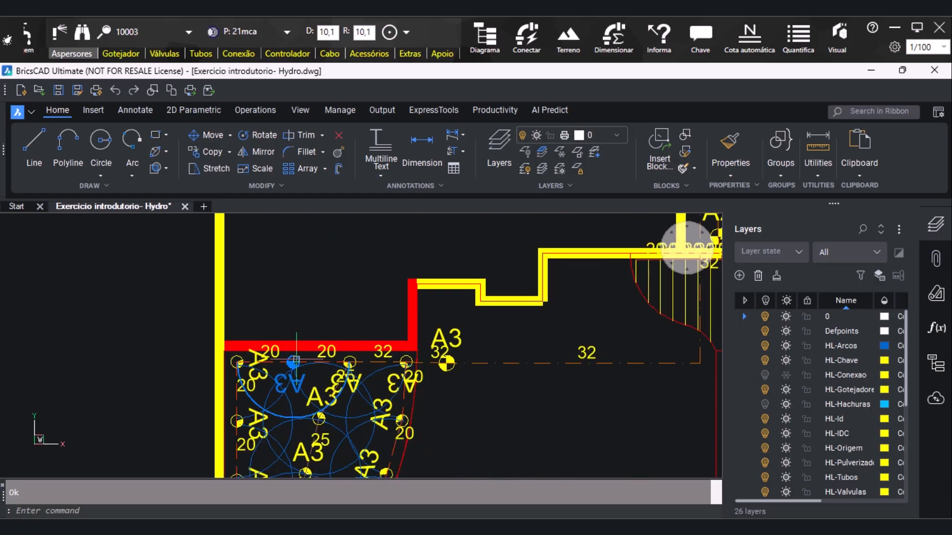
scroll(296, 361, down, 3)
scroll(535, 385, down, 3)
scroll(423, 349, down, 2)
scroll(450, 235, up, 2)
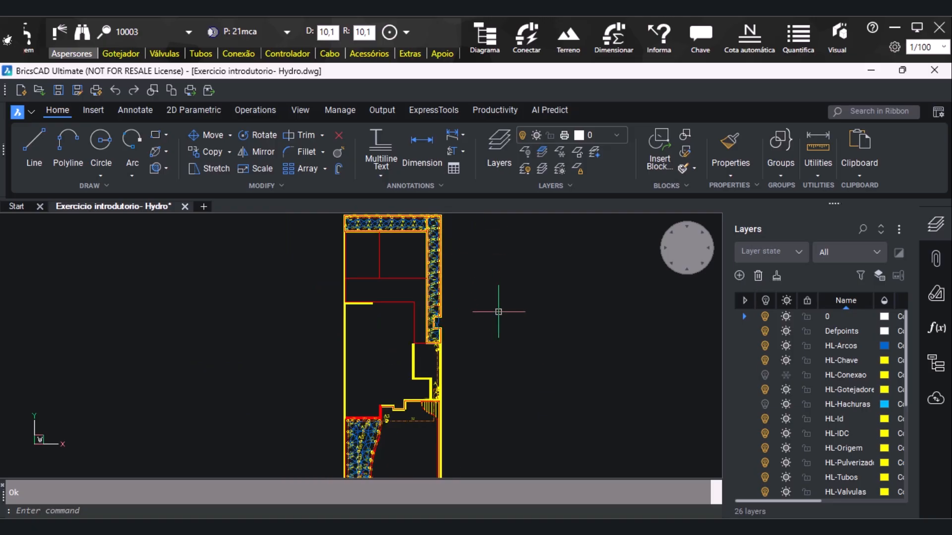
Add an identification key (Chave) to the A2 valve, with a horizontal leader extending left past the wall to the indicator
click(413, 481)
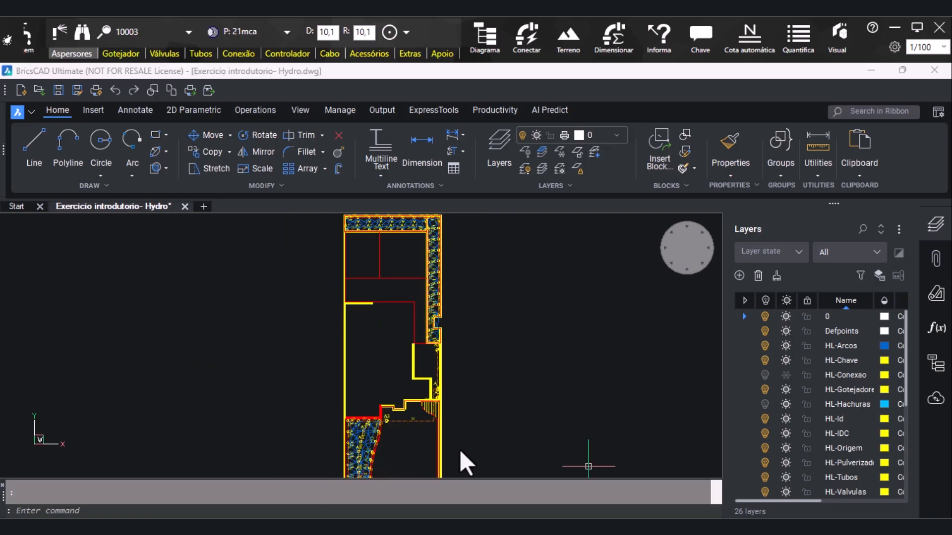
click(709, 45)
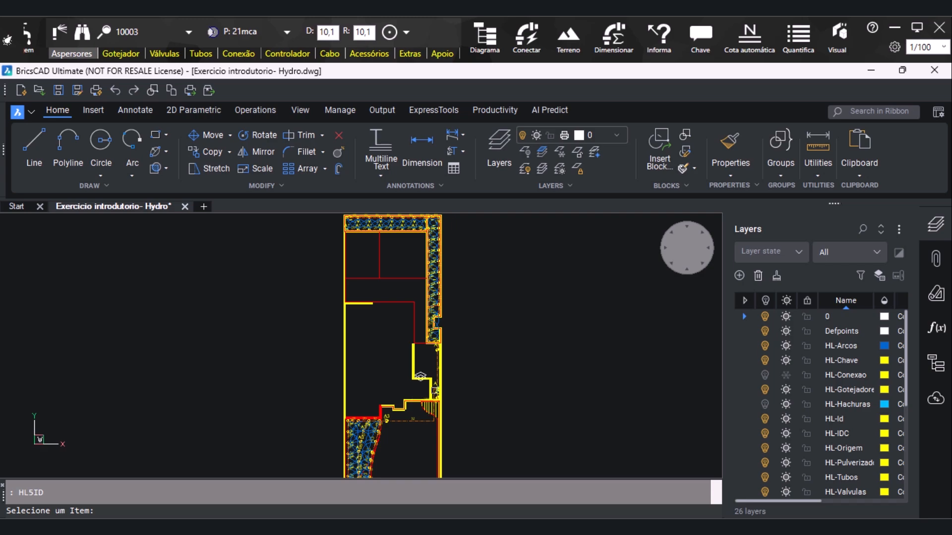
scroll(446, 419, up, 4)
scroll(410, 422, up, 5)
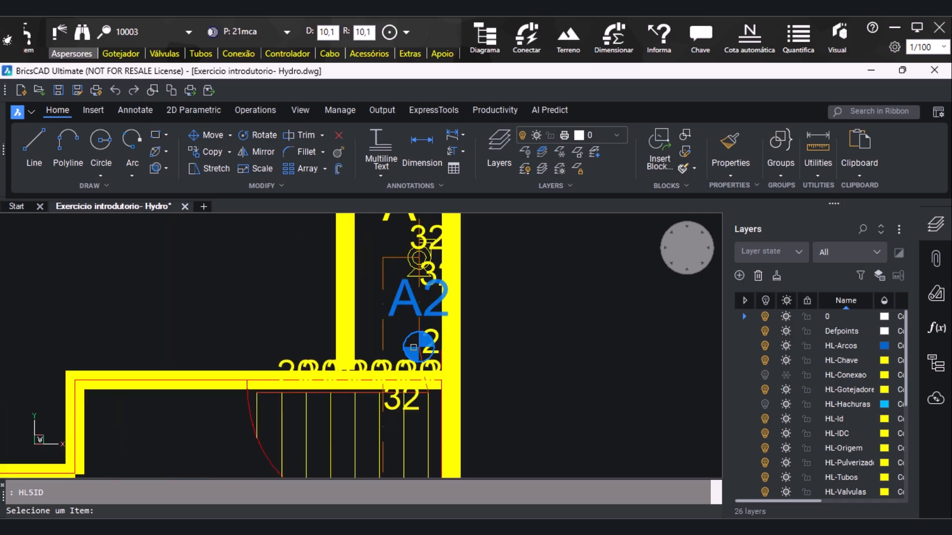
click(529, 284)
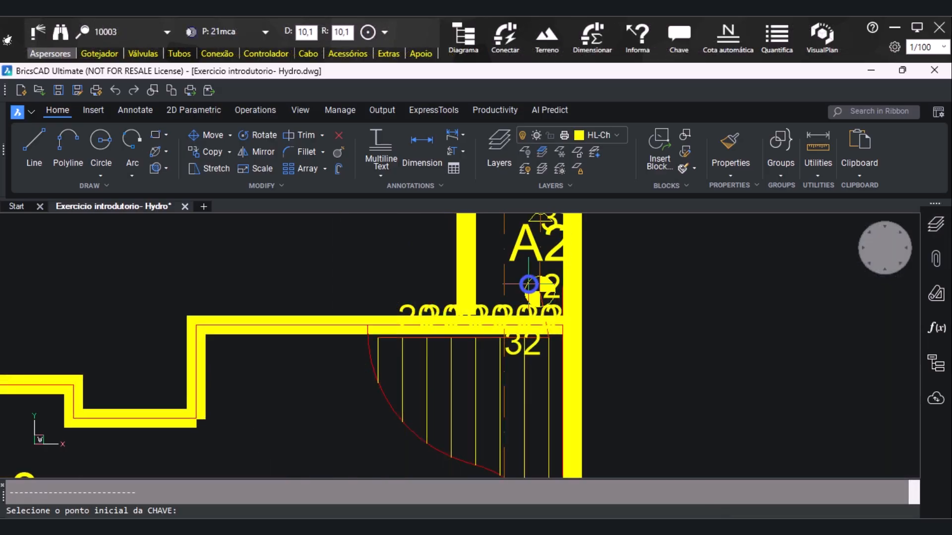
click(504, 293)
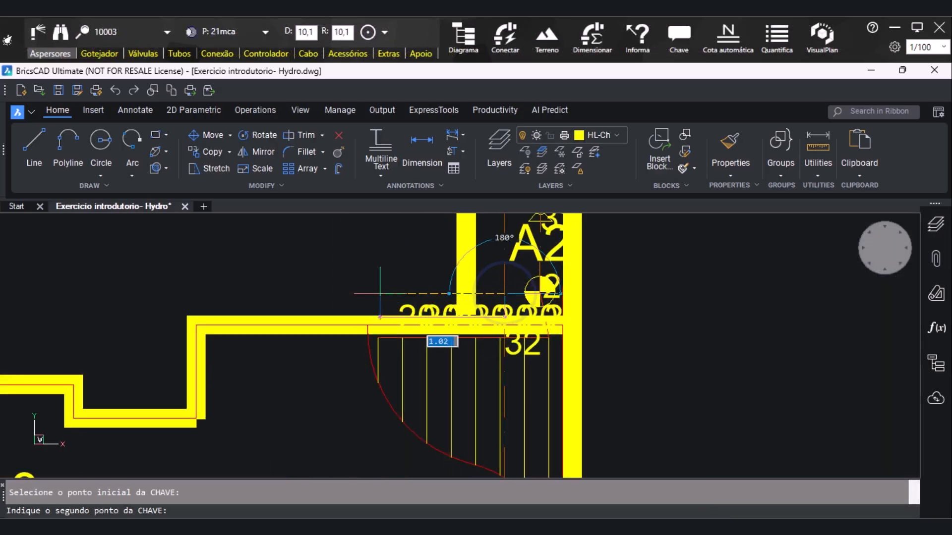
click(434, 293)
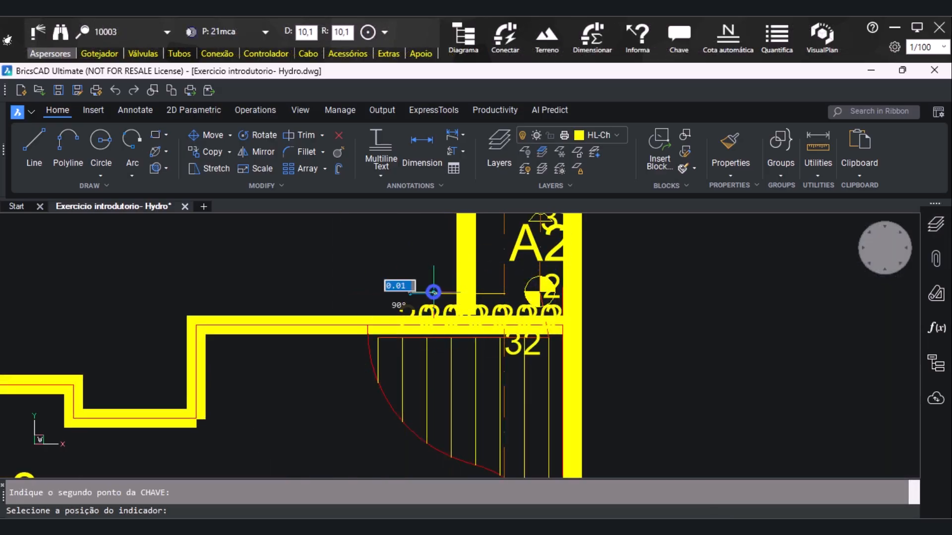
click(170, 299)
Add an identification key to the symbol labelled A above the A2 valve, placing its indicator left of the wall
scroll(362, 267, down, 2)
scroll(536, 323, down, 1)
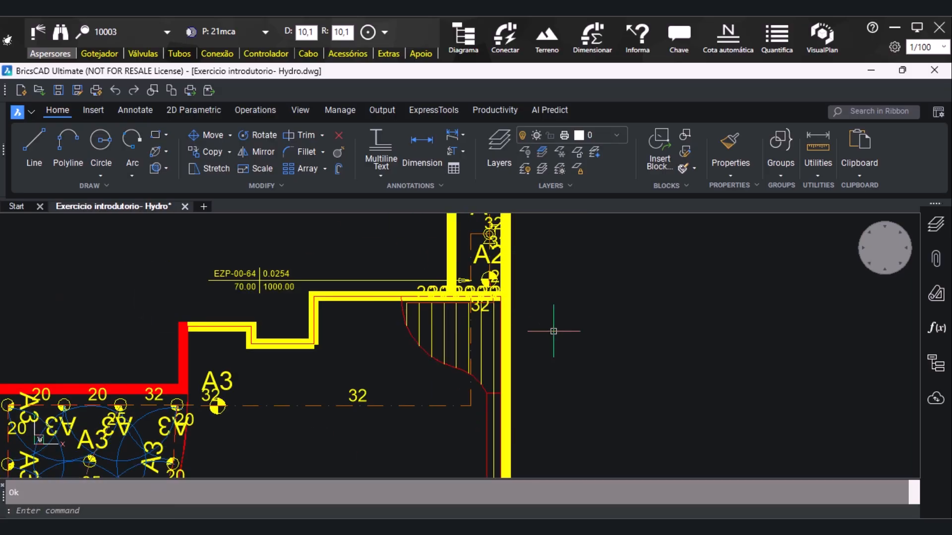
scroll(603, 389, down, 1)
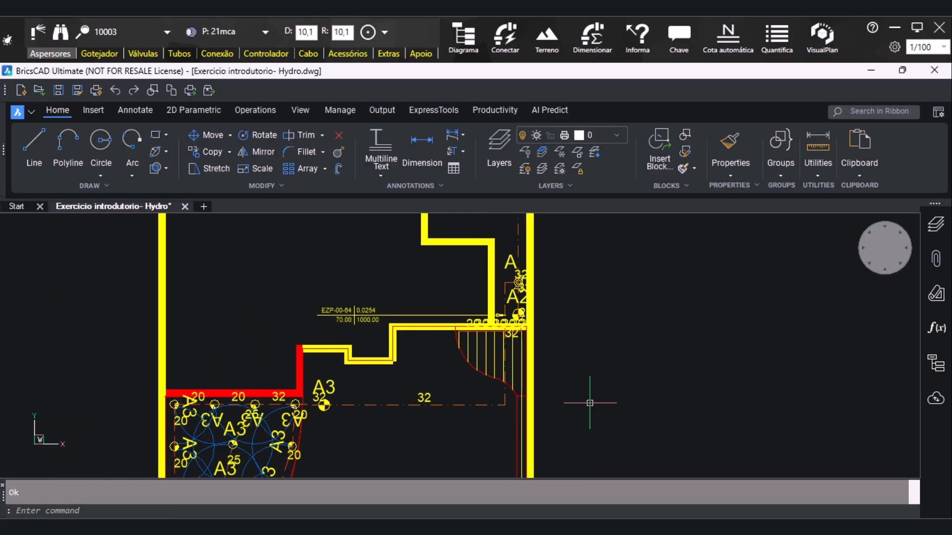
scroll(589, 403, up, 2)
click(689, 30)
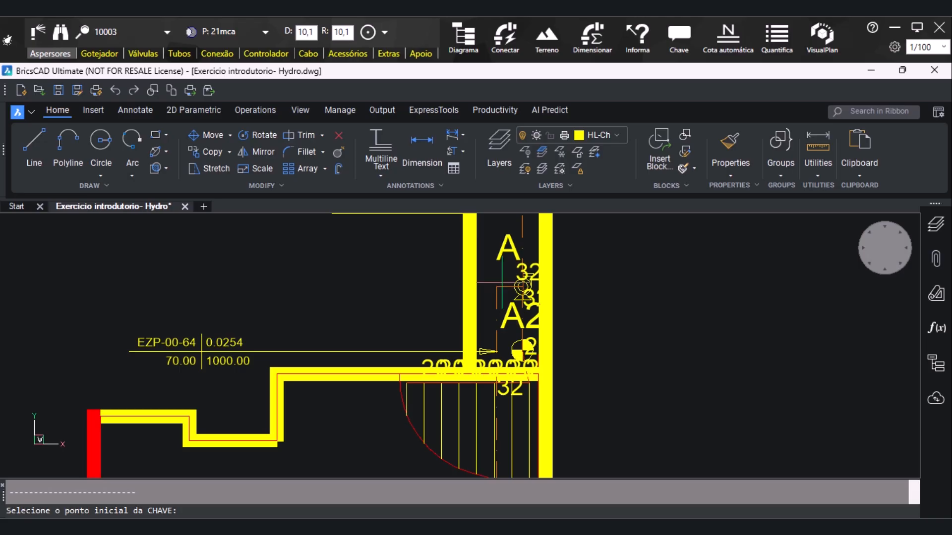
click(502, 293)
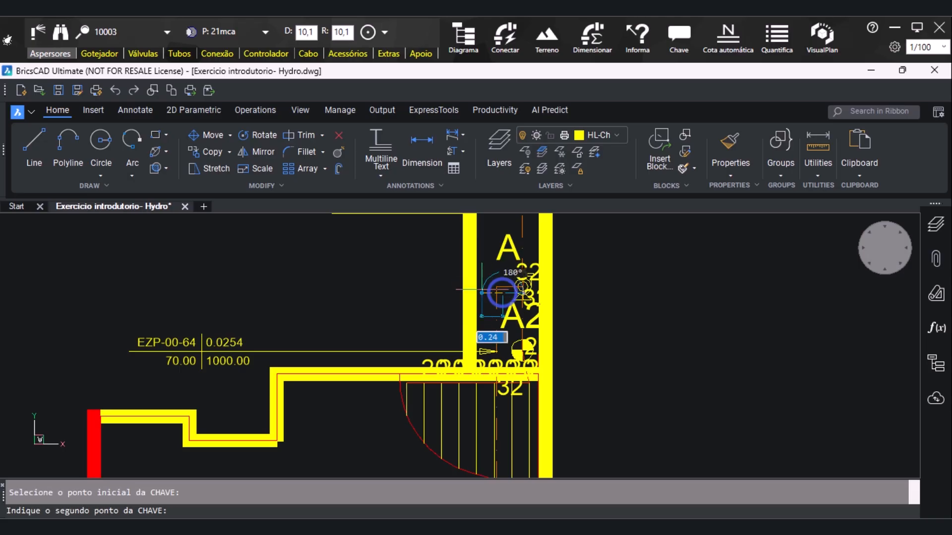
click(453, 293)
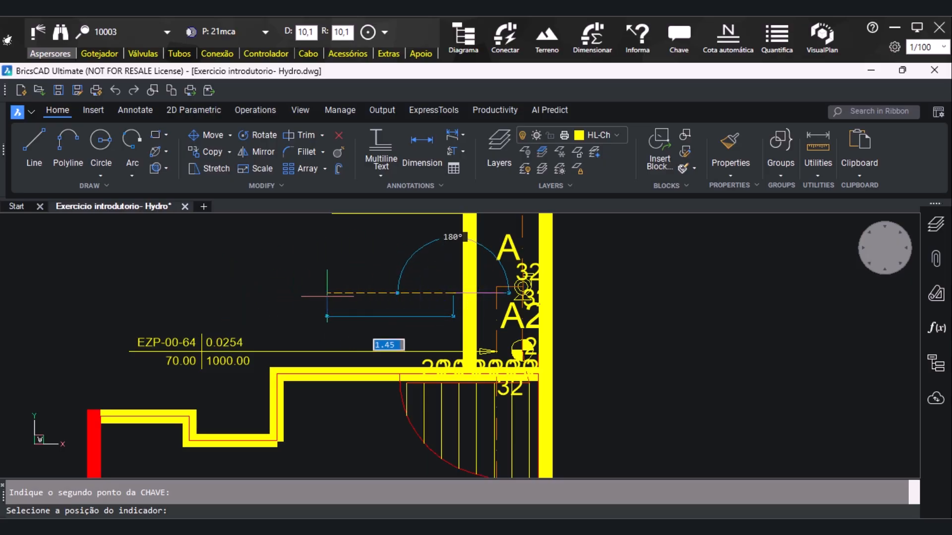
click(355, 291)
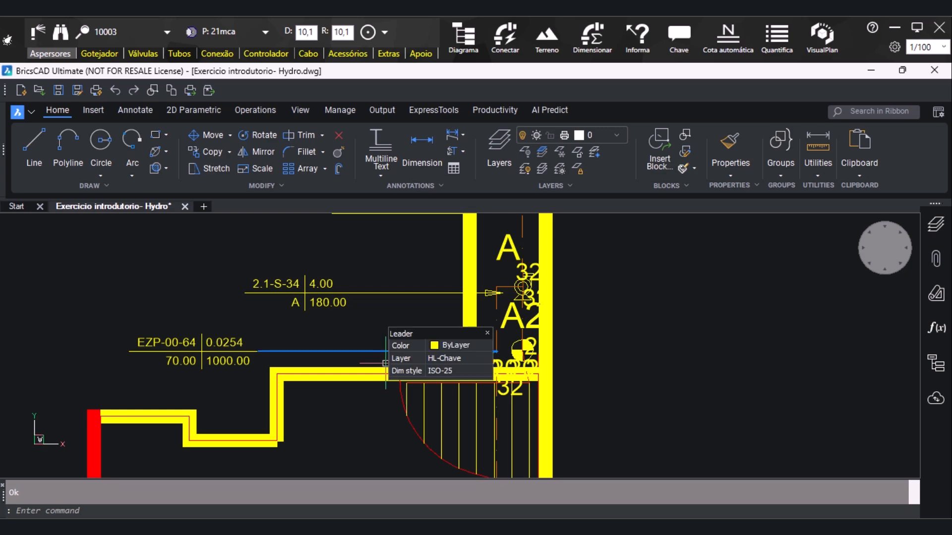
Add an identification key to a sprinkler on the left edge of sector A3, placing the indicator outside the yellow wall
scroll(445, 353, down, 6)
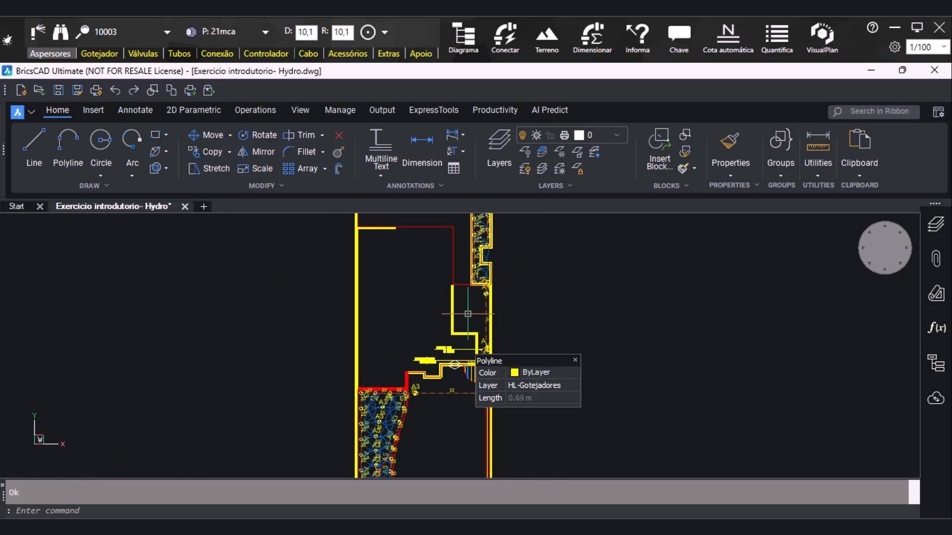
scroll(464, 317, down, 2)
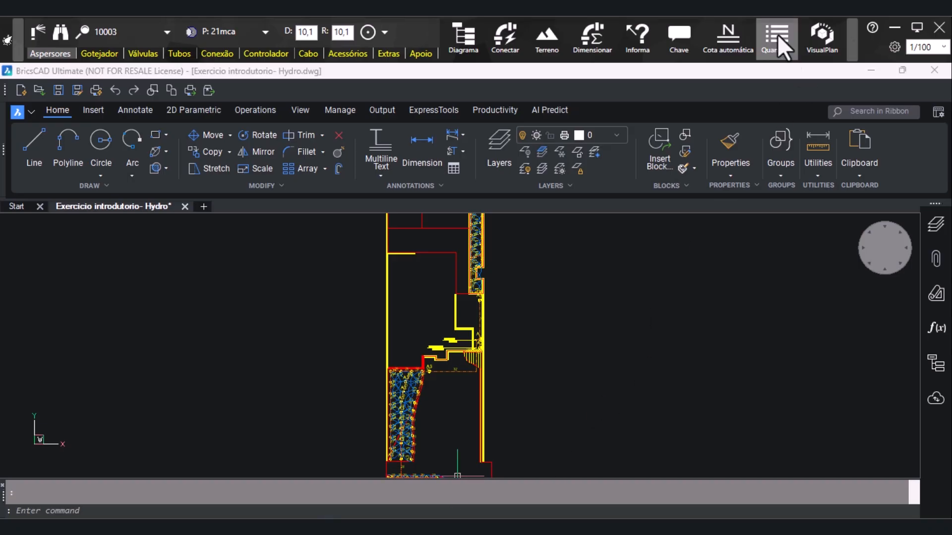
click(681, 36)
click(681, 35)
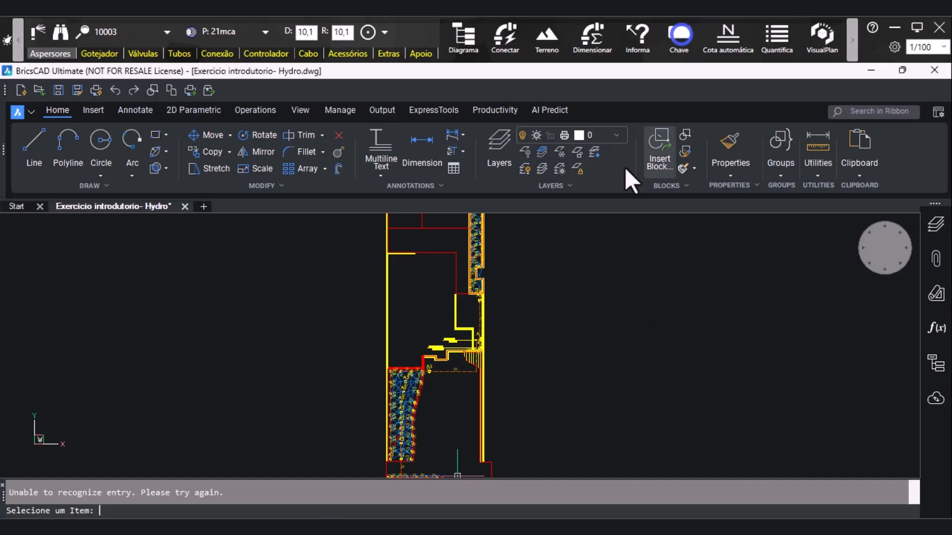
scroll(377, 423, up, 3)
scroll(398, 309, down, 2)
scroll(398, 308, up, 4)
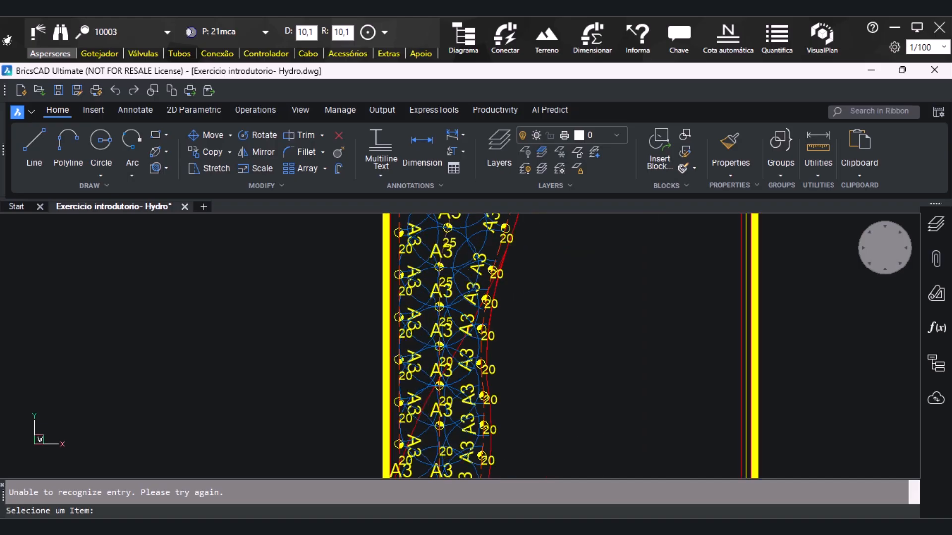
scroll(400, 329, up, 2)
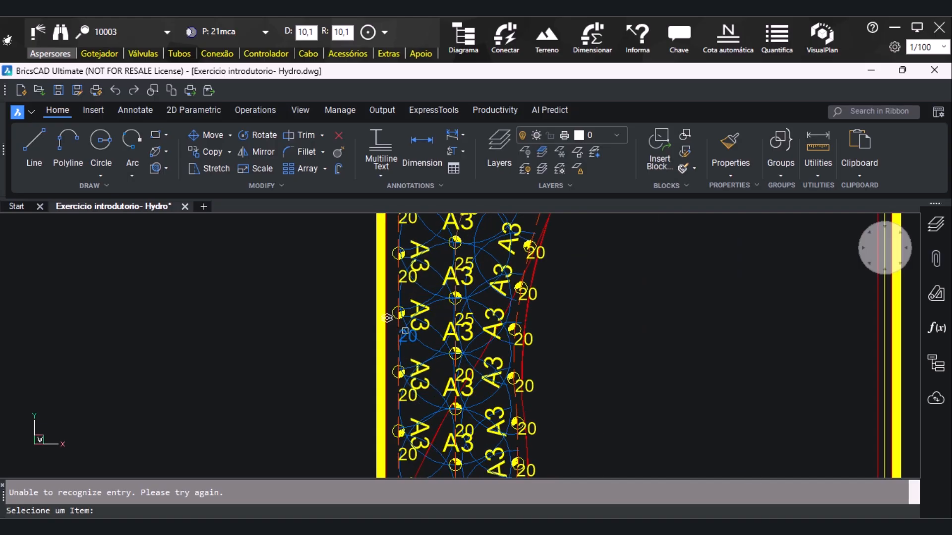
click(404, 330)
click(394, 355)
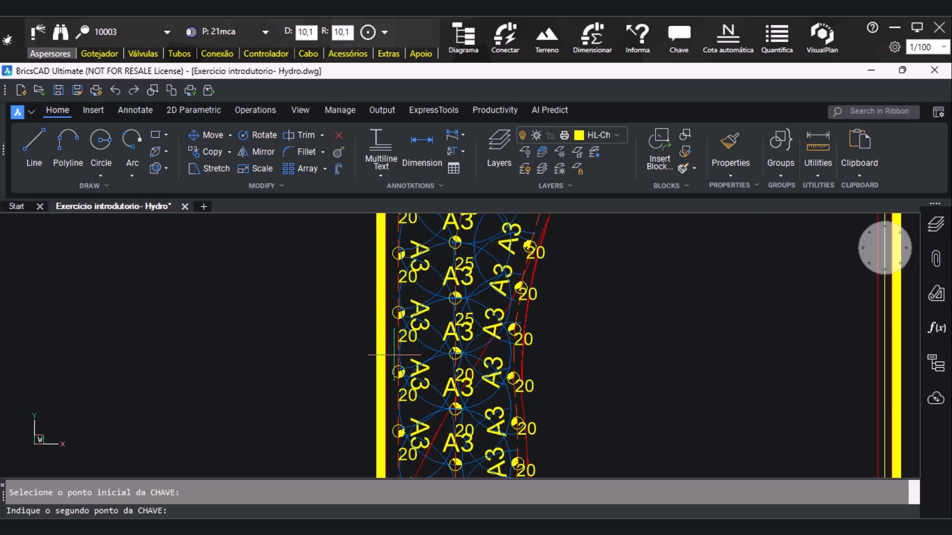
click(367, 355)
scroll(367, 355, down, 1)
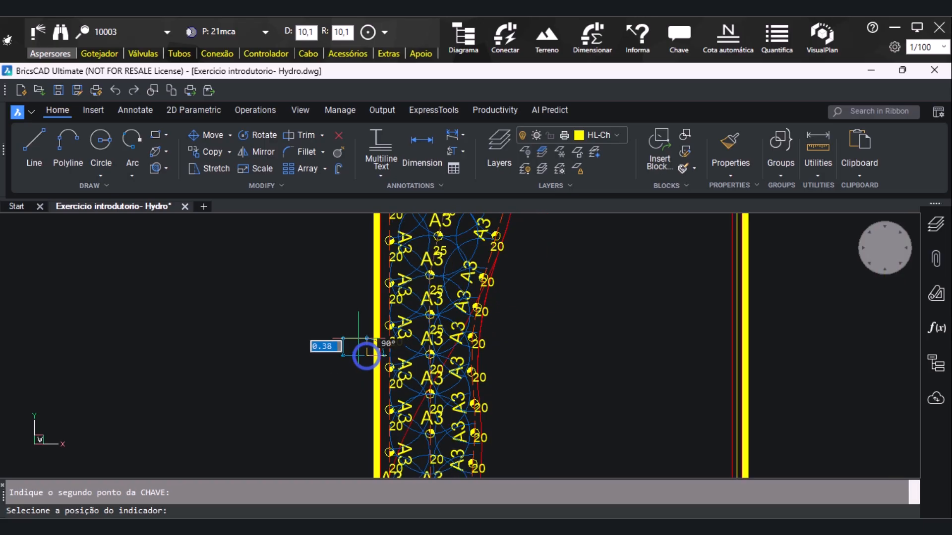
click(346, 355)
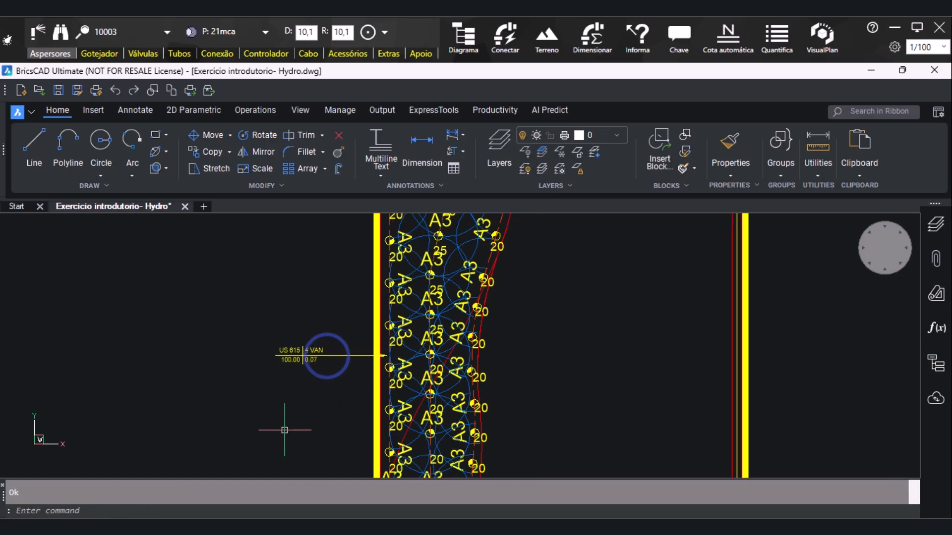
Add an identification key to the A1 valve, with a horizontal leader running left to an indicator at the wall
scroll(314, 273, down, 3)
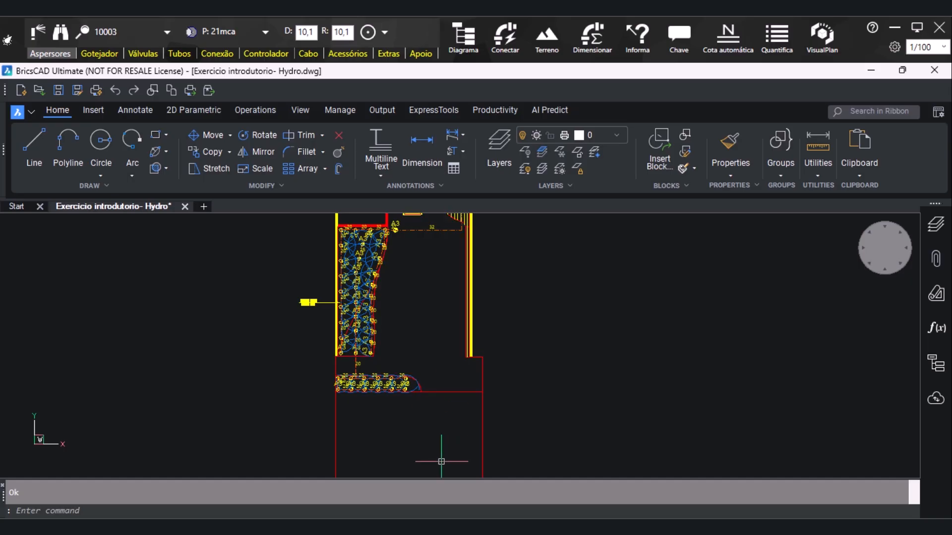
scroll(442, 462, down, 2)
scroll(457, 256, up, 2)
scroll(460, 311, up, 1)
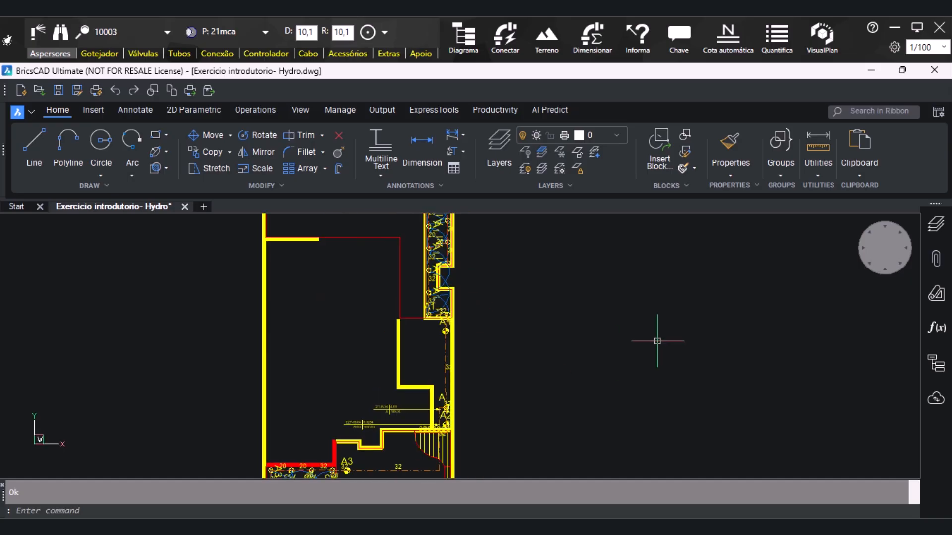
scroll(460, 321, up, 2)
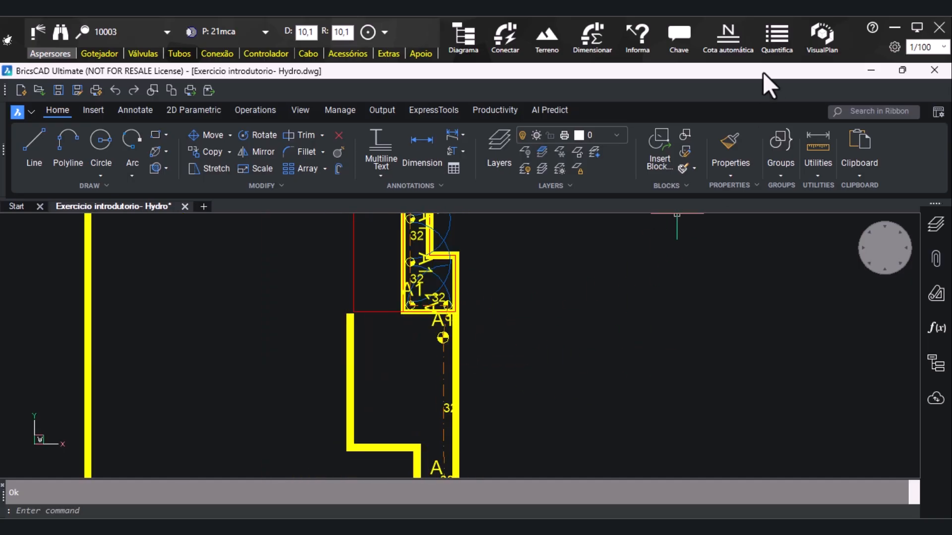
click(692, 39)
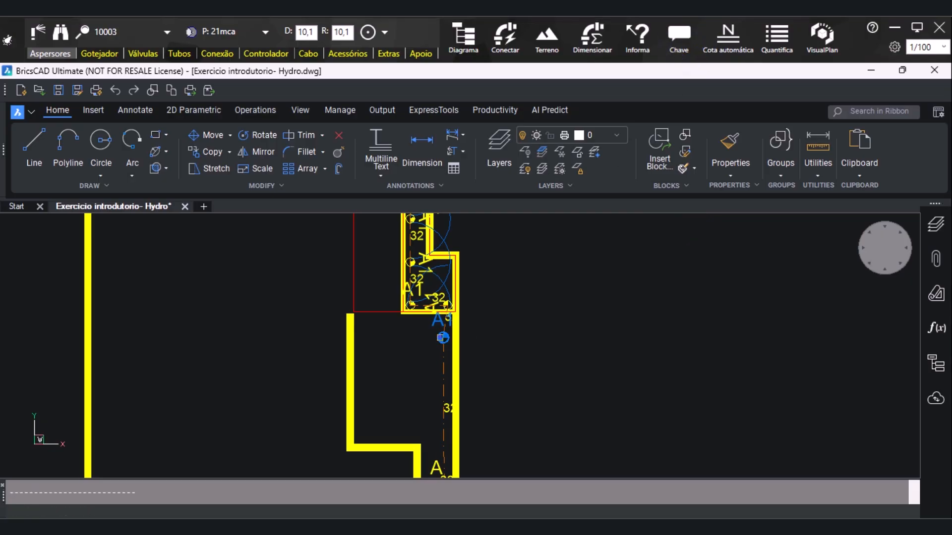
click(443, 338)
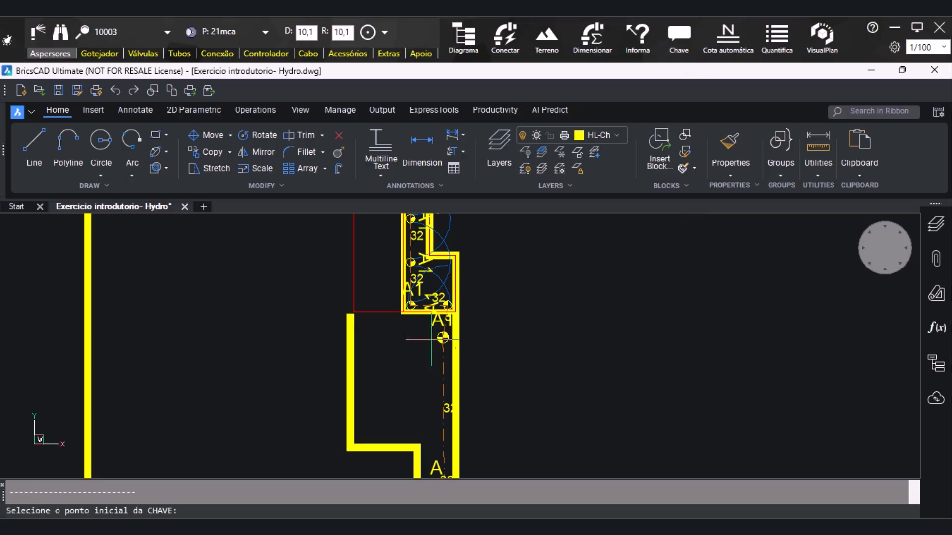
click(443, 338)
click(384, 343)
click(374, 342)
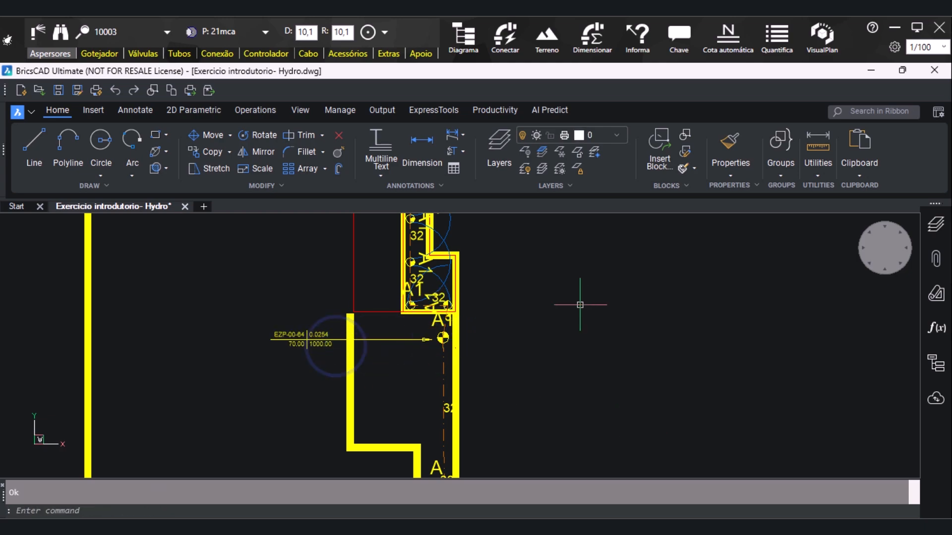
scroll(579, 304, down, 1)
scroll(579, 305, down, 1)
scroll(551, 338, down, 1)
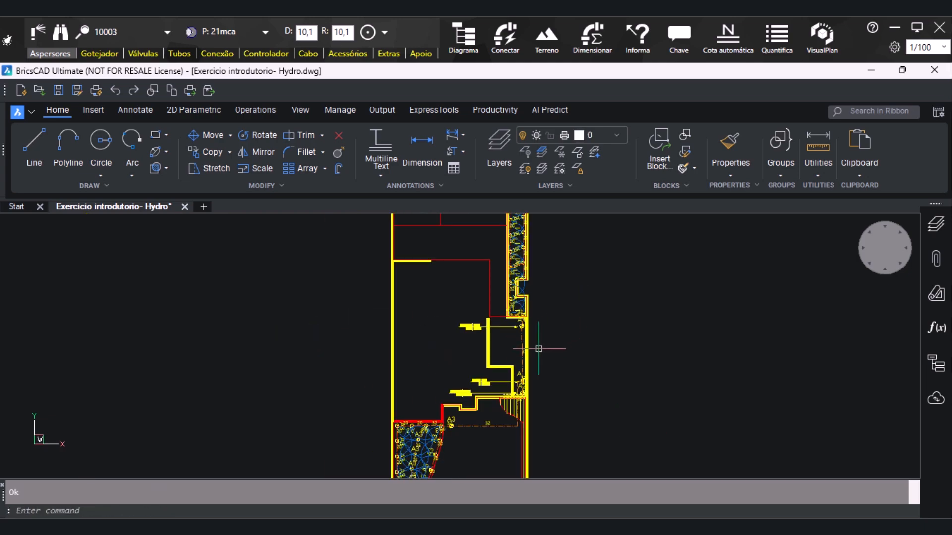
scroll(542, 266, up, 3)
scroll(542, 265, down, 3)
scroll(542, 266, up, 3)
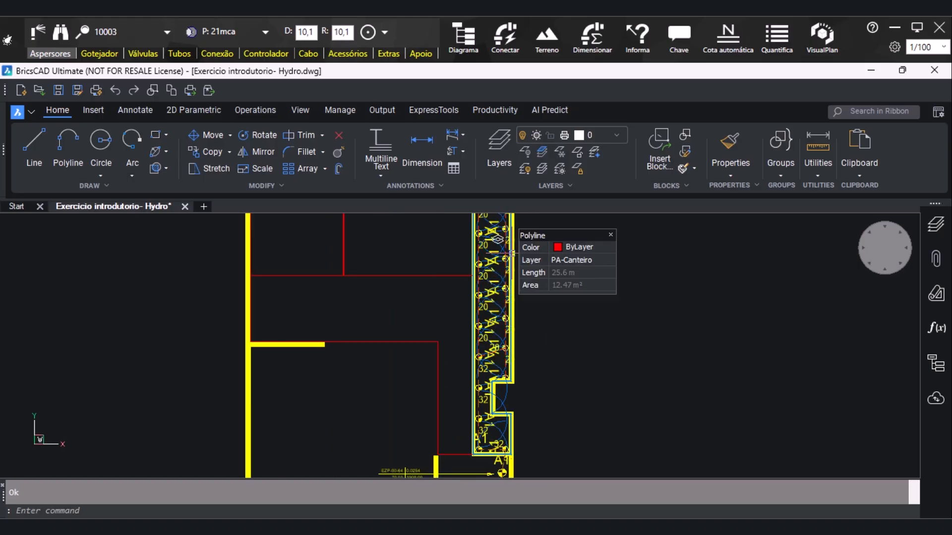
click(679, 35)
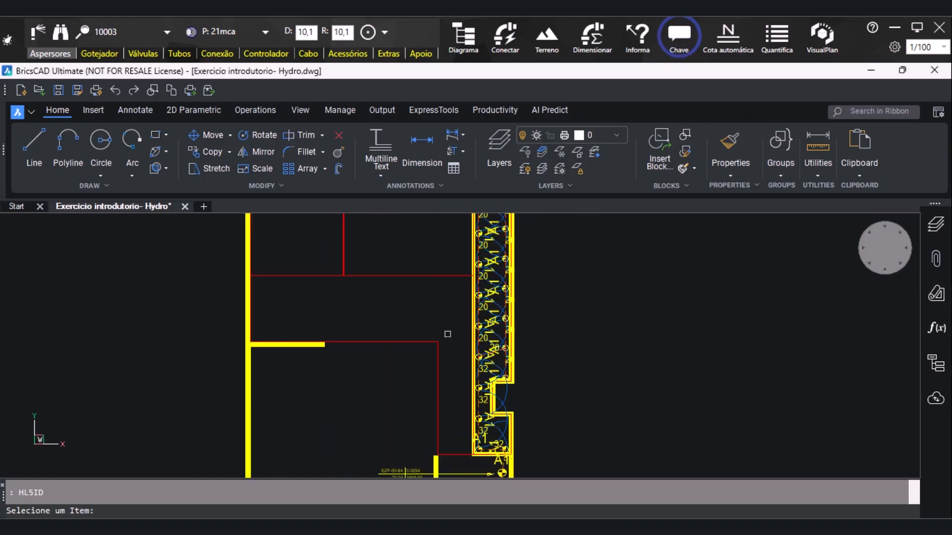
scroll(483, 276, up, 3)
scroll(500, 273, up, 2)
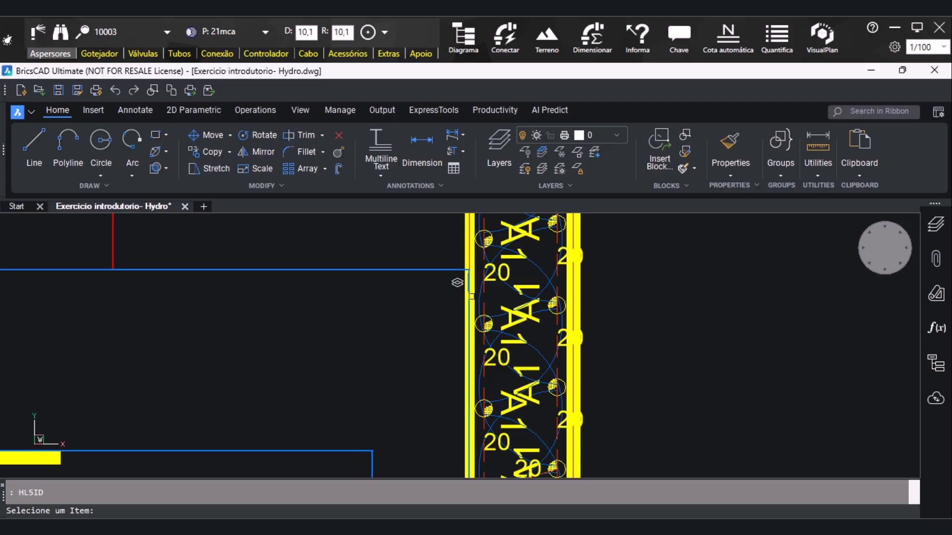
scroll(426, 336, down, 2)
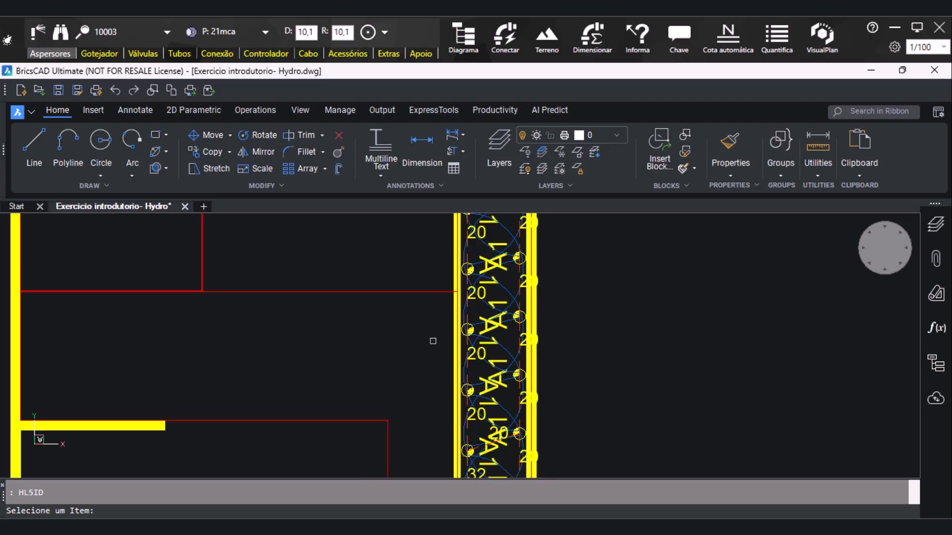
key(Escape)
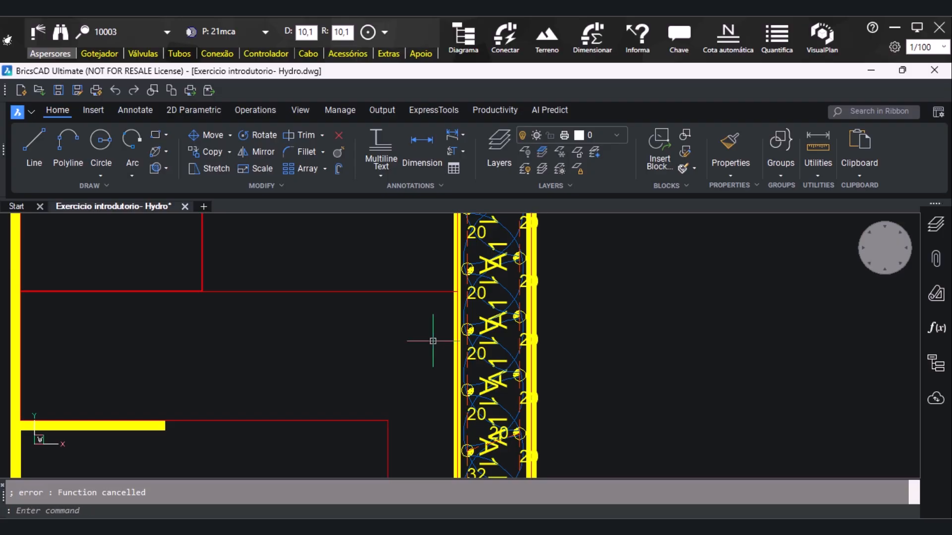
key(ctrl+z)
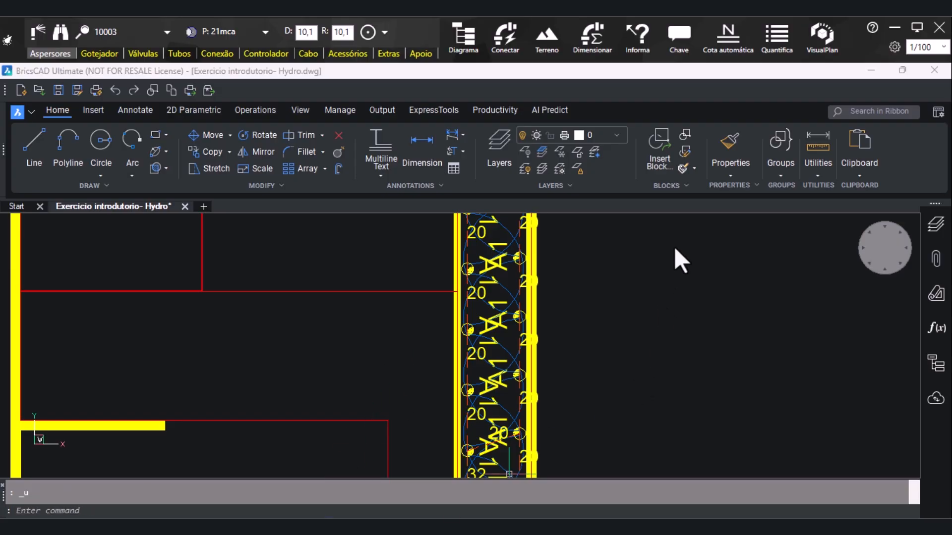
Add an identification key to the 20 mm pipe along the left side of the vertical A1 strip, with a horizontal leader running left to the indicator
click(681, 36)
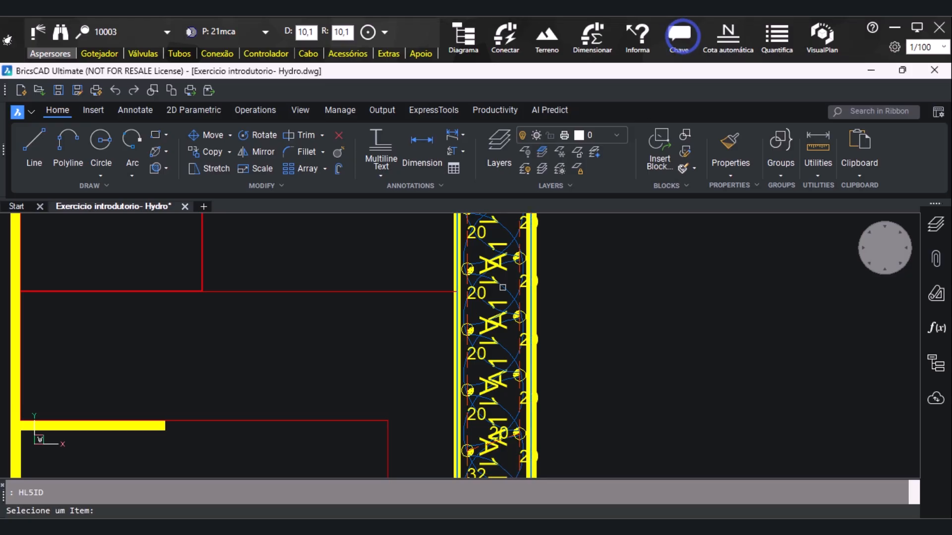
click(455, 308)
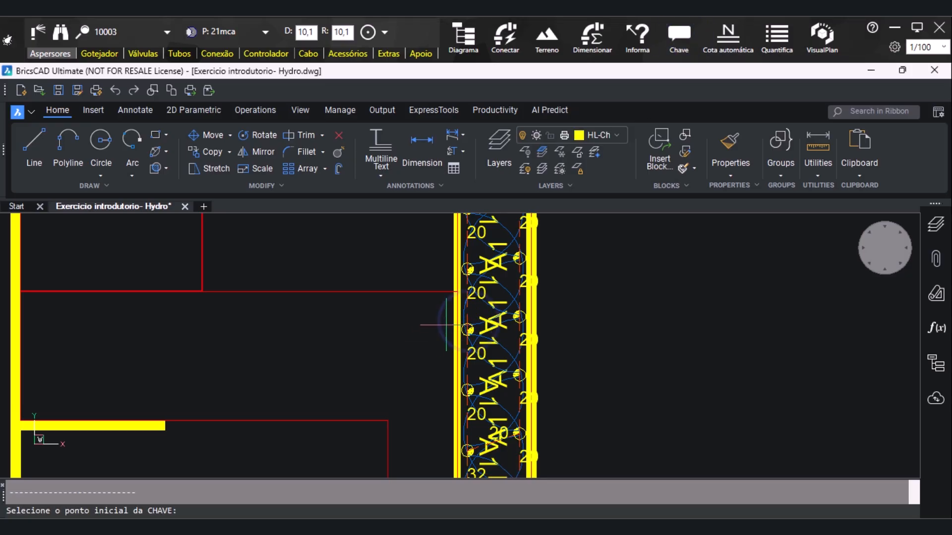
click(449, 325)
click(362, 328)
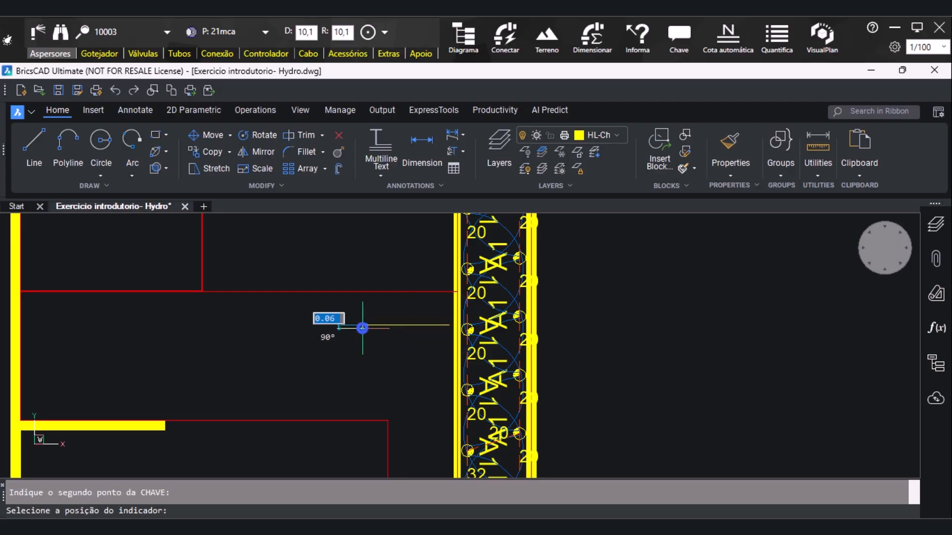
click(312, 329)
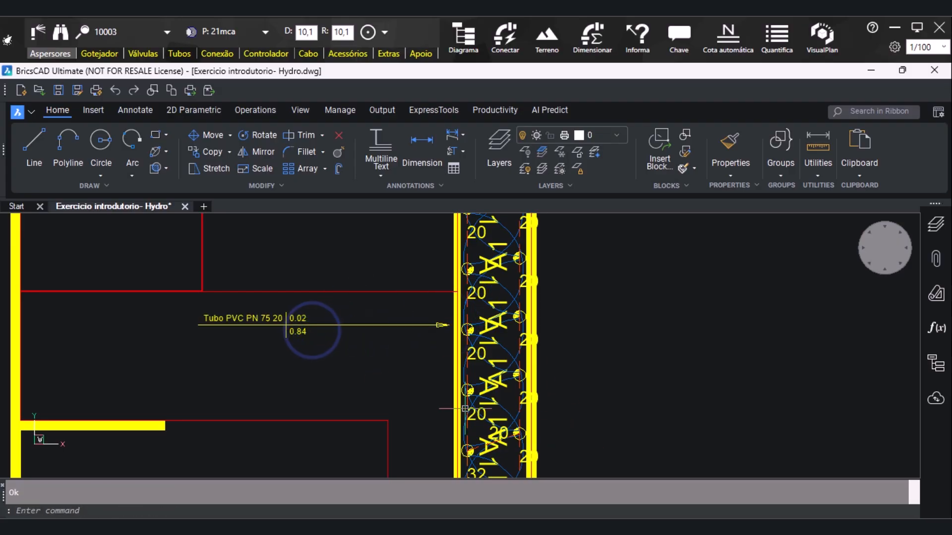
Examine the identification keys placed across the plan, from the A1 strip down to sector A3
scroll(421, 369, down, 7)
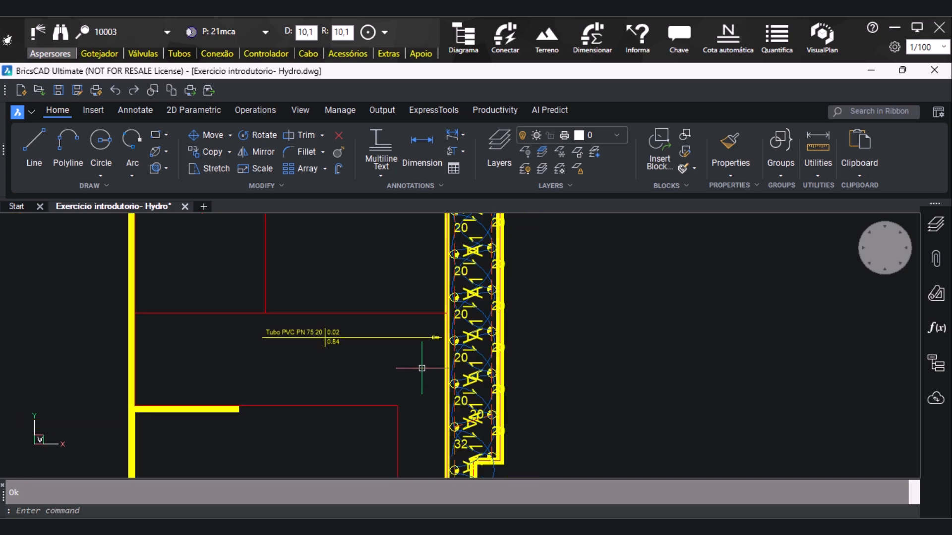
scroll(380, 318, down, 3)
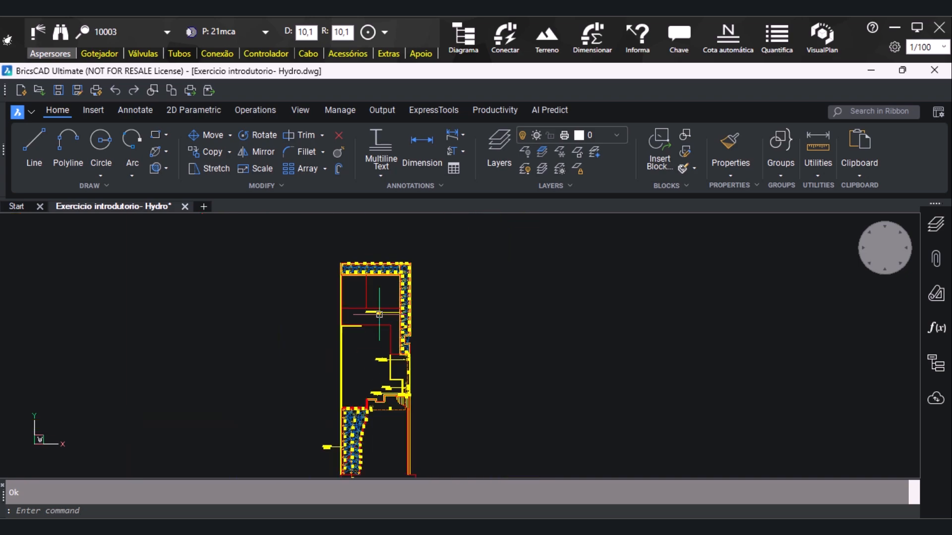
scroll(407, 408, up, 3)
scroll(461, 372, down, 1)
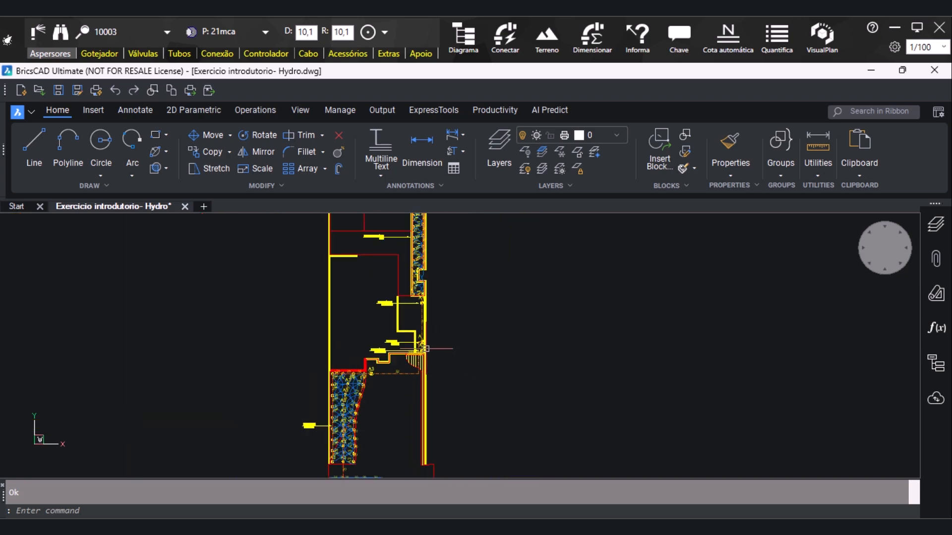
scroll(398, 403, up, 3)
scroll(429, 332, down, 4)
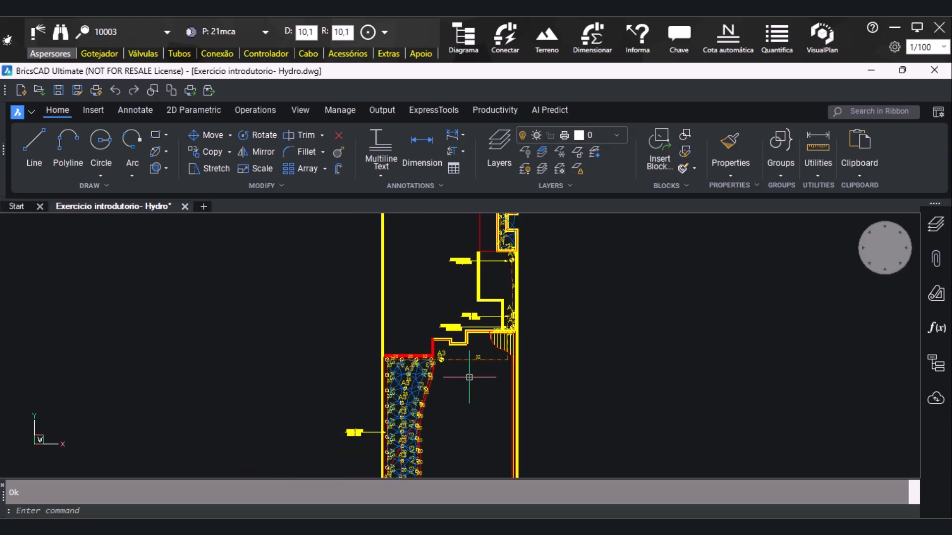
scroll(429, 332, down, 2)
scroll(551, 412, up, 2)
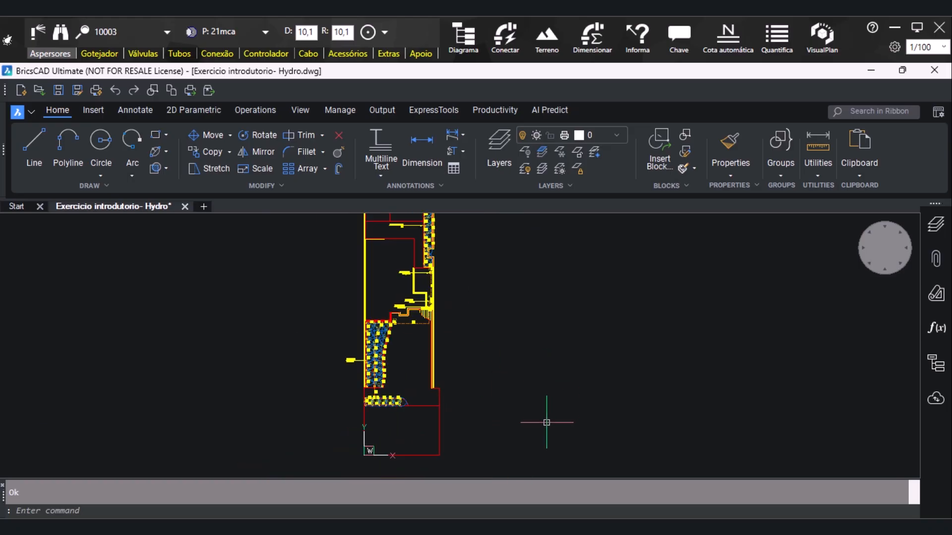
Run Quantifica e Gera Legenda on the irrigation drawing
middle_click(492, 324)
middle_click(493, 324)
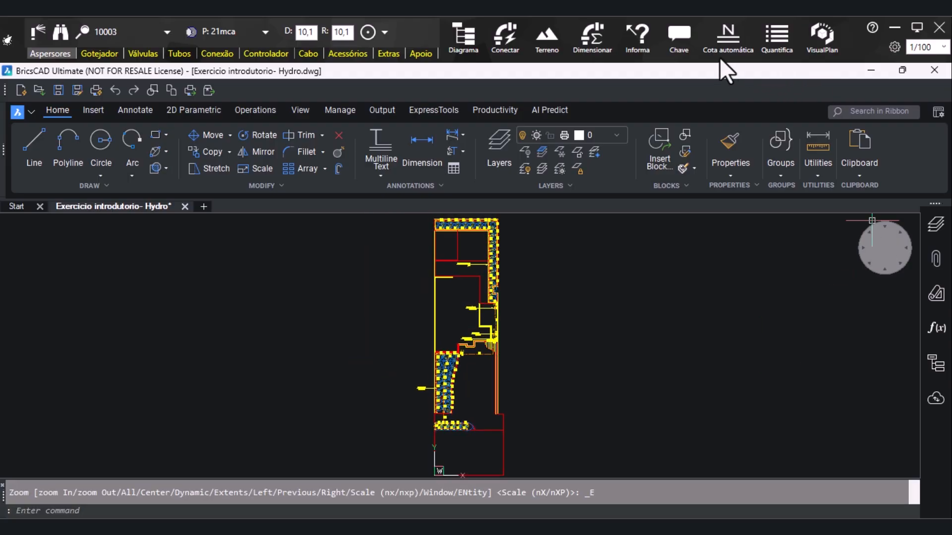
click(770, 50)
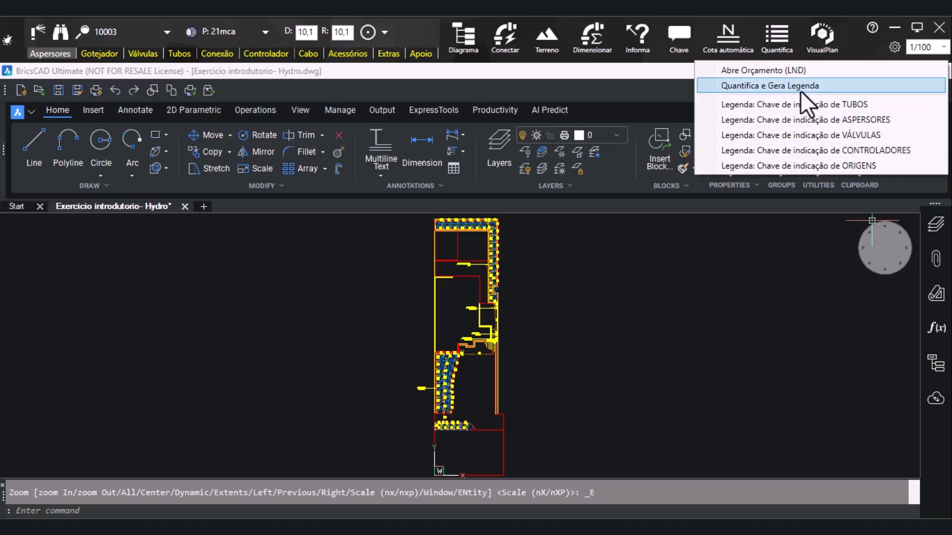
click(799, 88)
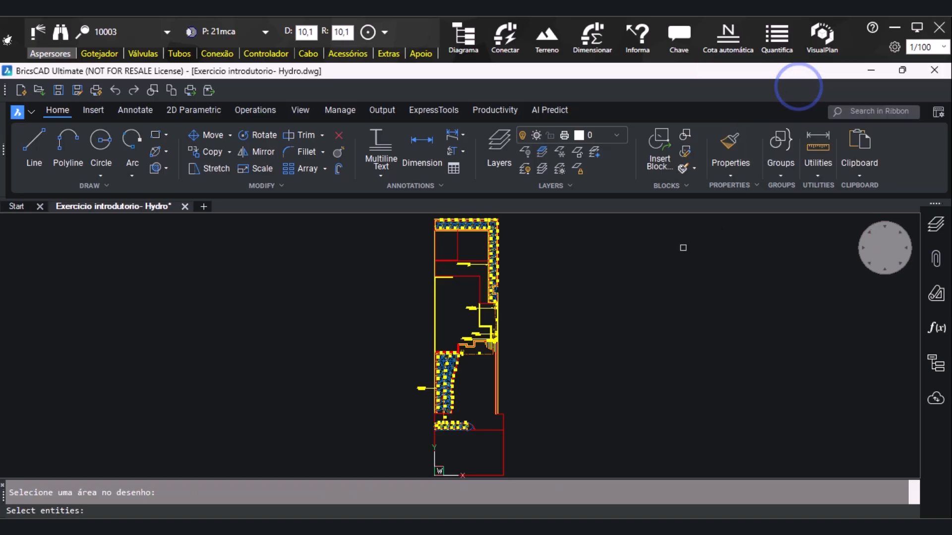
key(Return)
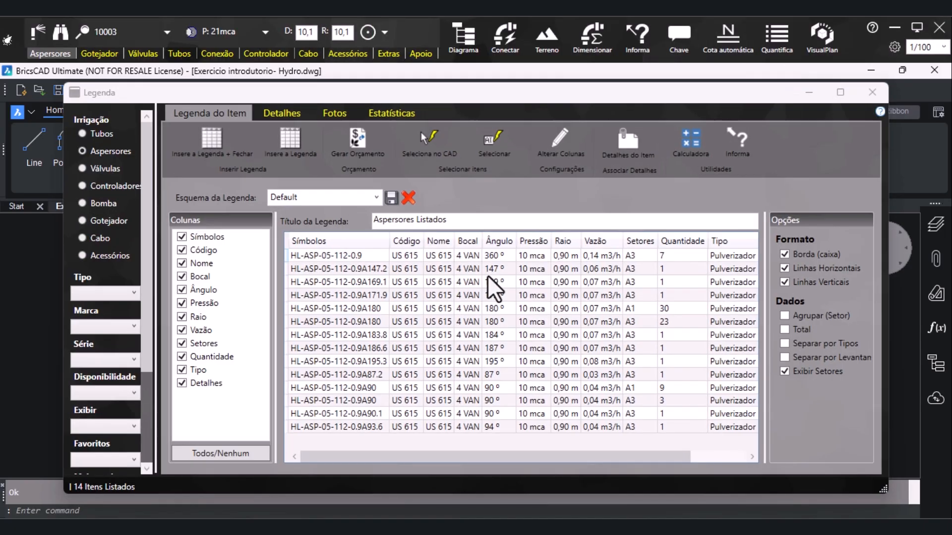
Switch the legend to Tubos and exclude the Símbolos, Código and Detalhes columns
click(94, 136)
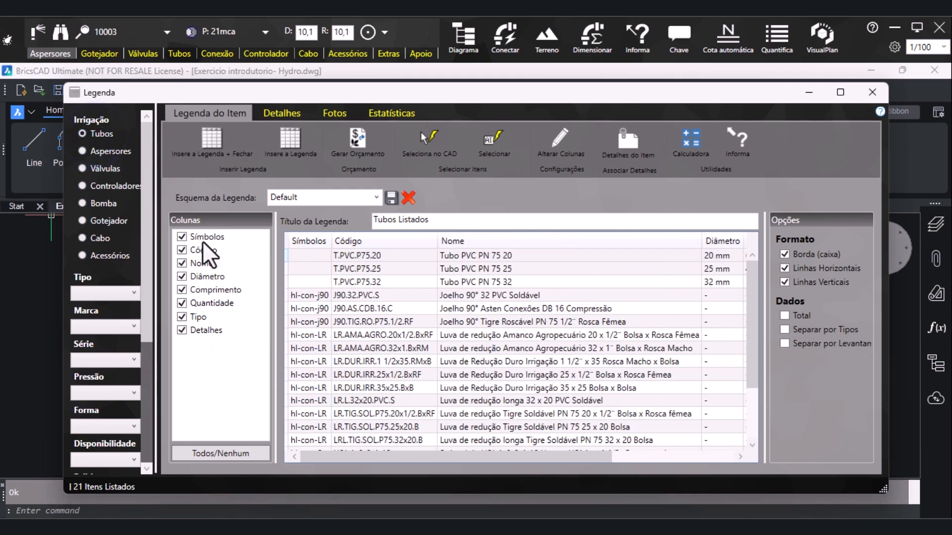
scroll(496, 313, up, 1)
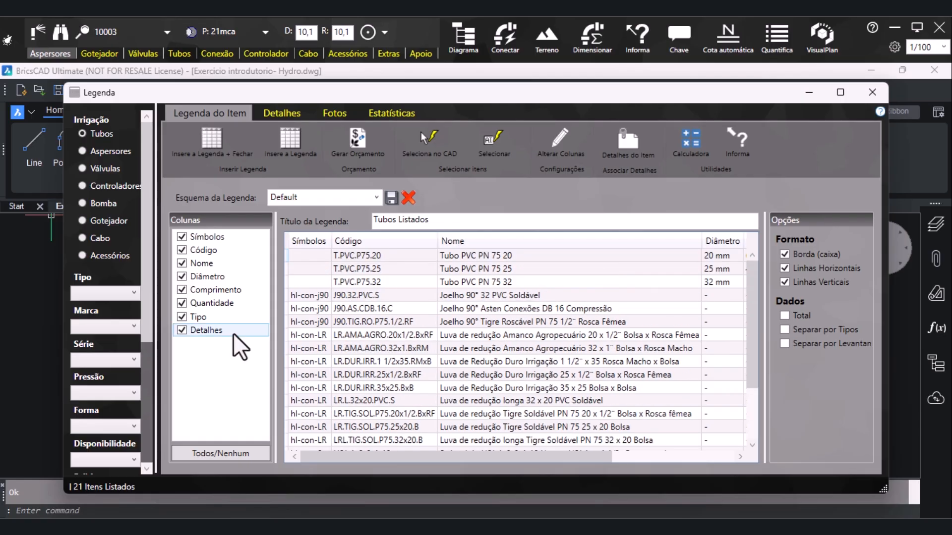
click(186, 237)
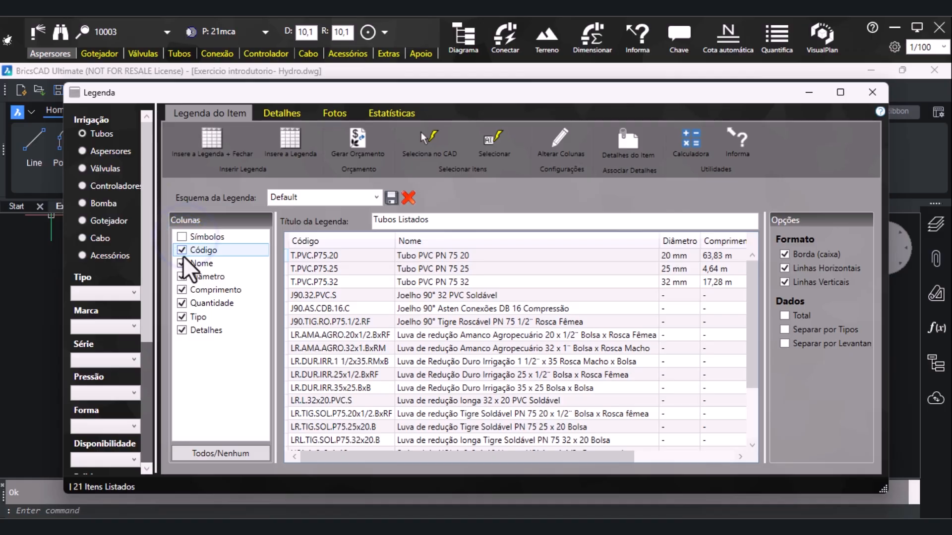
click(184, 254)
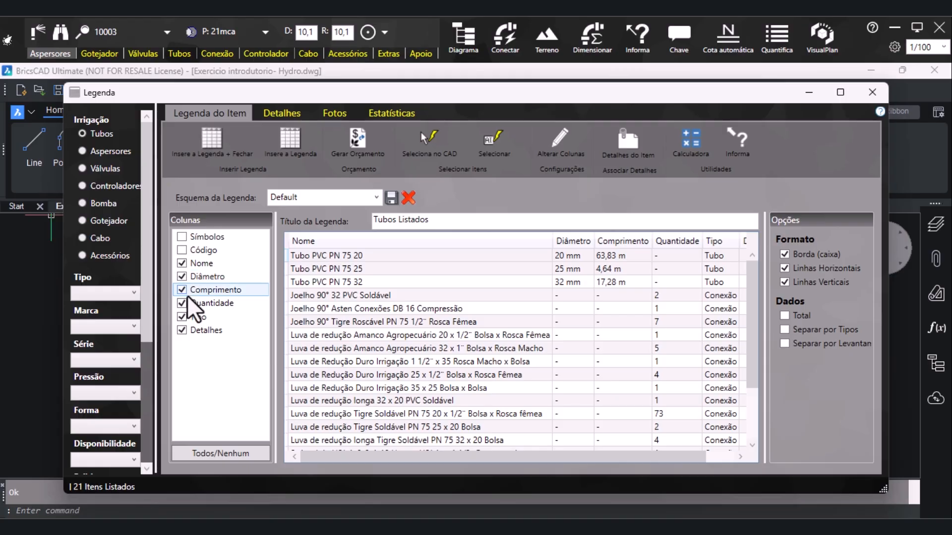
click(181, 332)
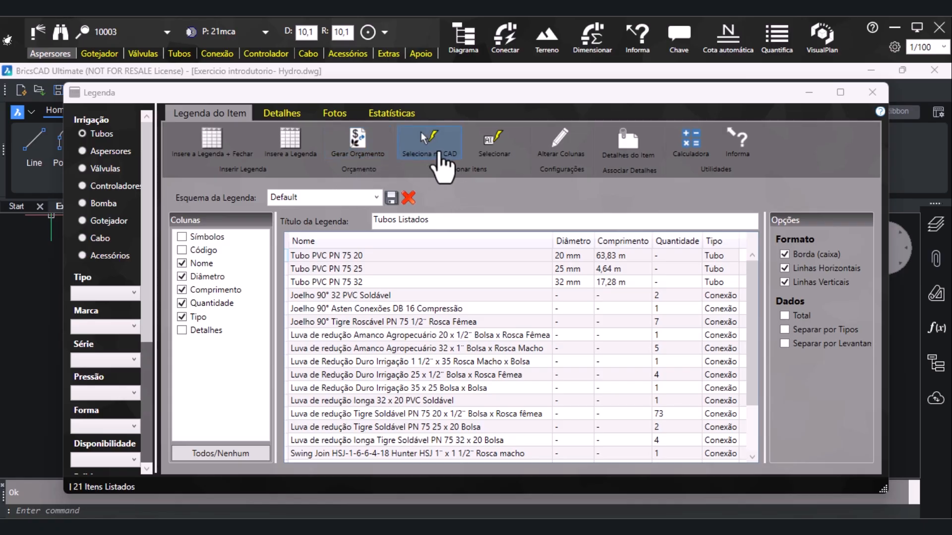
View the column renaming options and the detail form for Tubo PVC PN 75 25, closing each one
click(404, 268)
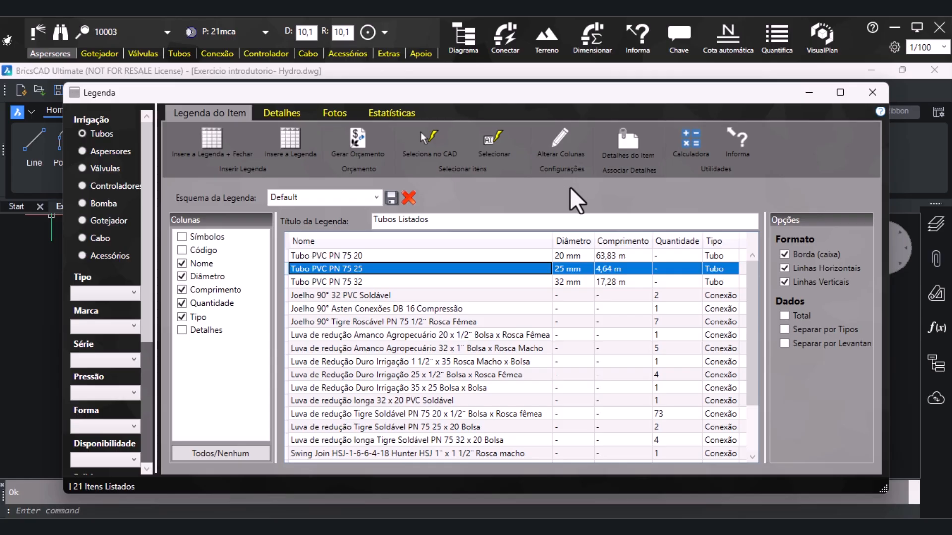
click(574, 154)
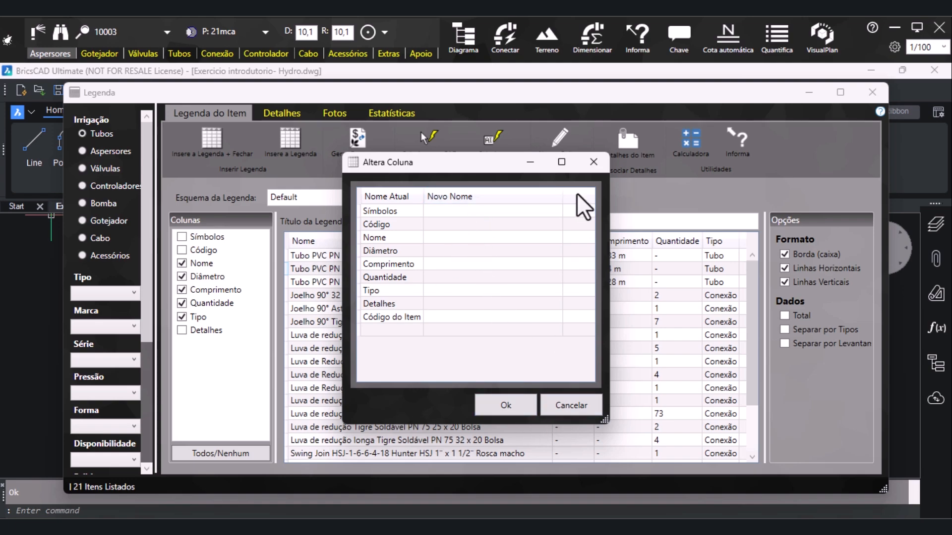
click(593, 164)
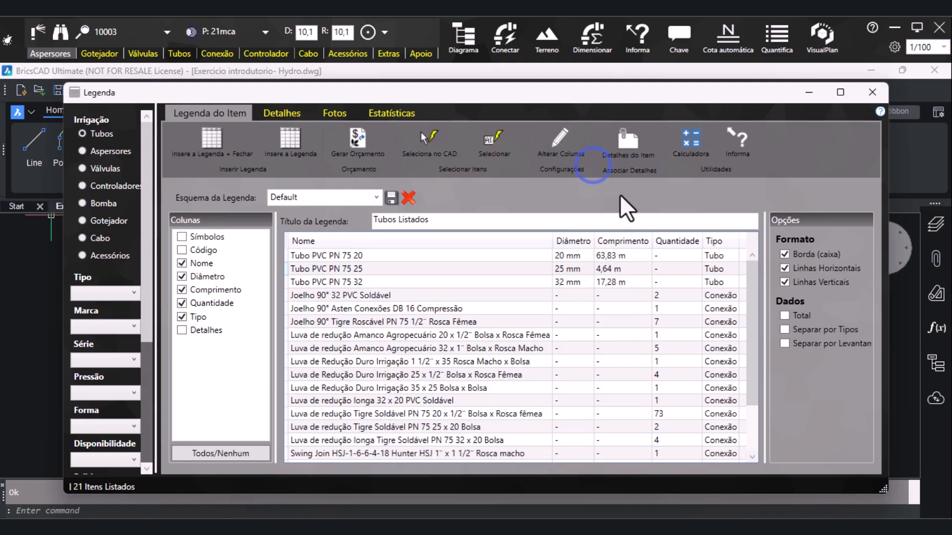
click(651, 158)
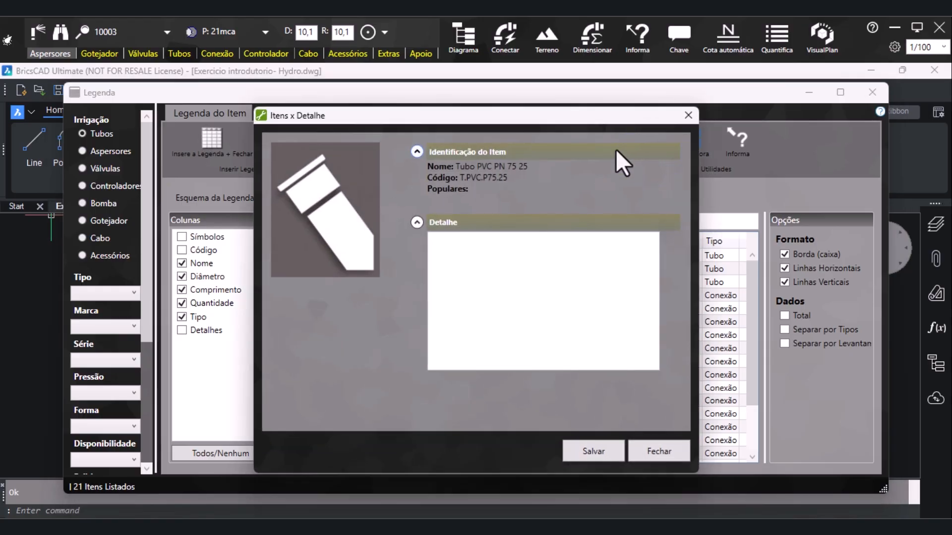
click(690, 117)
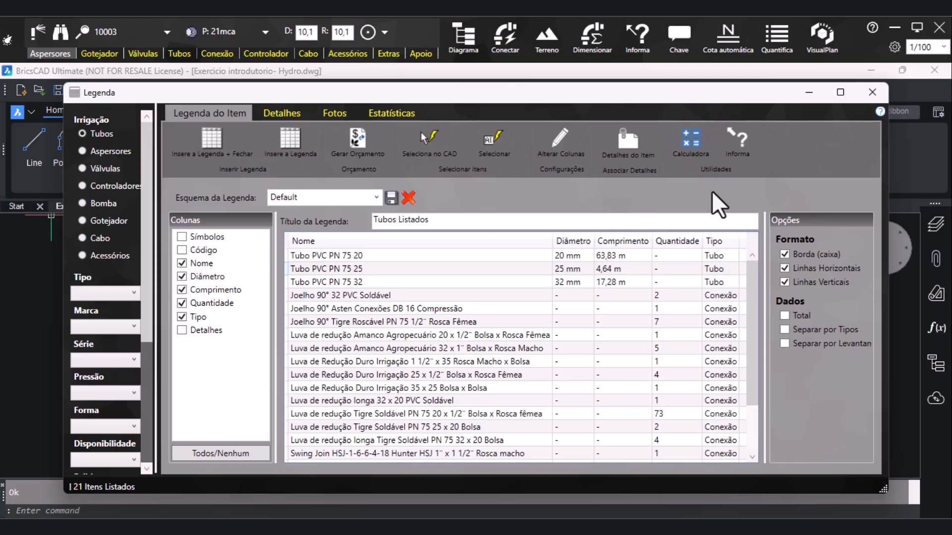
View the built-in calculator and the data sheet for Tubo PVC PN 75 32, closing each one
click(693, 150)
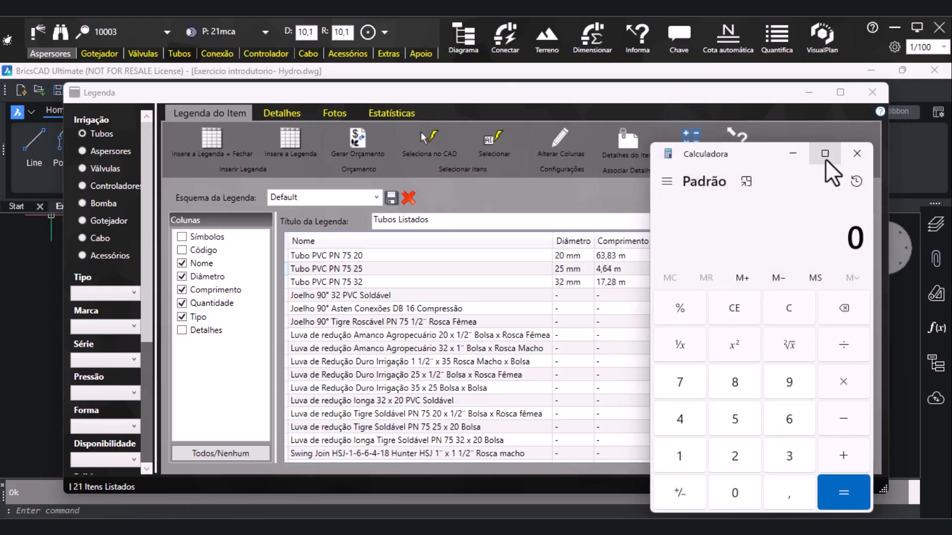
click(842, 157)
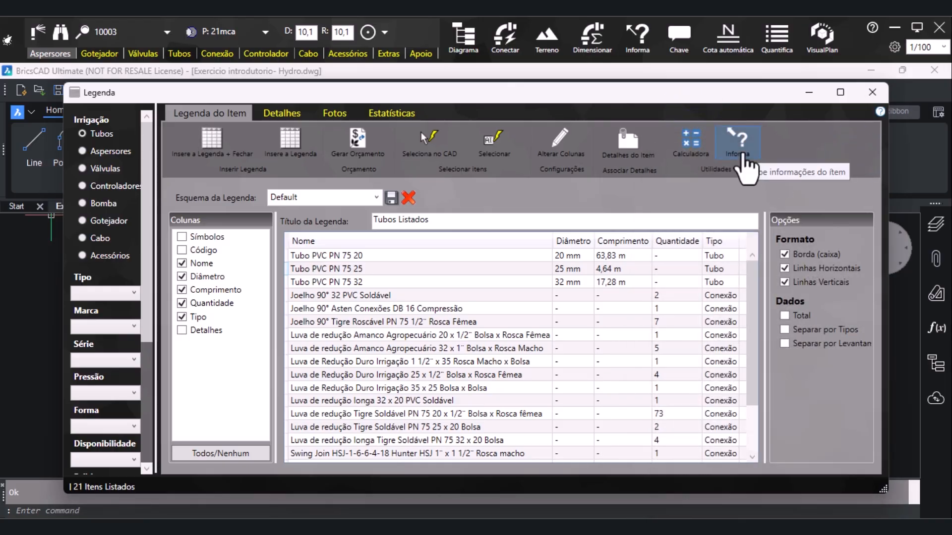
click(525, 282)
click(732, 164)
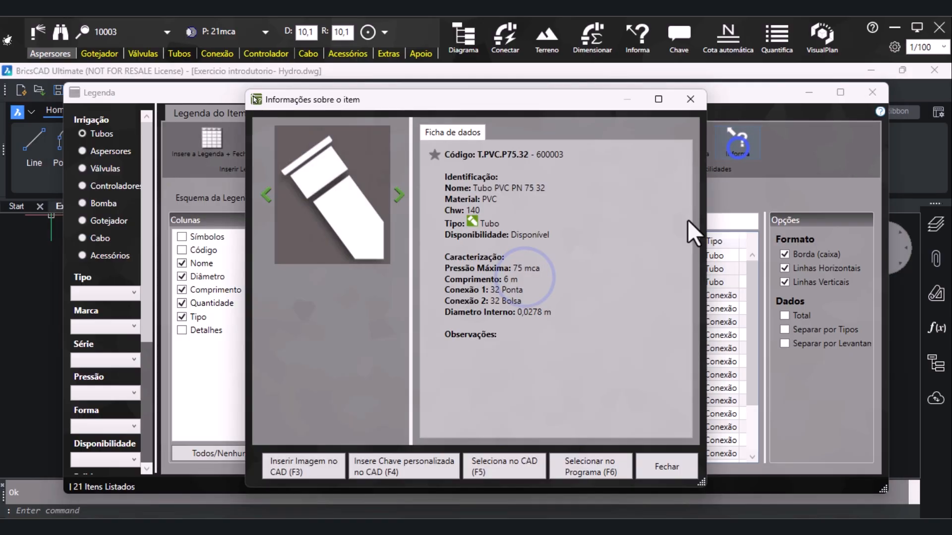
click(691, 100)
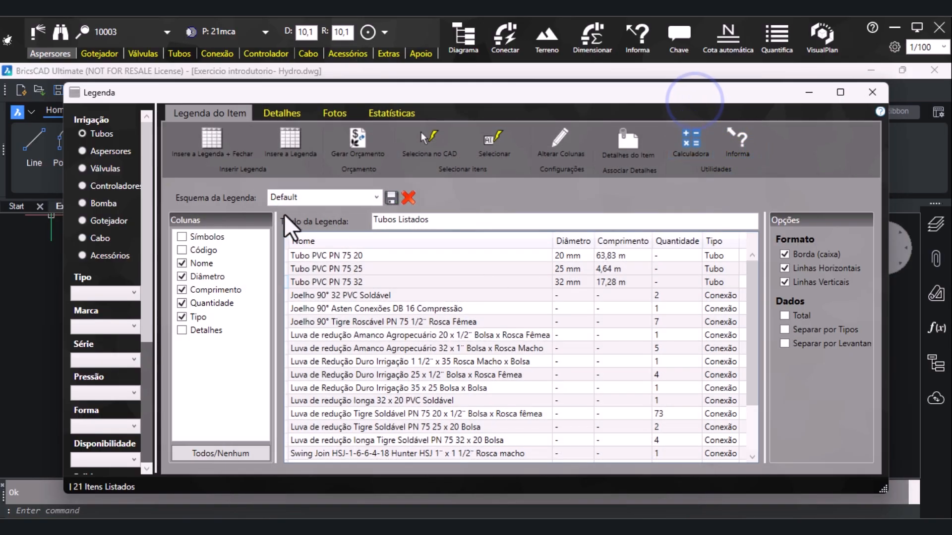
Insert the Tubos Listados legend table in the empty area to the right of the irrigation plan
click(303, 163)
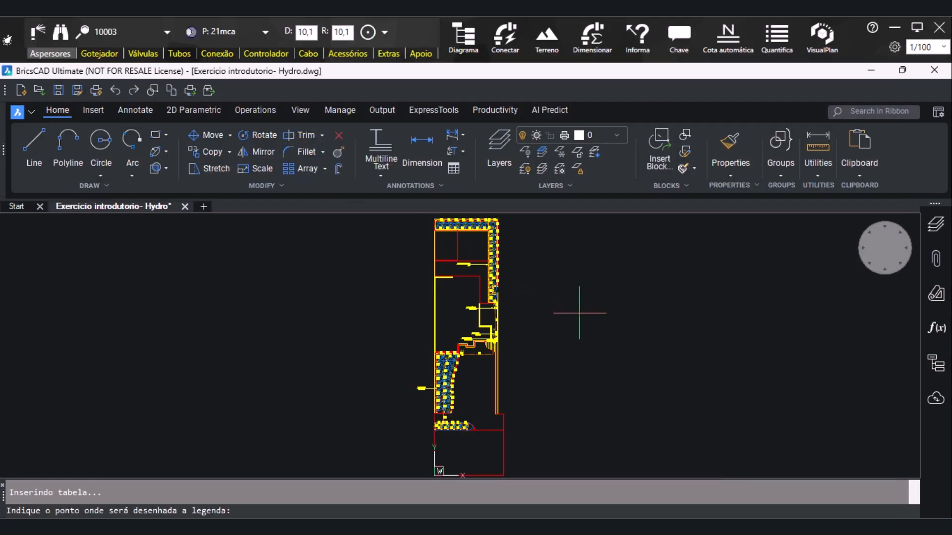
click(578, 314)
scroll(842, 348, up, 2)
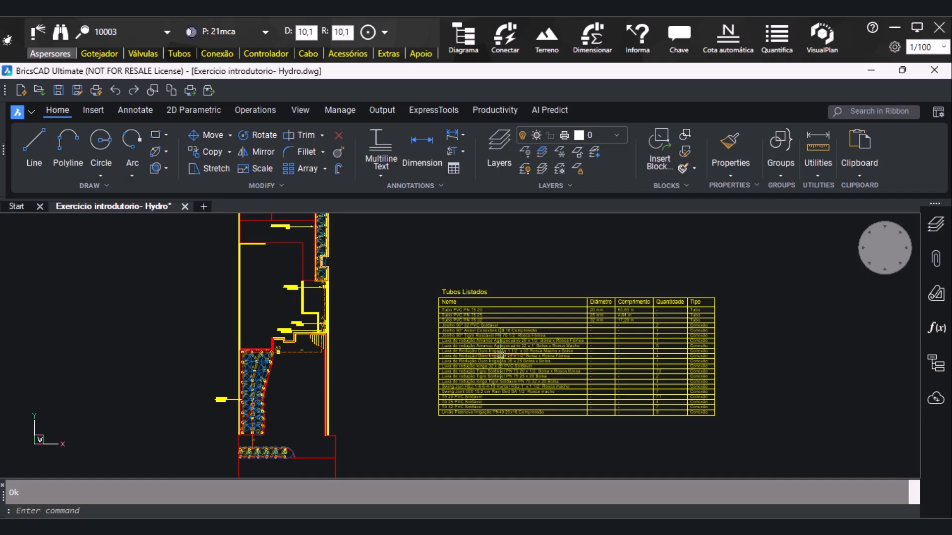
Switch the legend to Aspersores and exclude the Código and Detalhes columns
click(712, 527)
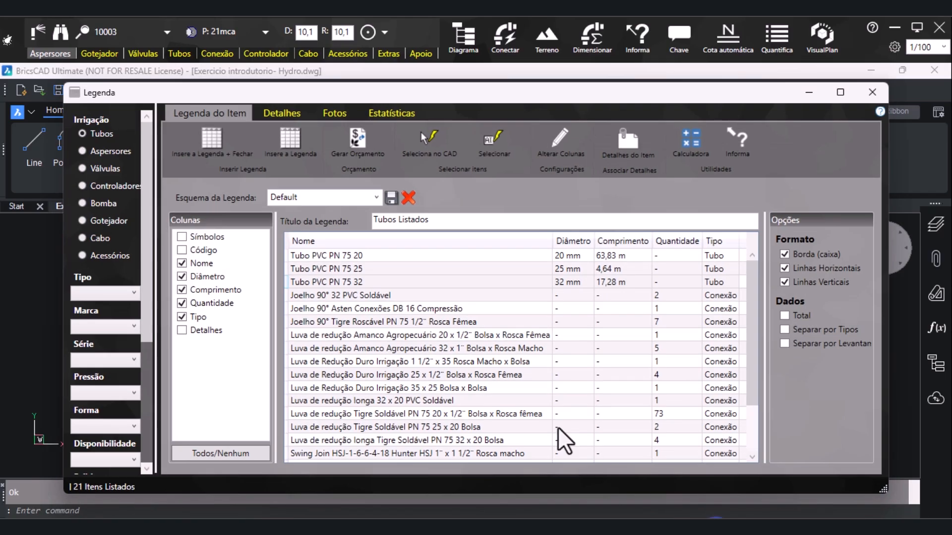
click(102, 152)
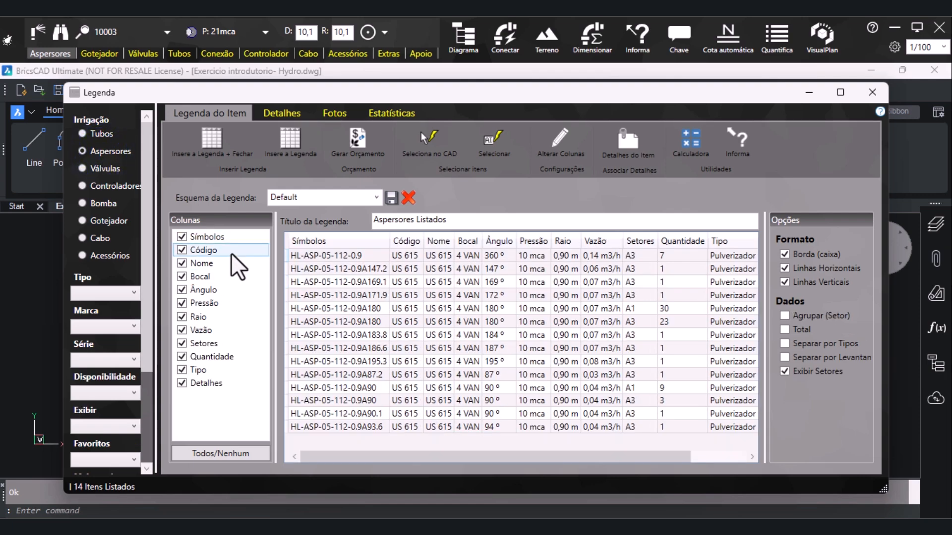
click(182, 250)
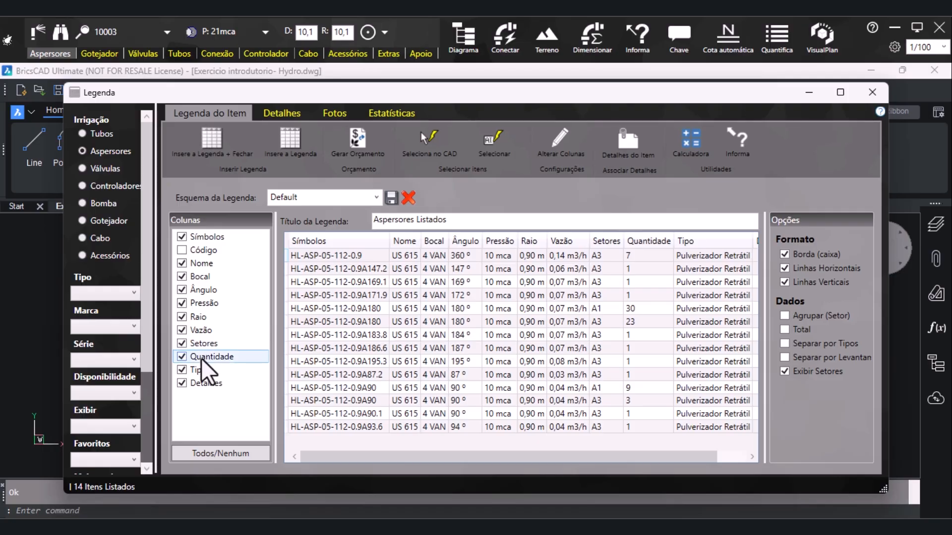
click(193, 384)
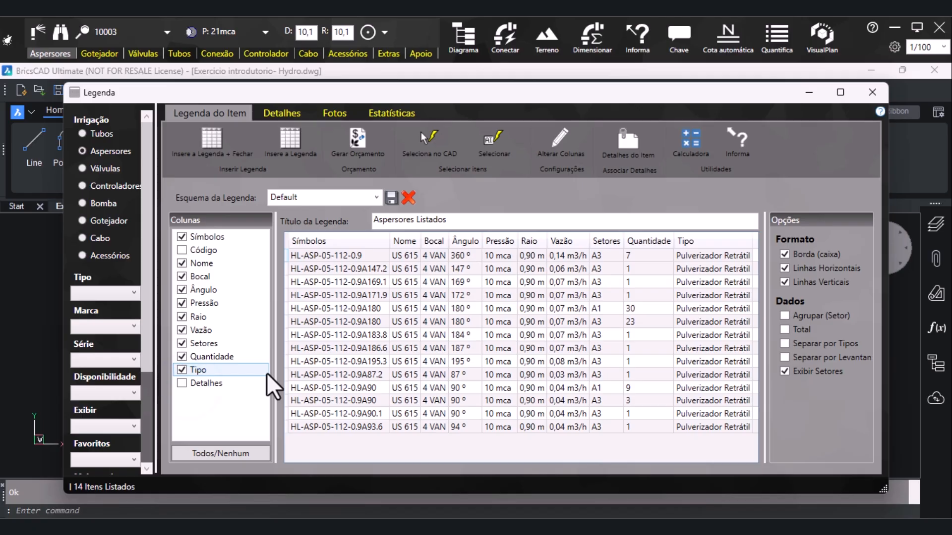
Insert the Aspersores Listados legend table directly below the Tubos Listados table and check its contents
click(290, 143)
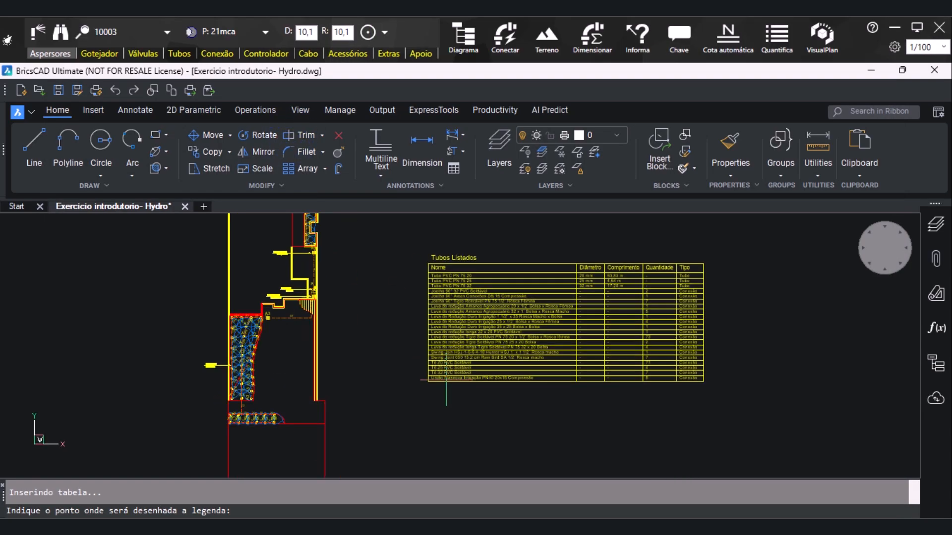
click(431, 387)
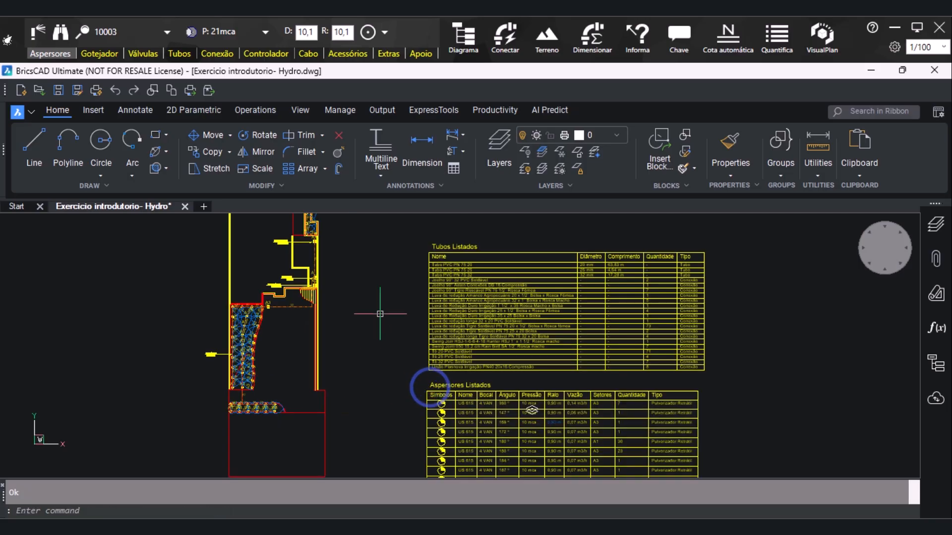
scroll(381, 322, down, 4)
scroll(516, 362, up, 4)
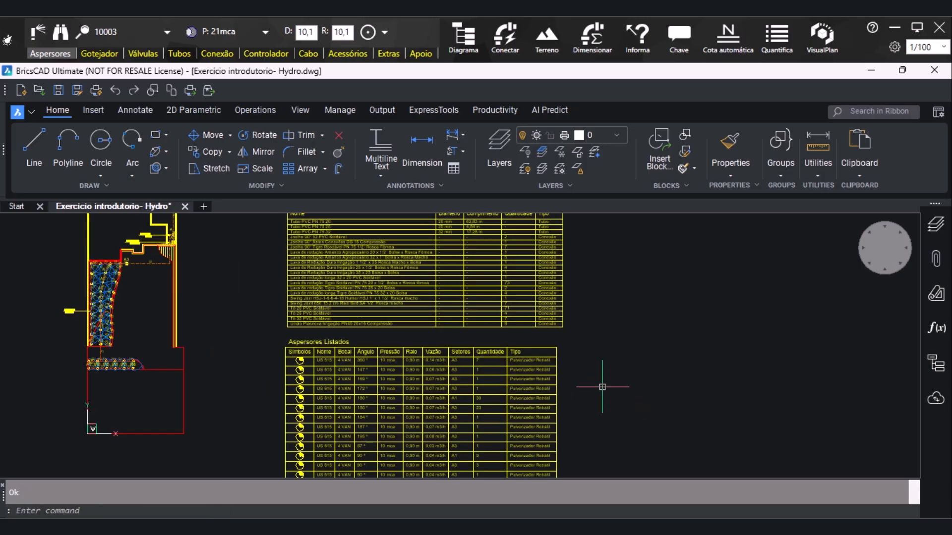
scroll(403, 349, down, 2)
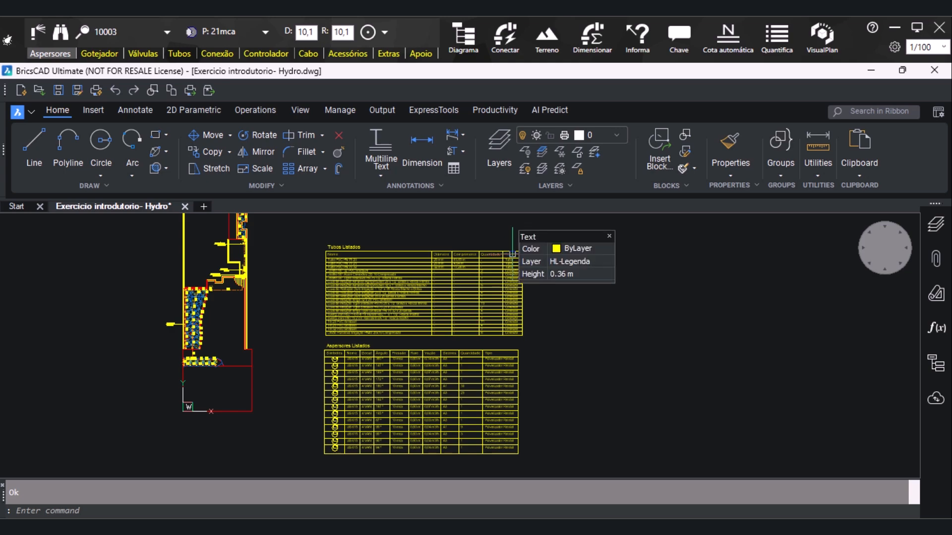
scroll(424, 376, up, 2)
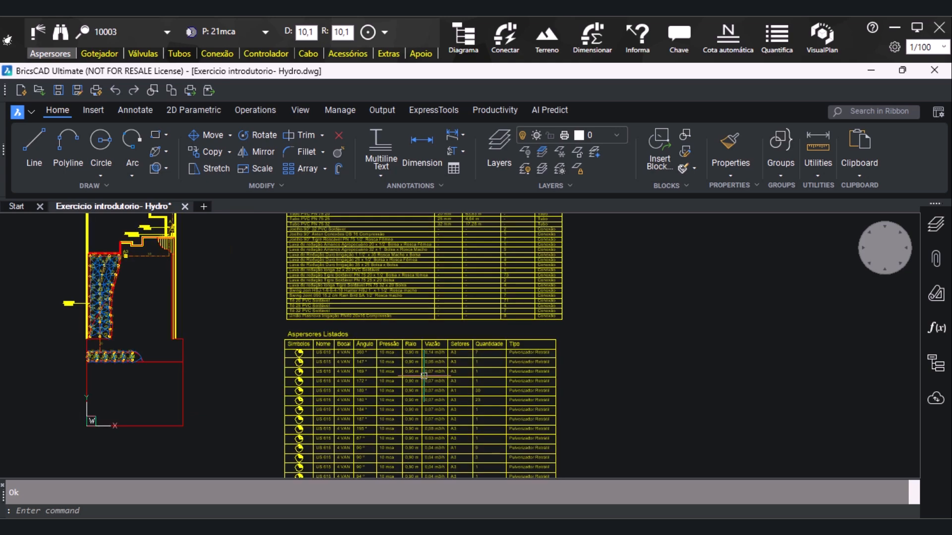
scroll(424, 375, up, 2)
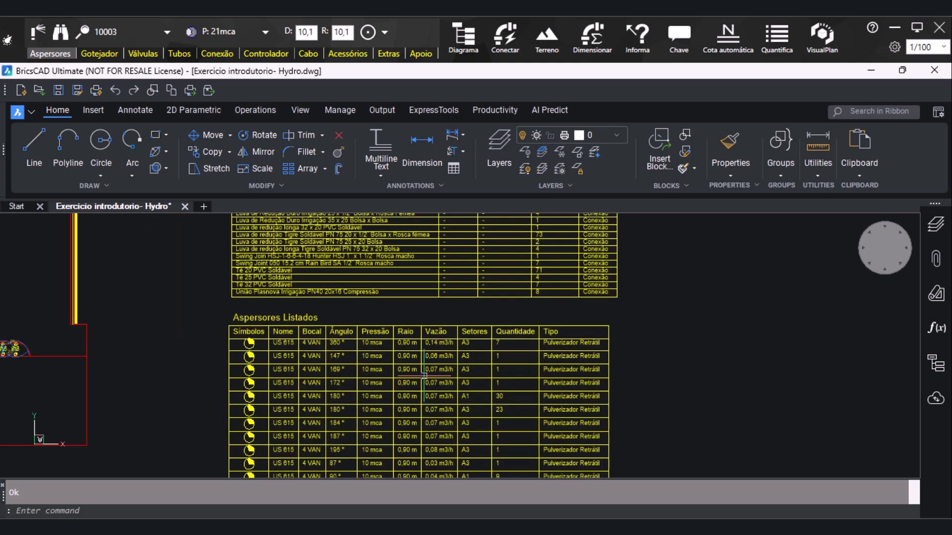
scroll(424, 375, down, 3)
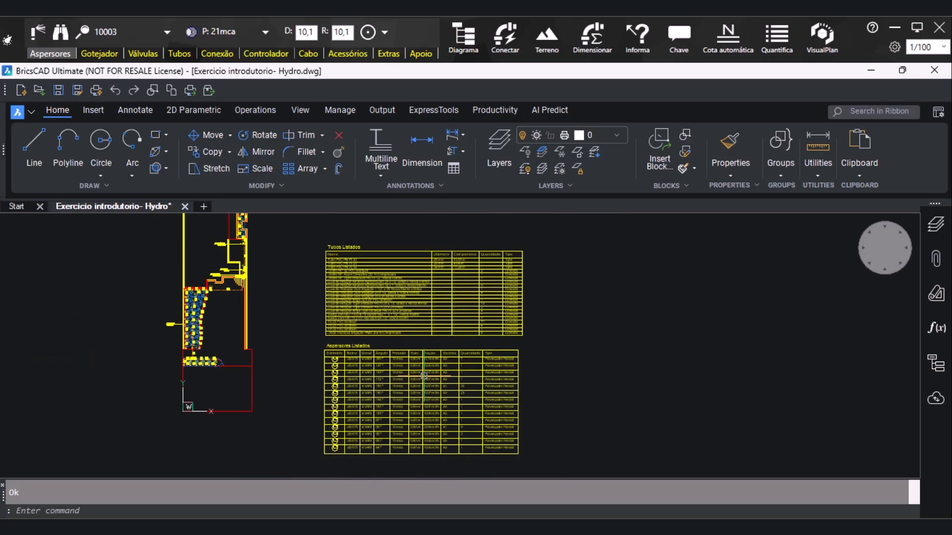
Switch the legend to Válvulas and exclude the Código and Detalhes columns
click(779, 43)
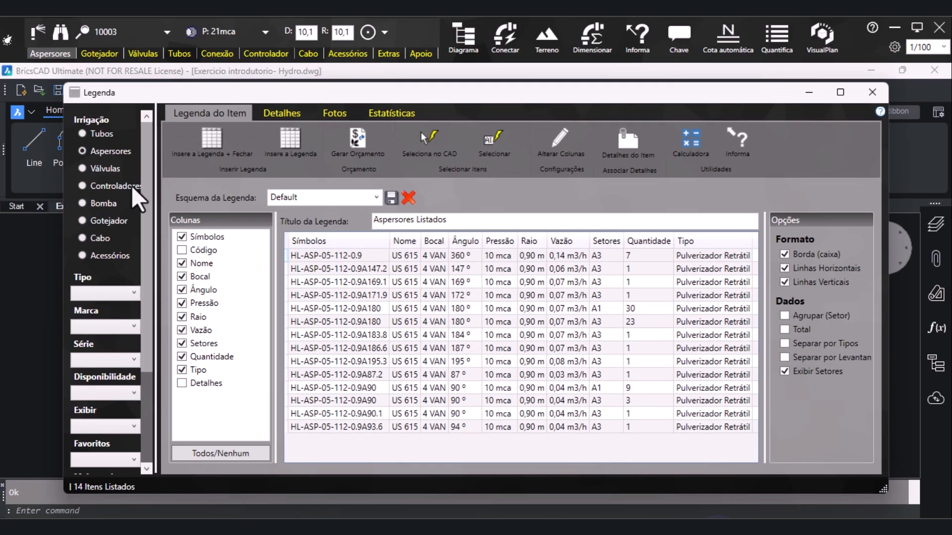
click(102, 168)
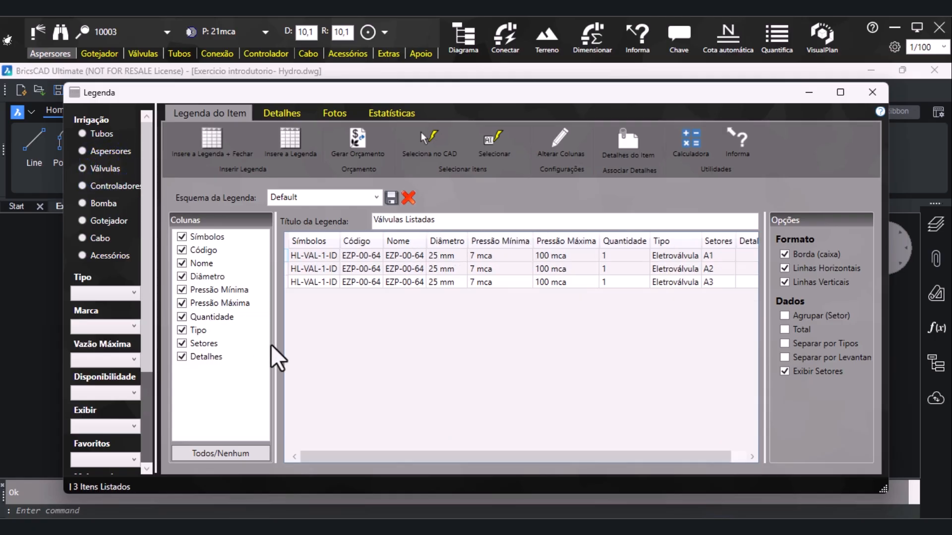
click(190, 249)
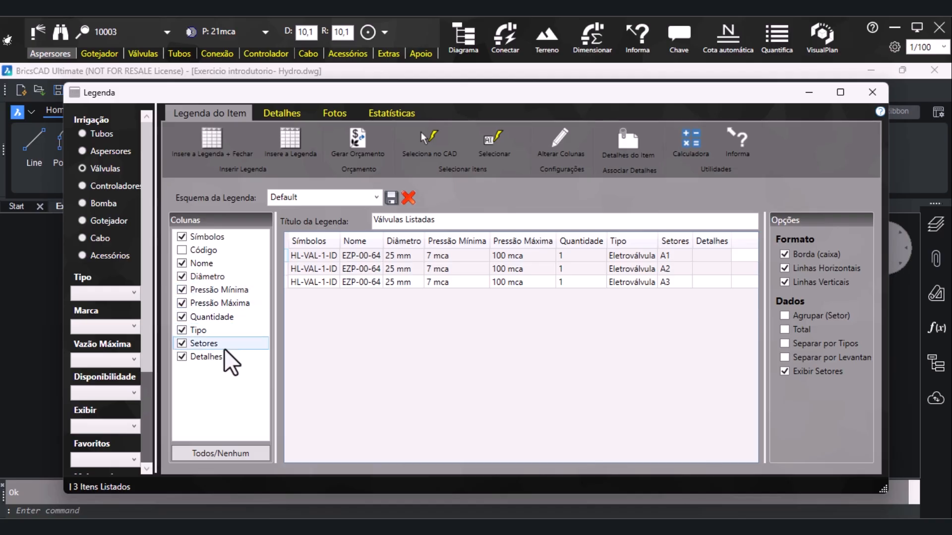
click(184, 357)
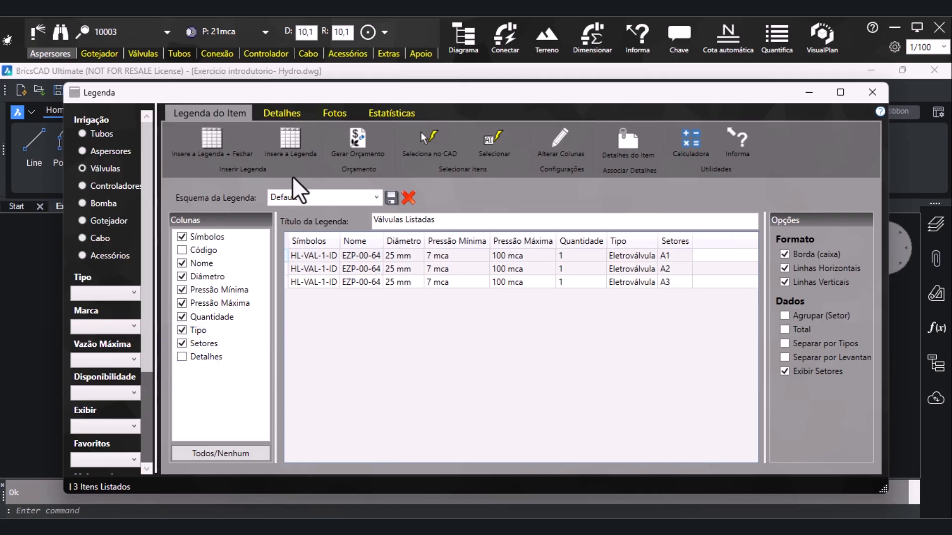
Insert the Válvulas Listadas legend table above the Tubos Listados table
click(290, 149)
scroll(325, 245, up, 2)
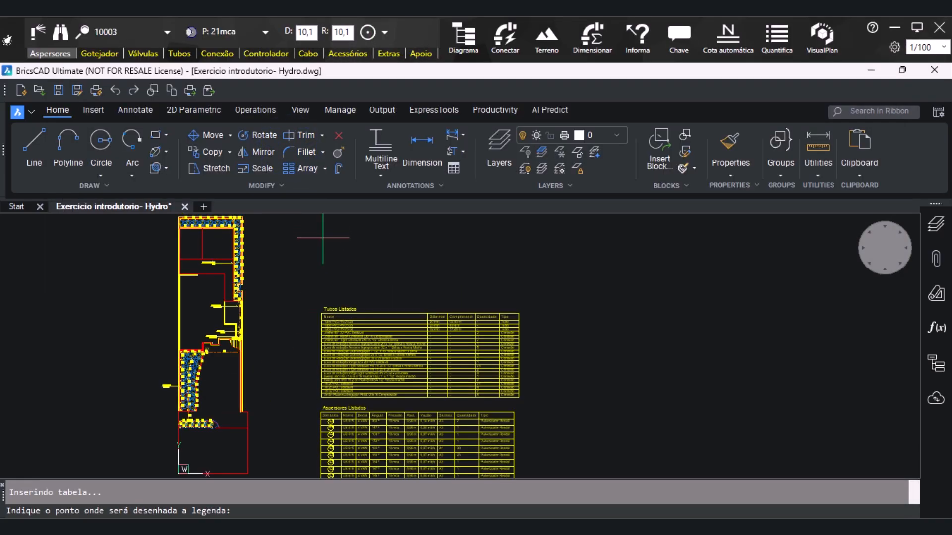
click(320, 255)
scroll(328, 292, up, 2)
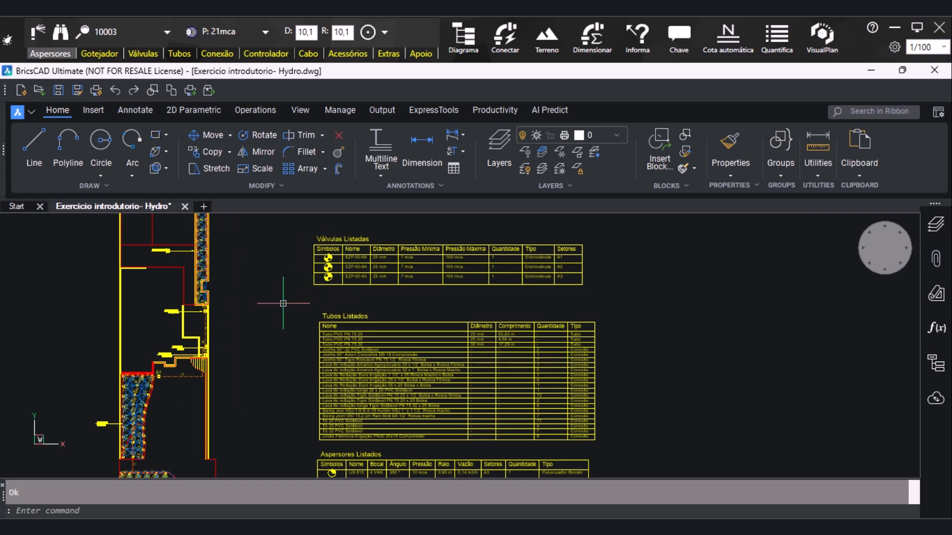
scroll(284, 304, down, 2)
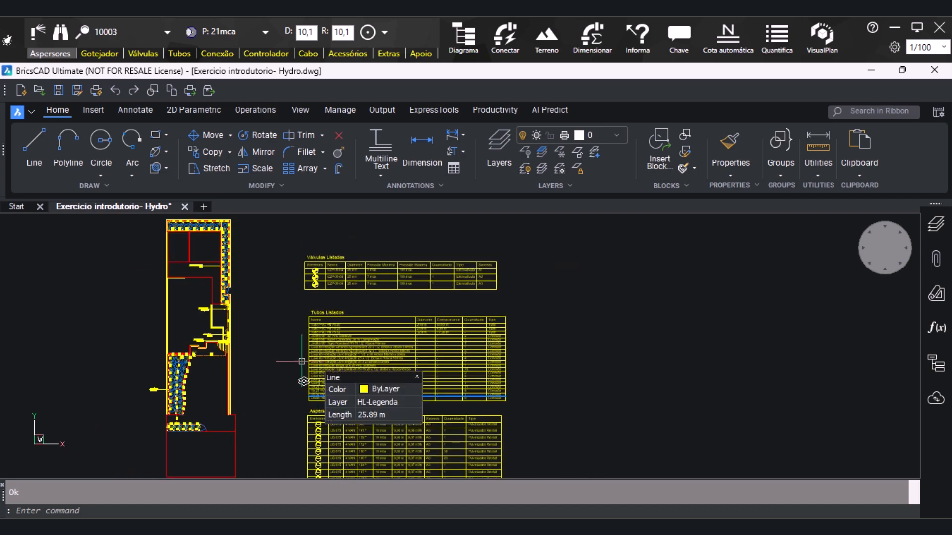
Switch the legend to Gotejador and exclude the Código and Detalhes columns
click(696, 528)
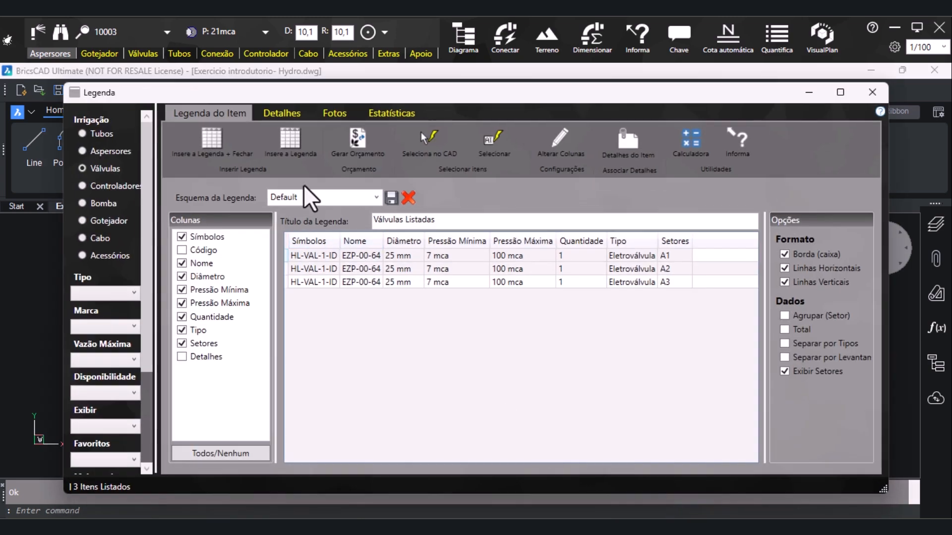
click(84, 220)
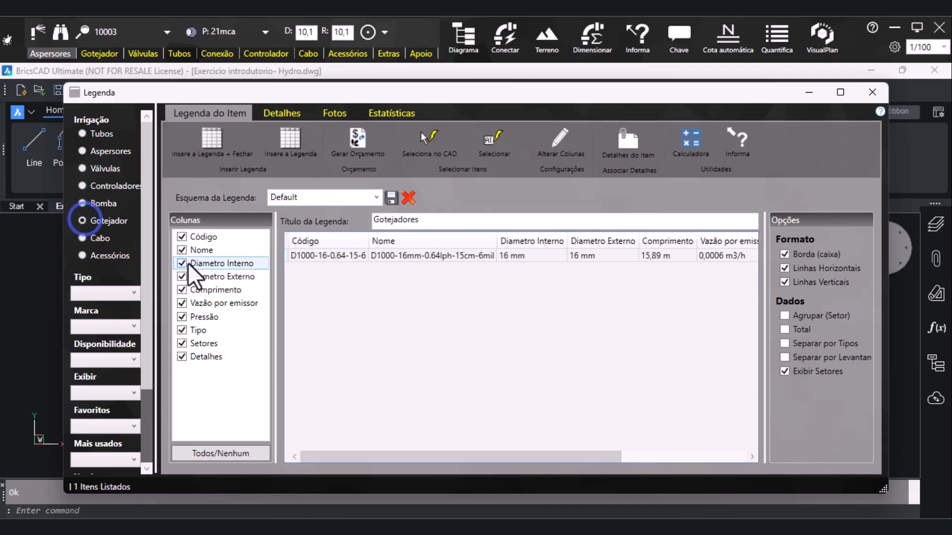
click(183, 236)
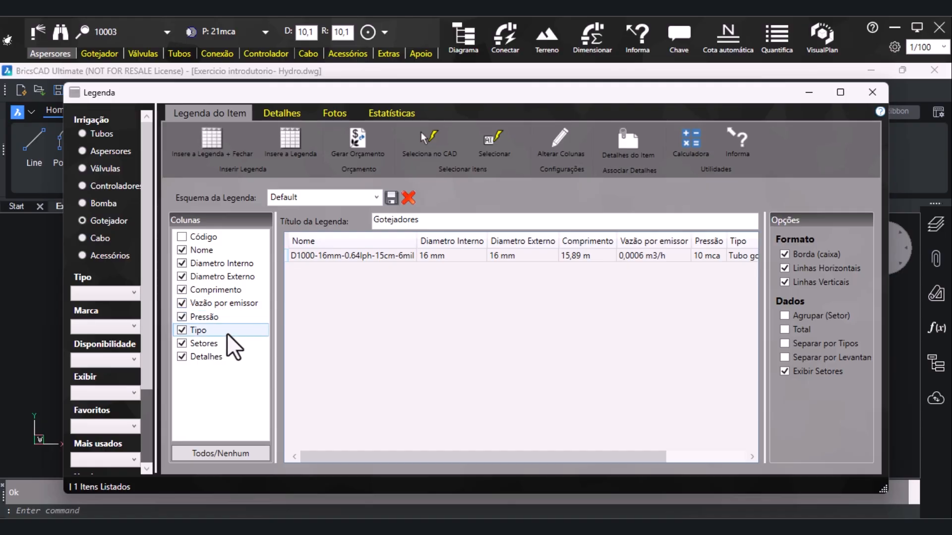
click(192, 358)
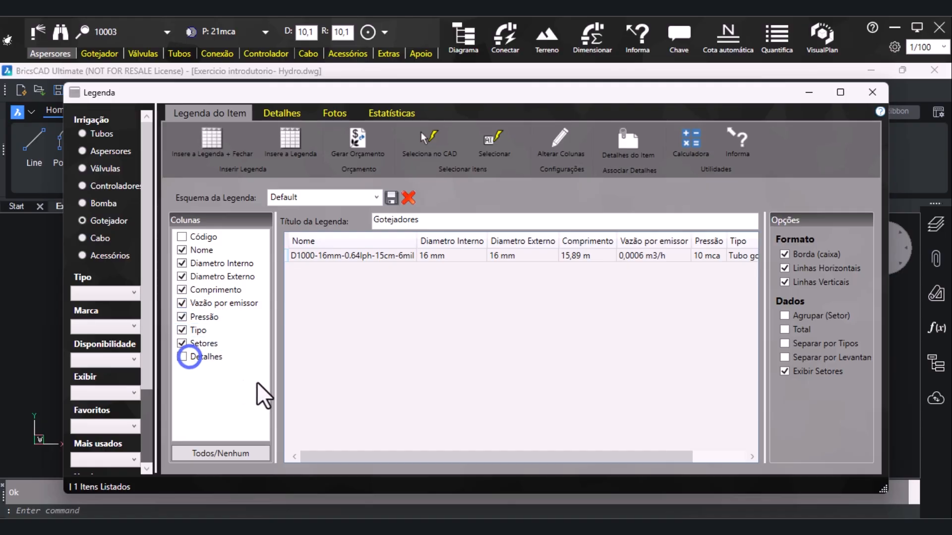
Insert the Gotejadores legend table above and slightly right of the Válvulas Listadas table
click(297, 141)
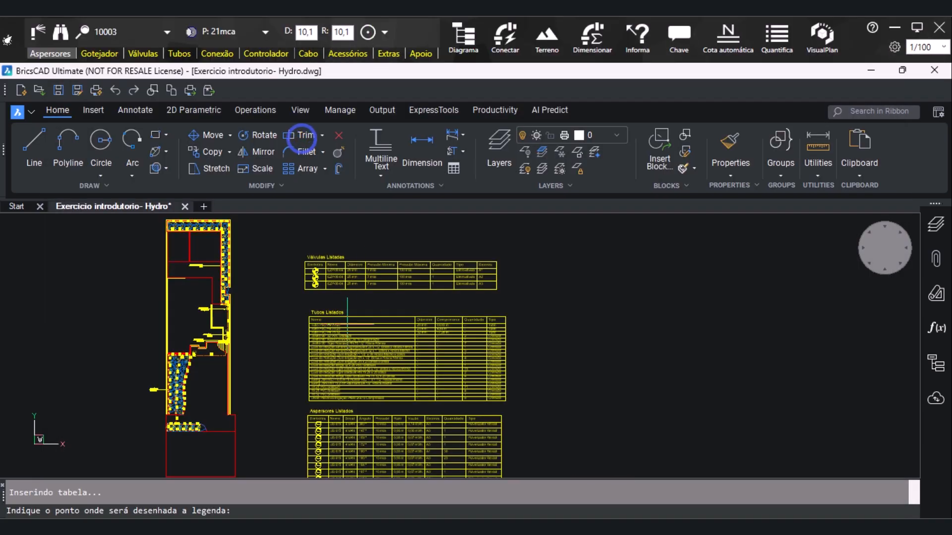
scroll(374, 250, up, 3)
click(367, 284)
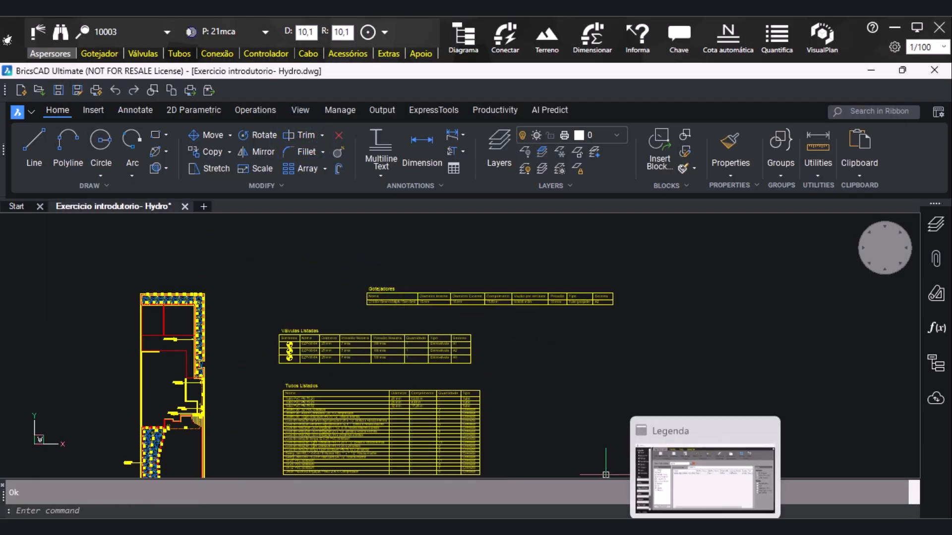
Switch the legend to Bomba and exclude the Detalhes column
click(709, 529)
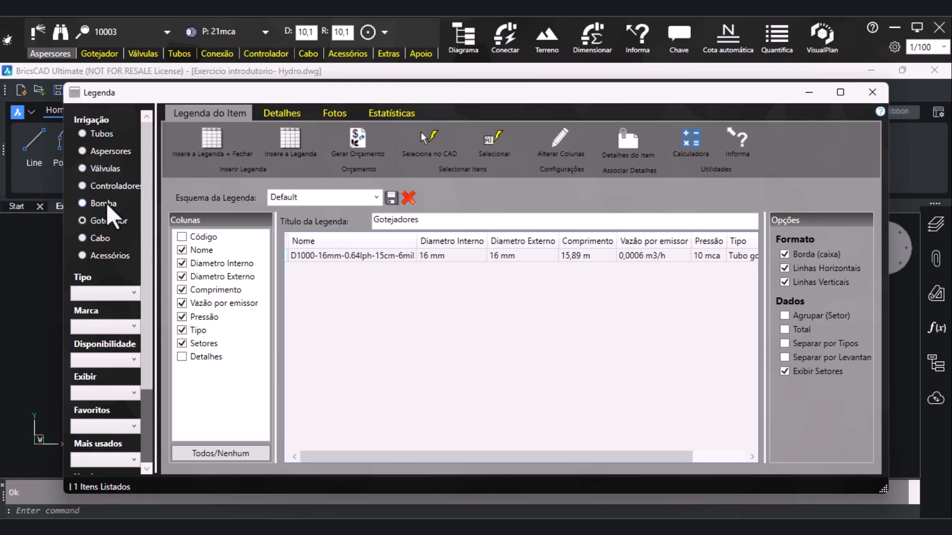
click(85, 203)
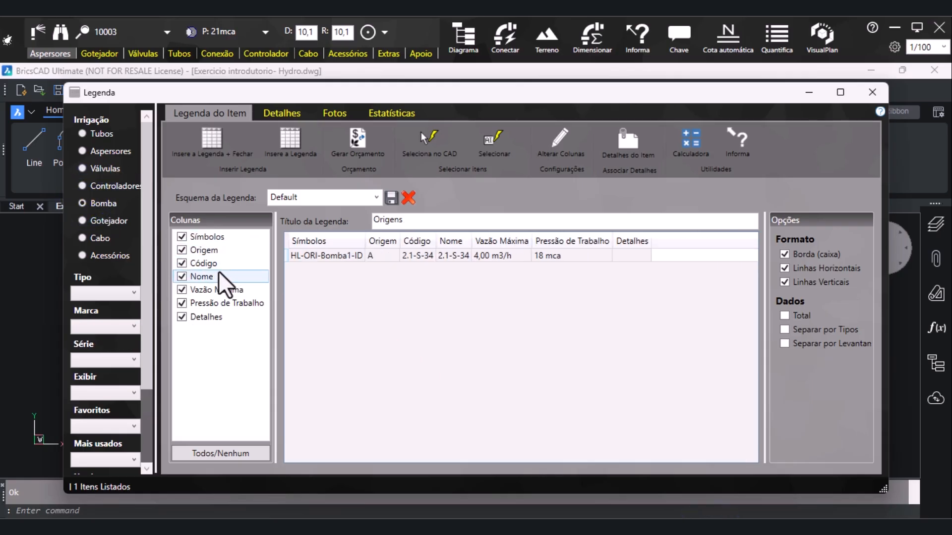
click(365, 526)
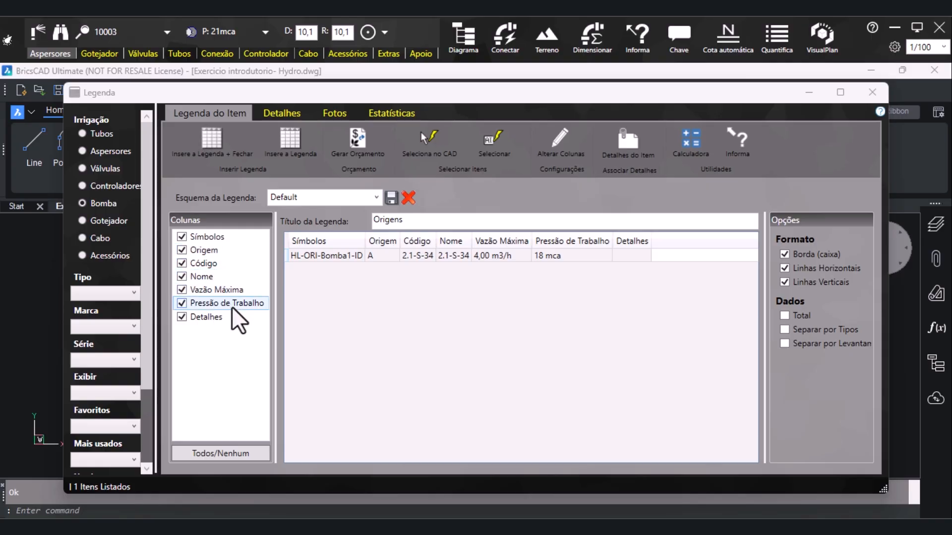
click(234, 322)
click(182, 318)
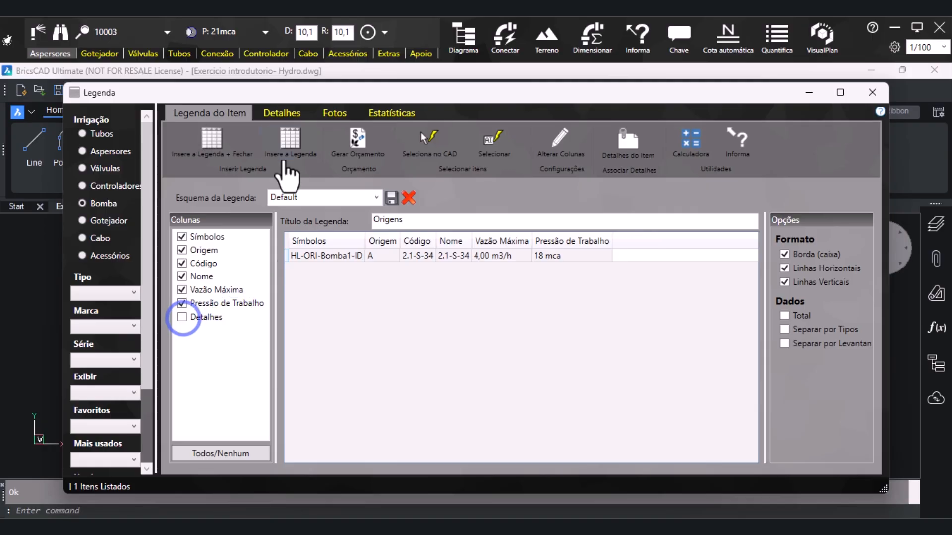
Insert the Origens legend table above the other tables, up and left of the Gotejadores table
click(293, 144)
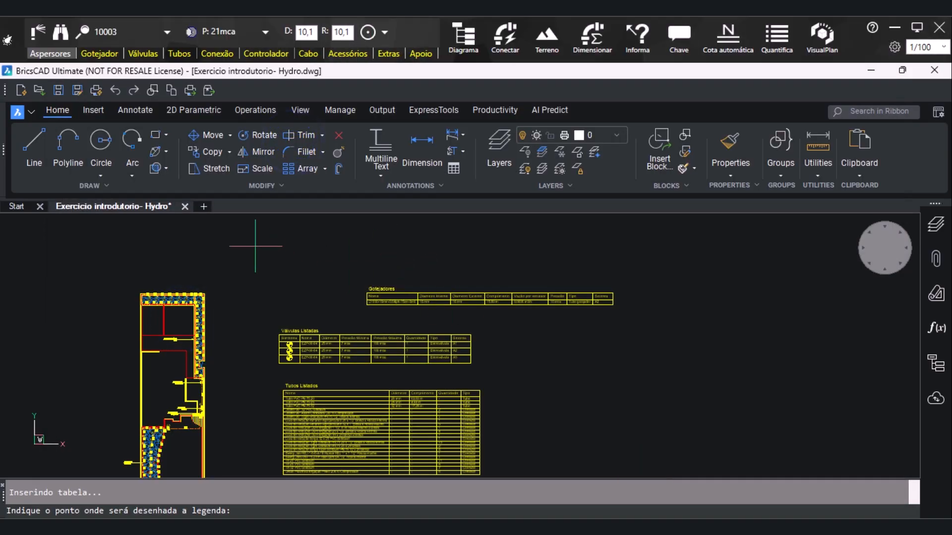
click(255, 247)
scroll(317, 327, down, 3)
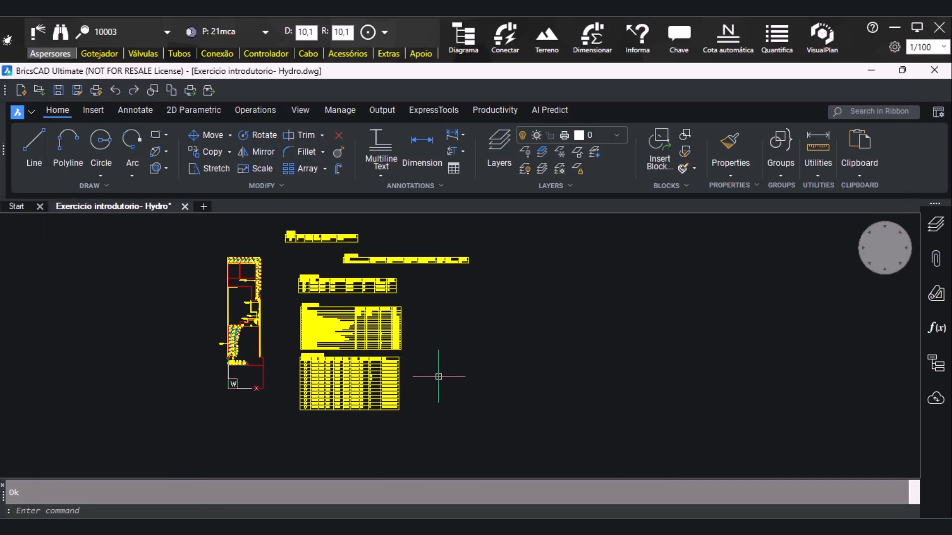
Move the Válvulas, Tubos and Aspersores Listados tables together about 2 units to the right, away from the plan
scroll(302, 276, up, 2)
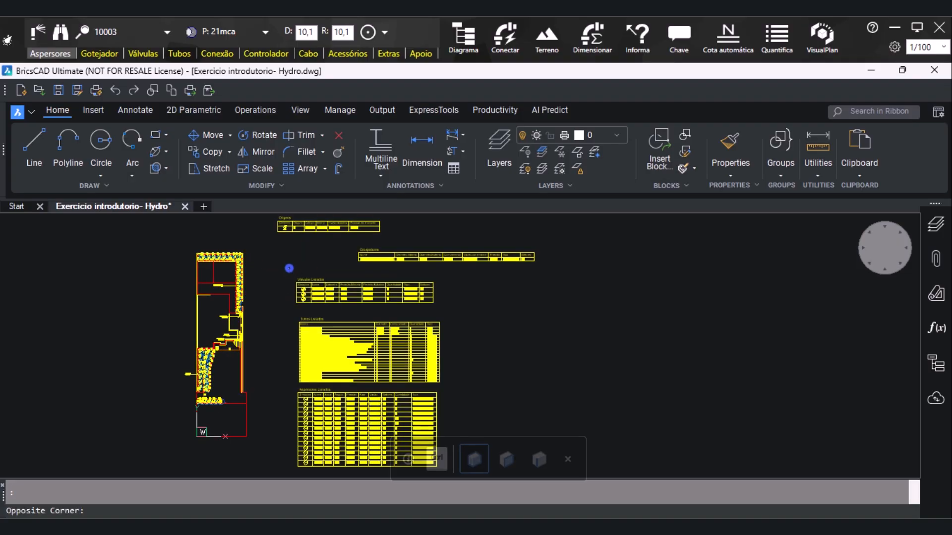
scroll(436, 346, down, 3)
click(449, 404)
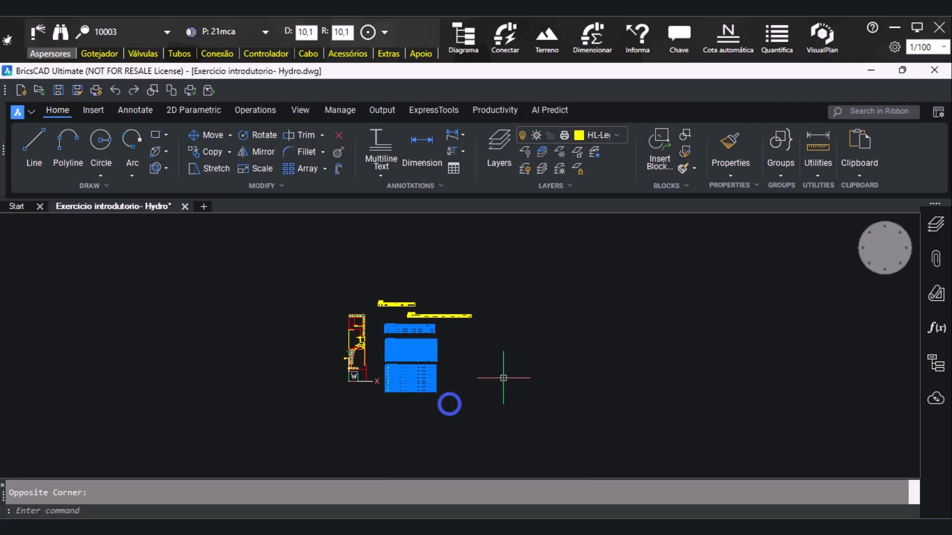
scroll(415, 361, up, 3)
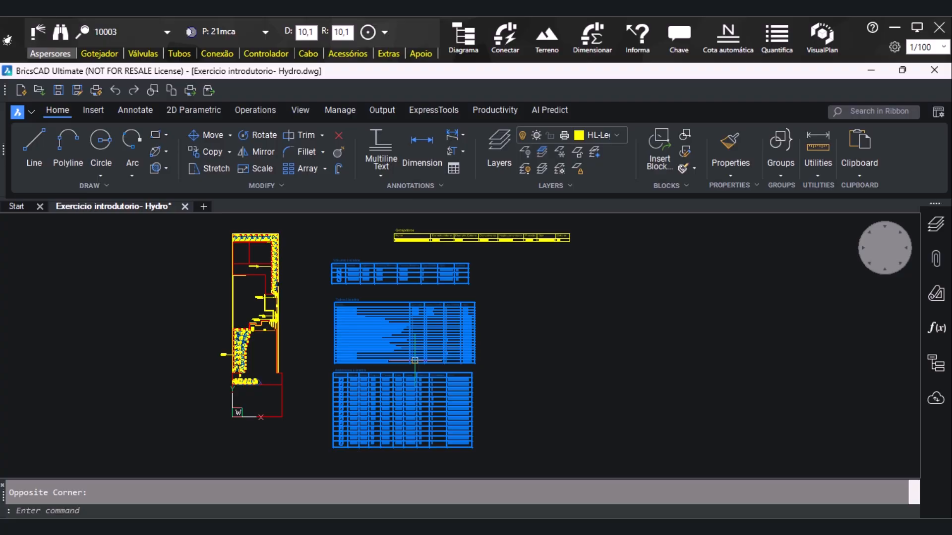
key(Return)
scroll(369, 382, down, 2)
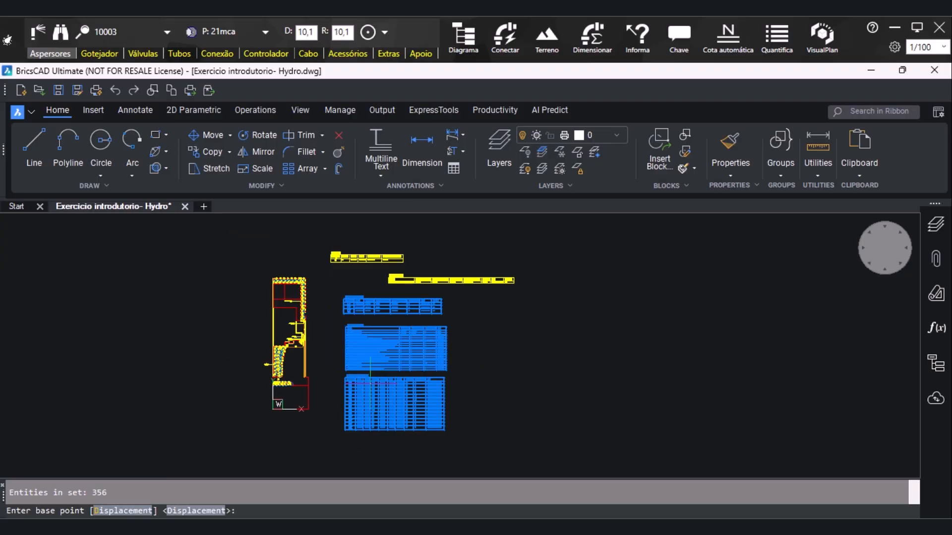
click(349, 430)
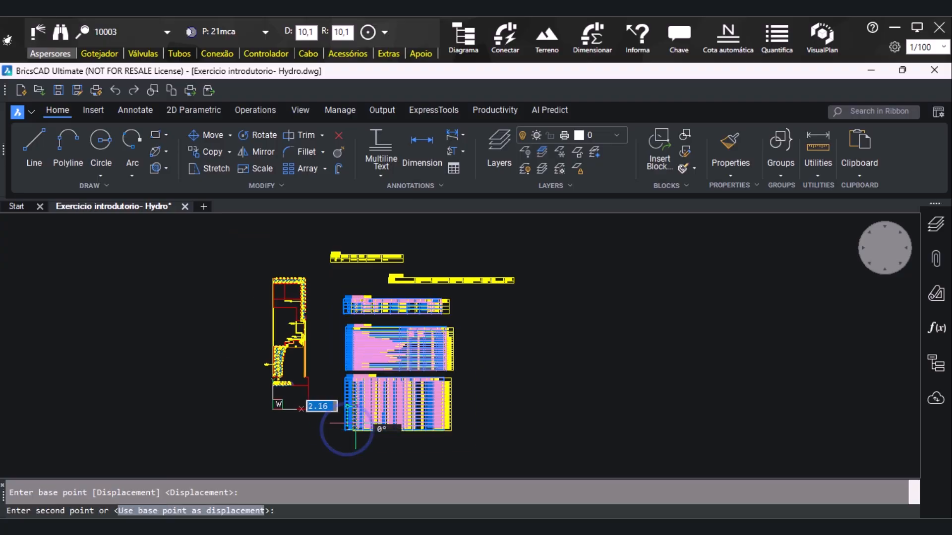
click(355, 421)
Move the Tubos Listados table down, without orthogonal constraint, to sit just above the Aspersores Listados table
scroll(418, 345, up, 3)
click(257, 276)
click(524, 373)
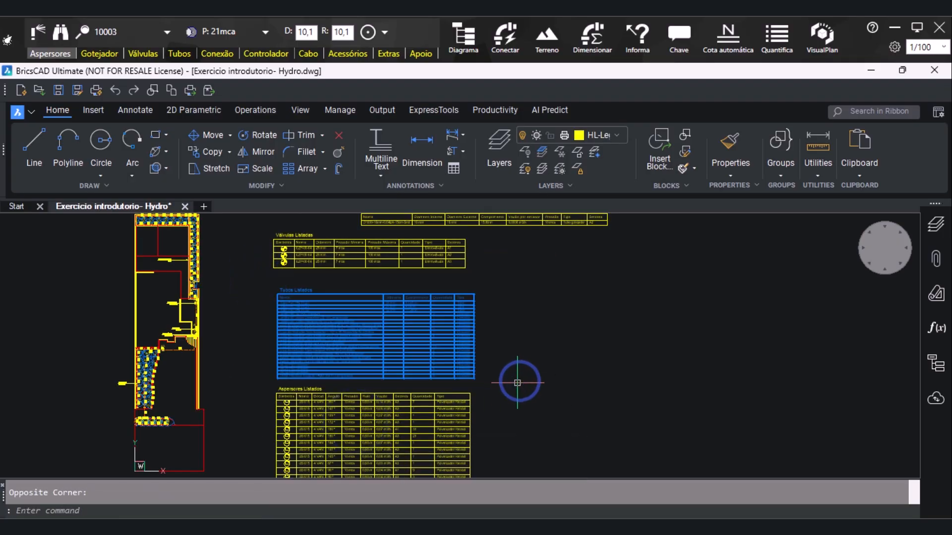
text(m)
key(Return)
scroll(466, 378, up, 3)
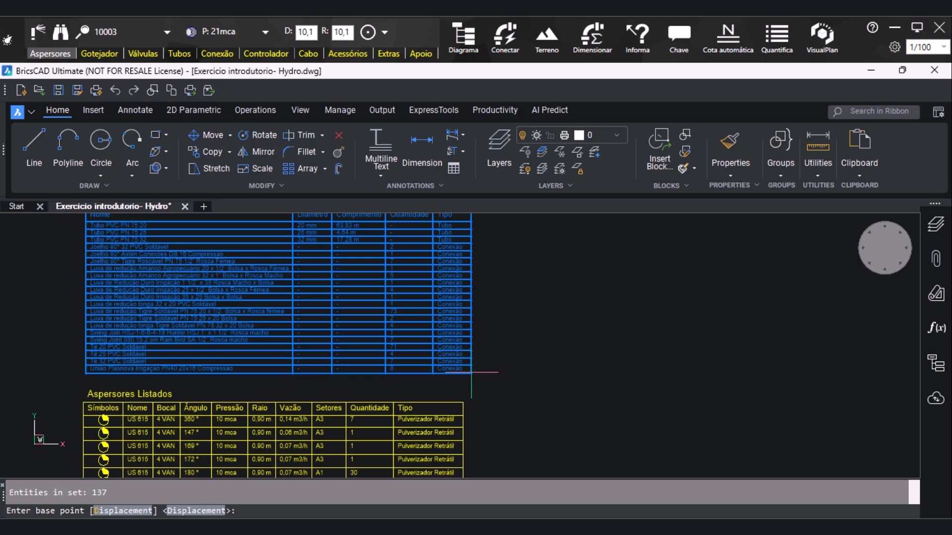
click(471, 372)
scroll(476, 387, up, 2)
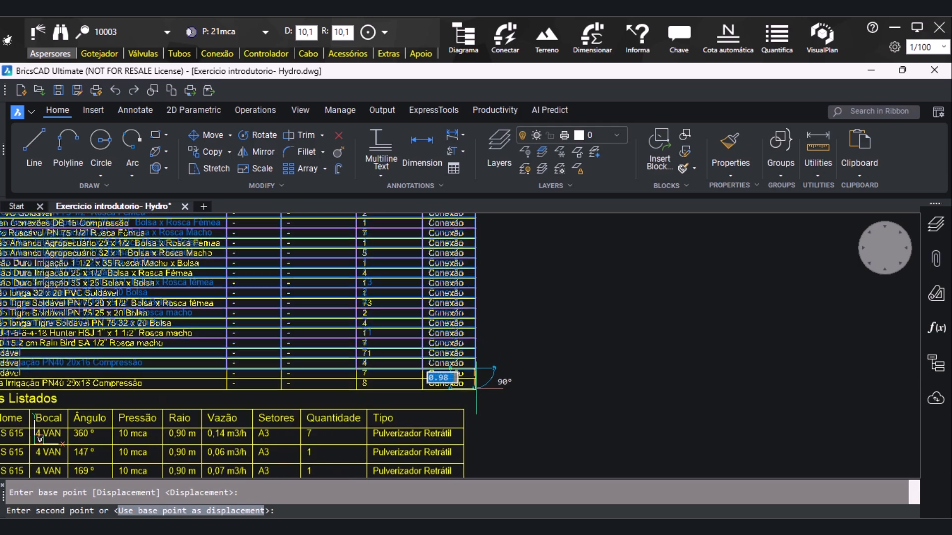
key(F8)
scroll(456, 376, down, 2)
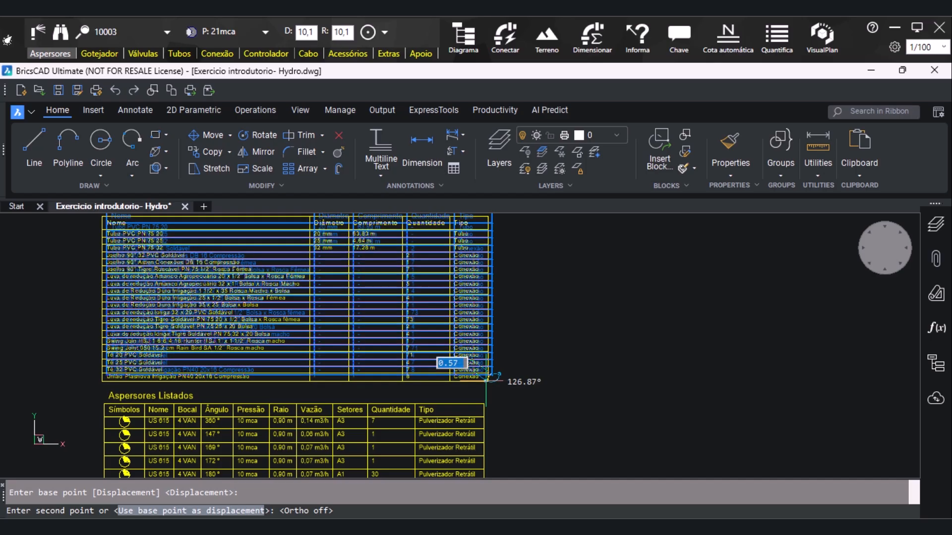
click(486, 379)
Move the Válvulas Listadas table down about 2.4 units to sit just above the Tubos Listados table
scroll(486, 380, down, 3)
scroll(314, 245, up, 3)
click(281, 235)
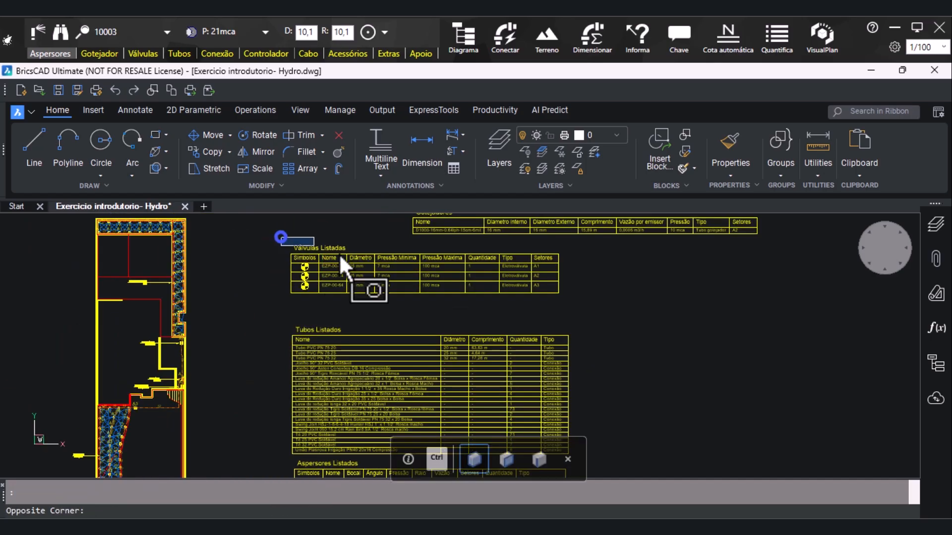
click(570, 316)
key(Return)
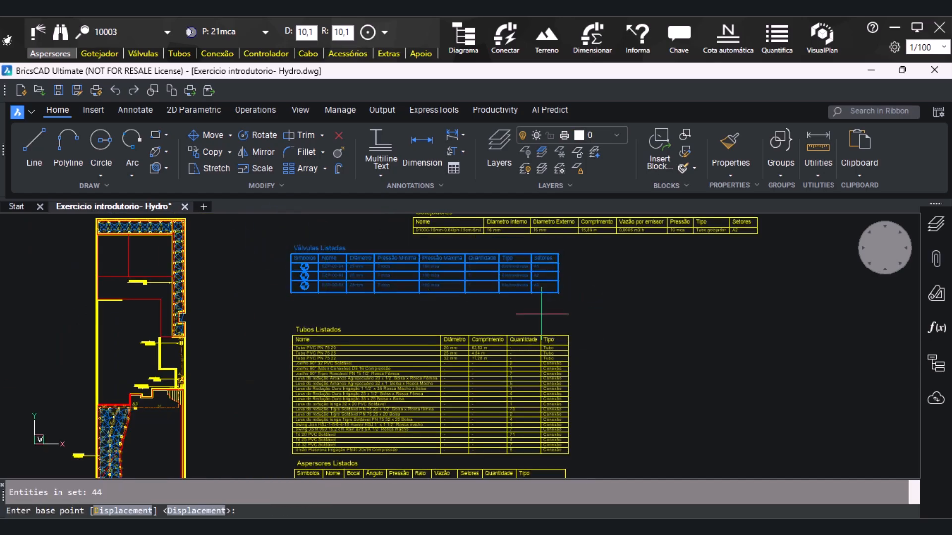
click(555, 292)
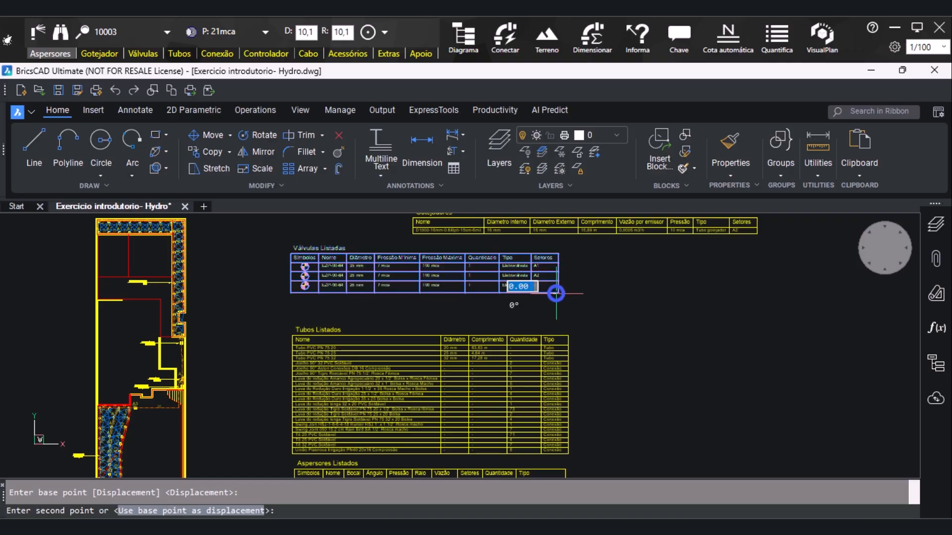
click(558, 320)
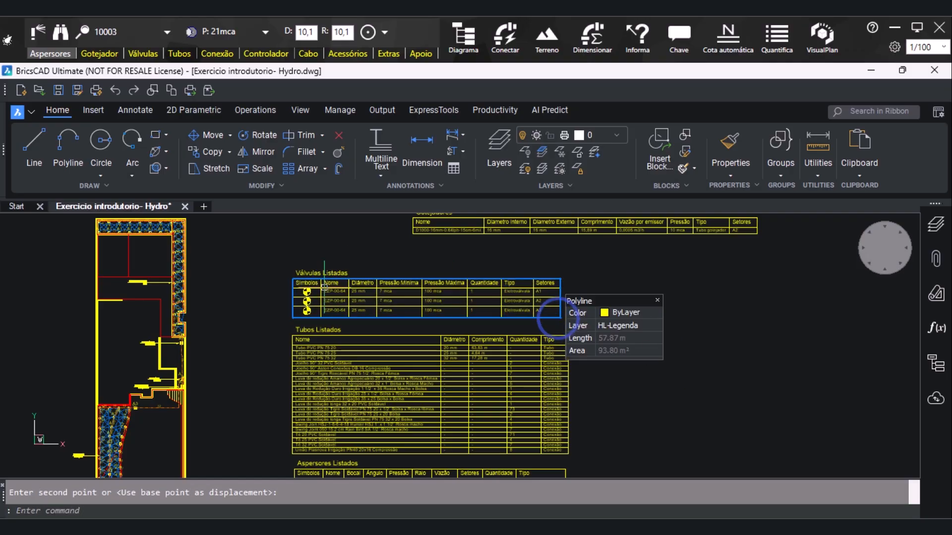
Move the Gotejadores table up and left, above the Origens table
scroll(527, 227, down, 2)
scroll(301, 253, up, 5)
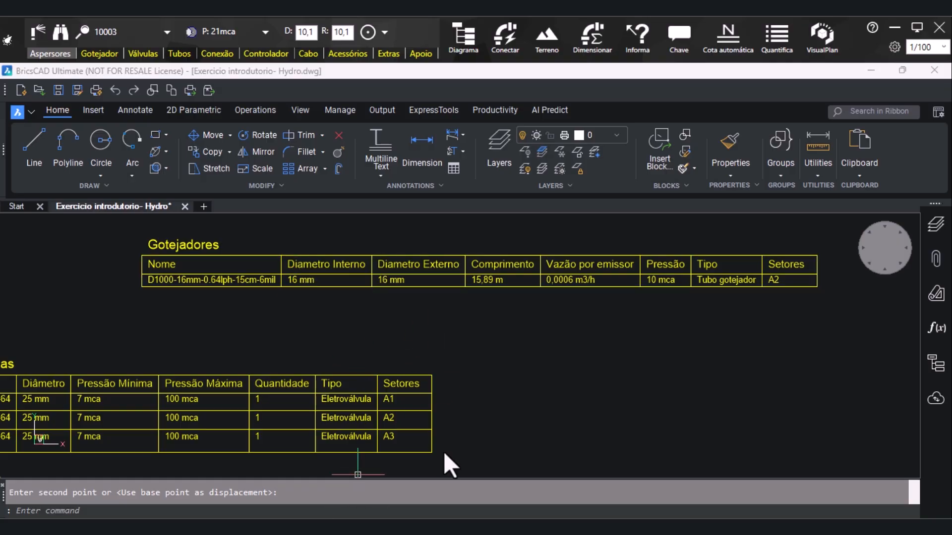
scroll(430, 302, down, 4)
scroll(384, 306, up, 2)
drag(281, 250, 704, 309)
text(m)
key(Return)
click(649, 282)
scroll(498, 302, down, 3)
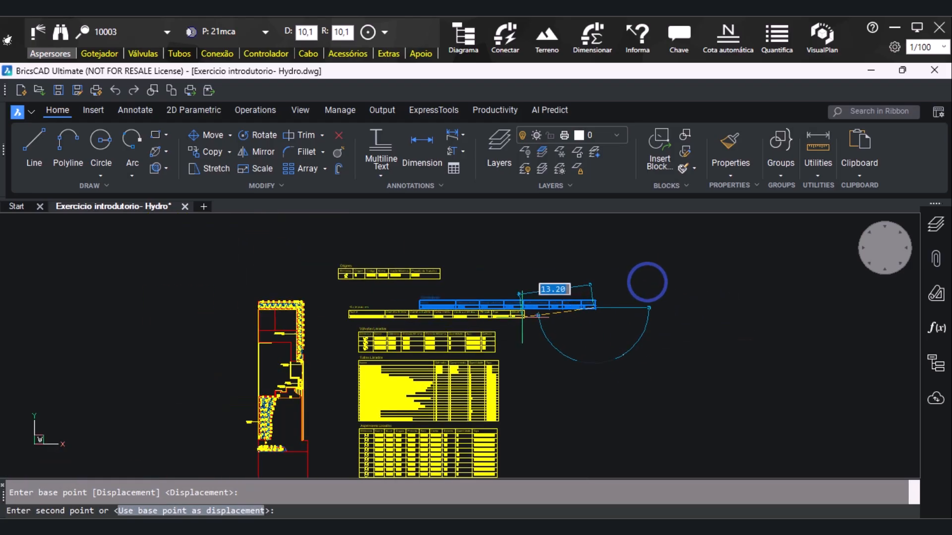
click(492, 250)
Move the Origens table down and right by about 10 units, placing it just above the Válvulas Listadas table
scroll(326, 276, up, 2)
click(320, 261)
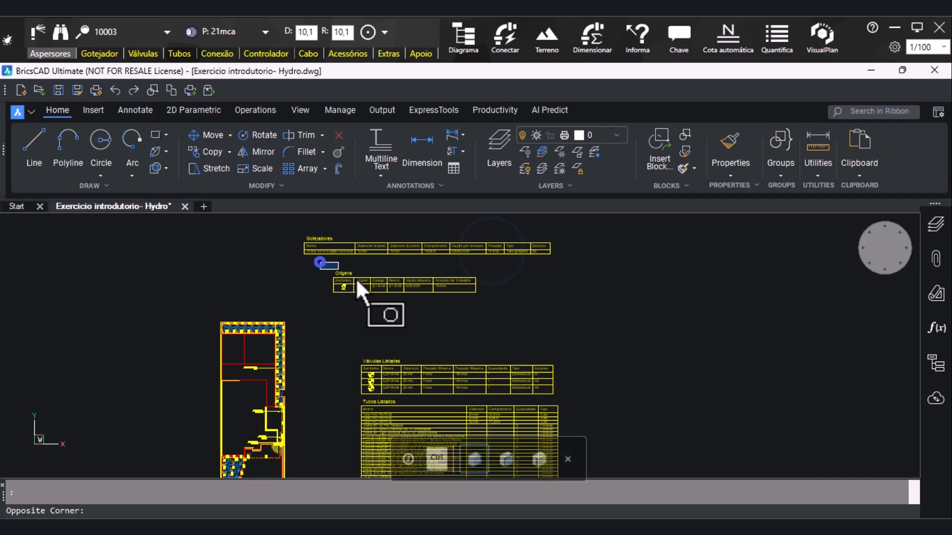
click(504, 312)
text(m)
key(Return)
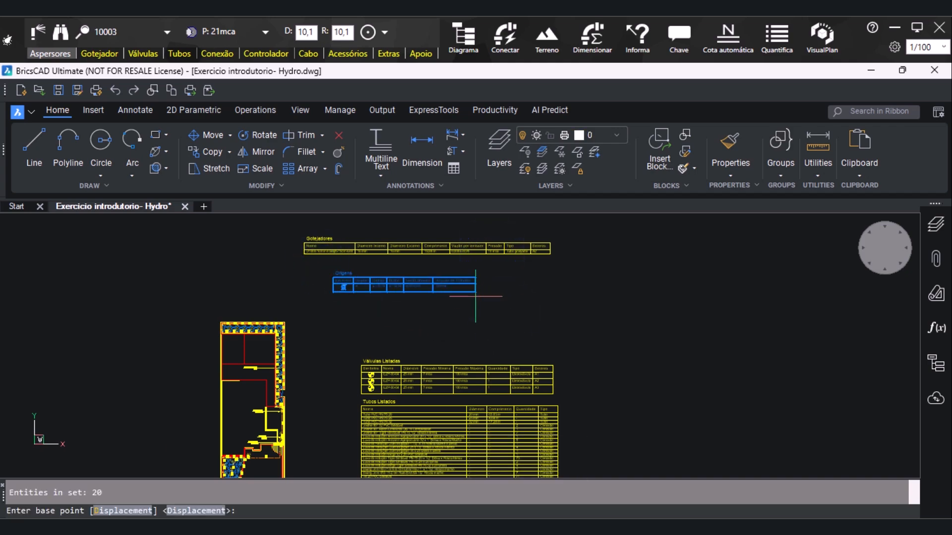
click(475, 293)
scroll(489, 310, up, 3)
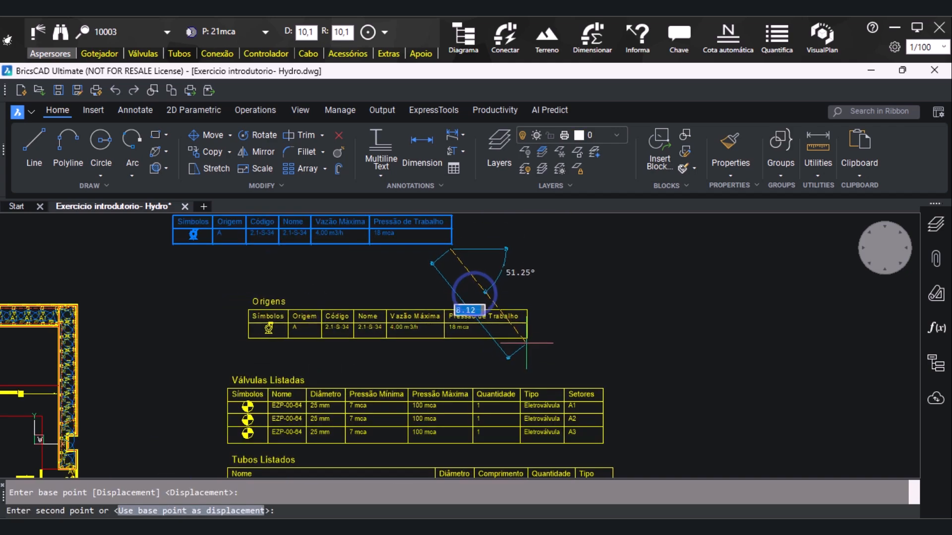
click(556, 362)
Move the Gotejadores table down about 8.7 units to sit just above the Origens table
scroll(198, 347, down, 5)
click(153, 233)
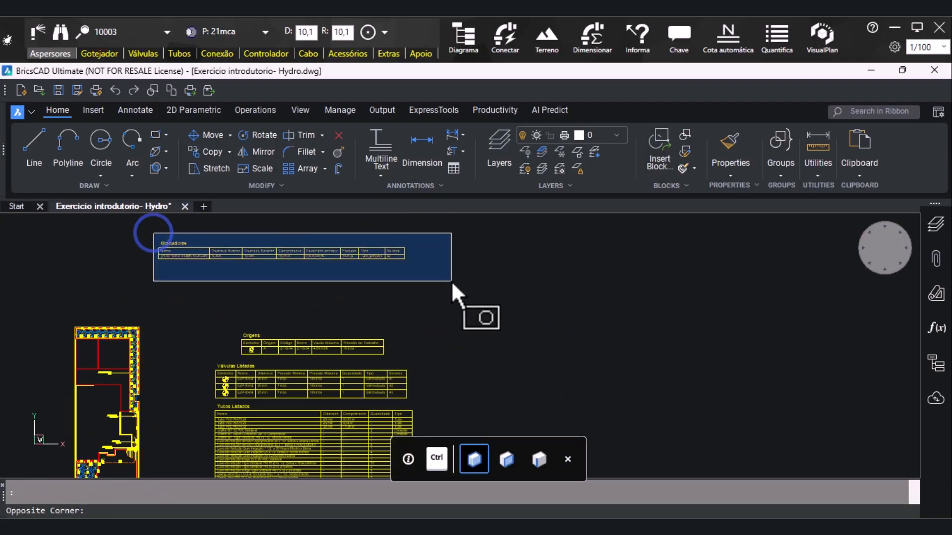
click(451, 280)
key(Return)
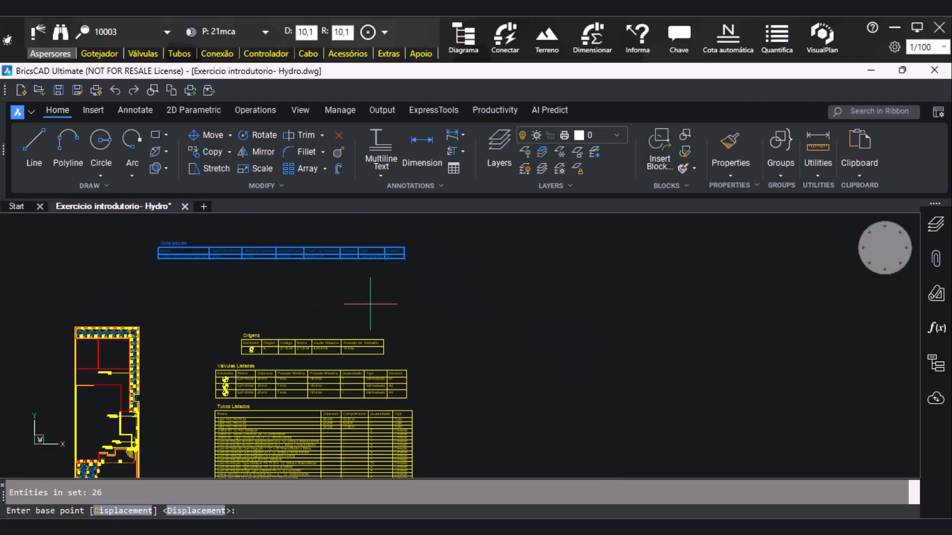
click(402, 259)
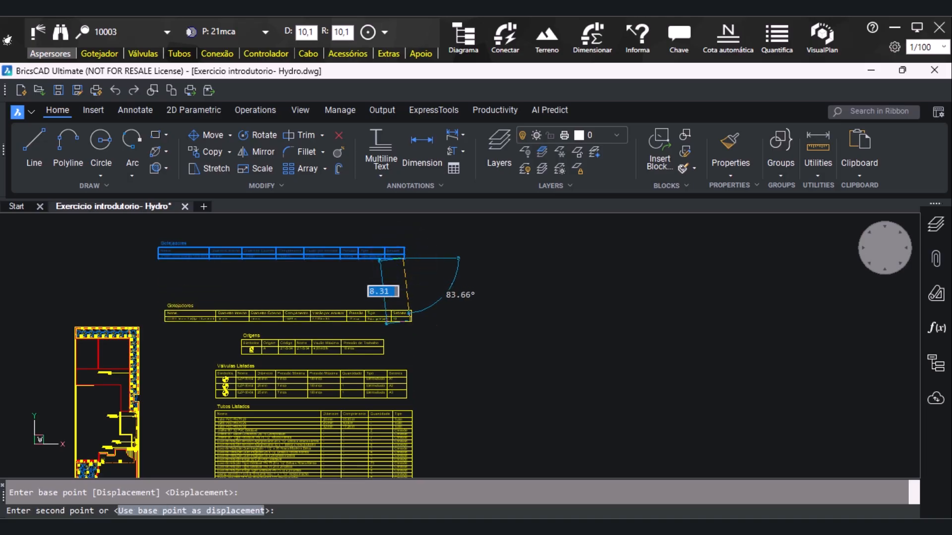
scroll(409, 322, up, 2)
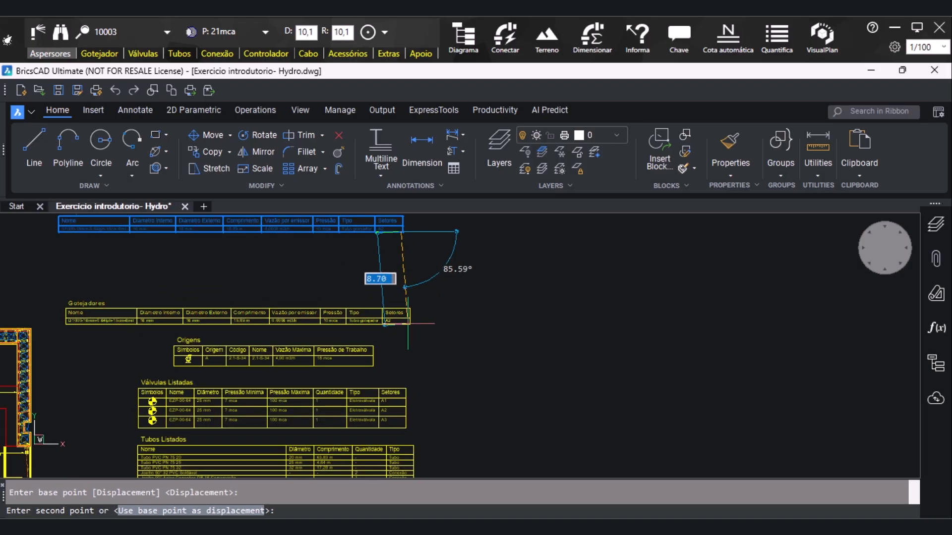
click(407, 324)
scroll(510, 308, down, 4)
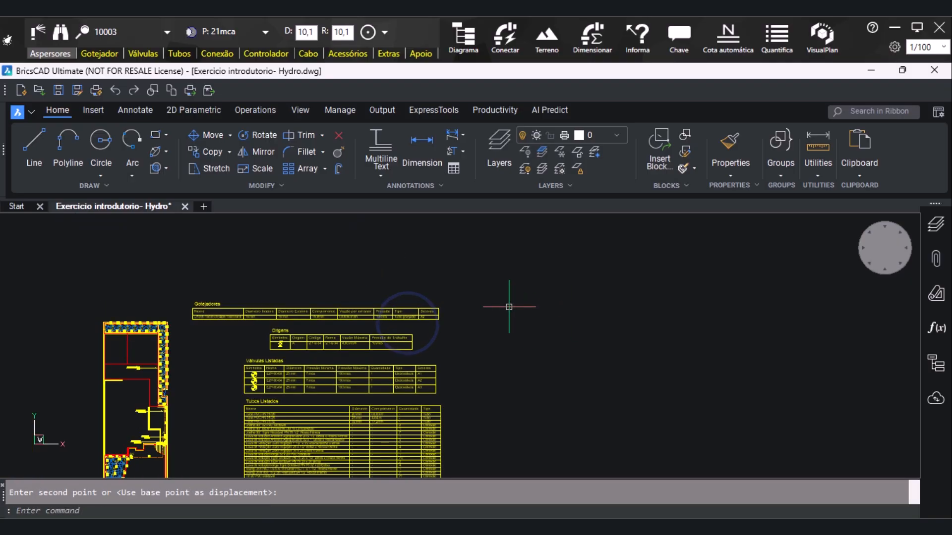
Move all five legend tables up together by about 3.7 units, level with the base of the plan
scroll(307, 251, down, 1)
scroll(475, 345, up, 1)
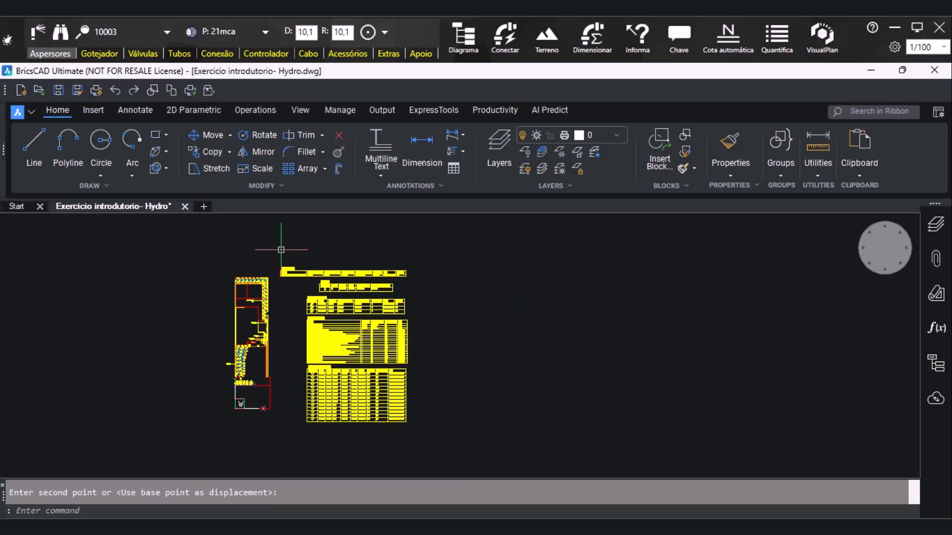
drag(274, 251, 464, 431)
text(m)
key(Return)
click(397, 426)
scroll(399, 407, up, 2)
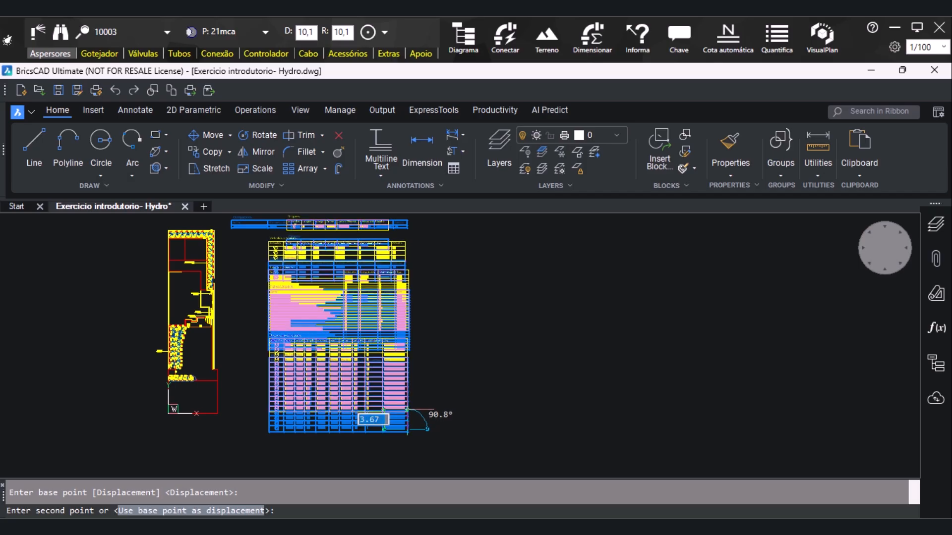
click(405, 408)
Shift the whole stack of five legend tables about 1.4 units diagonally down and to the right
scroll(275, 412, down, 2)
click(238, 254)
click(396, 409)
text(m)
key(Return)
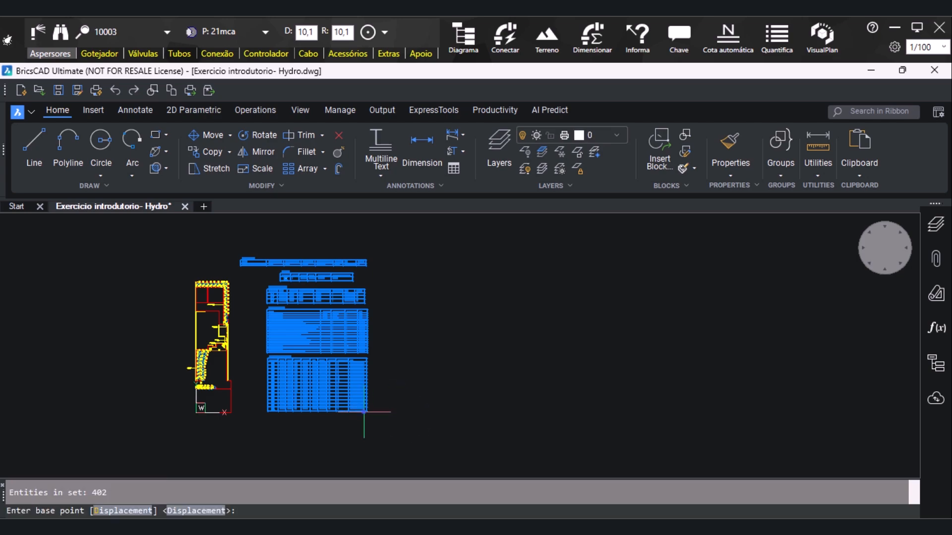
click(365, 412)
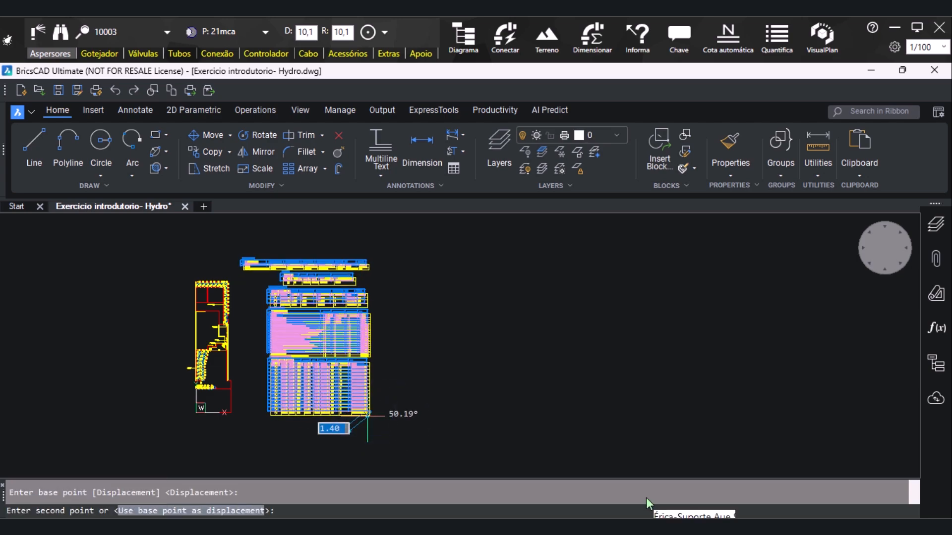
click(368, 414)
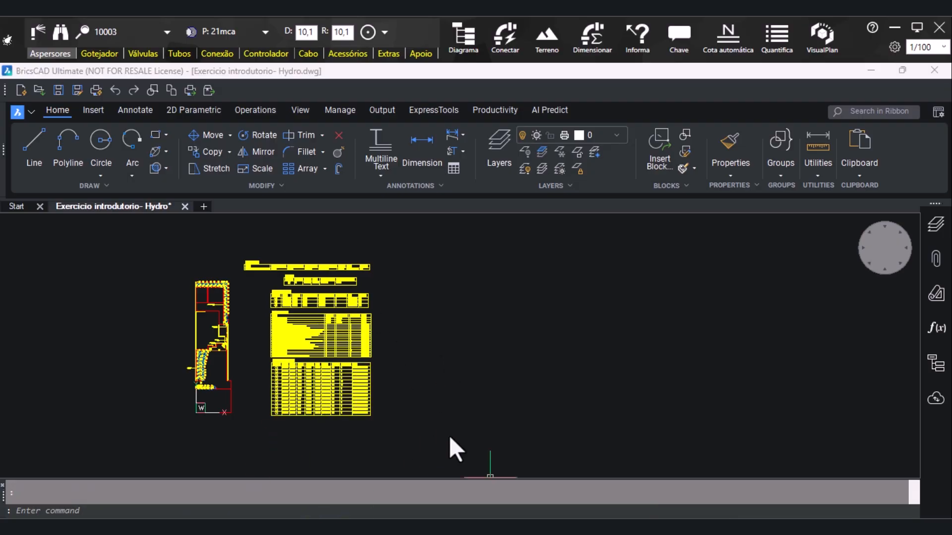
Return to the Legenda window, check Detalhes for pump, valves, sprinklers and pipes, and look through the Fotos of the Tubos items
click(704, 527)
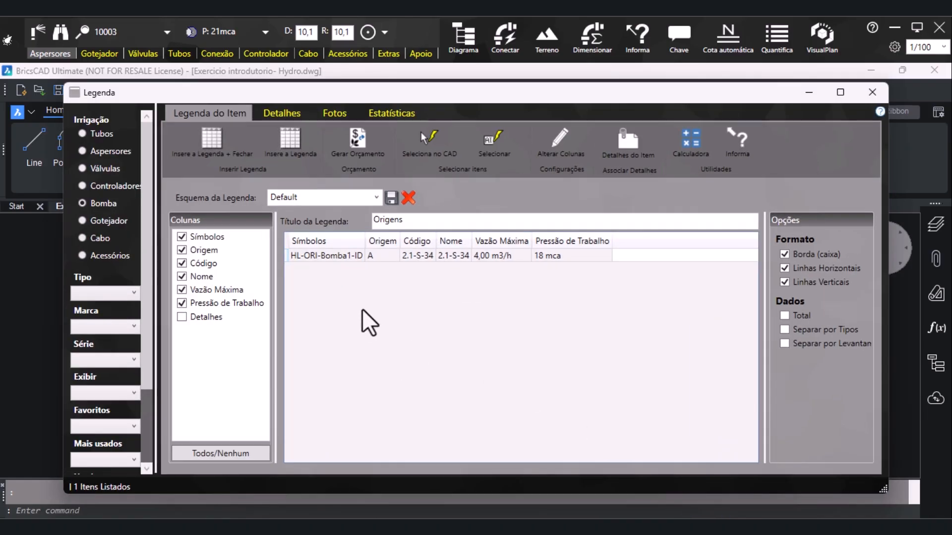
click(276, 115)
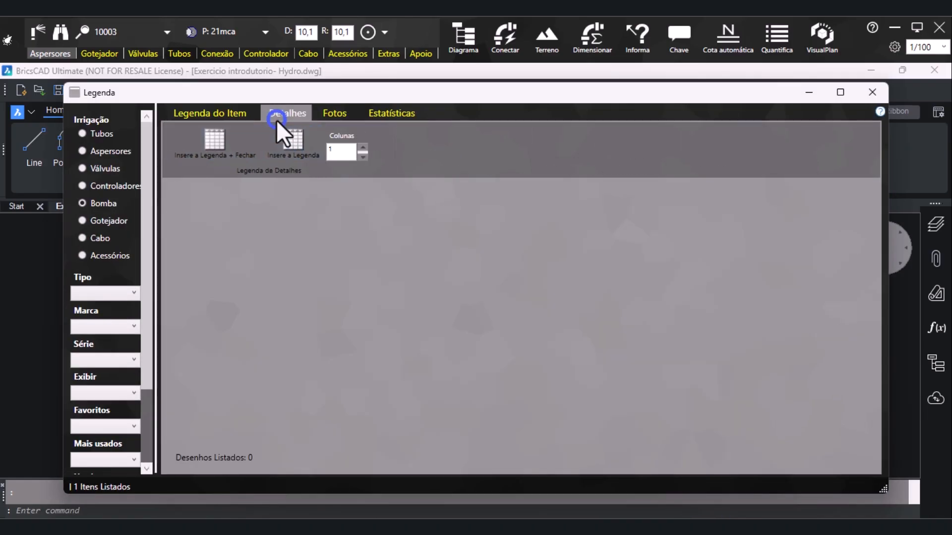
click(85, 171)
click(85, 151)
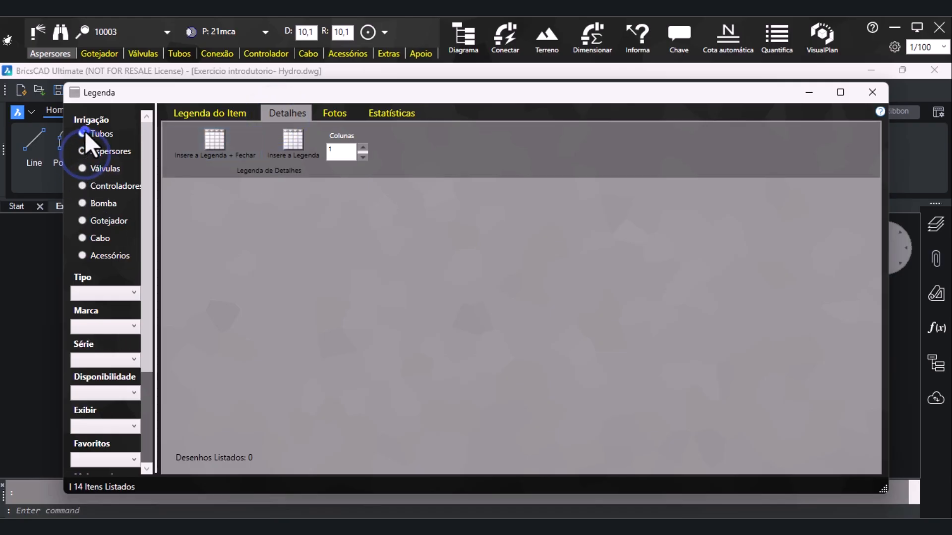
click(85, 133)
click(340, 113)
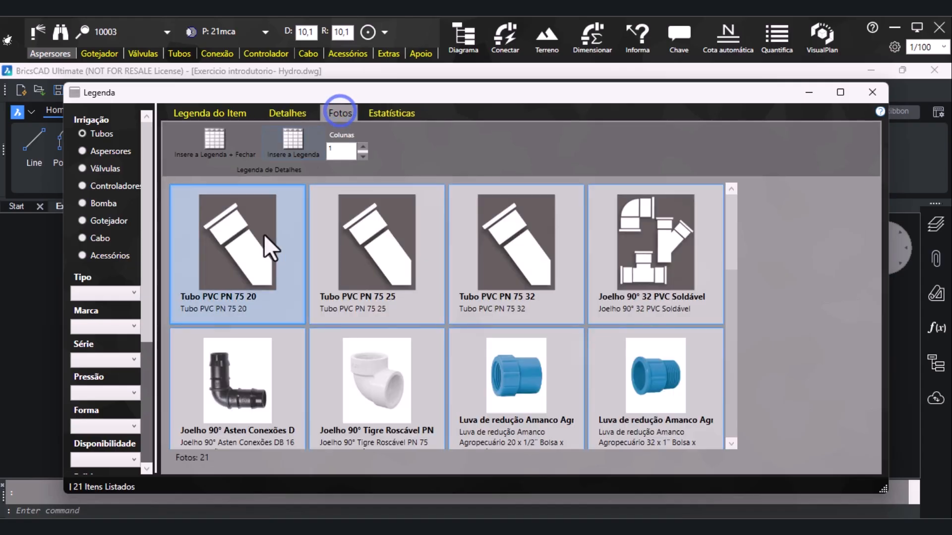
scroll(367, 285, down, 5)
scroll(373, 292, down, 2)
scroll(372, 293, up, 7)
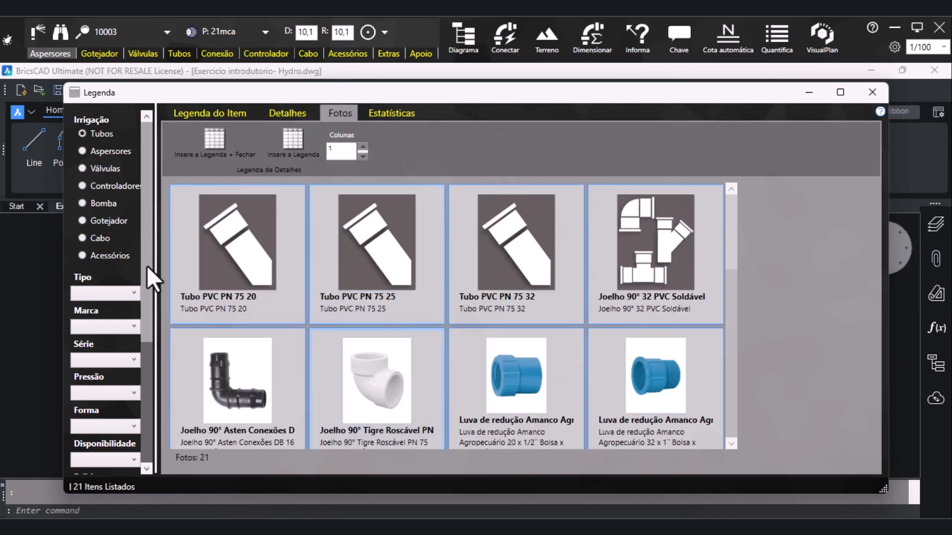
Insert the photo legend of the Aspersores item US 615 just below the Aspersores Listados table
click(93, 150)
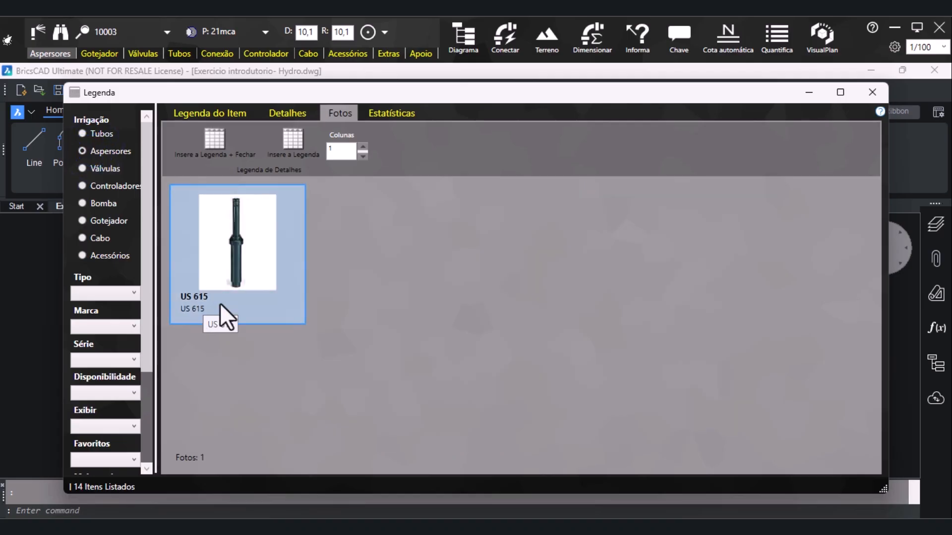
click(293, 144)
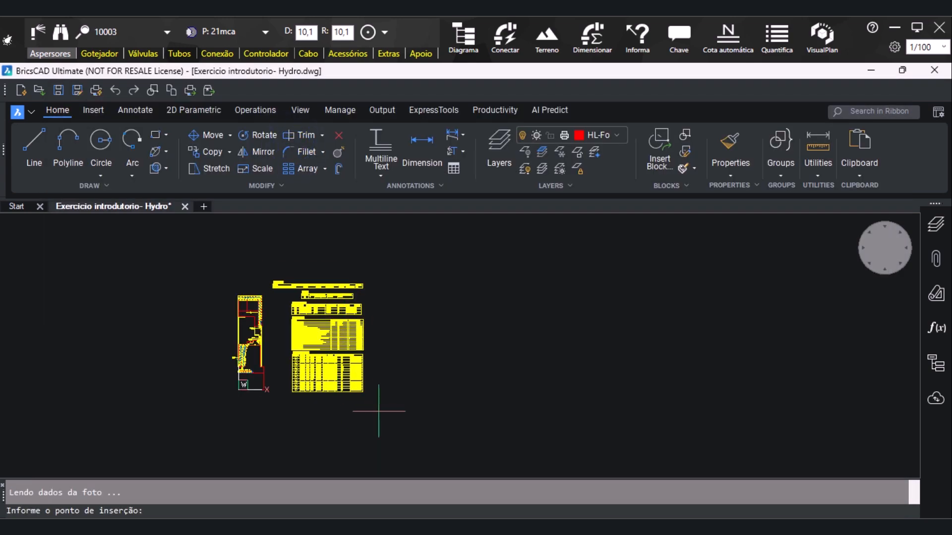
scroll(381, 407, up, 6)
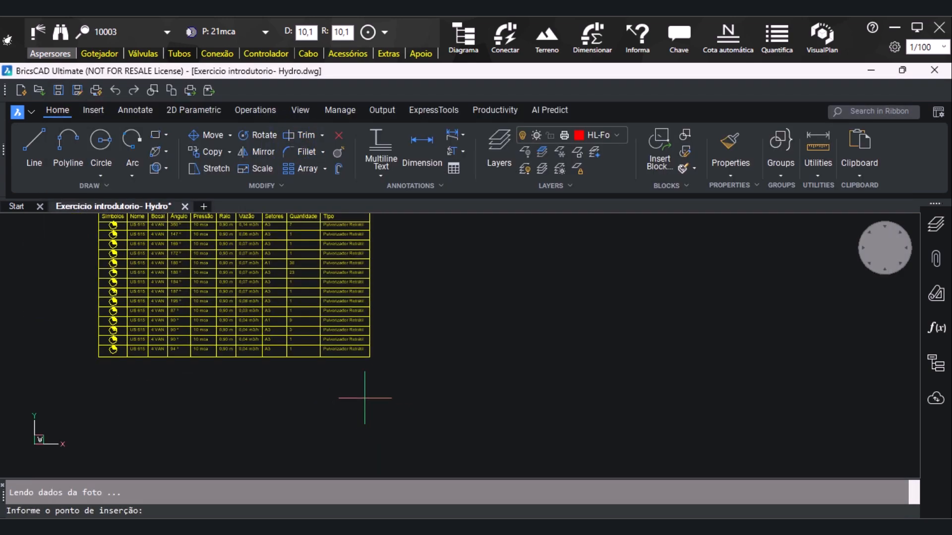
click(359, 394)
scroll(266, 358, down, 2)
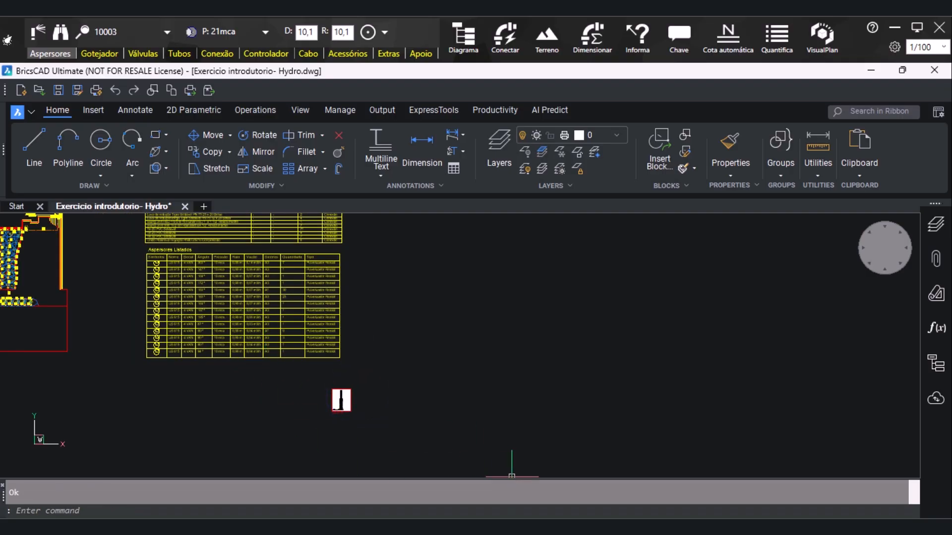
Insert the Válvulas photo EZP-00-64 below the Aspersores Listados table, to the left of the sprinkler photo
click(711, 529)
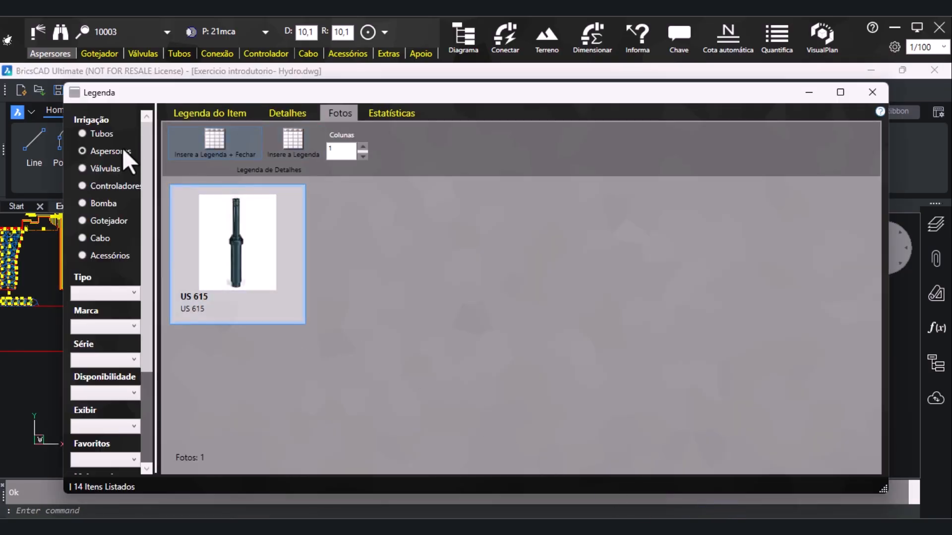
click(106, 165)
double_click(251, 241)
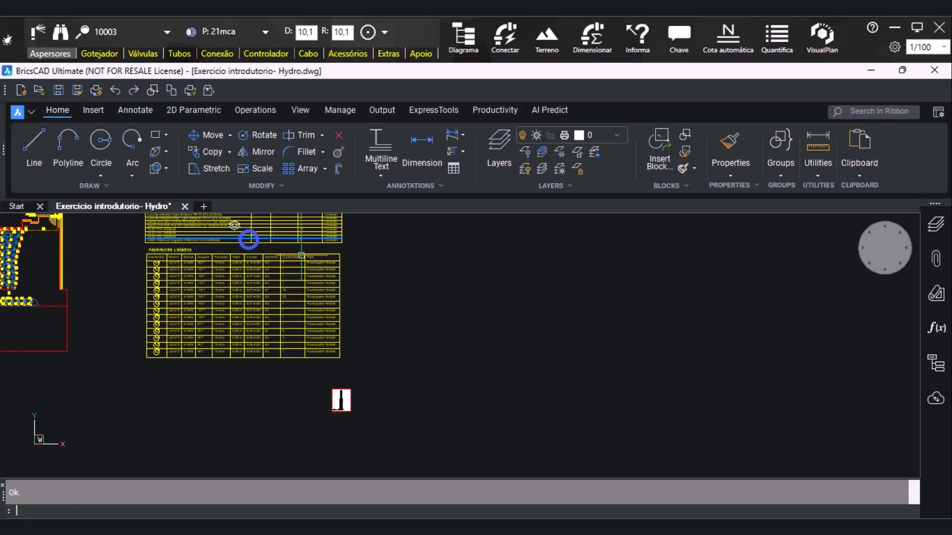
scroll(326, 404, down, 2)
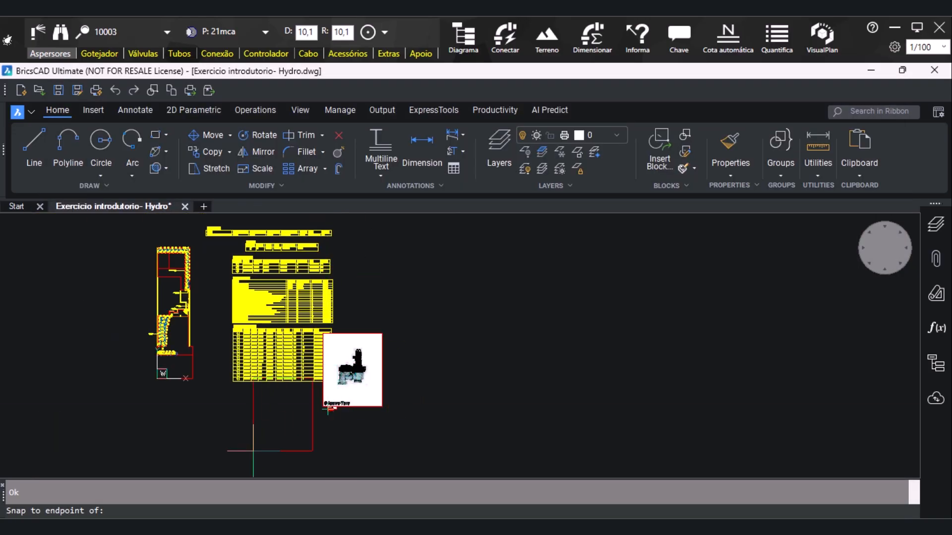
click(253, 467)
click(247, 470)
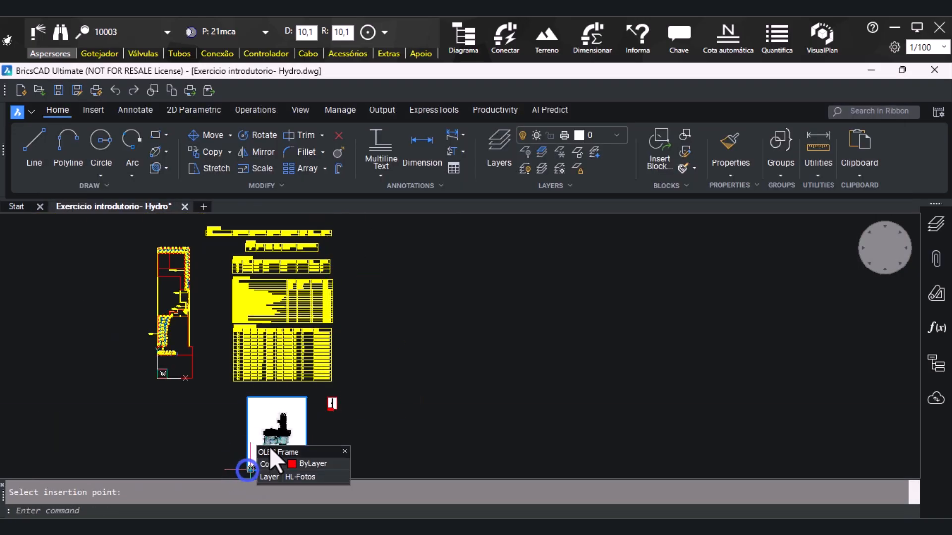
Shrink the valve photo to about half its width by stretching its lower-left corner inward
click(253, 456)
scroll(253, 449, up, 3)
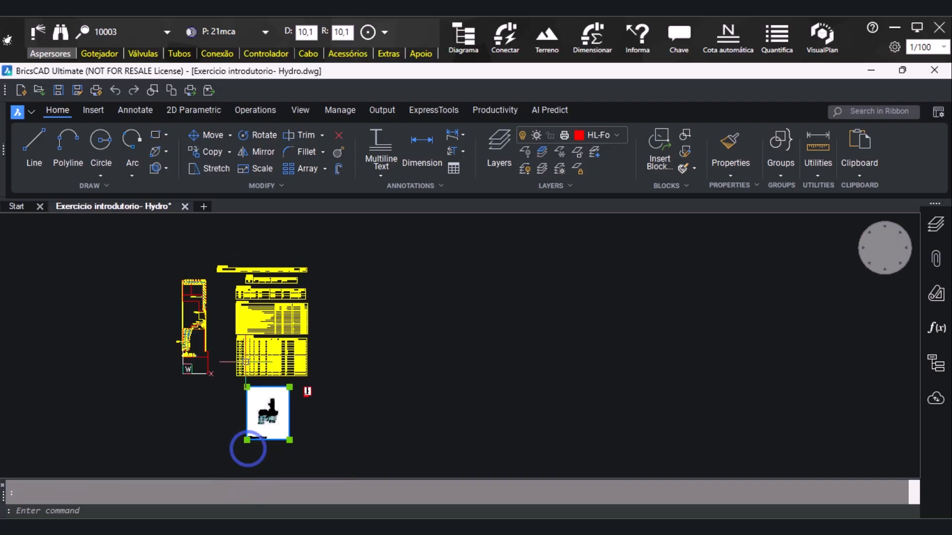
click(251, 443)
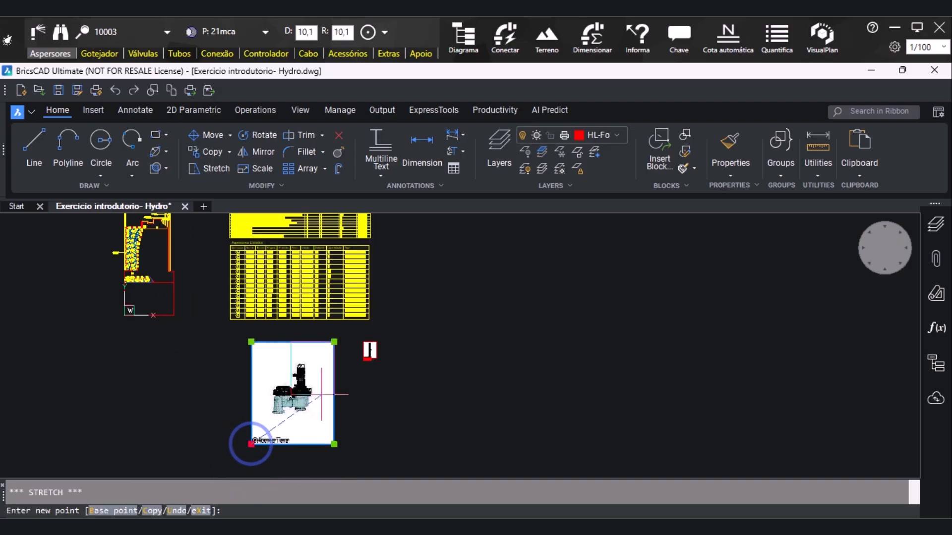
click(335, 375)
scroll(325, 396, up, 4)
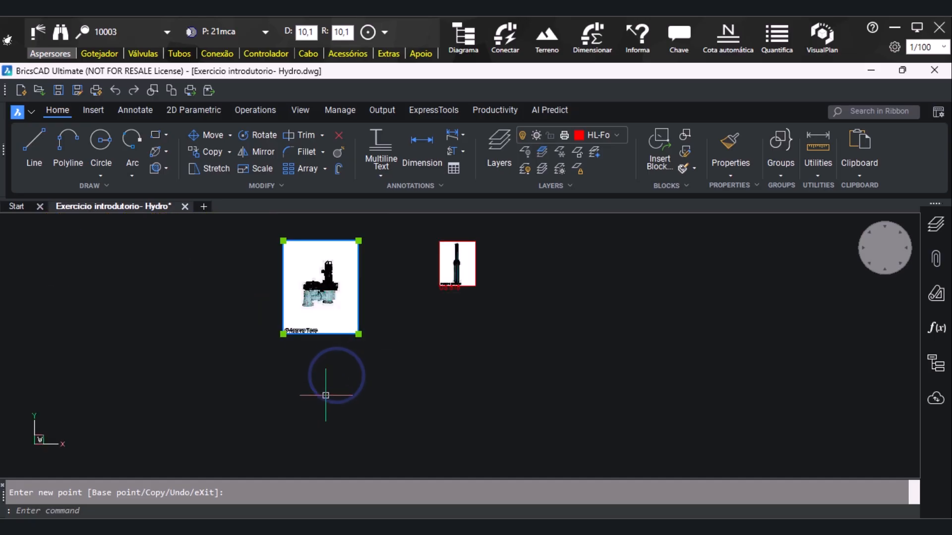
scroll(293, 399, down, 4)
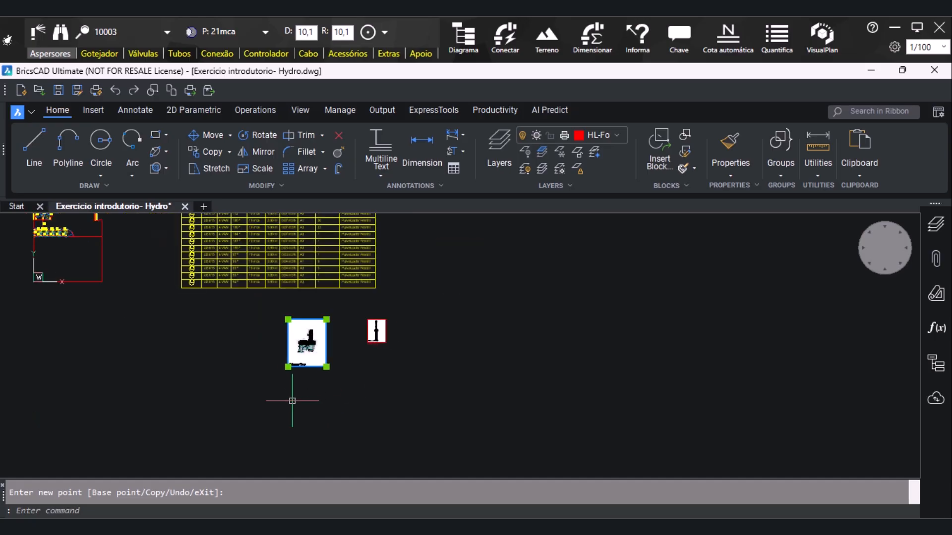
Enlarge the US 615 sprinkler photo to about twice its size, roughly matching the valve photo, by stretching its upper-left corner
click(362, 312)
click(396, 357)
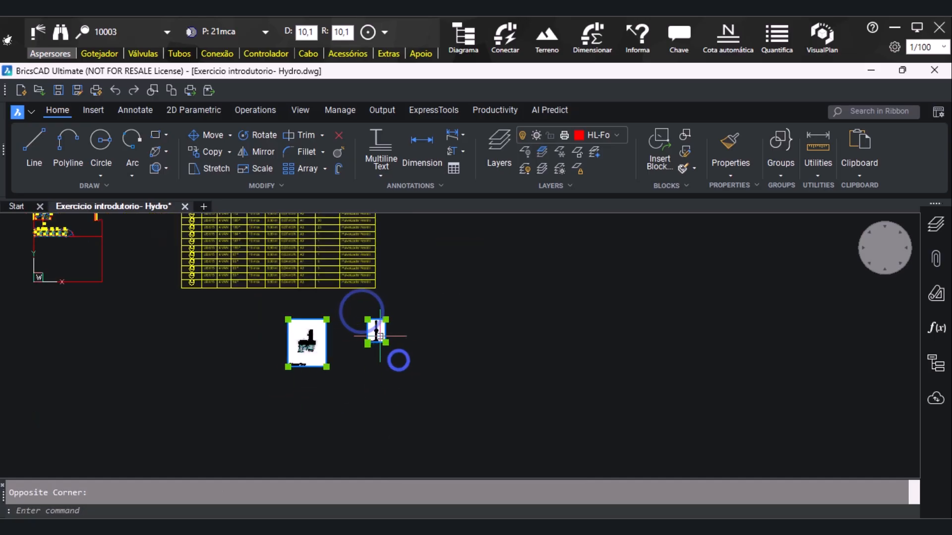
scroll(372, 329, up, 3)
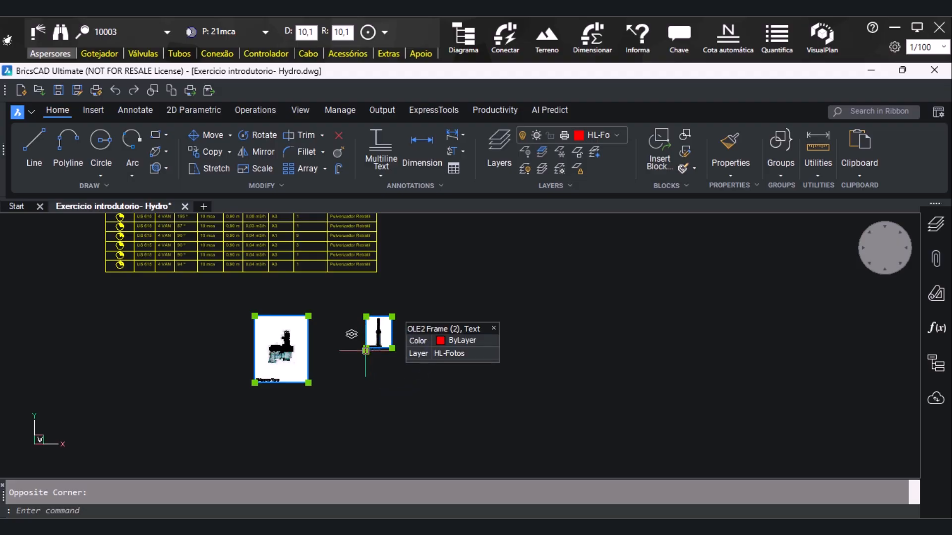
click(366, 350)
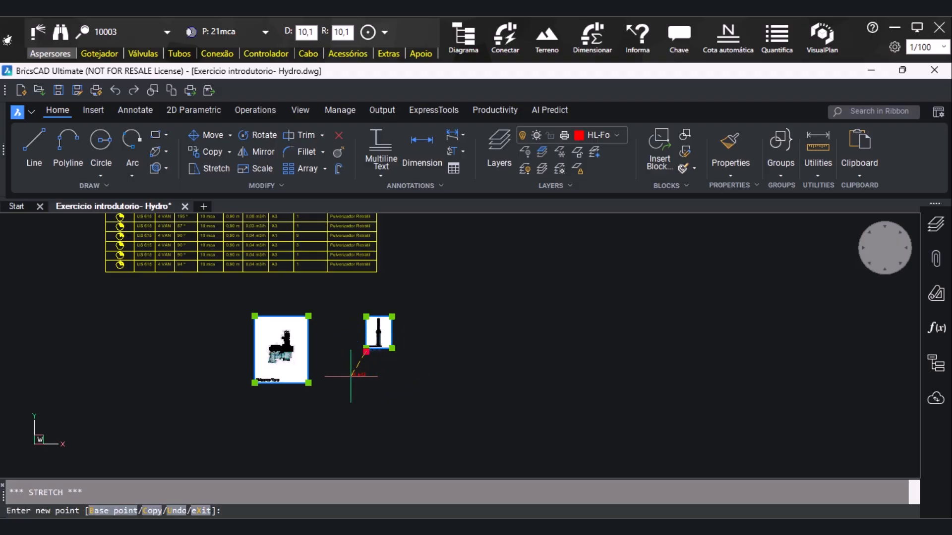
key(Escape)
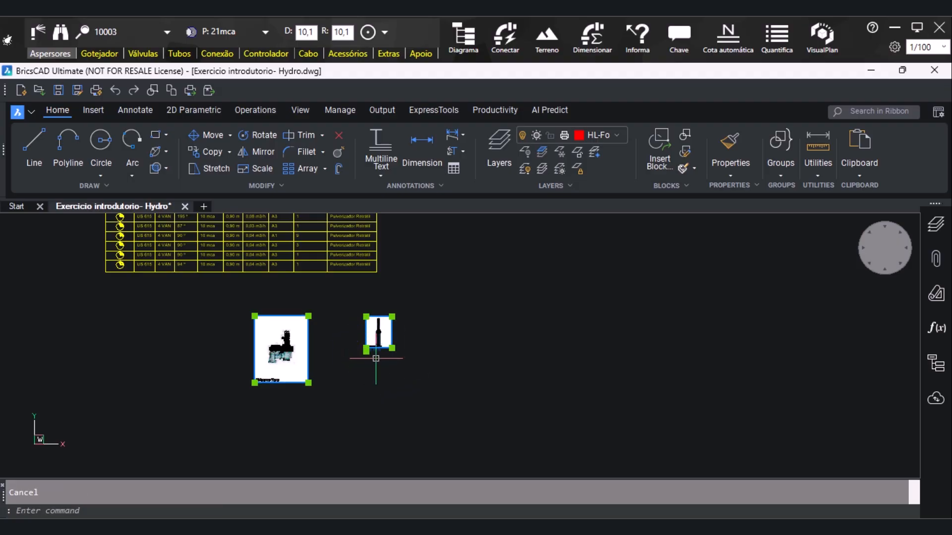
click(367, 317)
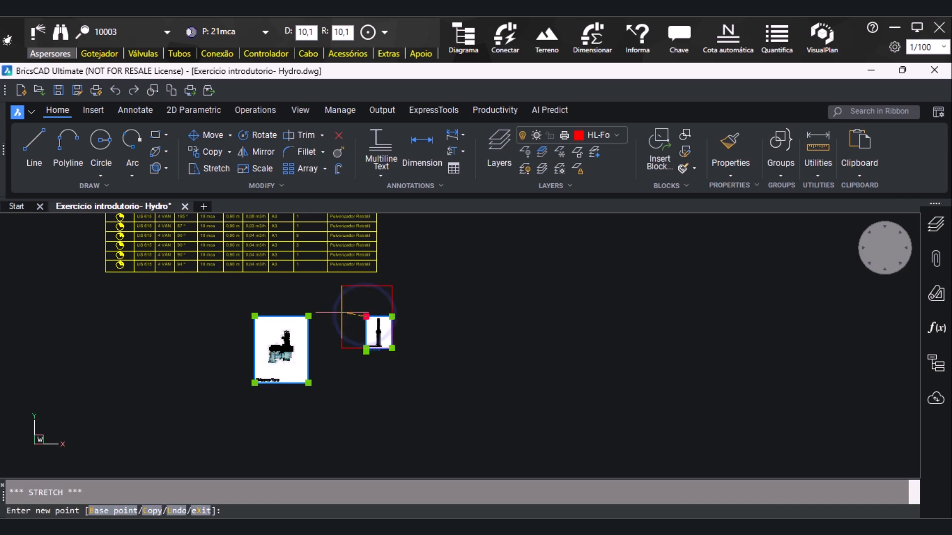
click(336, 312)
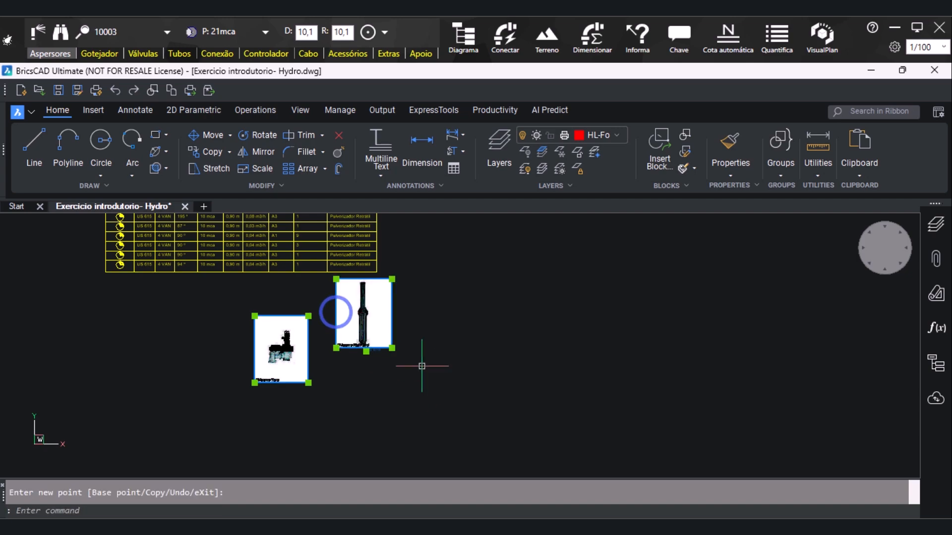
scroll(377, 343, up, 4)
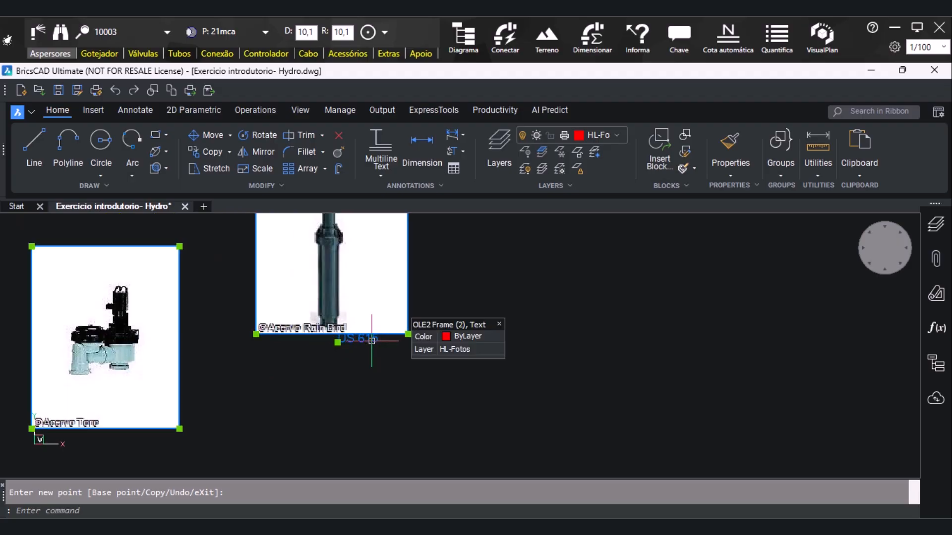
Move the US 615 text label to just beneath the lower-left corner of the sprinkler photo
key(Escape)
scroll(342, 400, down, 1)
click(361, 357)
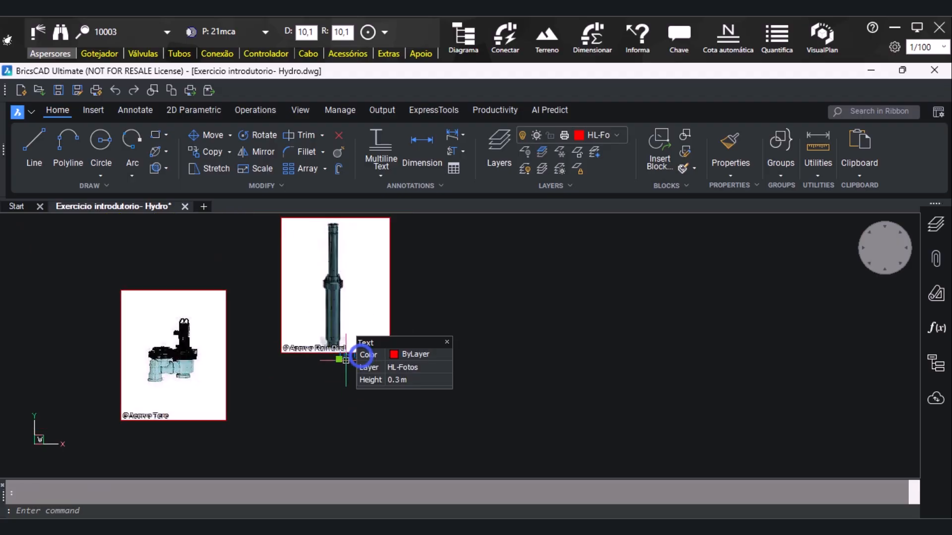
click(361, 357)
click(286, 361)
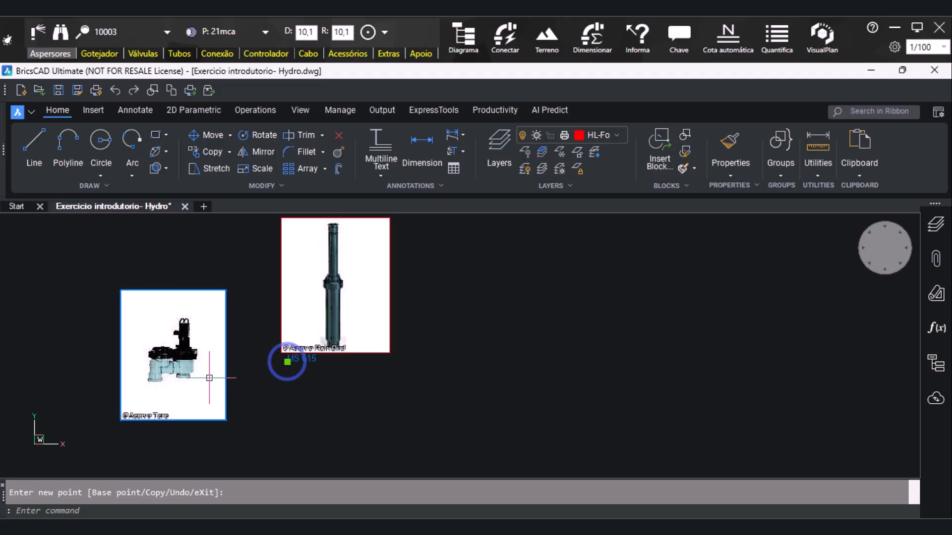
Move the valve photo up and right to line up beside the sprinkler photo, with the US 615 label still selected
scroll(246, 402, down, 3)
click(217, 387)
text(m)
key(Return)
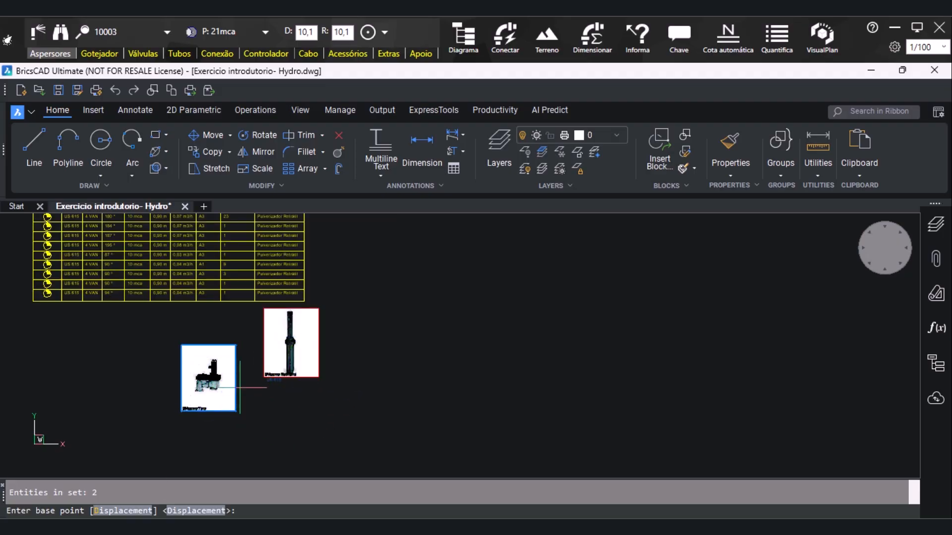
click(235, 411)
click(256, 376)
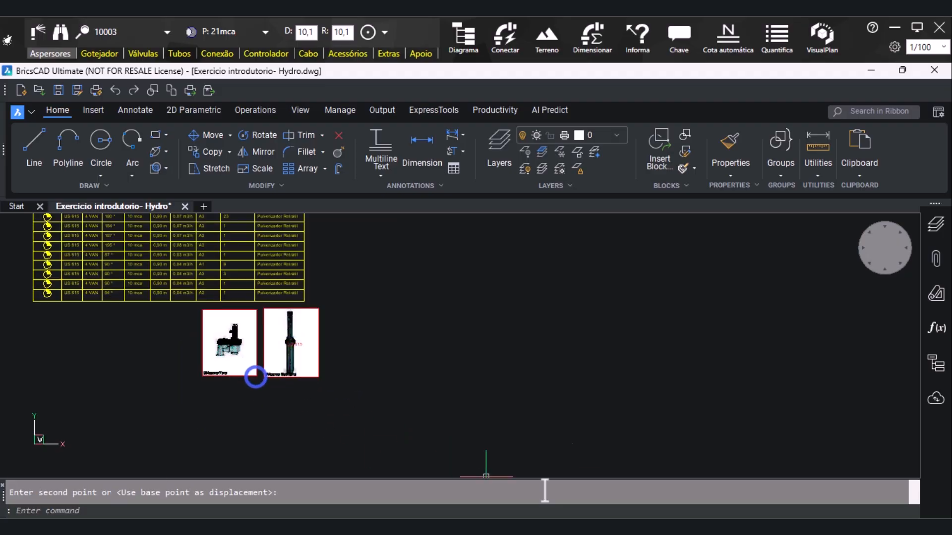
Insert the Bomba photo 2.1-S-34 to the left of the valve photo and shrink it to about half size
click(705, 526)
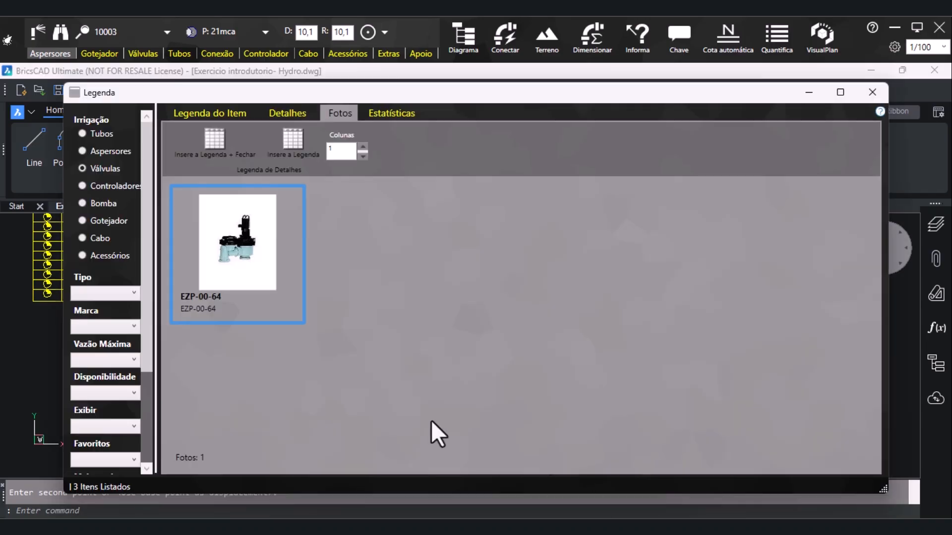
click(108, 187)
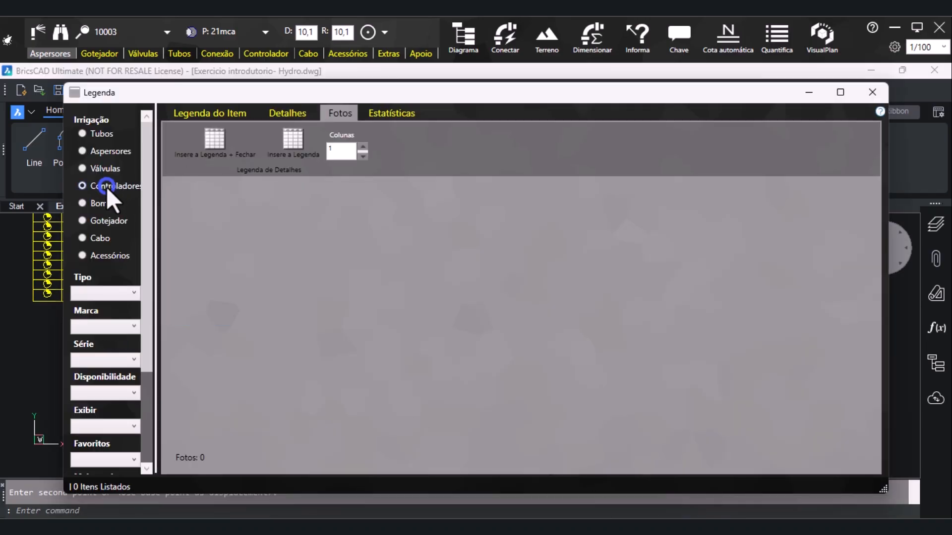
click(83, 204)
double_click(226, 275)
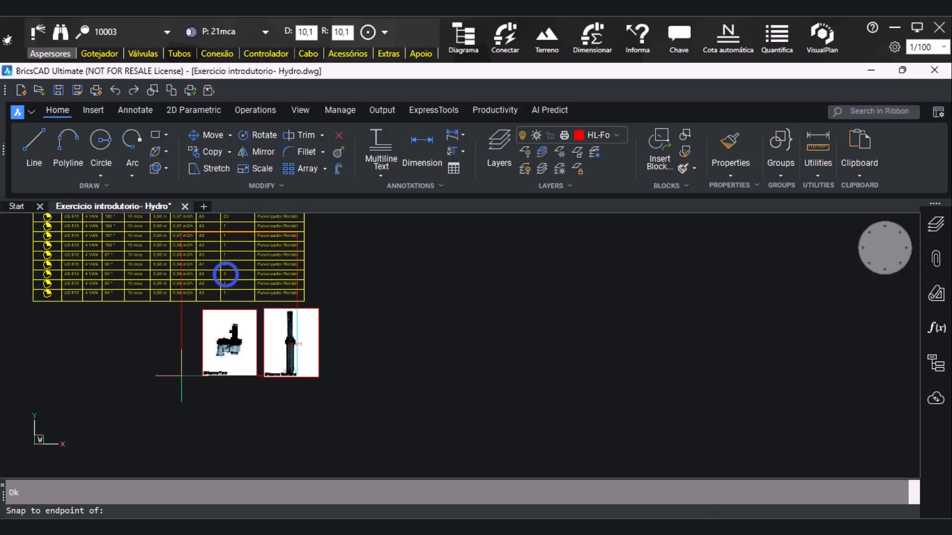
click(71, 455)
click(70, 455)
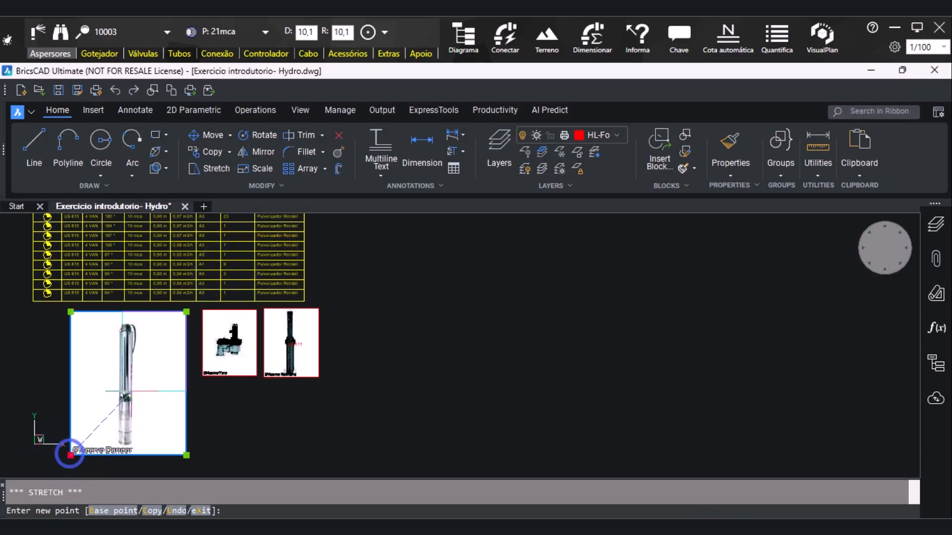
click(130, 383)
key(Escape)
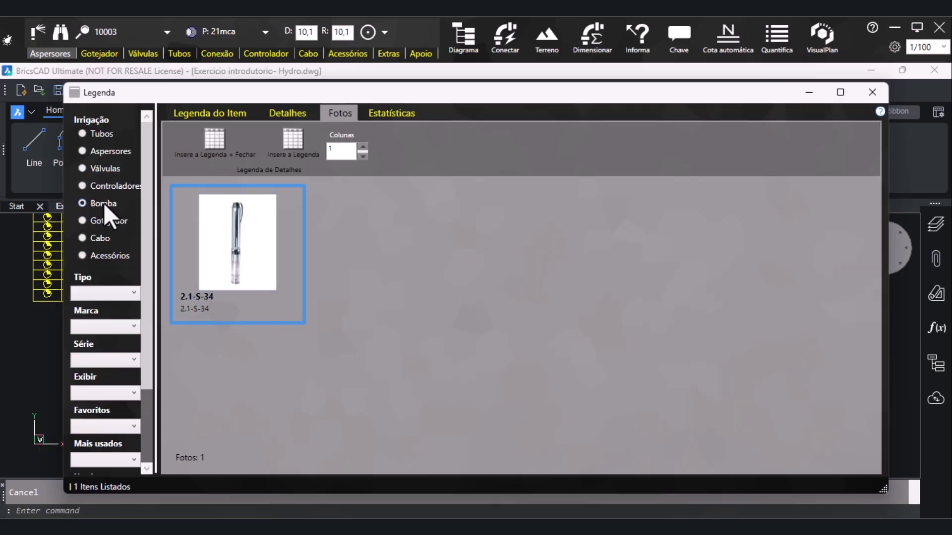
Insert the Gotejador photo D1000-16mm to the left of the pump photo and shrink it to about 60% of its size
click(89, 222)
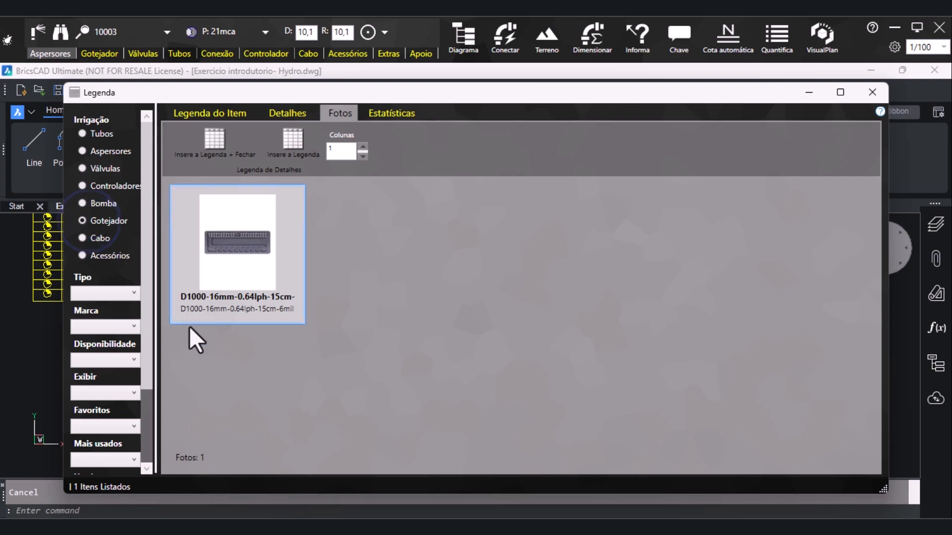
double_click(252, 271)
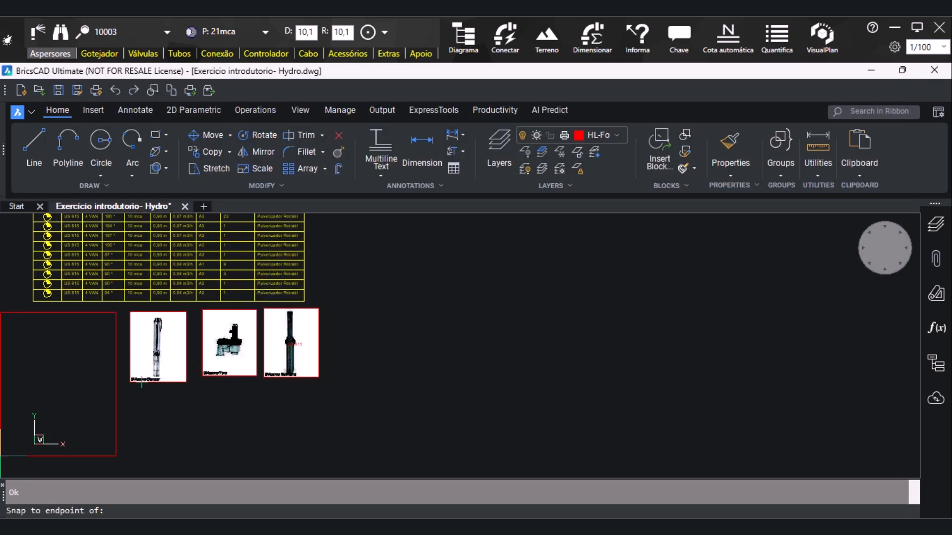
click(4, 454)
click(3, 453)
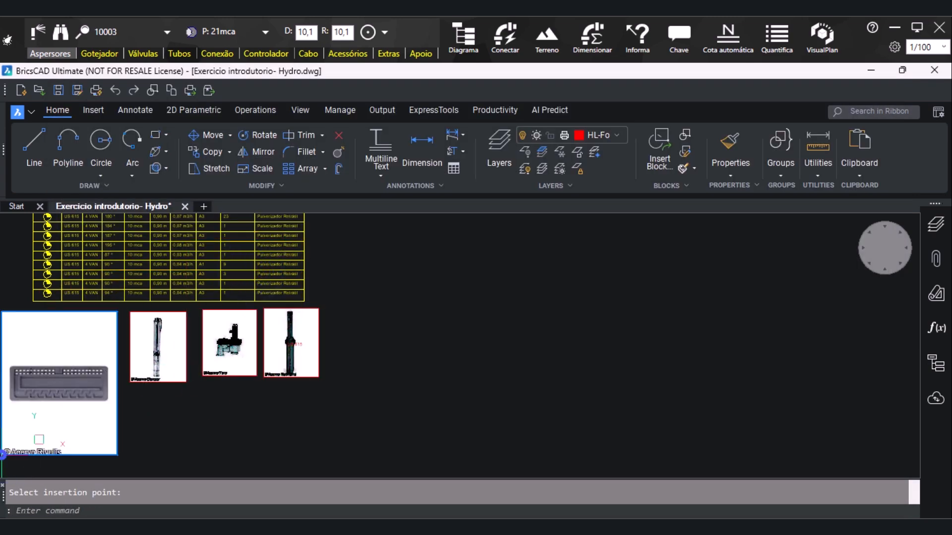
click(66, 454)
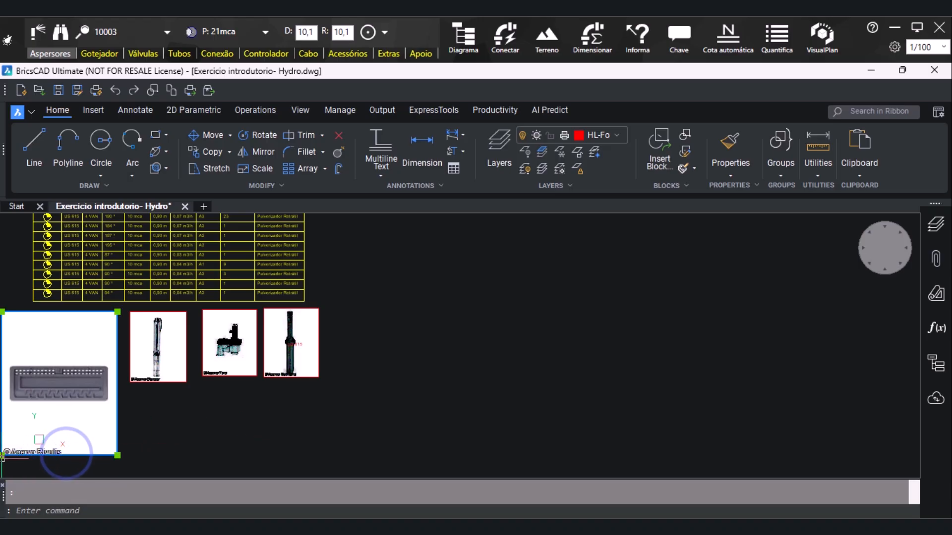
click(3, 455)
click(46, 400)
key(Escape)
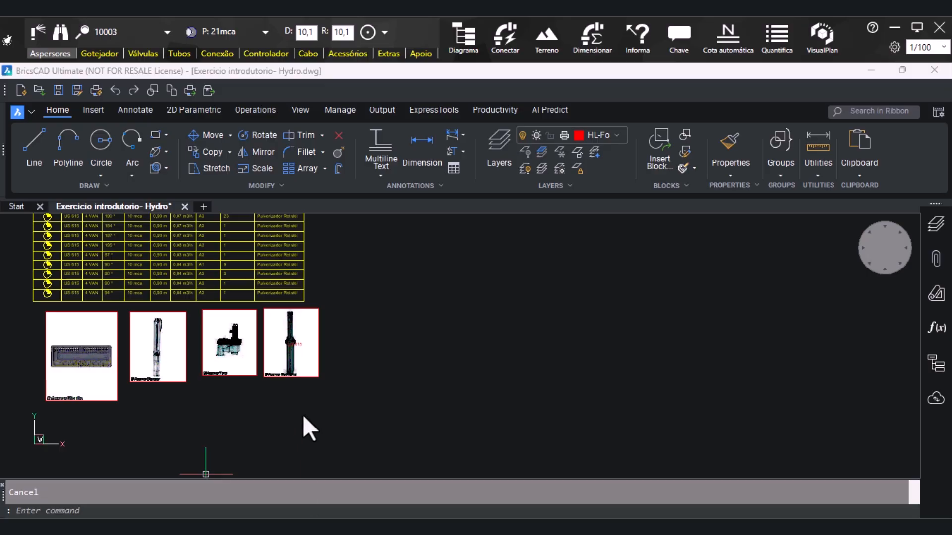
Delete the US 615 text label lying over the sprinkler photo
scroll(292, 344, up, 3)
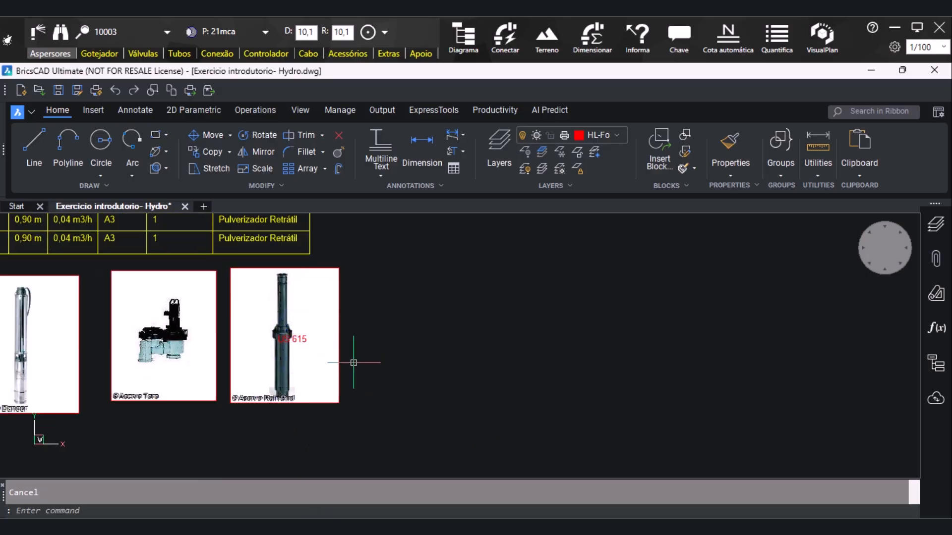
click(281, 337)
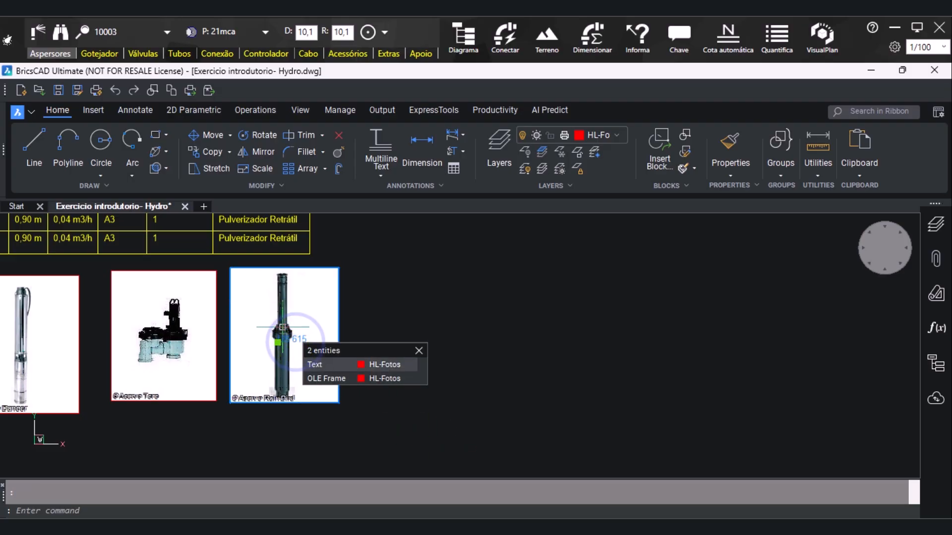
click(327, 364)
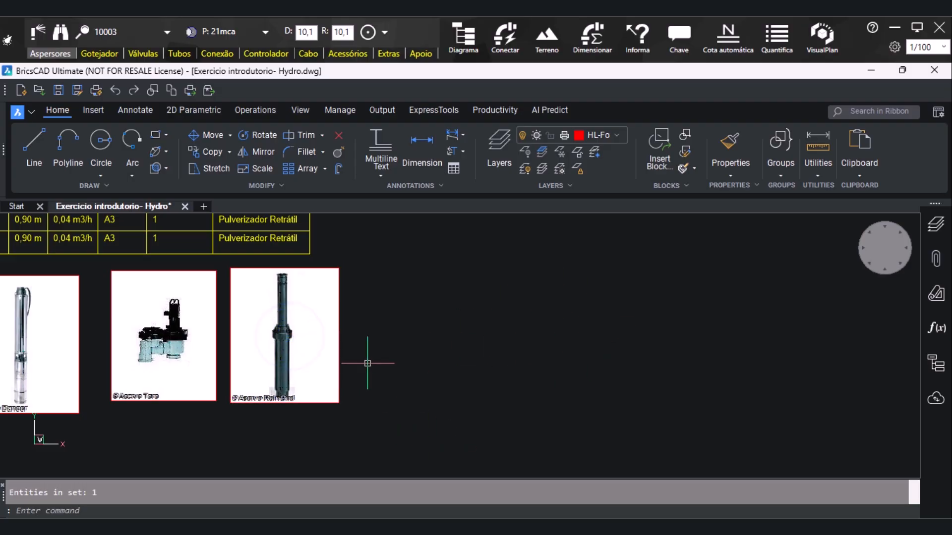
Move the valve photo to the right of the sprinkler photo, leaving a small gap and aligning their lower edges
scroll(354, 356, down, 3)
scroll(354, 356, down, 2)
scroll(376, 378, up, 4)
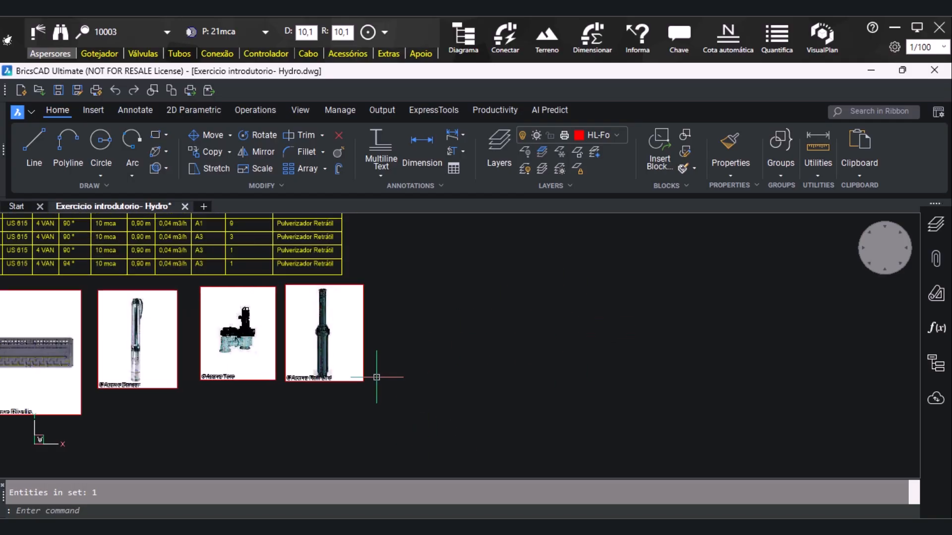
click(260, 352)
key(Return)
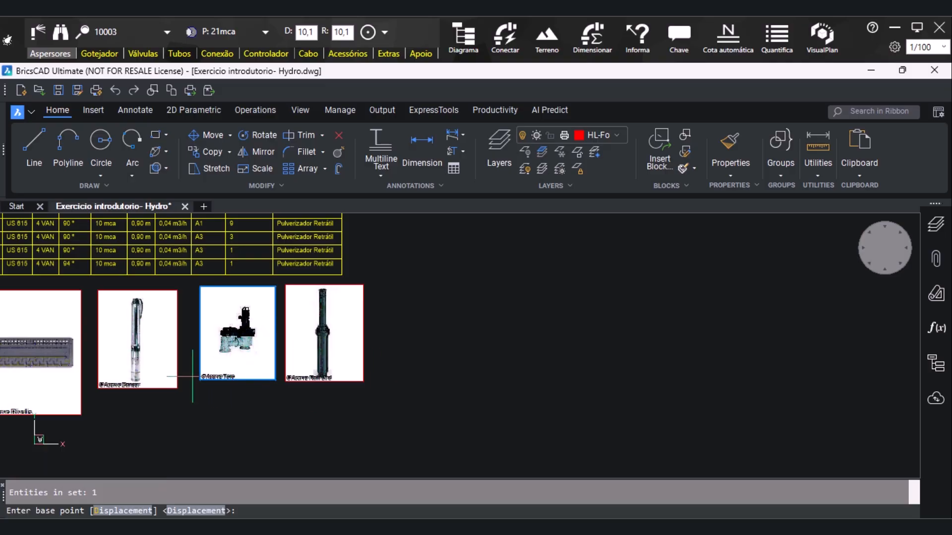
click(201, 381)
shift+right_click(380, 357)
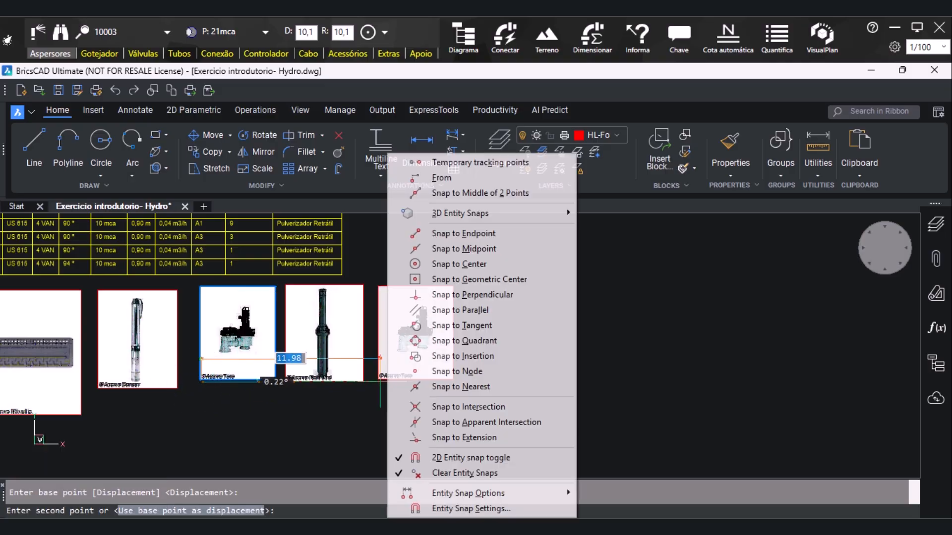
click(418, 235)
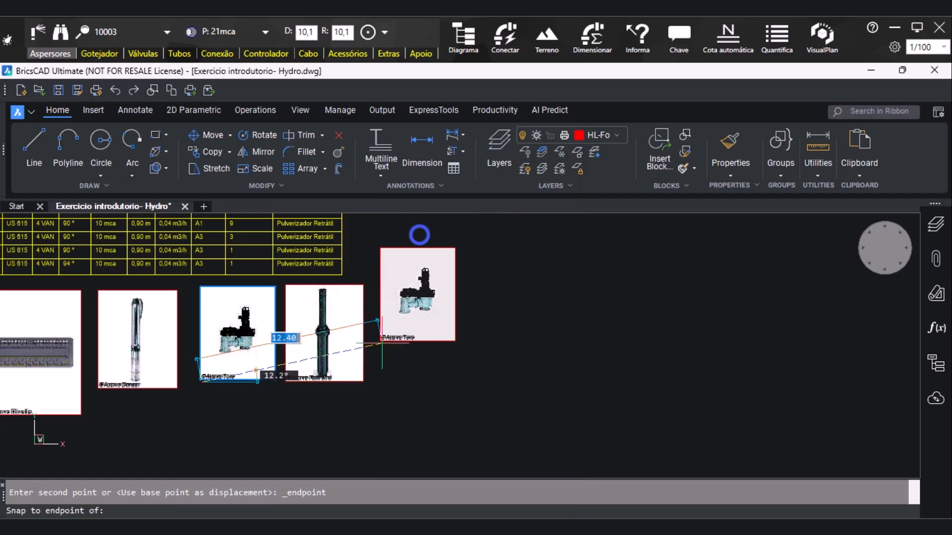
click(373, 379)
click(373, 379)
Stretch the valve photo slightly from its upper-right corner so its height matches the sprinkler photo
click(425, 297)
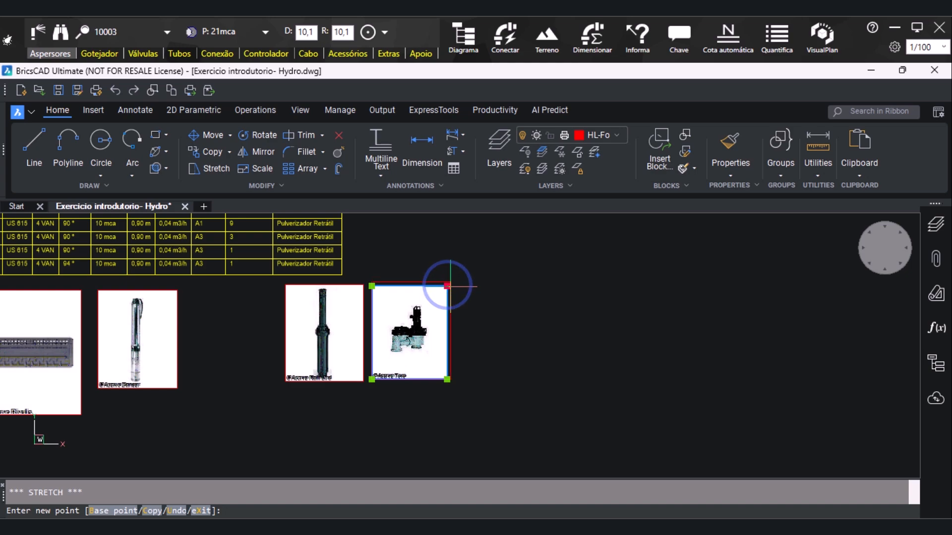
scroll(450, 286, up, 3)
click(446, 294)
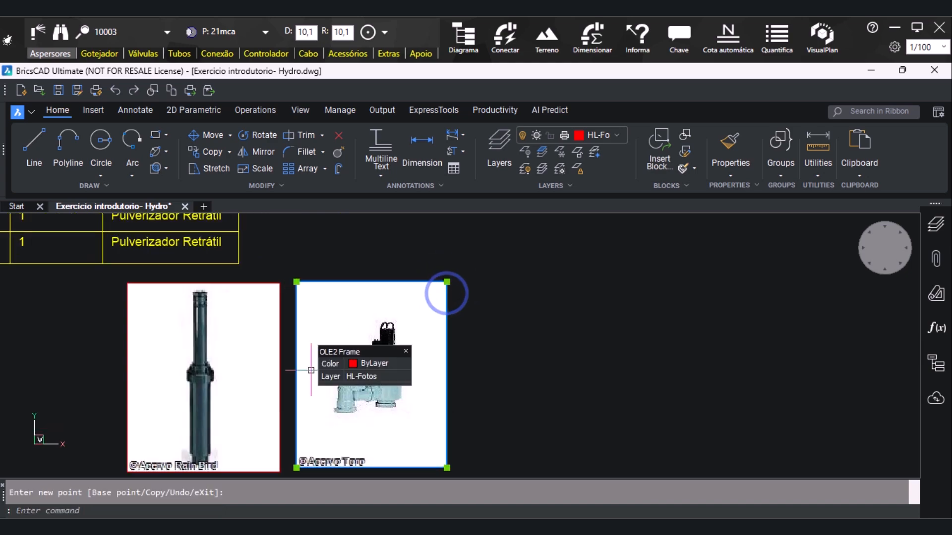
scroll(404, 284, up, 2)
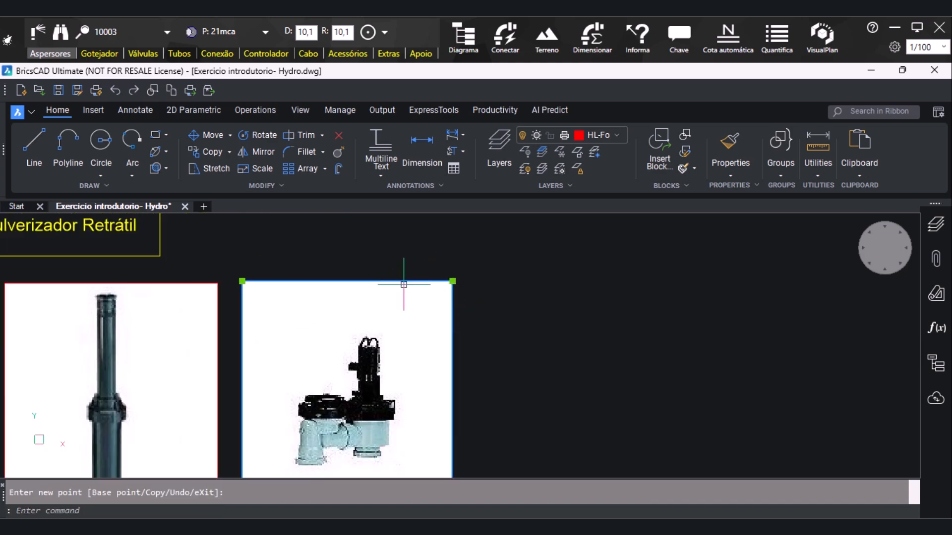
click(451, 281)
shift+right_click(215, 284)
click(255, 243)
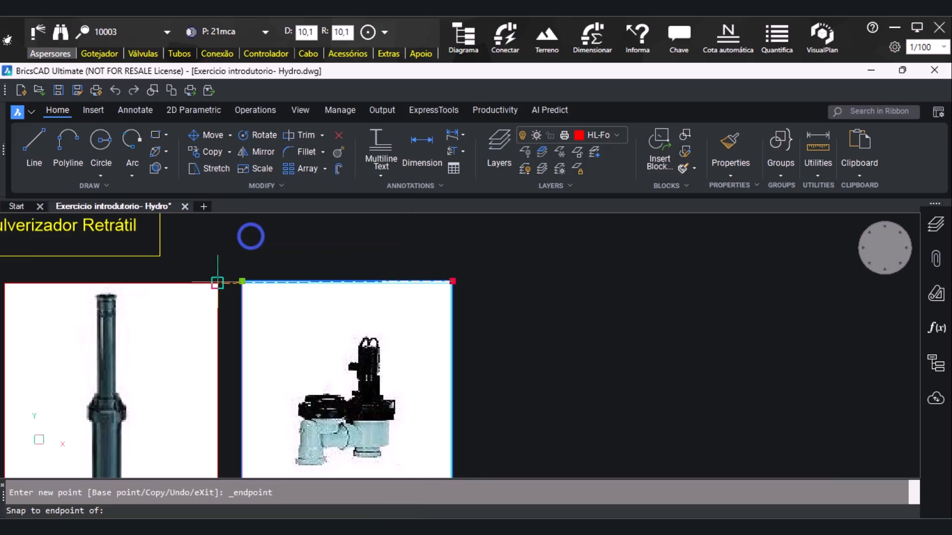
scroll(452, 281, up, 2)
click(452, 280)
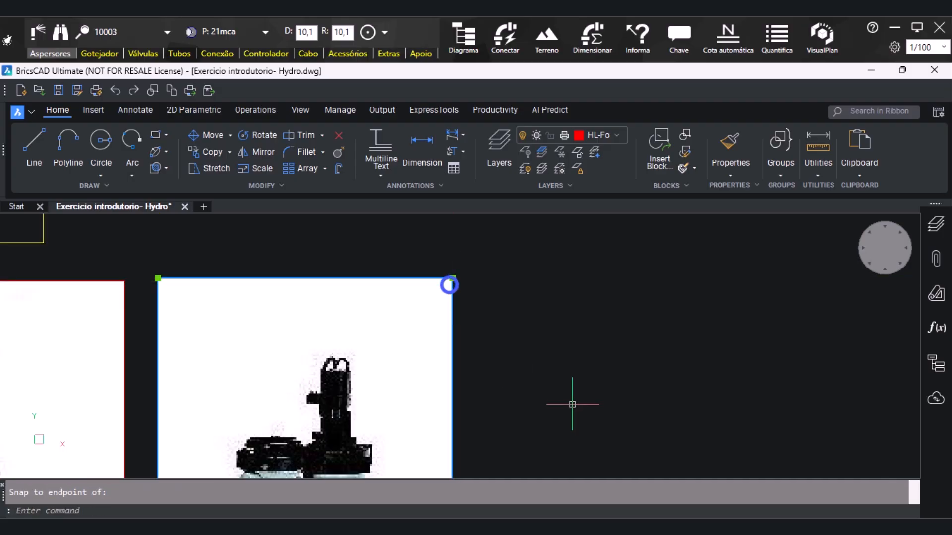
click(452, 278)
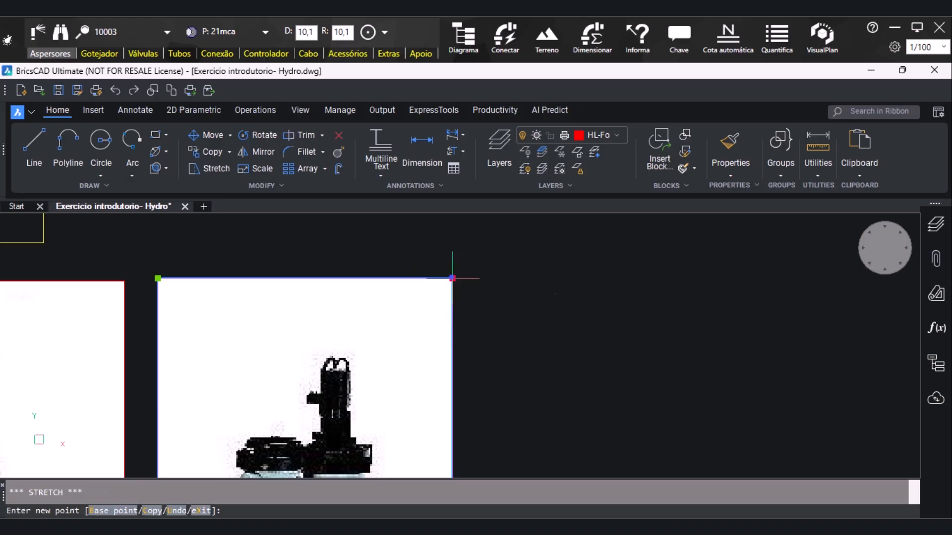
key(Escape)
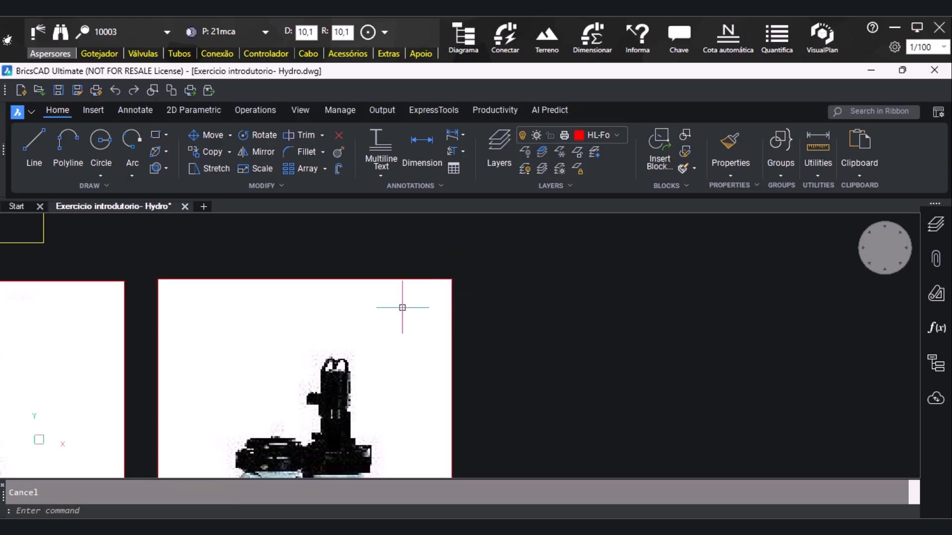
Move the pump photo by its lower-left endpoint to the right of the valve photo, with a small gap and level lower edges
scroll(431, 303, down, 7)
mouse_move(389, 337)
middle_down()
mouse_move(453, 344)
mouse_move(527, 335)
middle_up()
click(149, 347)
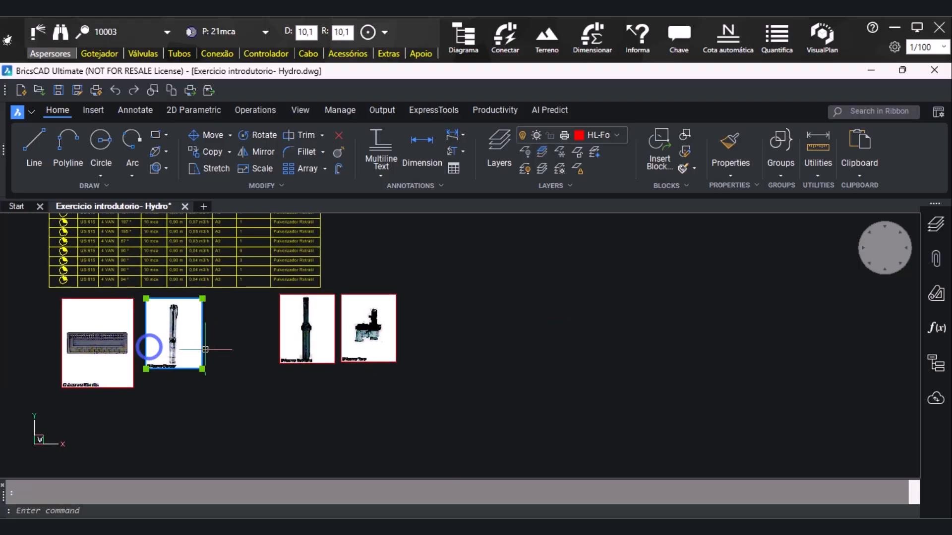
text(m)
key(Return)
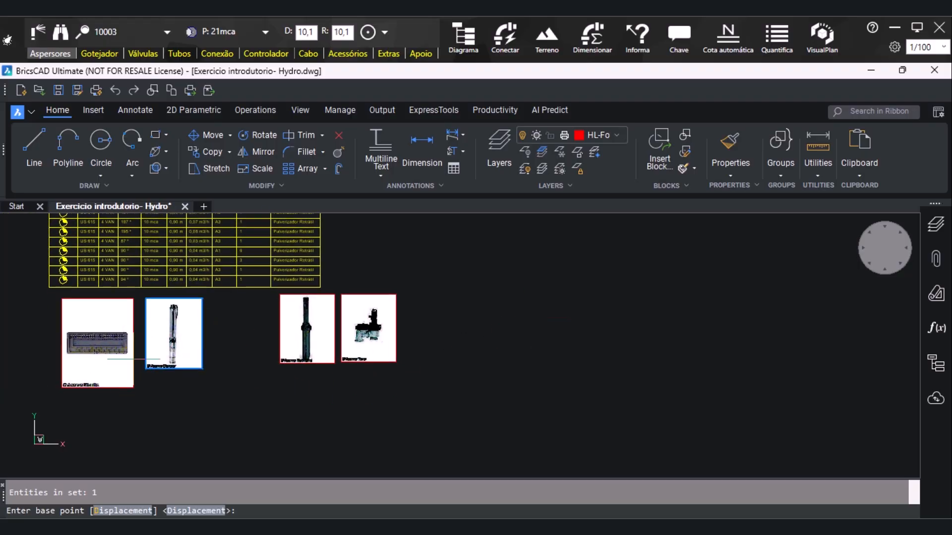
shift+right_click(161, 367)
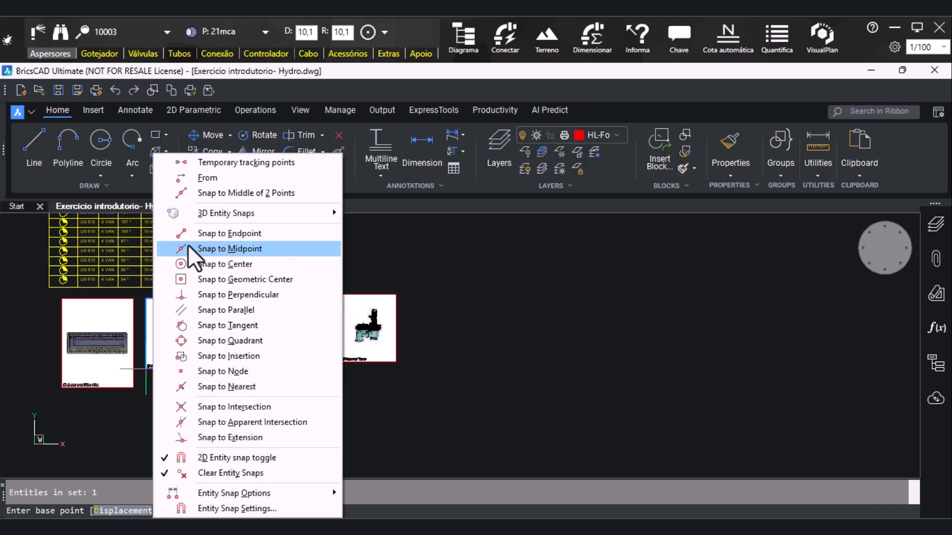
click(189, 237)
click(147, 368)
shift+right_click(414, 363)
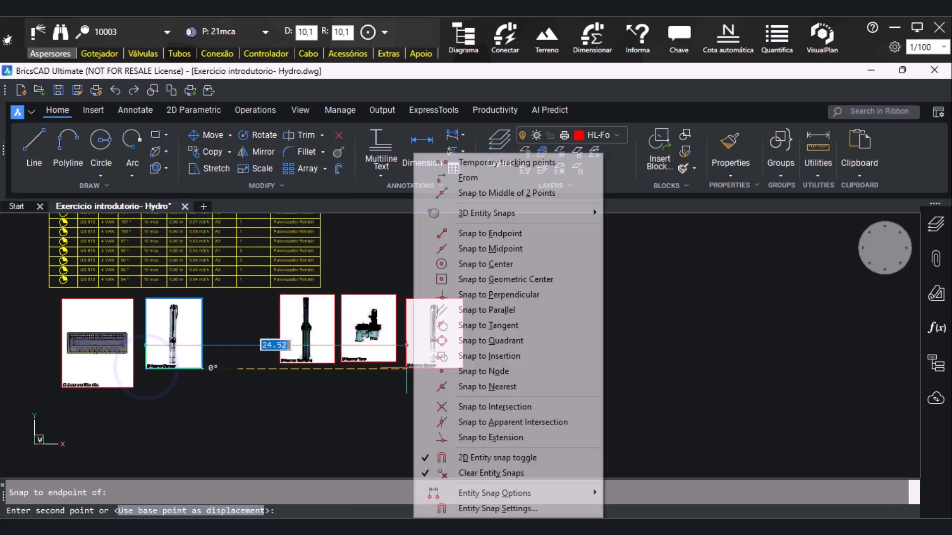
click(460, 233)
scroll(391, 362, up, 2)
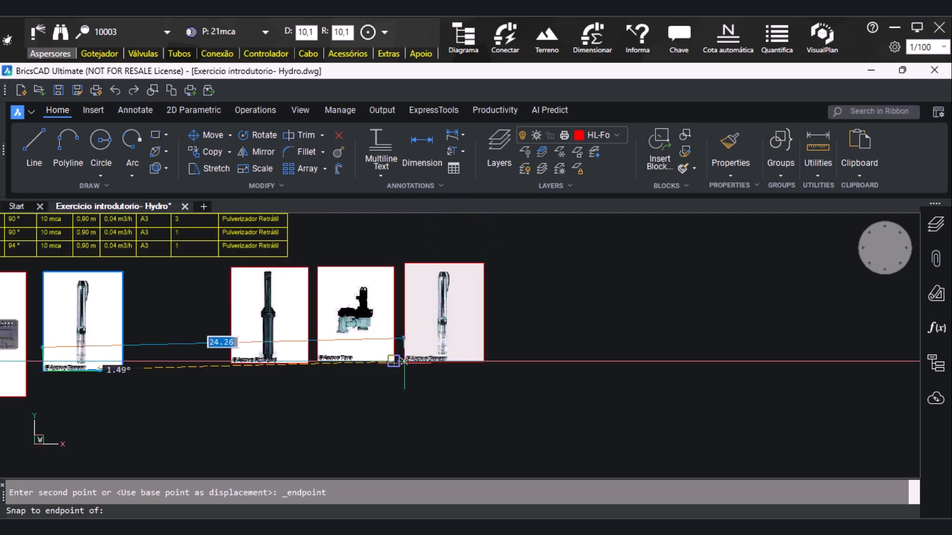
click(406, 363)
click(405, 358)
Shrink the pump photo from its upper-right corner to match the valve photo's size
click(406, 263)
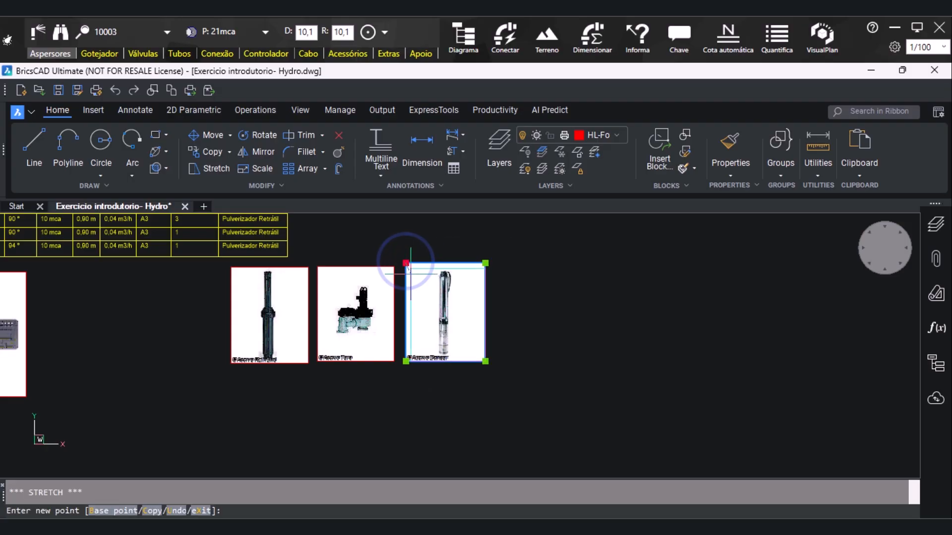
scroll(406, 273, up, 2)
key(Escape)
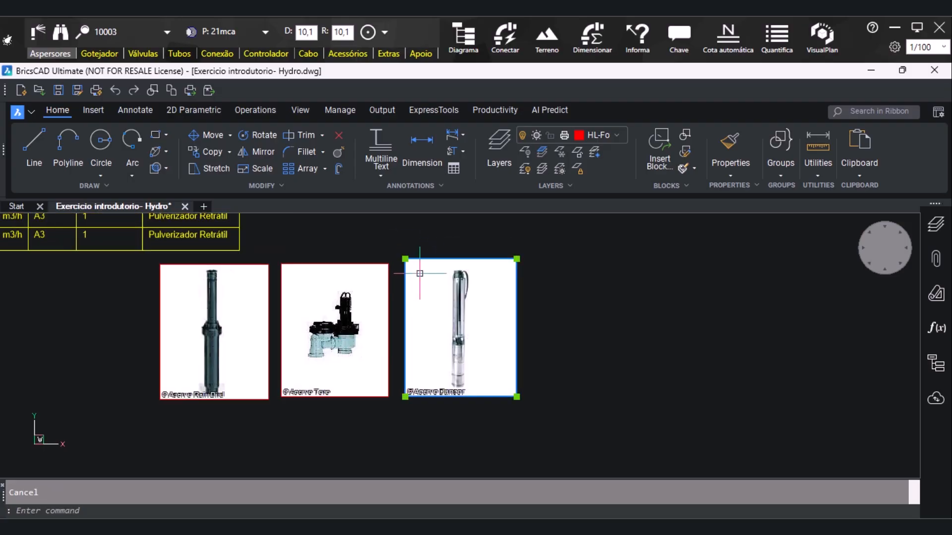
click(517, 260)
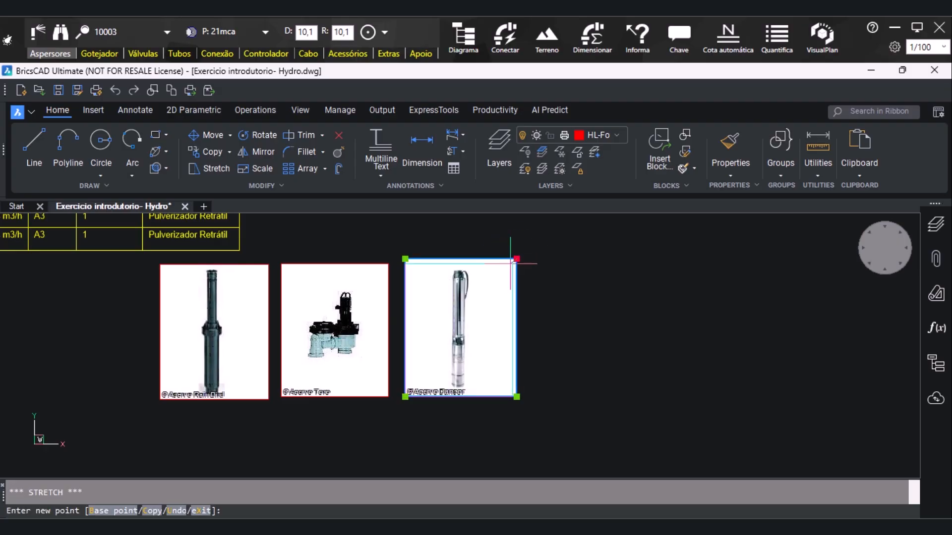
key(Escape)
key(Escape)
Move the dripper photo by its lower-left endpoint to the right of the pump photo, with a small gap and level lower edges
scroll(389, 319, down, 4)
click(174, 327)
text(m)
key(Return)
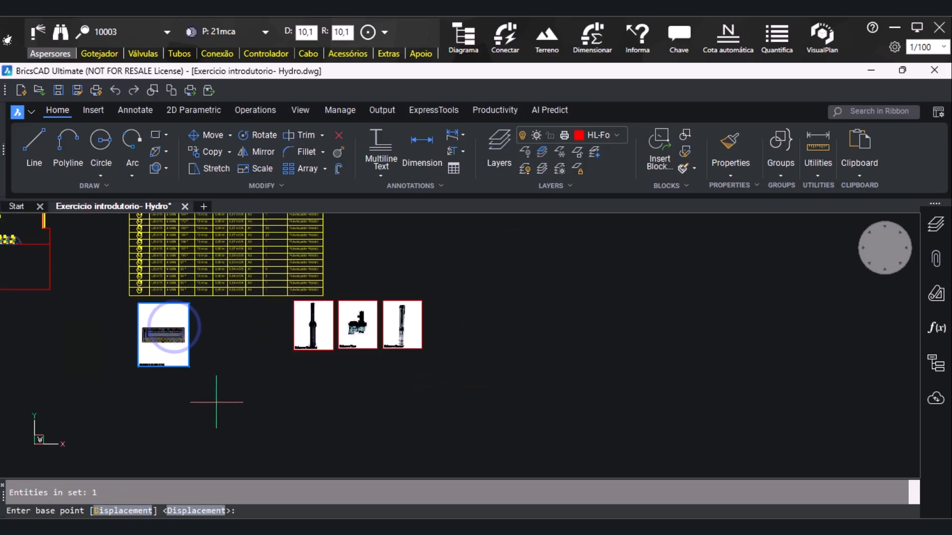
shift+right_click(145, 361)
click(184, 234)
click(138, 367)
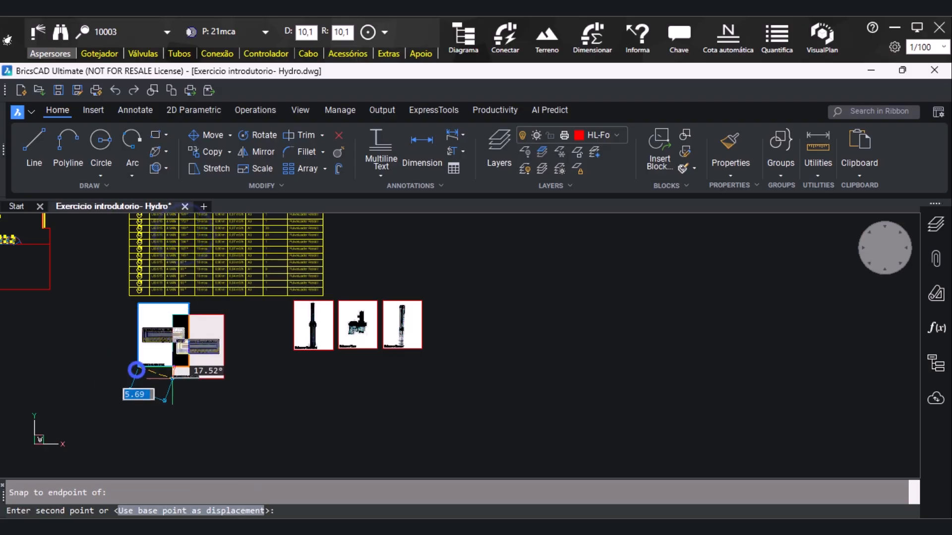
scroll(449, 353, up, 3)
shift+right_click(441, 359)
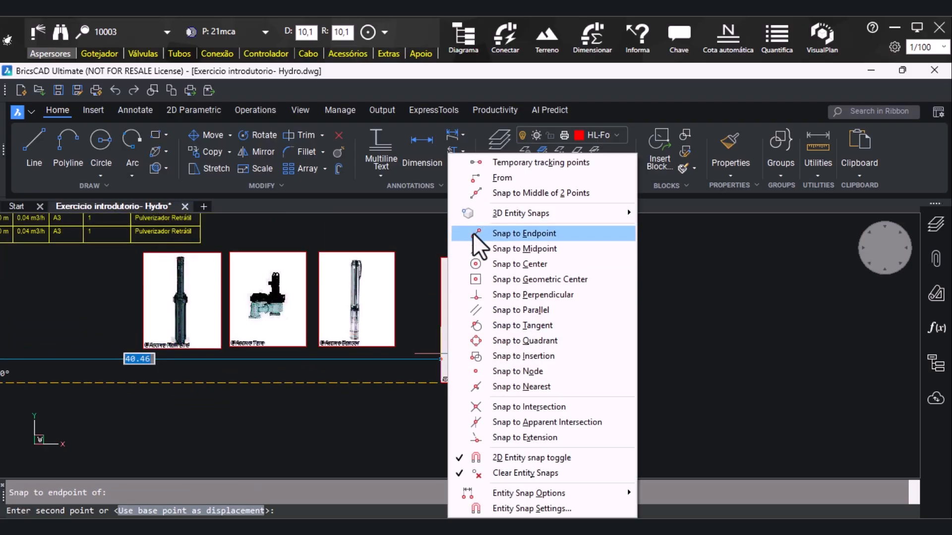
click(496, 233)
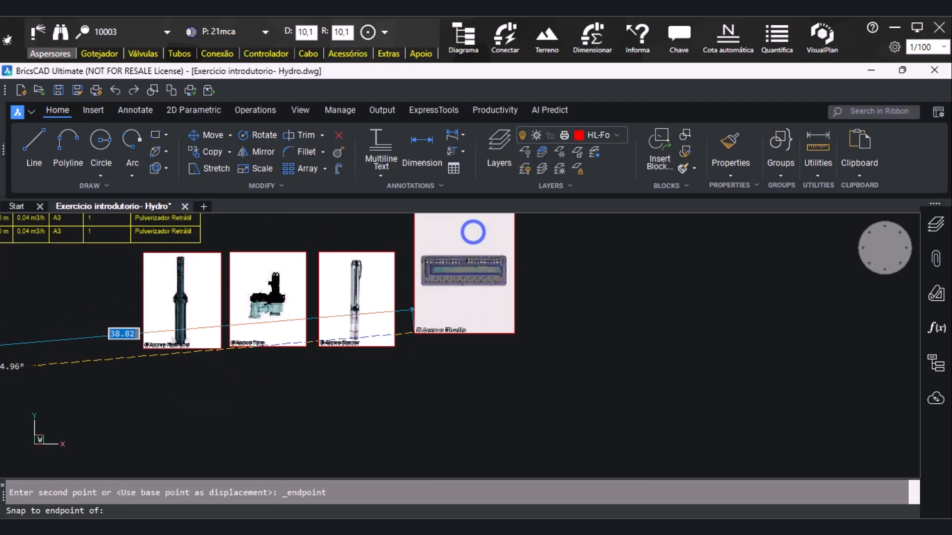
click(394, 346)
Shrink the dripper photo from its upper-right corner to the same height as the pump photo
click(397, 346)
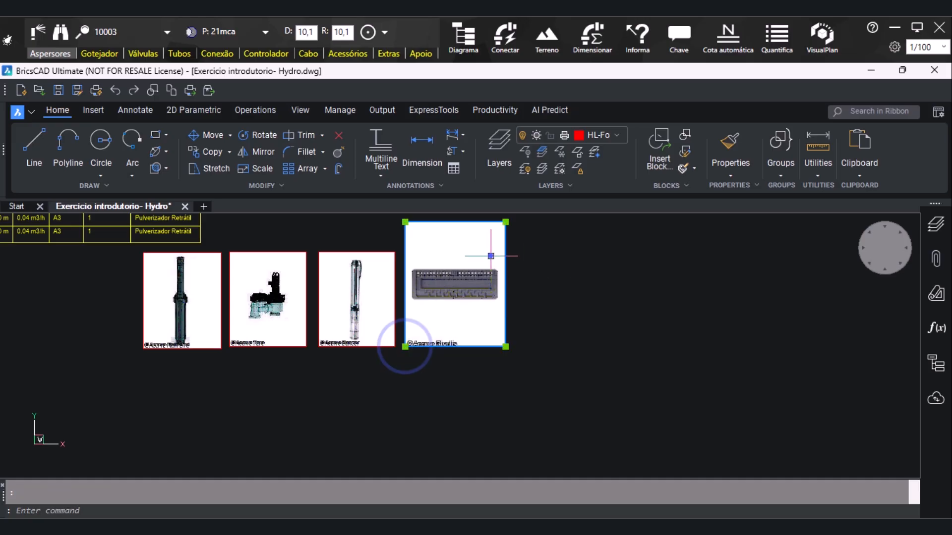
click(505, 222)
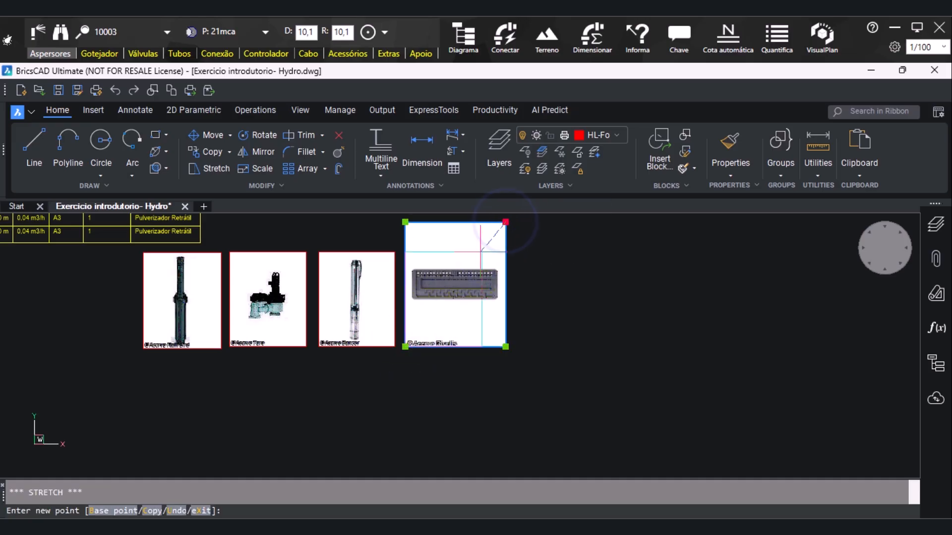
click(482, 252)
key(Escape)
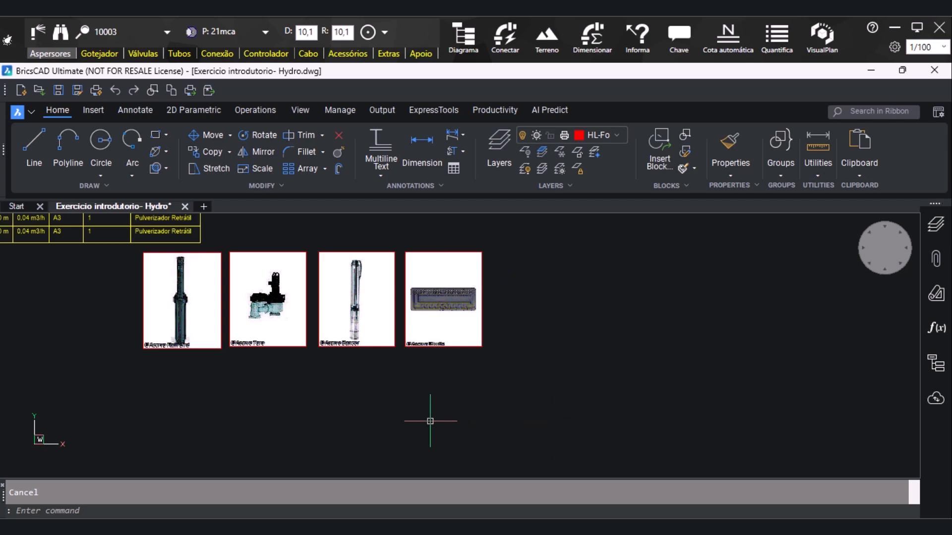
Move the row of four product photos left together so it sits directly beneath the sprinkler legend table
scroll(430, 421, down, 1)
click(514, 261)
click(531, 357)
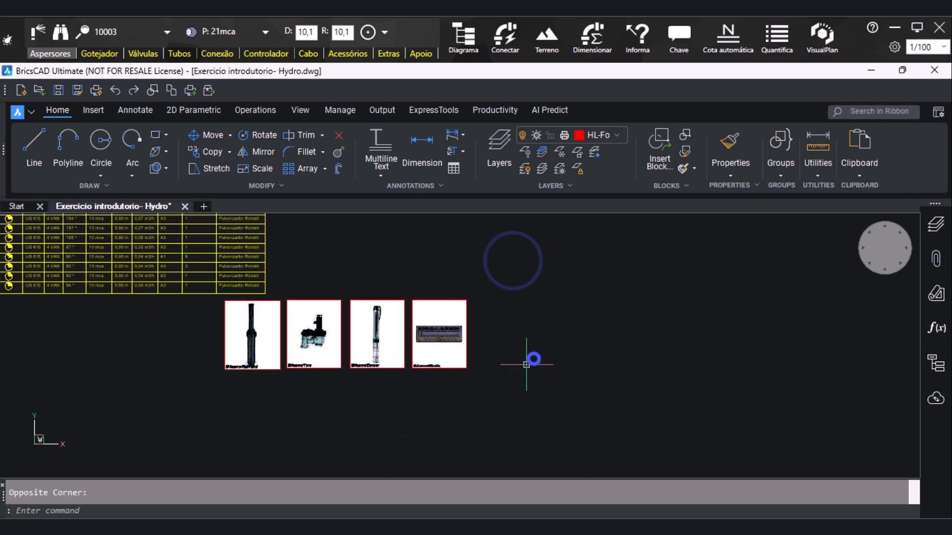
click(472, 297)
click(217, 427)
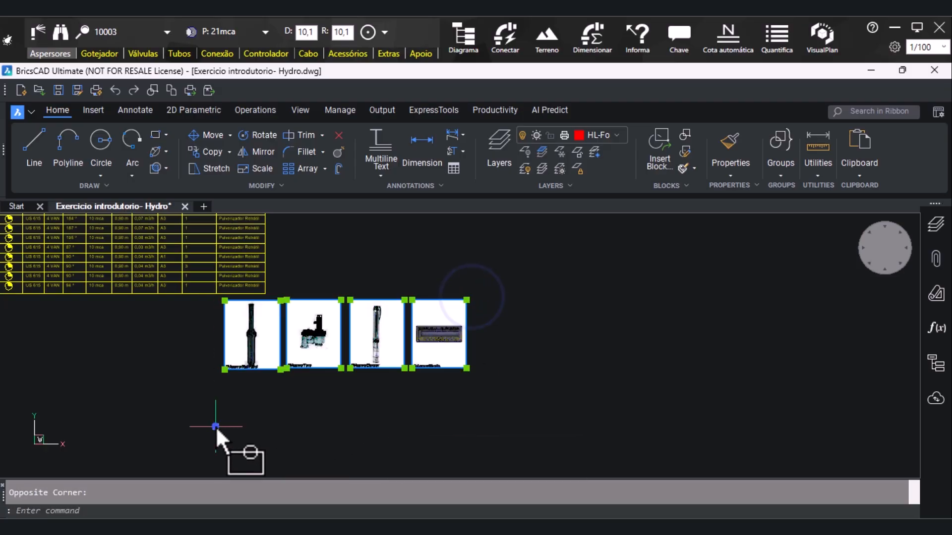
text(m)
key(Return)
click(234, 370)
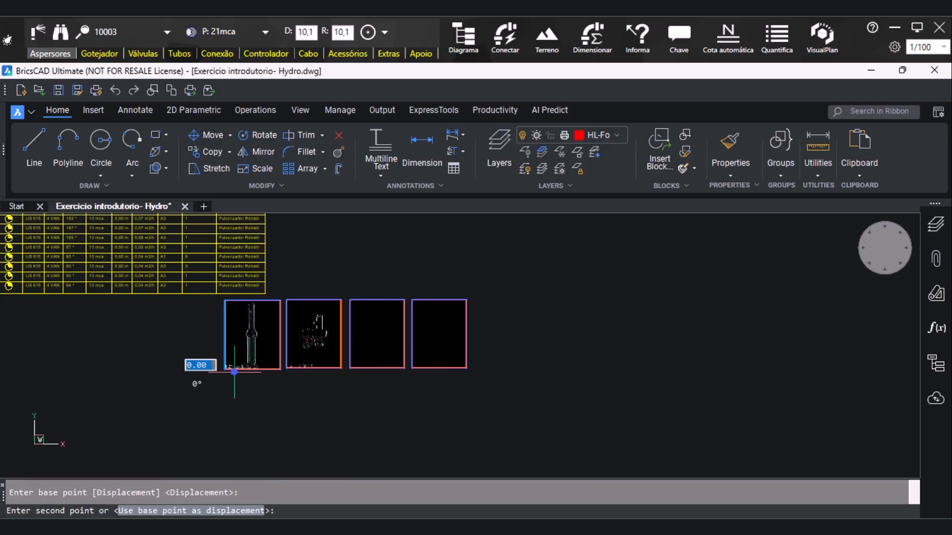
scroll(234, 372, down, 2)
scroll(120, 380, up, 1)
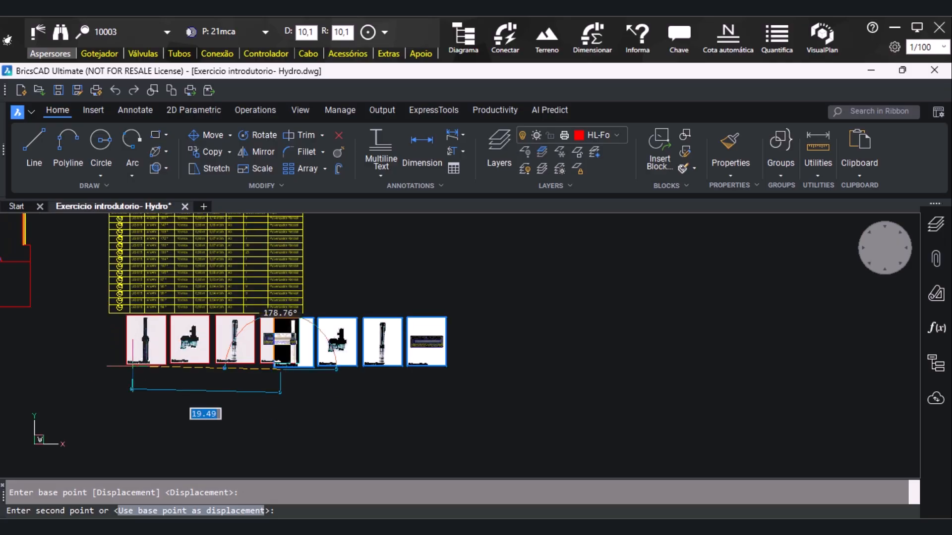
scroll(280, 368, up, 1)
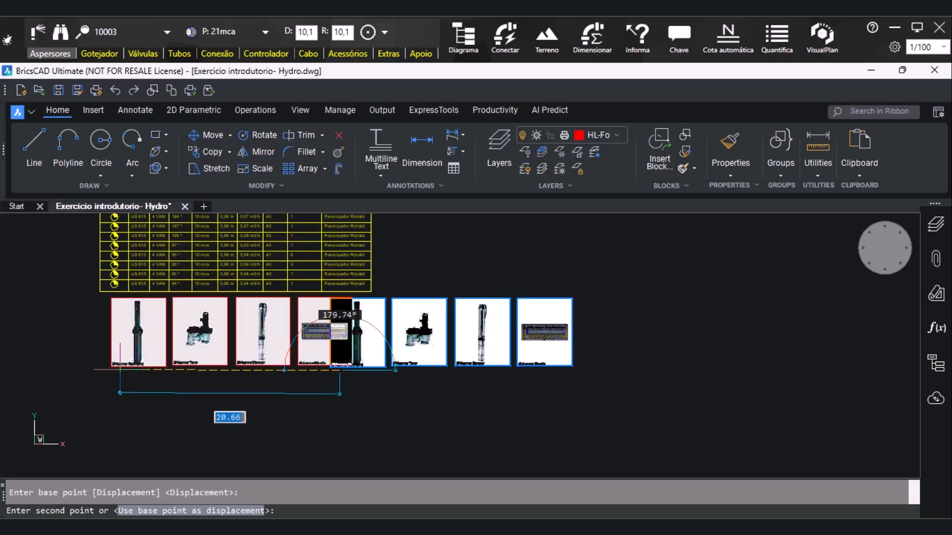
click(125, 369)
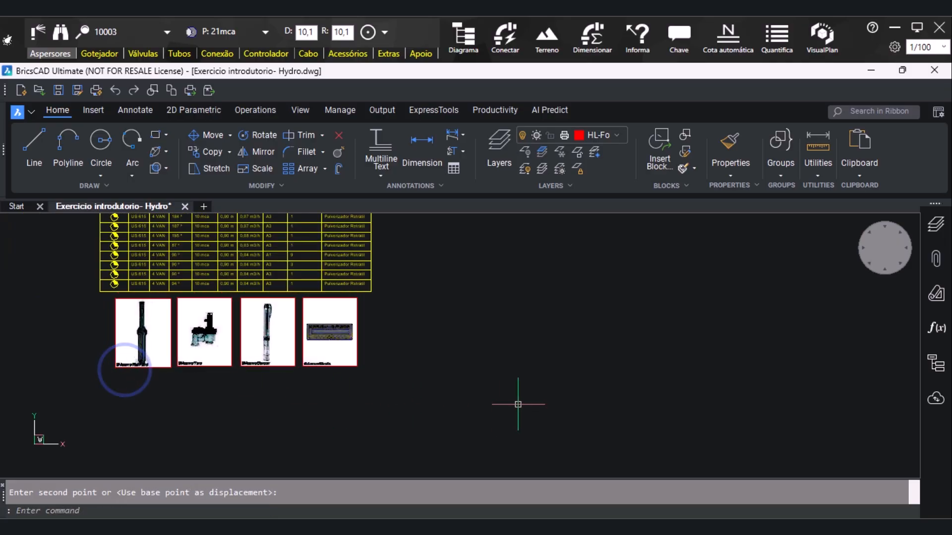
Switch to Layout1 and start the Paper Space assistant for creating a sheet format
key(Escape)
scroll(342, 472, down, 3)
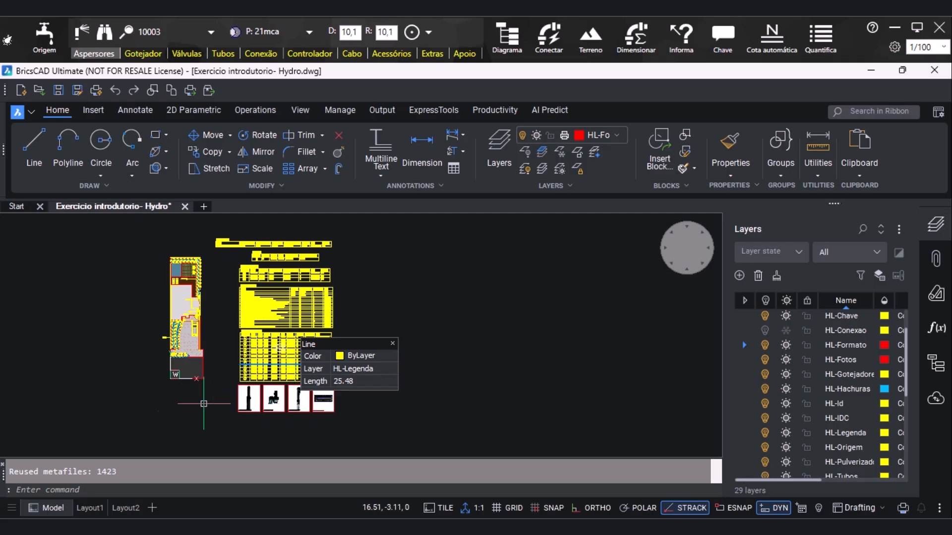
click(89, 508)
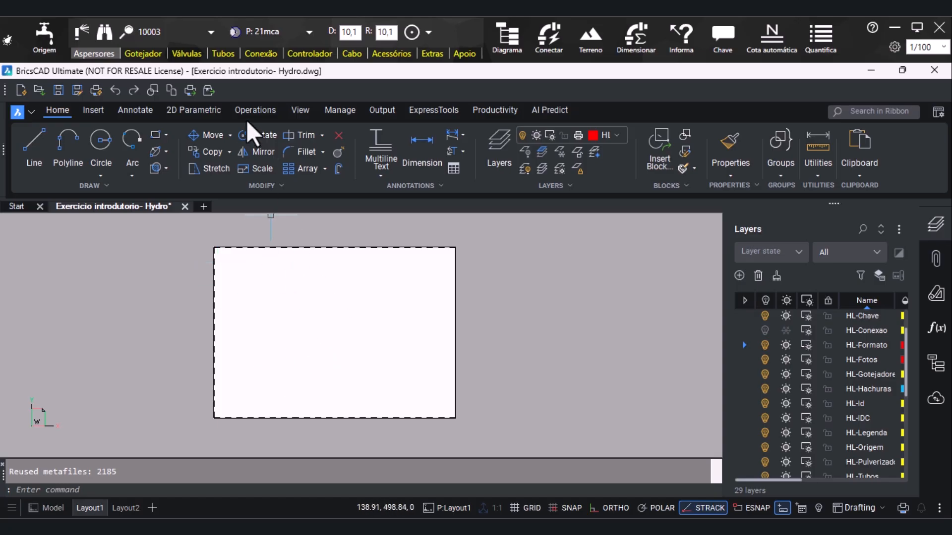
click(430, 55)
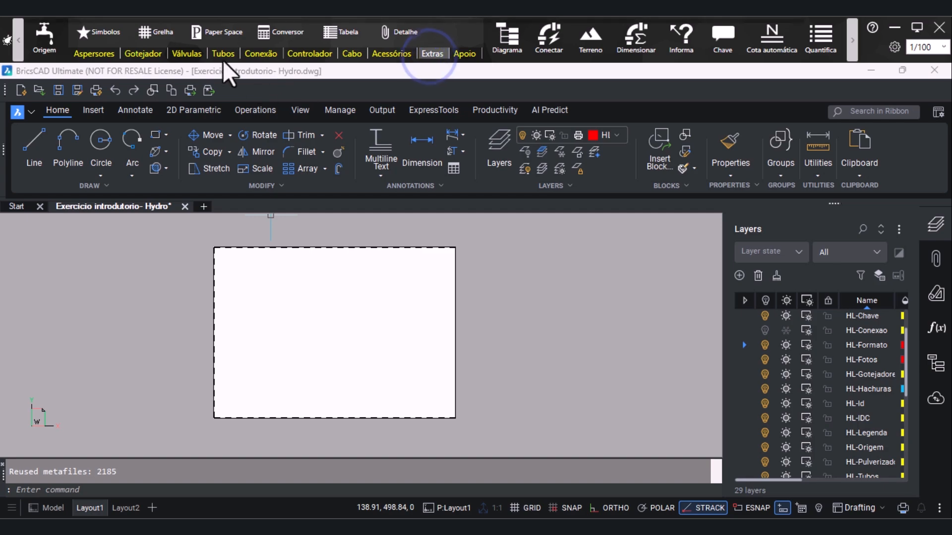
click(222, 34)
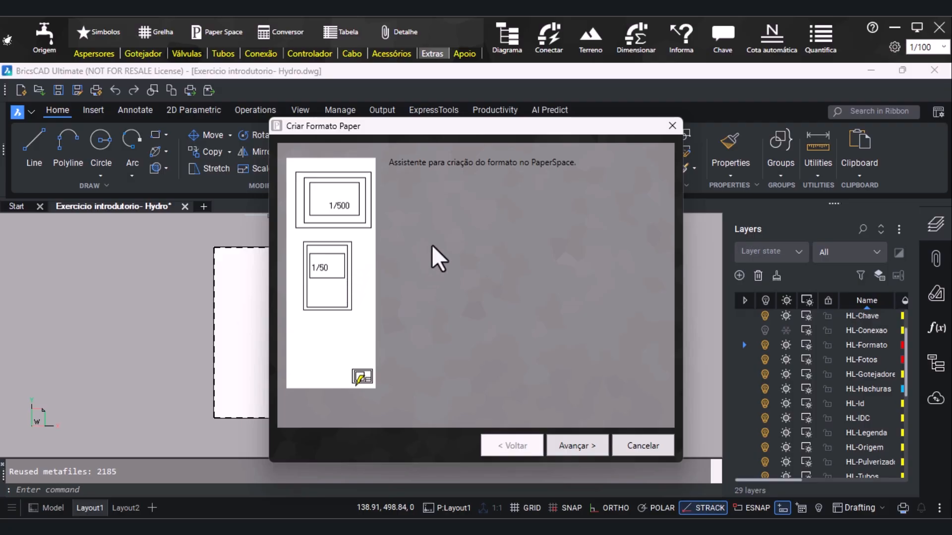
Choose the A2 - Horizontal sheet with its margin line drawn, and keep the viewport's plot scale at 1/100
click(575, 443)
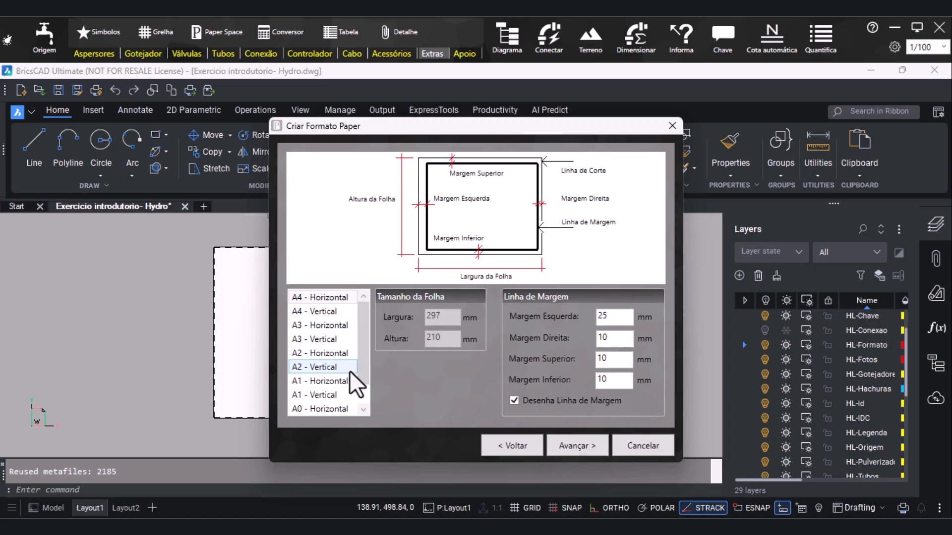
click(316, 355)
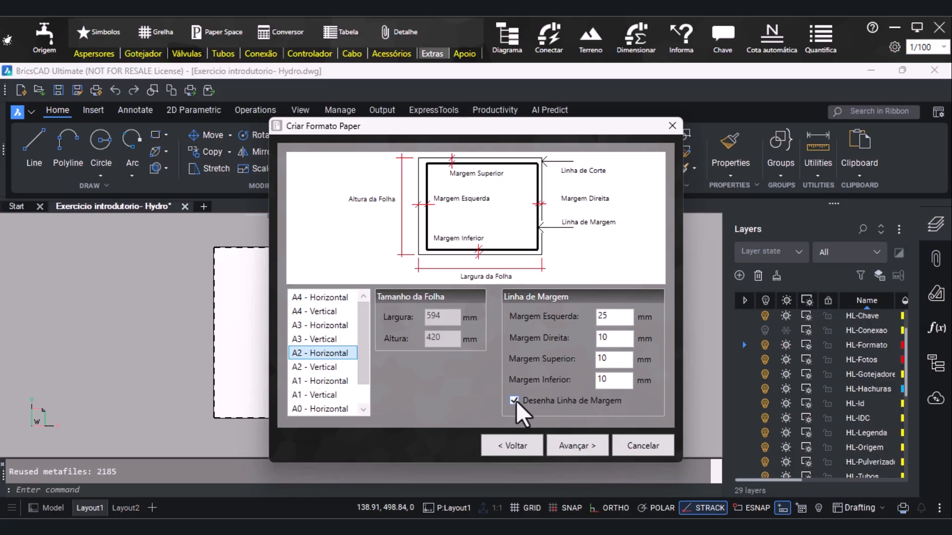
click(582, 447)
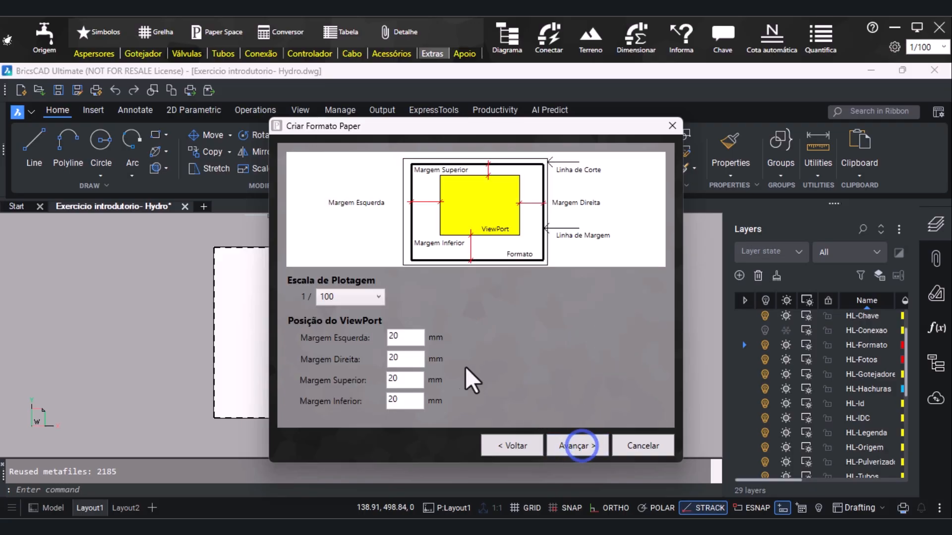
click(374, 303)
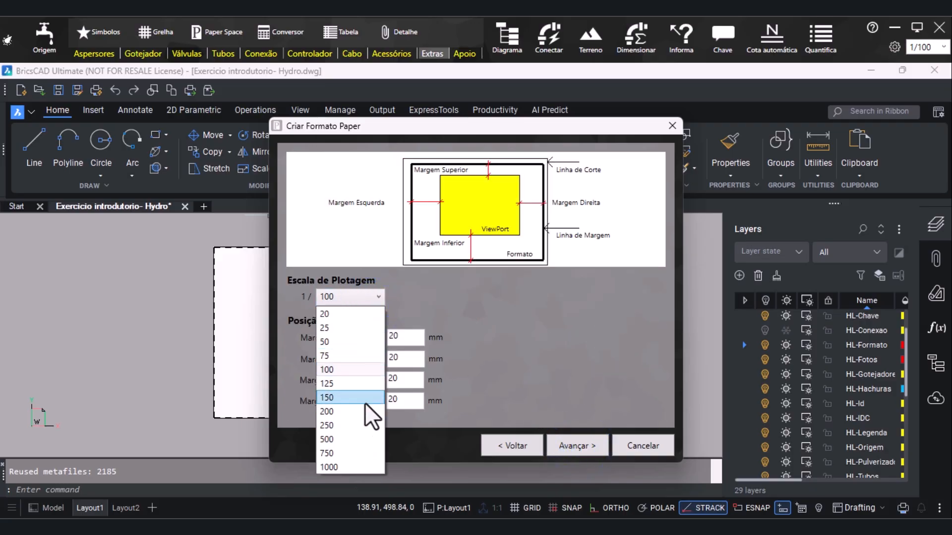
click(405, 298)
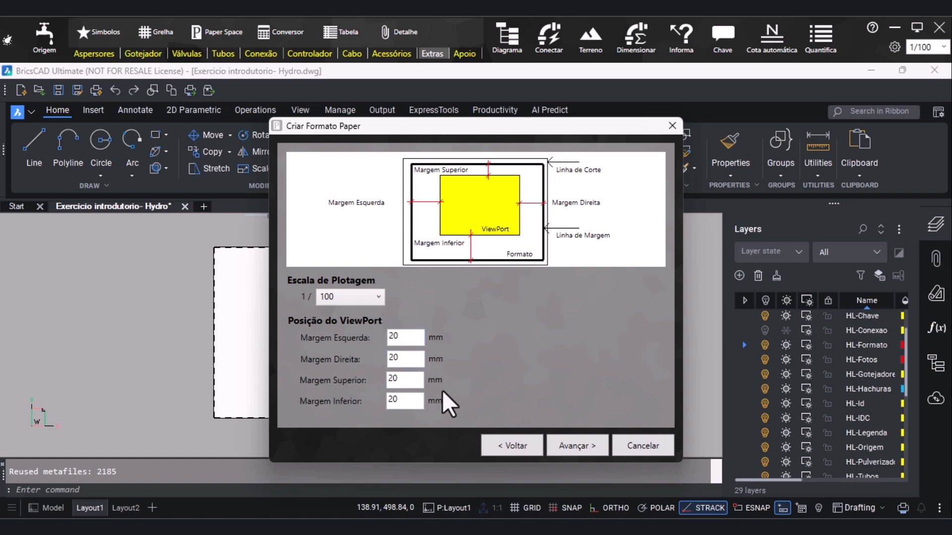
Keep the viewport margins at 20 mm, choose the LEGESPEC.DWG title block for the sheet, and generate the format
click(576, 444)
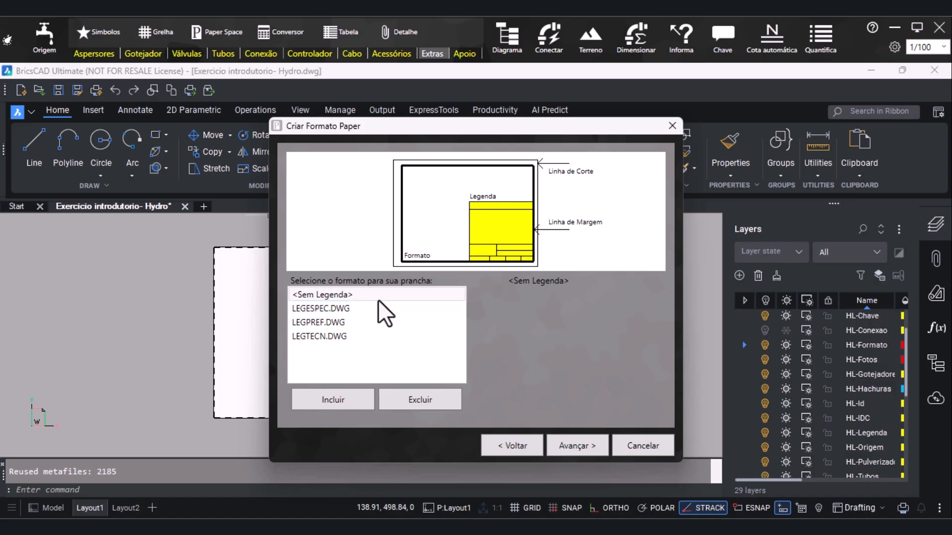
click(357, 309)
click(358, 322)
click(362, 337)
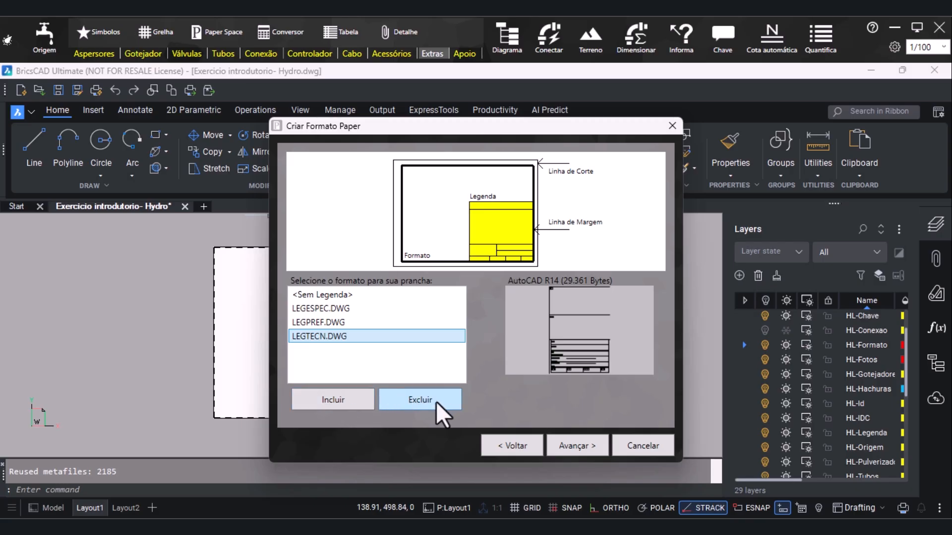
click(340, 307)
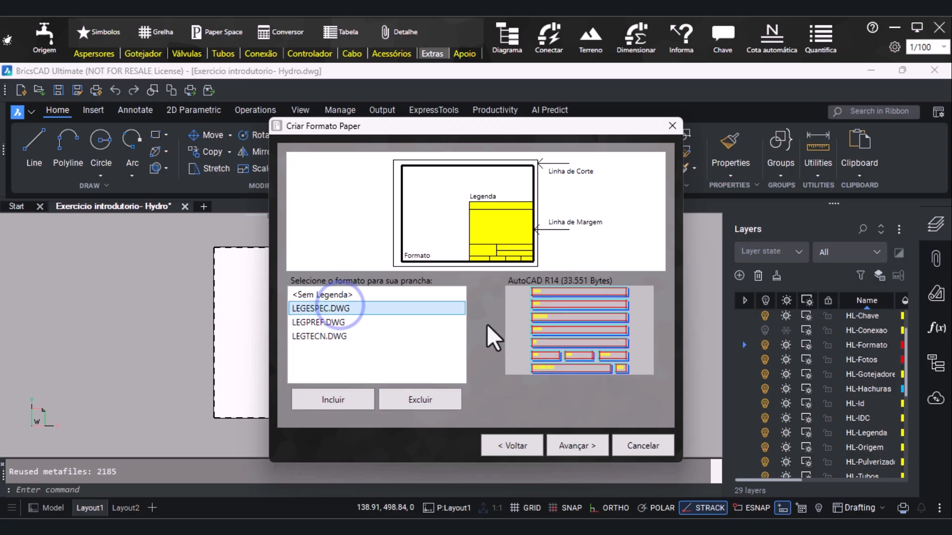
click(576, 445)
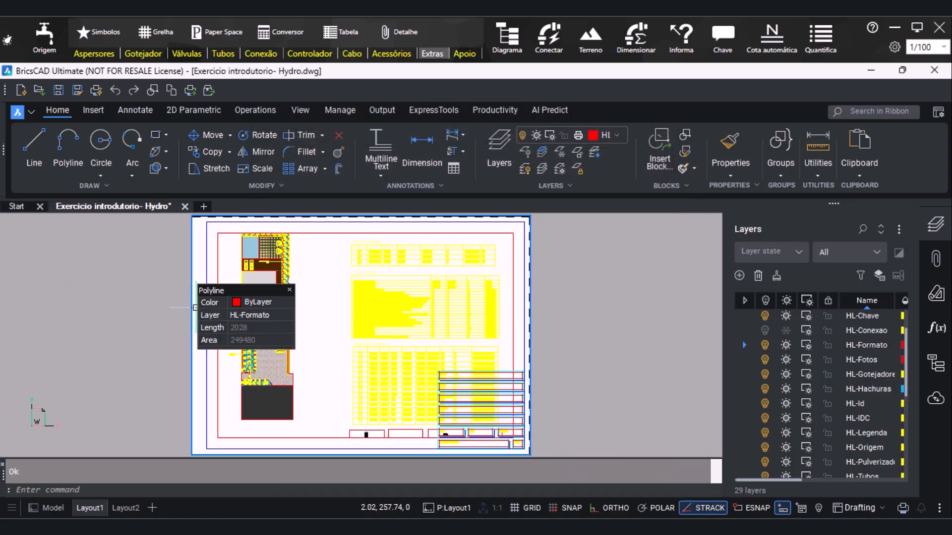
Stretch the viewport's upper-left corner to the matching corner of the blue margin frame, using an endpoint snap
click(214, 235)
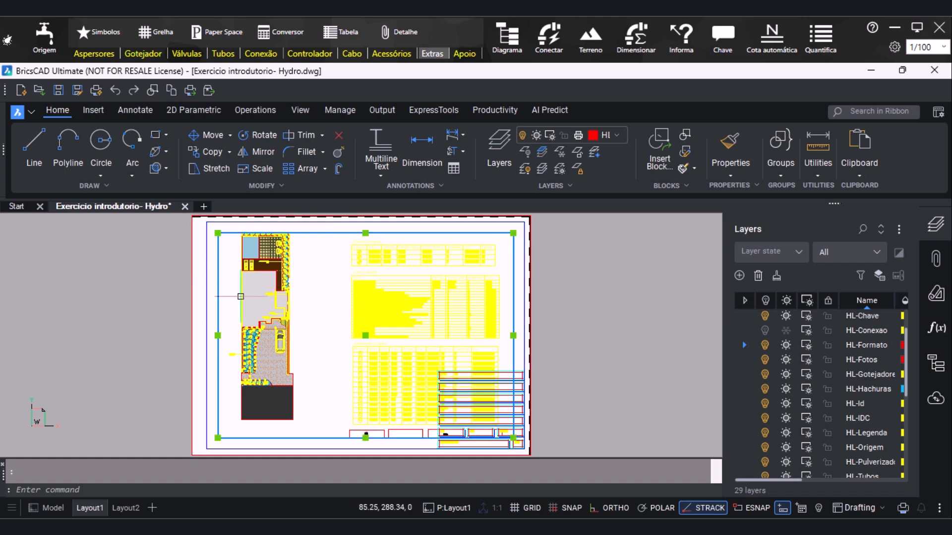
click(218, 232)
shift+right_click(229, 255)
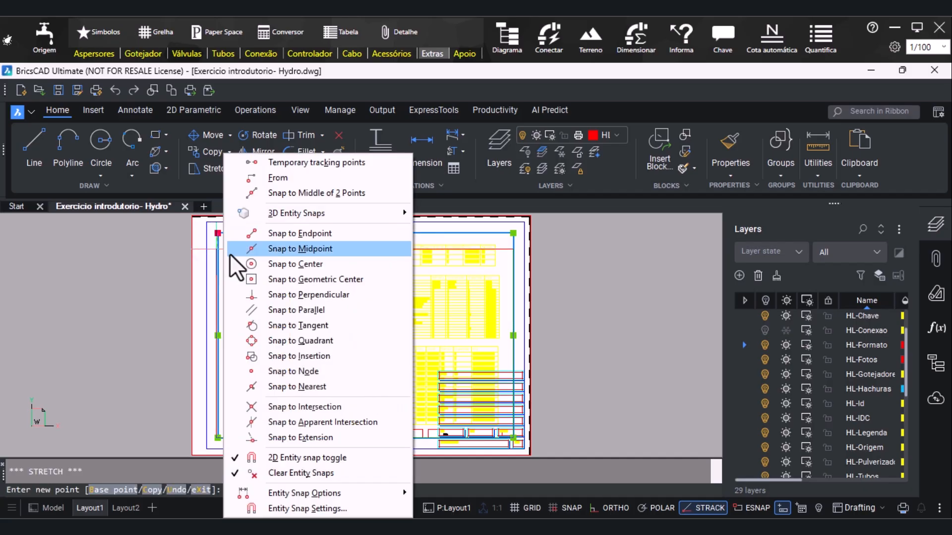
click(259, 233)
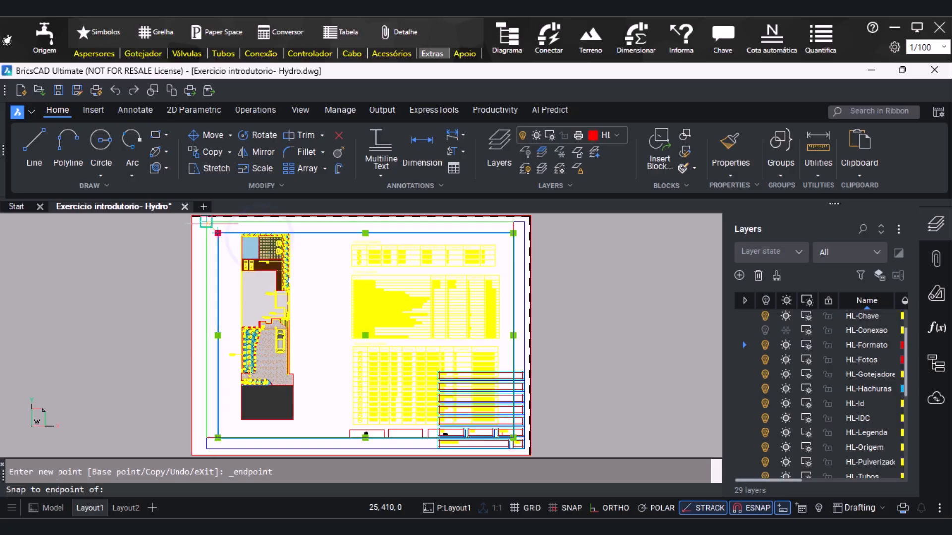
click(207, 222)
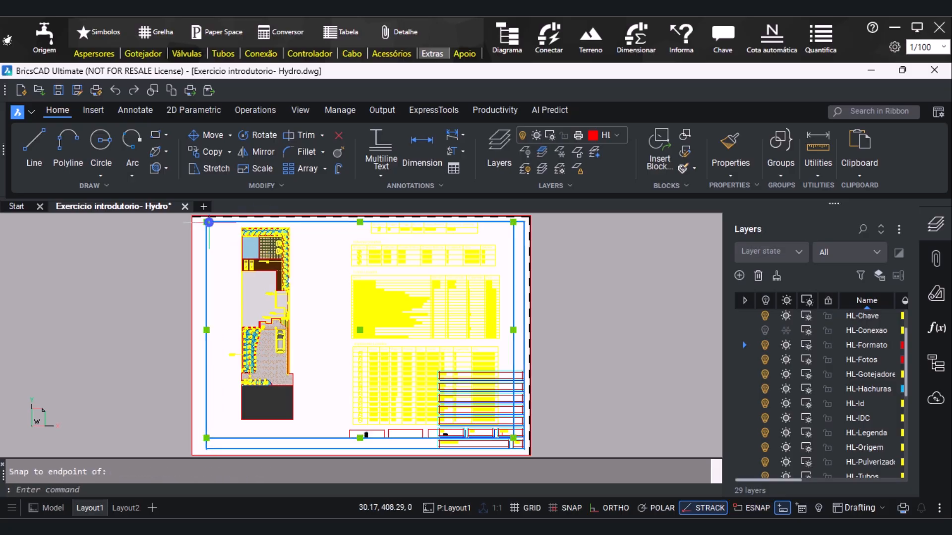
Extend the viewport's lower edge to the margin line and pull its right edge in to exclude the legend tables and photos
click(360, 437)
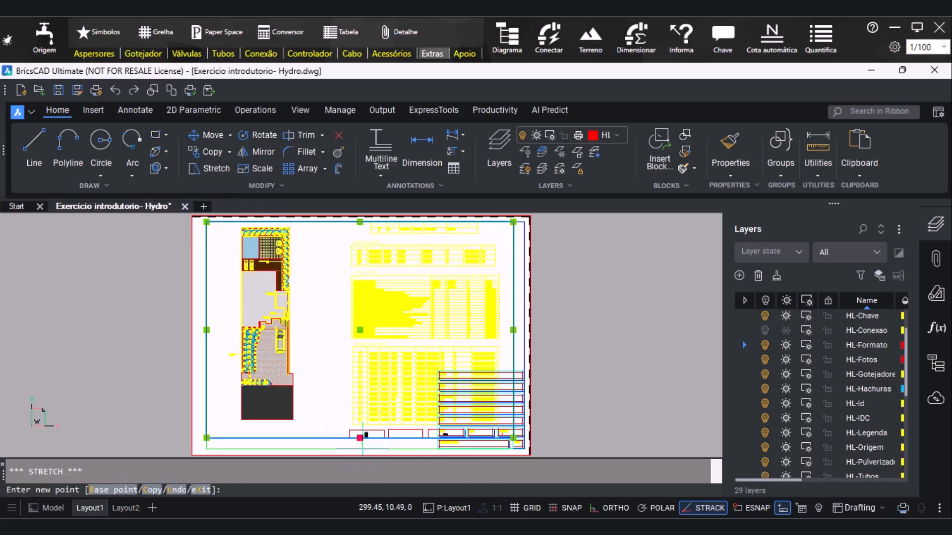
click(513, 336)
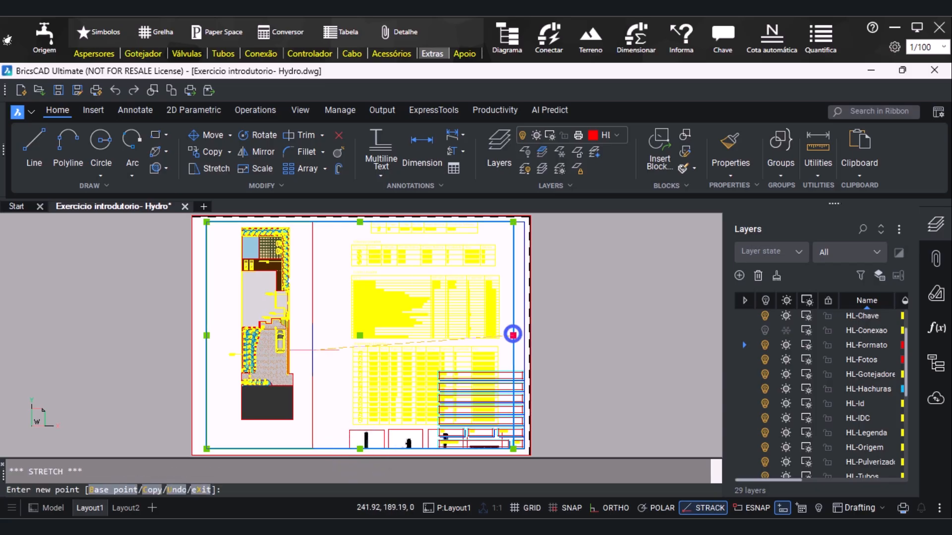
click(276, 368)
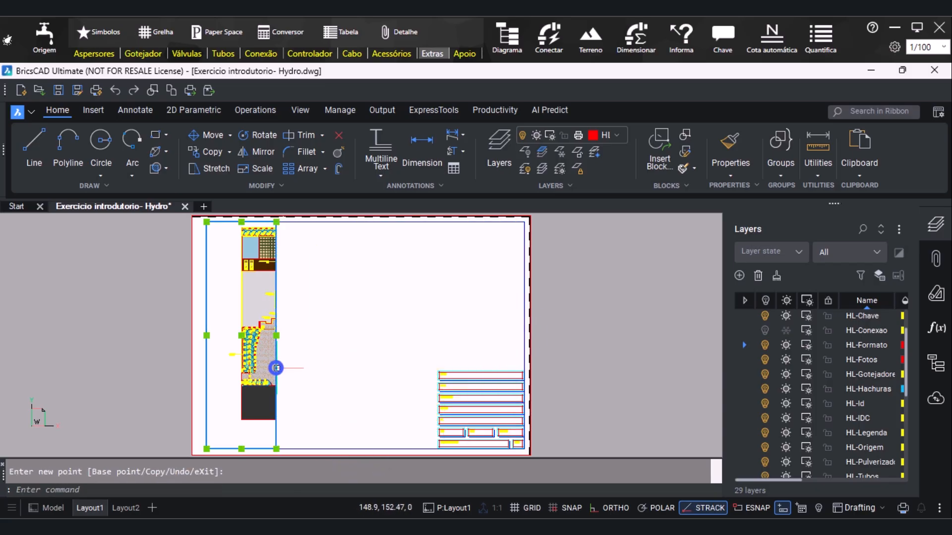
Pan the model inside the narrowed viewport until the plan's full width fits within it, and return to paper space
double_click(227, 381)
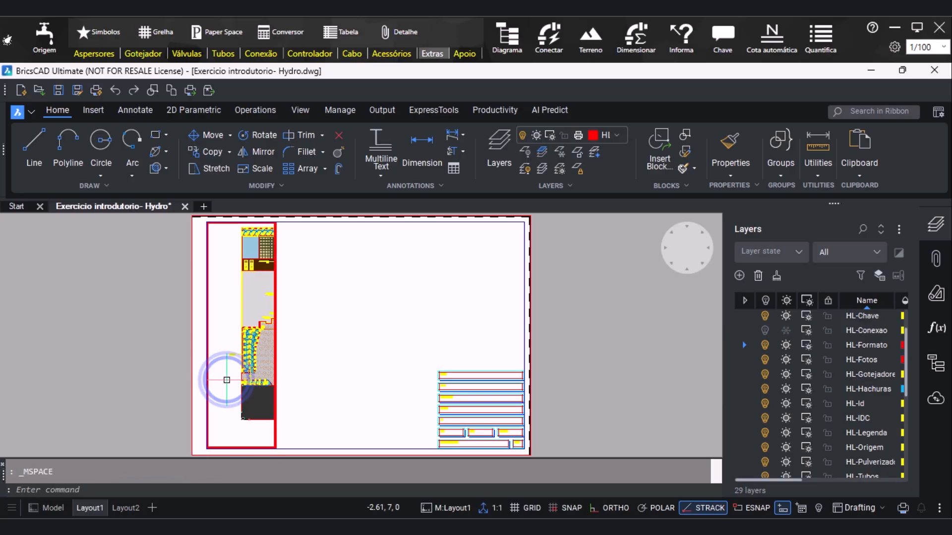
text(pan)
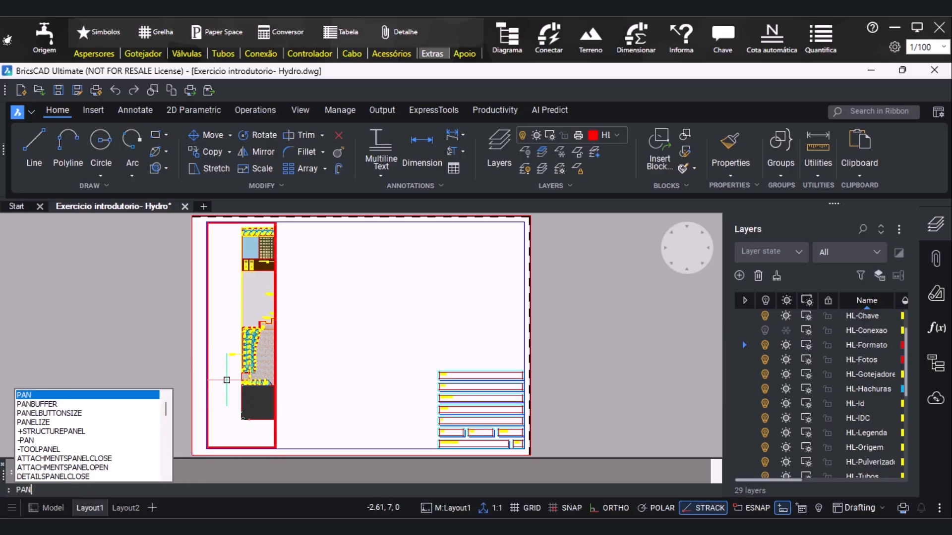
key(Return)
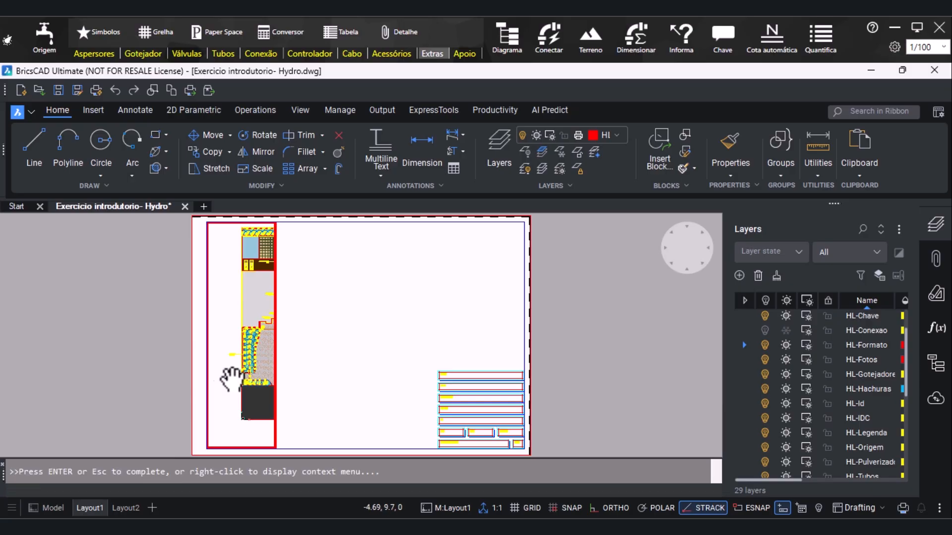
drag(260, 382, 244, 391)
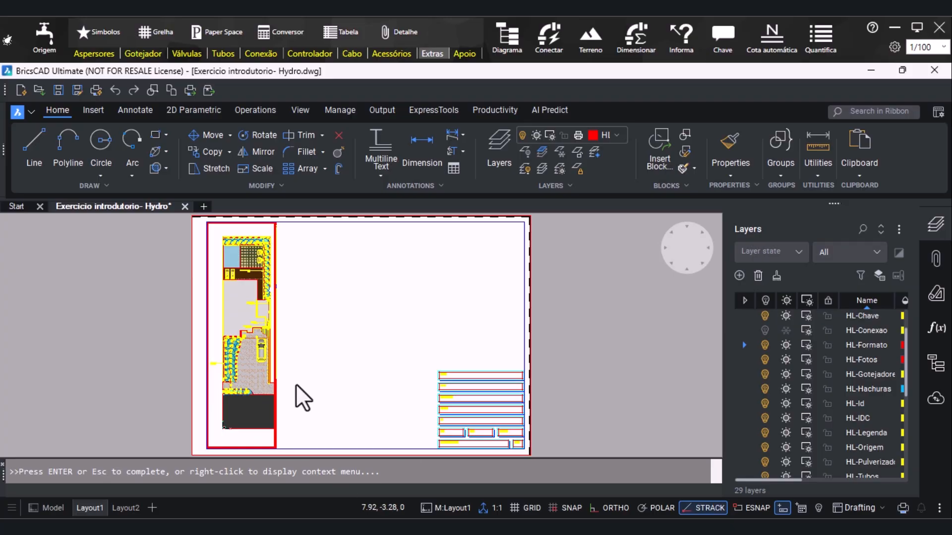
key(Escape)
double_click(133, 337)
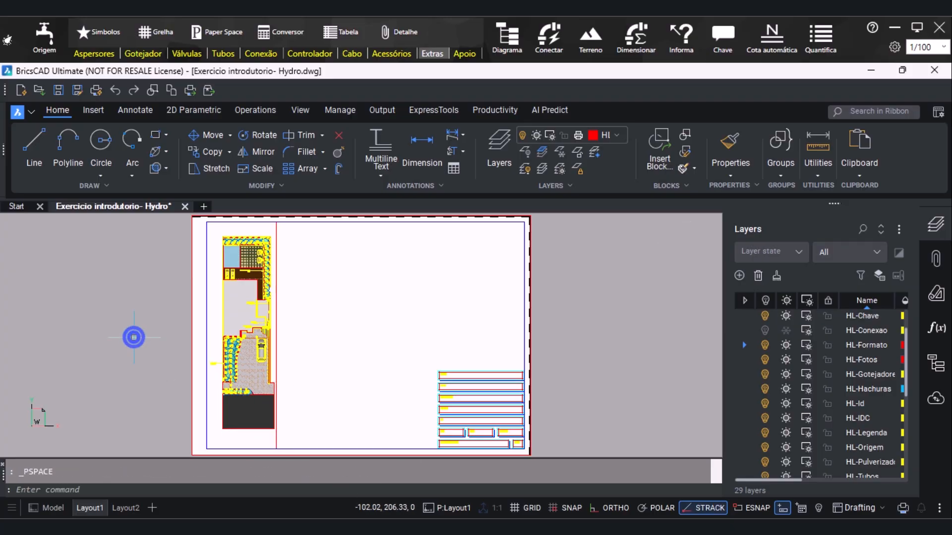
Widen the plan viewport slightly by moving its right edge outward, leaving a small gap beside the plan
click(276, 338)
click(276, 336)
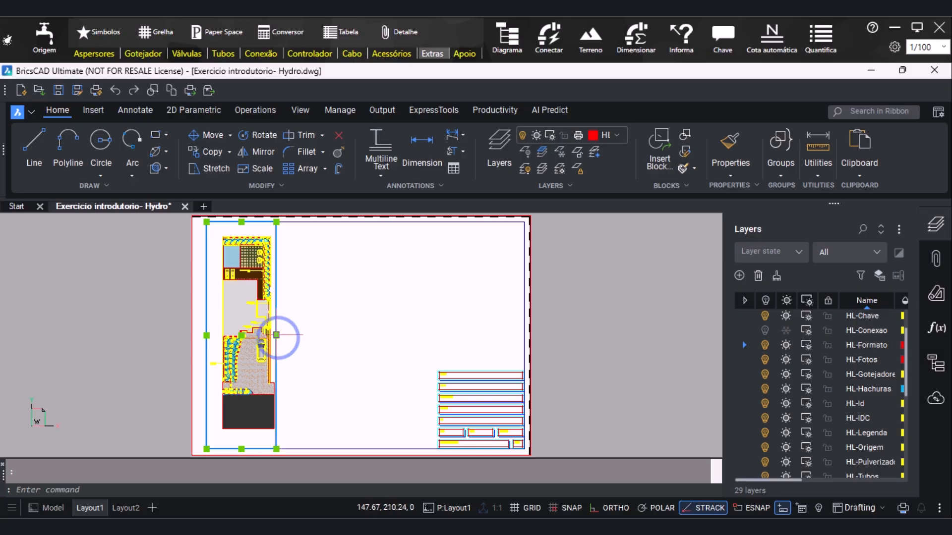
click(276, 336)
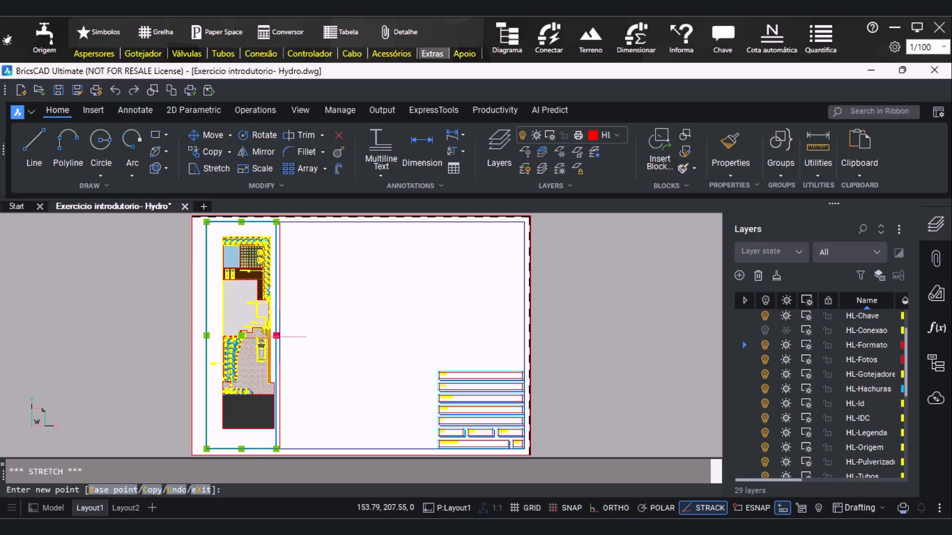
key(Escape)
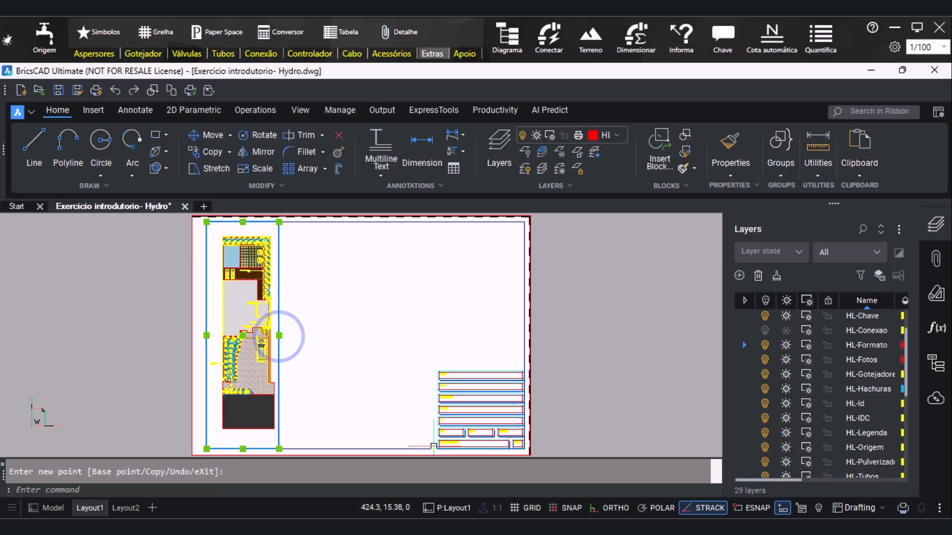
key(Escape)
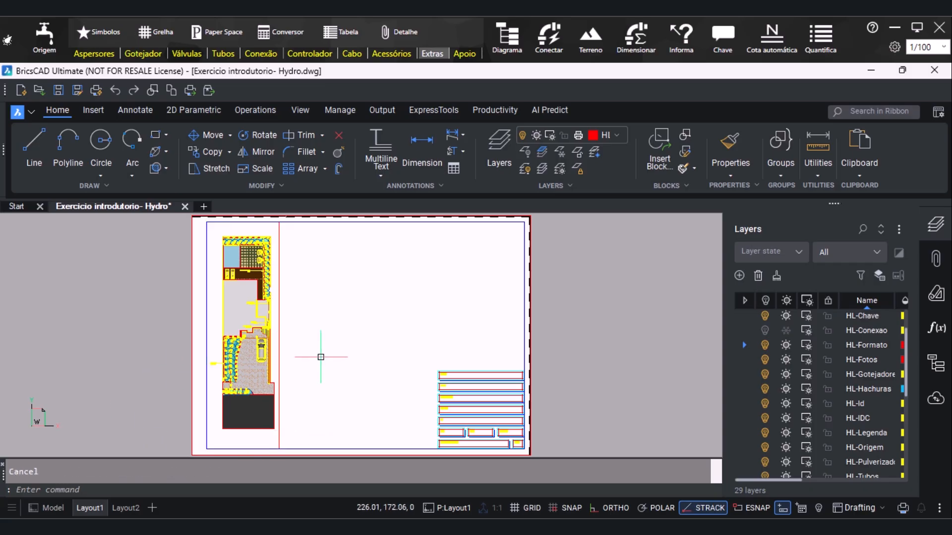
Create a second rectangular viewport with VIEWPORTS, just right of the plan viewport and starting at the upper margin line
text(viewp)
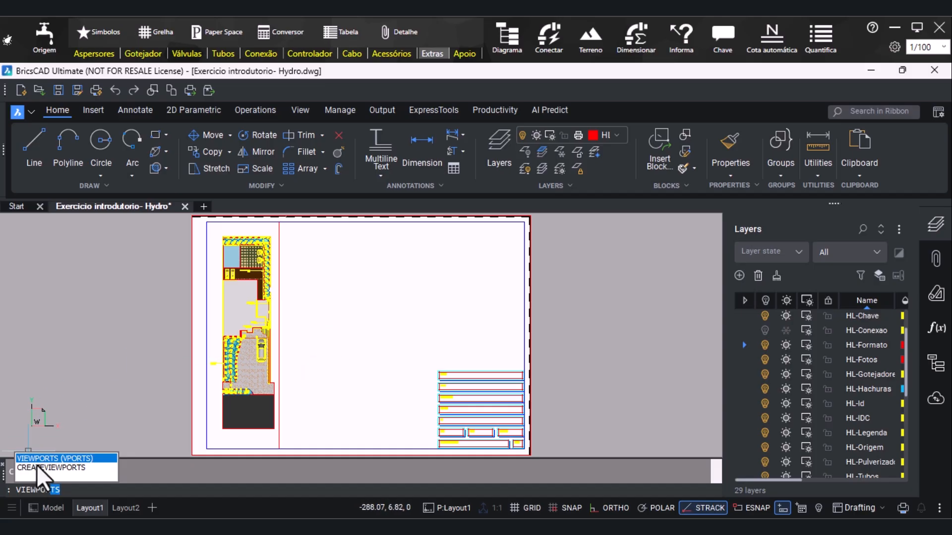
click(82, 459)
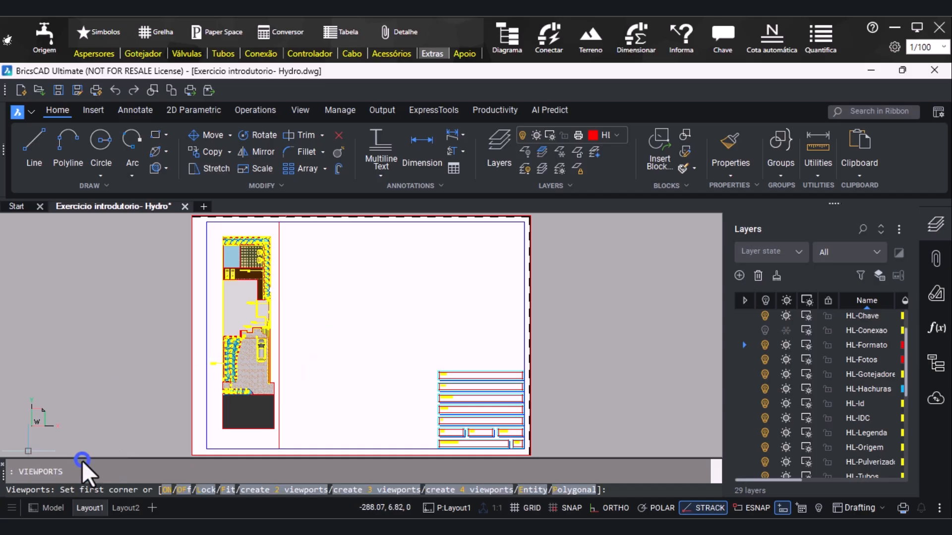
click(282, 223)
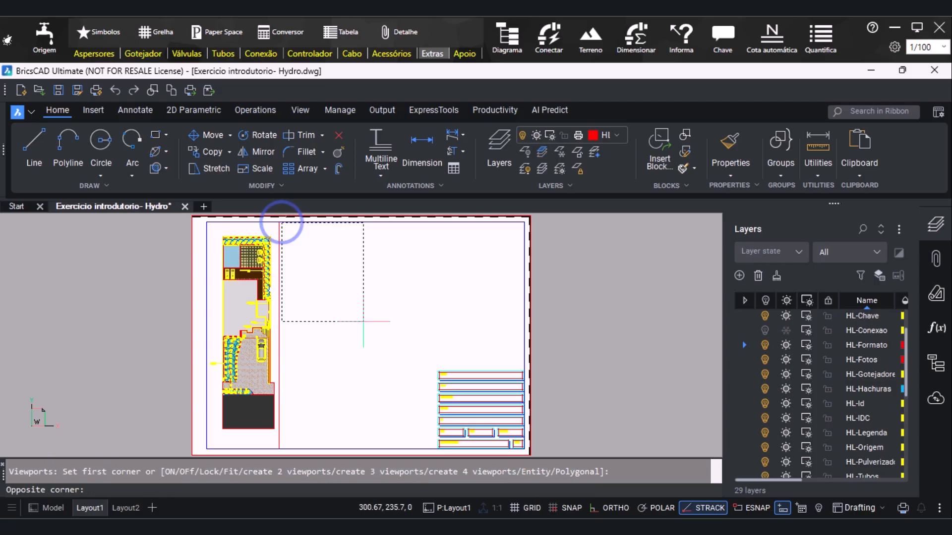
click(369, 340)
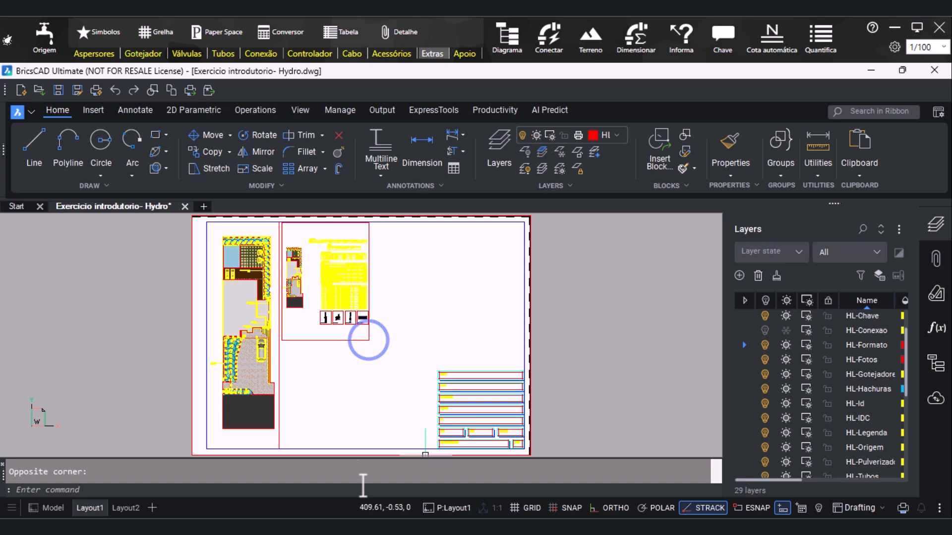
Activate the new viewport and set its zoom scale to 1000/75xp
double_click(309, 321)
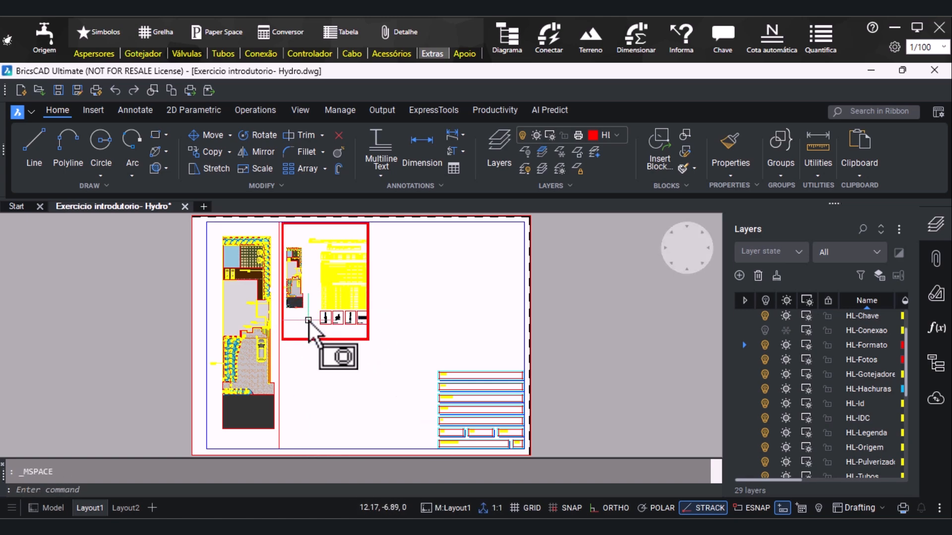
text(z)
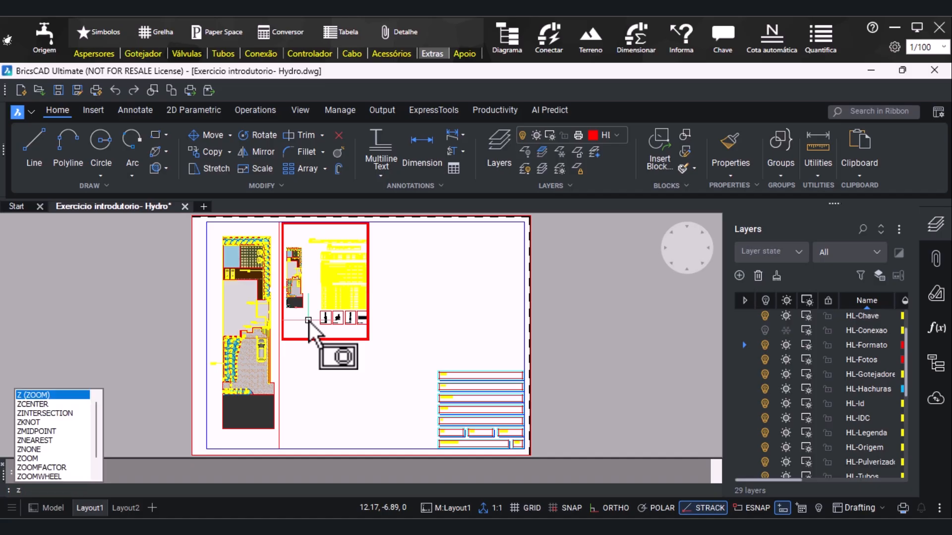
key(Return)
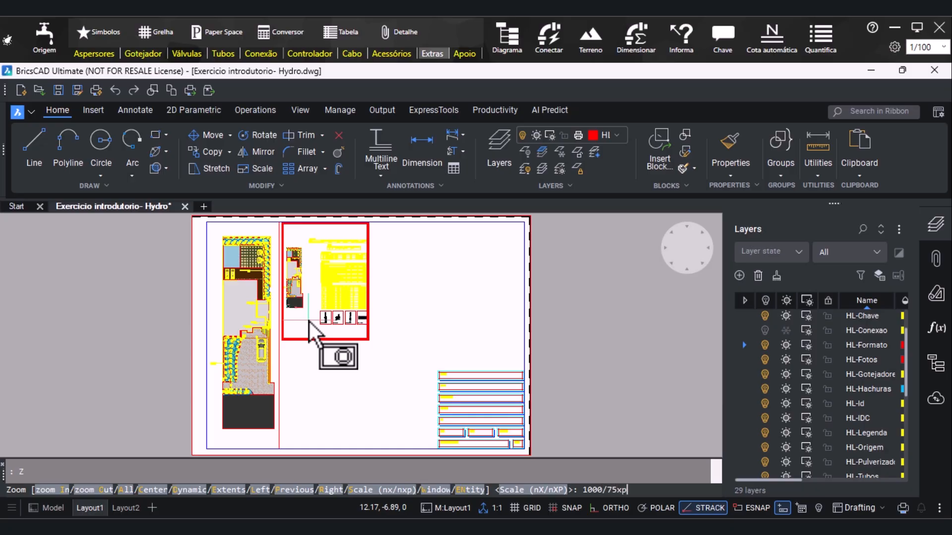
key(Return)
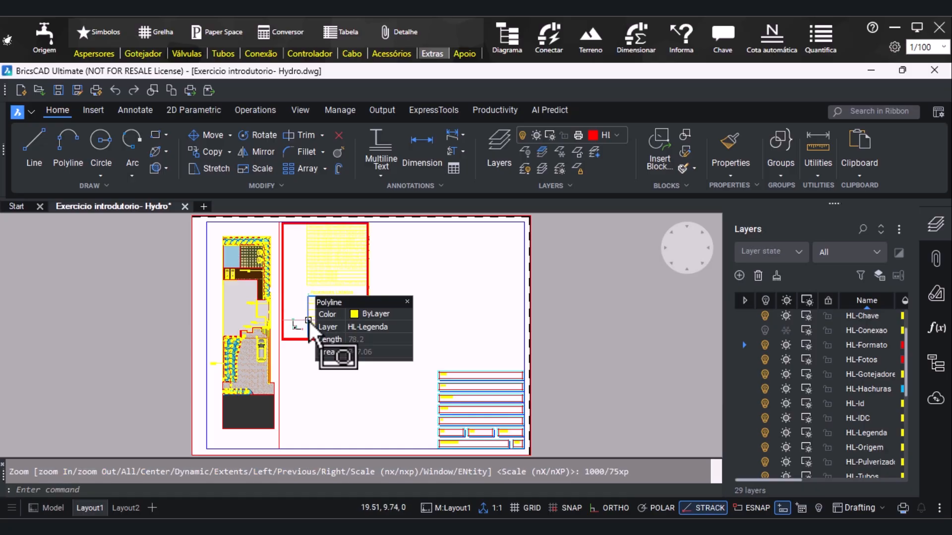
Pan the new viewport to frame the upper part of the plan with the pool, and return to paper space
text(pan)
key(Return)
mouse_move(308, 314)
mouse_down()
mouse_move(365, 319)
mouse_move(425, 351)
mouse_move(447, 373)
mouse_move(441, 403)
mouse_move(440, 394)
mouse_up()
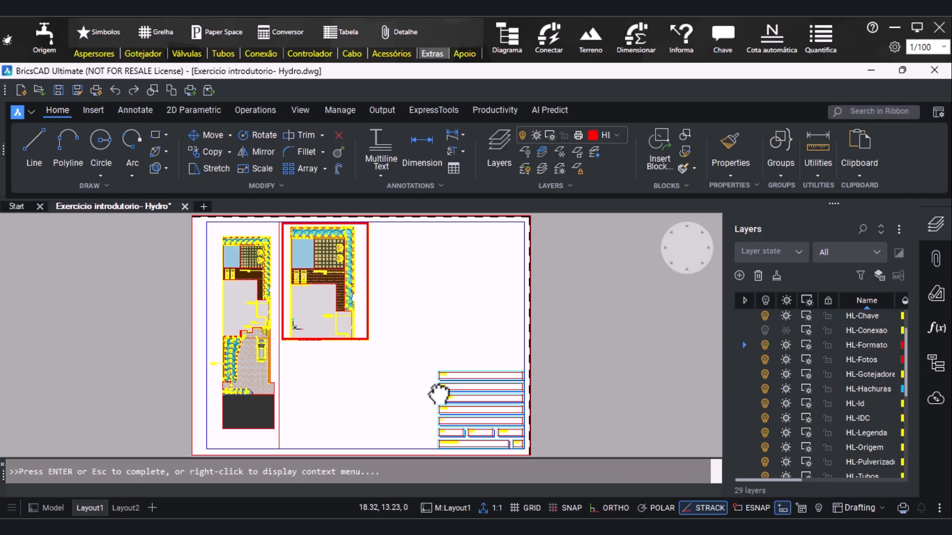
drag(347, 301, 346, 301)
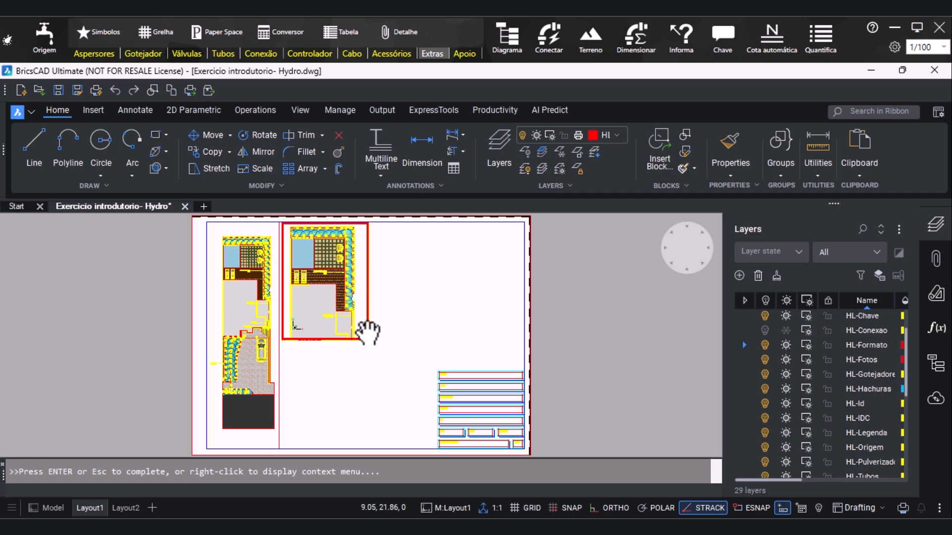
key(Escape)
double_click(156, 285)
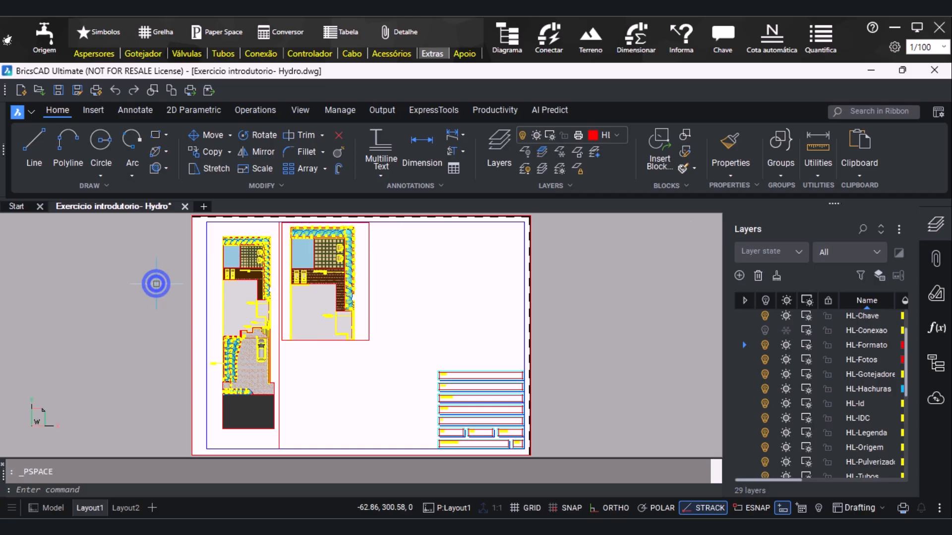
Shorten the second viewport by moving its lower edge up slightly
click(311, 340)
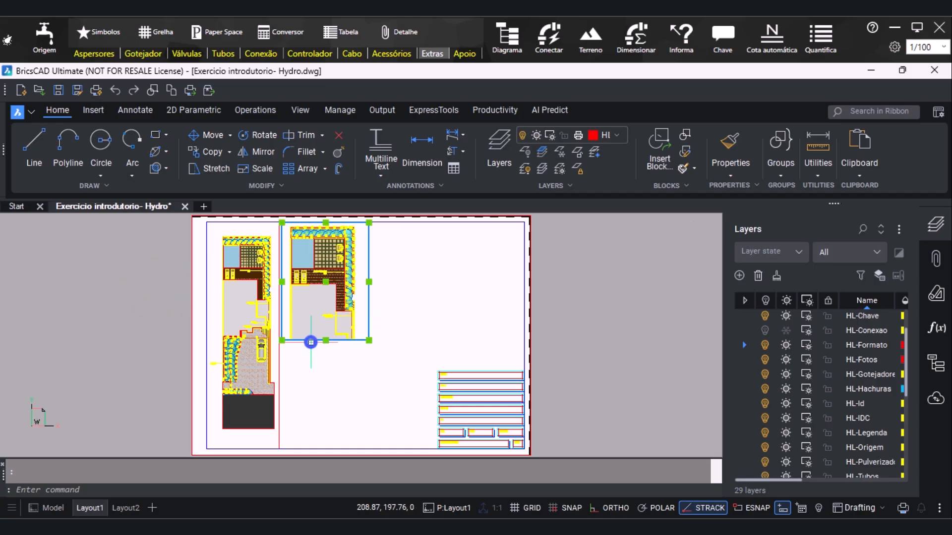
click(325, 340)
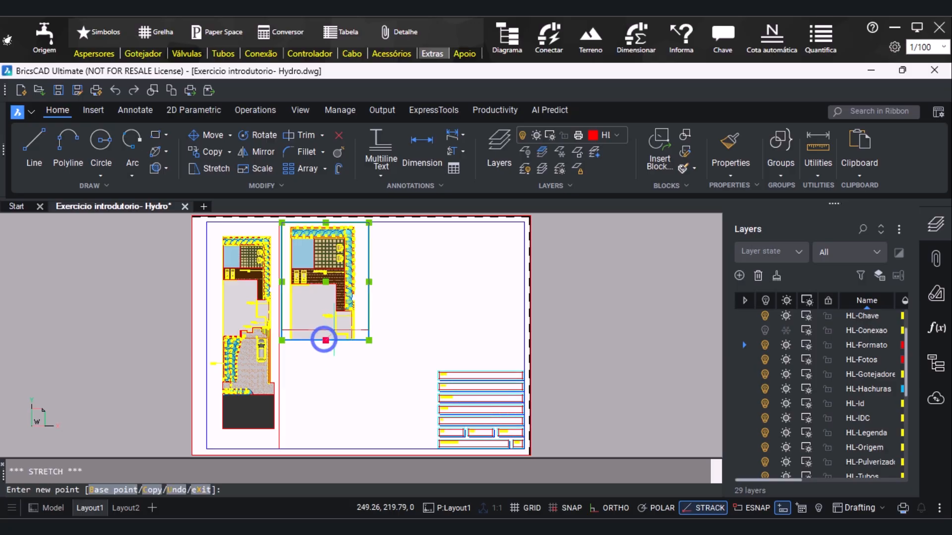
click(331, 324)
key(Escape)
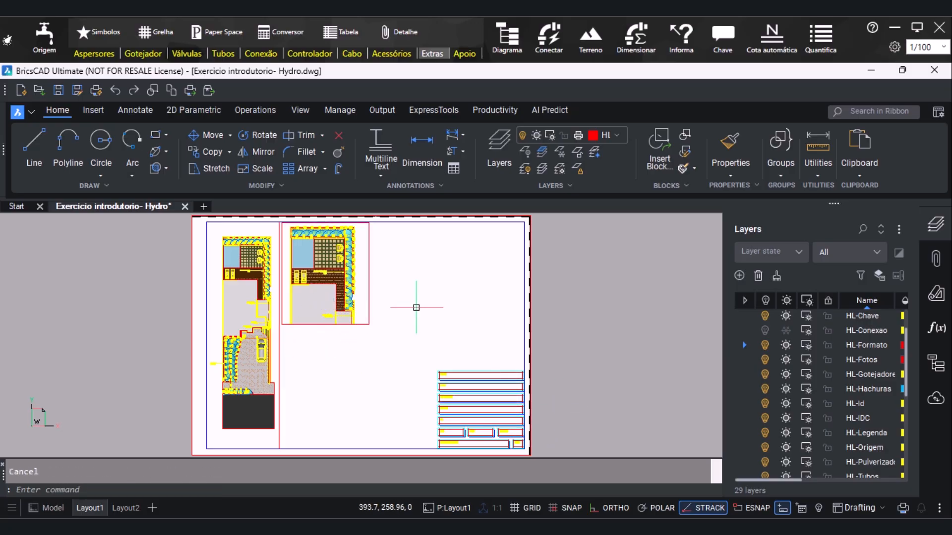
Activate the second viewport and freeze layers PA-Veiculos3D, PA-Pedras, PA-Palmeira and the PA-Mesas layer in that viewport only
click(362, 273)
click(362, 274)
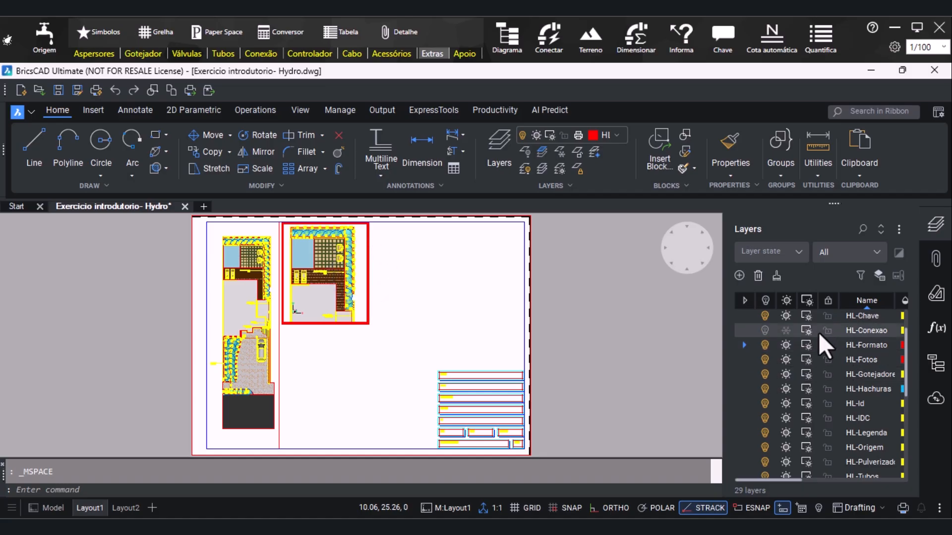
scroll(819, 375, down, 6)
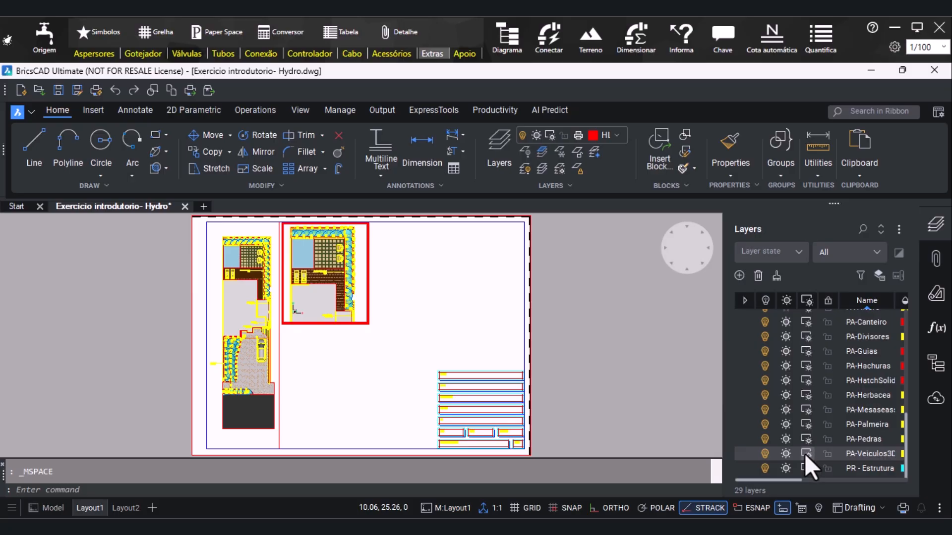
click(805, 454)
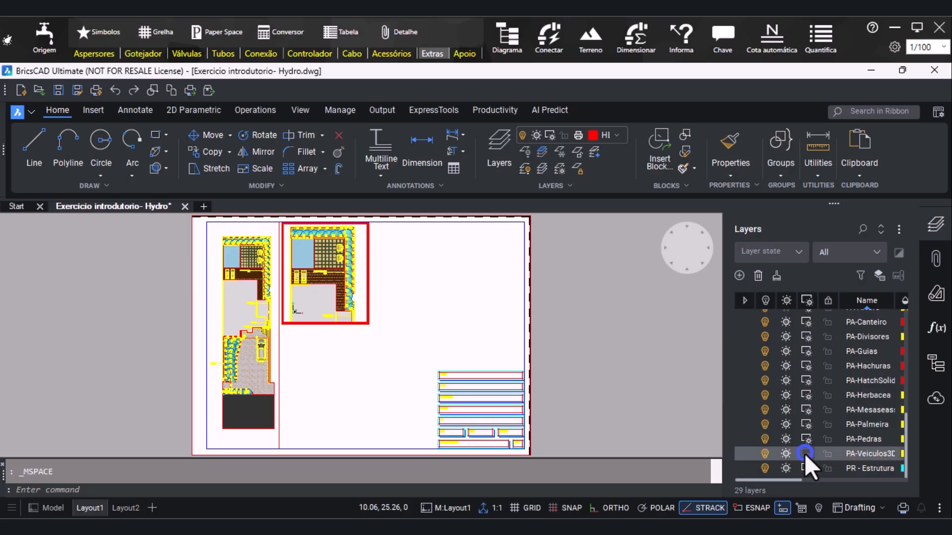
click(812, 427)
click(808, 406)
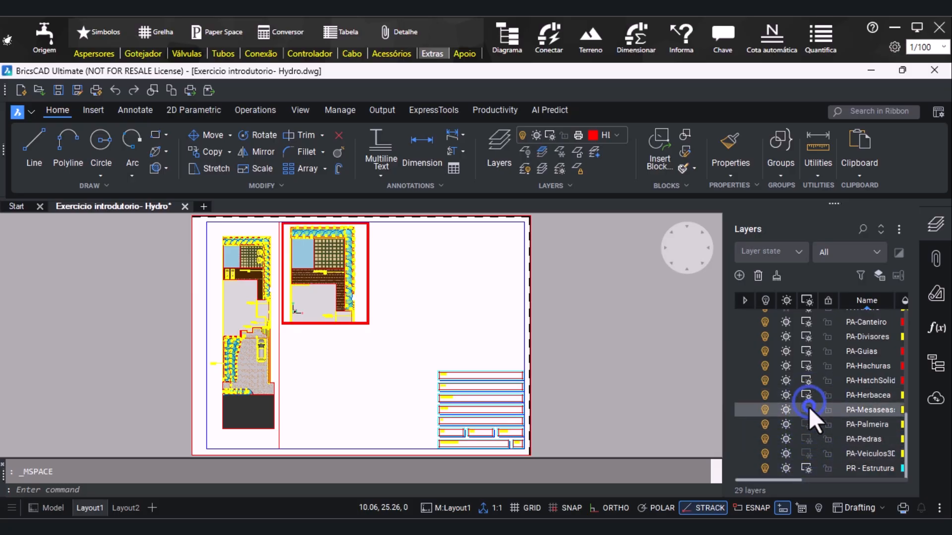
Freeze layers PA-Herbacea, PA-HatchSolid, PA-Hachuras, PA-Guias, PA-Divisores, PA-Arvore and PA-Arbusto in the active viewport
click(807, 394)
click(809, 379)
click(808, 367)
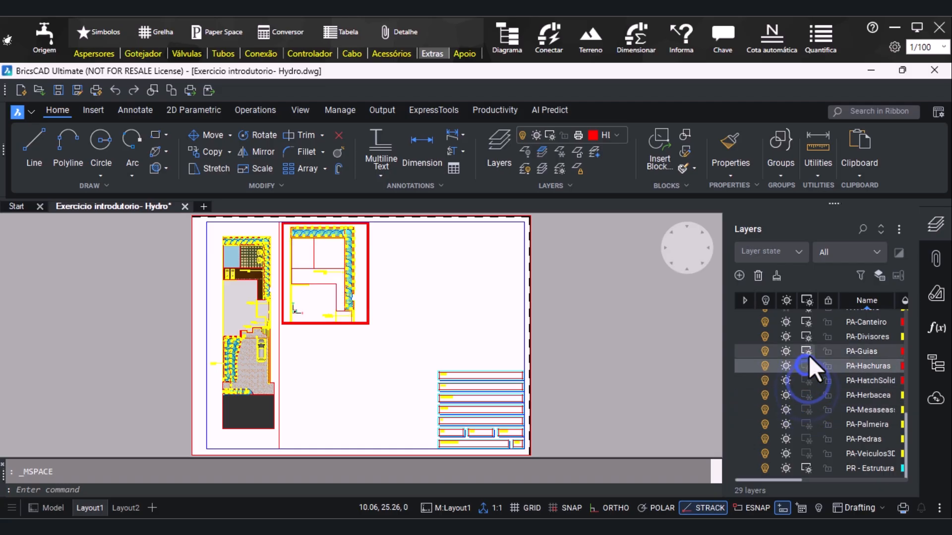
click(808, 353)
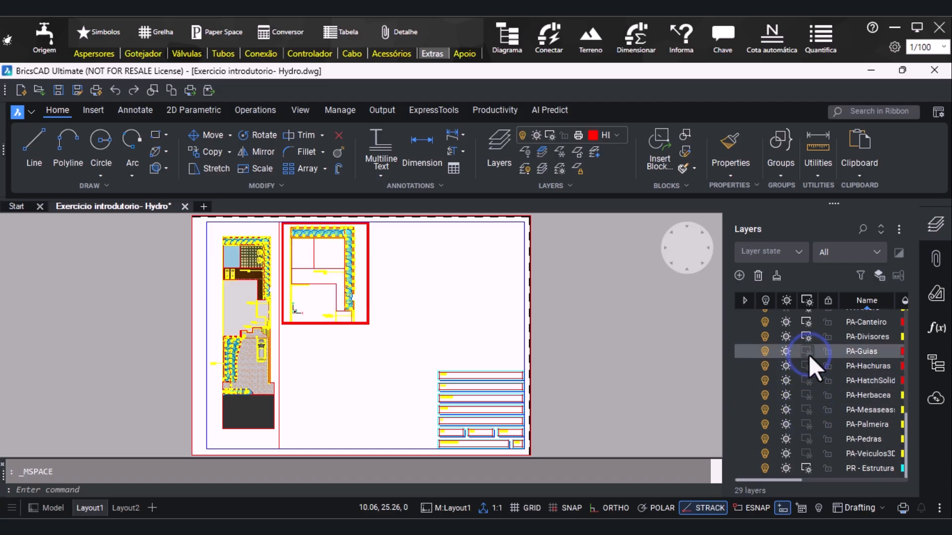
click(809, 337)
scroll(812, 364, up, 2)
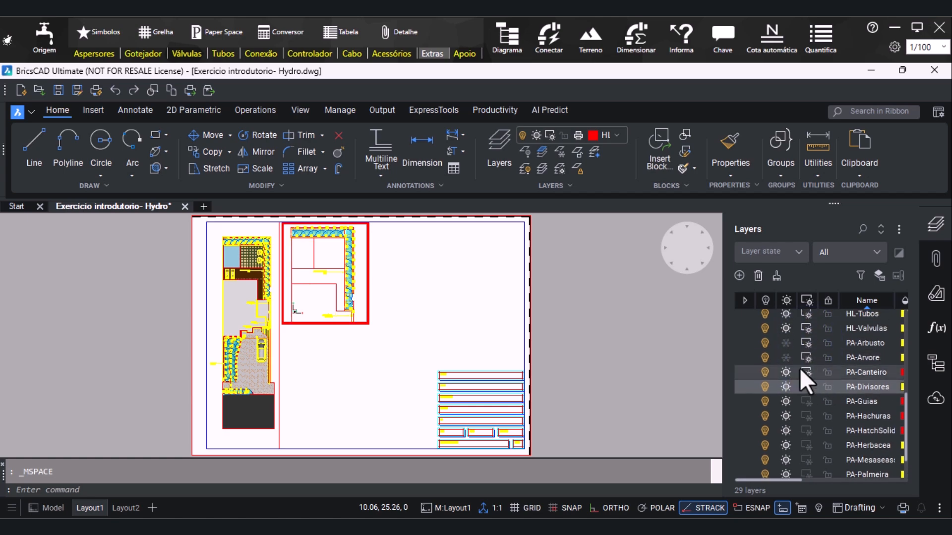
click(805, 356)
click(806, 342)
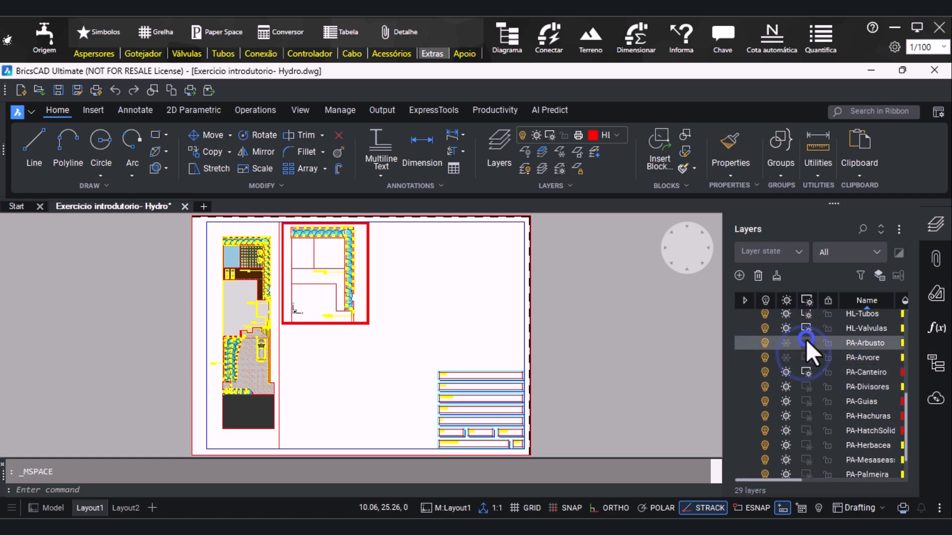
Freeze layers HL-Legenda, HL-Hachuras, HL-Fotos, HL-Formato and HL-Conexao in the active viewport
scroll(804, 332, up, 3)
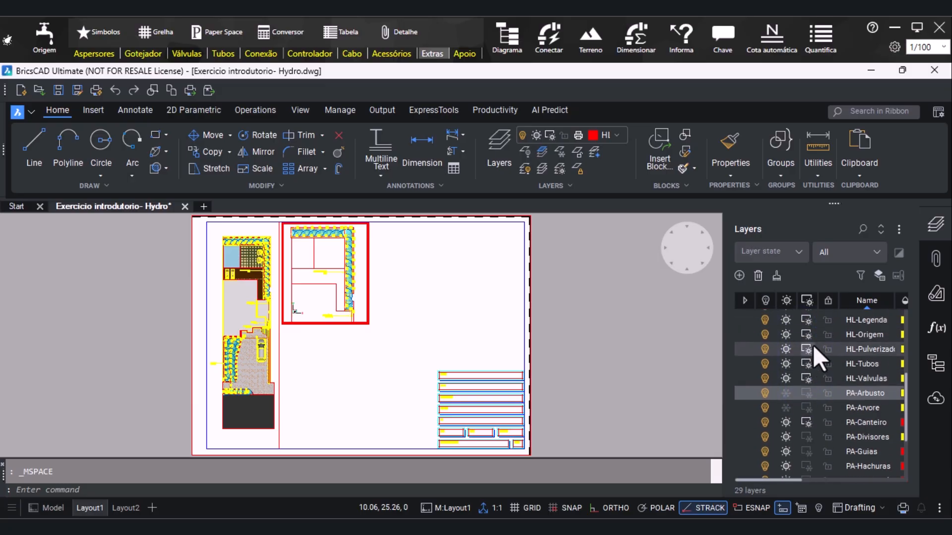
click(808, 323)
scroll(808, 324, up, 3)
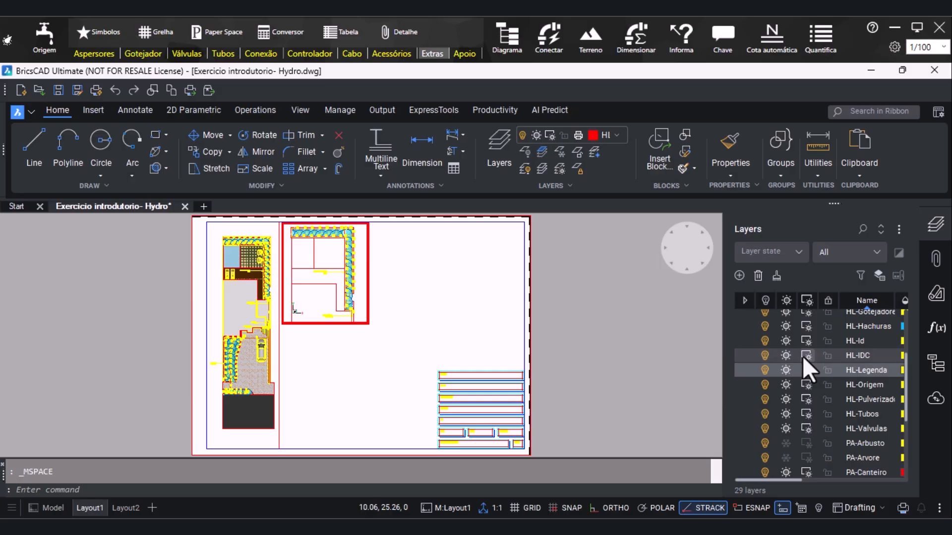
scroll(799, 338, up, 3)
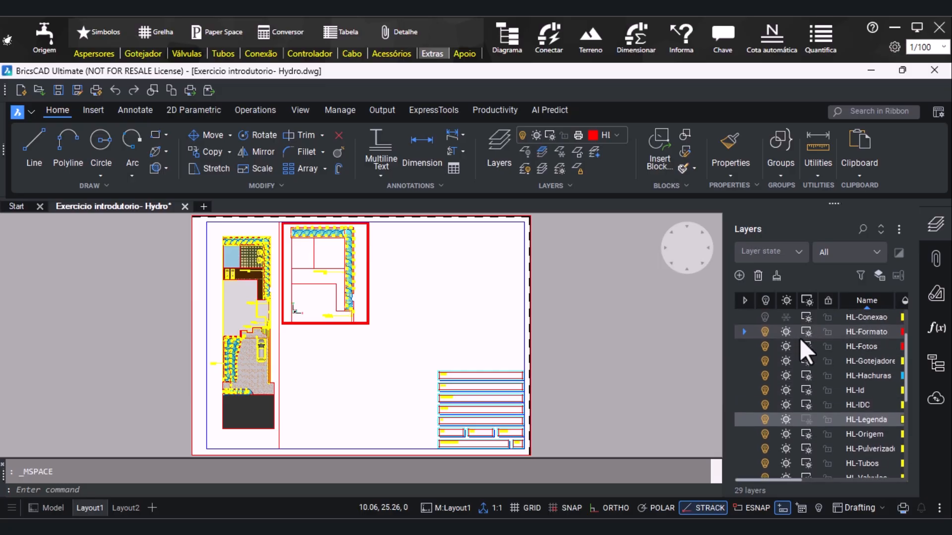
click(805, 376)
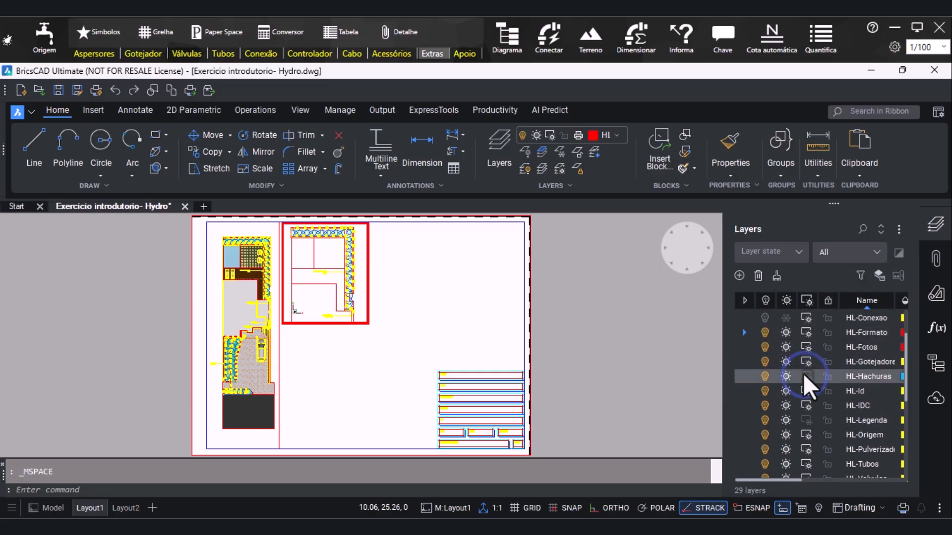
click(808, 341)
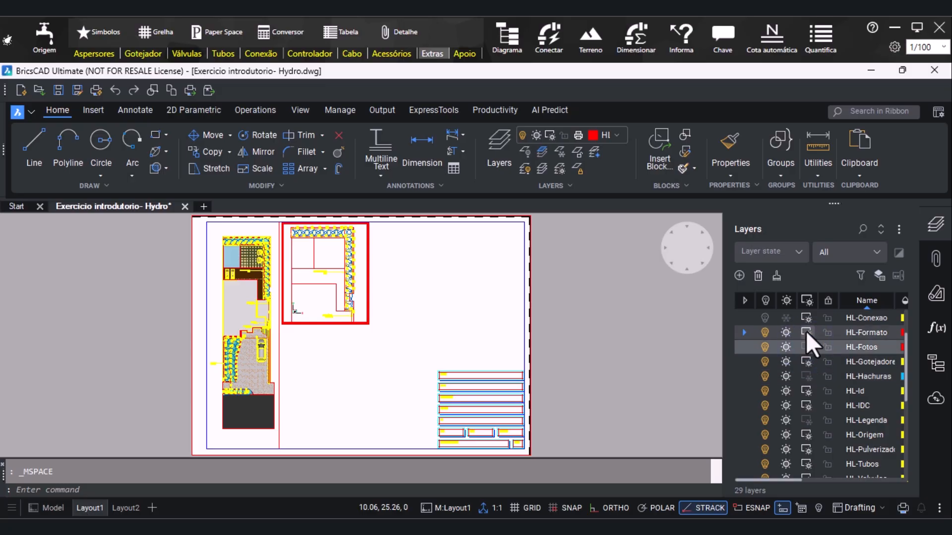
click(805, 331)
scroll(805, 331, up, 1)
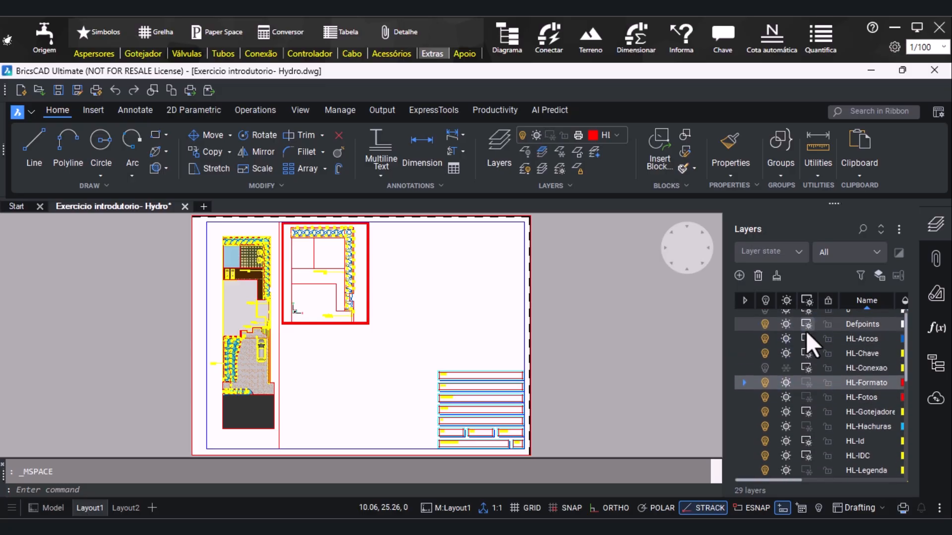
click(808, 362)
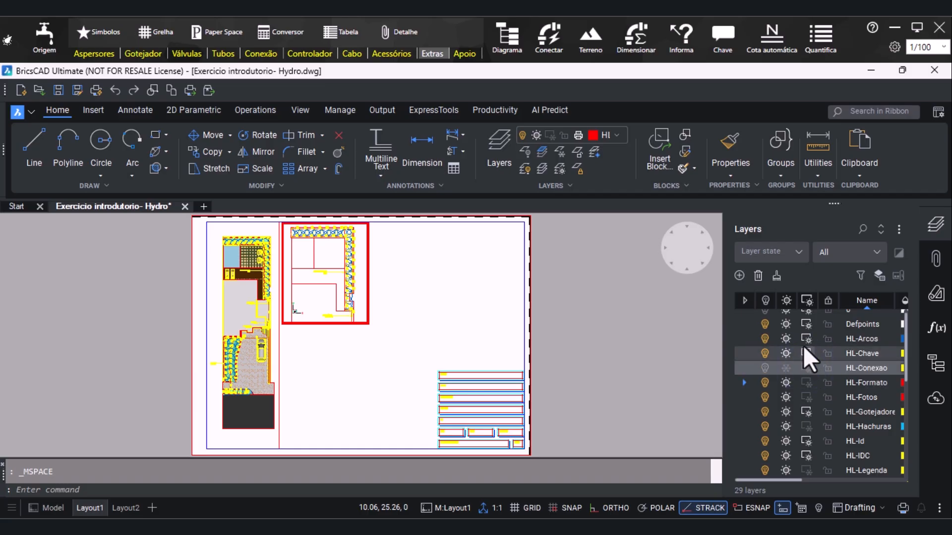
scroll(807, 338, up, 1)
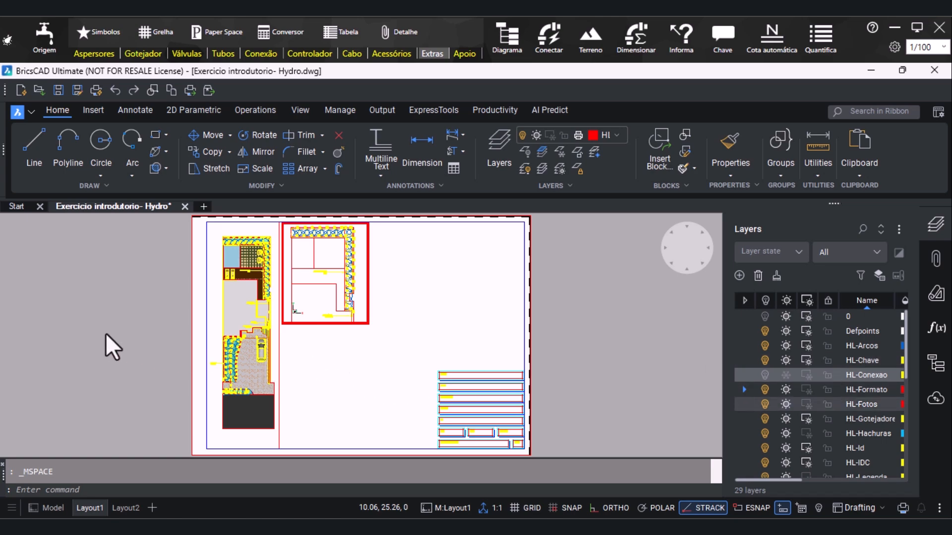
Return to paper space and place a copy of the second viewport directly below the original
double_click(101, 315)
click(368, 326)
key(ctrl+c)
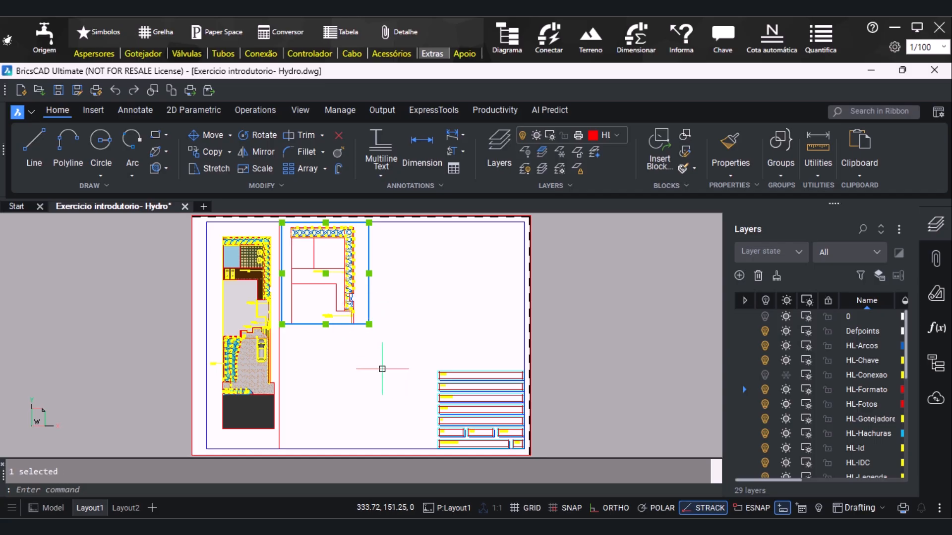
key(ctrl+v)
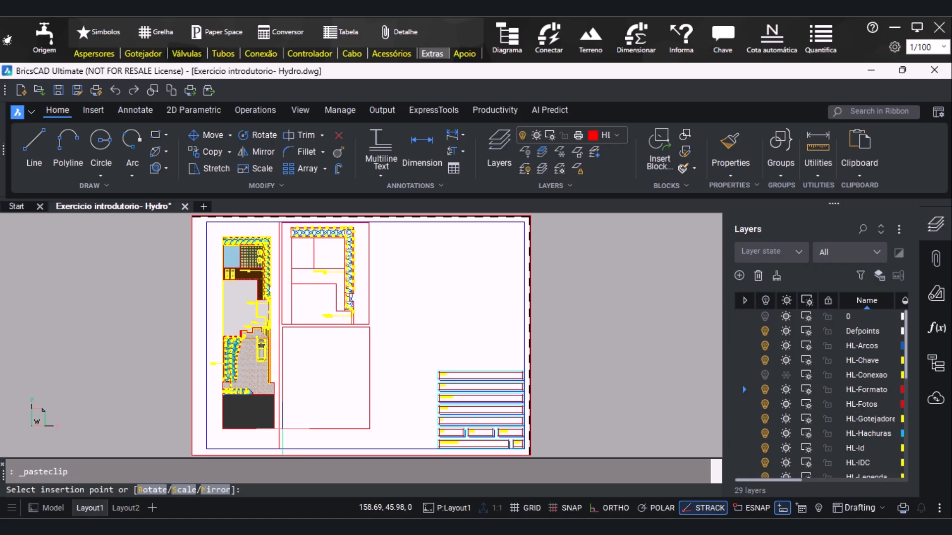
click(280, 429)
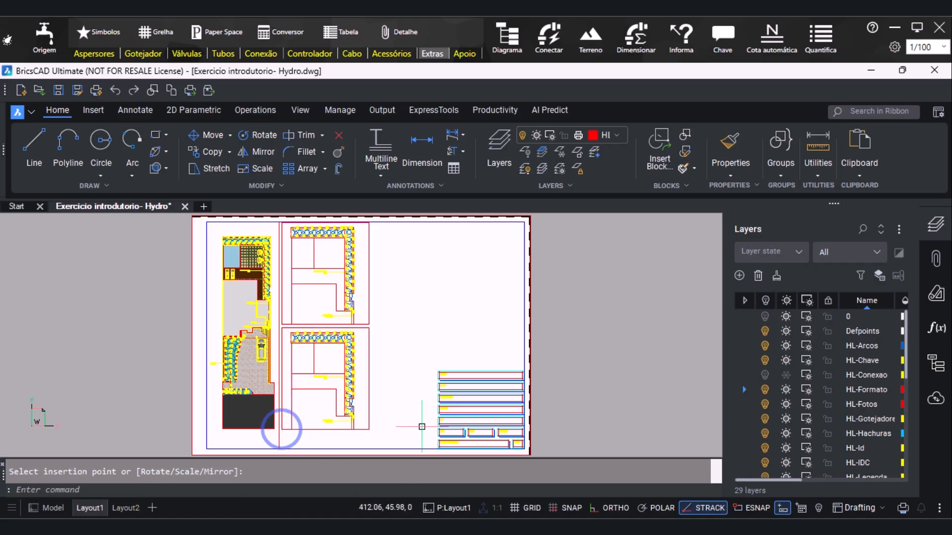
Activate the copied viewport, pan it with PAN to frame the lower part of the plan, and return to paper space
double_click(357, 378)
text(pan)
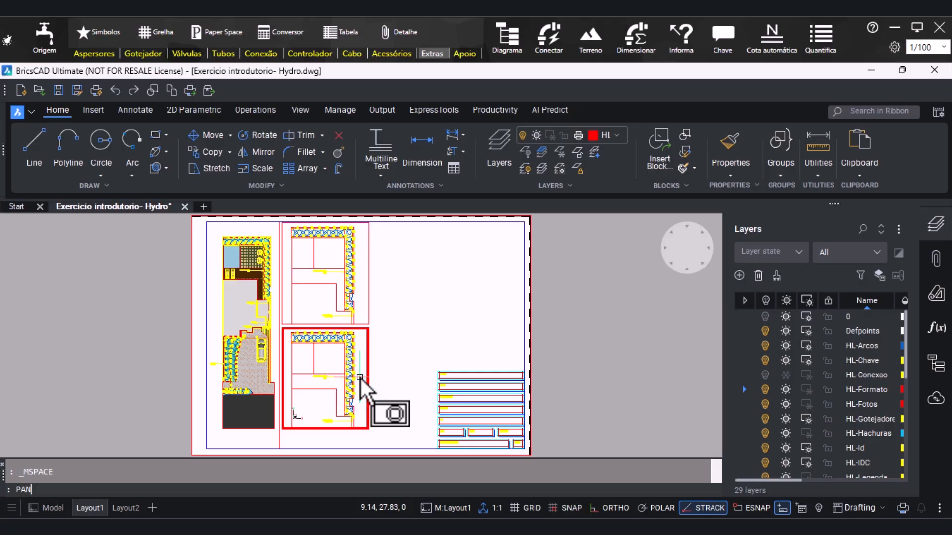
key(Return)
mouse_move(340, 419)
mouse_down()
mouse_move(329, 404)
mouse_move(345, 337)
mouse_up()
drag(334, 410, 336, 392)
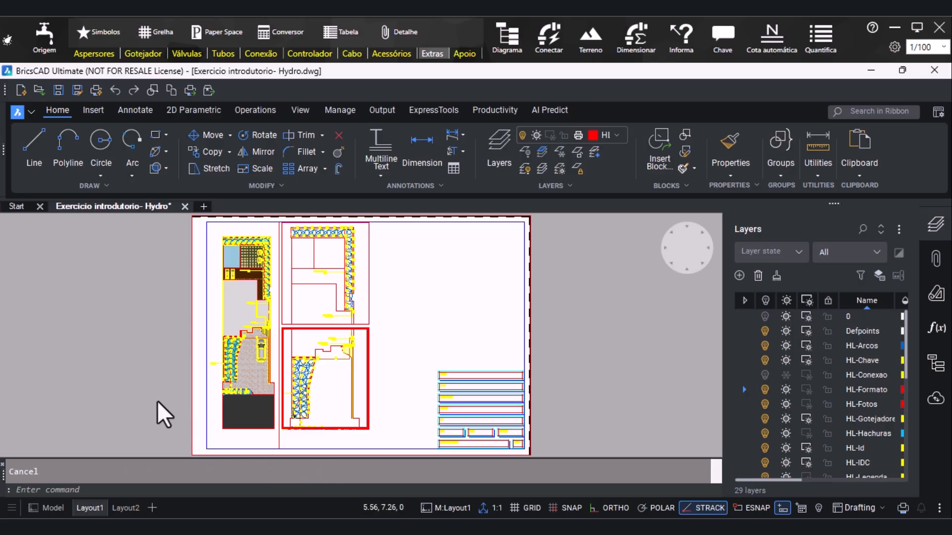
double_click(118, 374)
Stretch the lower viewport's bottom edge down to near the sheet margin to include the end of the plan
click(350, 430)
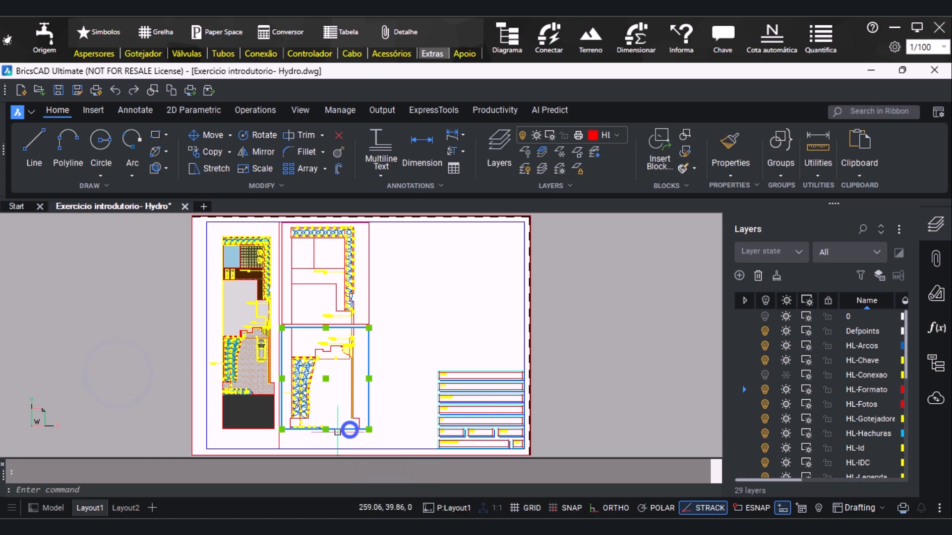
click(325, 429)
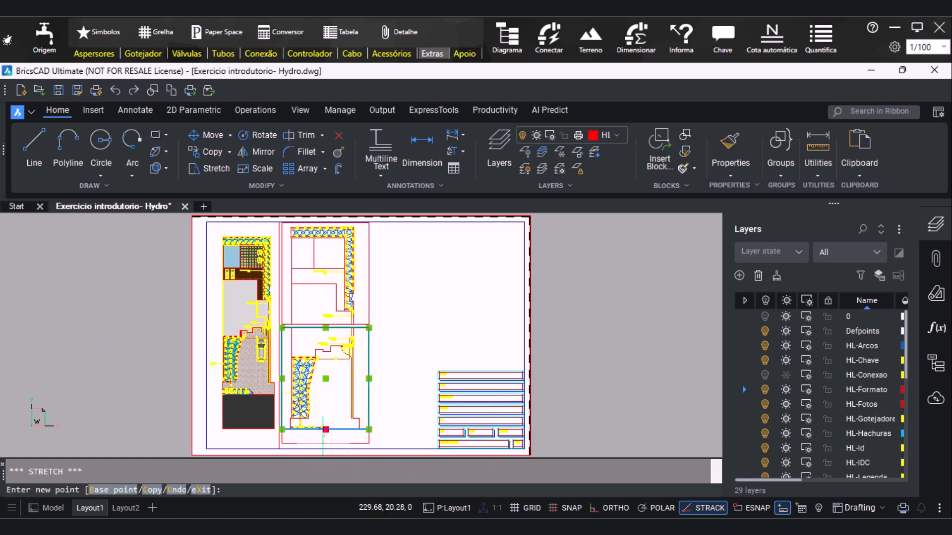
click(323, 444)
click(323, 443)
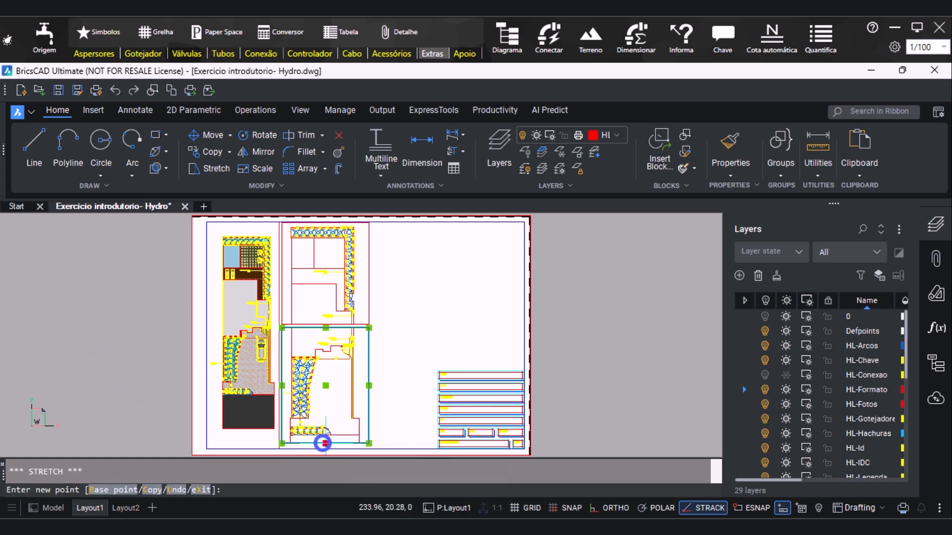
key(Escape)
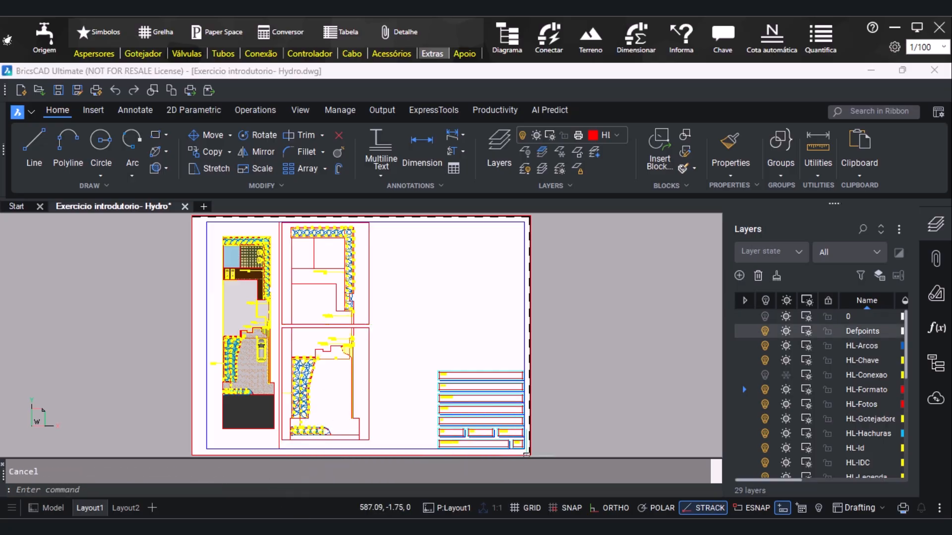
Move the lower viewport slightly down to leave a gap beneath the upper detail viewport
click(363, 368)
click(326, 384)
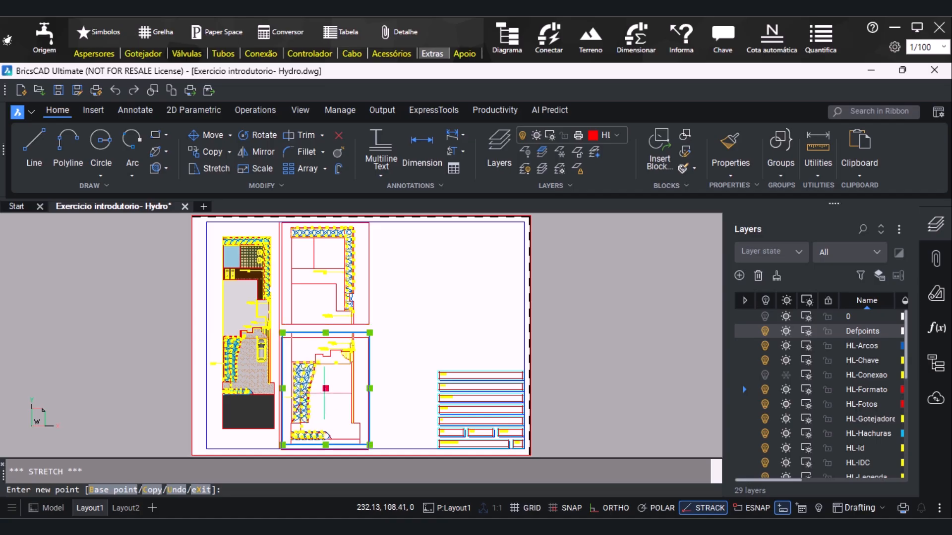
key(Escape)
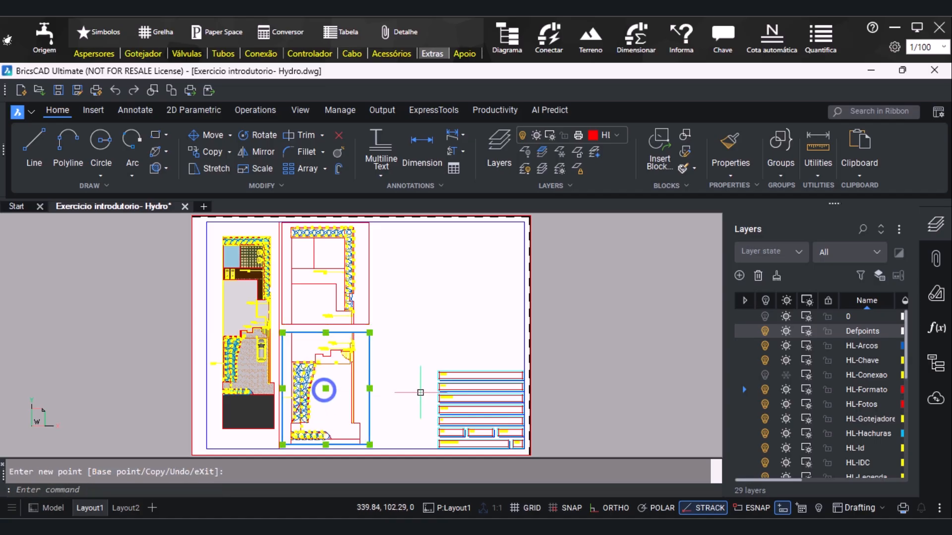
key(Escape)
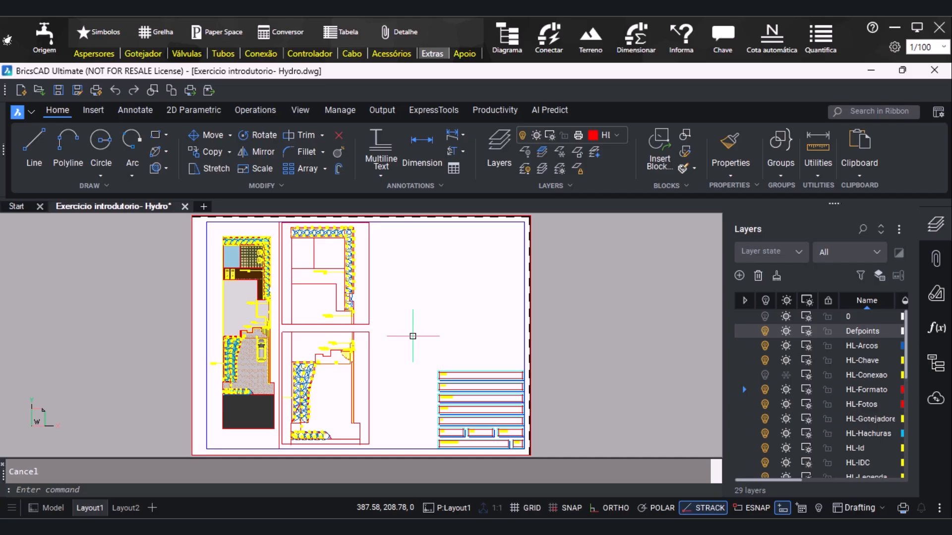
Paste a viewport copy above the title block and stretch its lower-left corner outward and down to the title block's upper edge
scroll(413, 337, down, 2)
scroll(412, 351, up, 2)
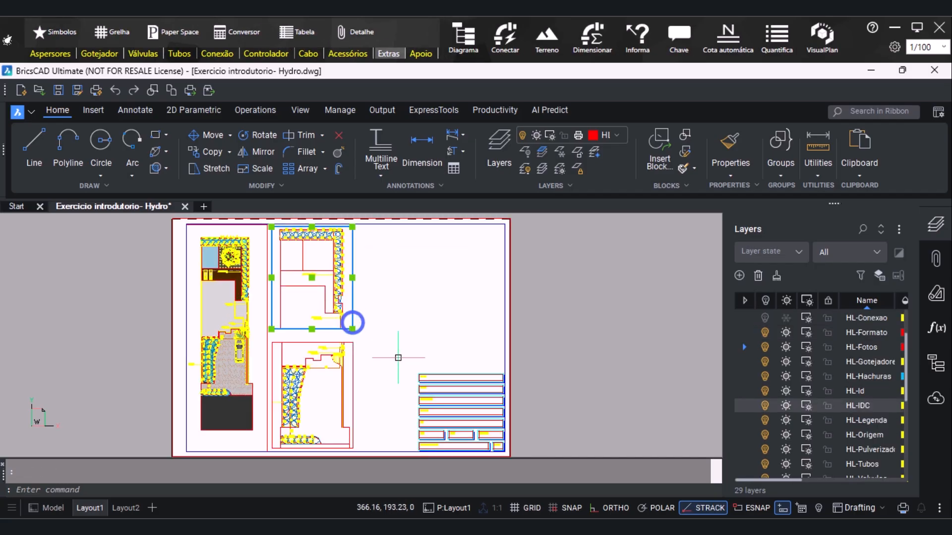
key(ctrl+v)
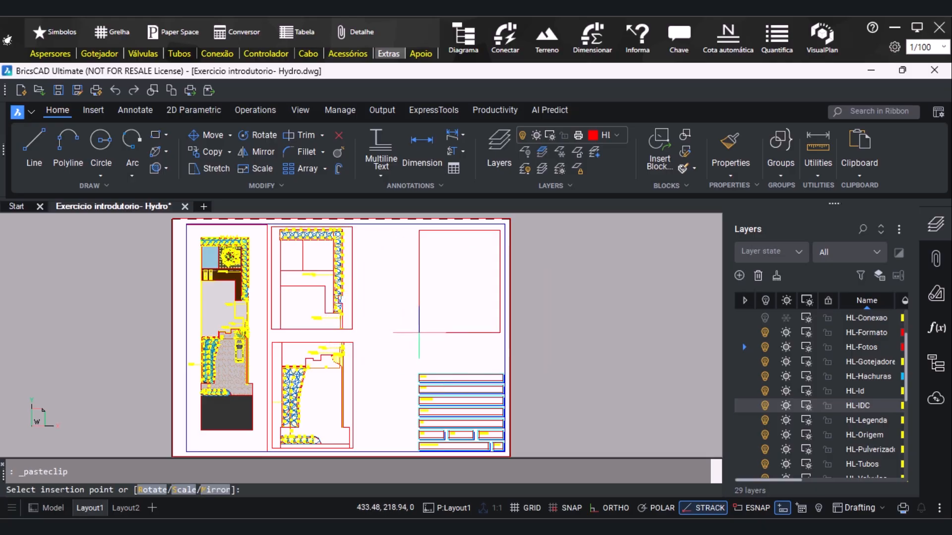
click(421, 329)
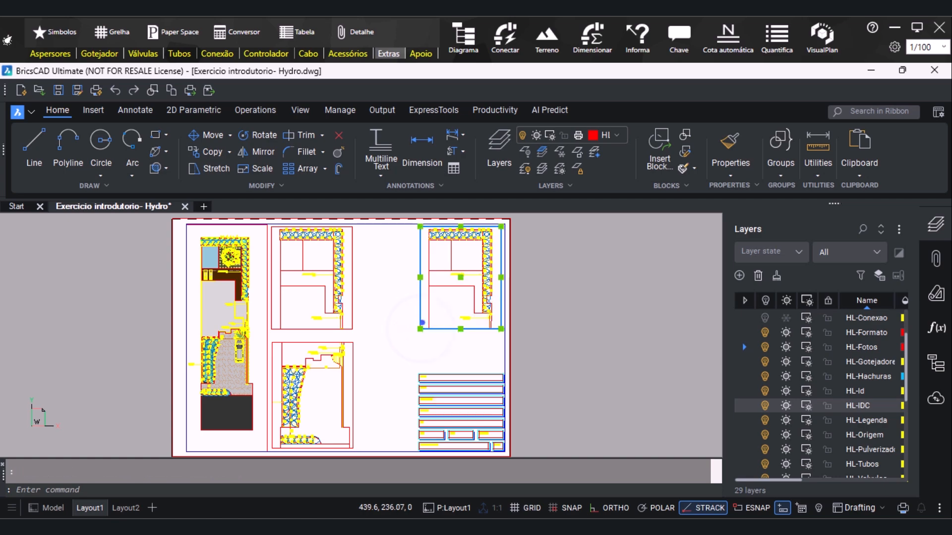
click(420, 329)
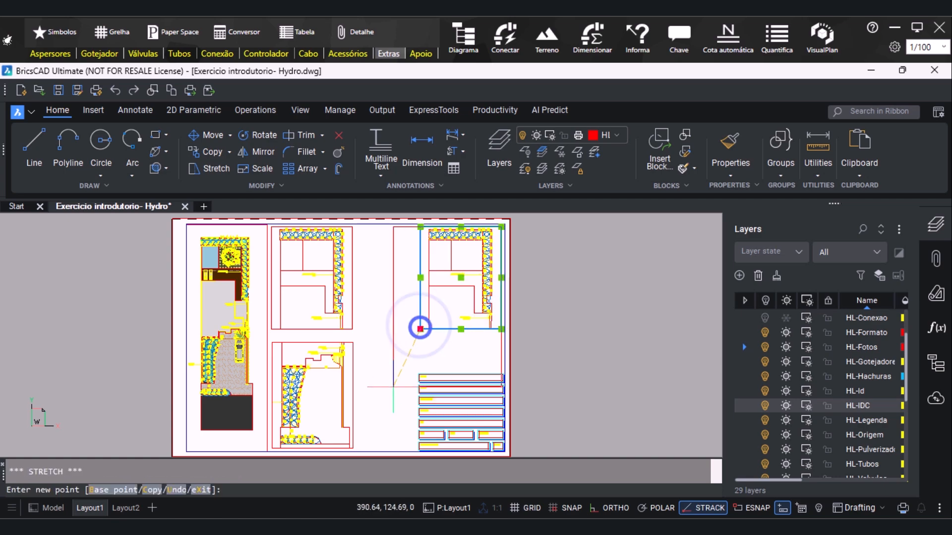
click(392, 371)
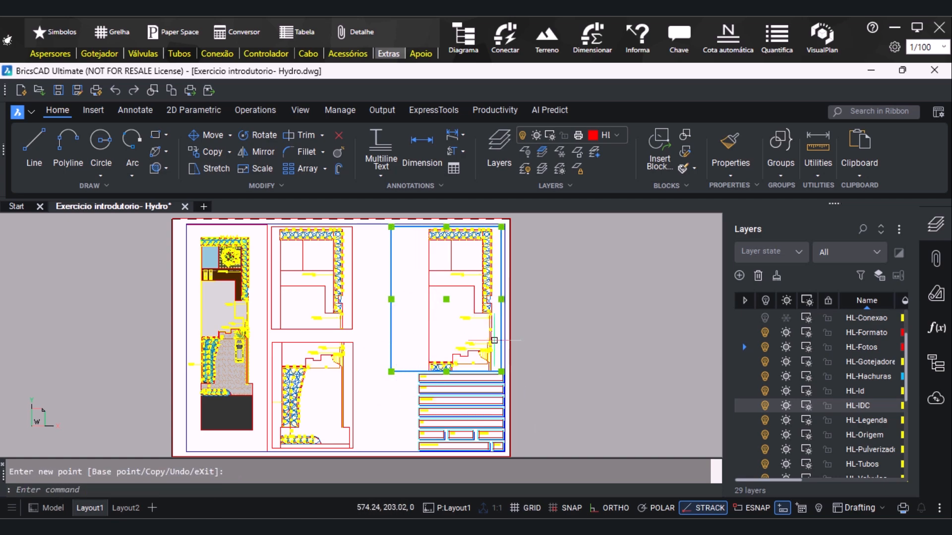
Activate the viewport above the title block, frame the legend tables and product photos in it, and return to paper space
double_click(409, 312)
scroll(422, 317, down, 3)
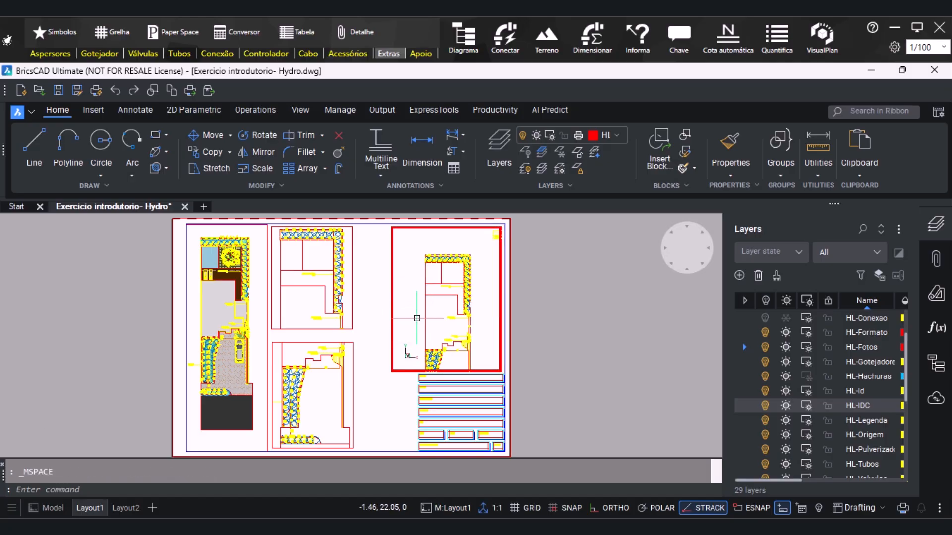
scroll(424, 307, down, 2)
scroll(466, 346, up, 2)
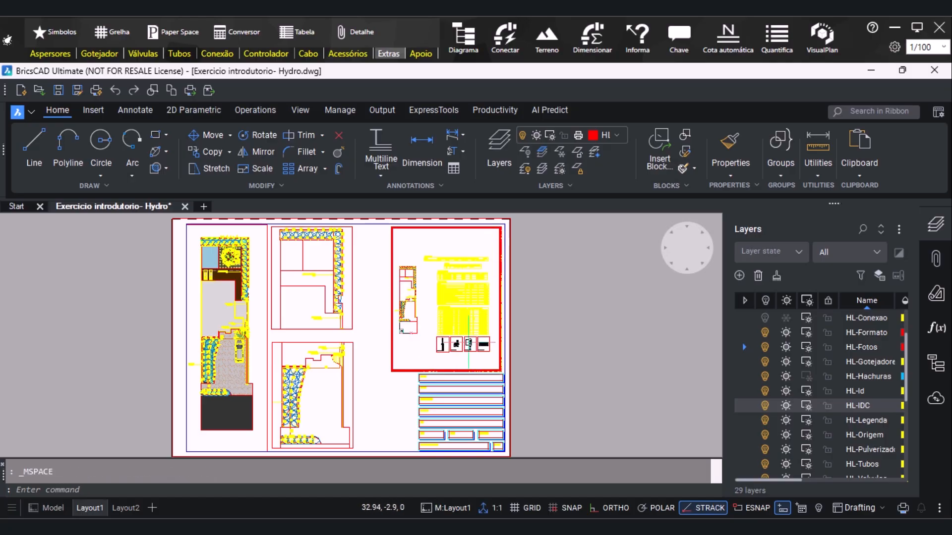
middle_drag(452, 343, 441, 357)
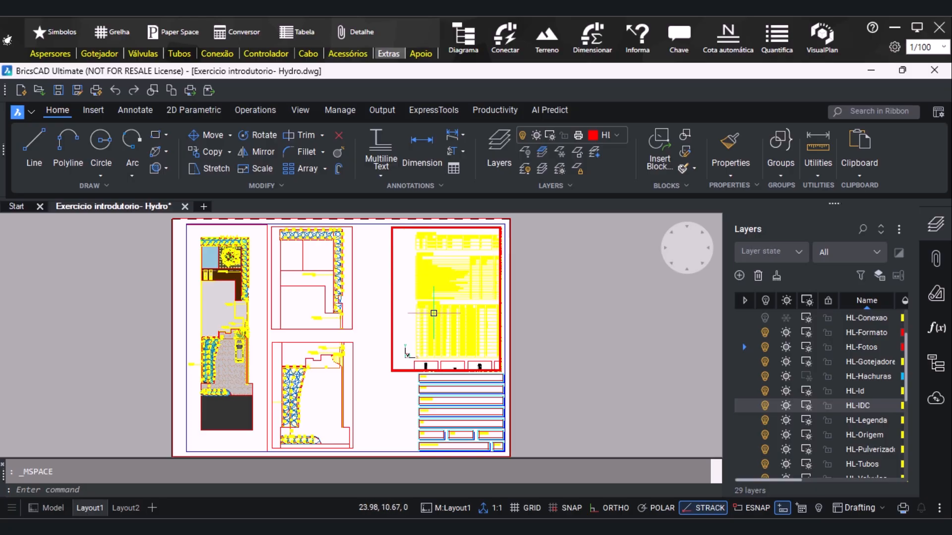
mouse_move(443, 331)
middle_down()
mouse_move(452, 346)
mouse_move(455, 339)
middle_up()
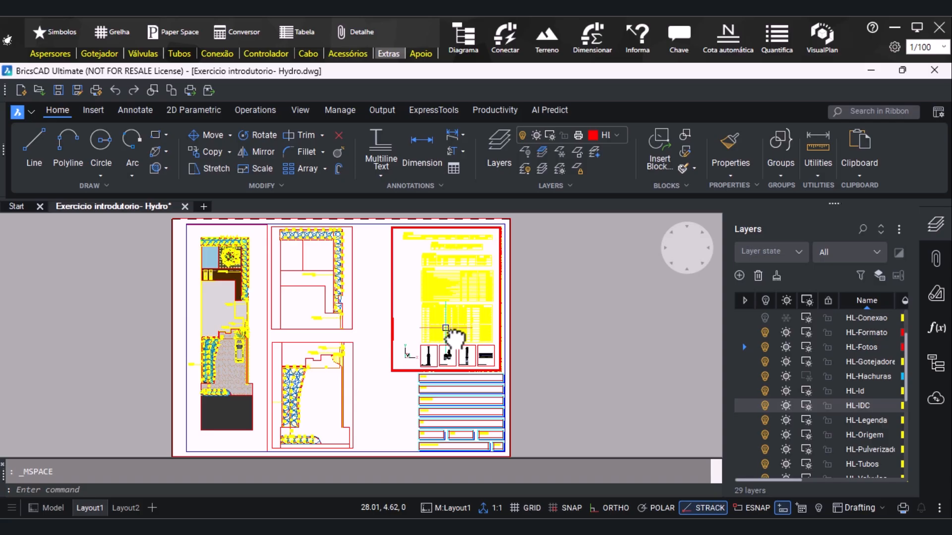
double_click(553, 280)
Stretch the tables viewport's lower-right corner outward toward the title block's outer edge
click(390, 311)
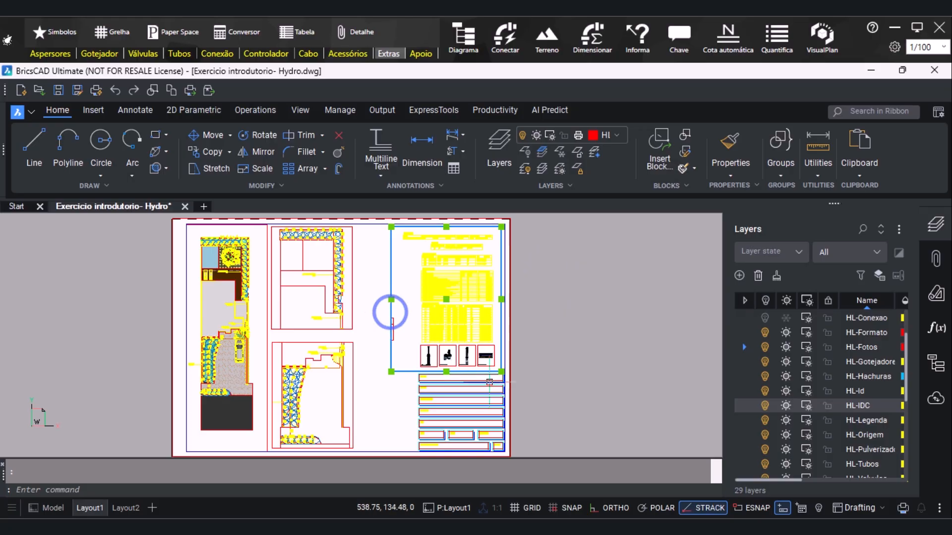
scroll(505, 370, up, 1)
scroll(505, 369, up, 1)
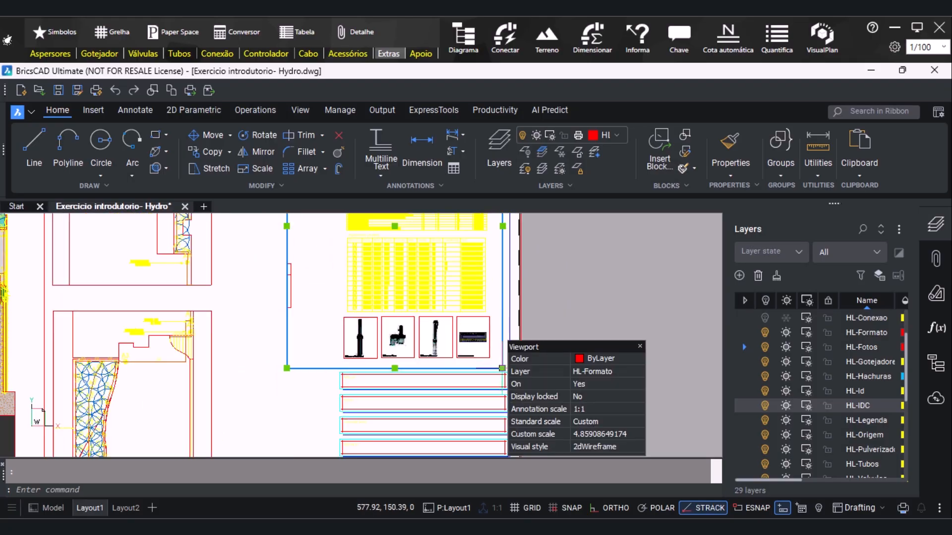
click(503, 368)
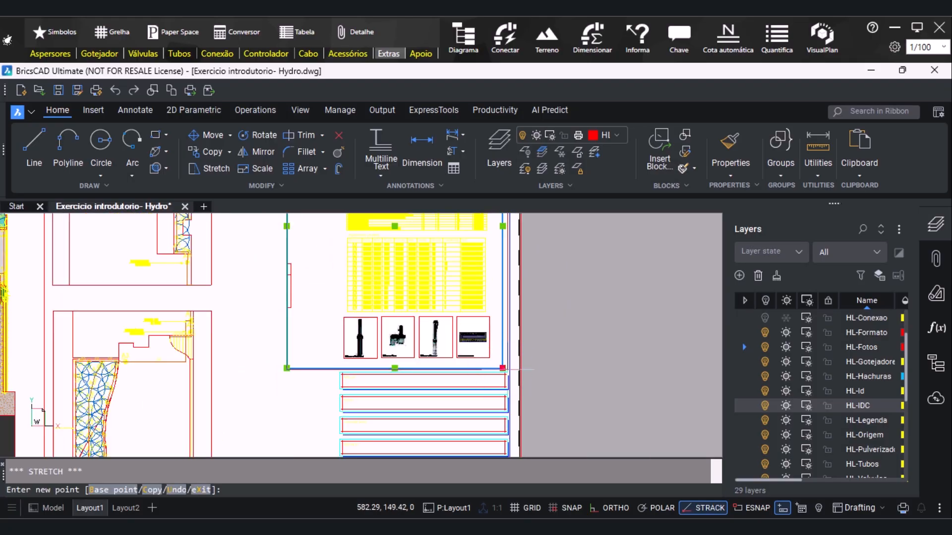
click(504, 368)
Stretch the tables viewport's upper edge up to the sheet's inner frame line and clear the selection
scroll(384, 379, down, 4)
scroll(426, 293, up, 4)
click(312, 289)
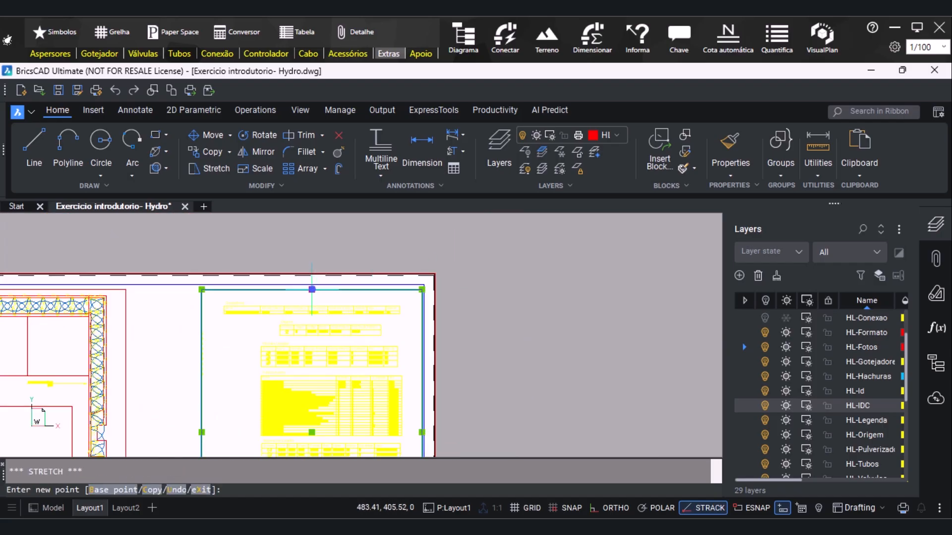
click(311, 285)
scroll(410, 270, down, 2)
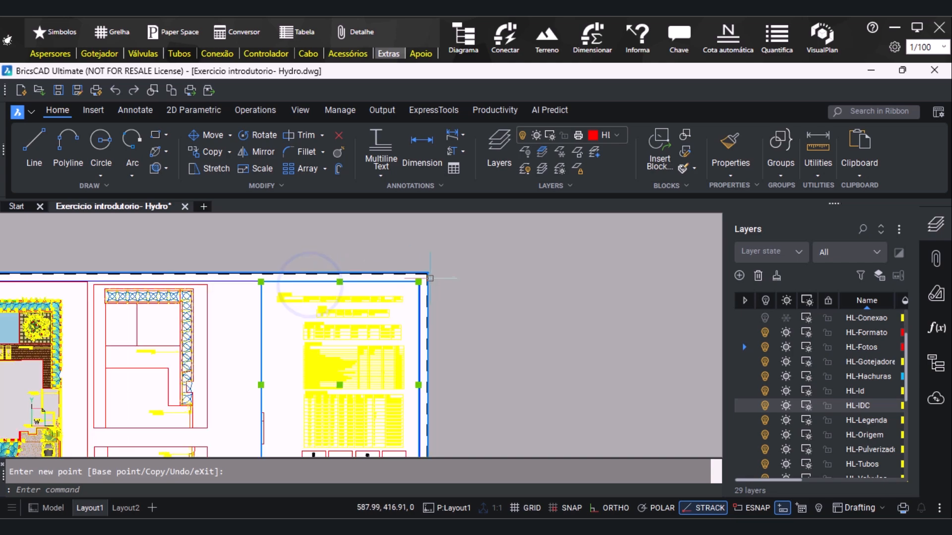
scroll(429, 276, down, 3)
scroll(407, 402, up, 3)
scroll(406, 403, up, 2)
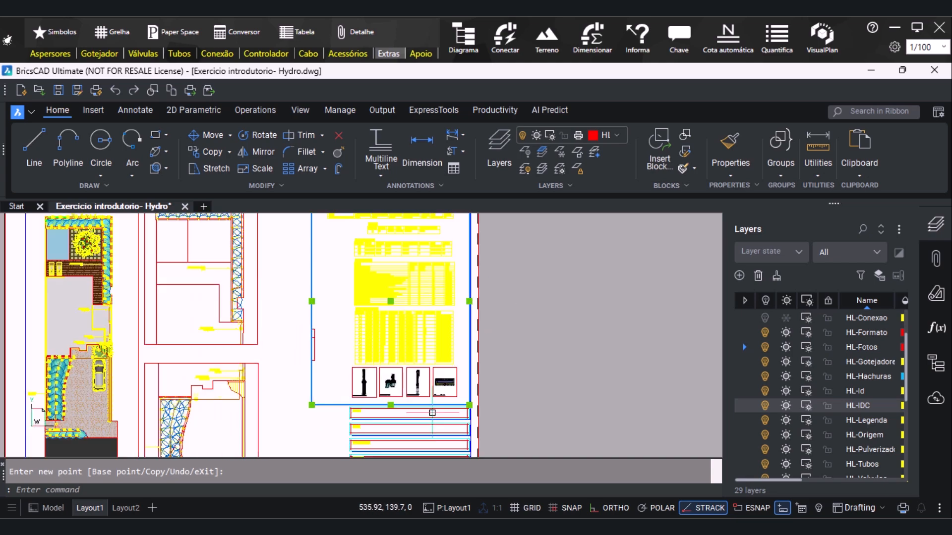
key(Escape)
scroll(395, 383, down, 2)
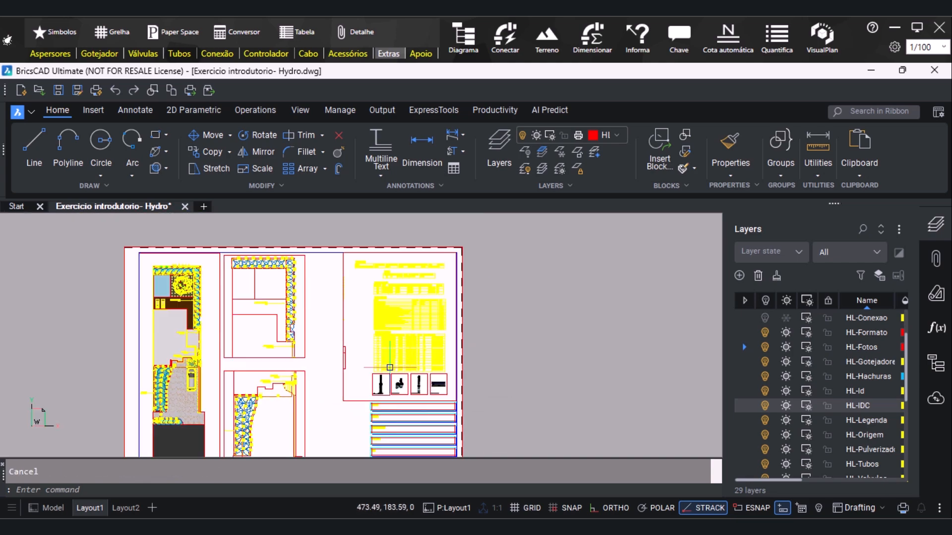
Try to reframe the tables and photos inside their viewport, undo the view change, and return to paper space
double_click(367, 325)
scroll(358, 326, up, 1)
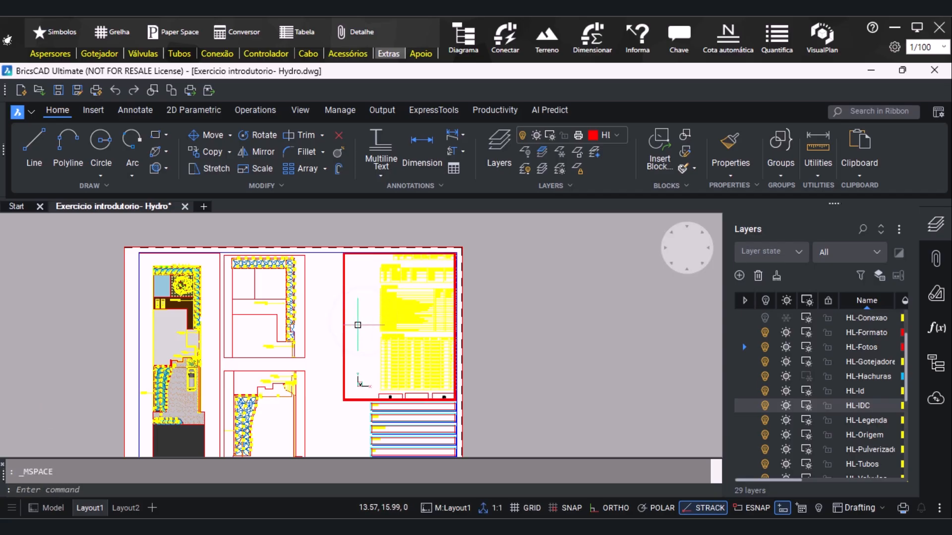
scroll(357, 325, down, 1)
middle_drag(426, 369, 429, 374)
middle_drag(422, 375, 422, 368)
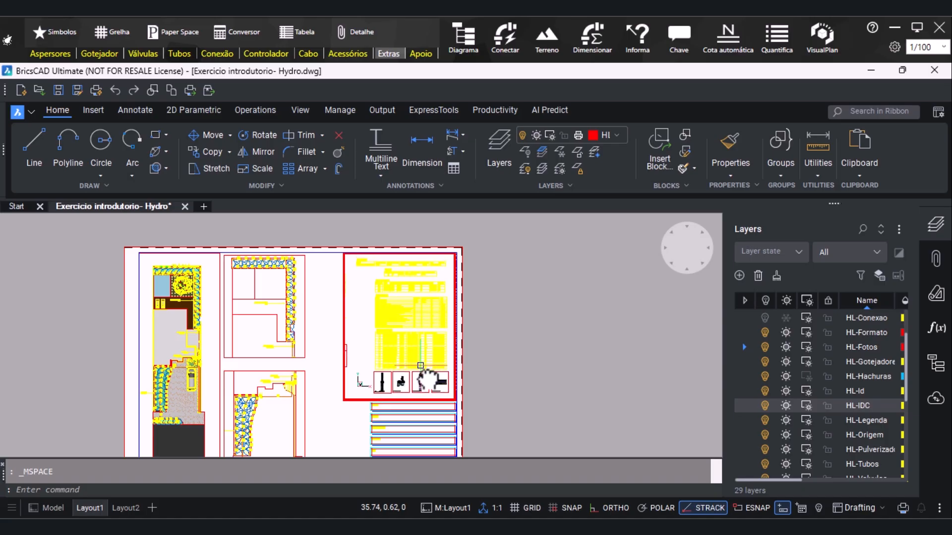
key(ctrl+z)
double_click(492, 362)
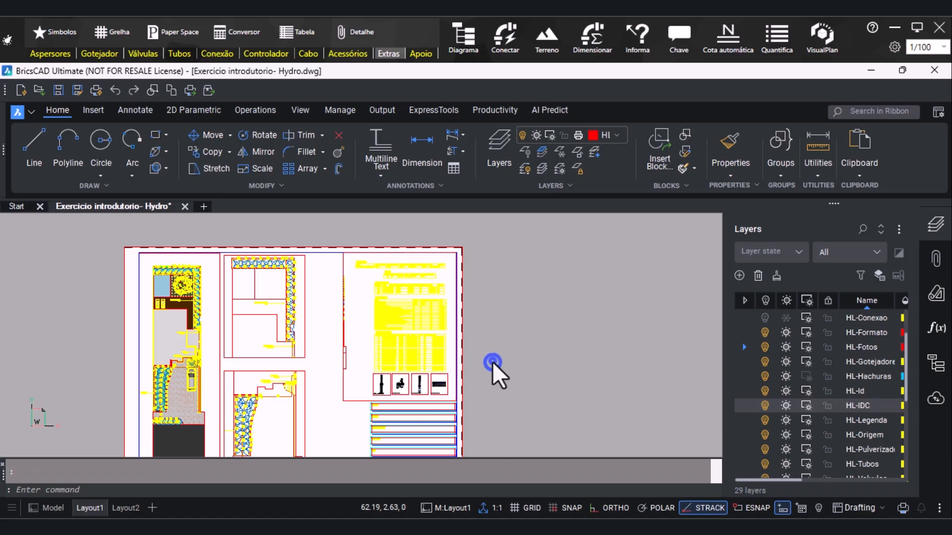
Stretch the tables viewport's left edge slightly inward to crop out the stray piece of the plan, and deselect the viewport
click(342, 323)
click(342, 327)
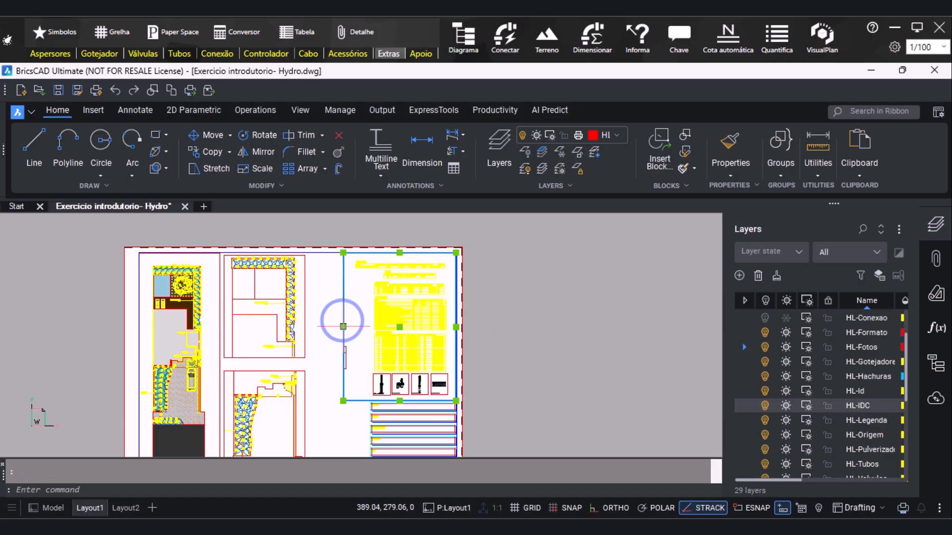
click(355, 327)
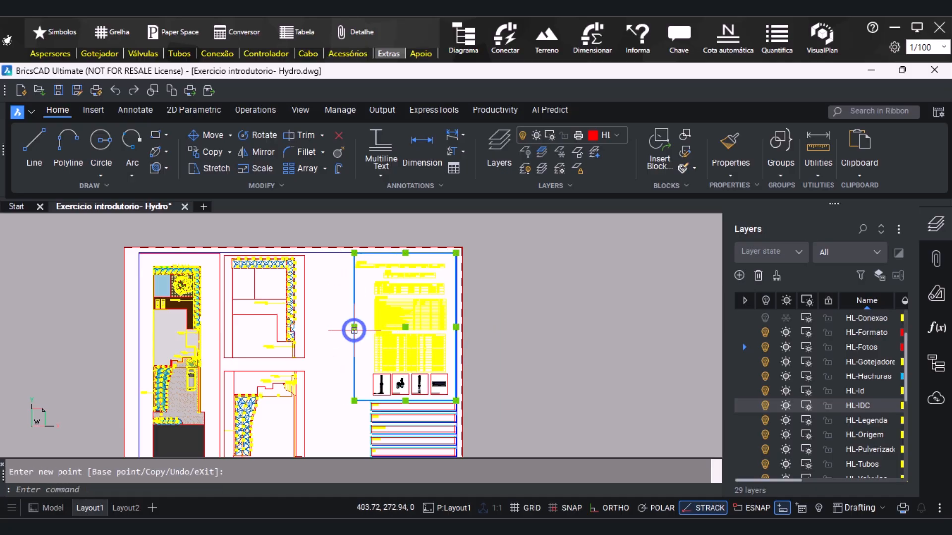
click(538, 304)
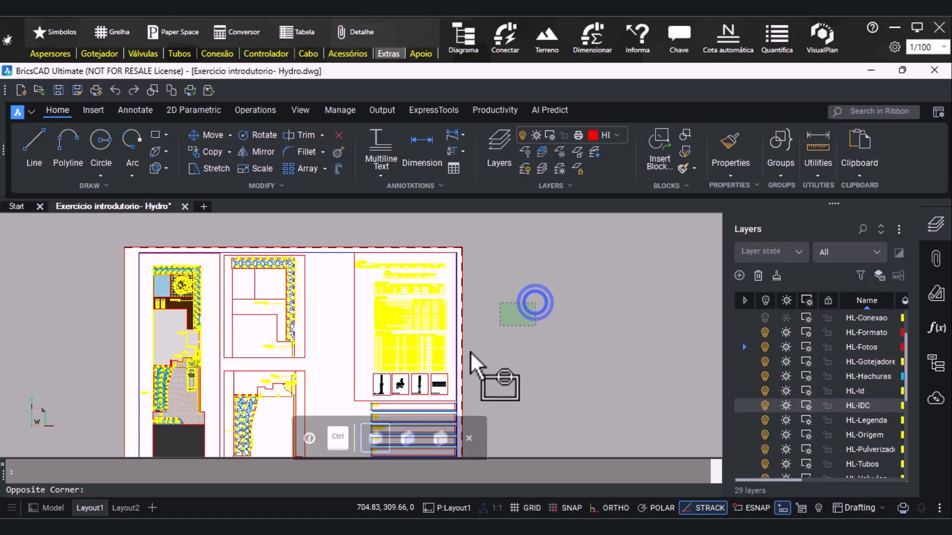
scroll(254, 293, down, 3)
scroll(313, 368, up, 3)
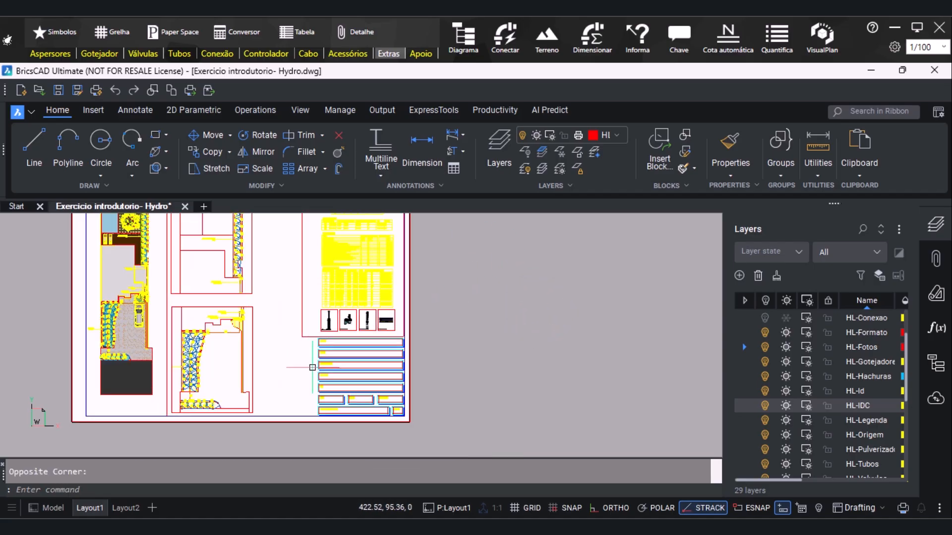
scroll(484, 356, down, 2)
scroll(338, 233, up, 2)
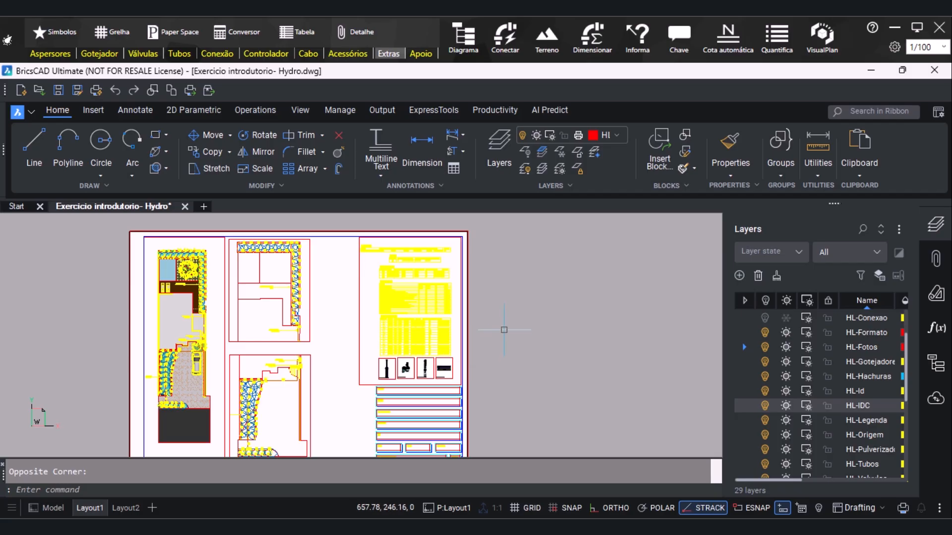
Attach the desktop image 01 to the sheet near the tables viewport, scaling it freehand and enabling Ortho to keep its rotation upright
scroll(504, 330, down, 2)
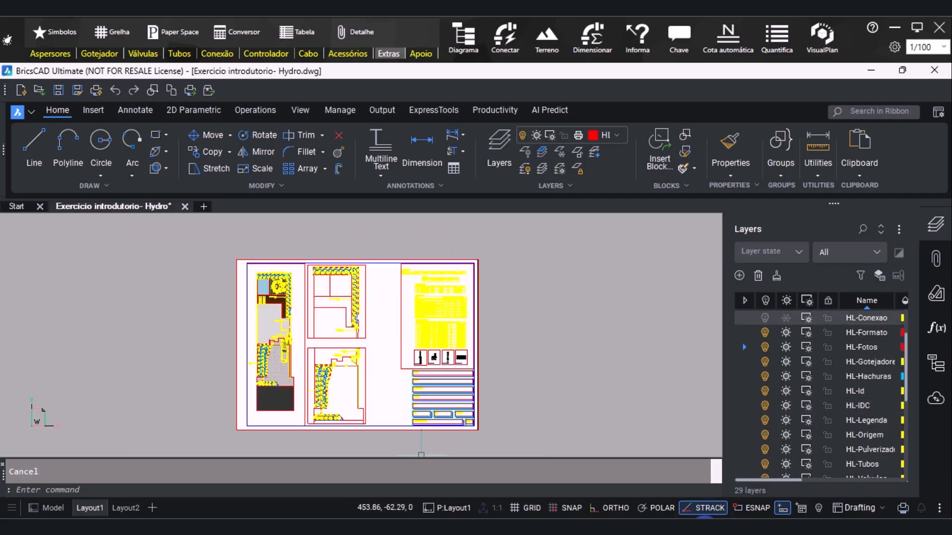
click(454, 527)
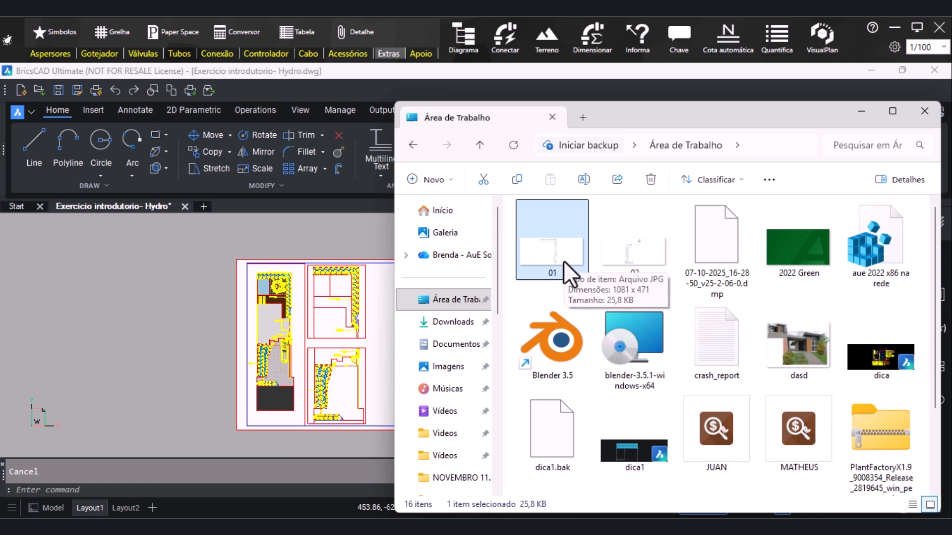
mouse_move(563, 257)
mouse_down()
mouse_move(369, 347)
mouse_move(380, 347)
mouse_up()
scroll(412, 335, up, 1)
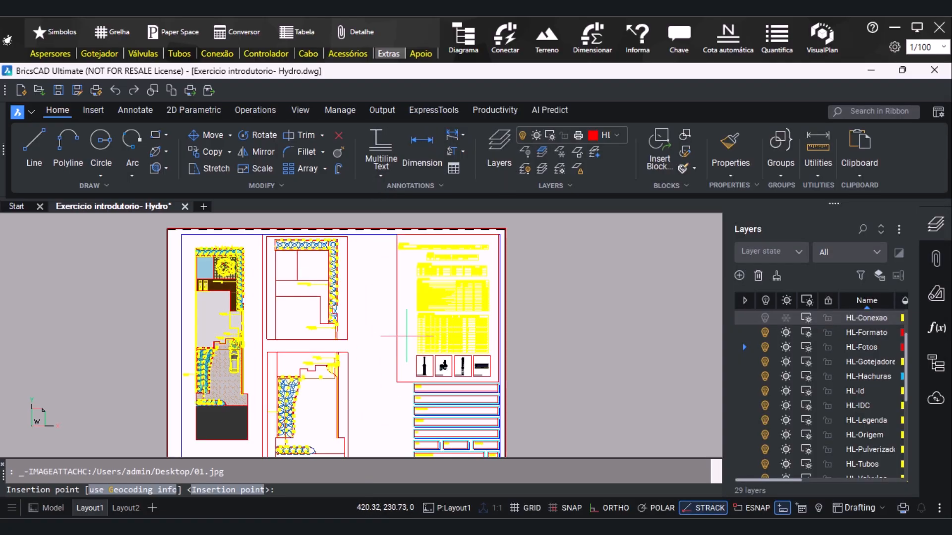
click(410, 343)
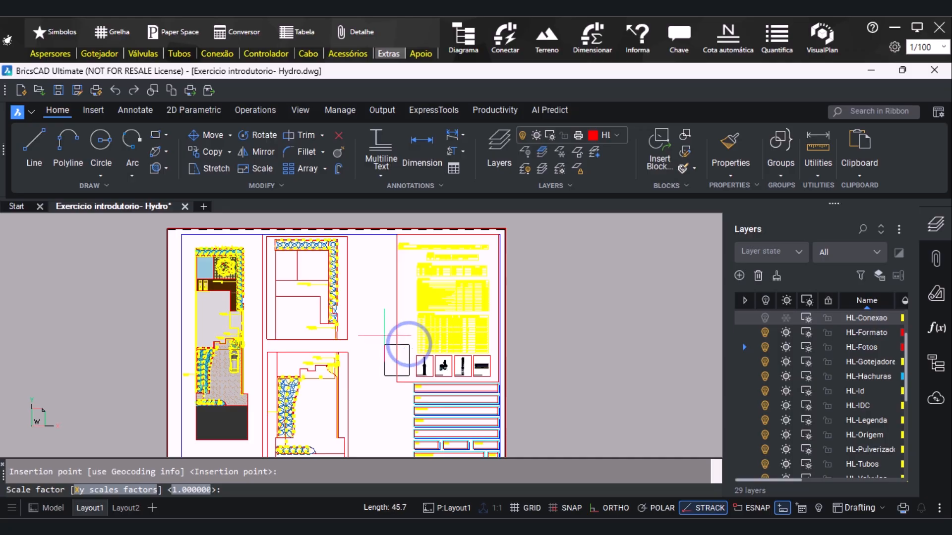
click(357, 361)
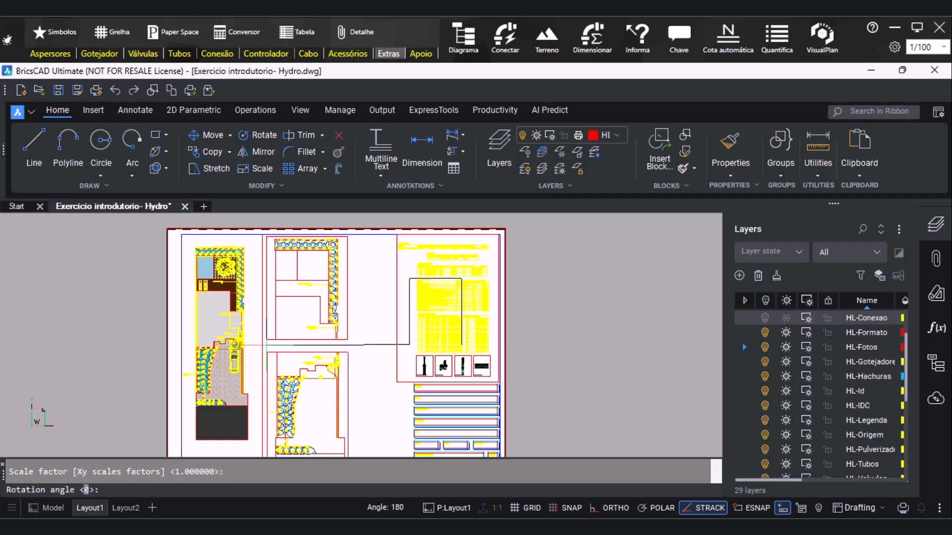
click(617, 507)
click(318, 361)
scroll(461, 303, up, 3)
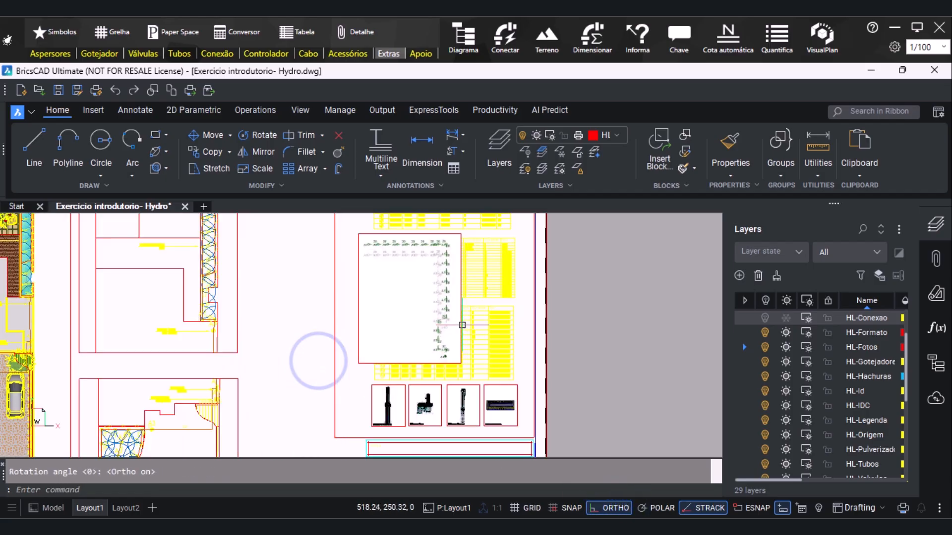
Move the attached image 01 horizontally off the tables into the empty space beside the upper detail viewport
click(360, 302)
text(m)
key(Return)
click(442, 315)
scroll(330, 353, up, 1)
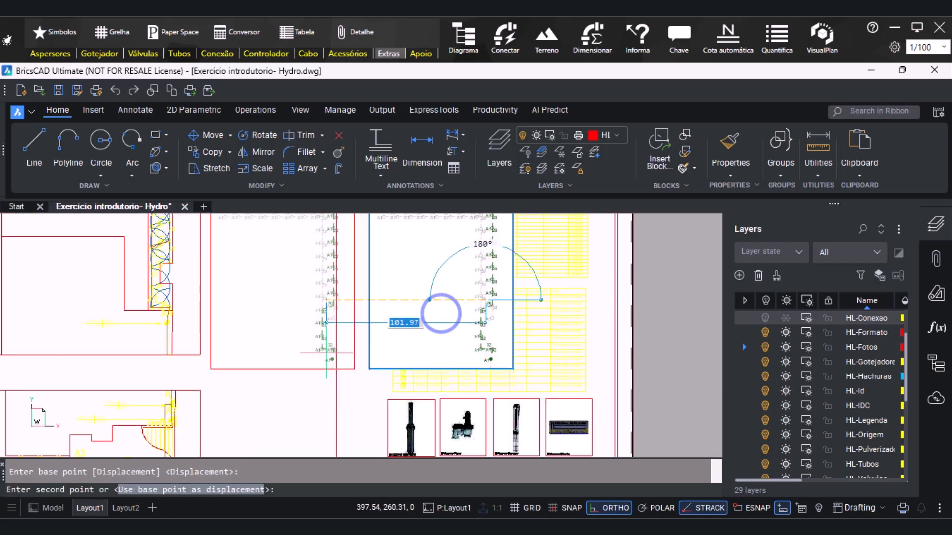
scroll(328, 355, down, 2)
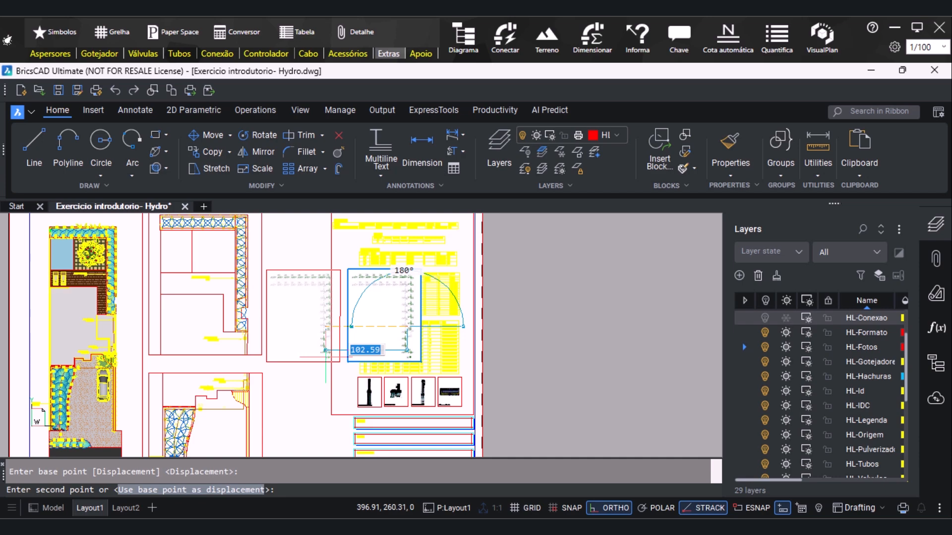
click(326, 351)
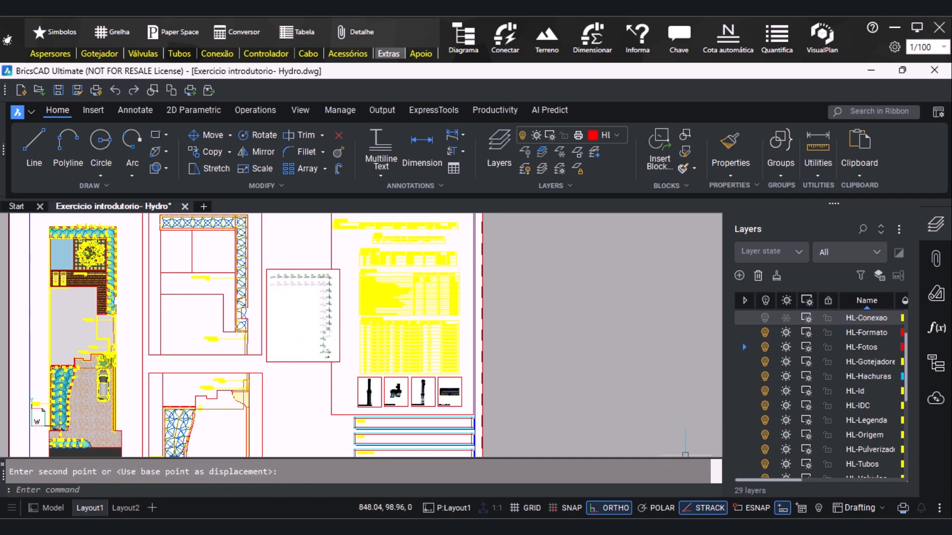
Attach the desktop image 02 below image 01, beside the lower detail viewport, scaling it freehand and keeping it upright
click(467, 528)
click(650, 255)
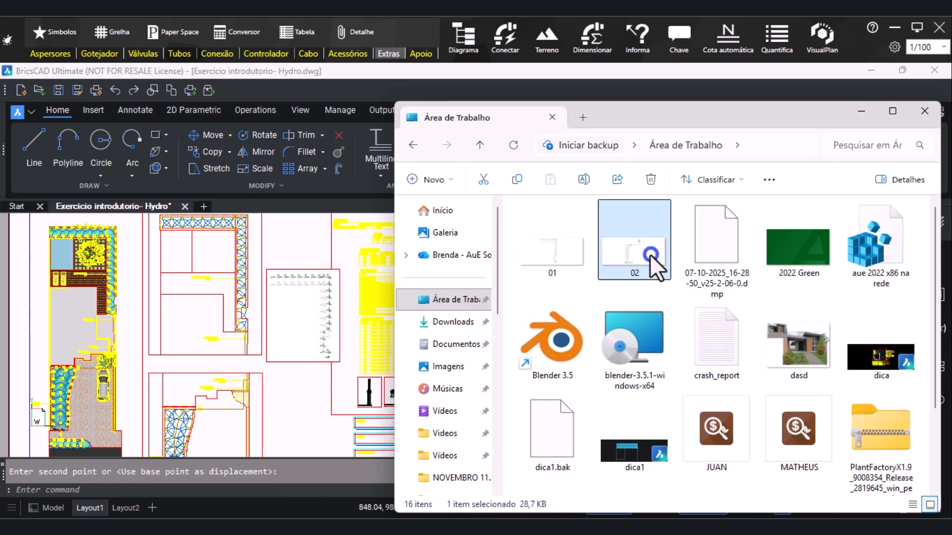
mouse_move(649, 254)
mouse_down()
mouse_move(319, 382)
mouse_move(319, 400)
mouse_up()
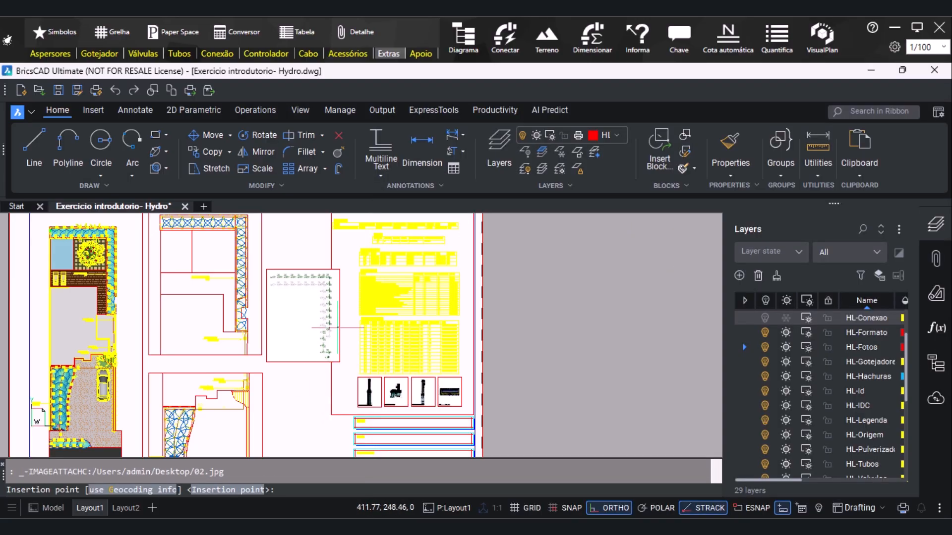
scroll(318, 377, down, 2)
scroll(331, 347, down, 2)
scroll(331, 359, up, 4)
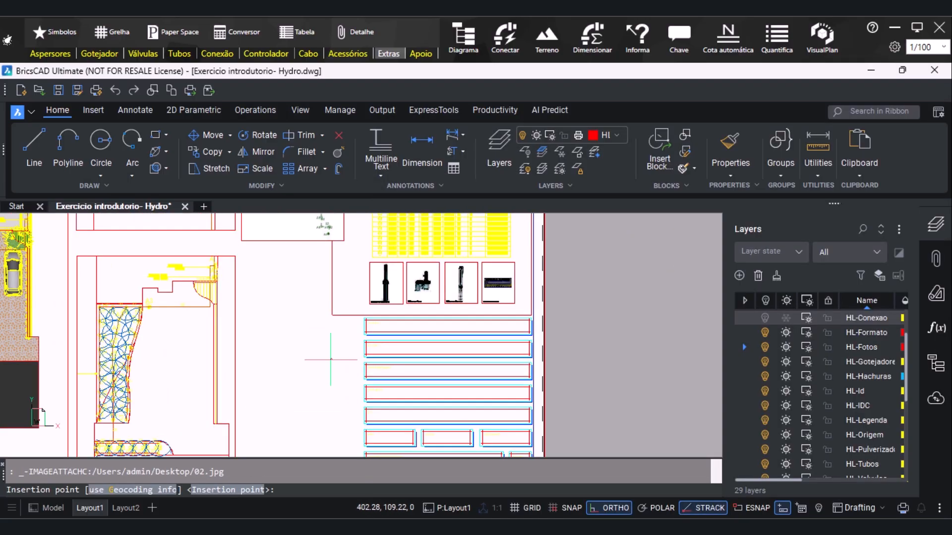
click(343, 378)
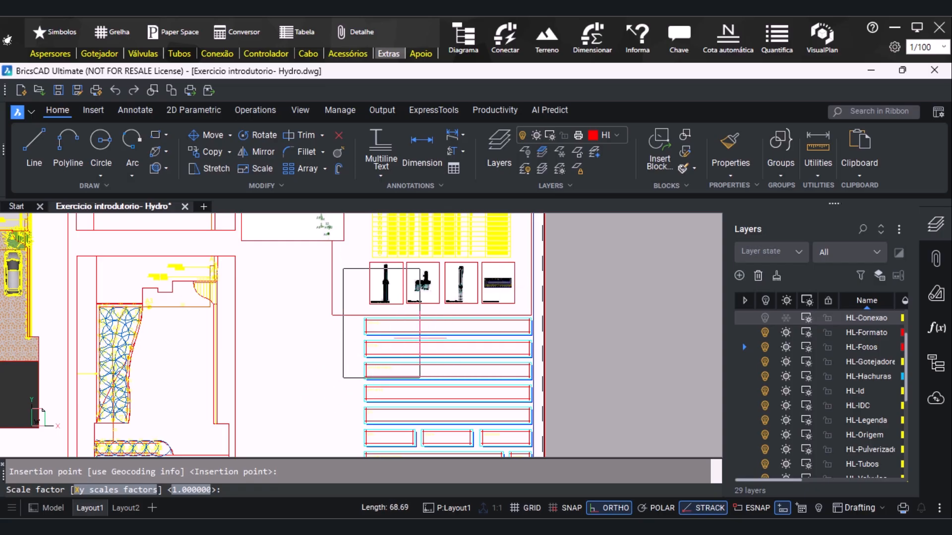
click(430, 331)
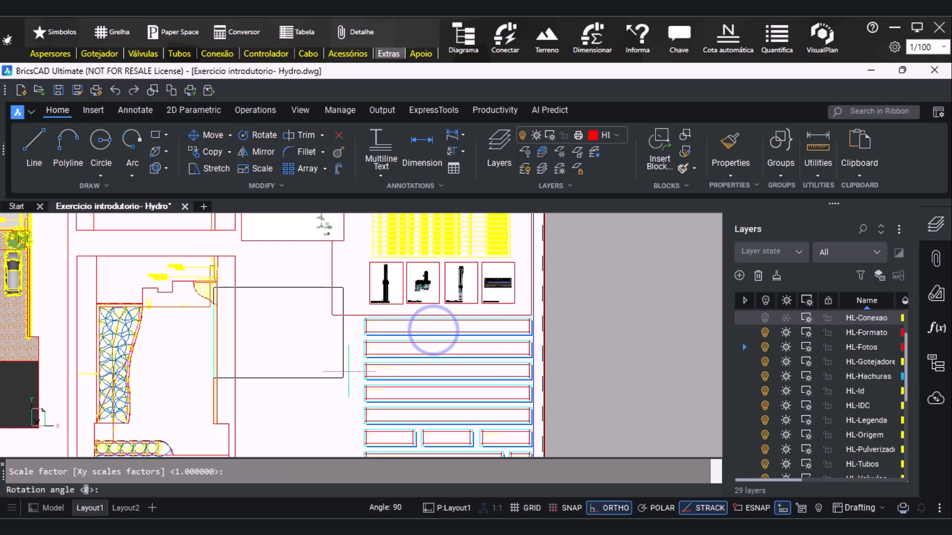
click(612, 386)
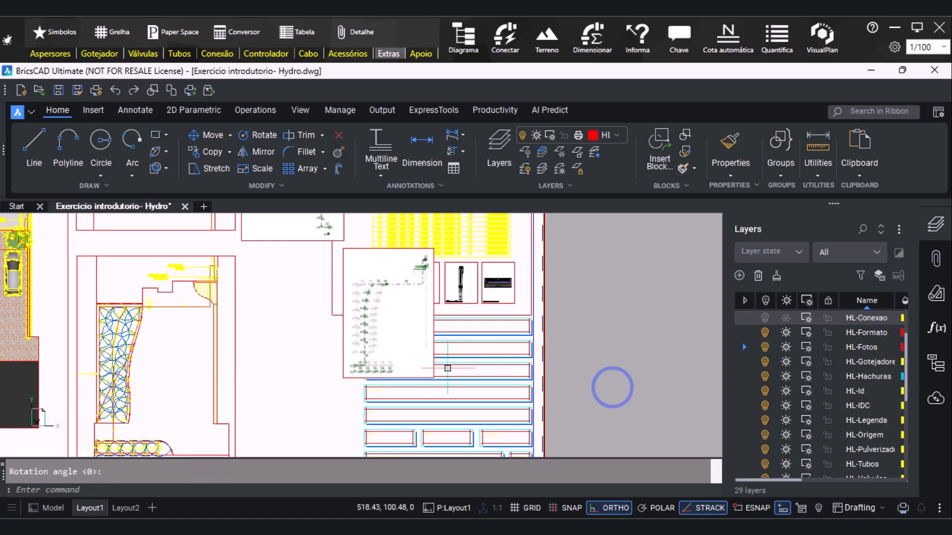
Move the attached image 02 horizontally off the tables into the empty space below image 01, beside the lower detail viewport
click(352, 266)
click(352, 302)
click(341, 289)
text(m)
key(Return)
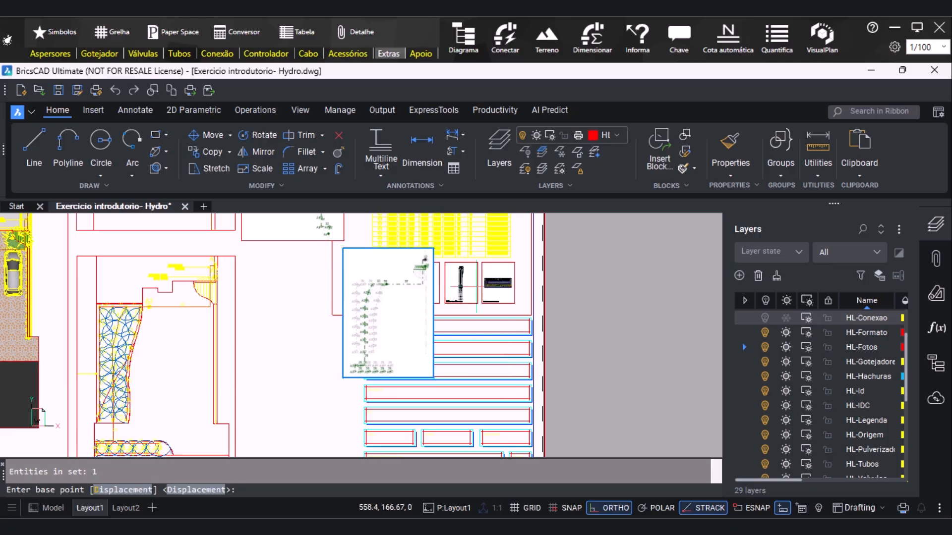
click(409, 323)
click(293, 375)
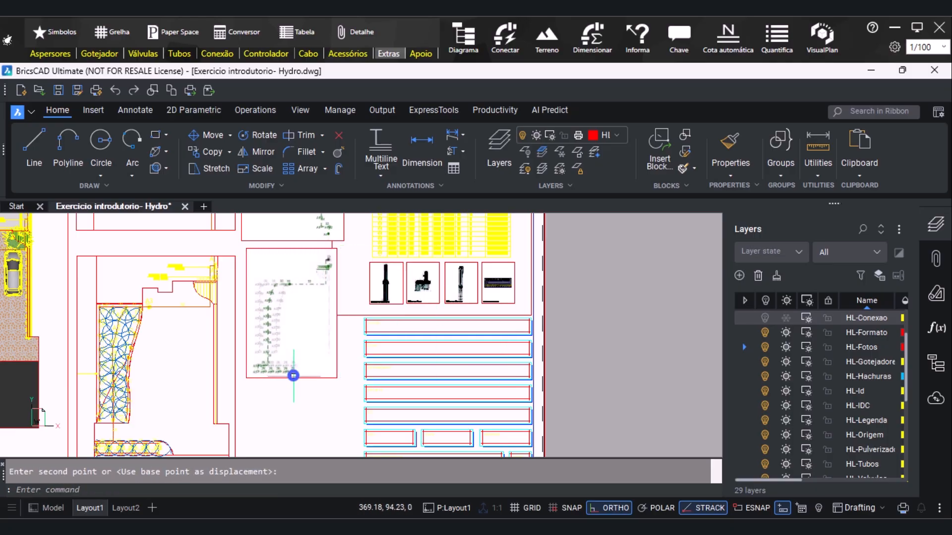
Check which layer the upper detail viewport is on and turn off the HL-Formato layer
scroll(556, 352, down, 2)
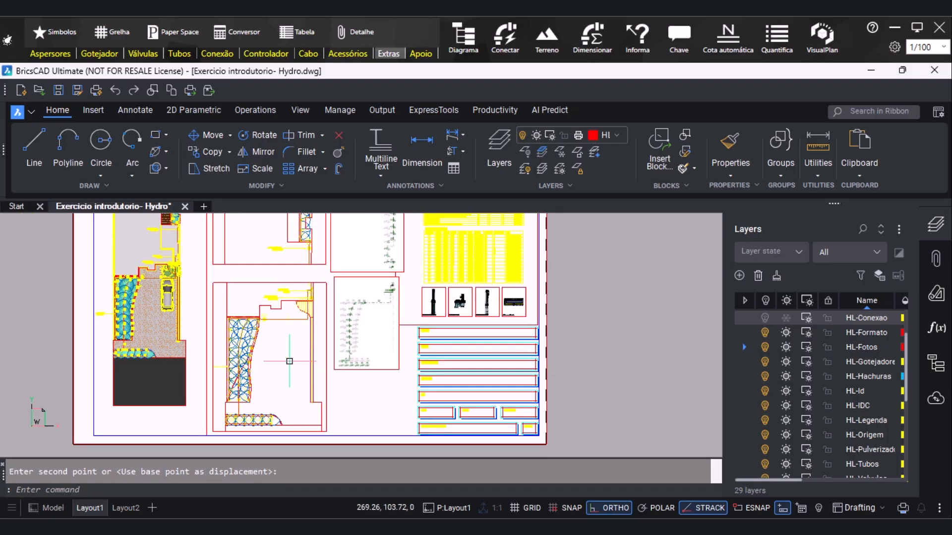
scroll(323, 386, up, 1)
scroll(261, 406, down, 3)
scroll(274, 343, up, 1)
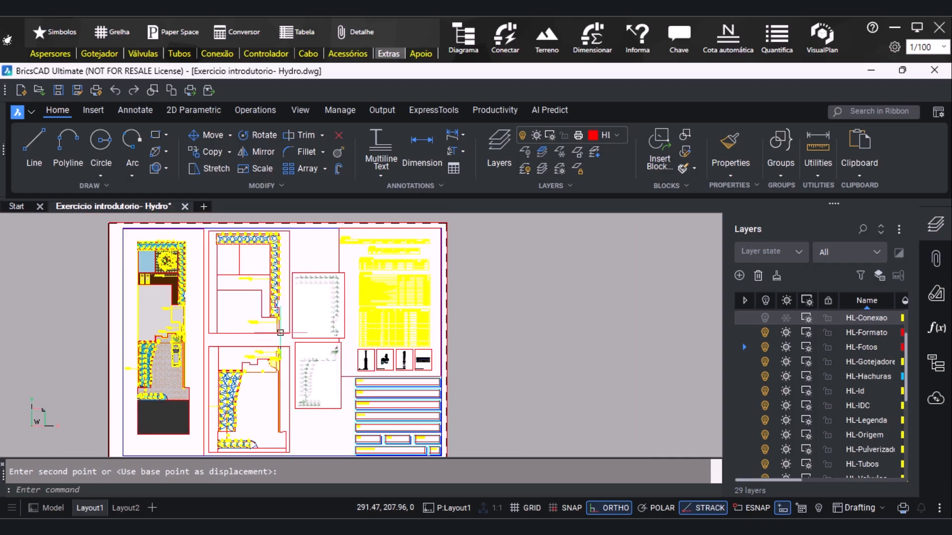
click(289, 329)
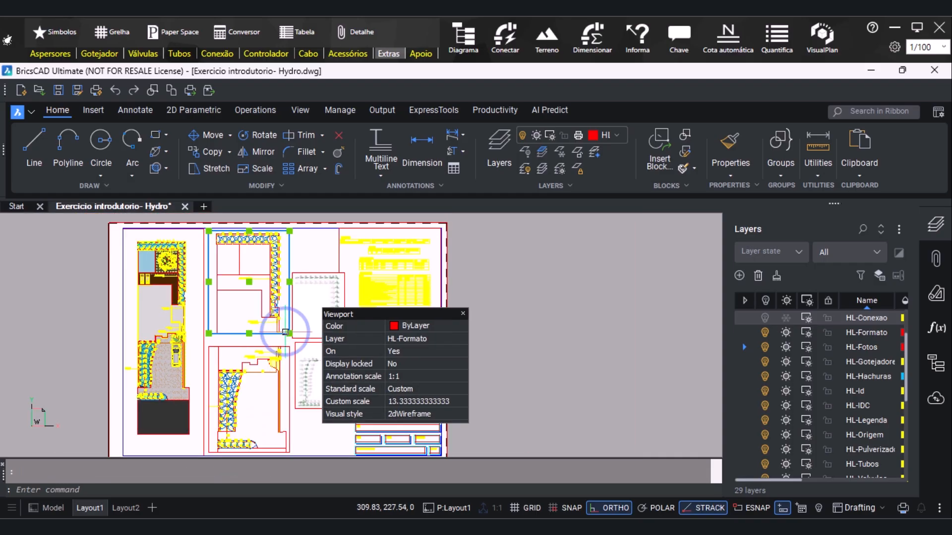
click(619, 132)
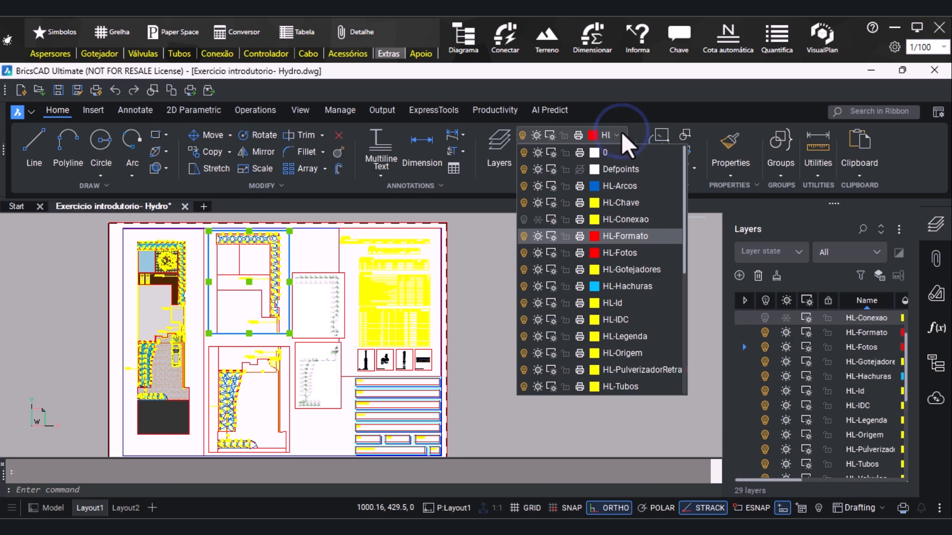
click(621, 132)
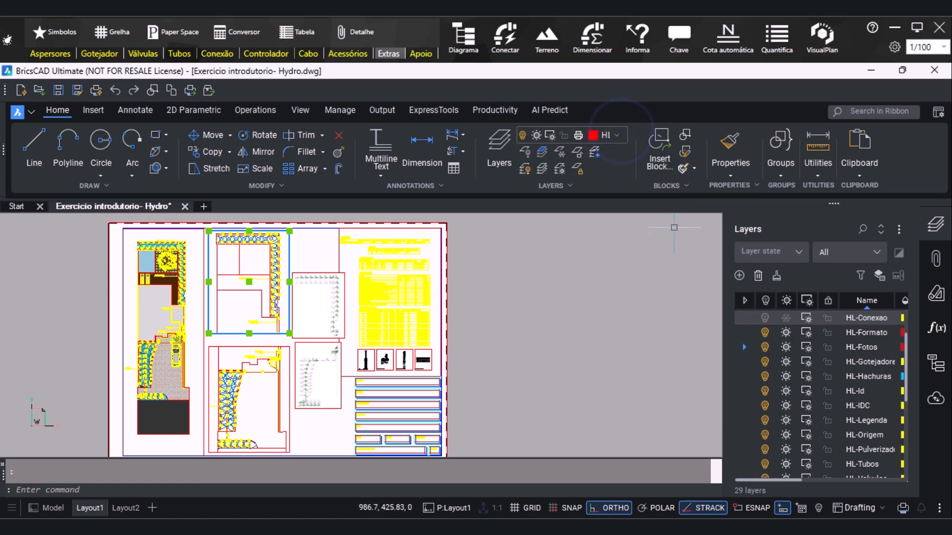
key(Escape)
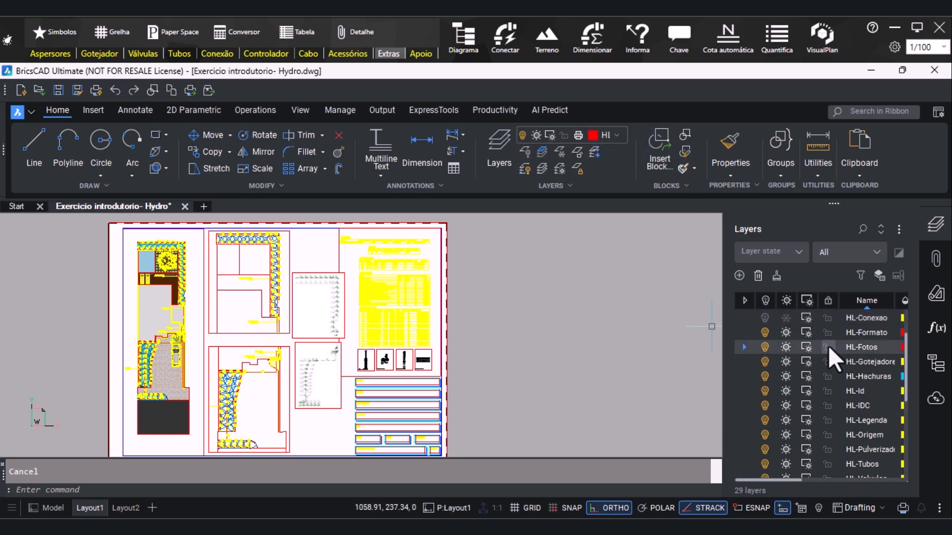
click(765, 333)
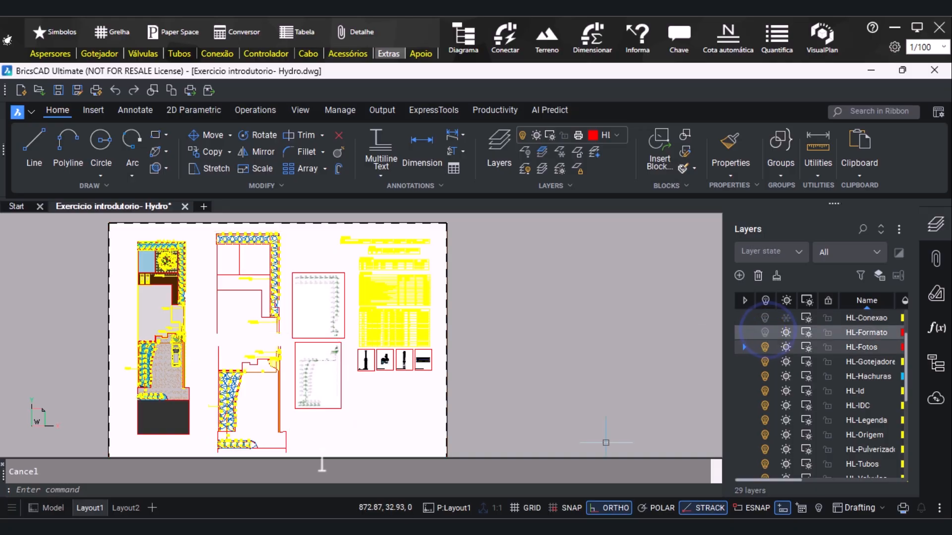
Move image 01 vertically a little further up the sheet to open space above image 02
scroll(287, 263, down, 2)
scroll(309, 302, up, 2)
scroll(304, 266, down, 1)
scroll(293, 249, up, 1)
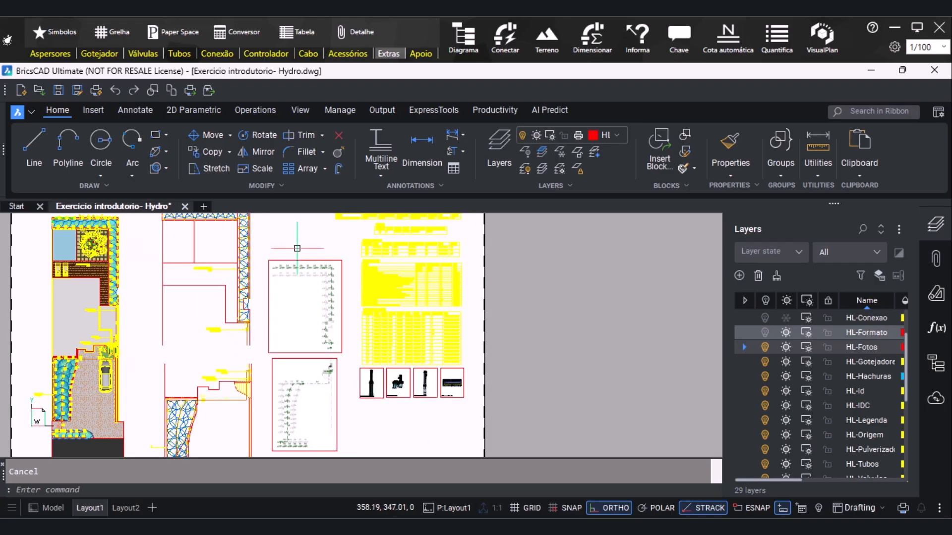
click(295, 258)
text(m)
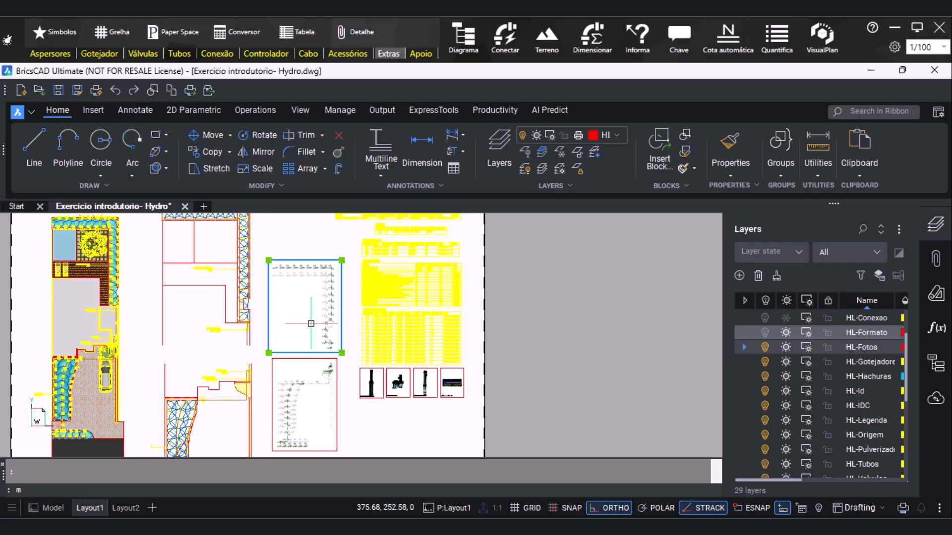
key(Return)
click(301, 302)
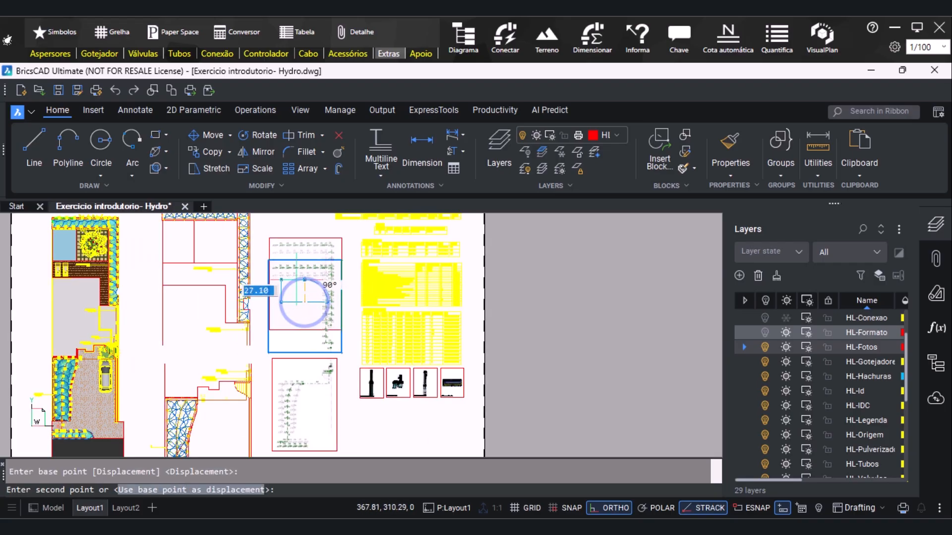
scroll(300, 297, up, 1)
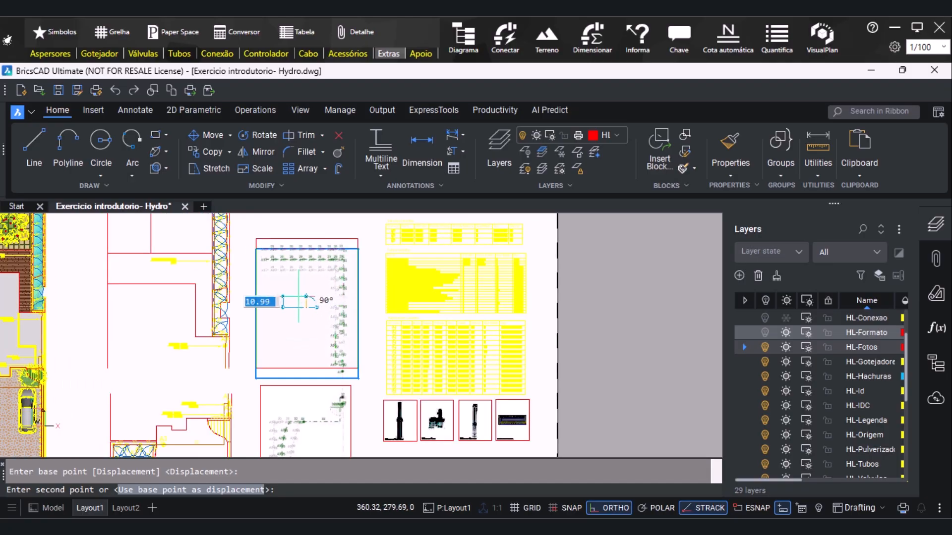
click(300, 294)
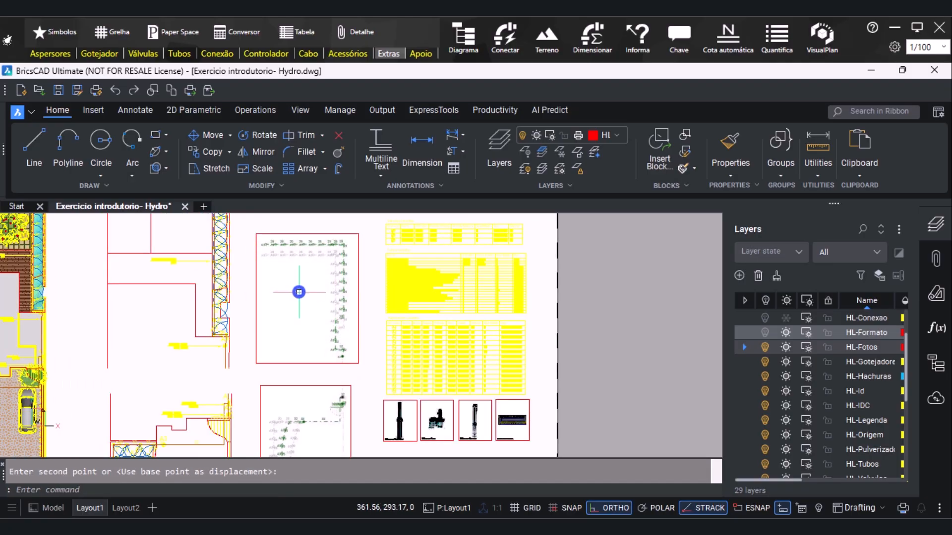
Move image 02 from its top-left corner to the bottom-left corner of image 01, using endpoint snaps
scroll(295, 285, down, 1)
scroll(306, 361, down, 1)
click(306, 380)
click(298, 384)
click(282, 378)
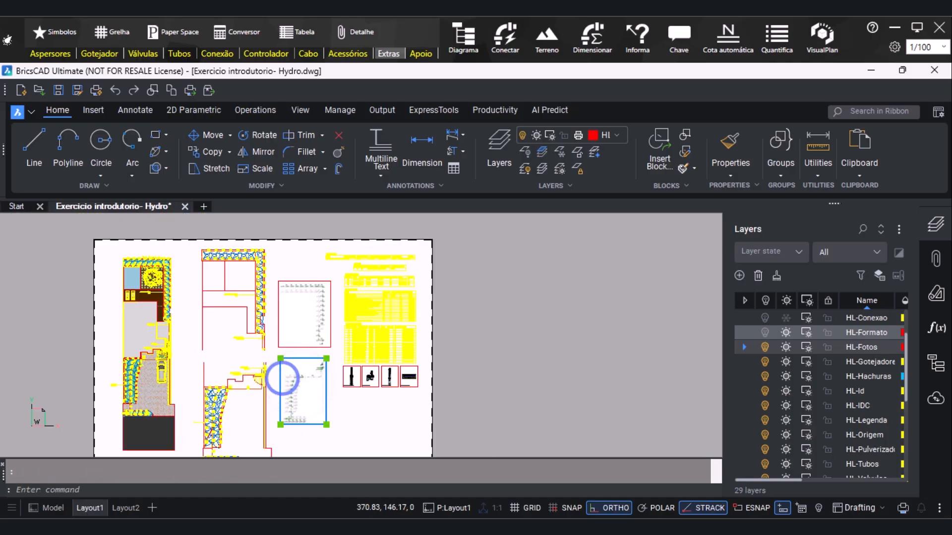
scroll(305, 393, up, 1)
key(Return)
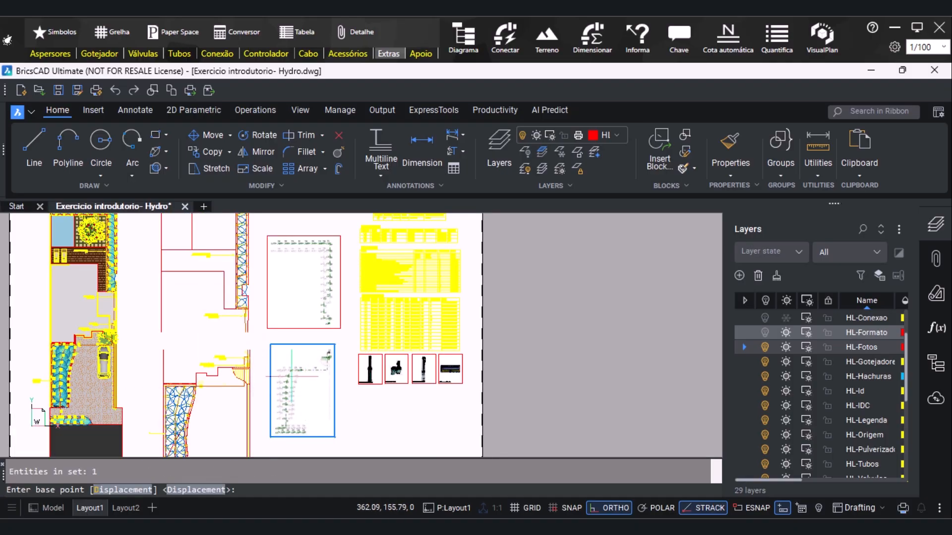
shift+right_click(254, 351)
click(297, 233)
scroll(275, 356, up, 1)
click(266, 324)
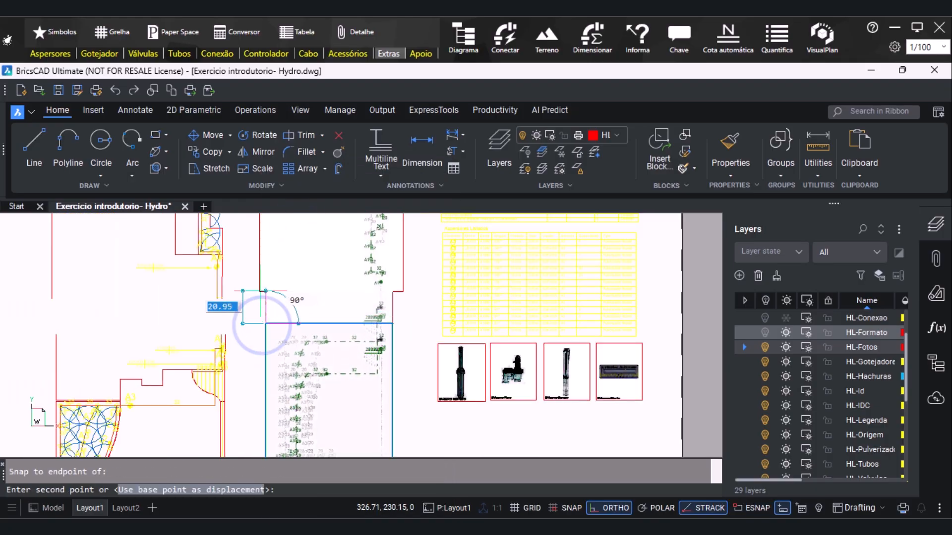
shift+right_click(267, 322)
click(302, 233)
click(259, 289)
Enlarge image 02 from its bottom-right corner until its right edge lines up with image 01, and deselect it
click(387, 357)
scroll(387, 360, down, 2)
scroll(306, 349, down, 1)
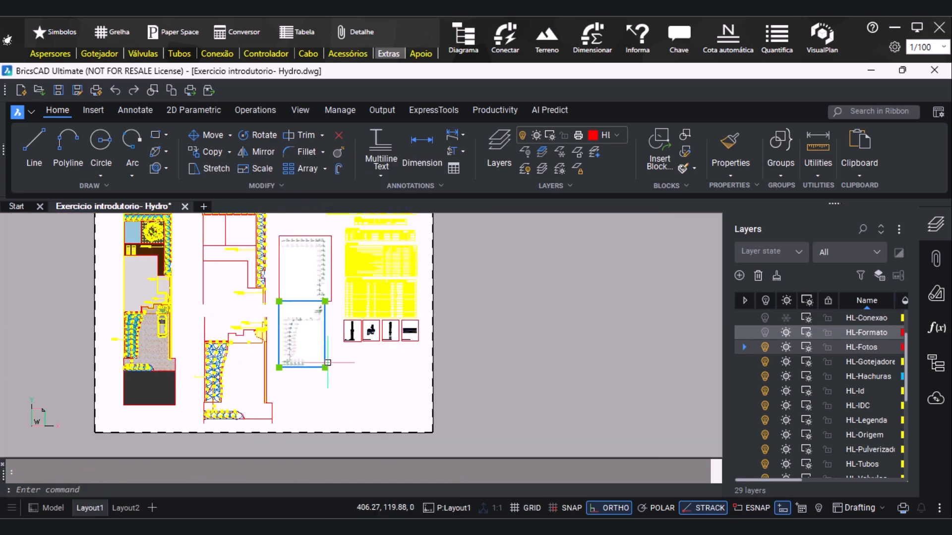
scroll(333, 308, up, 2)
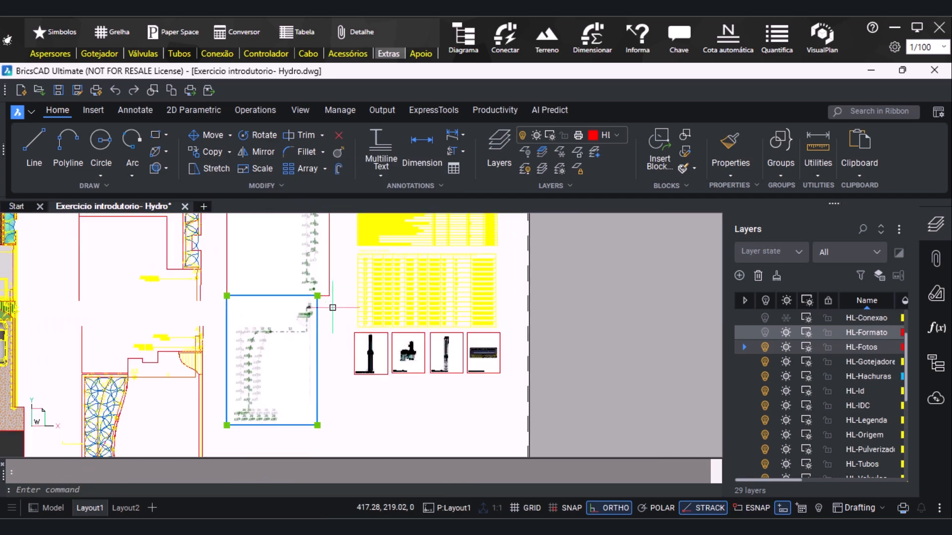
click(318, 425)
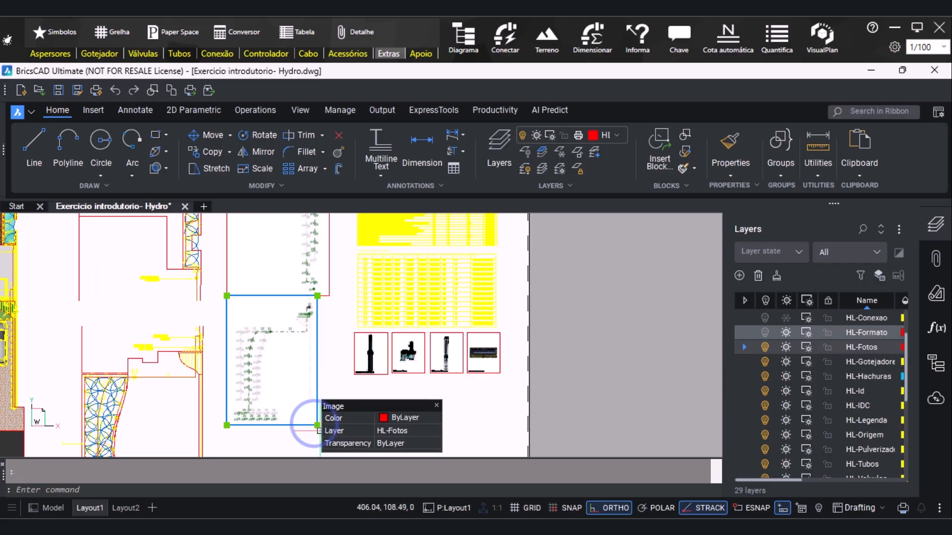
click(318, 426)
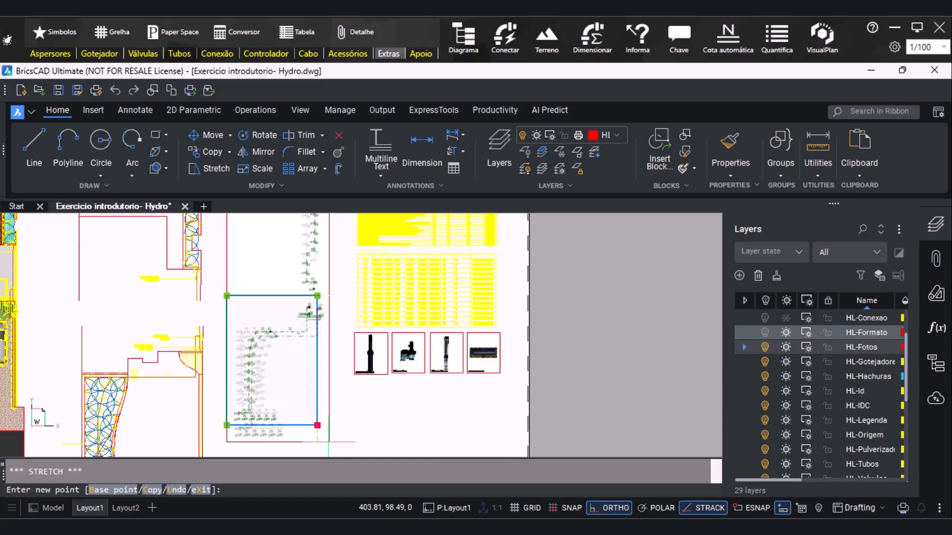
click(329, 443)
key(Escape)
Turn the HL-Formato layer back on
scroll(213, 300, down, 4)
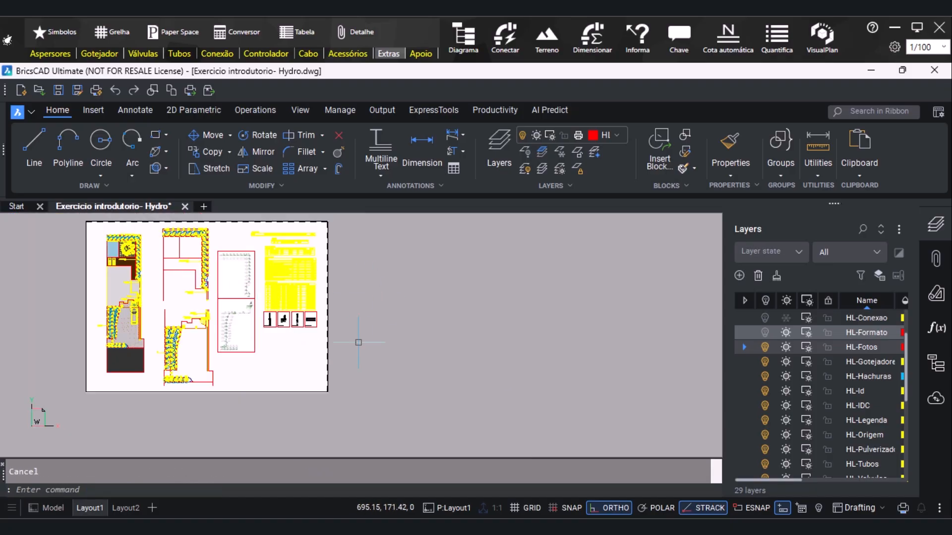
scroll(275, 363, up, 1)
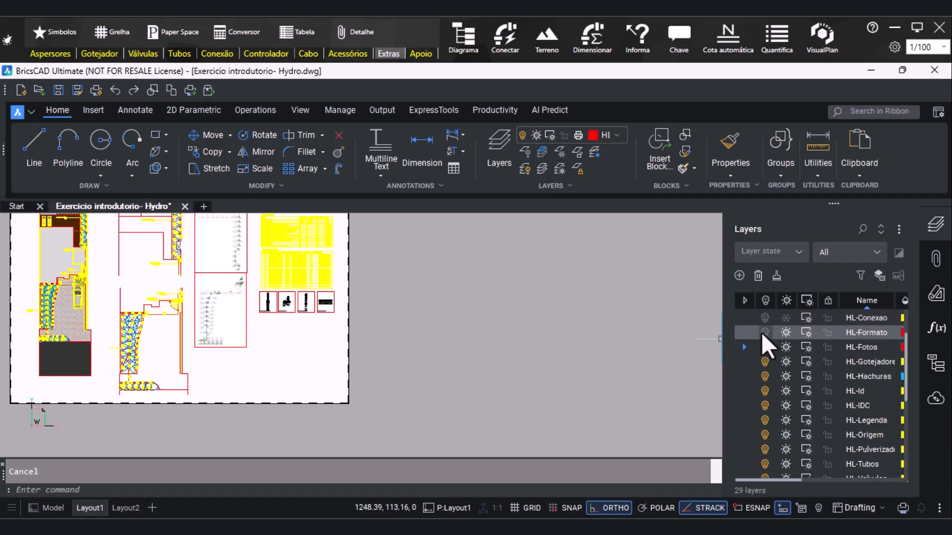
scroll(431, 385, down, 3)
scroll(319, 293, up, 3)
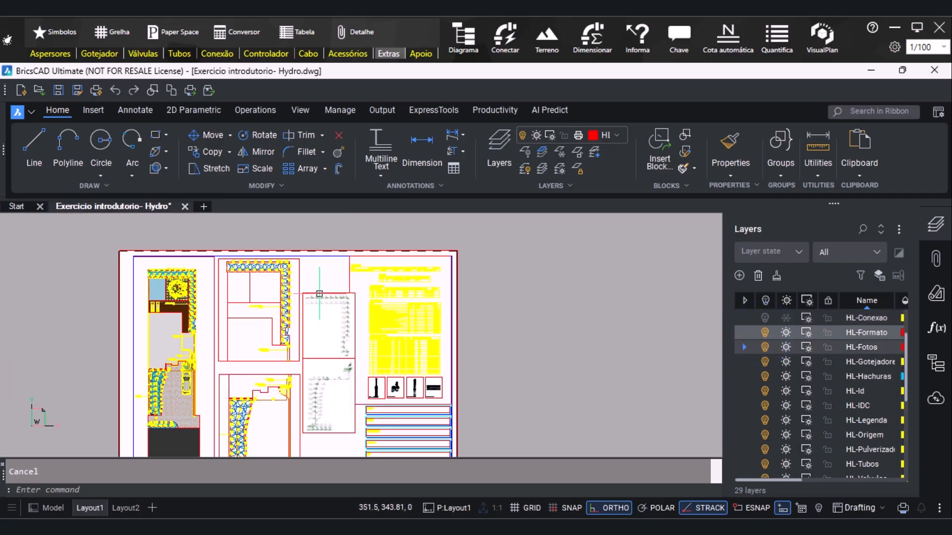
Assign the main plan, both detail and the tables viewports to layer 0, and deselect them
scroll(412, 236, down, 2)
scroll(320, 402, up, 4)
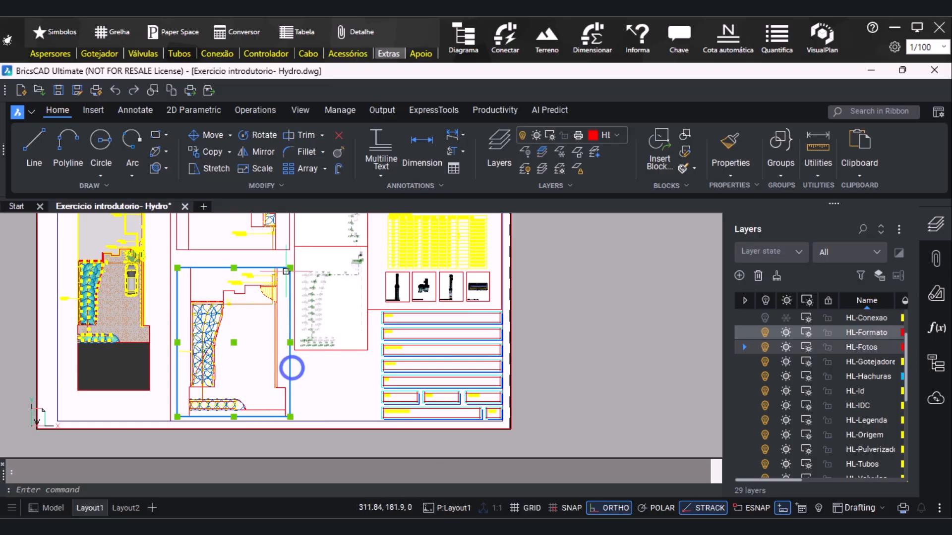
click(286, 251)
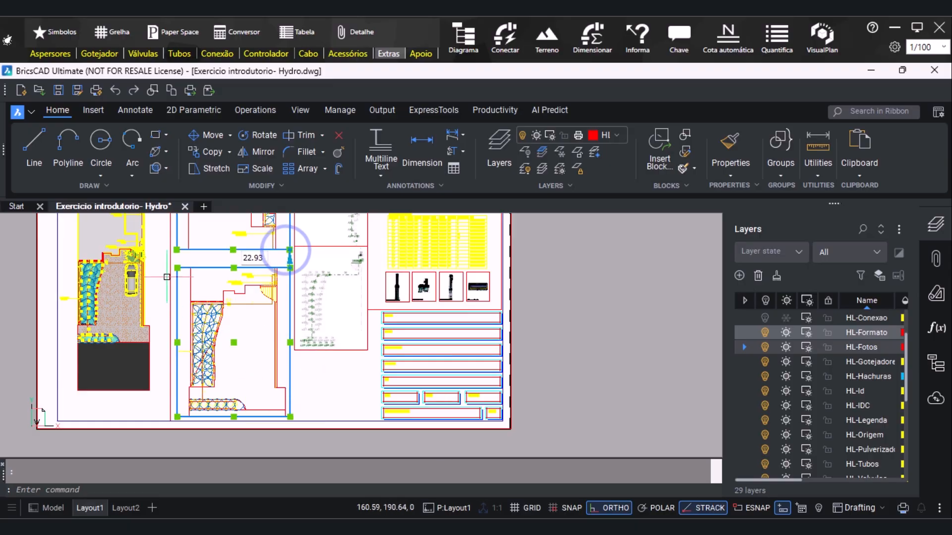
click(166, 280)
click(376, 308)
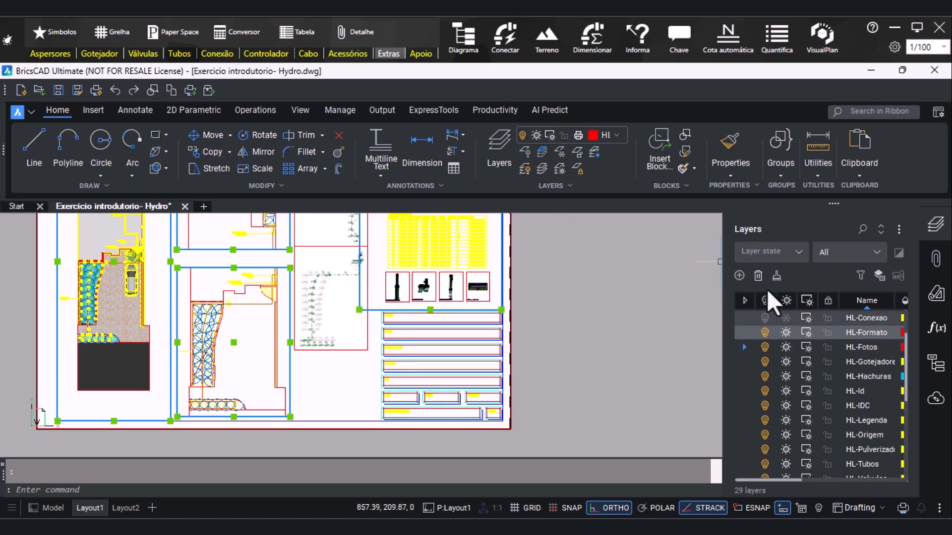
scroll(772, 353, up, 2)
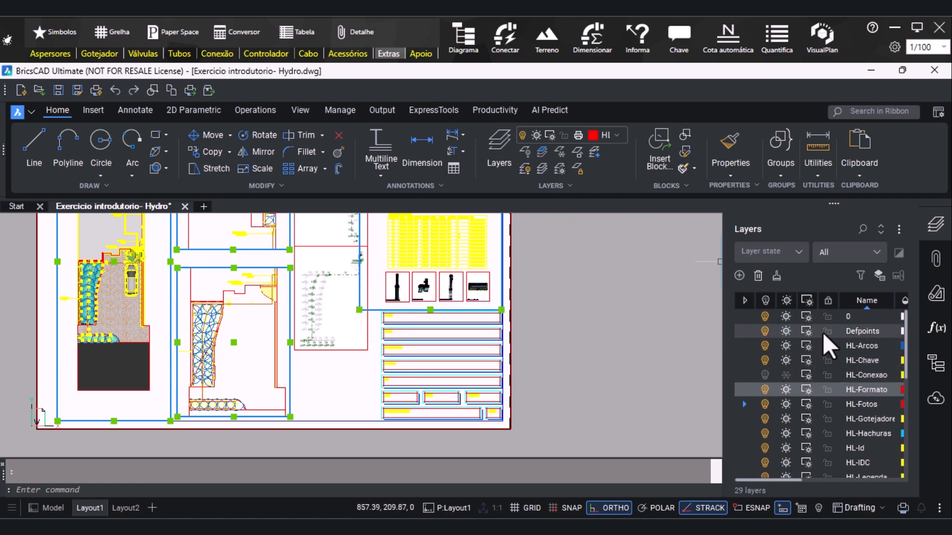
click(848, 317)
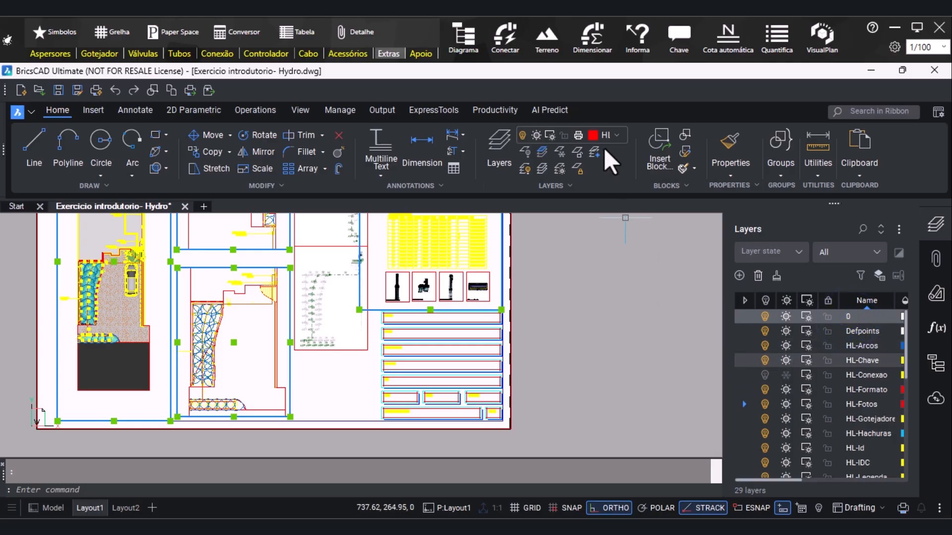
click(606, 135)
click(621, 153)
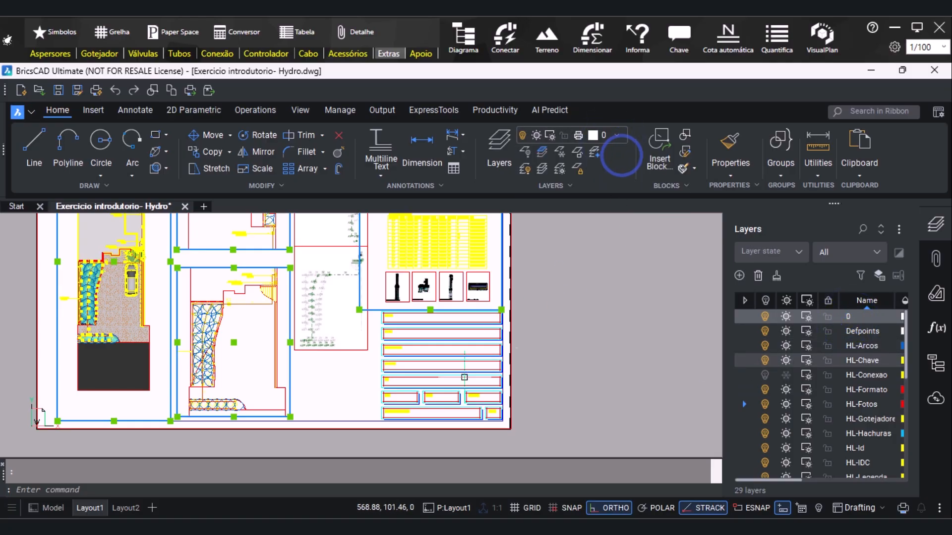
key(Escape)
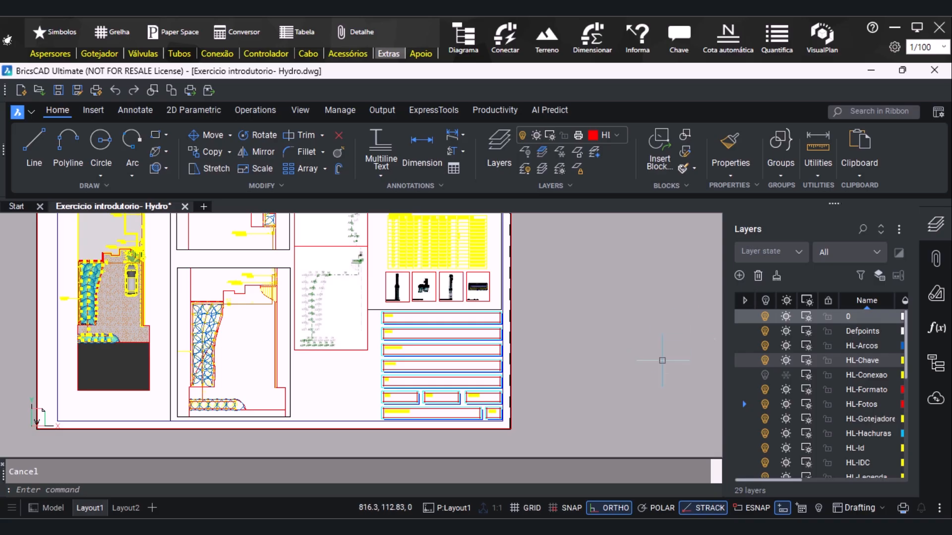
Turn off layer 0 to hide the viewport borders on the sheet
click(765, 317)
scroll(258, 442, down, 2)
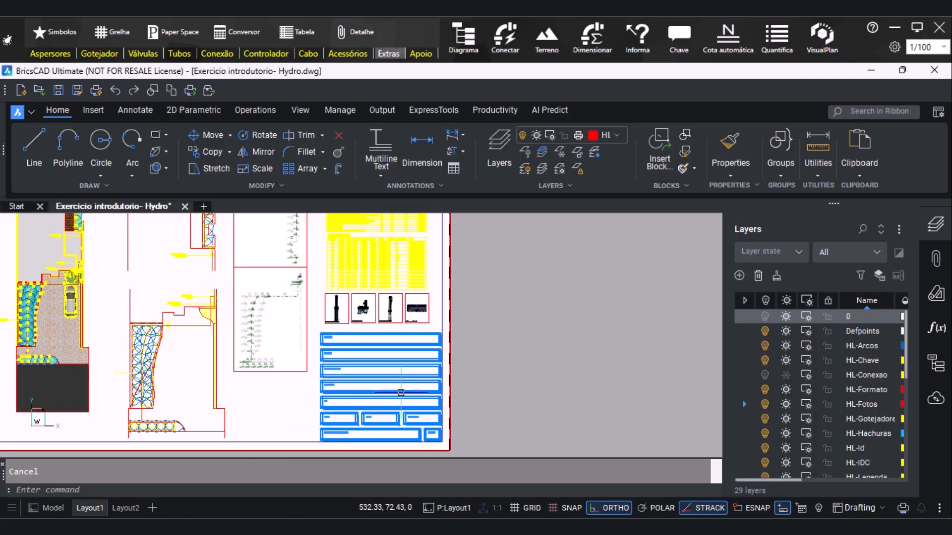
scroll(183, 401, down, 2)
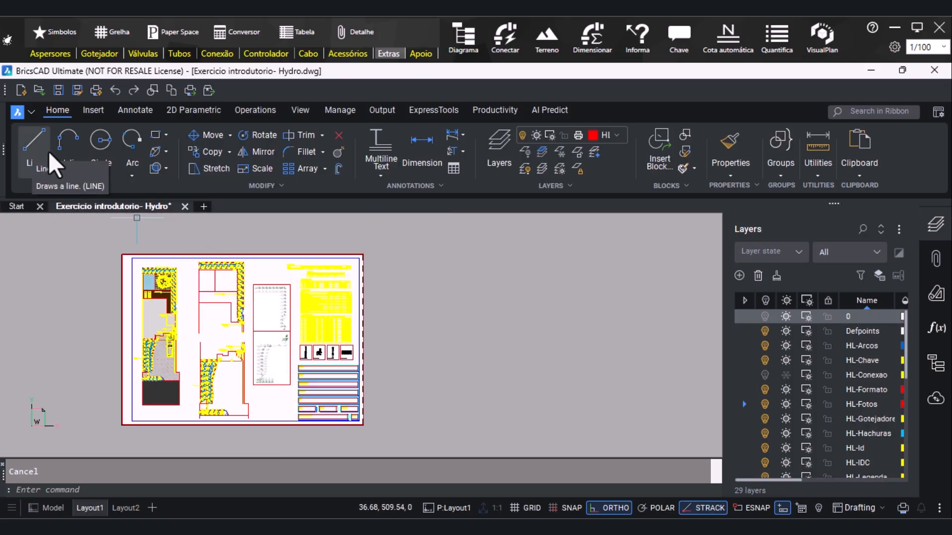
Make HL-Formato the current layer
click(618, 133)
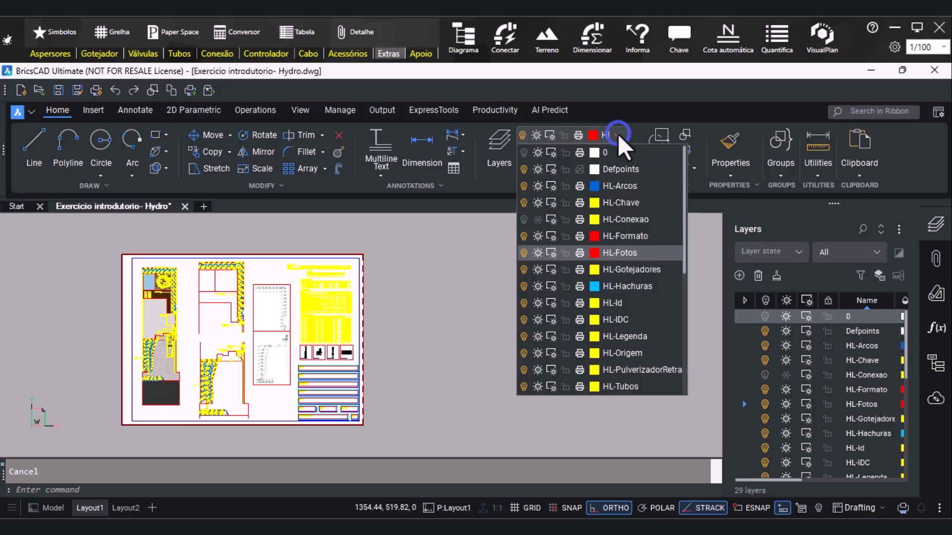
click(619, 137)
click(619, 134)
click(654, 237)
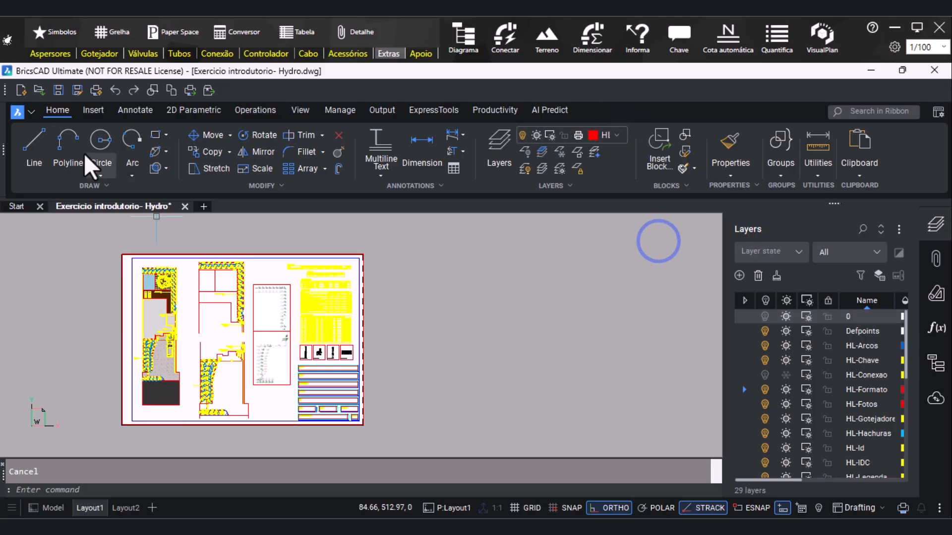
Start a polyline beside the upper detail's cut lower edge and draw a horizontal segment about 54 mm long along it
click(66, 147)
scroll(220, 342, up, 6)
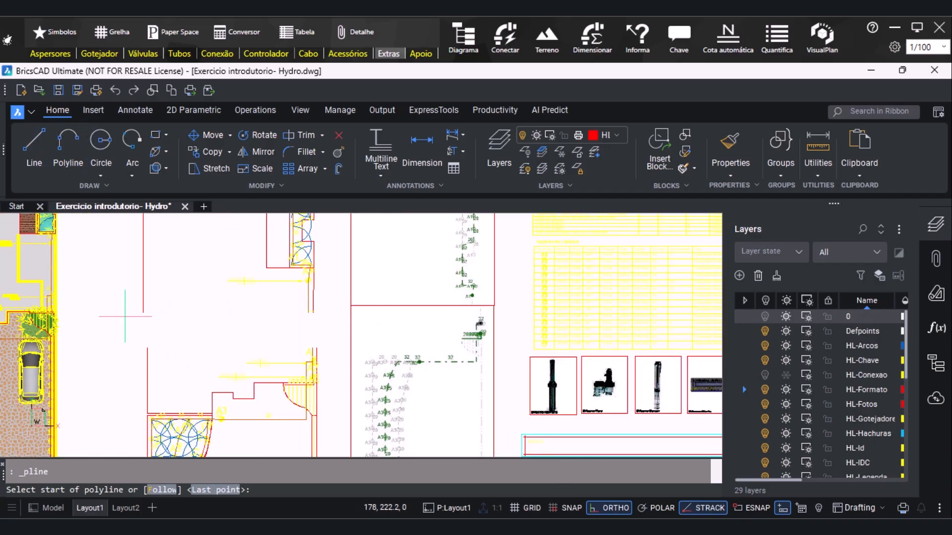
click(123, 312)
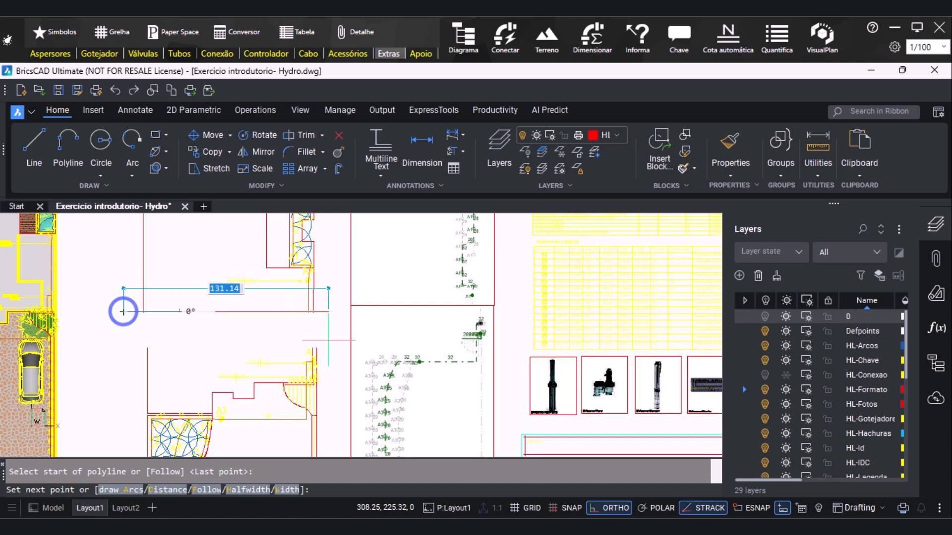
scroll(218, 310, up, 2)
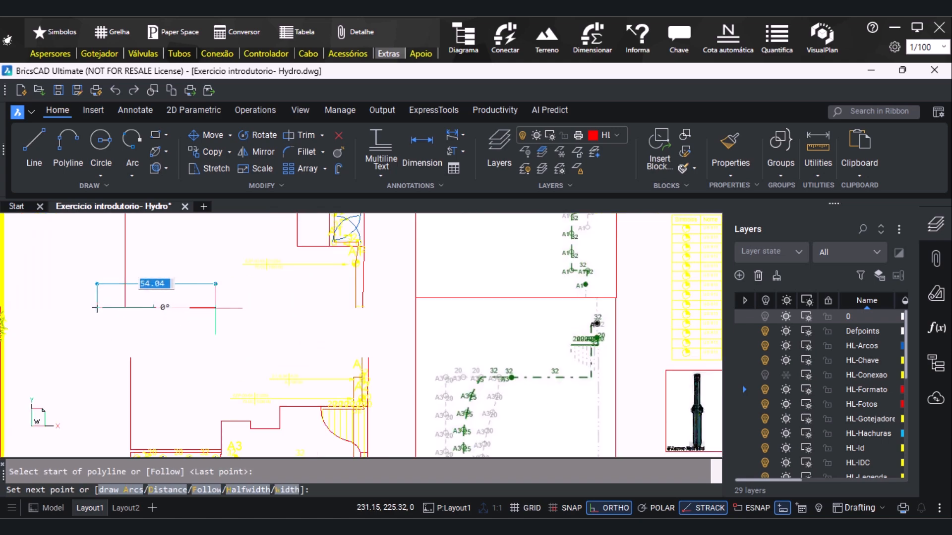
click(216, 308)
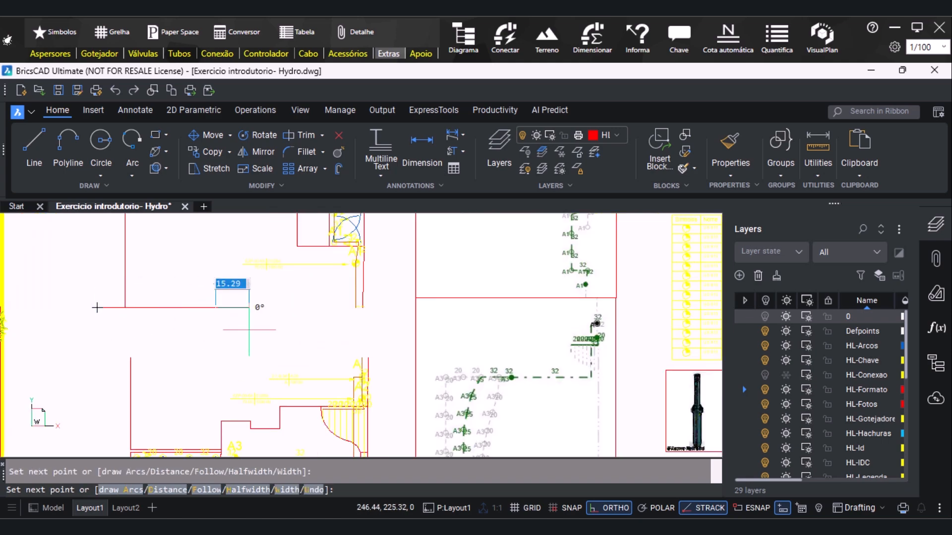
Add a zigzag break symbol about 9 mm high to the polyline, ending level with its first straight segment
click(617, 508)
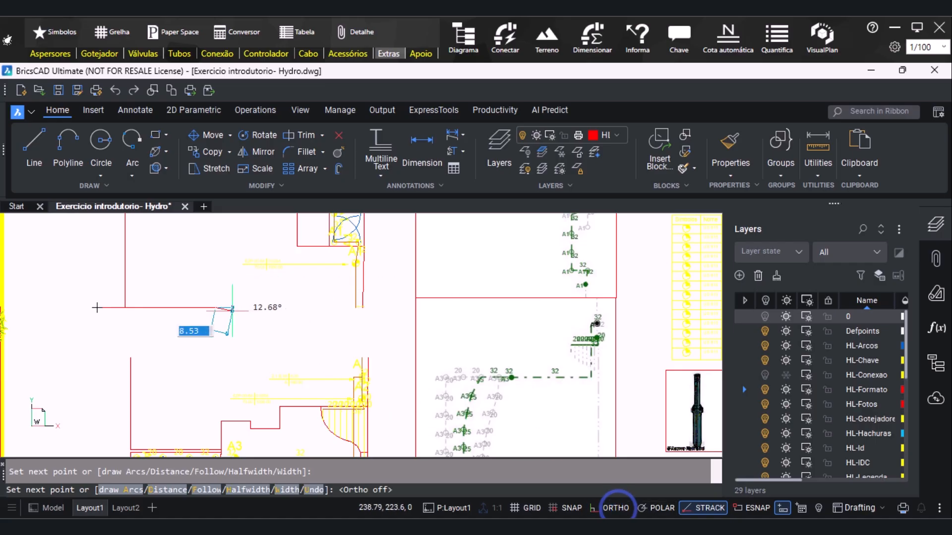
scroll(221, 323, up, 2)
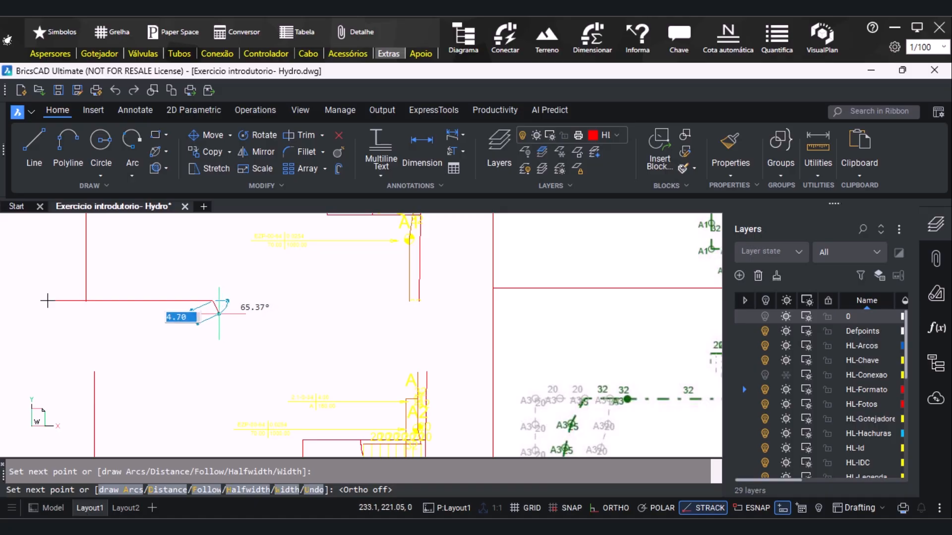
click(218, 313)
click(616, 507)
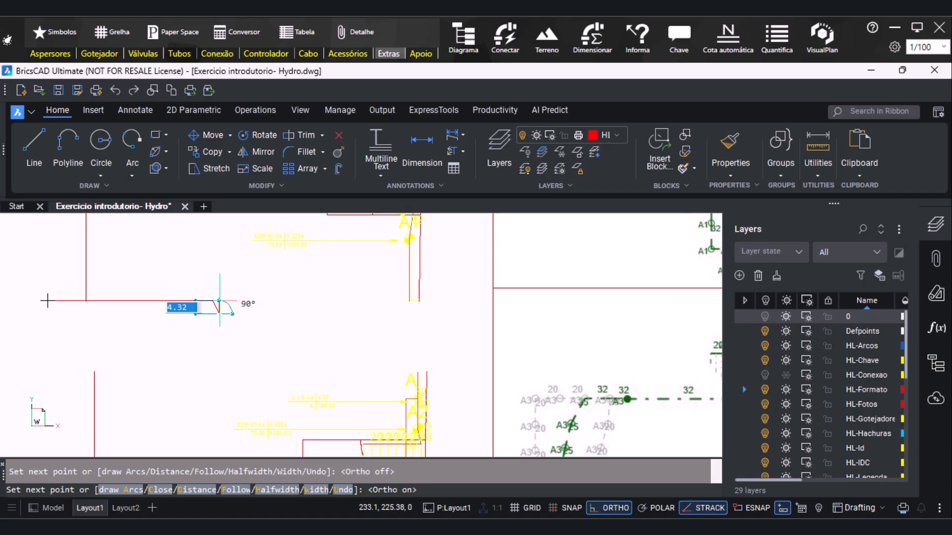
click(219, 287)
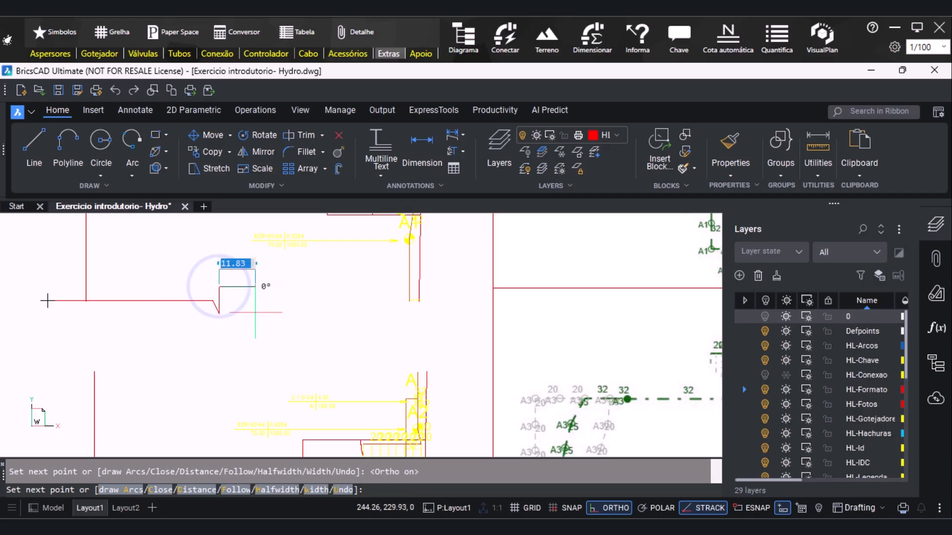
click(609, 508)
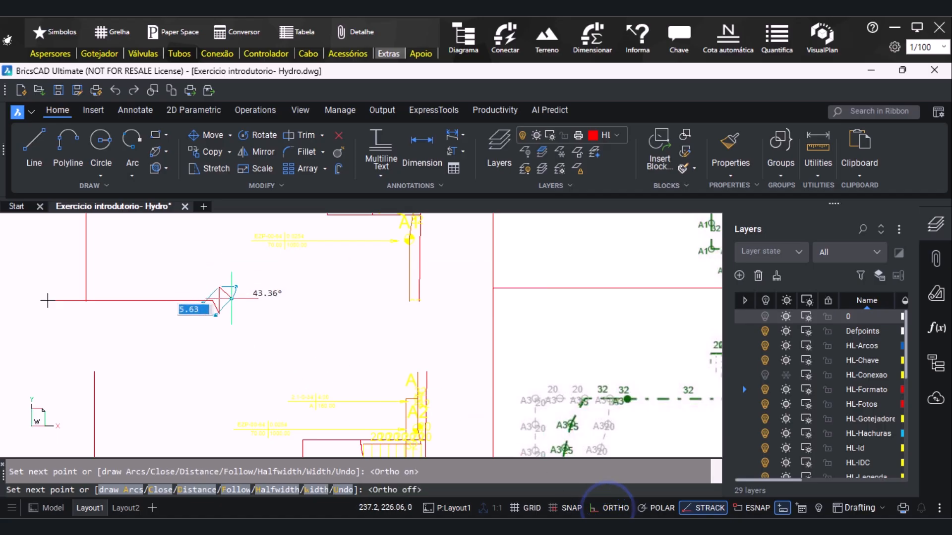
shift+right_click(208, 302)
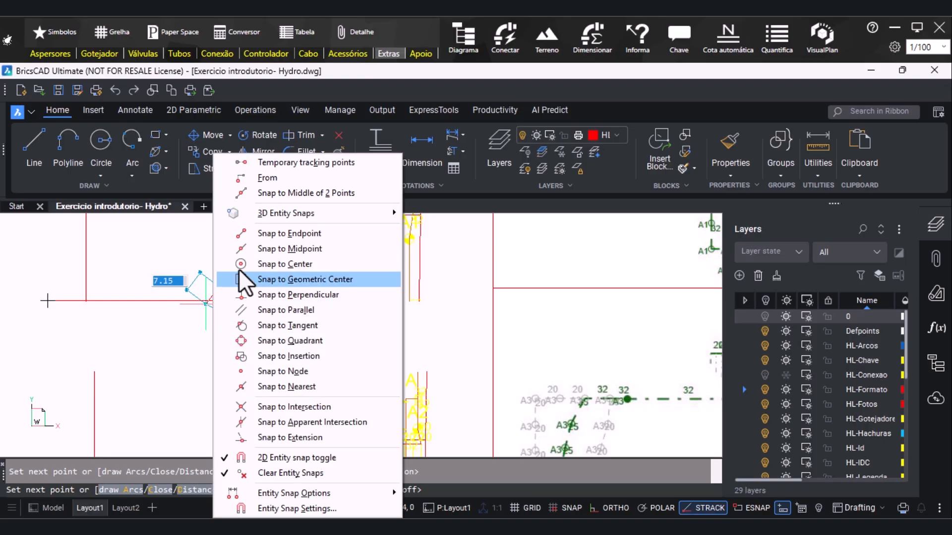
click(242, 233)
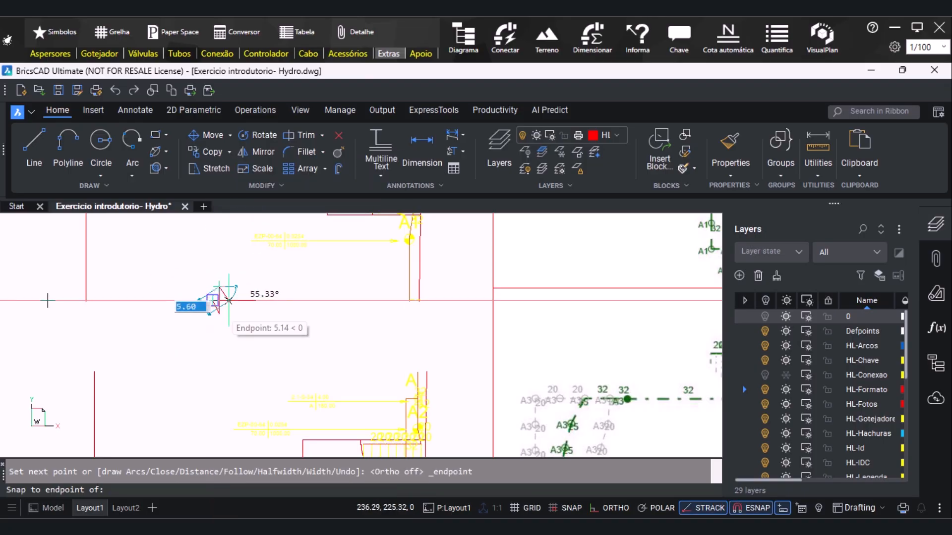
click(229, 301)
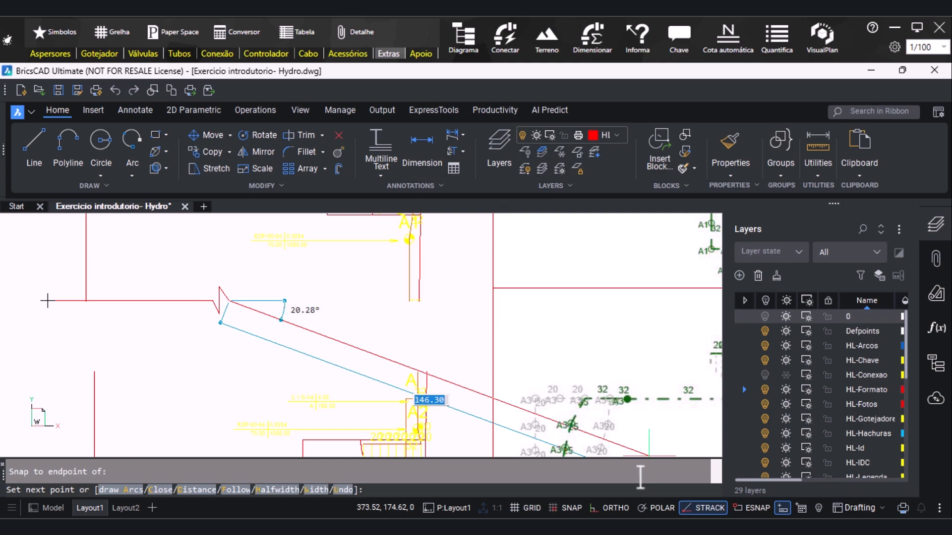
Finish the break line with a horizontal segment about 68 mm long that extends past the upper detail's right edge
key(F8)
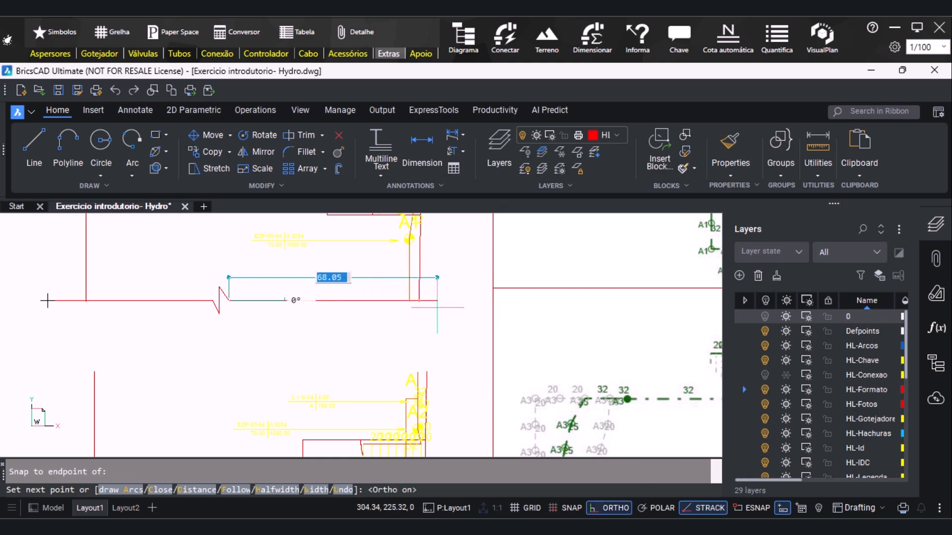
click(437, 302)
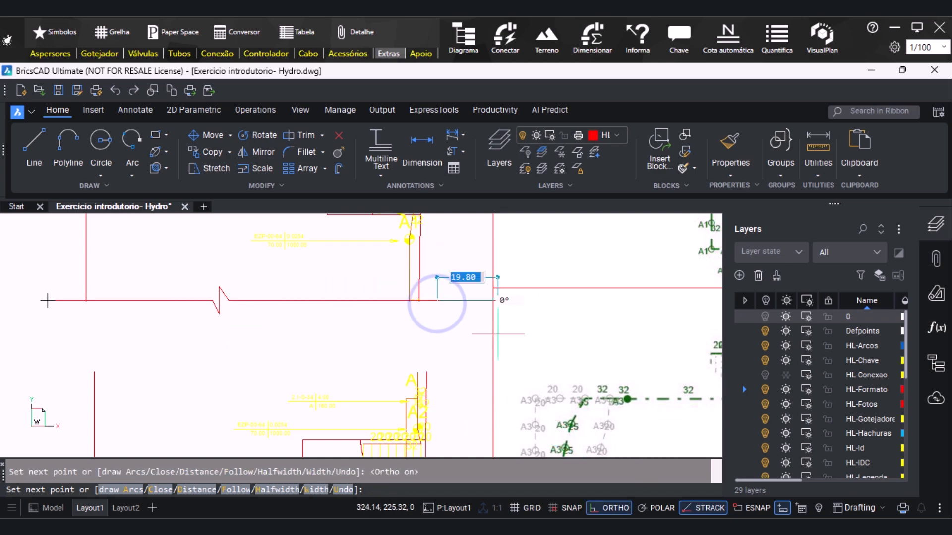
key(Escape)
scroll(302, 373, down, 5)
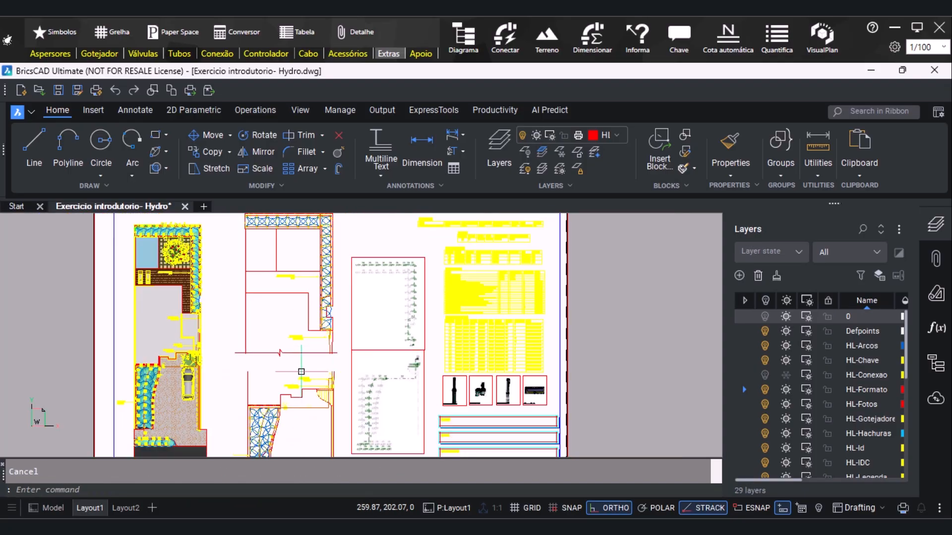
scroll(301, 372, up, 4)
scroll(368, 322, up, 3)
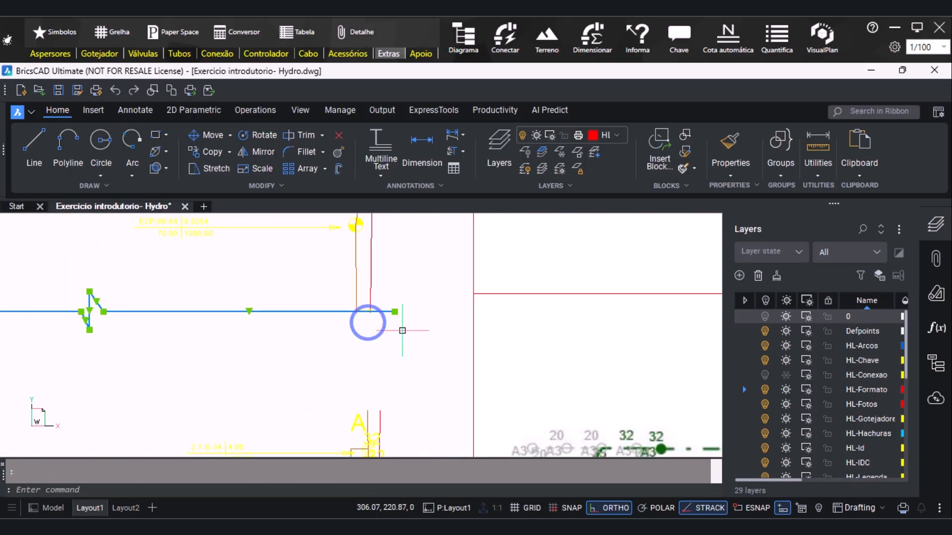
key(Escape)
scroll(415, 349, down, 4)
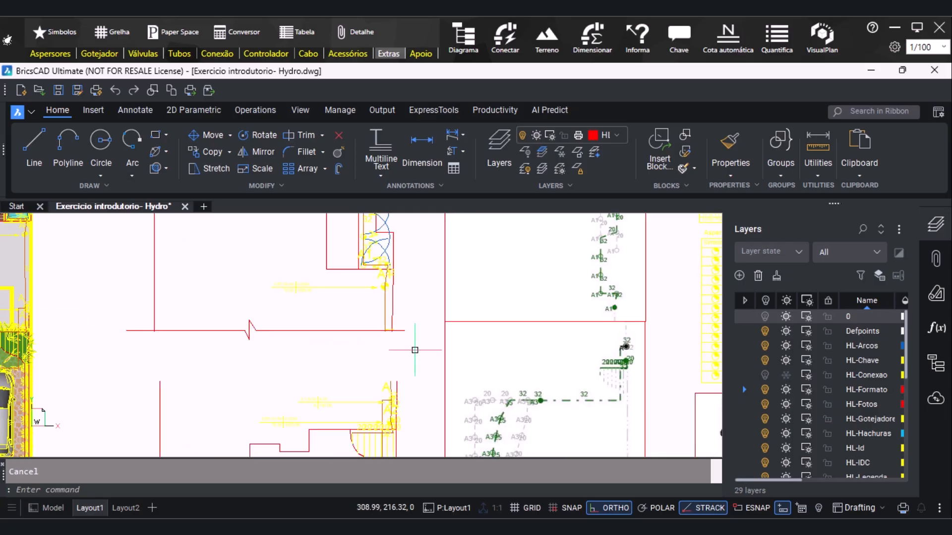
Extend the break line's right end slightly and pull in its left end to even out the overhang beyond the upper detail
mouse_move(220, 338)
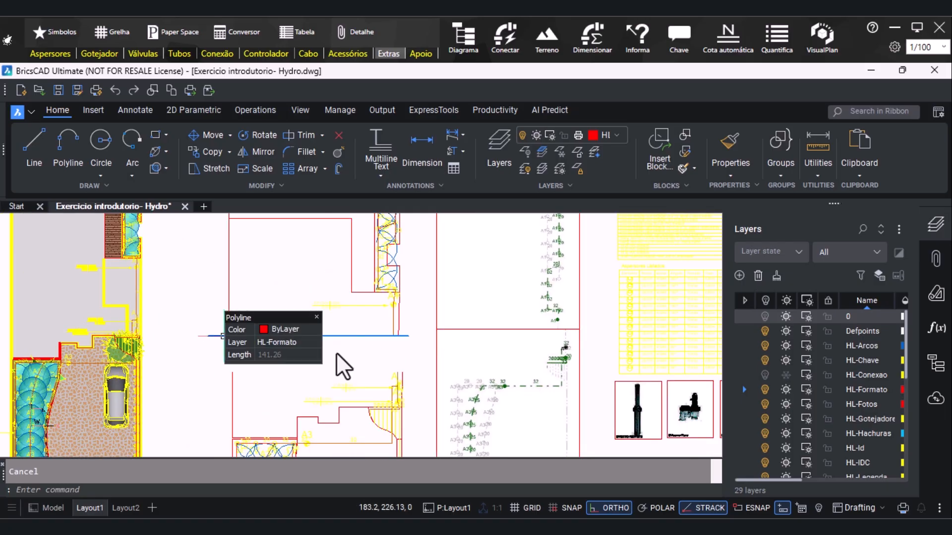
scroll(404, 336, up, 3)
click(405, 337)
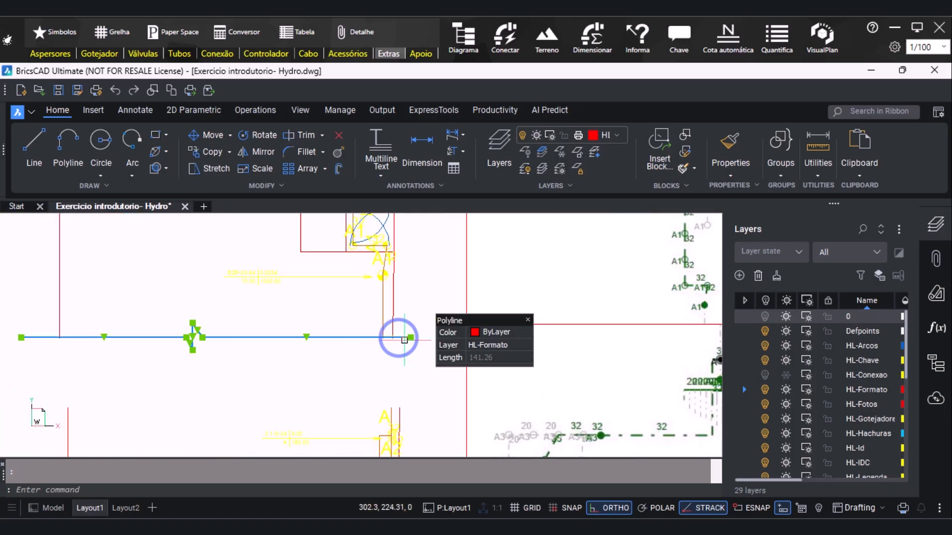
click(411, 338)
click(418, 338)
scroll(325, 344, down, 2)
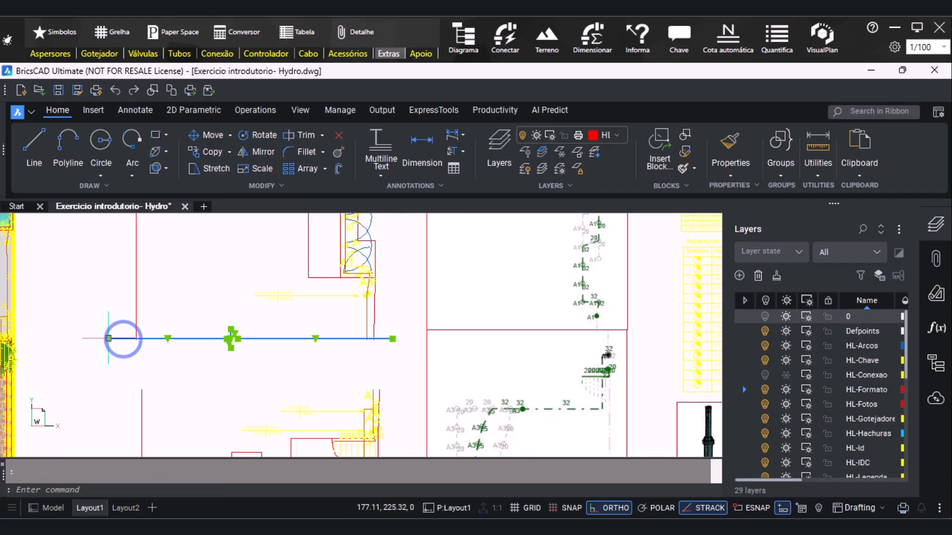
click(111, 340)
key(Escape)
Copy the break line and paste it along the cut upper edge of the lower detail
click(82, 322)
click(413, 366)
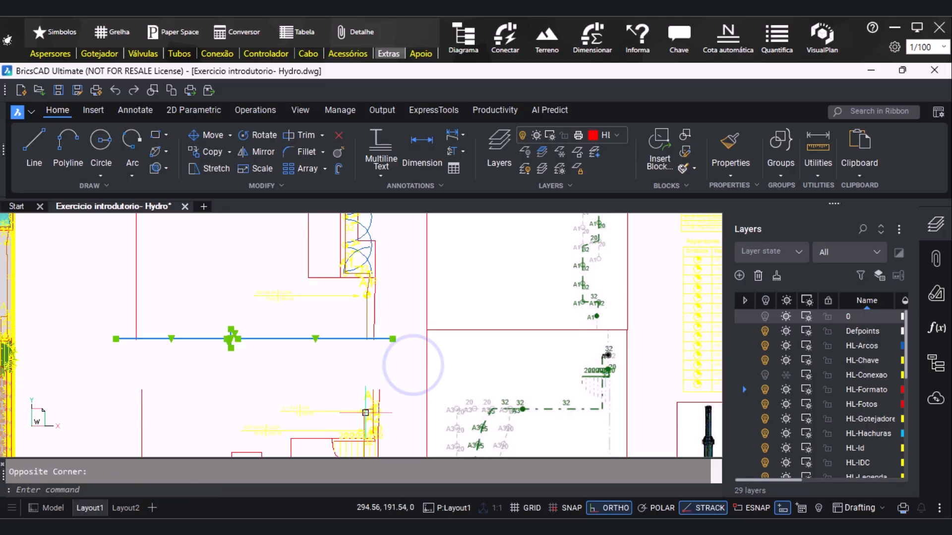
key(ctrl+c)
key(ctrl+v)
scroll(155, 329, down, 2)
scroll(141, 353, up, 3)
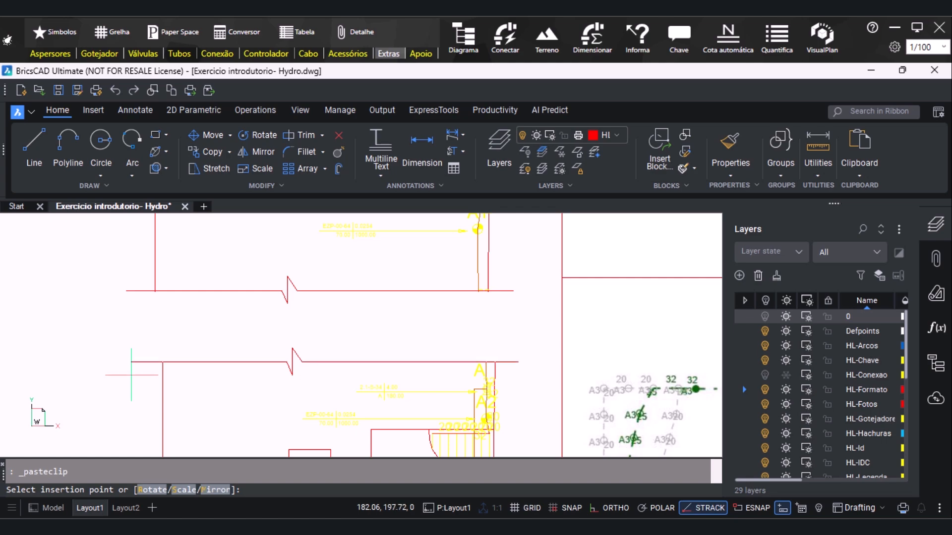
key(F8)
click(132, 375)
Paste another copy of the break line along the bottom edge of the lower detail
scroll(135, 290, down, 4)
scroll(75, 405, up, 3)
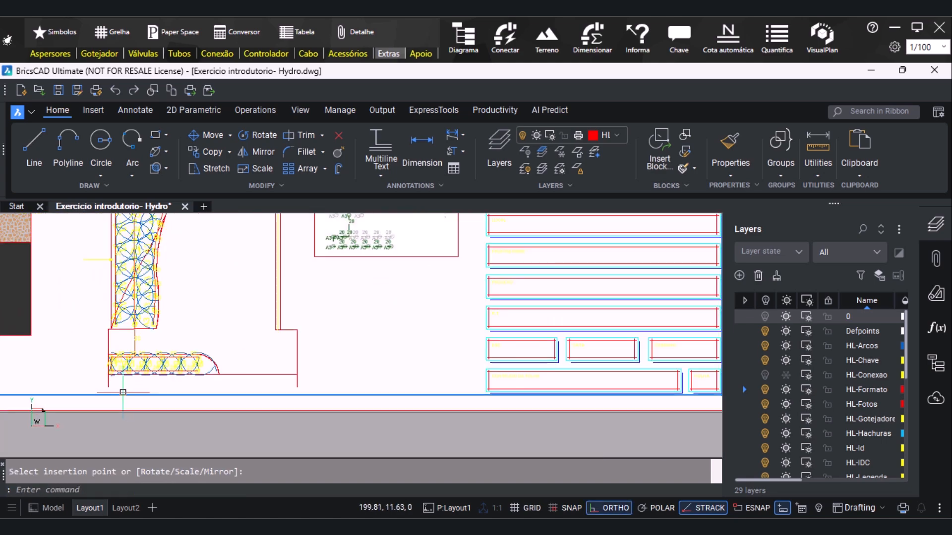
key(ctrl+v)
key(F8)
scroll(74, 406, up, 3)
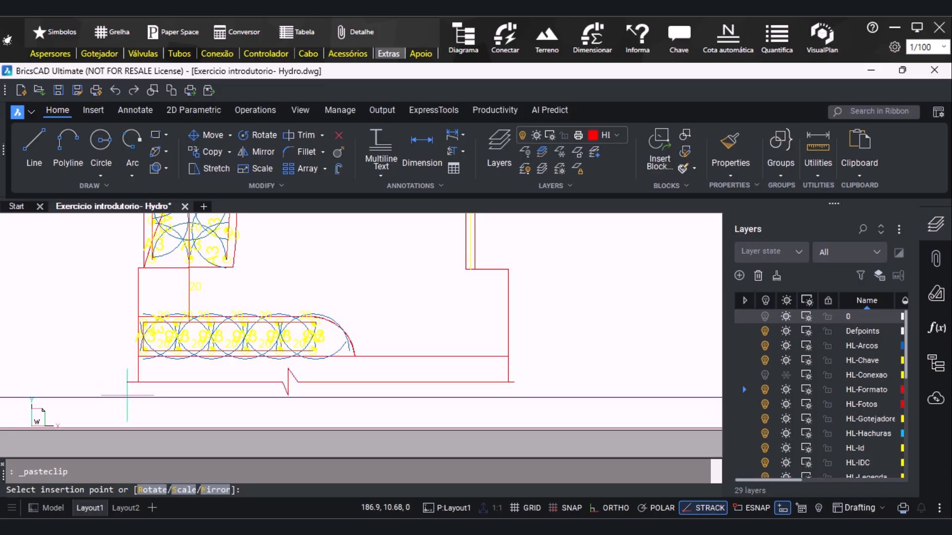
click(128, 396)
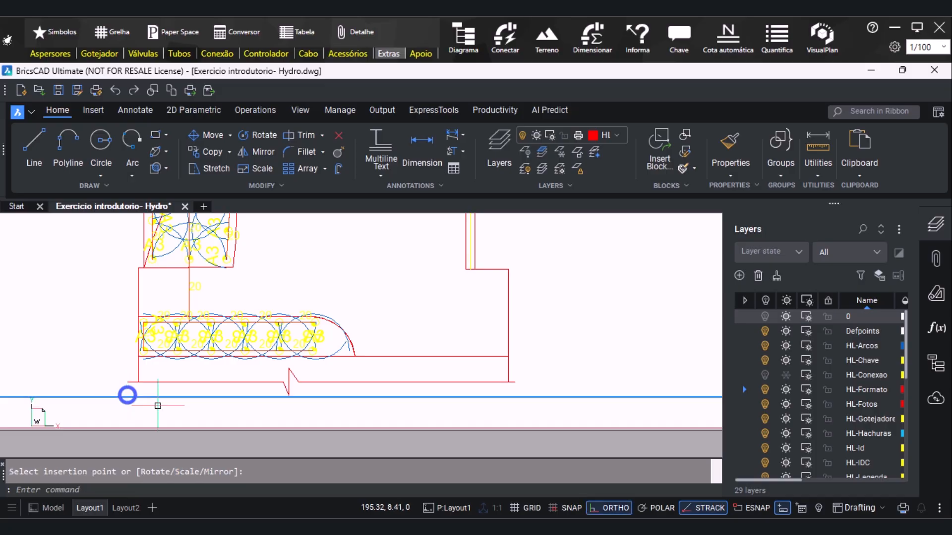
Stretch both ends of the bottom break line outward so they overhang the lower detail's sides
click(142, 382)
click(127, 382)
key(F8)
click(105, 382)
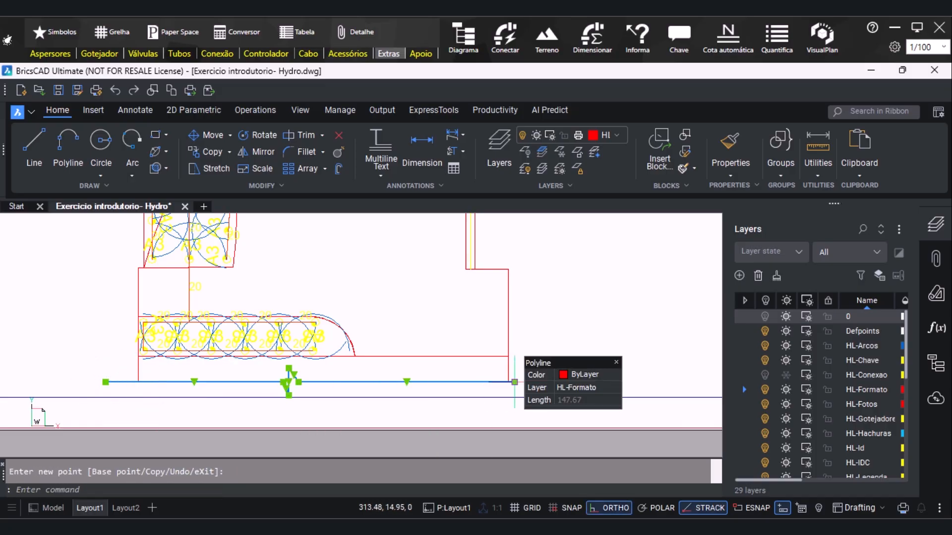
click(514, 383)
click(529, 383)
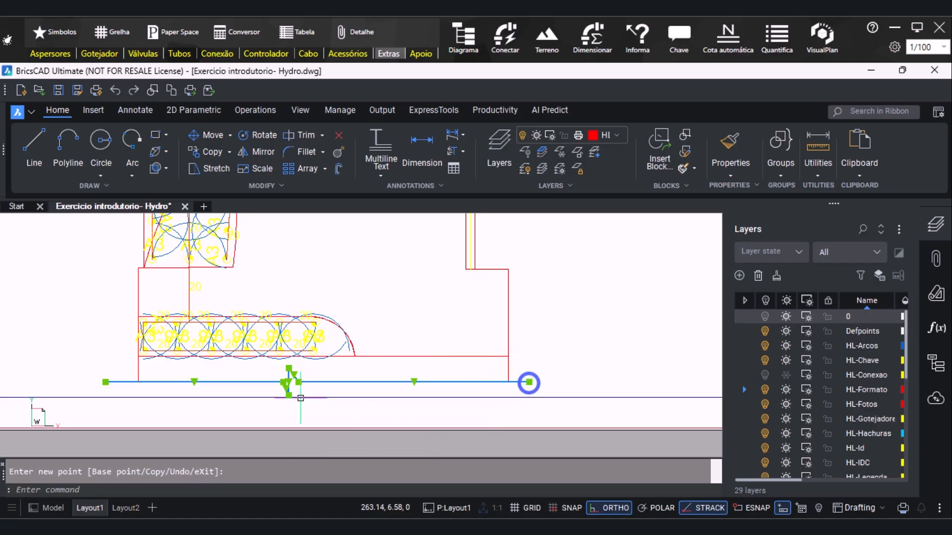
click(108, 382)
click(113, 382)
key(Escape)
scroll(111, 400, down, 5)
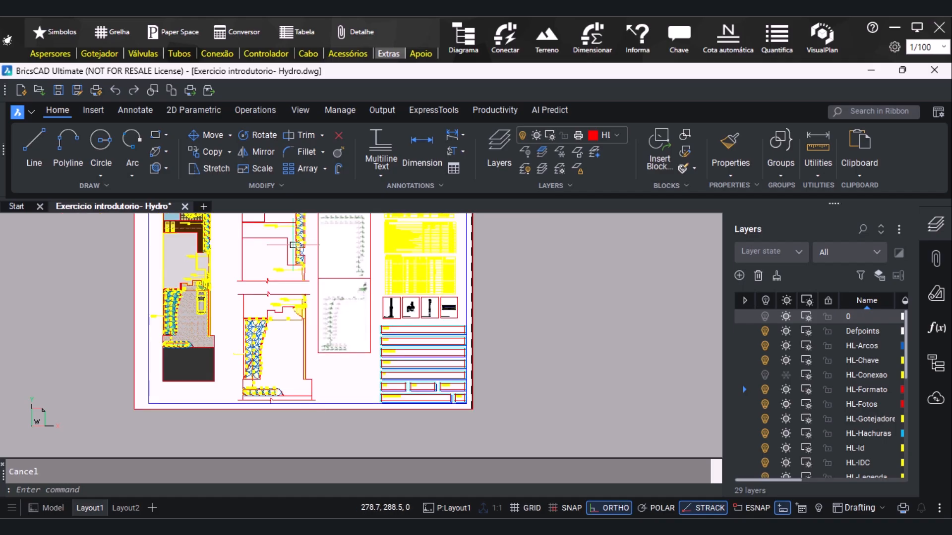
Pull the left end of the upper detail's break line in slightly
scroll(292, 292, up, 3)
scroll(181, 274, up, 2)
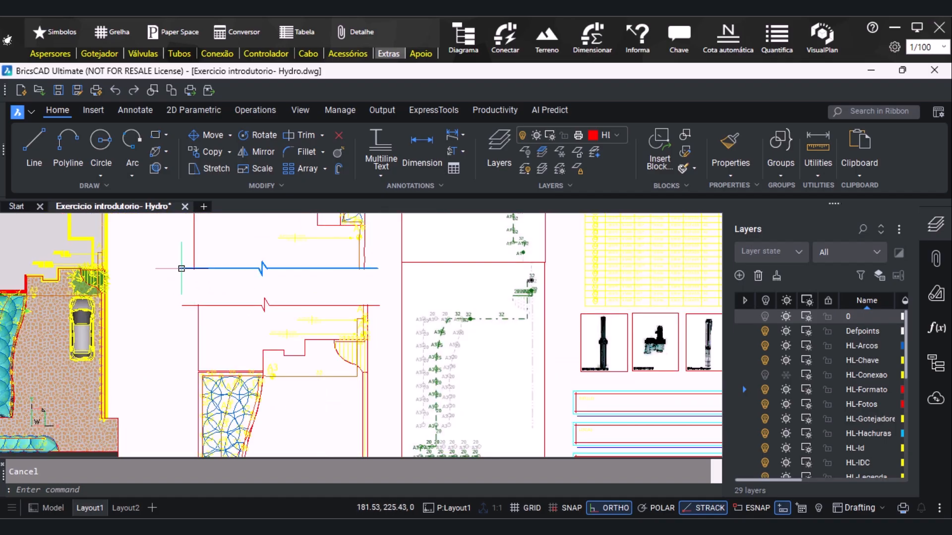
scroll(180, 268, up, 3)
click(180, 268)
click(181, 268)
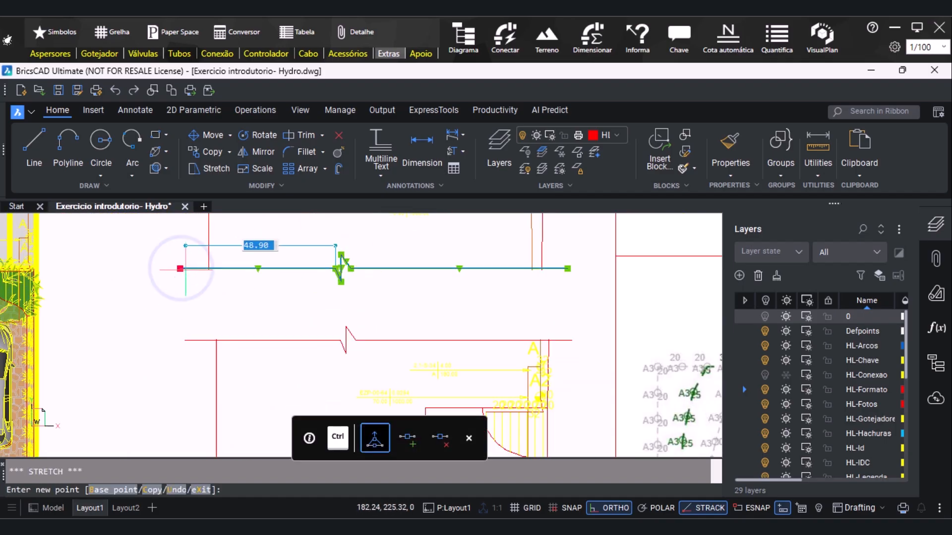
key(Escape)
scroll(225, 239, down, 8)
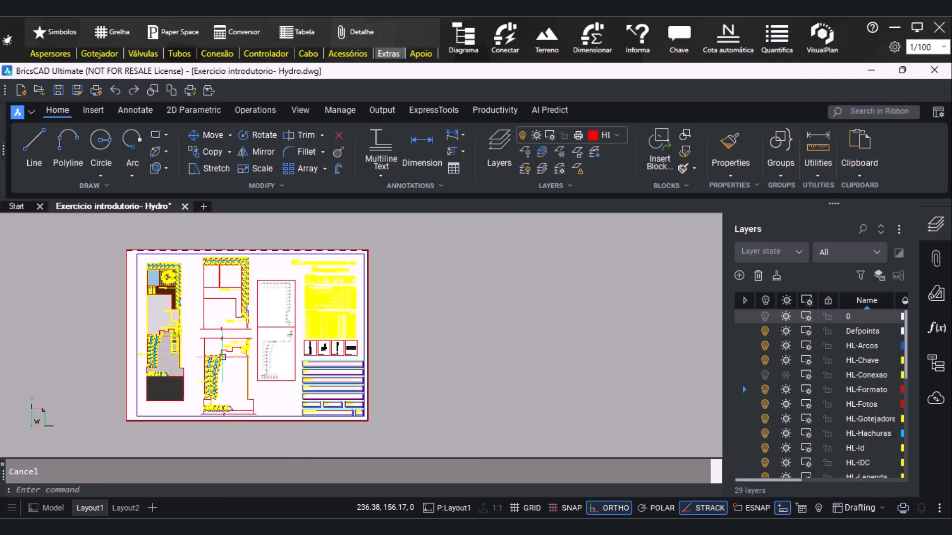
Turn layer 0 back on to show the viewport borders
scroll(241, 267, up, 3)
scroll(183, 271, up, 2)
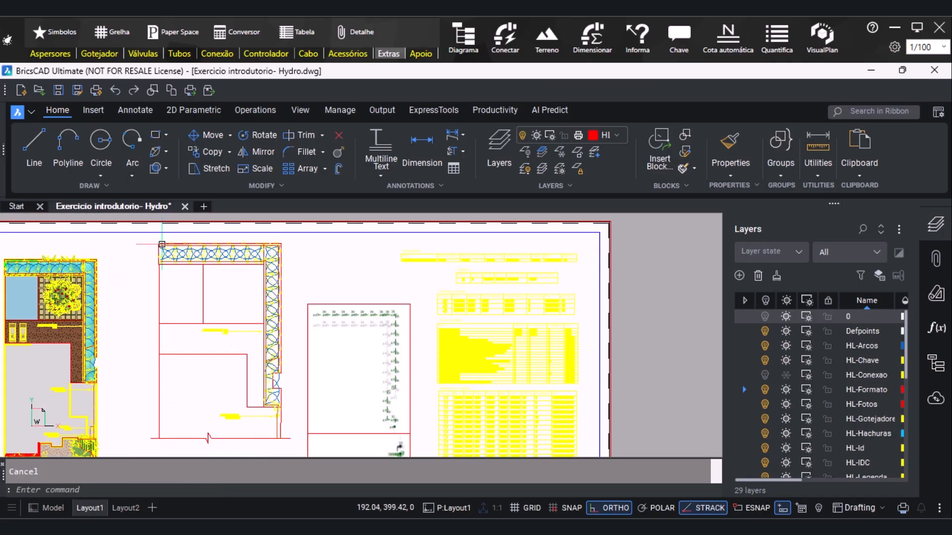
click(765, 317)
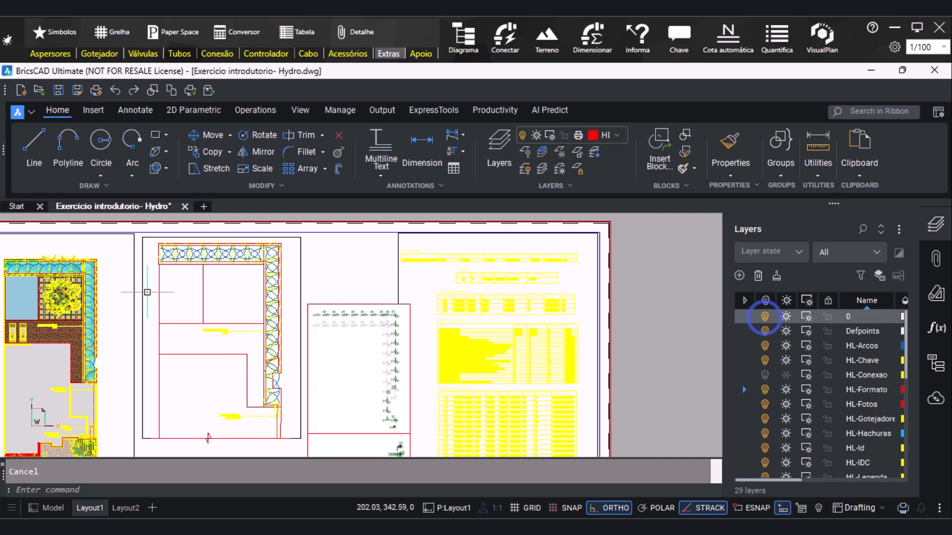
Try to move the upper detail's viewport and its break line up together
scroll(285, 355, down, 1)
click(257, 303)
scroll(149, 394, up, 4)
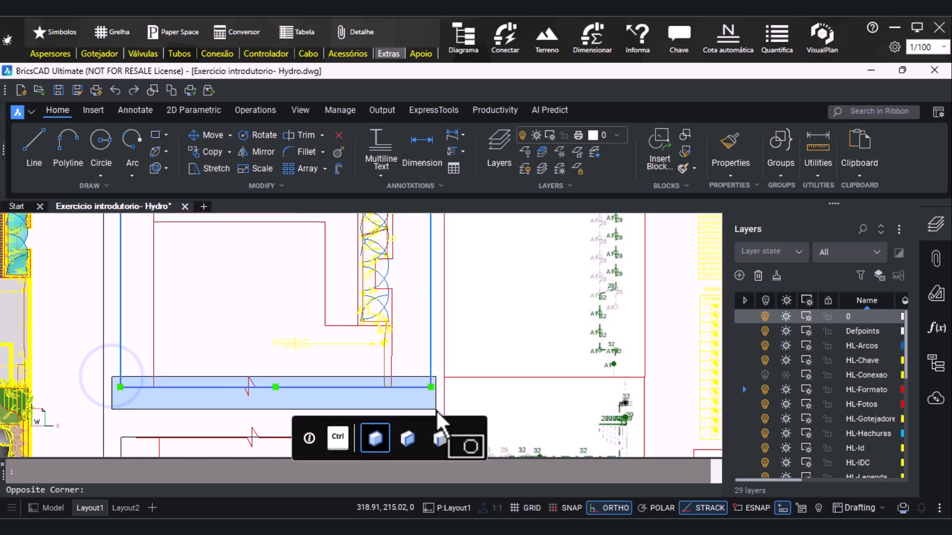
click(436, 412)
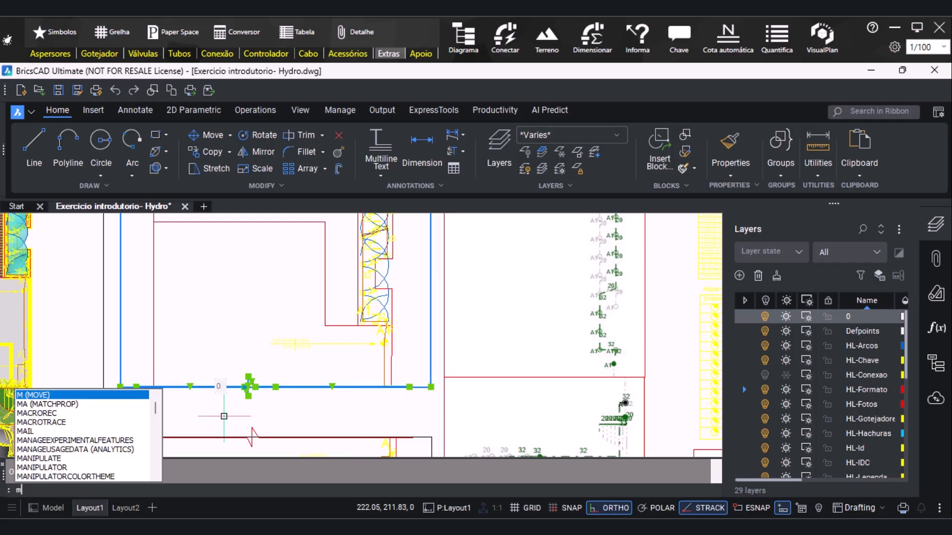
text(m)
key(Return)
scroll(255, 399, down, 3)
scroll(254, 397, down, 3)
click(260, 382)
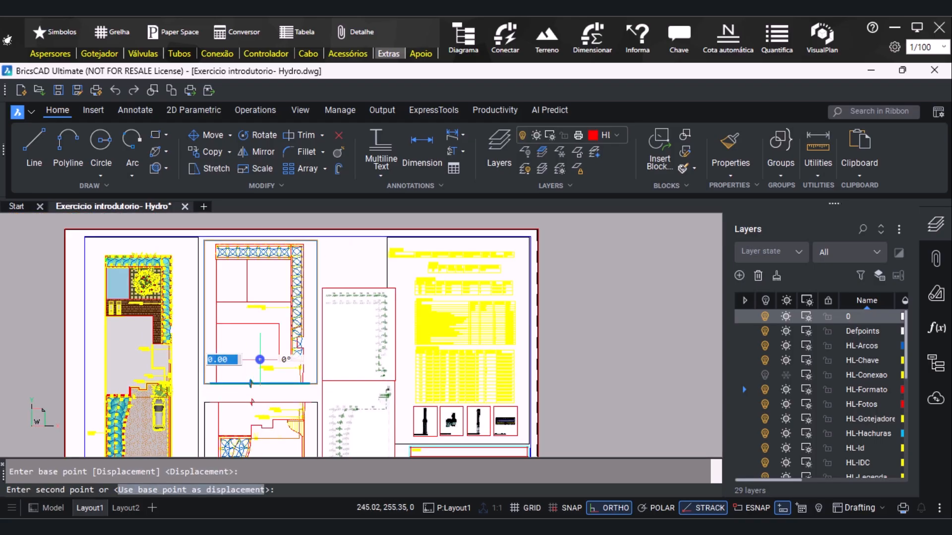
scroll(261, 356, up, 2)
scroll(262, 358, down, 2)
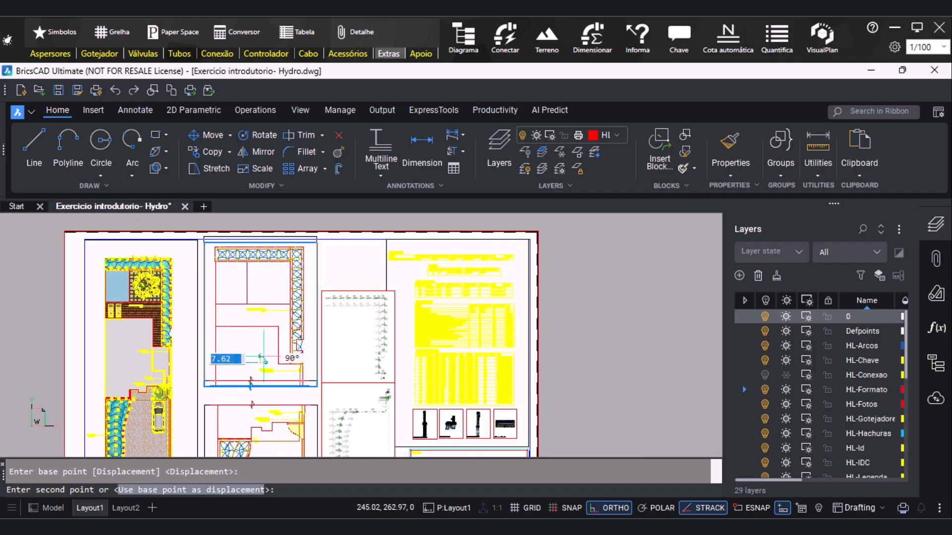
click(263, 359)
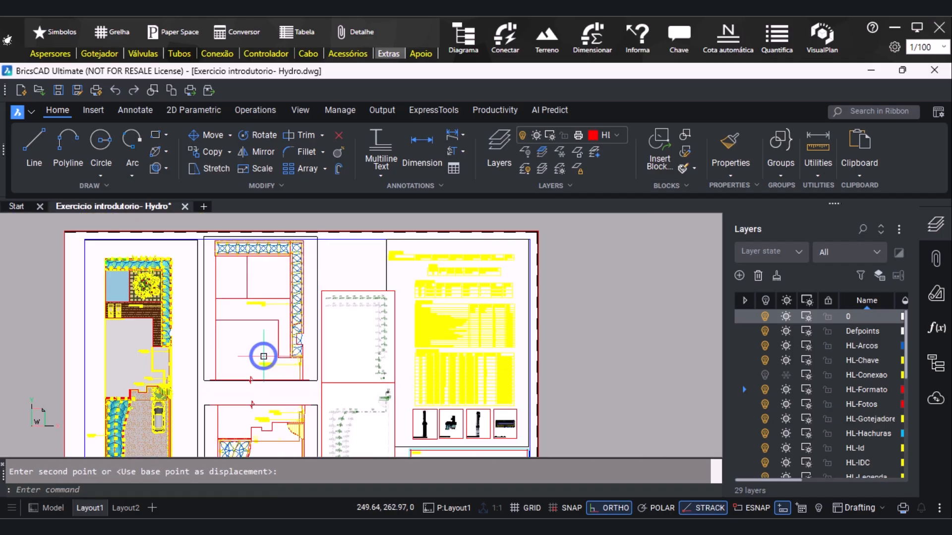
key(ctrl+z)
Move the upper detail's viewport straight up slightly, leaving its break line in place
scroll(281, 411, up, 3)
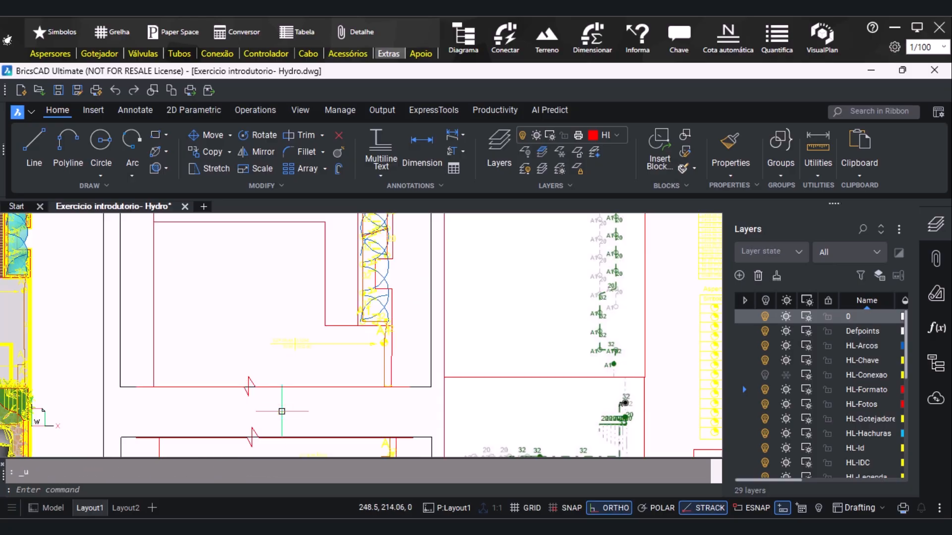
scroll(281, 412, down, 1)
click(138, 241)
click(221, 337)
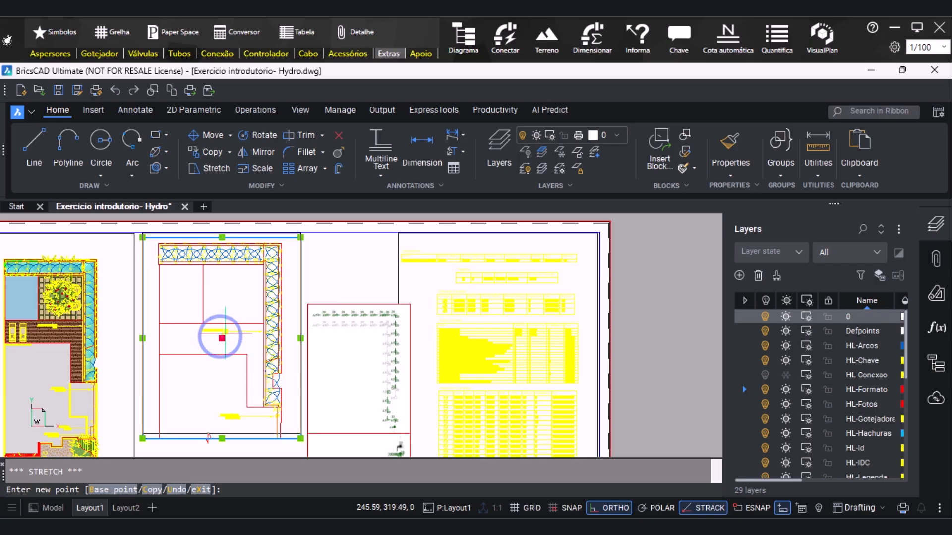
click(222, 333)
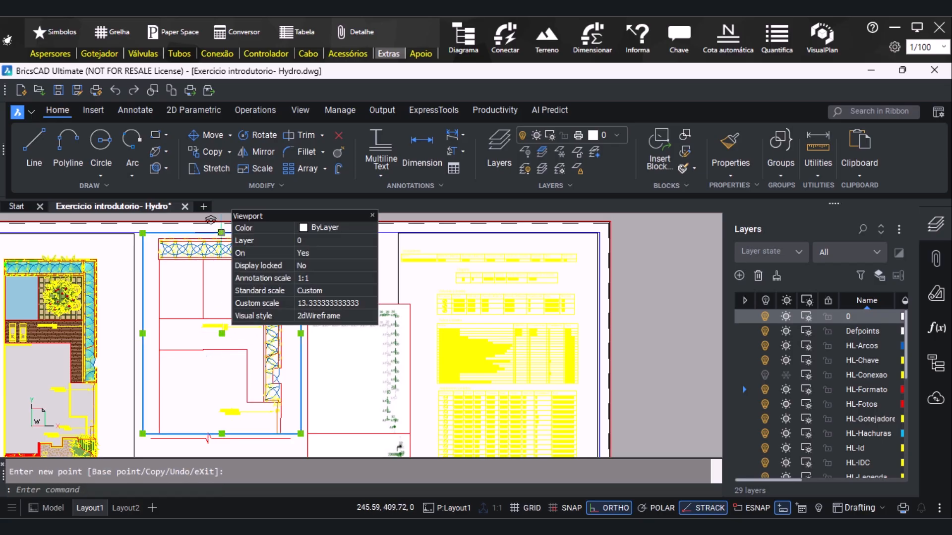
Stretch the top edge of the upper detail's viewport slightly upward, to just below the sheet's inner frame line
click(221, 233)
click(222, 233)
scroll(200, 224, up, 5)
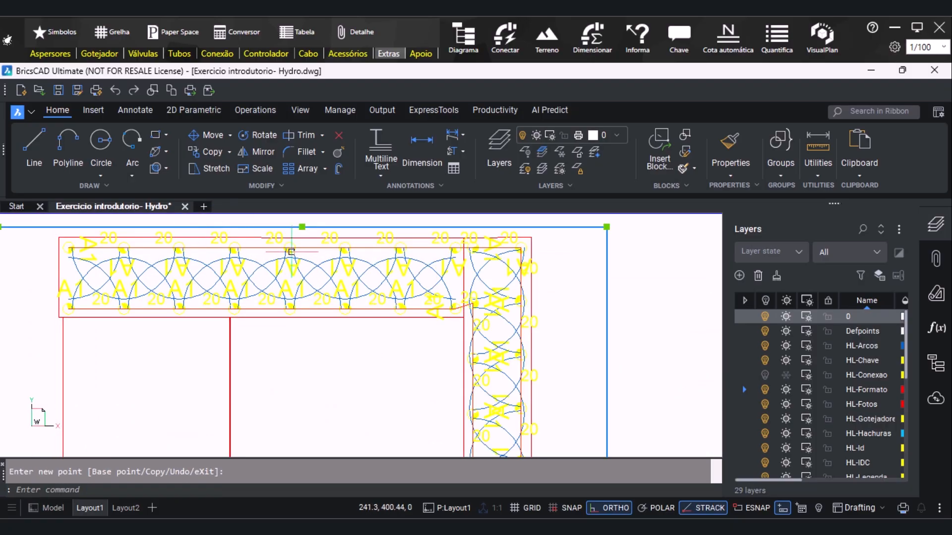
scroll(284, 255, down, 2)
scroll(293, 231, up, 2)
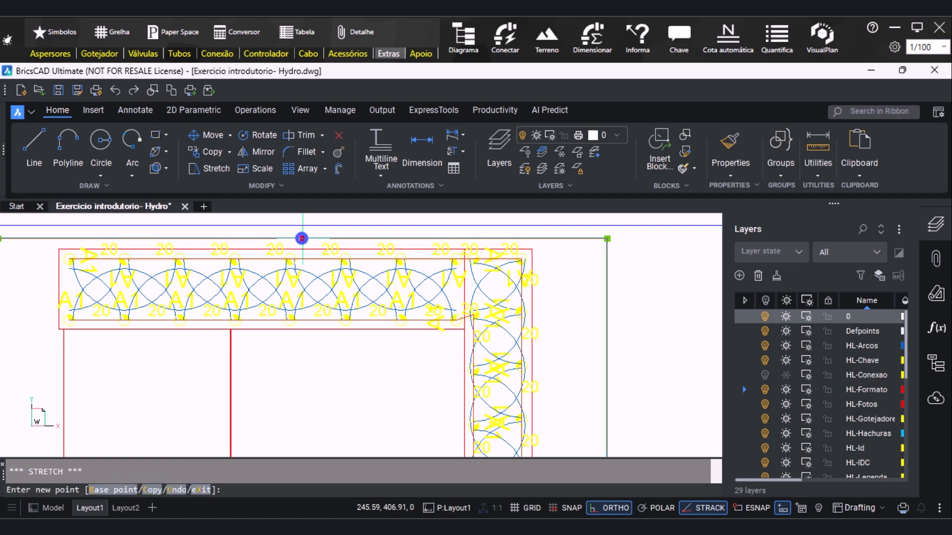
click(304, 231)
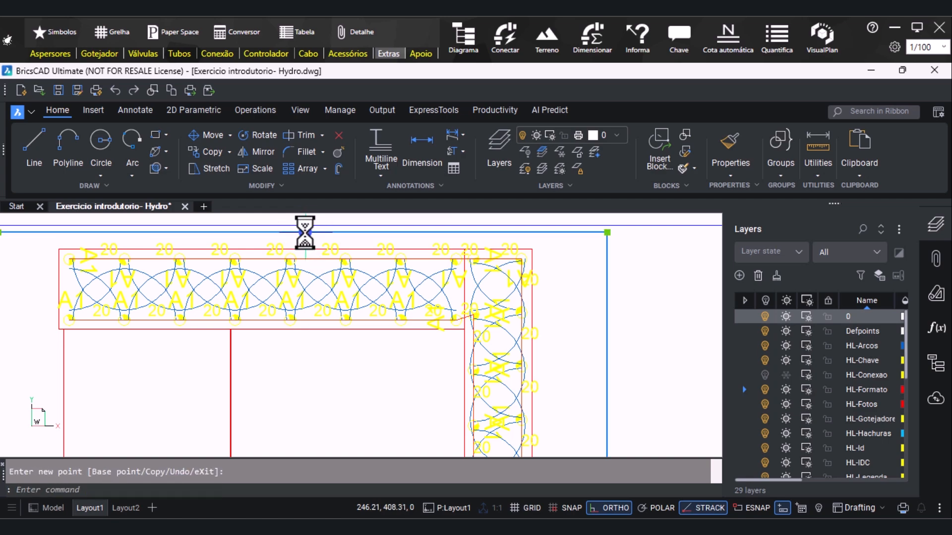
Try to move the upper detail's viewport further up the sheet, then undo the move
scroll(304, 231, down, 2)
scroll(305, 232, down, 2)
scroll(345, 344, up, 1)
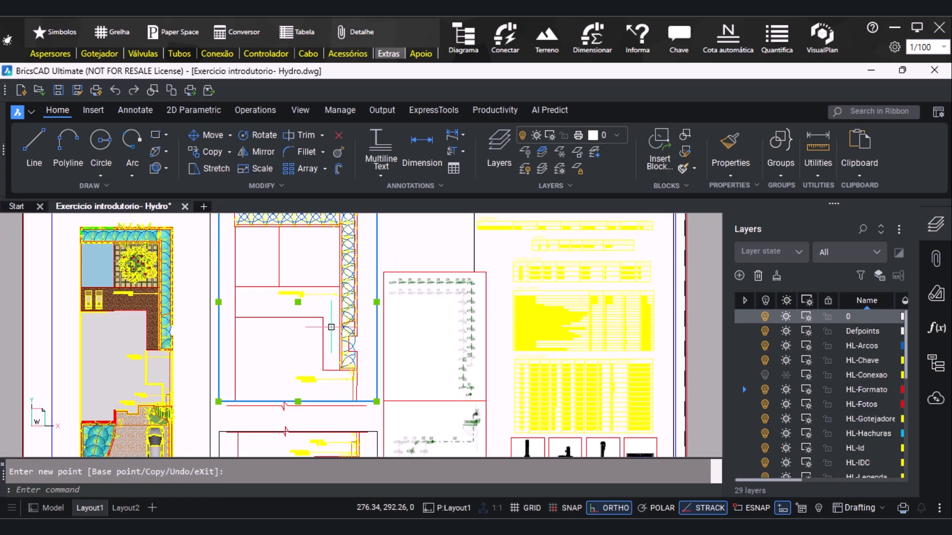
drag(297, 301, 300, 291)
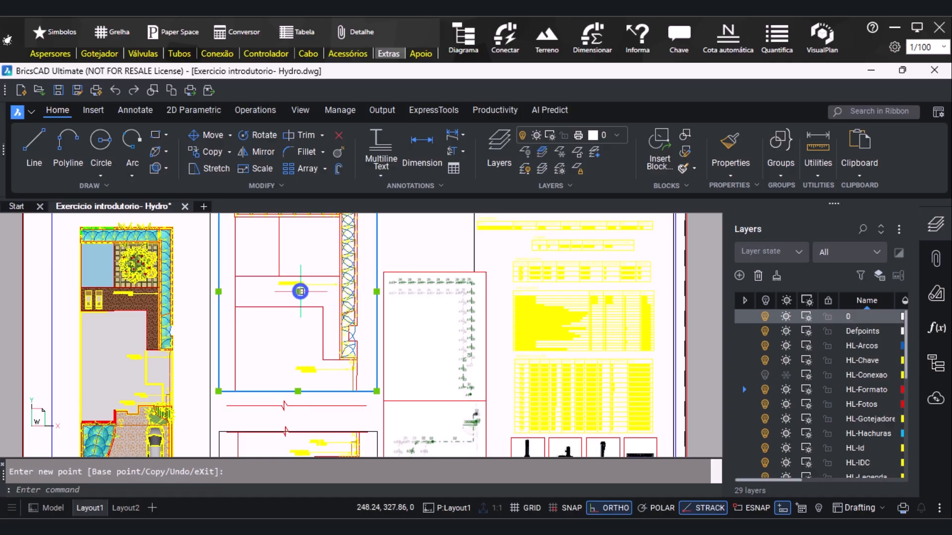
scroll(300, 291, down, 1)
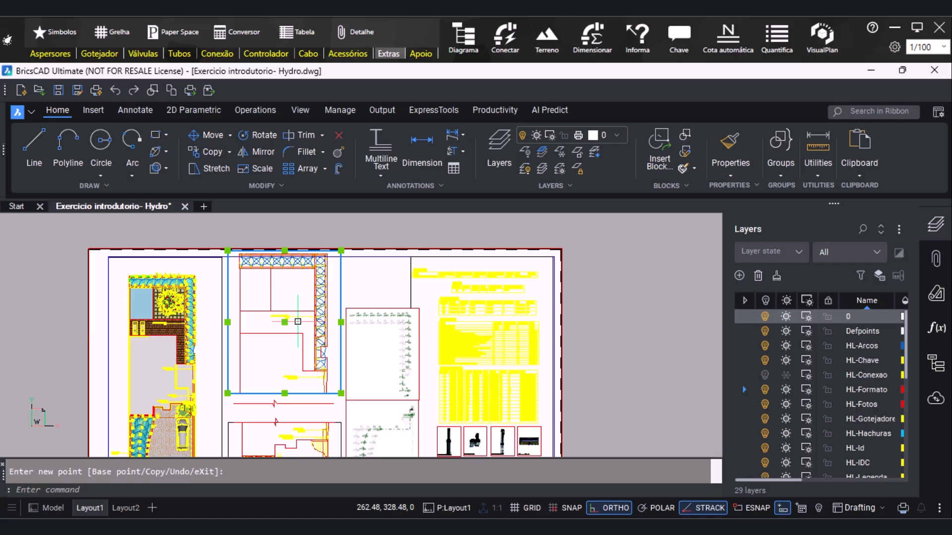
key(ctrl+z)
scroll(295, 398, down, 1)
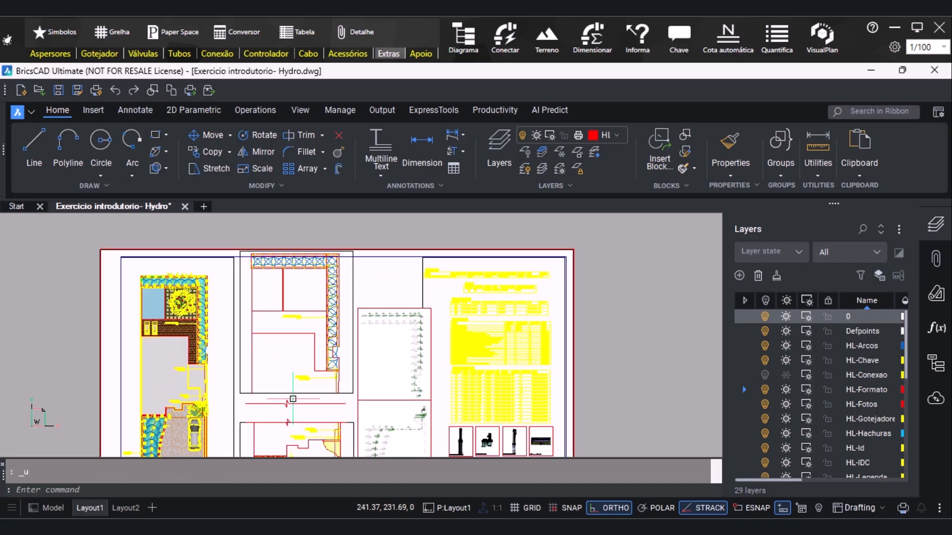
scroll(293, 400, up, 1)
key(ctrl+z)
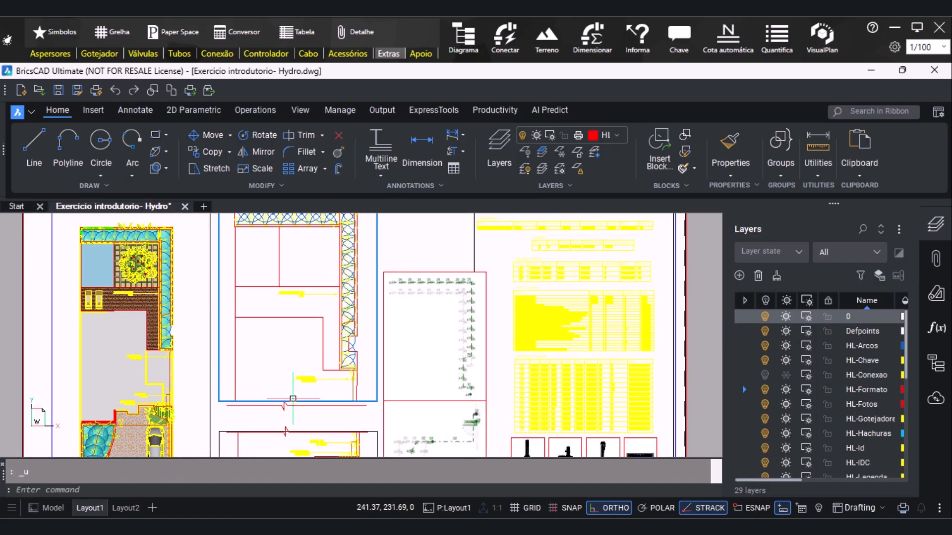
scroll(228, 385, down, 1)
scroll(294, 417, up, 2)
key(Escape)
Move the upper detail's break line up onto the bottom edge of its viewport
scroll(237, 404, up, 1)
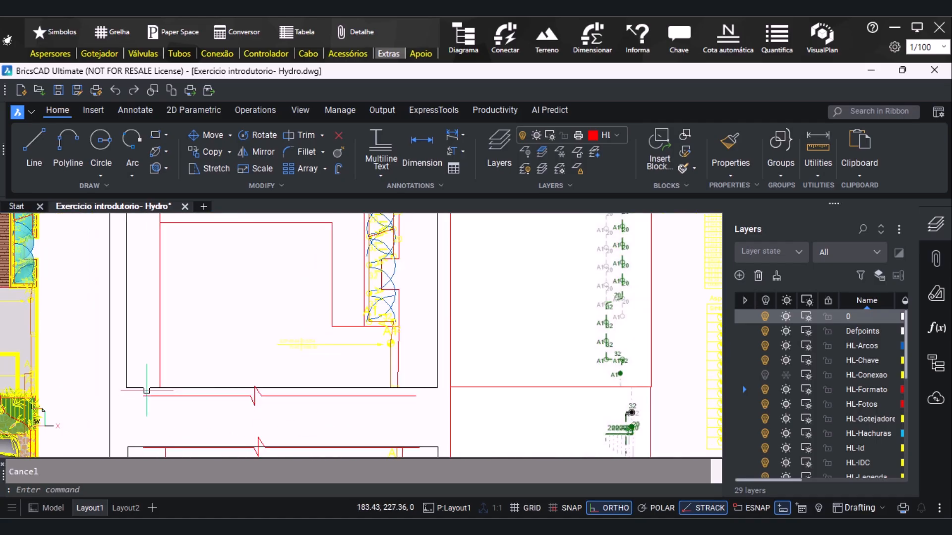
click(119, 390)
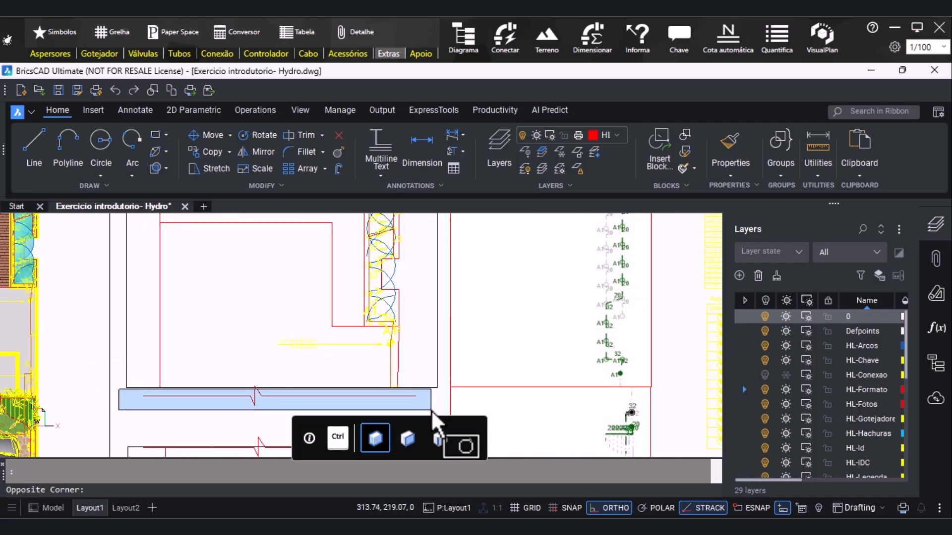
scroll(224, 346, down, 3)
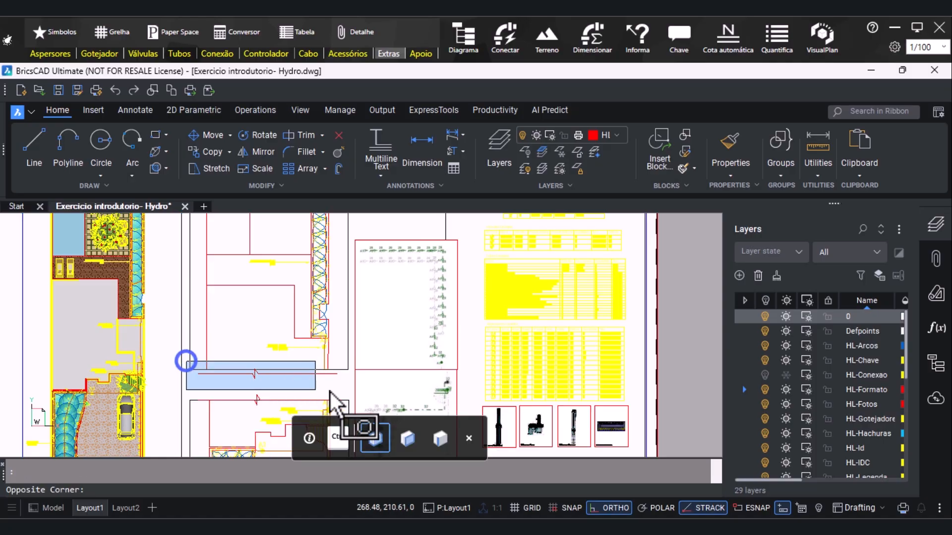
click(345, 385)
text(m)
key(Return)
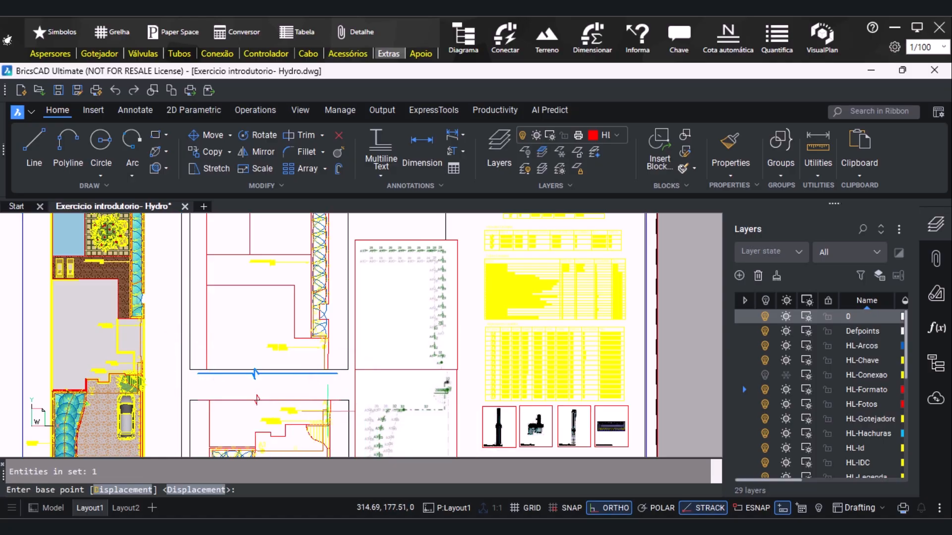
scroll(327, 410, up, 3)
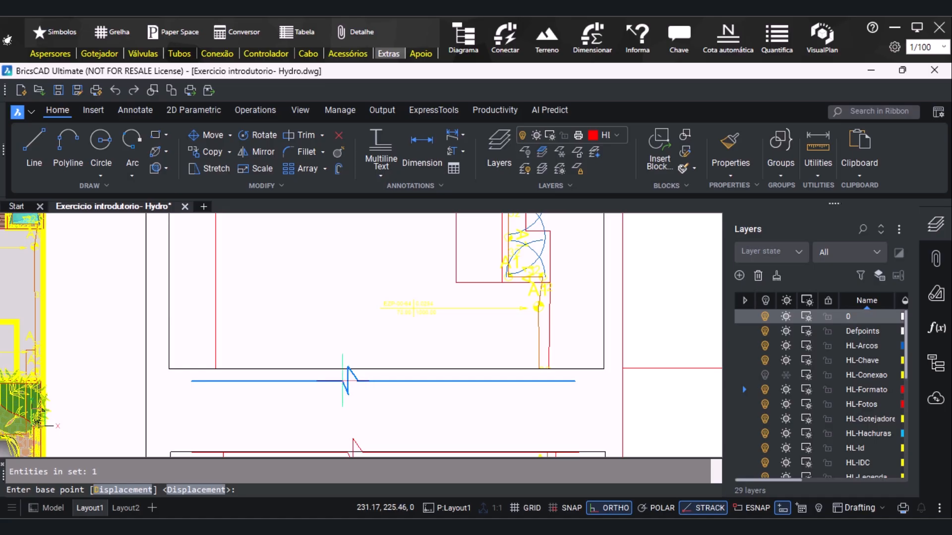
click(343, 381)
click(339, 367)
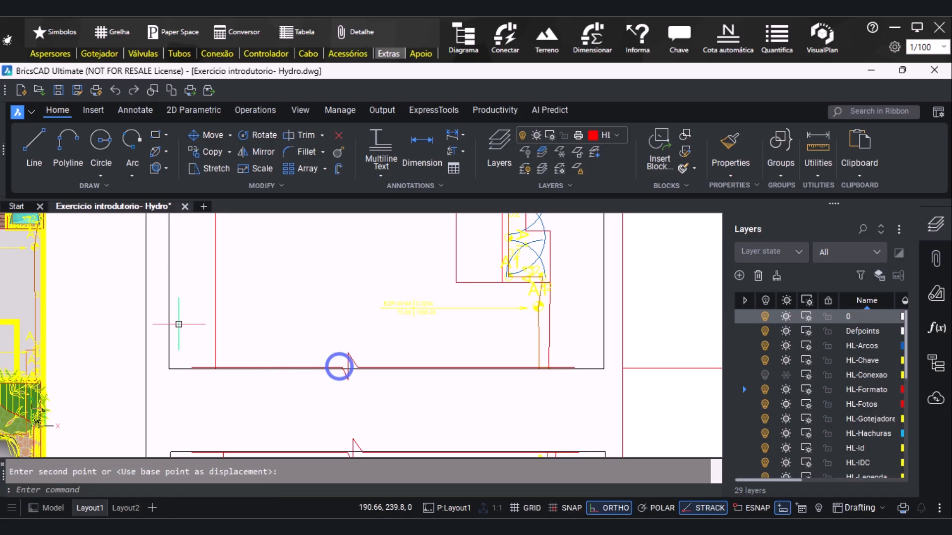
Move the lower detail's viewport straight up, closer to the upper detail's break line
scroll(270, 398, down, 3)
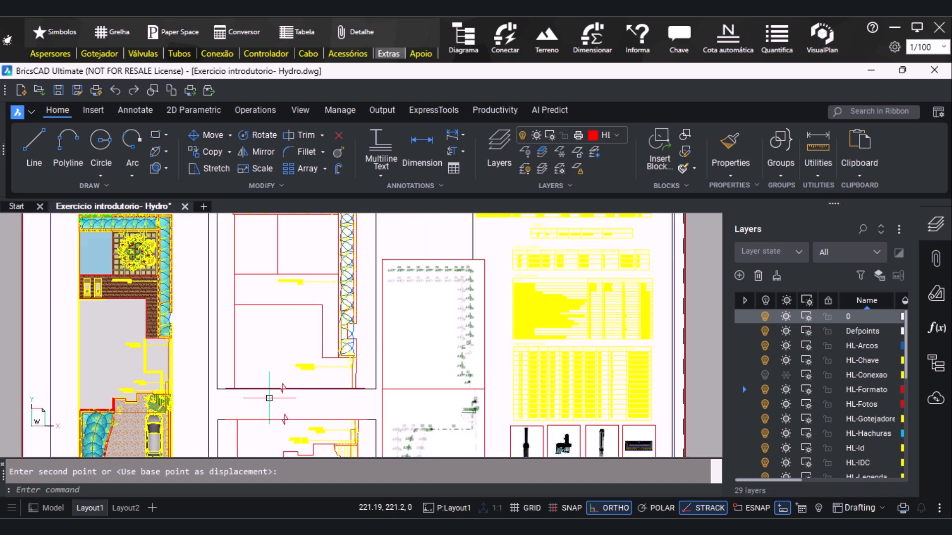
scroll(269, 398, down, 4)
scroll(253, 385, up, 3)
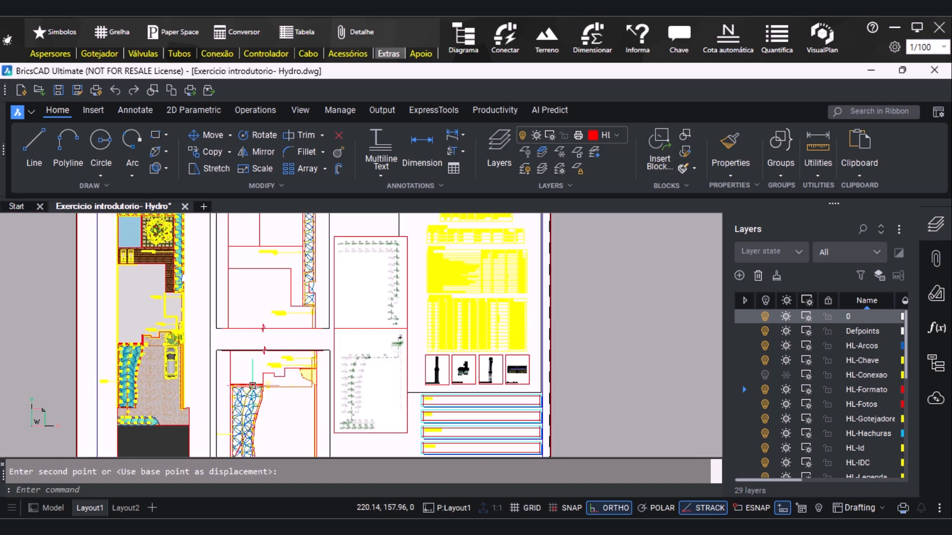
click(215, 368)
scroll(271, 292, down, 1)
scroll(273, 400, up, 2)
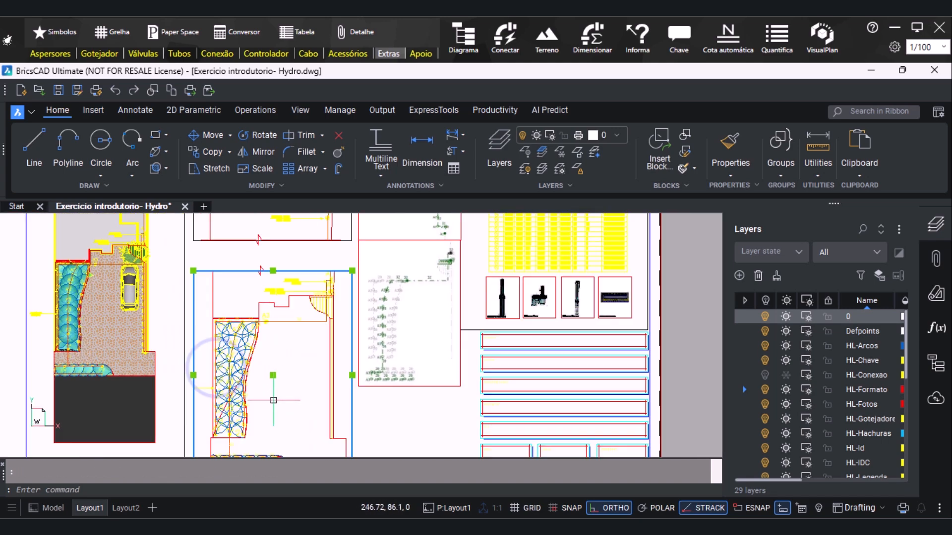
click(271, 375)
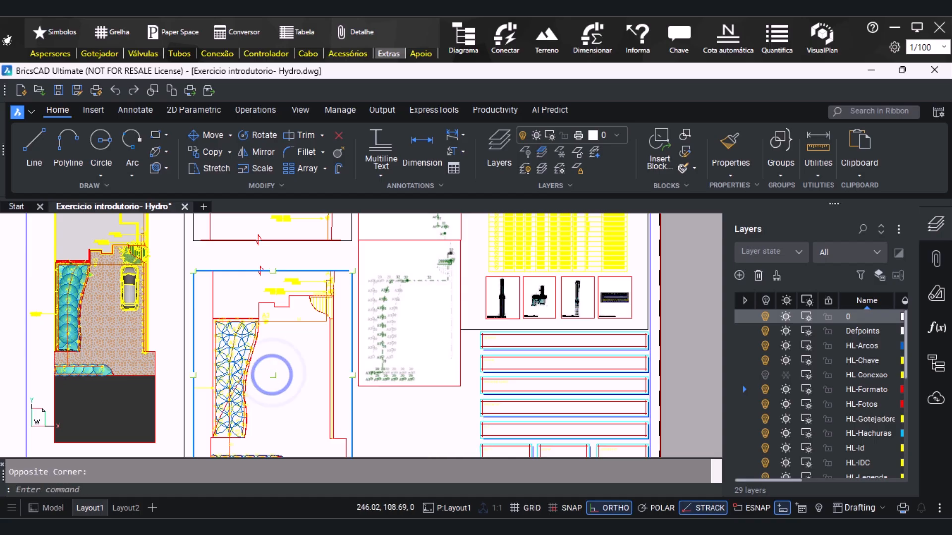
click(273, 376)
scroll(274, 377, up, 1)
scroll(274, 376, down, 1)
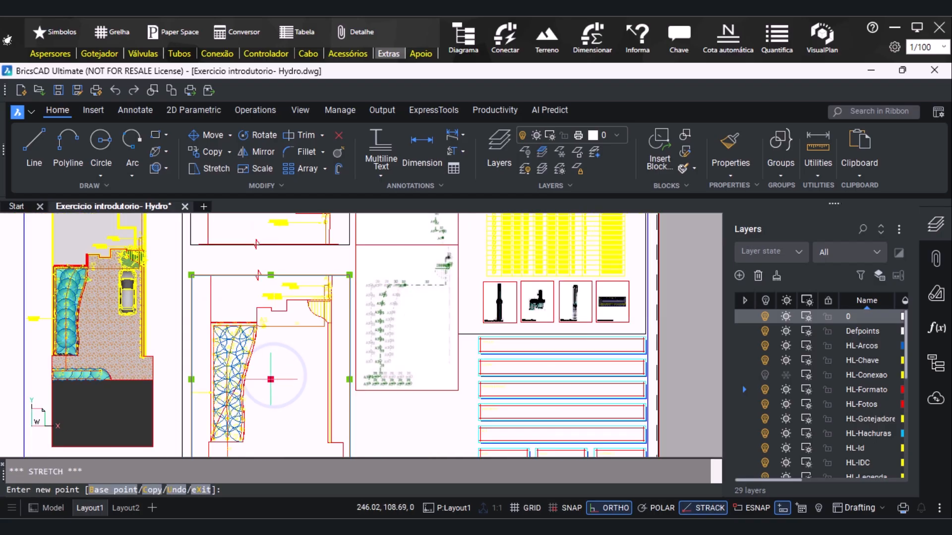
click(282, 365)
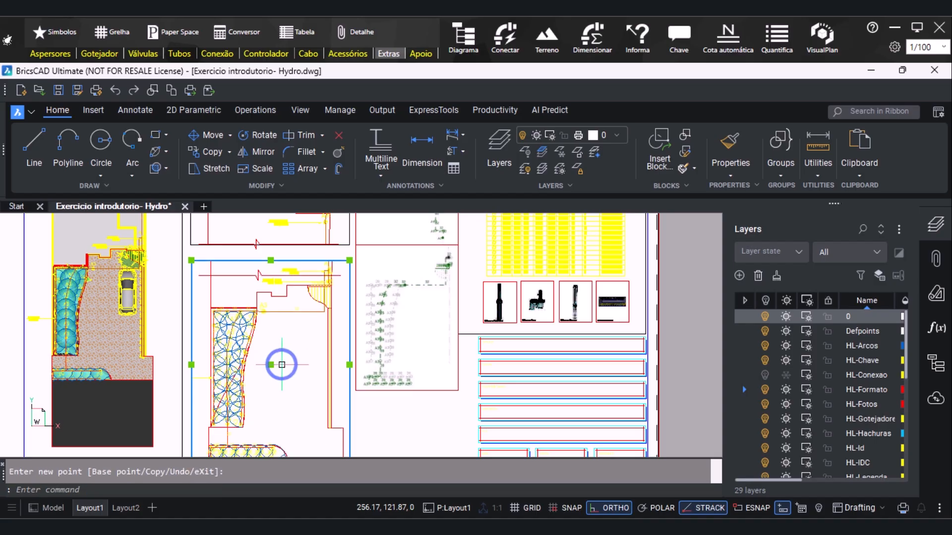
Readjust the lower detail's viewport vertically, lowering it and then raising it slightly
scroll(268, 347, down, 1)
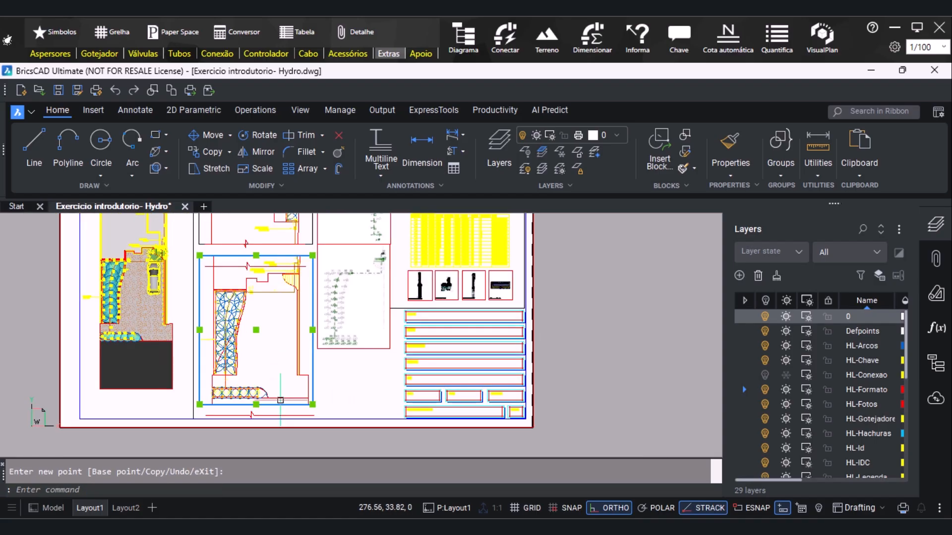
click(256, 331)
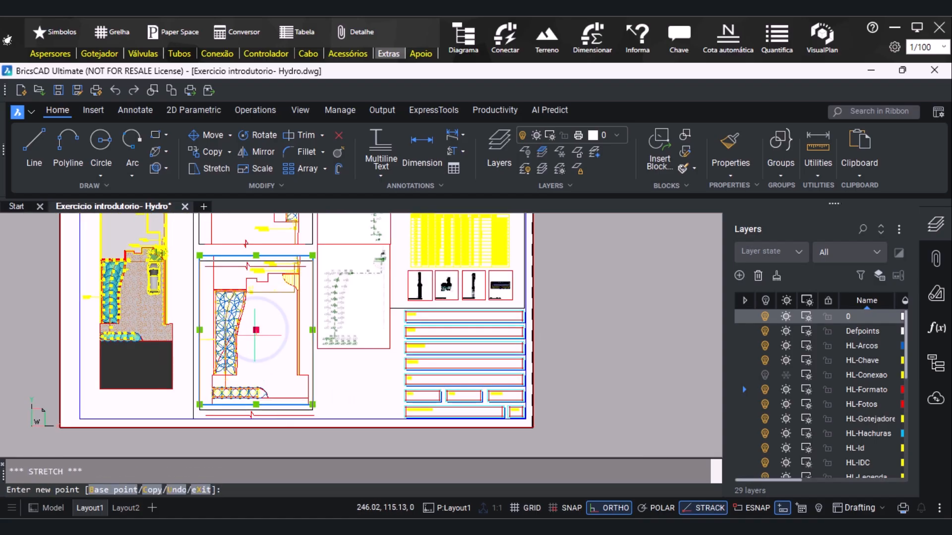
click(256, 336)
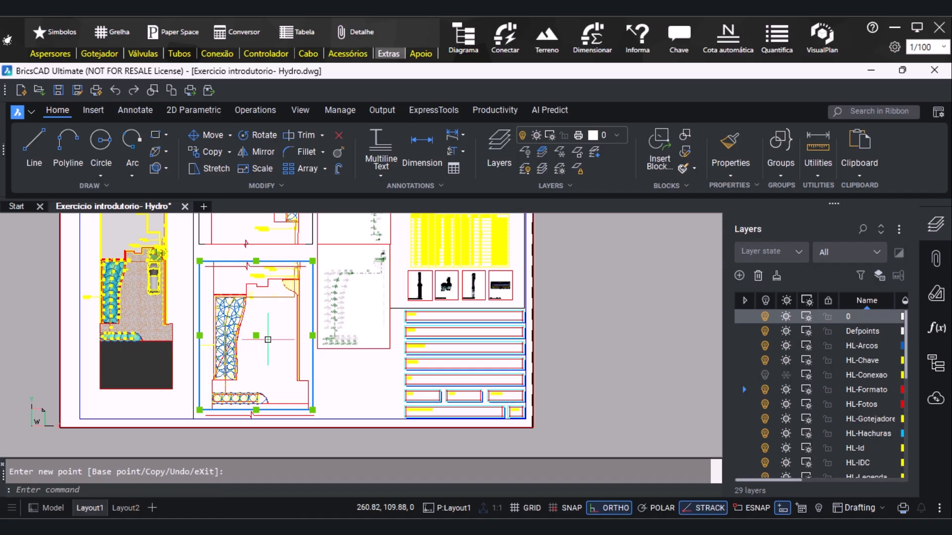
click(256, 335)
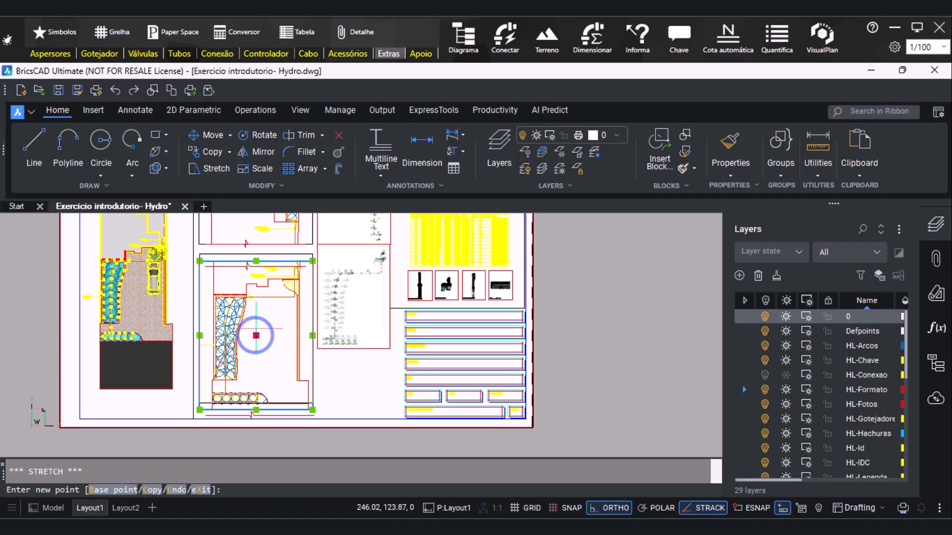
click(256, 331)
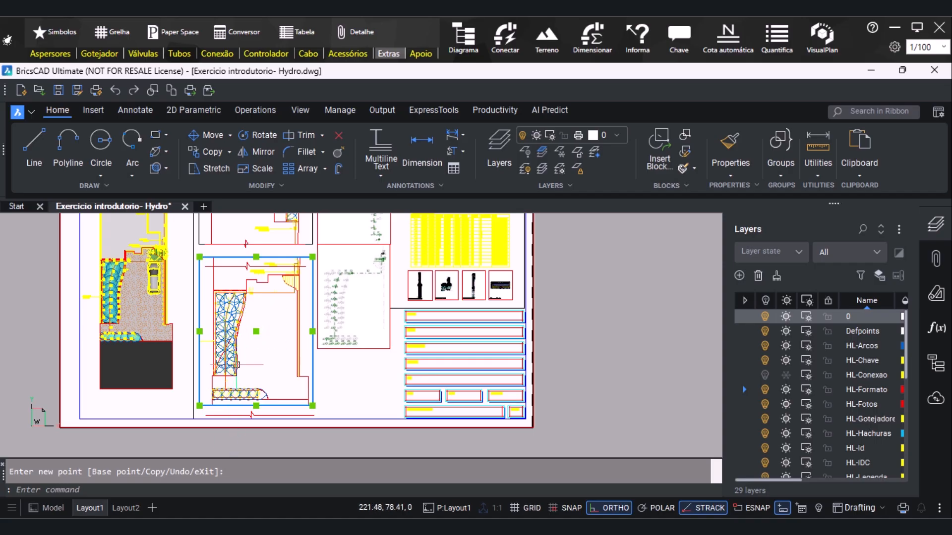
Pan the drawing slightly left and down inside the lower detail's viewport, and return to paper space
key(Escape)
double_click(209, 299)
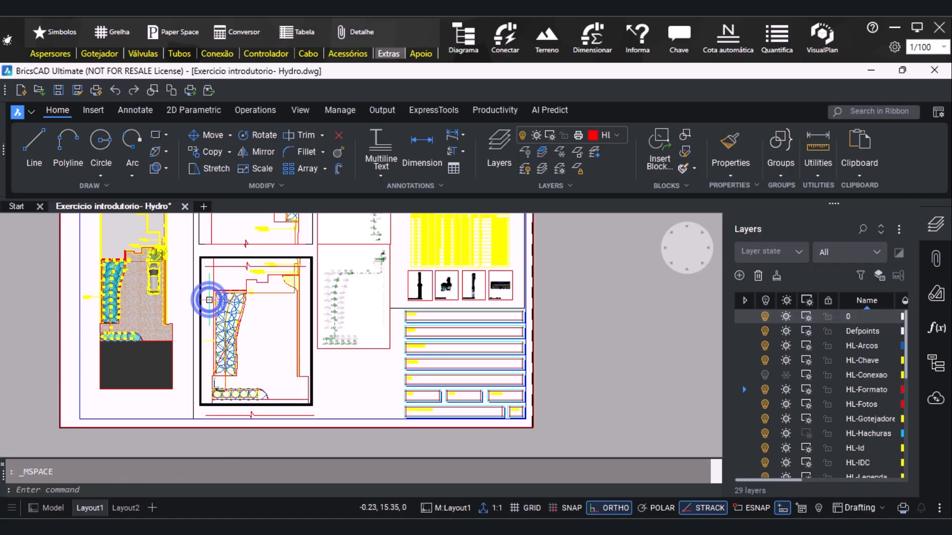
text(PAN)
key(Return)
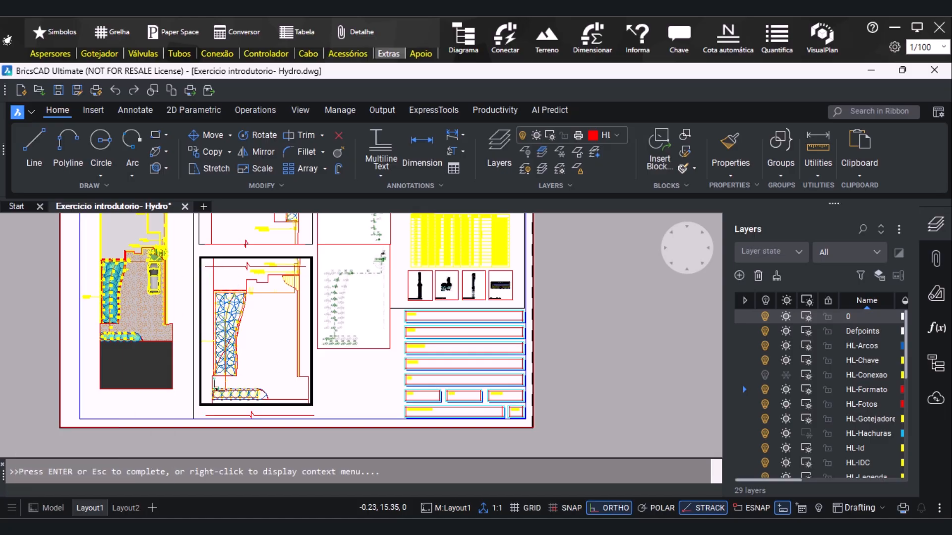
drag(219, 313, 217, 310)
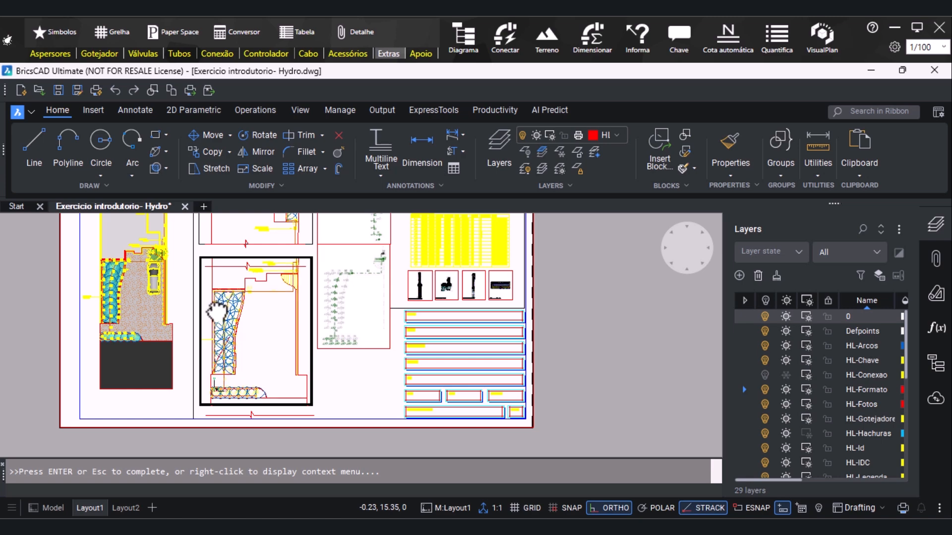
key(Escape)
double_click(346, 394)
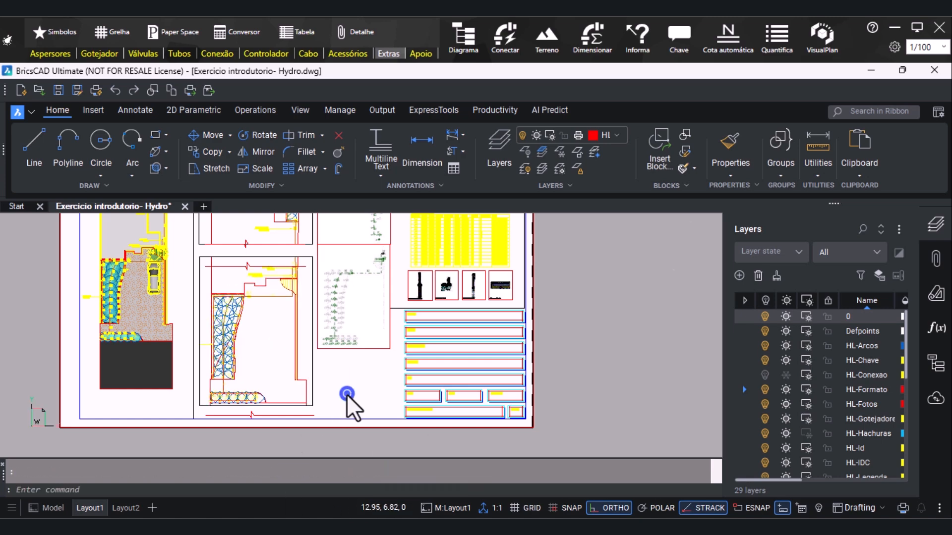
Turn off layer 0 and move the lower detail's bottom break line straight up onto the drawing's cut lower edge
scroll(278, 411, up, 2)
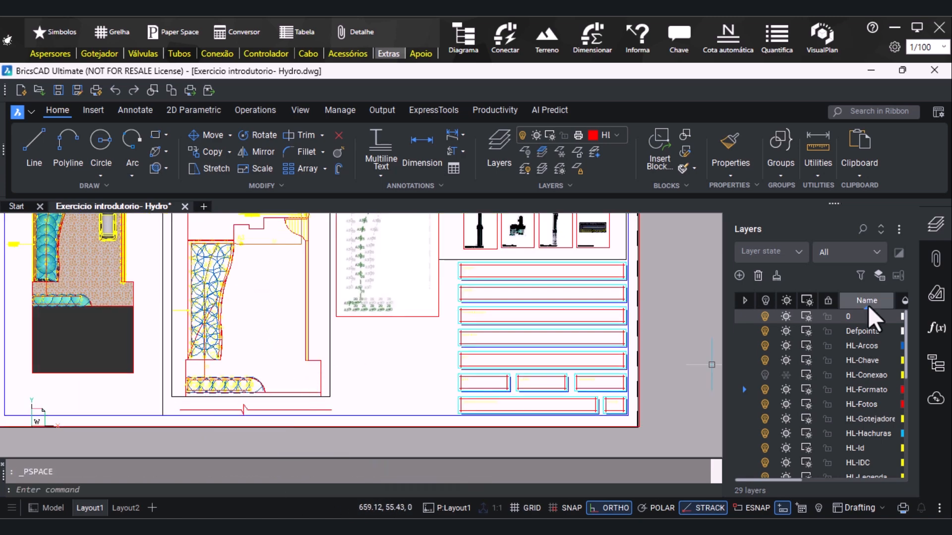
click(764, 318)
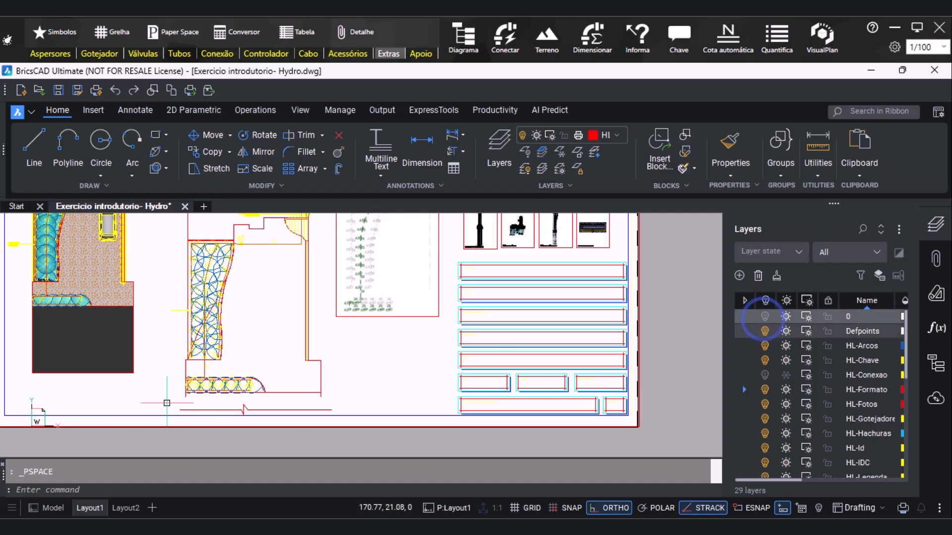
scroll(175, 414, up, 2)
click(143, 383)
click(571, 434)
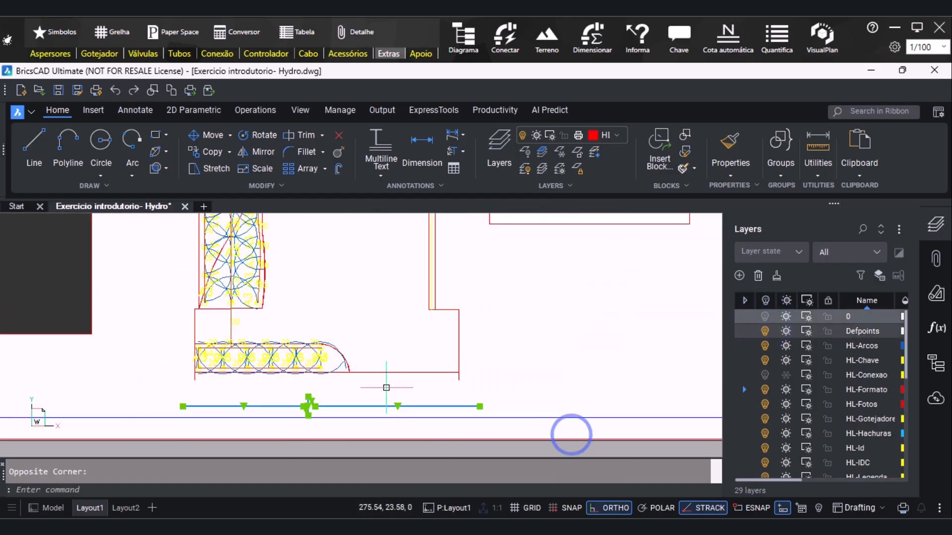
text(m)
key(Return)
click(292, 407)
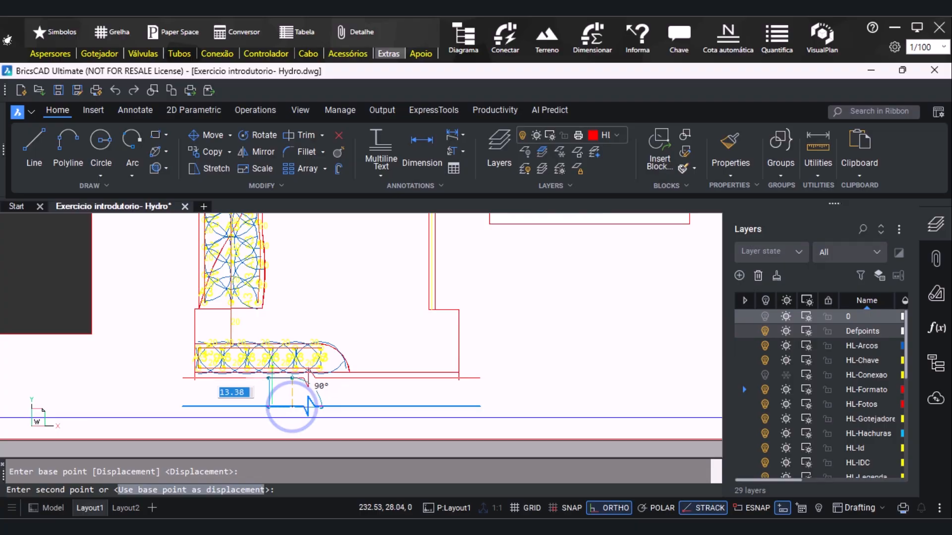
click(269, 380)
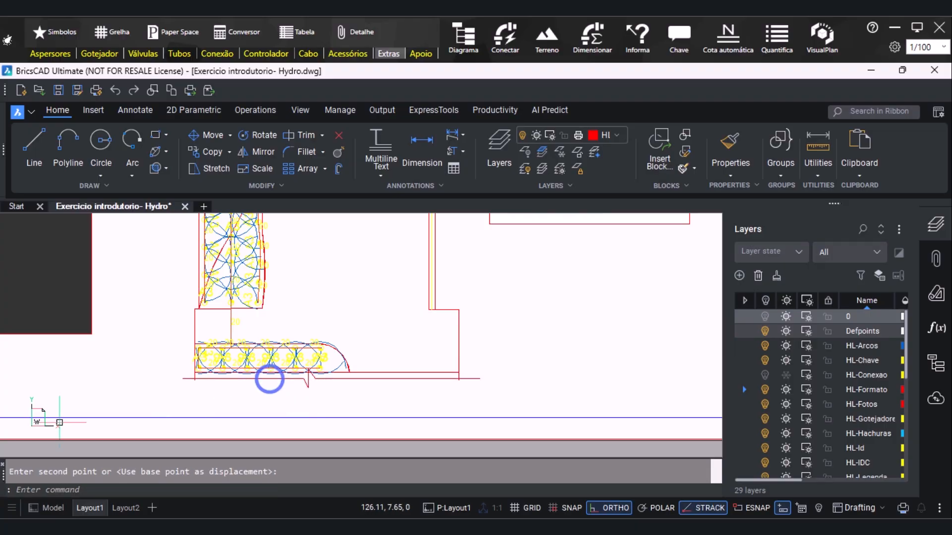
Move the lower detail's top break line straight up about 12 units onto the drawing's cut upper edge
scroll(189, 414, down, 5)
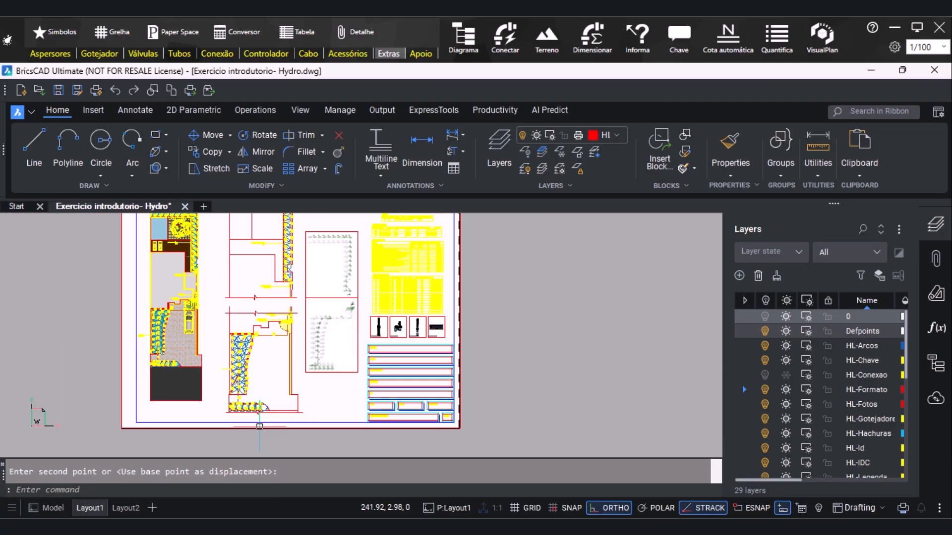
scroll(252, 335, up, 5)
click(196, 341)
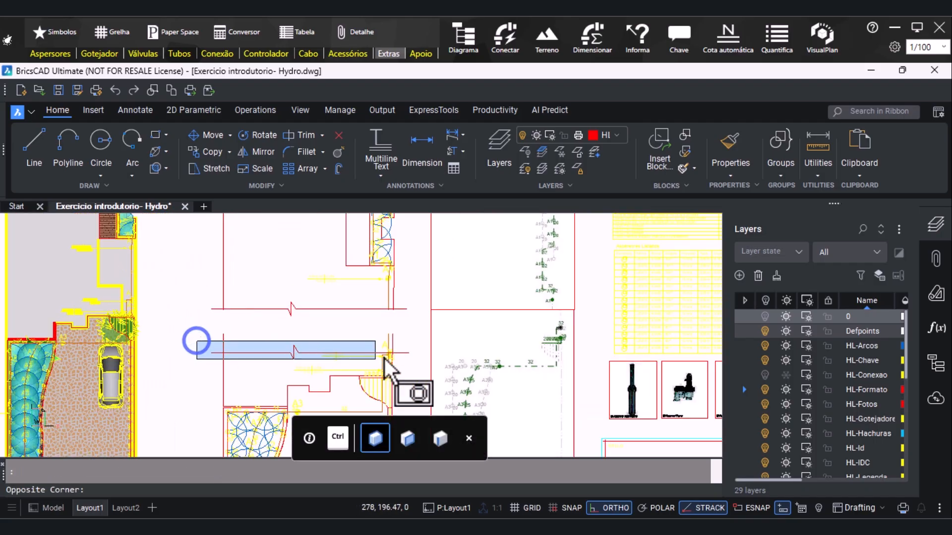
click(417, 358)
text(m)
key(Return)
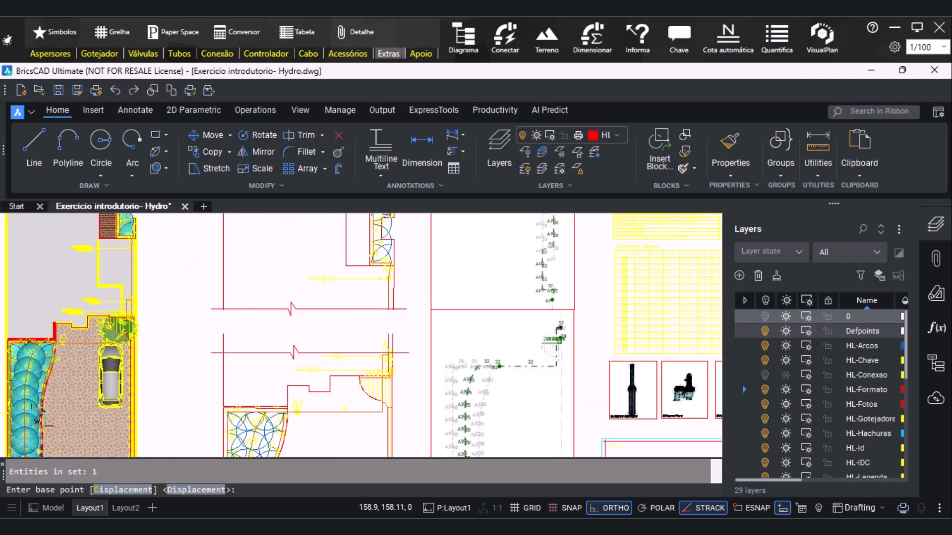
click(291, 352)
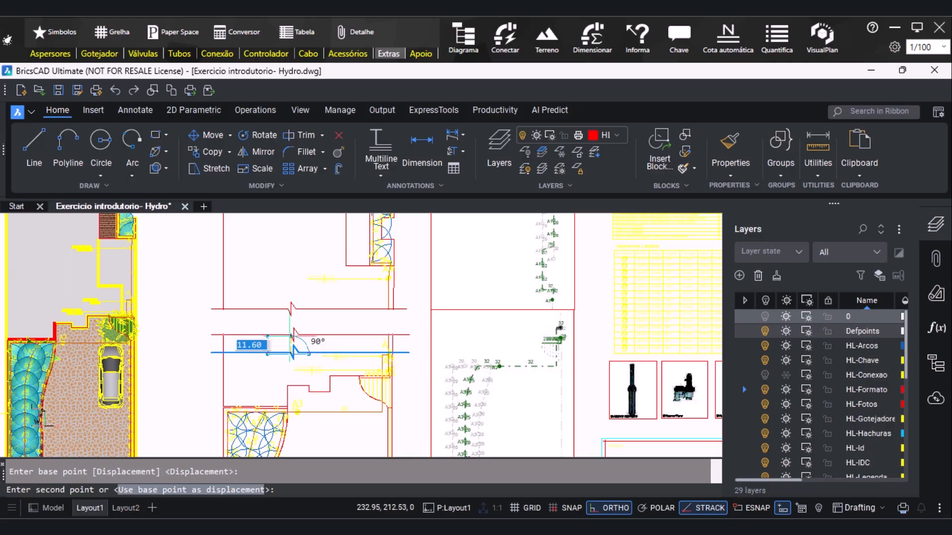
click(292, 334)
Add the multiline text title "PLANTA BAIXA HUMANIZADA" below the coloured floor plan, in a box about 80 units wide
scroll(265, 258, down, 3)
scroll(287, 259, down, 2)
scroll(250, 334, up, 3)
scroll(225, 407, down, 2)
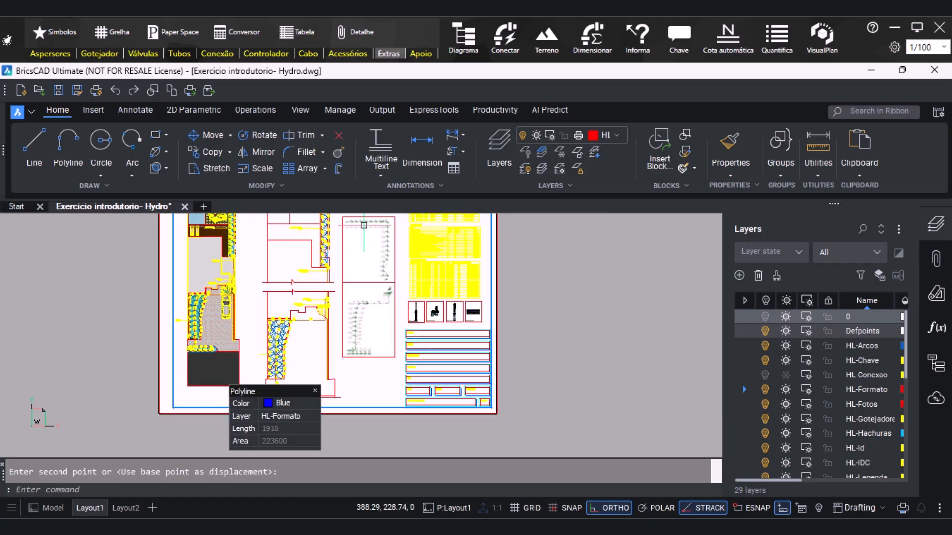
click(386, 150)
scroll(224, 401, up, 4)
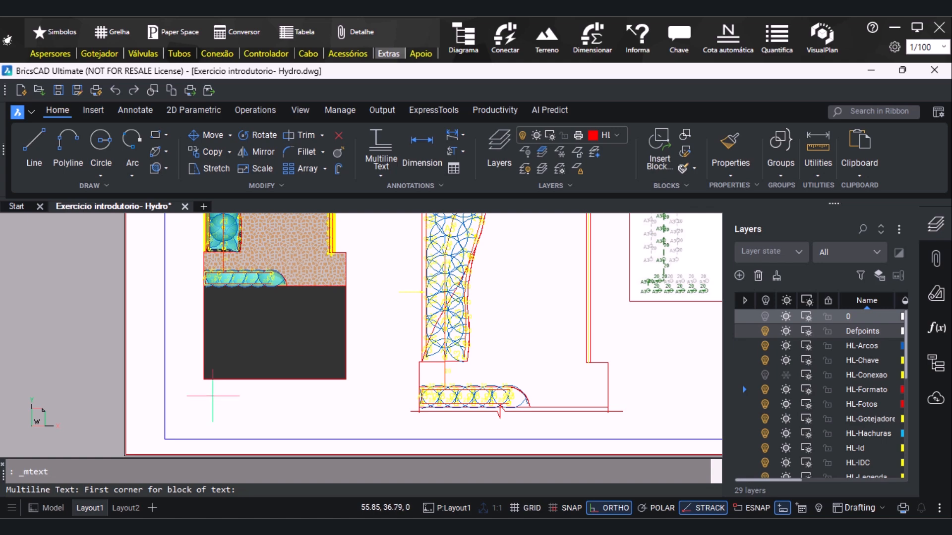
click(212, 398)
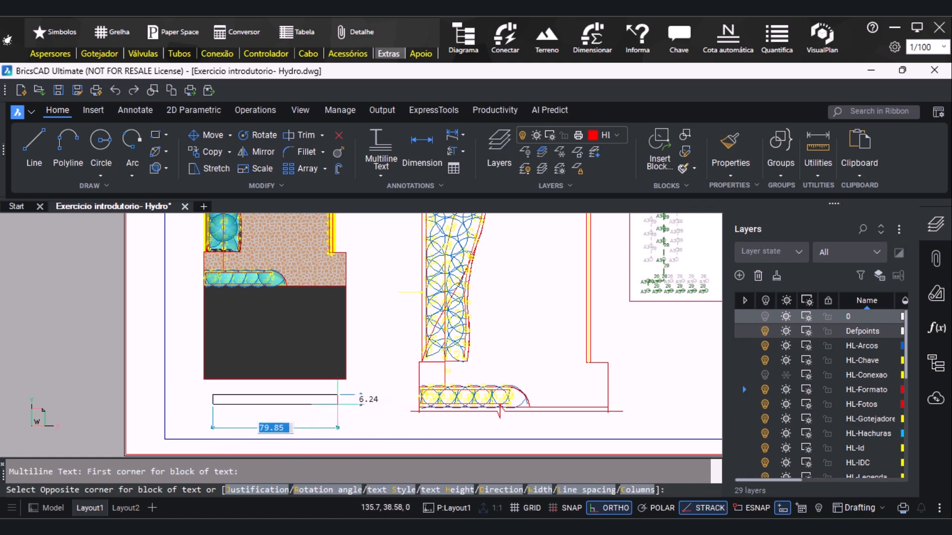
click(338, 405)
text(PLA)
key(BackSpace)
text(LANTA BAIXA HUMANIZADA)
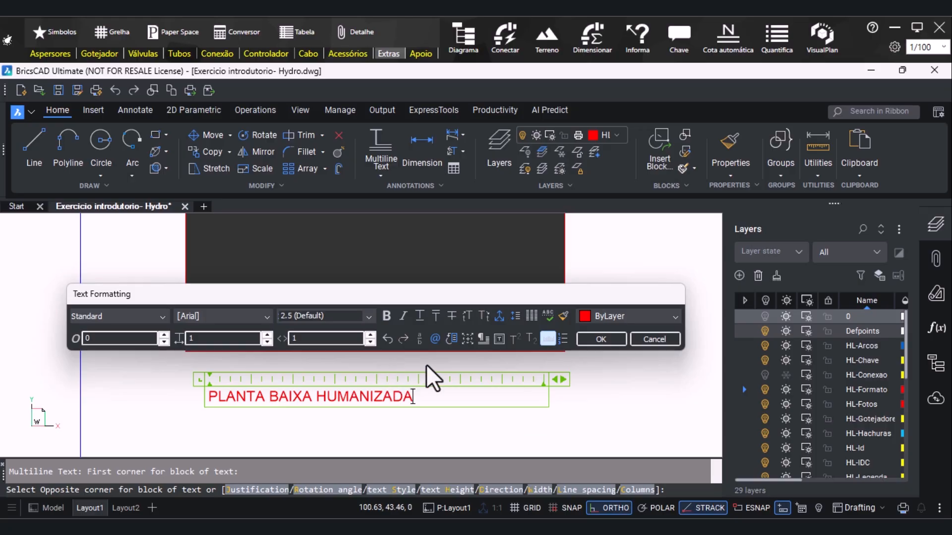
click(601, 339)
Shift the floor plan's title right, turn ortho off, and nudge the title up closer beneath the plan
scroll(608, 336, down, 1)
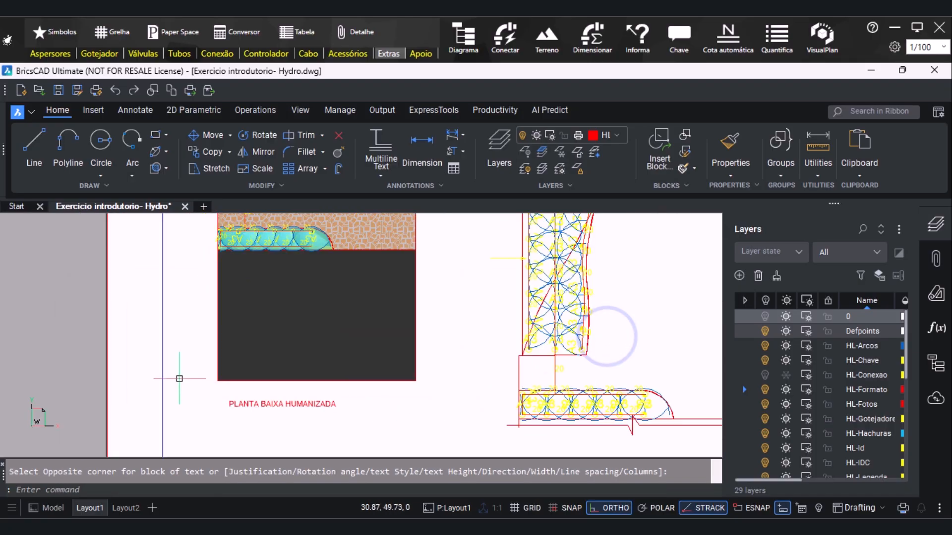
click(231, 403)
click(246, 399)
click(229, 402)
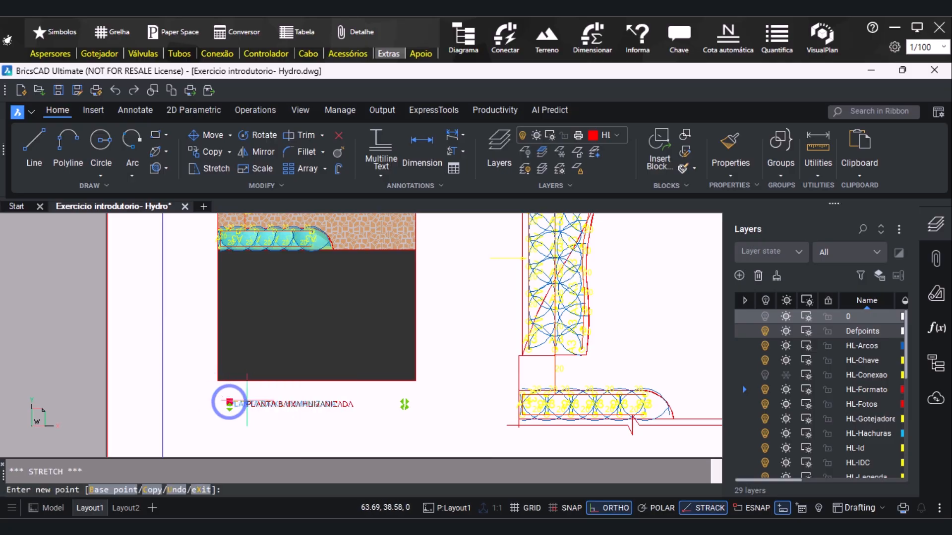
click(252, 403)
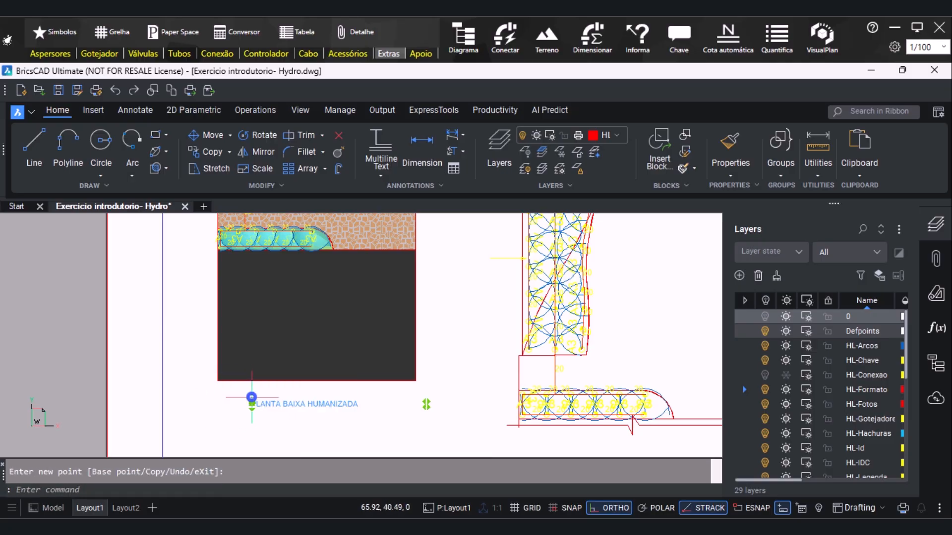
click(595, 507)
scroll(290, 423, up, 2)
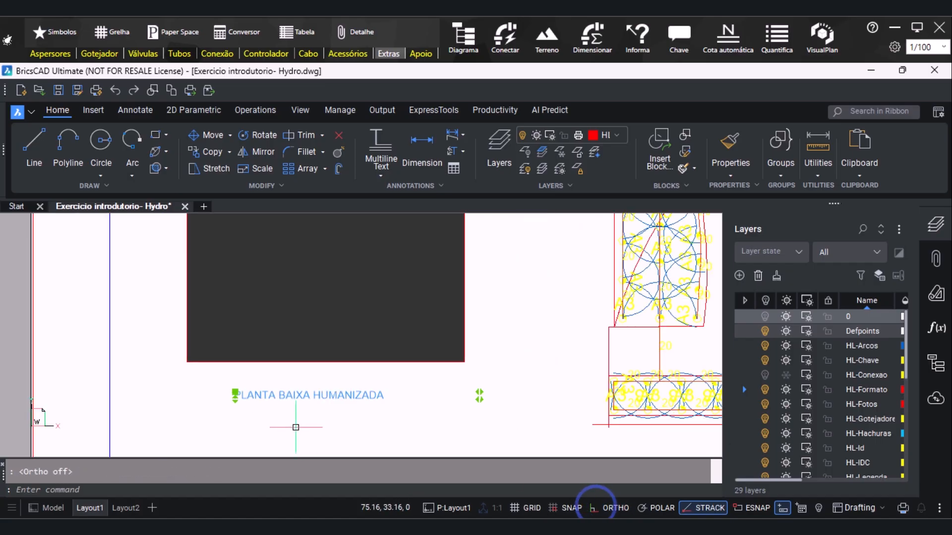
click(235, 392)
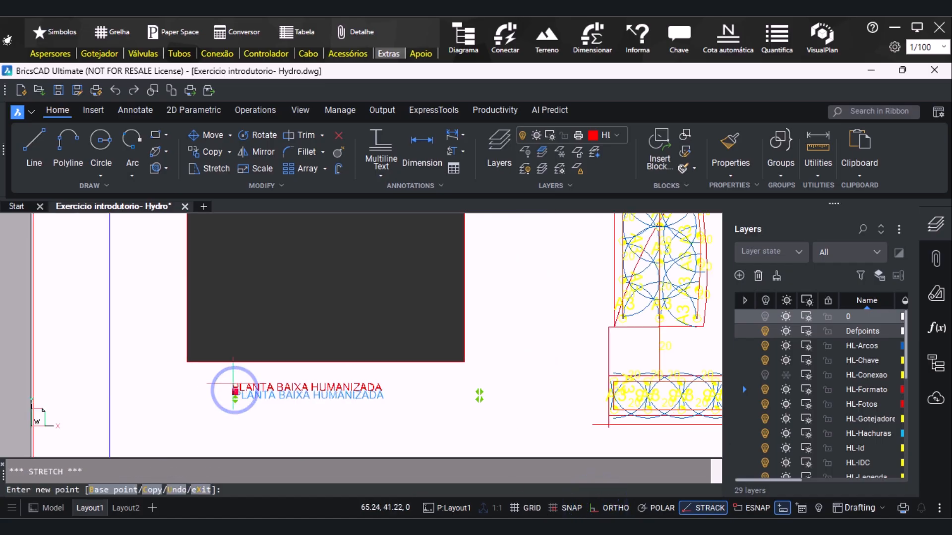
click(238, 381)
Copy the floor plan's title and paste it below the lower detail's bottom break line
scroll(181, 404, down, 2)
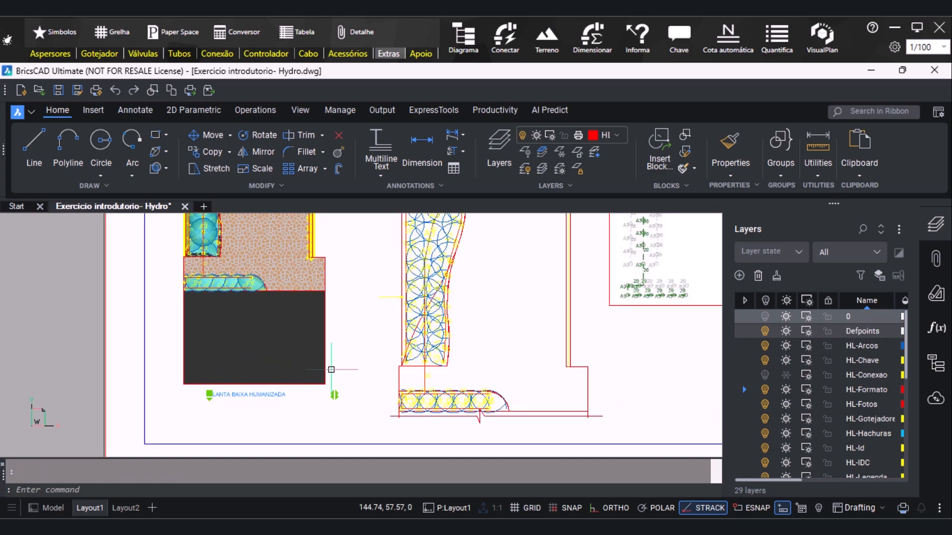
key(ctrl+c)
key(ctrl+v)
scroll(348, 332, down, 3)
scroll(391, 377, up, 4)
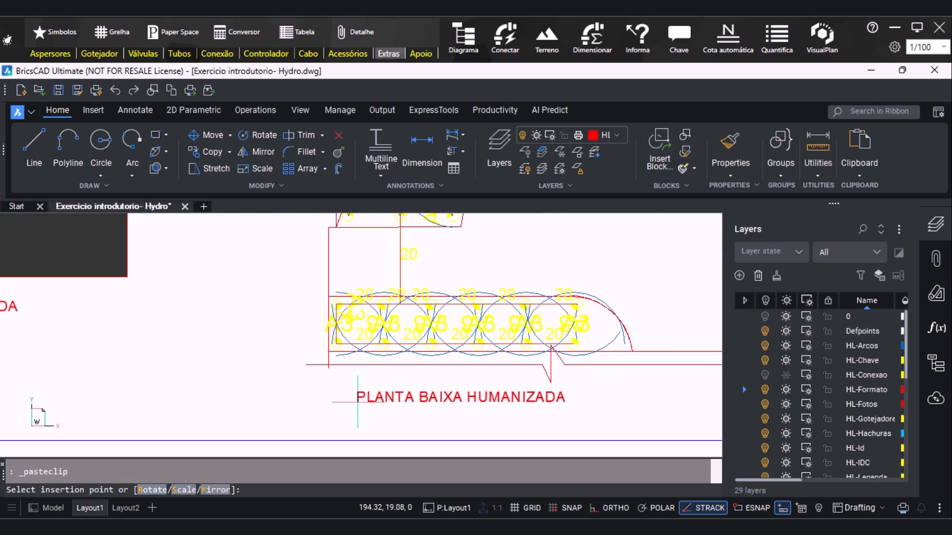
click(431, 402)
Replace the text of the title under the lower detail with "CANTEIRO FRONTAL"
double_click(432, 402)
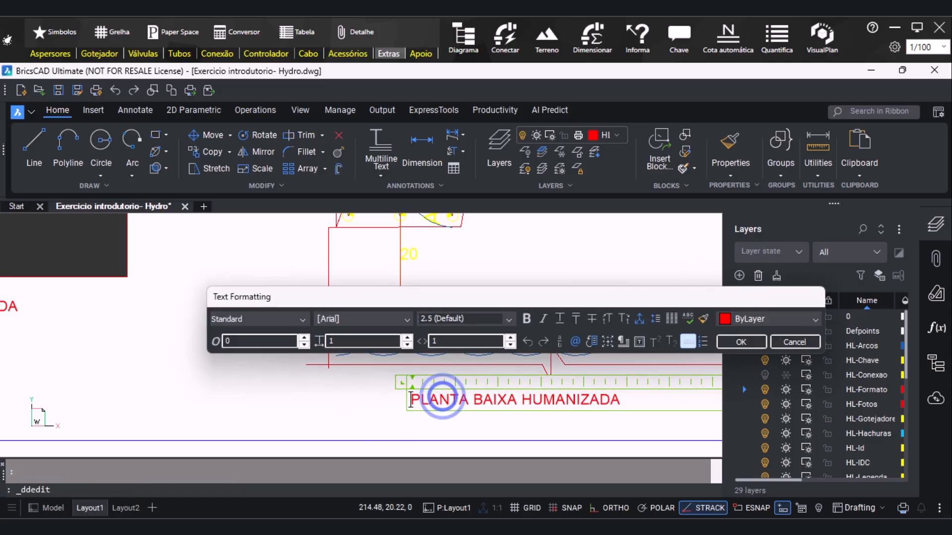
key(ctrl+a)
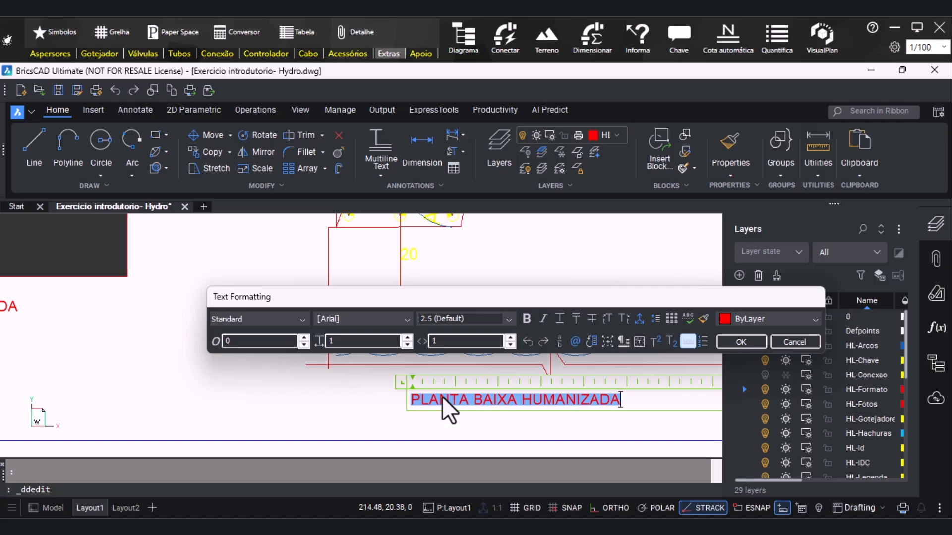
text(C)
text(ANTEIRO)
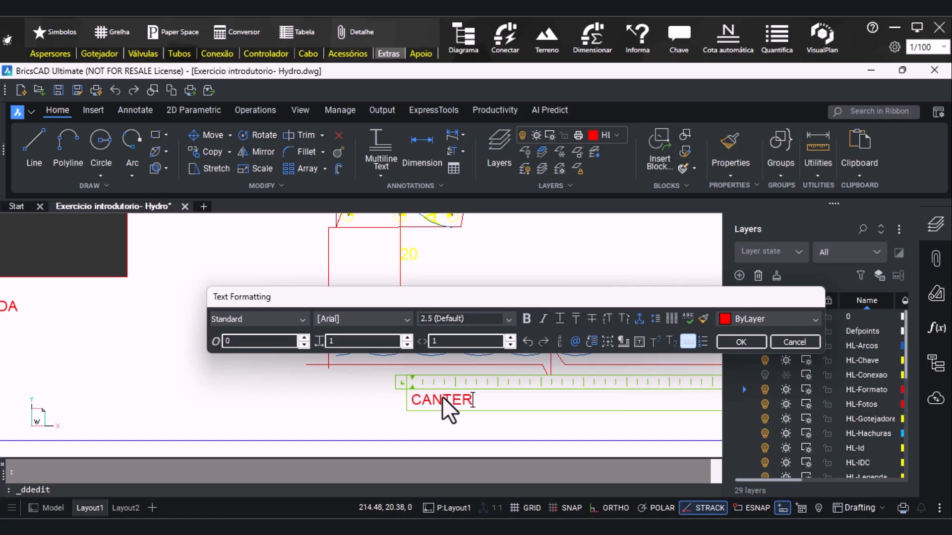
text( FRONTAL)
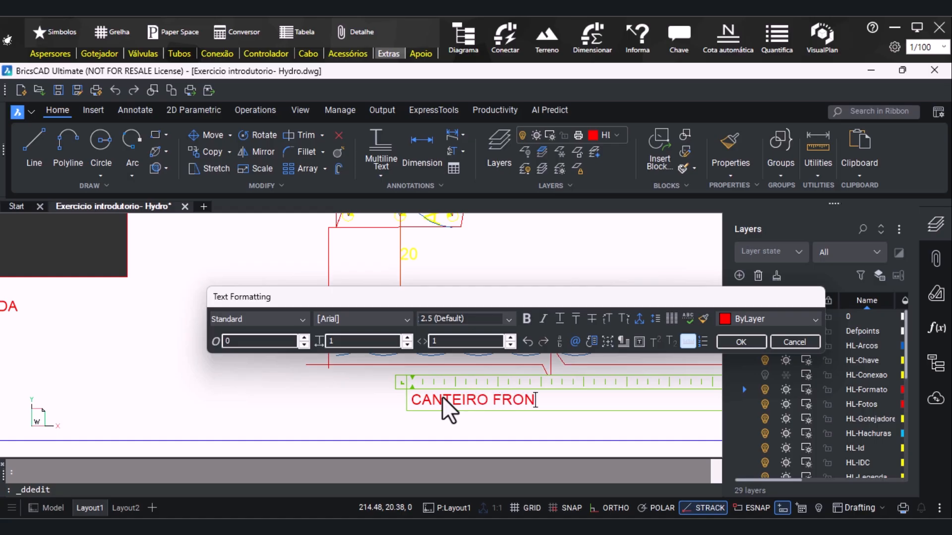
click(741, 343)
Paste another copy of the floor plan's title between the two details' facing break lines and replace its text
scroll(278, 391, down, 5)
scroll(354, 408, down, 3)
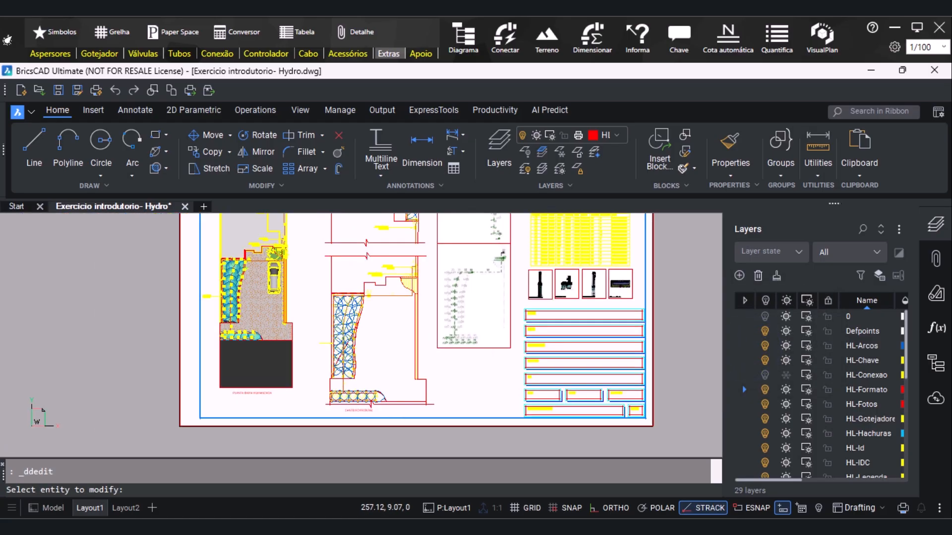
scroll(375, 298, up, 5)
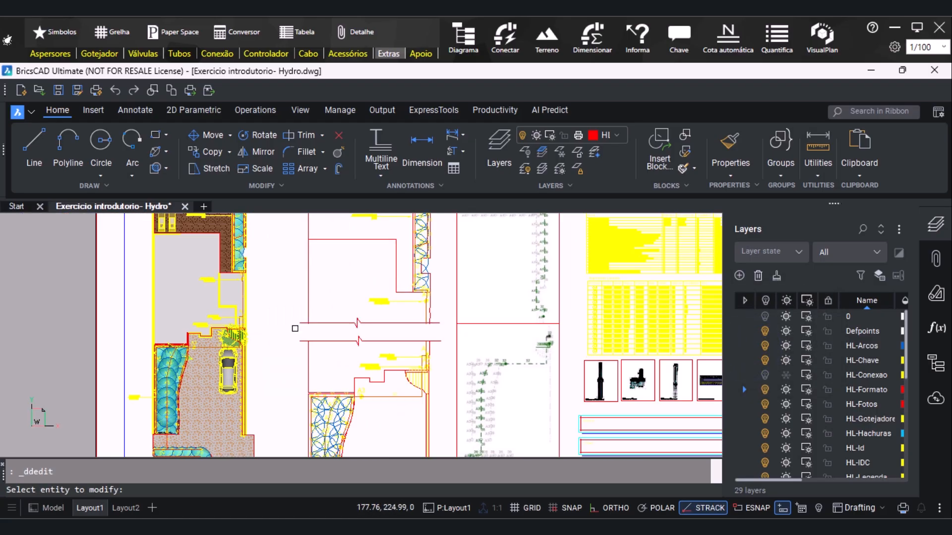
key(ctrl+v)
scroll(278, 327, up, 6)
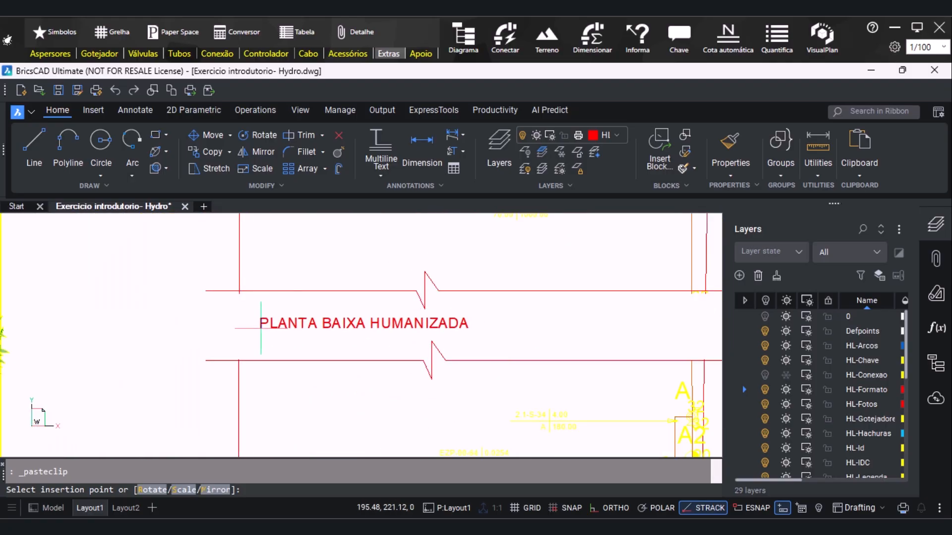
click(320, 322)
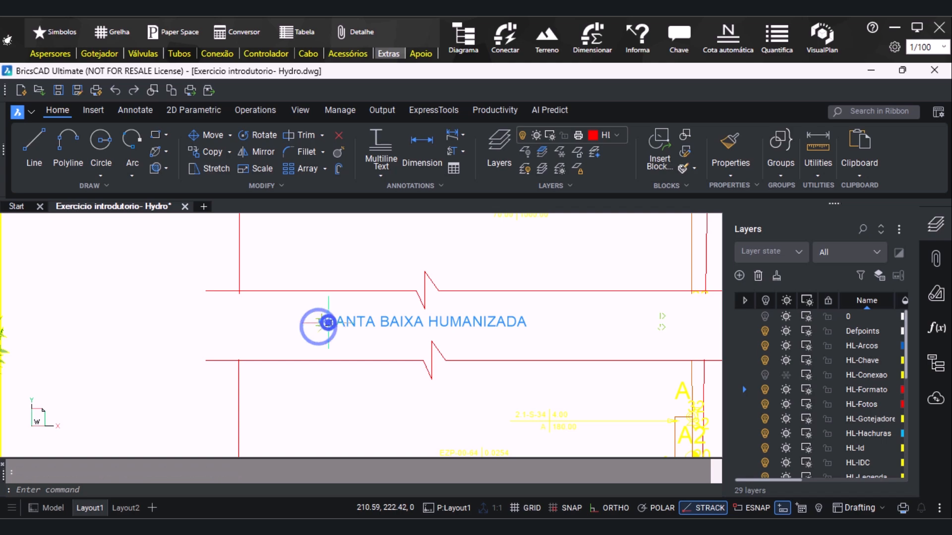
double_click(327, 323)
key(ctrl+a)
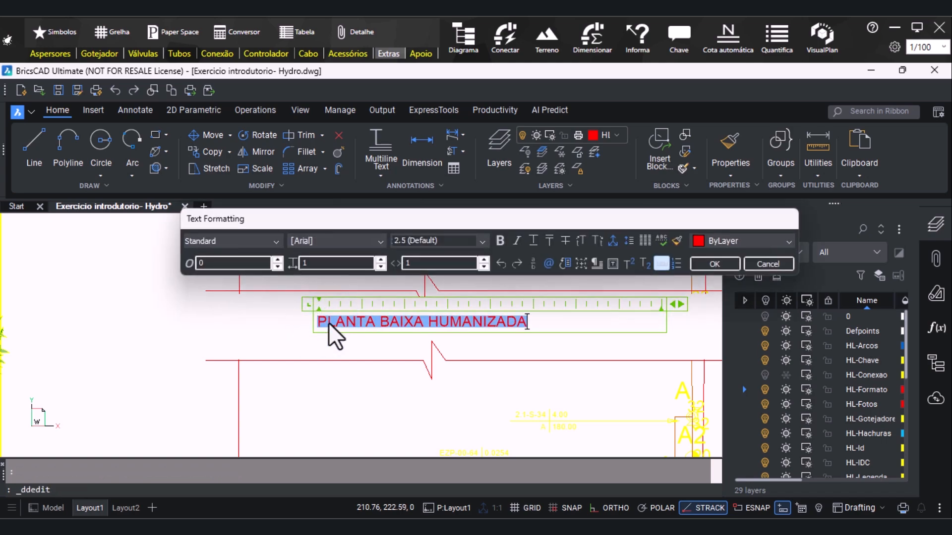
text(CANTEIRO POSTERIOR)
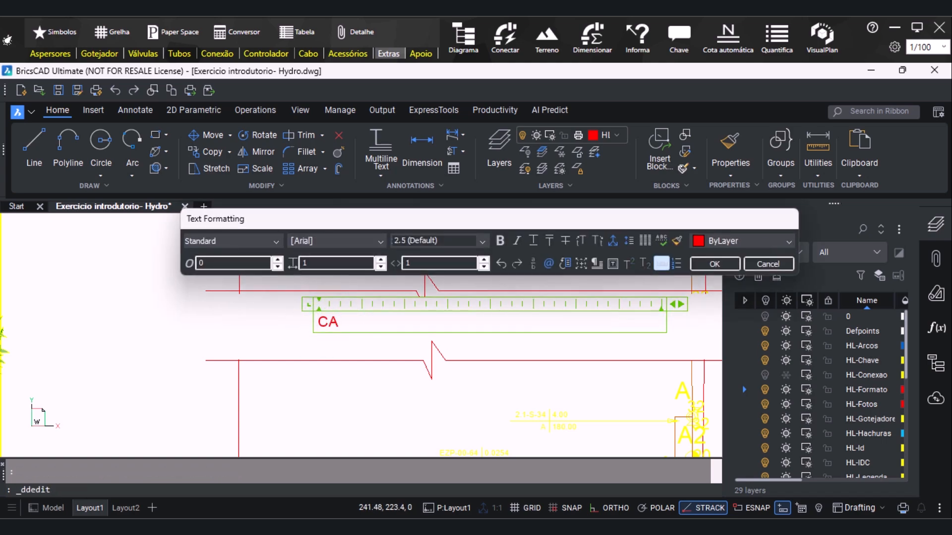
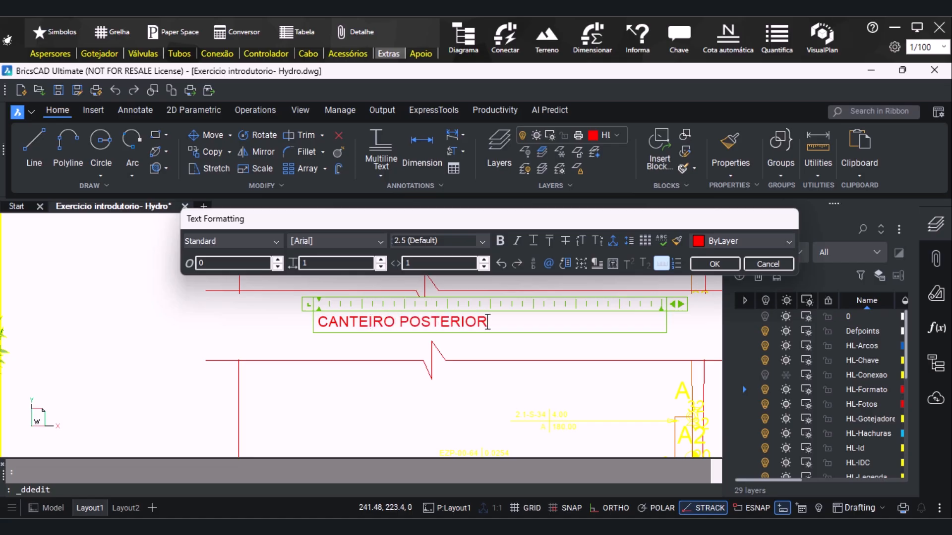
Finish the title between the two details' facing break lines with the text "CANTEIRO POSTERIOR" and leave text editing
click(731, 263)
scroll(334, 312, down, 6)
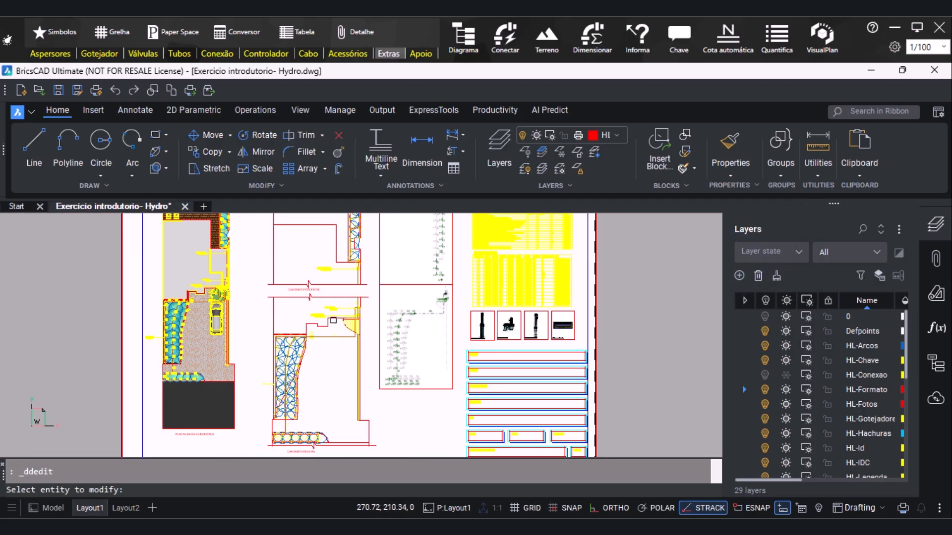
scroll(289, 332, down, 4)
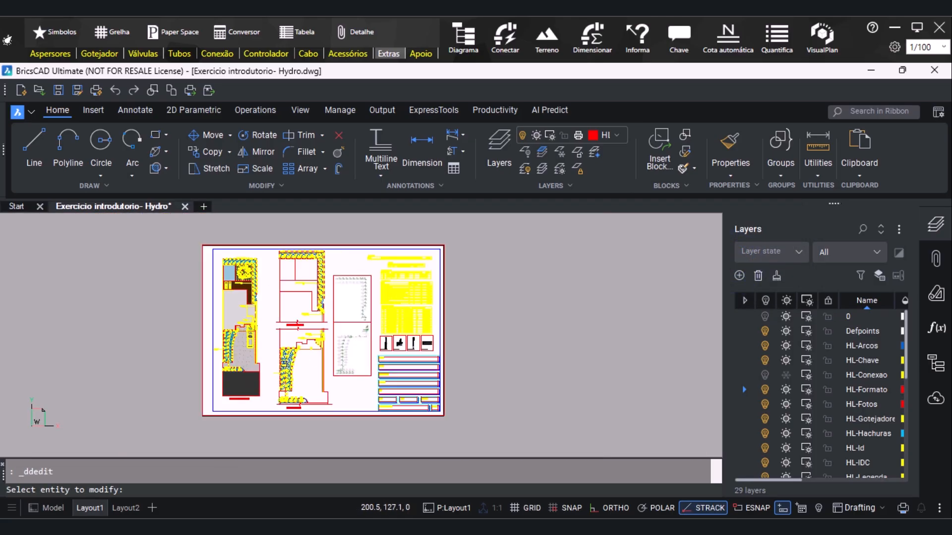
scroll(323, 240, up, 3)
scroll(302, 257, down, 3)
scroll(311, 393, up, 3)
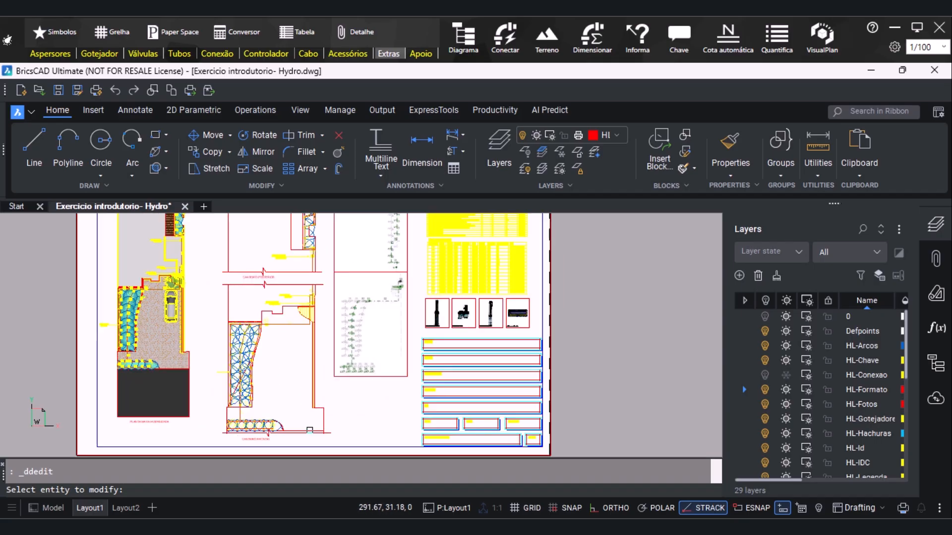
scroll(243, 340, up, 3)
key(Escape)
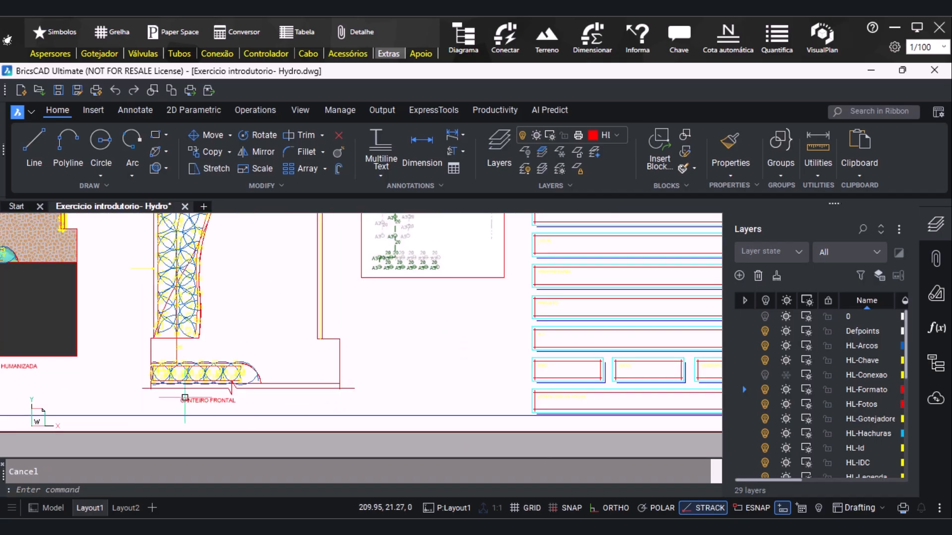
Move the break line beneath the lower detail slightly down, just above the "CANTEIRO FRONTAL" title
click(184, 400)
scroll(183, 400, up, 4)
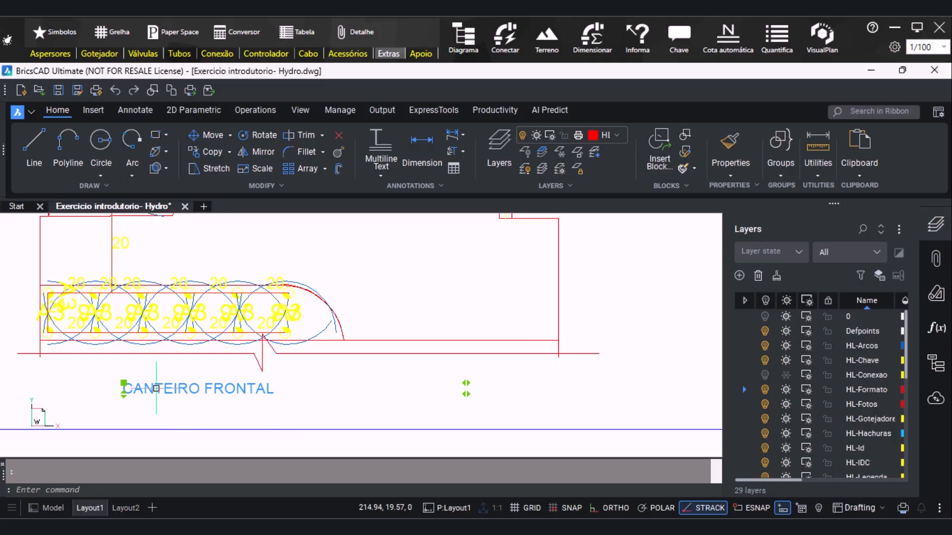
click(89, 351)
key(Escape)
click(224, 354)
text(m)
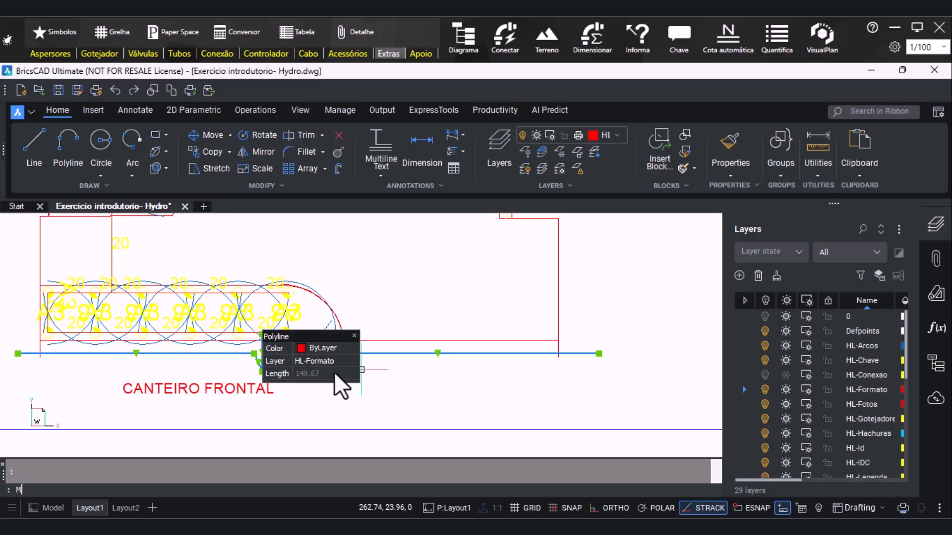
key(Return)
click(217, 353)
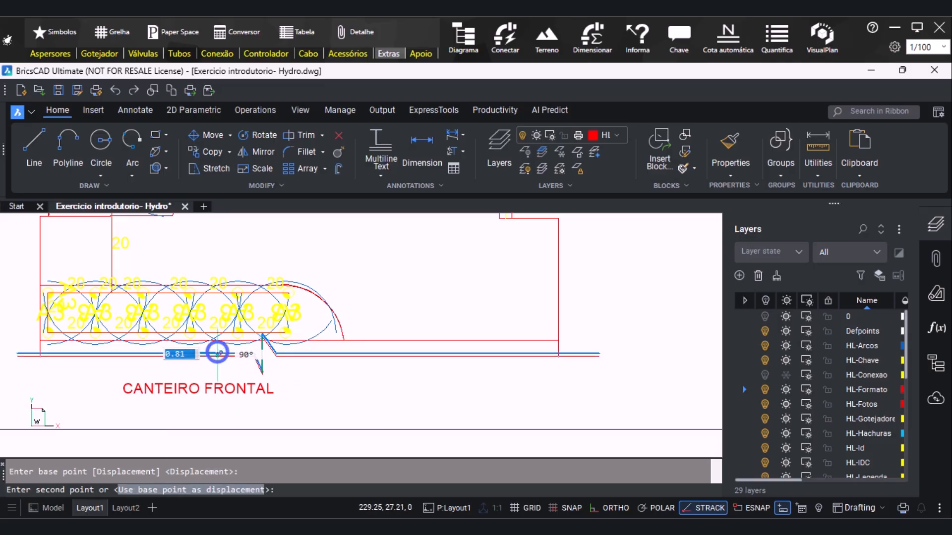
Shift the "CANTEIRO FRONTAL" title left and slightly up, closer beneath the lower break line
click(171, 387)
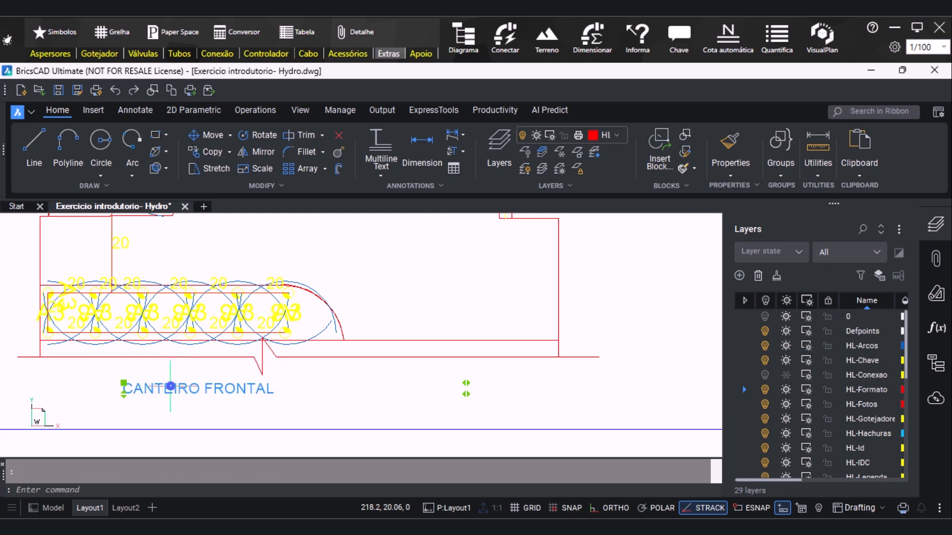
click(119, 384)
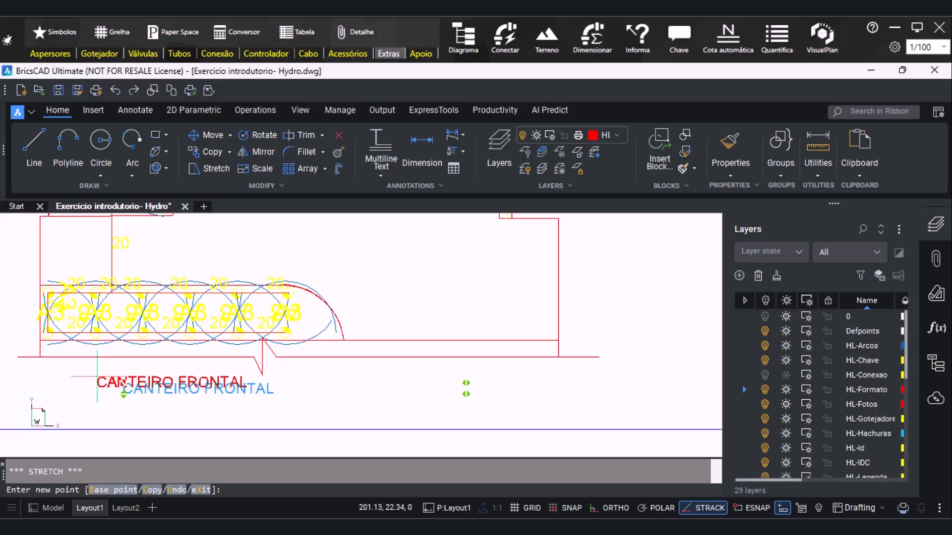
click(96, 379)
Shift the "CANTEIRO POSTERIOR" title left and slightly up, near the left end of the upper detail's break line
scroll(198, 390, down, 3)
scroll(199, 390, down, 3)
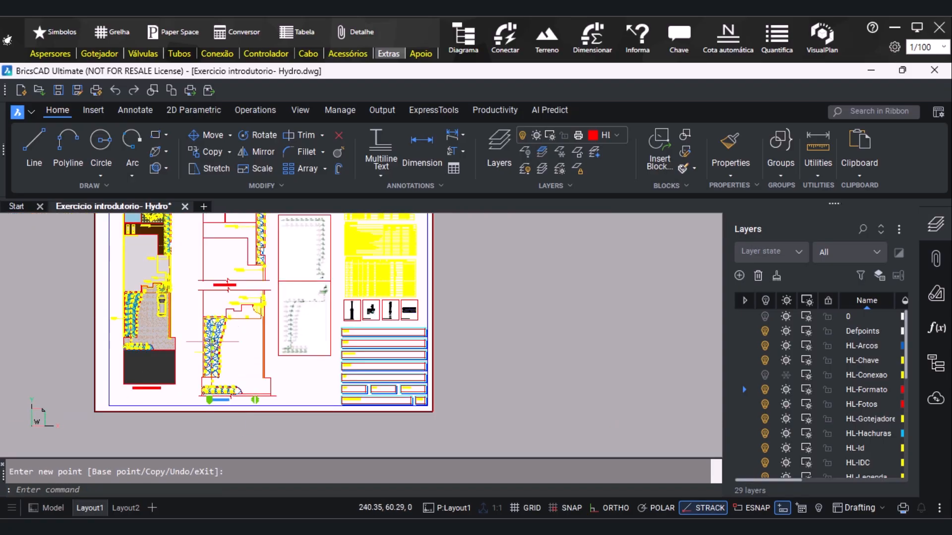
scroll(226, 268, up, 4)
click(211, 329)
scroll(197, 330, up, 1)
scroll(212, 329, up, 1)
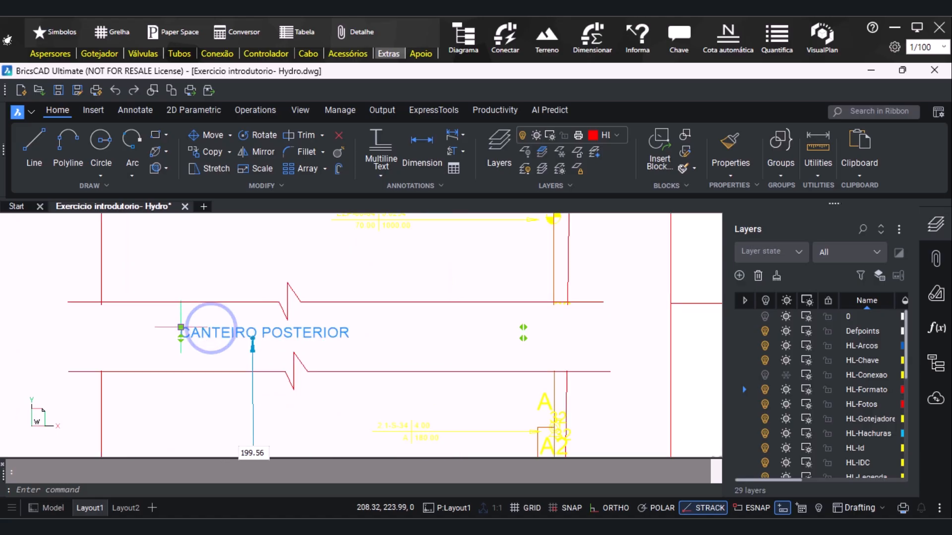
click(211, 330)
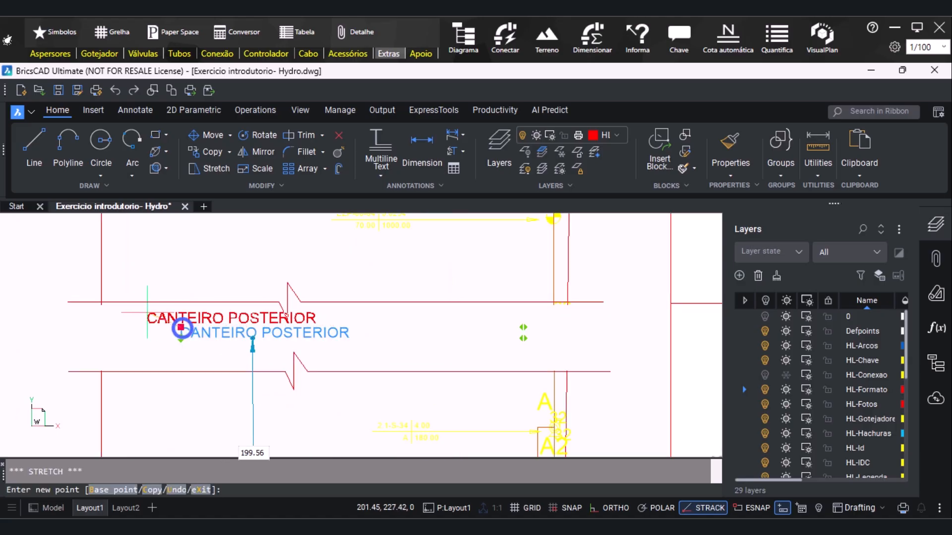
click(113, 322)
scroll(379, 345, down, 3)
key(Escape)
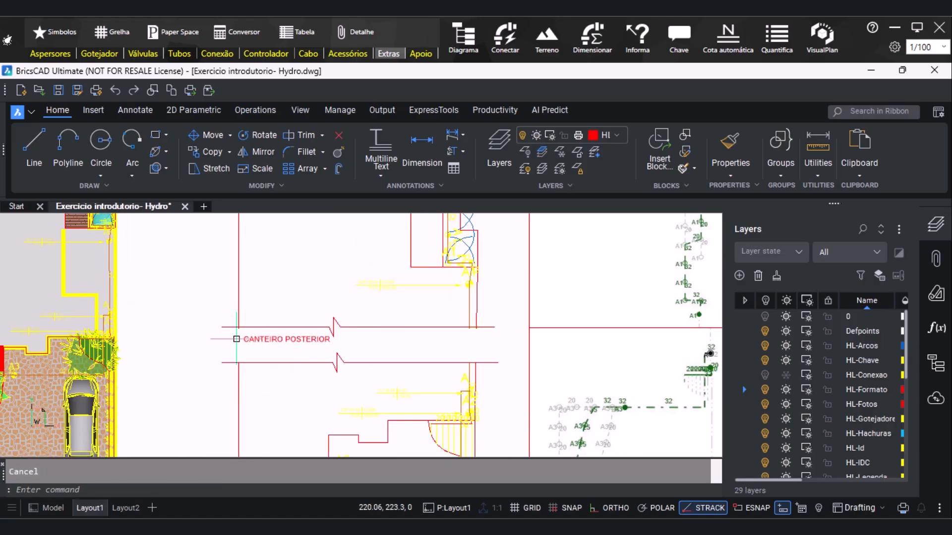
Copy the "CANTEIRO POSTERIOR" title and paste it into the empty area of the upper pipe network image
scroll(223, 339, down, 5)
scroll(236, 269, down, 2)
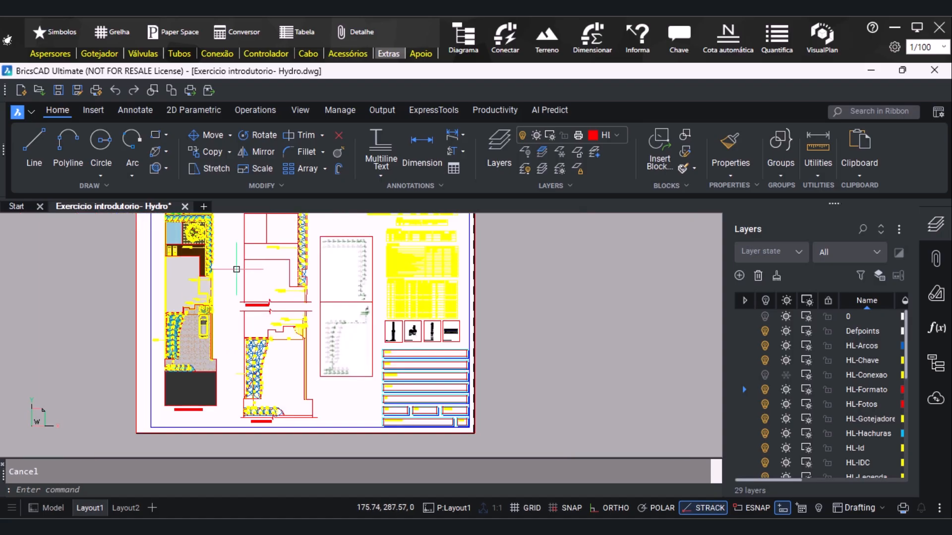
scroll(242, 429, down, 3)
middle_drag(284, 352, 284, 310)
scroll(284, 310, up, 1)
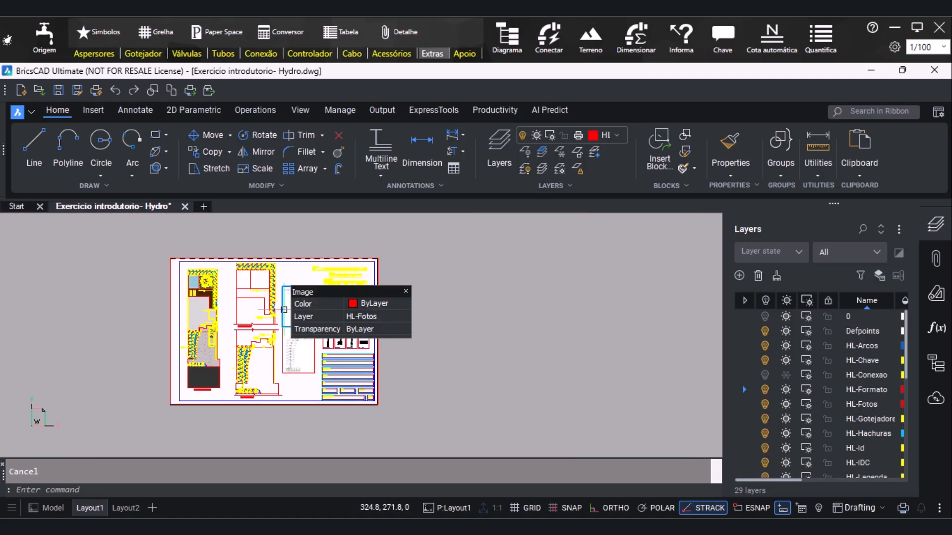
scroll(285, 308, up, 3)
scroll(307, 307, up, 2)
scroll(367, 330, up, 2)
scroll(202, 354, up, 2)
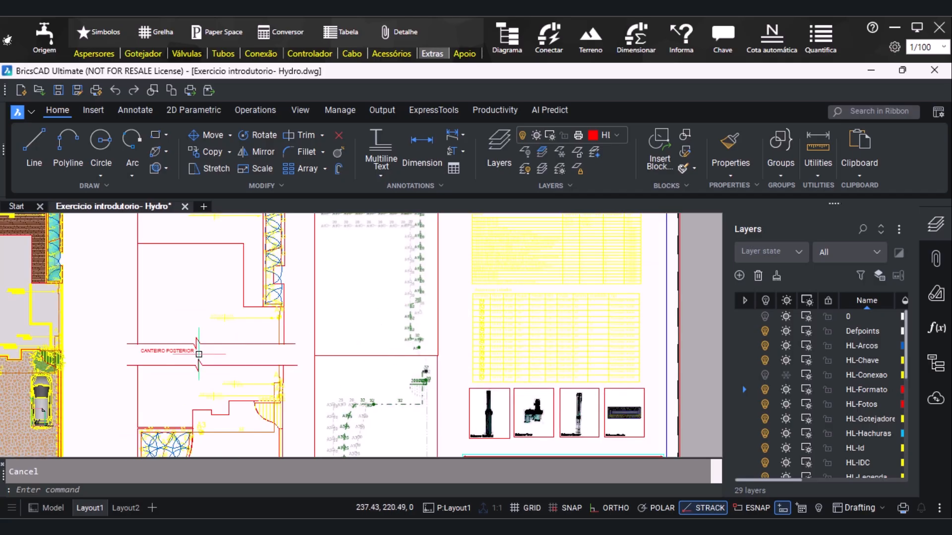
scroll(176, 348, up, 2)
click(176, 349)
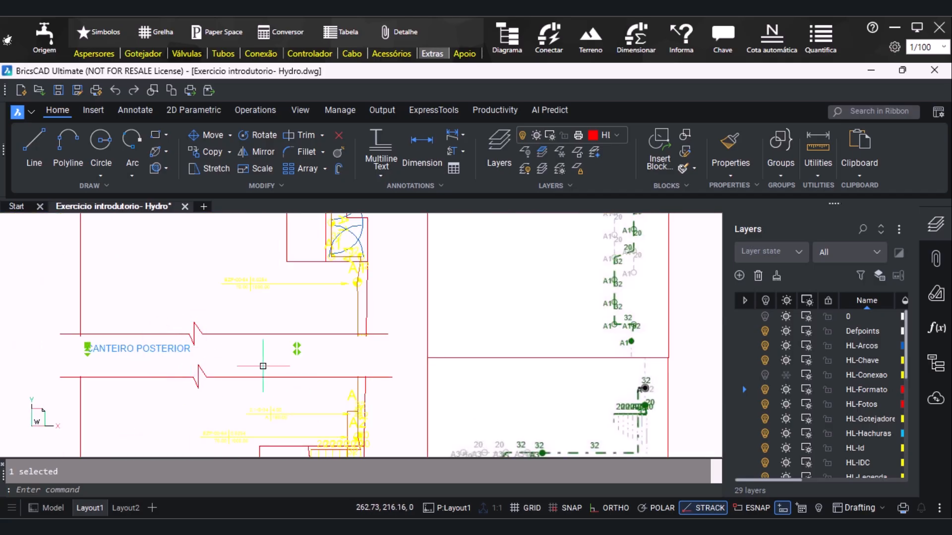
scroll(277, 367, down, 2)
key(ctrl+v)
scroll(366, 297, up, 1)
scroll(369, 292, down, 1)
scroll(379, 280, up, 1)
click(380, 281)
Replace the pasted title's text with "CASO CRÍTICO" on the first line and "SETOR A1" on the second
double_click(387, 279)
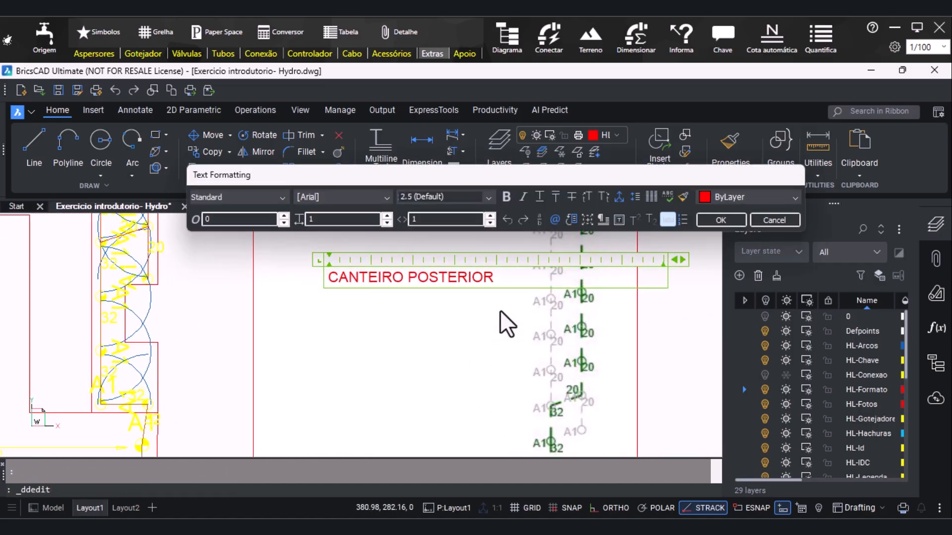
key(ctrl+a)
text(CASO CRI)
text(TICO SETOR)
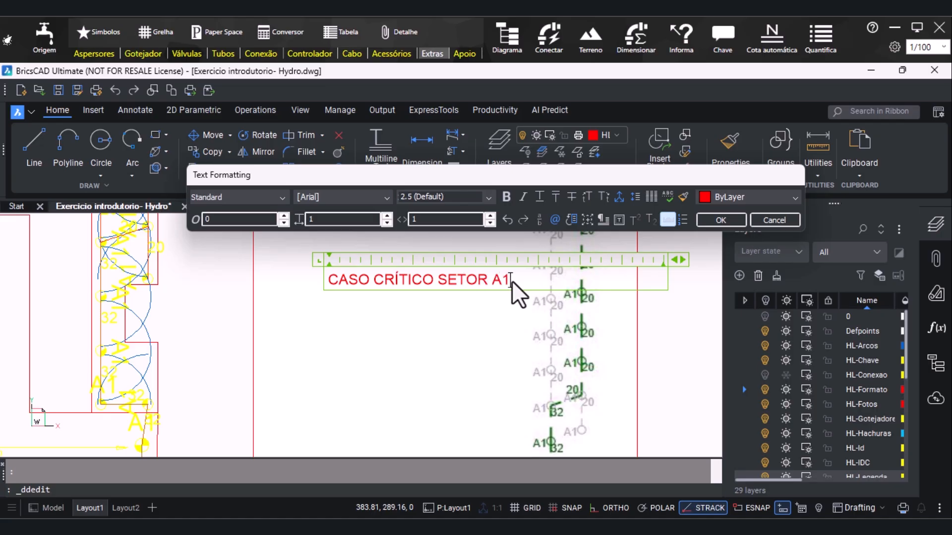
key(Left)
key(Left)
key(Left)
key(Left)
key(Left)
key(Left)
key(Left)
key(Left)
key(Return)
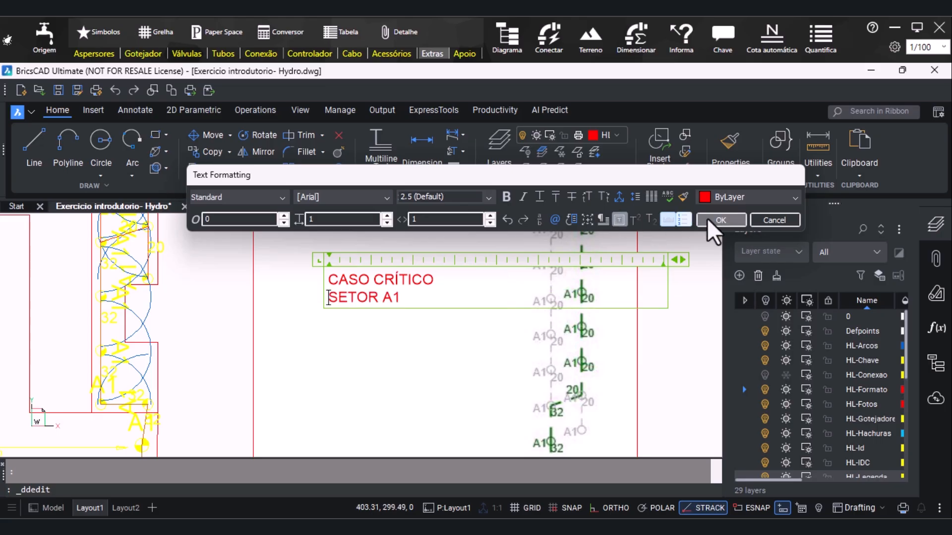
click(721, 221)
key(Escape)
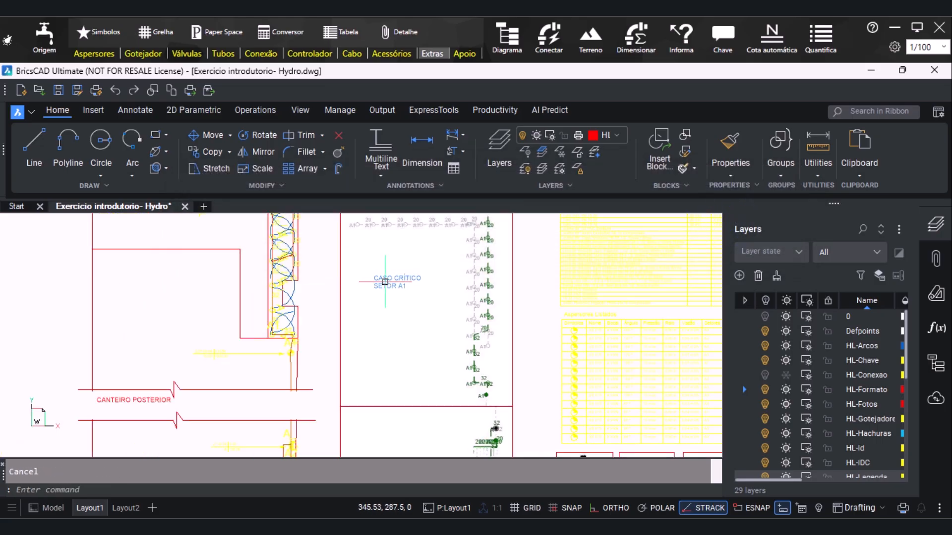
Move the "CASO CRÍTICO SETOR A1" title right and slightly down, nearer the middle of the upper pipe network image
click(376, 277)
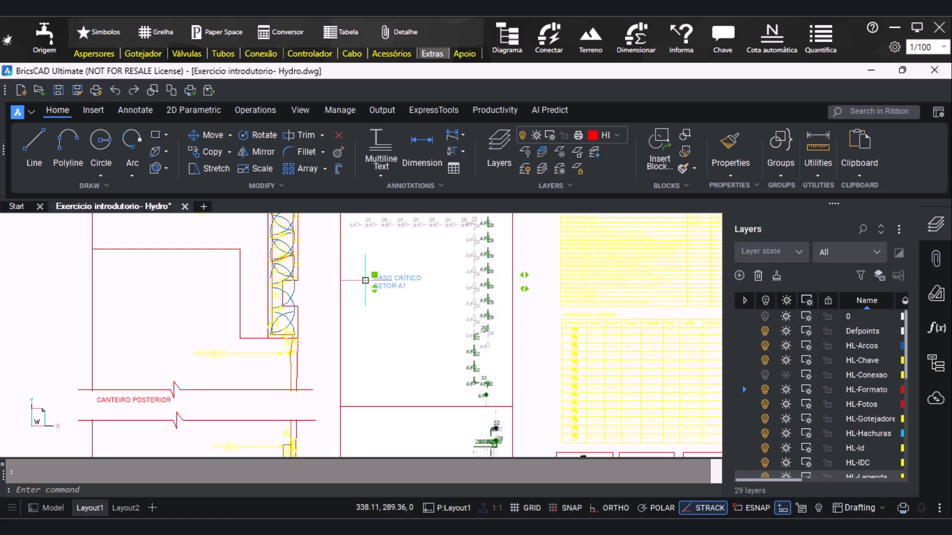
mouse_move(376, 273)
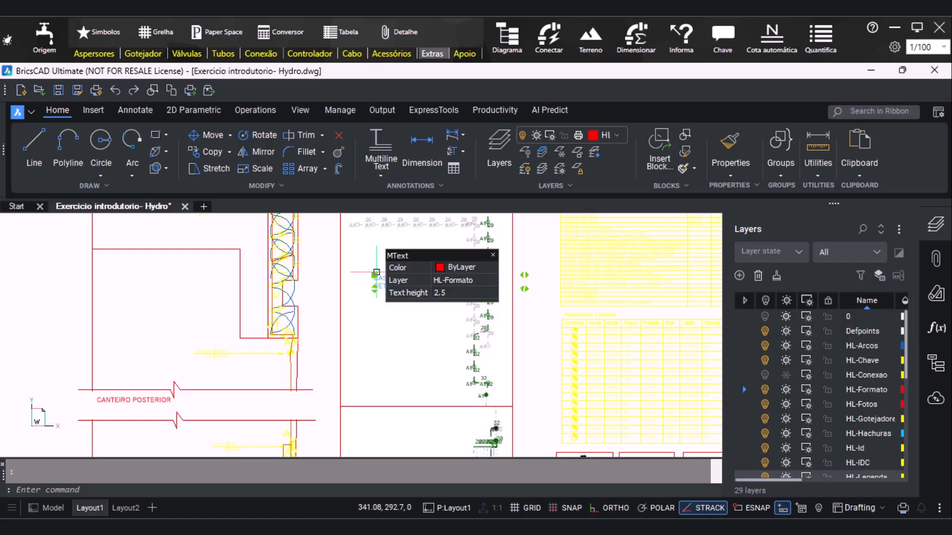
click(374, 274)
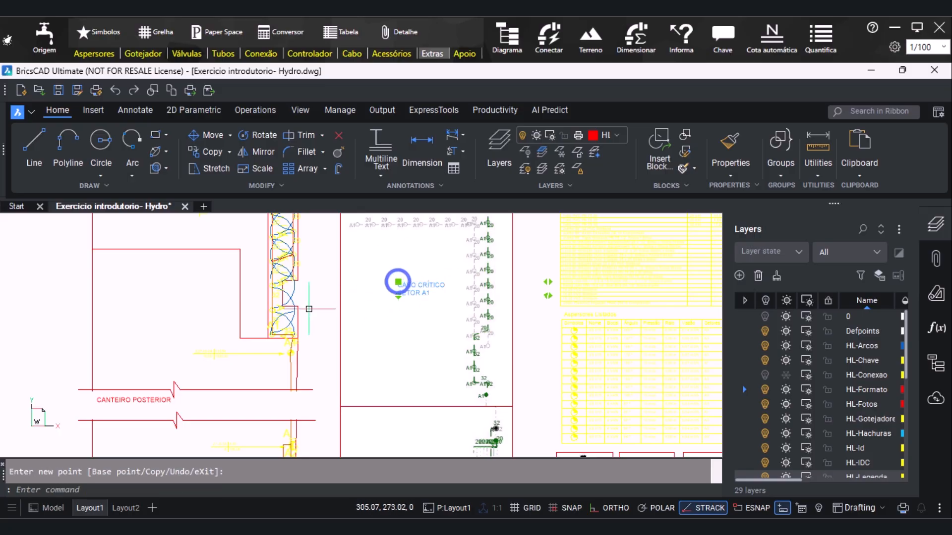
click(398, 283)
Copy the "CASO CRÍTICO SETOR A1" title and paste it beside the pipes in the lower network image
key(ctrl+c)
scroll(431, 296, down, 3)
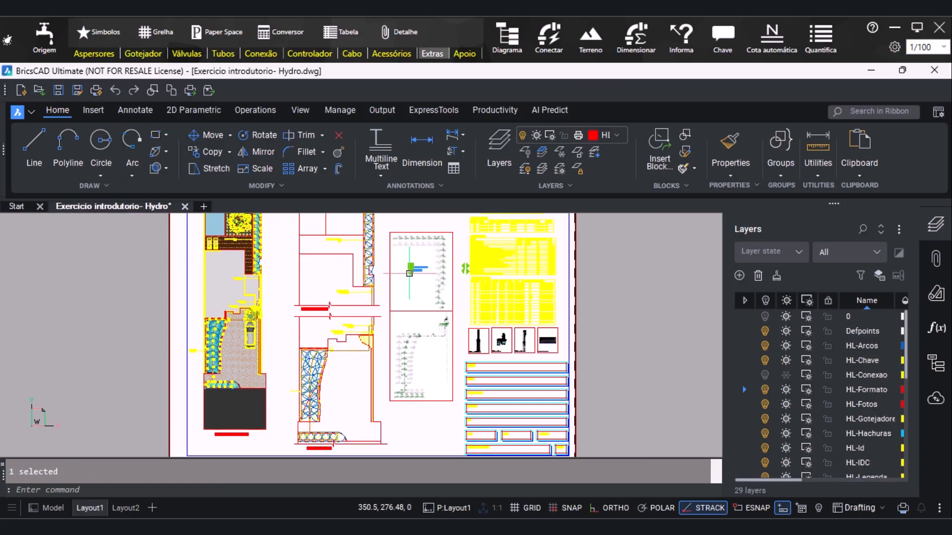
scroll(430, 369, up, 2)
key(ctrl+v)
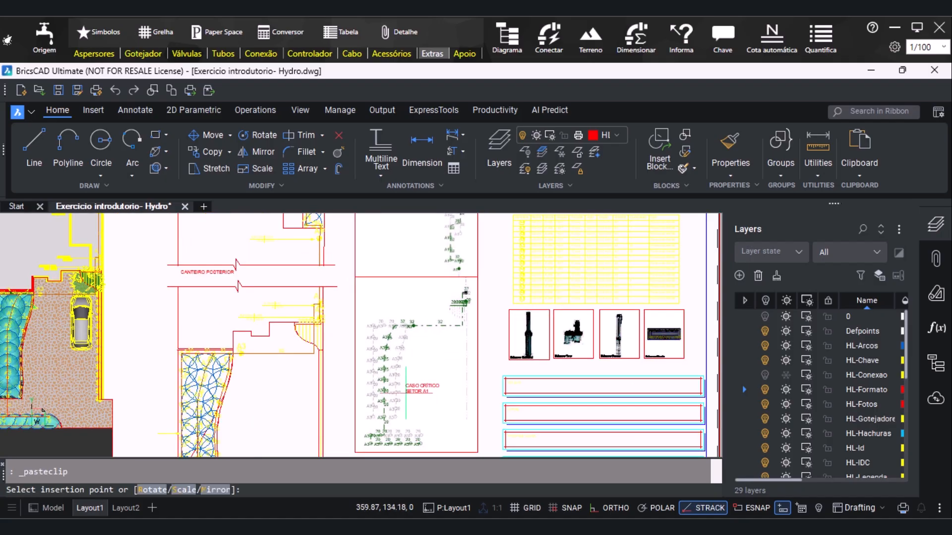
scroll(417, 387, up, 3)
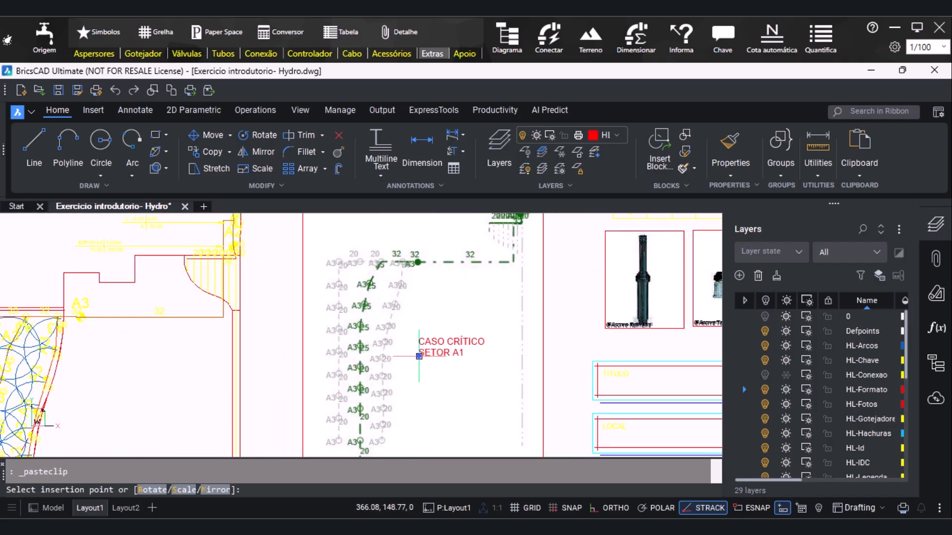
click(417, 353)
Change the second line of the title in the lower pipe network image to "SETOR A3"
double_click(419, 347)
click(468, 350)
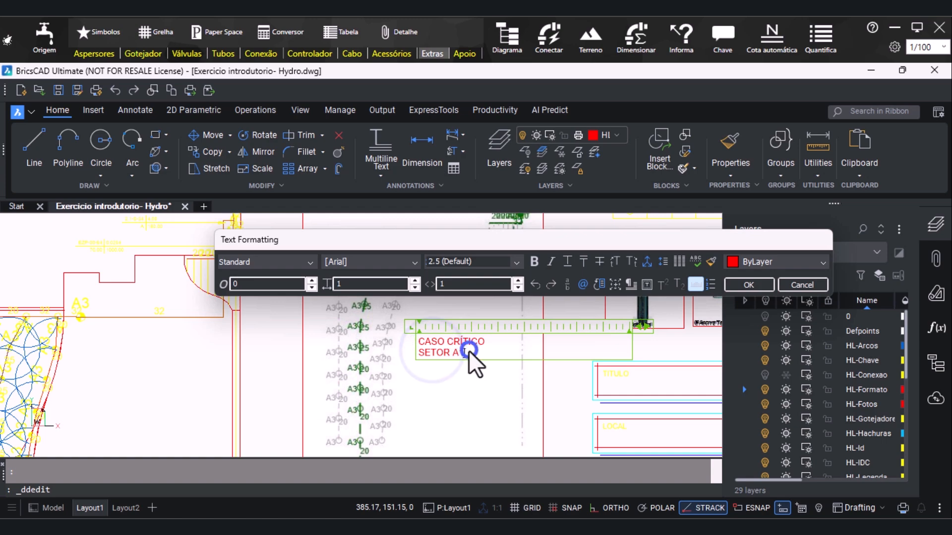
key(BackSpace)
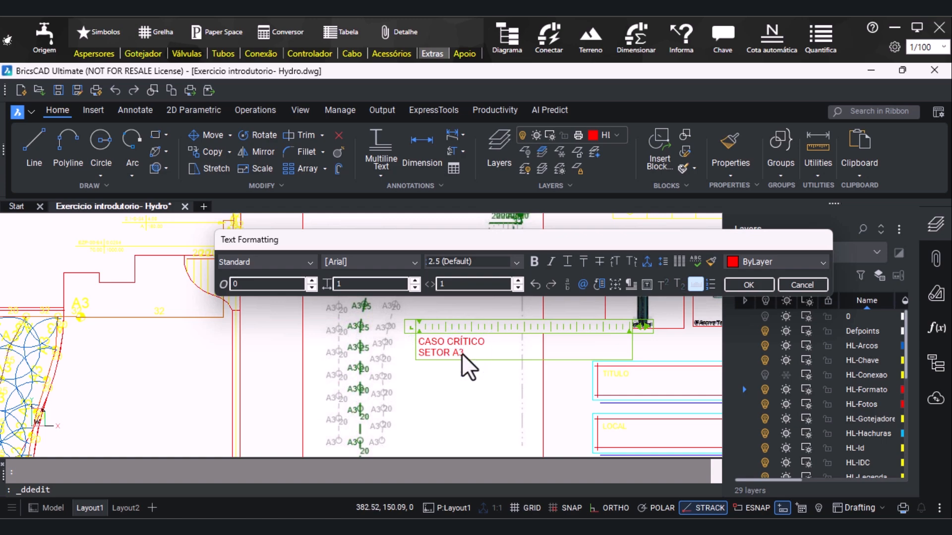
click(749, 285)
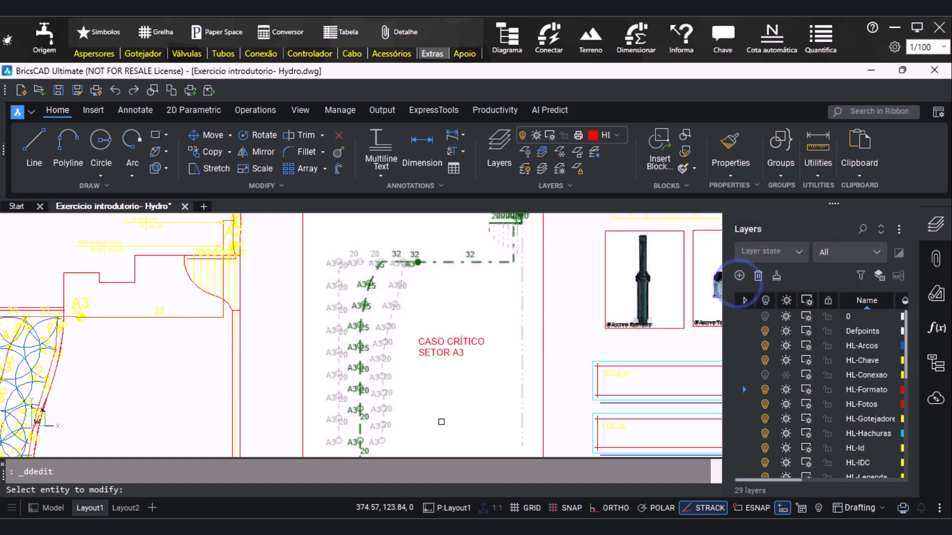
scroll(373, 344, down, 4)
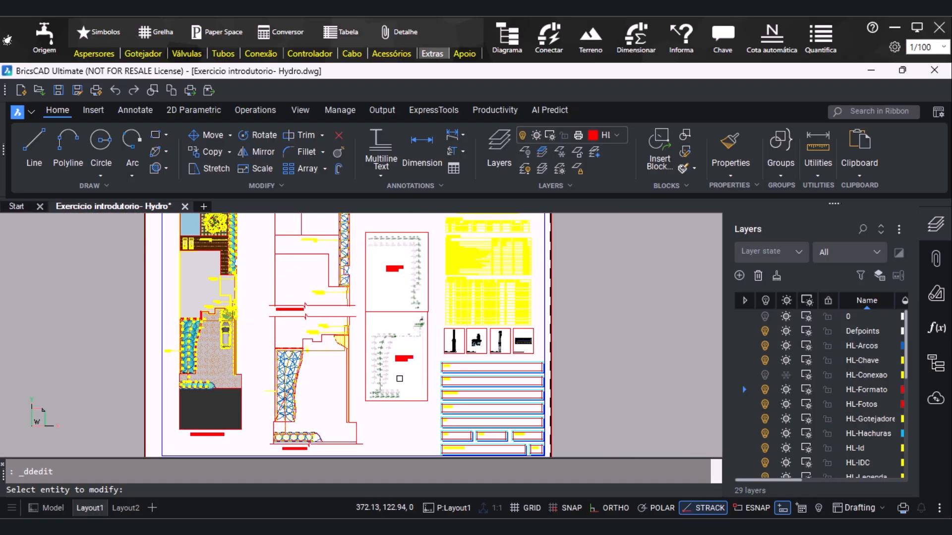
key(Escape)
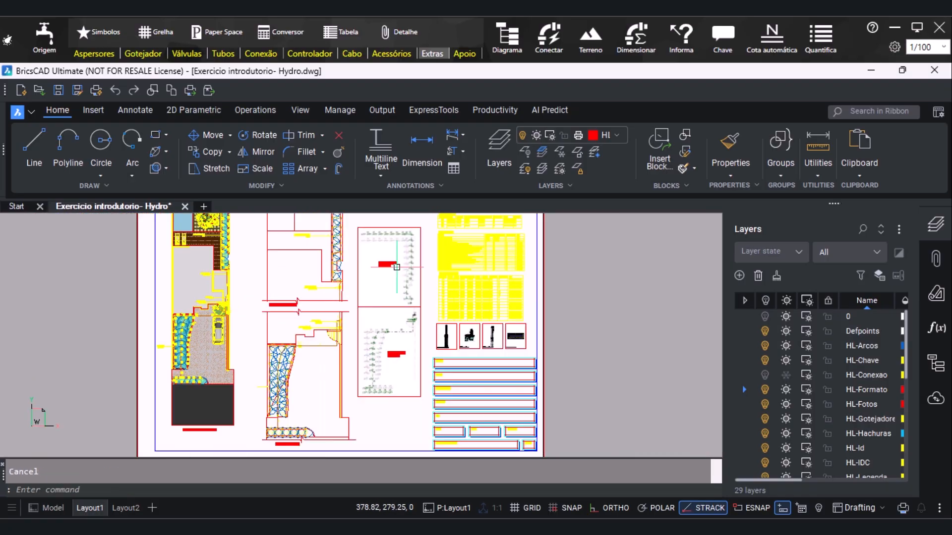
Look over the title block's empty fields, from TITULO down to CONTEUDO DA FOLHA and FOLHA
scroll(475, 387, up, 5)
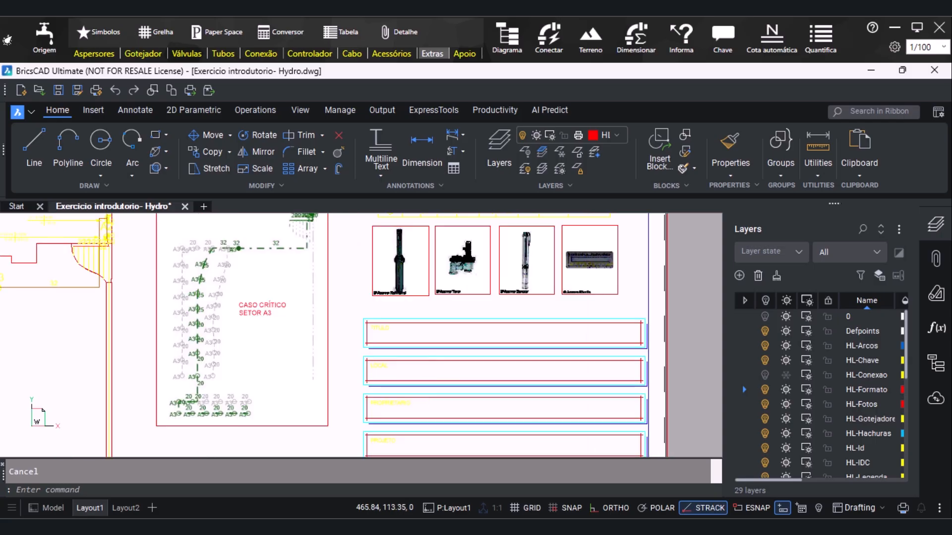
scroll(305, 284, down, 1)
scroll(367, 319, down, 2)
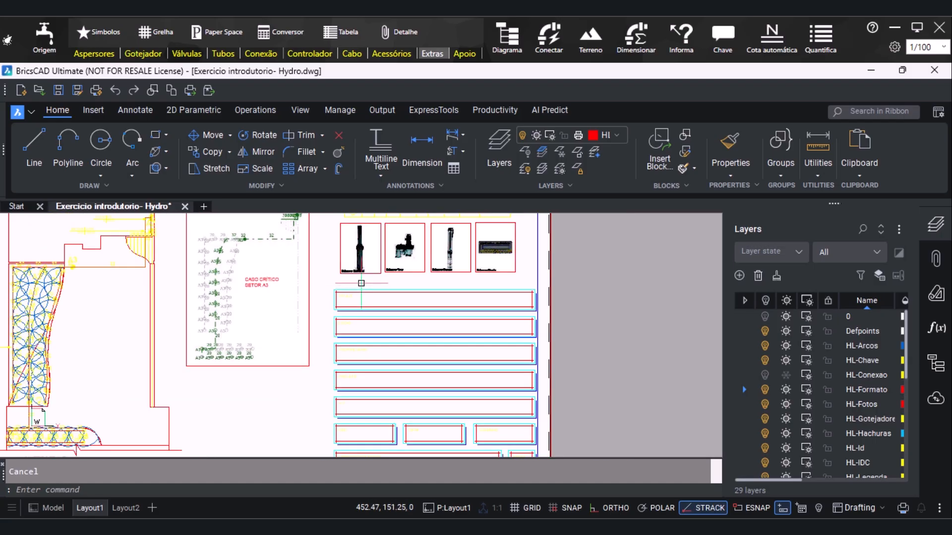
scroll(358, 294, up, 4)
scroll(358, 294, up, 1)
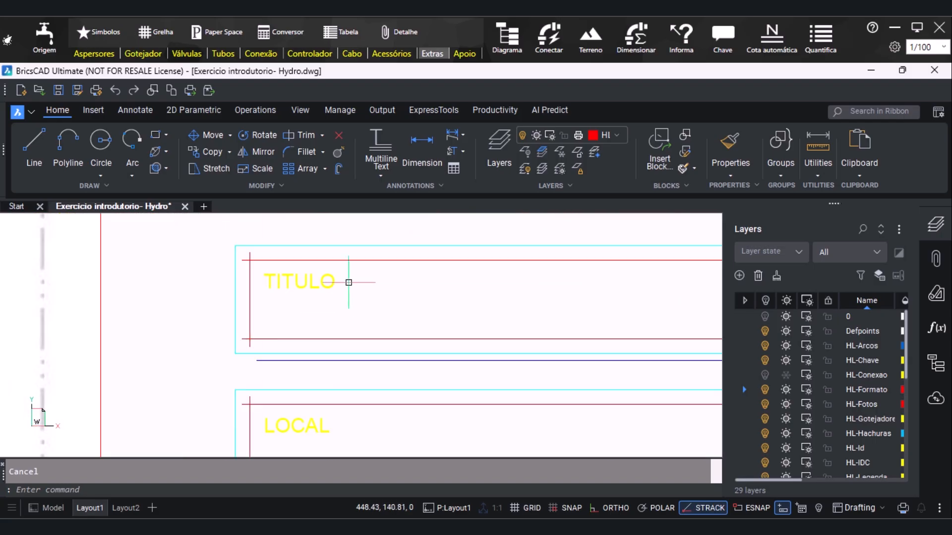
scroll(332, 270, down, 3)
scroll(367, 396, up, 2)
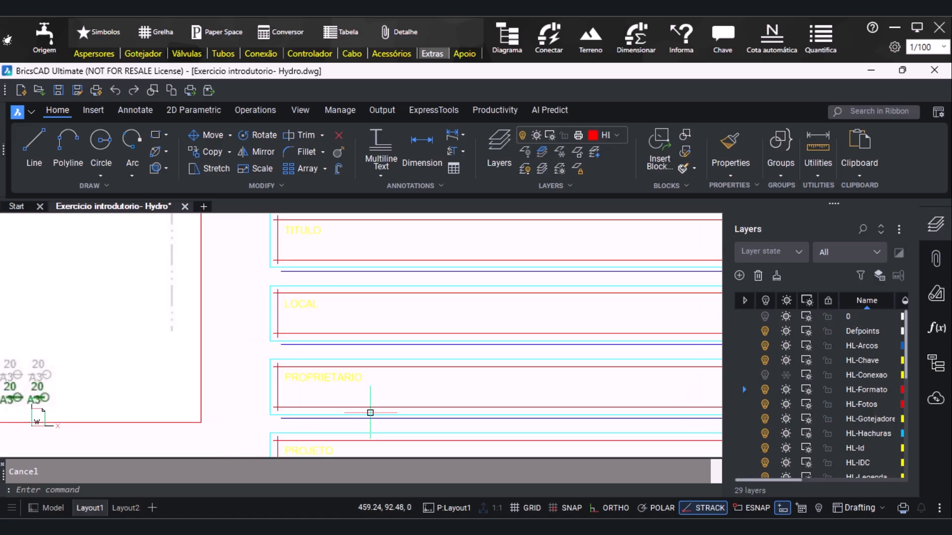
scroll(346, 343, down, 2)
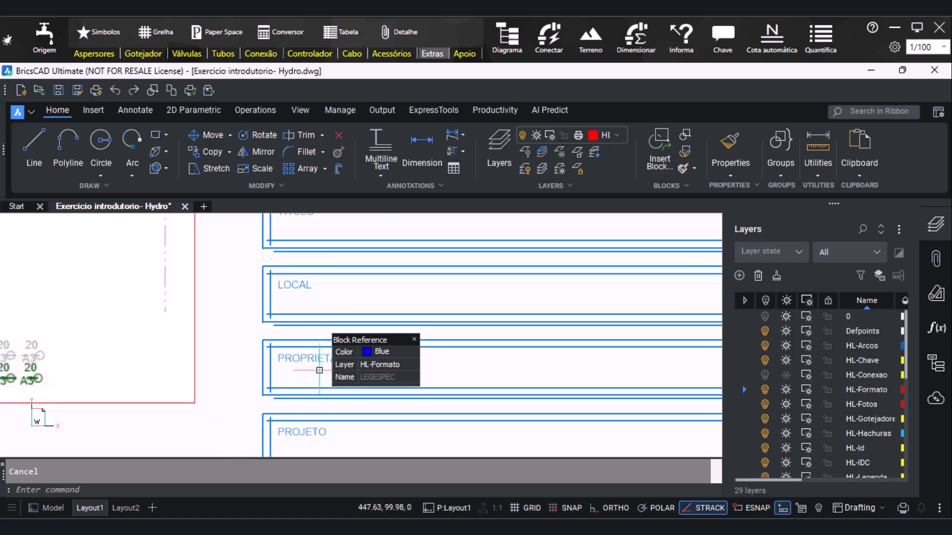
scroll(301, 333, down, 3)
scroll(320, 384, up, 3)
scroll(290, 369, down, 1)
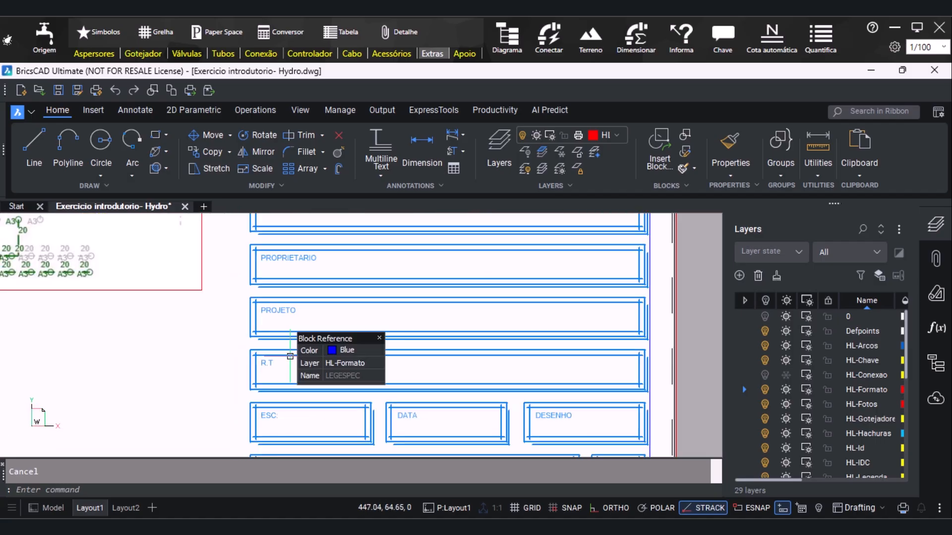
scroll(304, 323, down, 4)
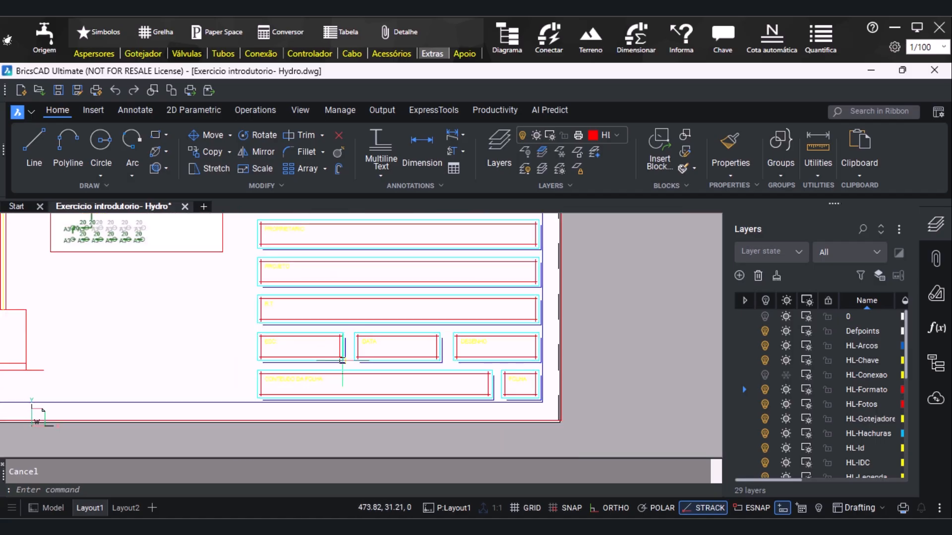
scroll(322, 375, up, 4)
scroll(321, 254, down, 5)
scroll(321, 254, up, 2)
scroll(321, 254, up, 3)
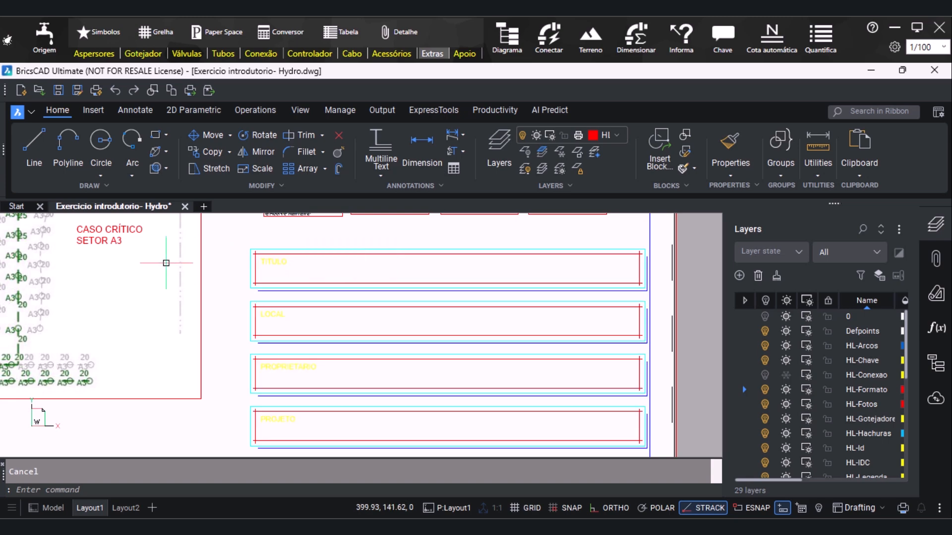
Paste a copy of the critical-case title into the title block's TITULO field, just below the field label
key(ctrl+v)
scroll(262, 287, up, 3)
middle_drag(246, 296, 215, 306)
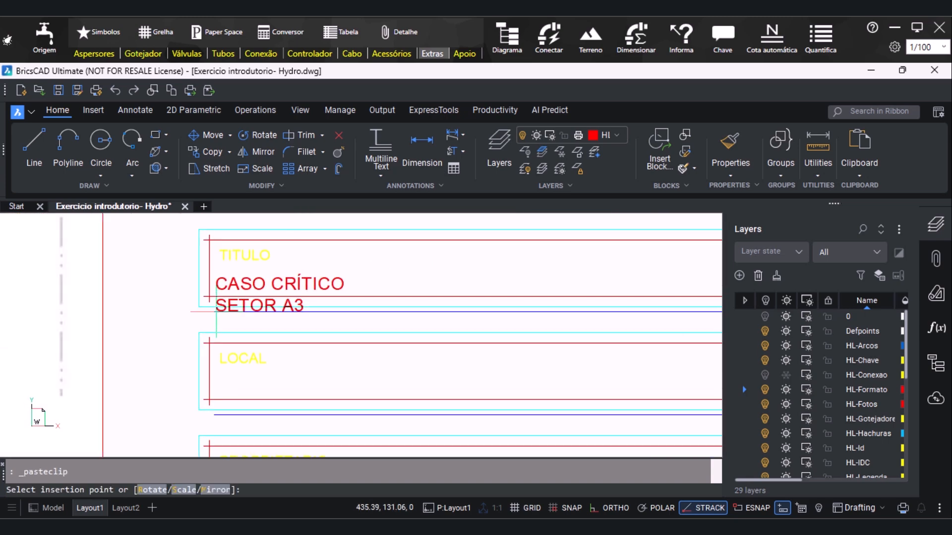
click(220, 308)
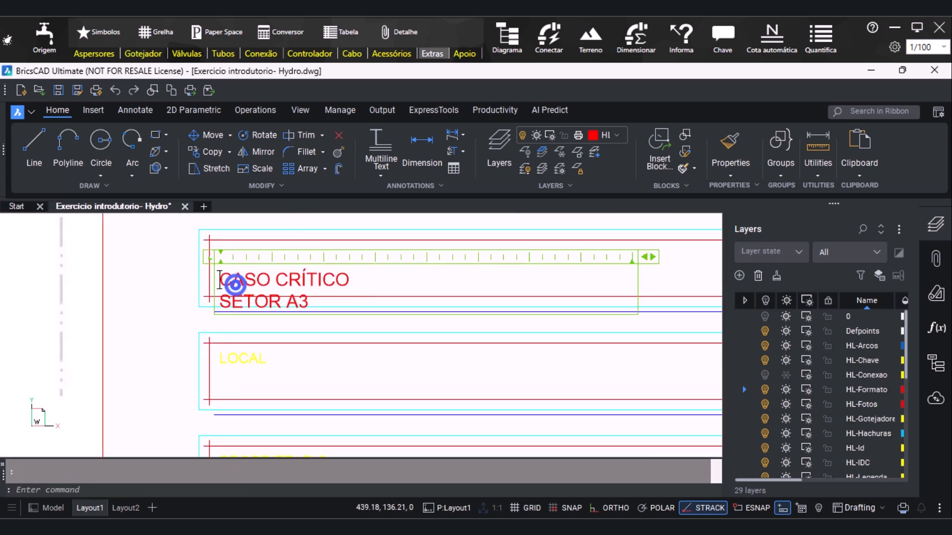
Replace both lines of the pasted text in the TITULO field with "EXERCÍCIO INTRODUTÓRIO"
double_click(228, 280)
drag(323, 300, 218, 286)
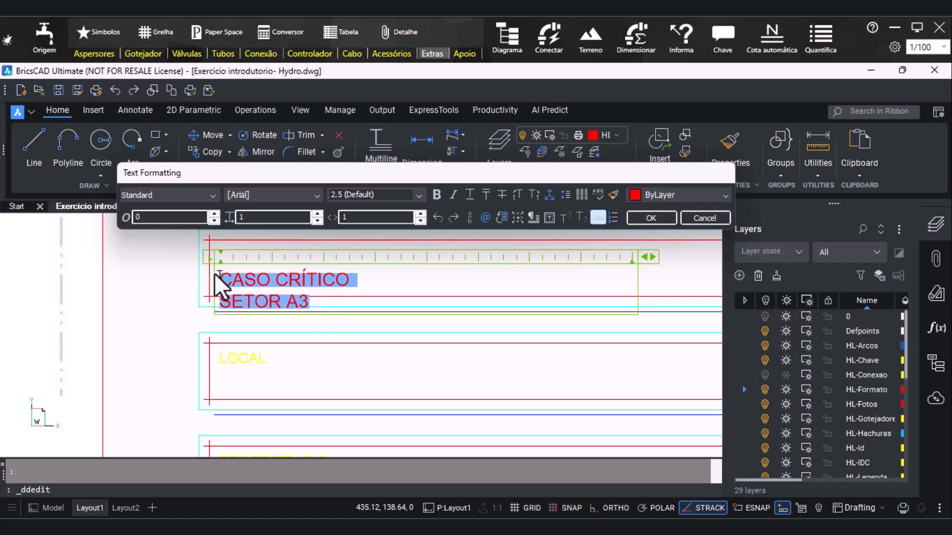
text(EXER)
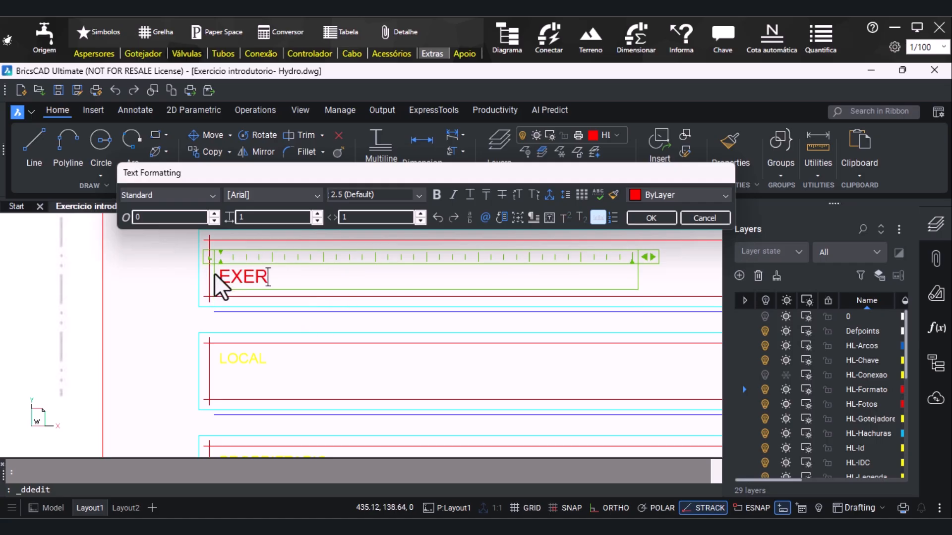
text(CIO INTRODUTÓRIO)
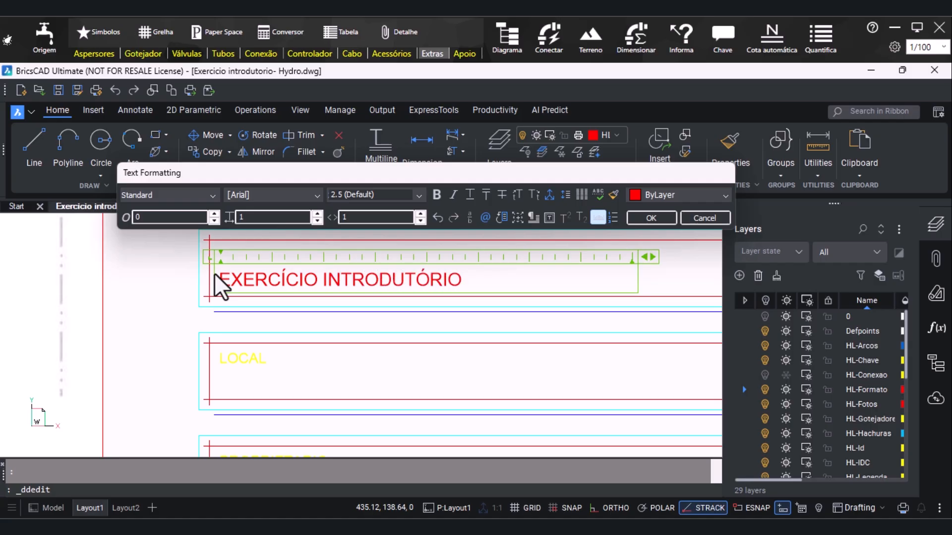
click(653, 218)
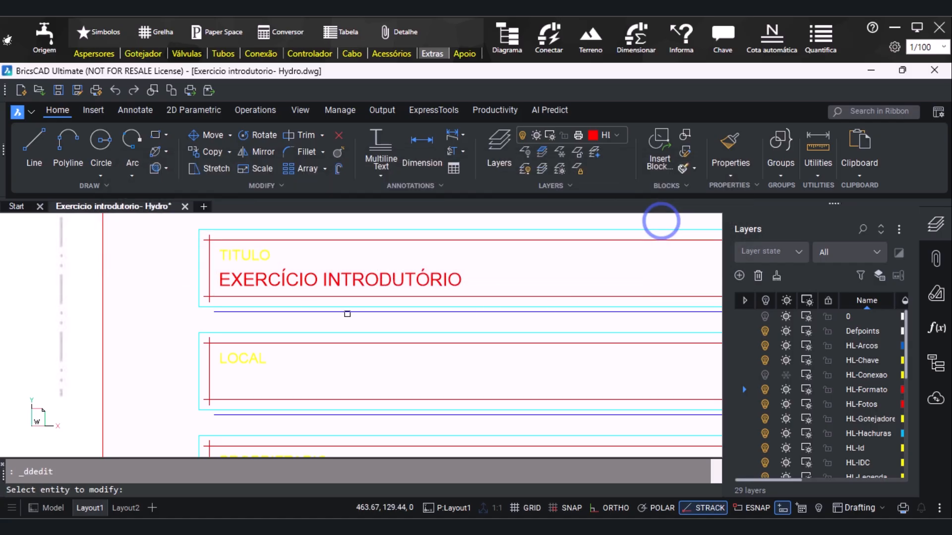
key(Escape)
Copy the "EXERCÍCIO INTRODUTÓRIO" text into the LOCAL field and change the copy to "AUE SOFTWARE"
click(270, 278)
key(ctrl+c)
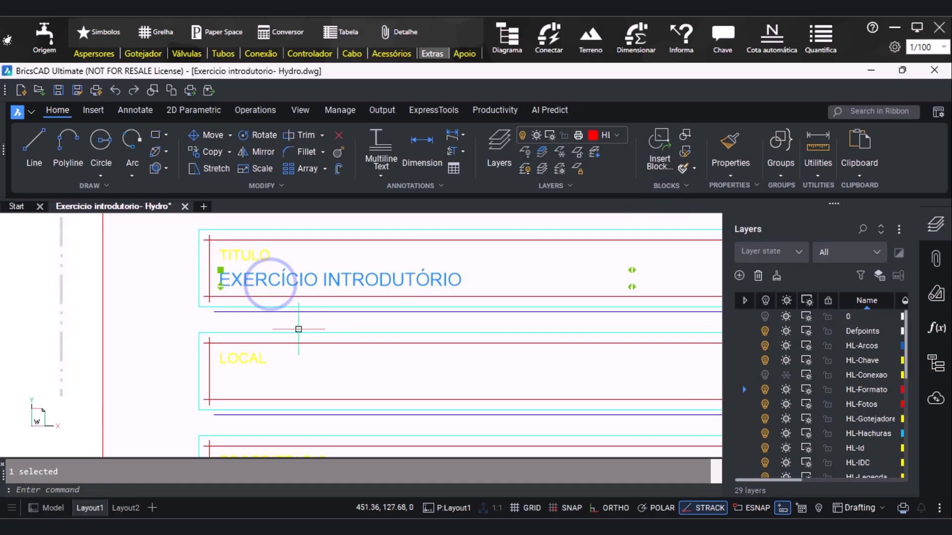
key(ctrl+v)
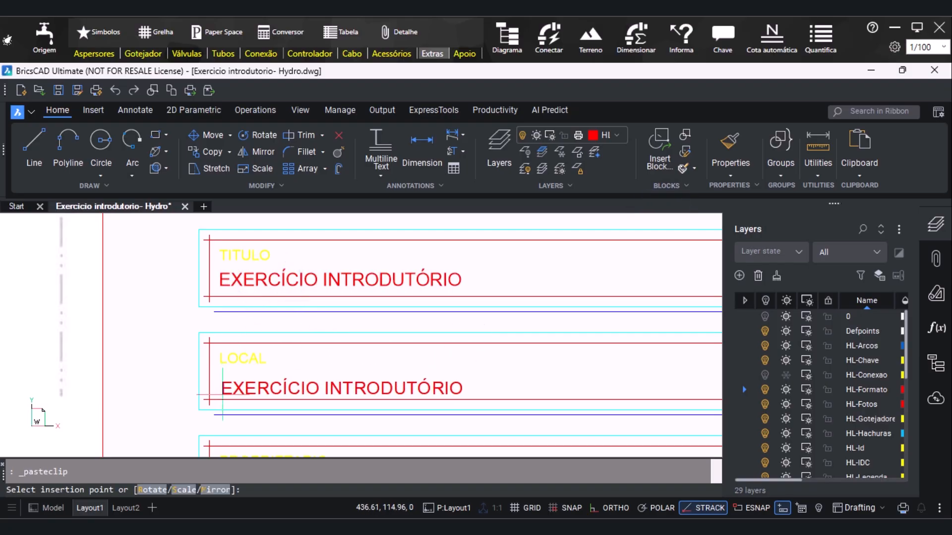
click(223, 395)
double_click(222, 395)
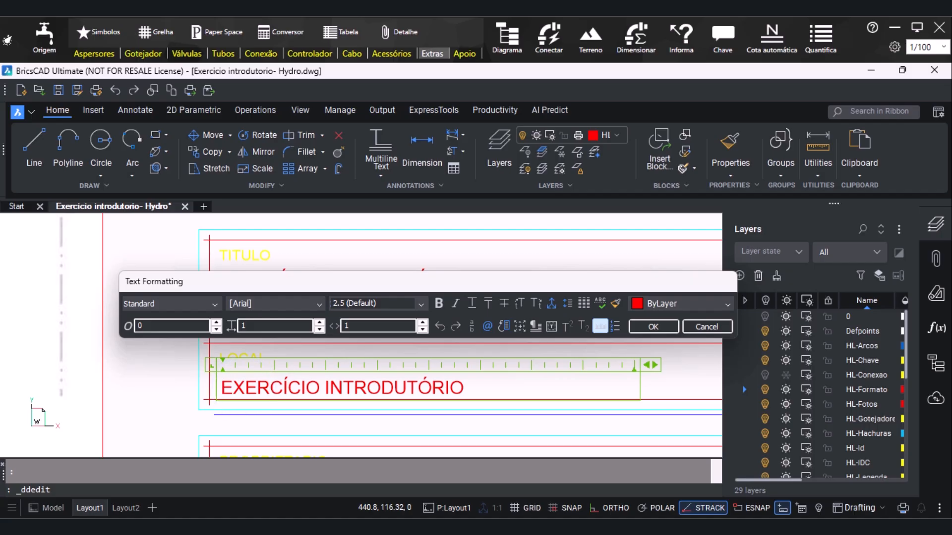
drag(222, 388, 464, 388)
text(AUE SOFTWAR)
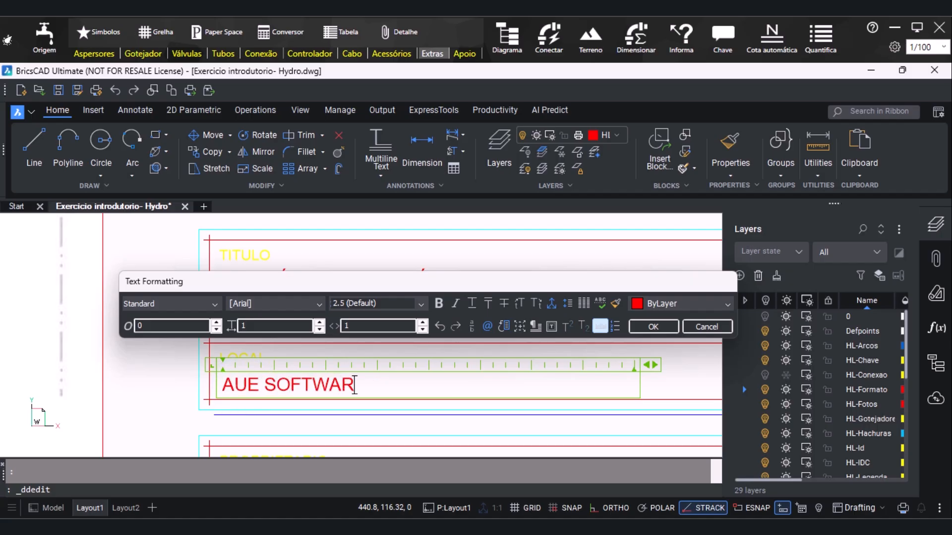
click(653, 327)
Paste the copied text into the PROPRIETARIO field and replace its content with "HYDROLANDSCAPE"
scroll(654, 323, down, 5)
scroll(228, 343, up, 5)
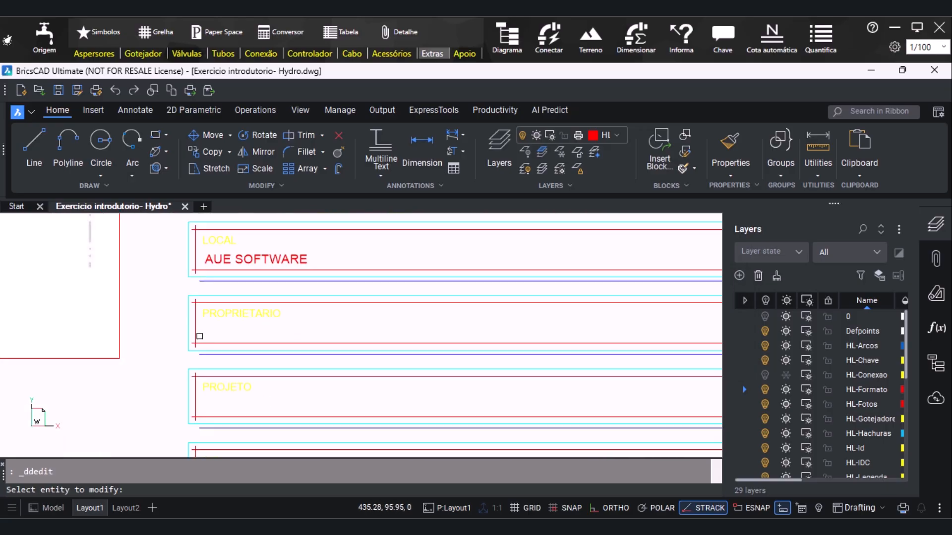
key(ctrl+v)
scroll(198, 336, up, 2)
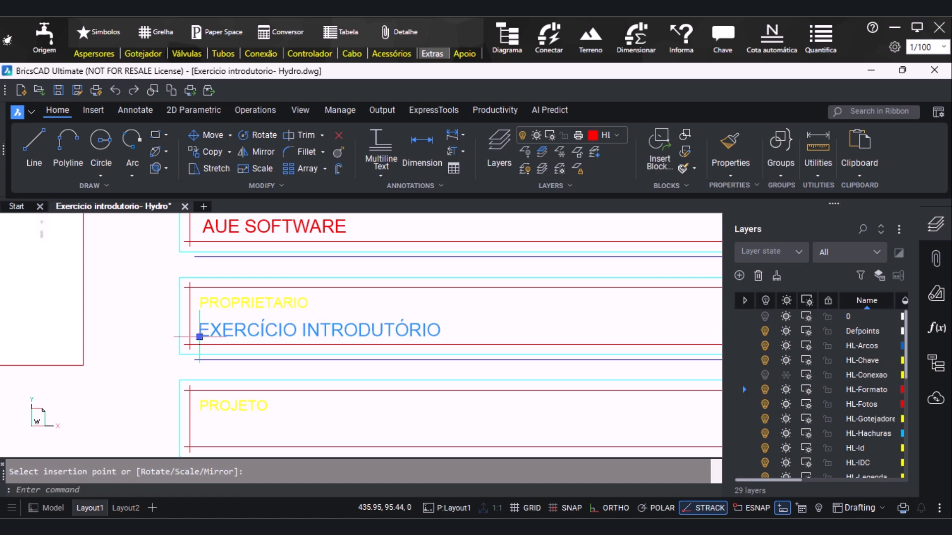
click(199, 337)
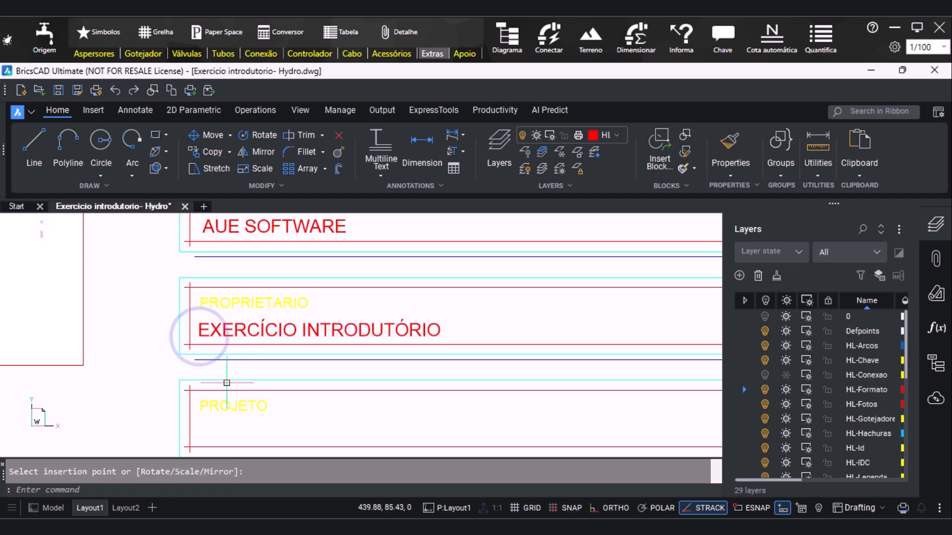
double_click(252, 339)
drag(198, 331, 441, 331)
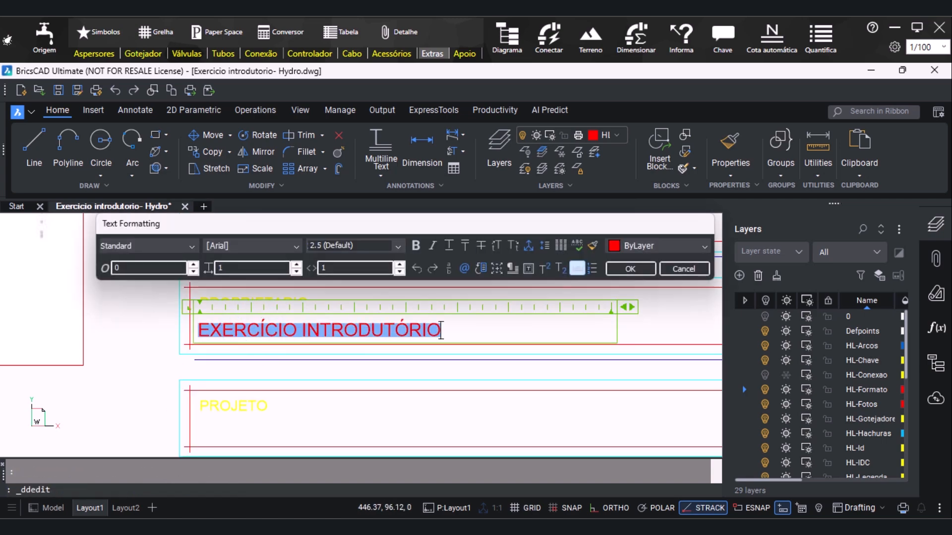
text(HYDROLANDSCAPE)
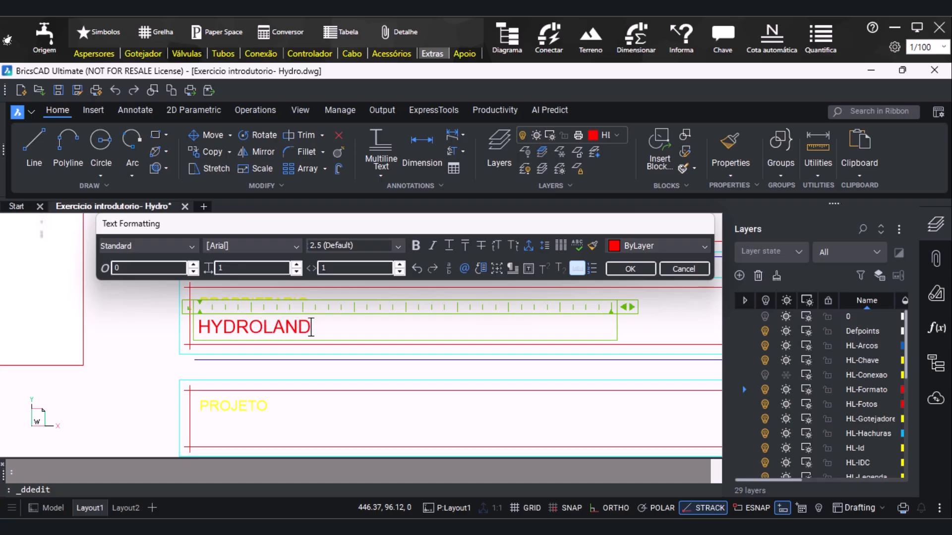
click(630, 269)
Paste the copied "EXERCÍCIO INTRODUTÓRIO" text into the PROJETO field, below its label
scroll(223, 332, up, 1)
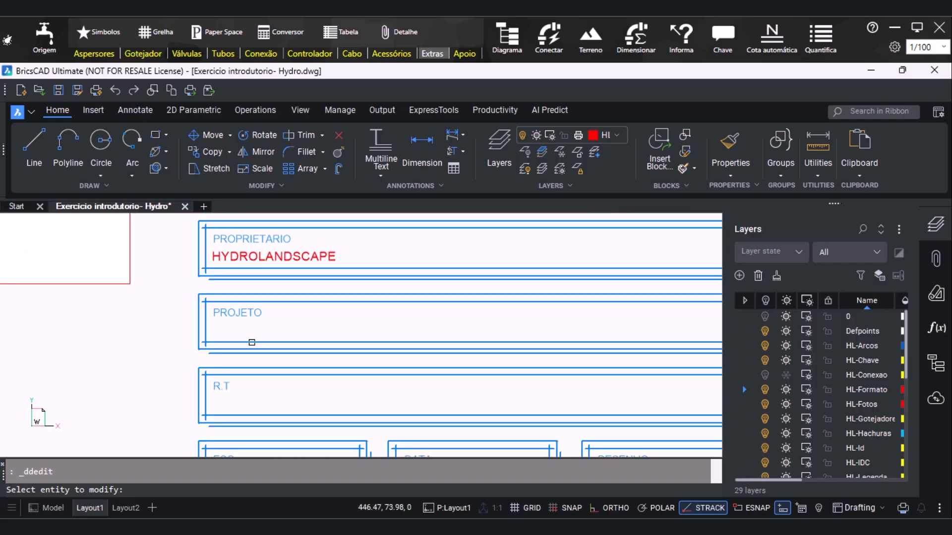
key(ctrl+v)
scroll(223, 331, up, 2)
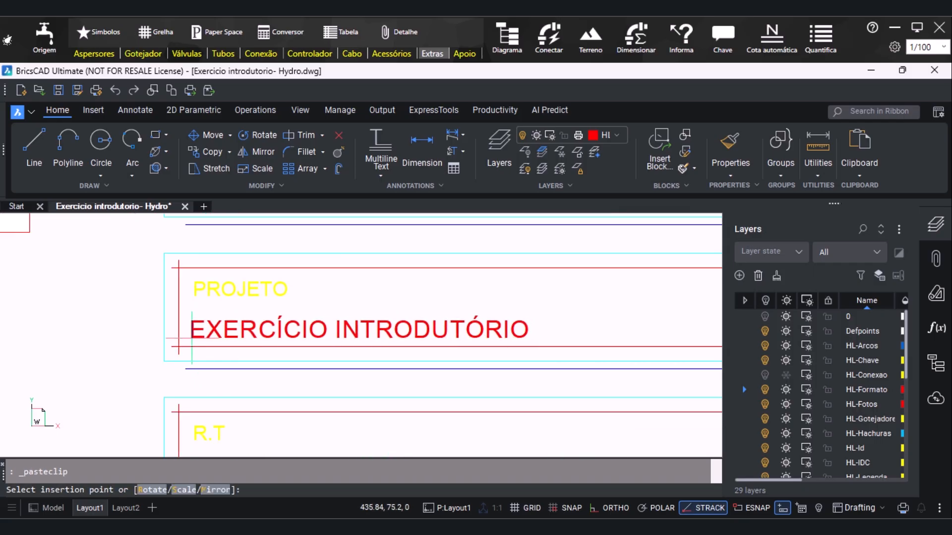
click(194, 337)
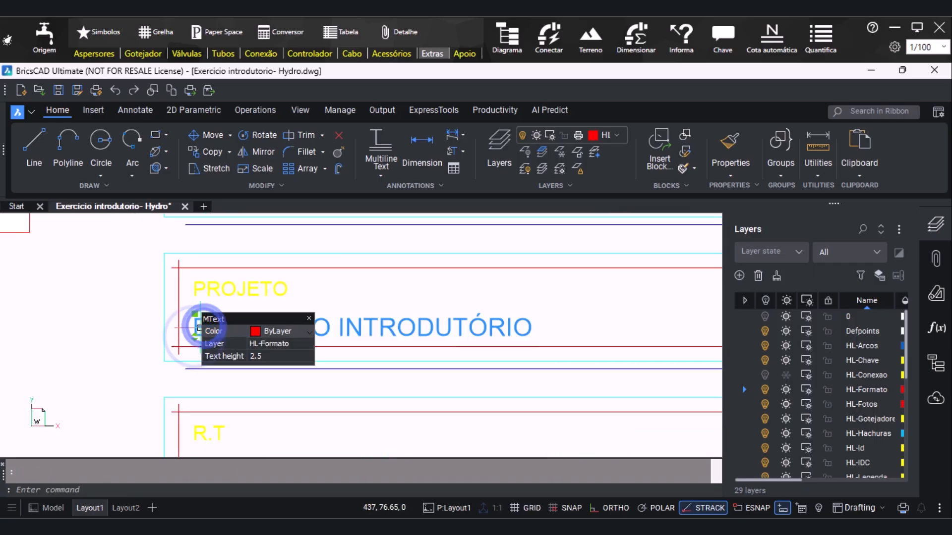
Change the pasted text in the PROJETO field to "CANTEIRO FRONTAL E POSTERIOR"
double_click(200, 328)
key(ctrl+a)
text(CANTEIR)
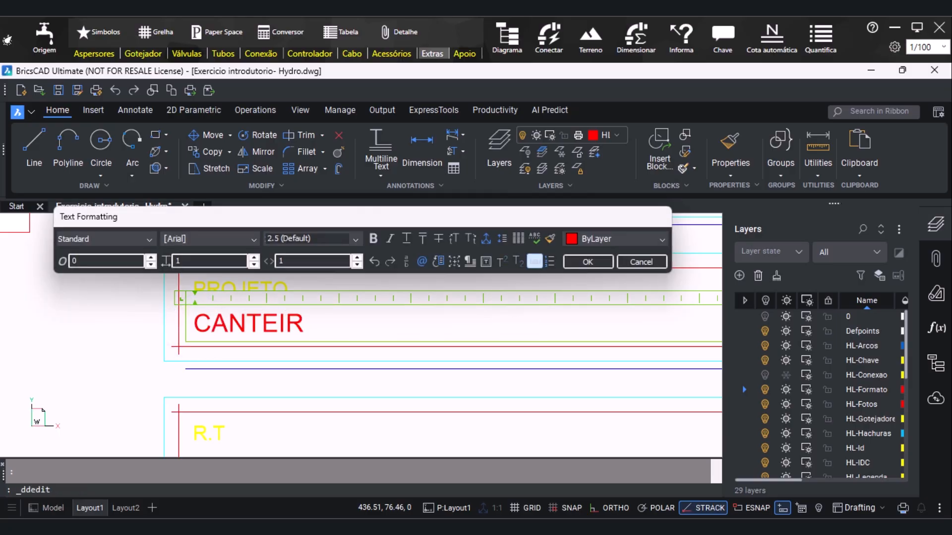
text(O FRONTAL E )
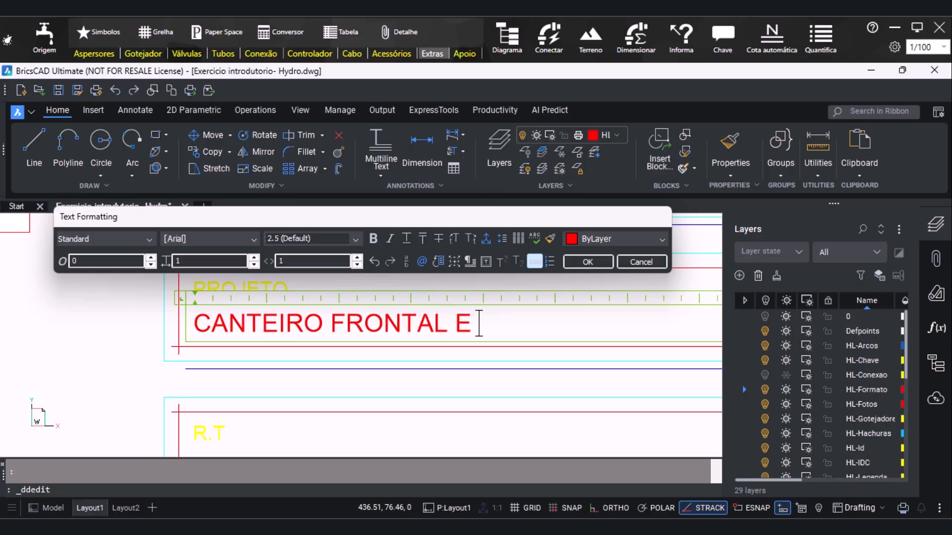
text(POSTERIOR)
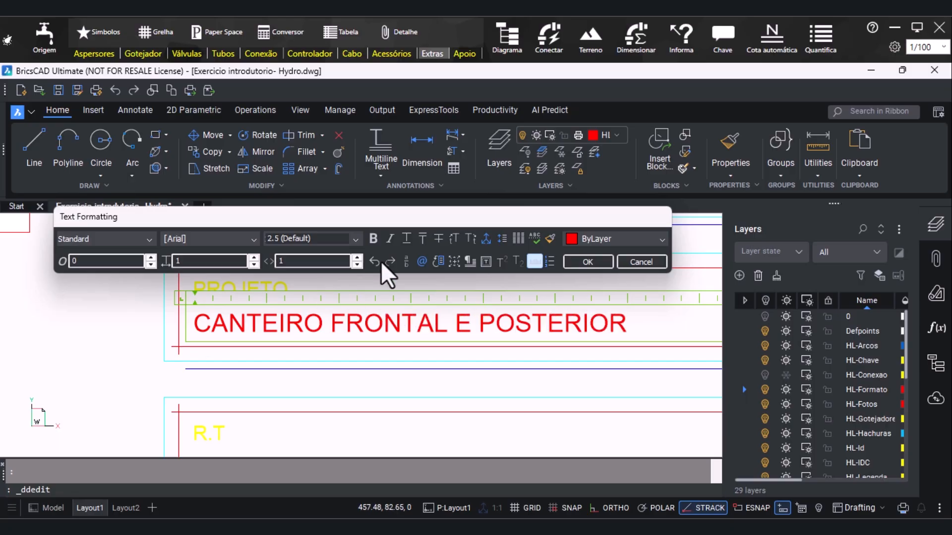
click(599, 261)
Paste the copied text into the R.T field and replace its content with the placeholder "0000000"
scroll(142, 296, down, 3)
scroll(173, 372, up, 2)
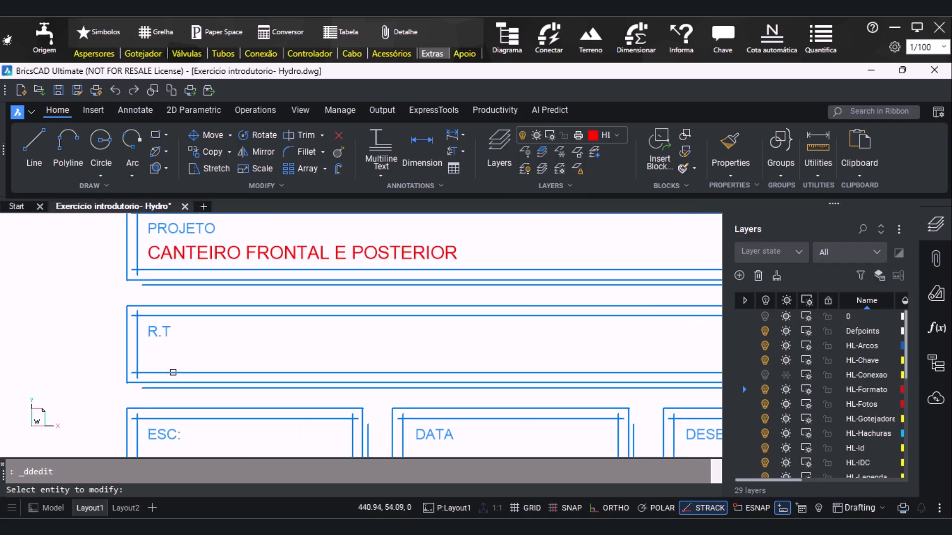
key(Escape)
key(ctrl+v)
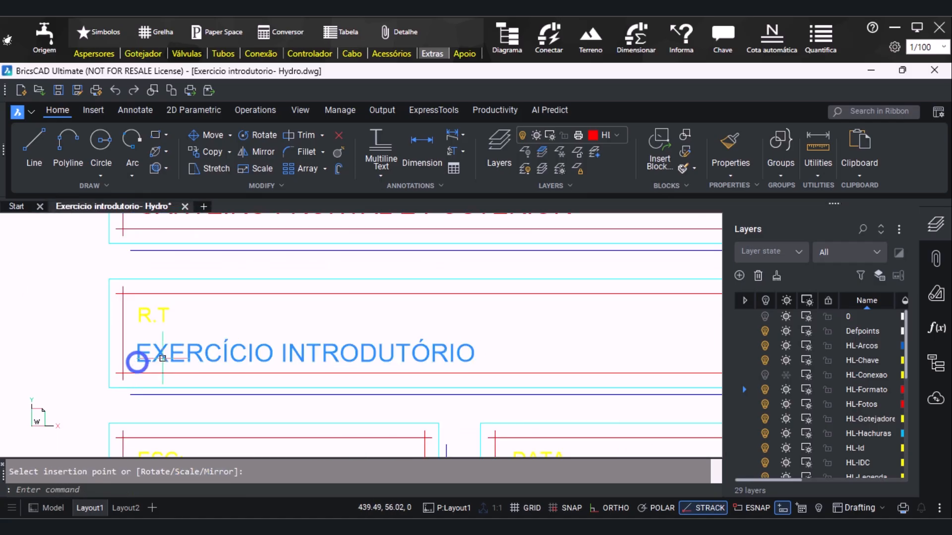
click(137, 362)
double_click(164, 354)
drag(135, 353, 475, 357)
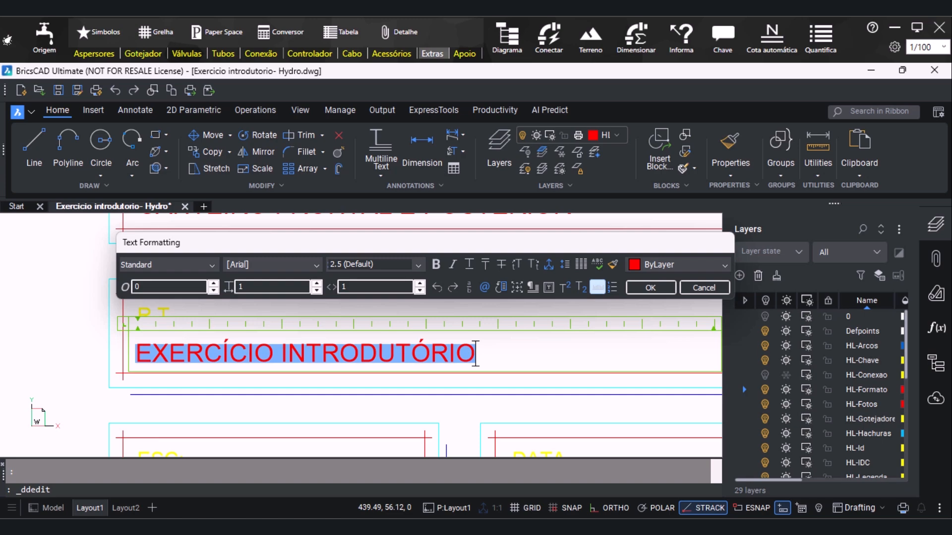
text(0000000)
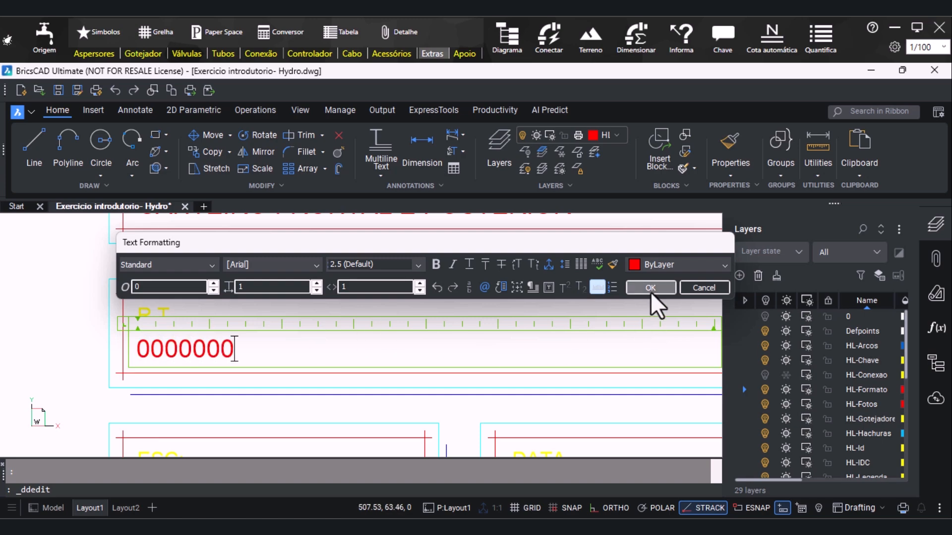
click(650, 287)
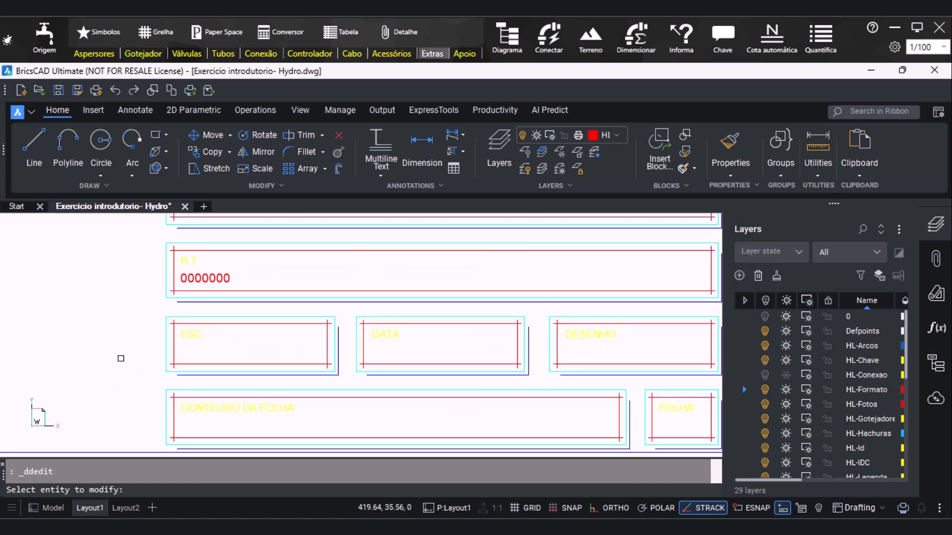
Paste the copied text into the ESC field and replace its content with "1:100/ 1:75"
key(ctrl+v)
scroll(149, 360, up, 4)
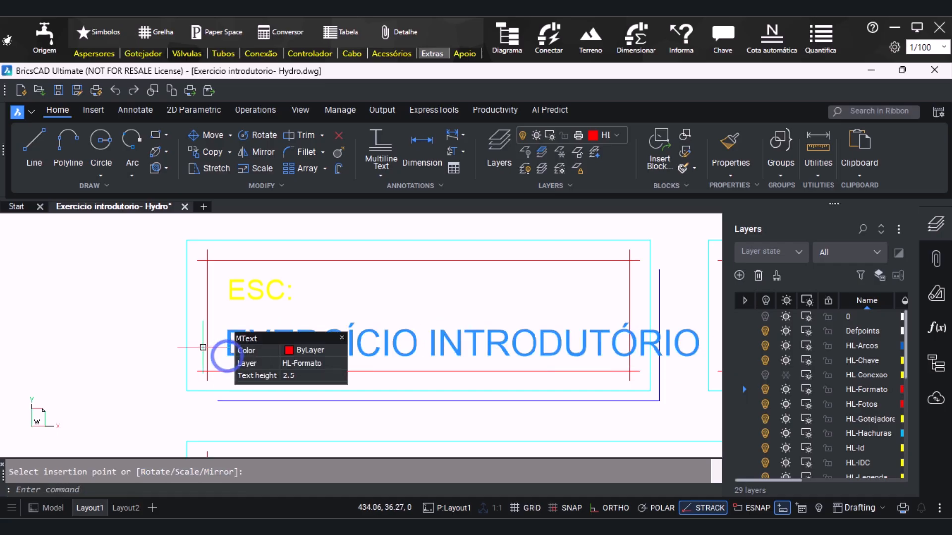
double_click(228, 331)
key(ctrl+a)
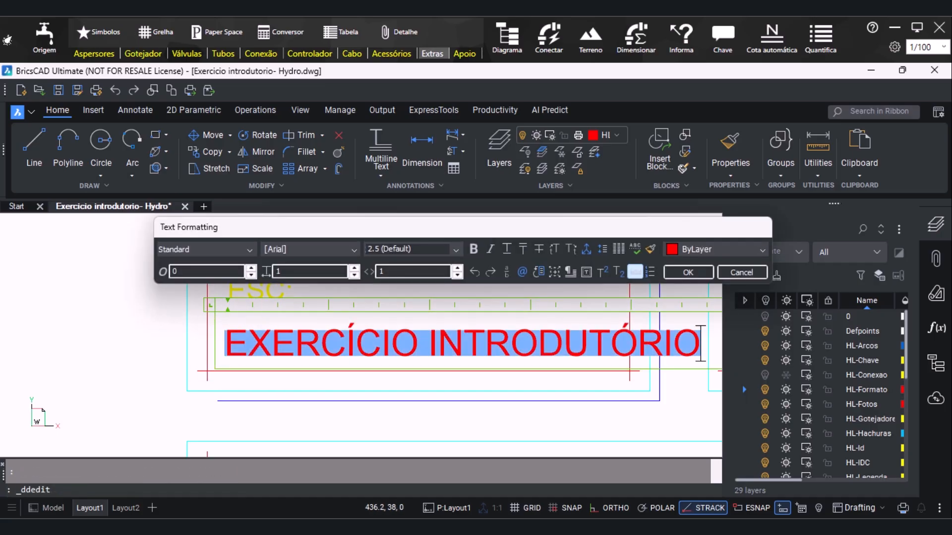
text(1:10)
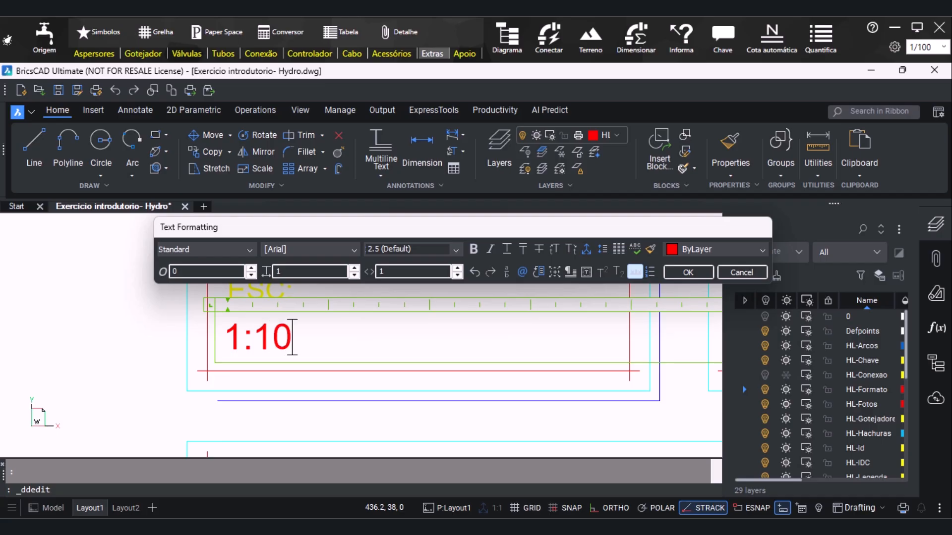
text(0/ 1:75)
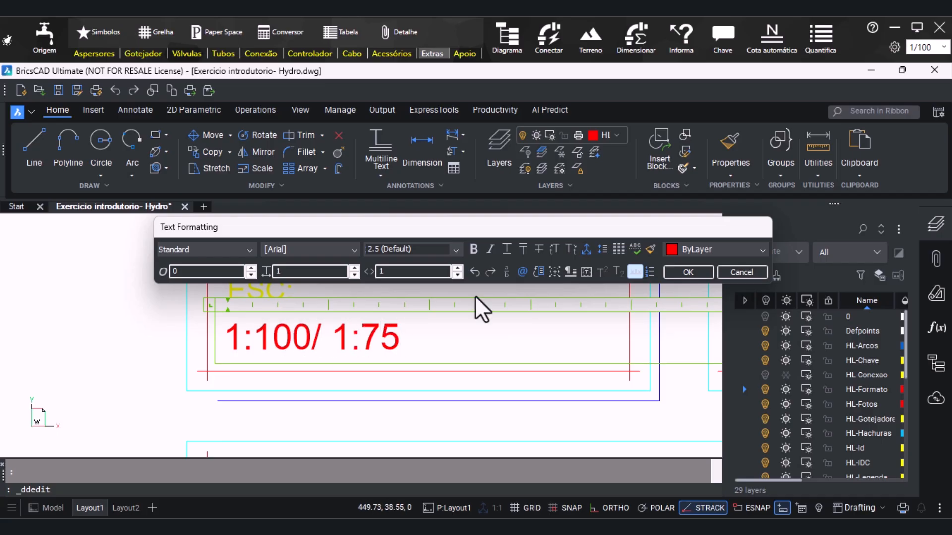
click(689, 272)
Paste the copied text into the DATA field and replace its content with "26/11/2025"
scroll(680, 270, down, 3)
scroll(321, 359, up, 2)
scroll(321, 359, up, 2)
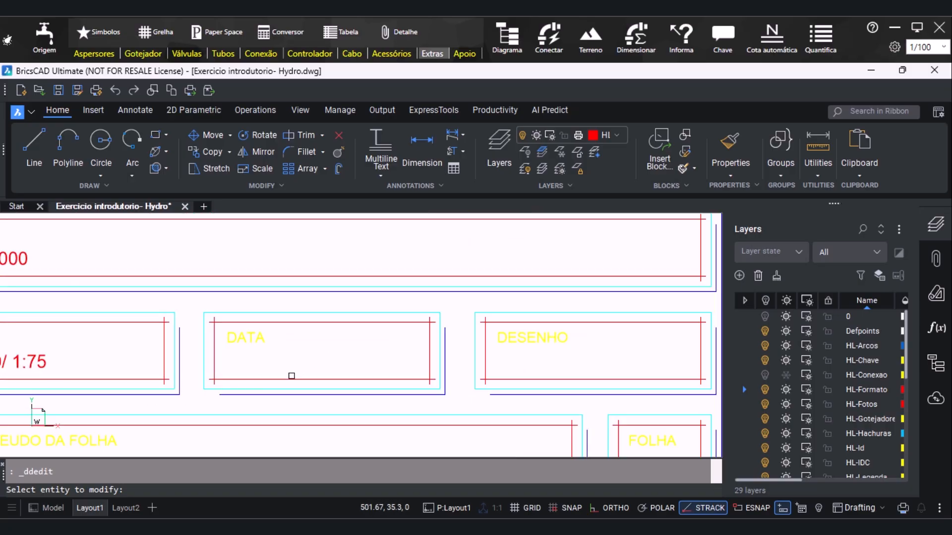
key(ctrl+v)
click(229, 375)
double_click(229, 373)
text(26)
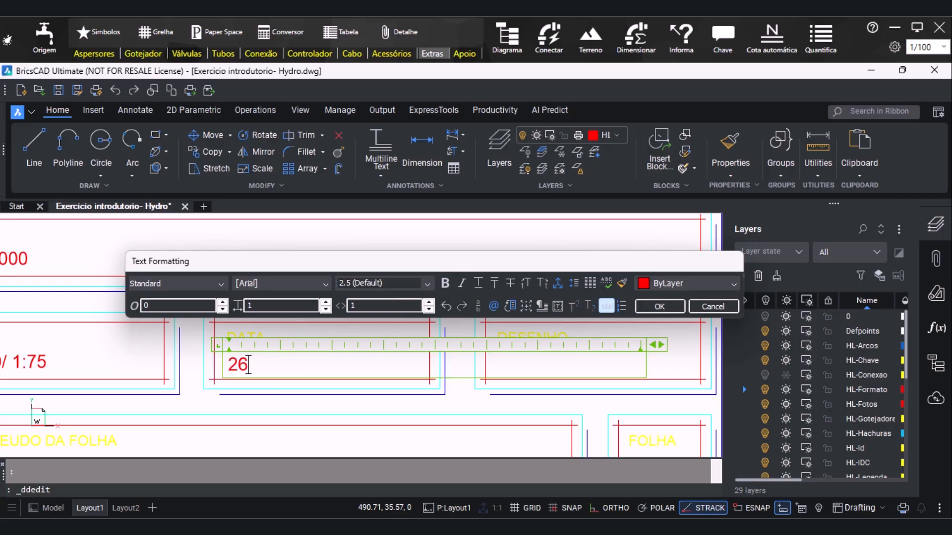
text(/11/202)
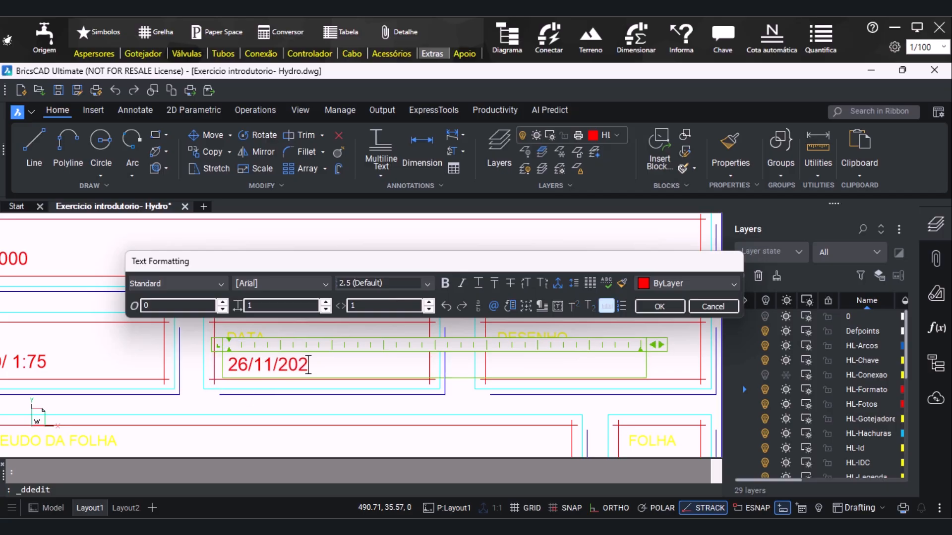
text(5)
click(665, 306)
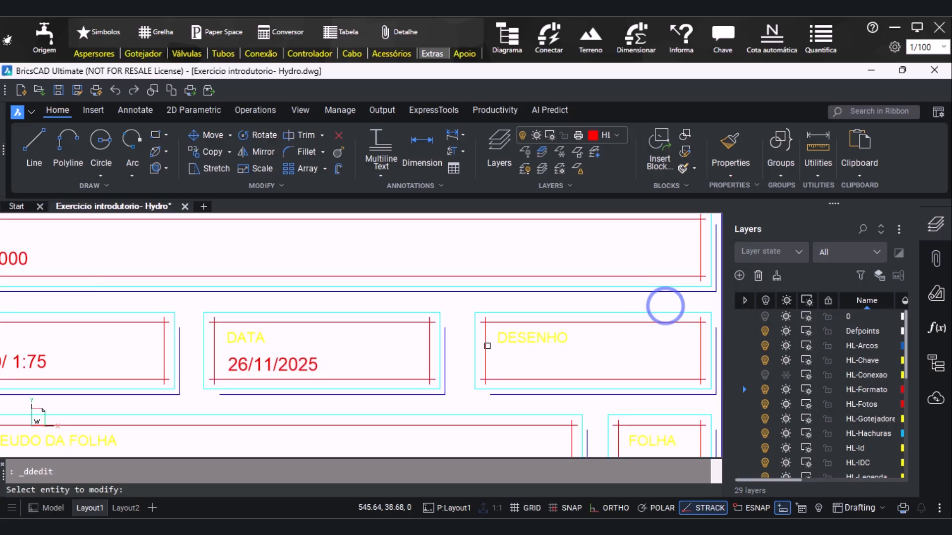
Paste the copied text into the DESENHO field and replace its content with "CANTEIROS"
key(ctrl+v)
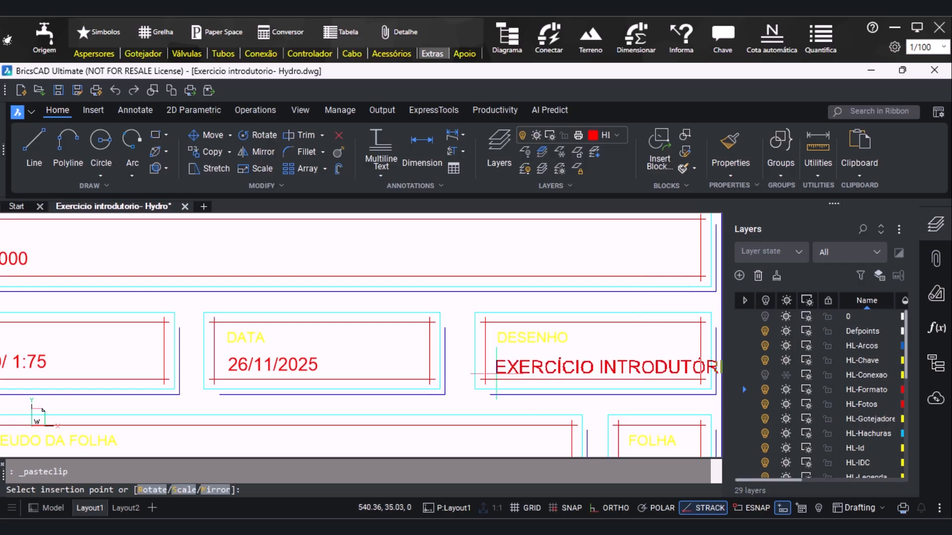
click(497, 373)
double_click(499, 372)
key(ctrl+c)
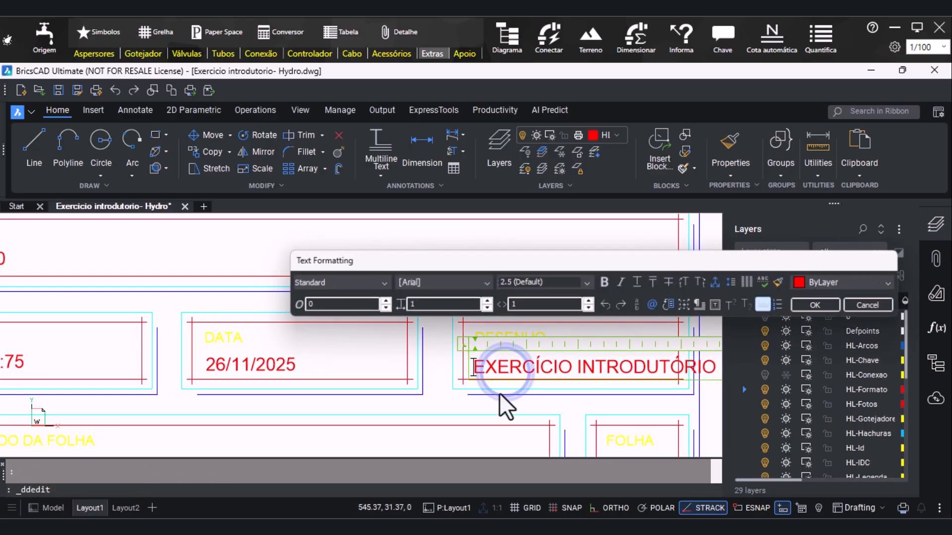
text(CANT)
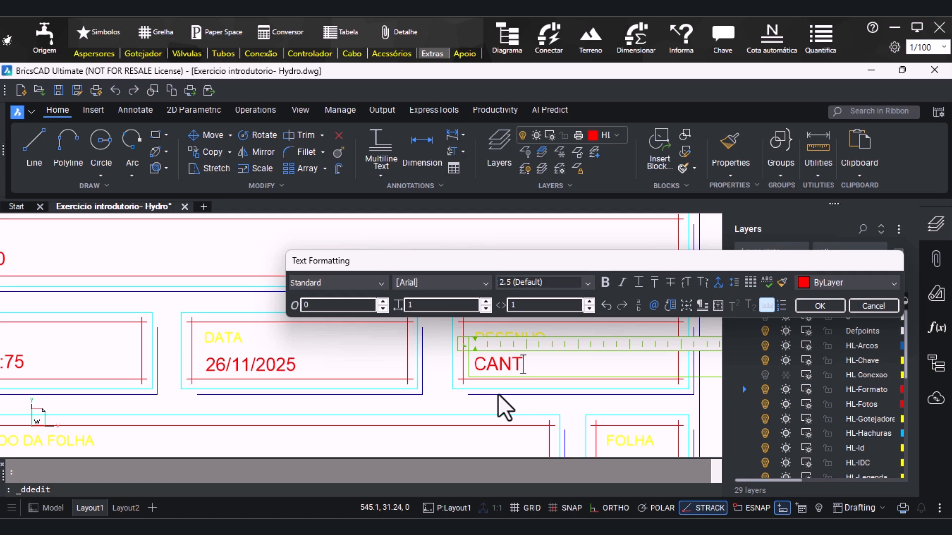
text(EIROS)
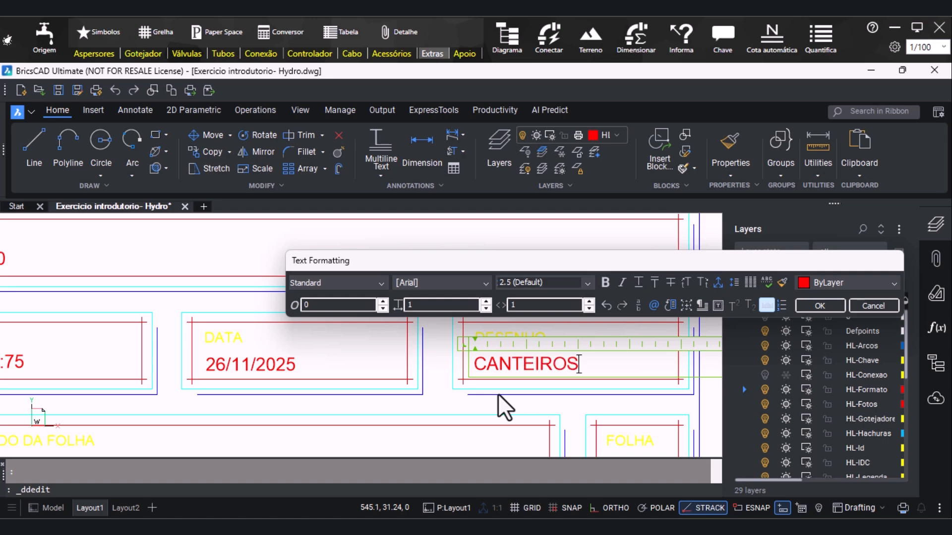
click(840, 308)
Paste the copied "EXERCÍCIO INTRODUTÓRIO" text into the CONTEUDO DA FOLHA field, below its label
scroll(312, 271, down, 1)
scroll(182, 346, up, 1)
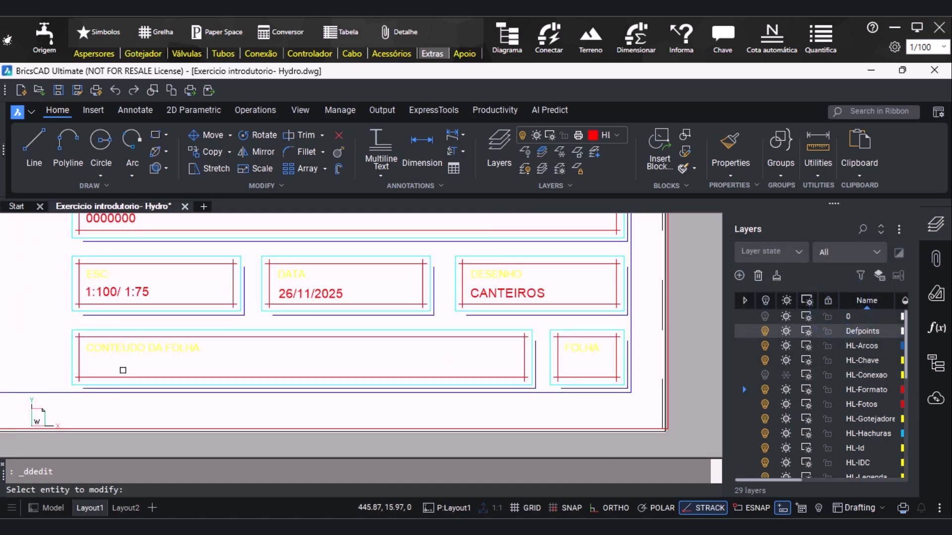
key(ctrl+v)
scroll(90, 381, up, 2)
scroll(88, 367, up, 1)
click(81, 360)
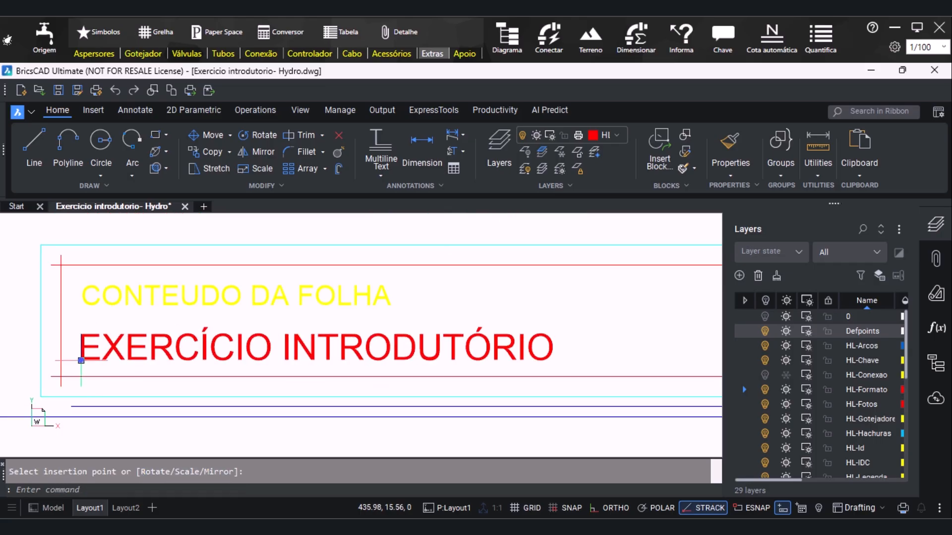
Change the pasted text in the CONTEUDO DA FOLHA field to "PLANTA BAIXA E DETALHES"
double_click(81, 355)
drag(80, 347, 554, 347)
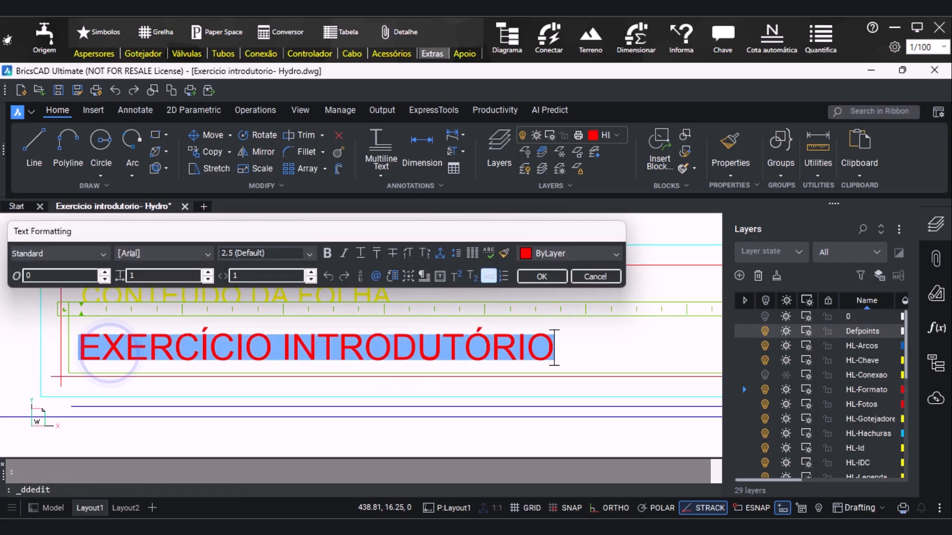
text(PAL)
key(BackSpace)
key(BackSpace)
text(LANTA BAIX)
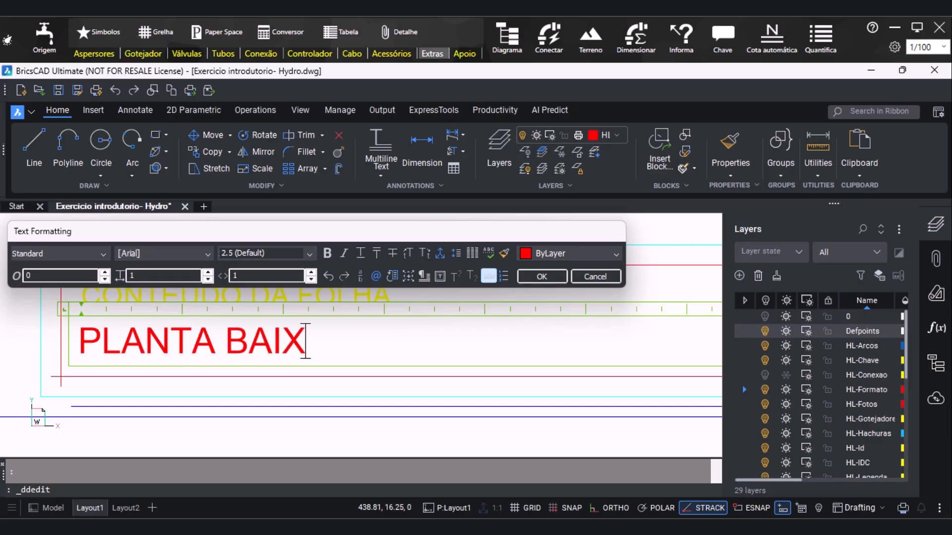
text(A E D)
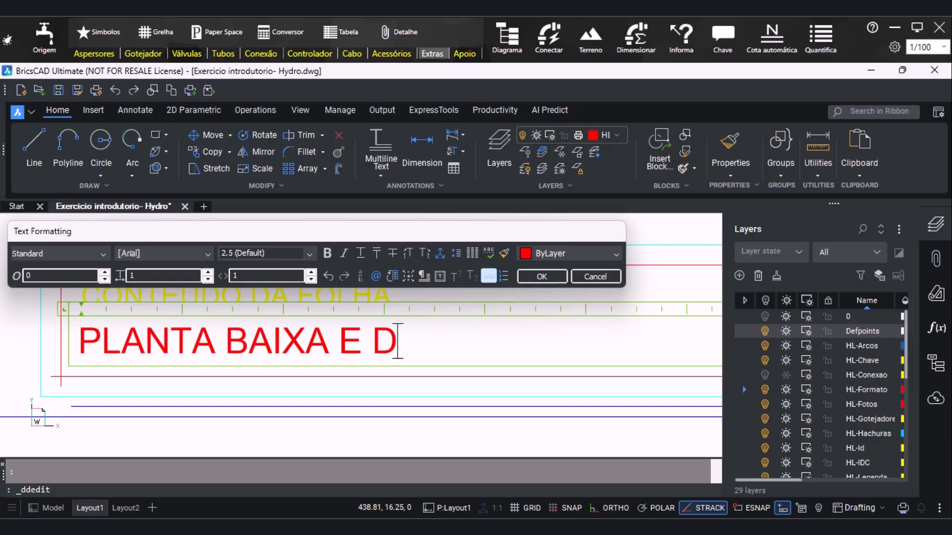
text(ETALHES)
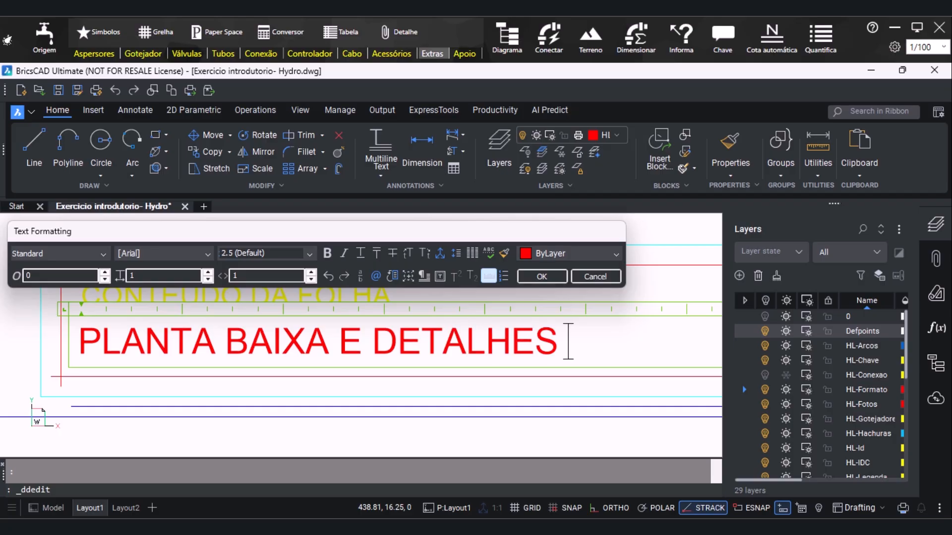
click(541, 277)
Paste the copied text into the FOLHA field and replace its content with "01"
scroll(540, 279, down, 3)
scroll(585, 370, up, 3)
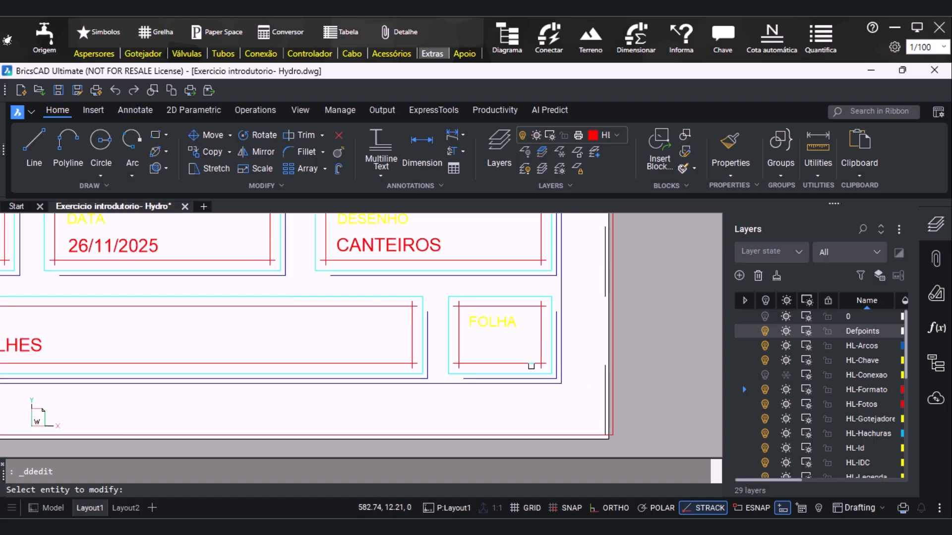
key(ctrl+v)
scroll(468, 357, up, 2)
click(471, 346)
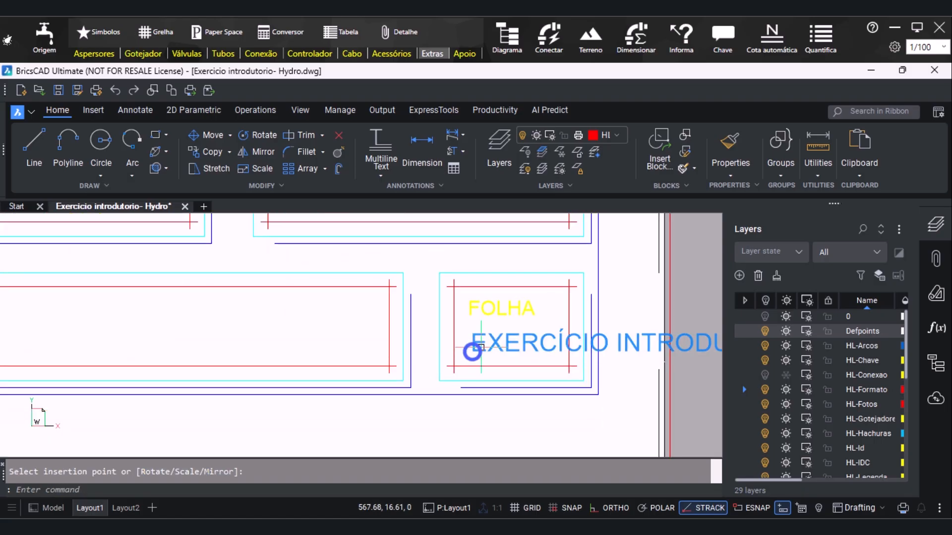
double_click(461, 342)
text(01)
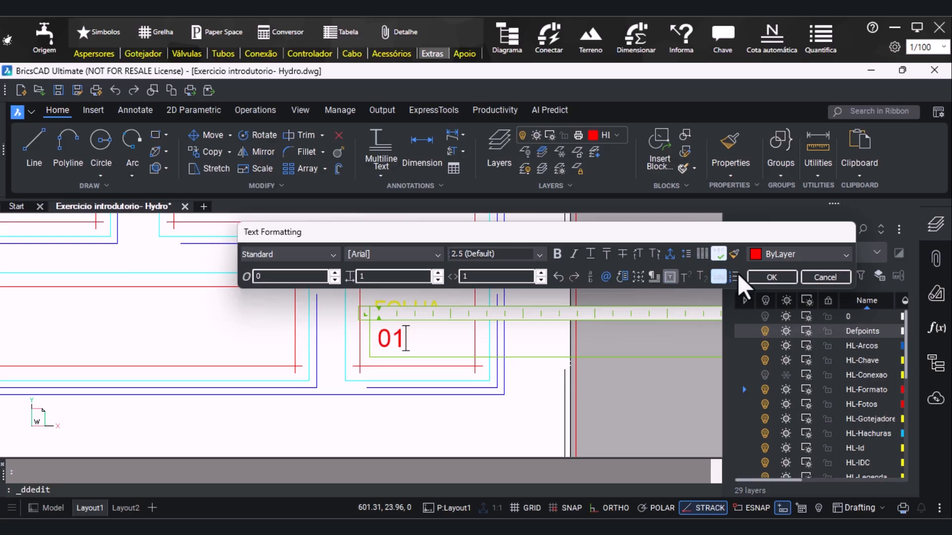
click(766, 277)
Move the sheet number "01" slightly to the right, towards the centre of the FOLHA box
key(Escape)
click(474, 327)
click(472, 329)
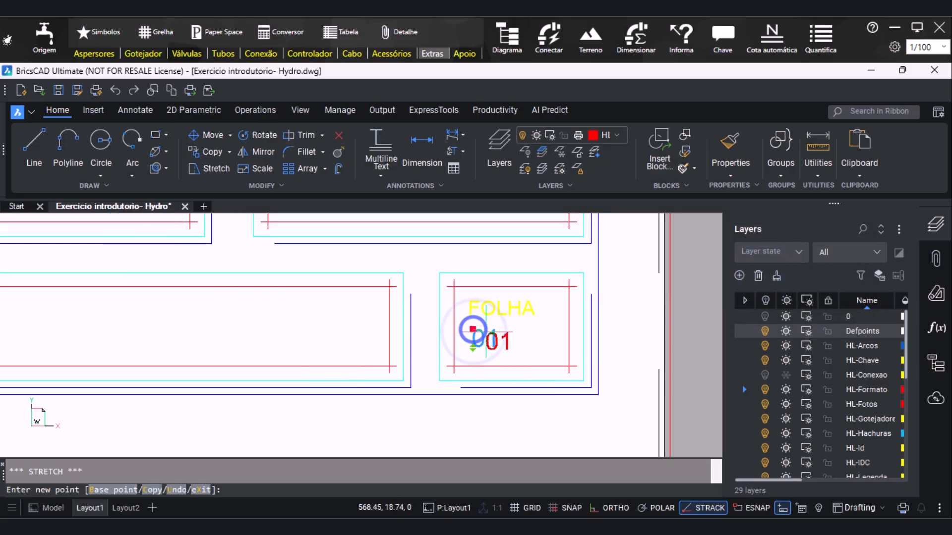
key(Escape)
Set up printing of Layout1 with the Print As PDF.pc3 printer and ISO full bleed A2 (594.00 x 420.00 MM) paper
scroll(493, 337, down, 6)
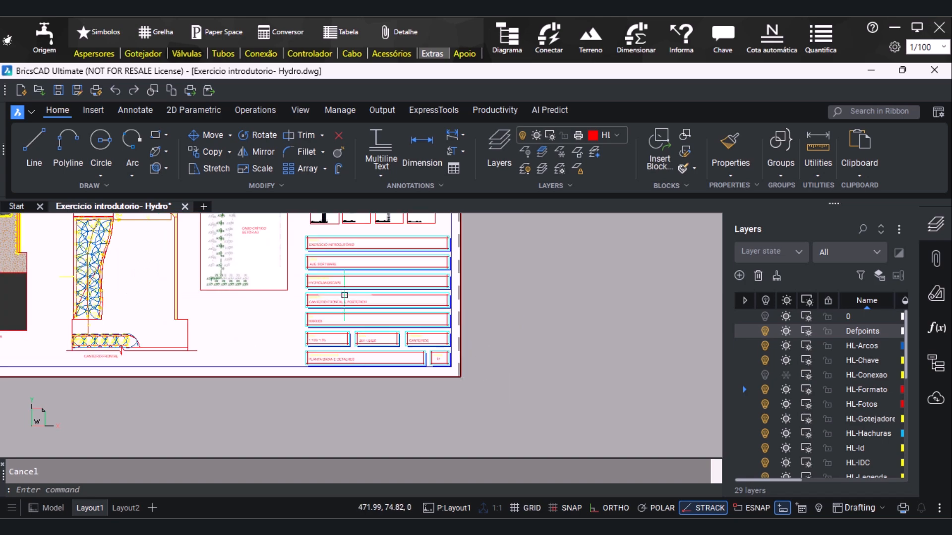
scroll(506, 382, down, 3)
scroll(451, 325, up, 3)
mouse_move(513, 284)
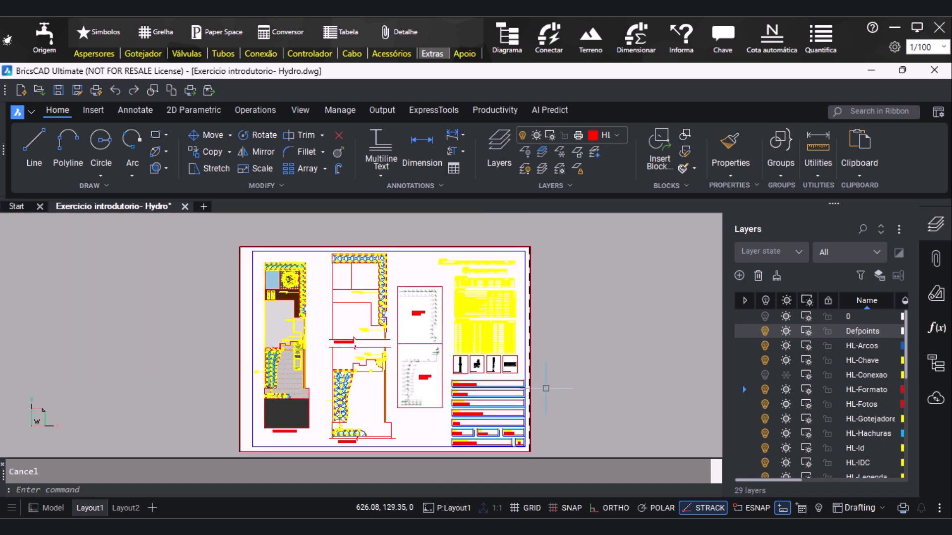
key(ctrl+p)
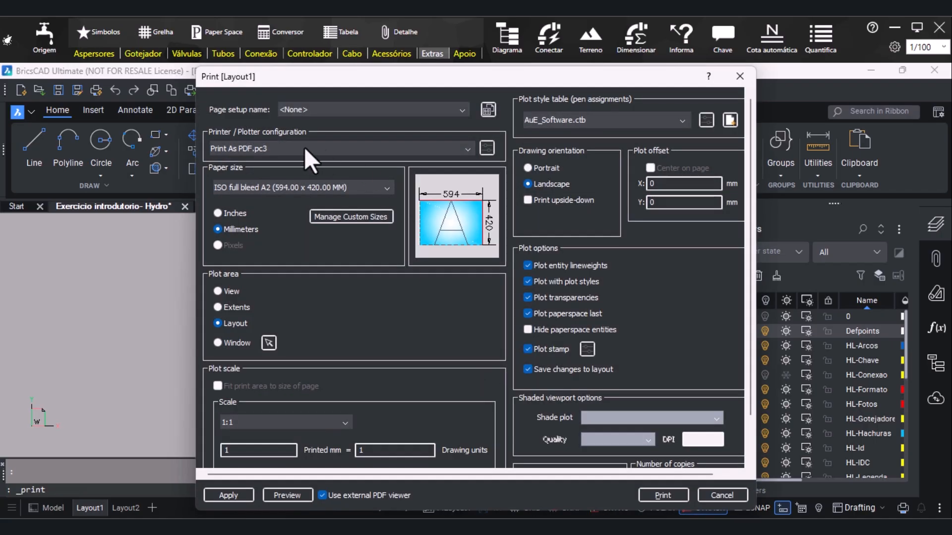
click(340, 148)
click(285, 206)
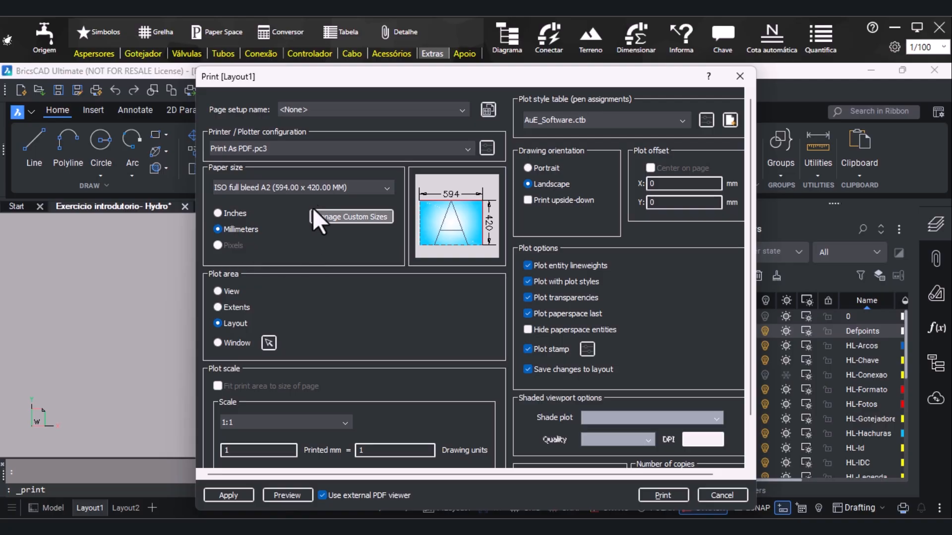
click(318, 191)
scroll(305, 332, up, 2)
scroll(305, 331, up, 1)
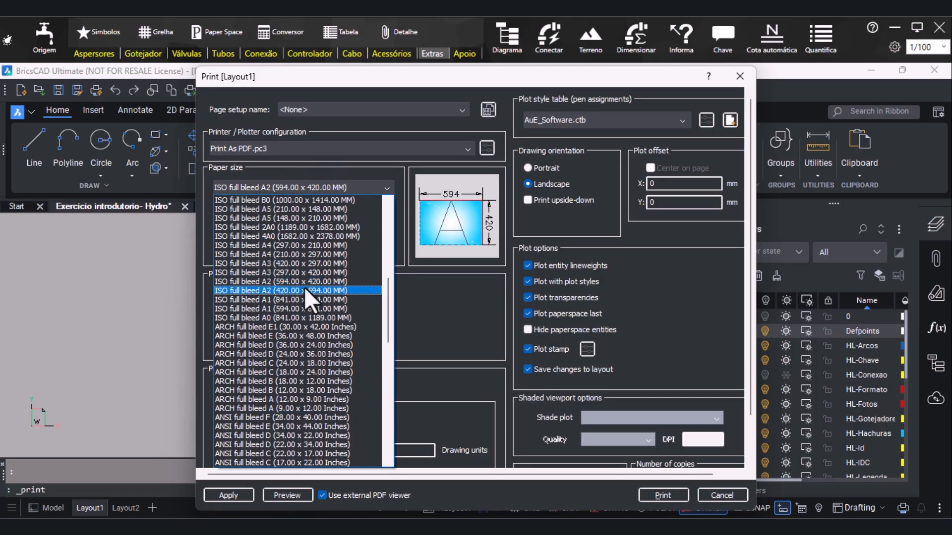
click(338, 282)
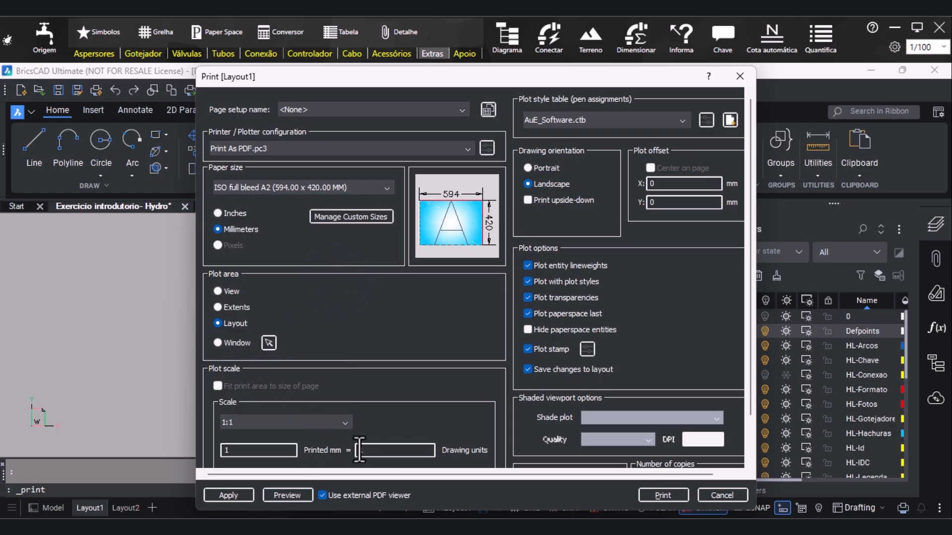
Choose the AuE_Software.ctb plot style table and apply the print settings to the layout
click(623, 124)
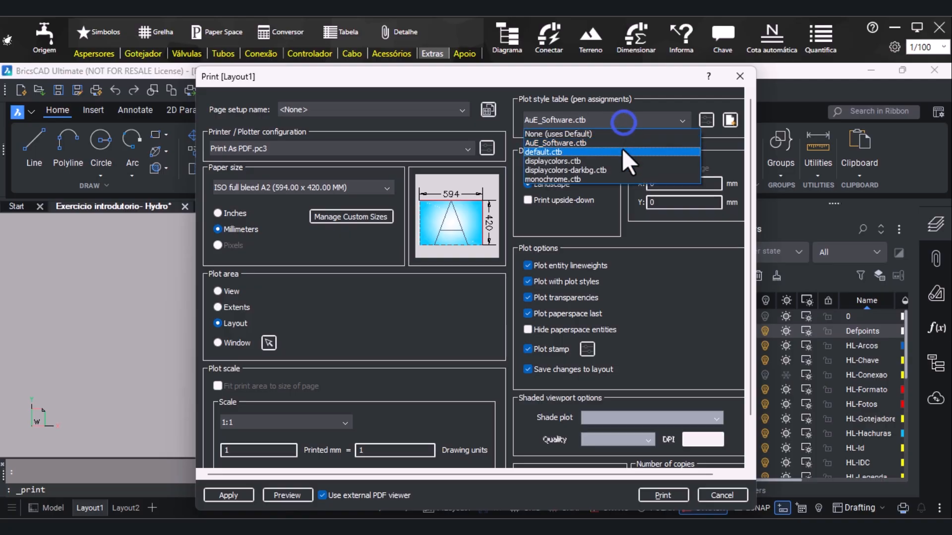
click(618, 142)
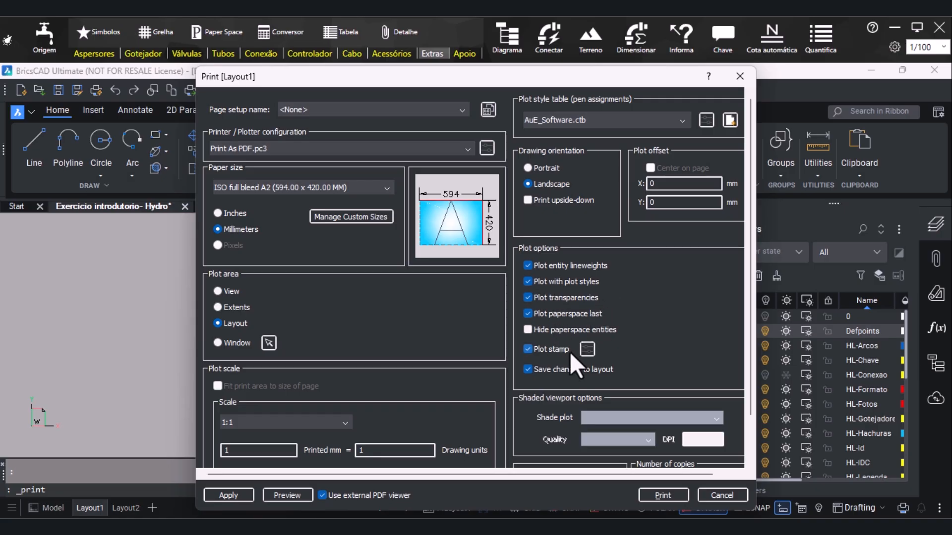
scroll(554, 377, down, 1)
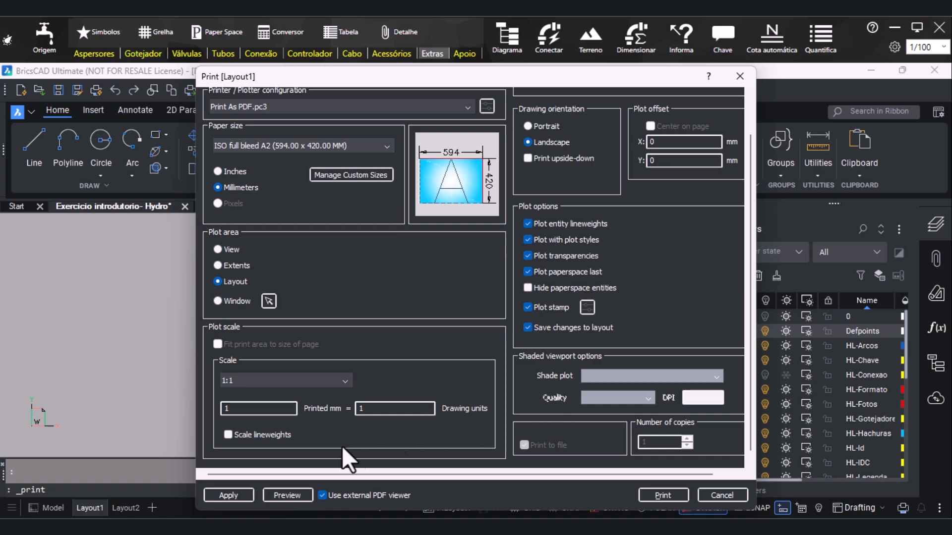
click(231, 492)
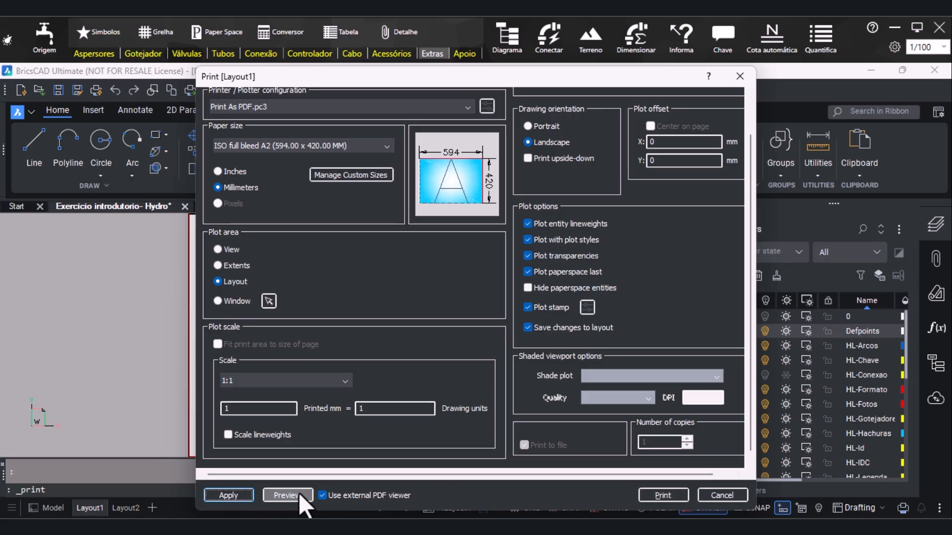
Start printing the layout to a PDF file, and leave the print setup without saving the plot file
click(654, 495)
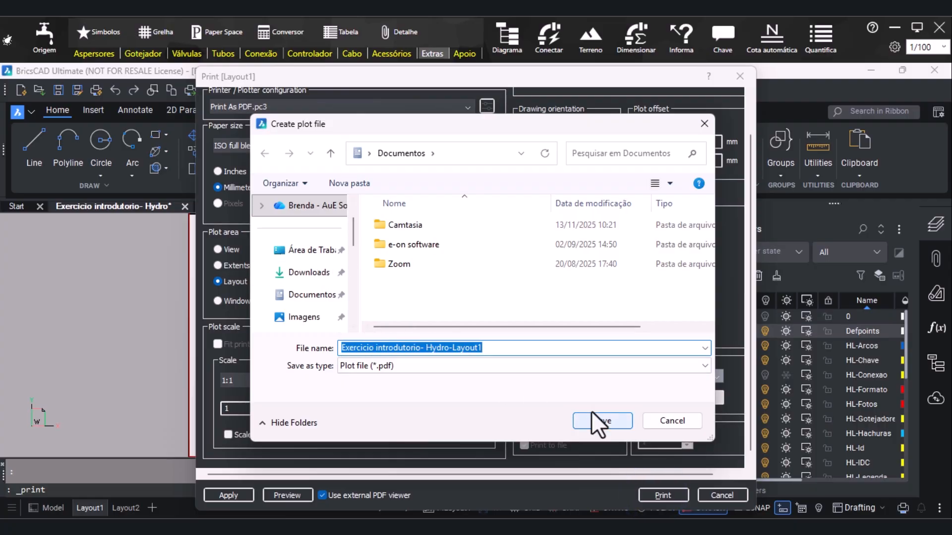
click(710, 120)
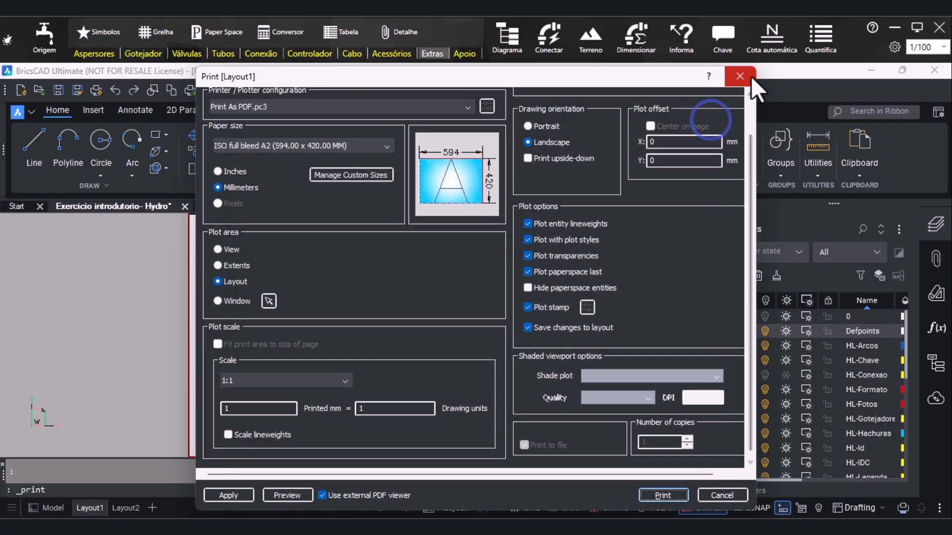
click(750, 76)
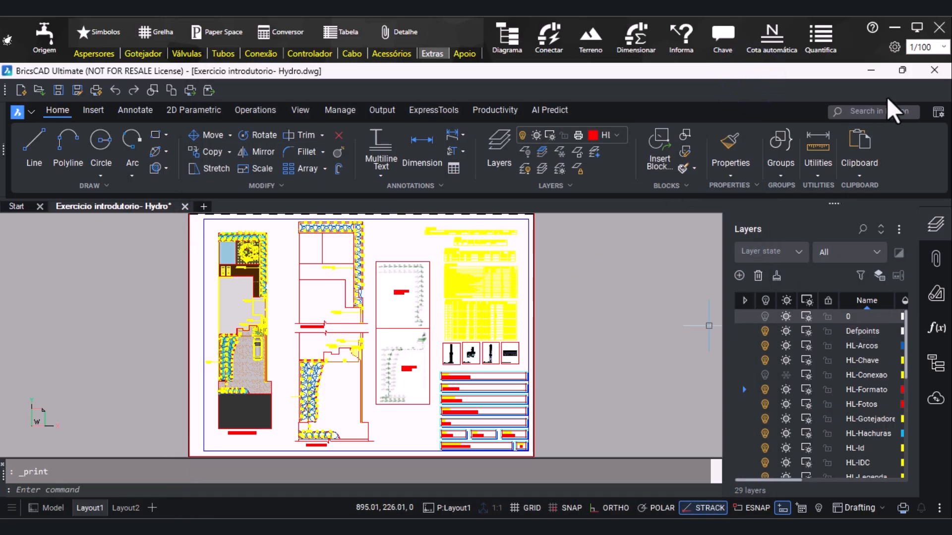
Examine the HydroLANDSCAPE drawing options for measurements, sprinklers, drippers, texts and layers, and the keys for tubes, sprinklers and drippers
click(893, 48)
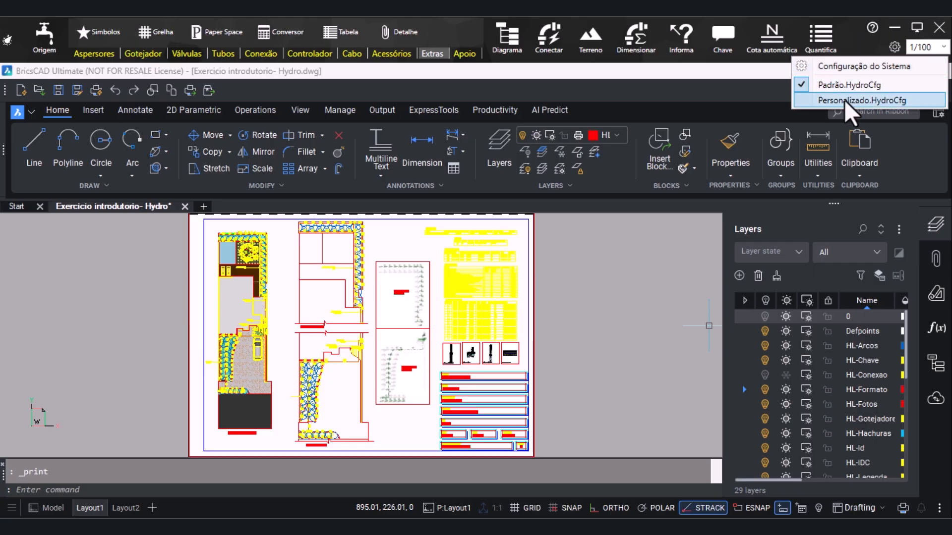
click(897, 70)
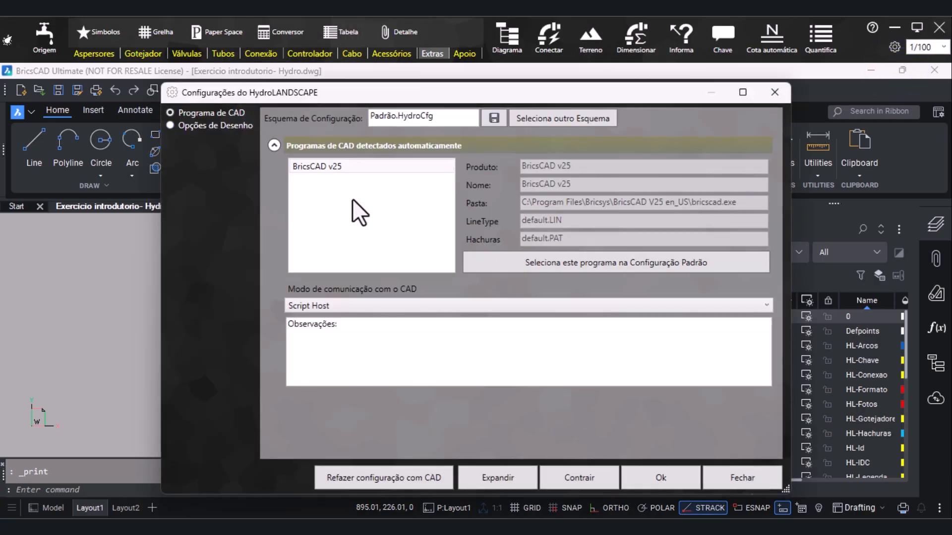
click(220, 131)
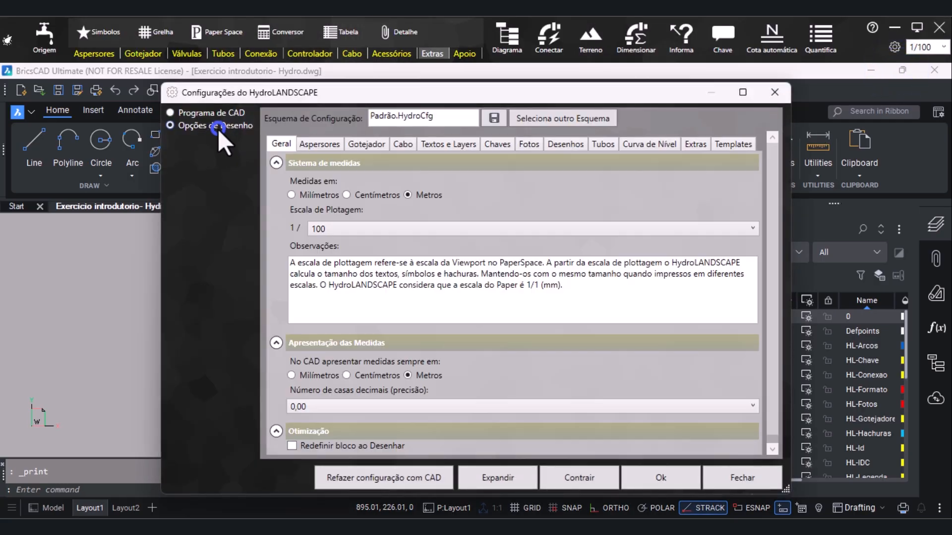
click(326, 148)
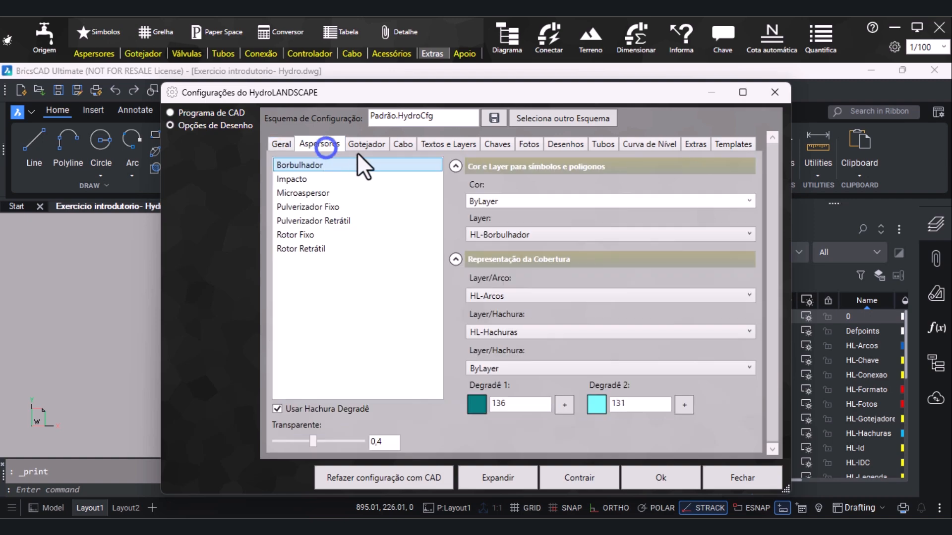
click(362, 145)
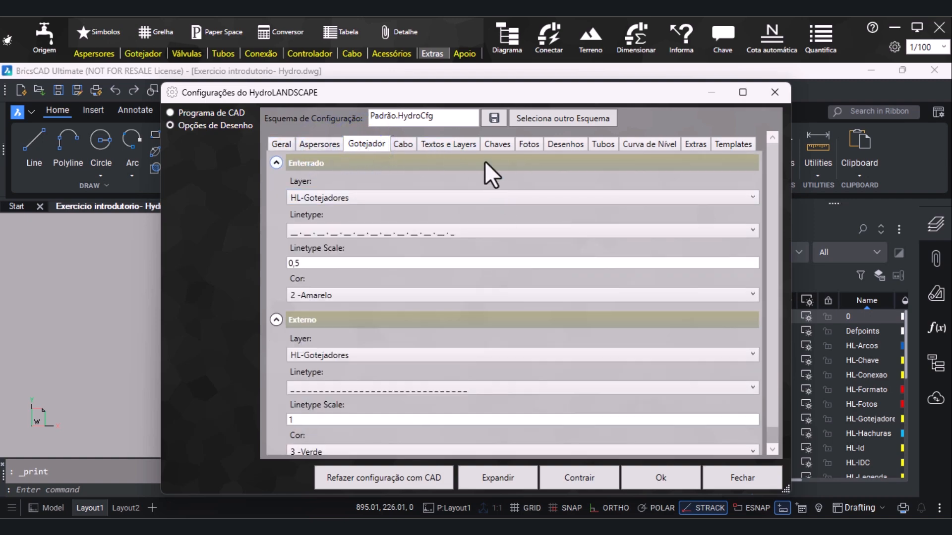
click(463, 145)
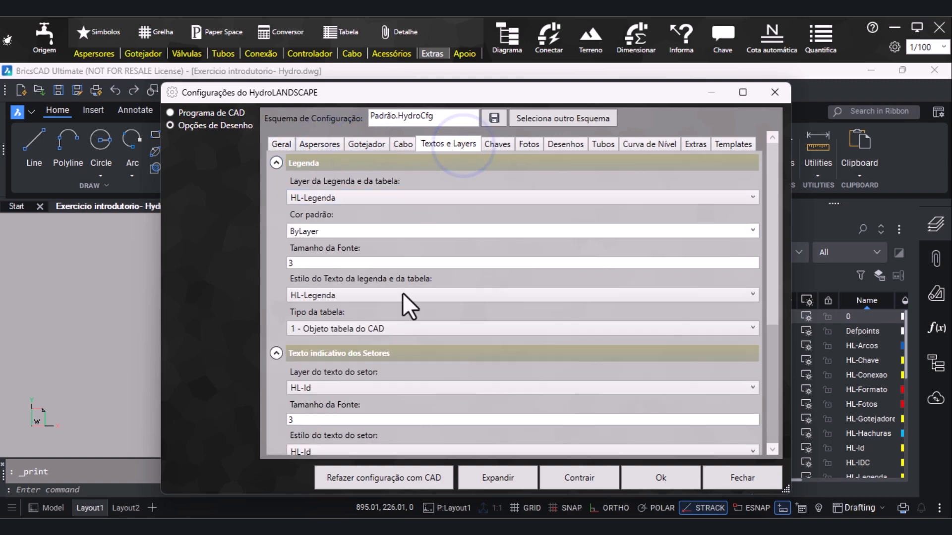
click(498, 145)
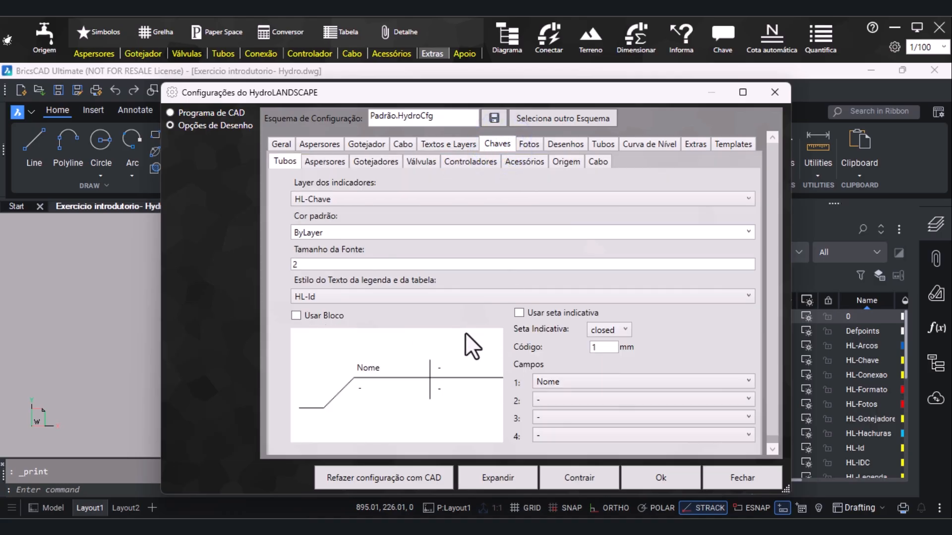
click(326, 161)
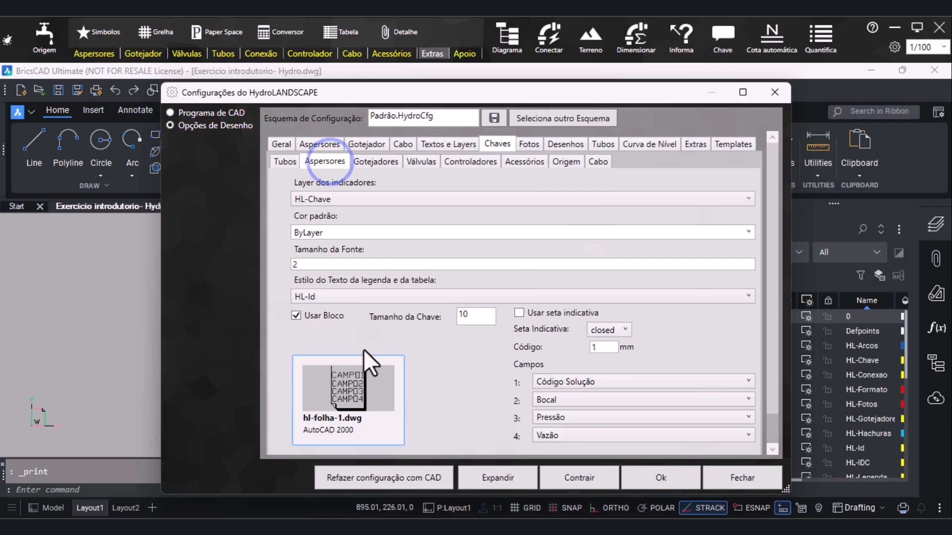
click(385, 162)
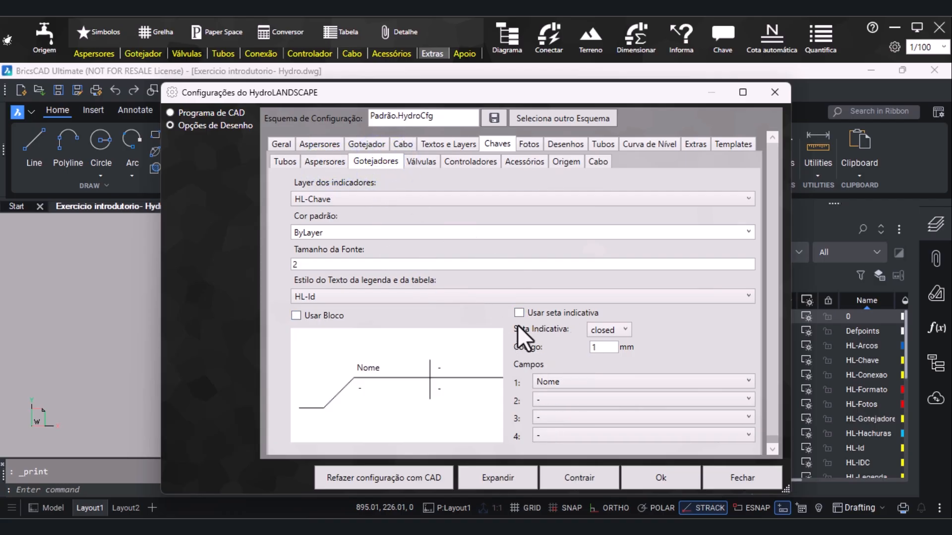
click(776, 99)
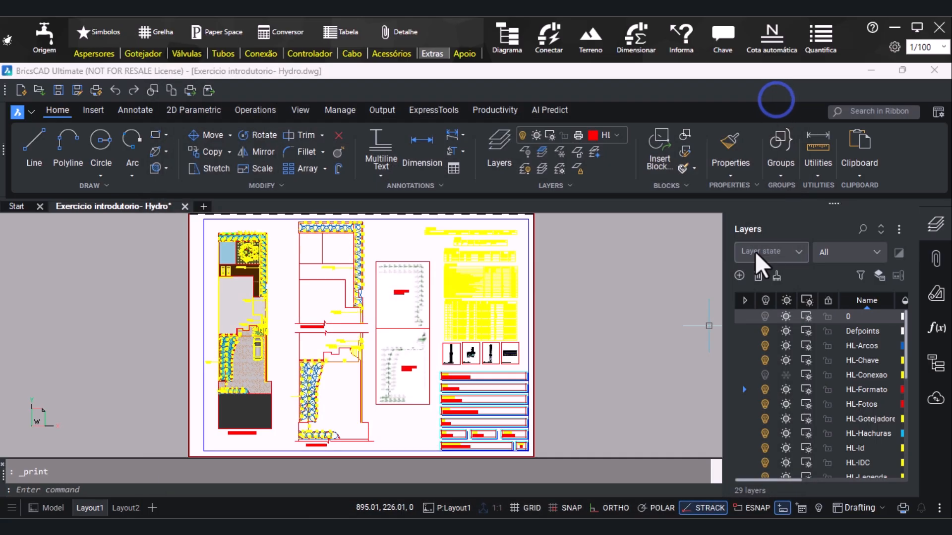
click(917, 29)
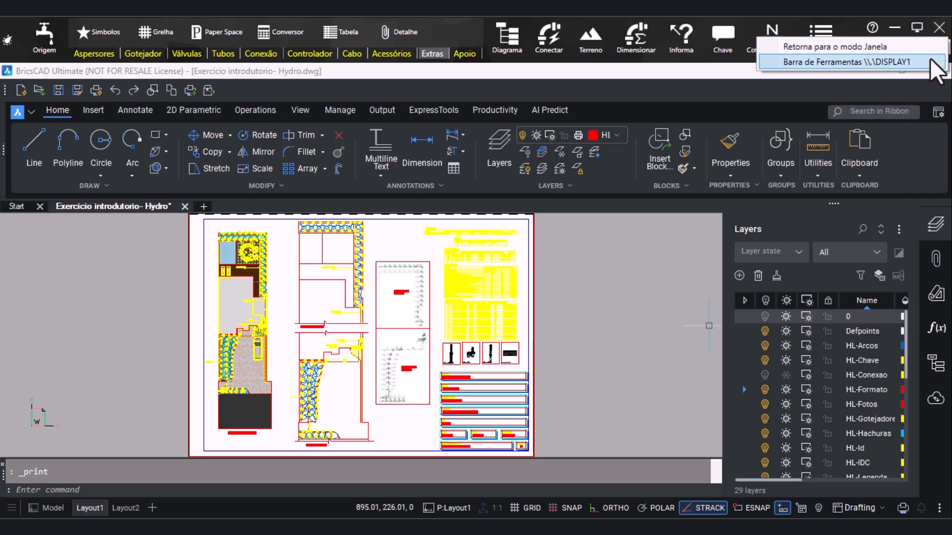
click(919, 28)
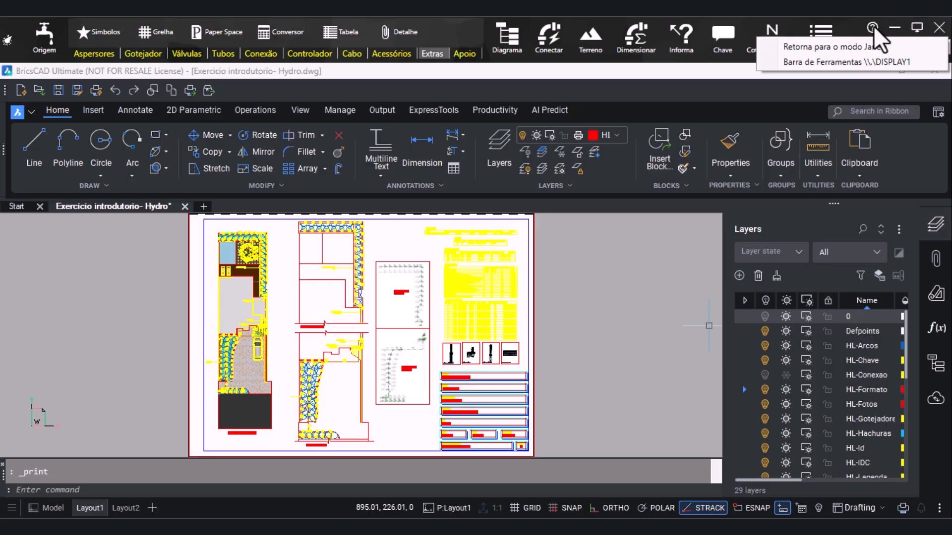
click(654, 280)
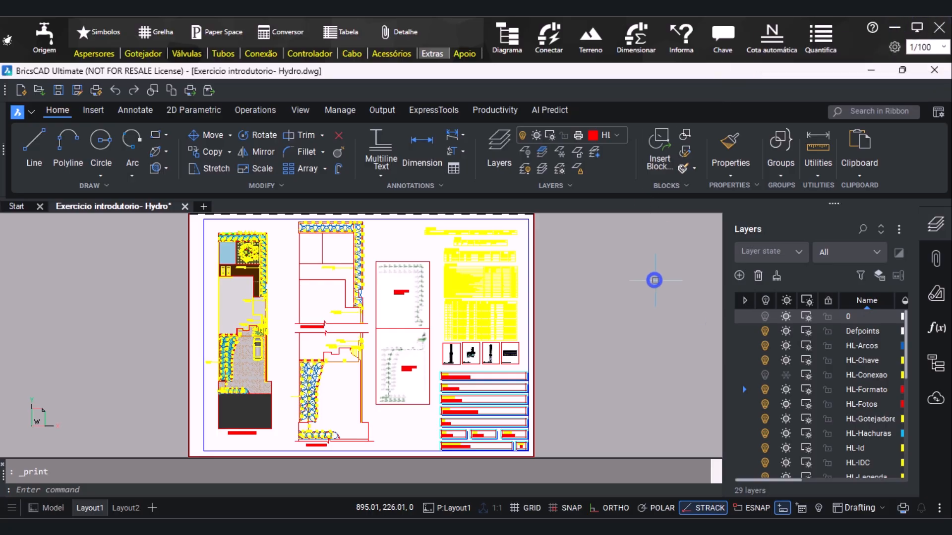
Open the irrigation project in AuE VisualPLAN for 3D presentation
click(851, 44)
click(852, 44)
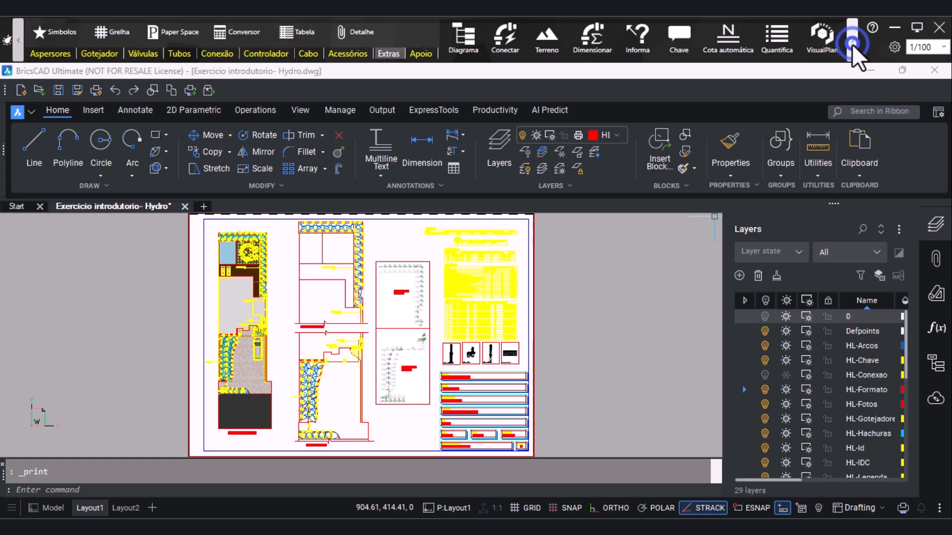
click(818, 47)
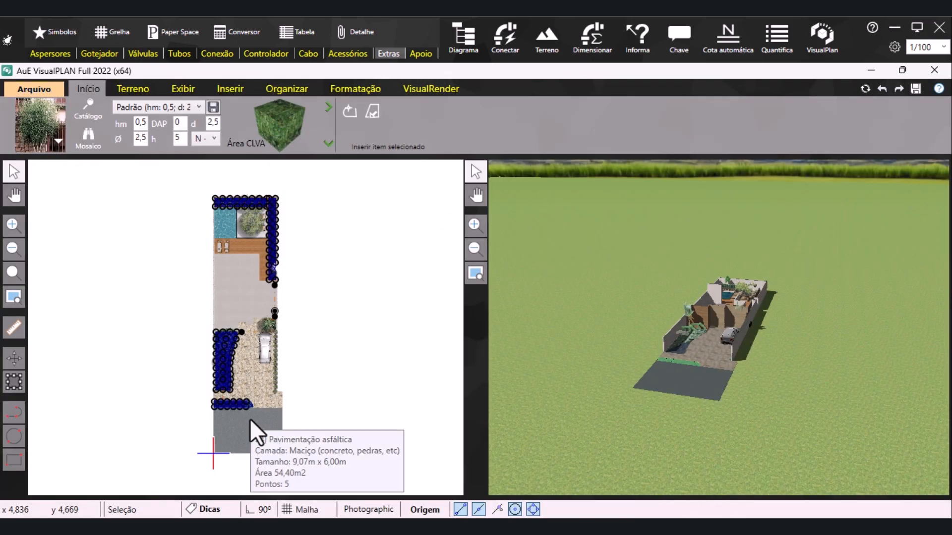
Raise the cement floor polygon of the house to a 3D height of 3.2 so it forms the roof slab
scroll(710, 305, up, 3)
scroll(710, 304, up, 4)
mouse_move(683, 356)
middle_down()
mouse_move(777, 384)
mouse_move(737, 362)
mouse_move(701, 319)
mouse_move(692, 365)
middle_up()
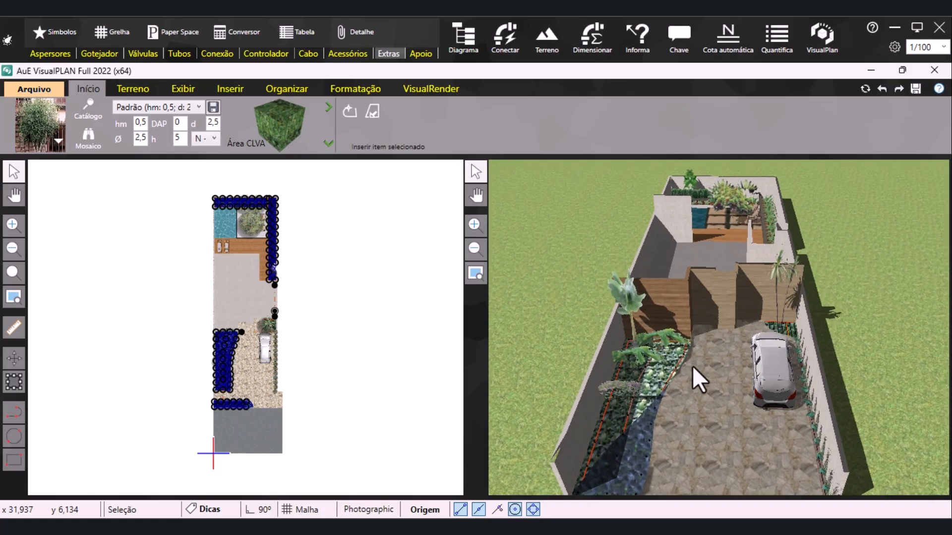
scroll(240, 288, up, 3)
click(240, 288)
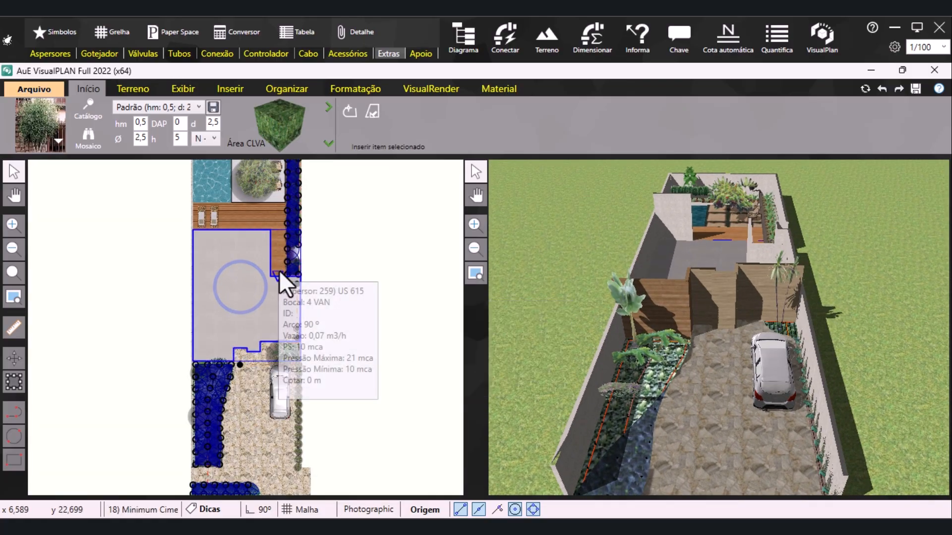
click(369, 88)
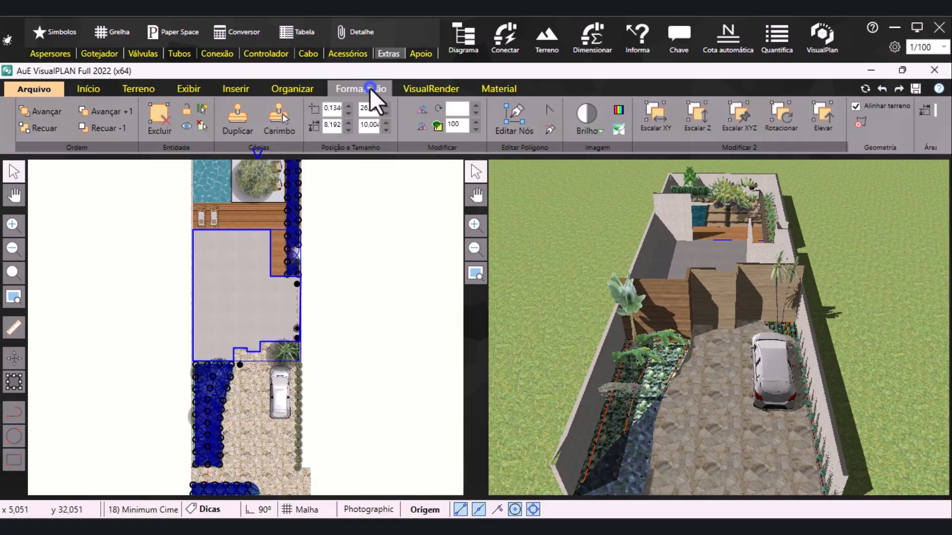
drag(814, 148, 923, 145)
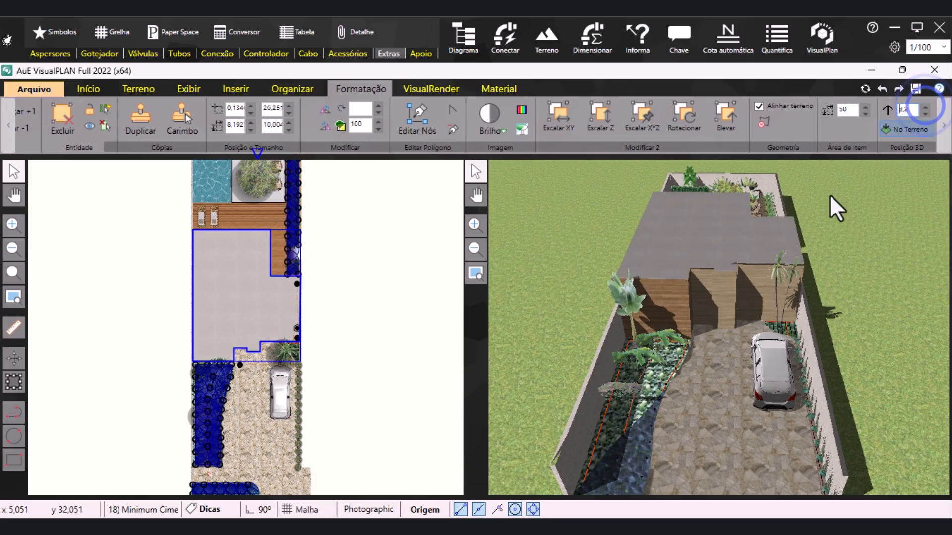
Simulate the sprinklers of Setor A3 in the front garden of the 3D scene
drag(734, 276, 644, 421)
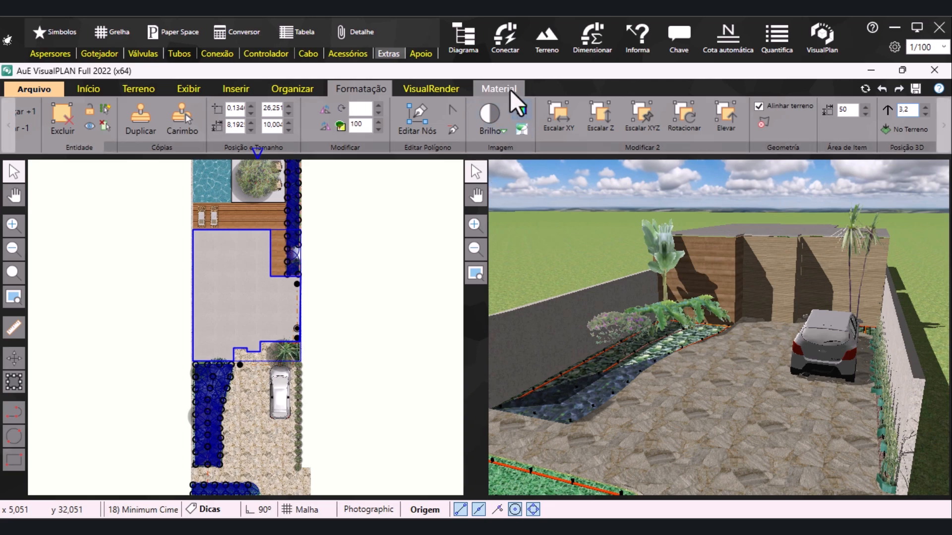
click(439, 85)
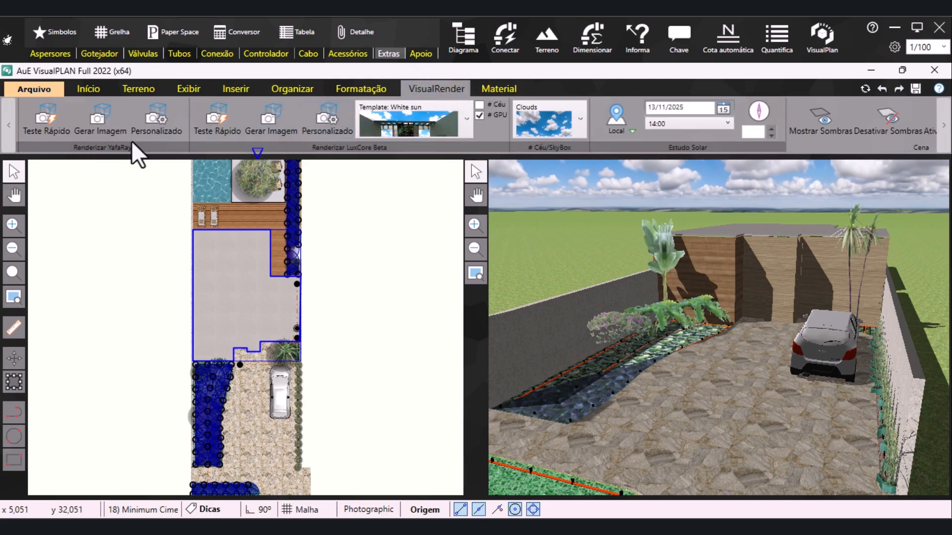
scroll(342, 151, down, 8)
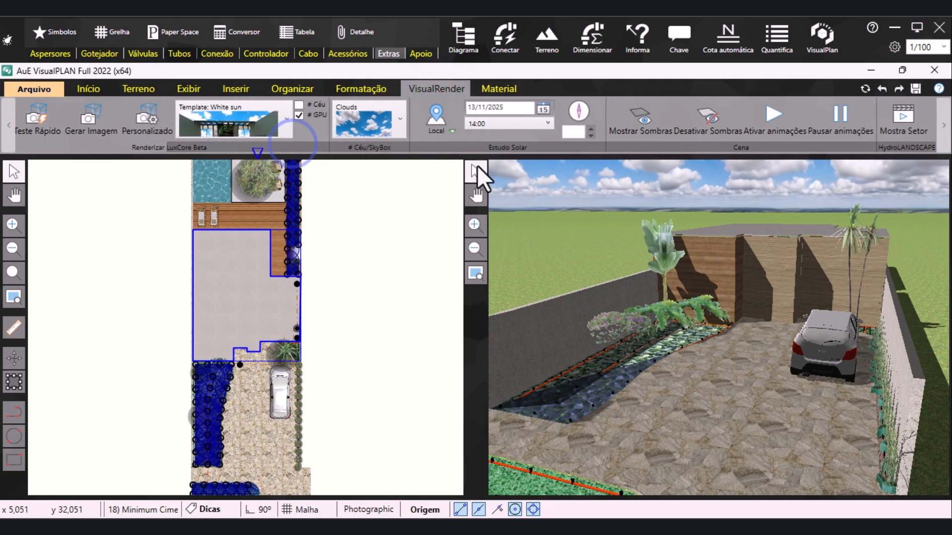
click(913, 129)
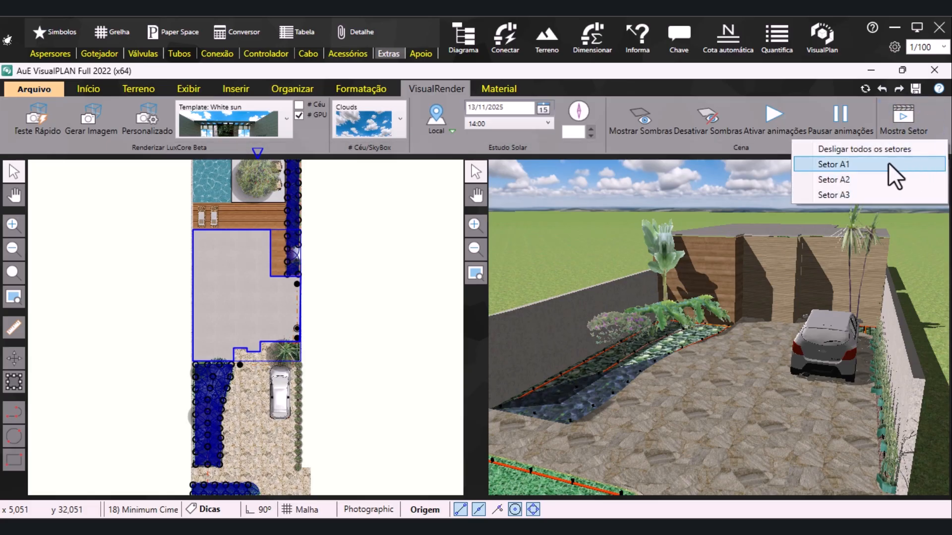
click(857, 196)
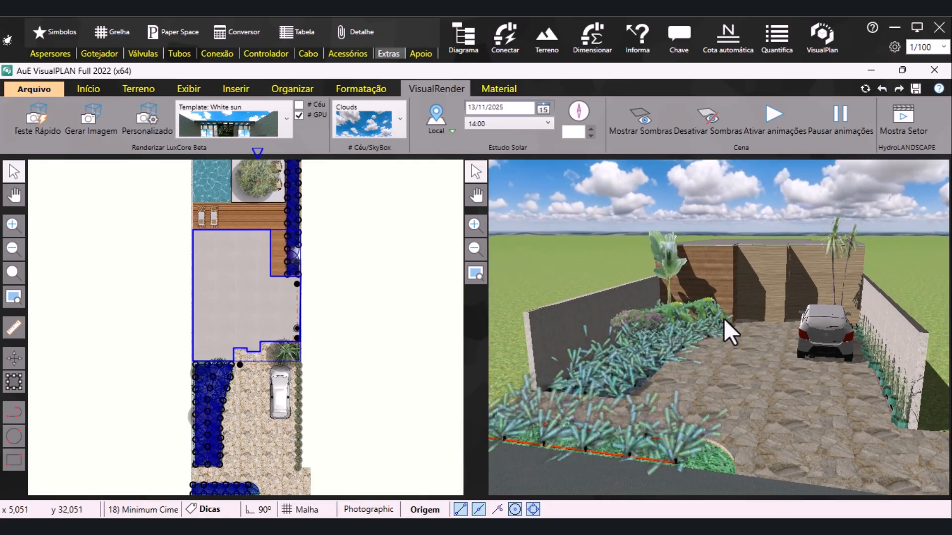
Simulate irrigation Setor A1 and inspect the backyard garden around the pool and deck in 3D
middle_drag(716, 326, 448, 347)
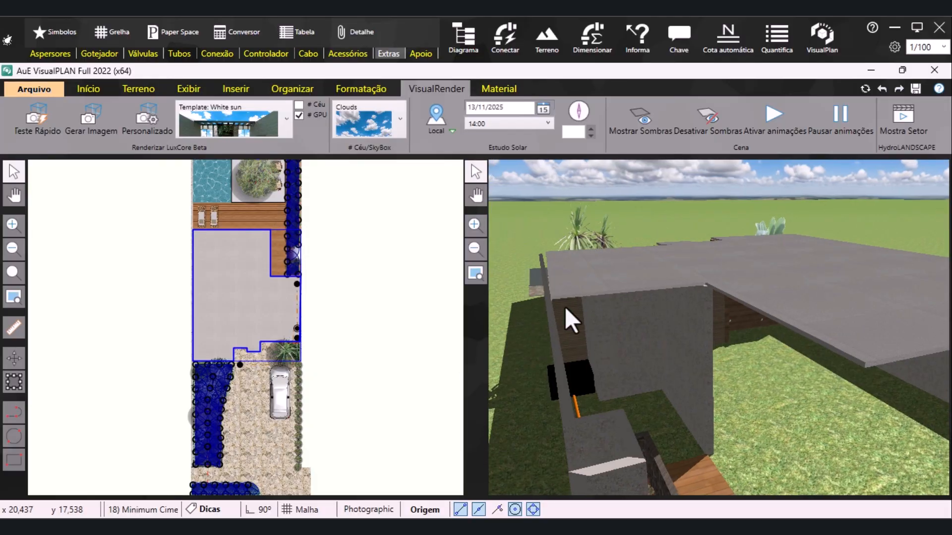
scroll(752, 350, down, 3)
middle_drag(752, 350, 749, 233)
click(906, 124)
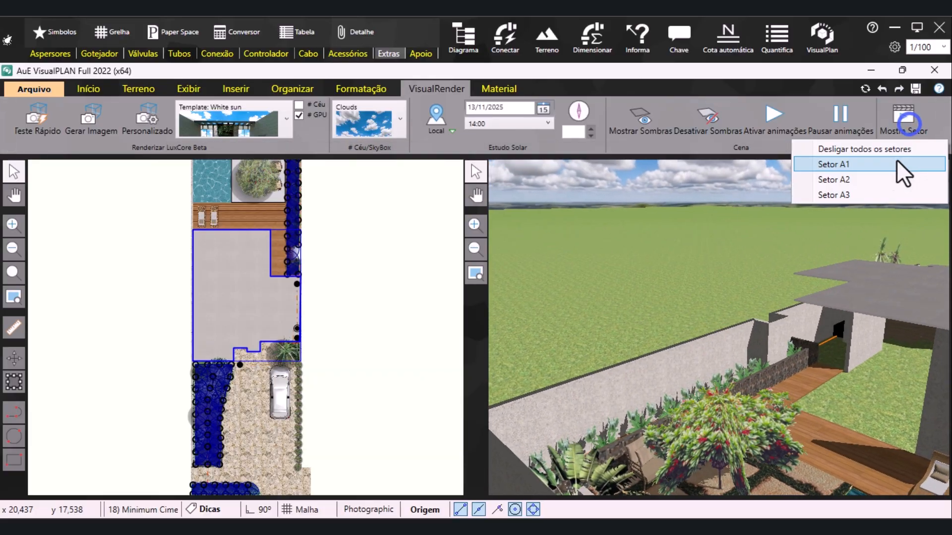
click(843, 164)
middle_drag(679, 377, 729, 389)
scroll(646, 406, up, 3)
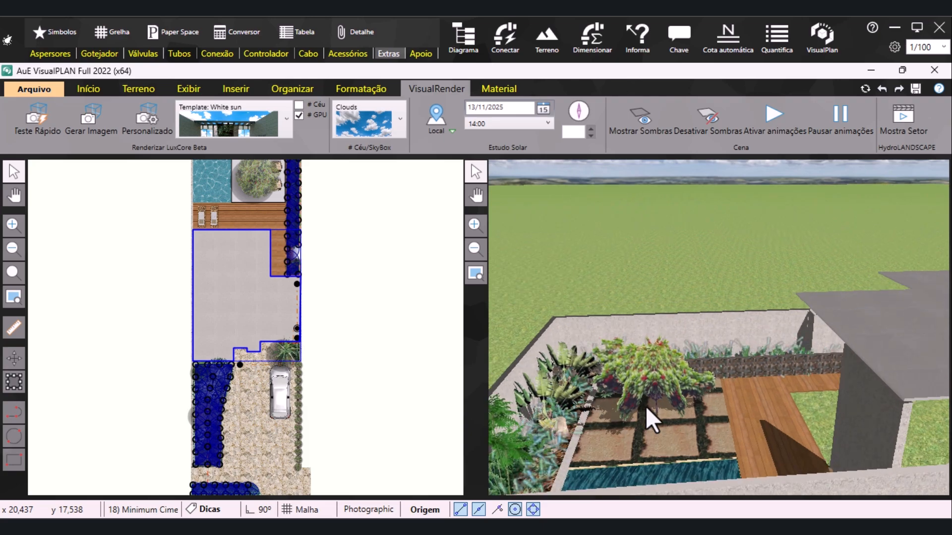
Frame the front garden and driveway in the 3D scene with Setor A3 running, and bring up the rendering commands
click(475, 273)
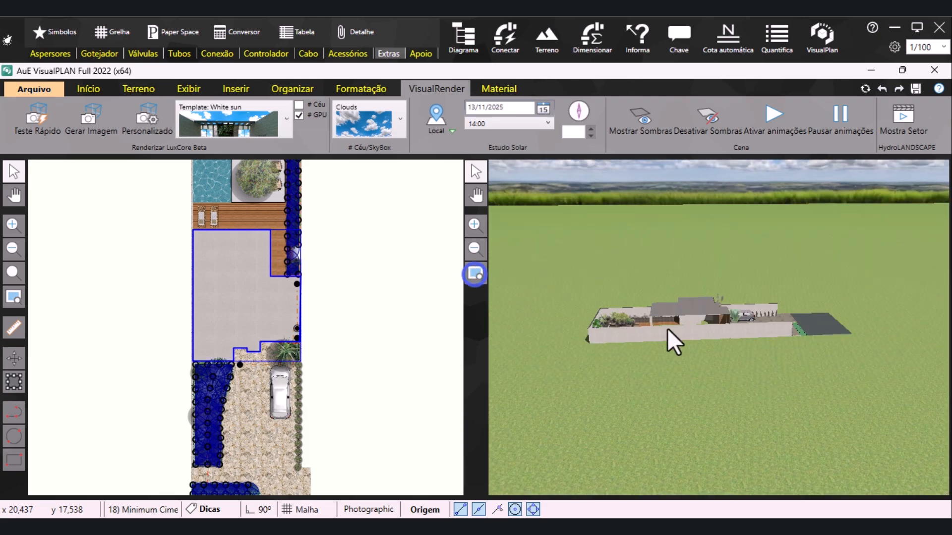
middle_drag(600, 329, 453, 310)
scroll(768, 378, up, 3)
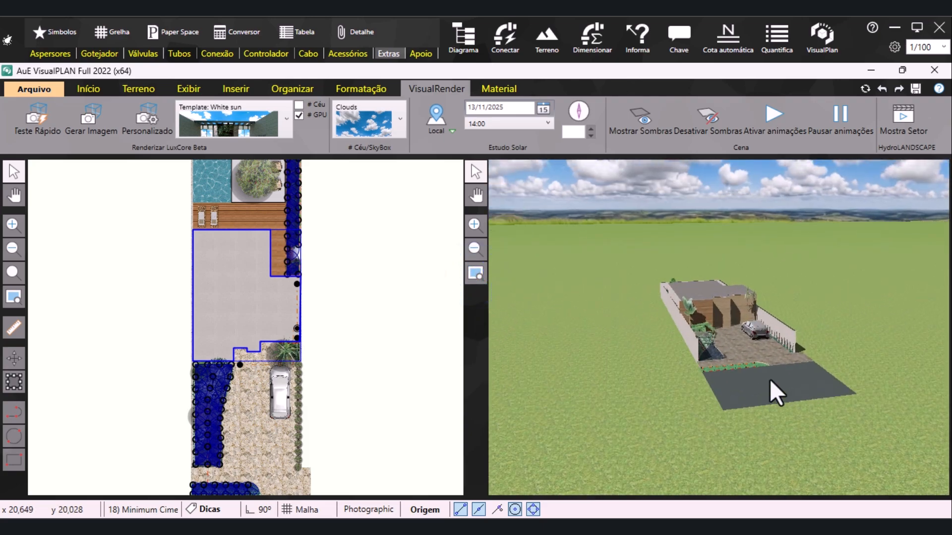
middle_drag(756, 334, 724, 317)
scroll(772, 343, up, 3)
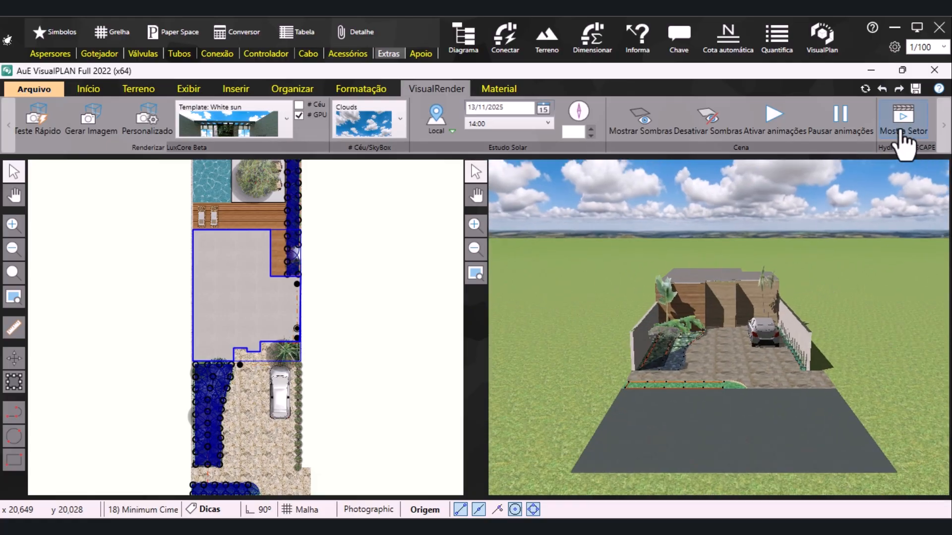
click(903, 124)
click(880, 191)
scroll(749, 362, up, 3)
middle_drag(752, 370, 737, 356)
click(272, 148)
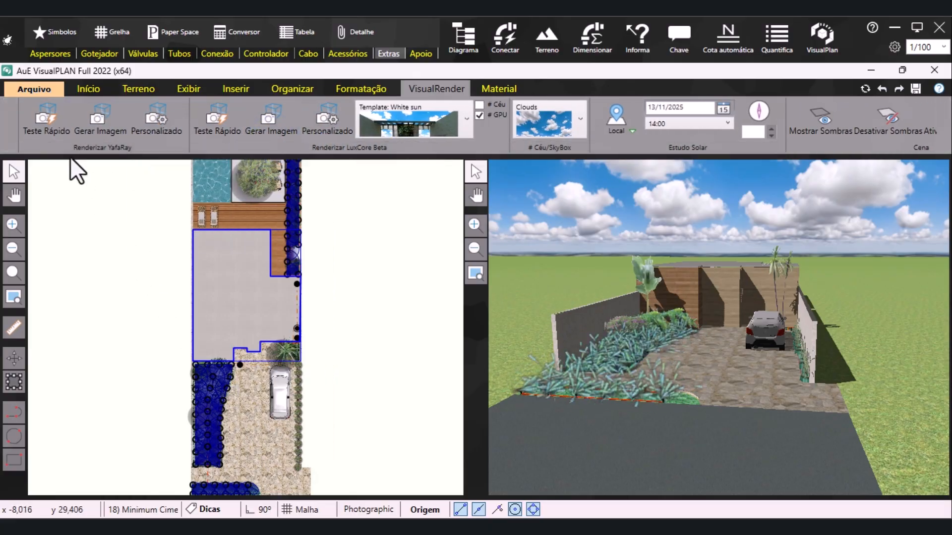